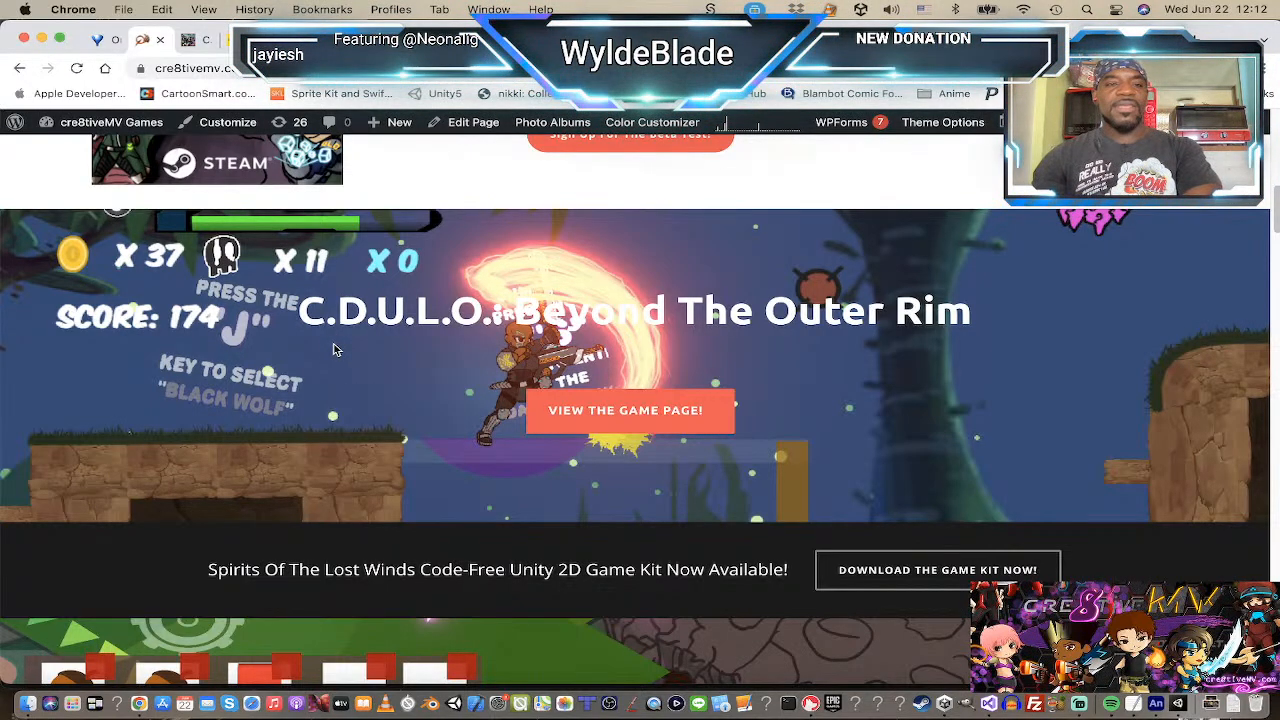
# Look over the C.D.U.L.O. sections of the home page and open the beta test sign-up page.
pyautogui.scroll(-3, 336, 349)
pyautogui.scroll(10, 336, 349)
pyautogui.scroll(-10, 336, 349)
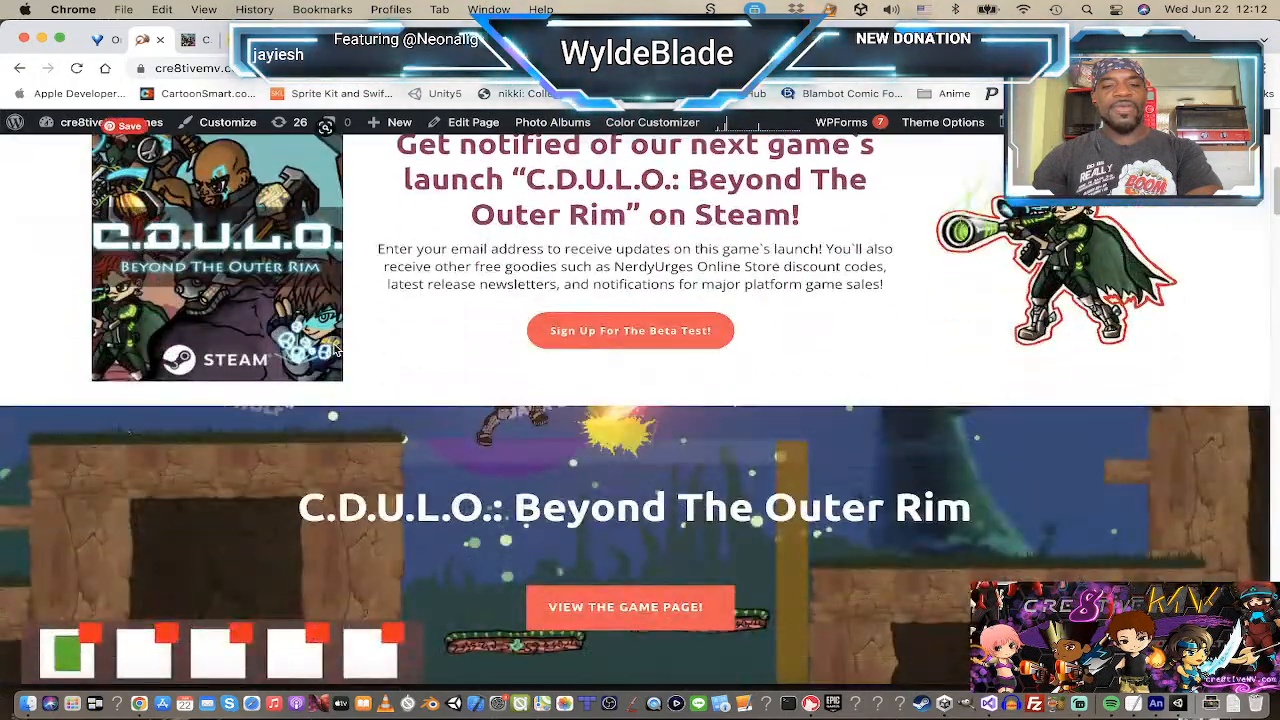
pyautogui.scroll(10, 335, 347)
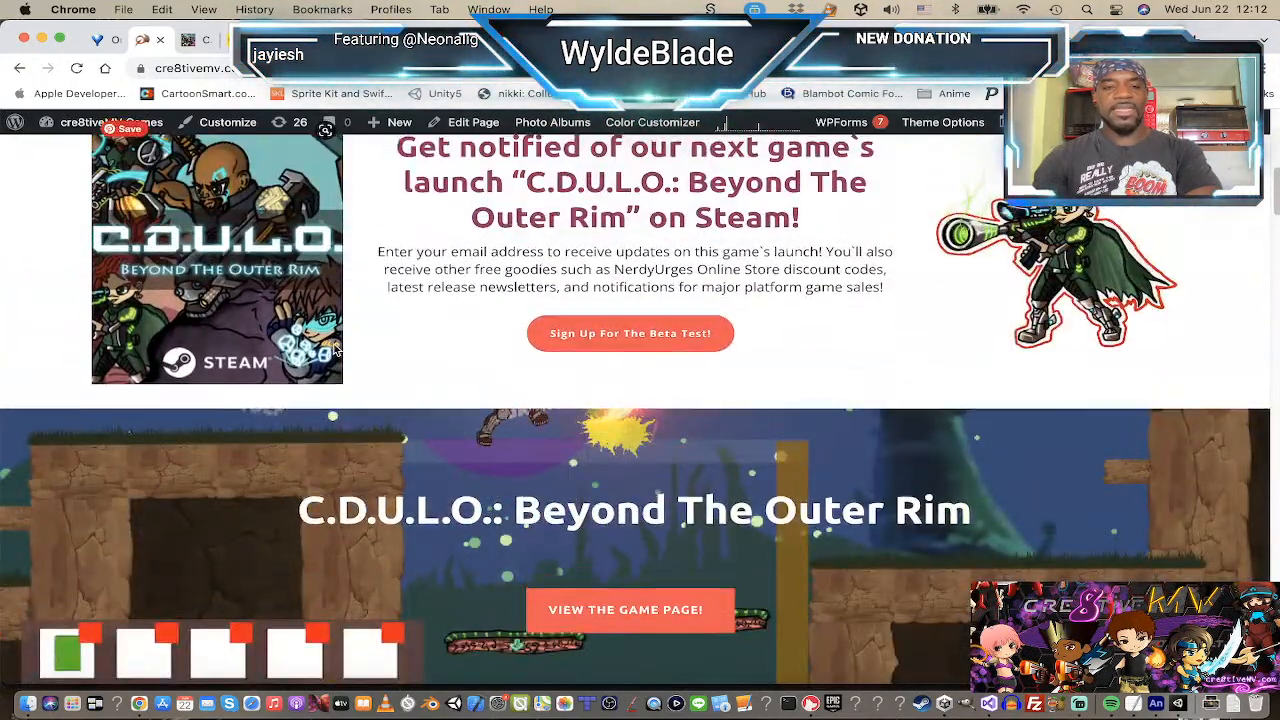
pyautogui.scroll(-5, 333, 344)
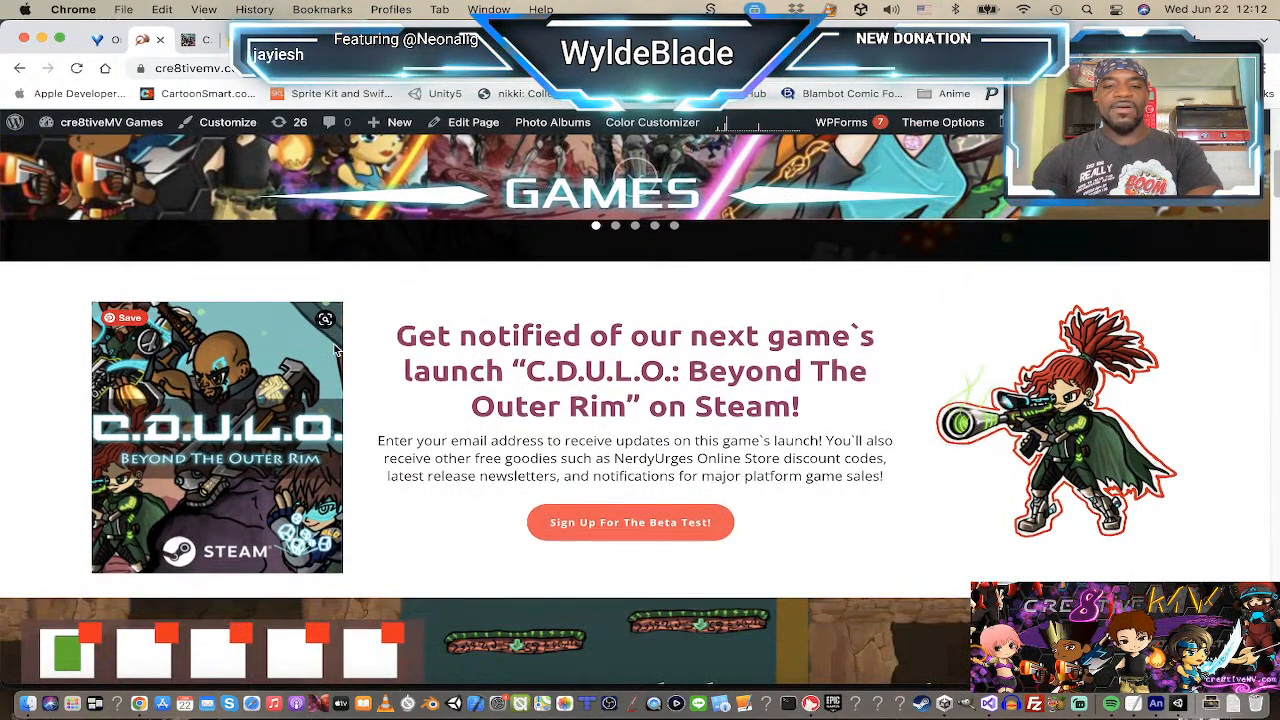
pyautogui.scroll(-3, 421, 382)
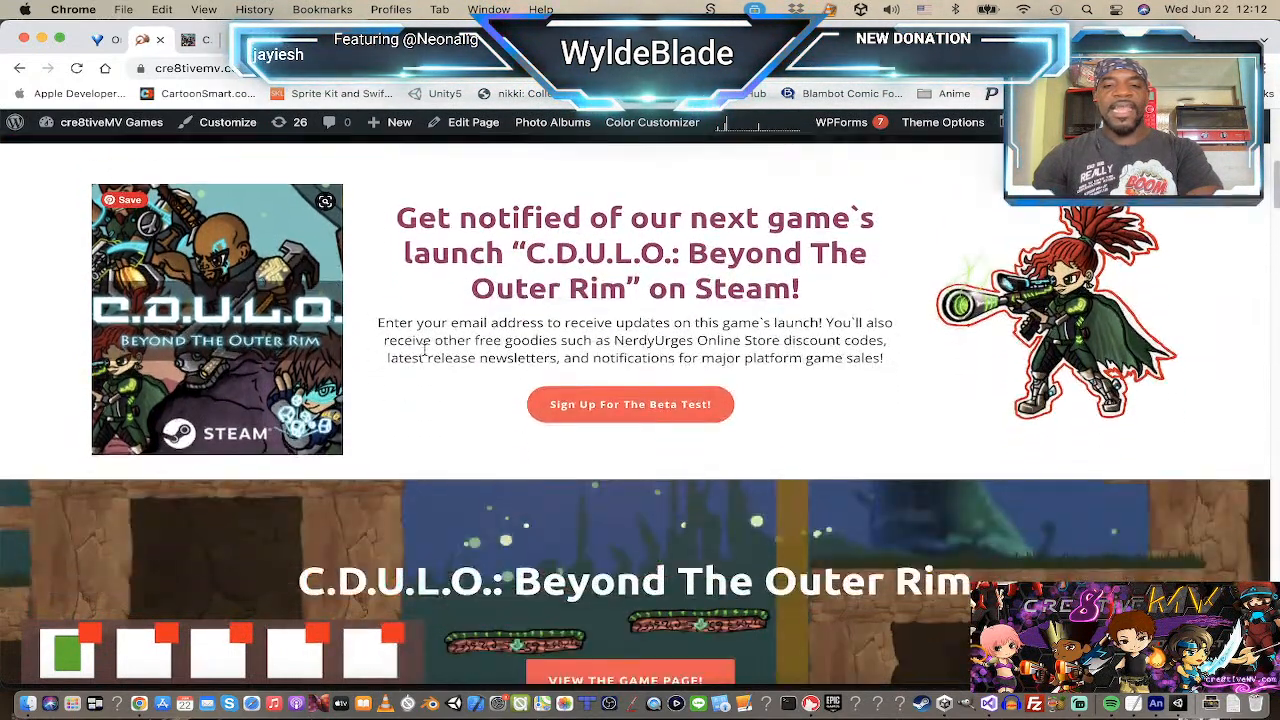
pyautogui.click(613, 408)
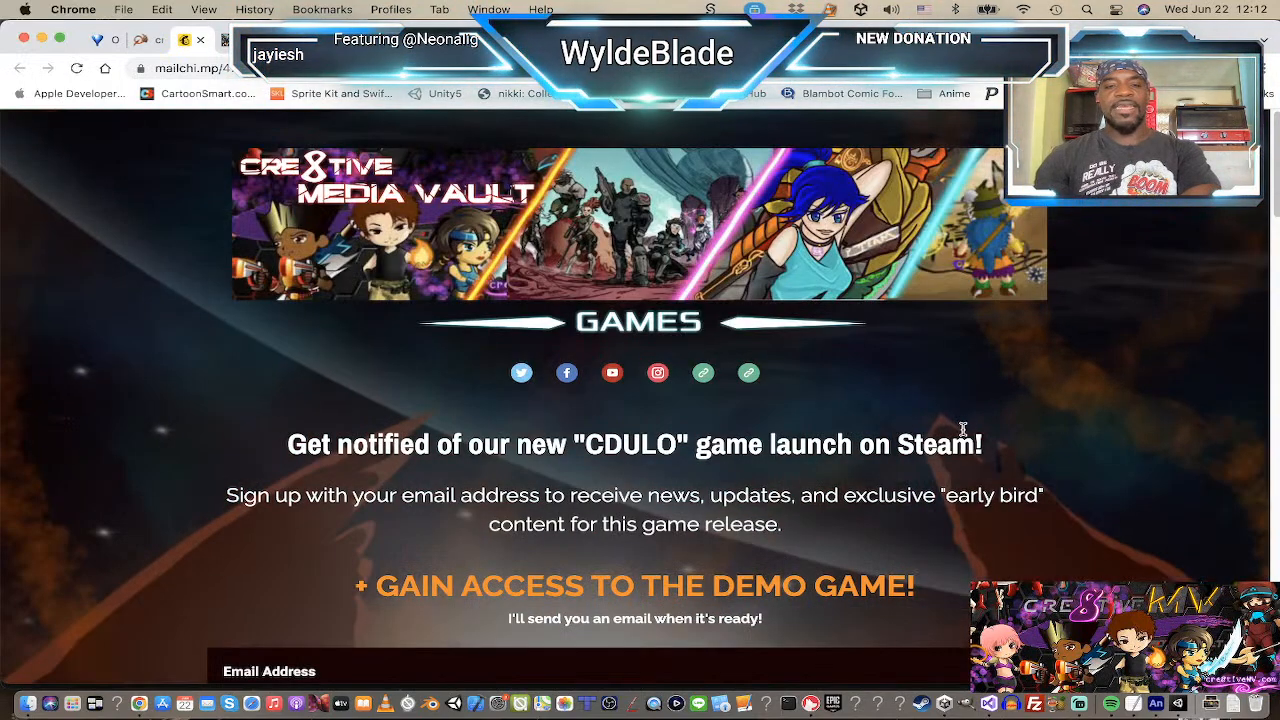
# Examine the CDULO sign-up page, including its subscription form, game screenshots and game description.
pyautogui.scroll(-1, 966, 428)
pyautogui.scroll(-2, 966, 428)
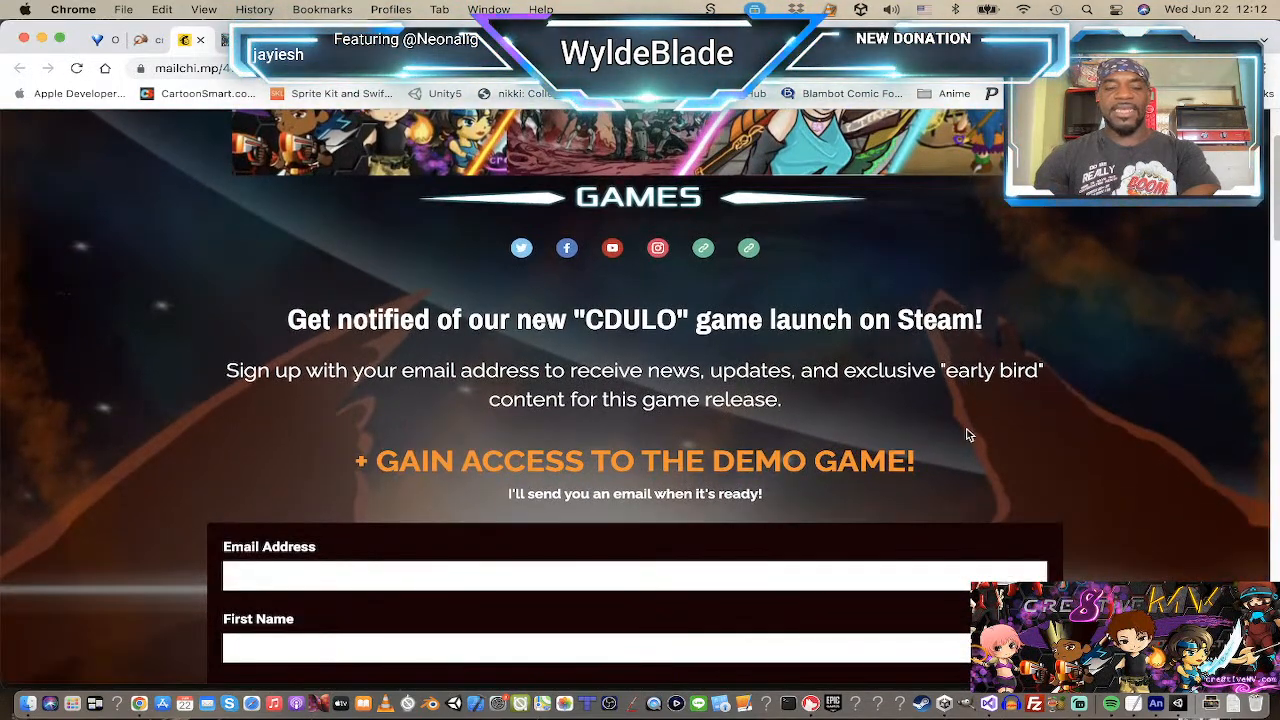
pyautogui.scroll(-2, 968, 434)
pyautogui.scroll(-10, 967, 434)
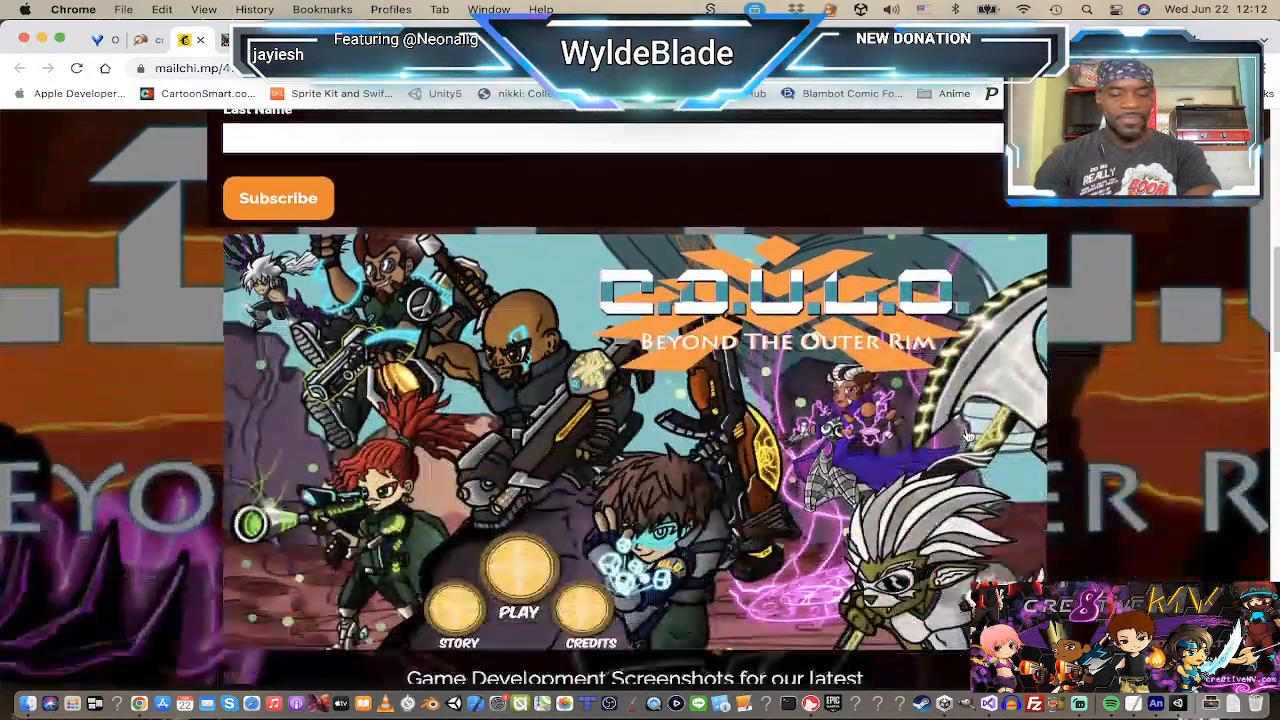
pyautogui.scroll(-5, 966, 434)
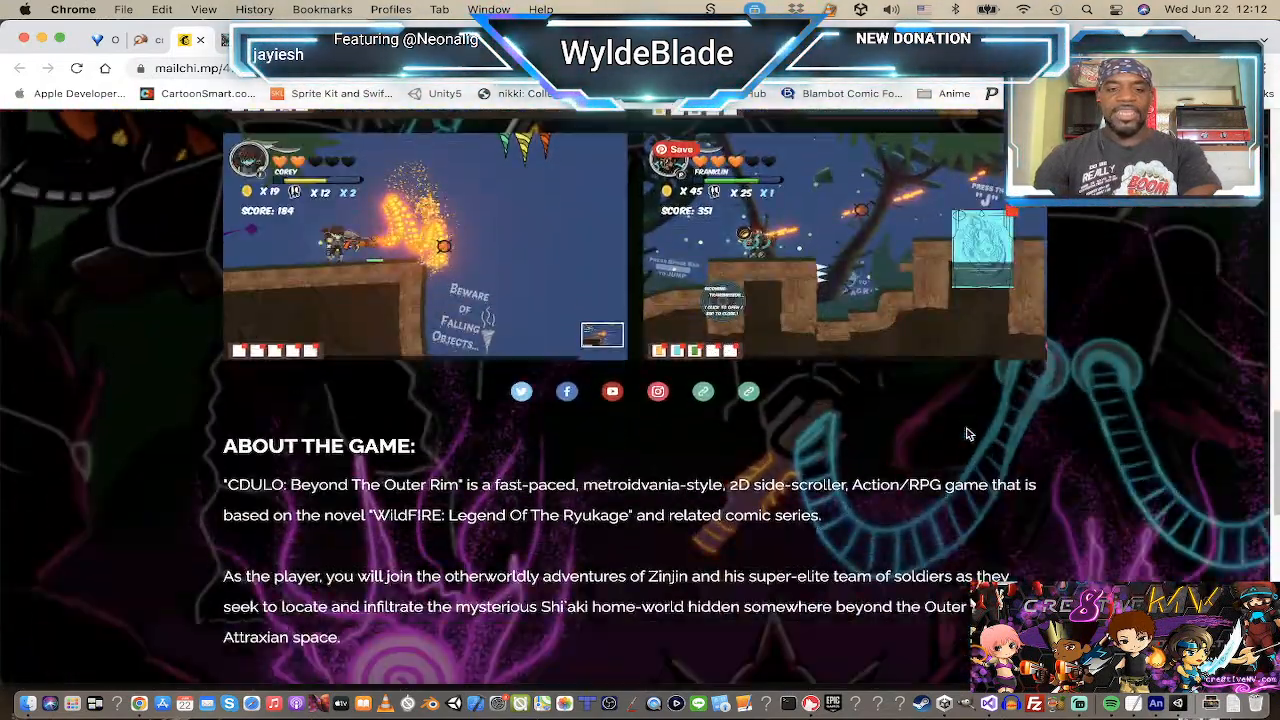
pyautogui.scroll(6, 966, 434)
pyautogui.scroll(7, 966, 434)
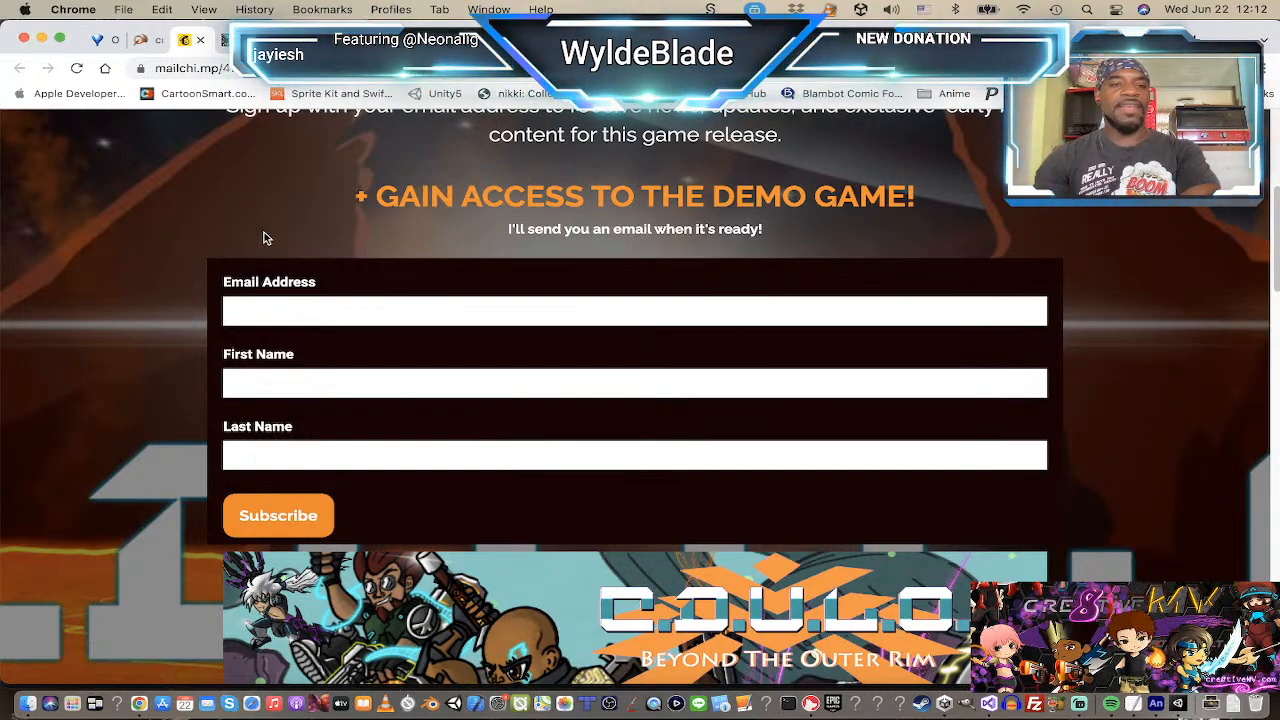
pyautogui.scroll(3, 290, 220)
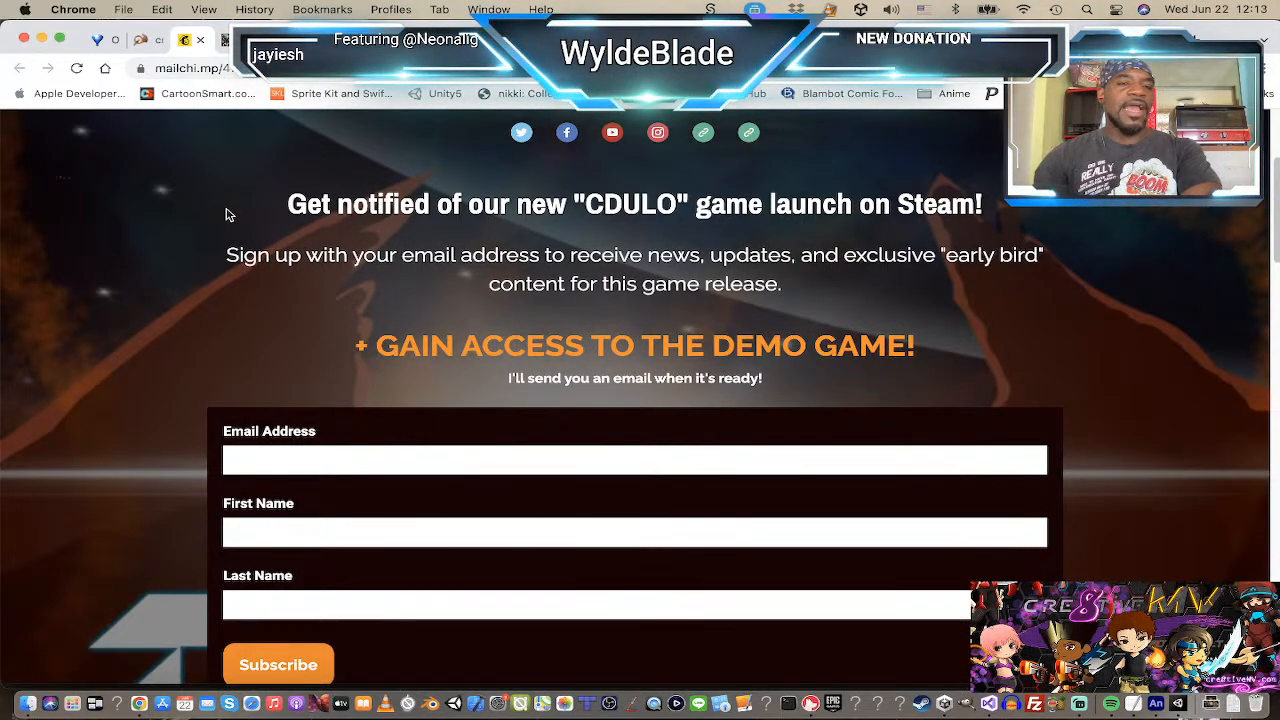
# Show the header and membership area of the cre8tive Media Vault Patreon page.
pyautogui.press('super+Tab')
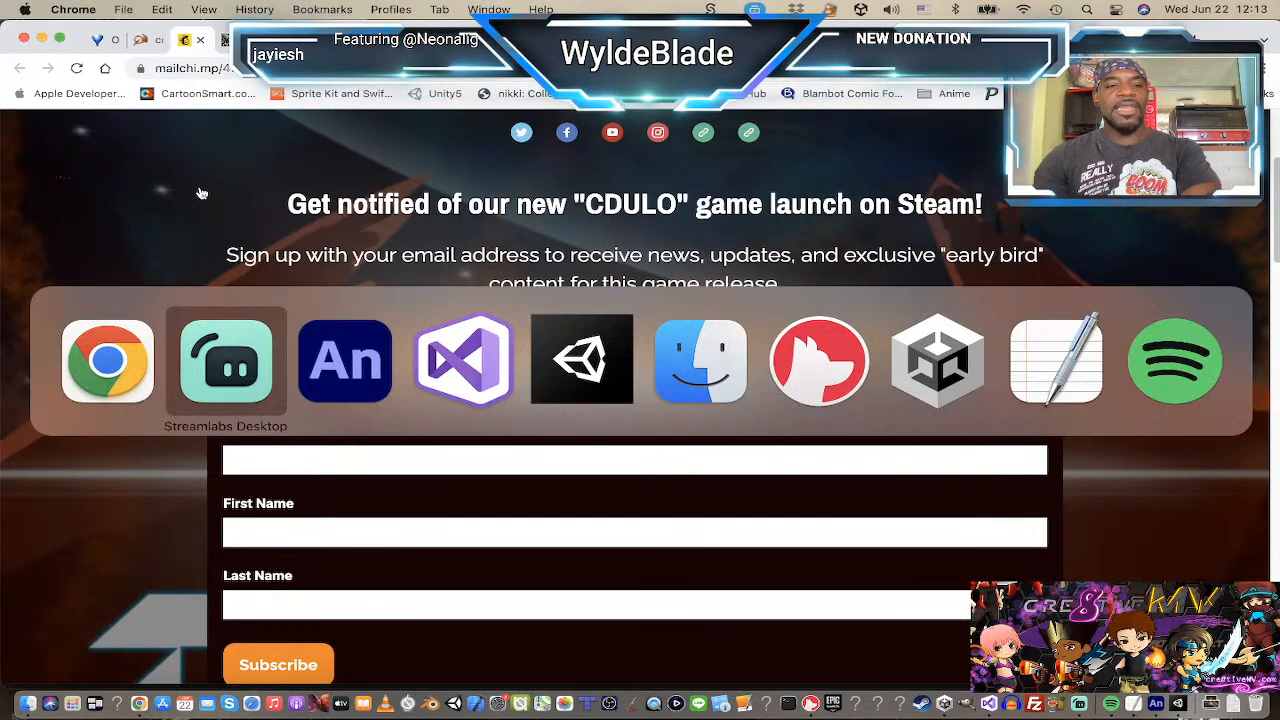
pyautogui.click(122, 350)
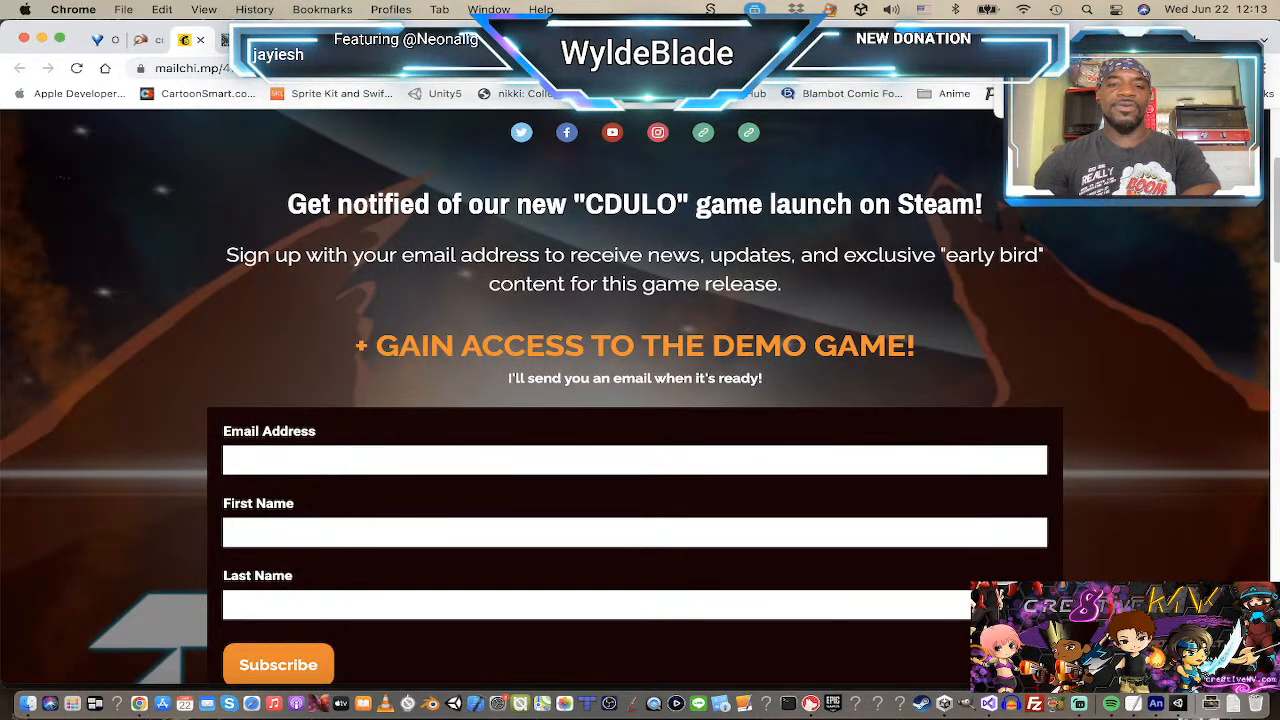
pyautogui.click(1014, 41)
pyautogui.scroll(5, 684, 257)
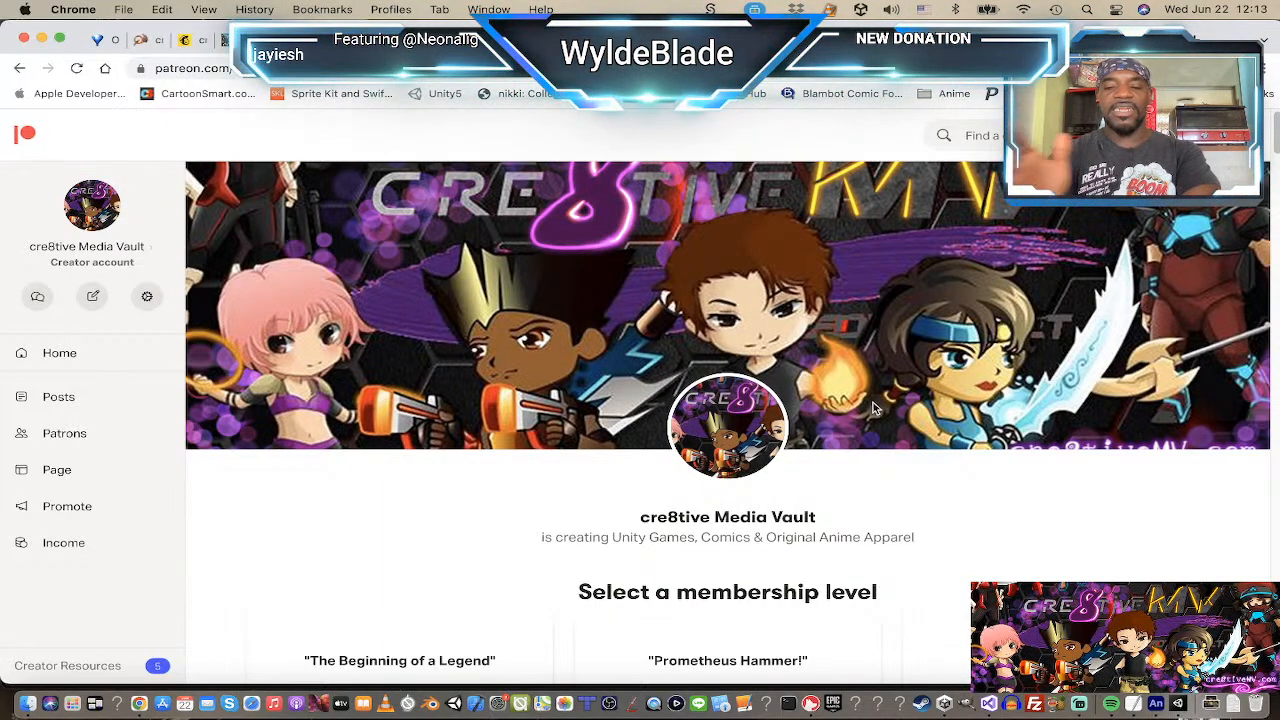
# Return to the cre8tiveMV home page and look over its banner slides, site navigation and featured game sections.
pyautogui.click(148, 47)
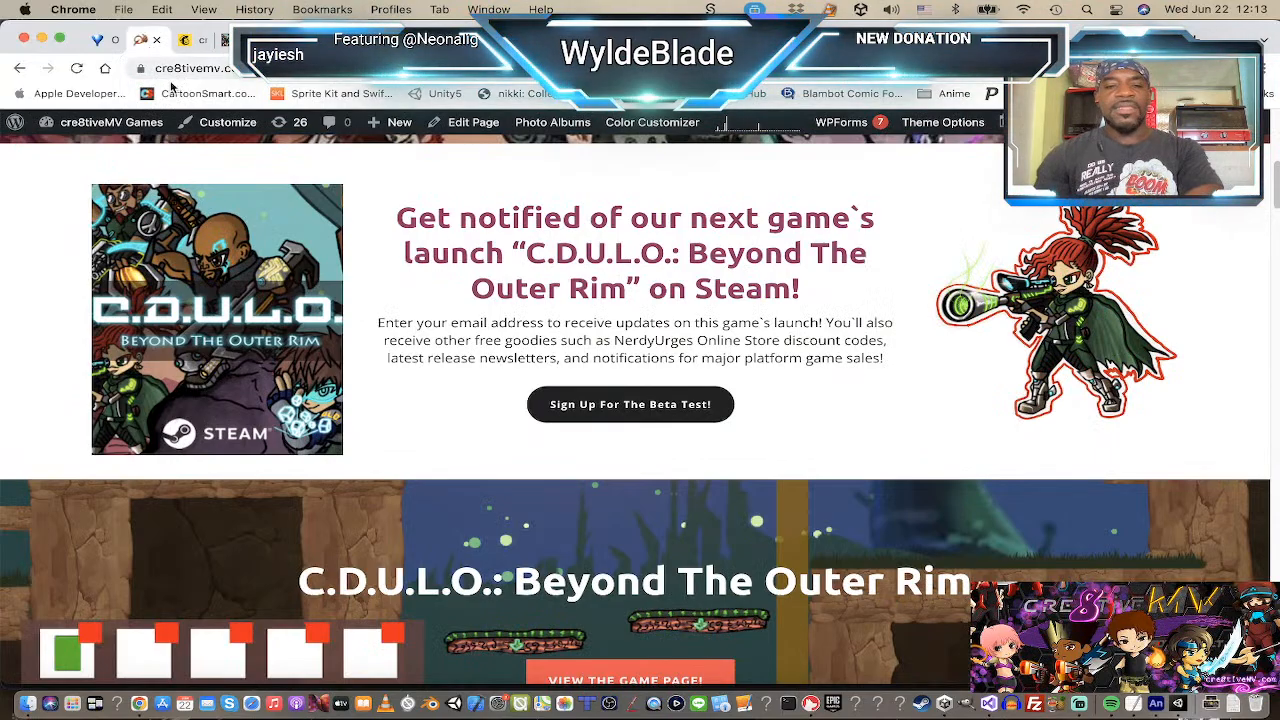
pyautogui.scroll(5, 900, 348)
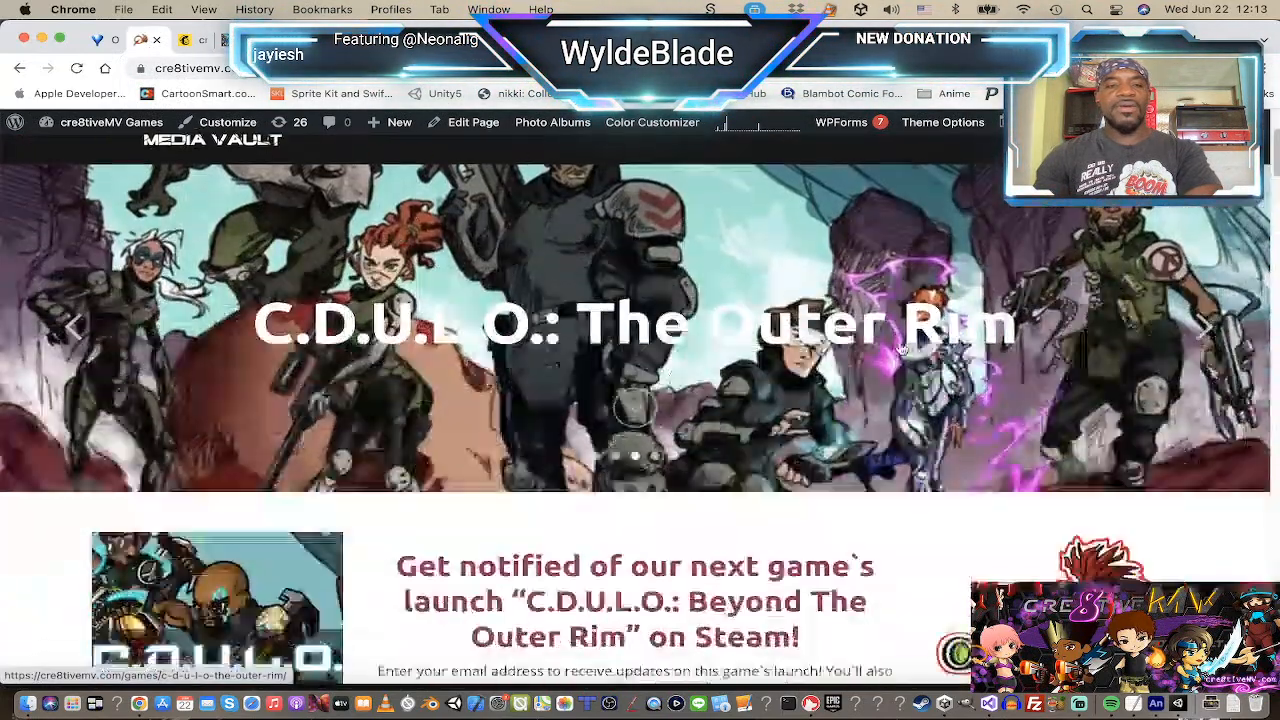
pyautogui.scroll(-2, 900, 348)
pyautogui.scroll(3, 900, 348)
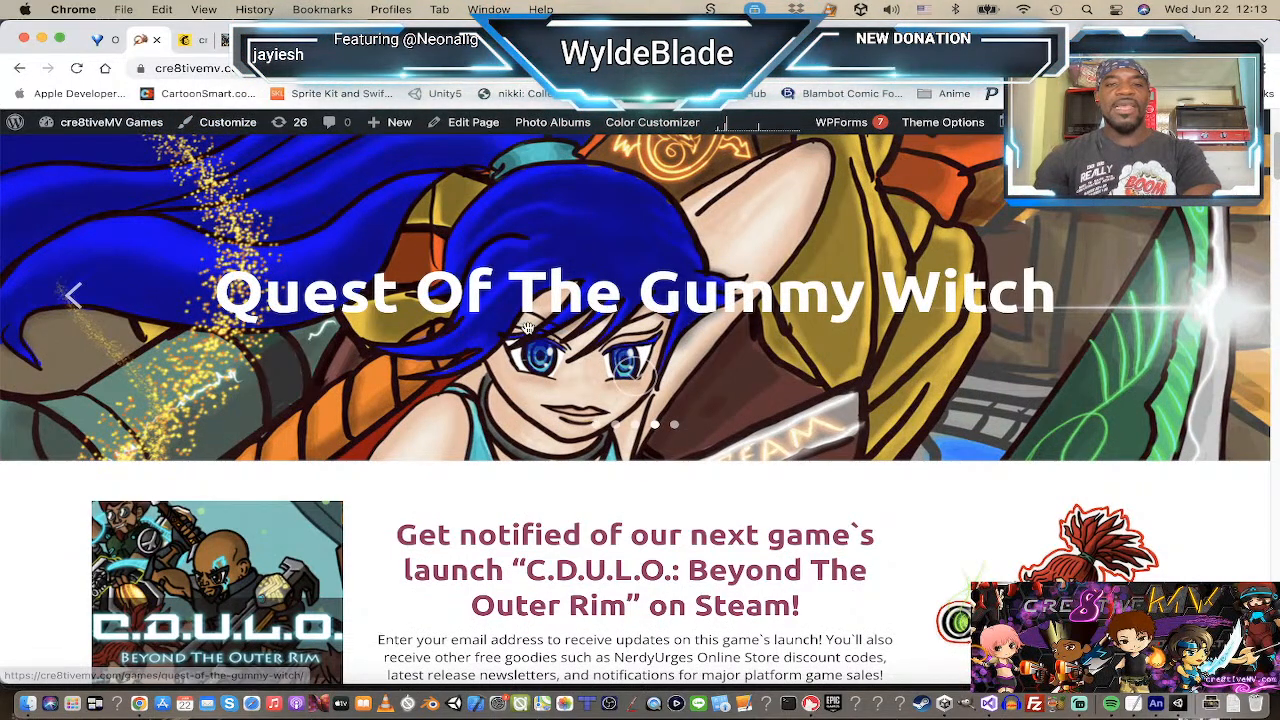
pyautogui.scroll(5, 793, 318)
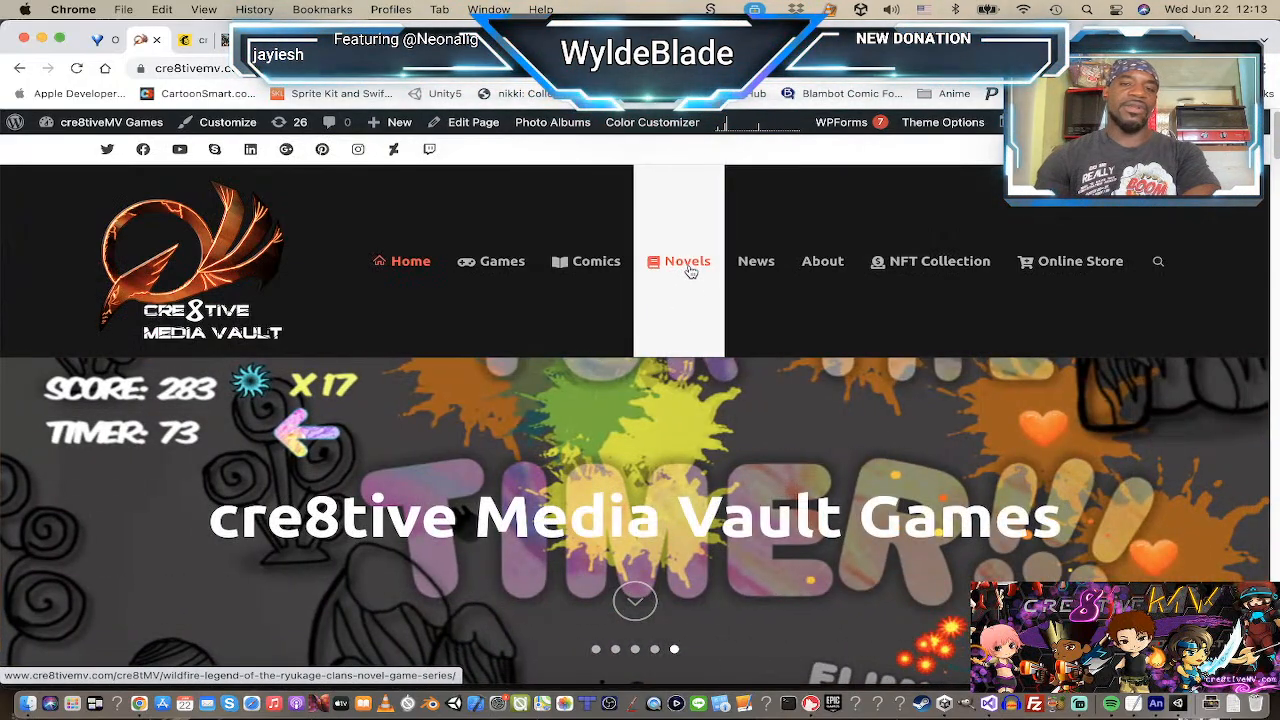
pyautogui.scroll(-15, 612, 298)
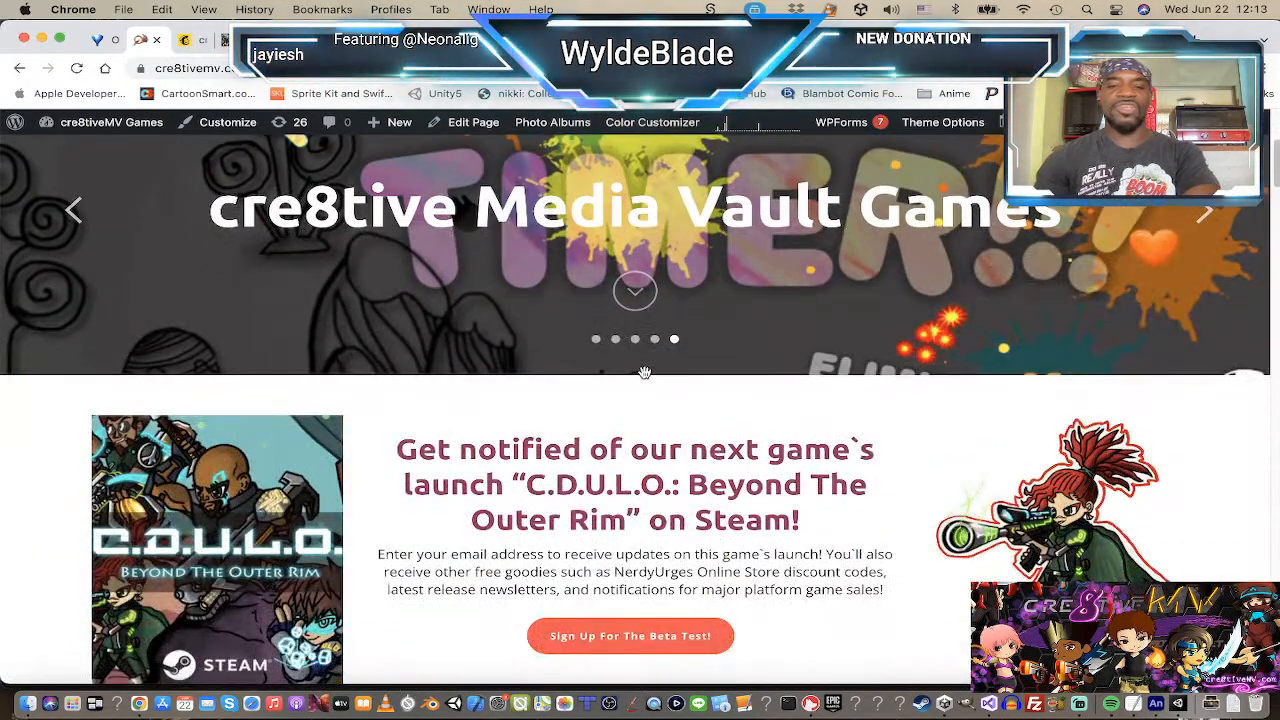
pyautogui.scroll(-10, 645, 378)
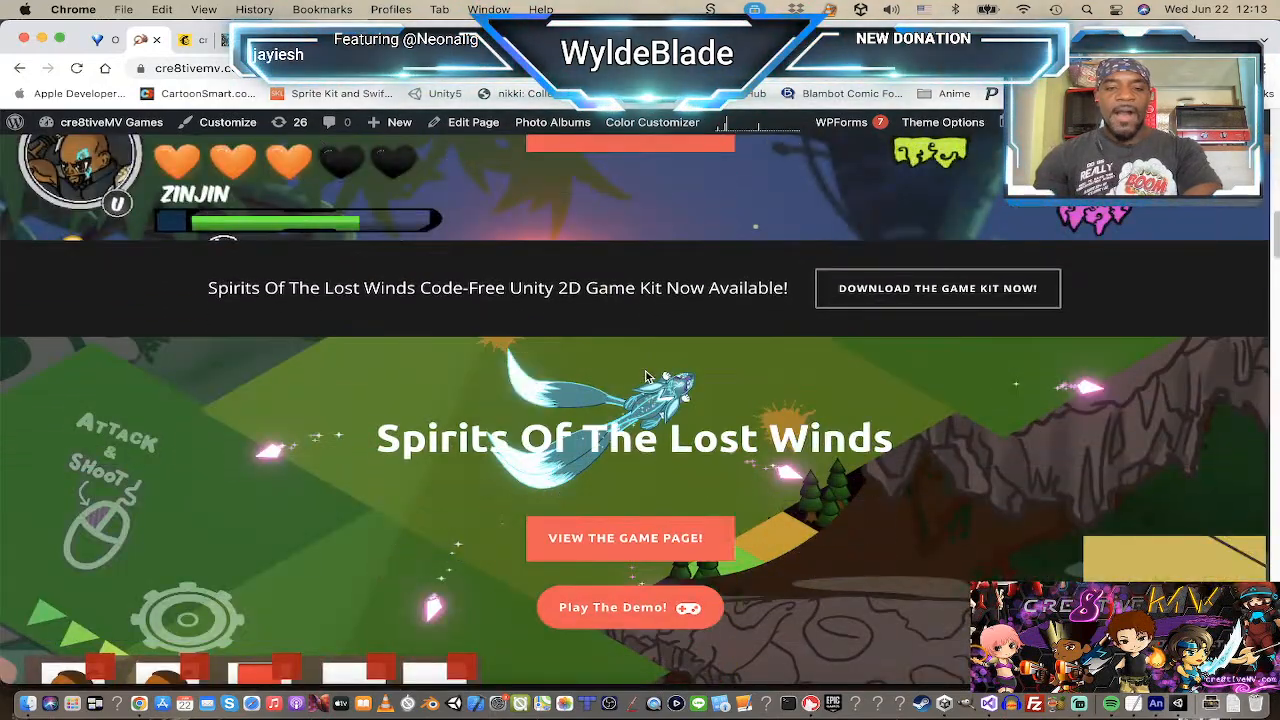
# Stay on the cre8tiveMV home page and review the Featured Games grid.
pyautogui.press('super+Tab')
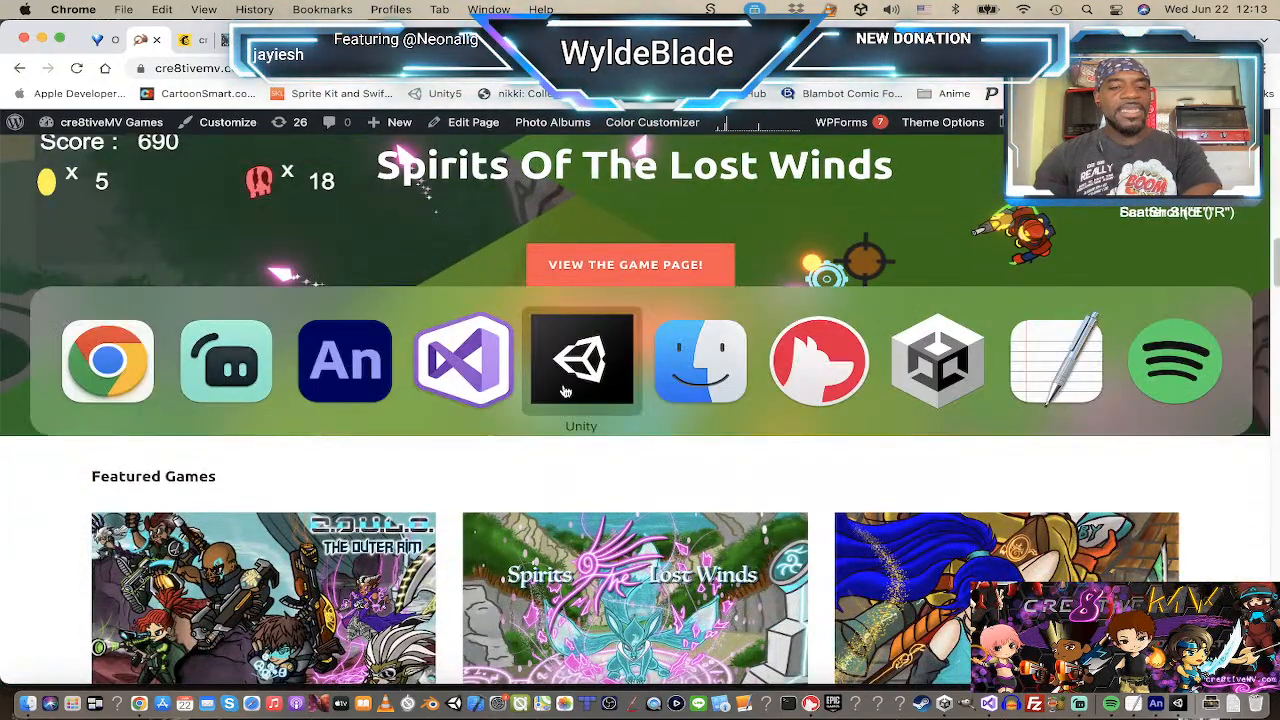
pyautogui.click(97, 393)
pyautogui.scroll(-3, 259, 558)
pyautogui.scroll(-6, 480, 450)
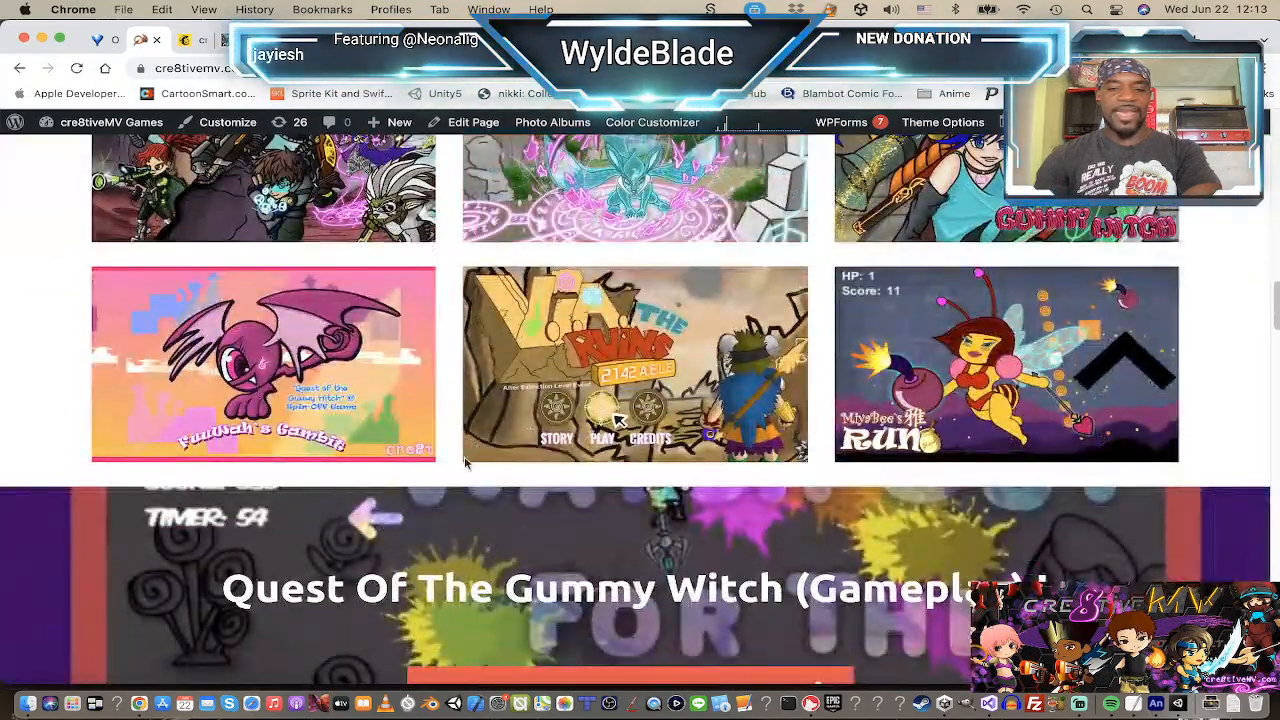
pyautogui.scroll(1, 489, 444)
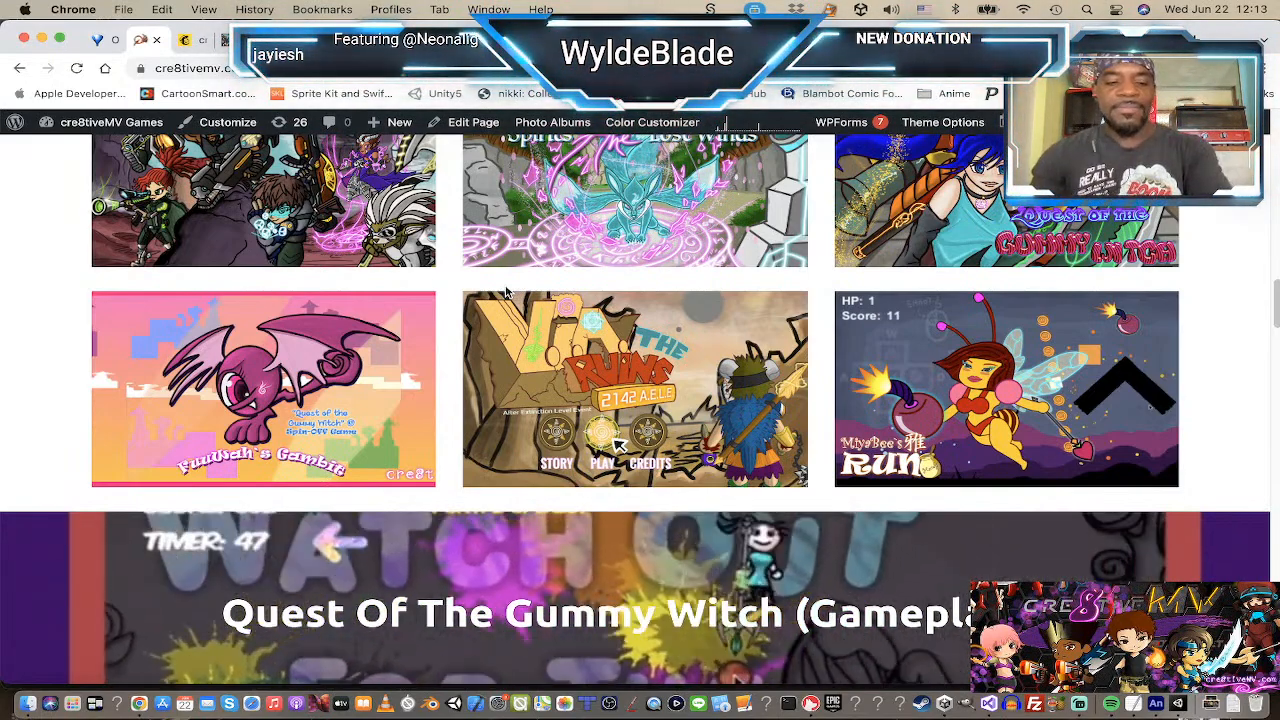
# Switch to Unity and show more of the level around the player in the Scene and Game views.
pyautogui.press('super+Tab')
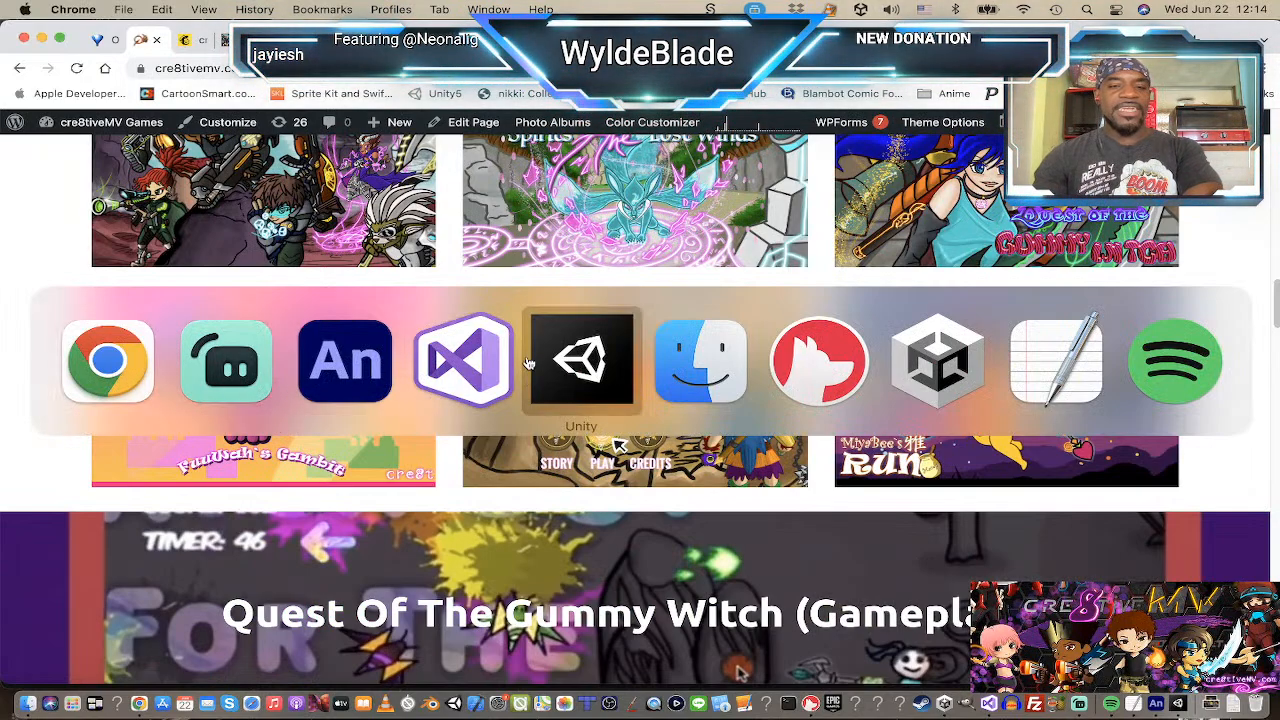
pyautogui.click(568, 365)
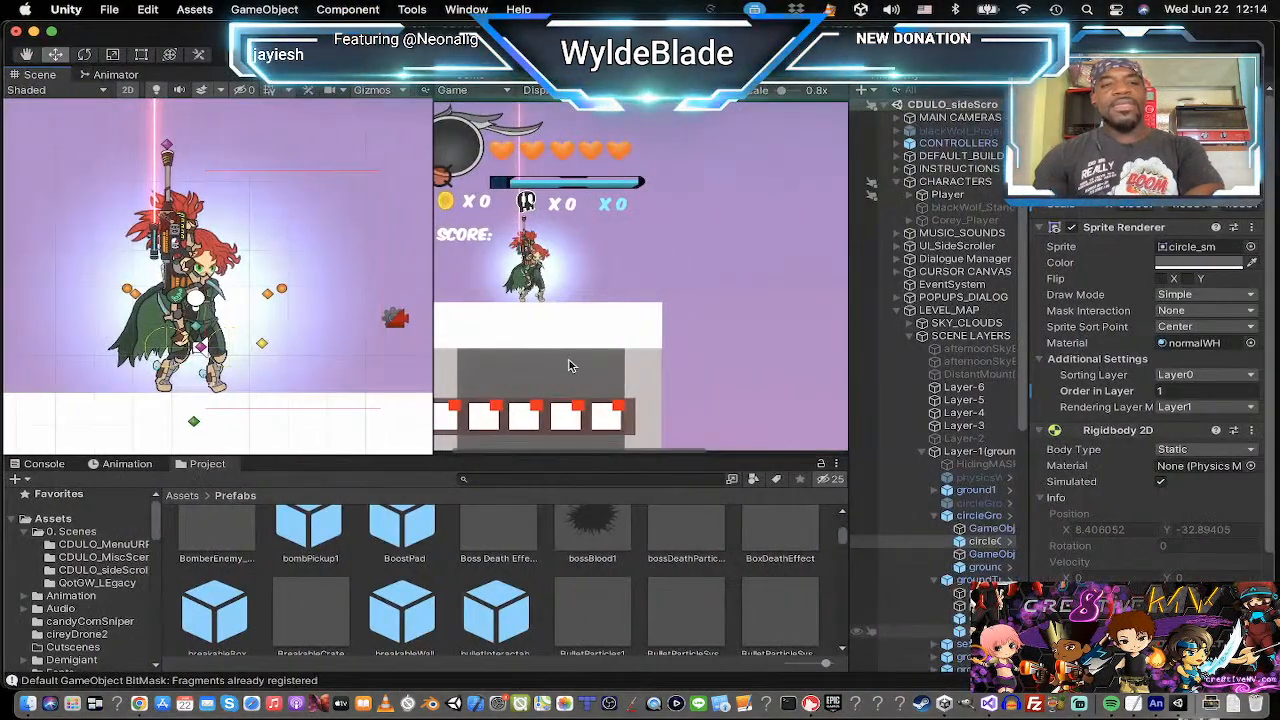
pyautogui.scroll(-3, 174, 280)
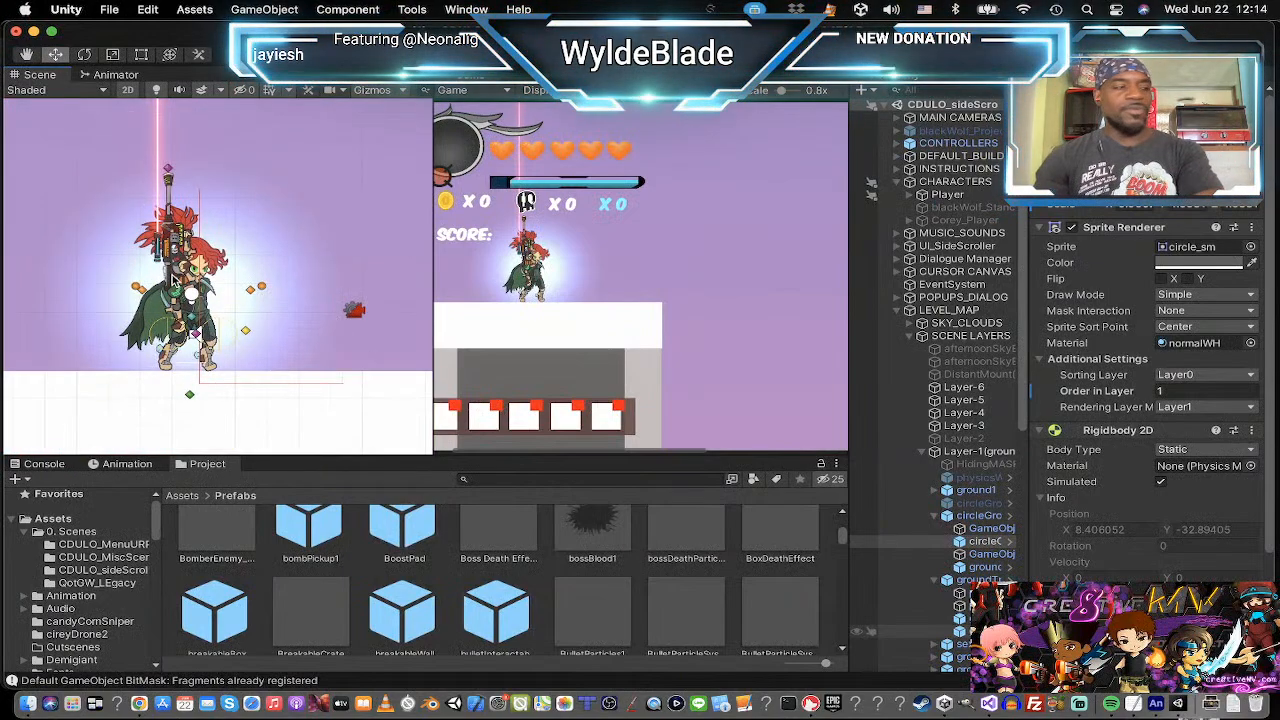
pyautogui.scroll(-3, 172, 277)
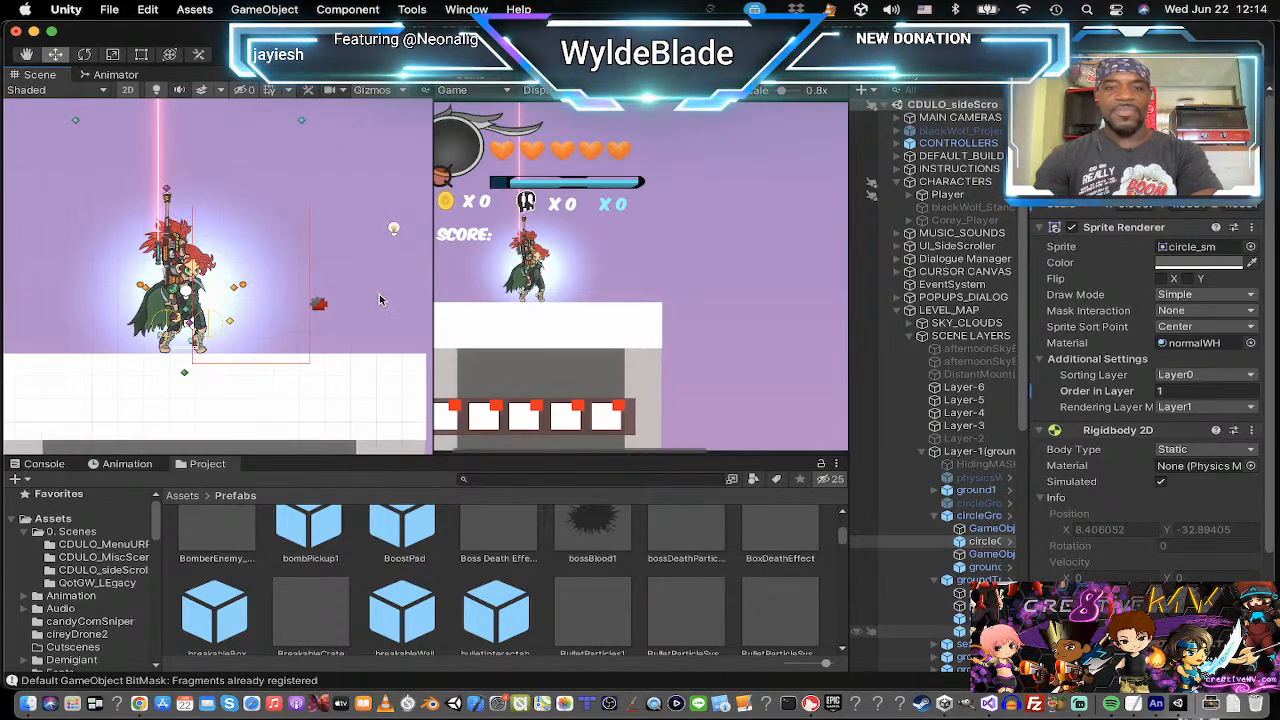
pyautogui.scroll(-1, 505, 288)
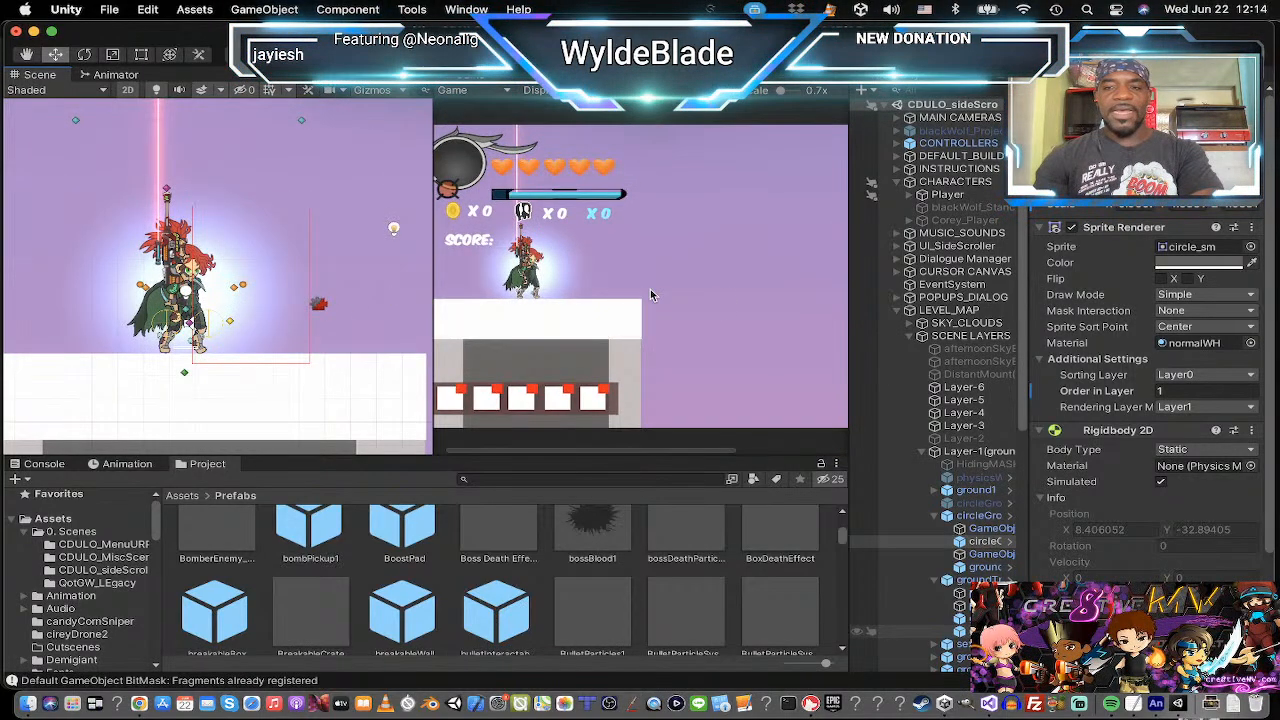
# Deactivate the MegReevers character under the Player object and activate the first Dozer character instead.
pyautogui.click(950, 196)
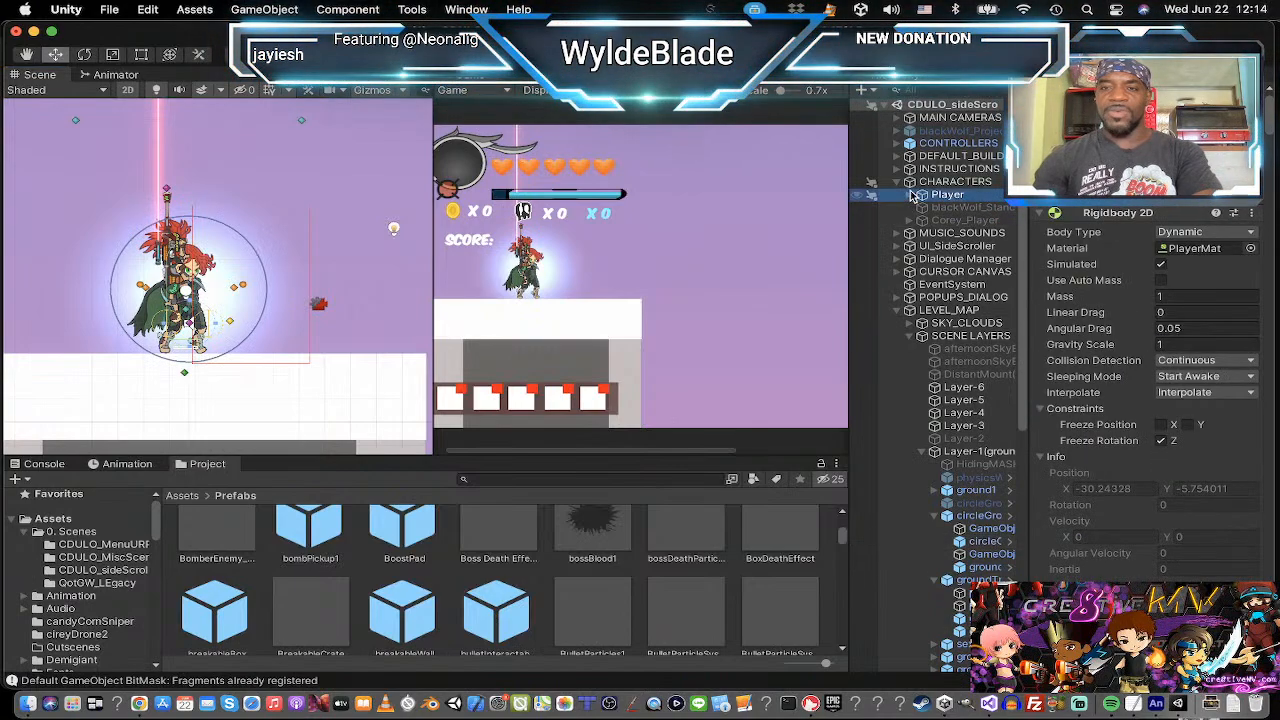
pyautogui.click(913, 196)
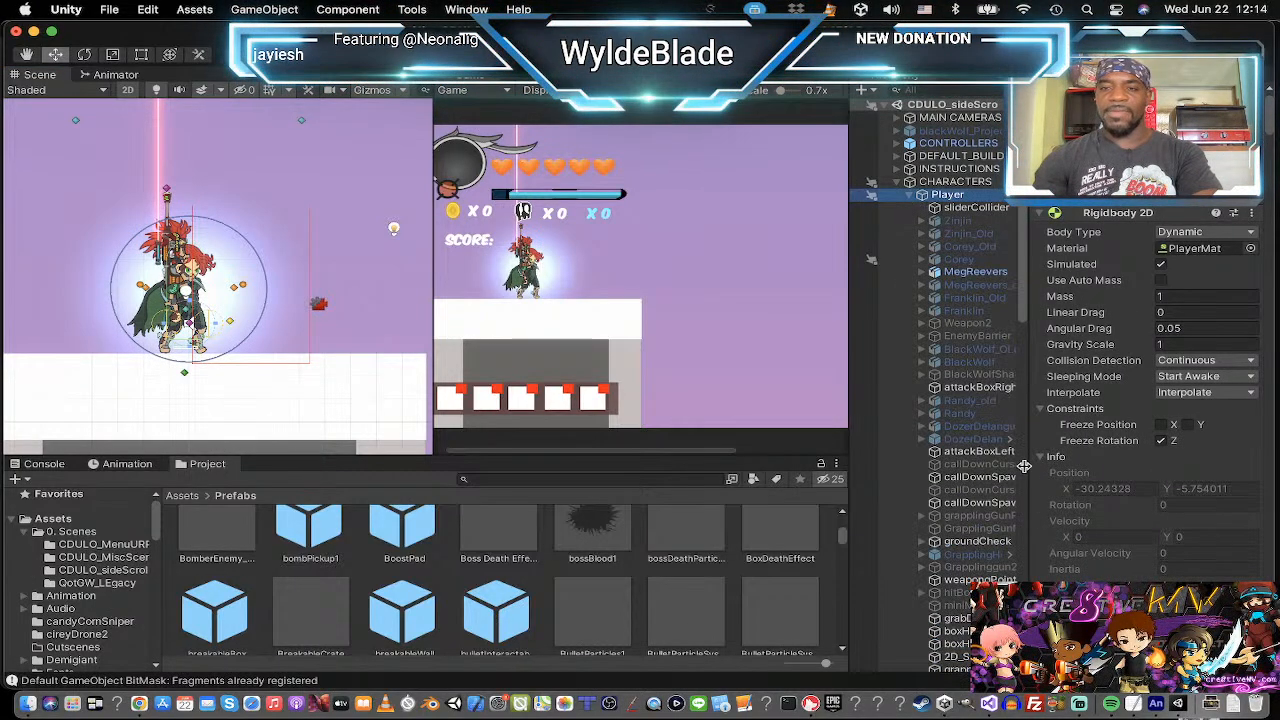
pyautogui.click(972, 271)
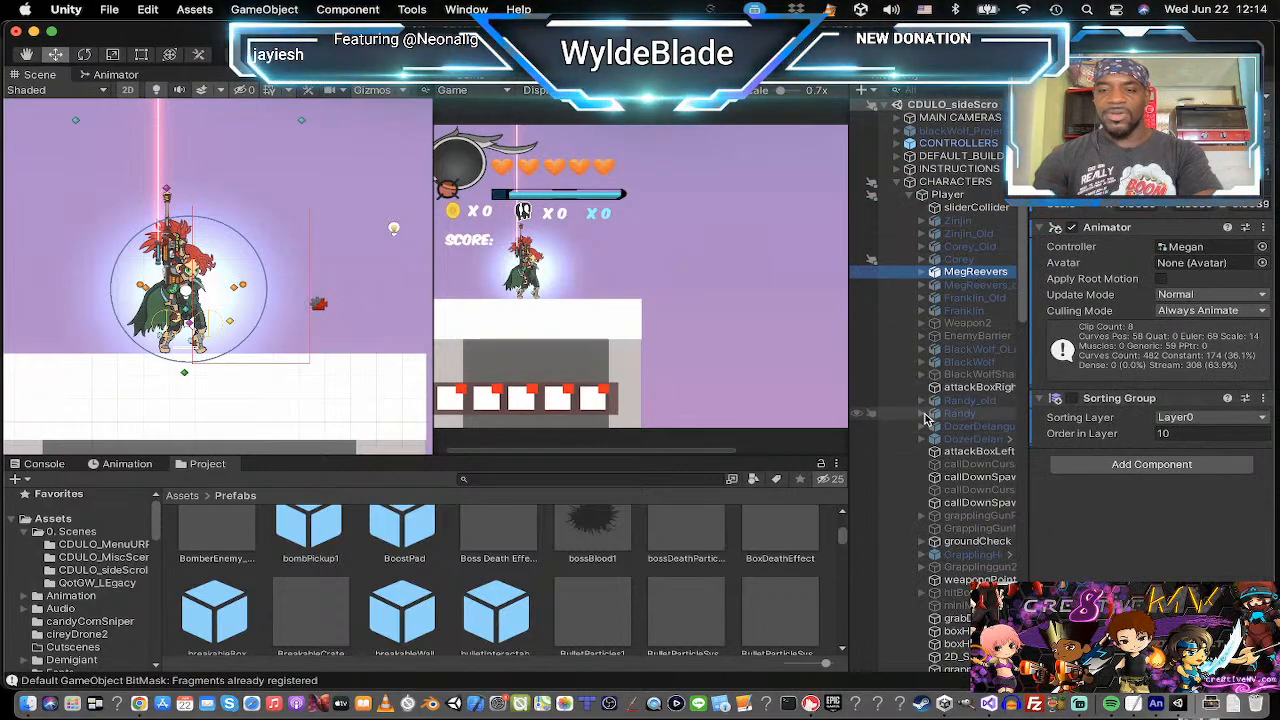
pyautogui.click(945, 426)
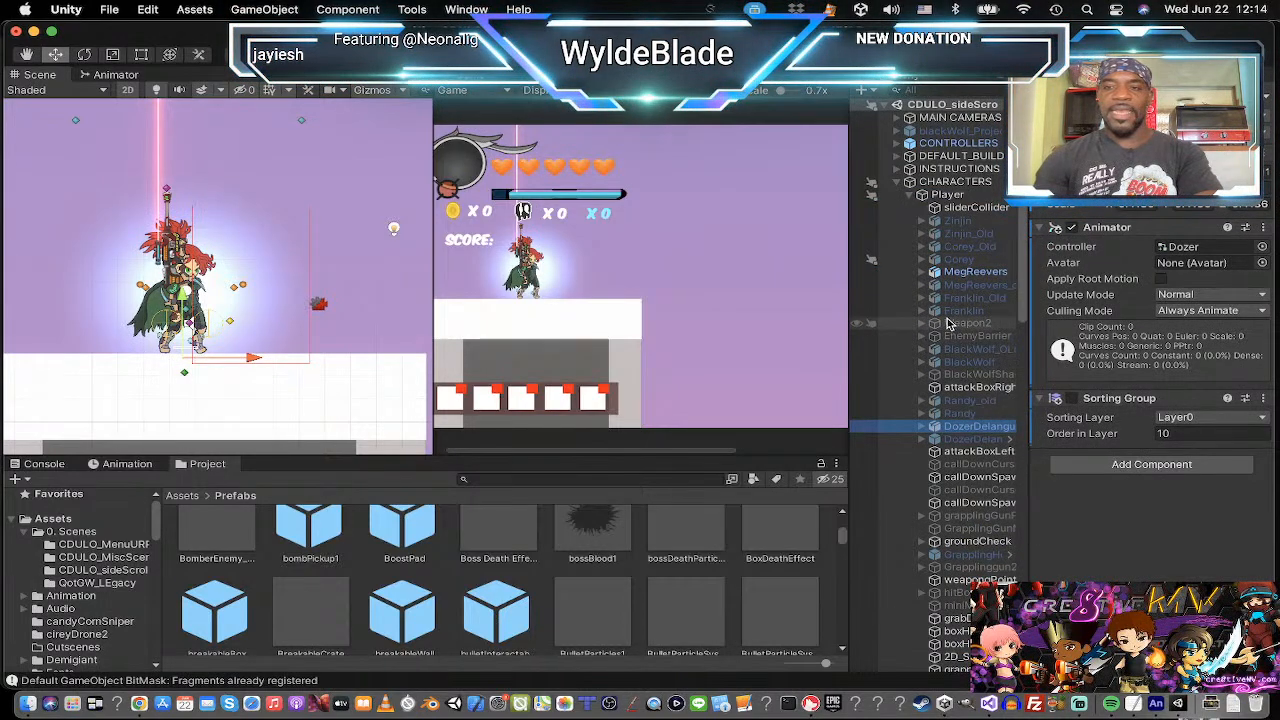
pyautogui.click(972, 271)
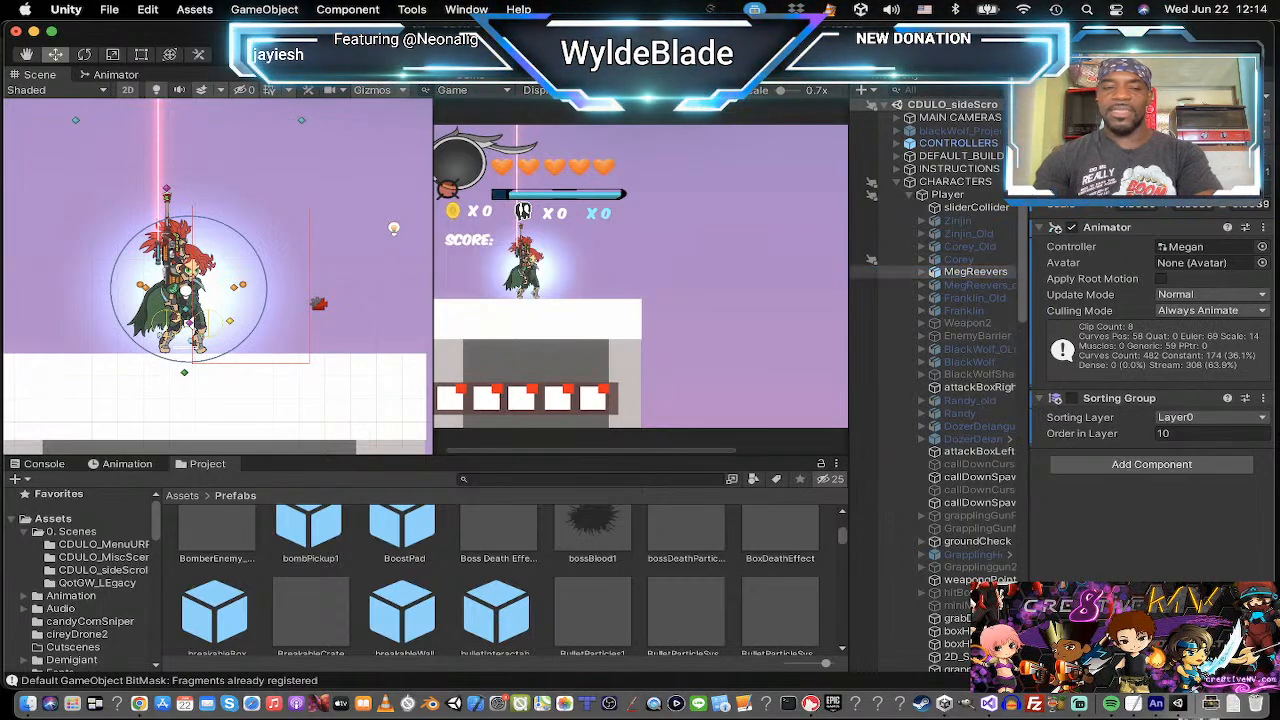
pyautogui.click(972, 427)
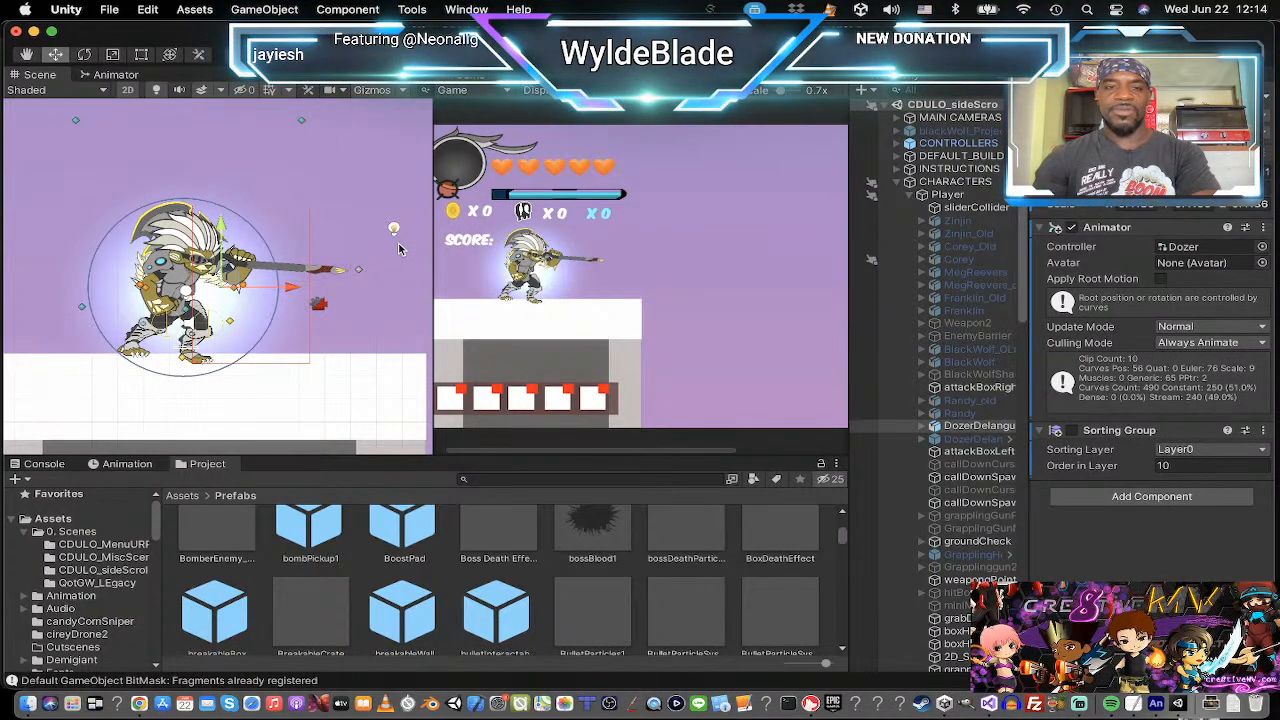
# Narrow the Scene view slightly and run the level in Play mode with the Game view enlarged.
pyautogui.moveTo(432, 249); pyautogui.dragTo(416, 245)
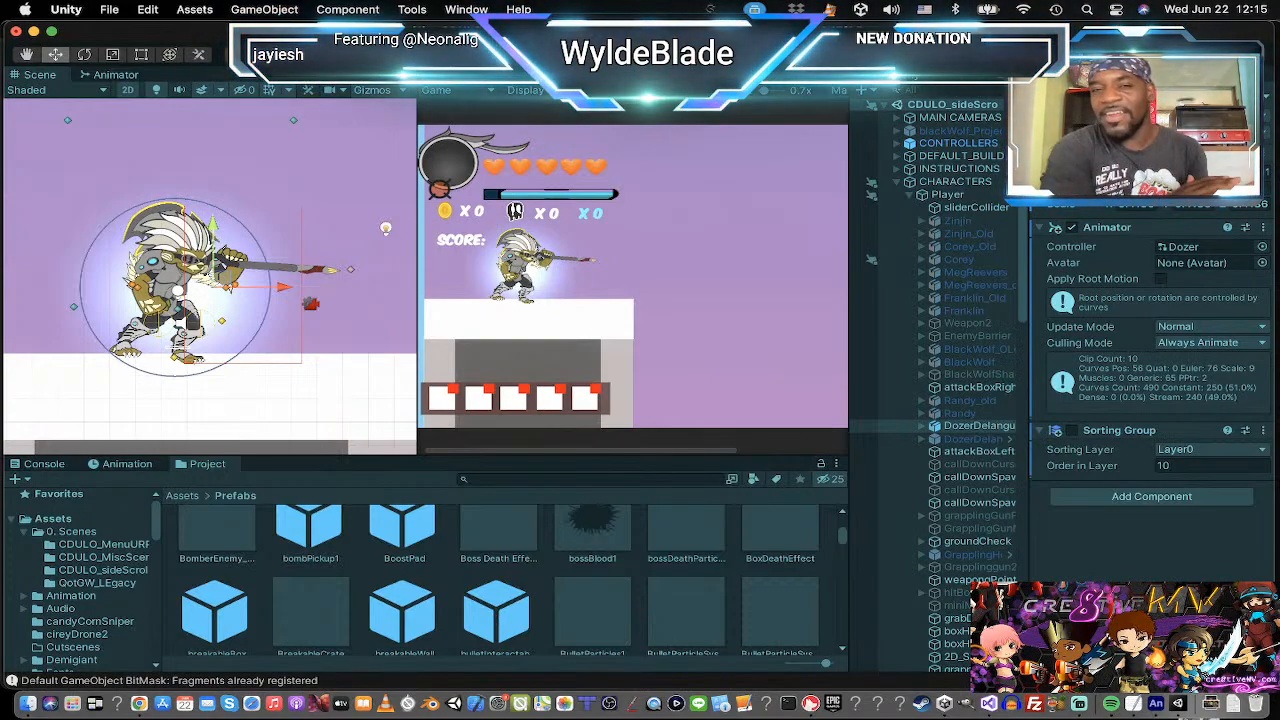
pyautogui.press('super+p')
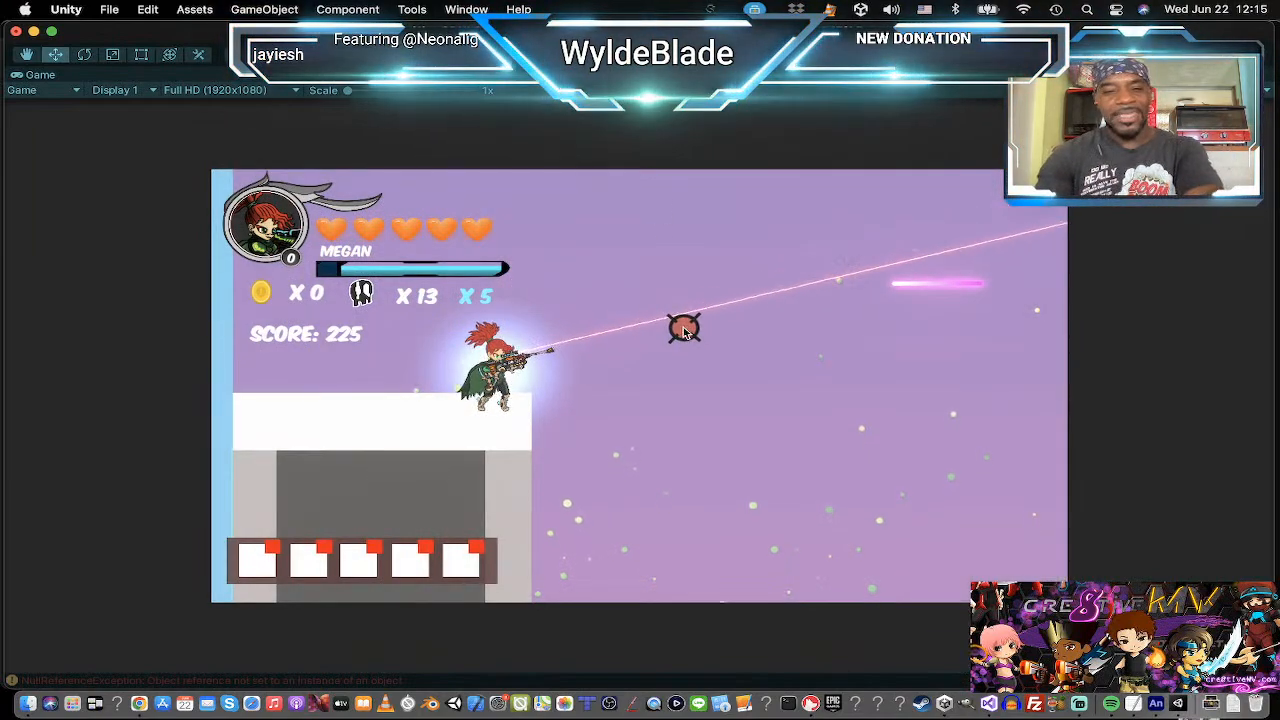
# Bring Dozer into play on the ground below the starting platform and set the Game view scale to 1.3x.
pyautogui.press('d')
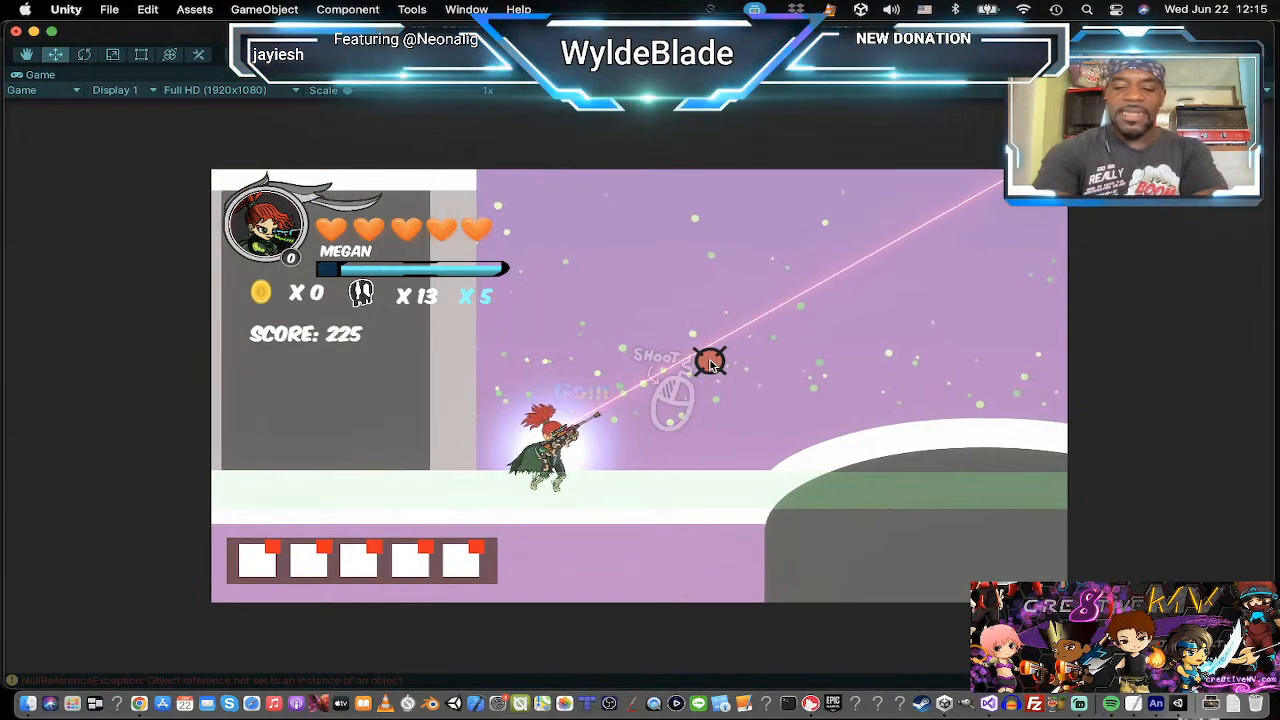
pyautogui.press('q')
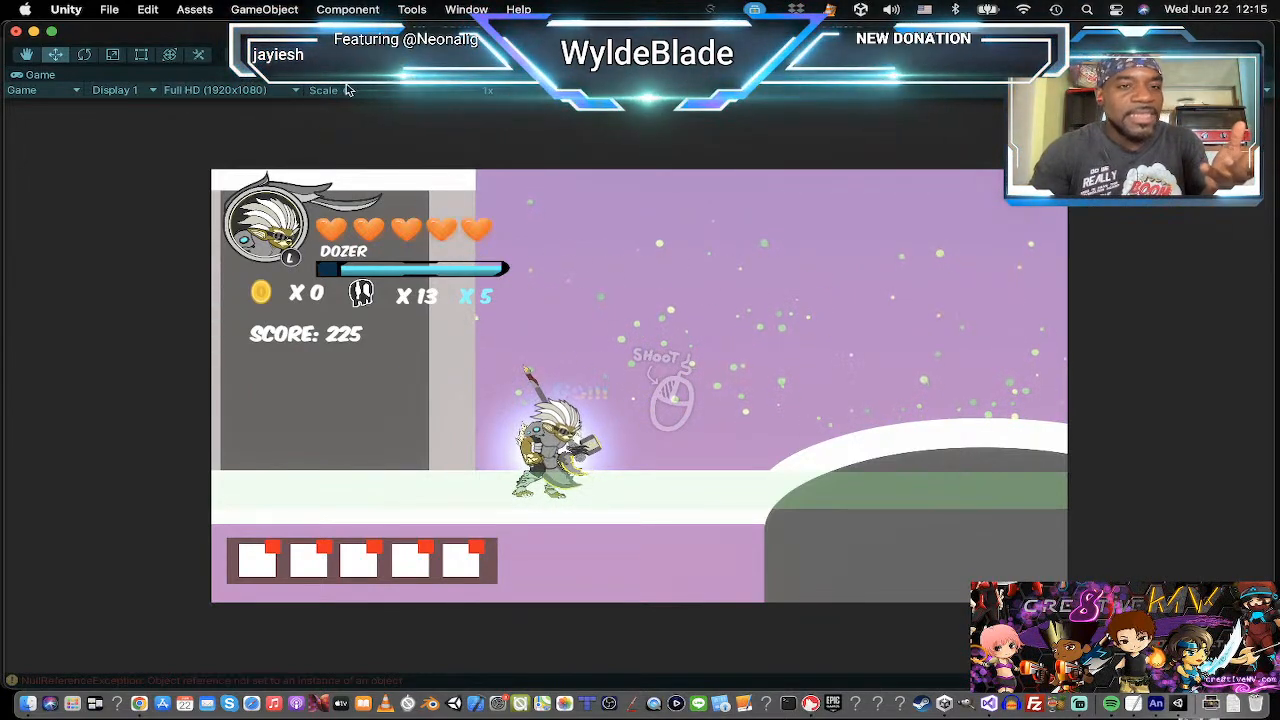
pyautogui.moveTo(345, 95); pyautogui.dragTo(362, 96)
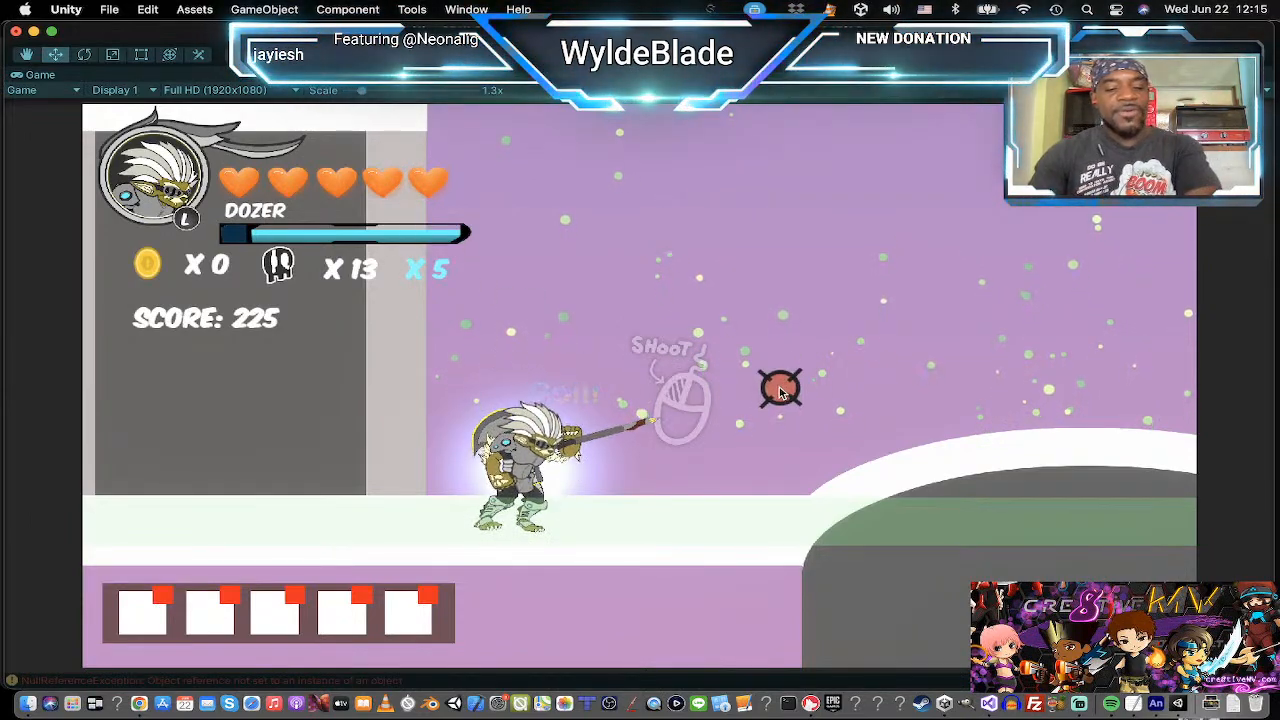
# Play-test Dozer's running, turning and jumping from the Shoot sign onto the first rounded hill.
pyautogui.press('d')
pyautogui.press('a')
pyautogui.press('d')
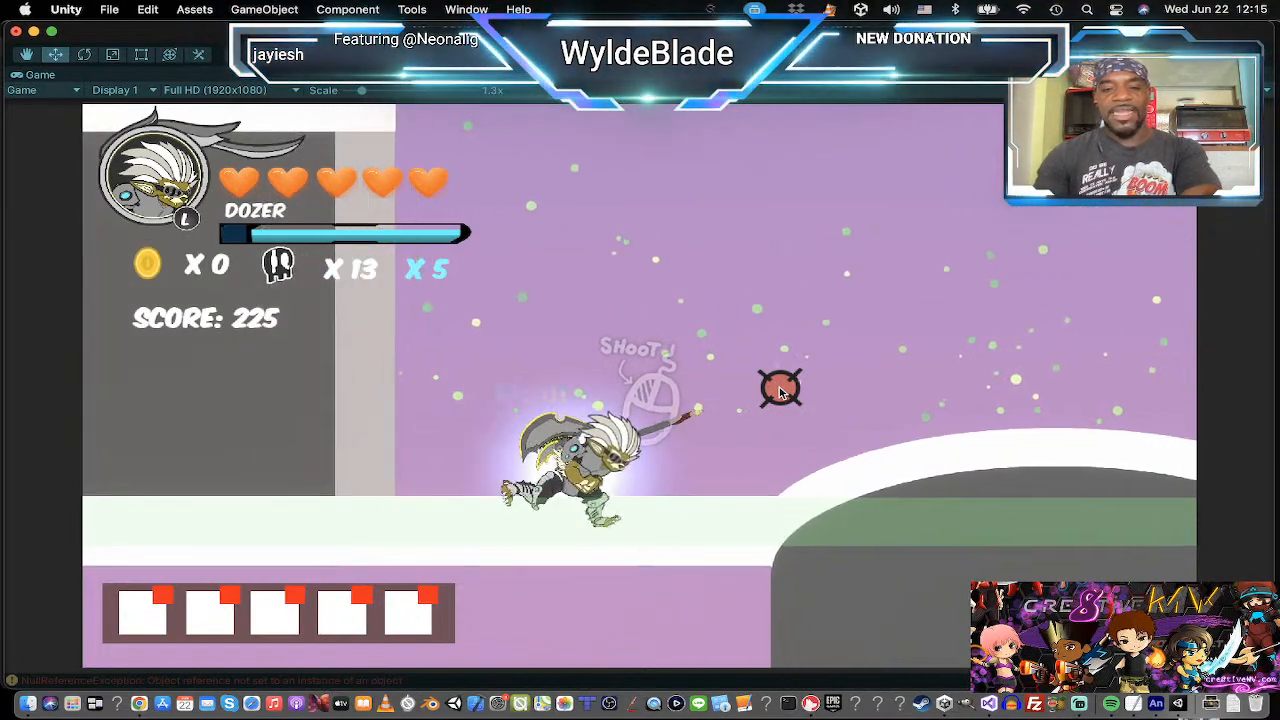
pyautogui.press('space')
pyautogui.press('a')
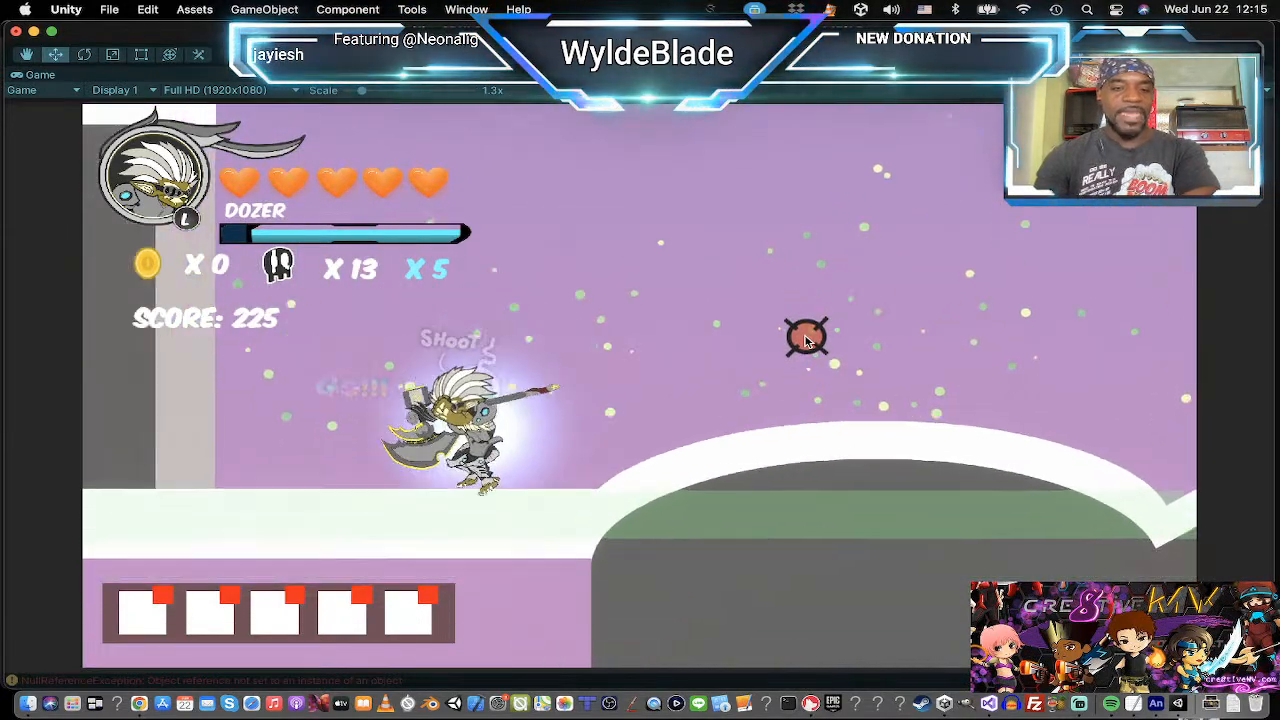
pyautogui.press('d')
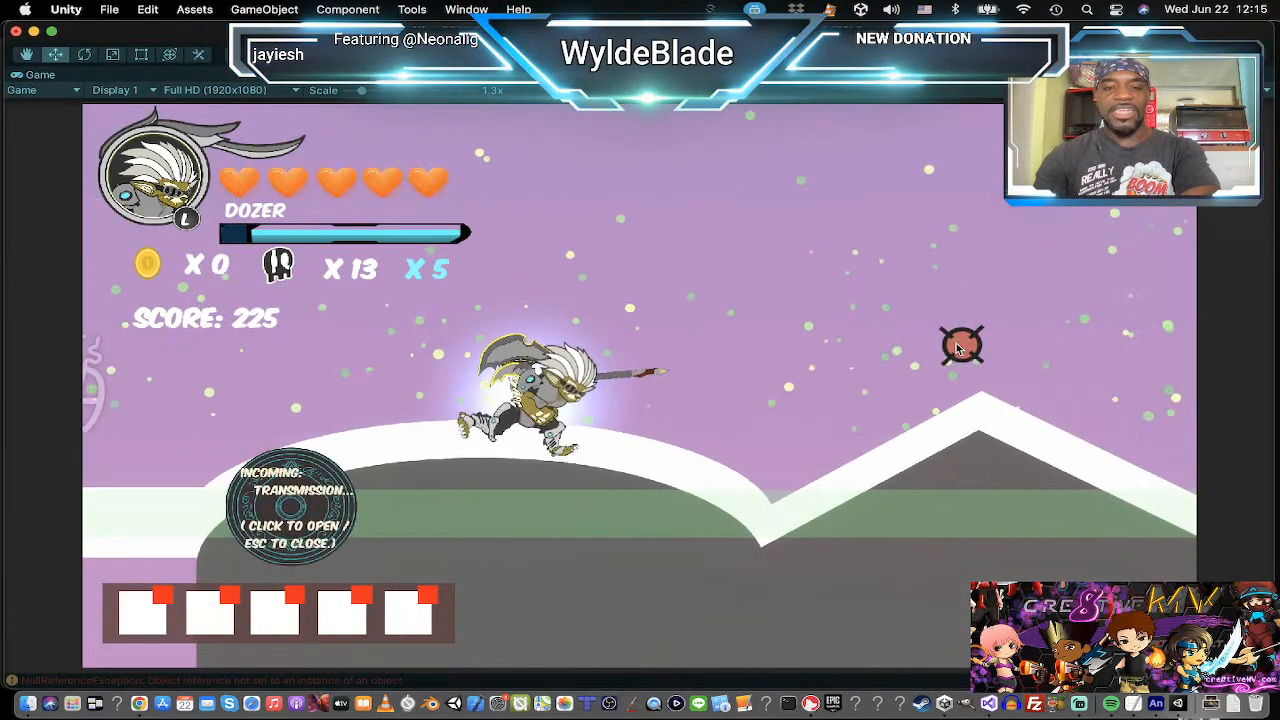
pyautogui.press('space')
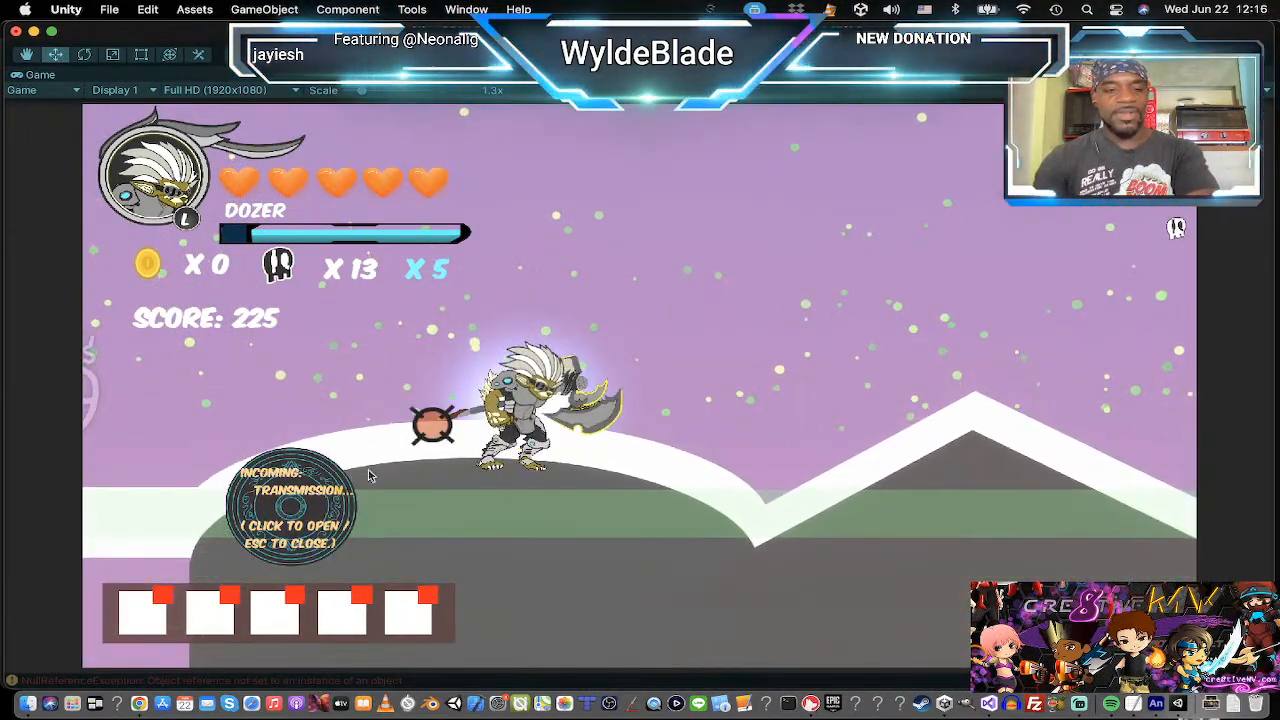
# Dismiss the incoming transmission and test Dozer's ranged and axe attacks, shooting the flying skull enemy.
pyautogui.press('Escape')
pyautogui.click(946, 286)
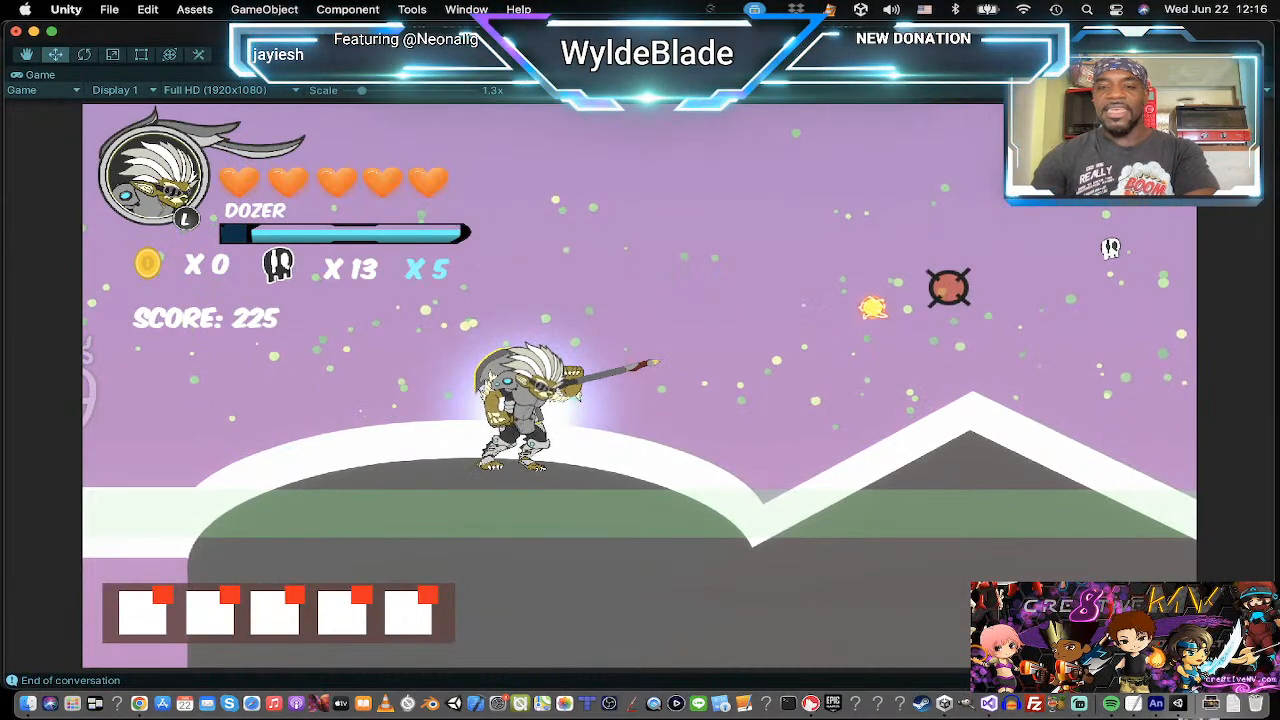
pyautogui.press('a')
pyautogui.press('q')
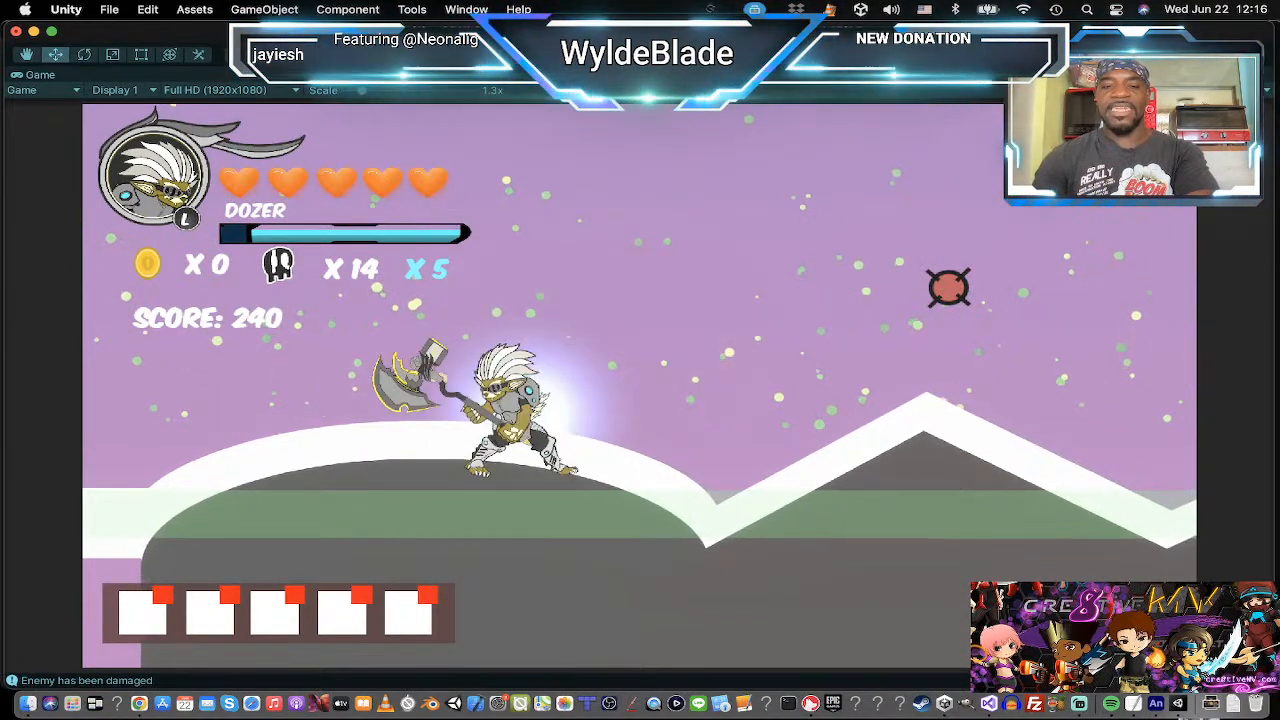
pyautogui.click(946, 286)
pyautogui.press('q')
pyautogui.press('a')
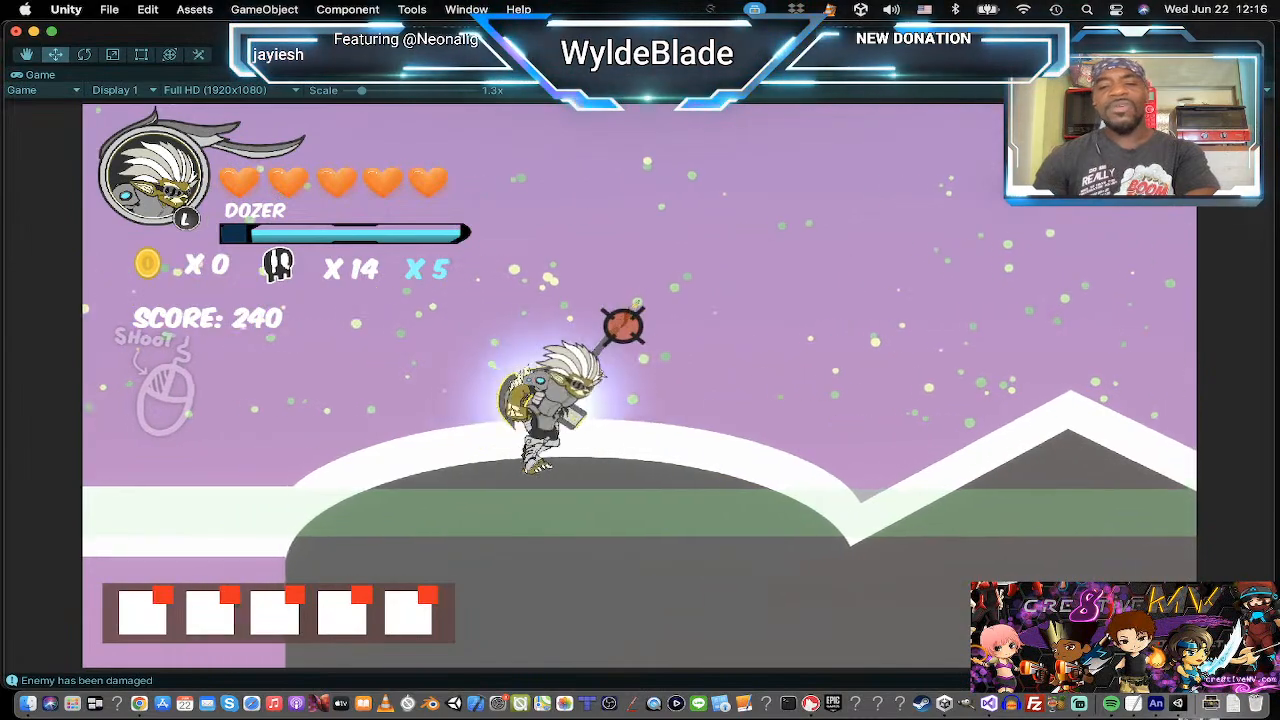
# Turn and jump with Dozer on the rounded hill and run him across to the pointed peak.
pyautogui.press('d')
pyautogui.press('a')
pyautogui.press('space')
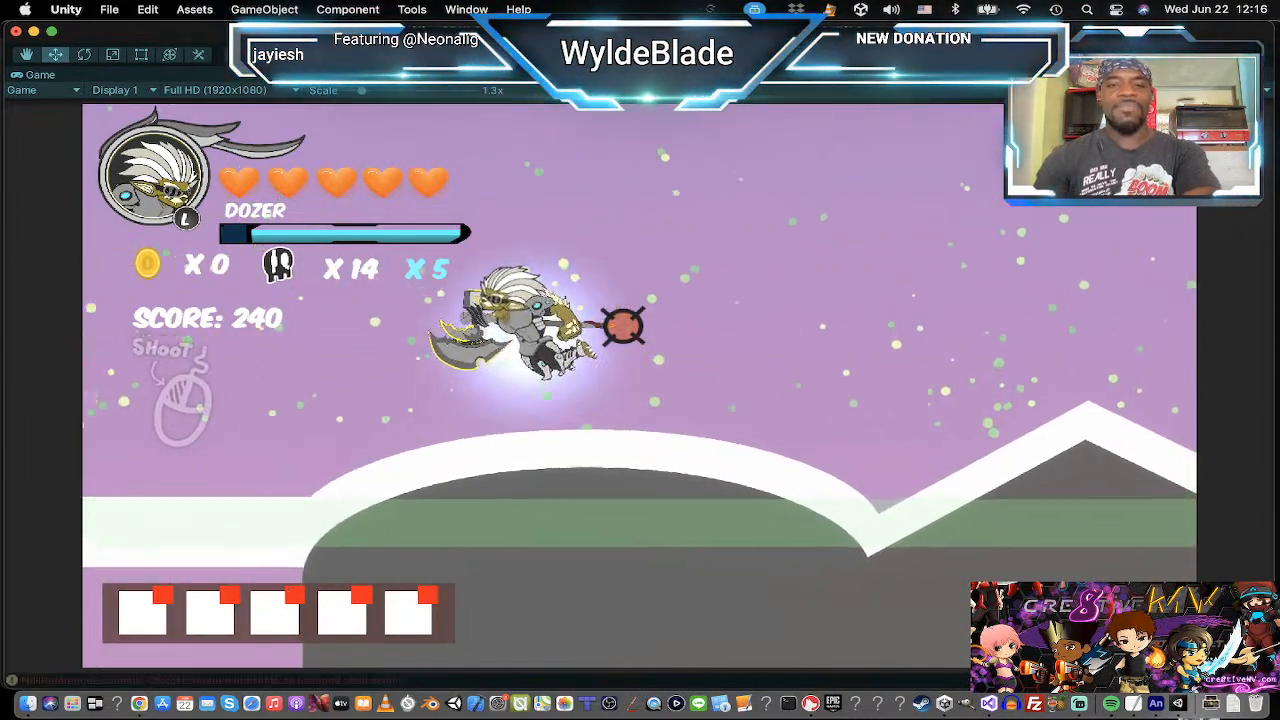
pyautogui.press('d')
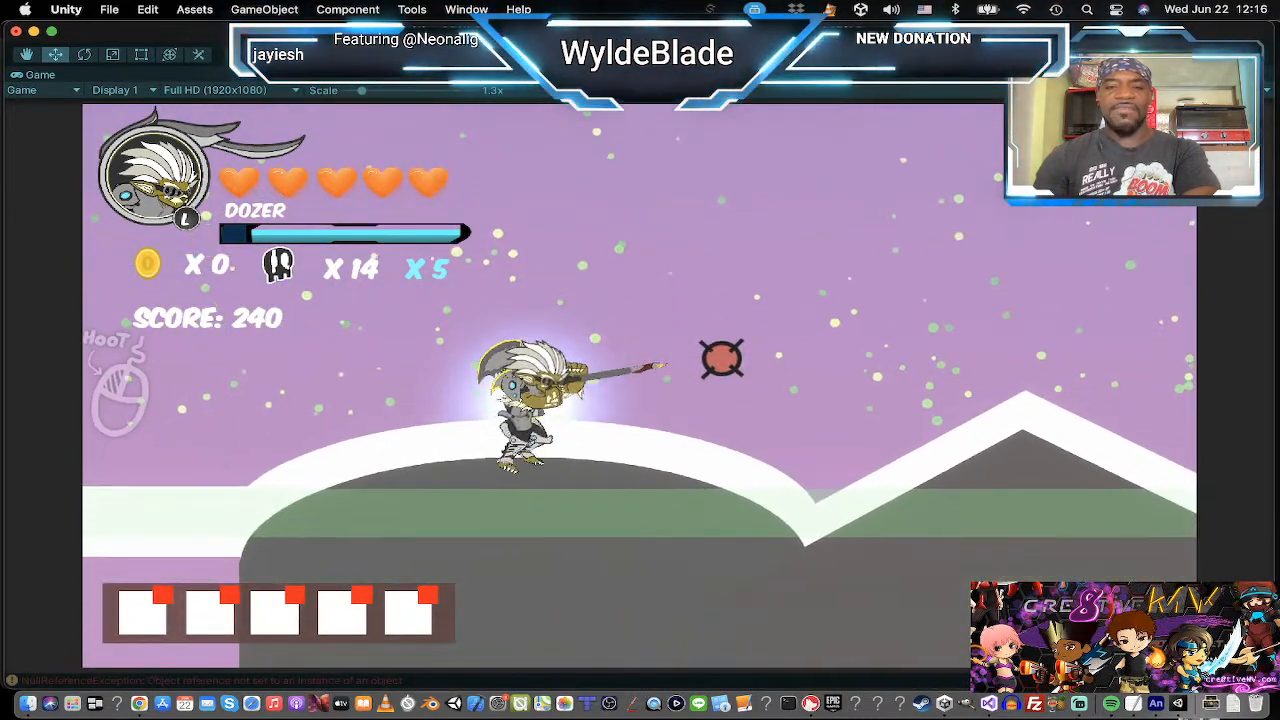
pyautogui.press('d')
pyautogui.press('space')
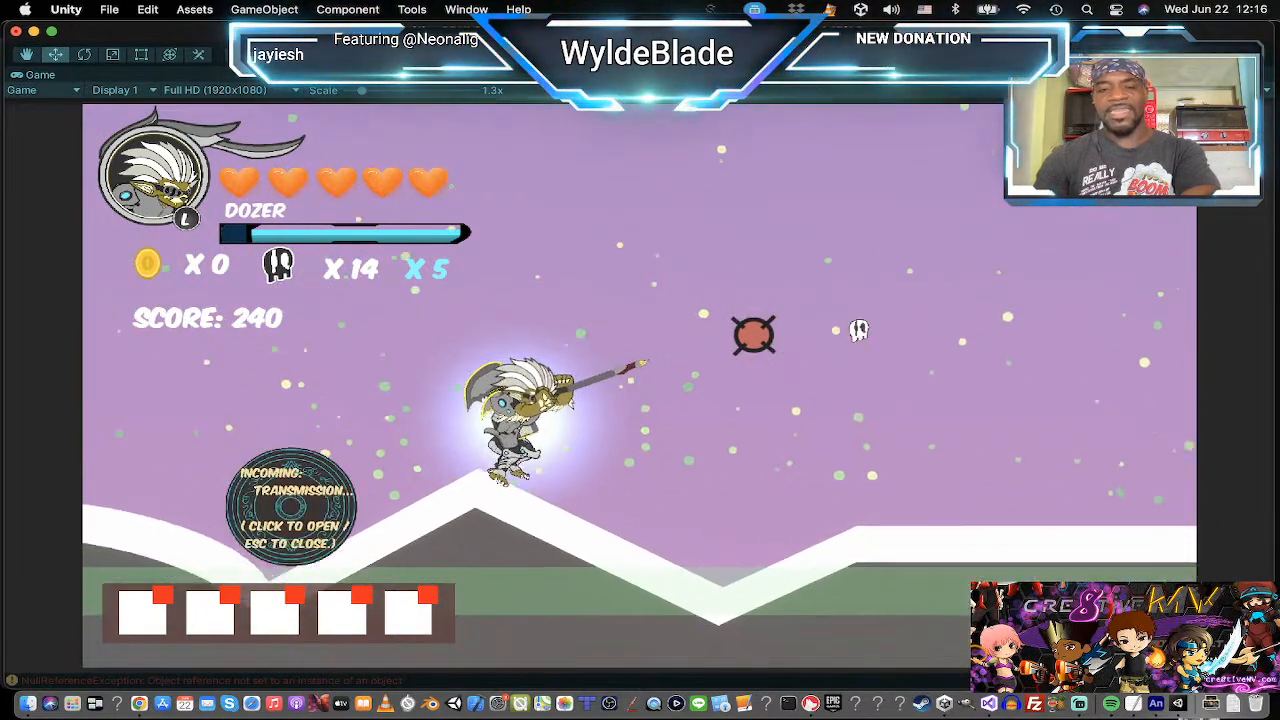
# Run Dozer back over the hill to the starting platform and test his turning and jumping beside it.
pyautogui.press('a')
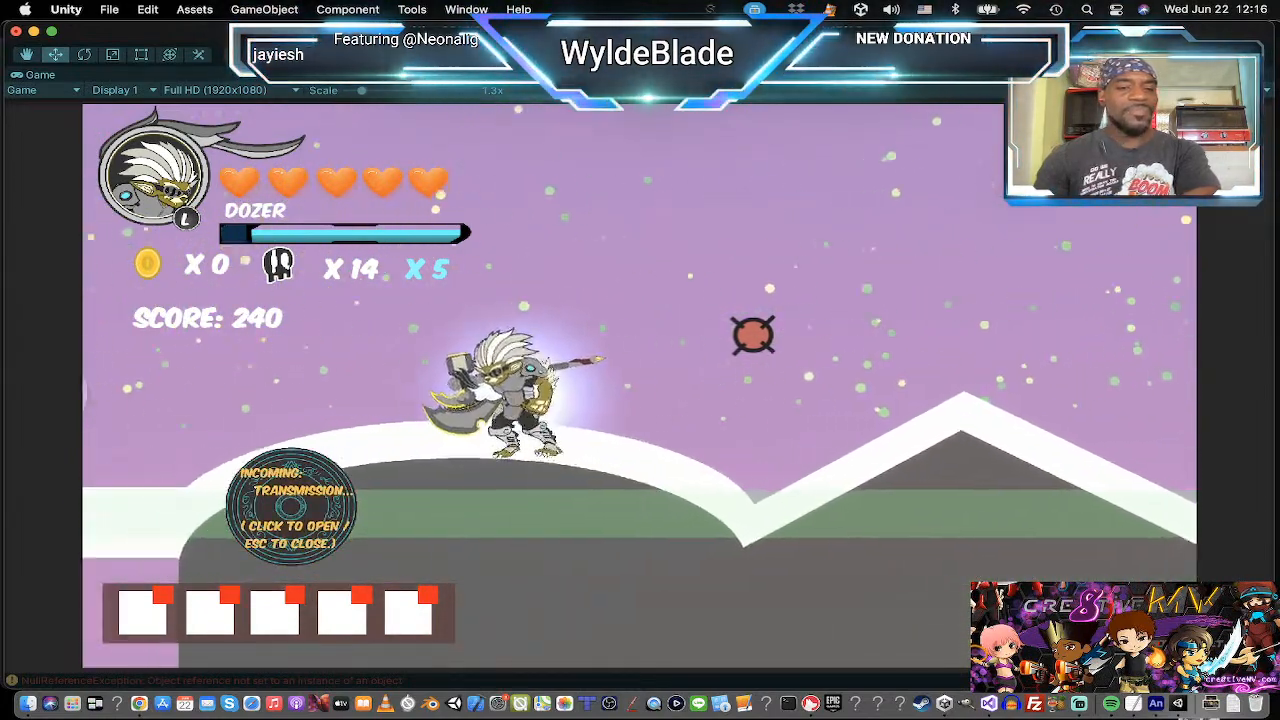
pyautogui.press('a')
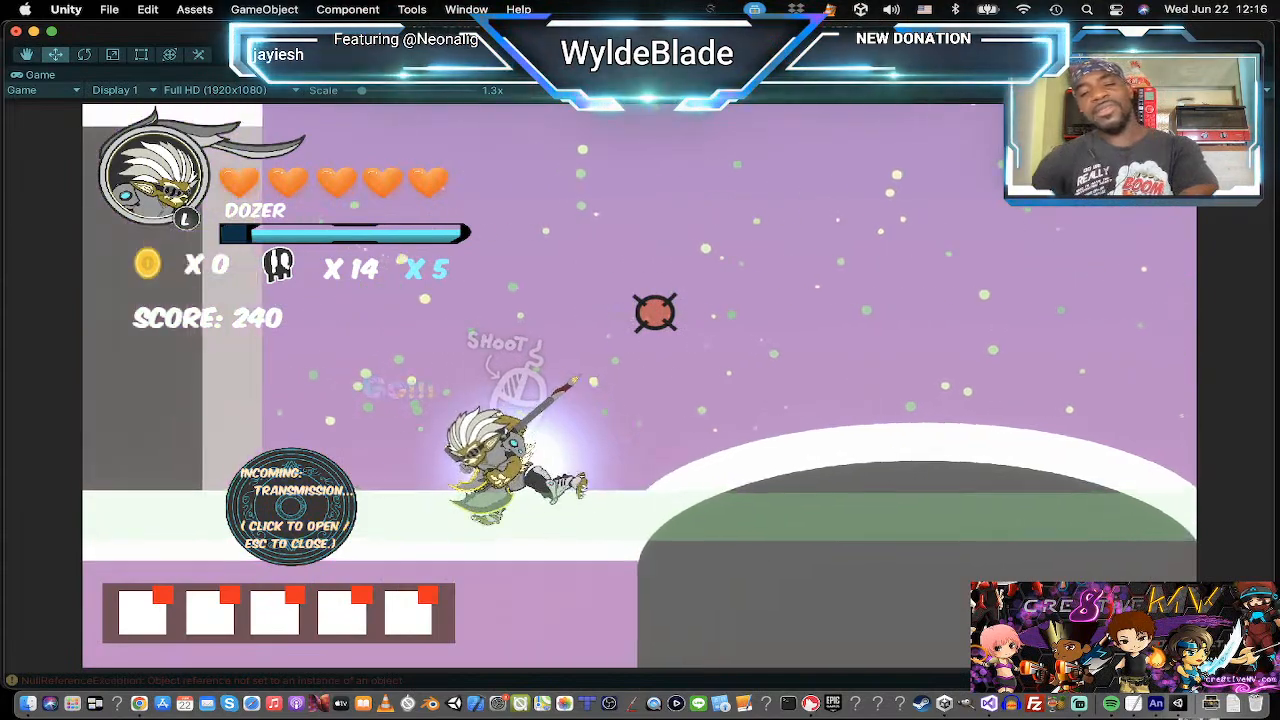
pyautogui.press('a')
pyautogui.press('d')
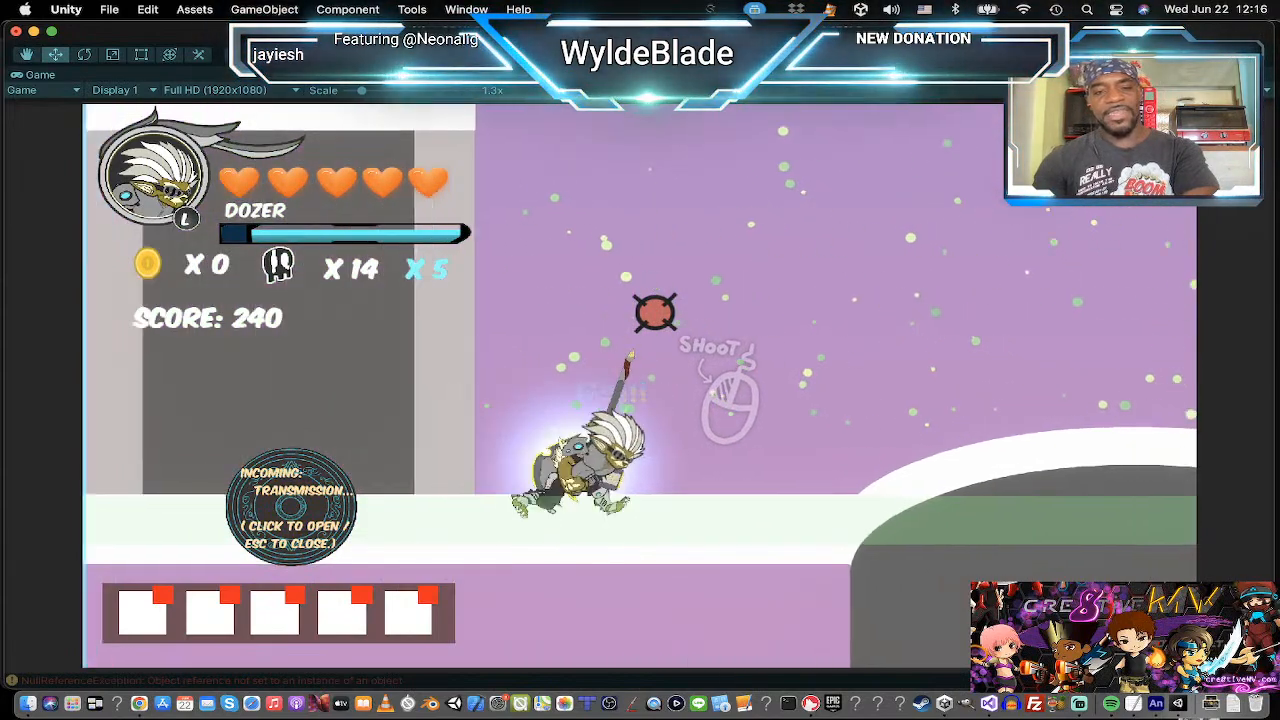
pyautogui.press('a')
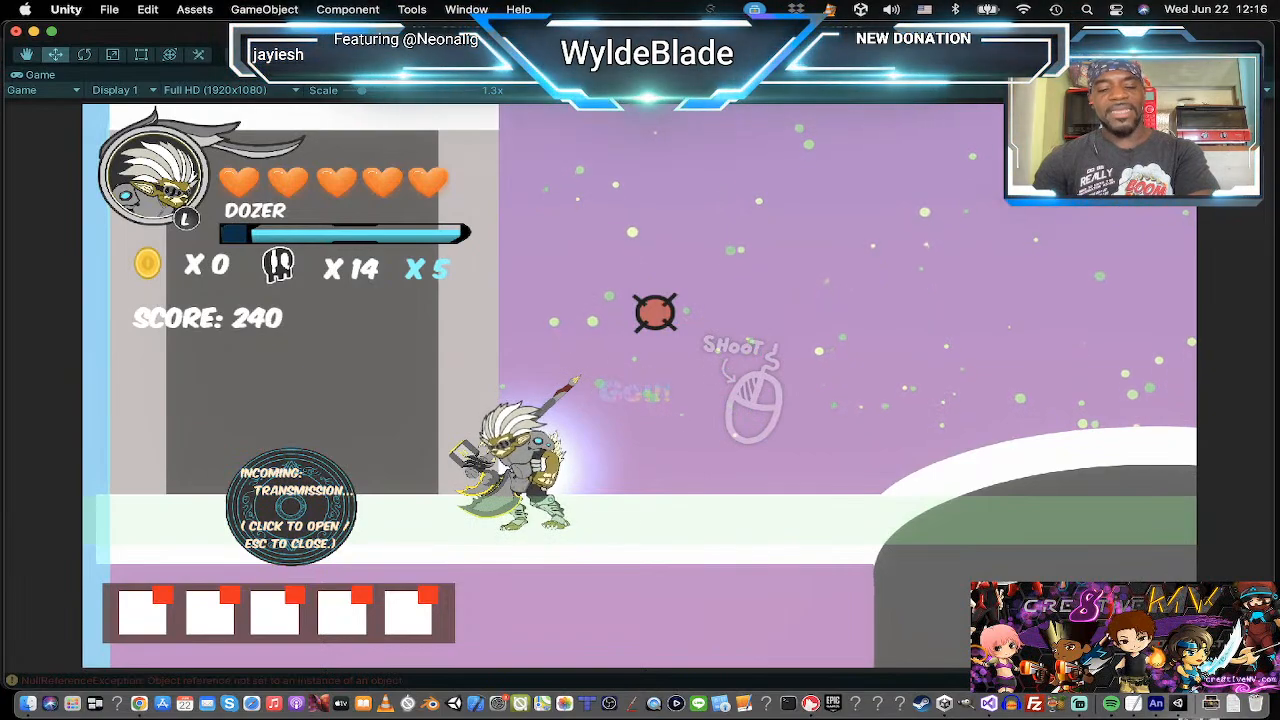
pyautogui.press('d')
pyautogui.press('a')
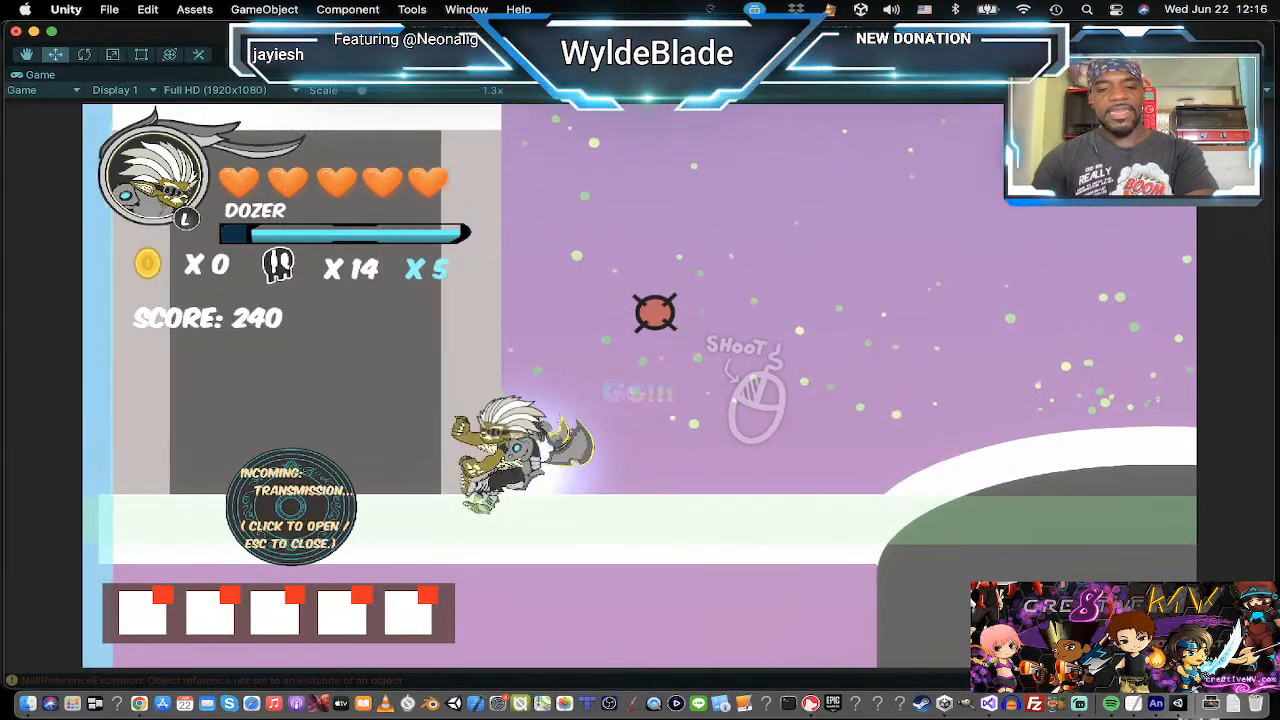
pyautogui.press('space')
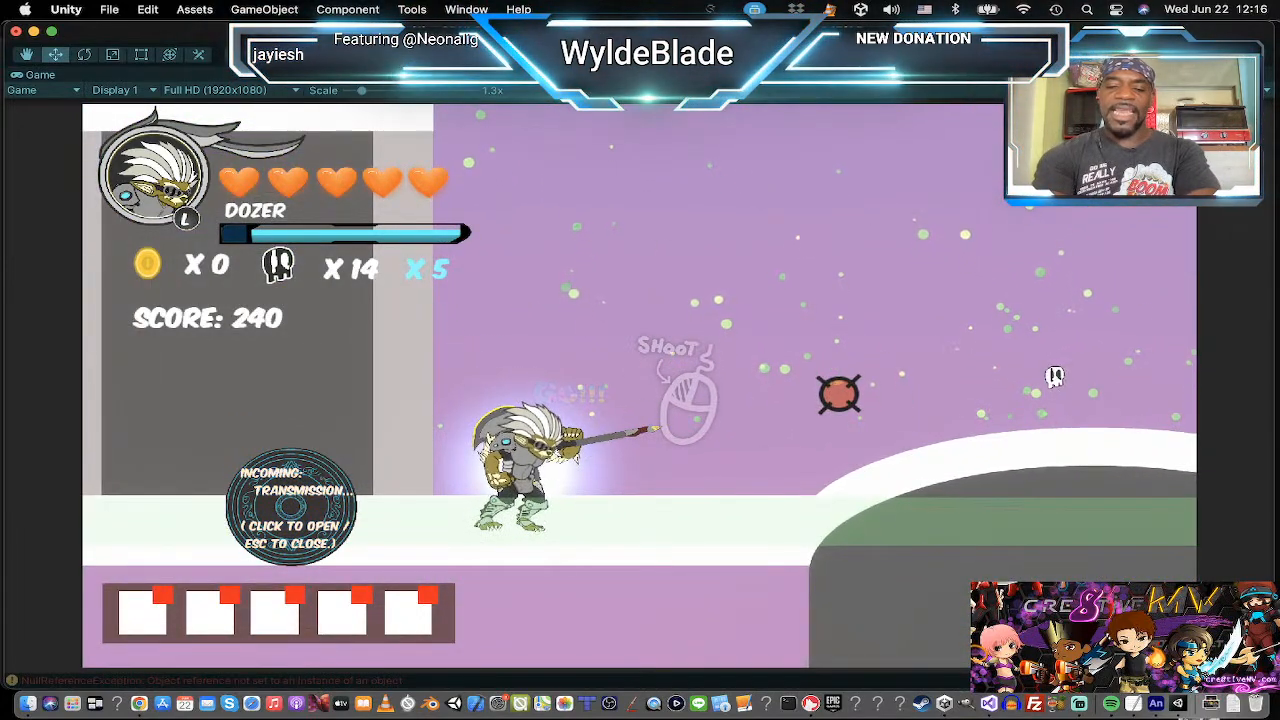
# Cycle through the playable characters from Zinjin and Franklin to Black Wolf, and attack the approaching skull enemy as Black Wolf.
pyautogui.press('q')
pyautogui.press('u')
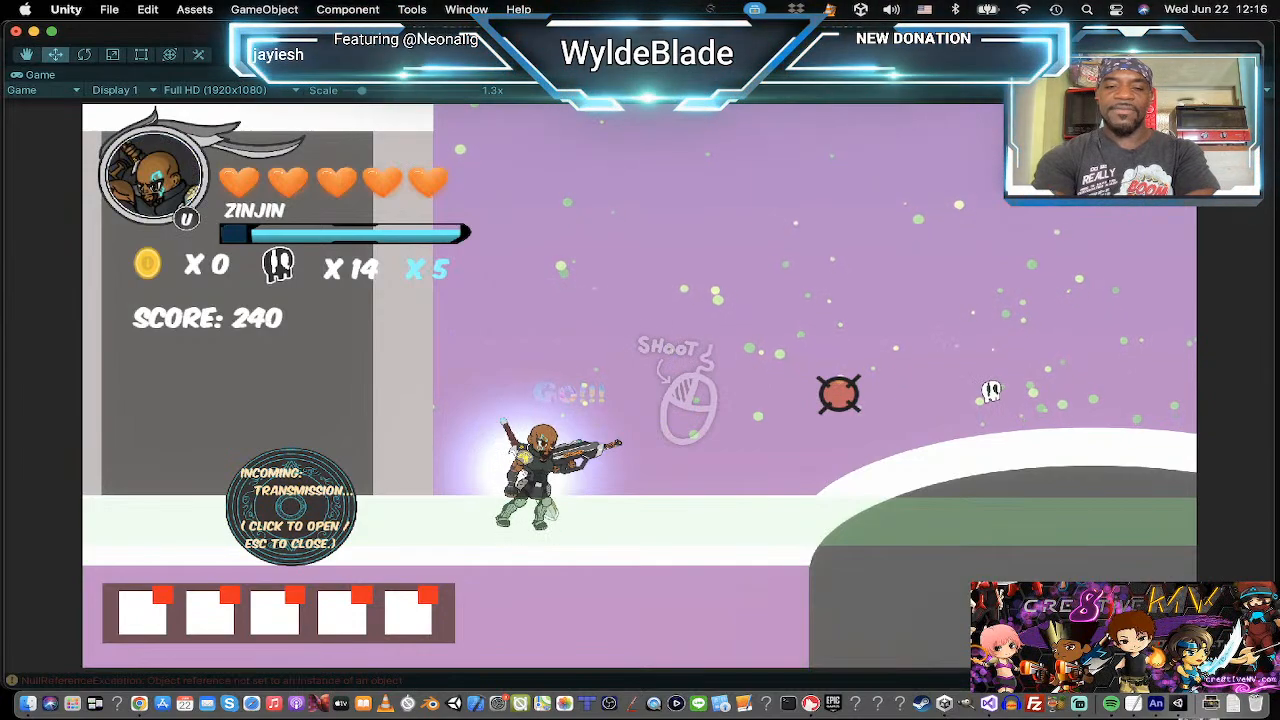
pyautogui.press('i')
pyautogui.press('o')
pyautogui.press('p')
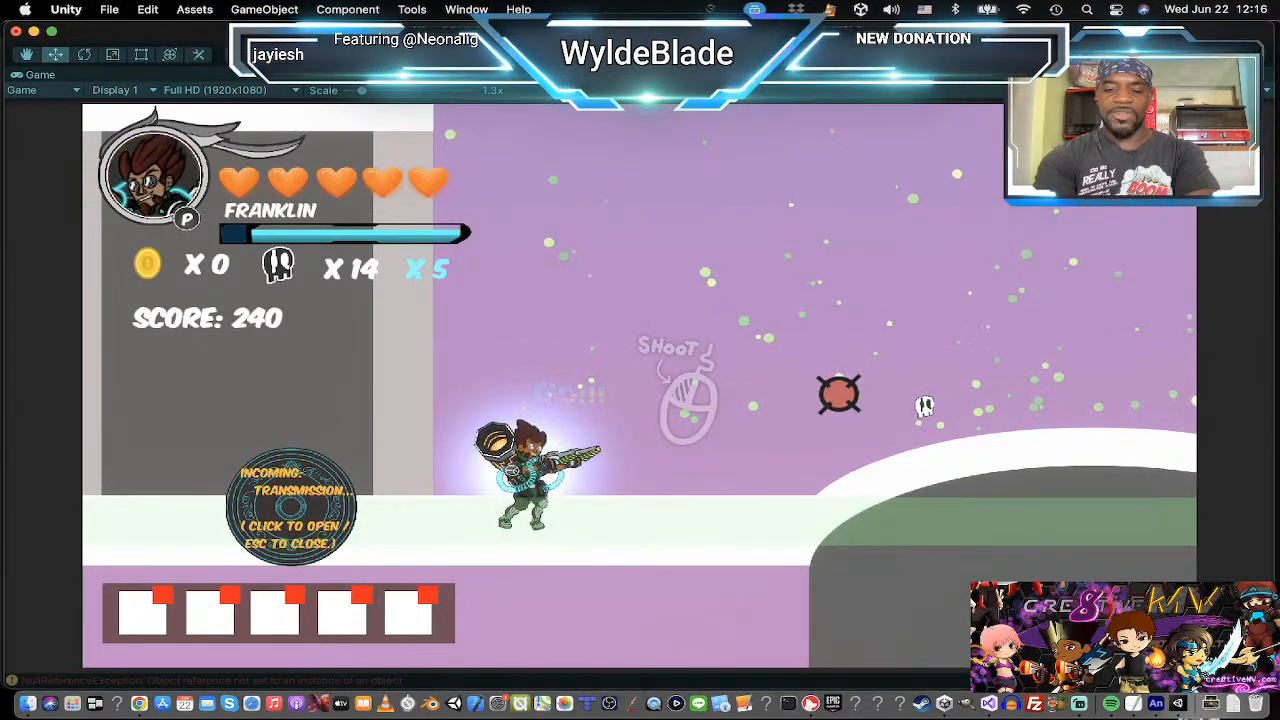
pyautogui.press('l')
pyautogui.press('k')
pyautogui.press('j')
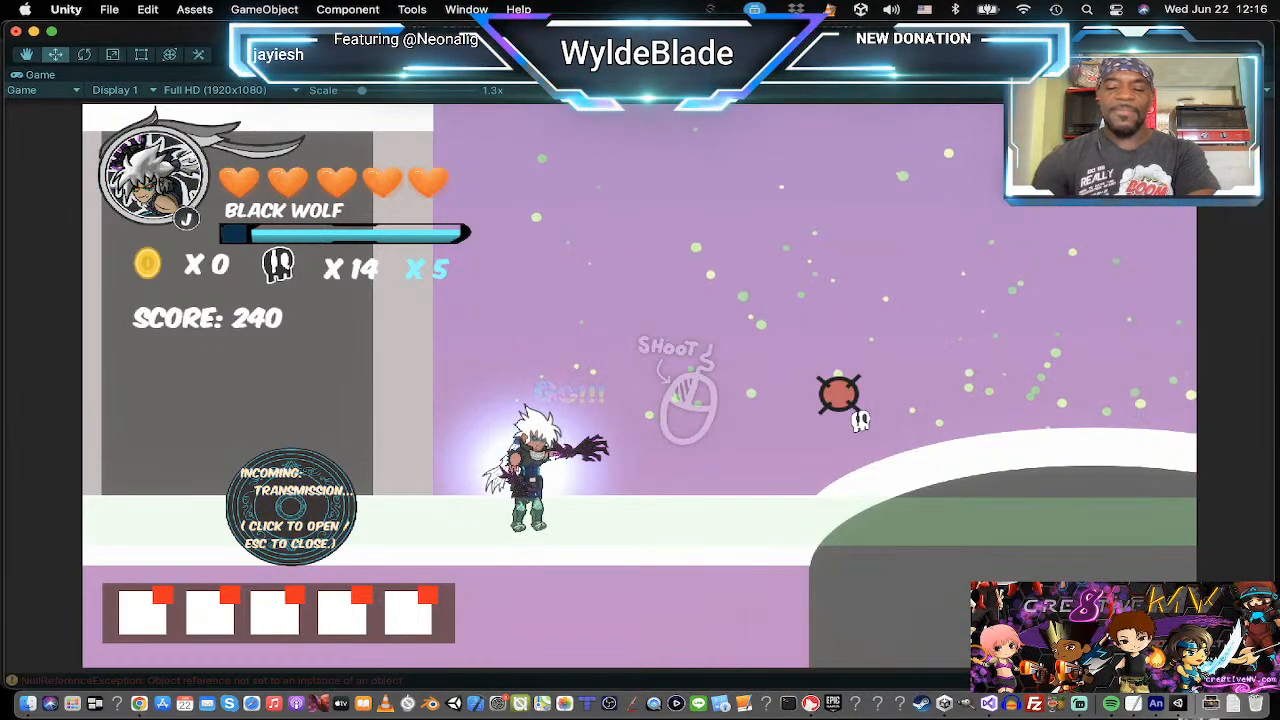
pyautogui.click(912, 428)
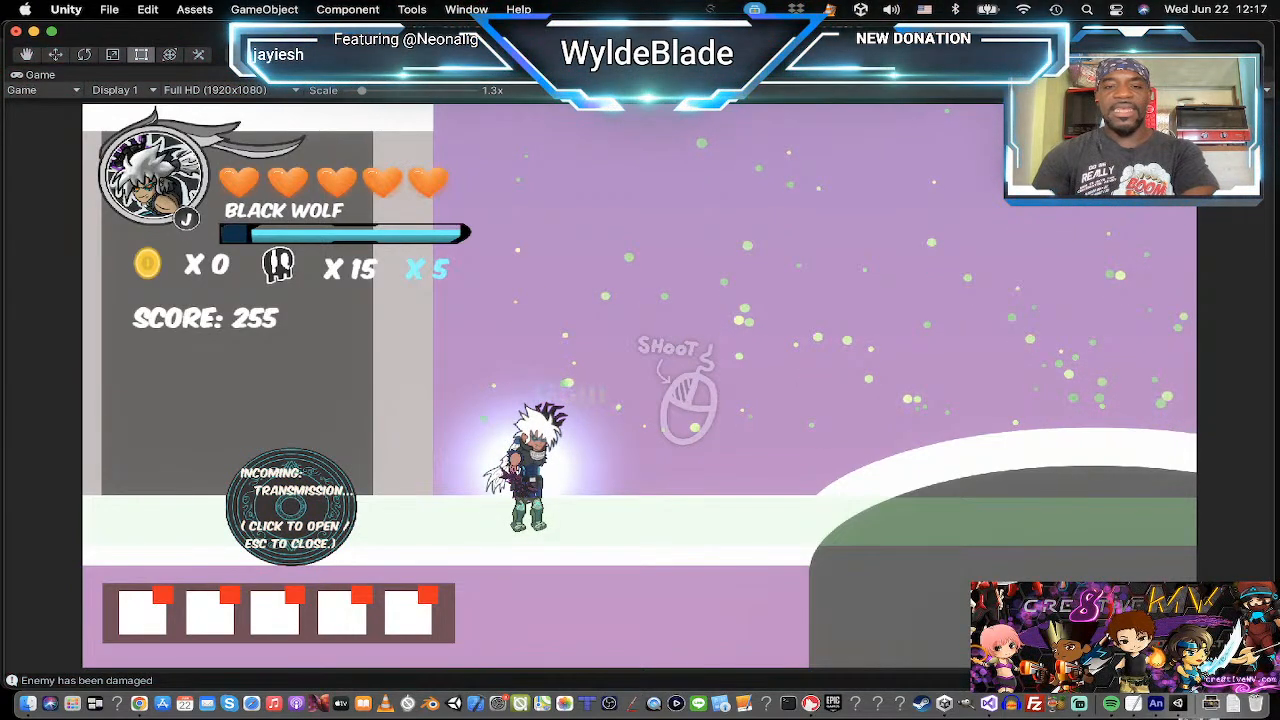
# Stop Play mode and swap the active character under the Player object from Dozer to MegReevers.
pyautogui.press('super+p')
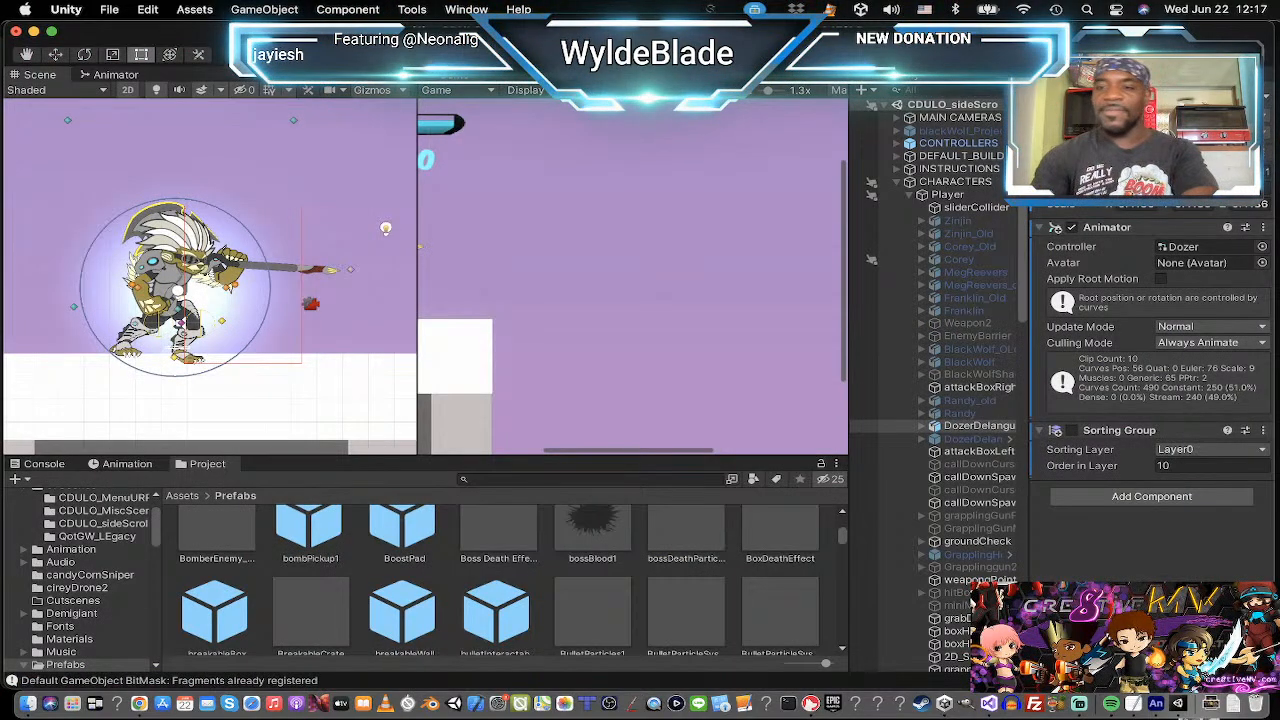
pyautogui.scroll(-5, 196, 220)
pyautogui.scroll(-3, 196, 222)
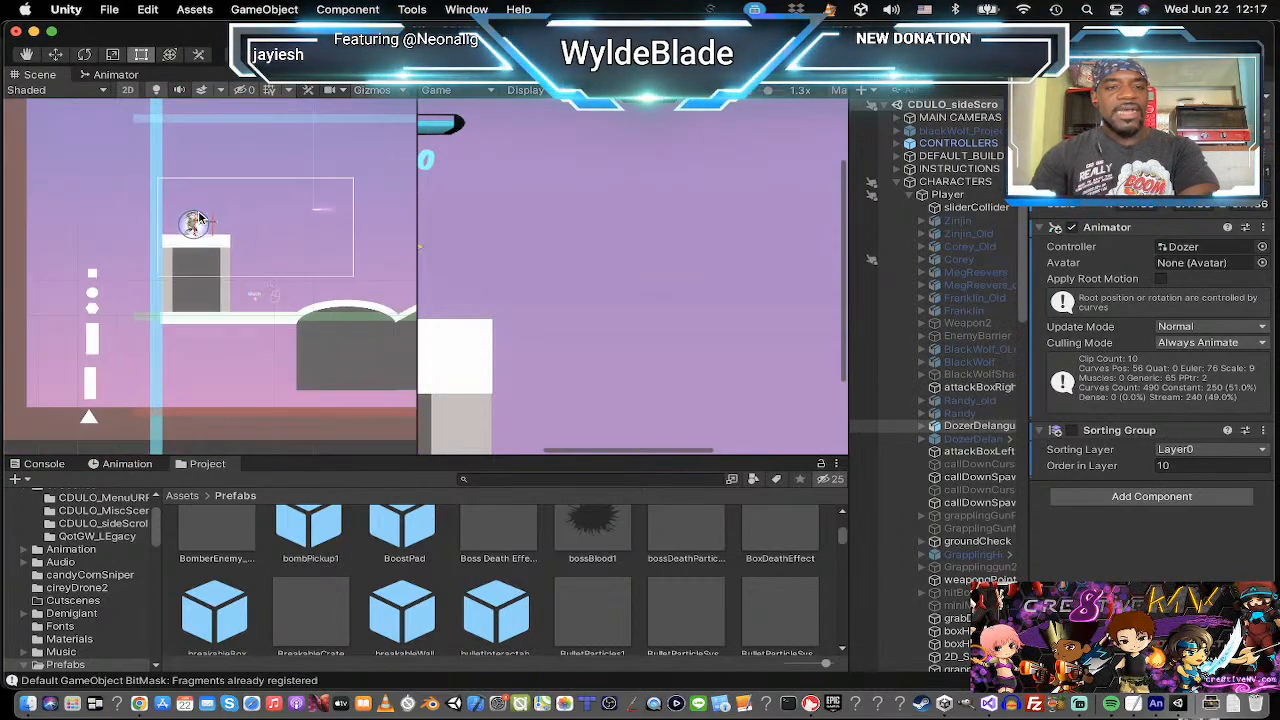
pyautogui.scroll(-2, 336, 228)
pyautogui.scroll(-2, 336, 228)
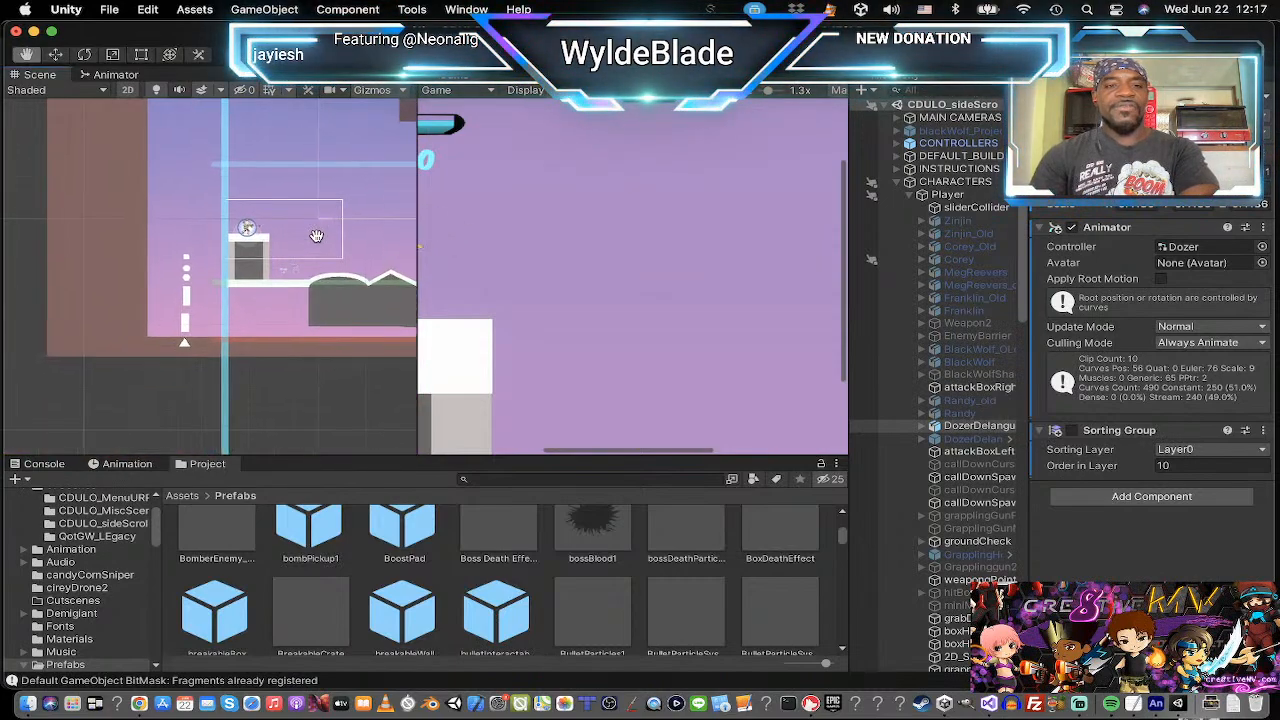
pyautogui.moveTo(320, 235); pyautogui.dragTo(151, 299, button='middle')
pyautogui.scroll(1, 180, 292)
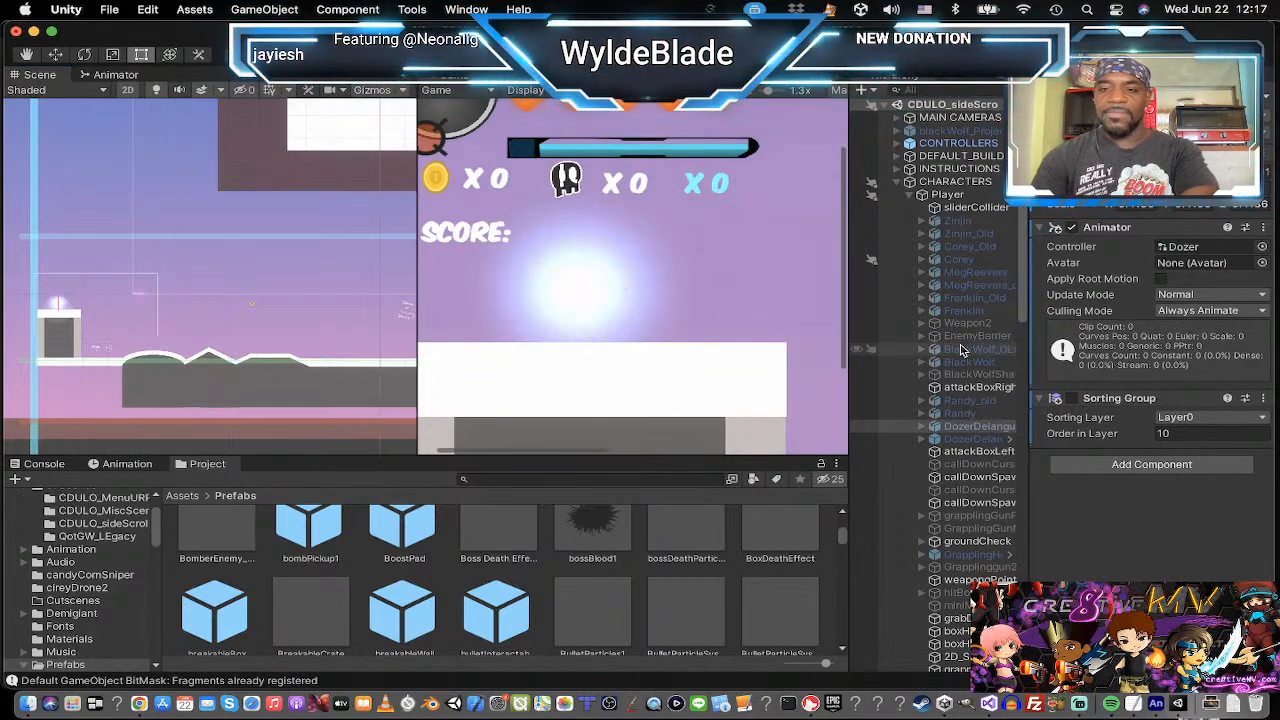
pyautogui.click(975, 273)
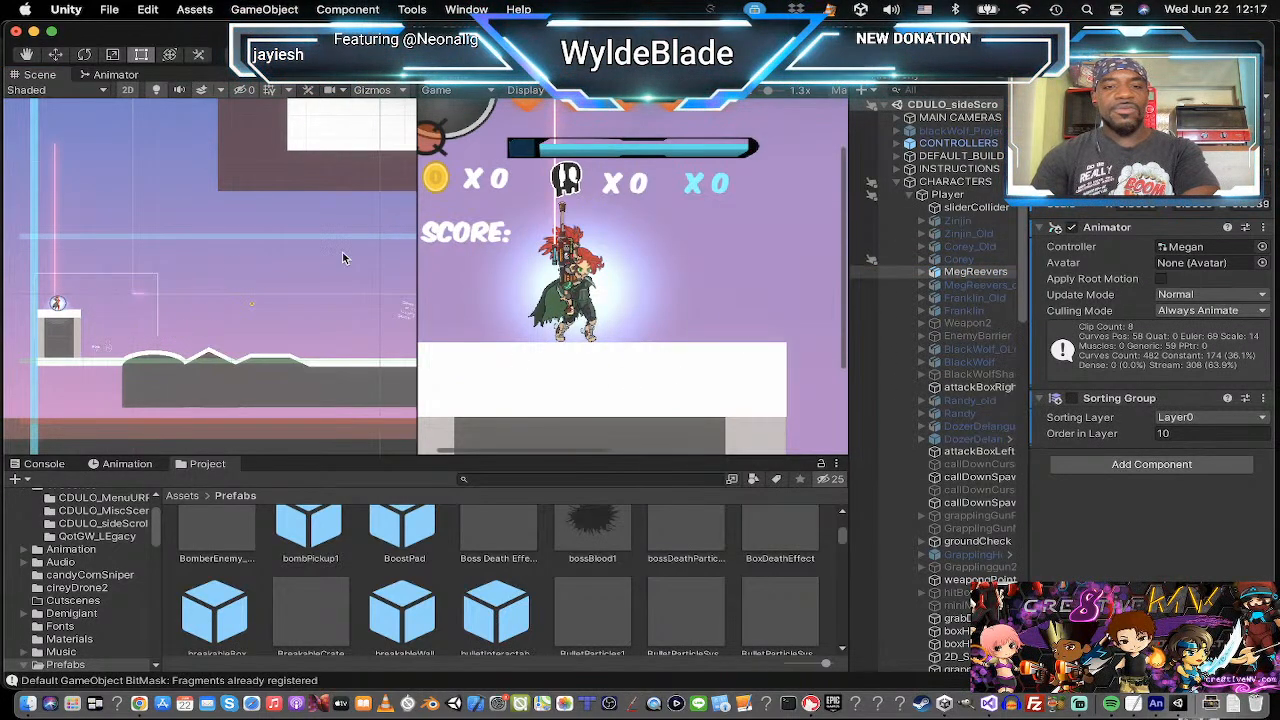
# Show the opening stretch of the level in the Scene view and reduce the Game view scale to 0.88x.
pyautogui.scroll(-5, 279, 302)
pyautogui.scroll(2, 266, 290)
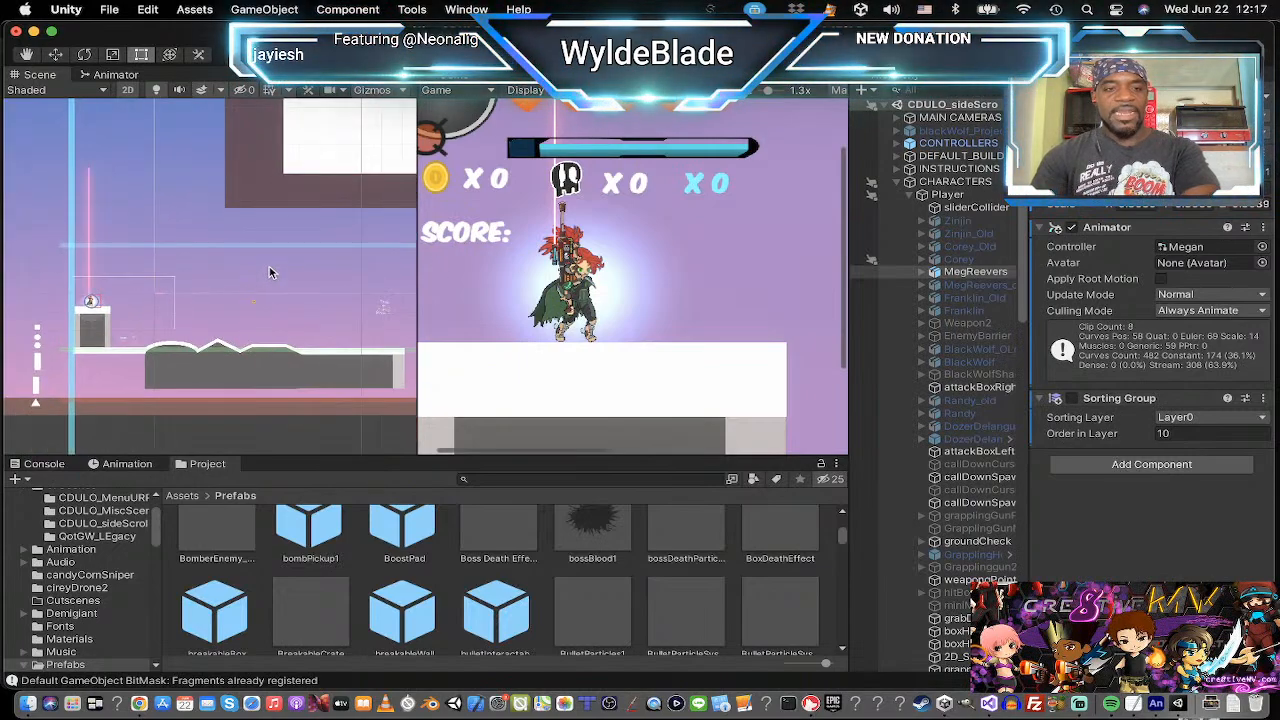
pyautogui.moveTo(270, 270); pyautogui.dragTo(268, 303, button='middle')
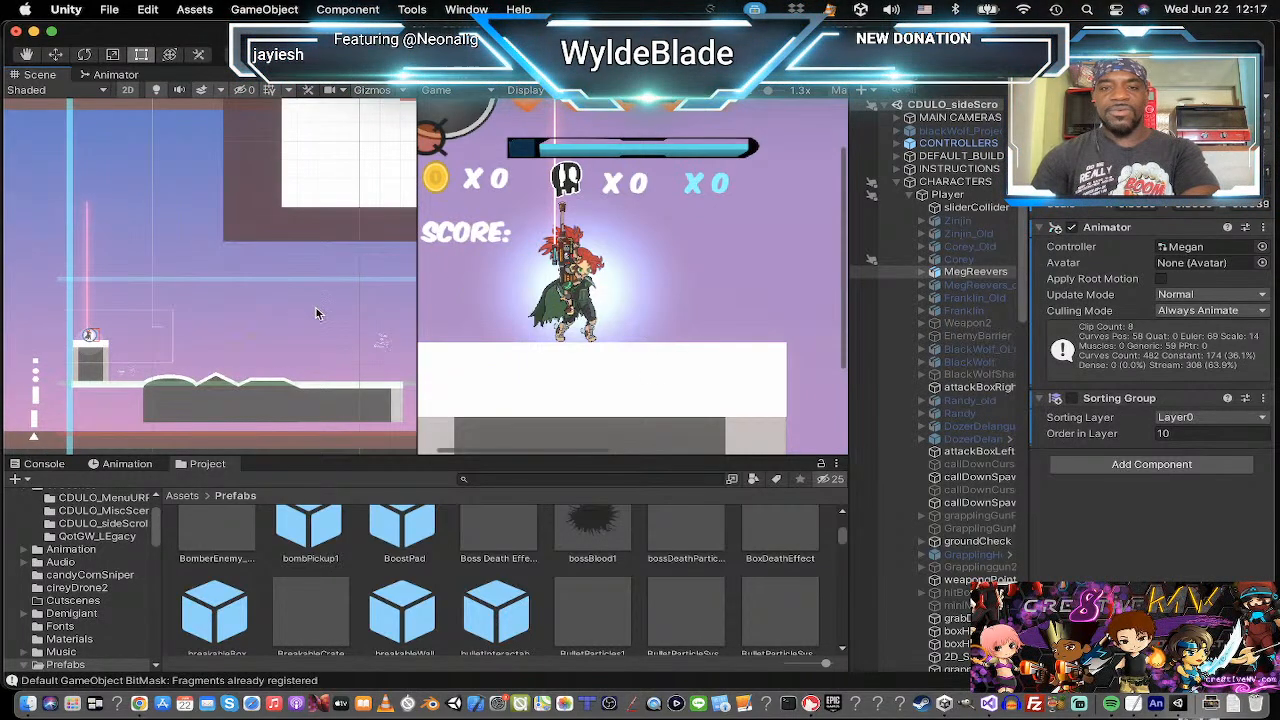
pyautogui.scroll(-4, 567, 299)
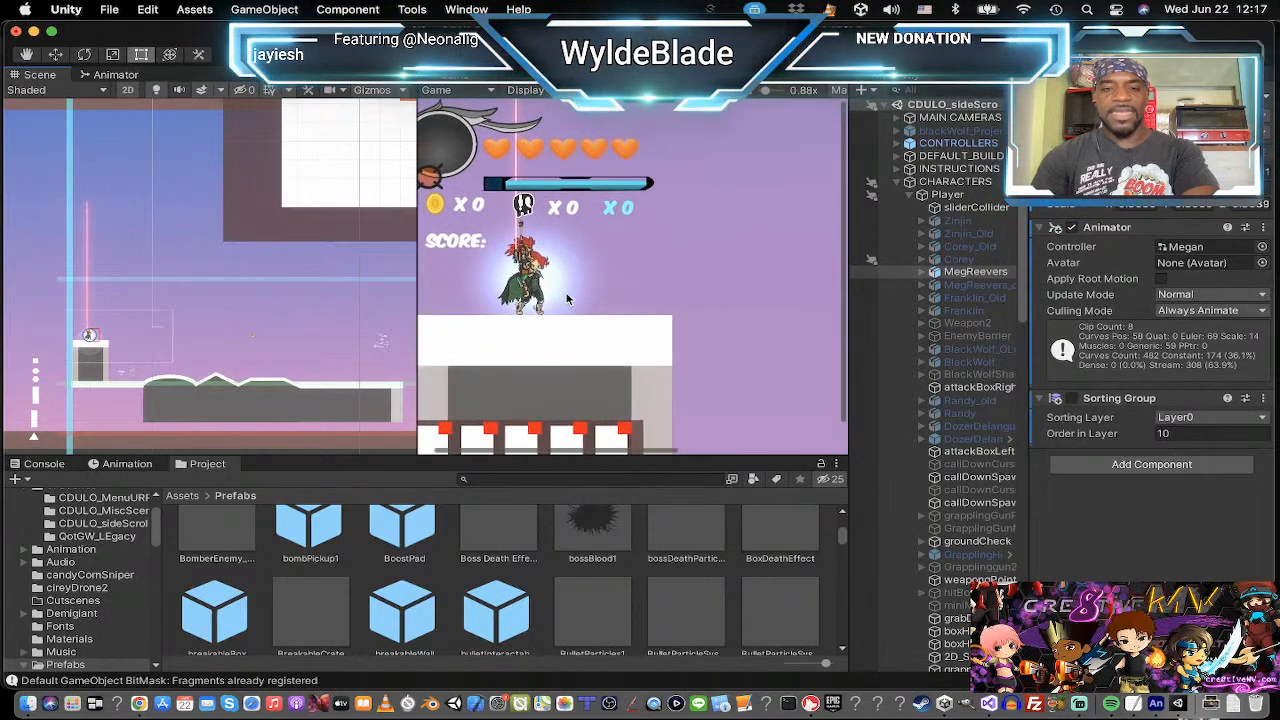
pyautogui.moveTo(567, 299); pyautogui.dragTo(589, 304, button='middle')
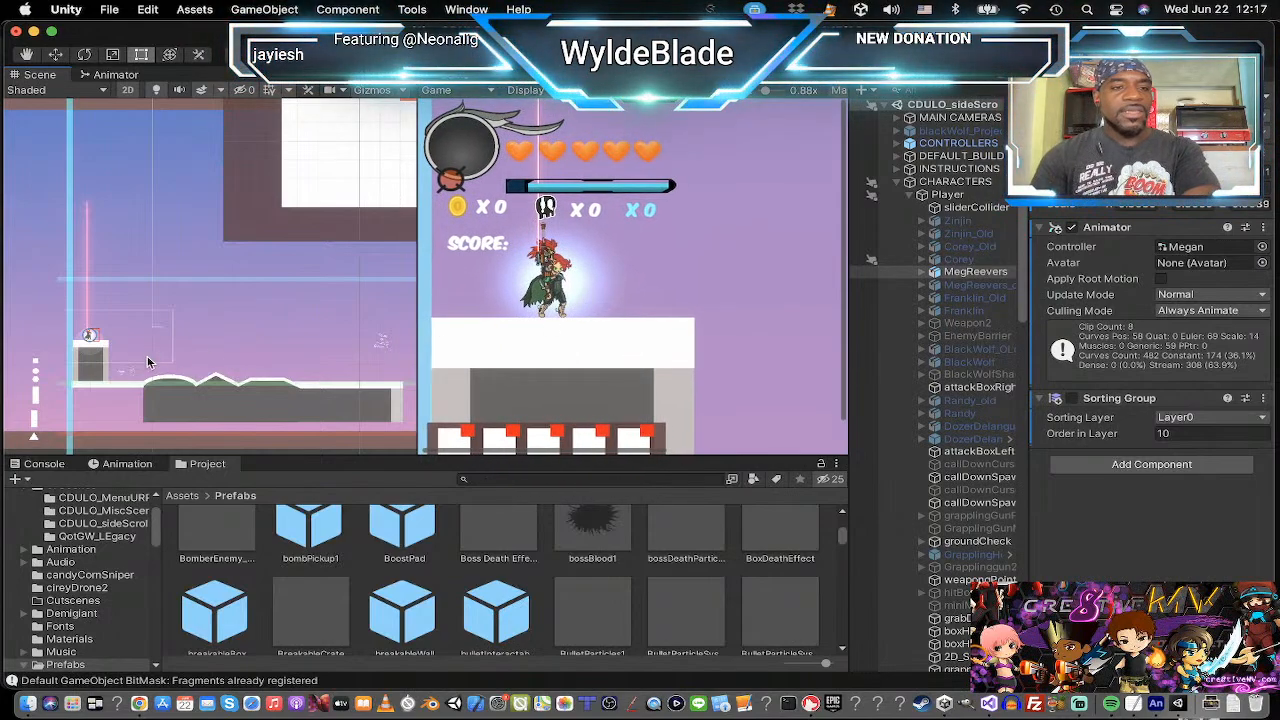
pyautogui.moveTo(190, 318); pyautogui.dragTo(154, 312, button='middle')
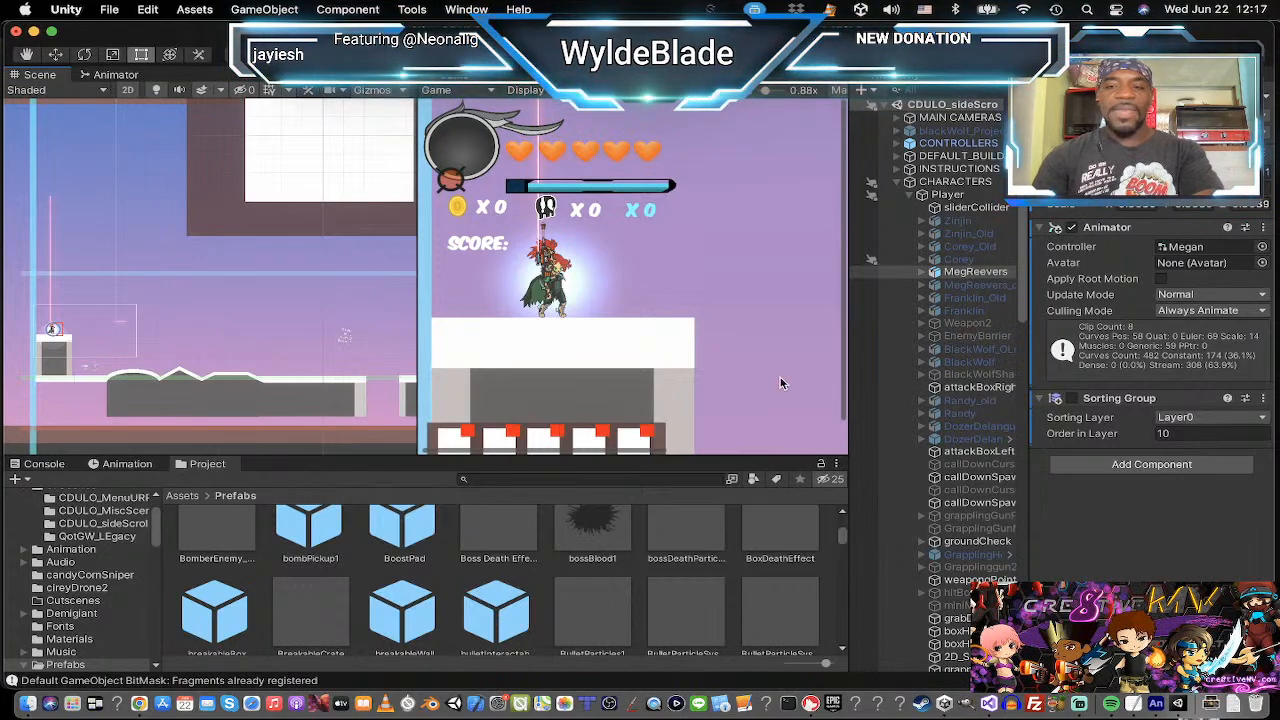
# Select the Player object and examine its per-character attack boxes and its speed and jump settings.
pyautogui.click(946, 196)
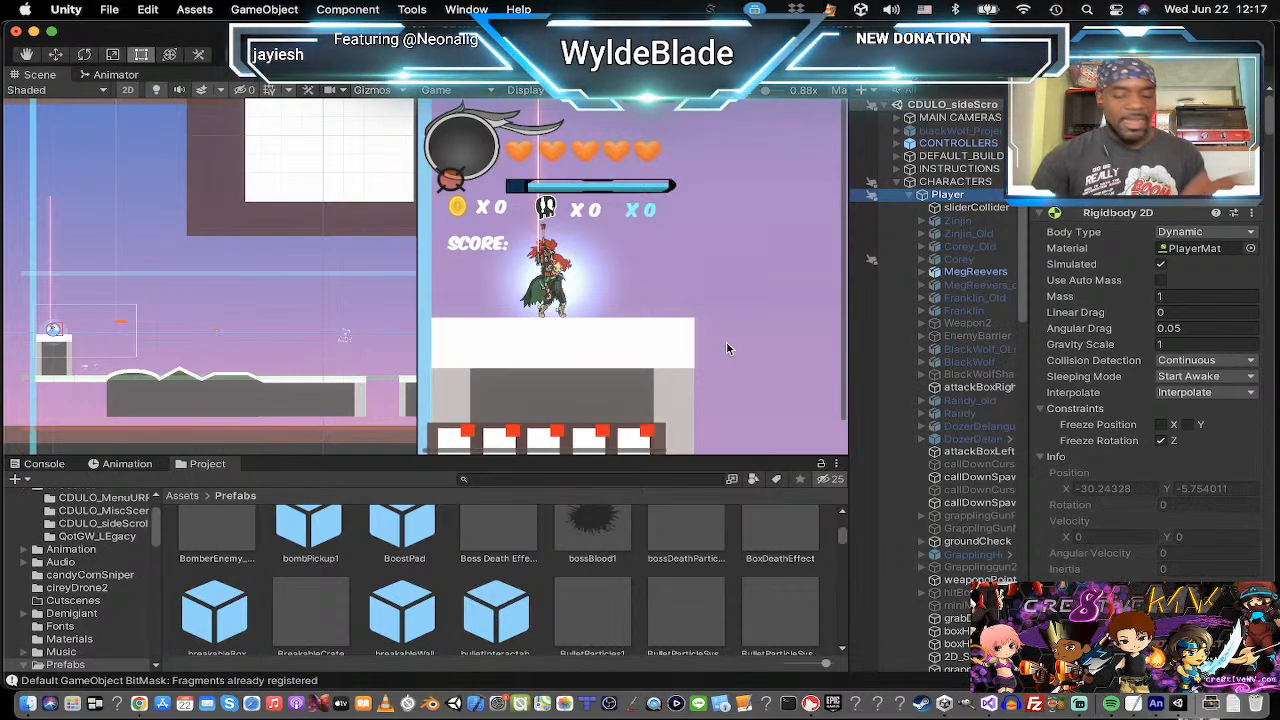
pyautogui.scroll(-5, 1133, 377)
pyautogui.scroll(-8, 1133, 377)
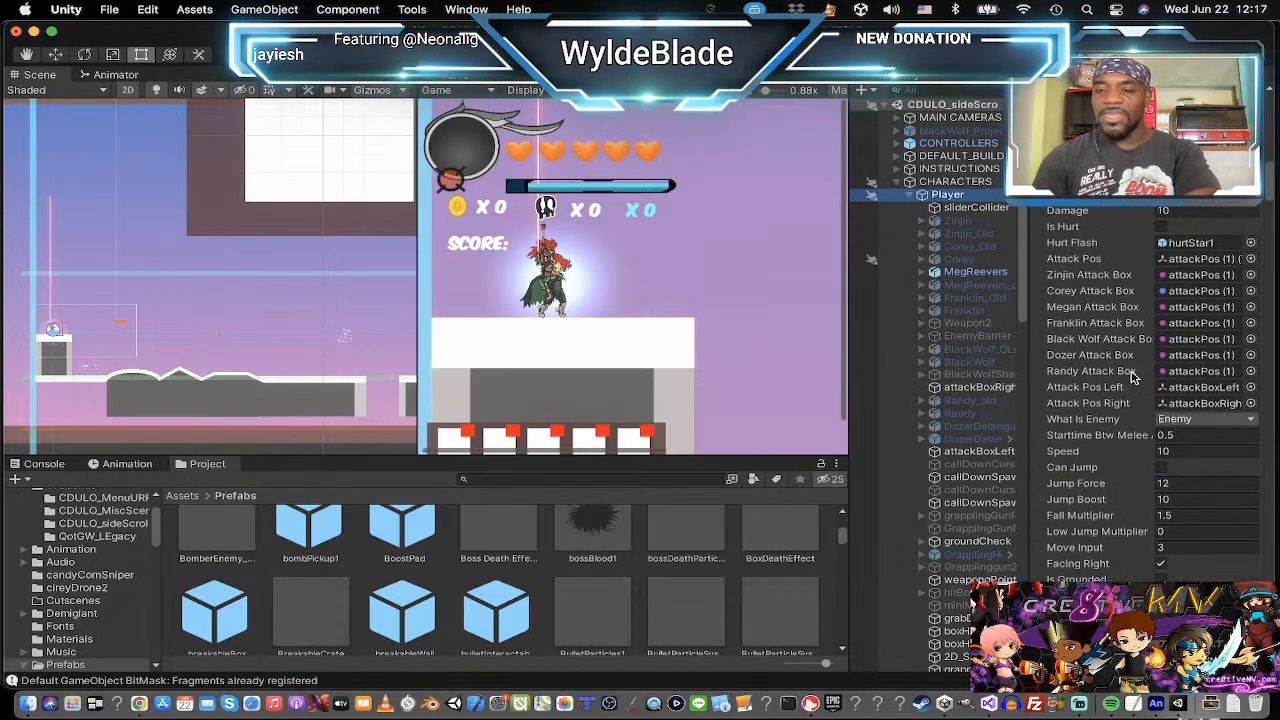
# Review the Player's character references and disable Can Swap Character in its player controller script.
pyautogui.scroll(-6, 1133, 377)
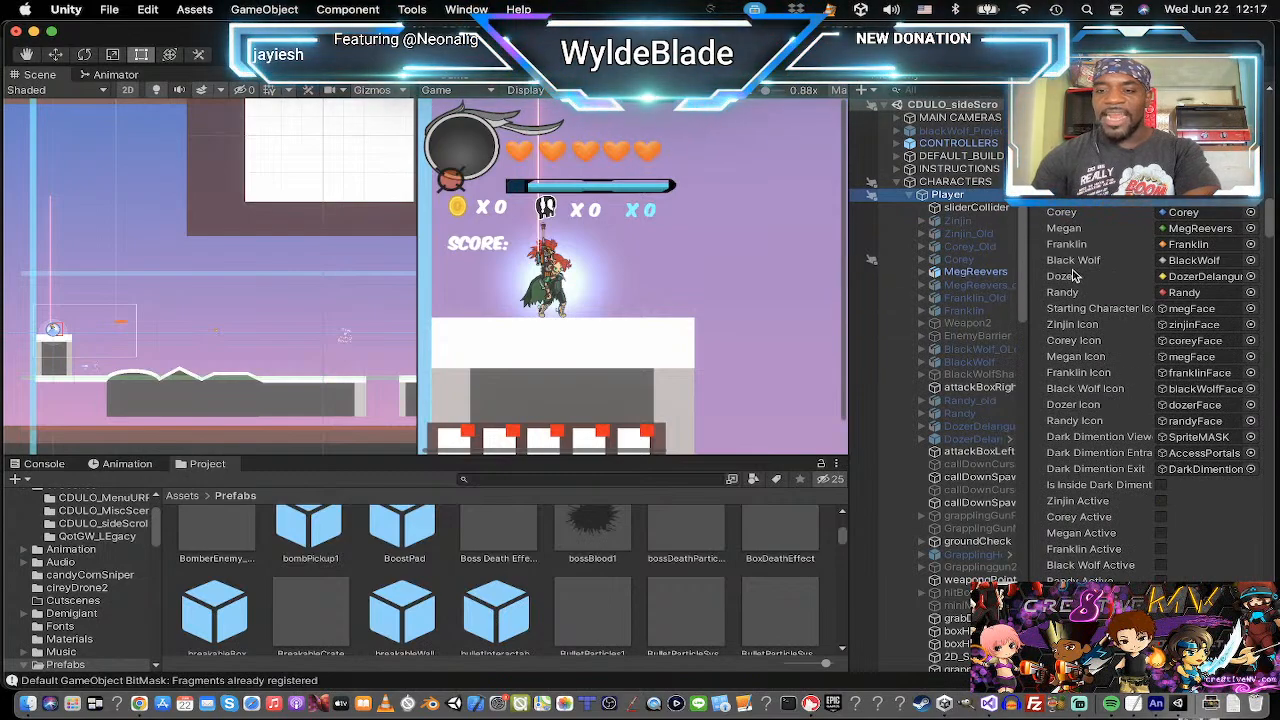
pyautogui.scroll(5, 1090, 300)
pyautogui.scroll(5, 1097, 318)
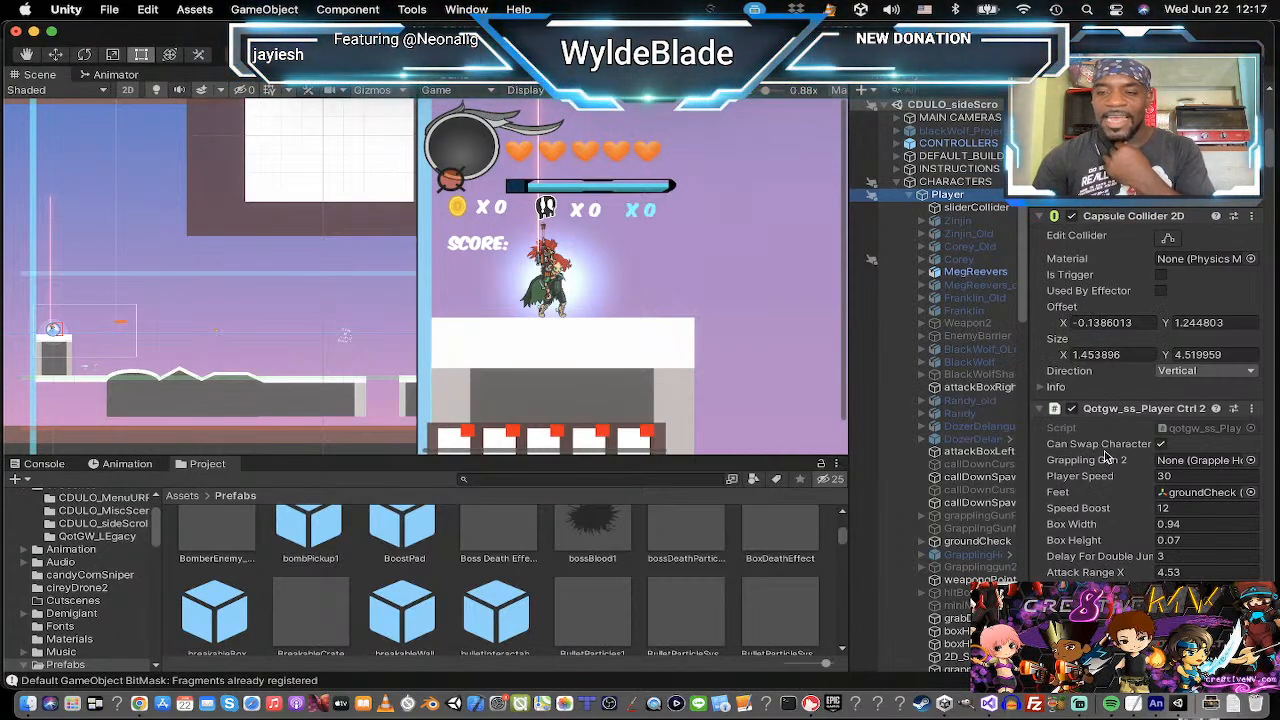
pyautogui.click(1161, 445)
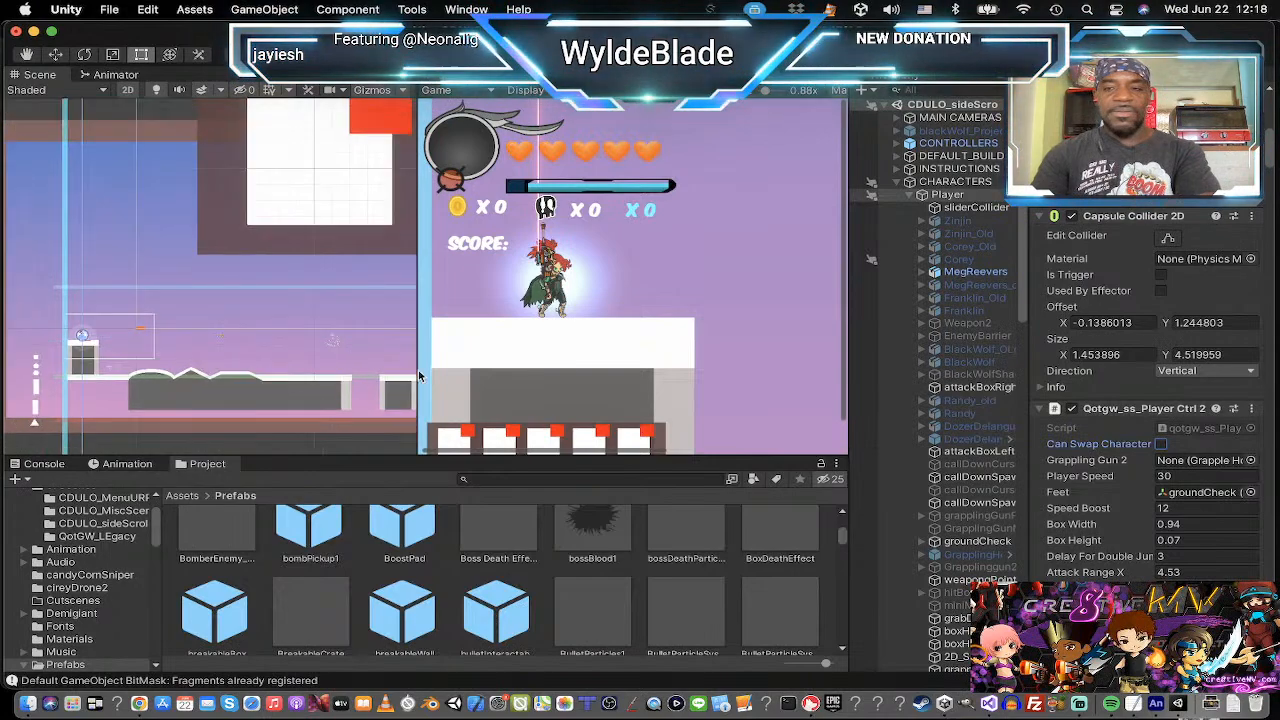
# Go through the Player's character, weapon and dash settings to the ability toggles, and switch Can Wall Grab off and back on.
pyautogui.scroll(-10, 1112, 460)
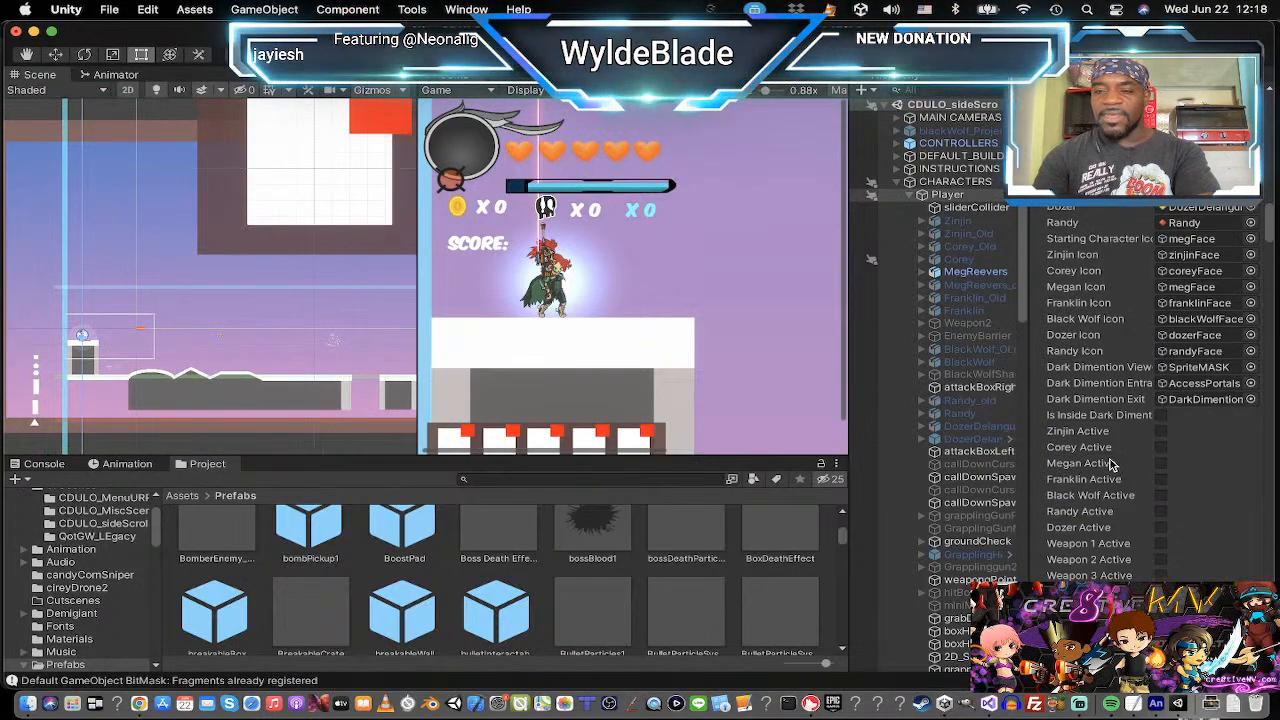
pyautogui.scroll(-6, 1112, 463)
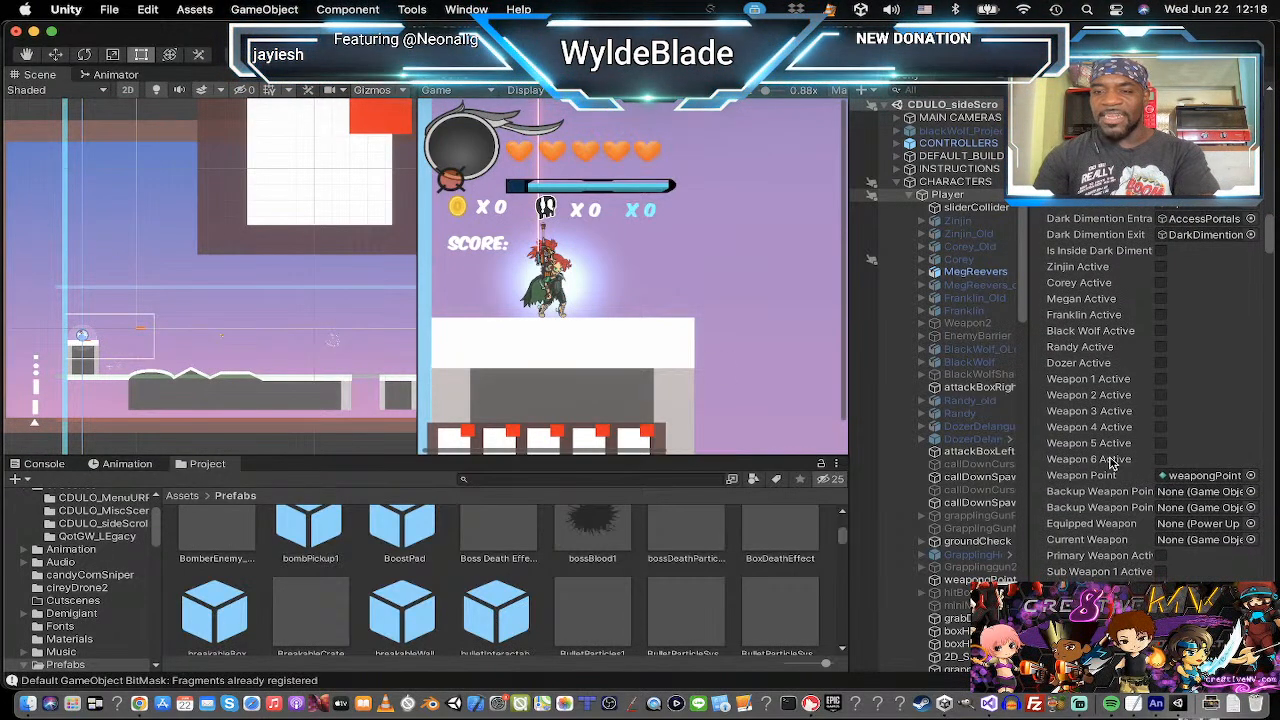
pyautogui.scroll(-12, 1112, 462)
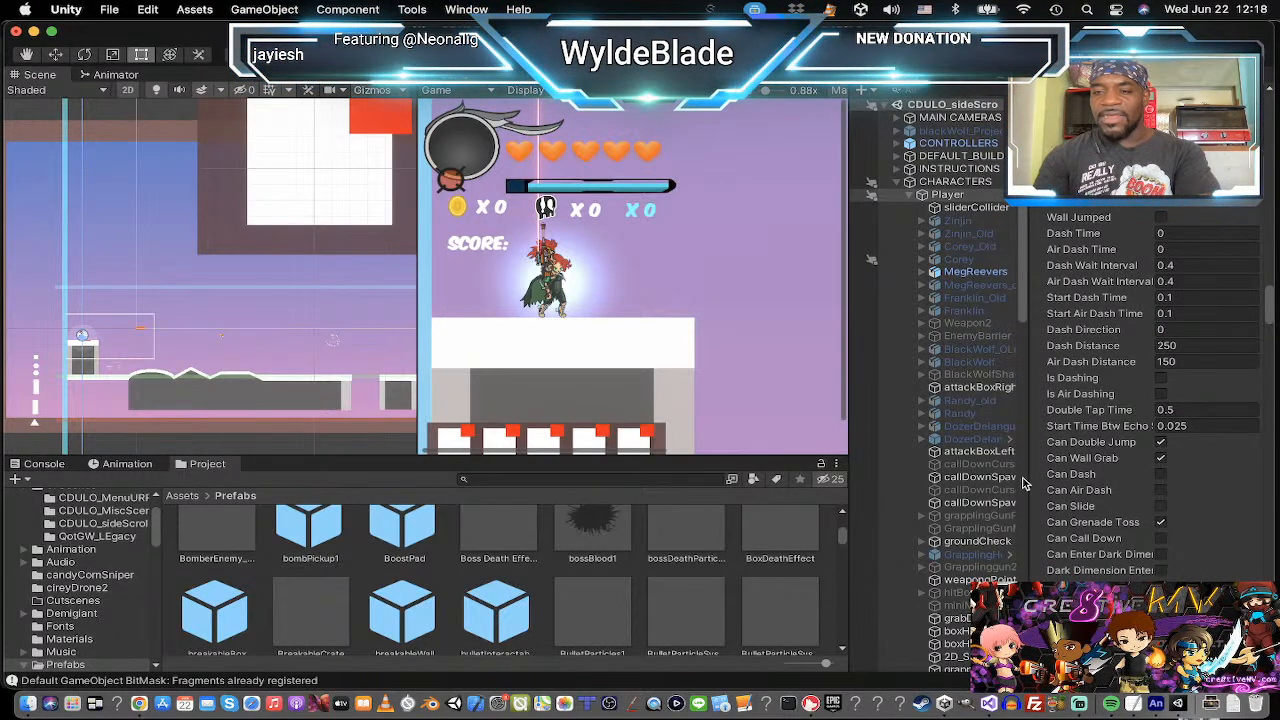
pyautogui.click(1160, 459)
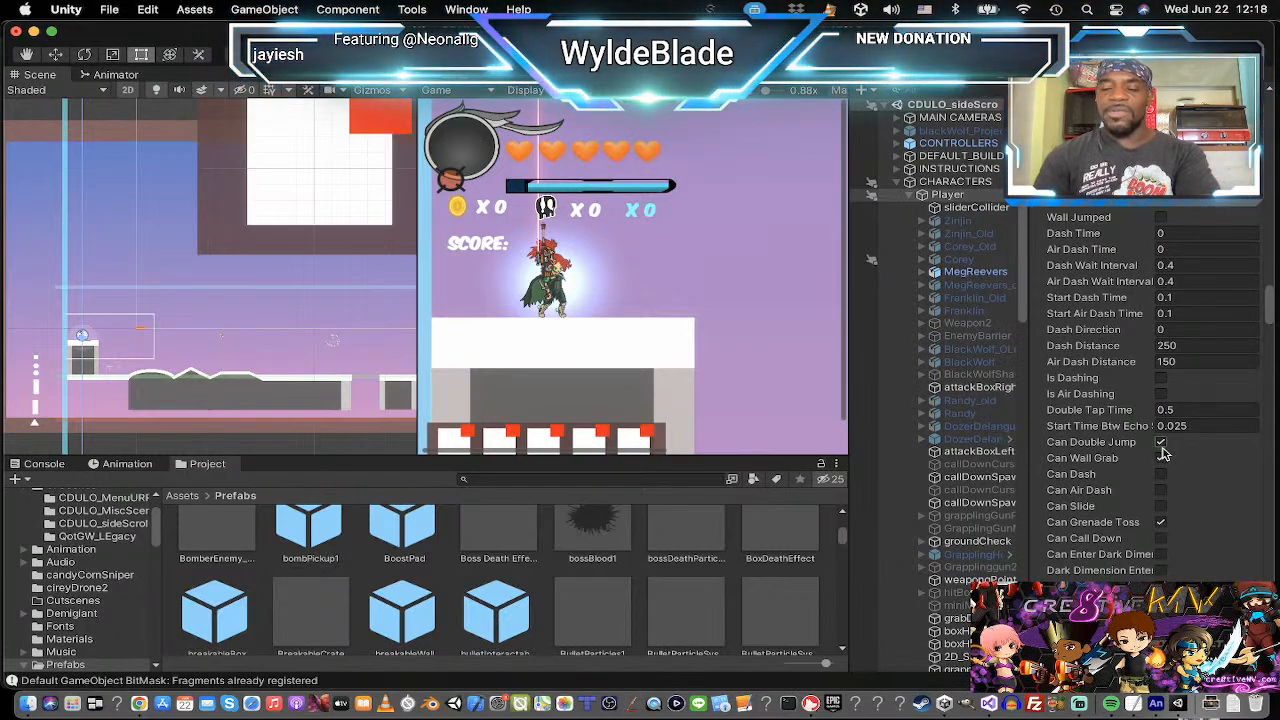
pyautogui.click(1161, 459)
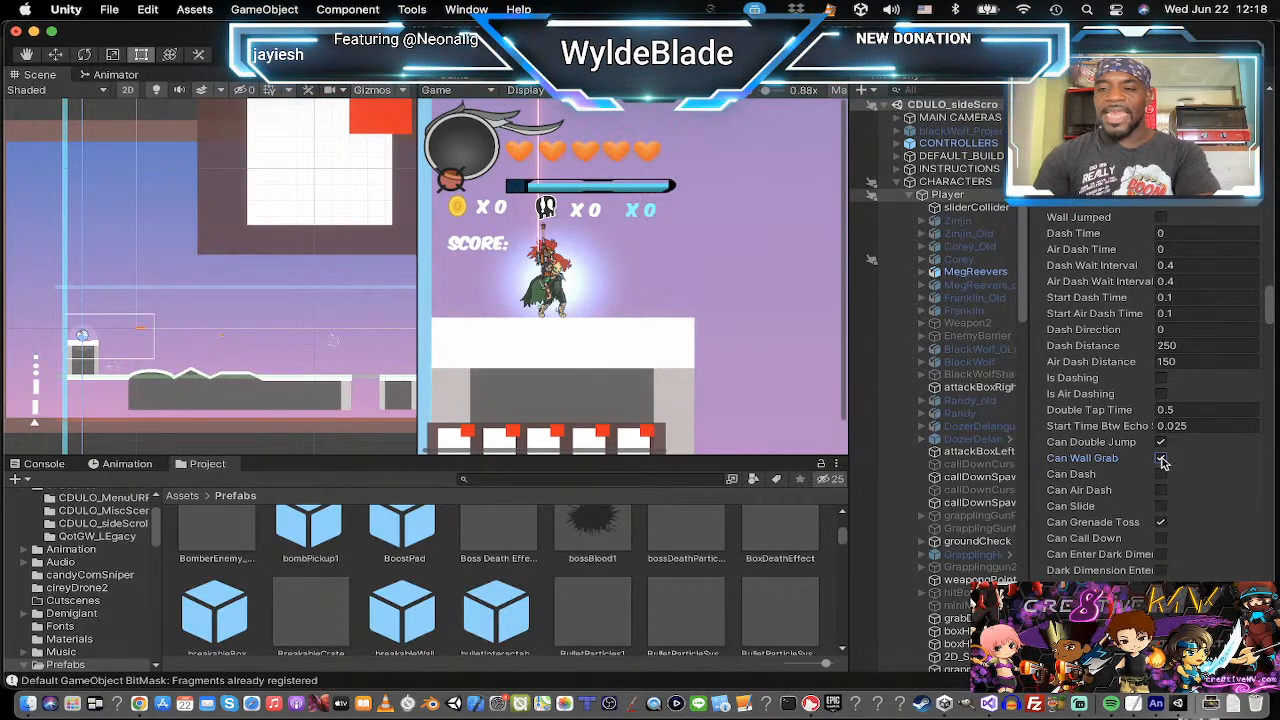
pyautogui.click(1161, 459)
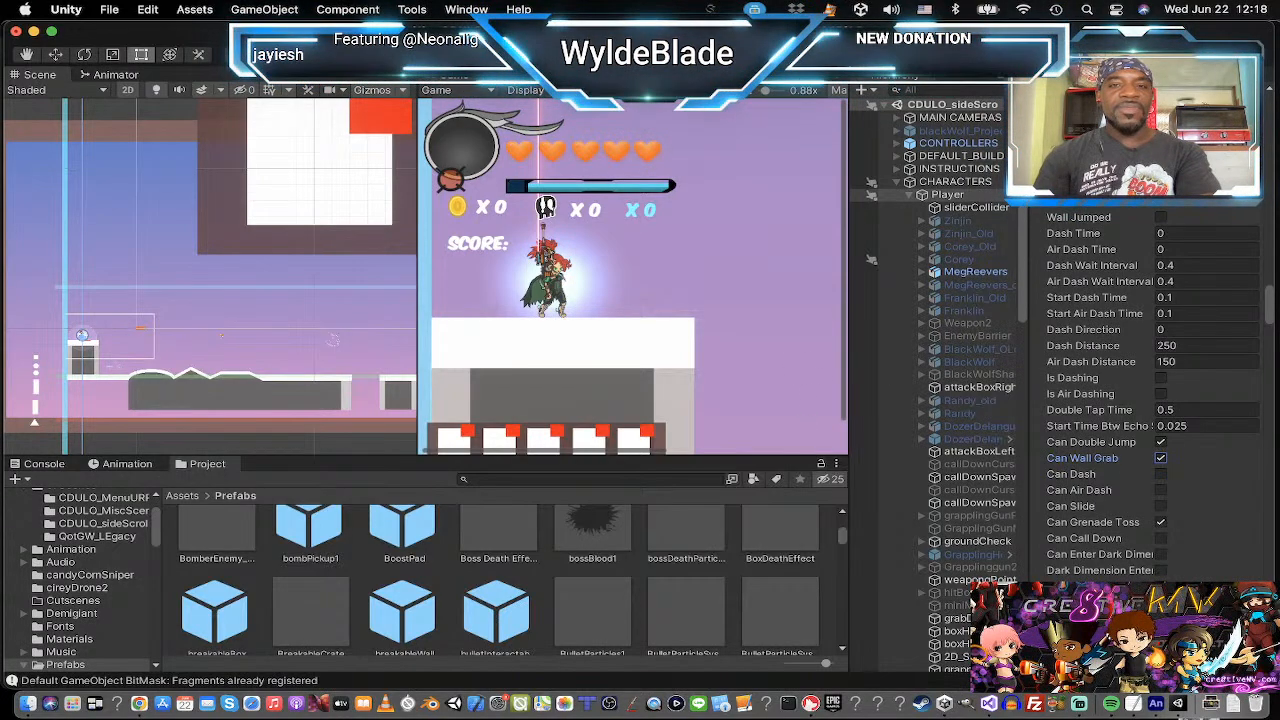
# Enter Play mode and move Megan off the starting block and along the ground toward the first hill.
pyautogui.click(630, 235)
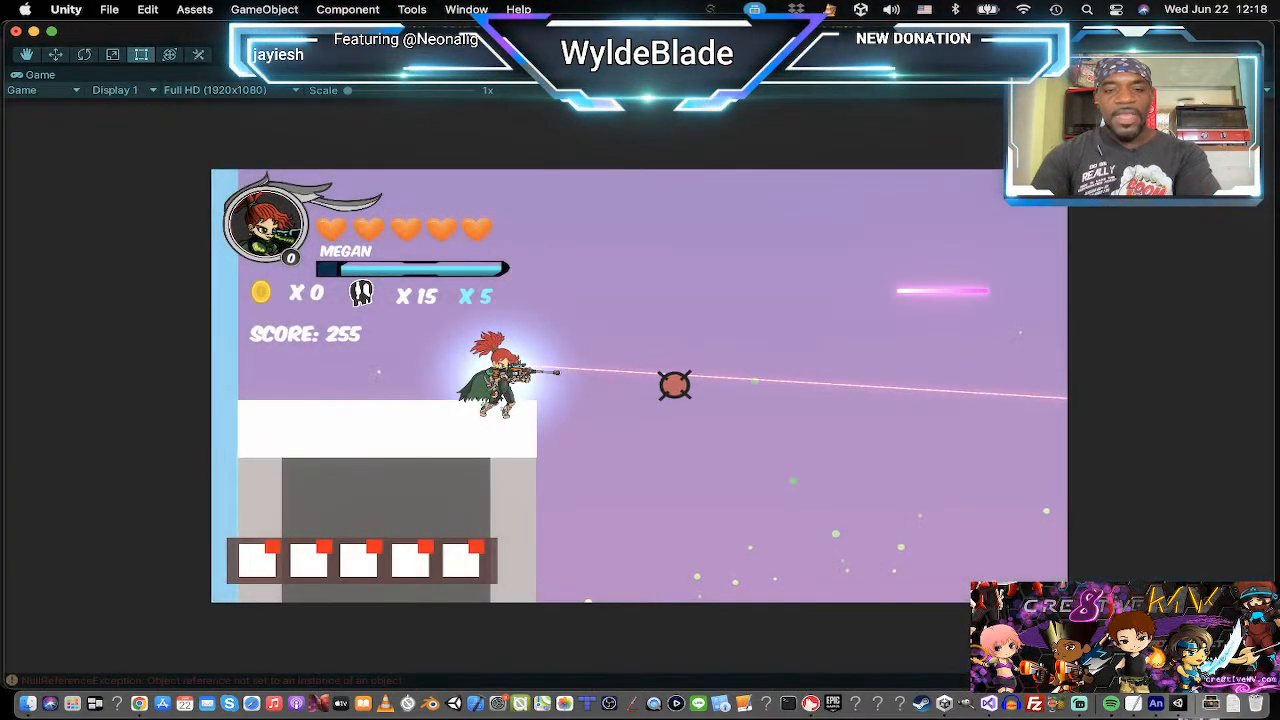
pyautogui.press('d')
pyautogui.press('a')
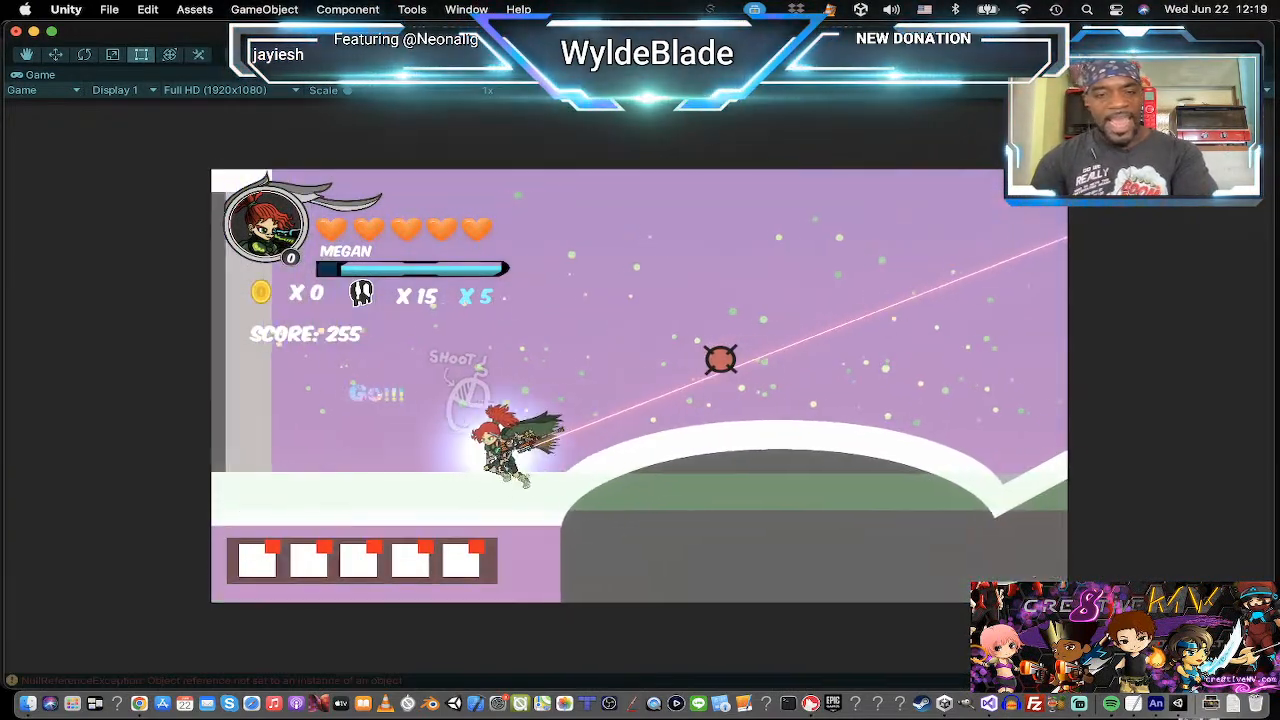
pyautogui.press('d')
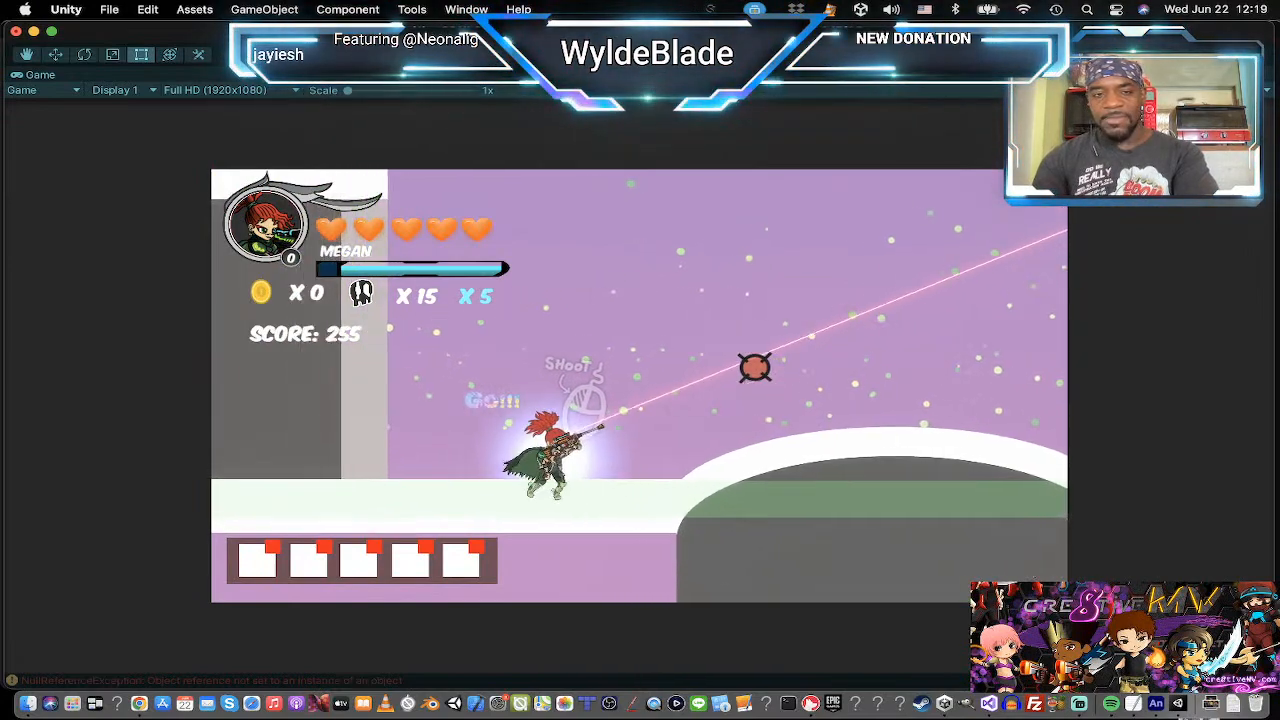
pyautogui.press('space')
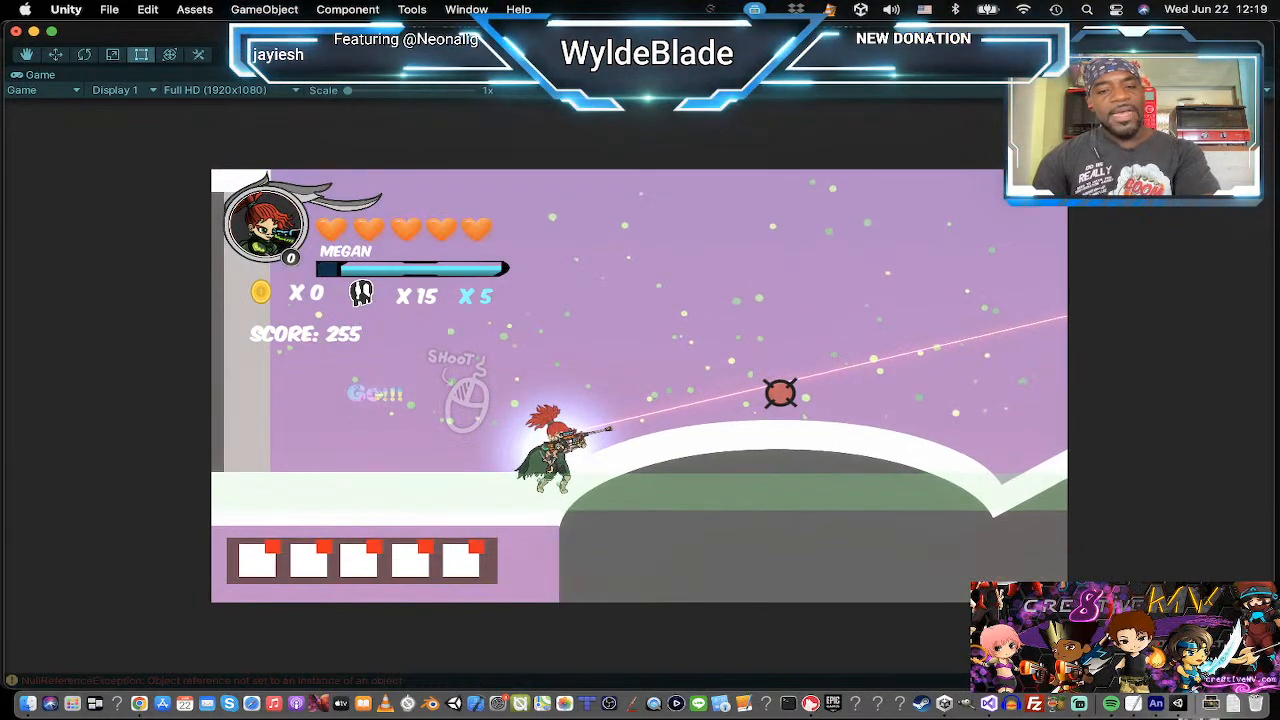
# Run Megan back to the starting block, jump onto its side wall and wall-jump up past its top.
pyautogui.press('a')
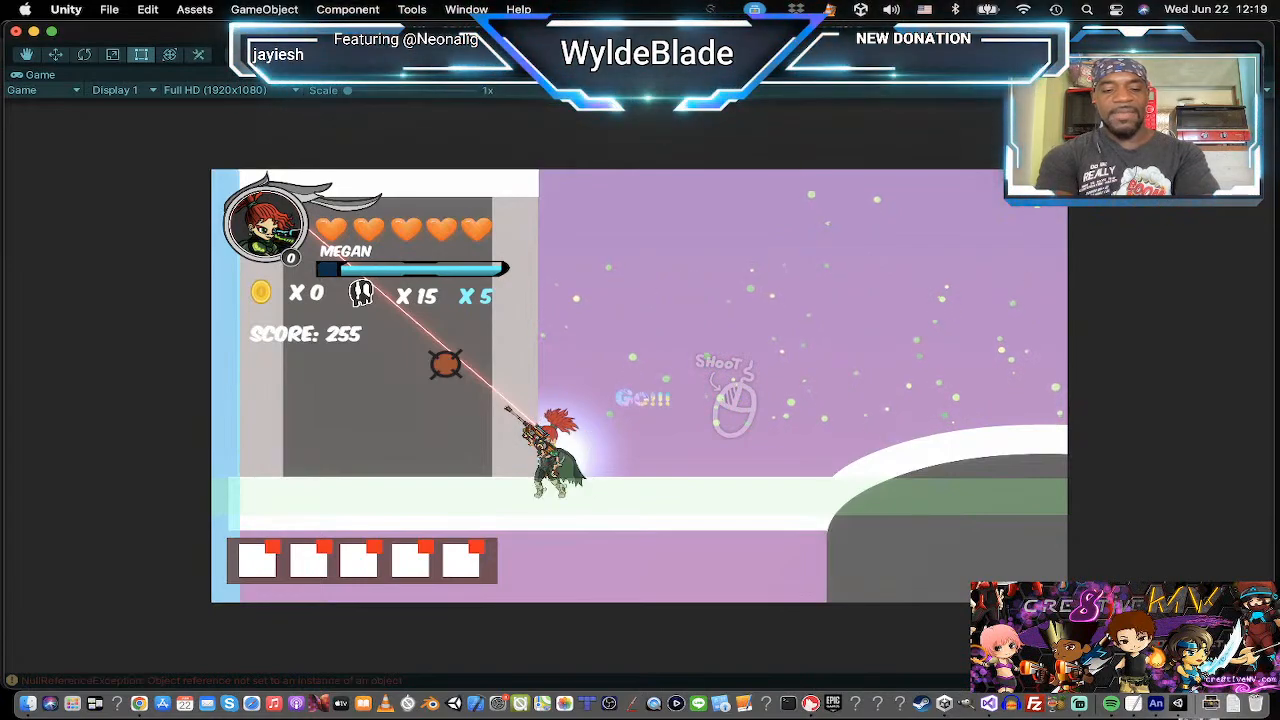
pyautogui.press('space')
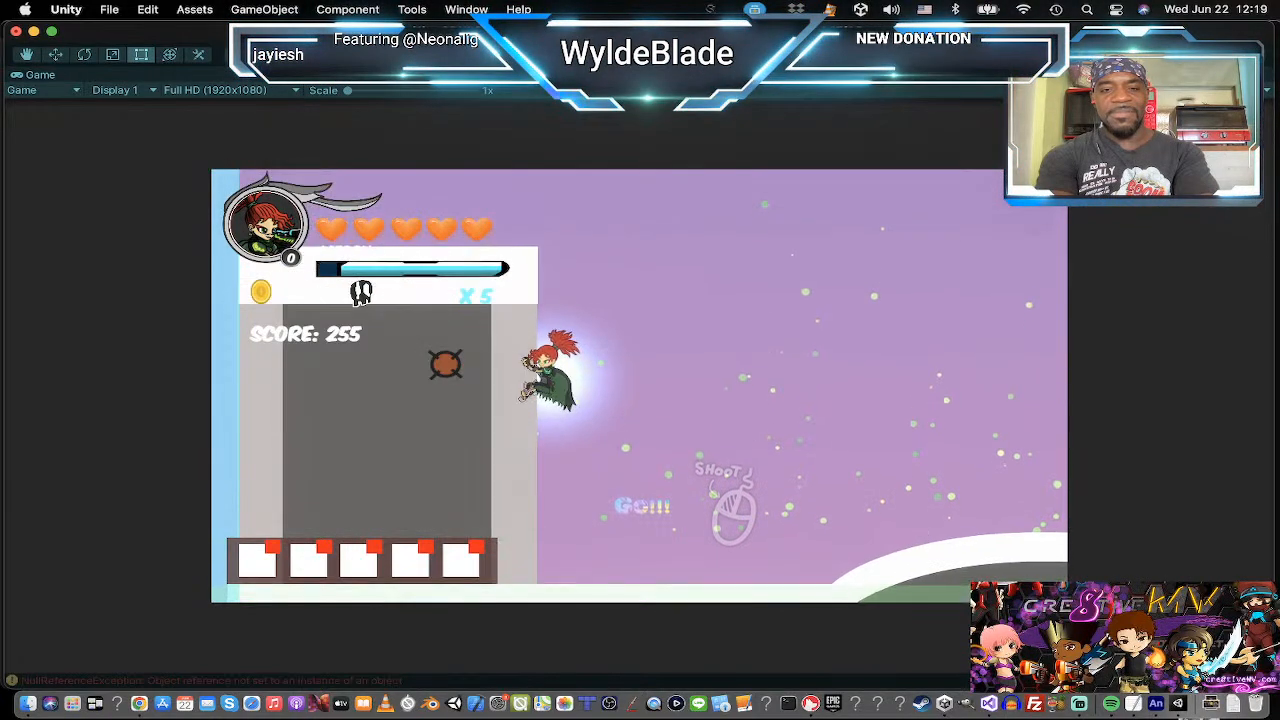
pyautogui.press('space')
pyautogui.press('d')
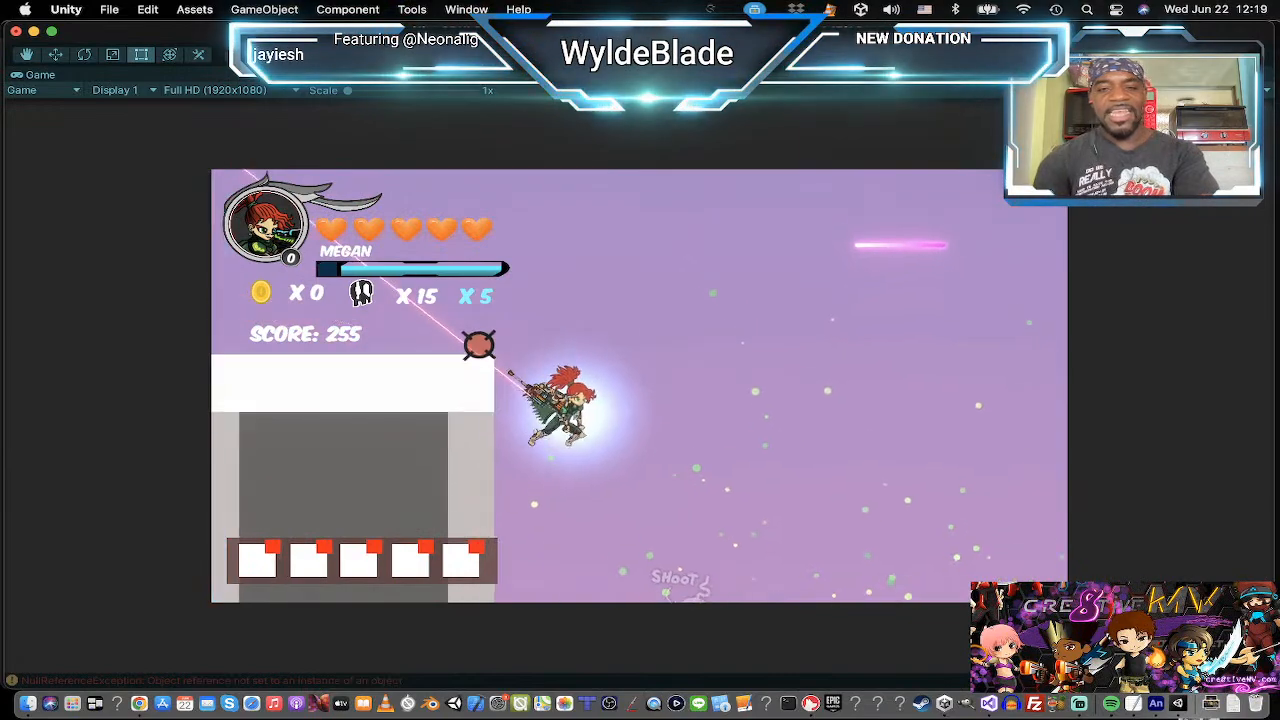
# Run Megan over the first hill beyond the Shoot sign, and end the play test.
pyautogui.press('d')
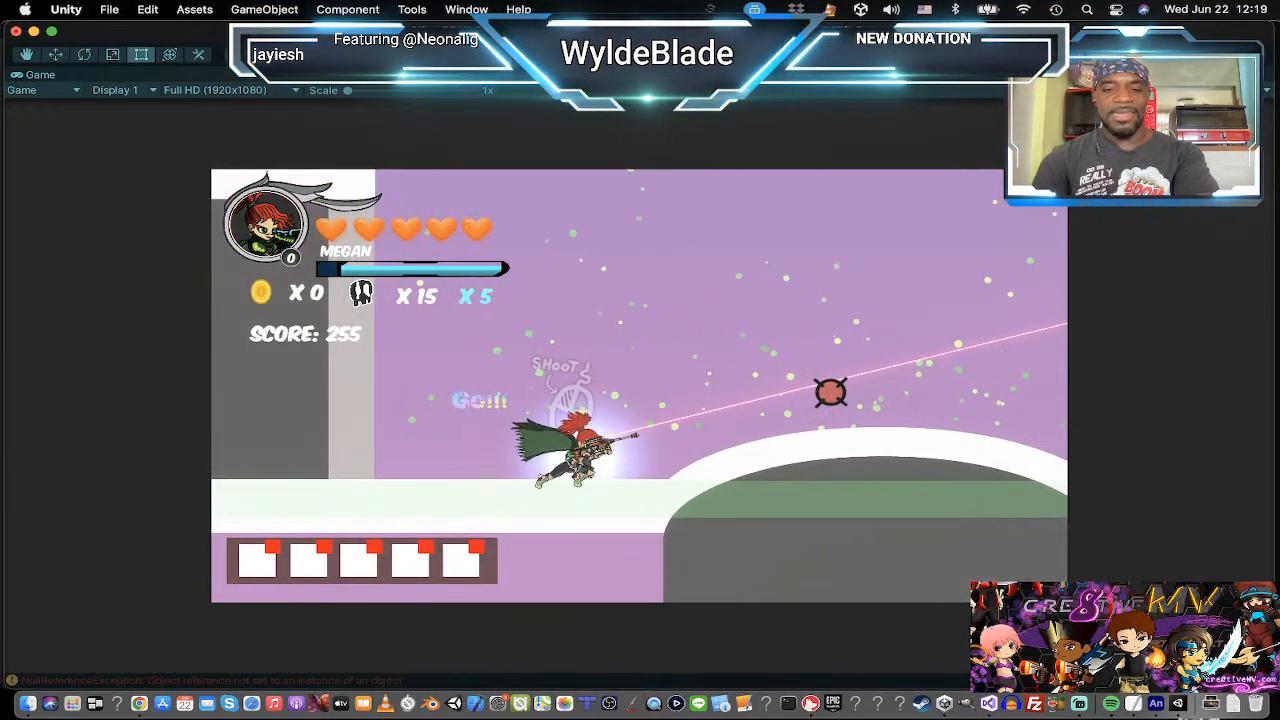
pyautogui.press('d')
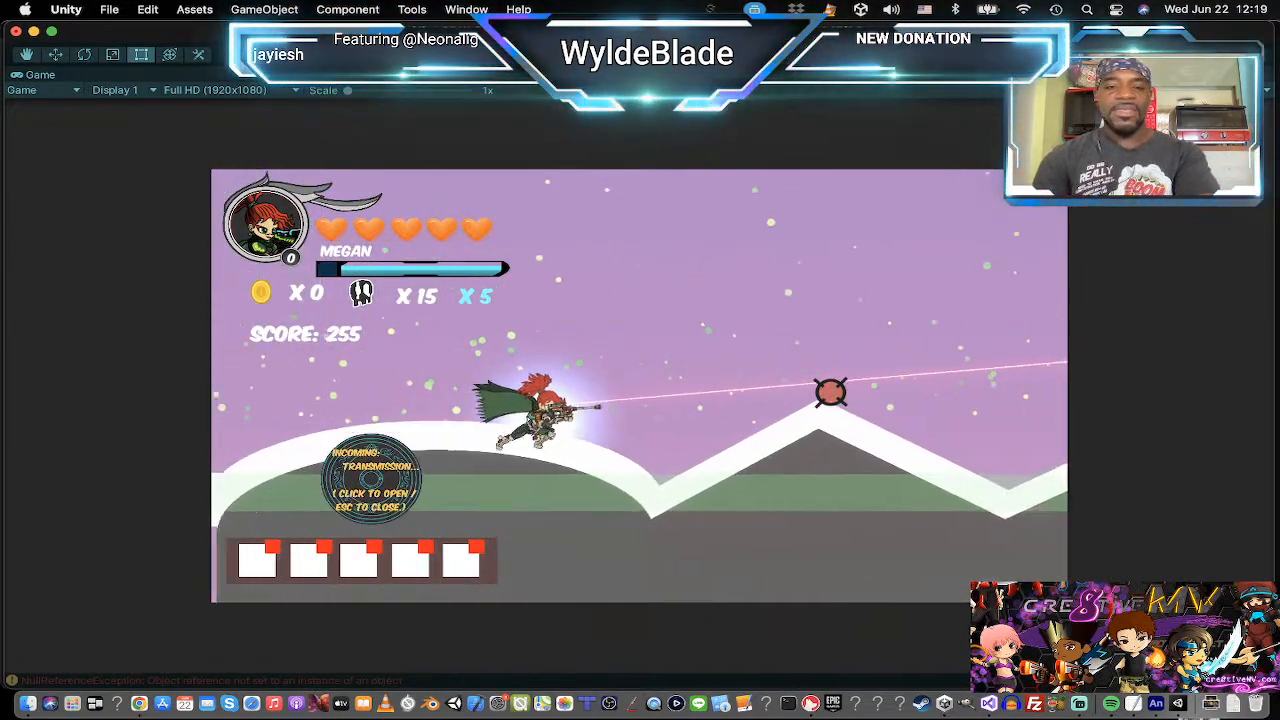
pyautogui.press('a')
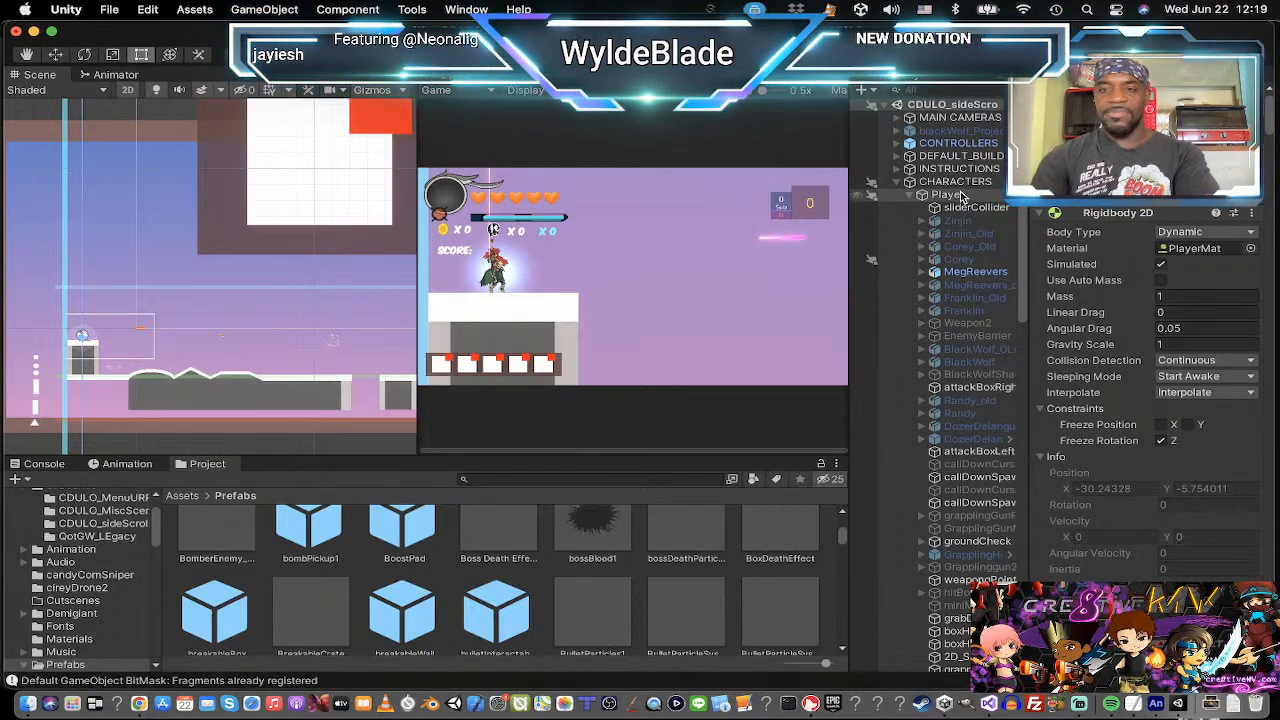
# Select the Player object and disable Can Wall Grab among its ability settings.
pyautogui.click(950, 195)
pyautogui.scroll(-15, 1125, 402)
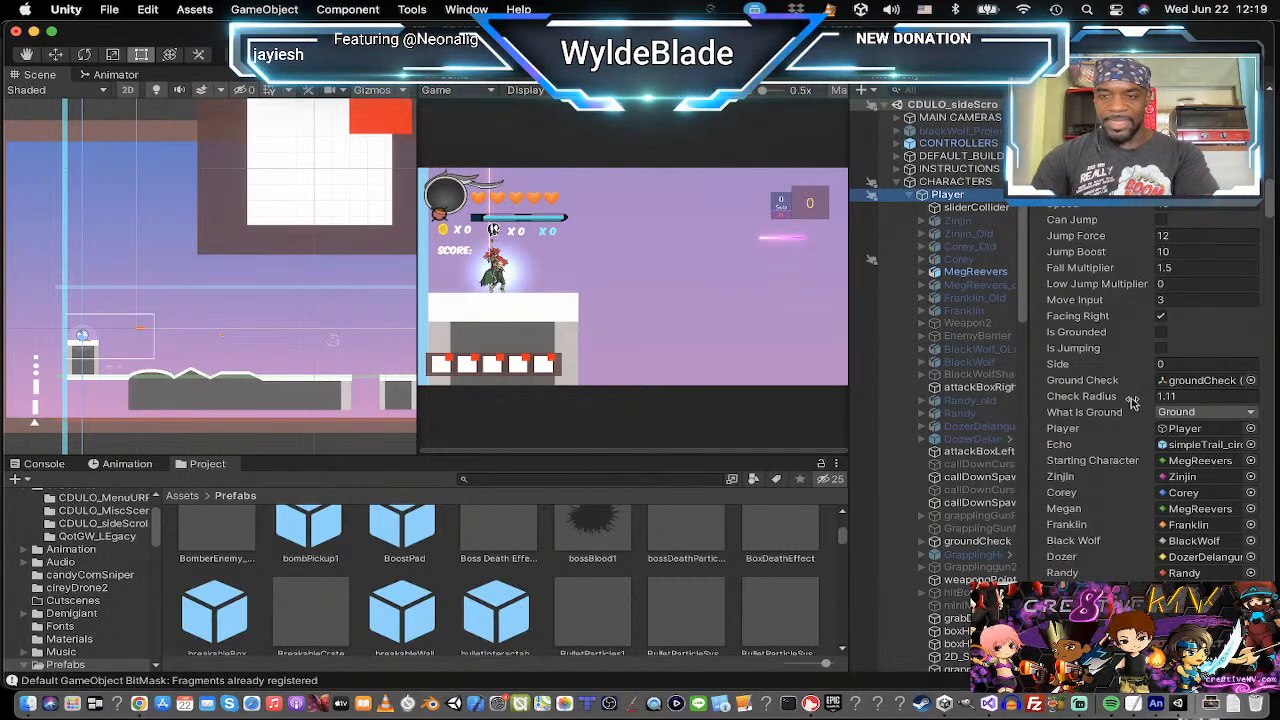
pyautogui.scroll(-10, 1132, 402)
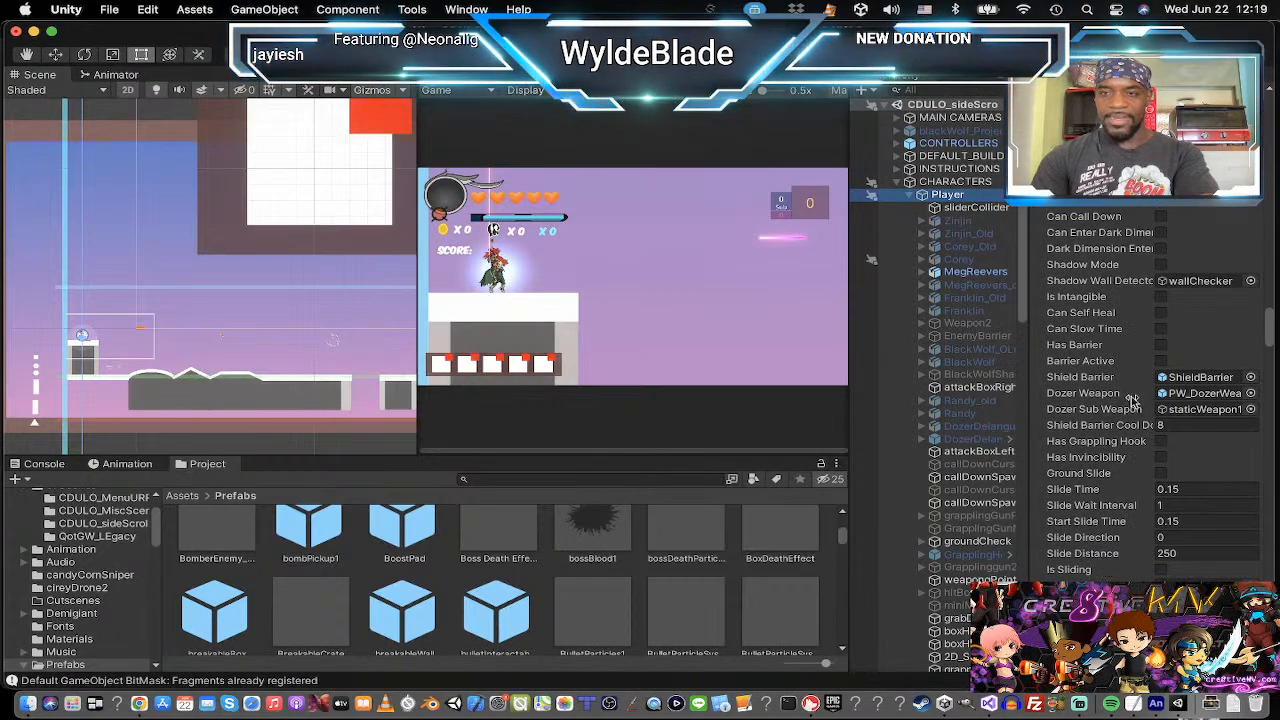
pyautogui.scroll(10, 1133, 282)
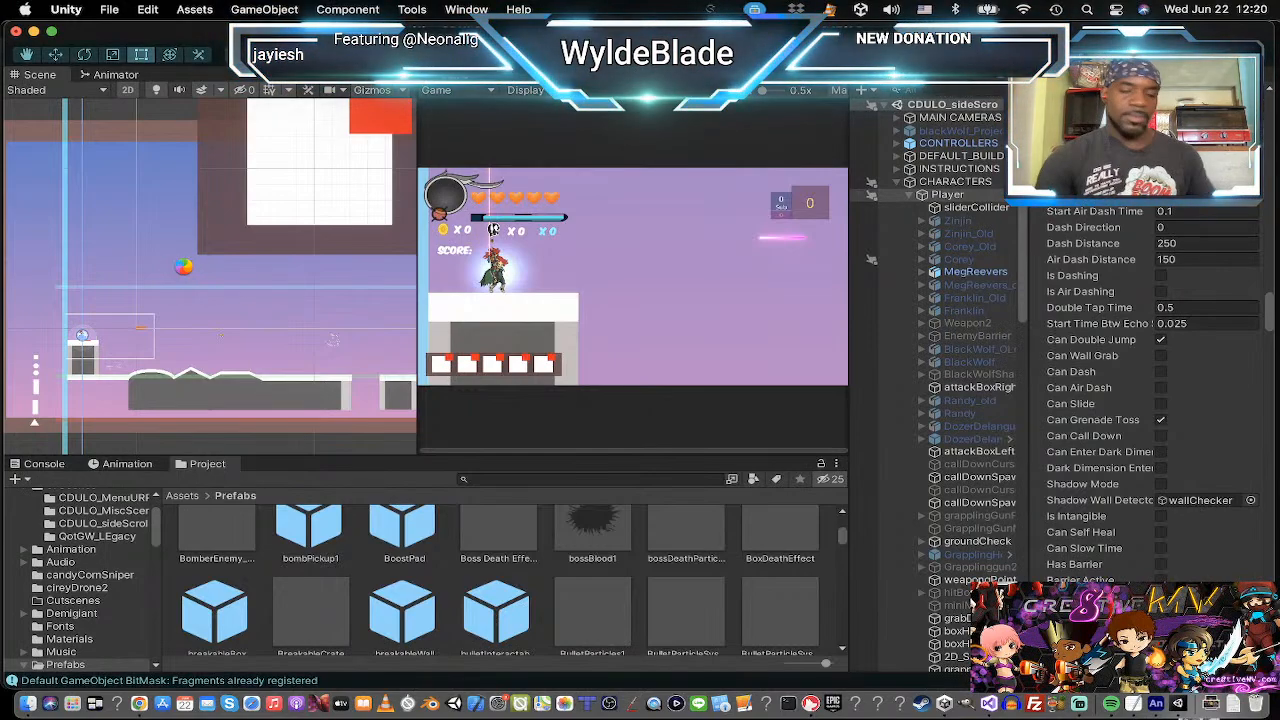
# Play-test Megan again, running her back to the starting block's wall and jumping toward the first hill.
pyautogui.press('super+p')
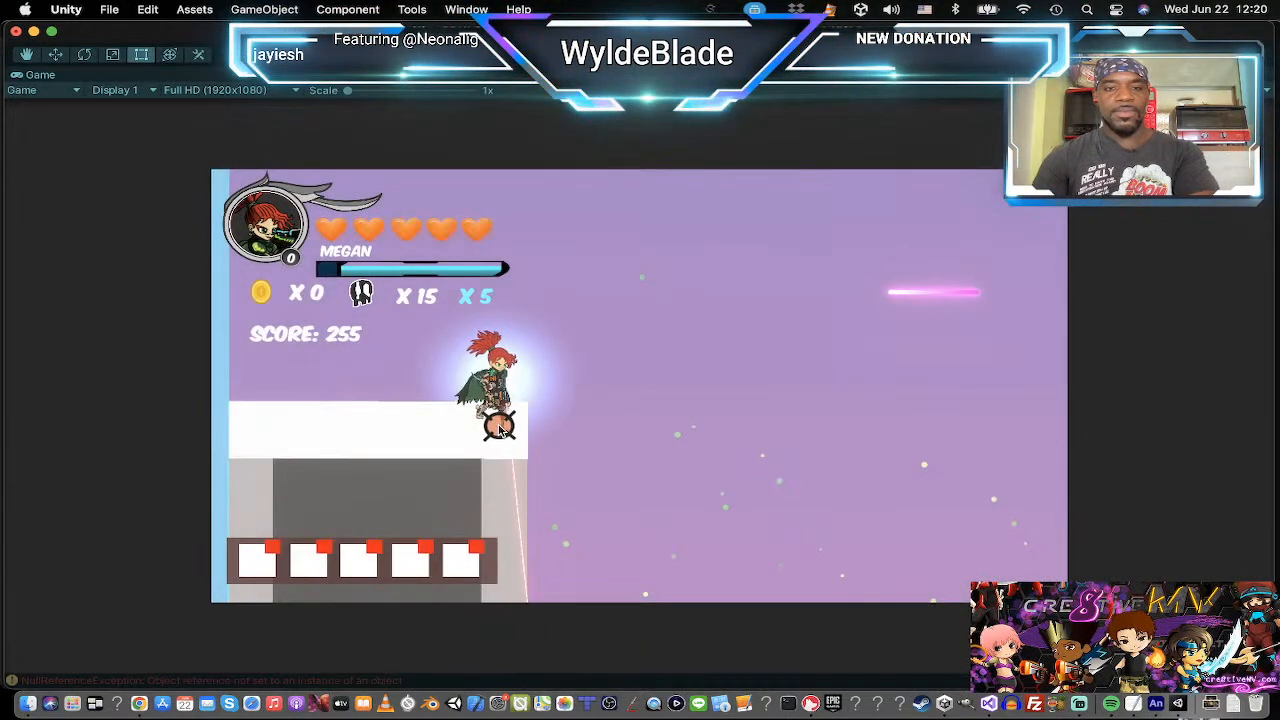
pyautogui.press('d')
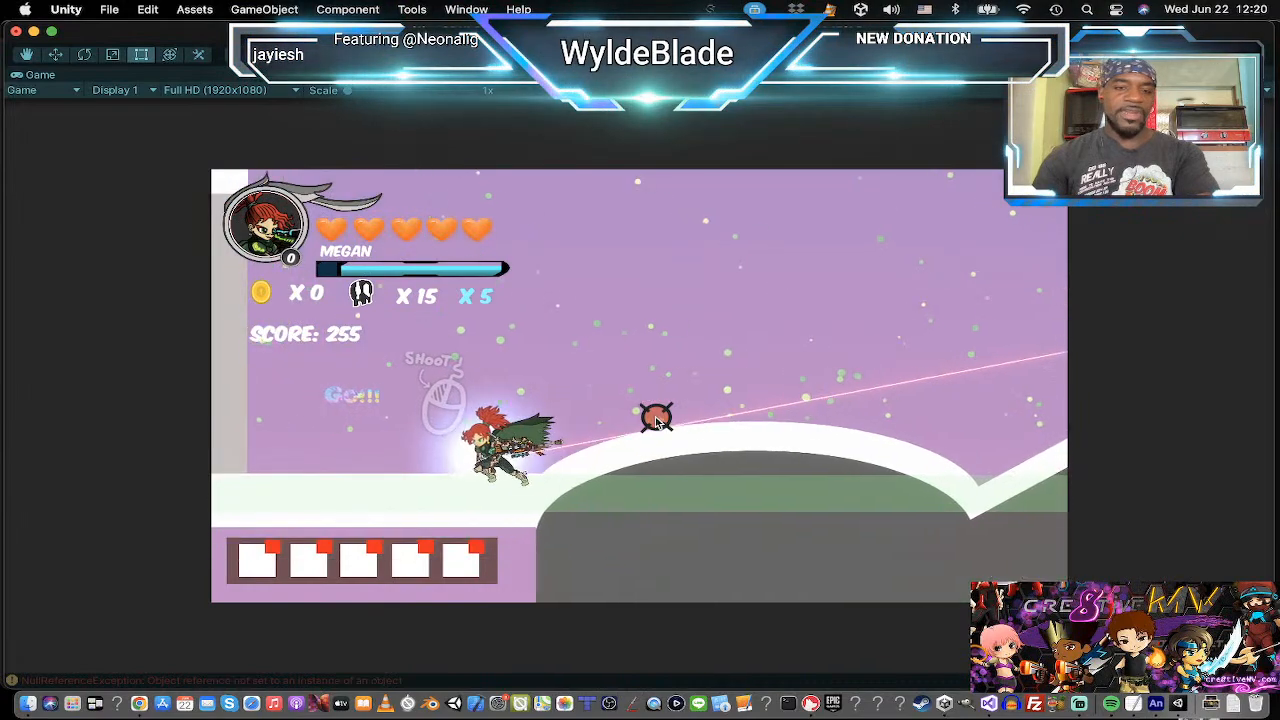
pyautogui.press('a')
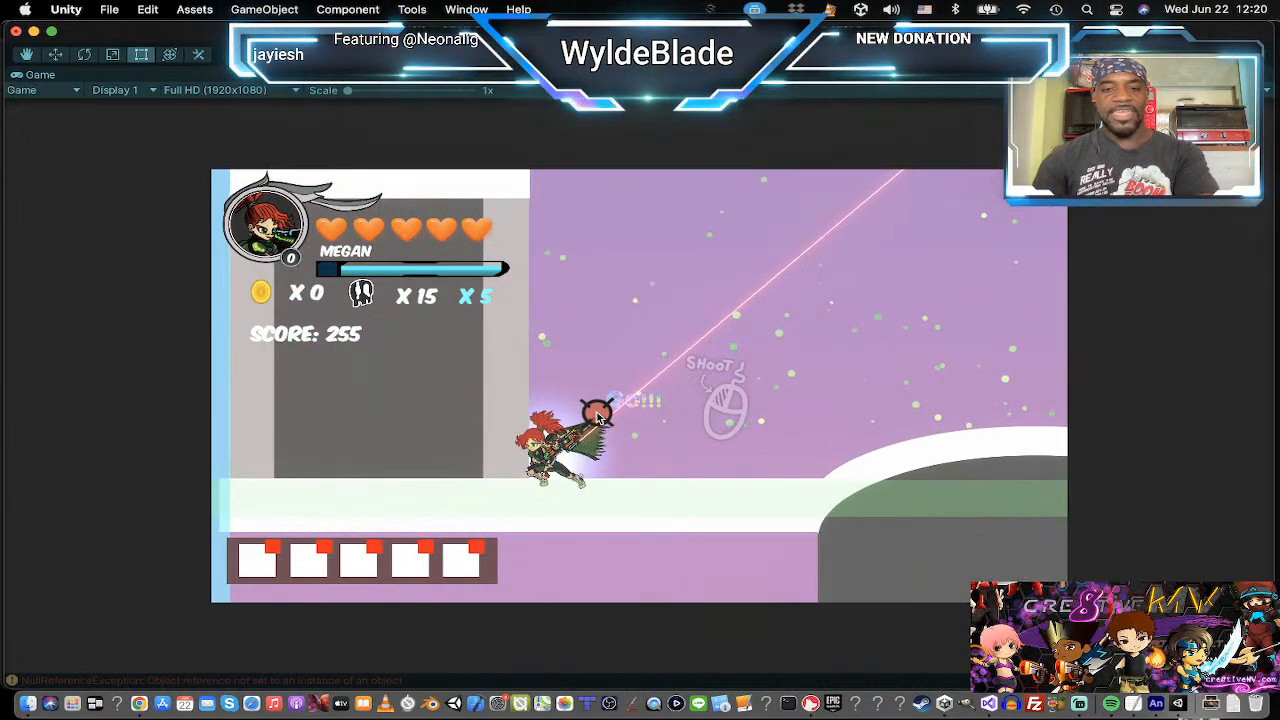
pyautogui.press('d')
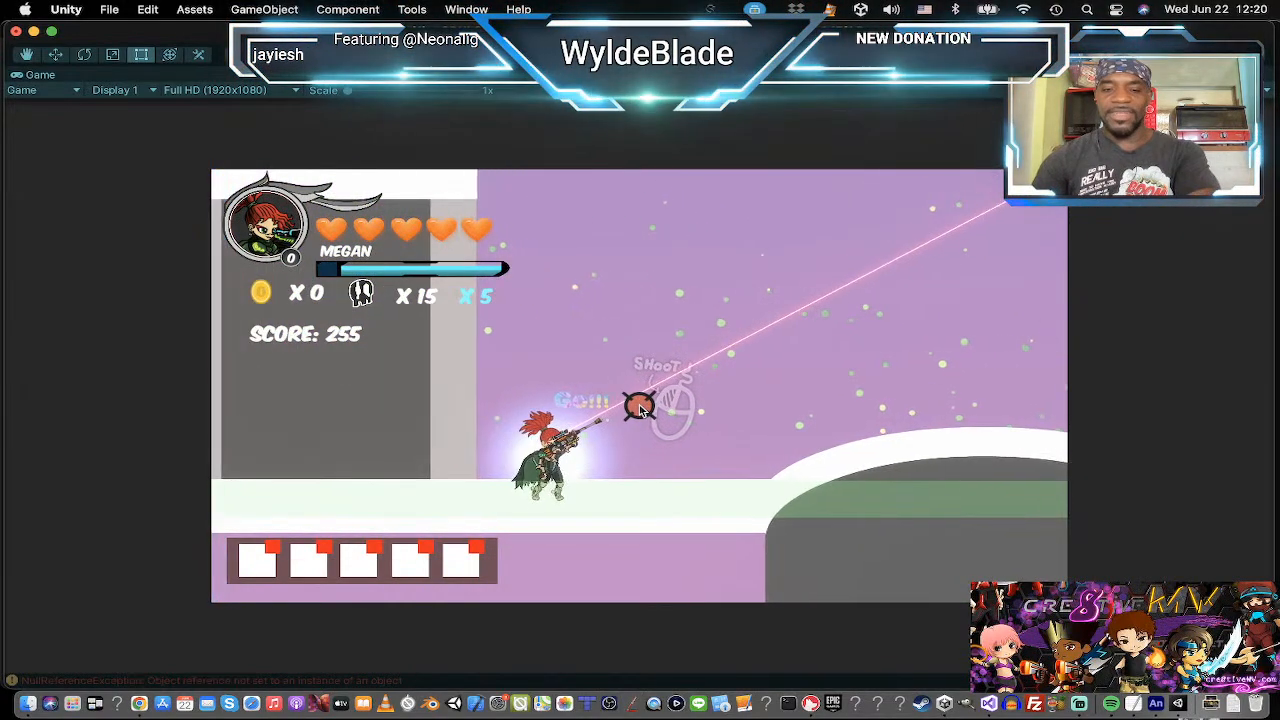
pyautogui.press('d')
pyautogui.press('space')
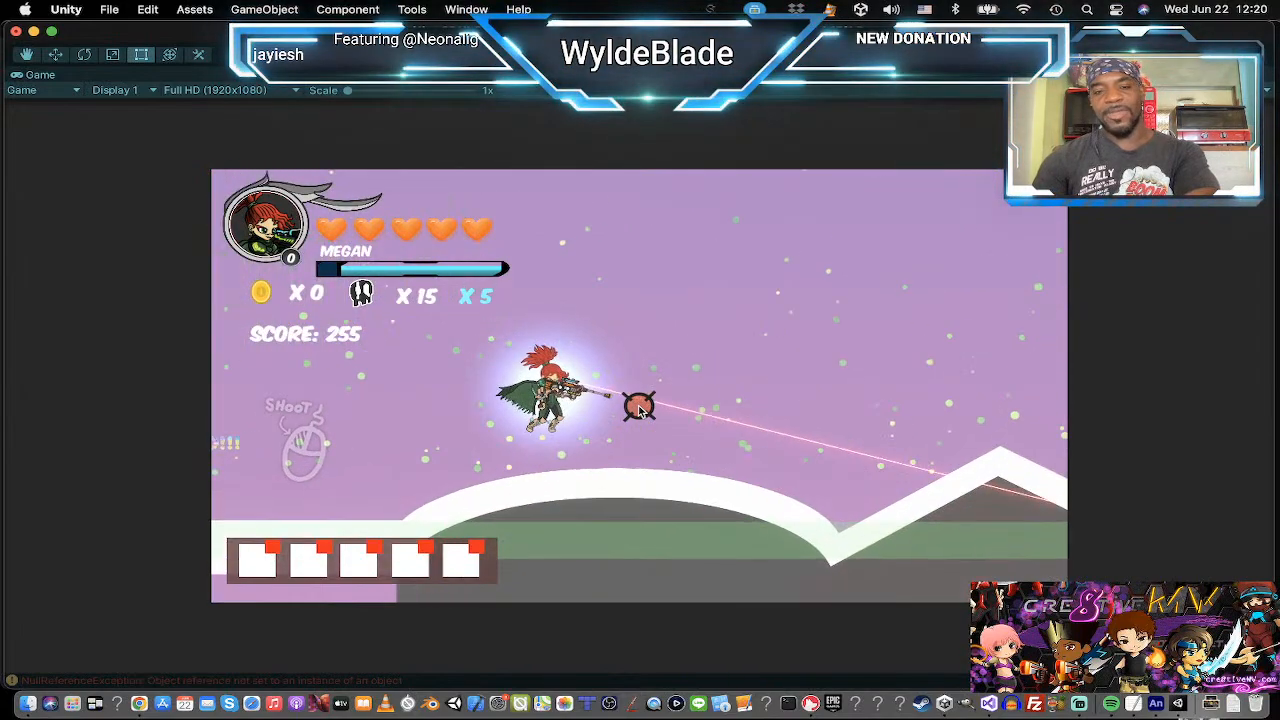
pyautogui.press('d')
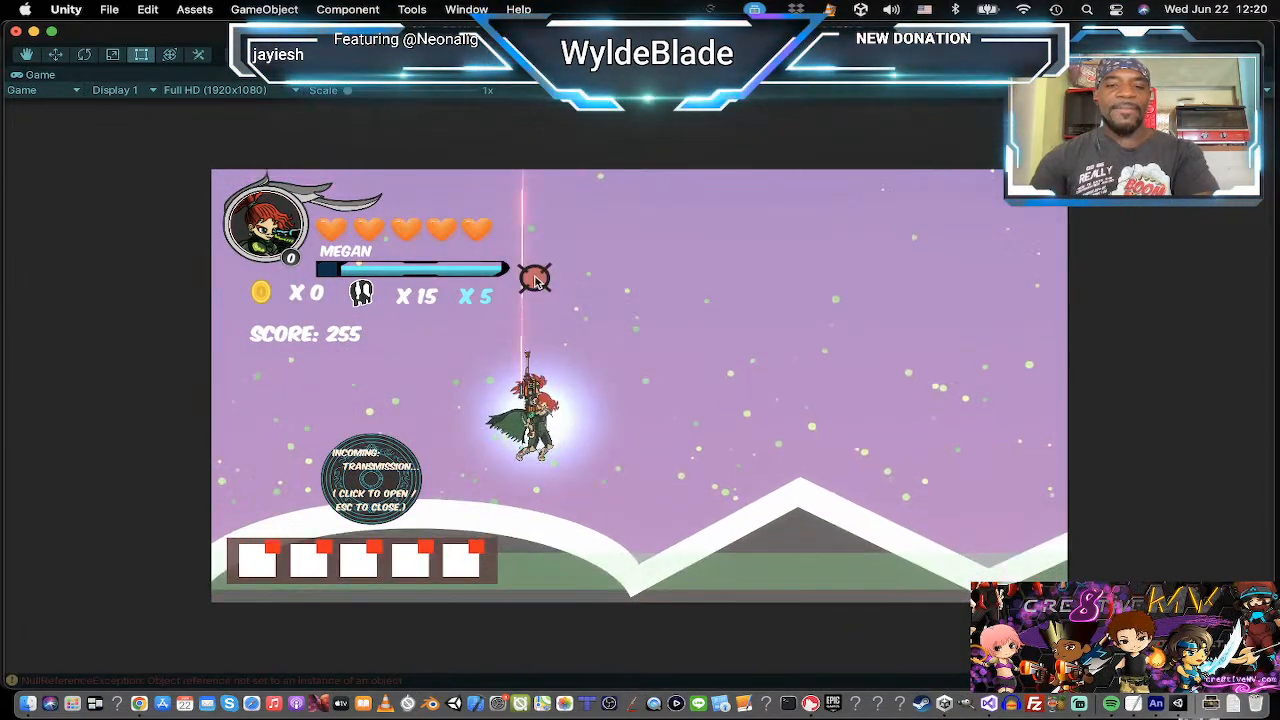
pyautogui.press('a')
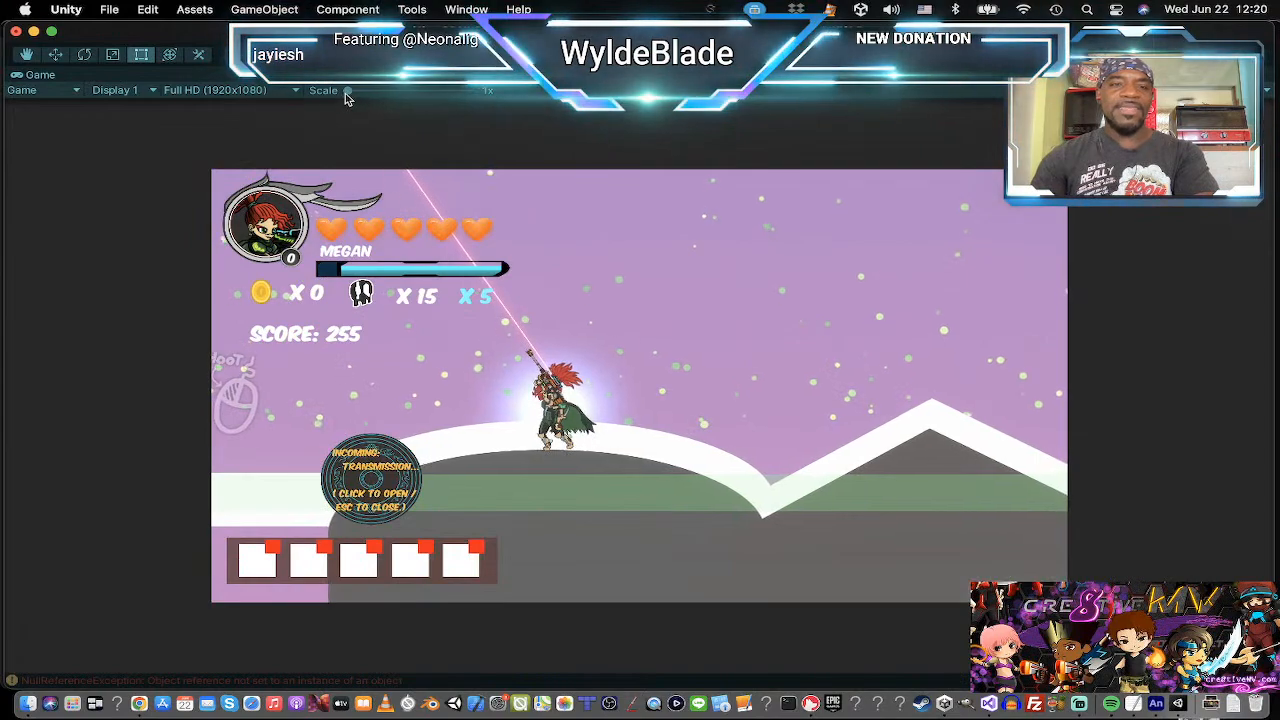
# Enlarge the Game view scale to 1.3x and dismiss the incoming transmission before leaving Play mode.
pyautogui.moveTo(346, 92); pyautogui.dragTo(362, 92)
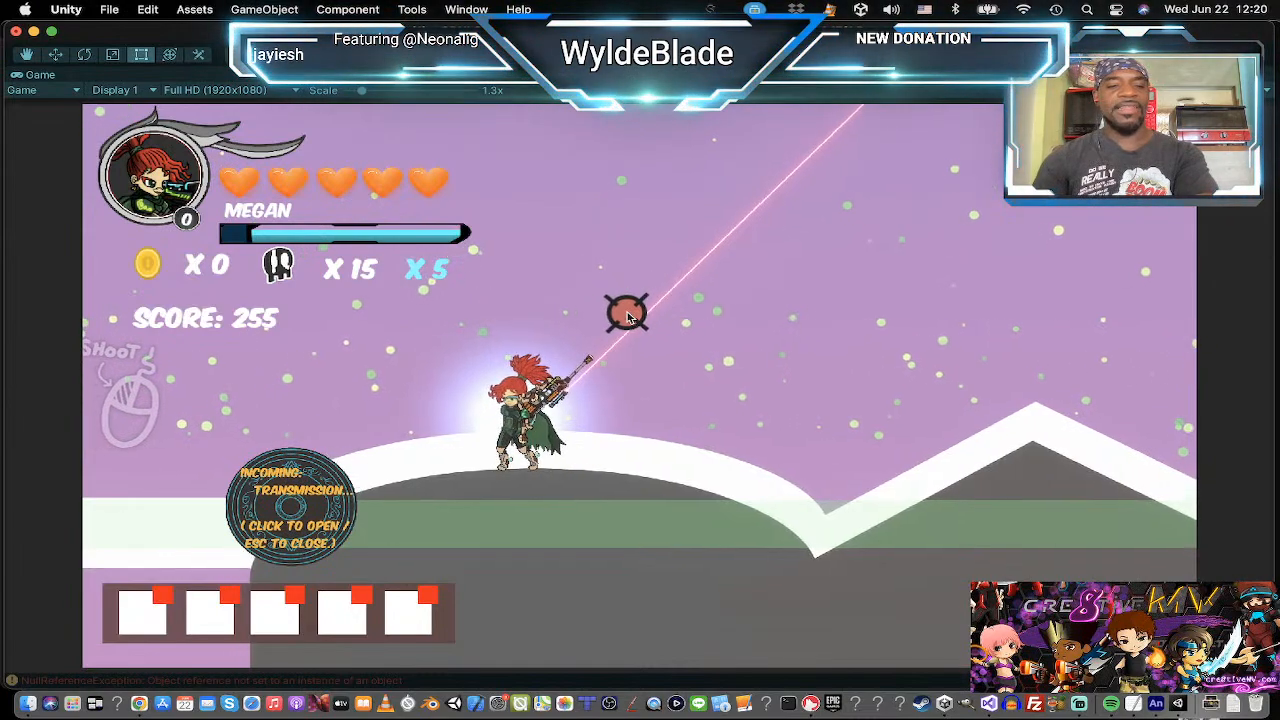
pyautogui.press('Escape')
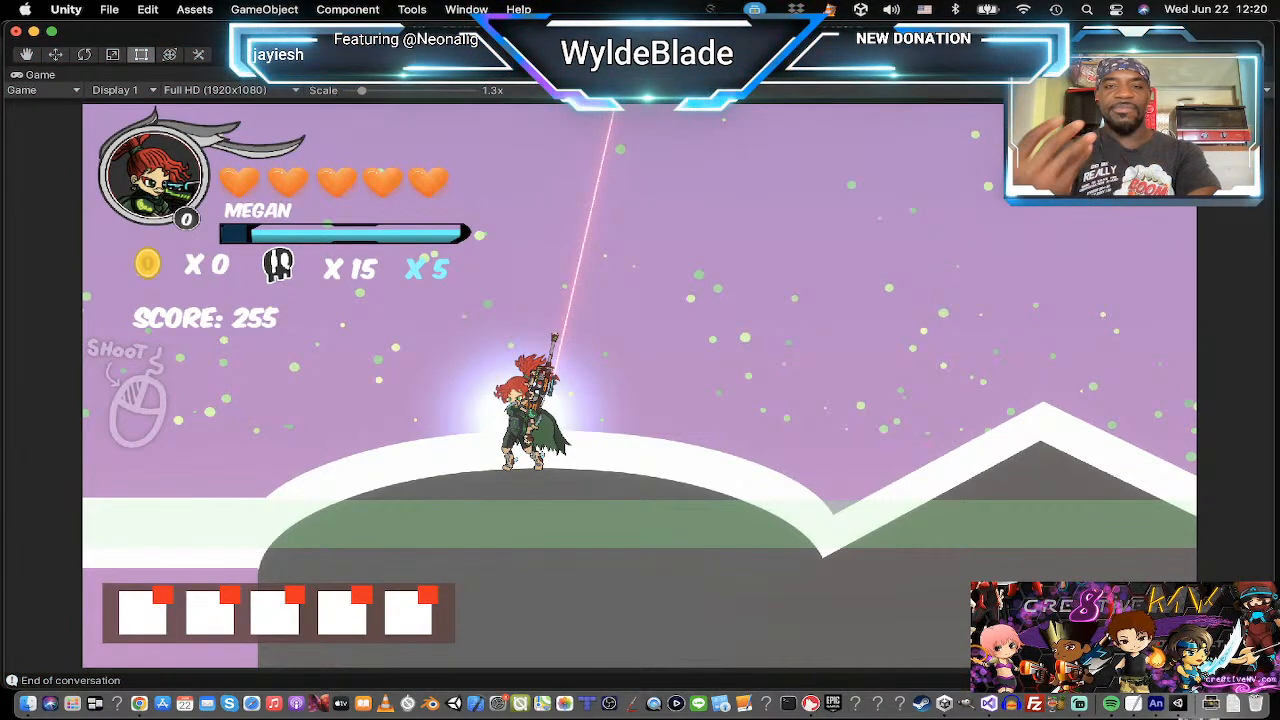
pyautogui.click(617, 54)
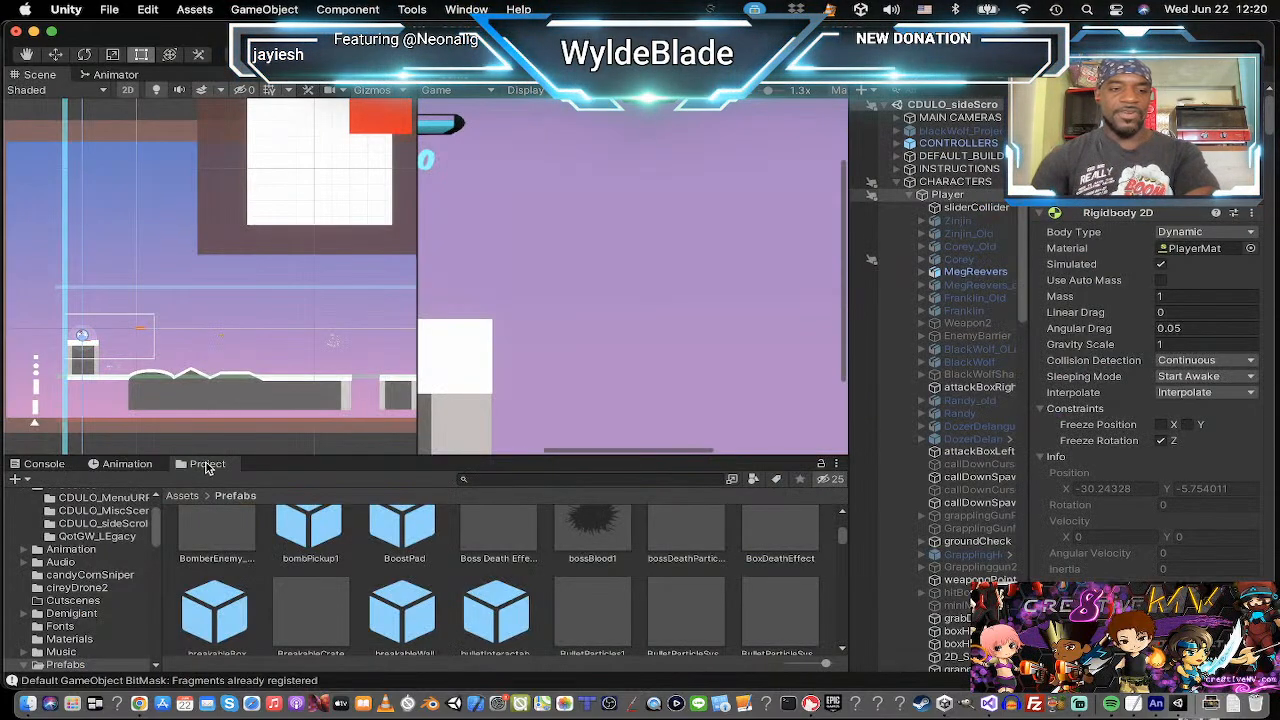
# Show the contents of the 0. Scenes project folder and bring the level's opening stretch into the Scene view.
pyautogui.scroll(2, 105, 585)
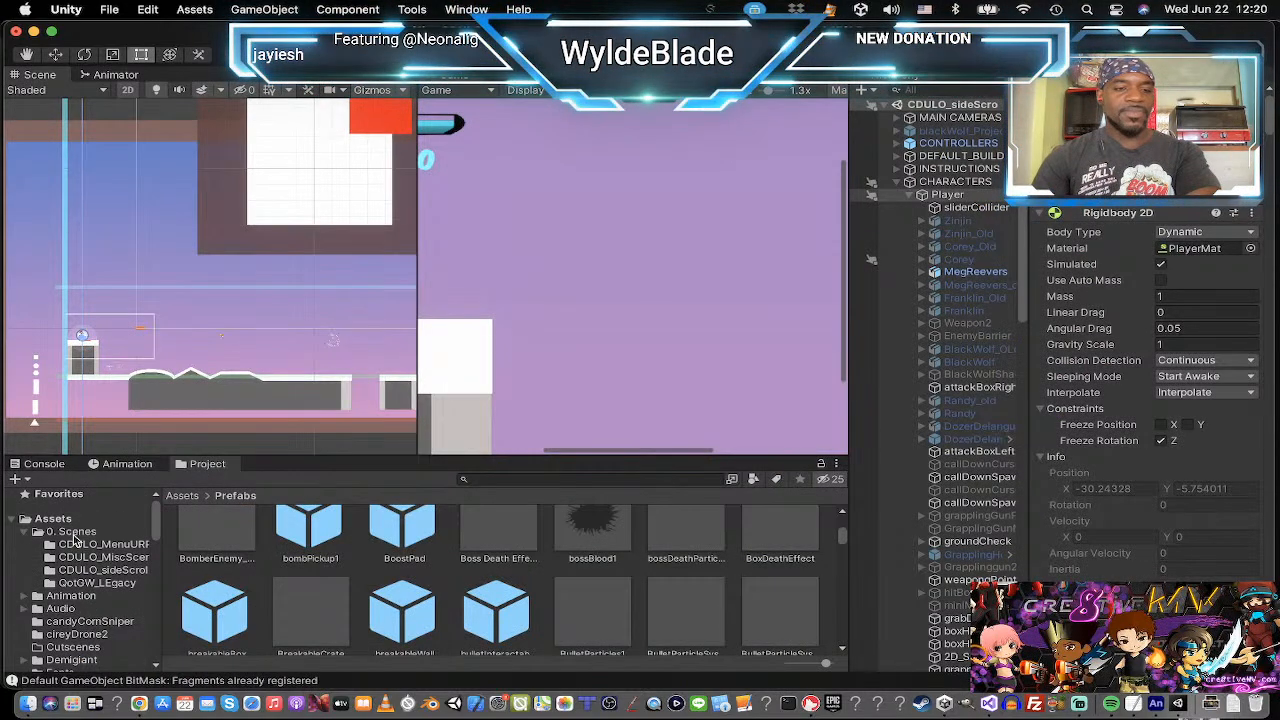
pyautogui.click(72, 533)
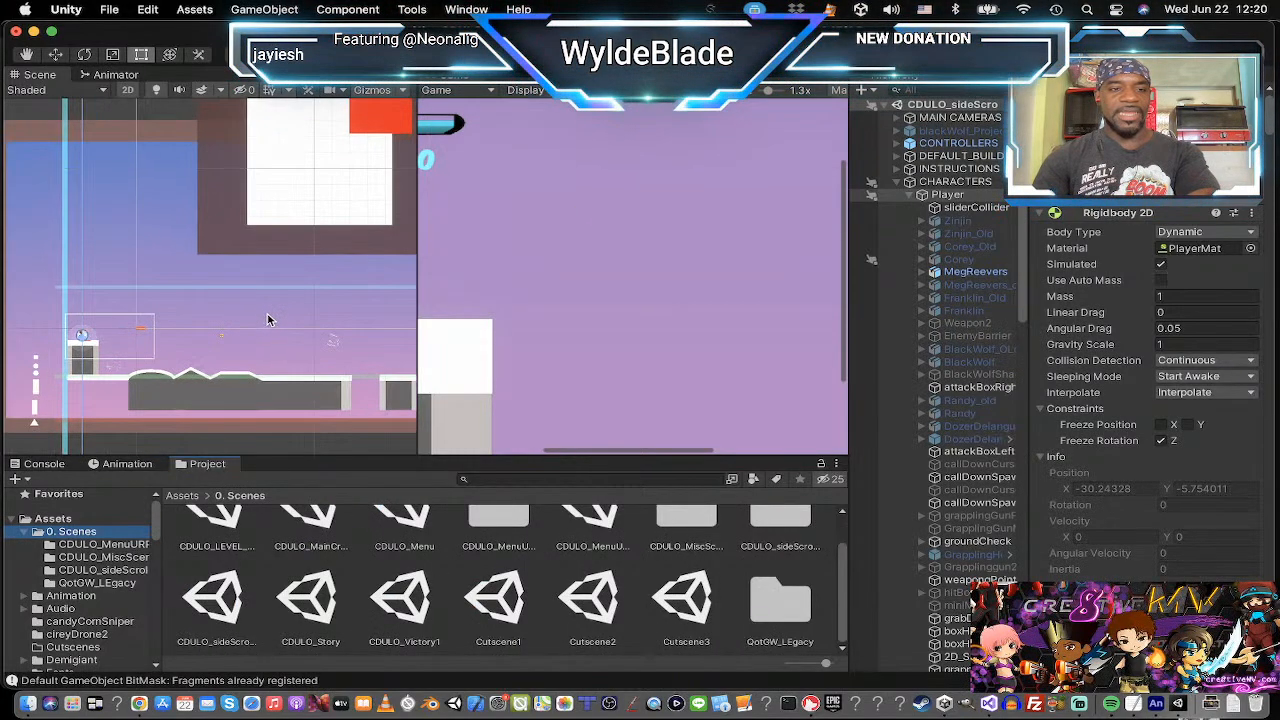
pyautogui.scroll(1, 267, 314)
pyautogui.moveTo(267, 314); pyautogui.dragTo(247, 289, button='middle')
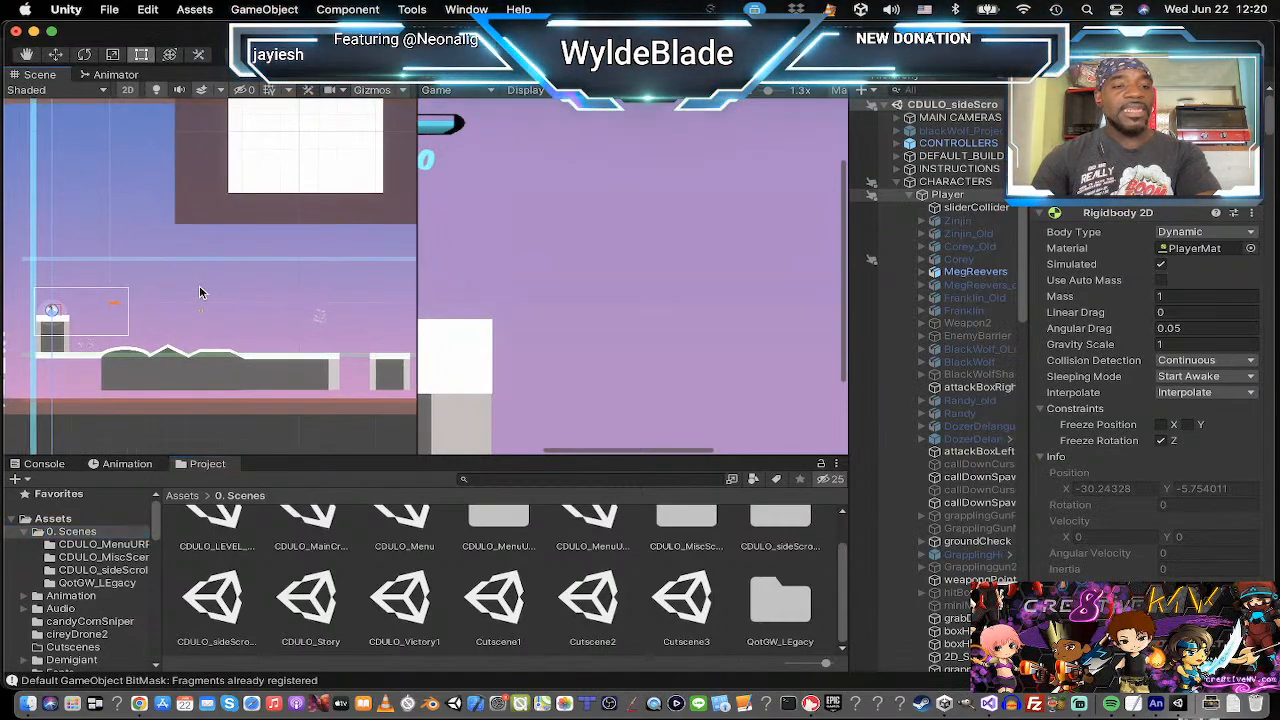
# Collapse the Player object and the CHARACTERS and LEVEL_MAP groups so the scene hierarchy lists only its top-level objects.
pyautogui.scroll(2, 199, 292)
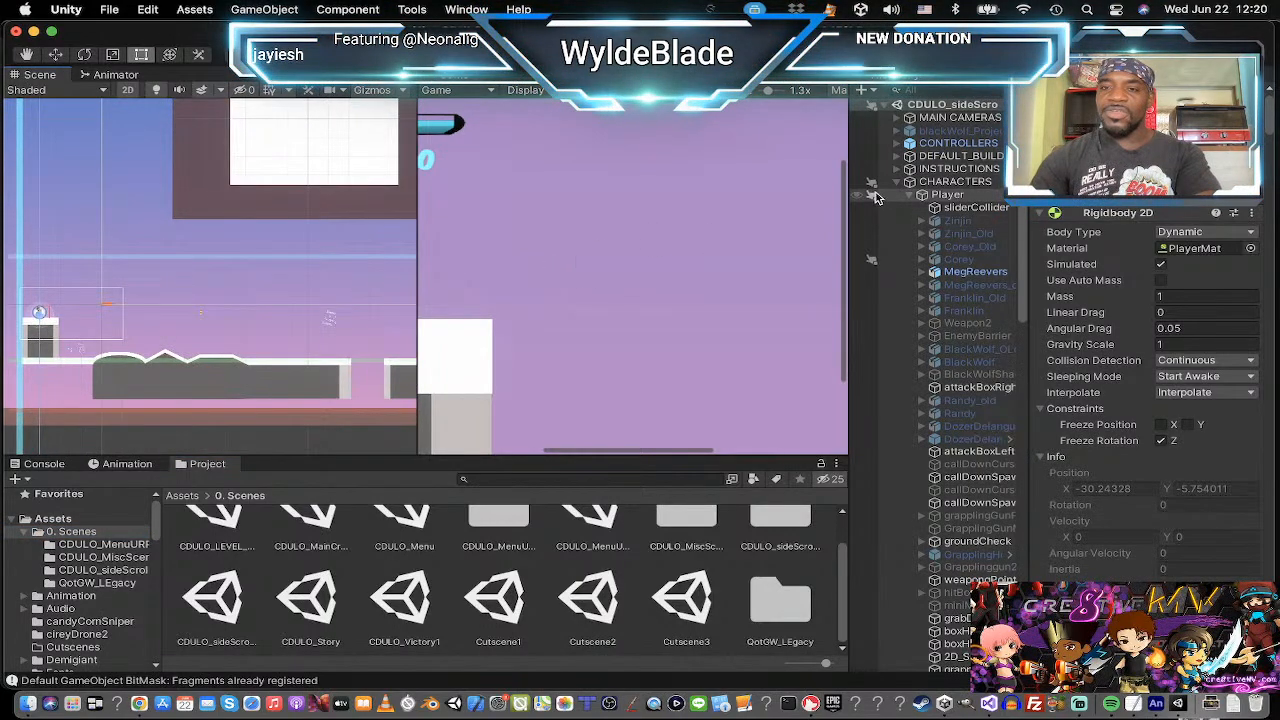
pyautogui.click(922, 194)
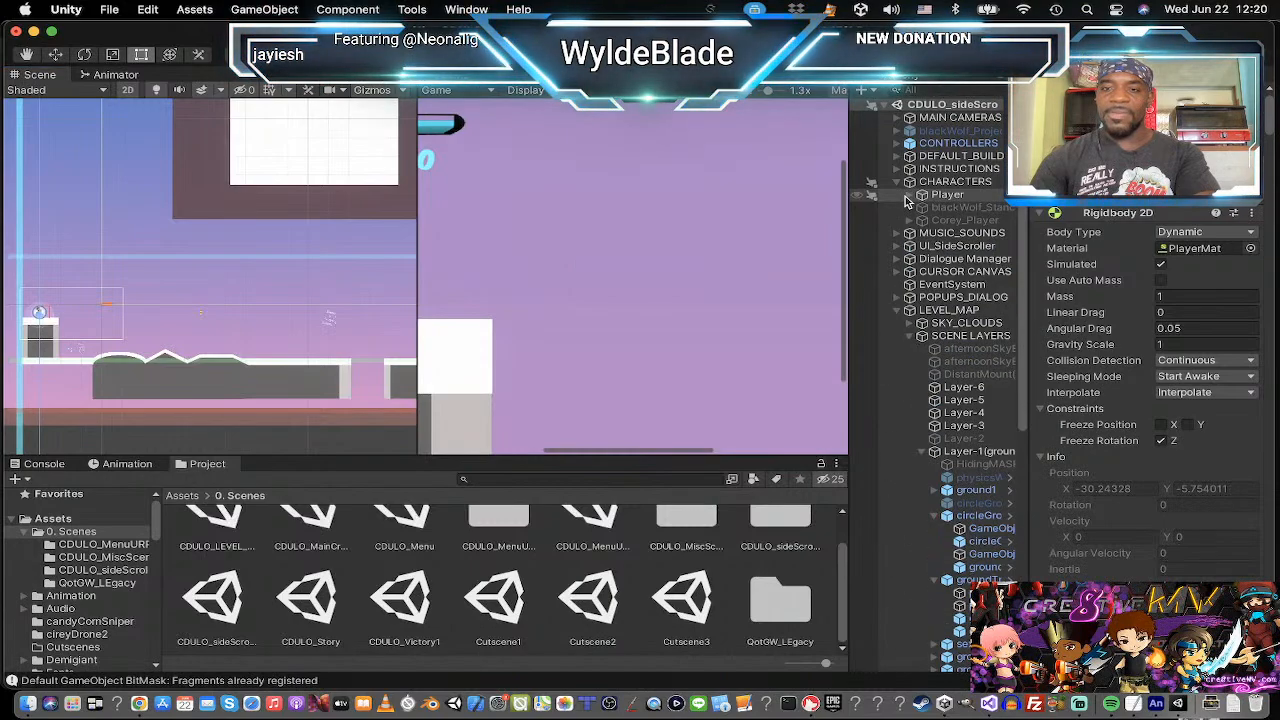
pyautogui.click(898, 181)
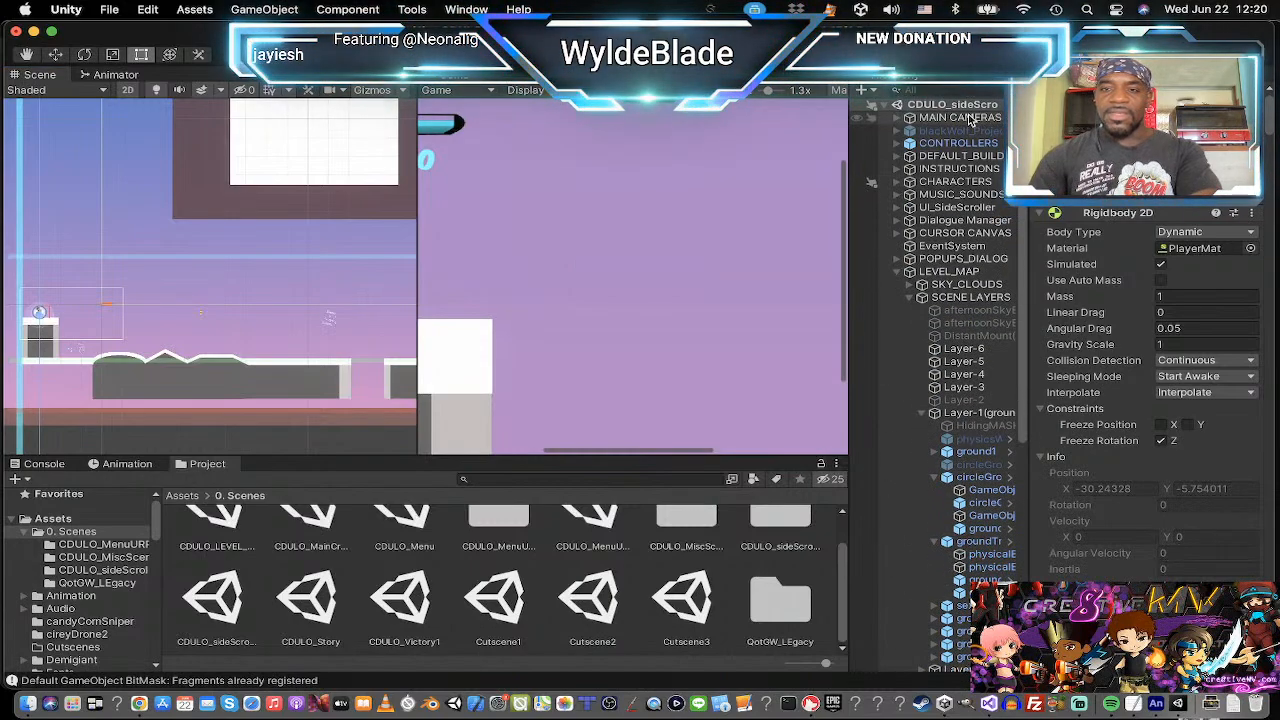
pyautogui.click(897, 273)
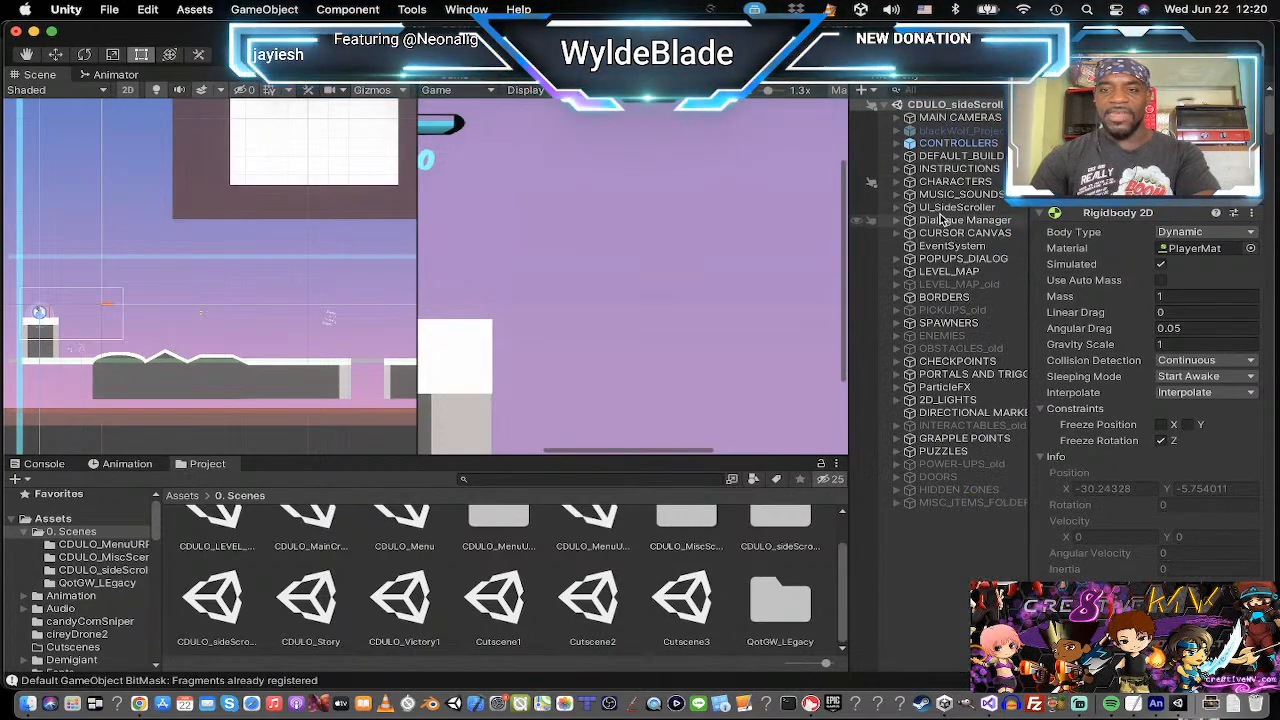
# Show the MAIN CAMERAS children, examine the camera bounds object's polygon collider around the starting block, and collapse the group.
pyautogui.click(897, 118)
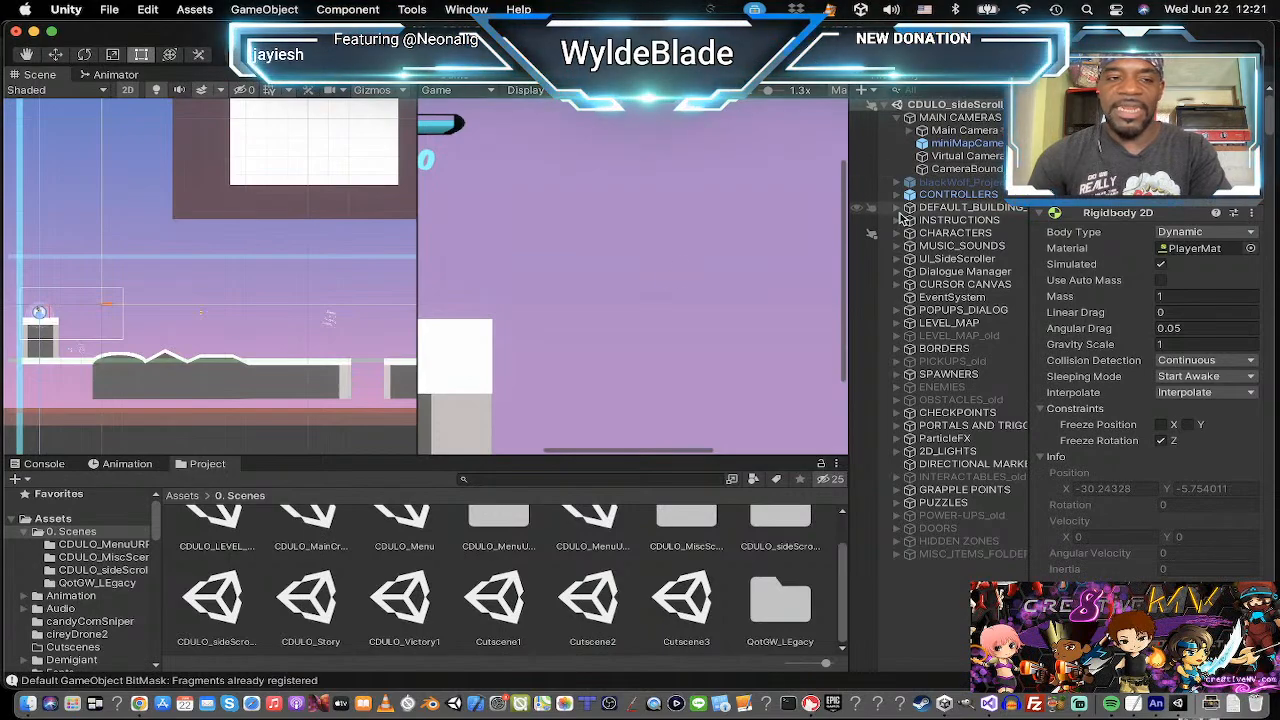
pyautogui.scroll(-1, 352, 266)
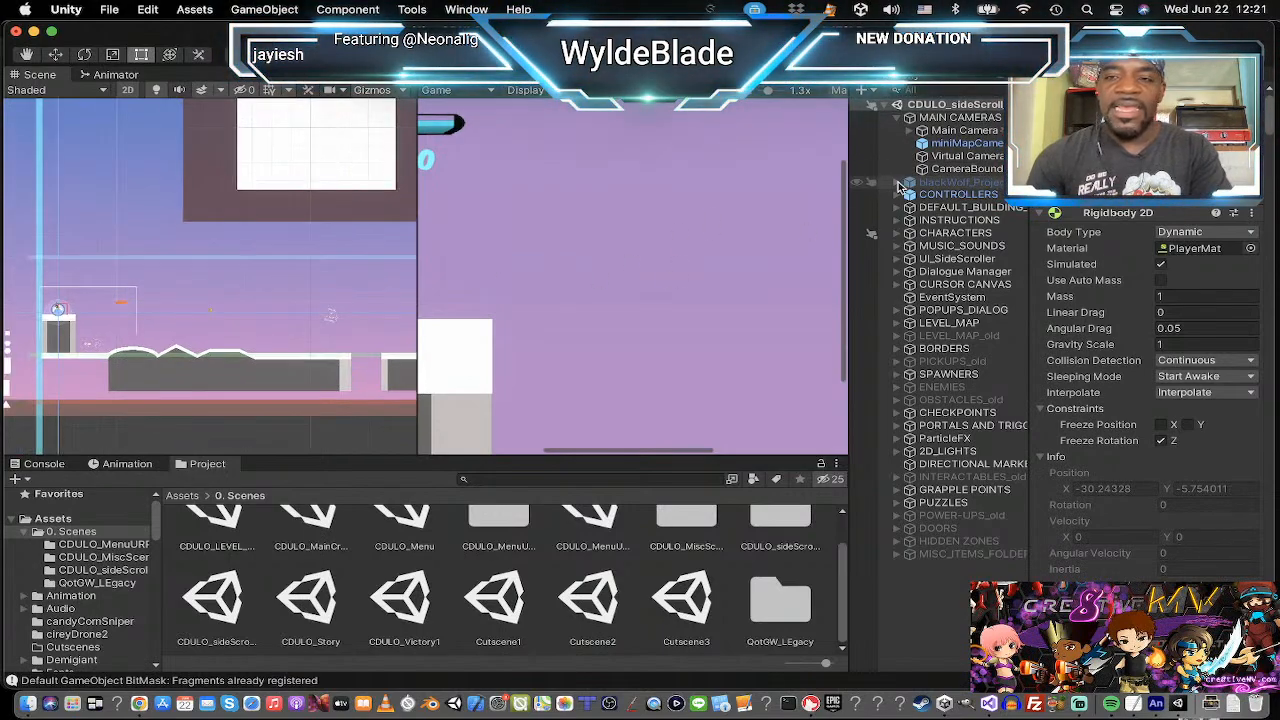
pyautogui.click(965, 168)
pyautogui.scroll(-5, 164, 290)
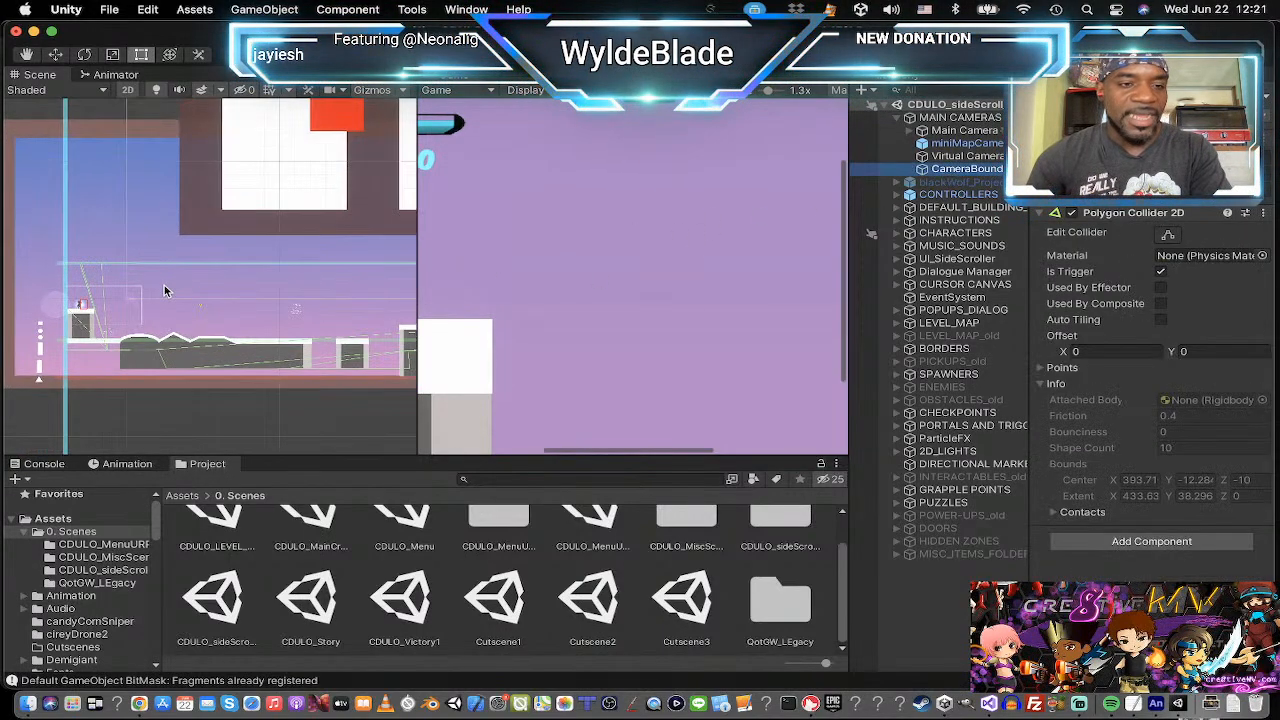
pyautogui.scroll(5, 160, 315)
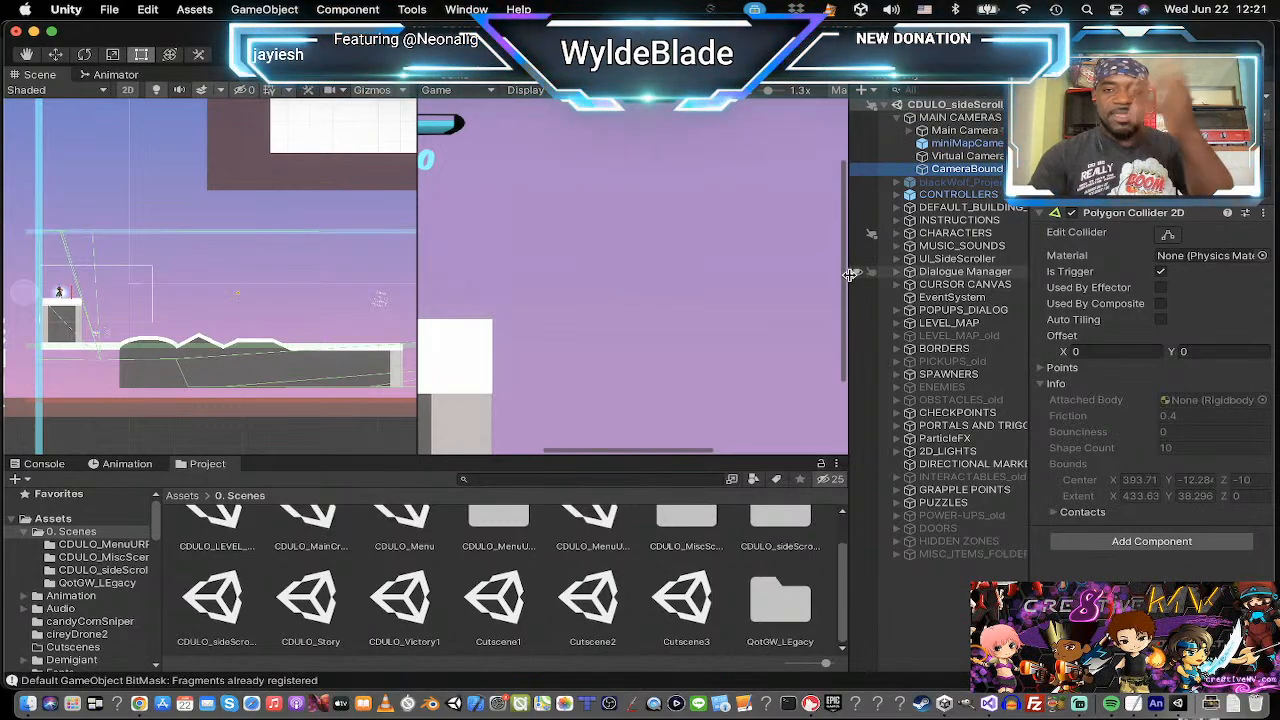
pyautogui.scroll(5, 88, 332)
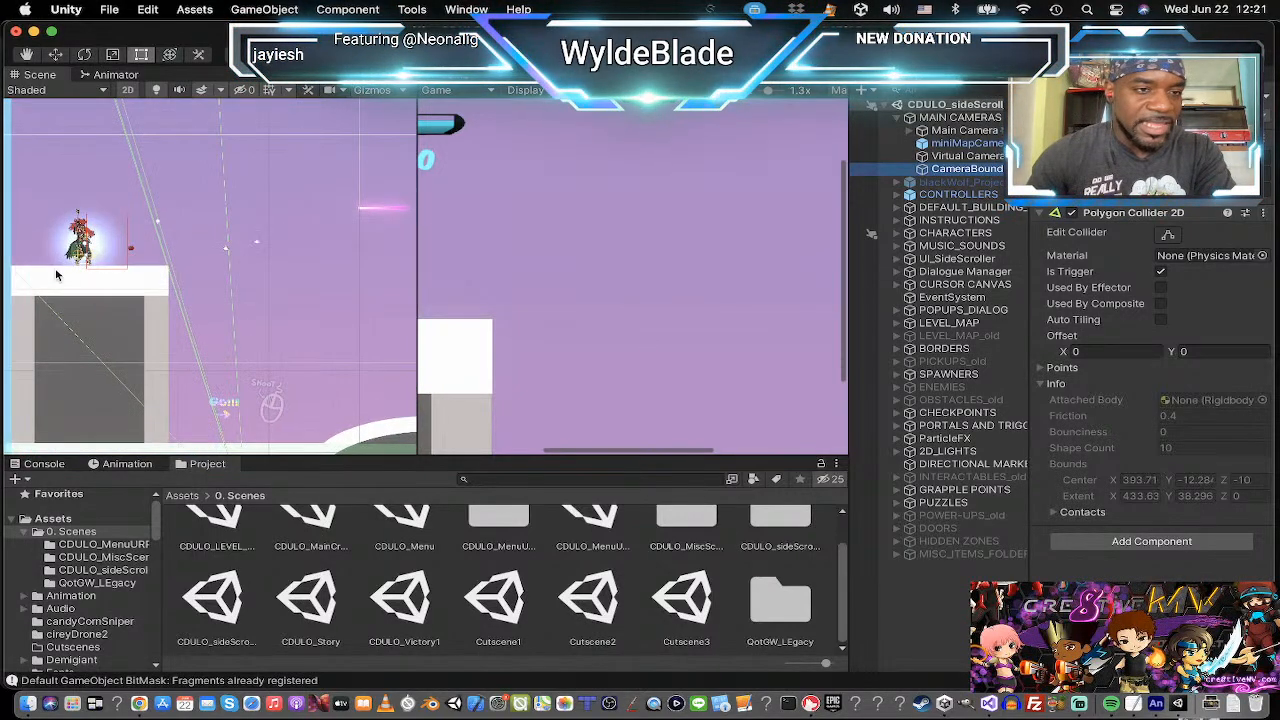
pyautogui.scroll(-3, 158, 319)
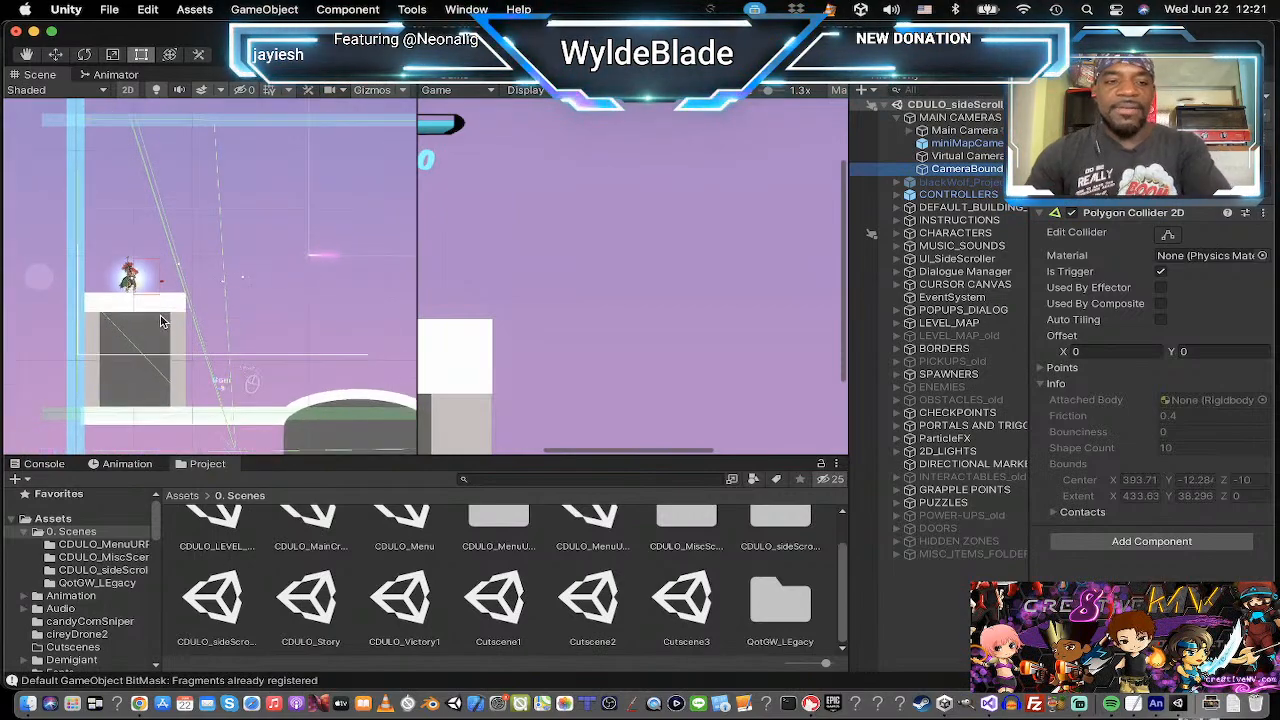
pyautogui.scroll(-1, 199, 306)
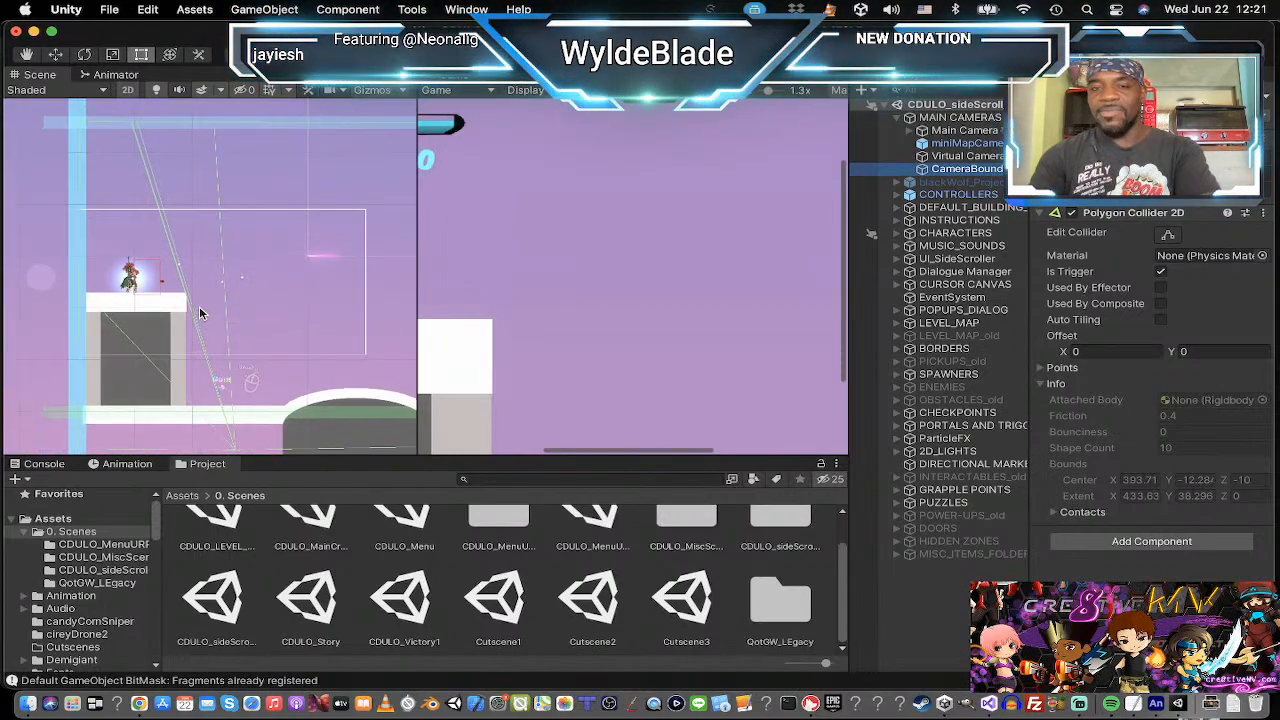
pyautogui.moveTo(235, 302); pyautogui.dragTo(182, 297, button='middle')
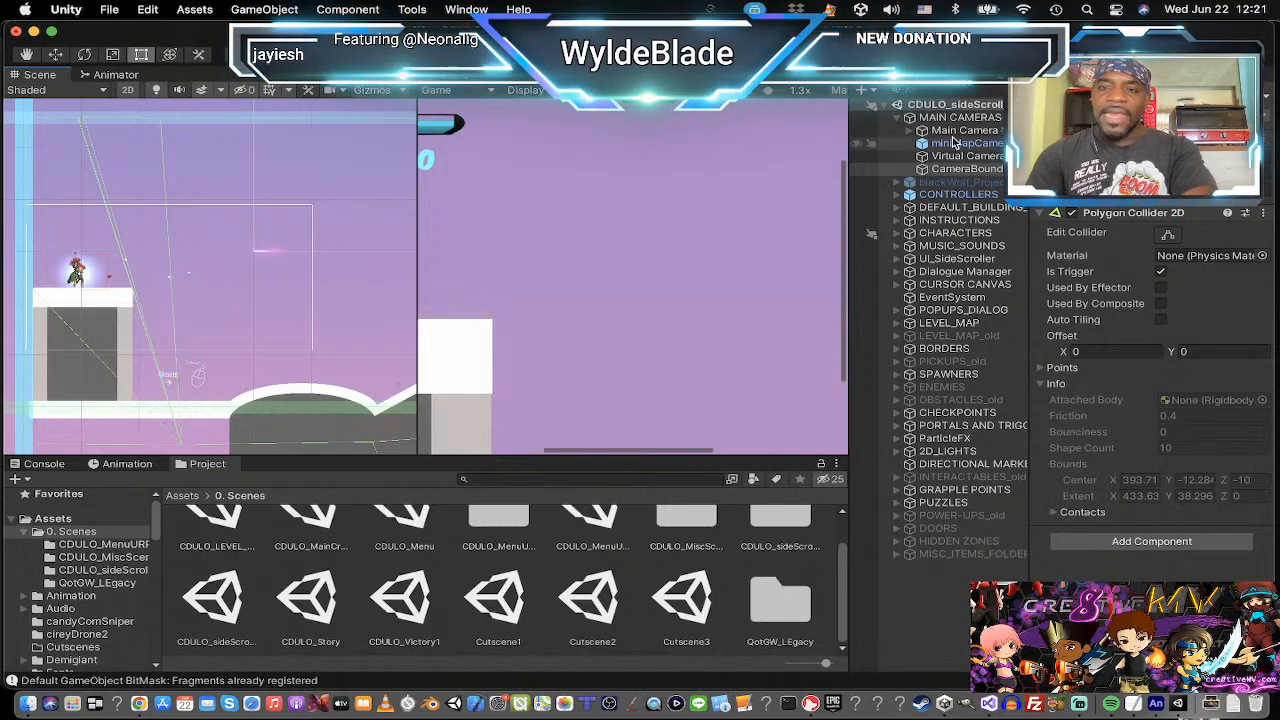
pyautogui.click(897, 118)
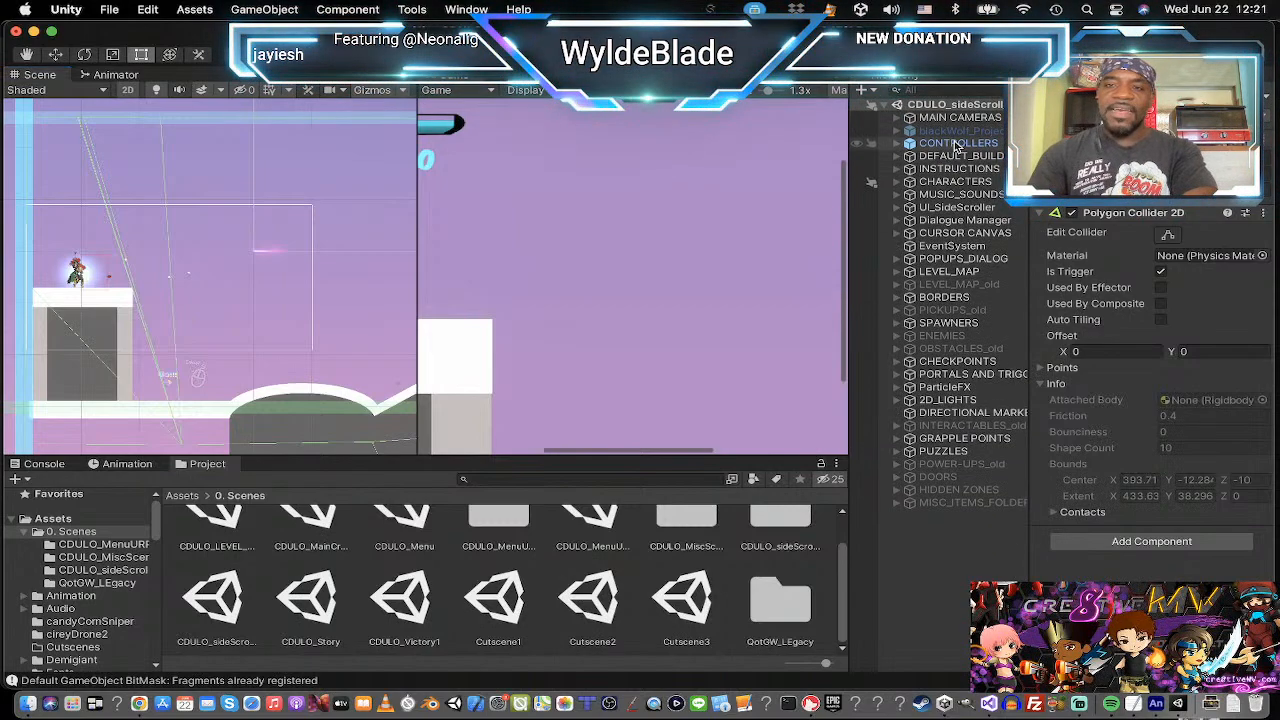
# Select the CONTROLLERS group, show its child controller objects, and collapse it again.
pyautogui.click(958, 145)
pyautogui.click(897, 144)
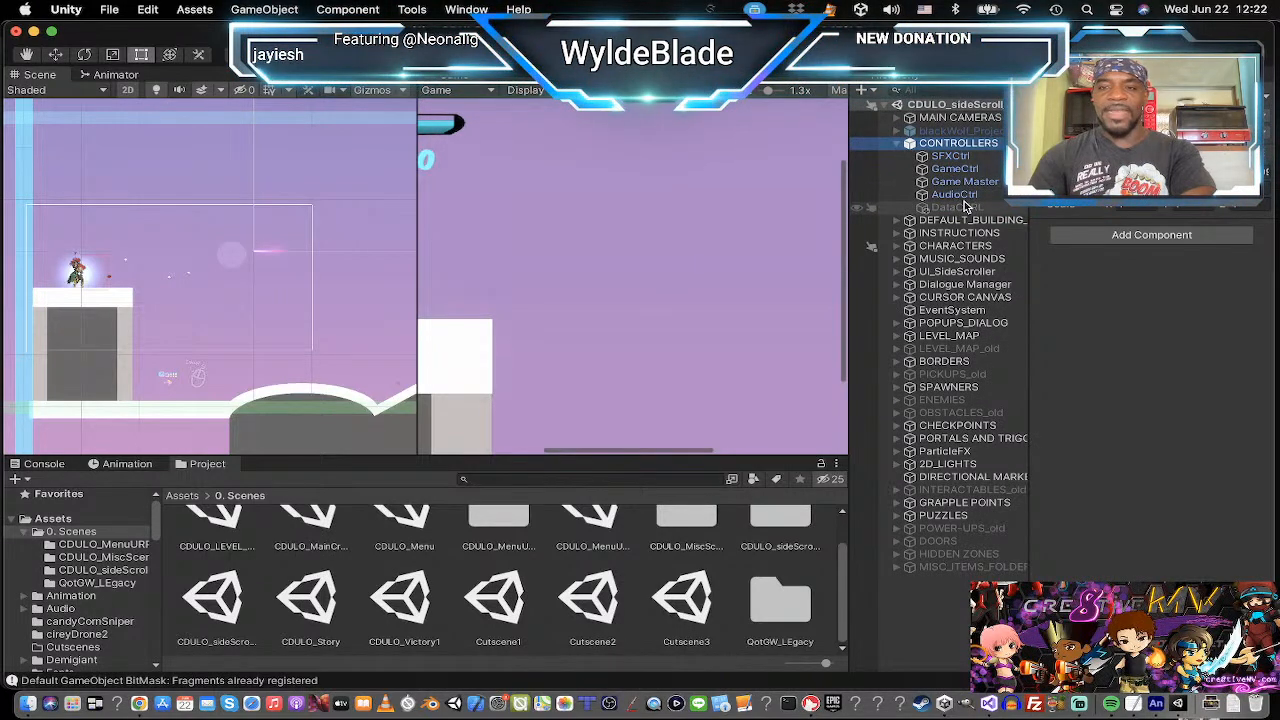
pyautogui.click(897, 143)
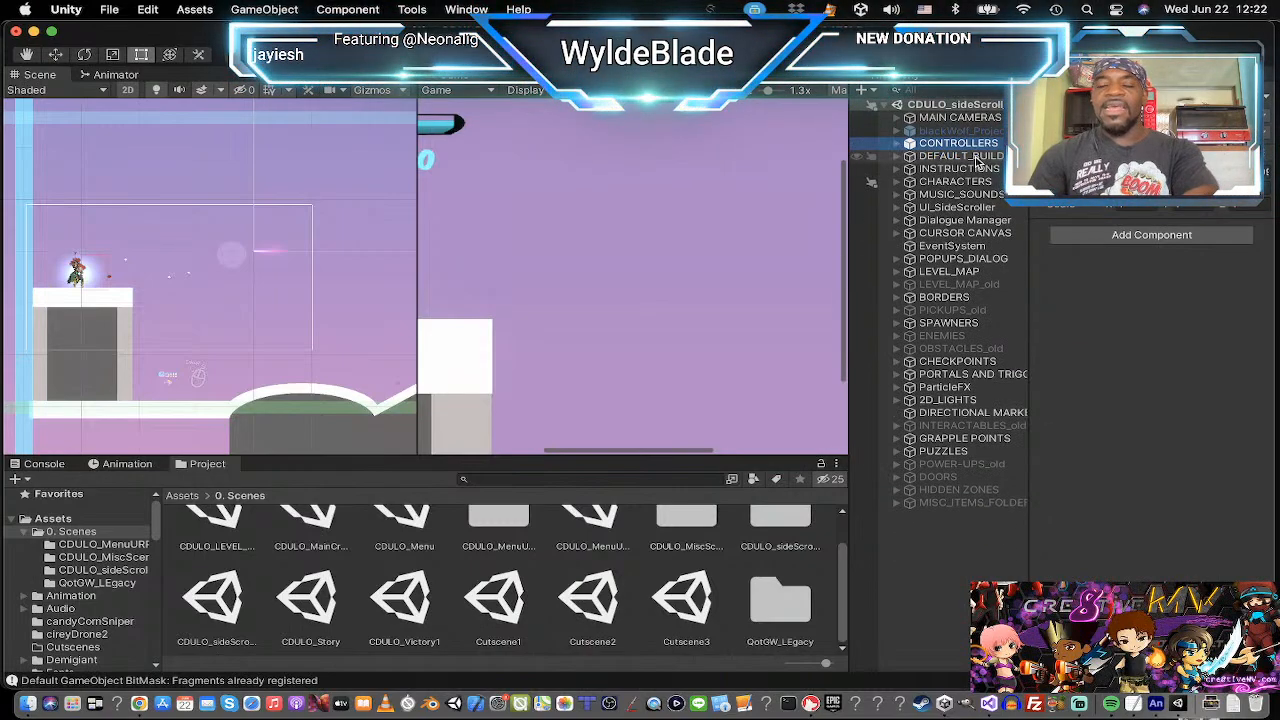
# Expand the DEFAULT_BUILDING group and bring the column of white basic shapes near the starting block into the Scene view.
pyautogui.click(970, 157)
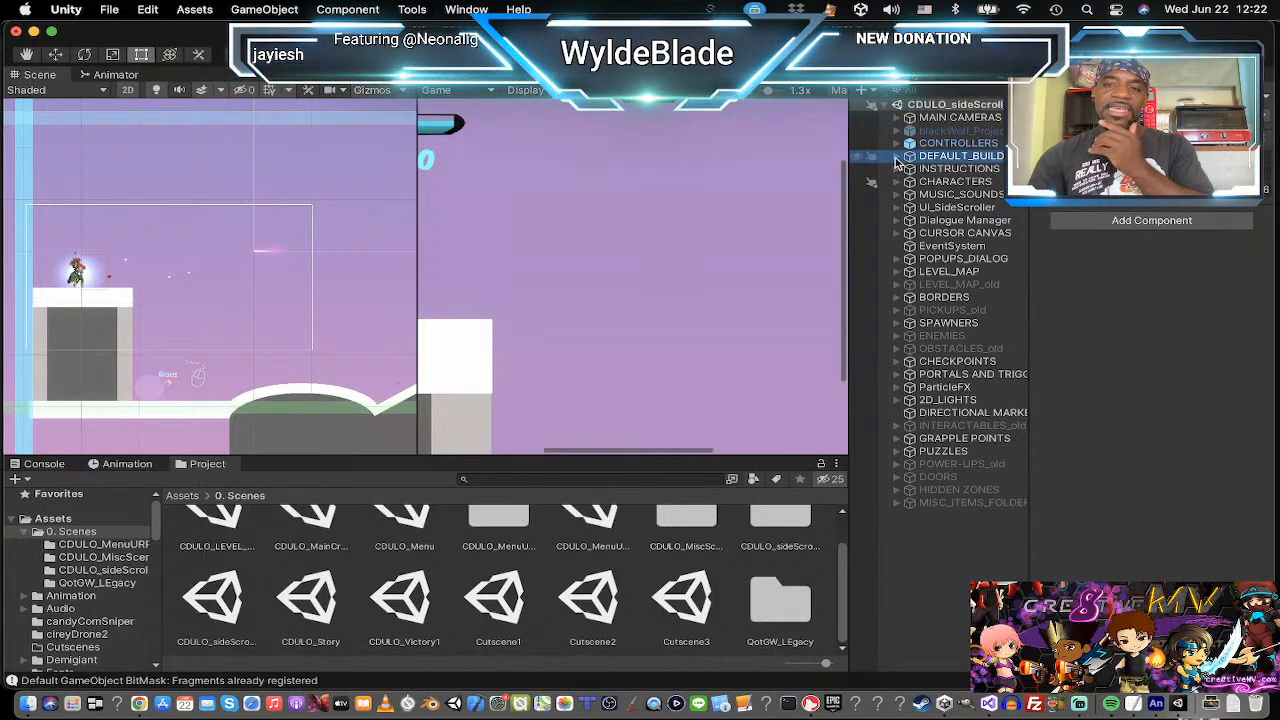
pyautogui.click(897, 157)
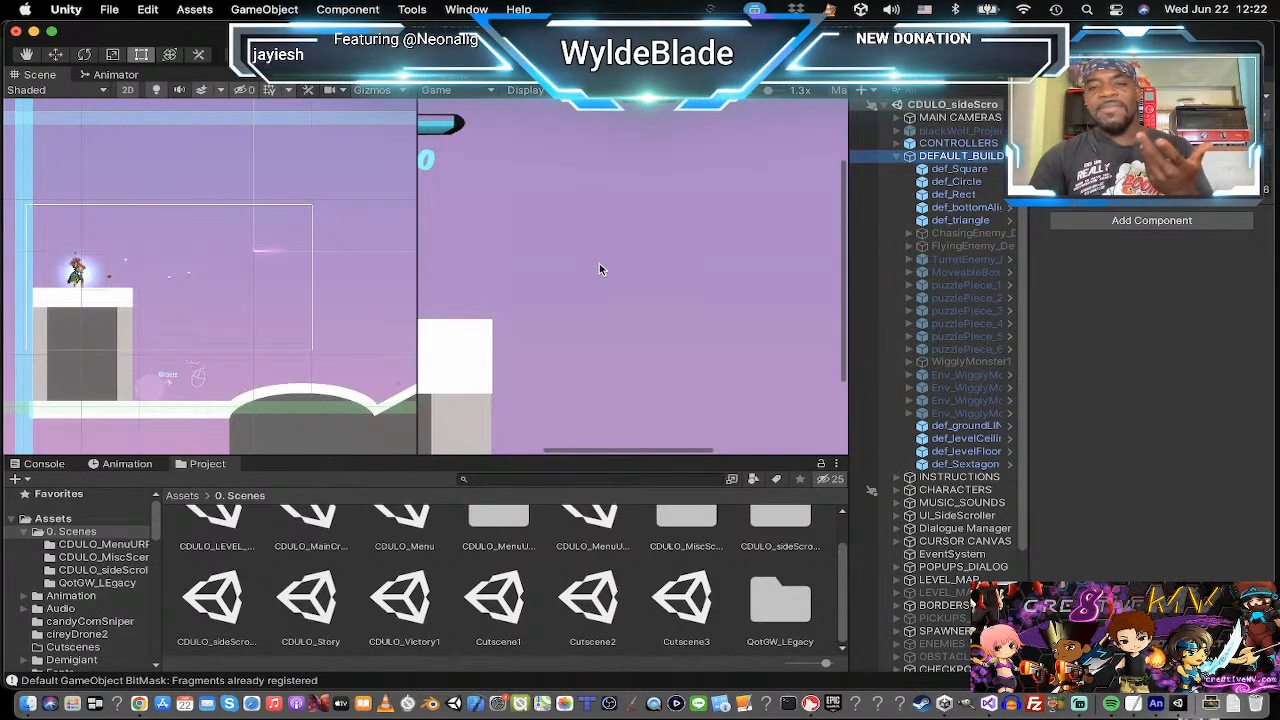
pyautogui.scroll(-5, 112, 287)
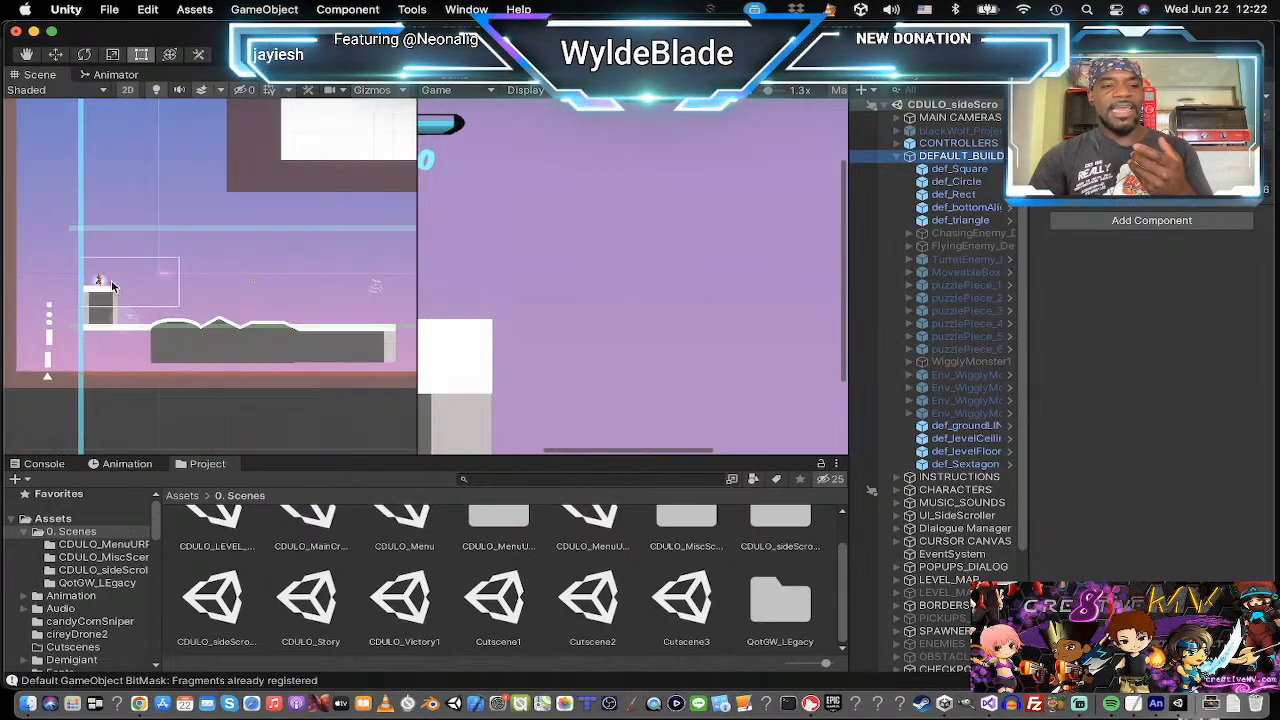
pyautogui.scroll(-1, 112, 287)
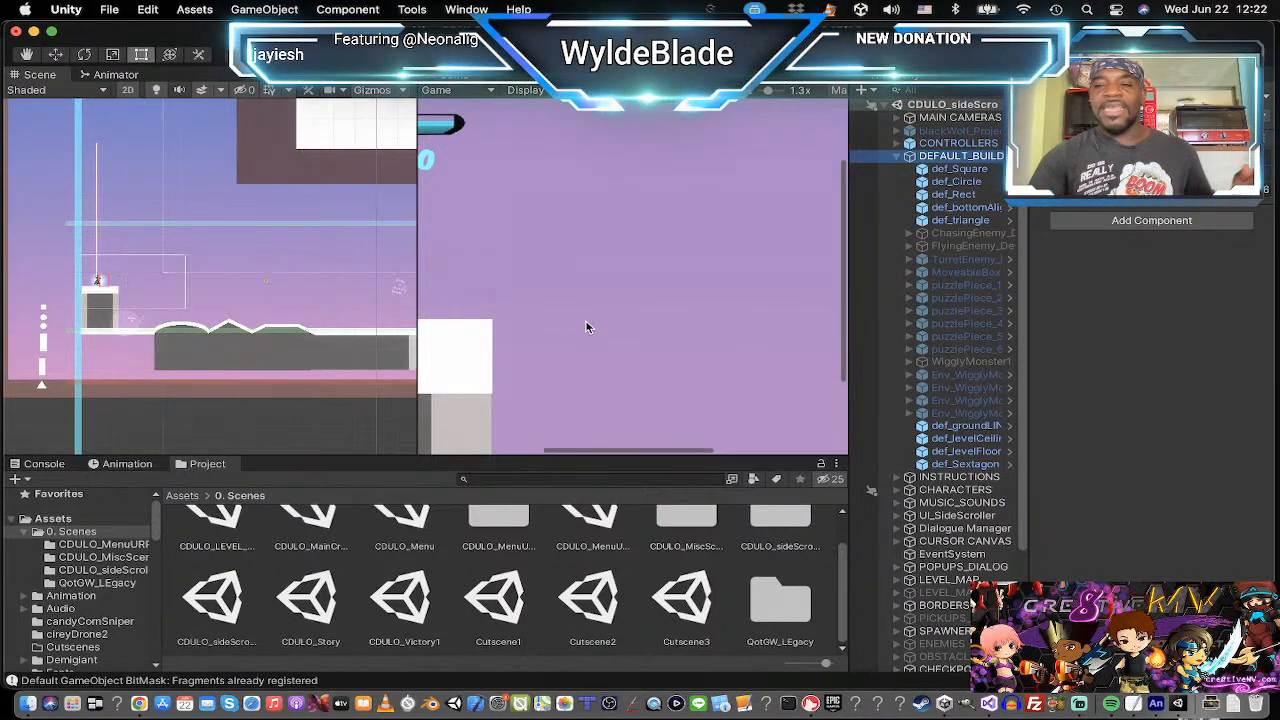
pyautogui.scroll(4, 55, 326)
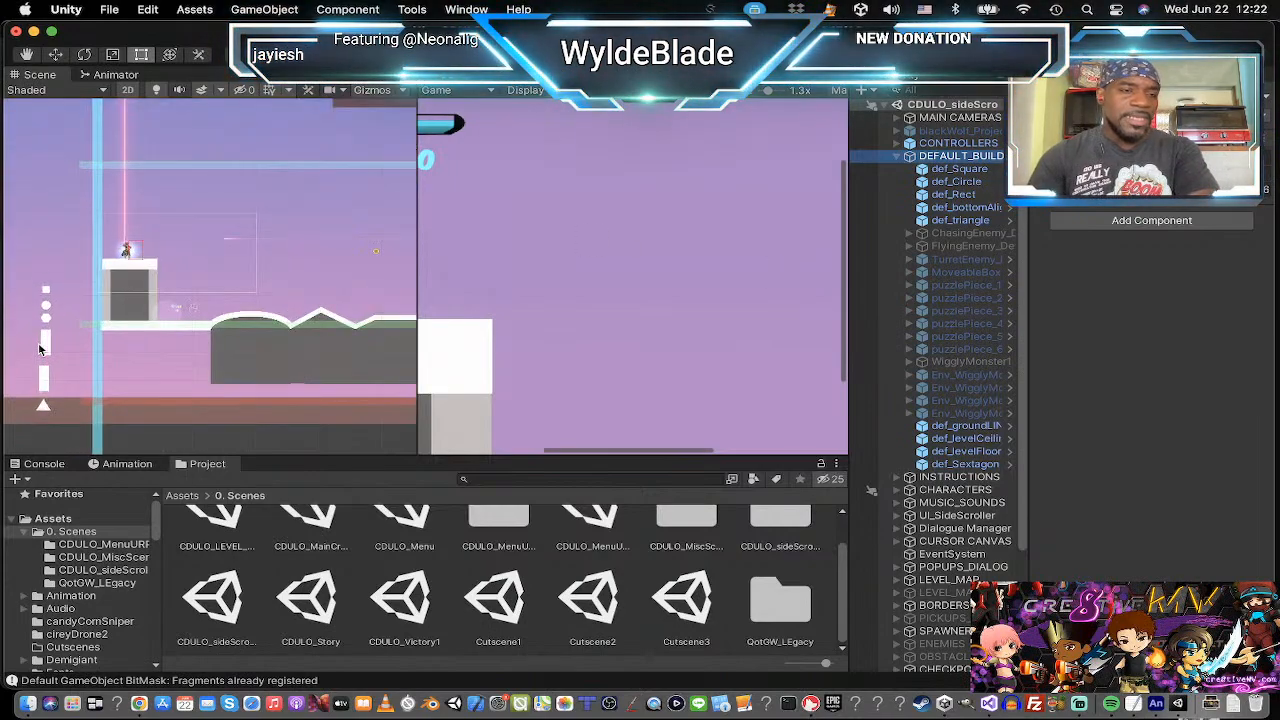
pyautogui.moveTo(62, 338); pyautogui.dragTo(146, 292, button='middle')
pyautogui.scroll(3, 141, 300)
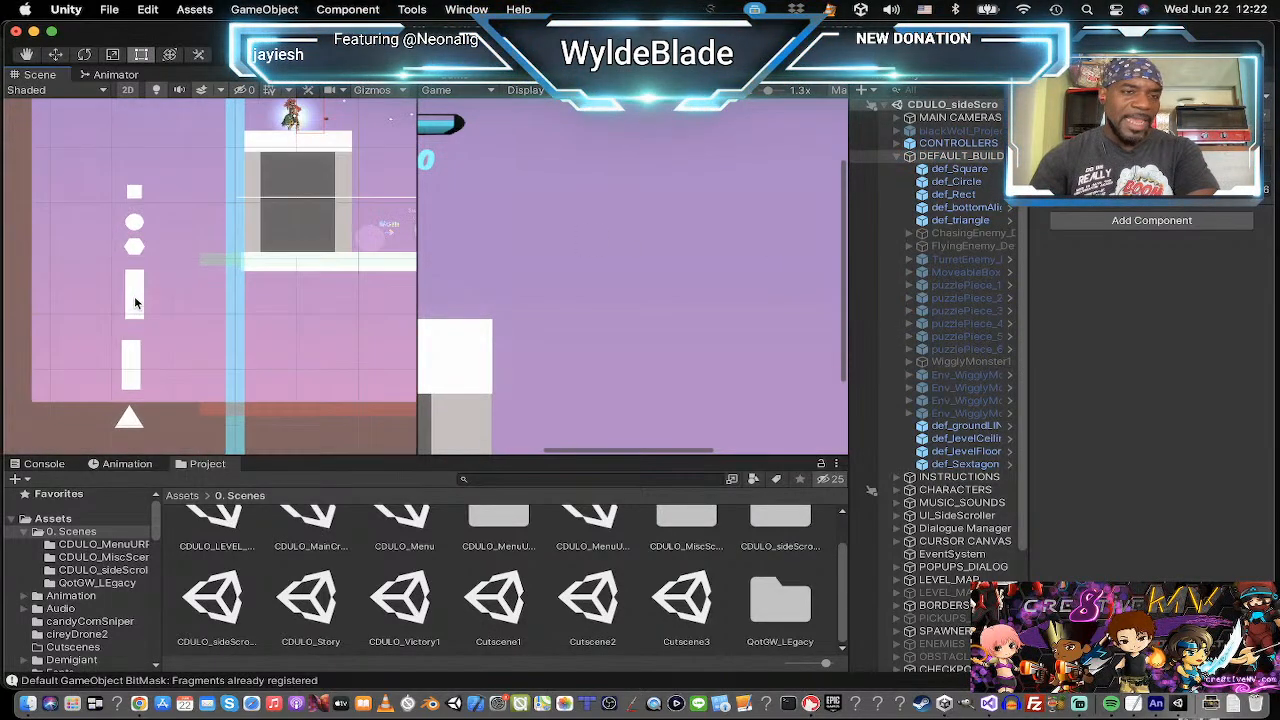
# Inspect the def_Square, def_Circle, def_Rect, bottom-aligned rectangle and def_triangle objects one after another.
pyautogui.click(960, 169)
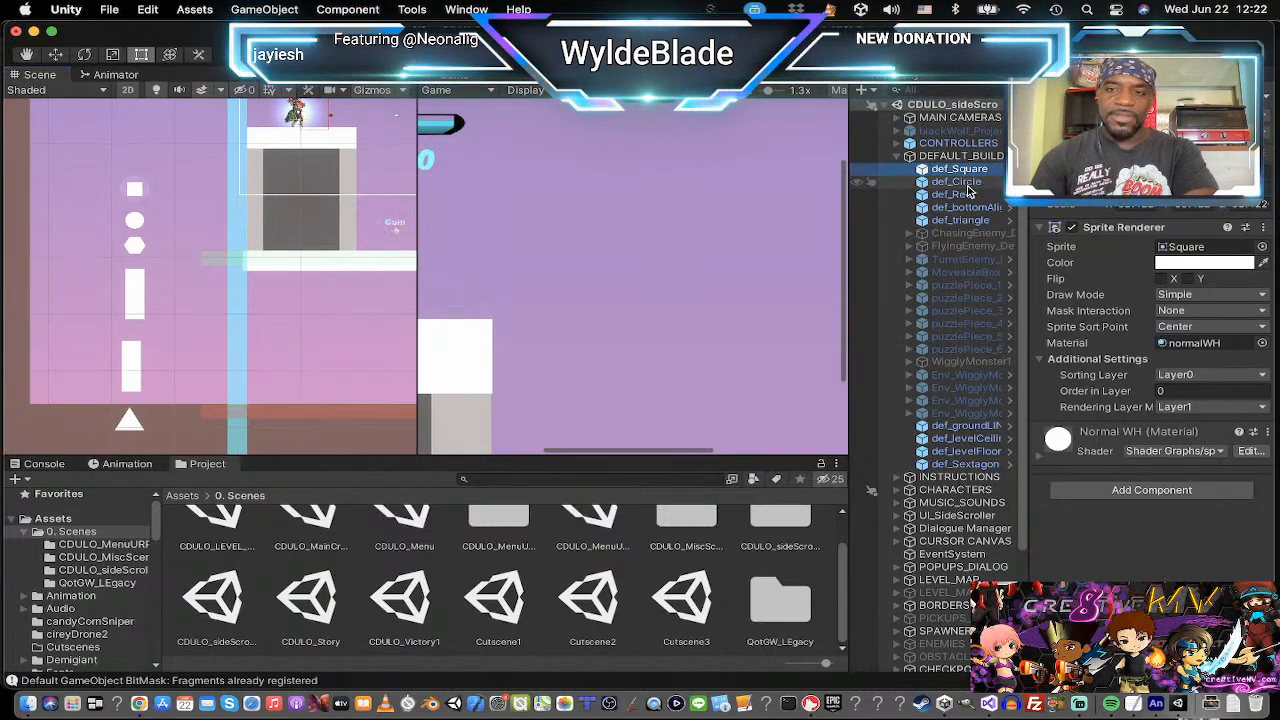
pyautogui.click(958, 182)
pyautogui.click(955, 195)
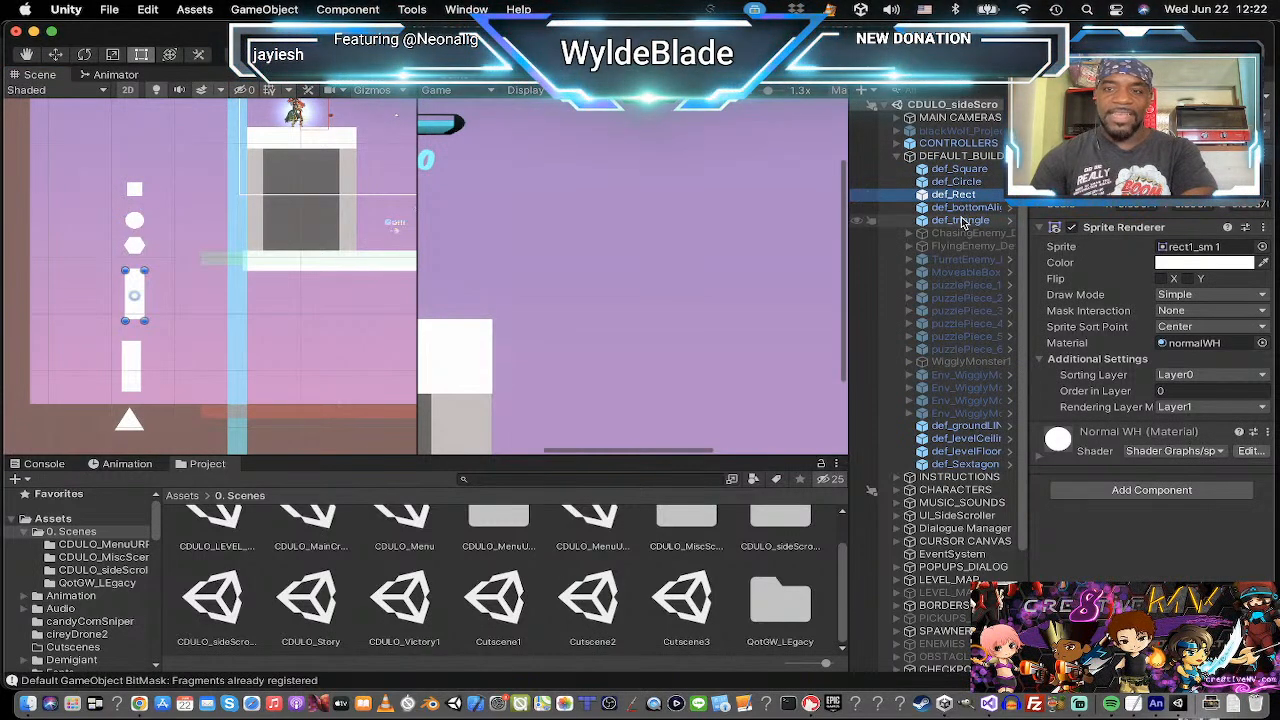
pyautogui.click(963, 208)
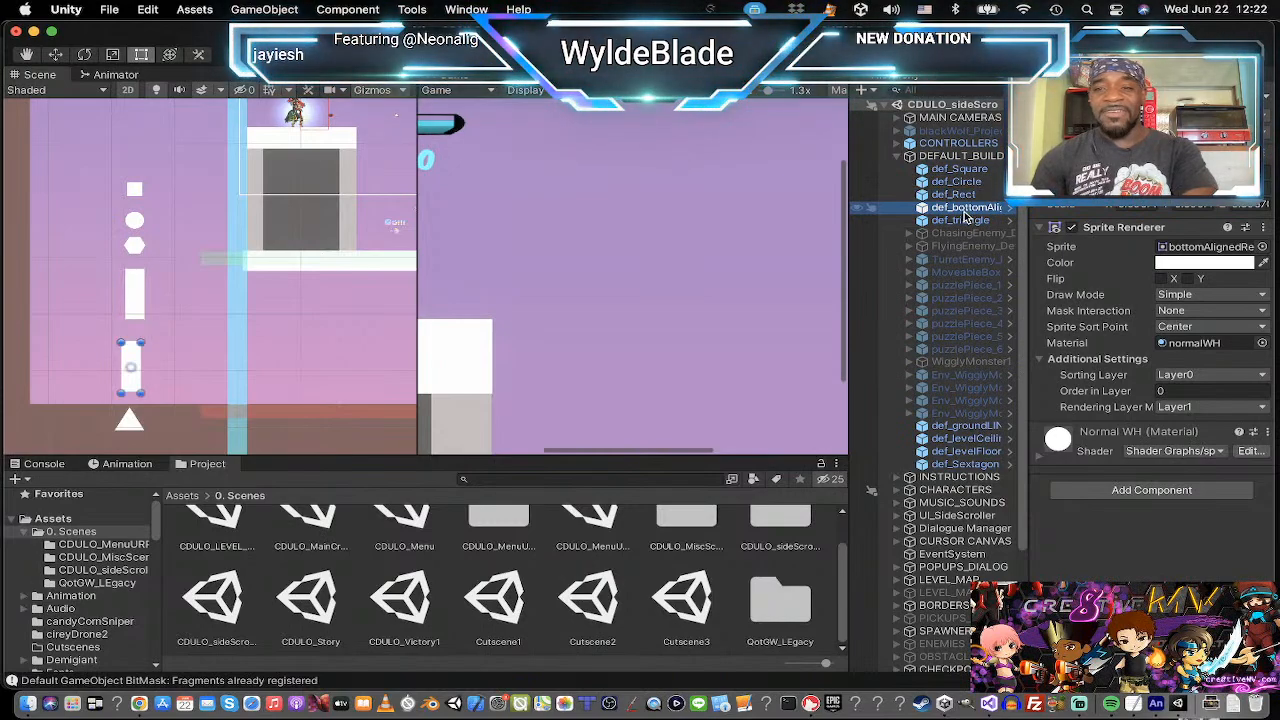
pyautogui.click(962, 221)
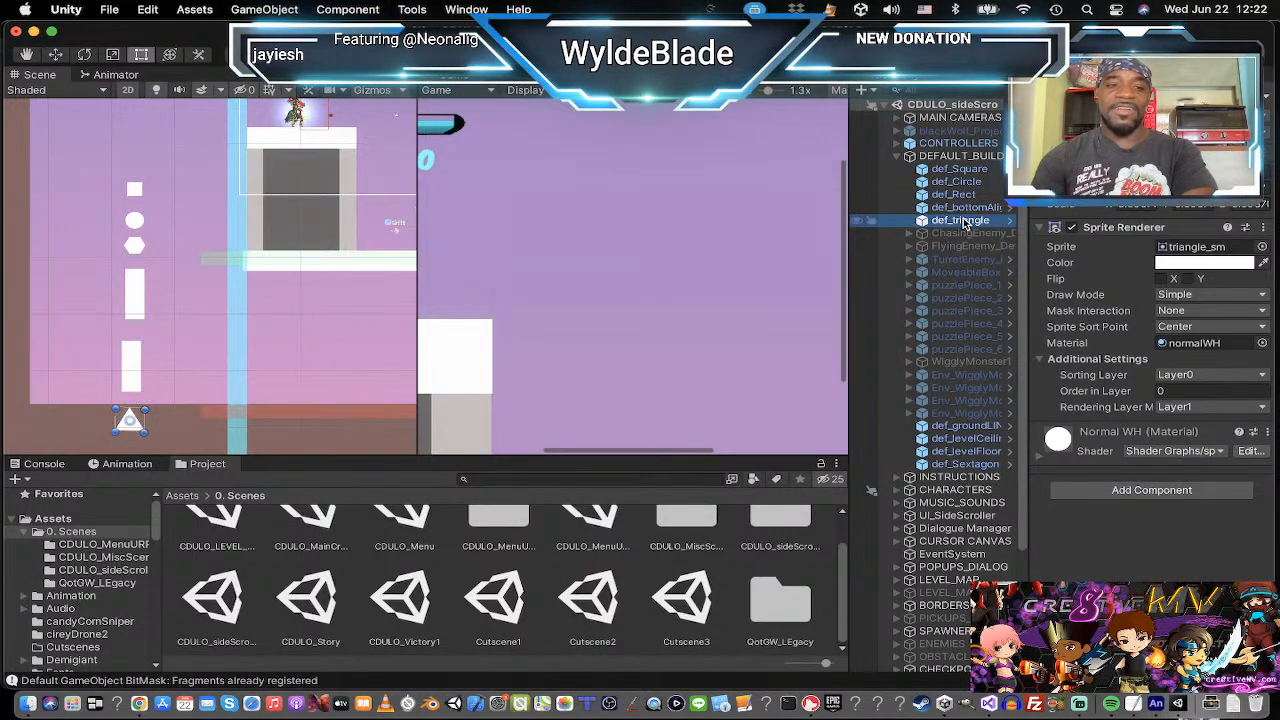
# Move the four objects from the def ground line through def_Sextagon directly below def_triangle in the DEFAULT_BUILDING group.
pyautogui.click(963, 426)
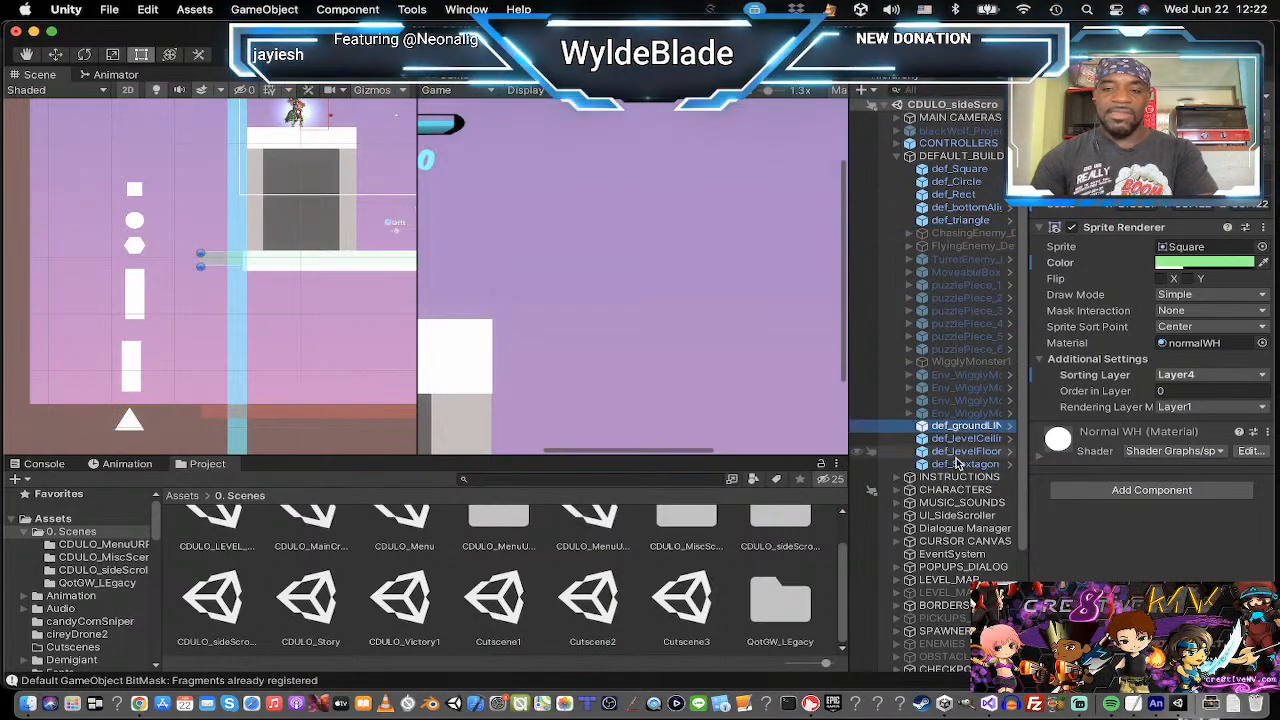
pyautogui.keyDown('shift'); pyautogui.click(960, 465); pyautogui.keyUp('shift')
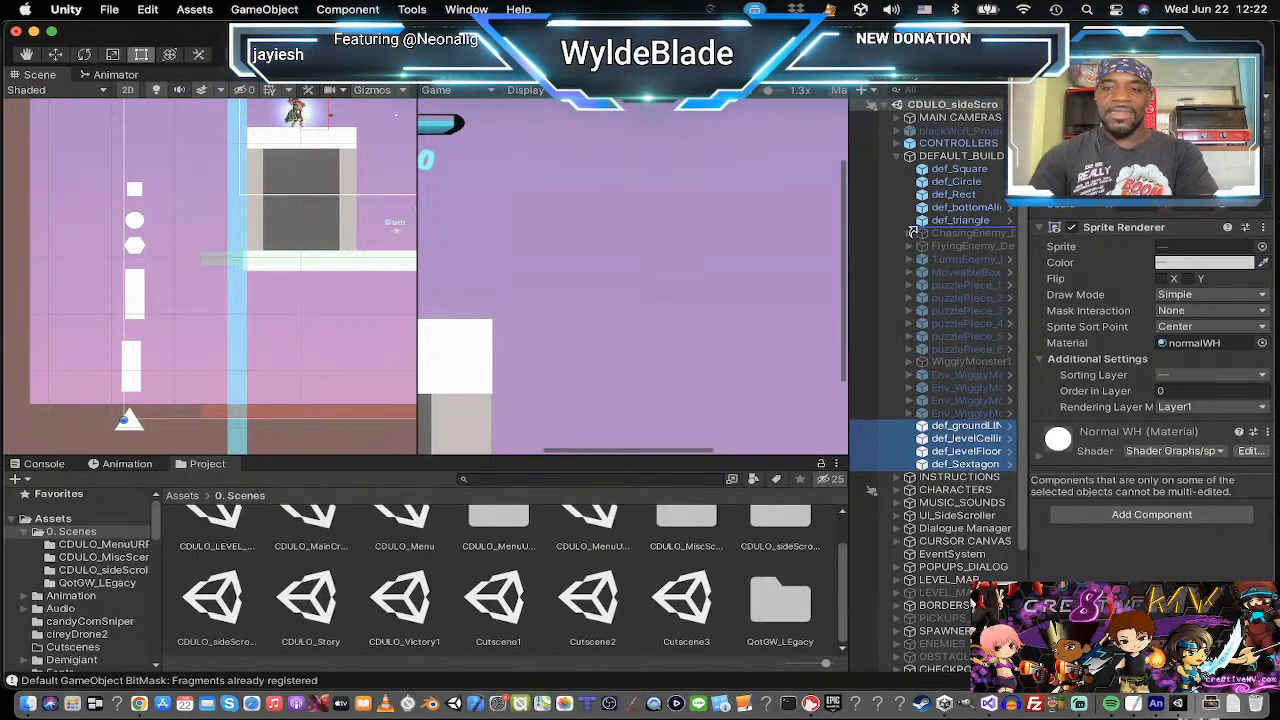
pyautogui.moveTo(912, 232); pyautogui.dragTo(912, 230)
# Go through the default shapes one by one from def_triangle up to def_Square.
pyautogui.click(960, 221)
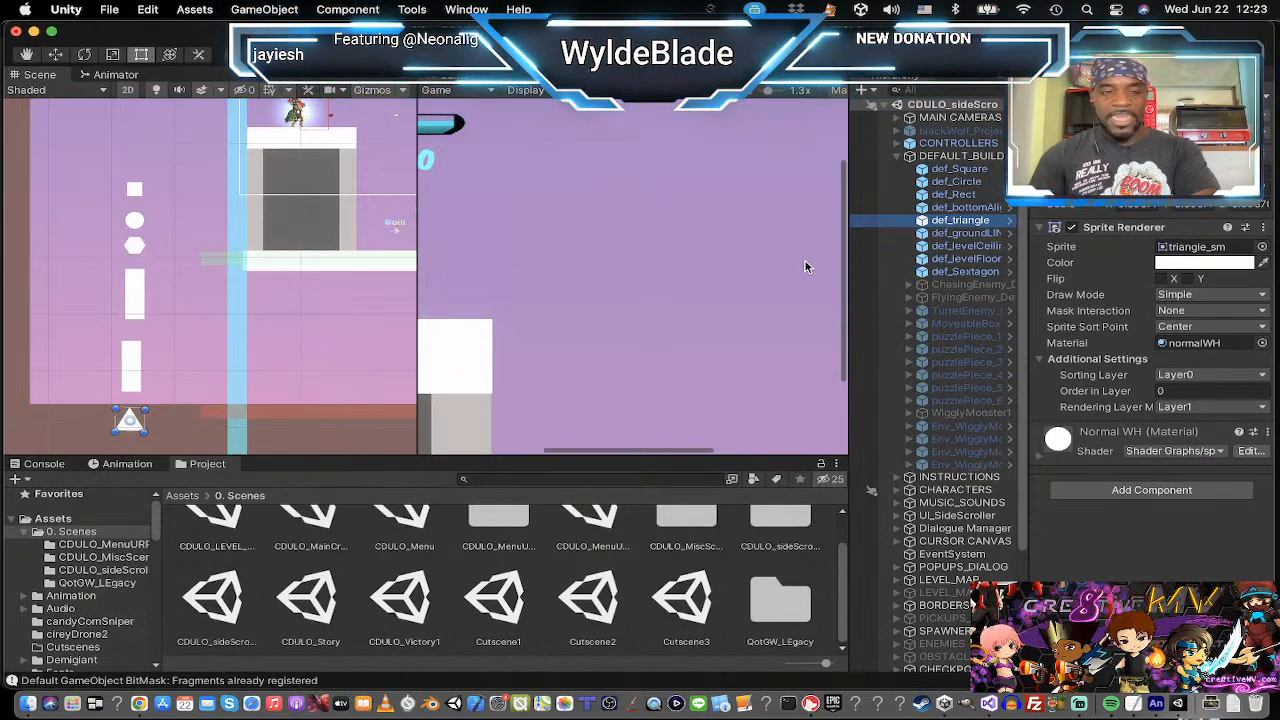
pyautogui.press('Up')
pyautogui.press('Up')
pyautogui.press('Up')
pyautogui.press('Up')
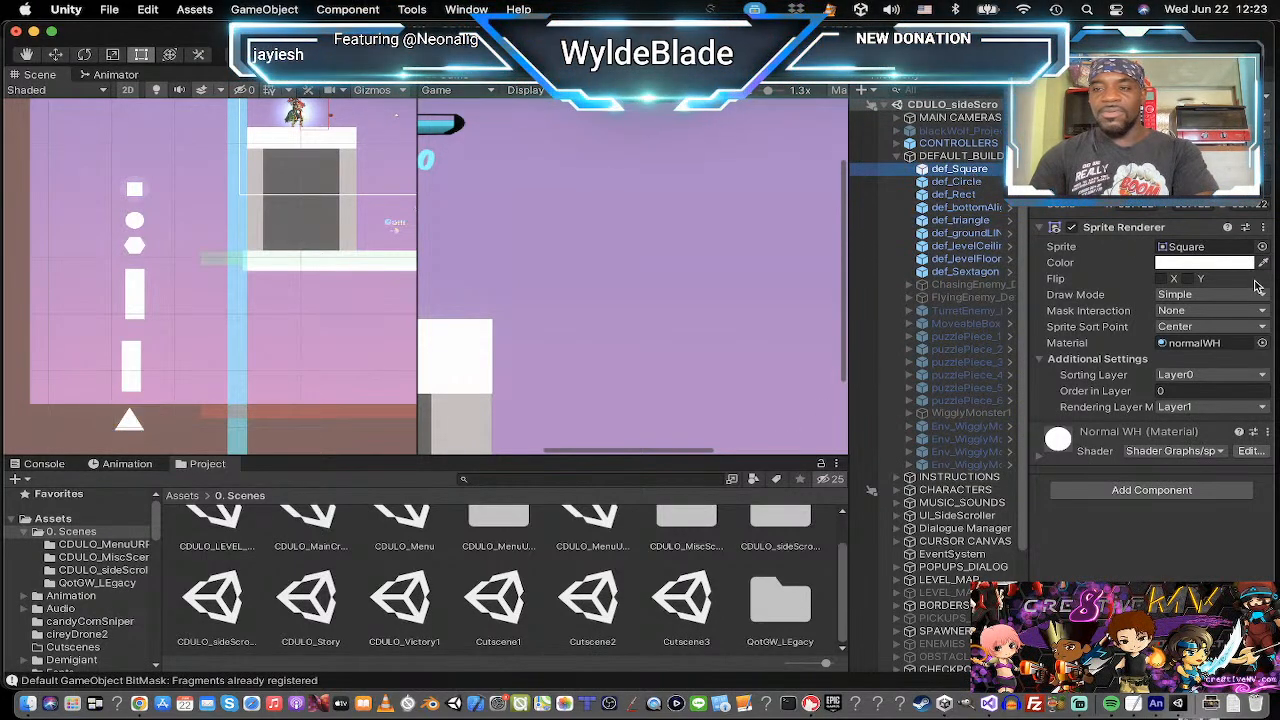
# Try out the def_Square sprite colour and leave it a near-white green tint with R 0.9858, G 1 and B 0.9869.
pyautogui.click(1228, 263)
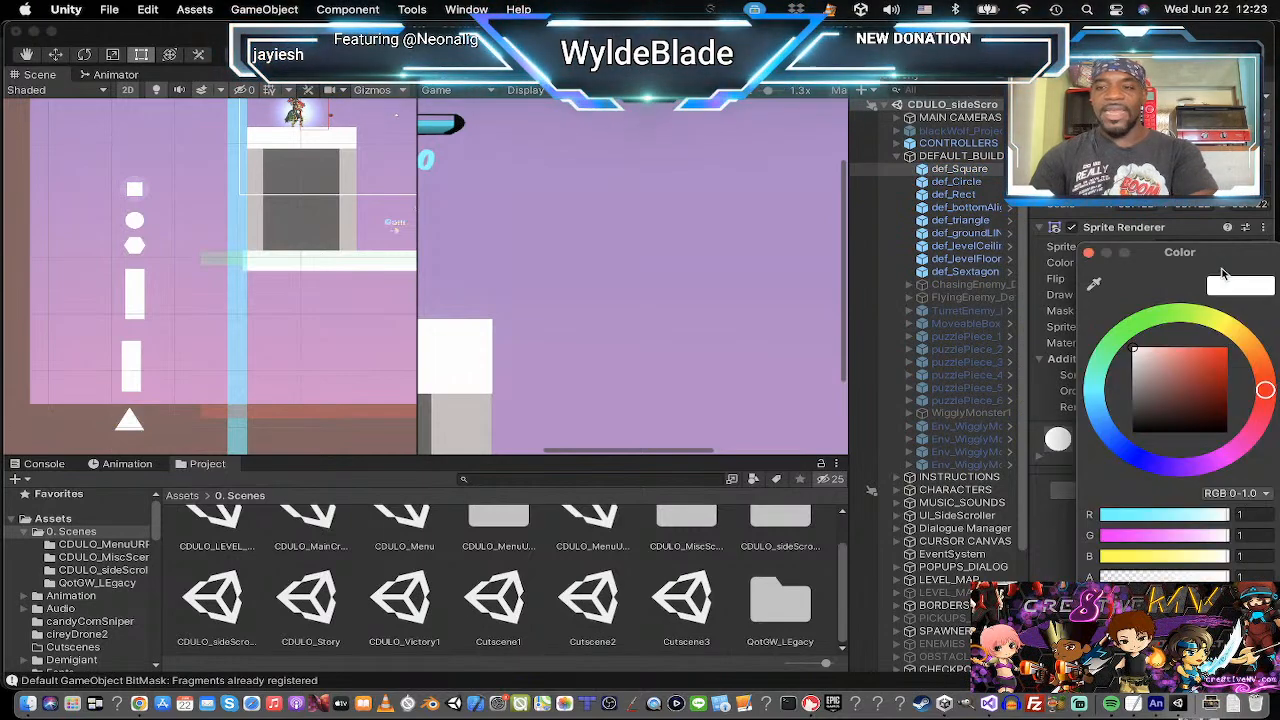
pyautogui.moveTo(1150, 388)
pyautogui.mouseDown()
pyautogui.moveTo(1160, 405)
pyautogui.moveTo(1175, 372)
pyautogui.moveTo(1200, 380)
pyautogui.moveTo(1162, 395)
pyautogui.moveTo(1220, 398)
pyautogui.moveTo(1165, 366)
pyautogui.mouseUp()
pyautogui.click(1135, 335)
pyautogui.click(1131, 348)
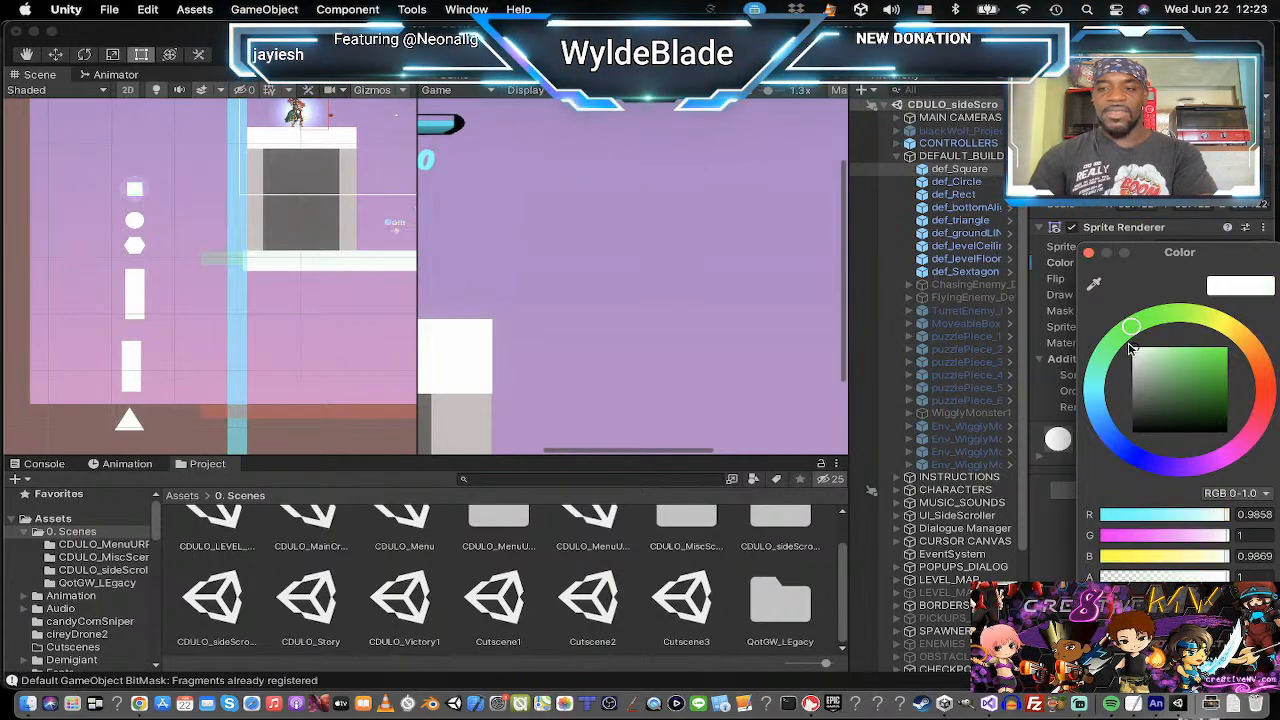
pyautogui.click(1089, 254)
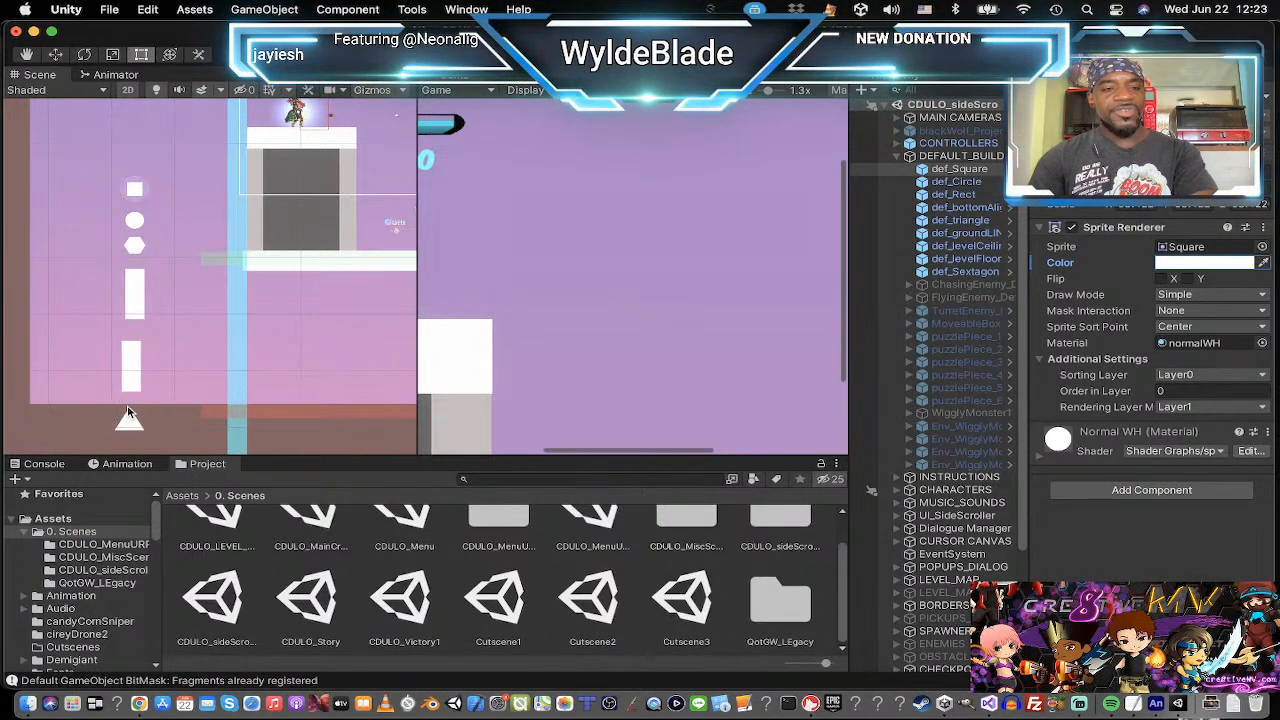
# Select the hexagon and the triangle shapes in turn in the Scene view and switch away from Unity.
pyautogui.click(134, 244)
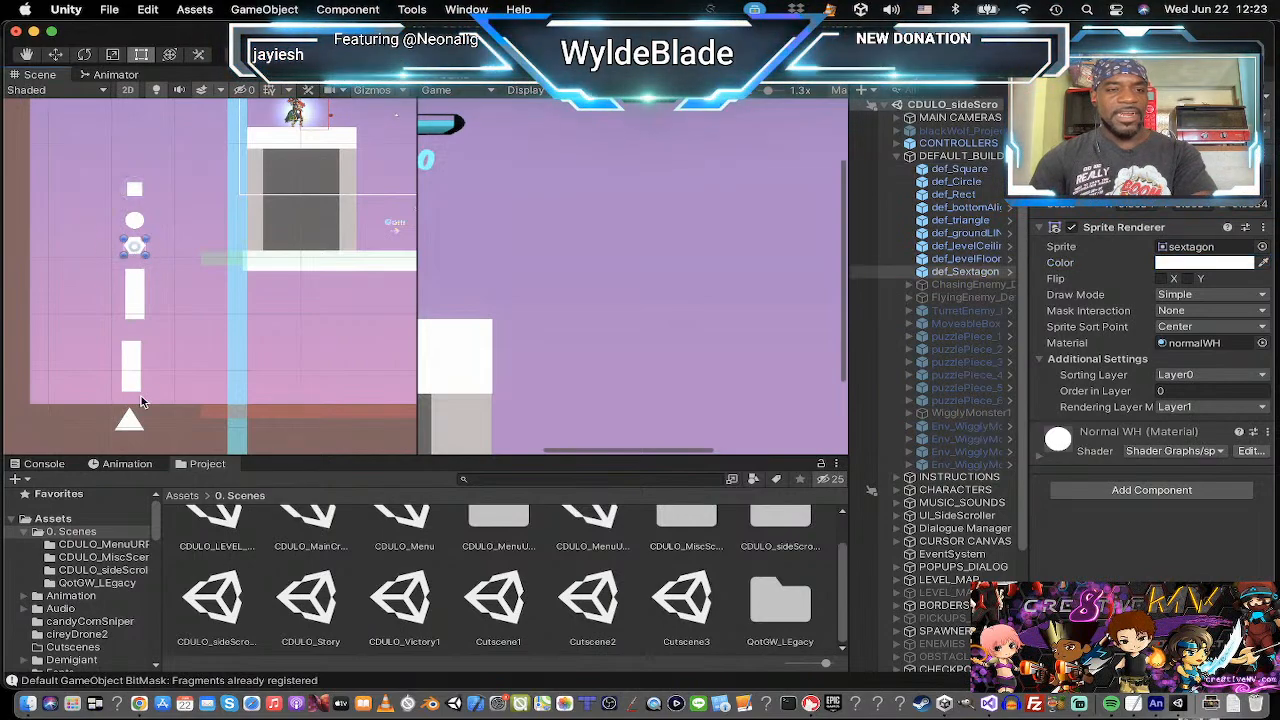
pyautogui.click(129, 424)
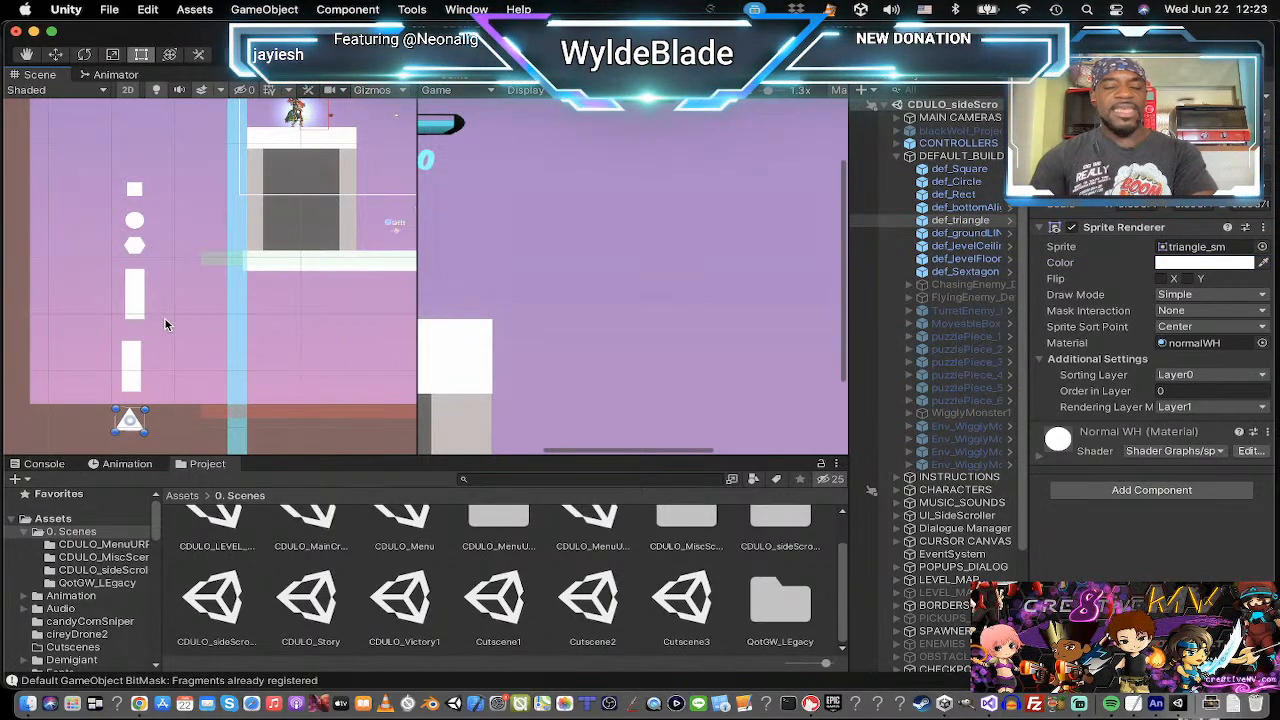
pyautogui.press('super+Tab')
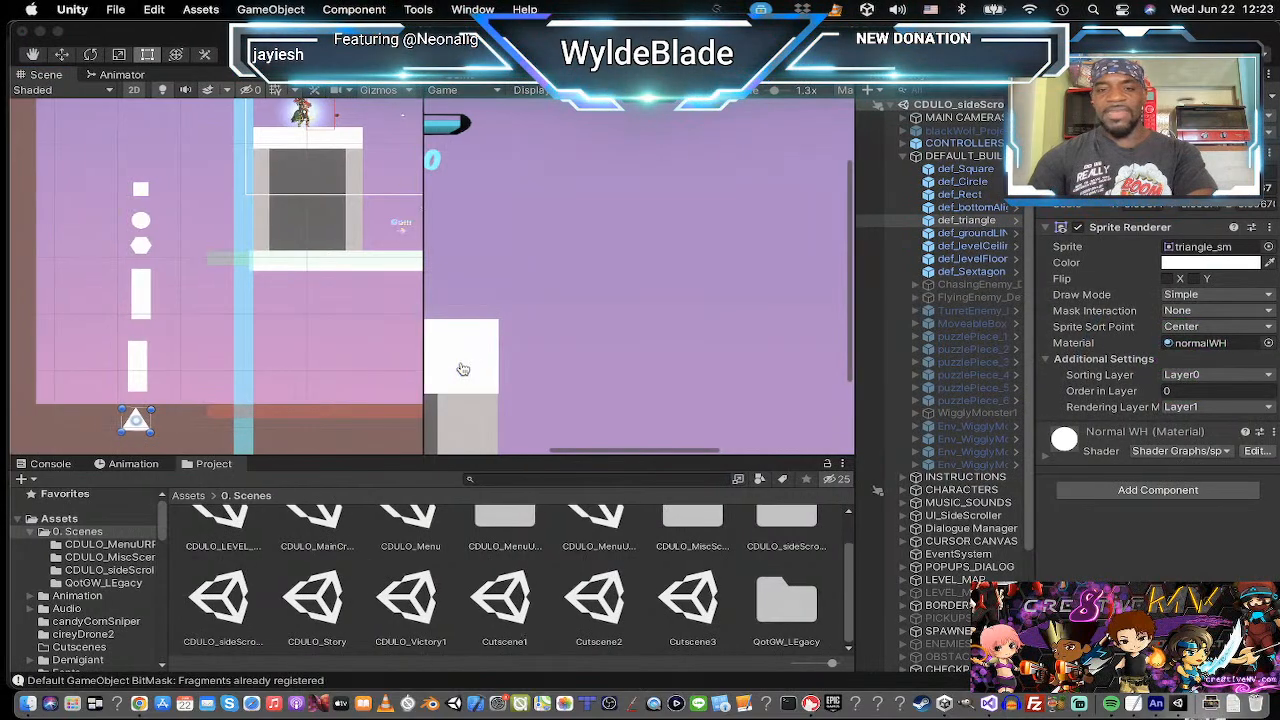
# Switch to Adobe Animate and examine the white hexagon up close in the LevelDesign_TEMPLATE3 artwork.
pyautogui.press('super+Tab')
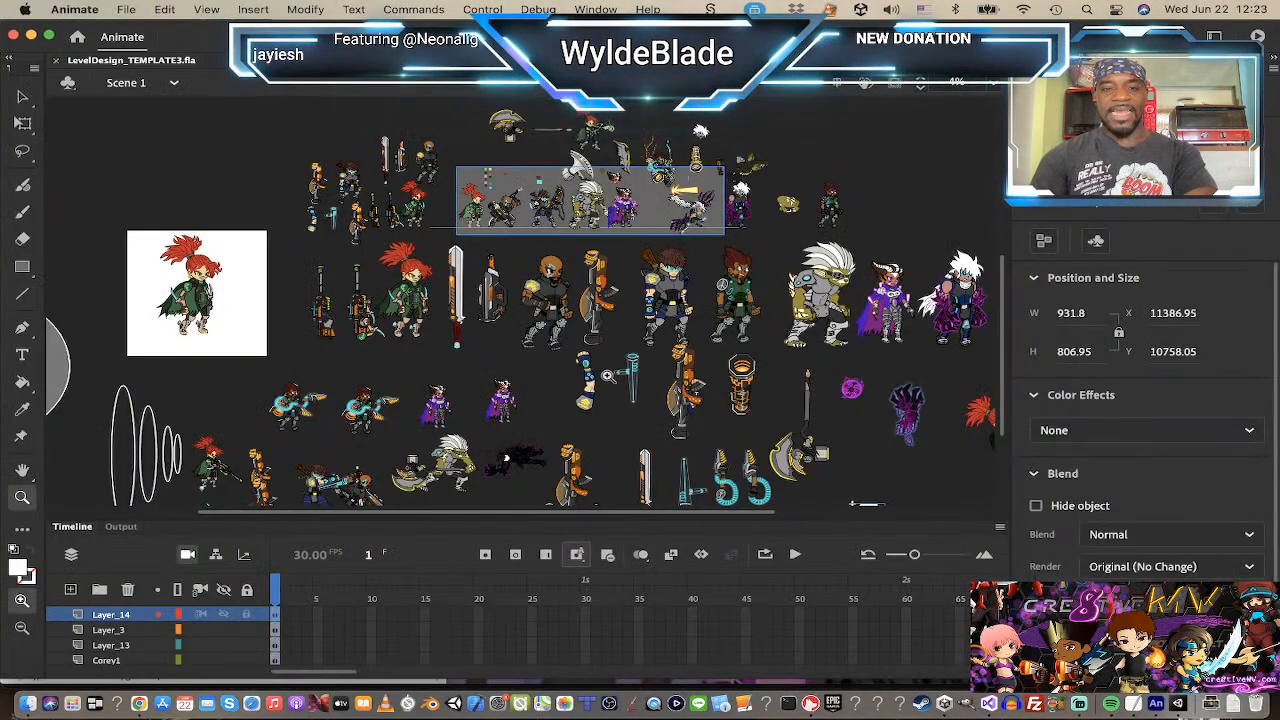
pyautogui.scroll(-3, 615, 380)
pyautogui.scroll(-3, 683, 392)
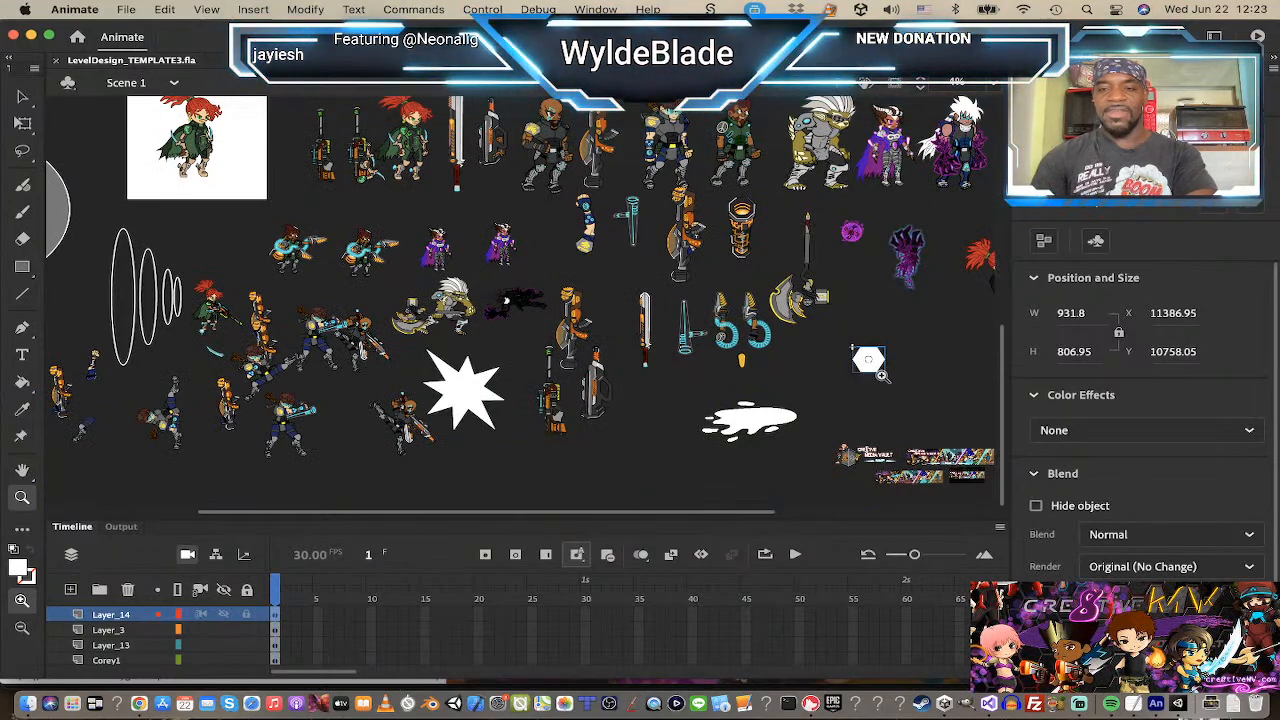
pyautogui.click(880, 373)
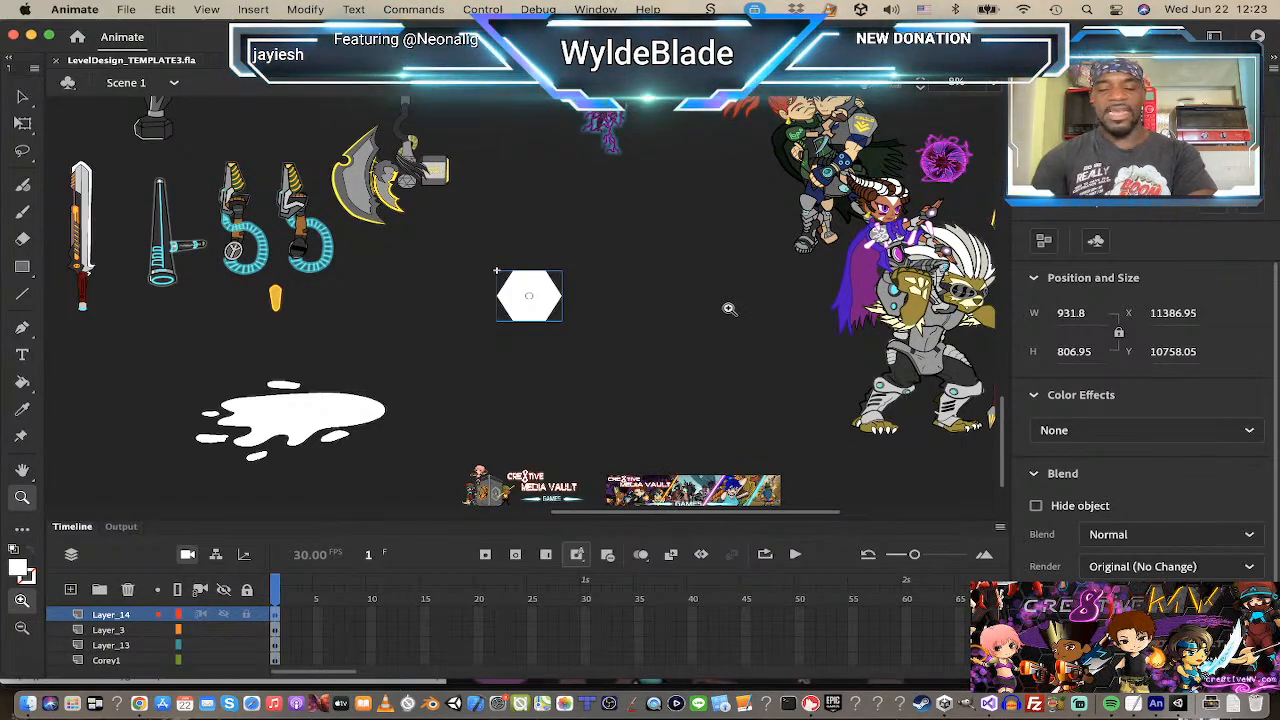
# Return to Unity, look over the side-scroller level layout in the Scene view and select the red level floor line.
pyautogui.press('super+Tab')
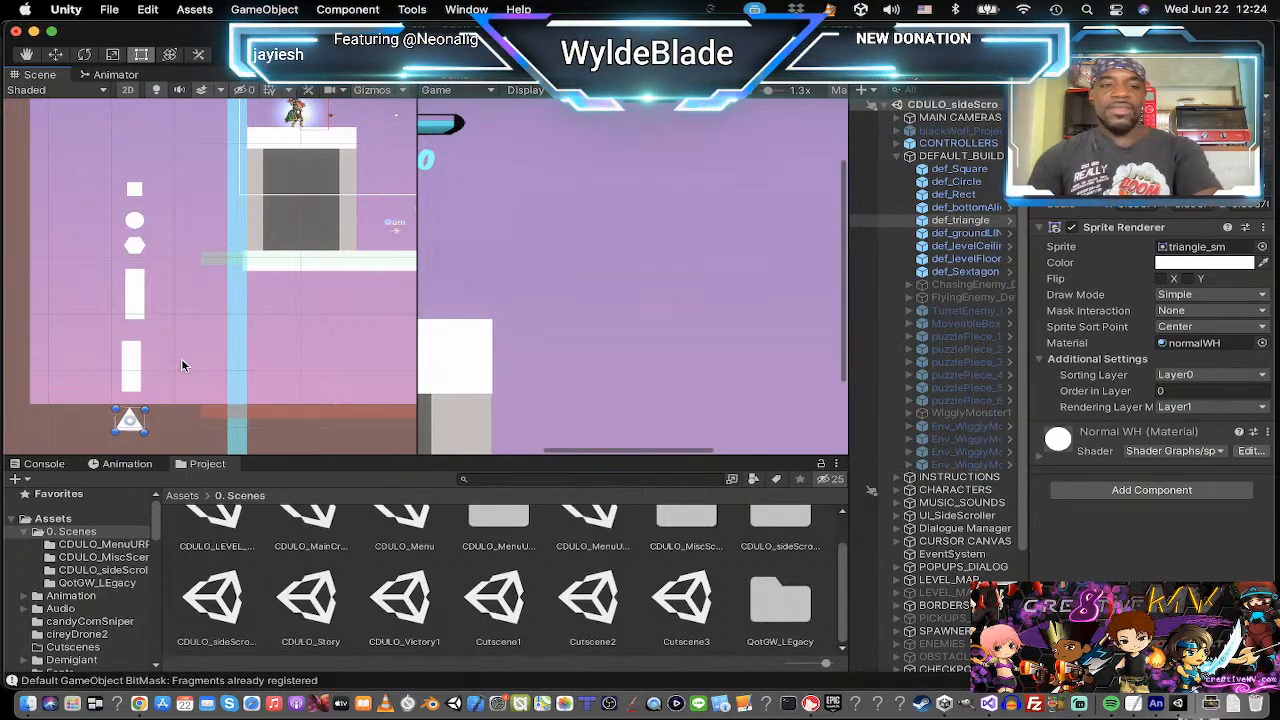
pyautogui.scroll(-3, 182, 357)
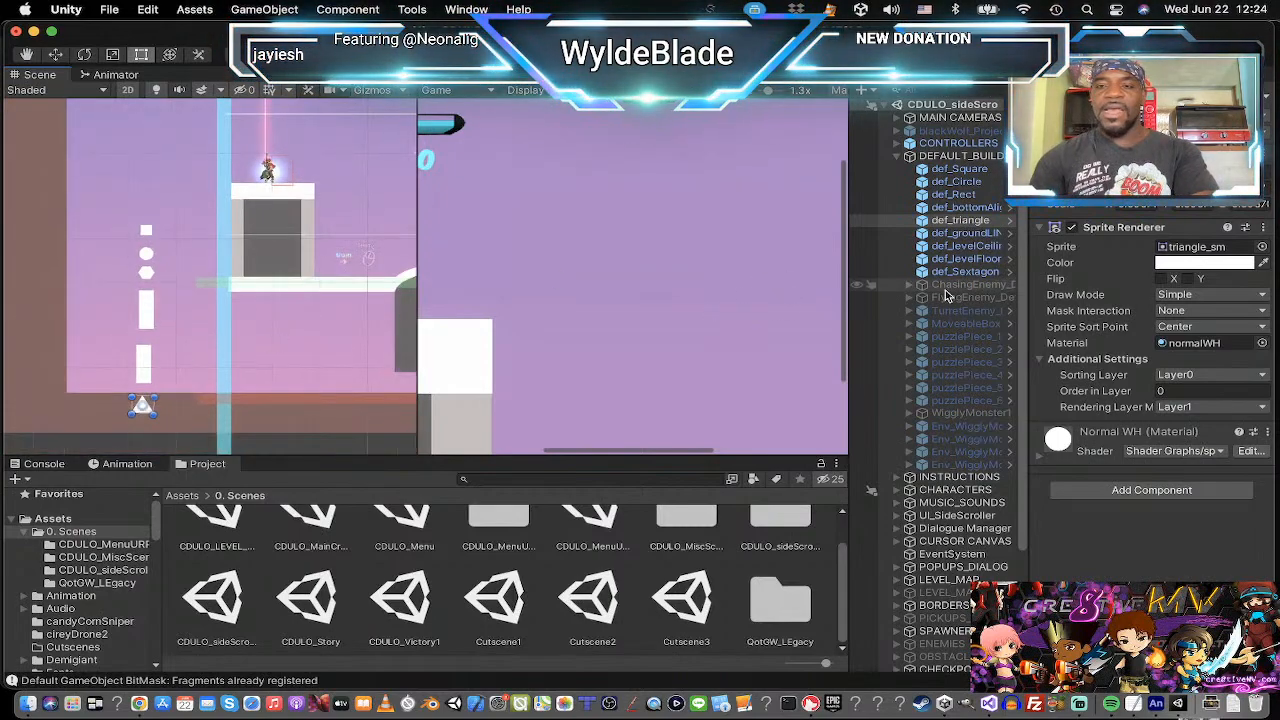
pyautogui.moveTo(256, 255); pyautogui.dragTo(168, 329, button='middle')
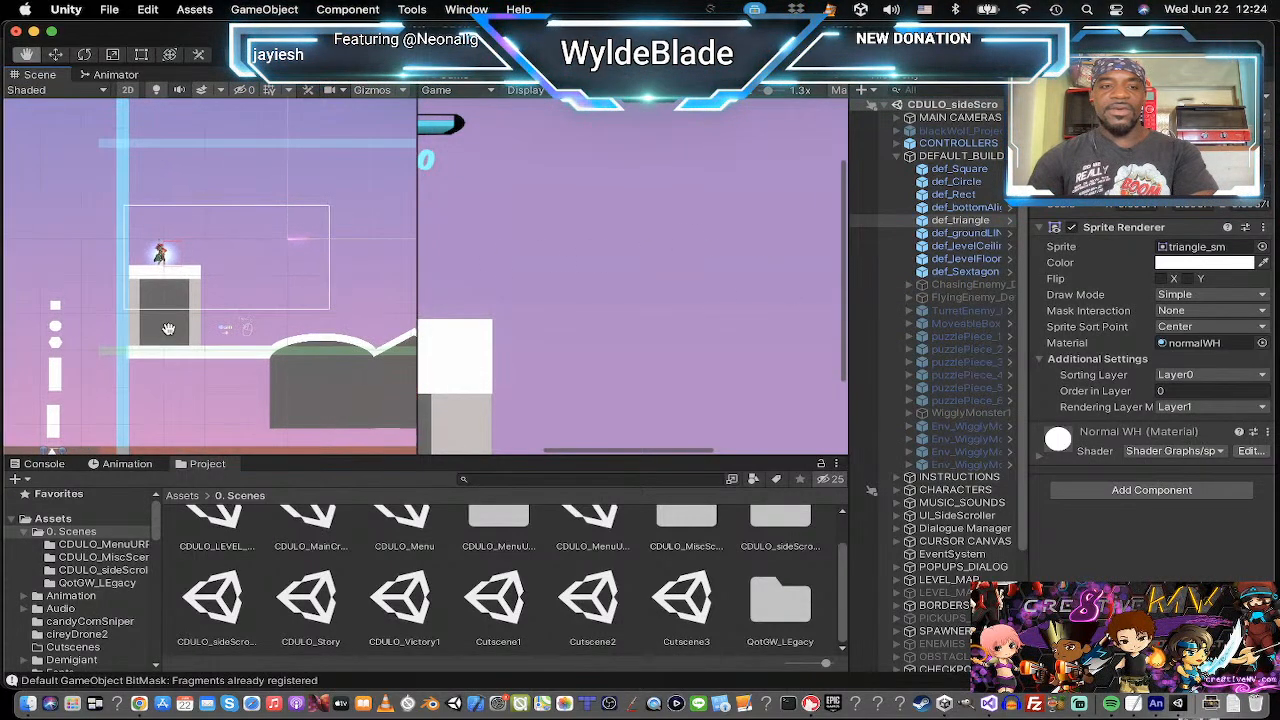
pyautogui.scroll(-5, 191, 310)
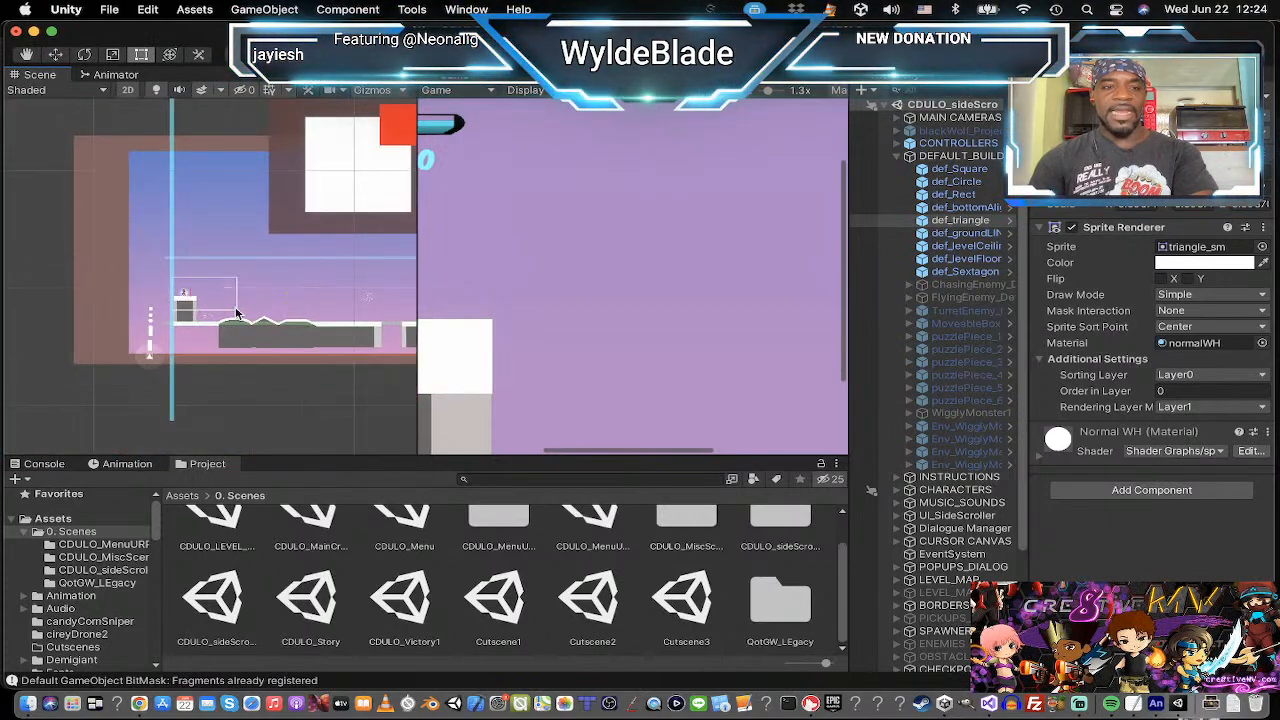
pyautogui.scroll(-4, 237, 313)
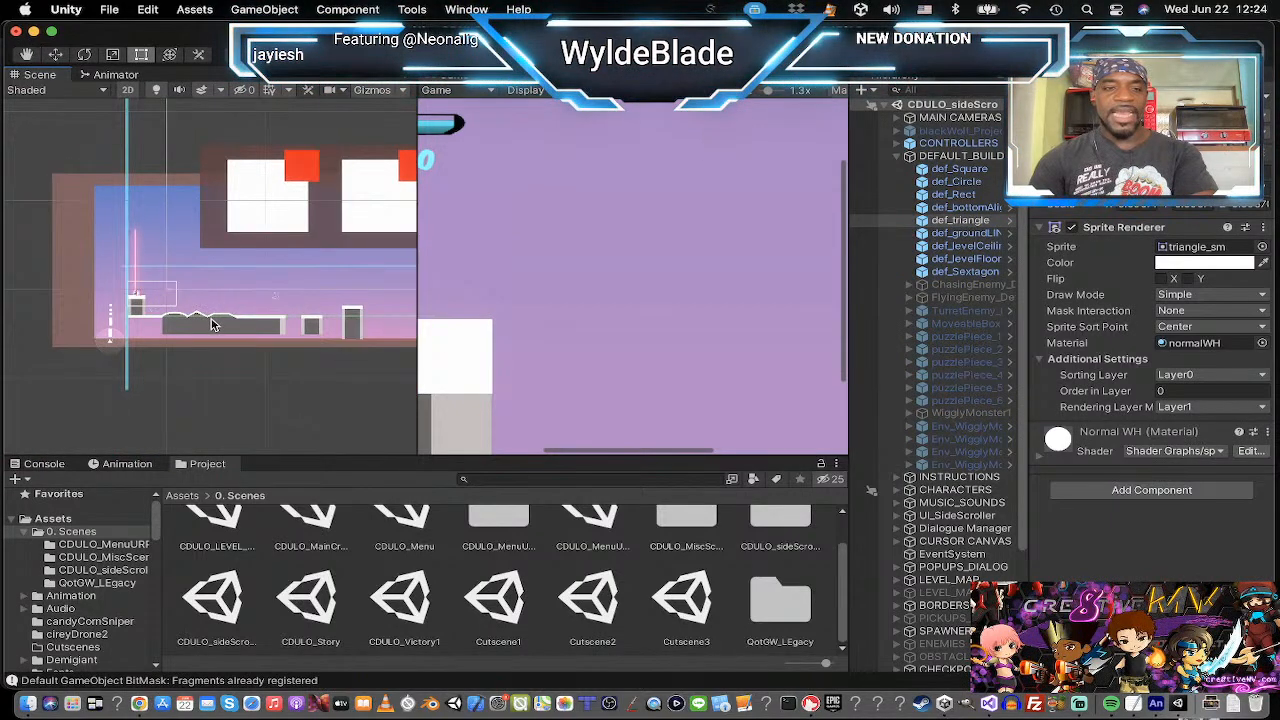
pyautogui.scroll(2, 212, 324)
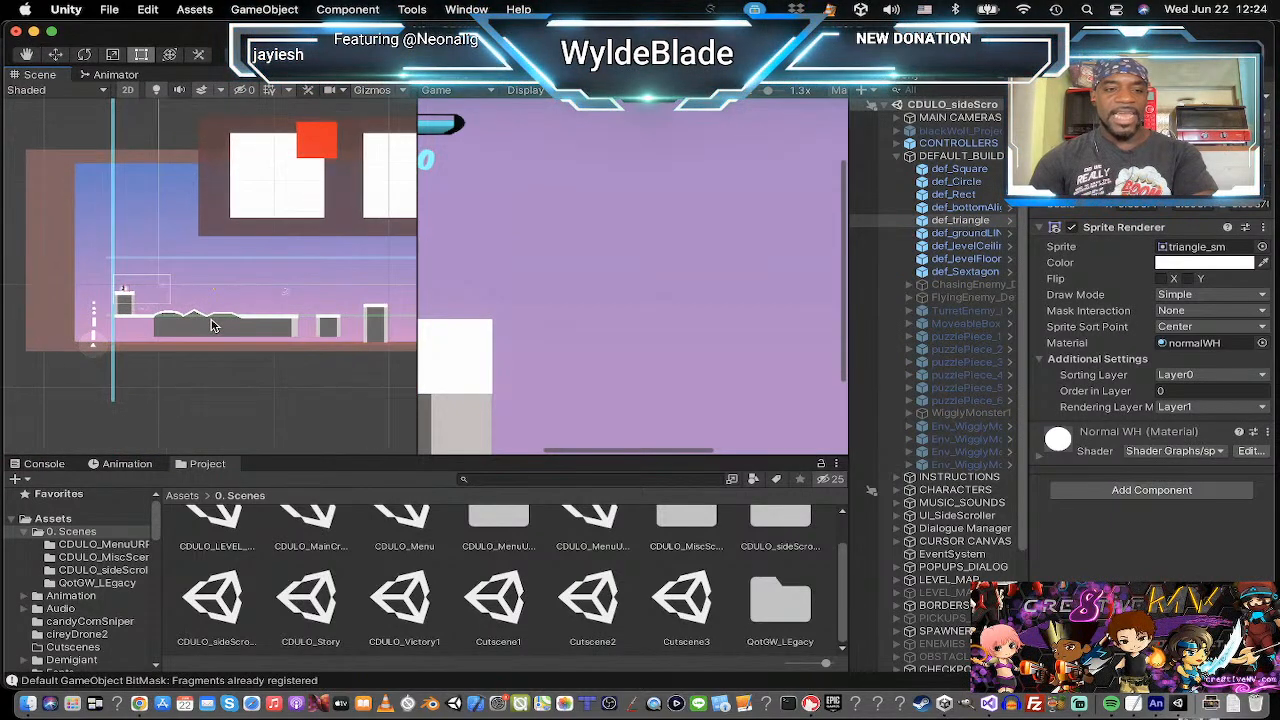
pyautogui.click(137, 345)
pyautogui.scroll(4, 139, 341)
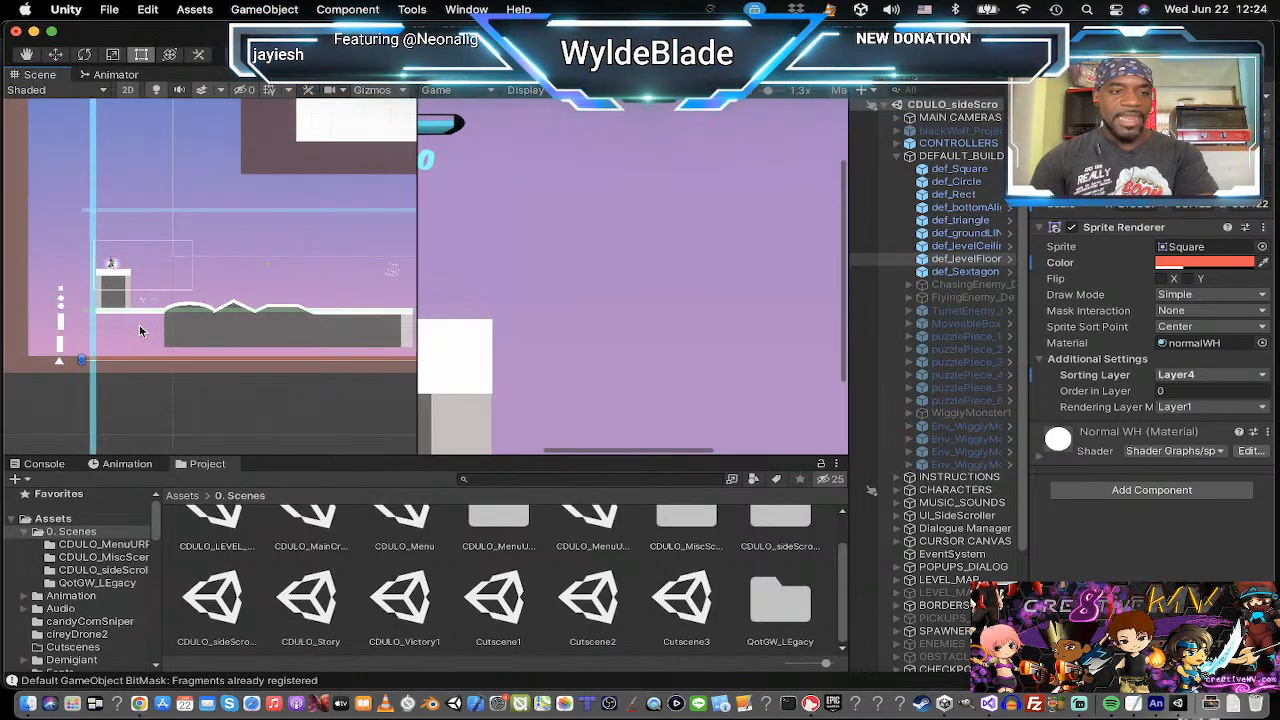
pyautogui.scroll(2, 126, 366)
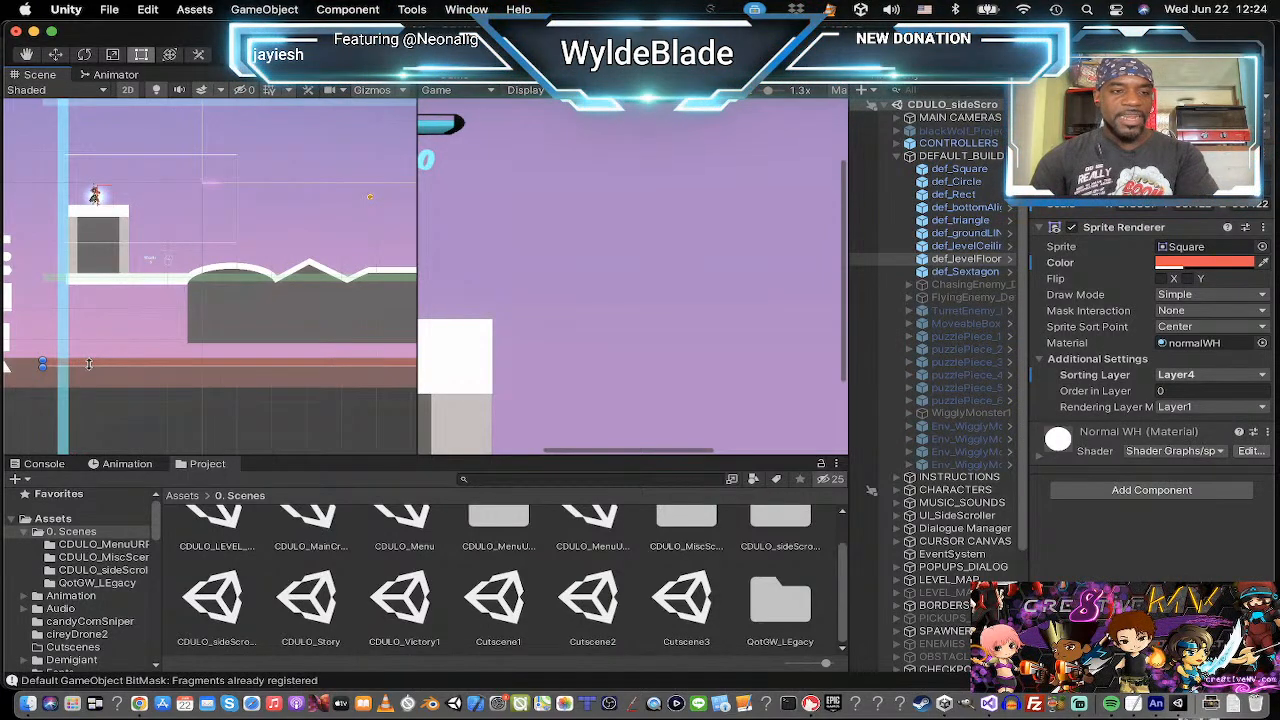
# Select the green ground line, the blue level ceiling line and def_levelFloor in turn to inspect the level boundaries.
pyautogui.click(47, 277)
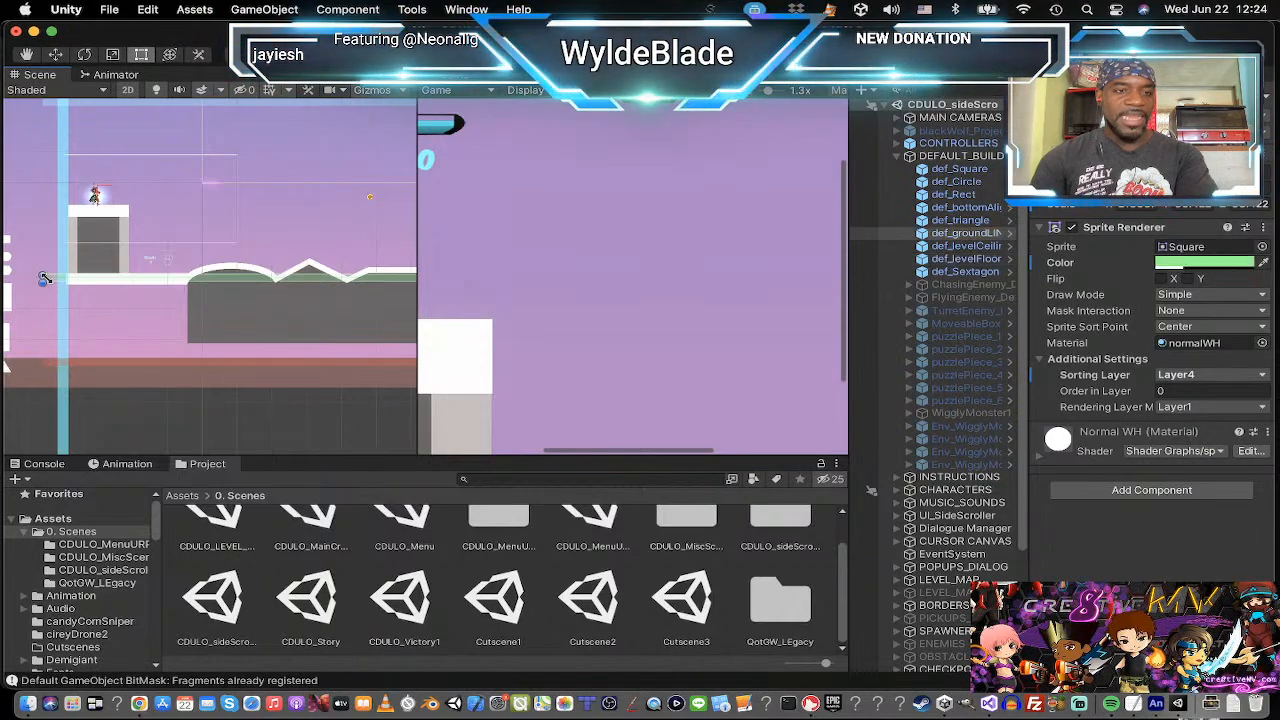
pyautogui.scroll(-2, 53, 265)
pyautogui.moveTo(53, 215); pyautogui.dragTo(49, 233, button='middle')
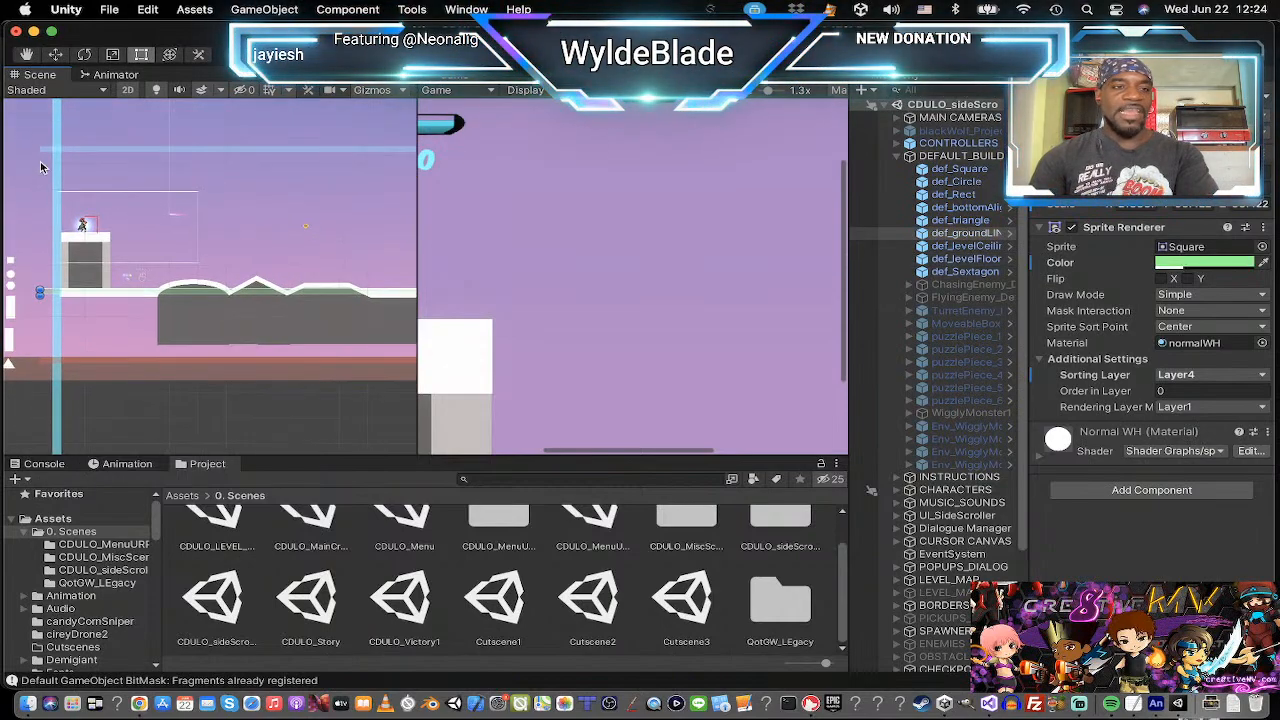
pyautogui.click(42, 149)
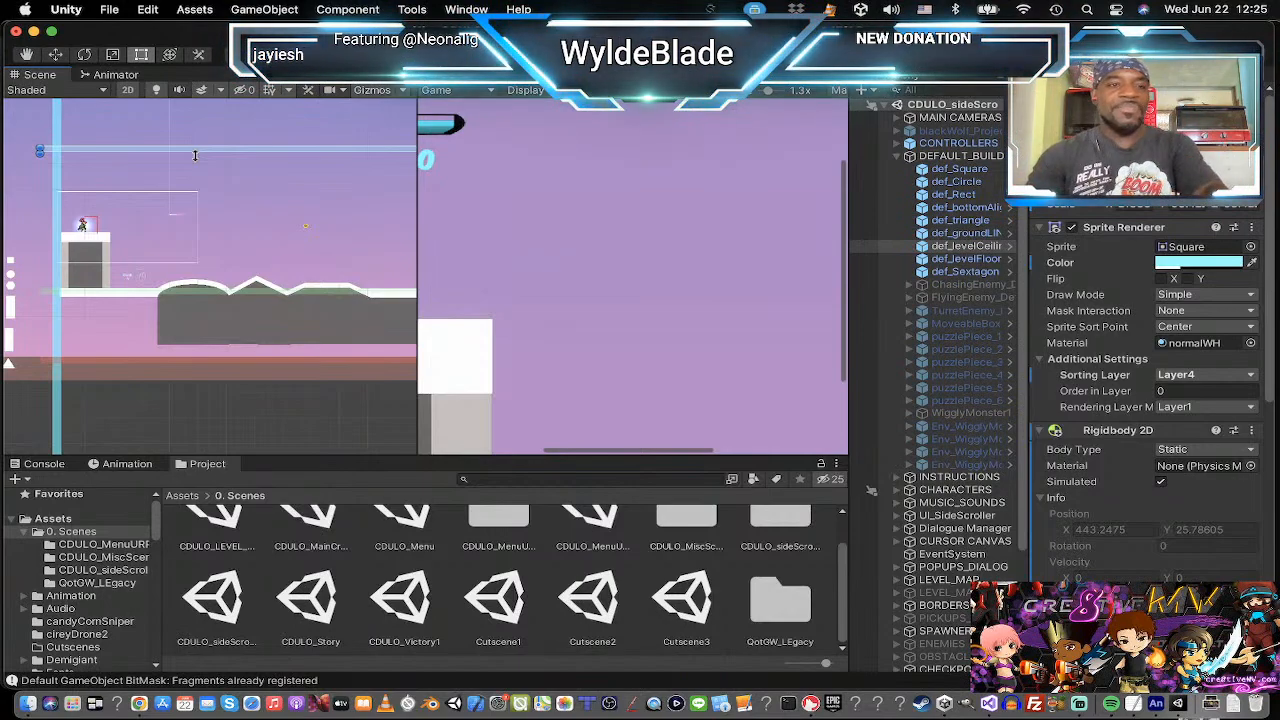
pyautogui.click(968, 260)
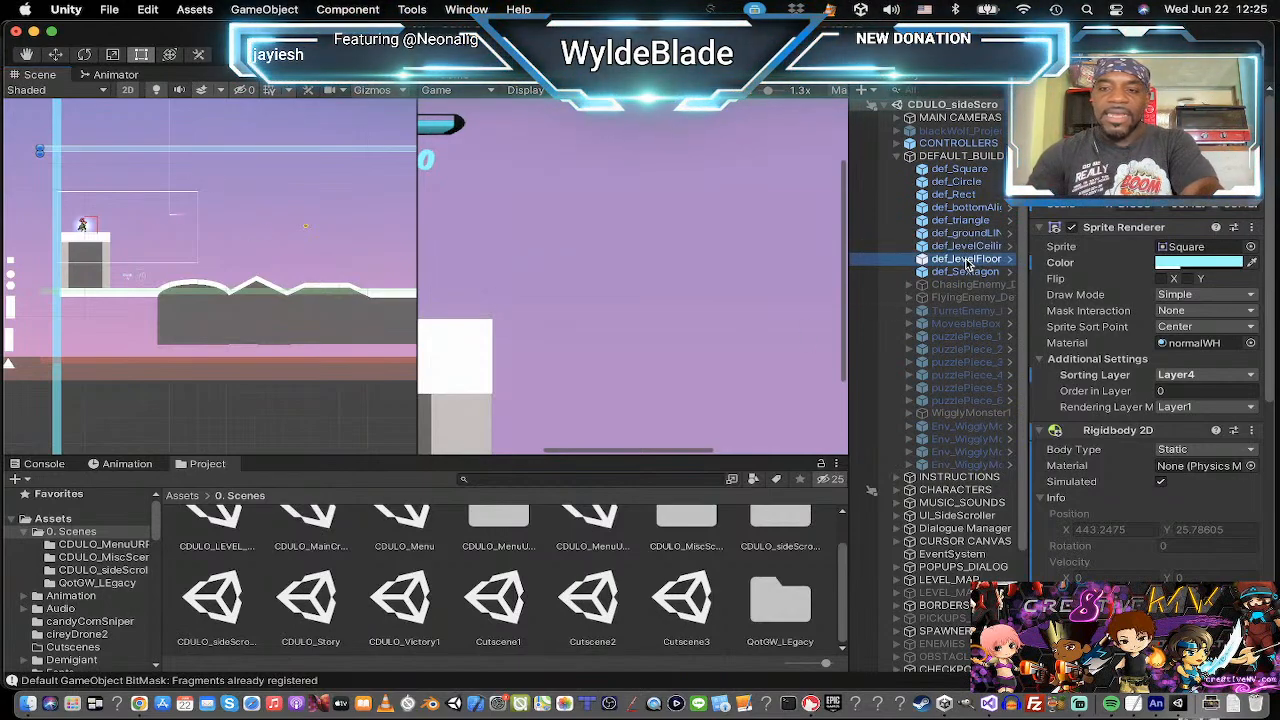
pyautogui.scroll(-1, 119, 343)
pyautogui.scroll(-3, 119, 345)
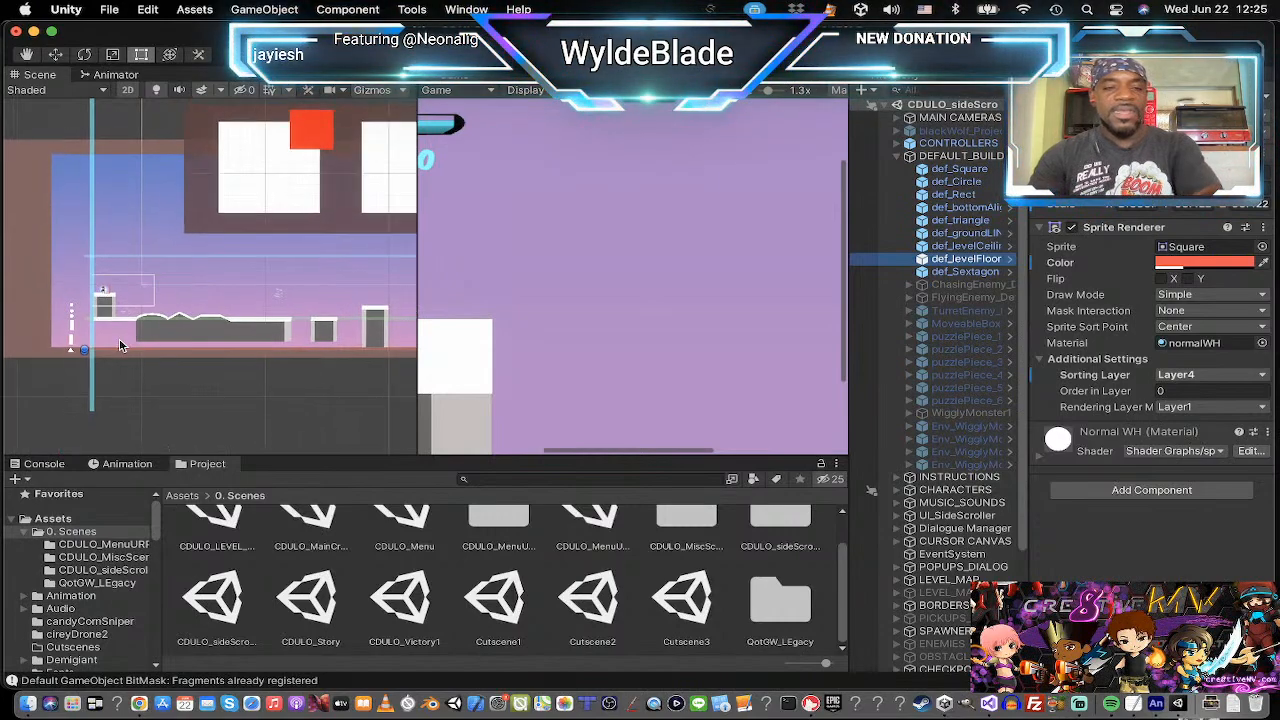
pyautogui.scroll(2, 119, 345)
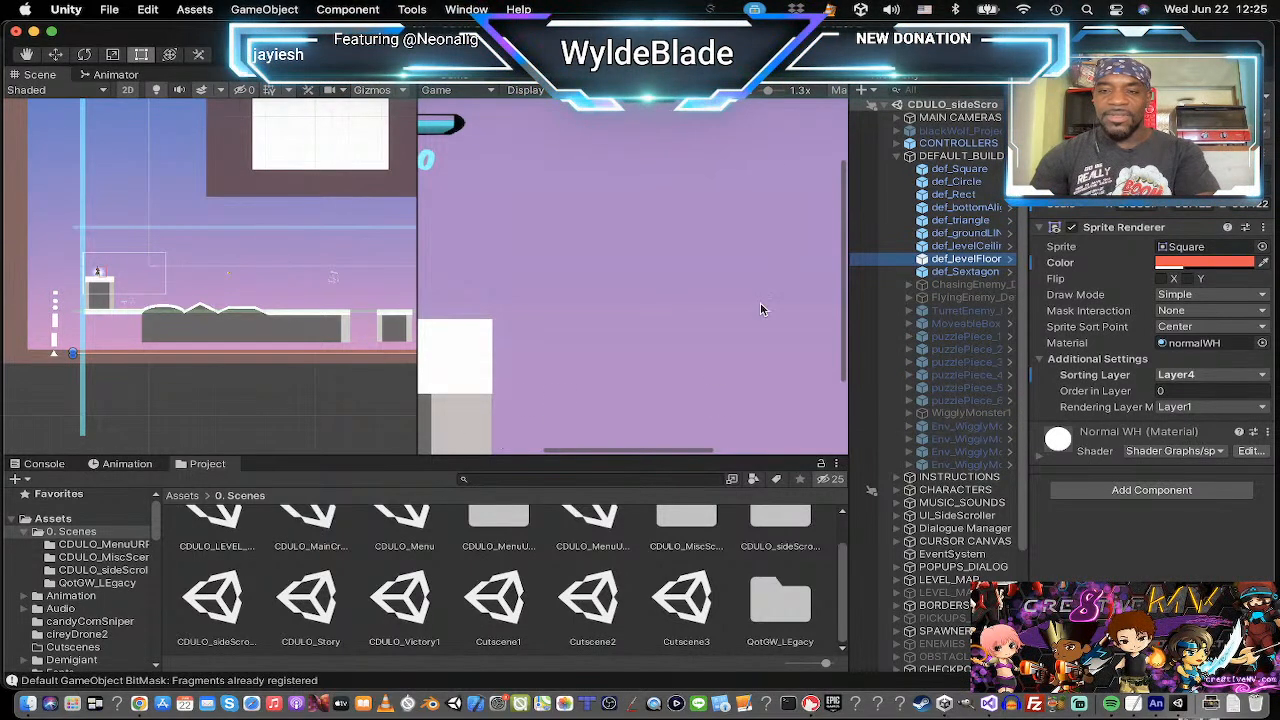
# Add the Kill Zone script component to def_levelFloor.
pyautogui.click(962, 246)
pyautogui.click(965, 259)
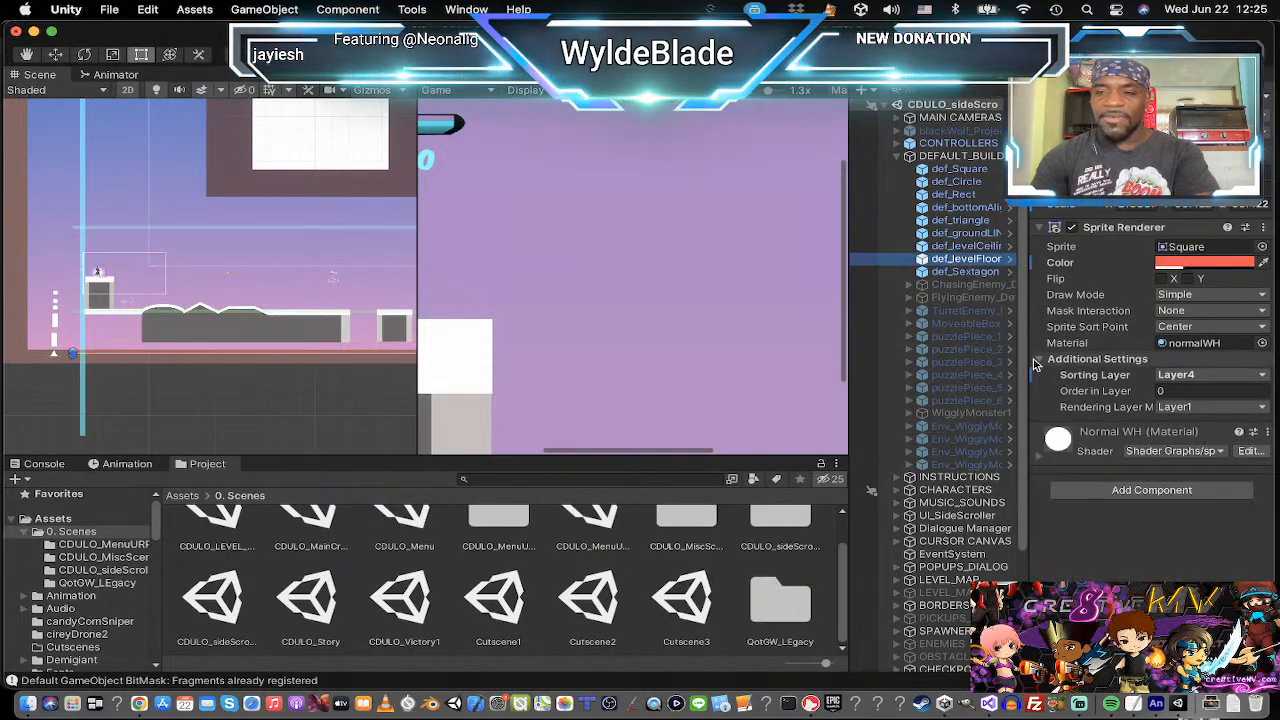
pyautogui.click(1152, 490)
pyautogui.write('r')
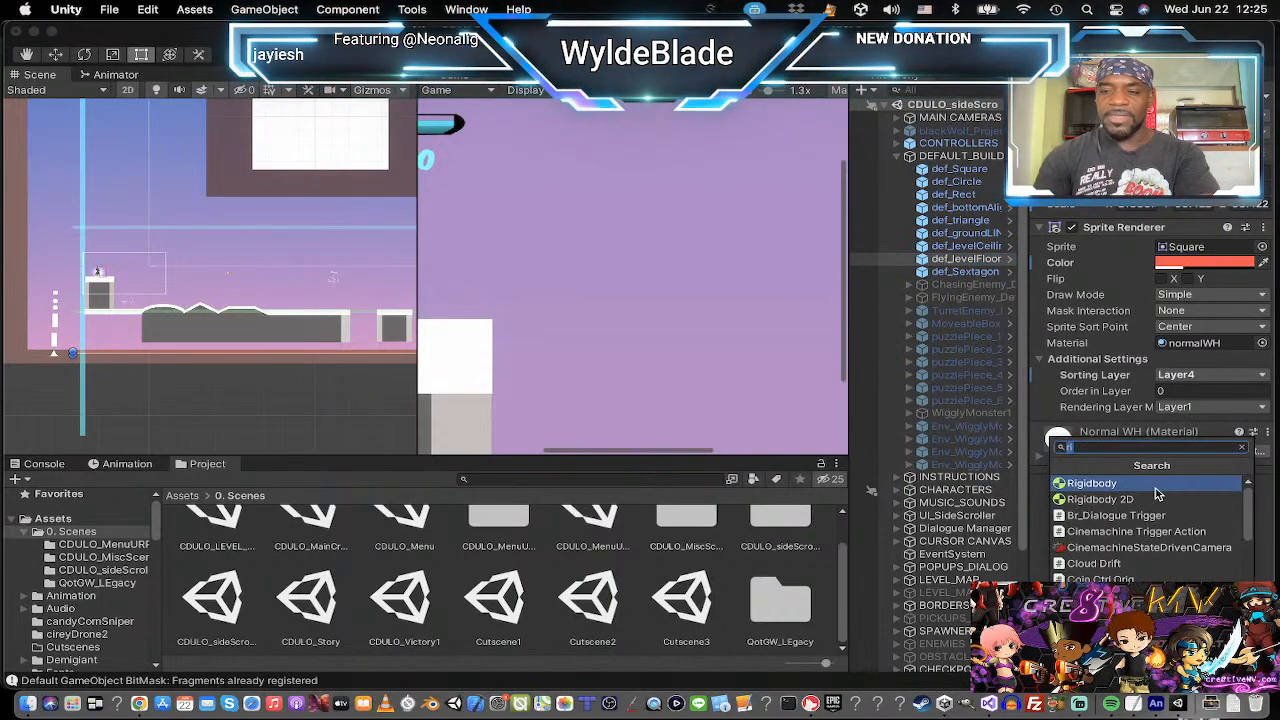
pyautogui.press('BackSpace')
pyautogui.write('kill')
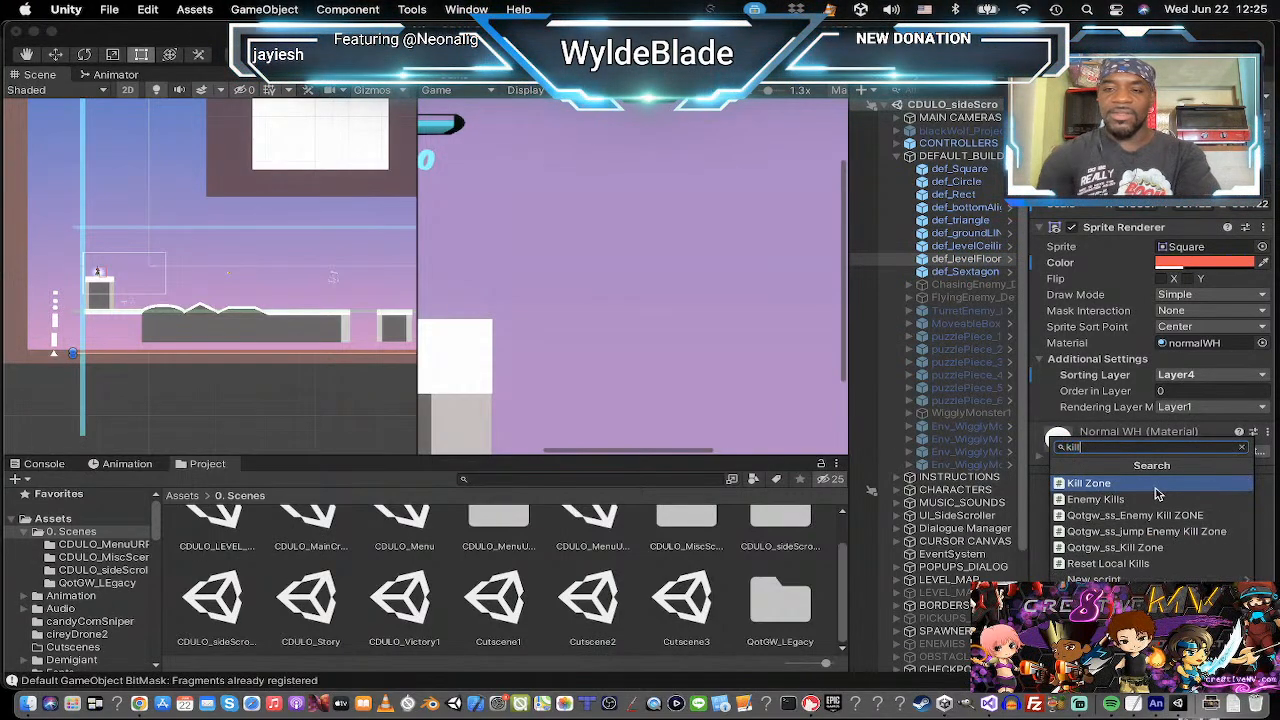
pyautogui.click(1072, 485)
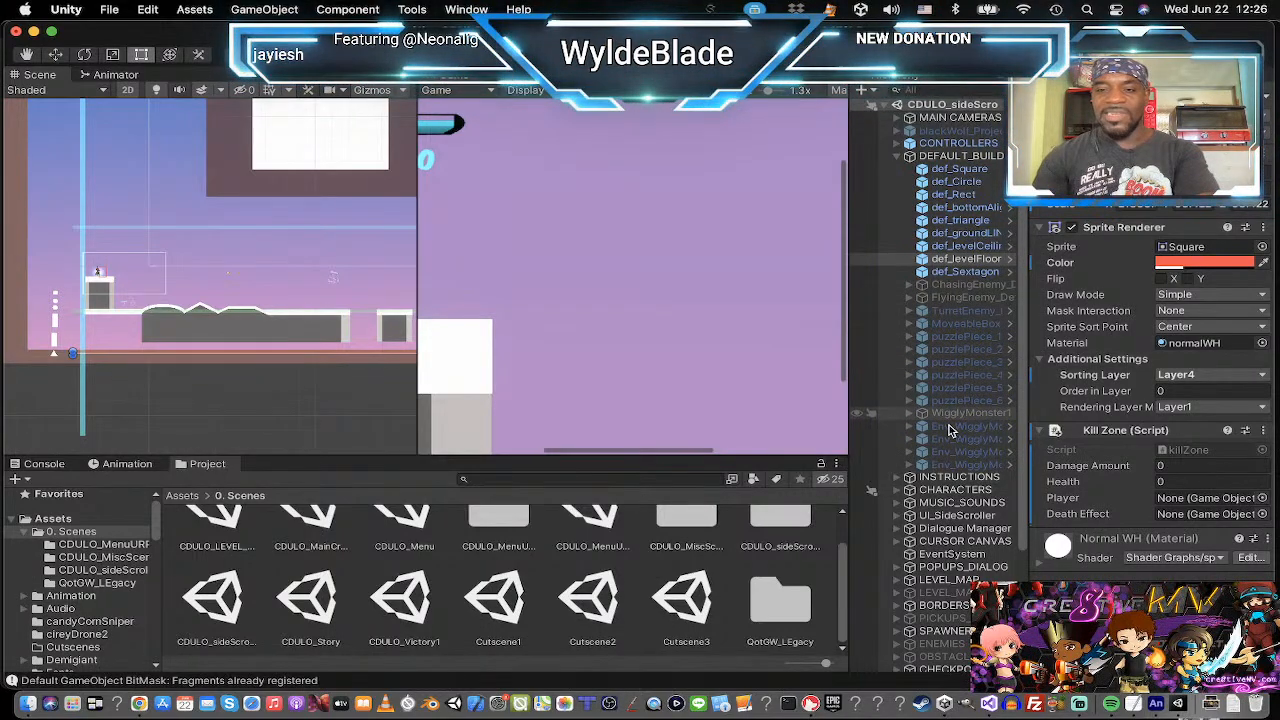
# Assign the Player object from the CHARACTERS group as the Player of def_levelFloor's Kill Zone script.
pyautogui.click(898, 490)
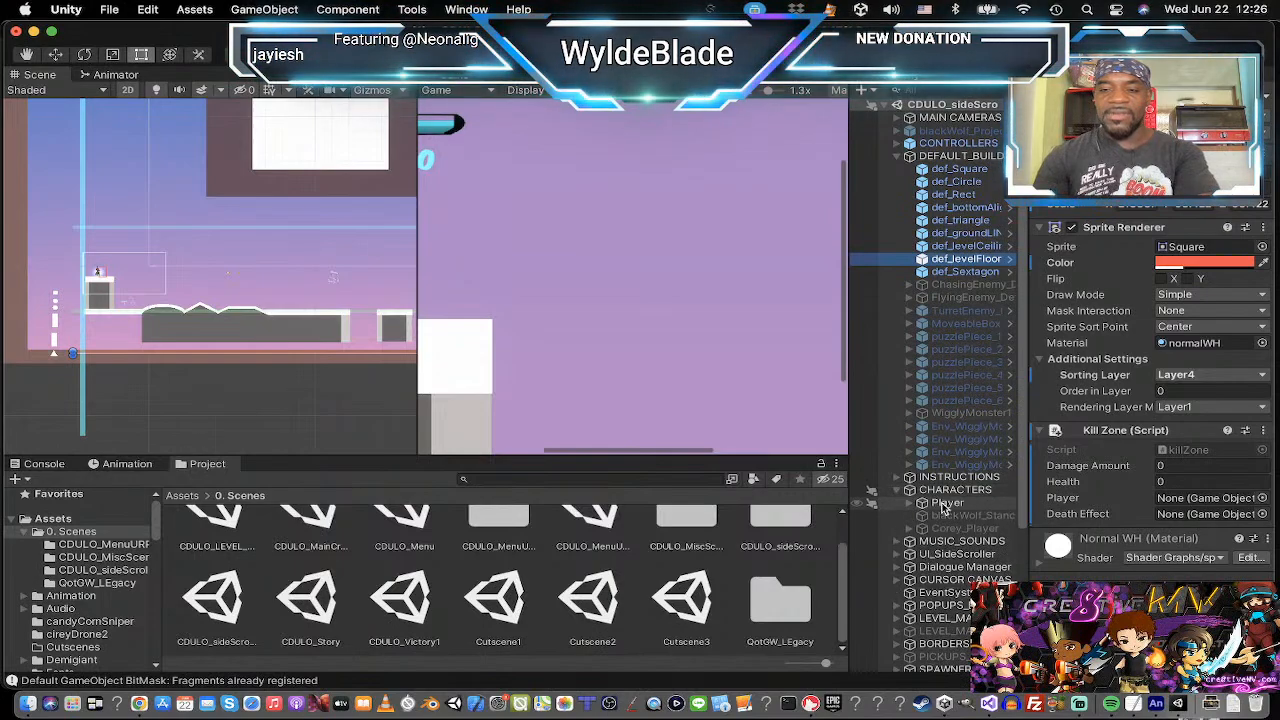
pyautogui.click(942, 503)
pyautogui.moveTo(942, 505); pyautogui.dragTo(1210, 497)
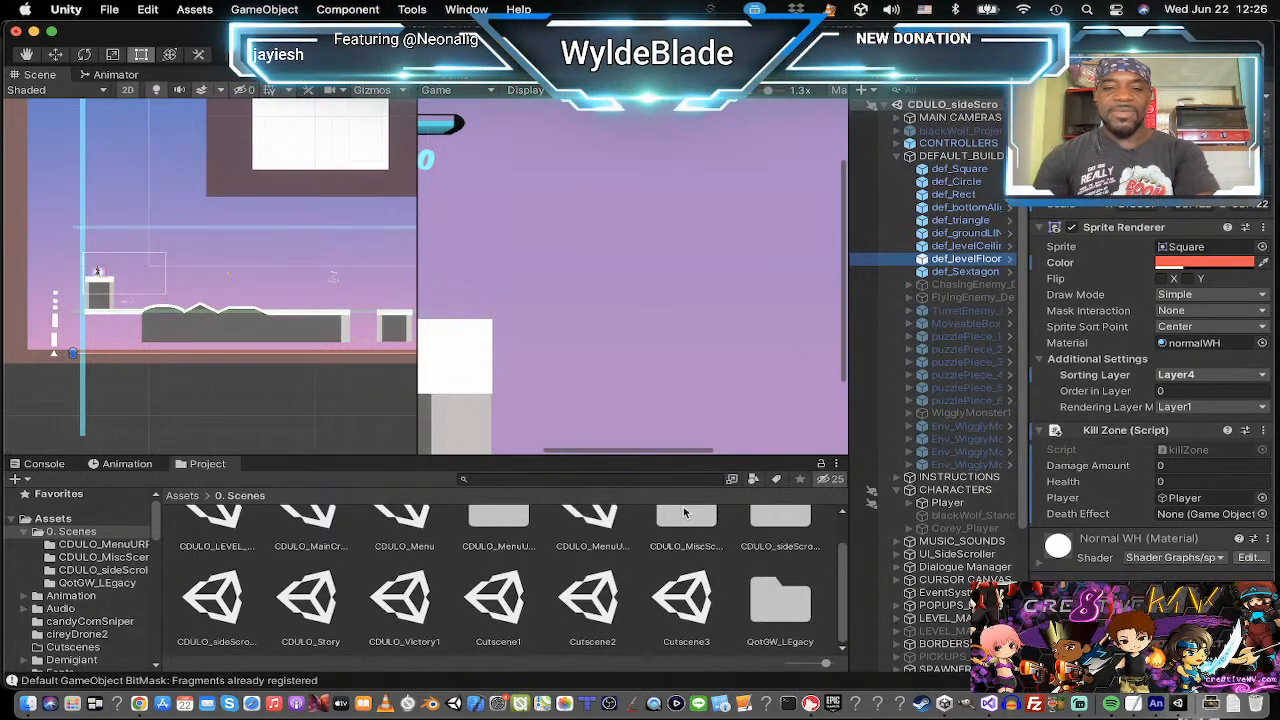
# Search the project assets for "deatheff" and assign the first EnemyDeathEffect prefab as the Kill Zone's Death Effect.
pyautogui.click(605, 477)
pyautogui.write('death')
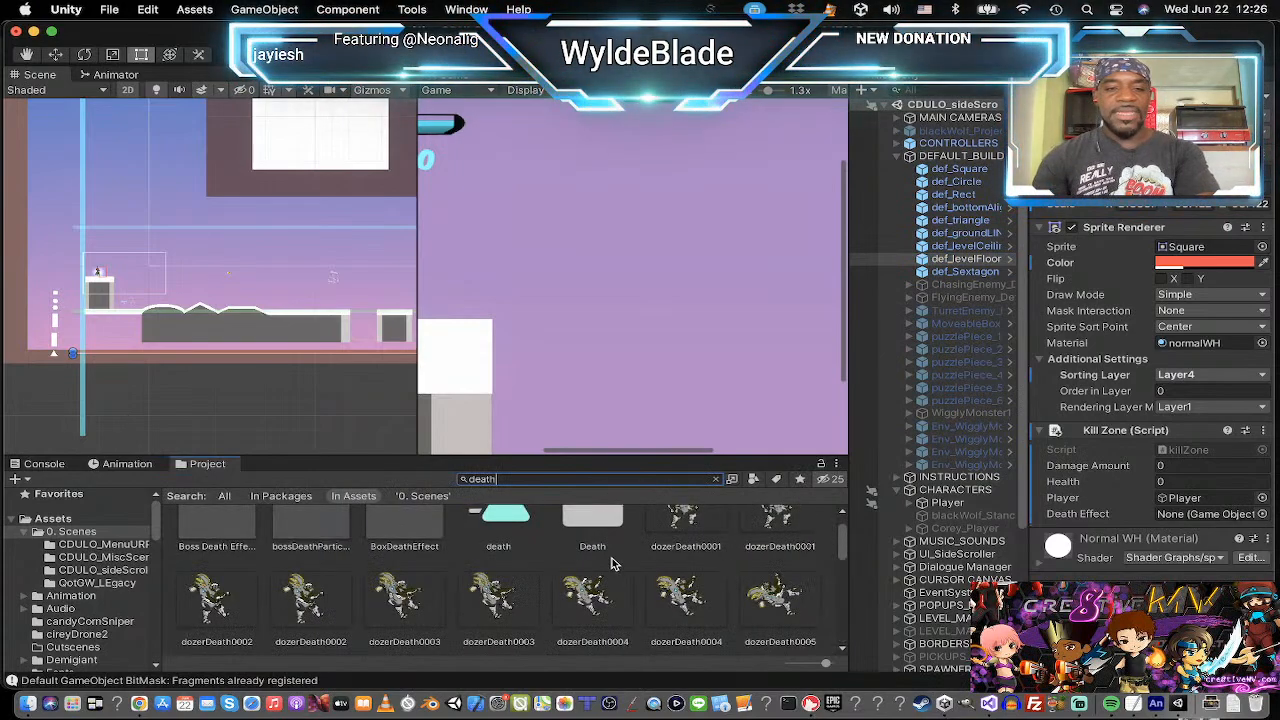
pyautogui.write('eff')
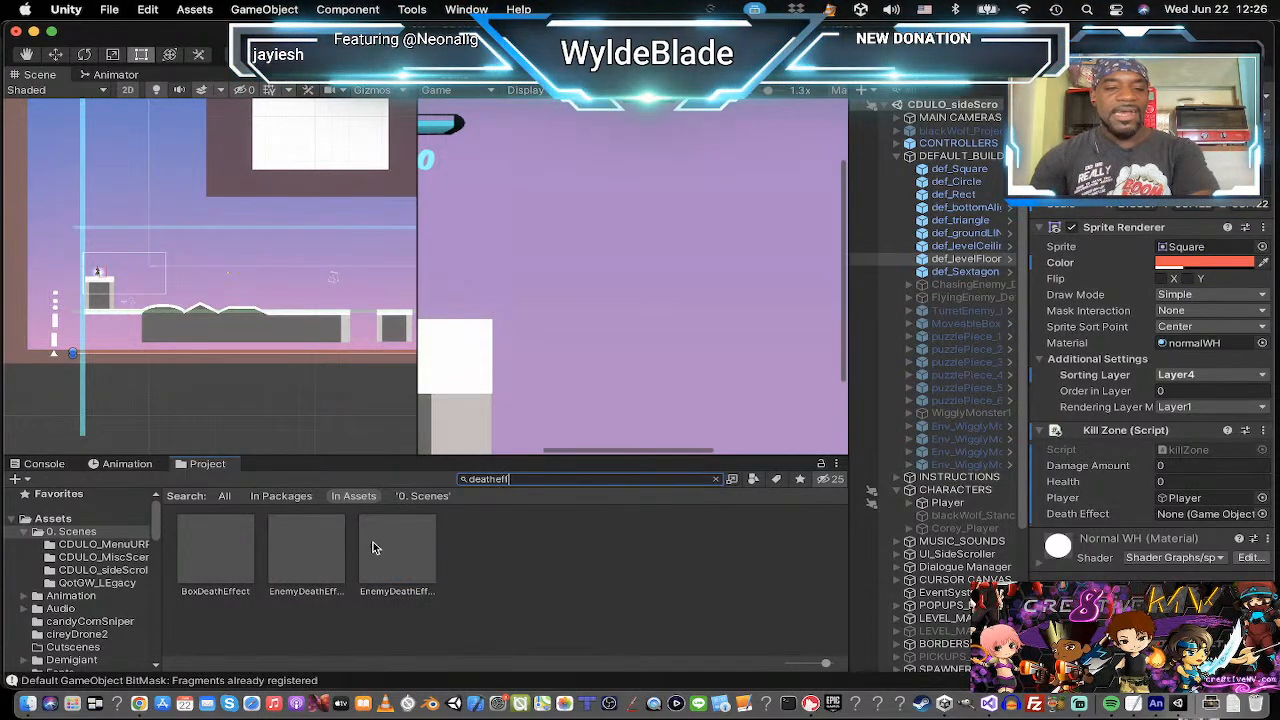
pyautogui.moveTo(320, 555); pyautogui.dragTo(1201, 516)
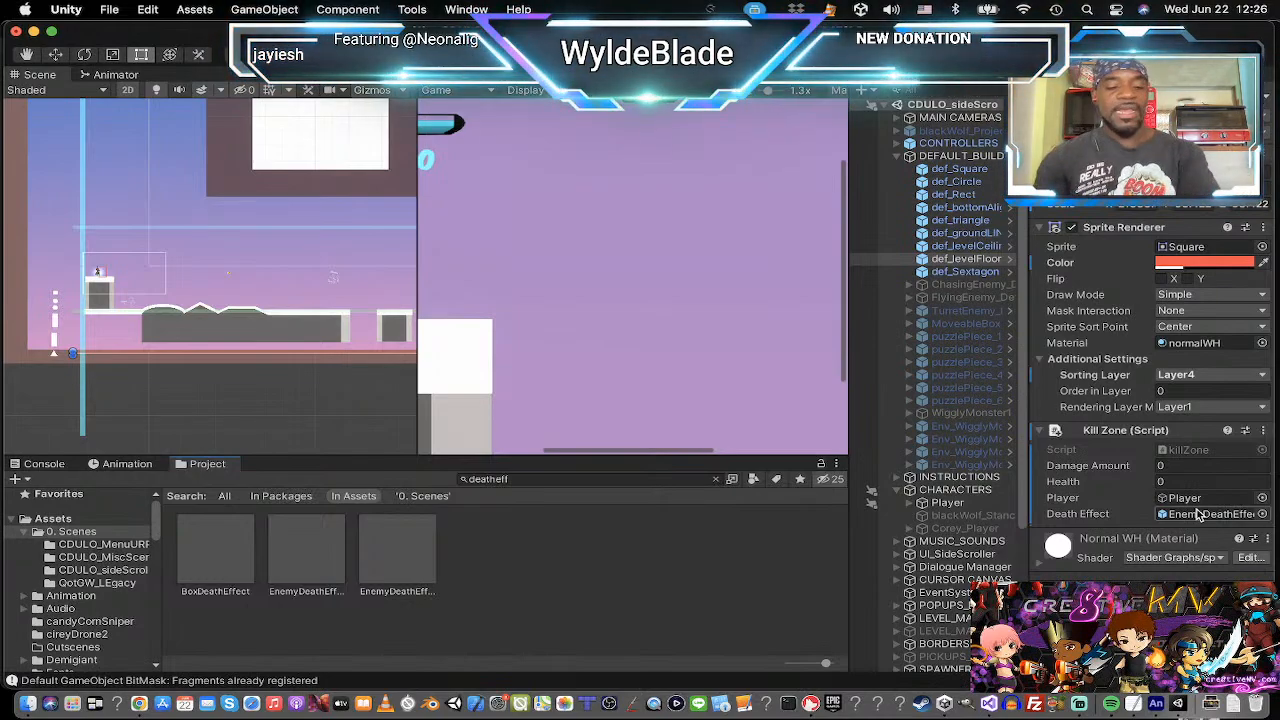
# Switch to Google Chrome and open the Spirits Of The Lost Winds page from the site's Featured Games.
pyautogui.press('super+Tab')
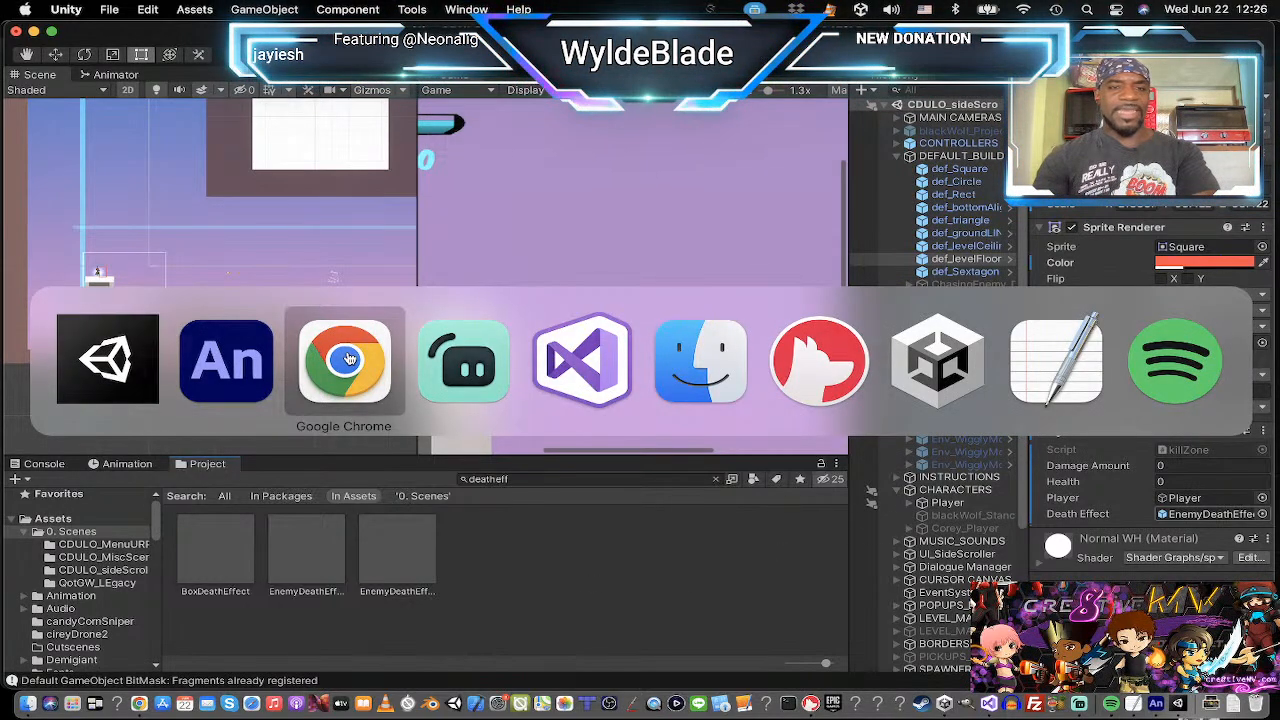
pyautogui.click(349, 359)
pyautogui.scroll(5, 700, 296)
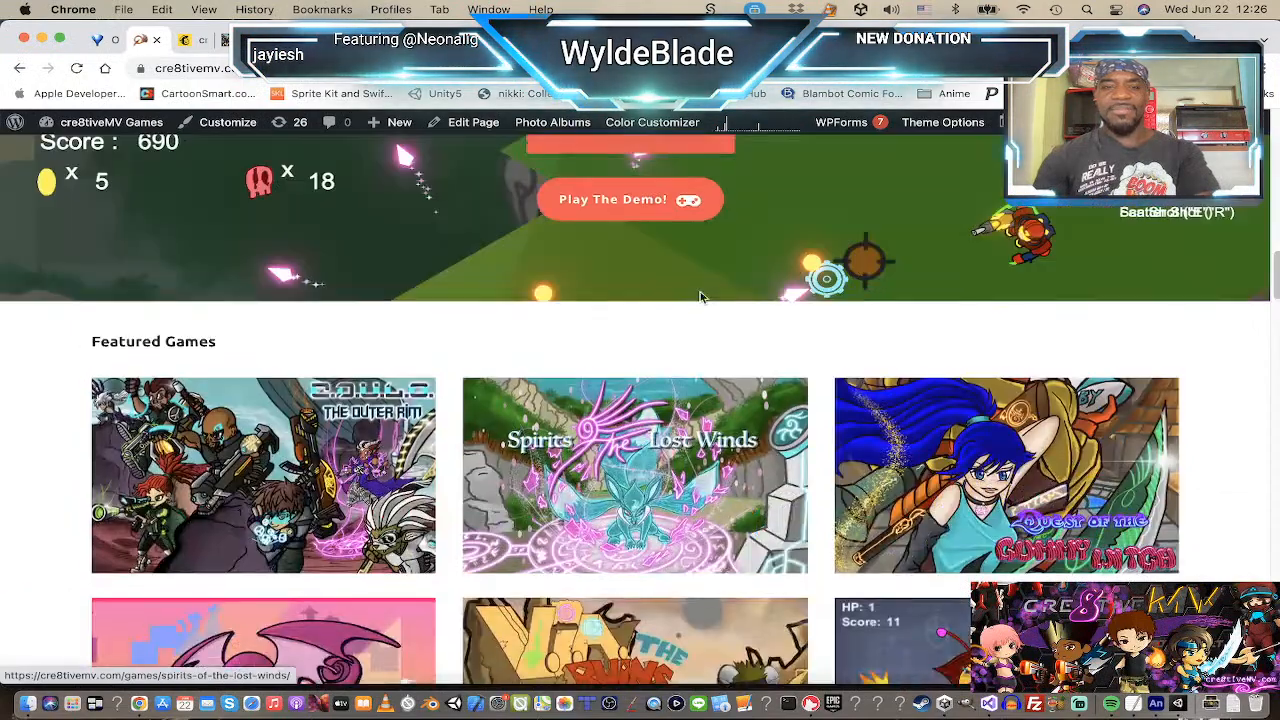
pyautogui.scroll(3, 637, 310)
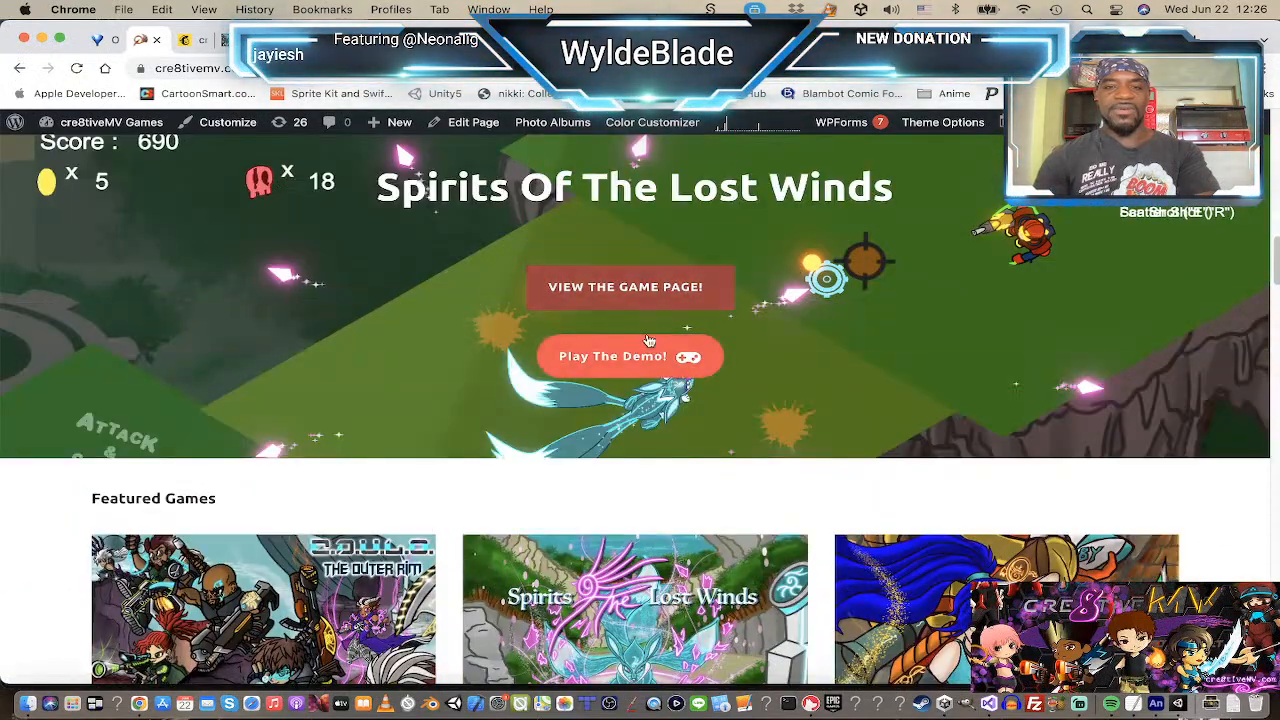
pyautogui.scroll(-6, 647, 330)
pyautogui.scroll(1, 645, 322)
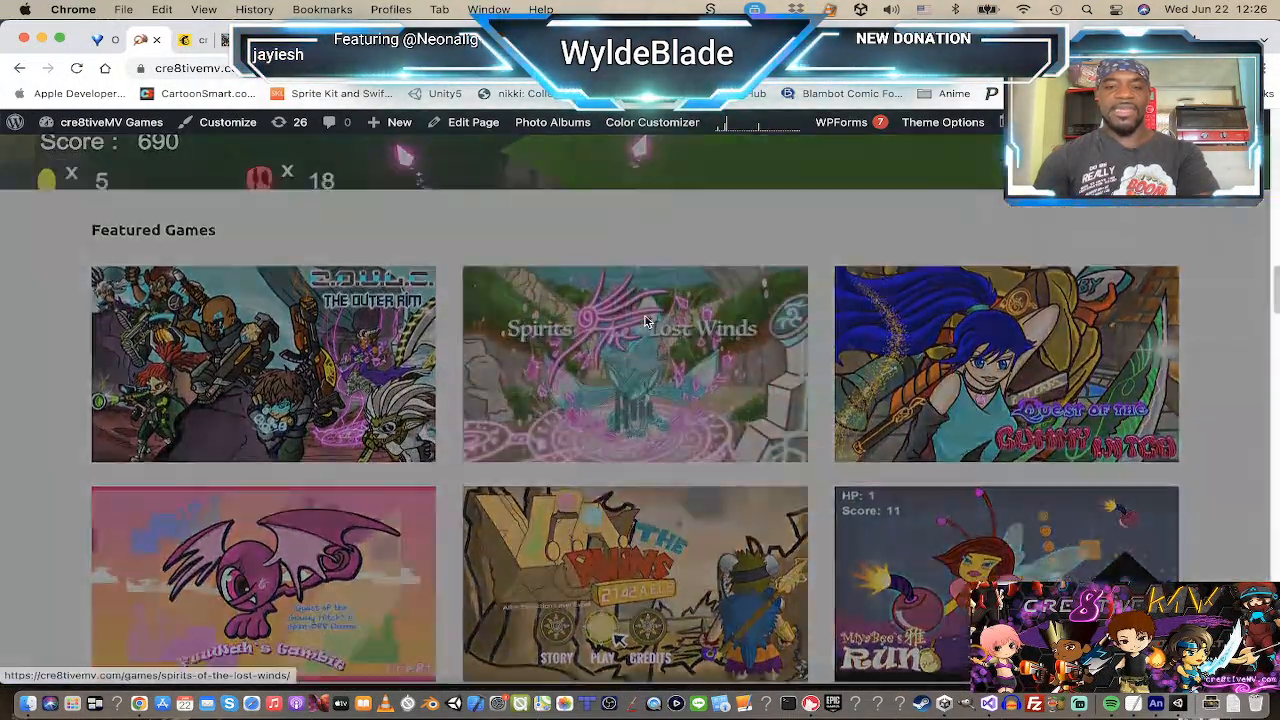
pyautogui.click(645, 322)
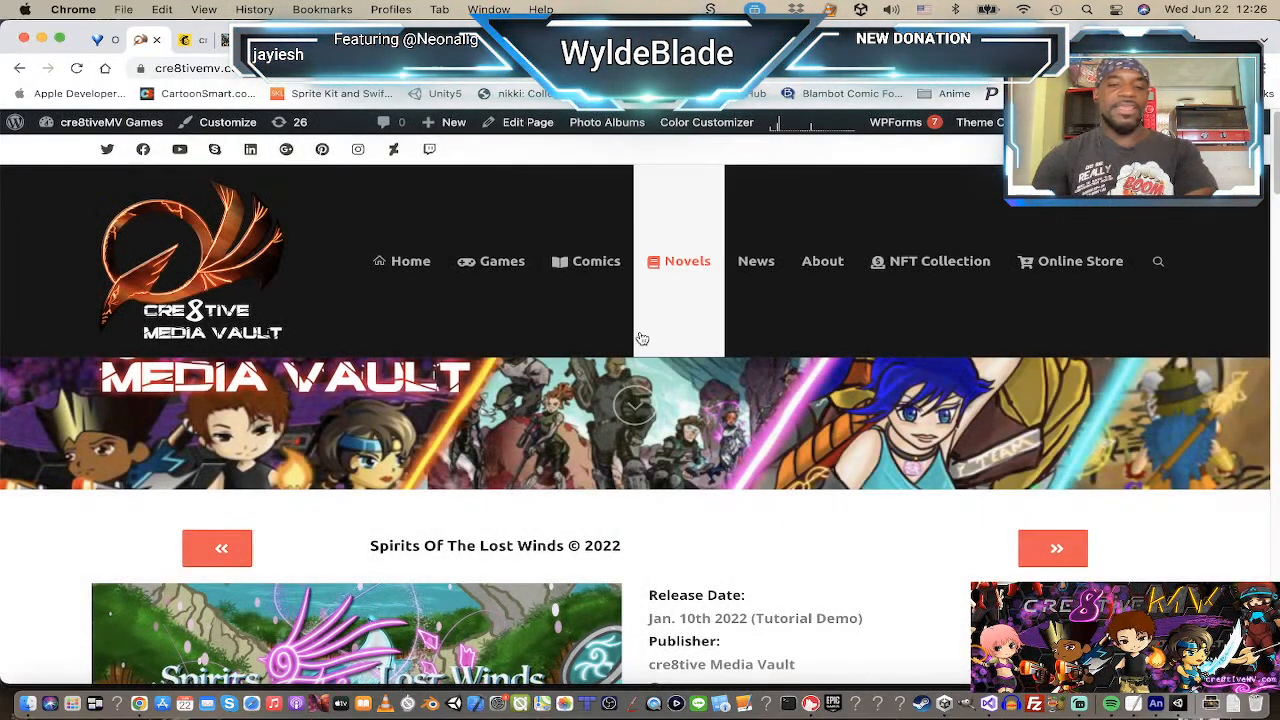
# Review the Spirits Of The Lost Winds page's release details, trailer, platform links, story and Unity template download section.
pyautogui.scroll(-3, 636, 352)
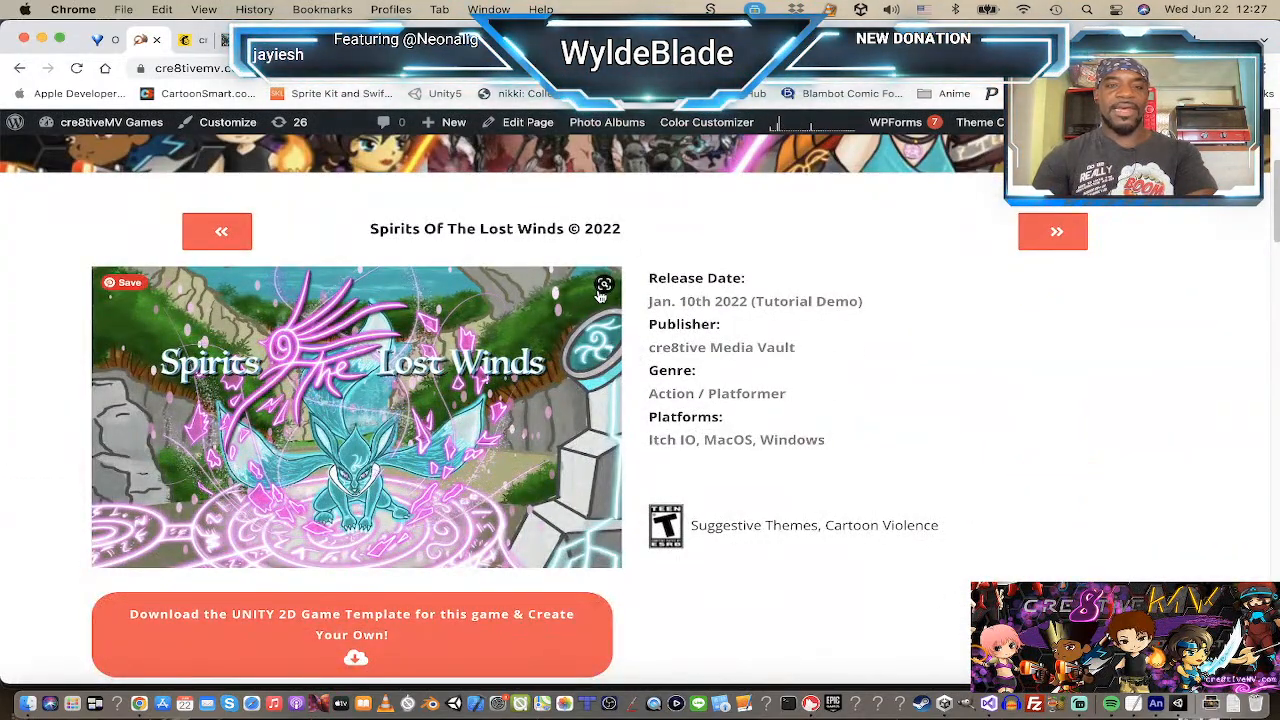
pyautogui.scroll(-4, 600, 295)
pyautogui.scroll(-5, 612, 330)
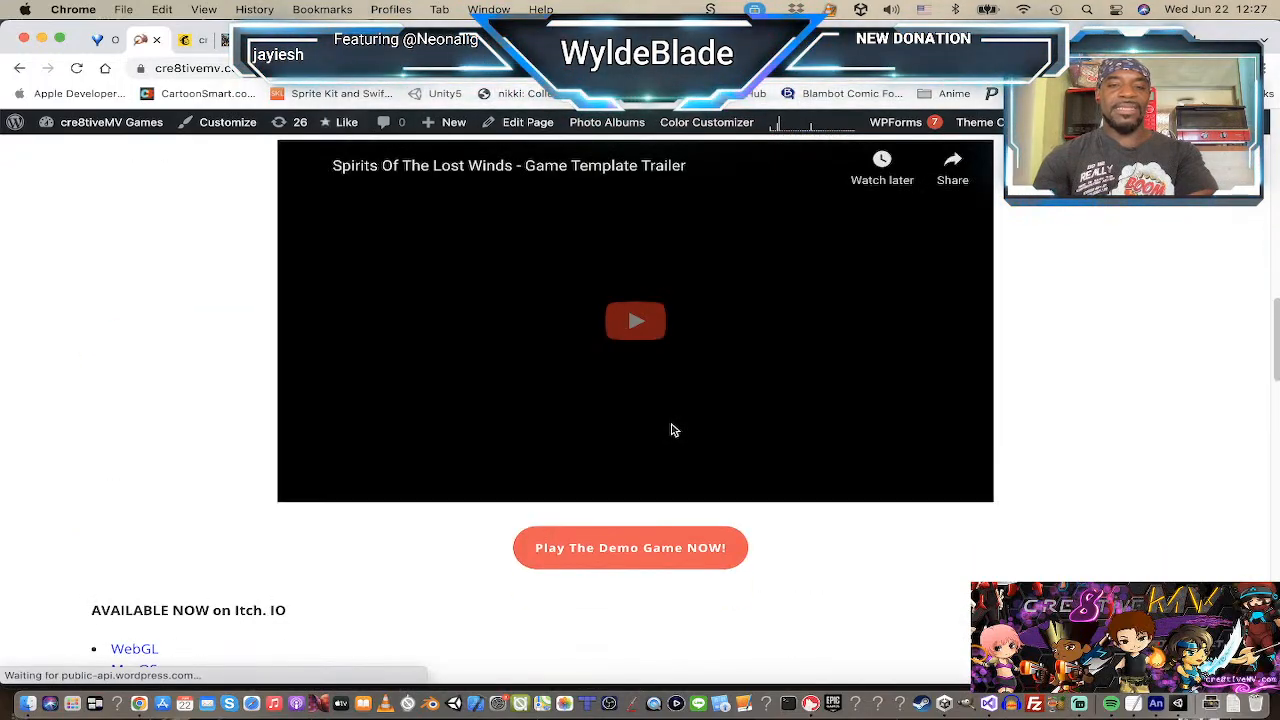
pyautogui.scroll(-5, 1070, 375)
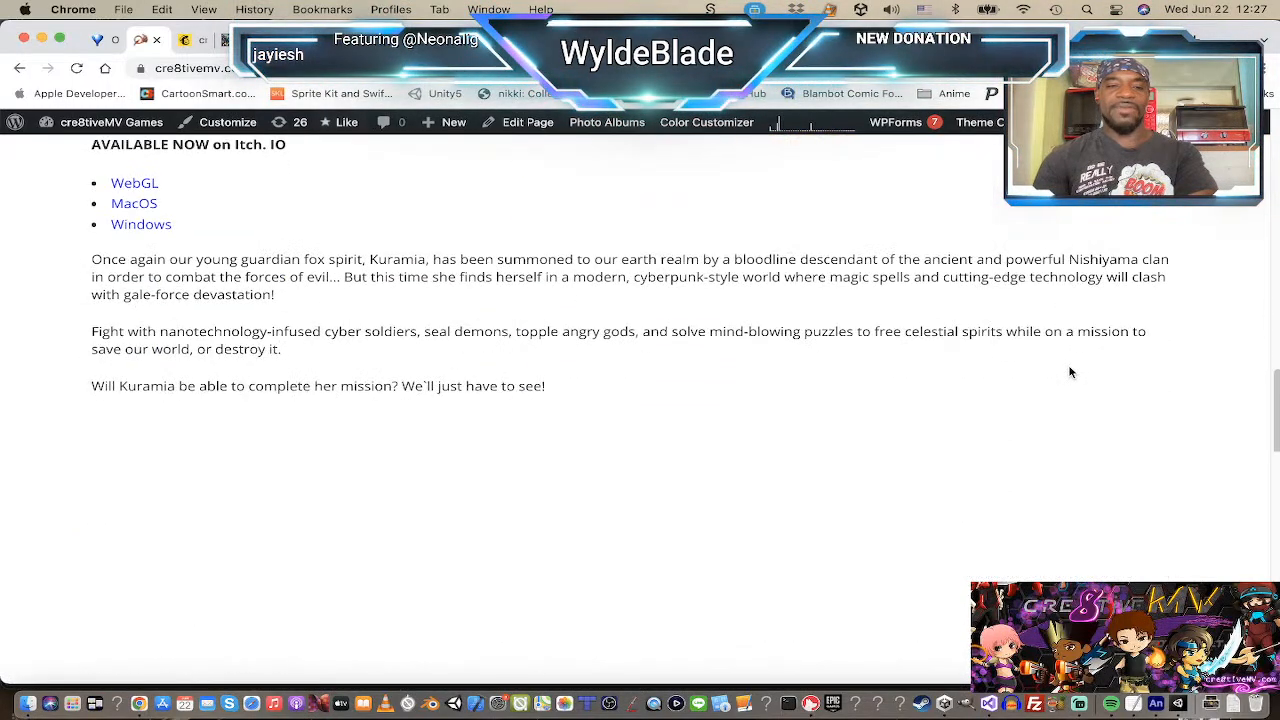
pyautogui.scroll(6, 1069, 371)
pyautogui.scroll(5, 1069, 372)
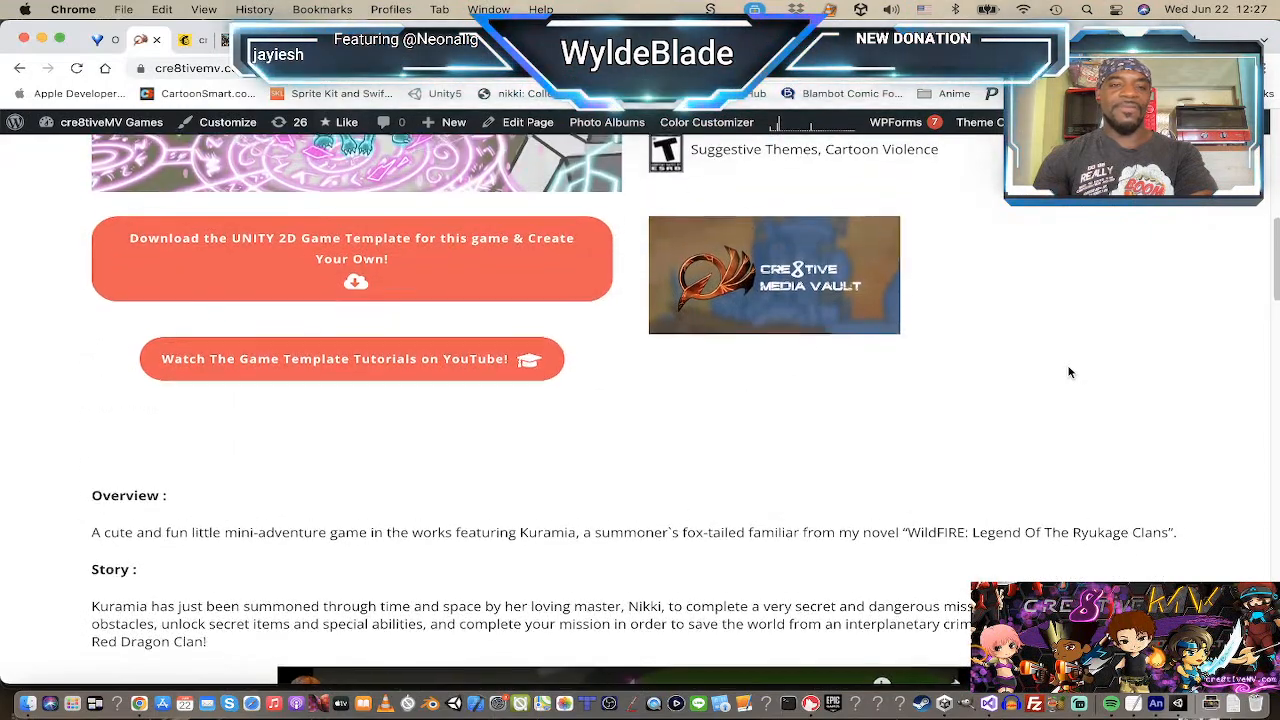
# Switch back to Unity and set the Damage Amount of def_levelFloor's Kill Zone script to 1000.
pyautogui.scroll(1, 1070, 373)
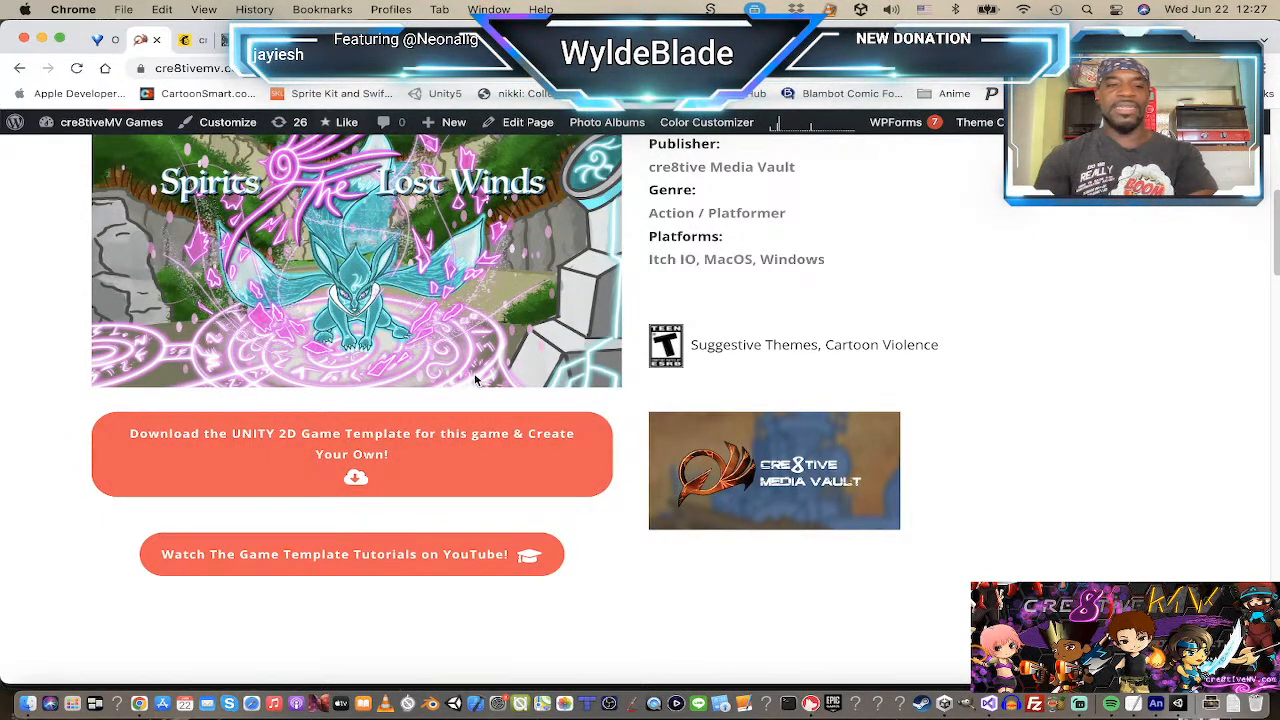
pyautogui.press('super+Tab')
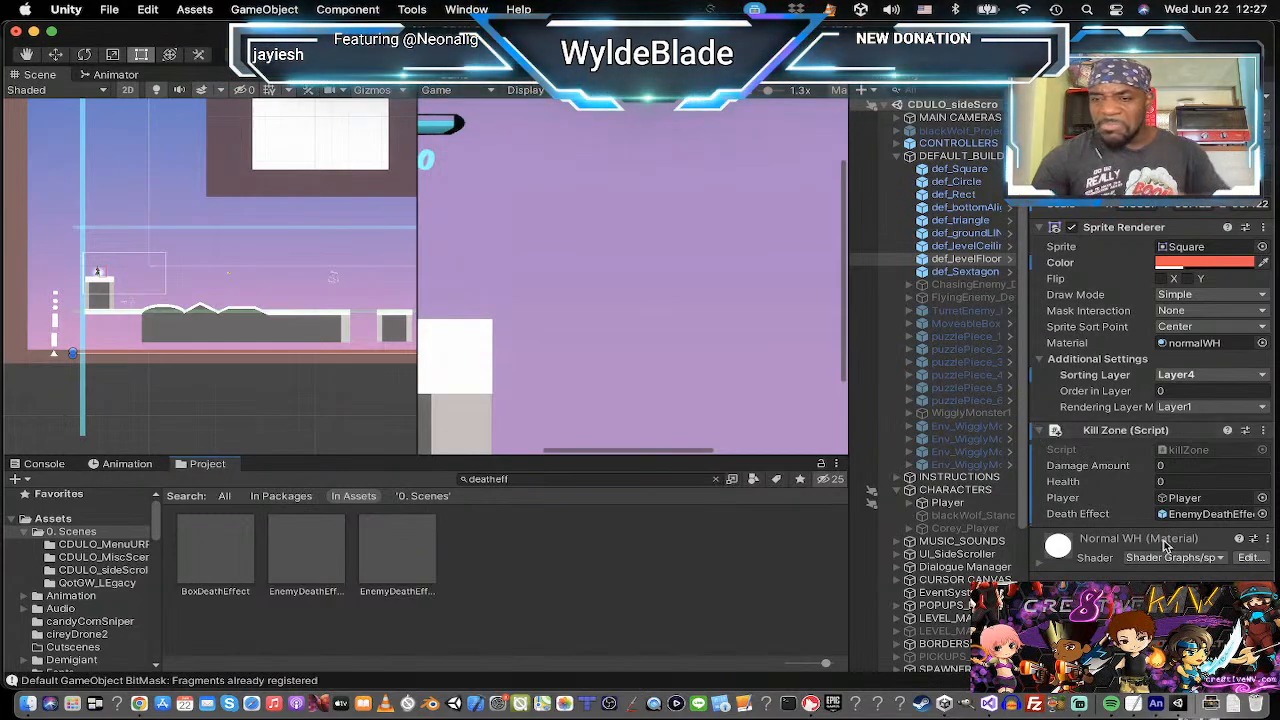
pyautogui.click(1180, 467)
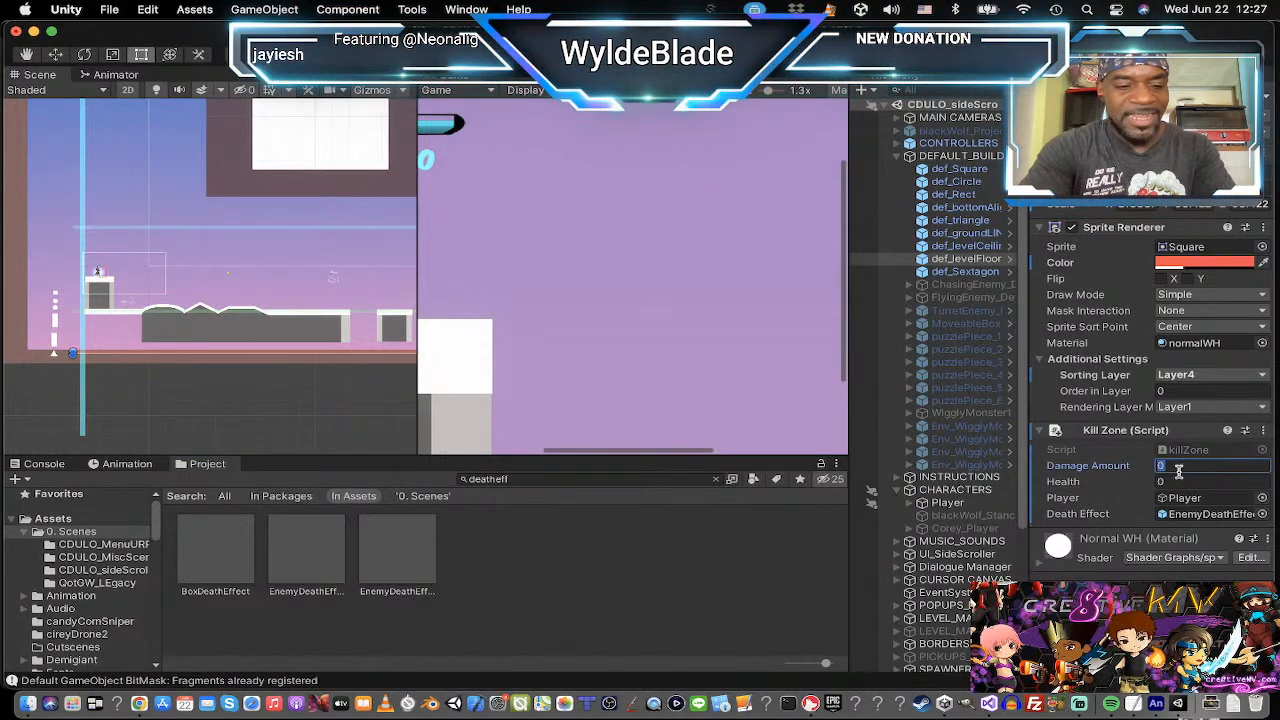
pyautogui.write('1')
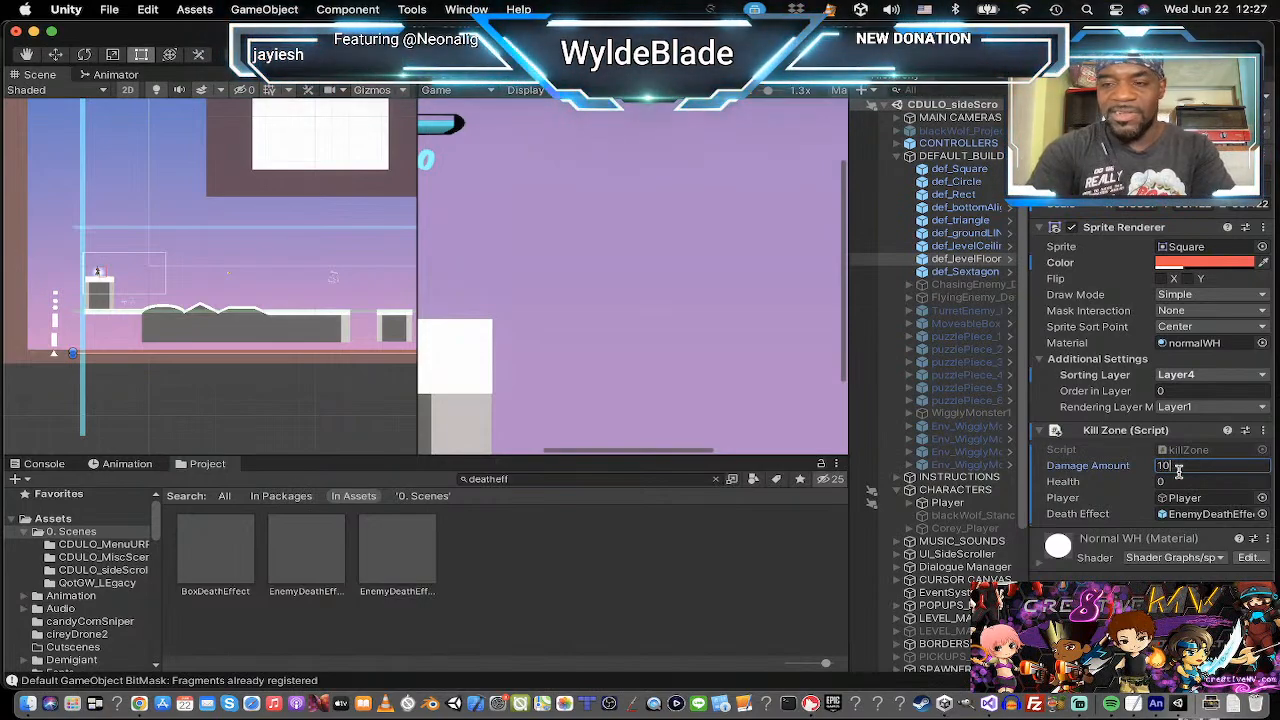
pyautogui.write('000')
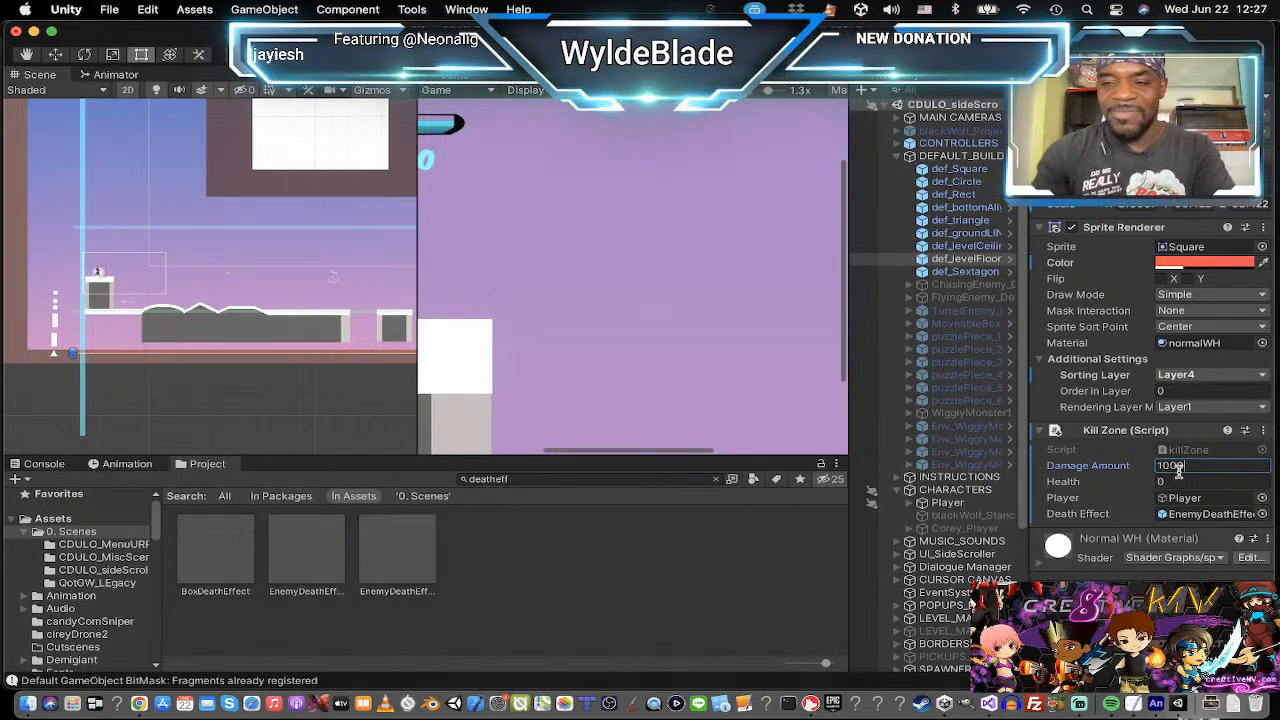
pyautogui.click(1185, 481)
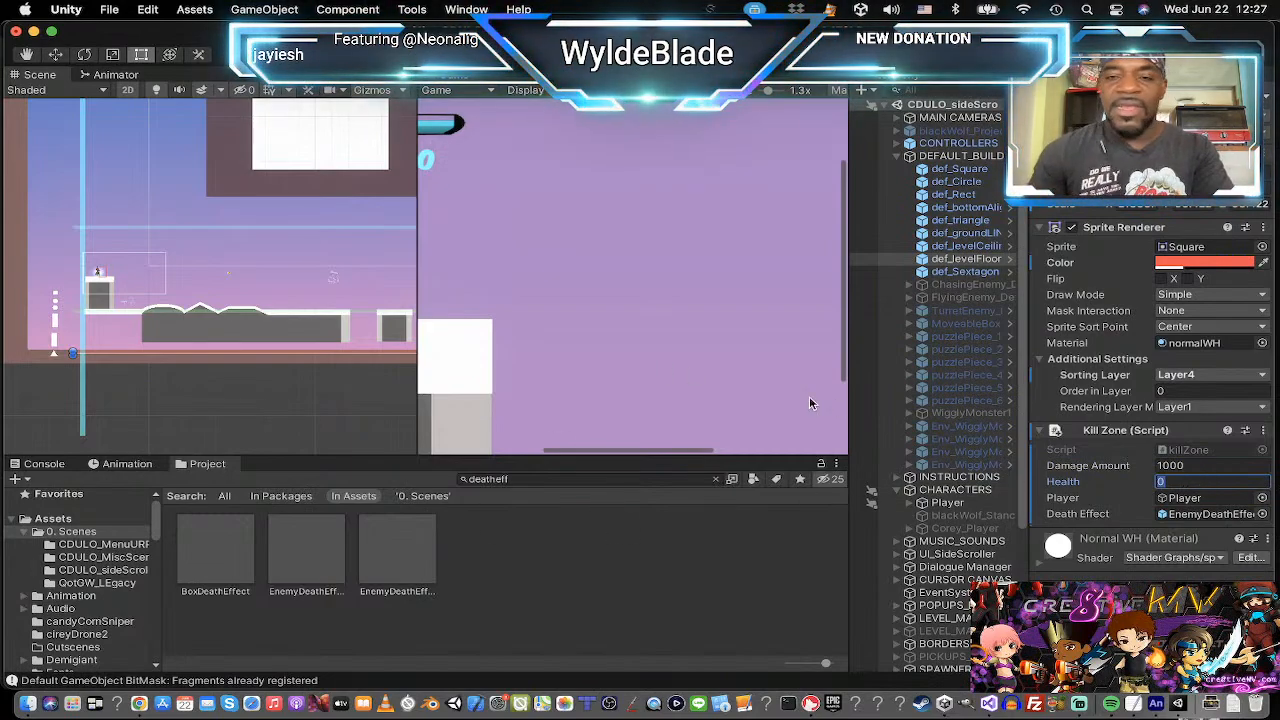
# Start a playtest of the C.D.U.L.O. level and set the Game view scale to 1.3x.
pyautogui.scroll(-4, 459, 303)
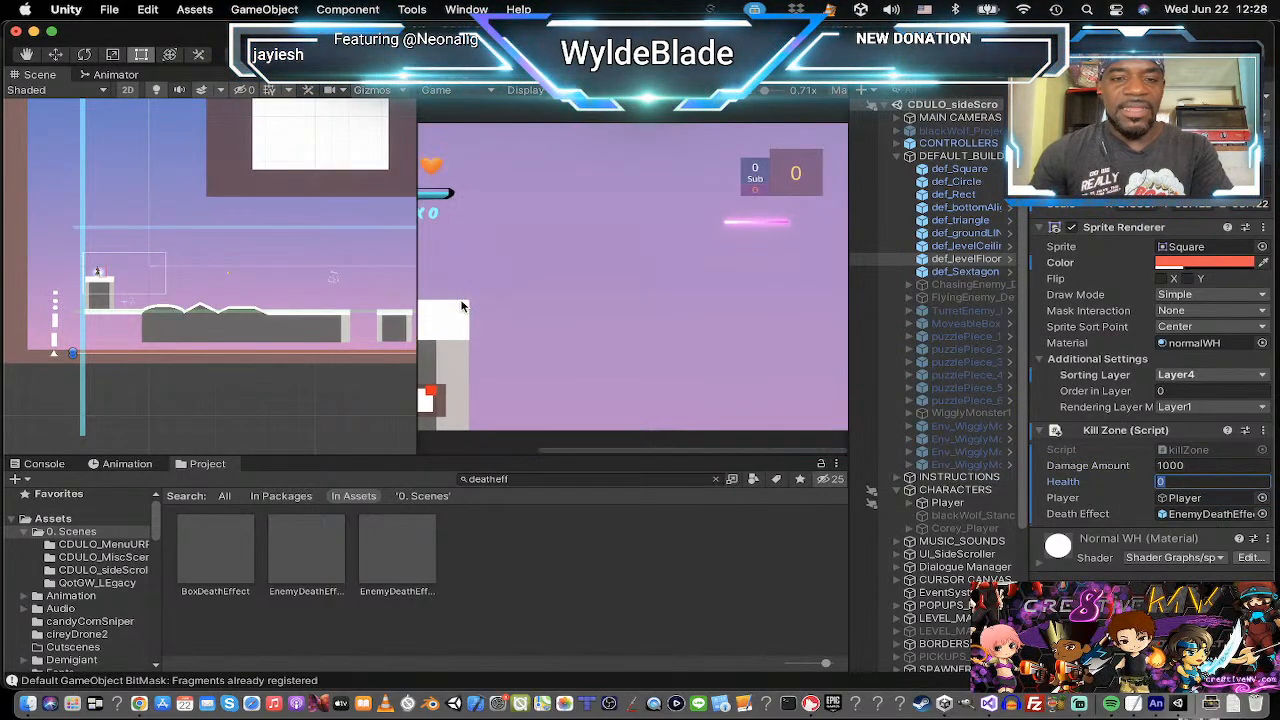
pyautogui.scroll(-1, 625, 305)
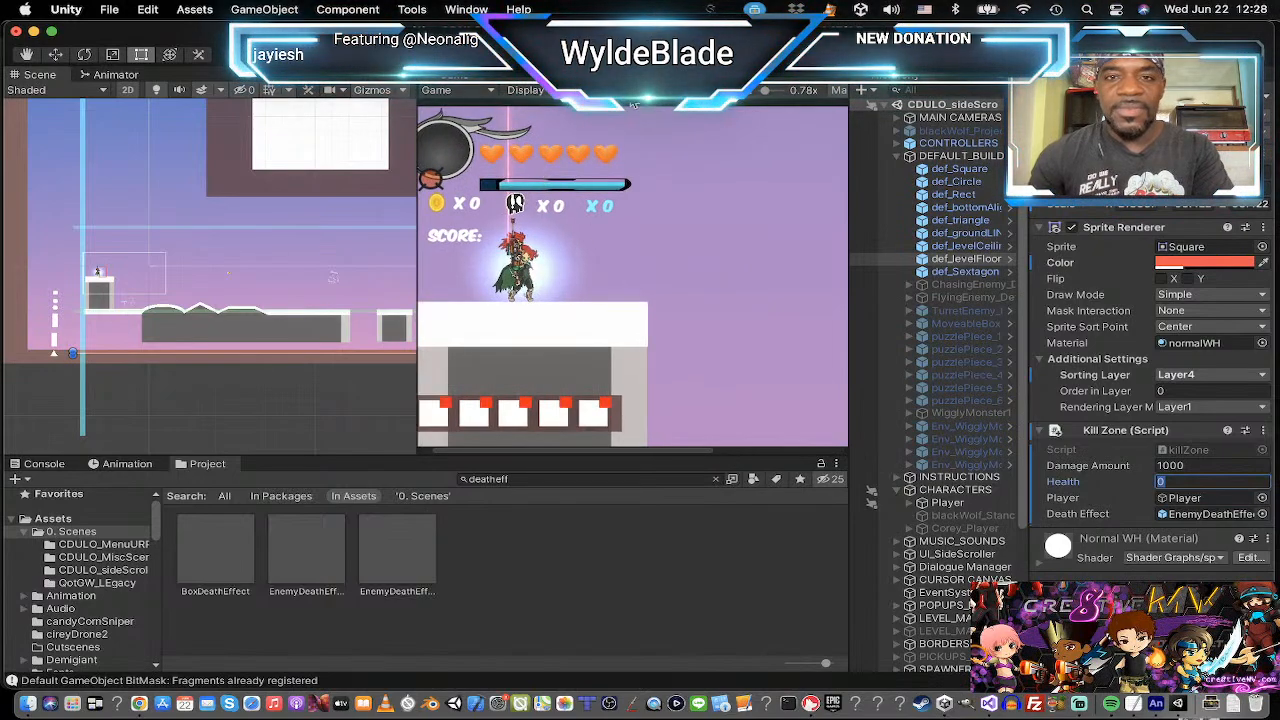
pyautogui.click(612, 54)
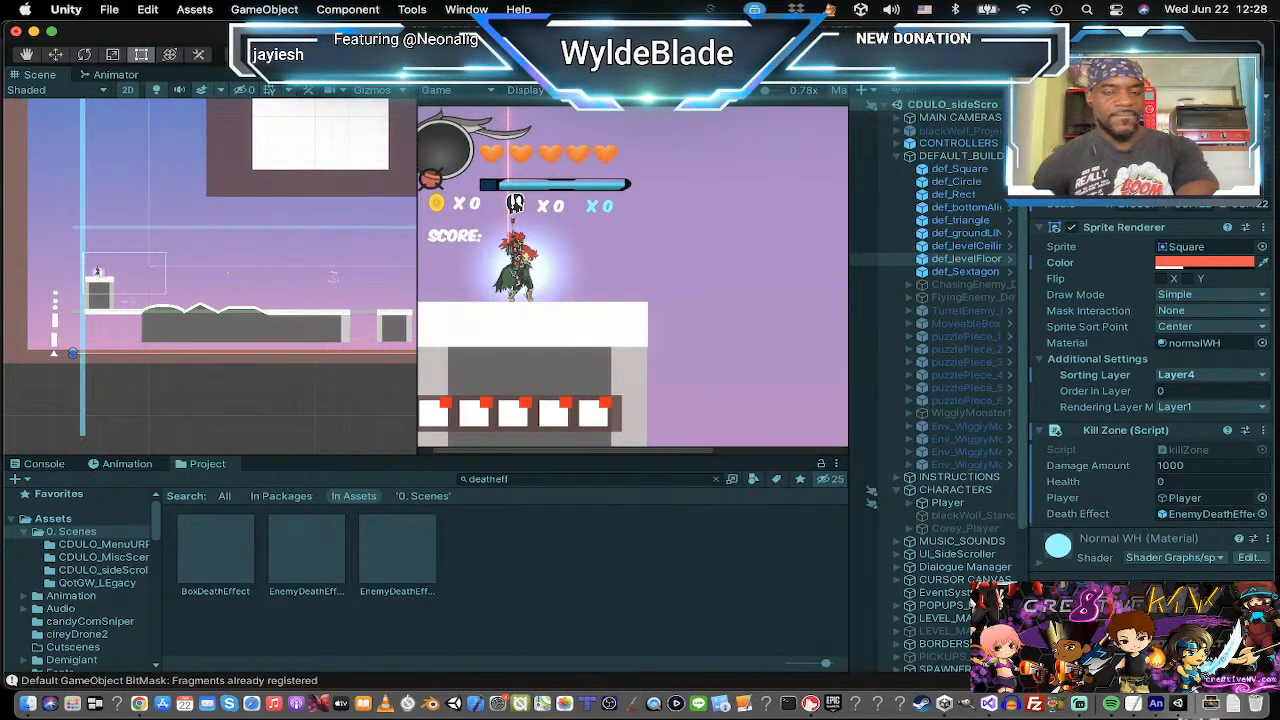
pyautogui.press('super+p')
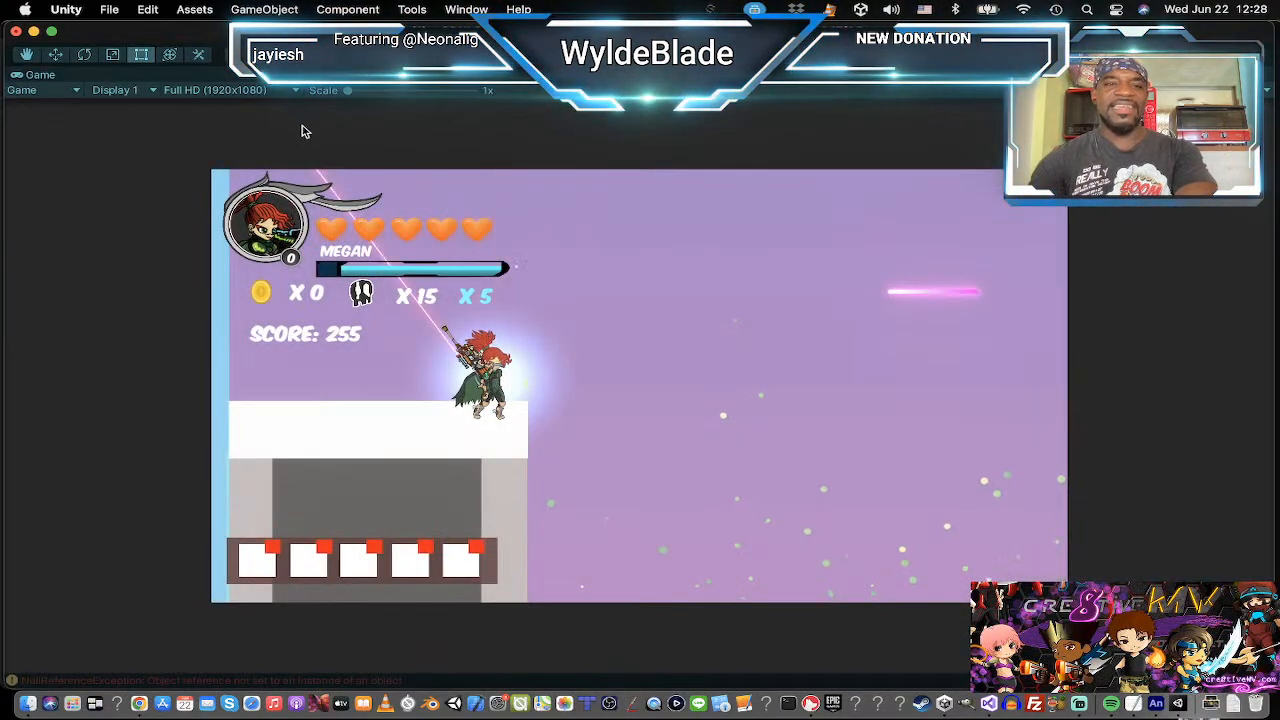
pyautogui.moveTo(349, 91); pyautogui.dragTo(363, 91)
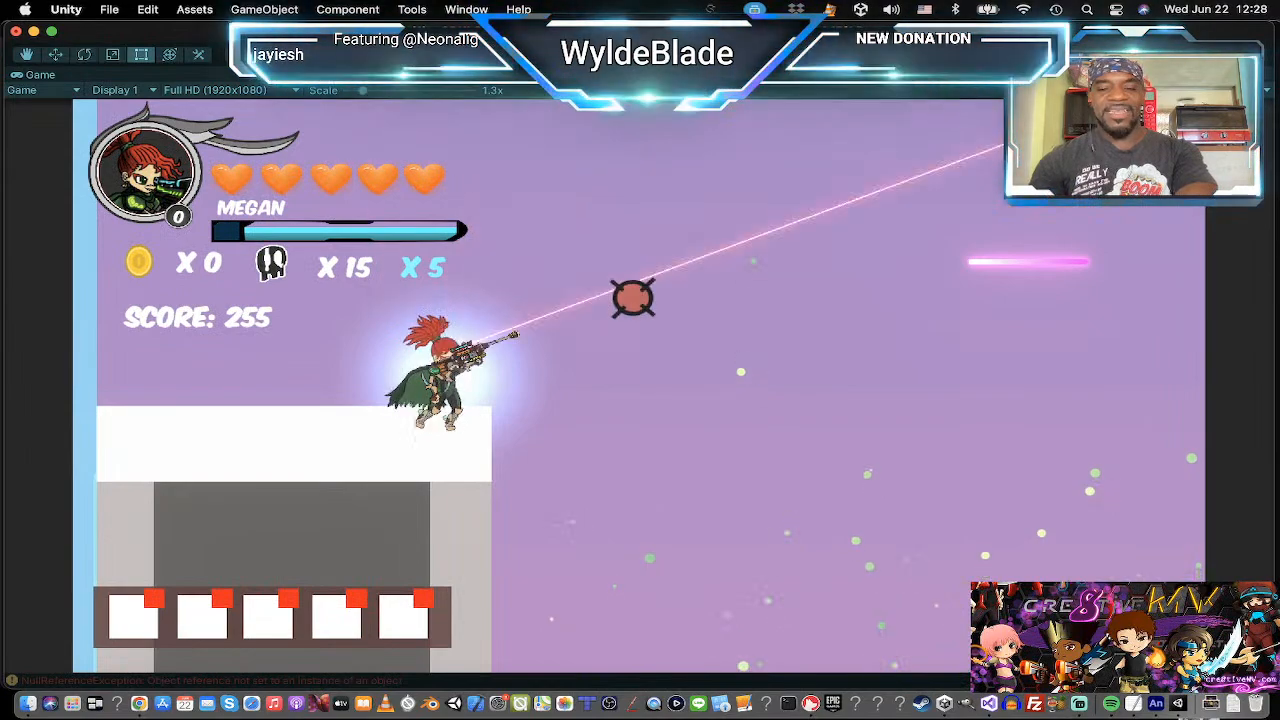
# Run and jump the Player over the curved and sloped ground and off its far edge to test the Kill Zone, and end the playtest.
pyautogui.press('d')
pyautogui.press('d')
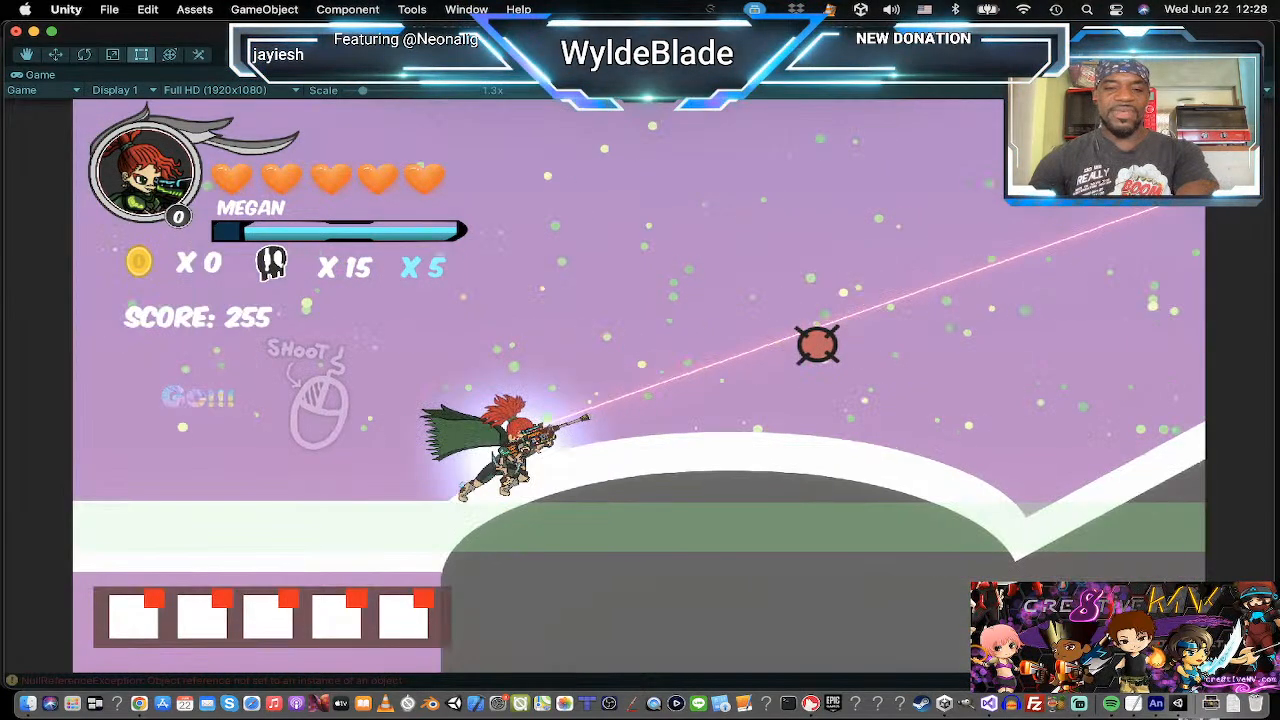
pyautogui.press('d')
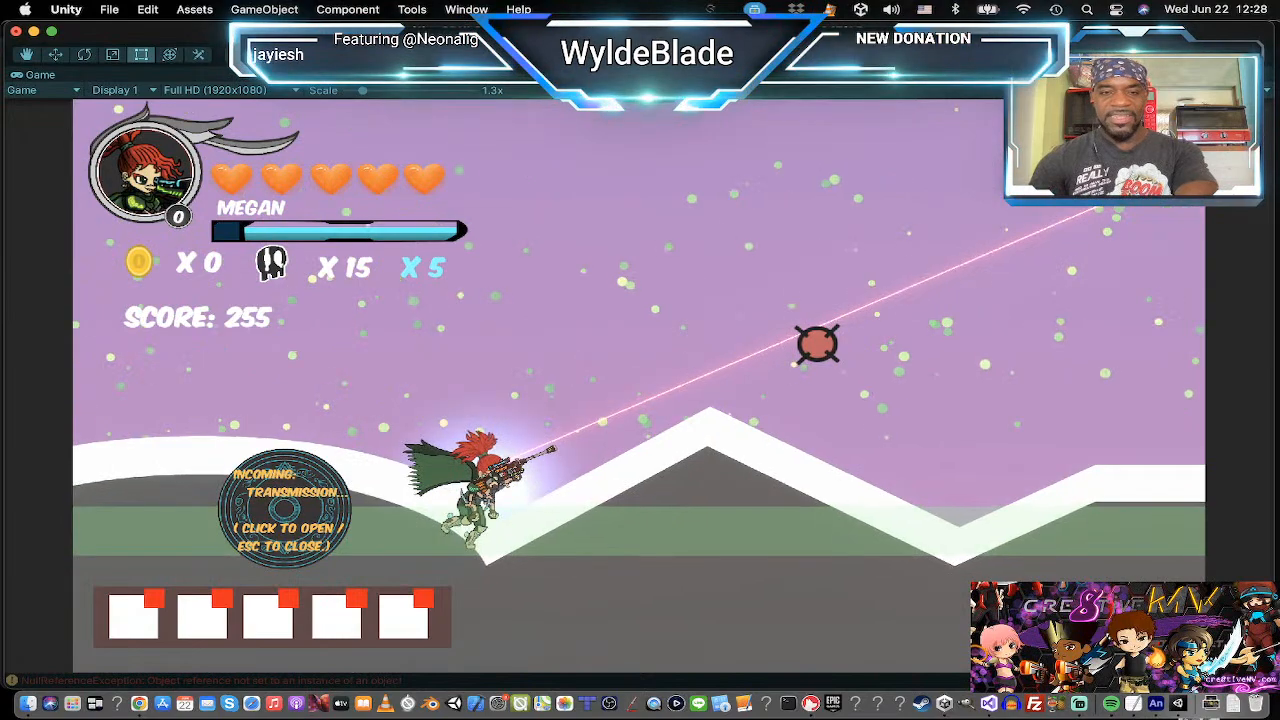
pyautogui.press('space')
pyautogui.press('d')
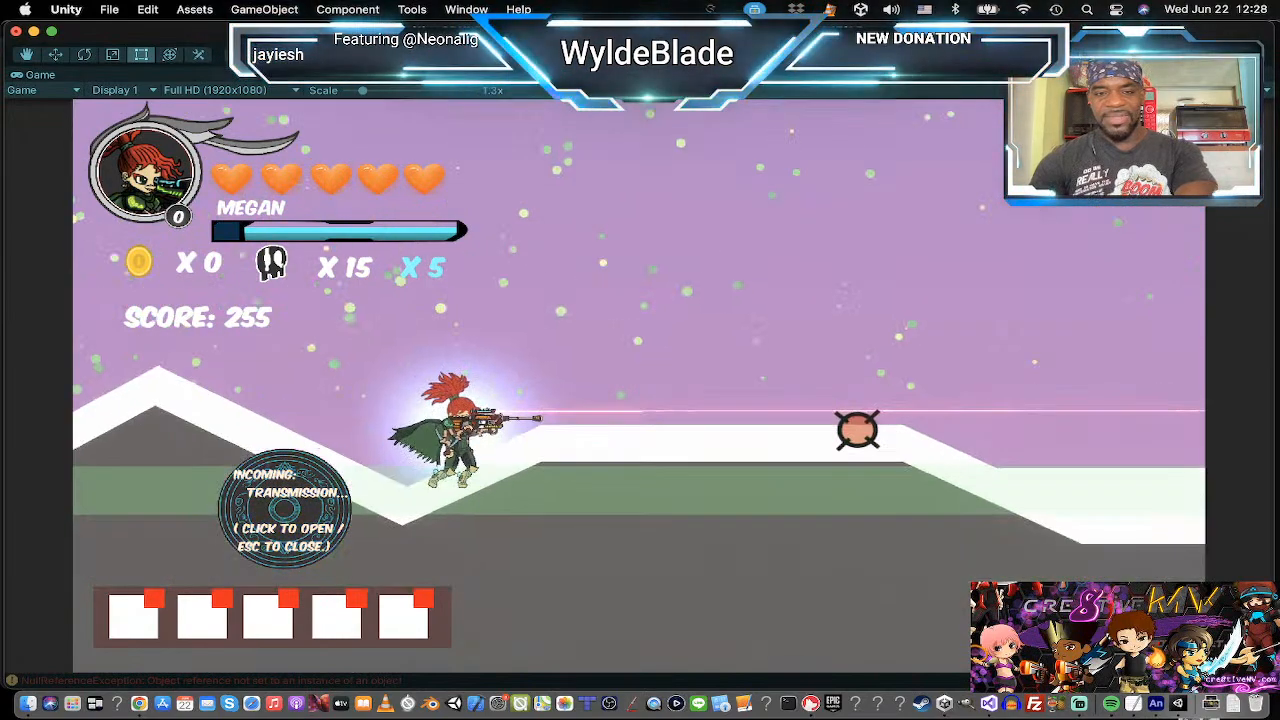
pyautogui.press('d')
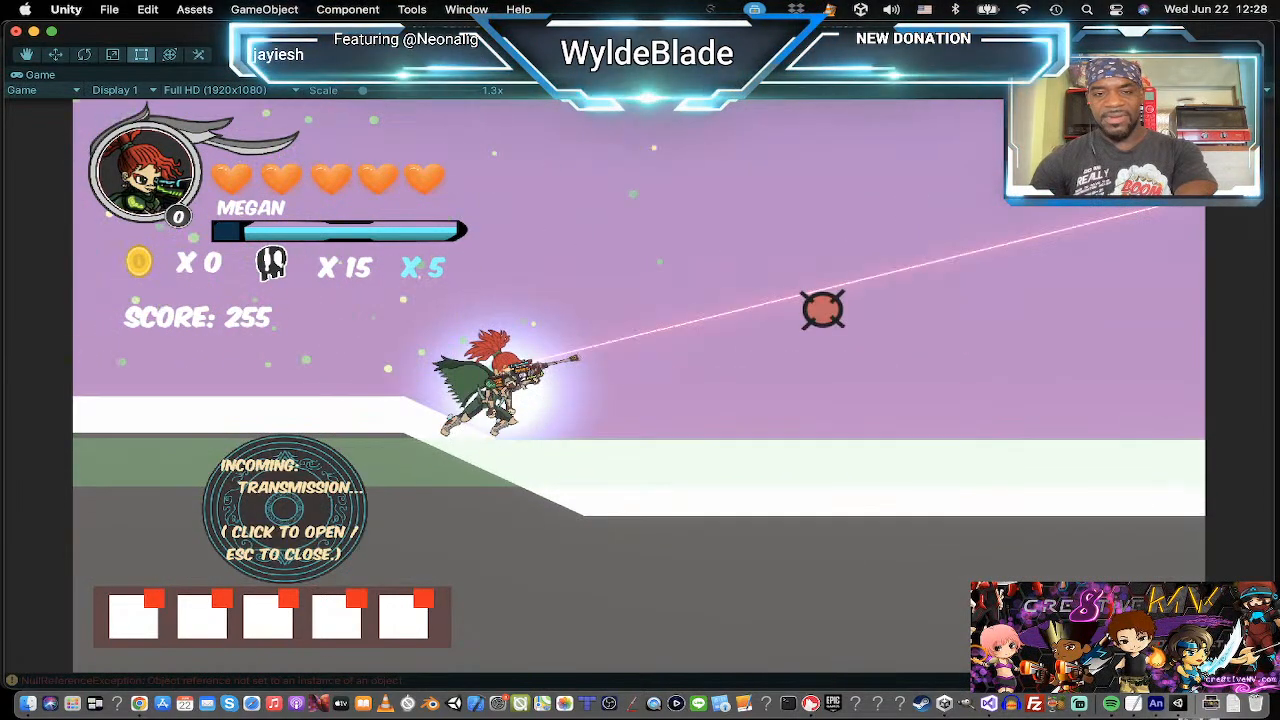
pyautogui.press('d')
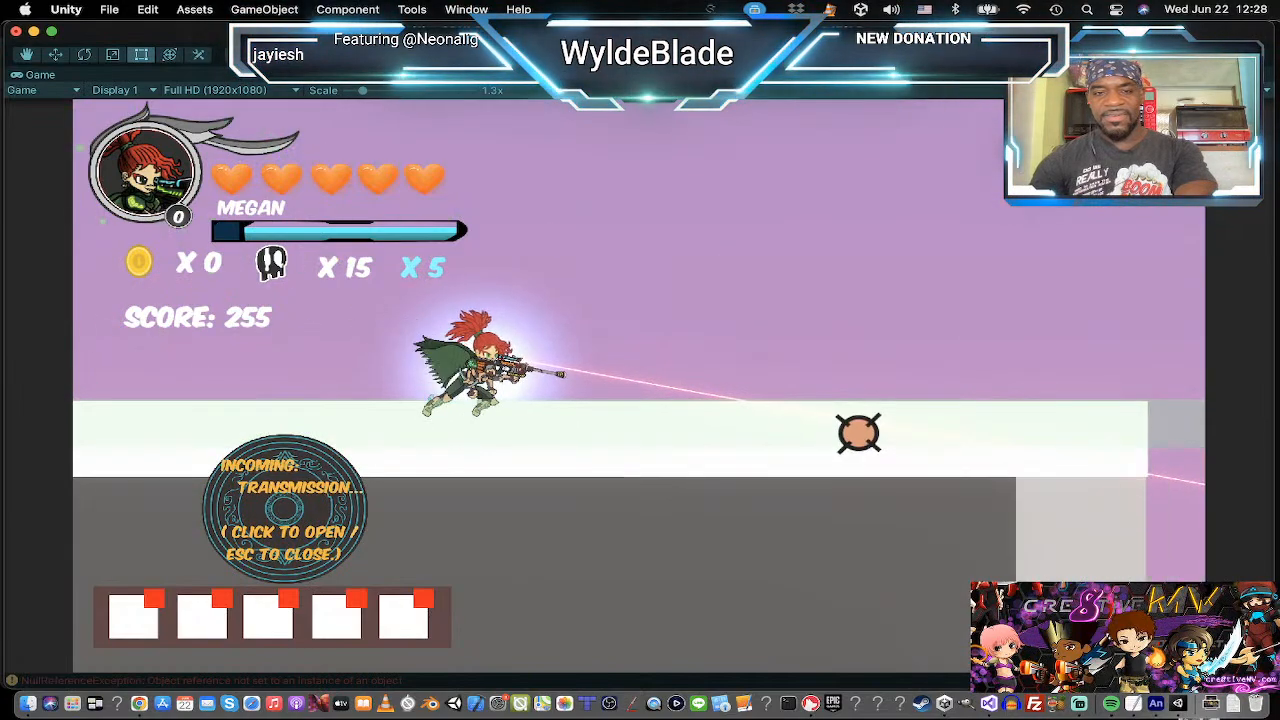
pyautogui.press('d')
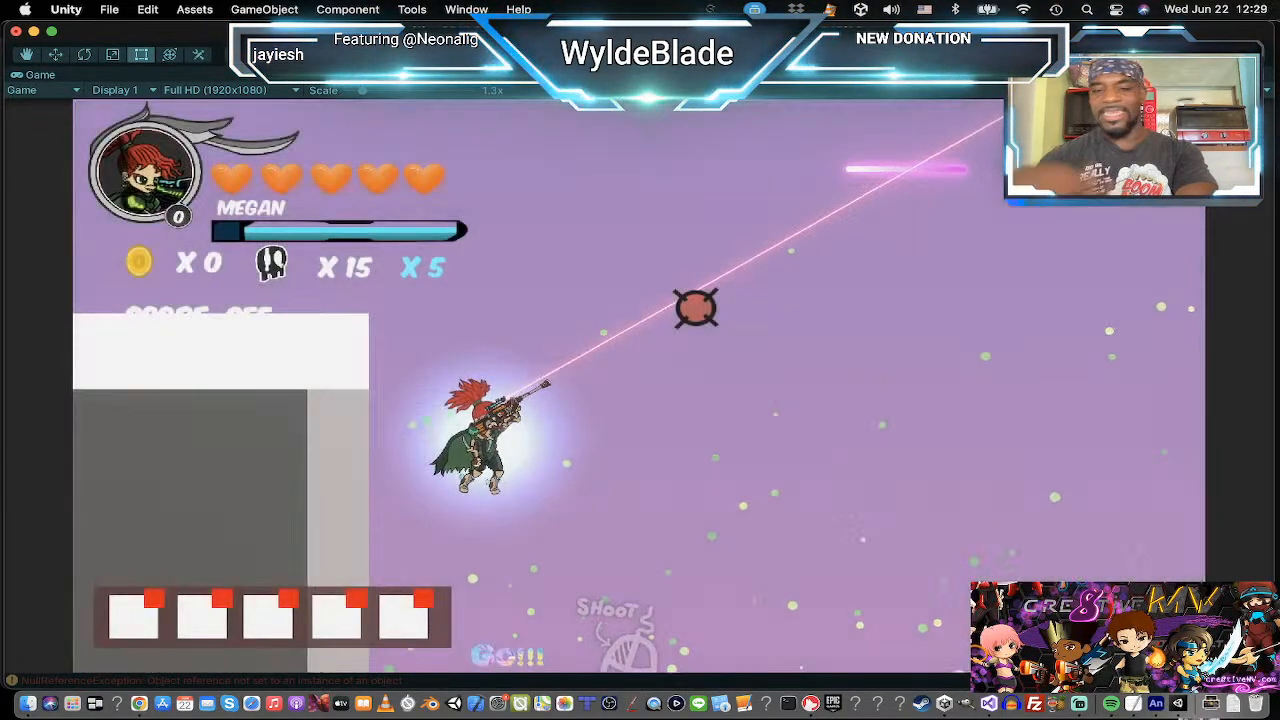
pyautogui.press('space')
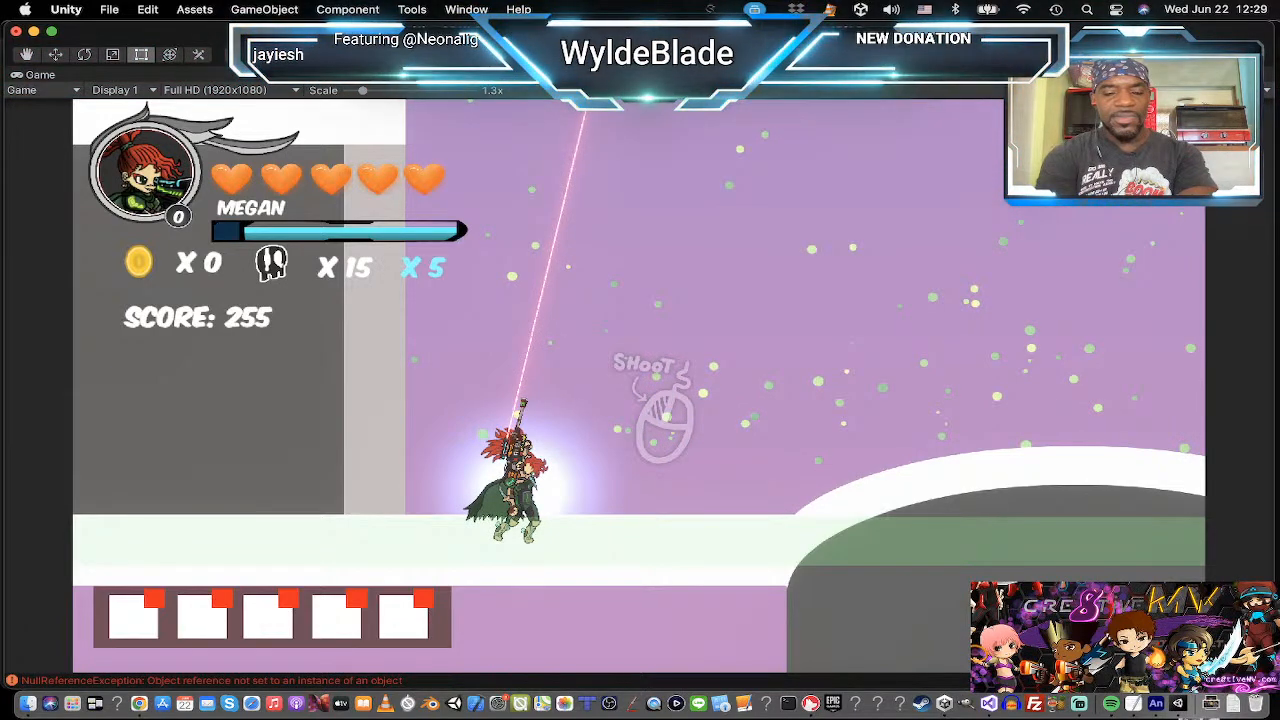
pyautogui.press('super+p')
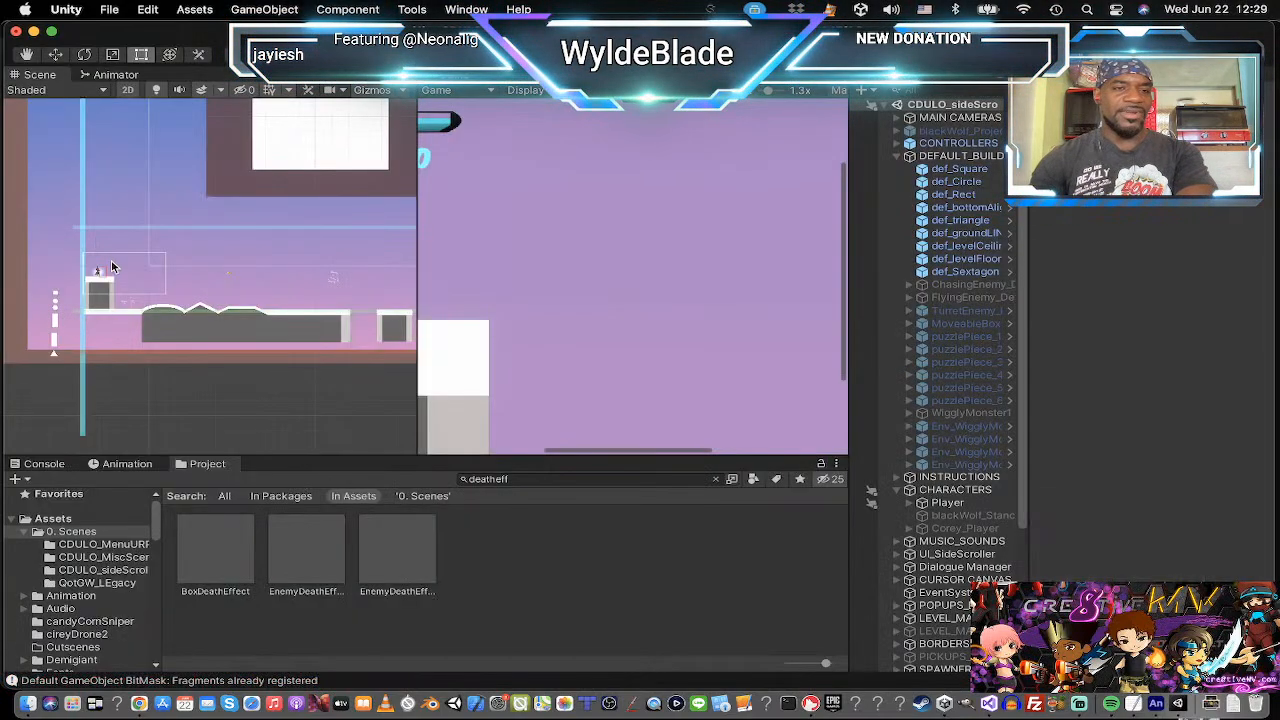
# Inspect the MegReevers character inside the Player object, including its Animator and its left and right arm sprites.
pyautogui.scroll(10, 111, 267)
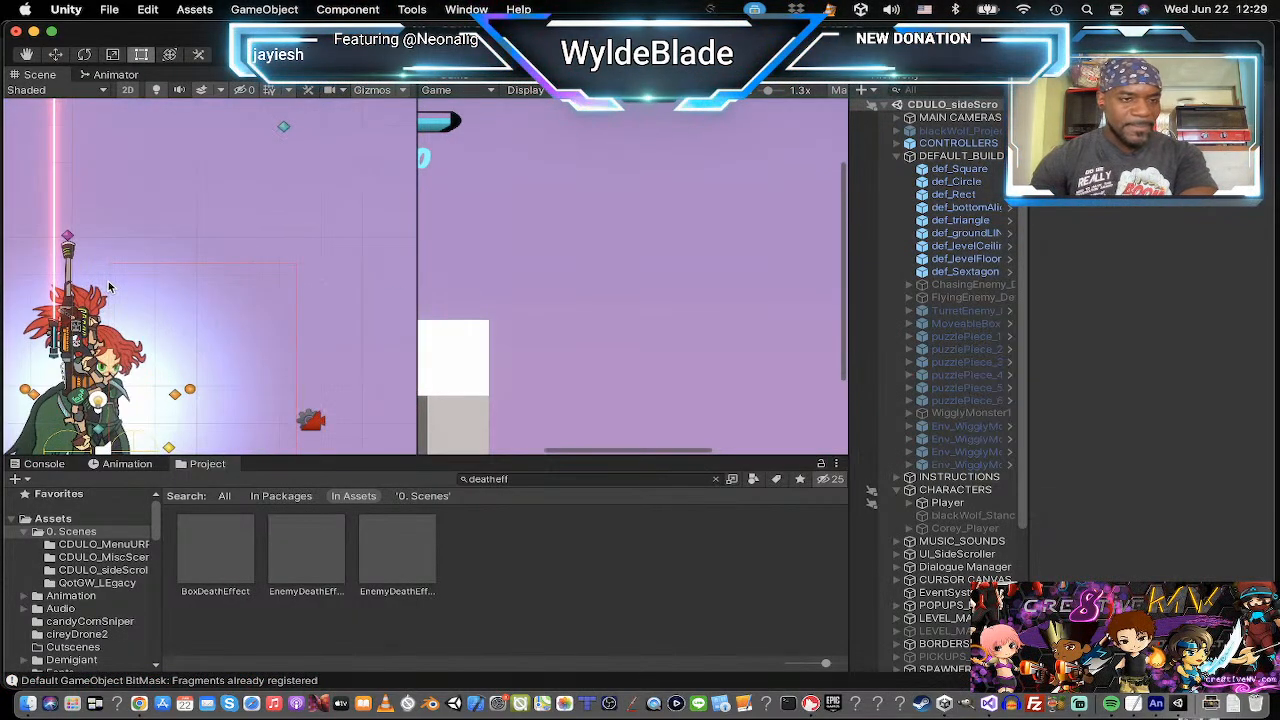
pyautogui.moveTo(111, 287); pyautogui.dragTo(166, 199, button='middle')
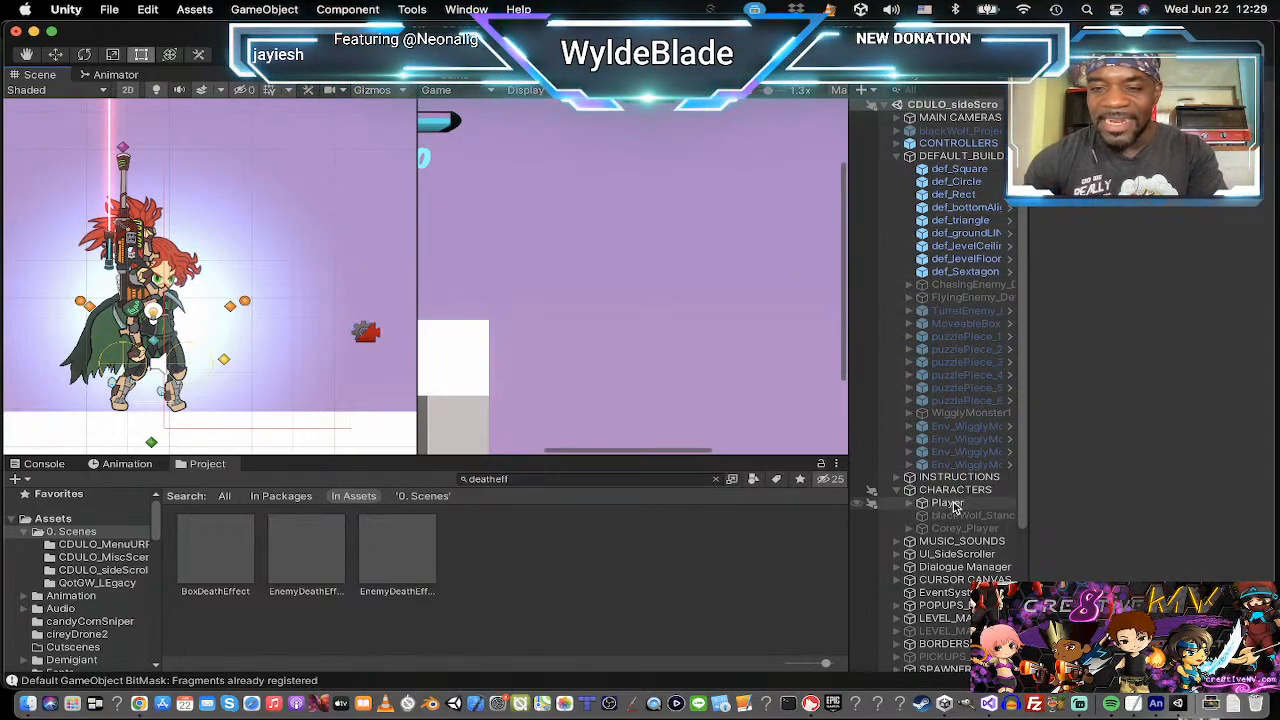
pyautogui.click(918, 506)
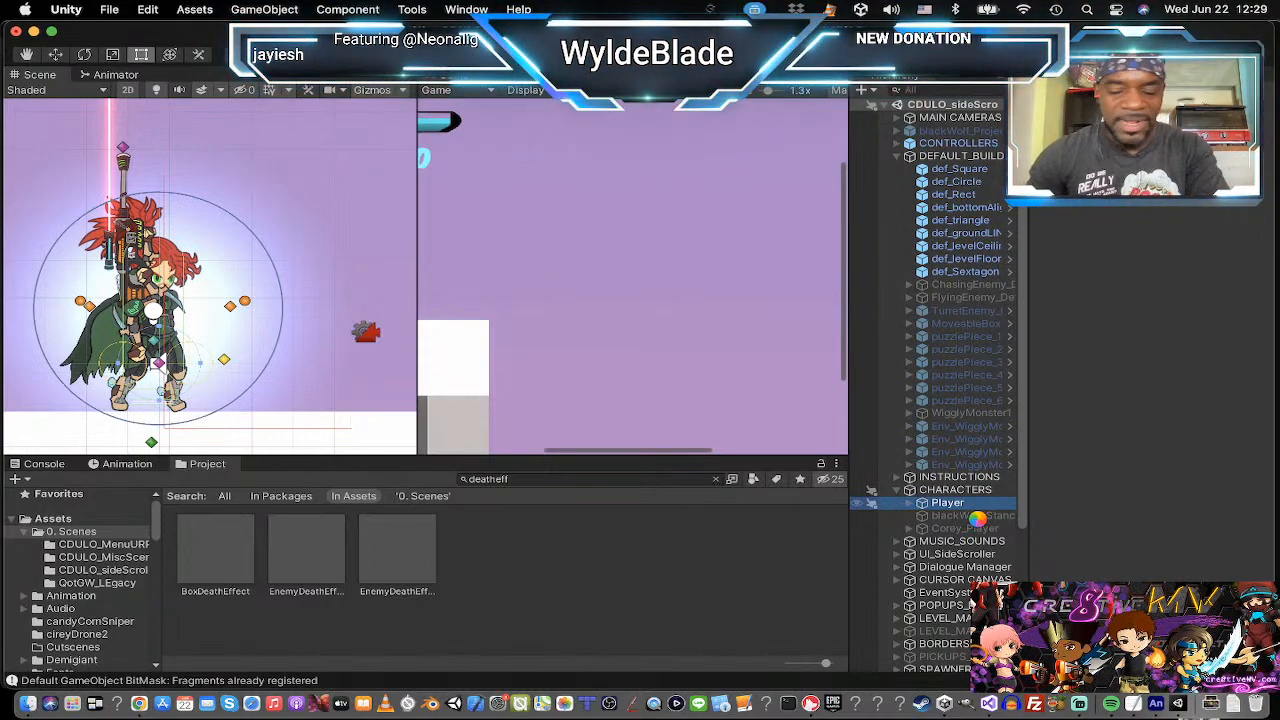
pyautogui.scroll(-6, 963, 485)
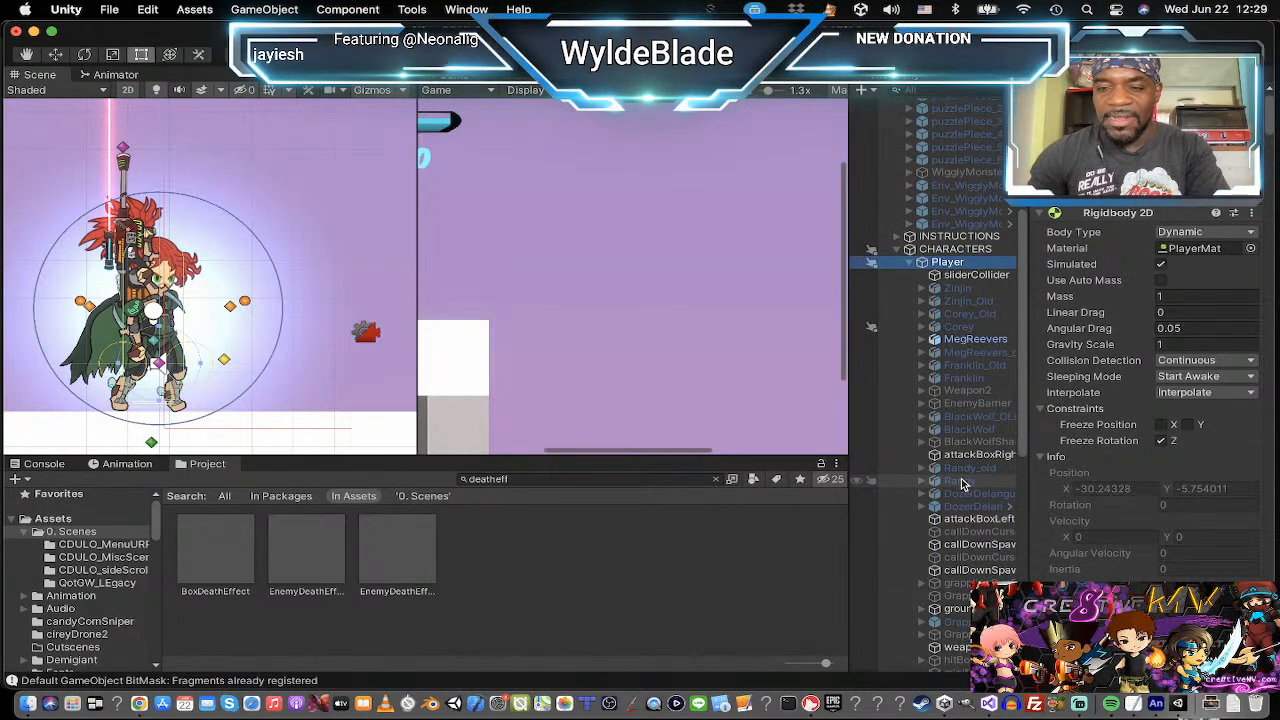
pyautogui.click(922, 339)
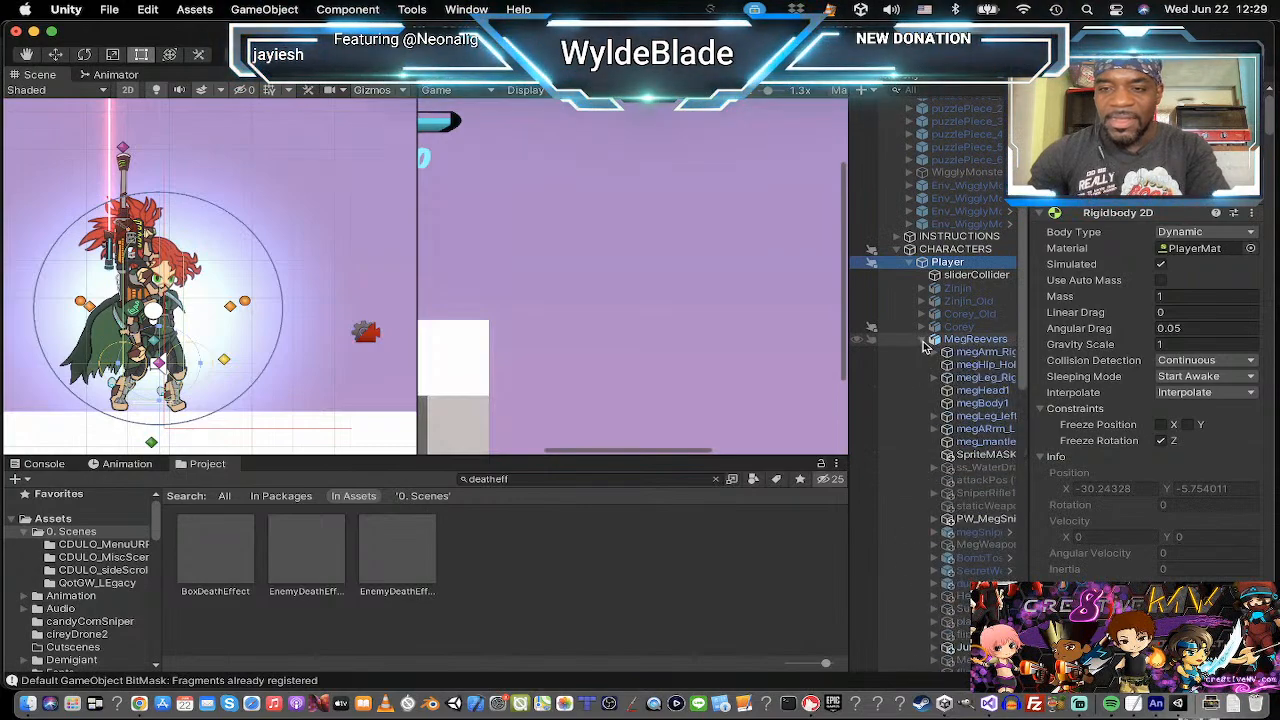
pyautogui.click(966, 340)
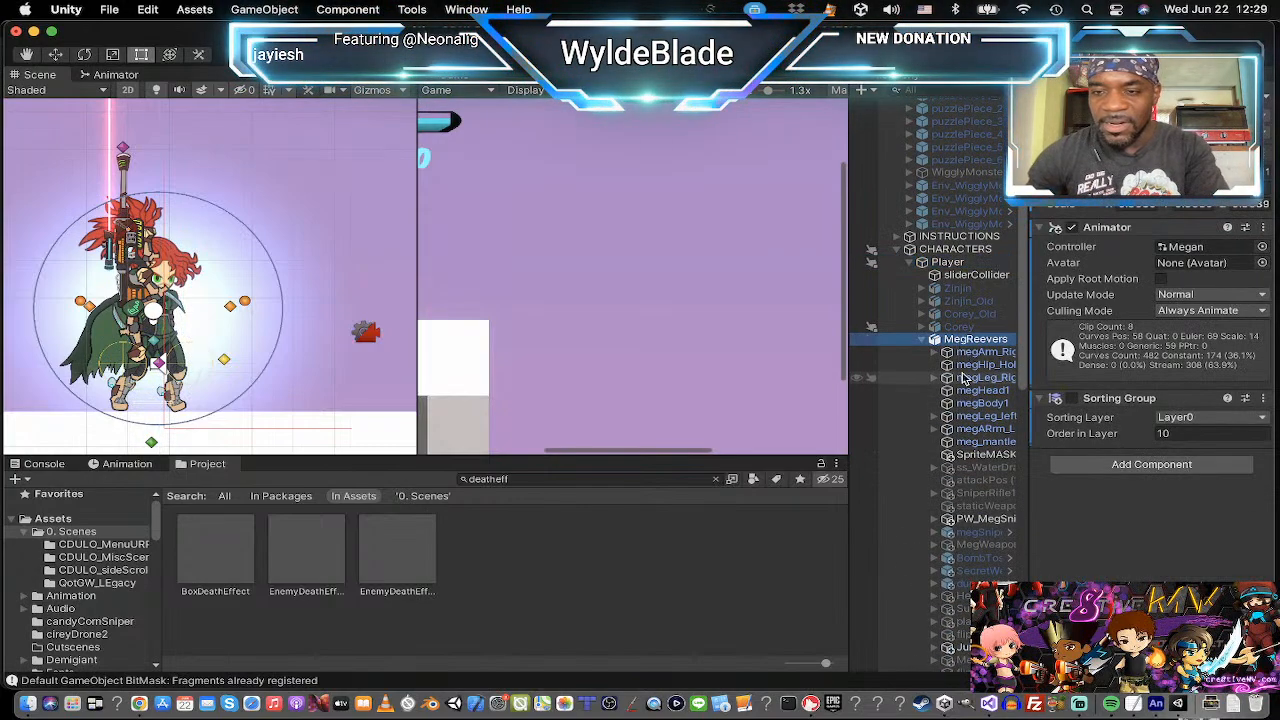
pyautogui.click(980, 429)
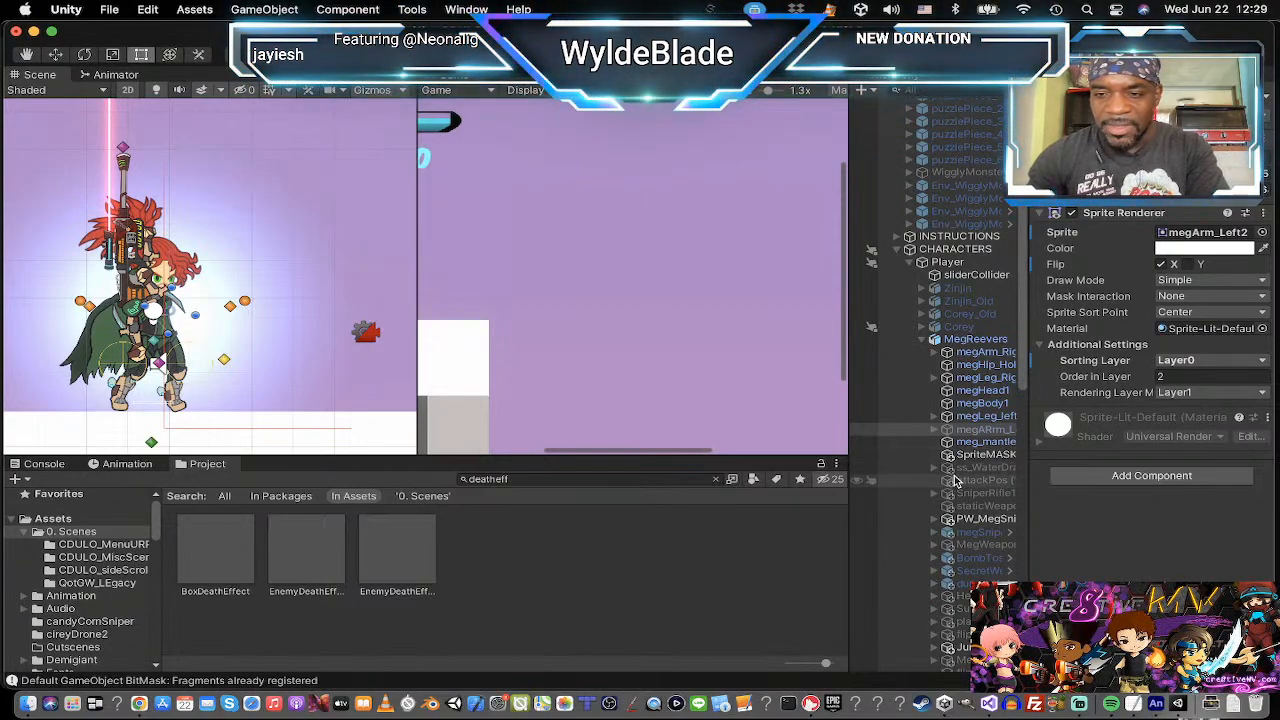
pyautogui.click(985, 353)
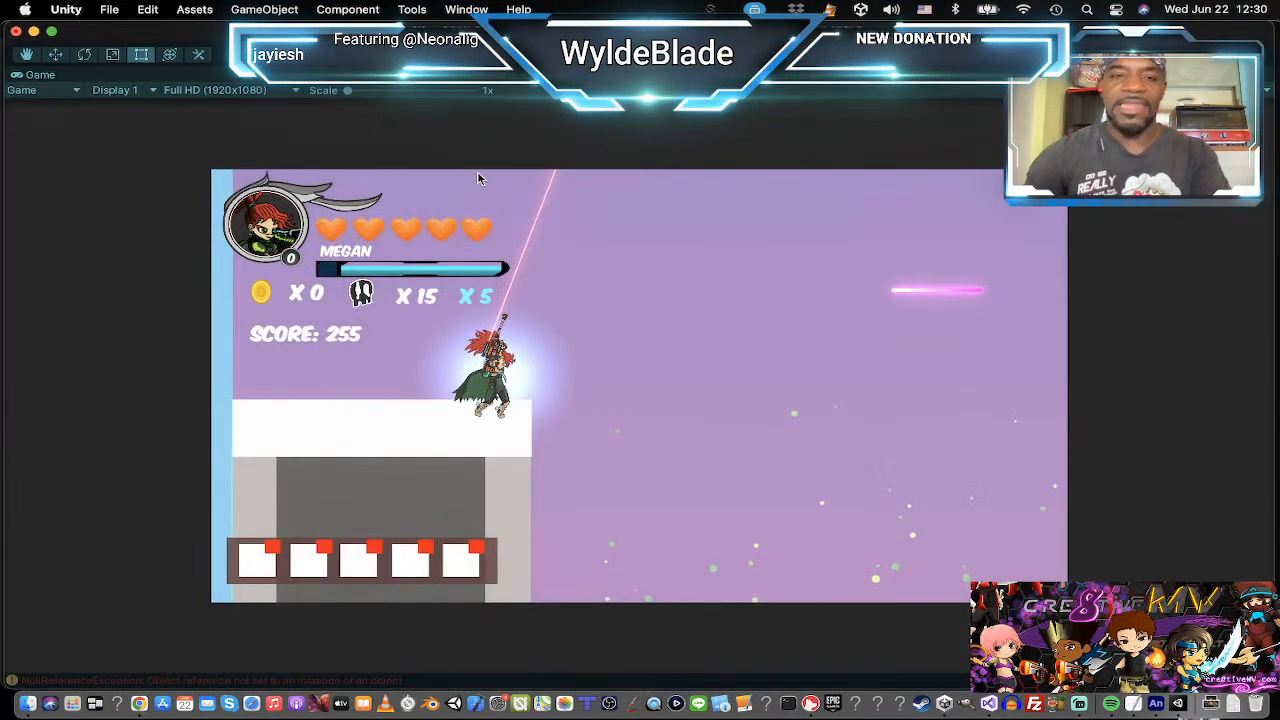
# Set the Game view scale to 1.3x and run and jump the Player from the start platform over the curved ground.
pyautogui.moveTo(348, 91); pyautogui.dragTo(366, 100)
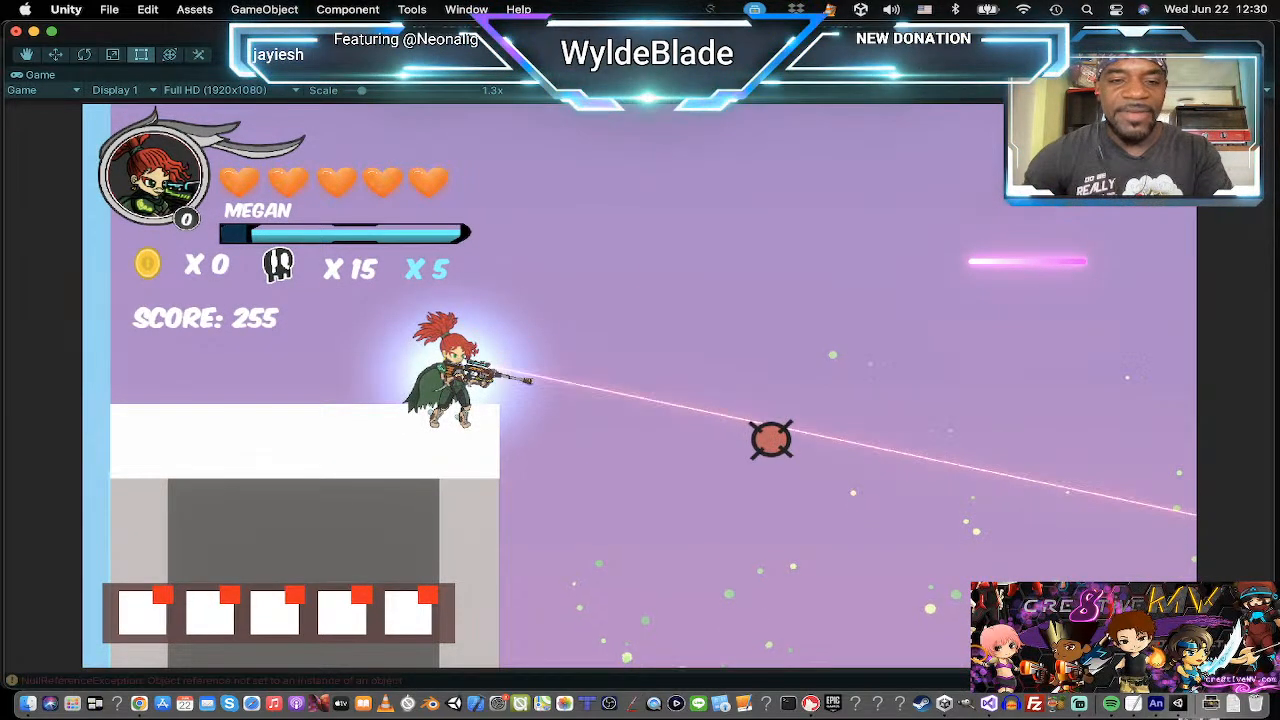
pyautogui.press('d')
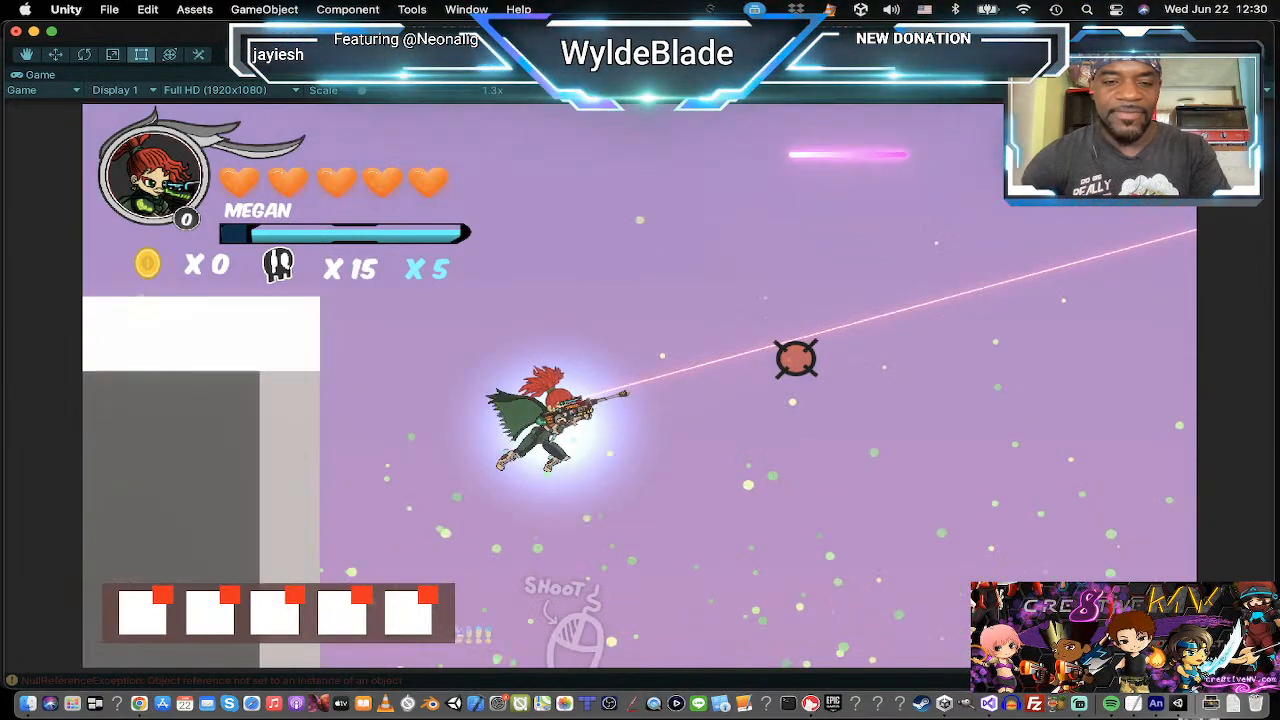
pyautogui.press('a')
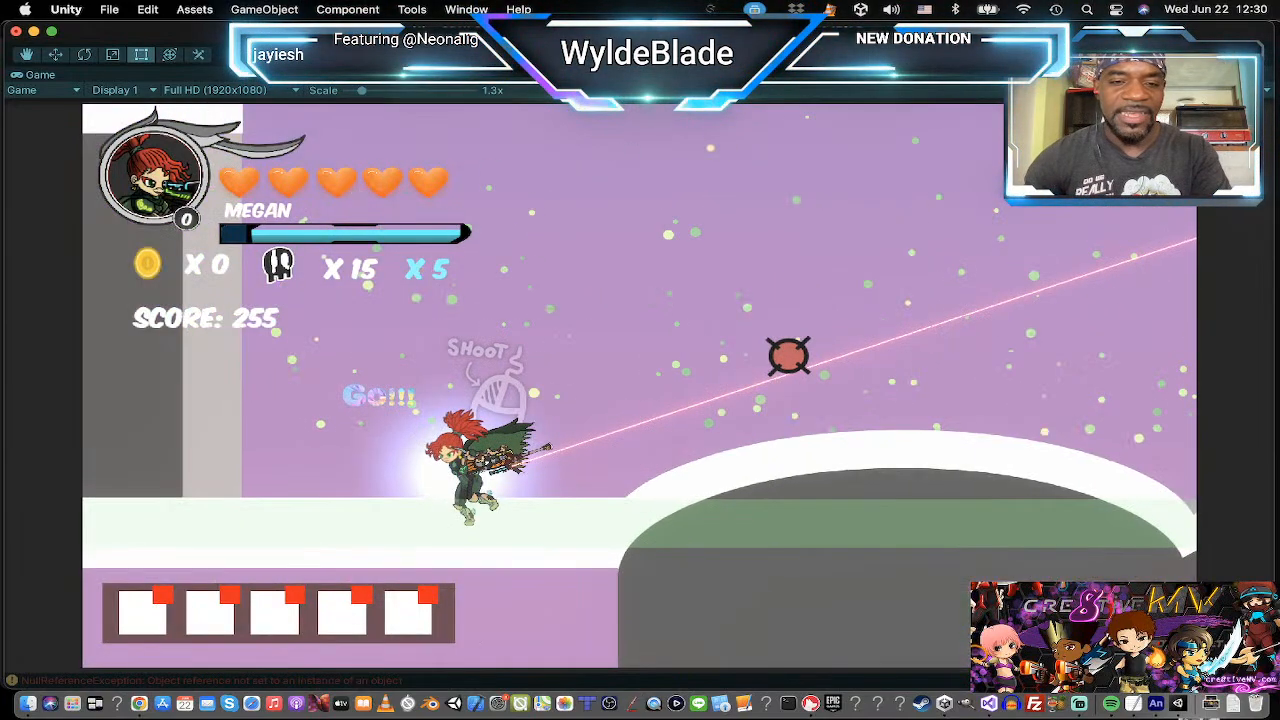
pyautogui.press('space')
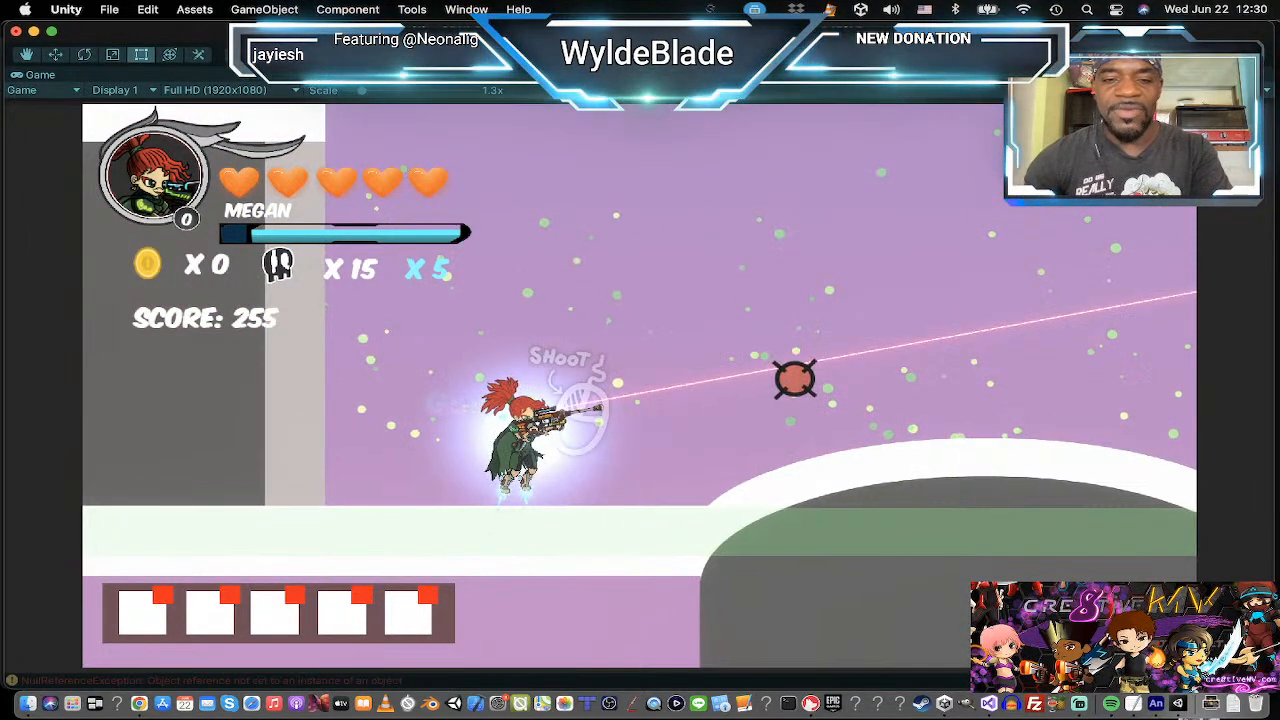
pyautogui.press('d')
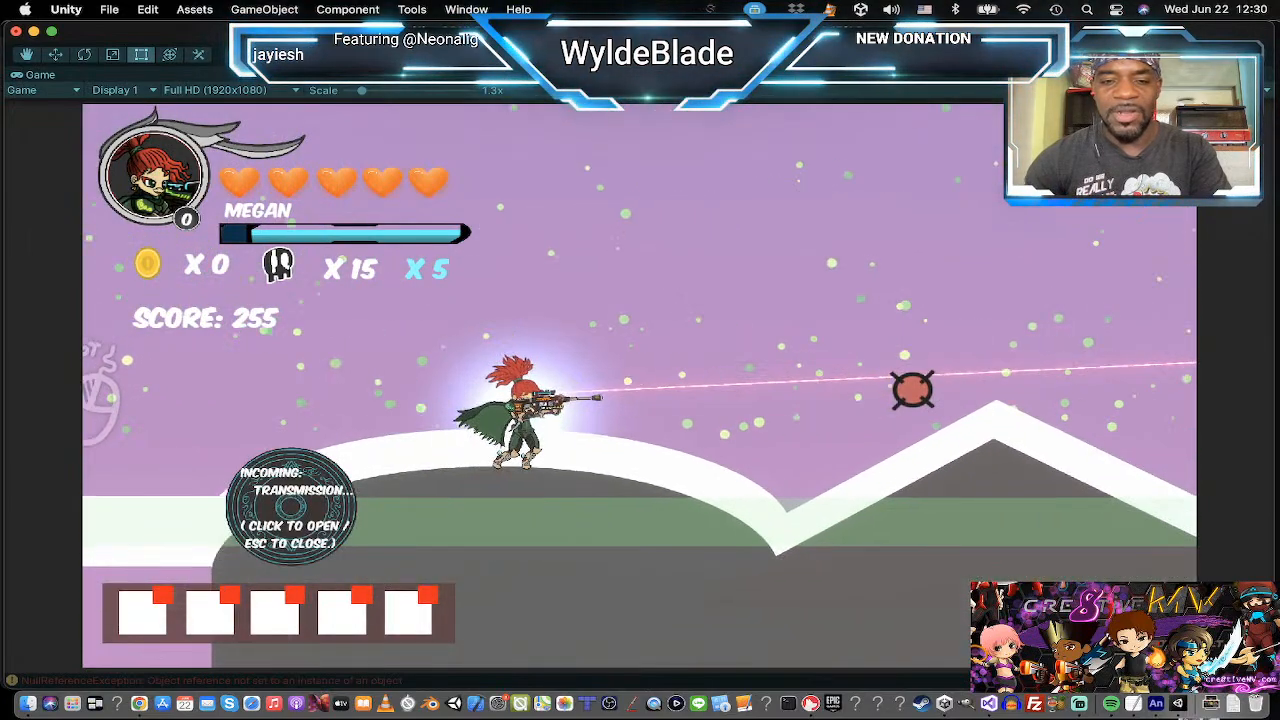
pyautogui.press('a')
pyautogui.press('d')
pyautogui.press('space')
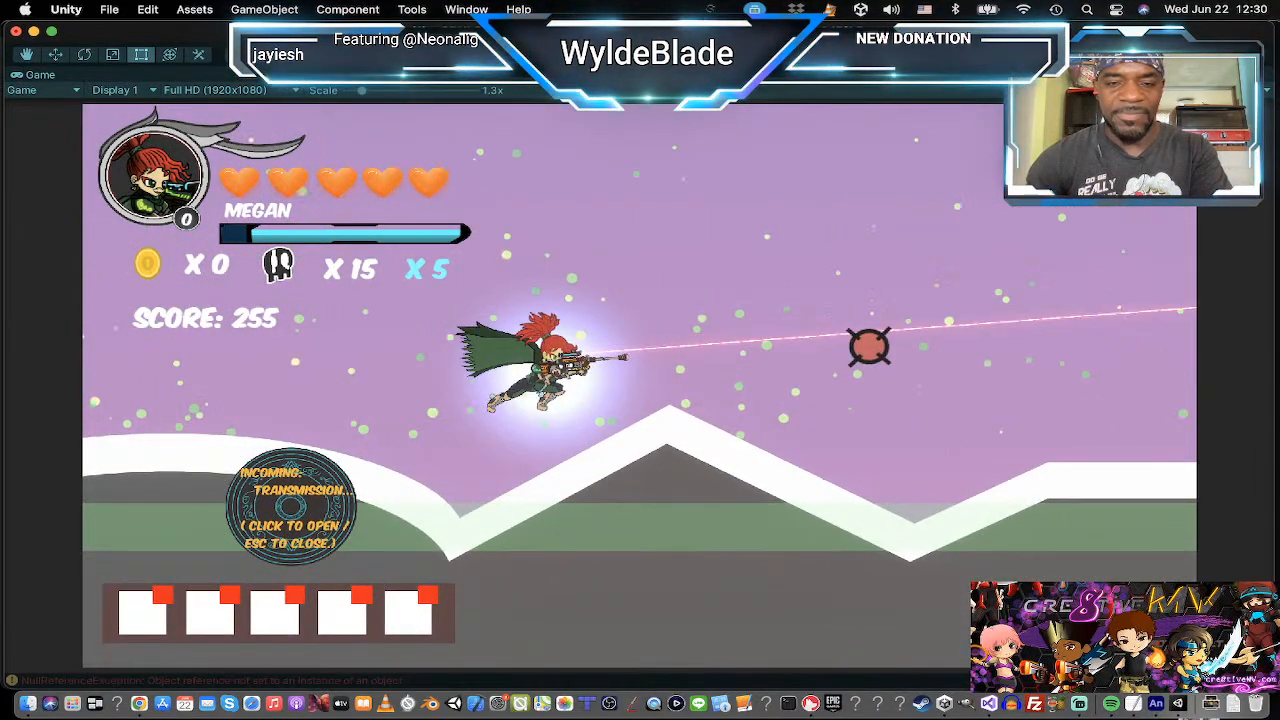
# Run and jump the Player back and forth across the peaked and sloped ground while aiming the rifle, and end the playtest.
pyautogui.press('d')
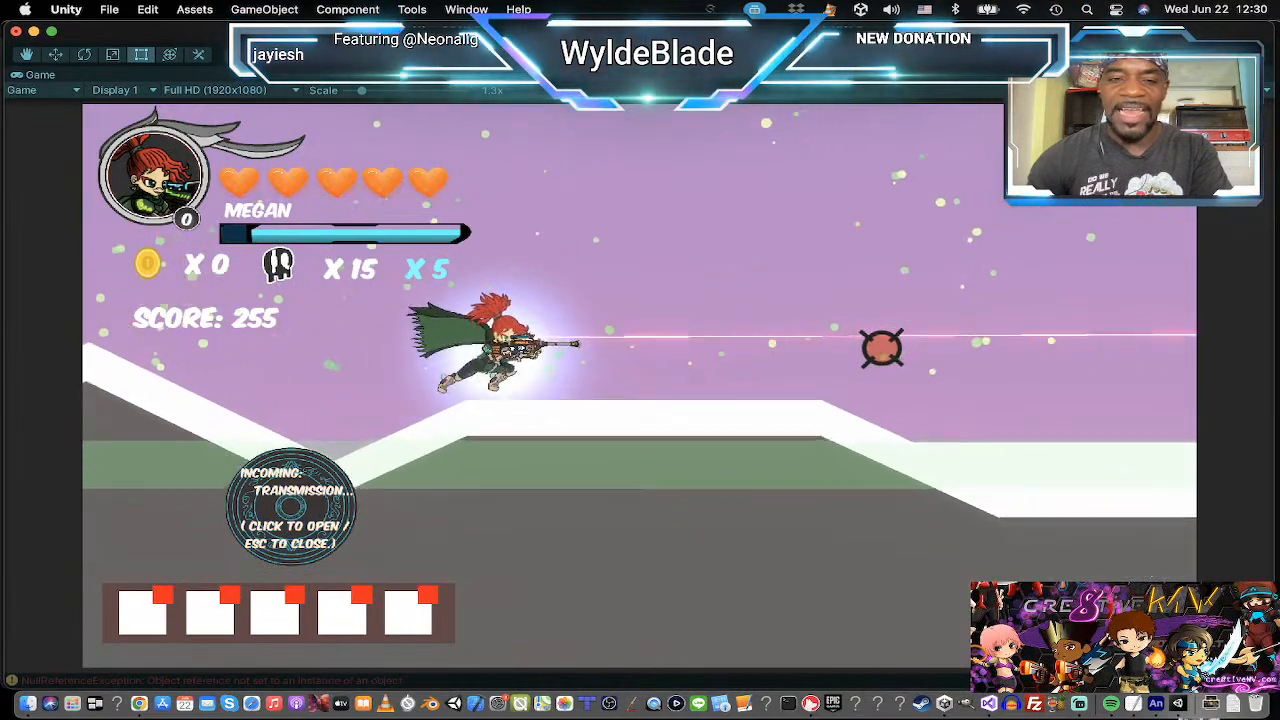
pyautogui.press('d')
pyautogui.press('a')
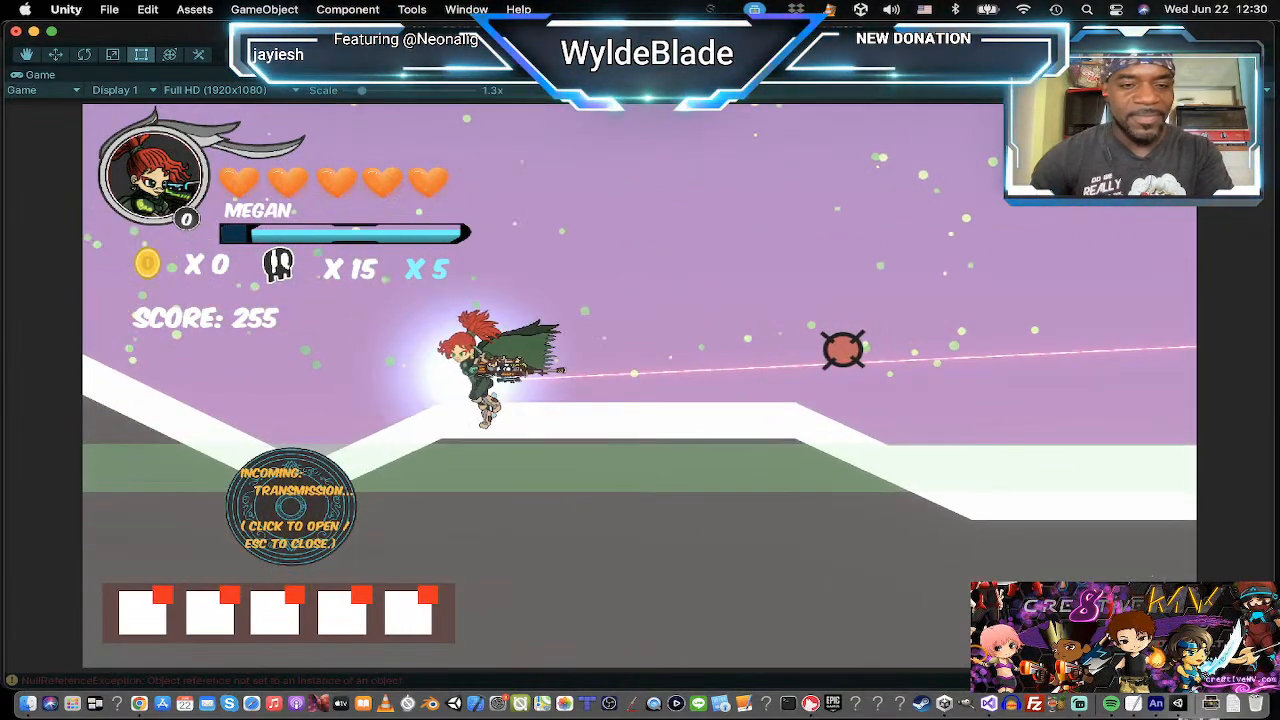
pyautogui.press('a')
pyautogui.press('space')
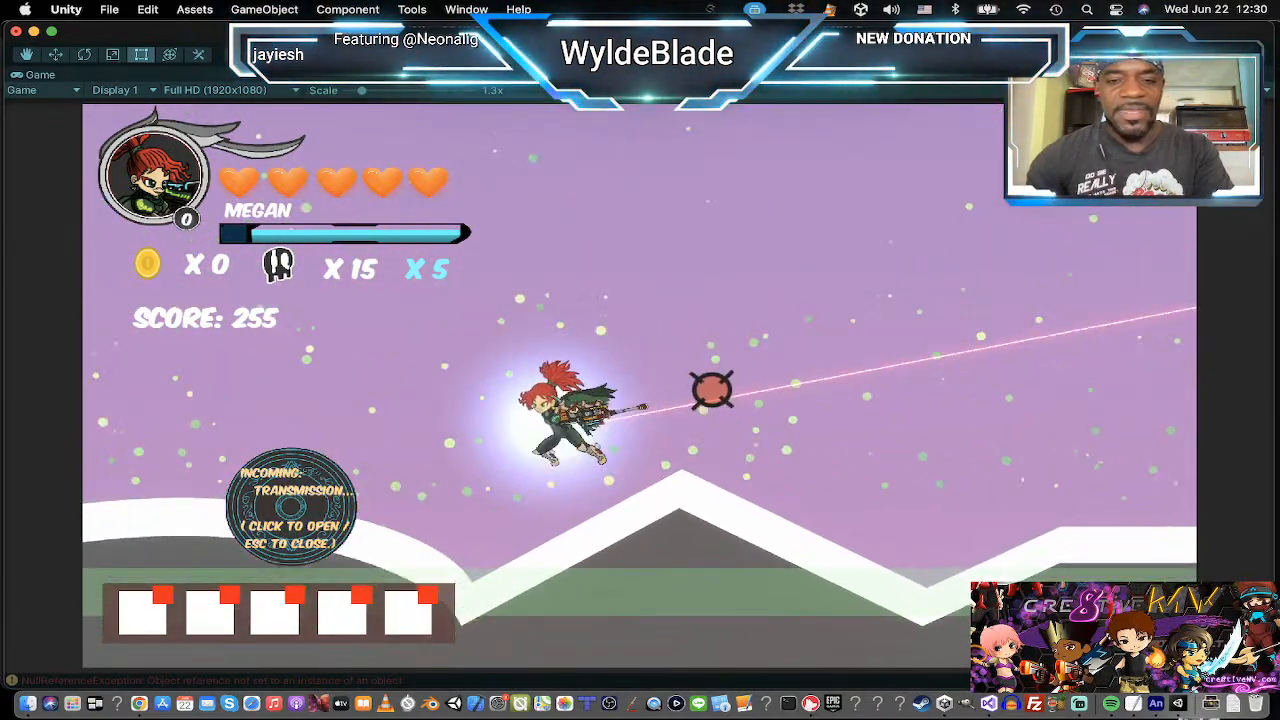
pyautogui.press('a')
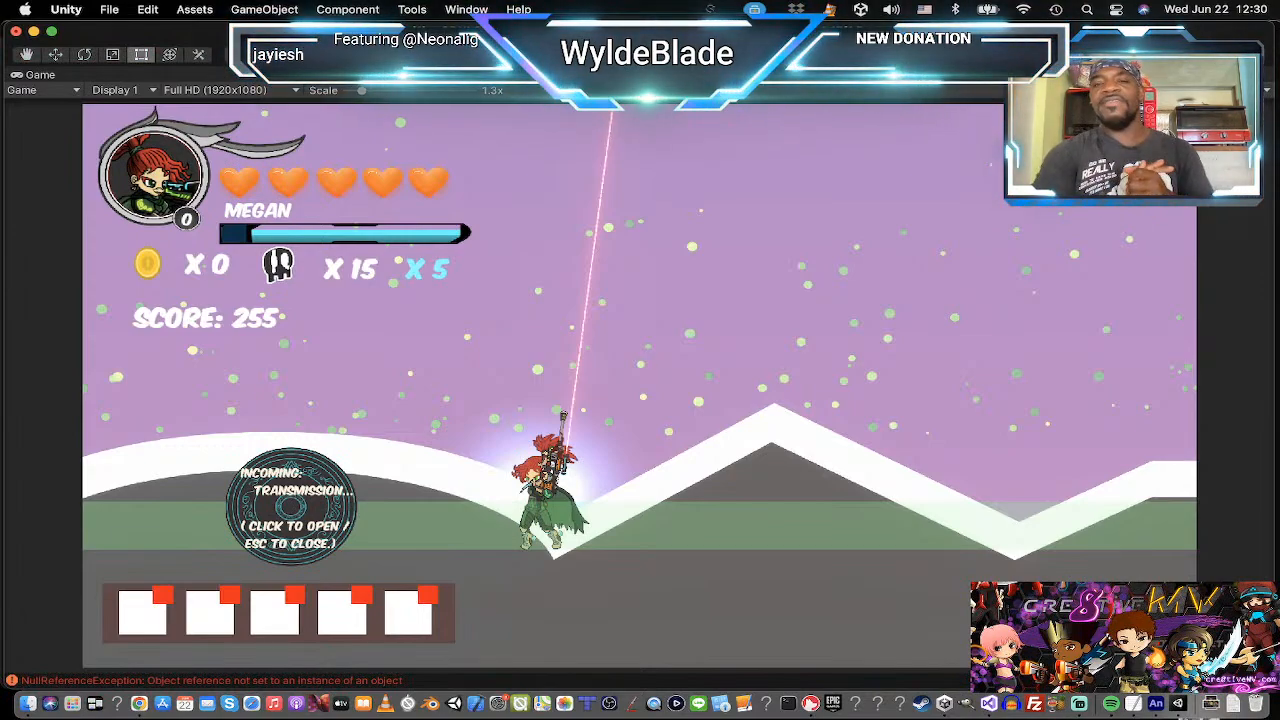
pyautogui.press('super+p')
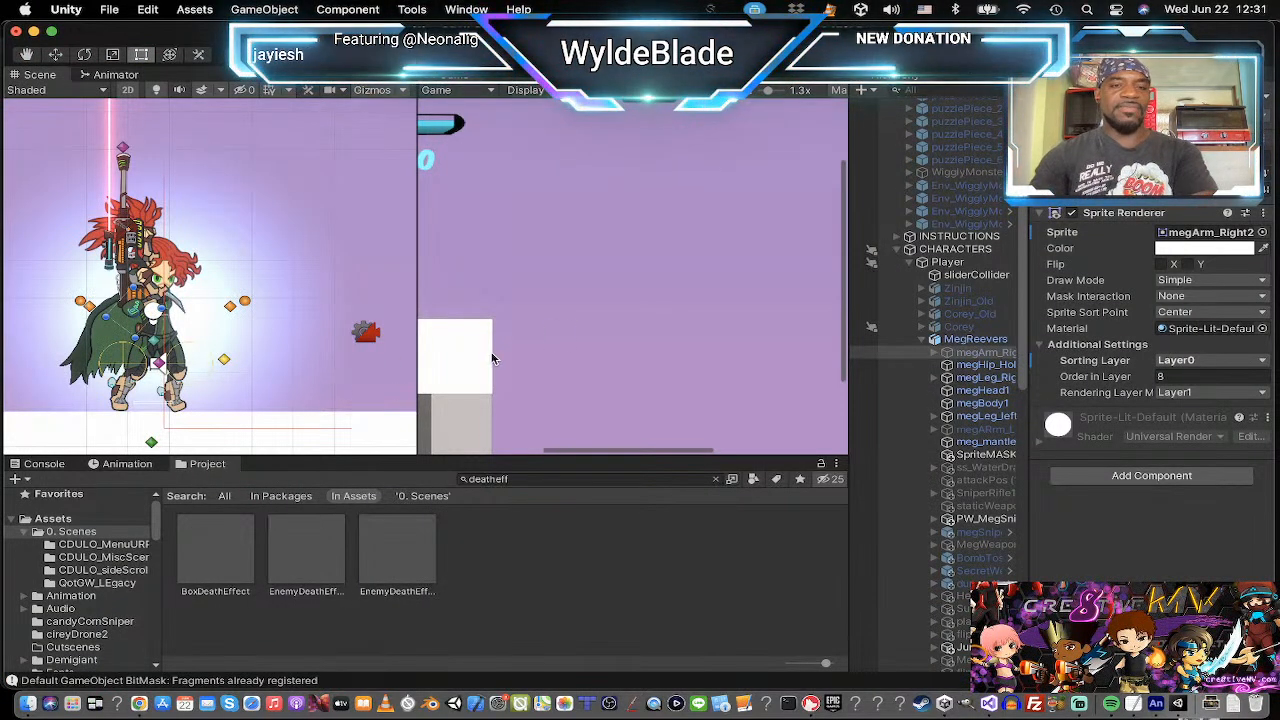
# Inspect the level ceiling object and the green ground line object near the start platform in the scene.
pyautogui.scroll(-5, 491, 358)
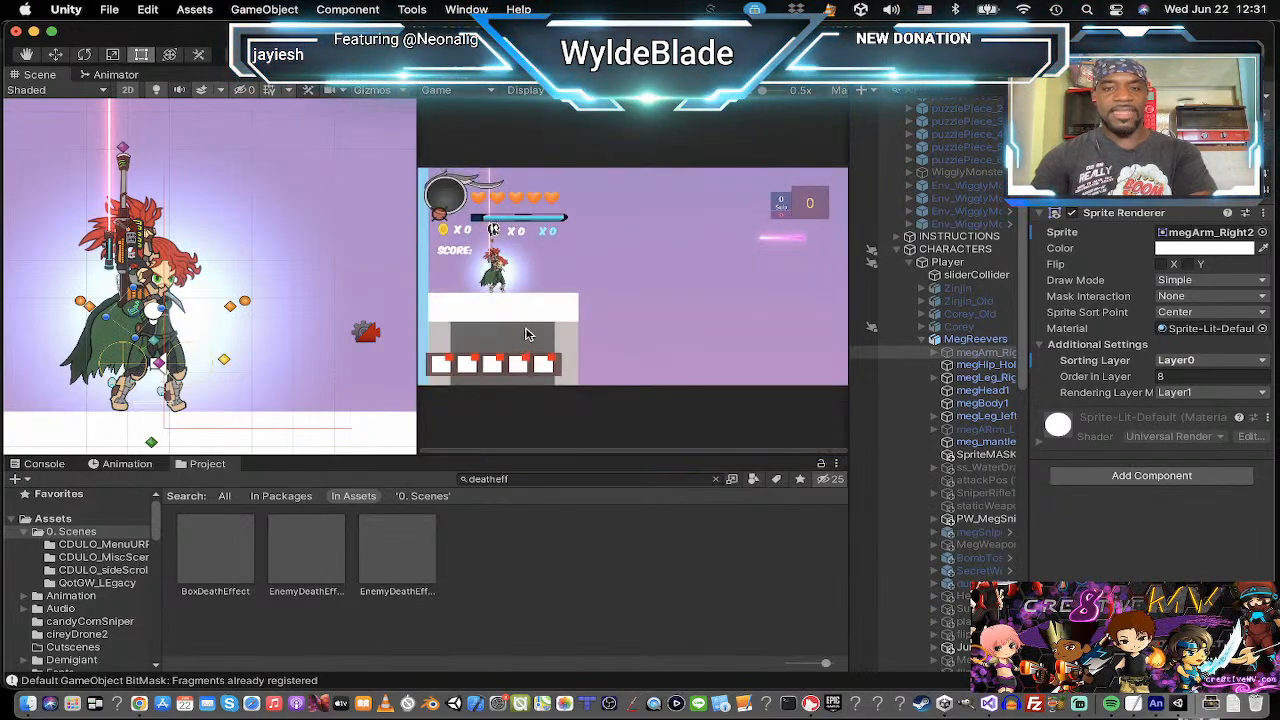
pyautogui.scroll(-5, 224, 360)
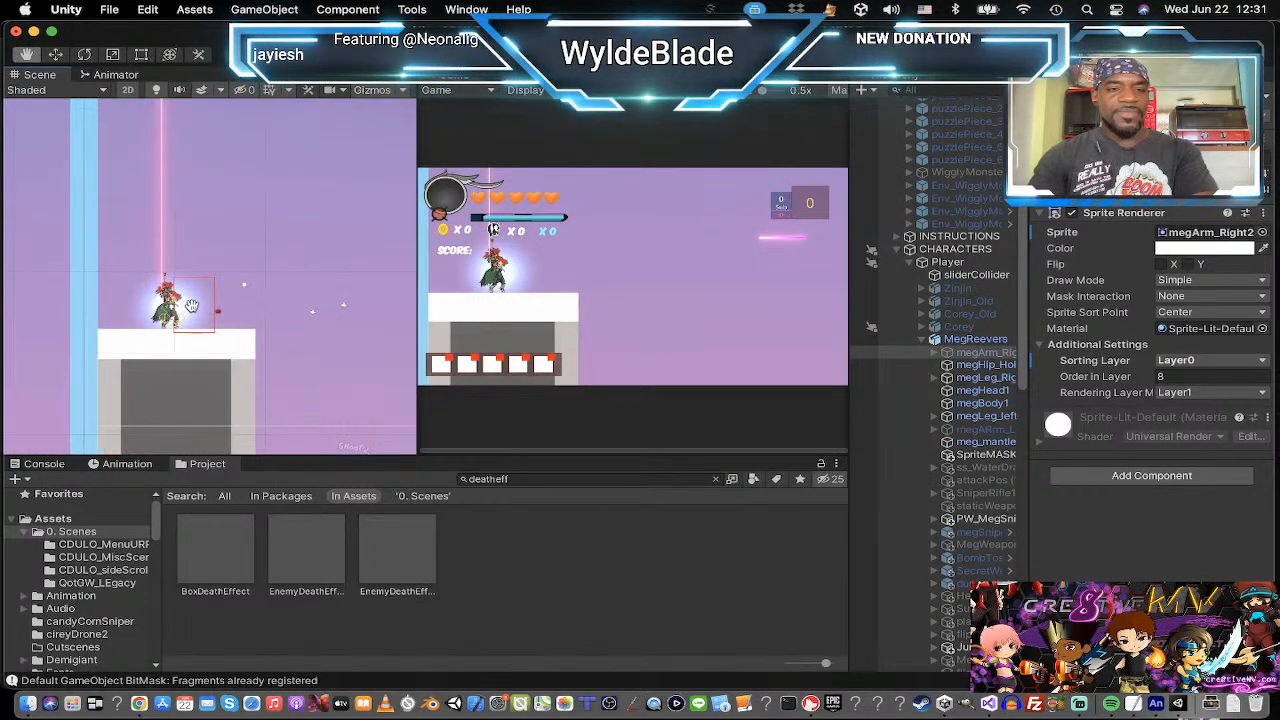
pyautogui.scroll(-2, 214, 328)
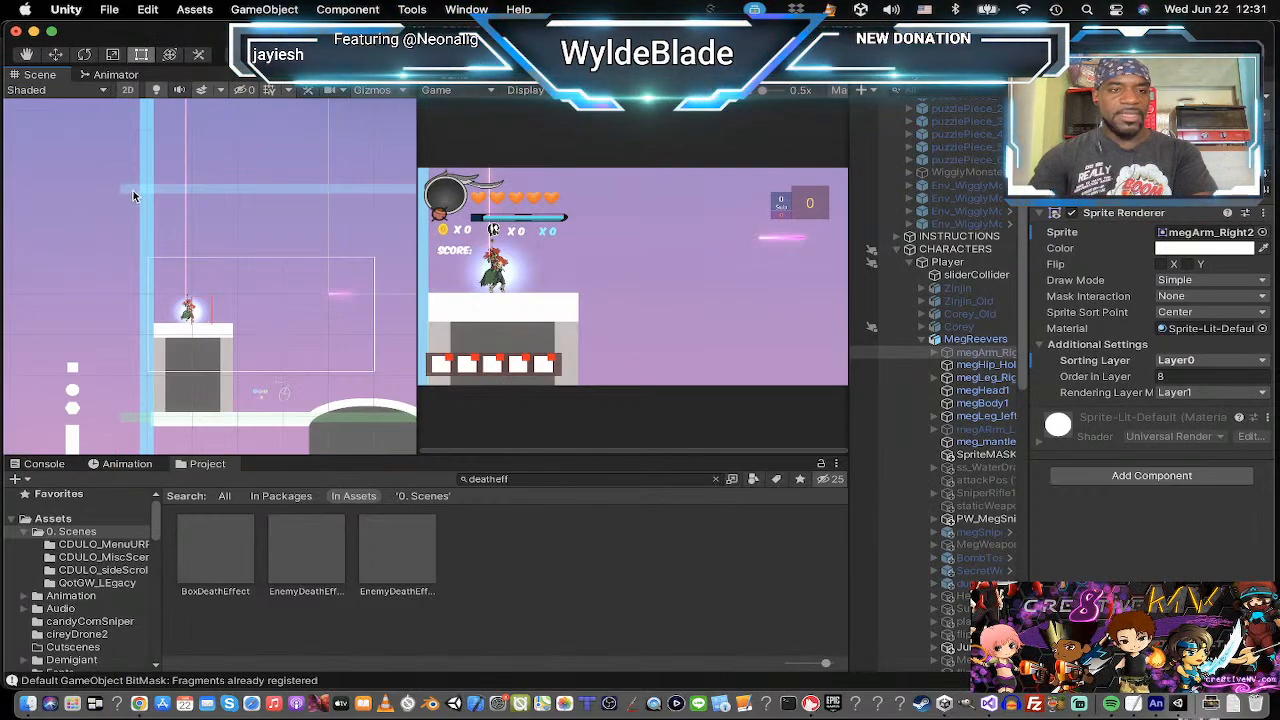
pyautogui.click(116, 427)
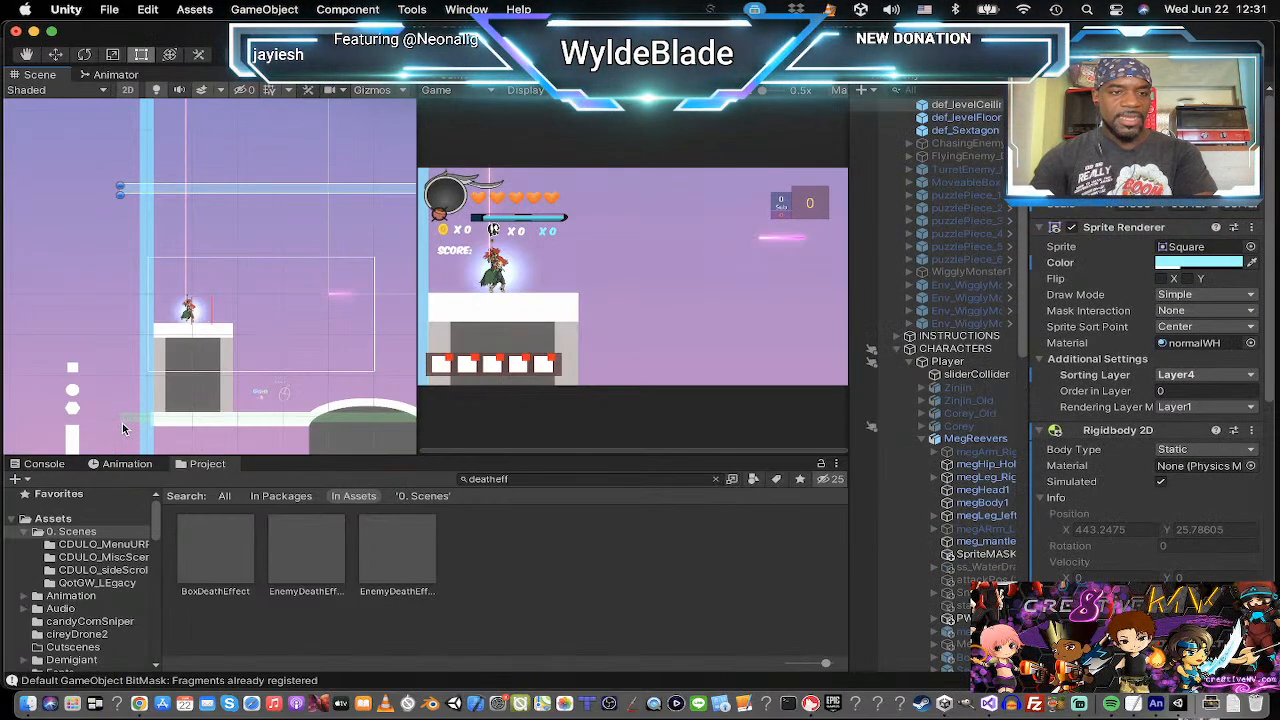
pyautogui.scroll(1, 124, 430)
pyautogui.click(126, 420)
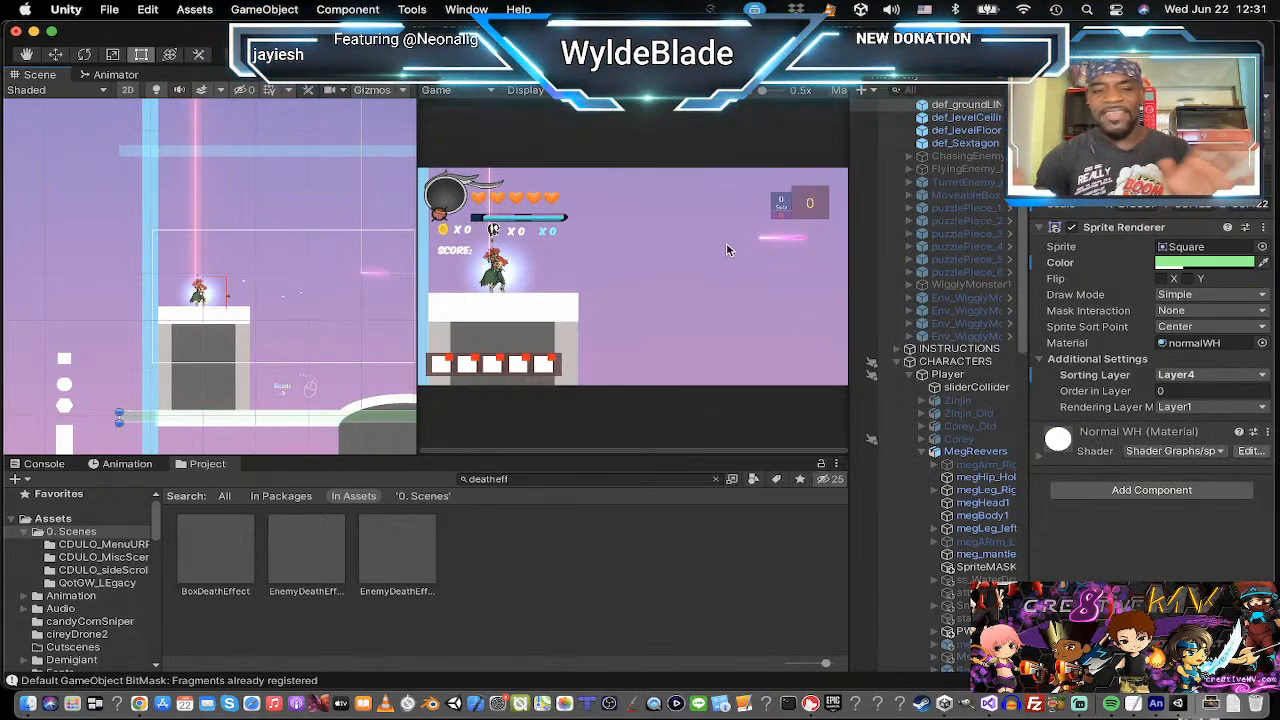
# Examine the full extent of the side-scroller level in the scene, from the start platform to its far end.
pyautogui.scroll(-2, 313, 289)
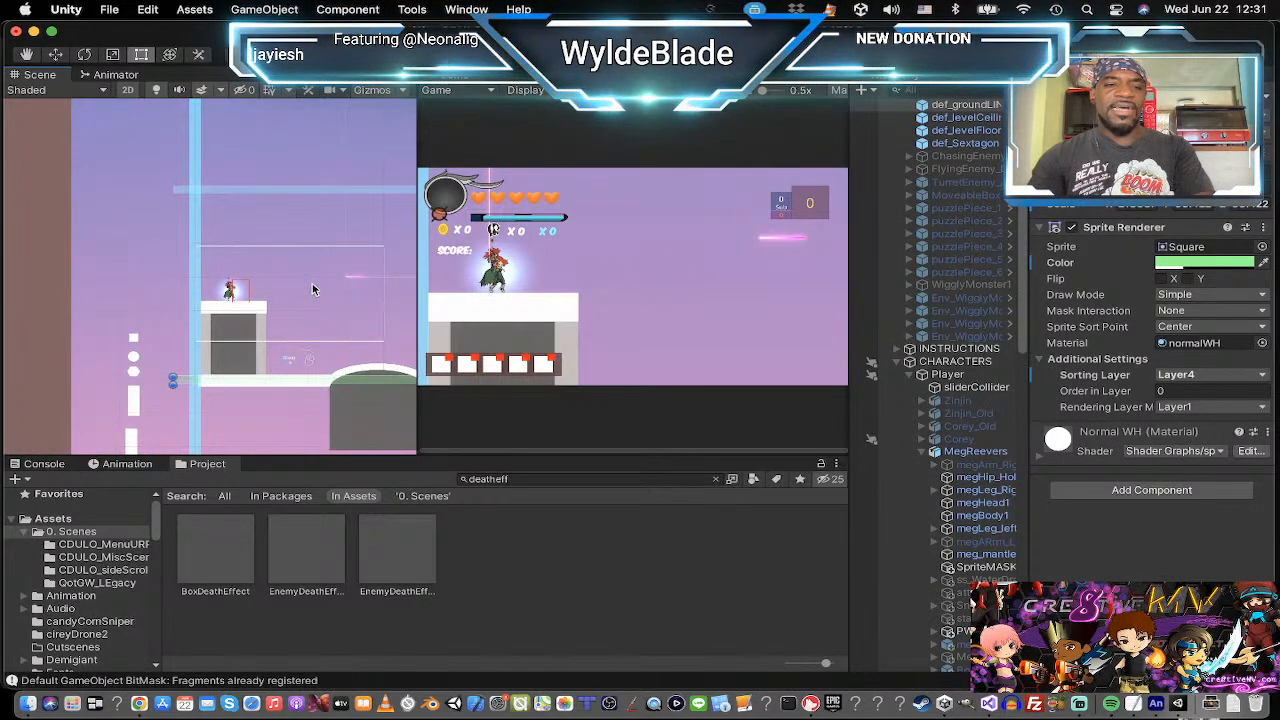
pyautogui.moveTo(313, 289); pyautogui.dragTo(203, 261, button='middle')
pyautogui.scroll(-3, 254, 277)
pyautogui.moveTo(290, 271); pyautogui.dragTo(196, 270, button='middle')
pyautogui.scroll(-3, 197, 274)
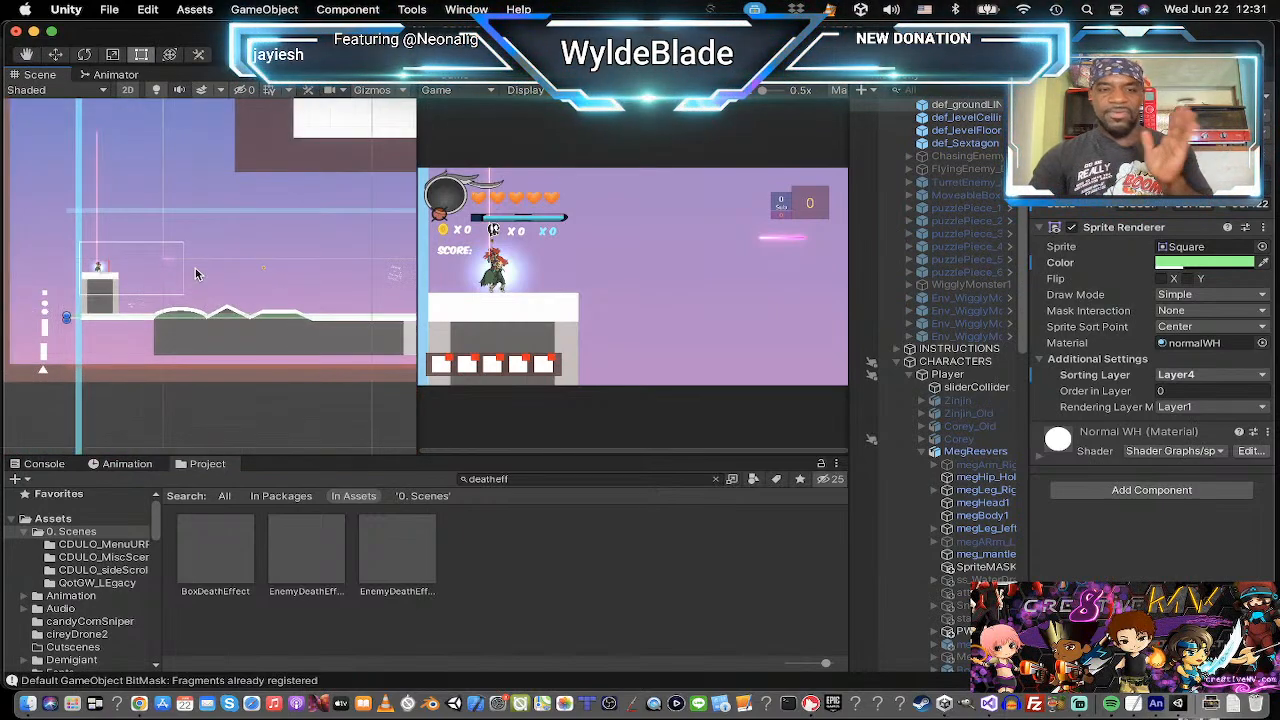
pyautogui.scroll(-2, 196, 273)
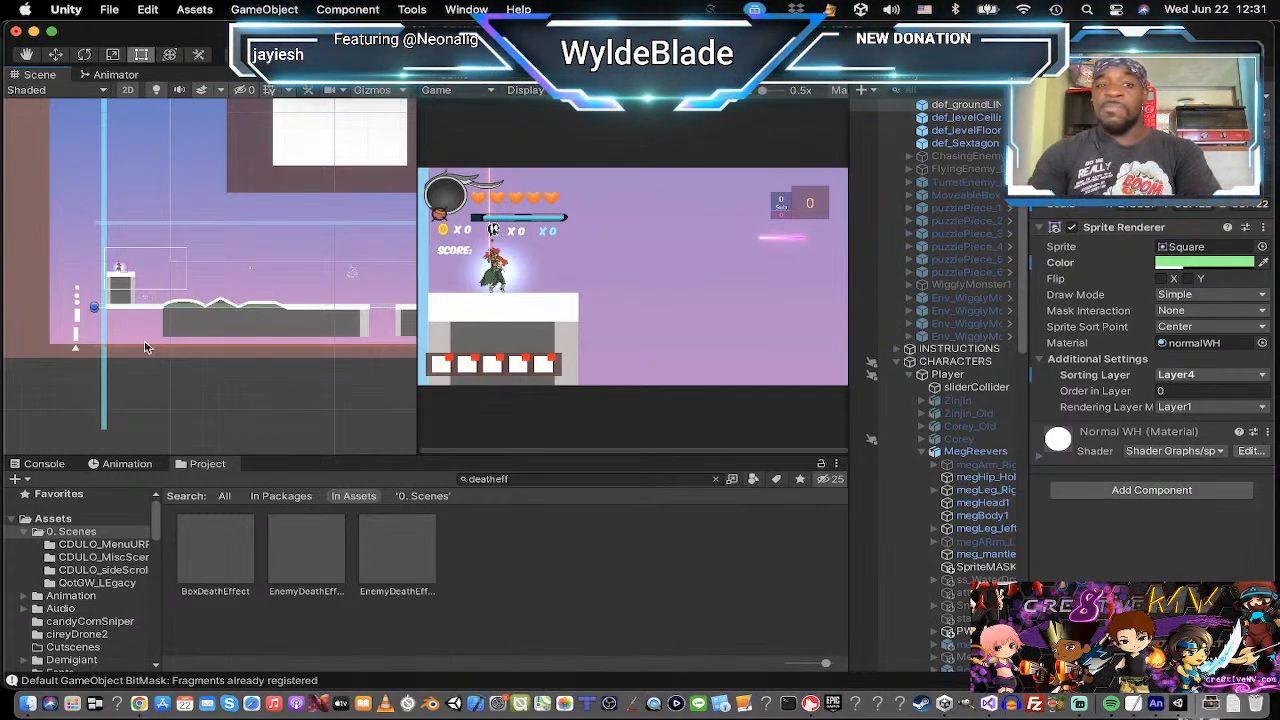
pyautogui.moveTo(258, 318); pyautogui.dragTo(157, 321, button='middle')
pyautogui.scroll(-4, 186, 304)
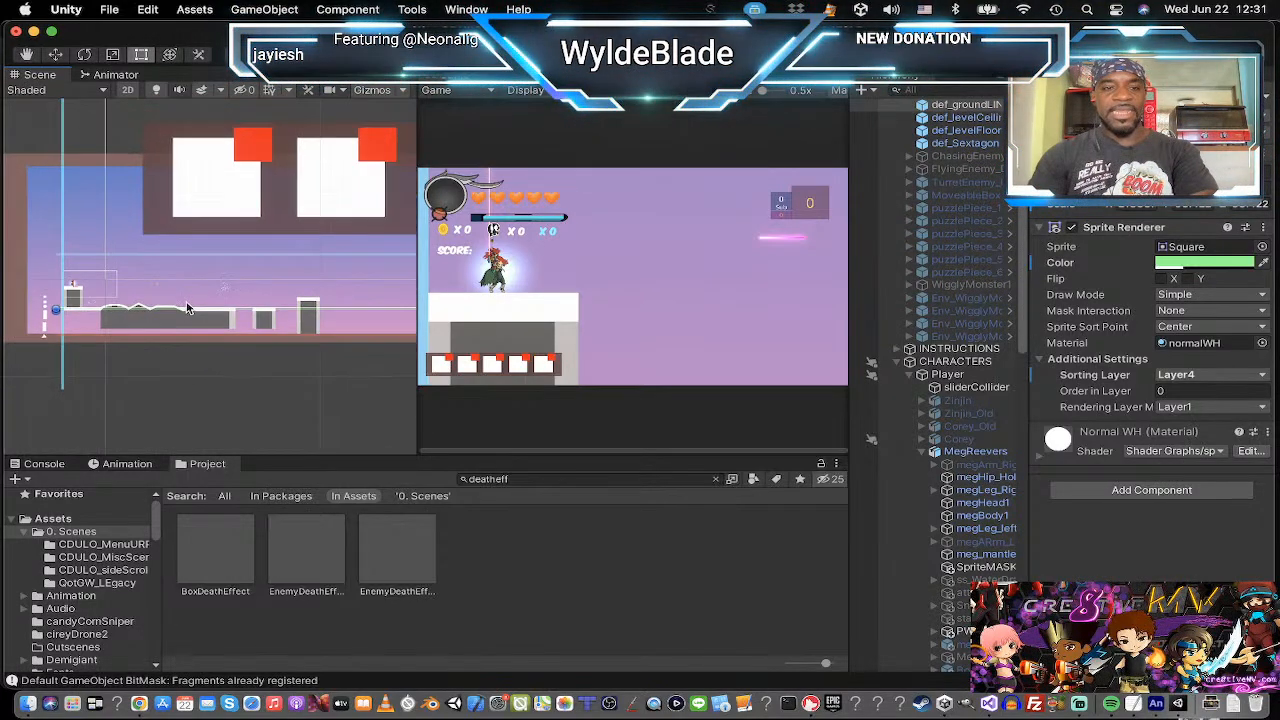
pyautogui.scroll(-5, 186, 308)
pyautogui.moveTo(218, 310); pyautogui.dragTo(165, 313)
pyautogui.press('t')
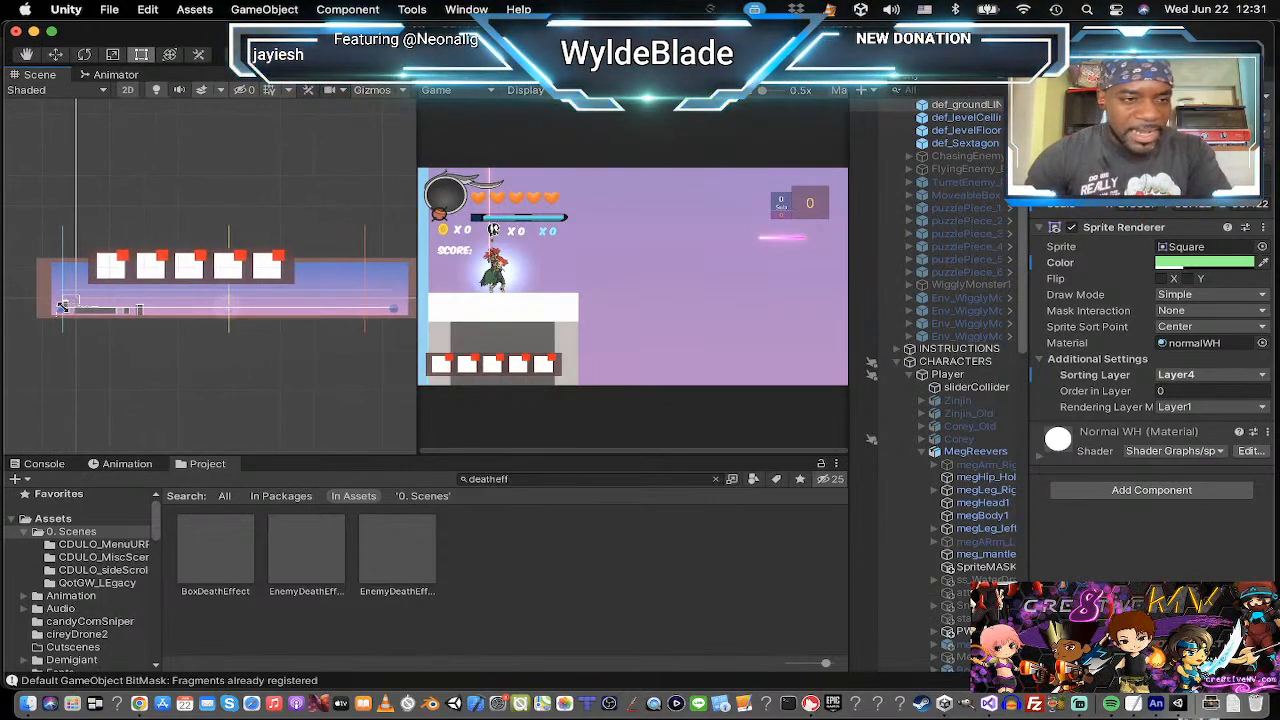
# Examine the ground pieces and the gaps between them, from the start platform to the tall block.
pyautogui.scroll(1, 124, 309)
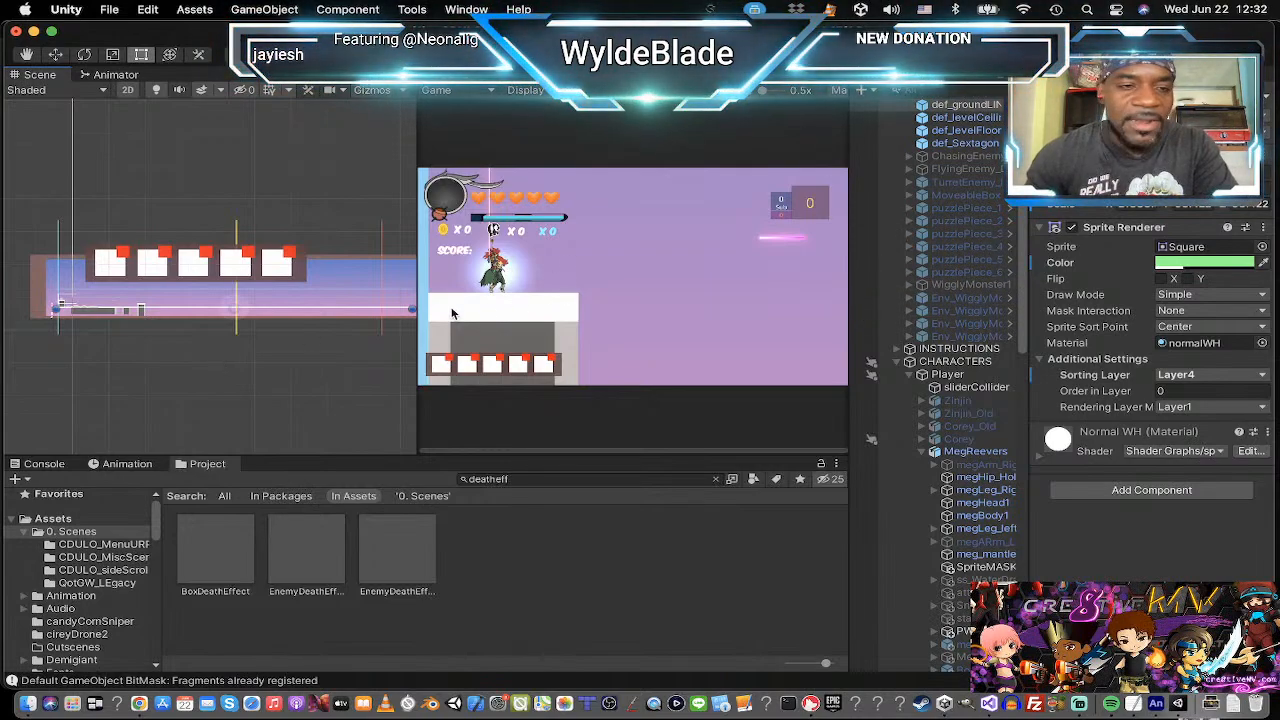
pyautogui.scroll(3, 186, 339)
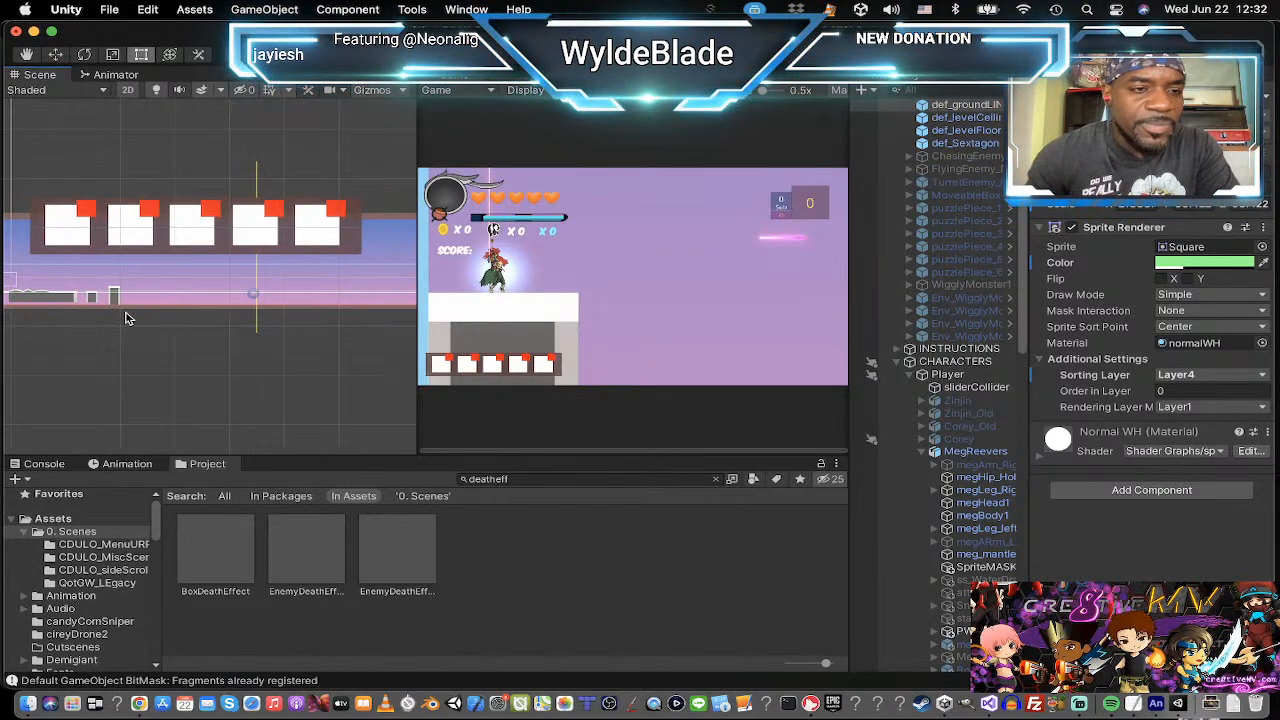
pyautogui.scroll(3, 104, 320)
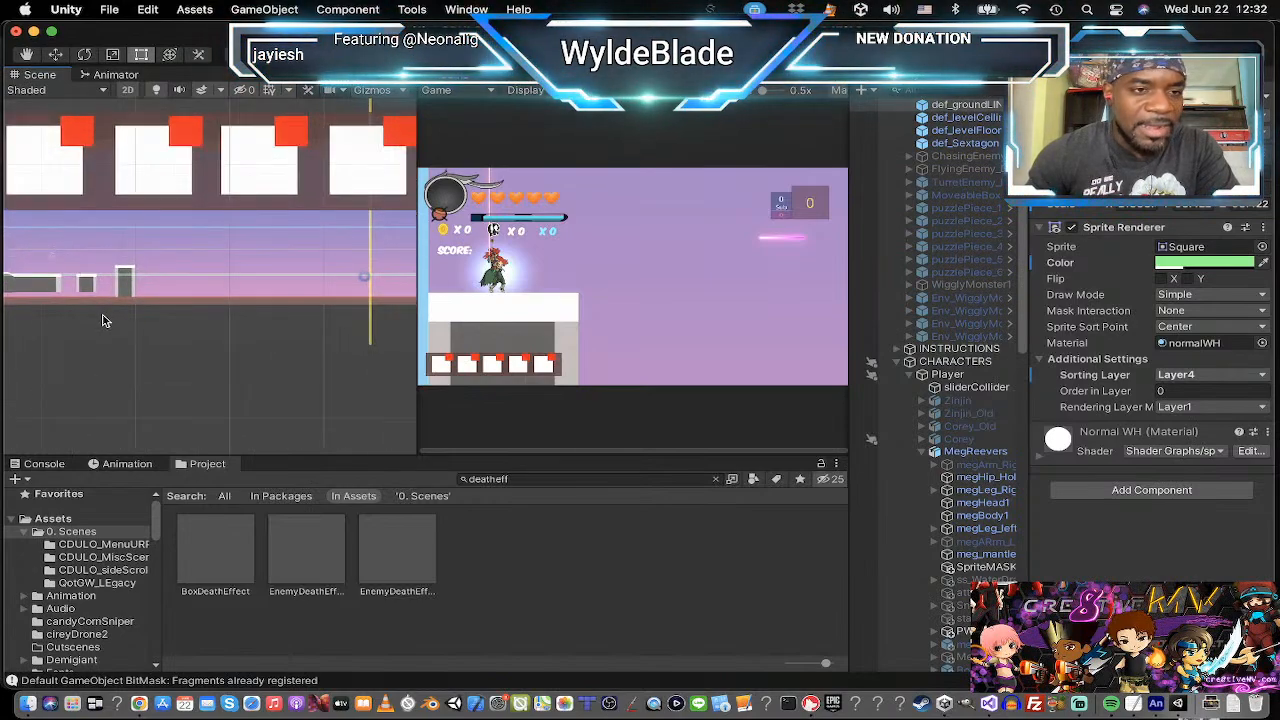
pyautogui.scroll(3, 112, 318)
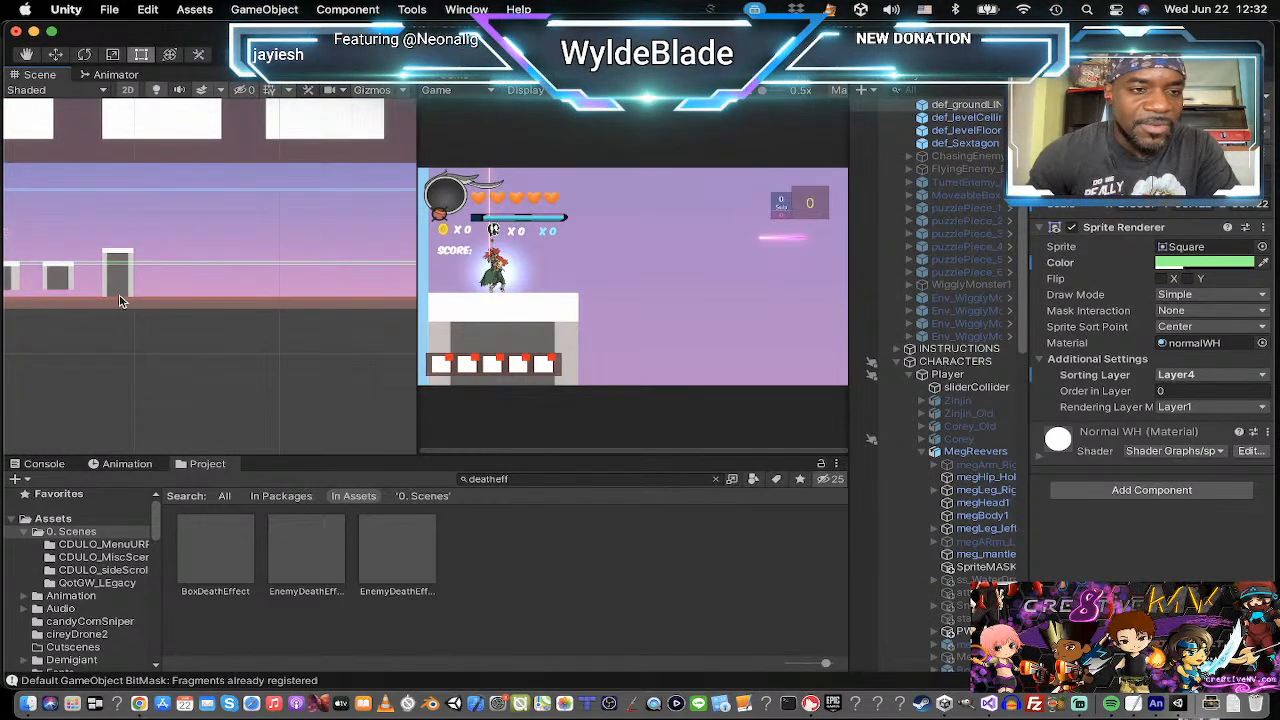
pyautogui.scroll(-5, 154, 328)
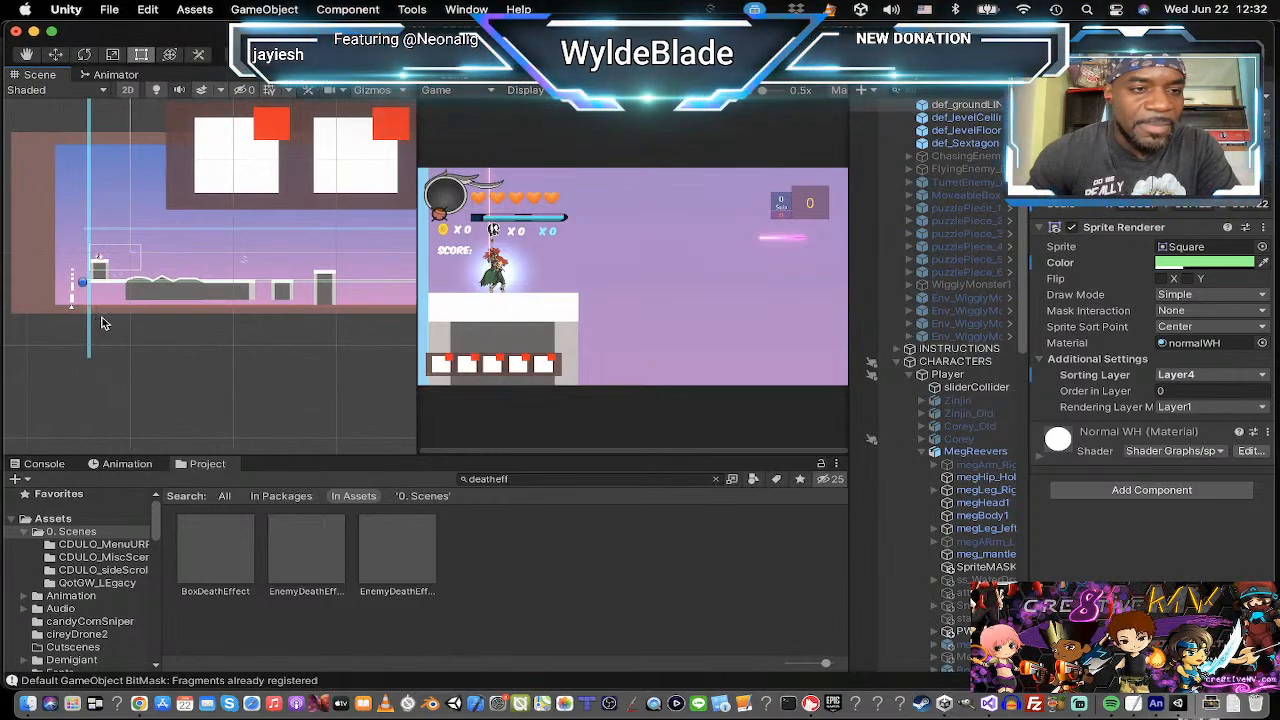
pyautogui.scroll(1, 102, 322)
pyautogui.scroll(1, 143, 314)
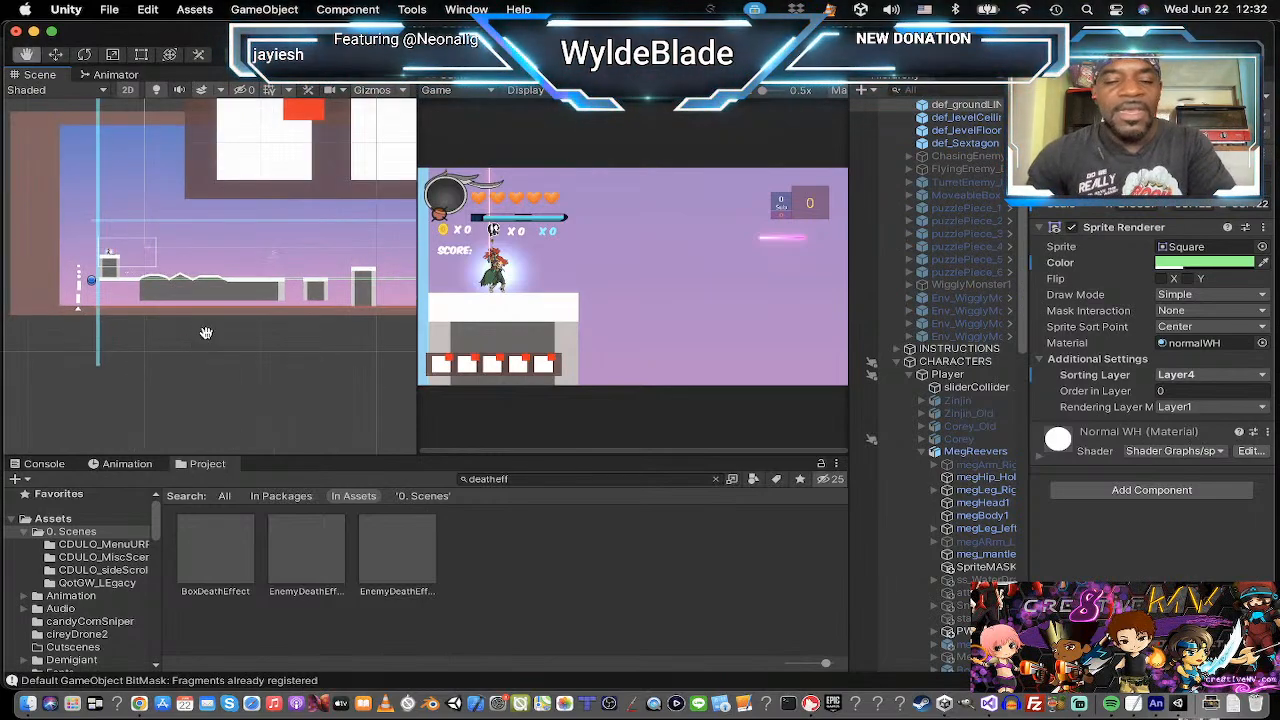
pyautogui.moveTo(206, 333); pyautogui.dragTo(135, 336, button='middle')
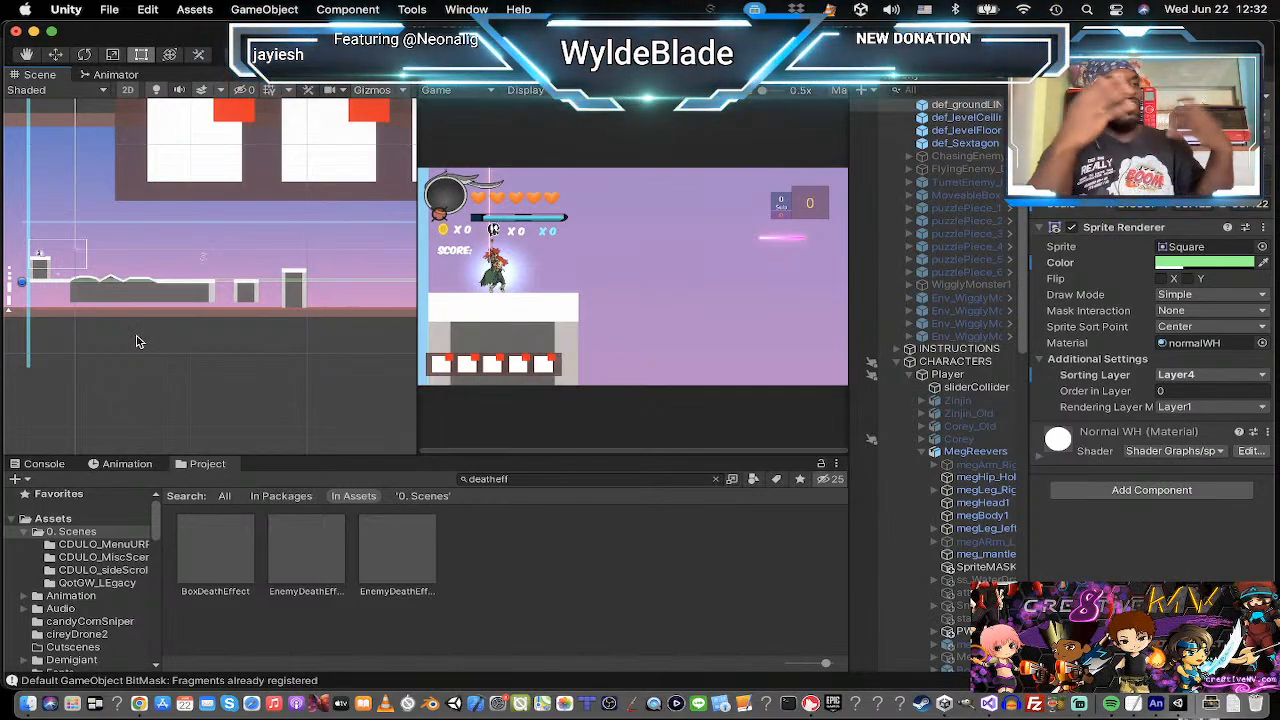
pyautogui.scroll(-1, 187, 330)
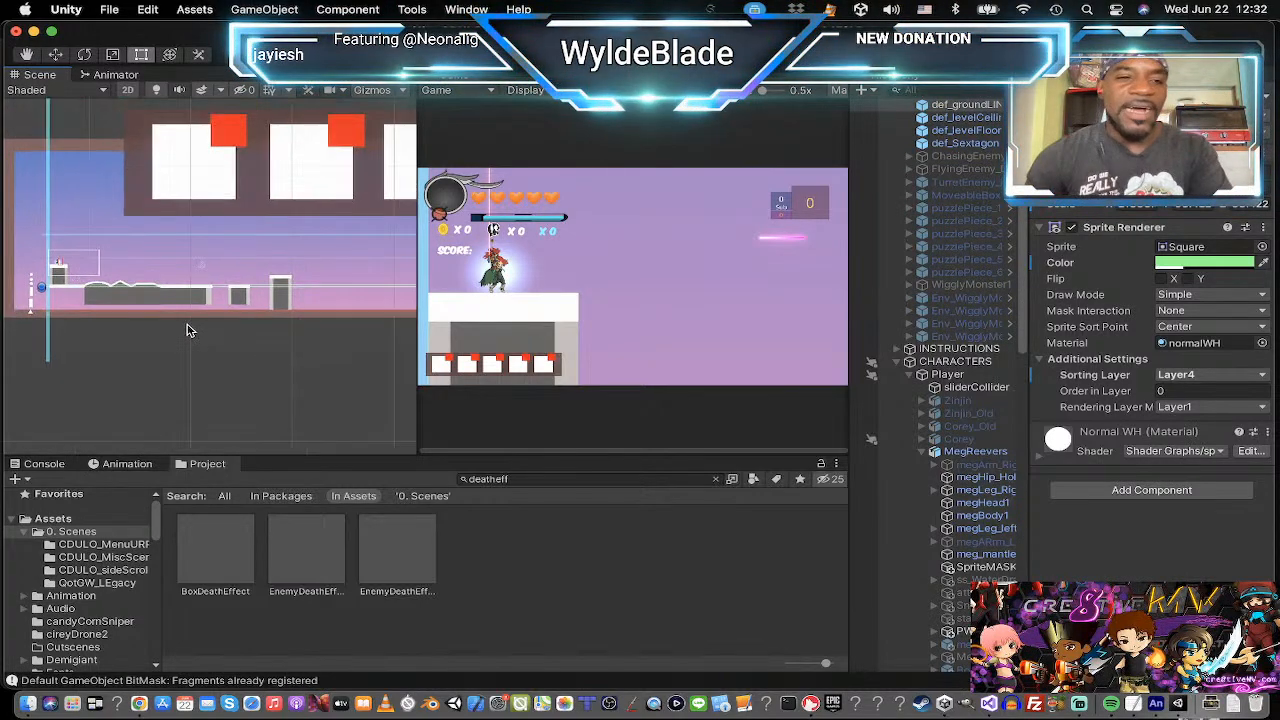
pyautogui.scroll(1, 182, 320)
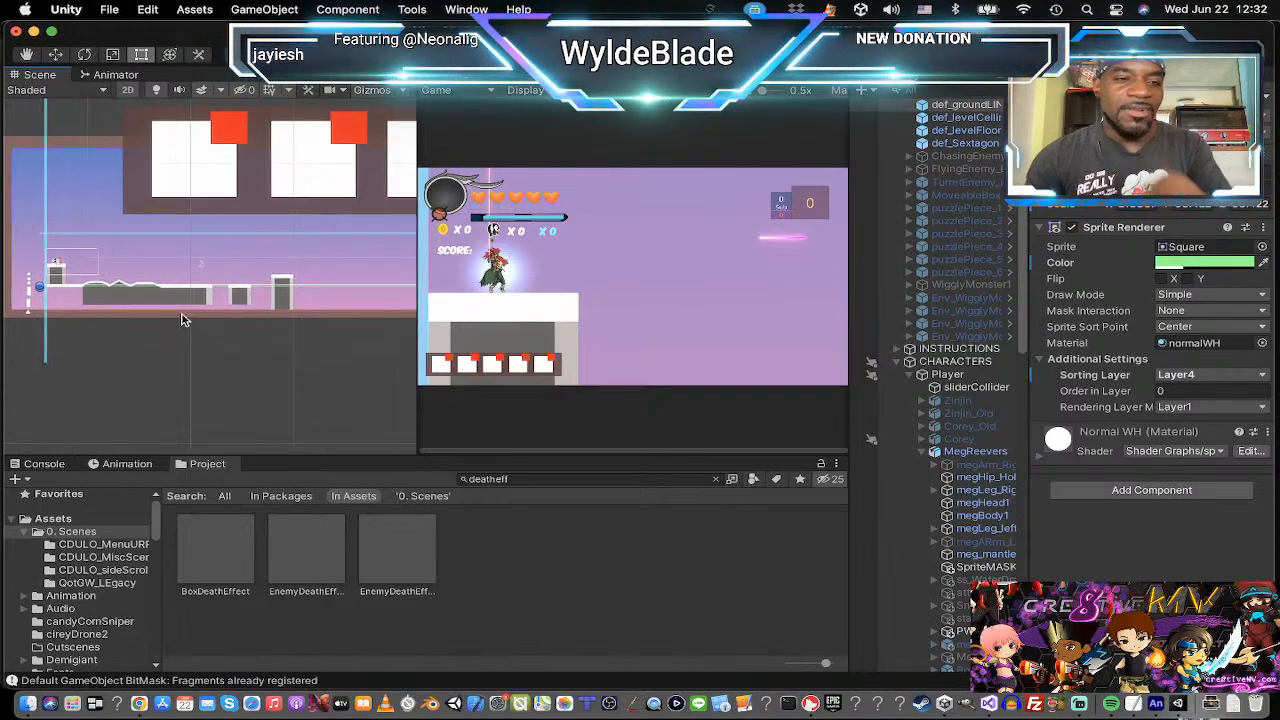
pyautogui.scroll(-2, 180, 317)
pyautogui.scroll(2, 173, 314)
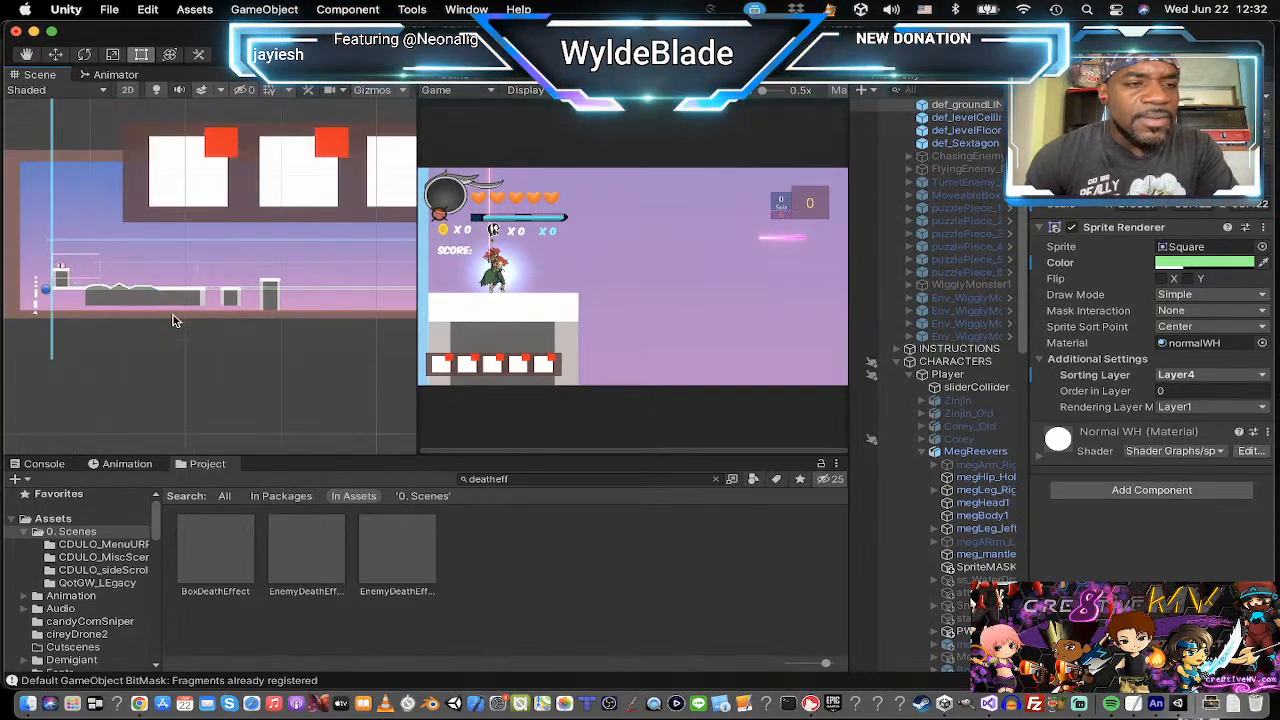
pyautogui.scroll(1, 173, 320)
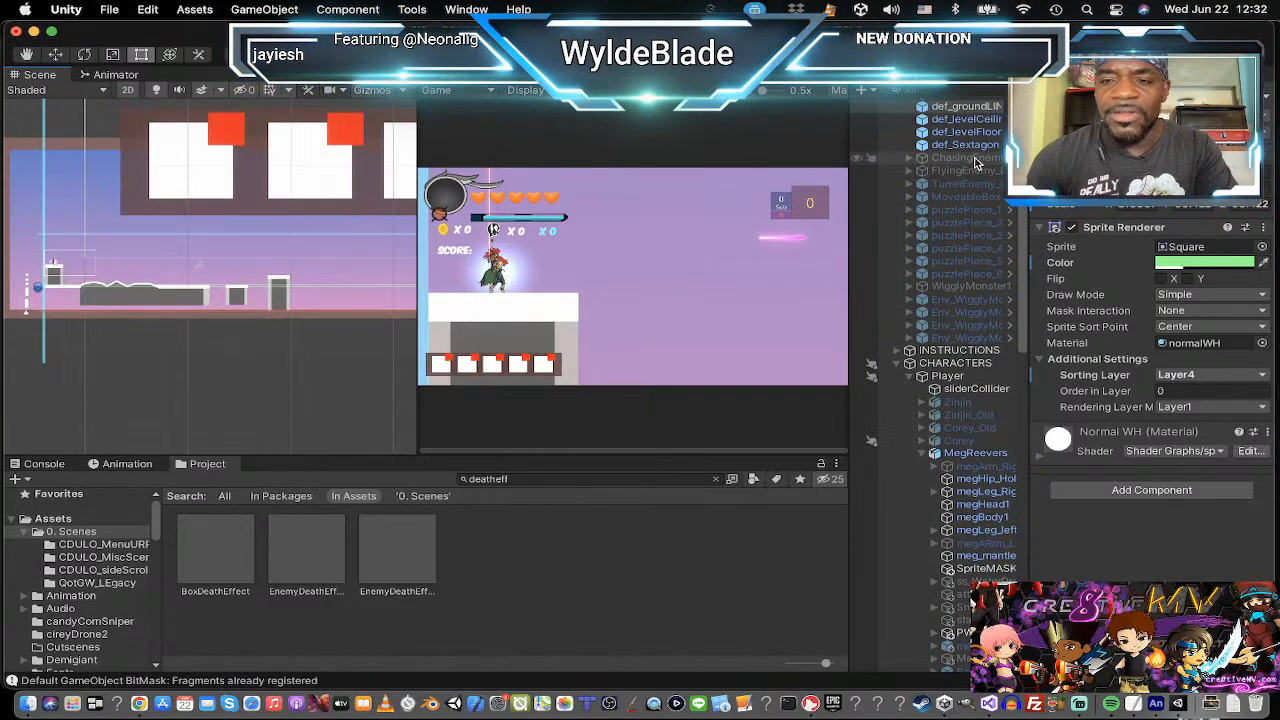
# Collapse the DEFAULT_BUILD group of level building objects in the scene hierarchy.
pyautogui.scroll(3, 975, 162)
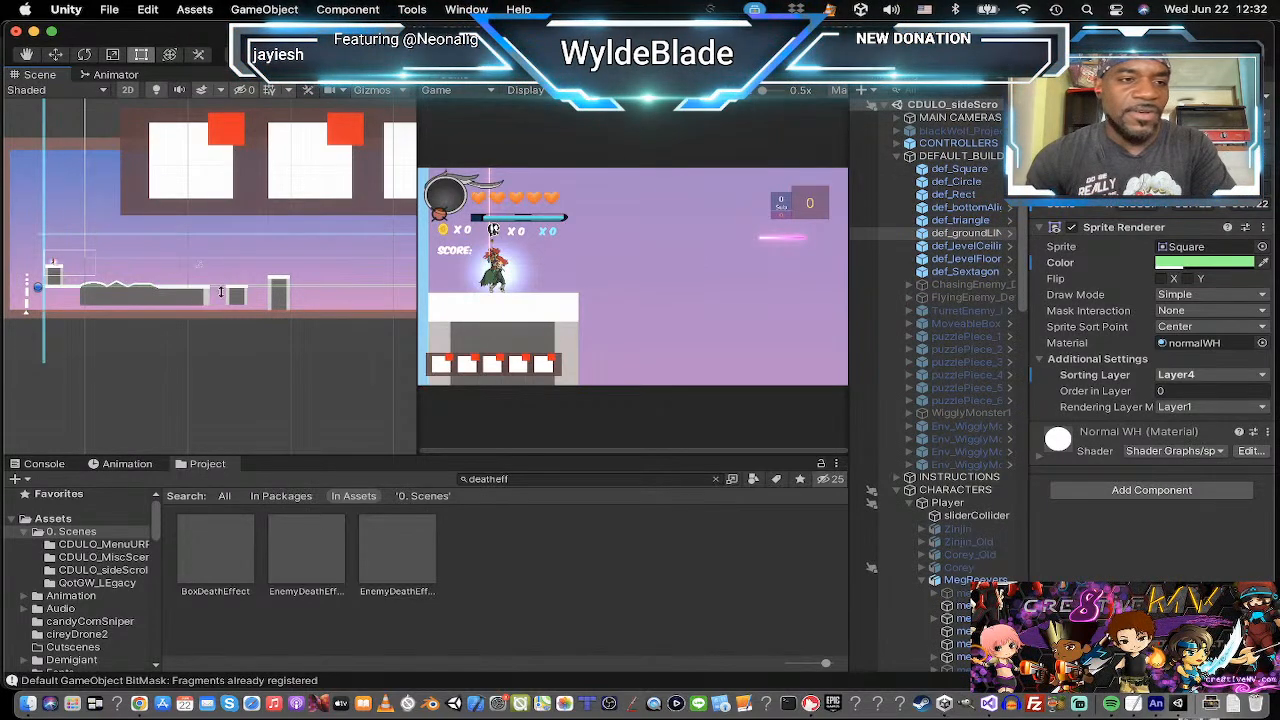
pyautogui.scroll(3, 221, 291)
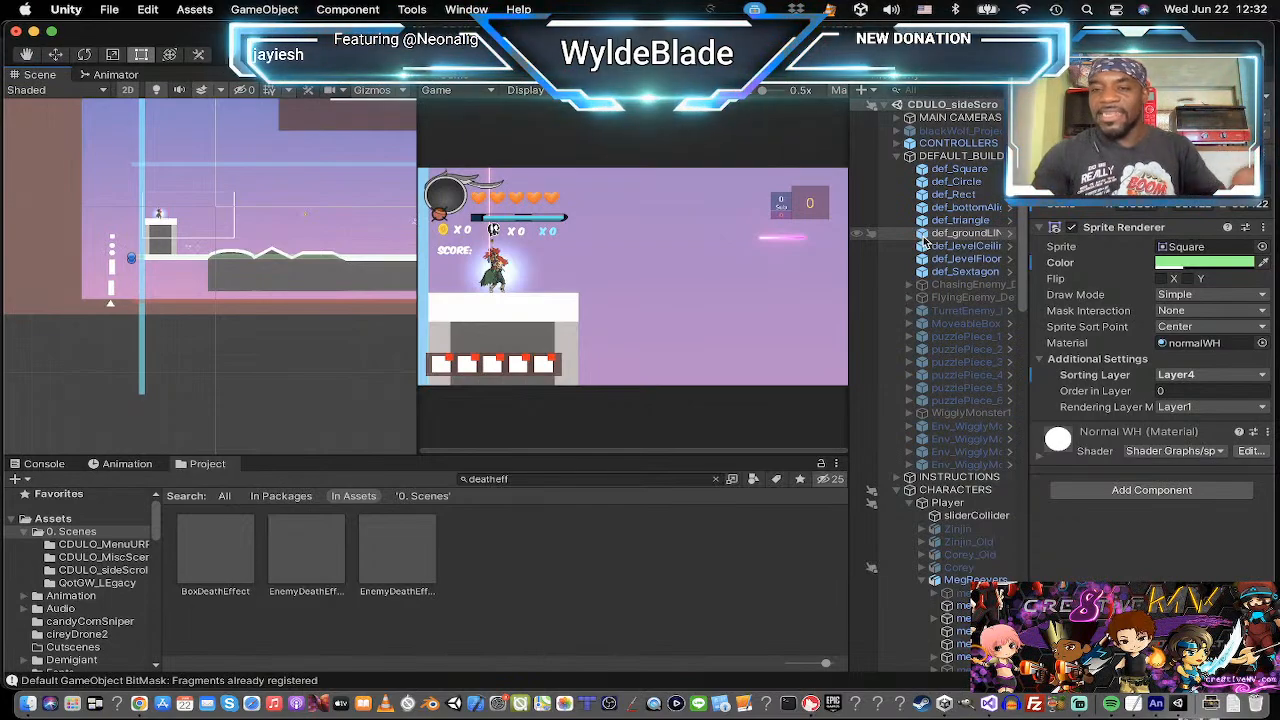
pyautogui.click(910, 156)
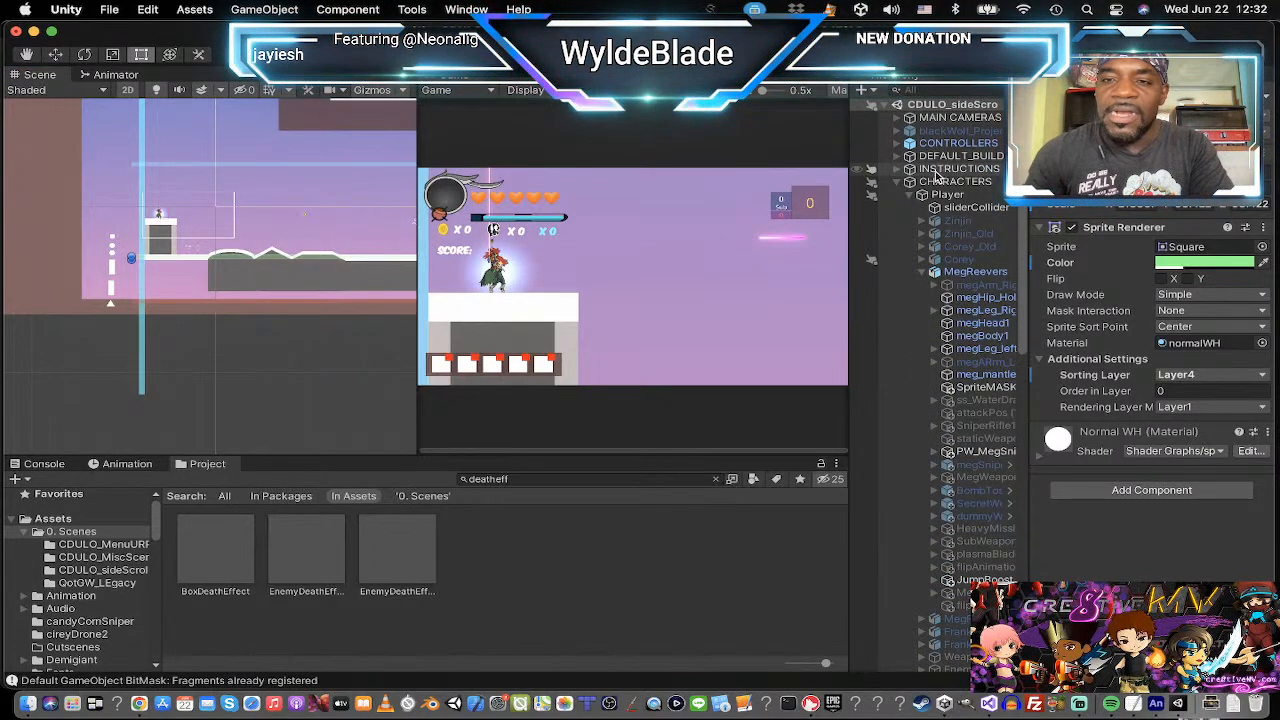
# Expand the INSTRUCTIONS group in the scene hierarchy and view the start area of the level.
pyautogui.click(940, 170)
pyautogui.click(898, 169)
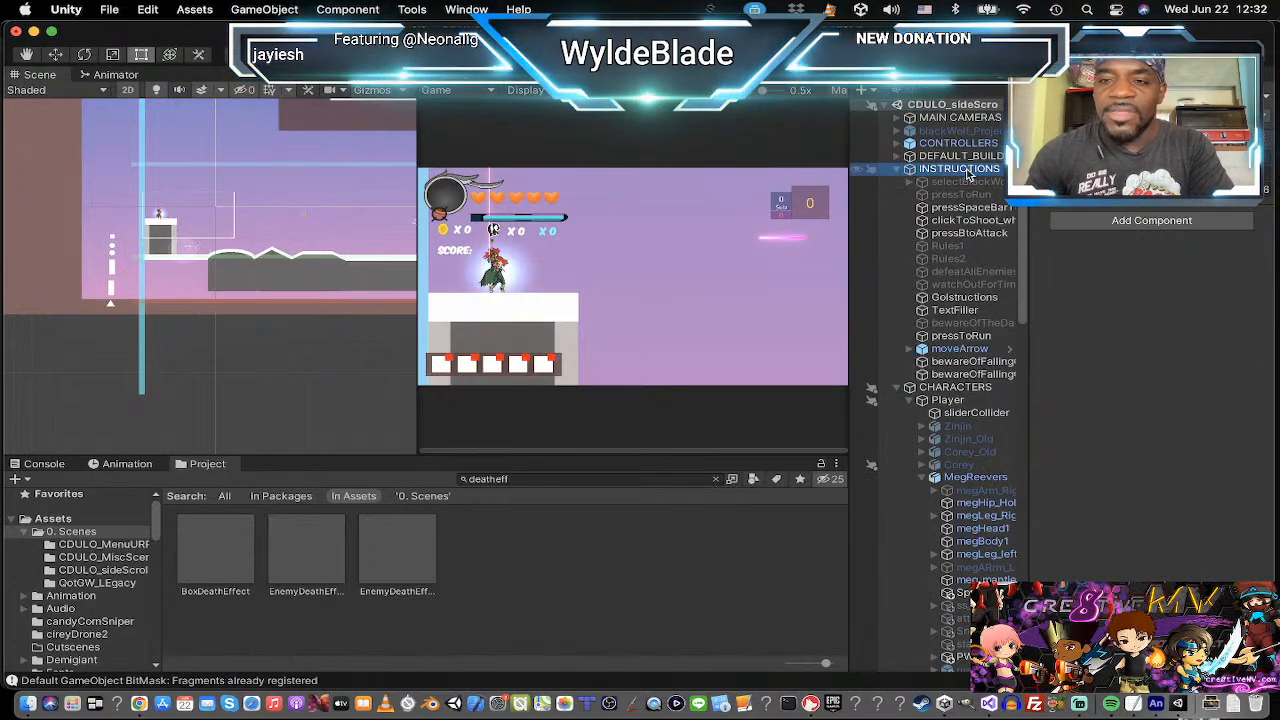
pyautogui.scroll(-2, 136, 287)
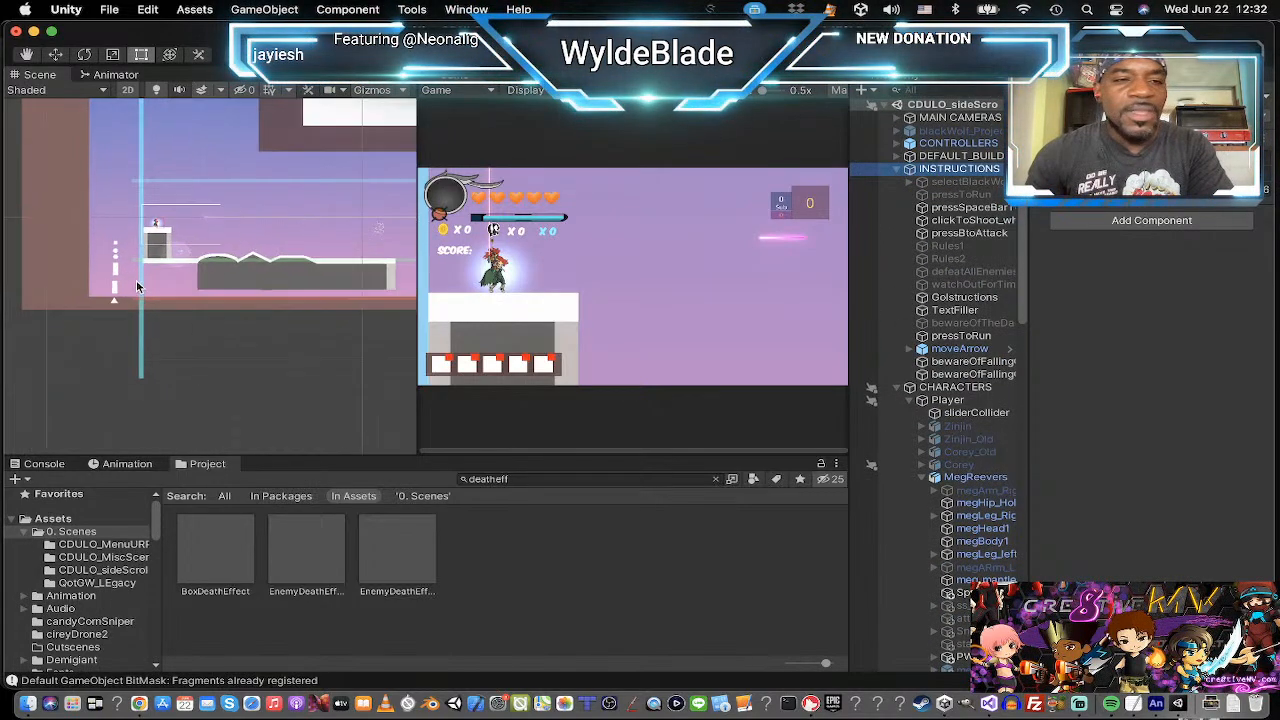
pyautogui.moveTo(184, 303); pyautogui.dragTo(117, 304, button='middle')
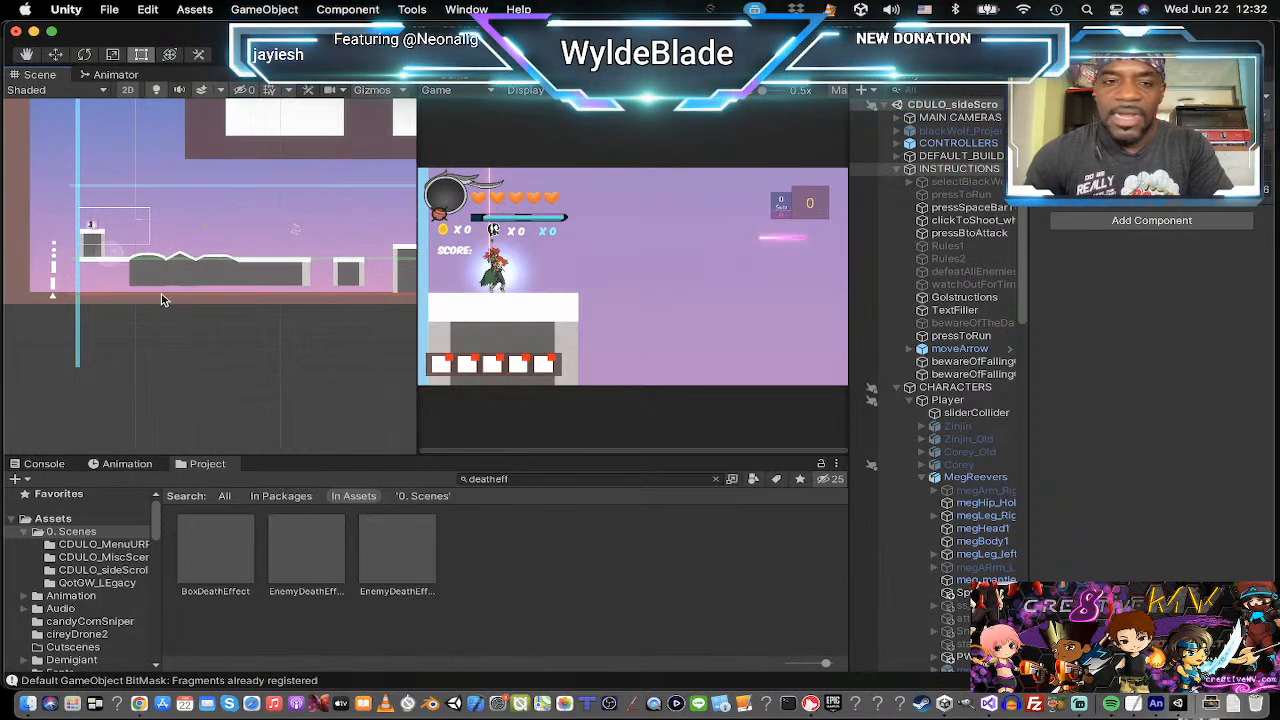
# Set the sorting layer of the pressSpaceBar instruction sprite to Layer0.
pyautogui.click(962, 207)
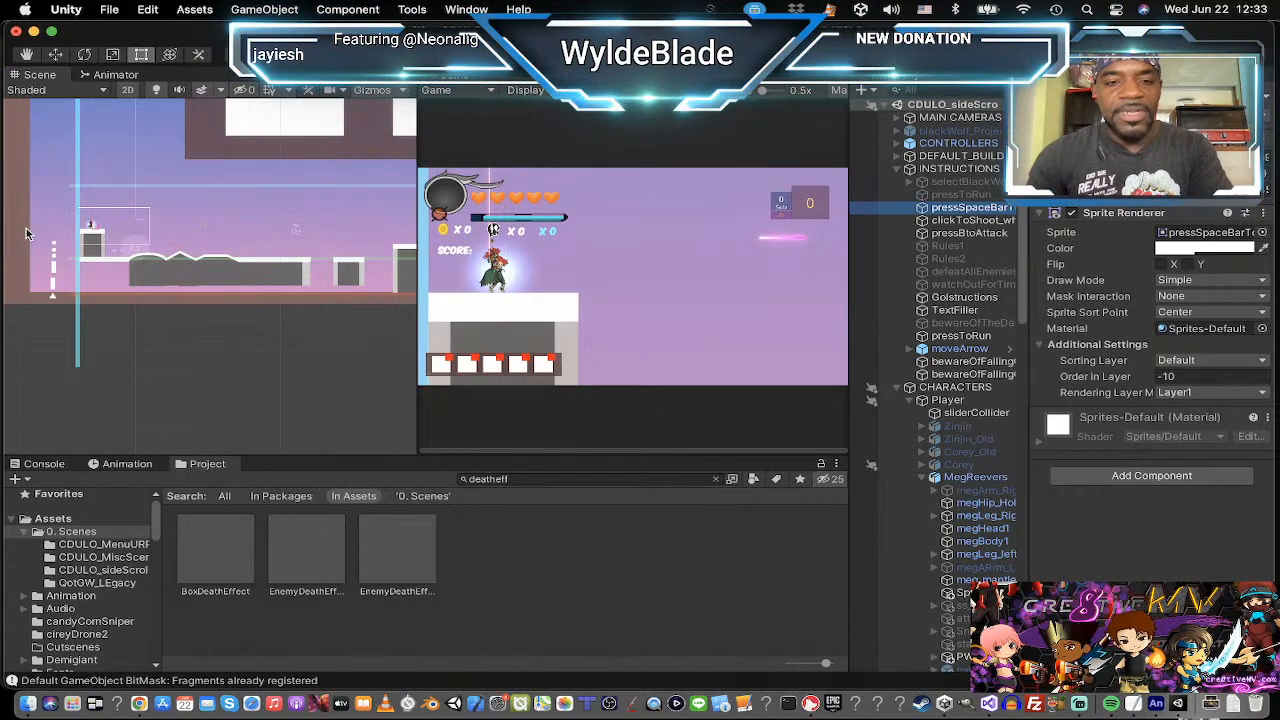
pyautogui.press('f')
pyautogui.scroll(-5, 29, 255)
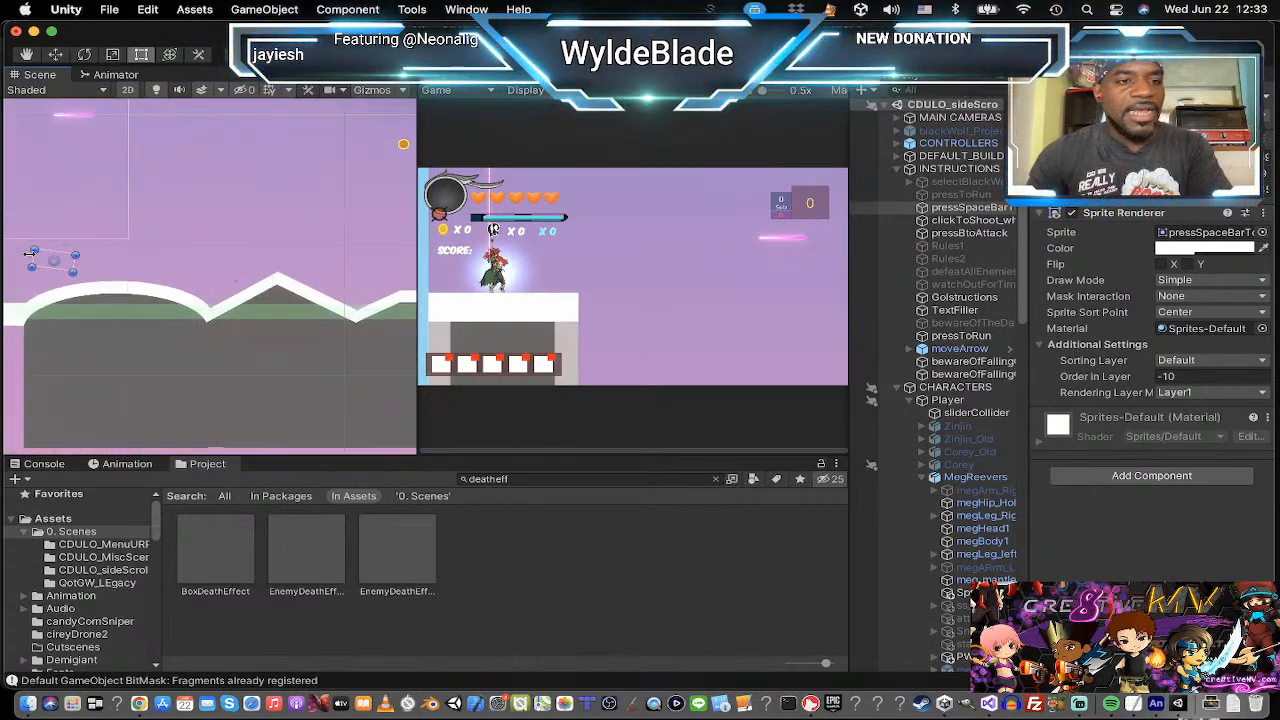
pyautogui.scroll(-6, 35, 262)
pyautogui.moveTo(48, 278); pyautogui.dragTo(143, 276, button='middle')
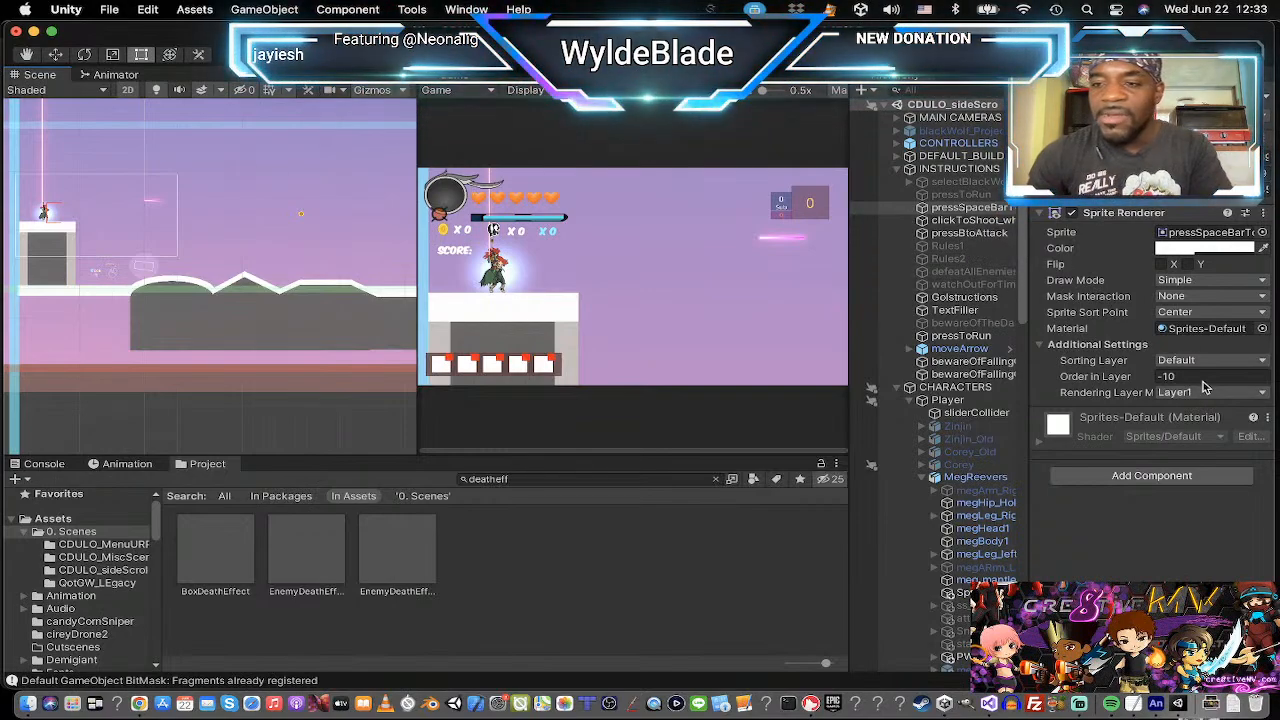
pyautogui.click(1228, 367)
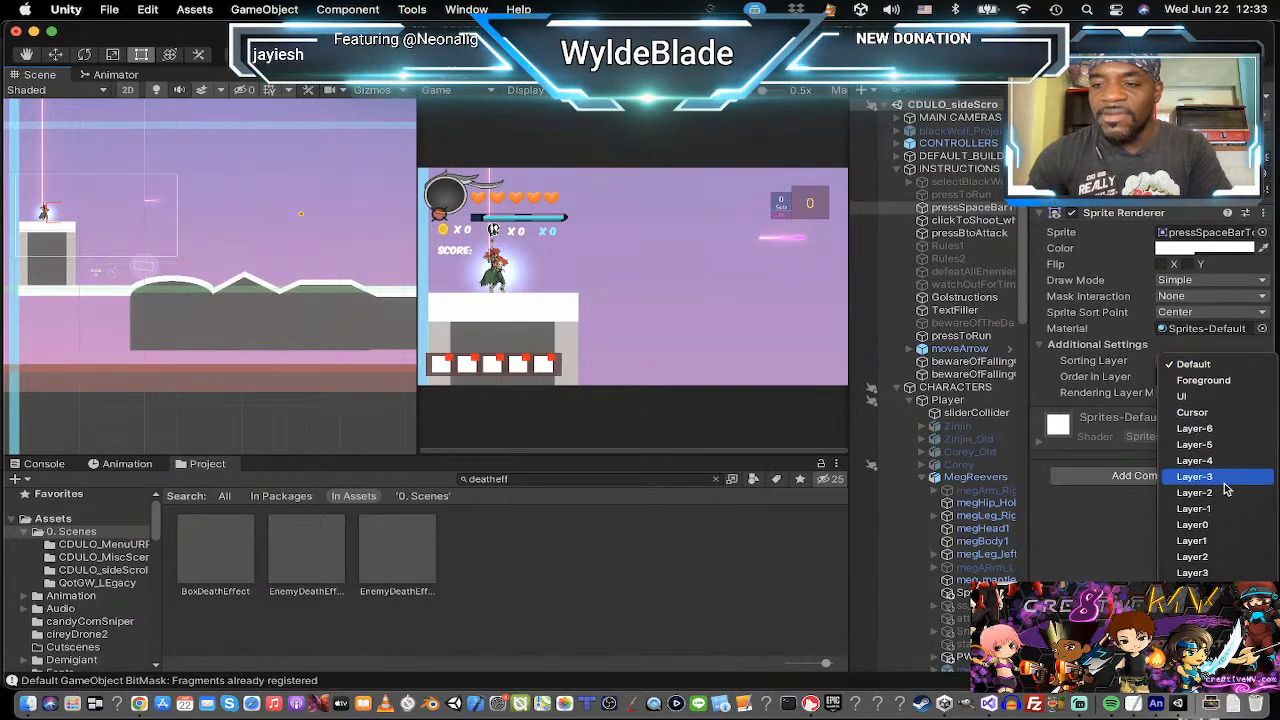
pyautogui.click(1225, 524)
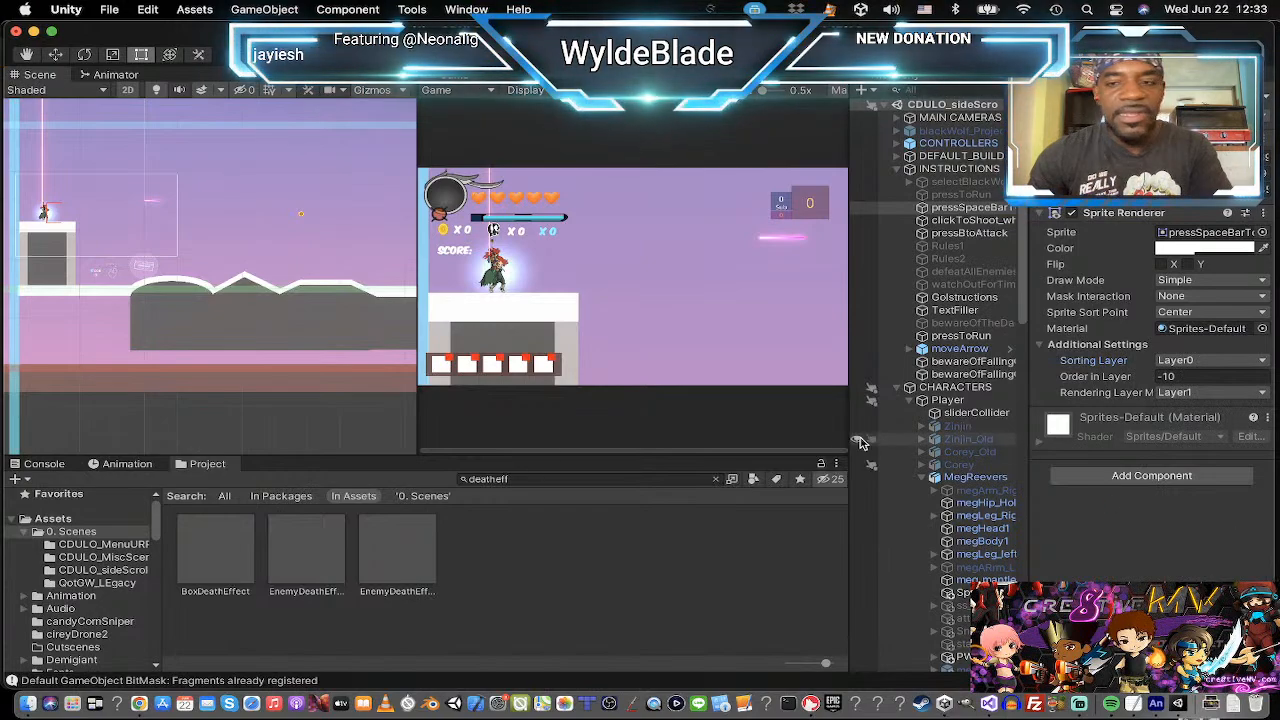
# Set the sorting layer of the clickToShoot and pressBtoAttack instruction sprites to Layer0.
pyautogui.click(970, 220)
pyautogui.keyDown('shift'); pyautogui.click(975, 233); pyautogui.keyUp('shift')
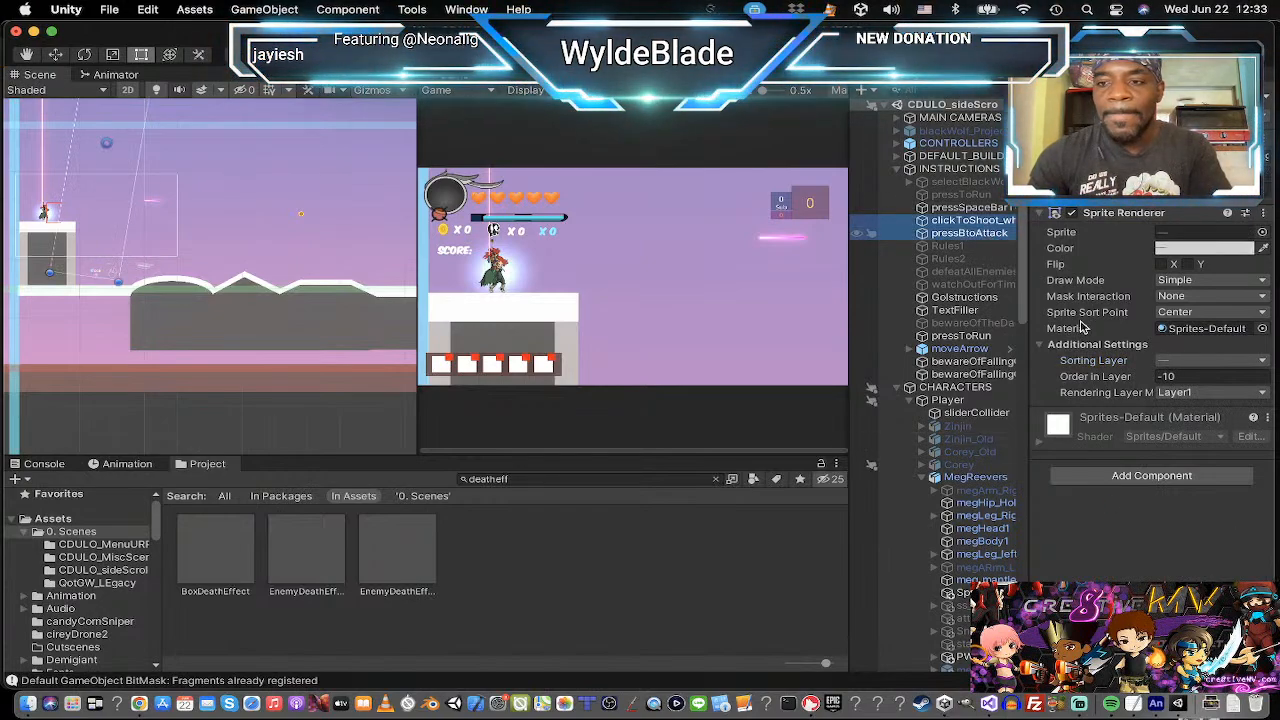
pyautogui.click(1236, 362)
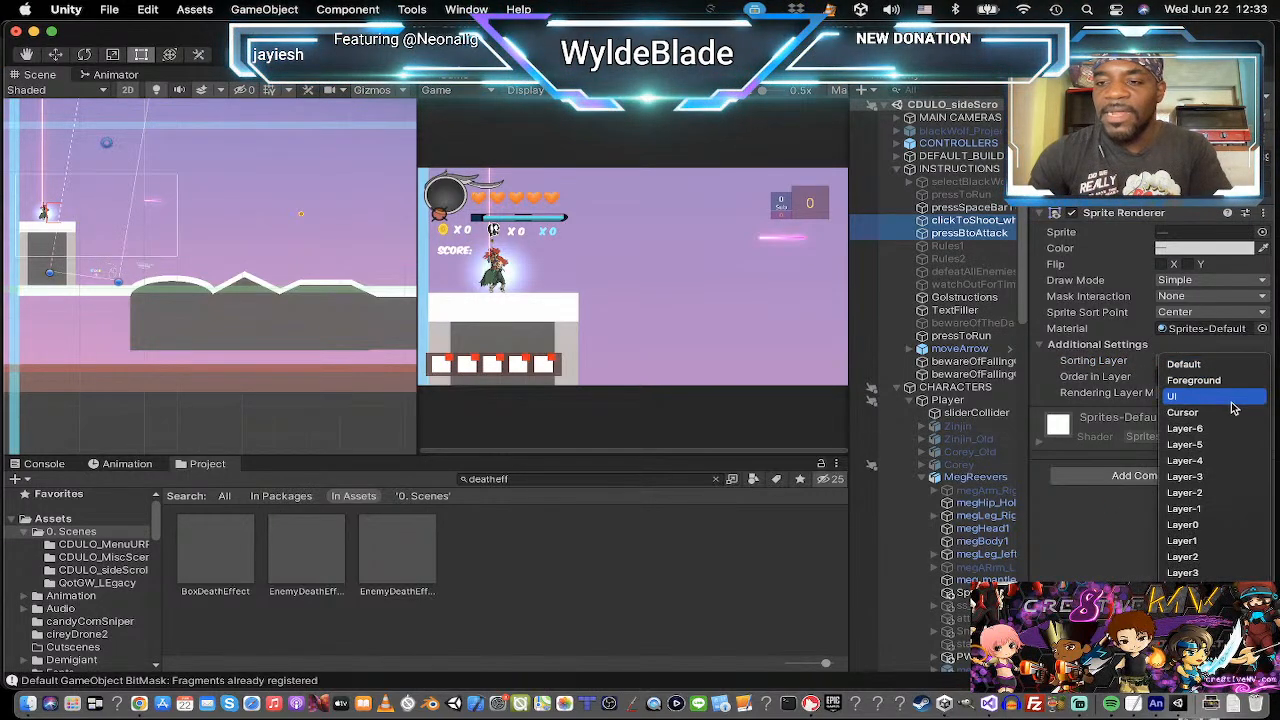
pyautogui.click(1210, 525)
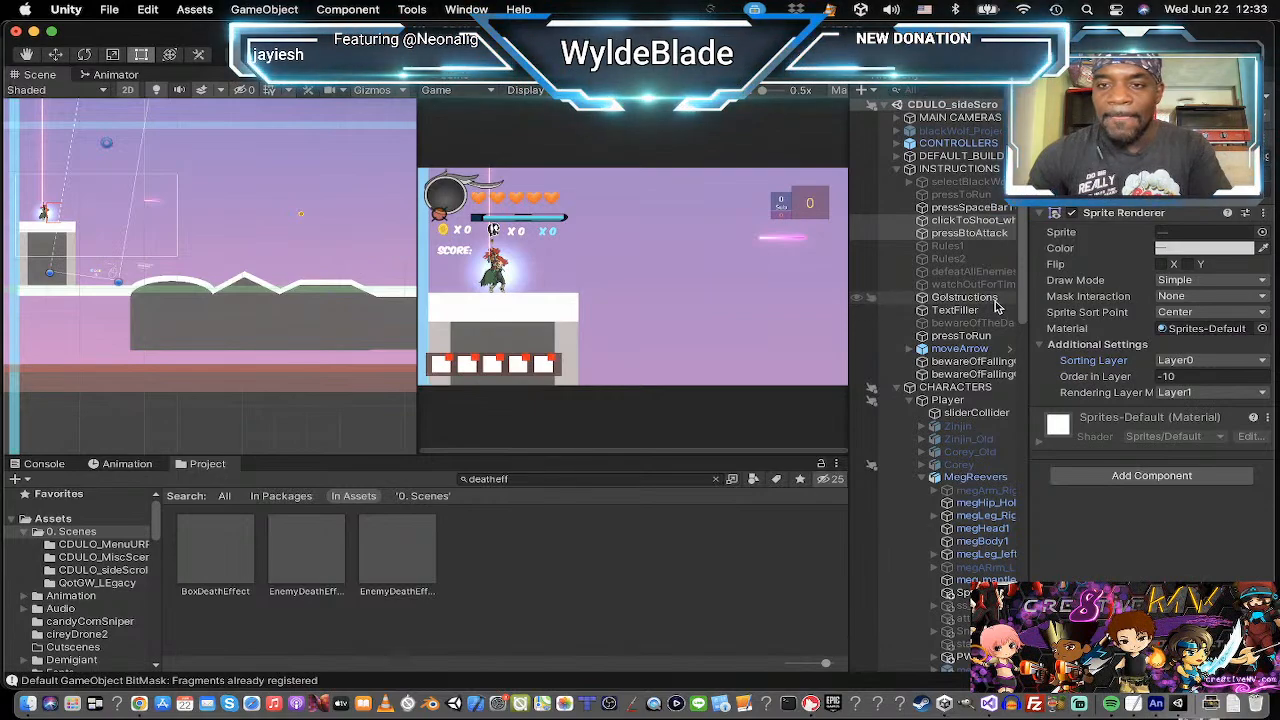
pyautogui.click(950, 246)
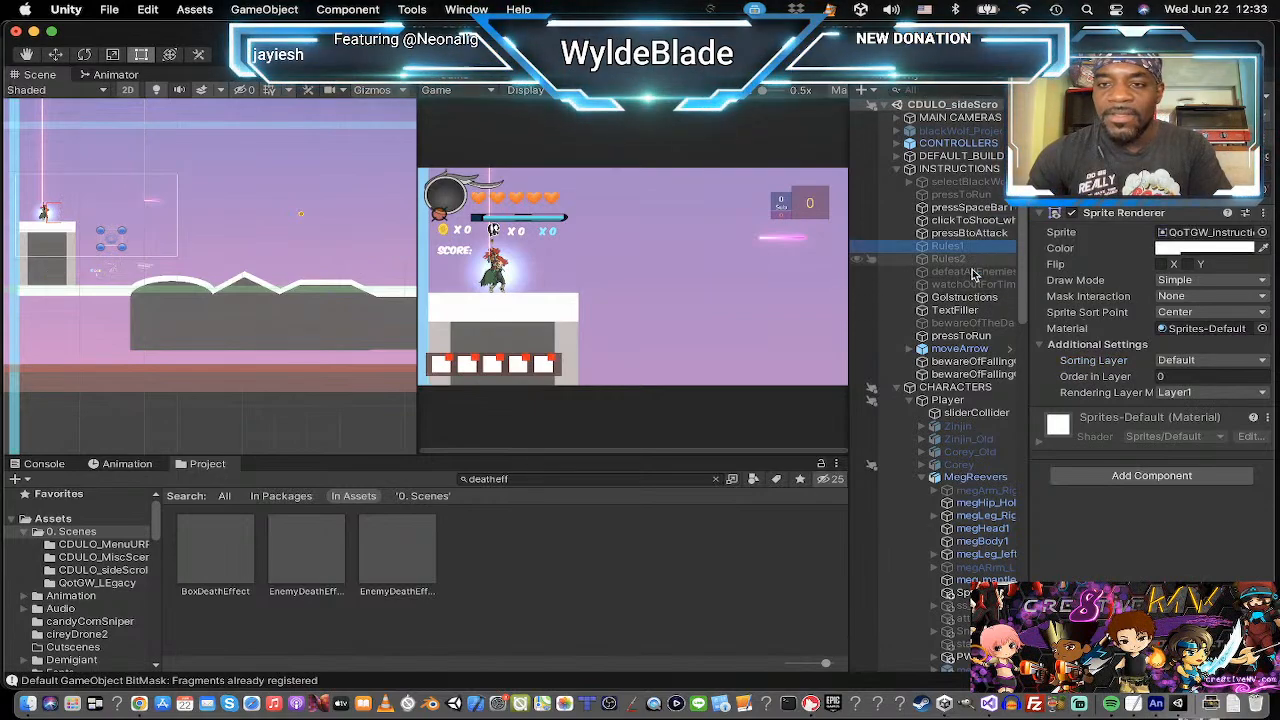
pyautogui.keyDown('shift'); pyautogui.click(975, 374); pyautogui.keyUp('shift')
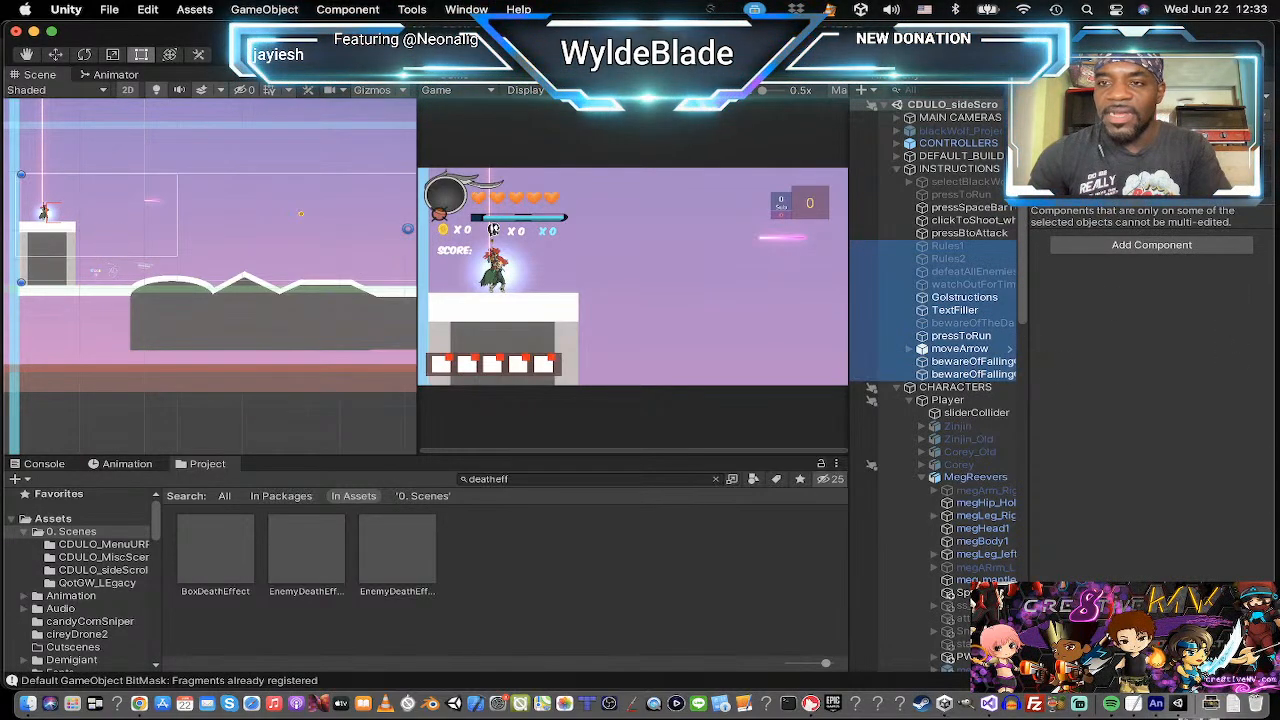
pyautogui.click(965, 233)
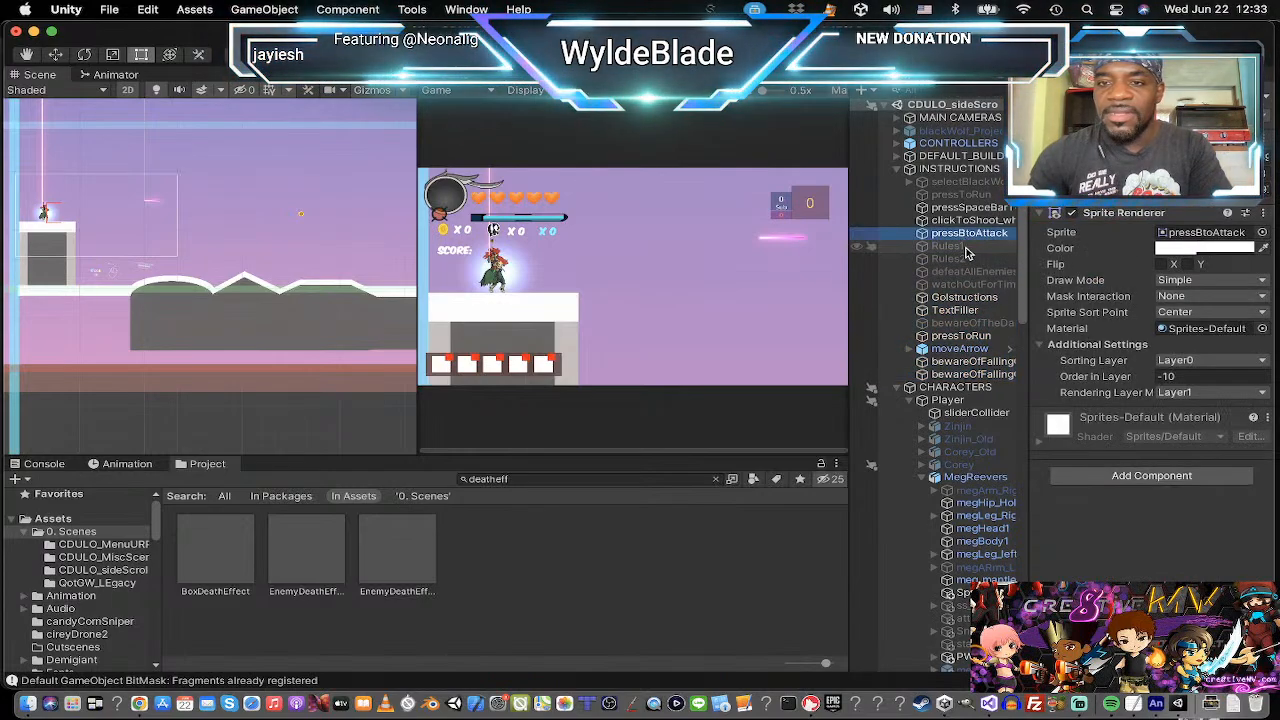
# Set the sorting layer of the four inactive sprites from Rules1 through watchOutForTim to Layer0.
pyautogui.click(948, 246)
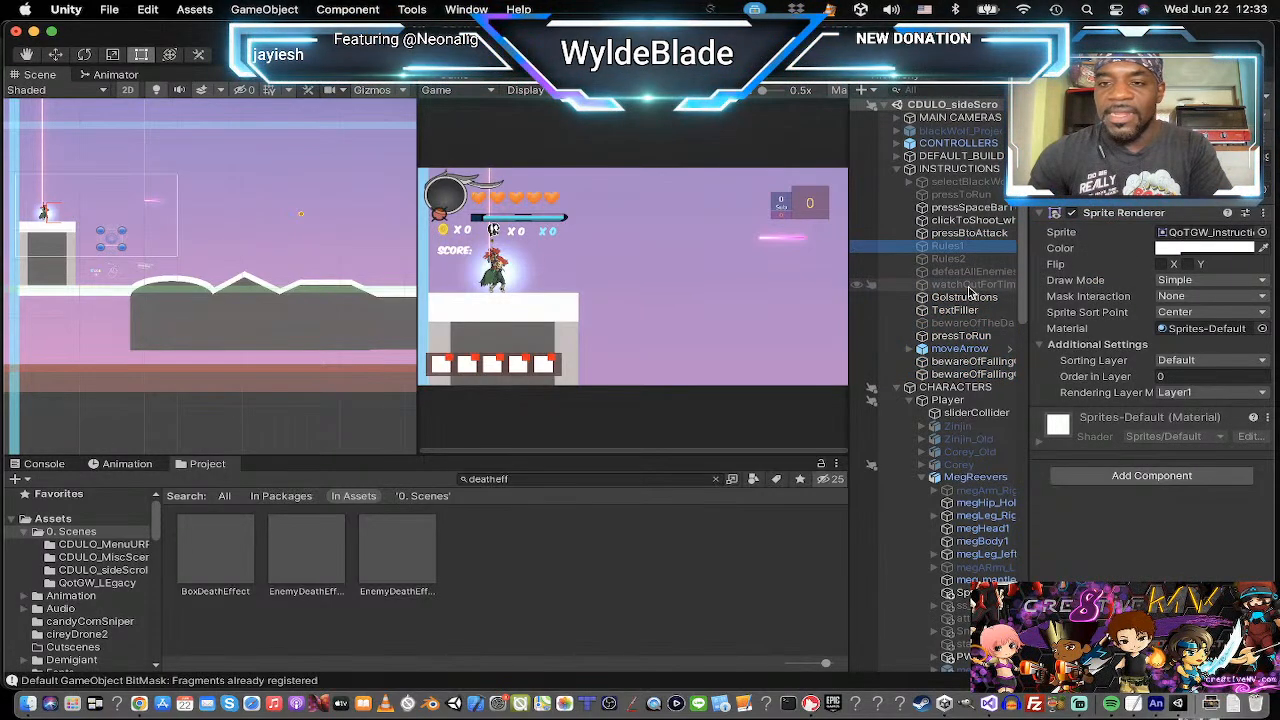
pyautogui.keyDown('shift'); pyautogui.click(970, 284); pyautogui.keyUp('shift')
pyautogui.click(1186, 391)
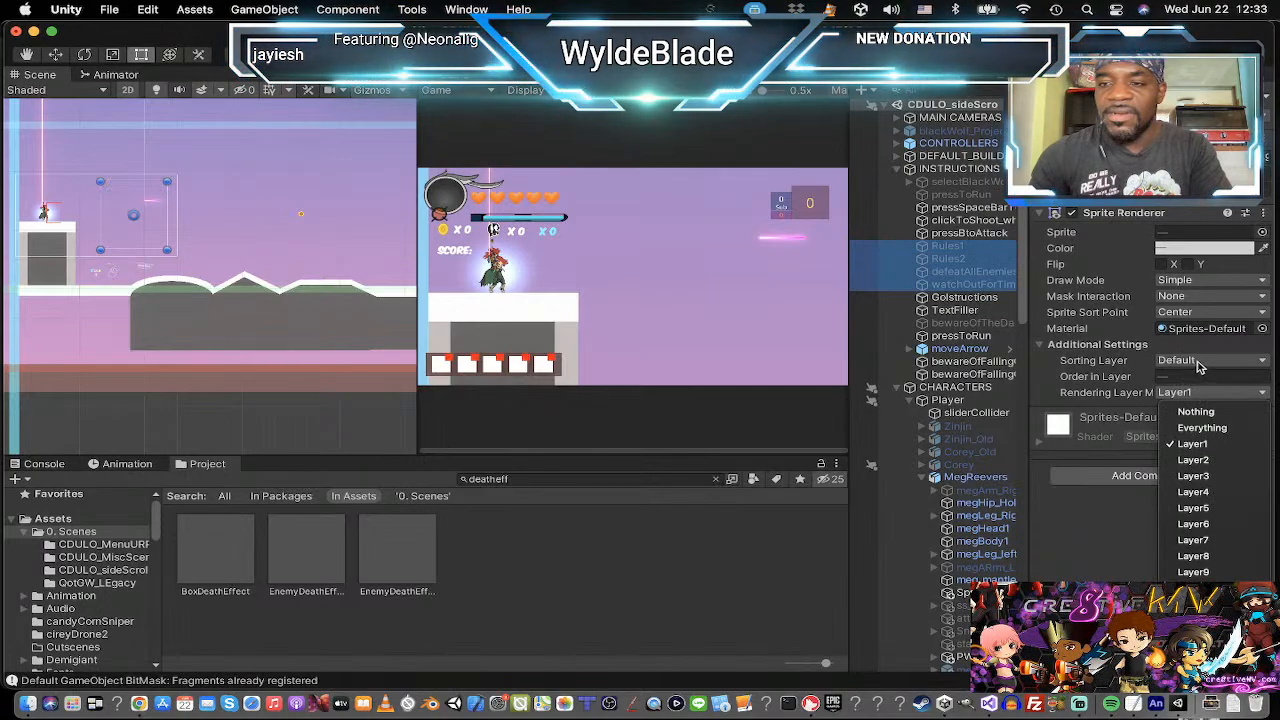
pyautogui.click(1200, 362)
pyautogui.click(1200, 362)
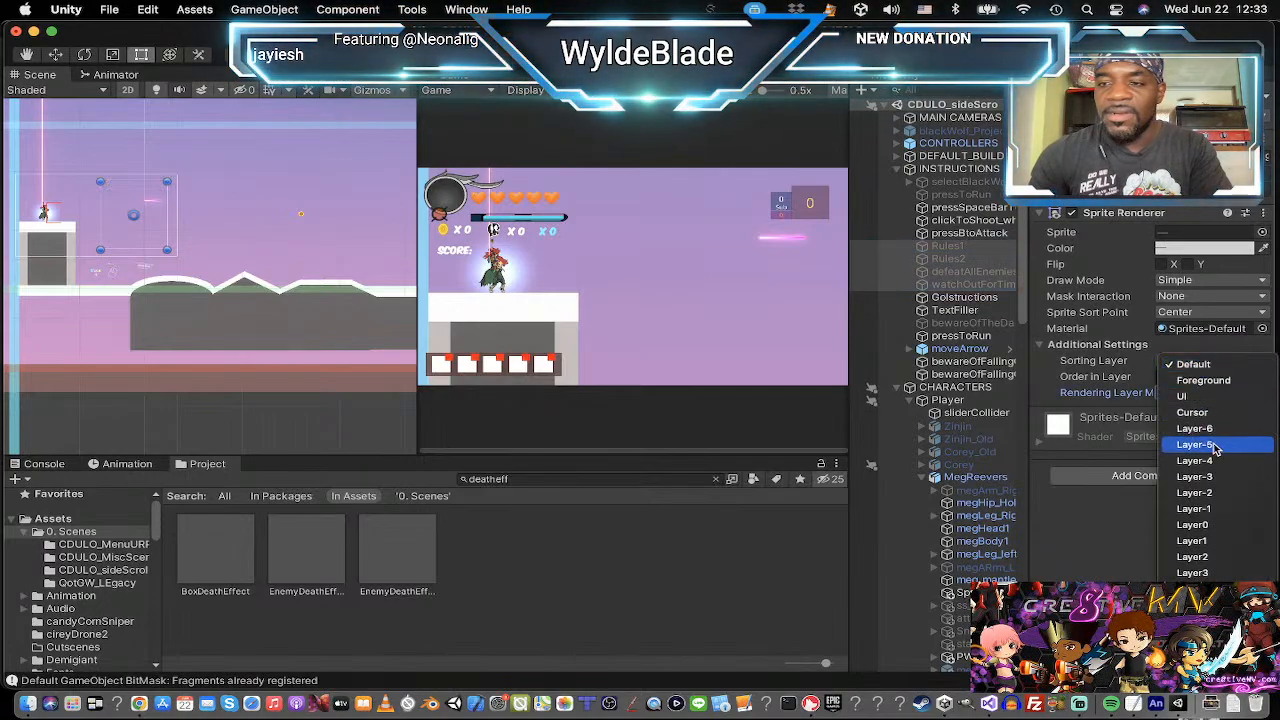
pyautogui.click(1168, 522)
# Set the sorting layer of the GoIstructions sprite to Layer0.
pyautogui.click(960, 298)
pyautogui.keyDown('shift'); pyautogui.click(963, 311); pyautogui.keyUp('shift')
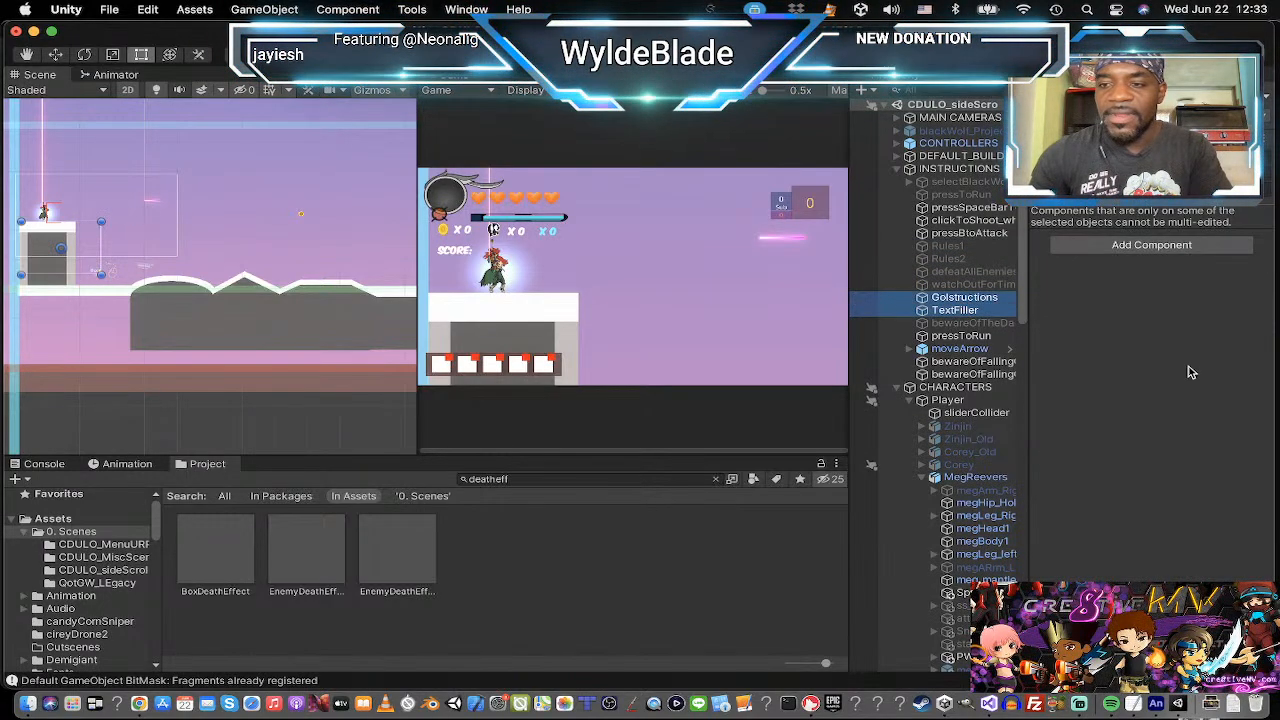
pyautogui.click(972, 298)
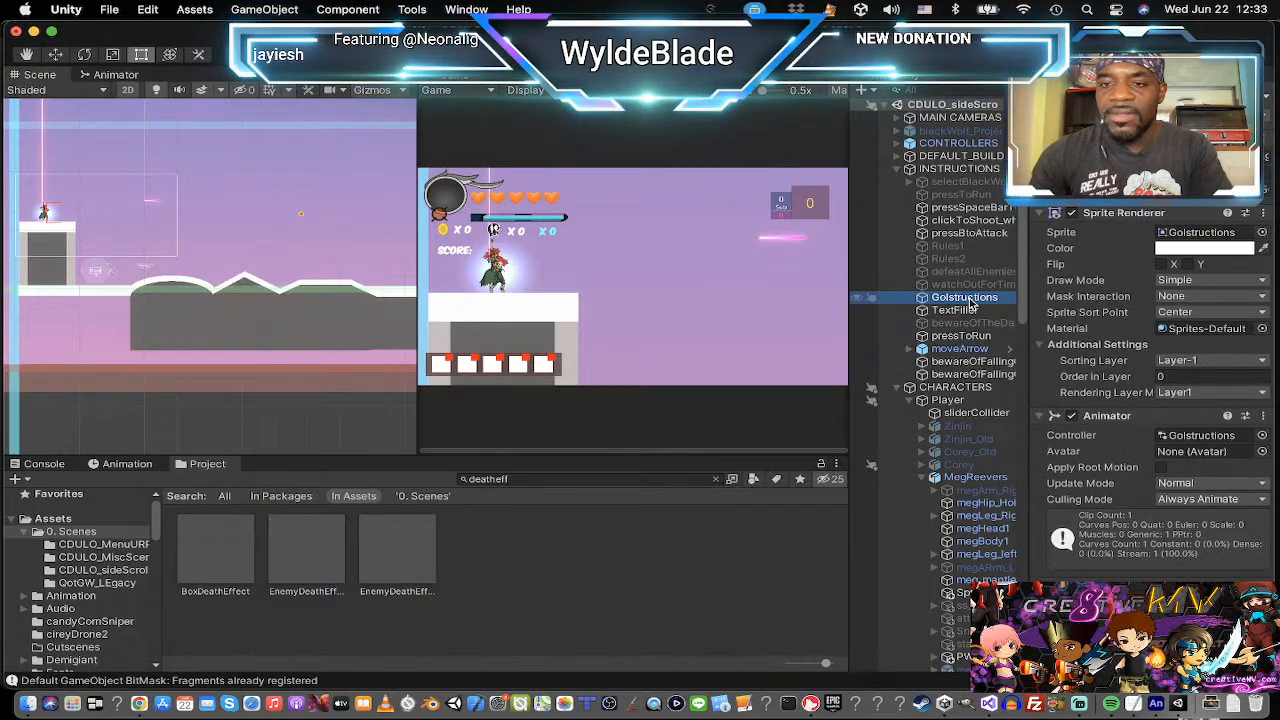
pyautogui.click(1189, 362)
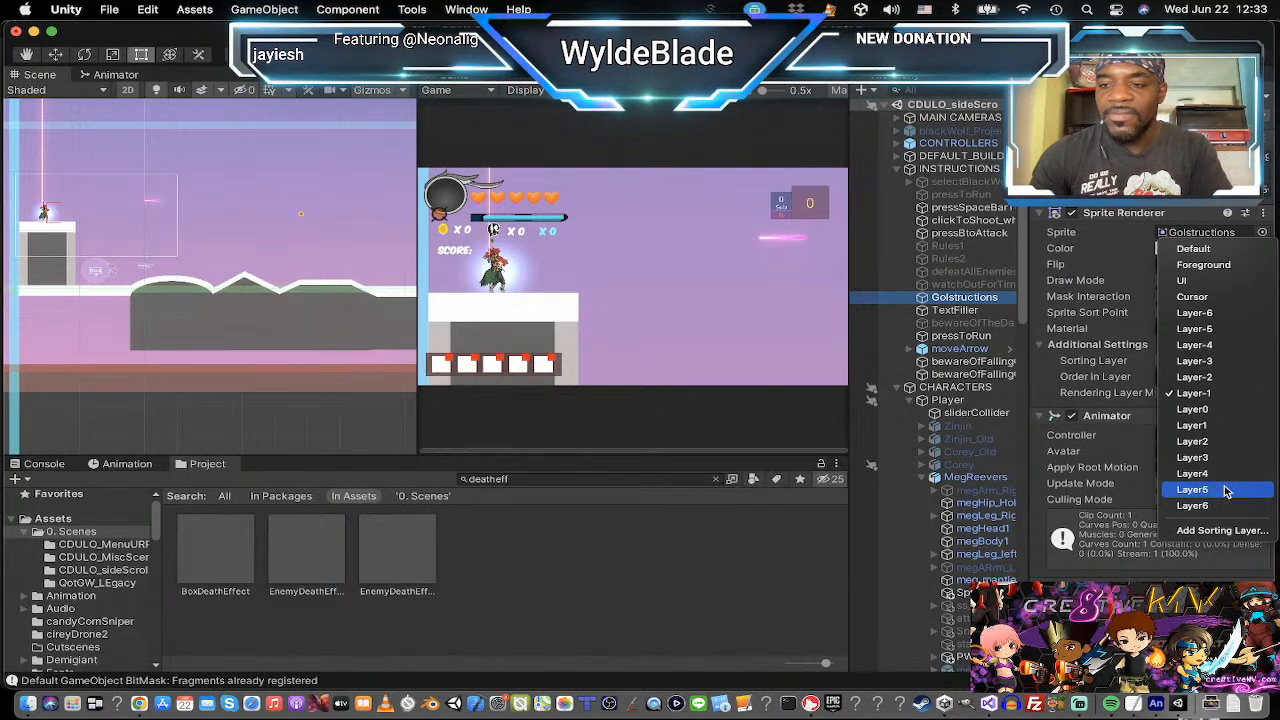
pyautogui.click(1210, 410)
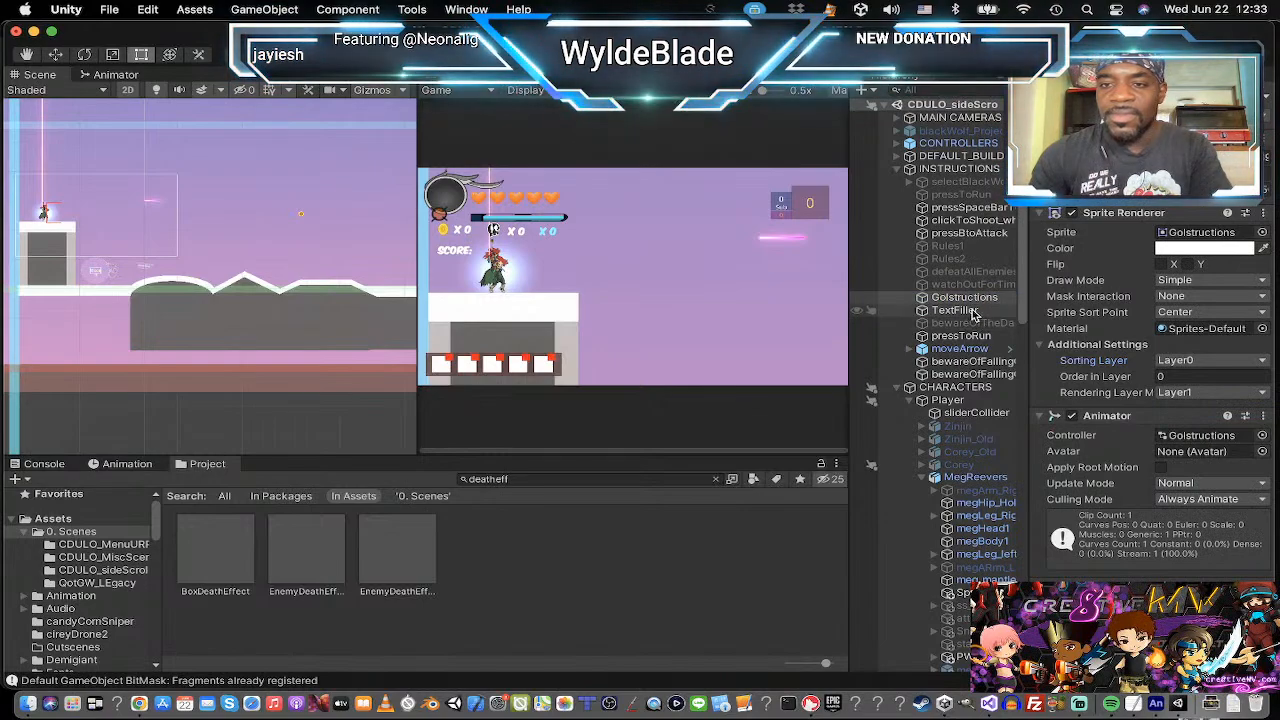
# Set the sorting layer of the objects from bewareOfTheDa through the last bewareOfFalling sprite to Layer0.
pyautogui.click(957, 311)
pyautogui.click(969, 324)
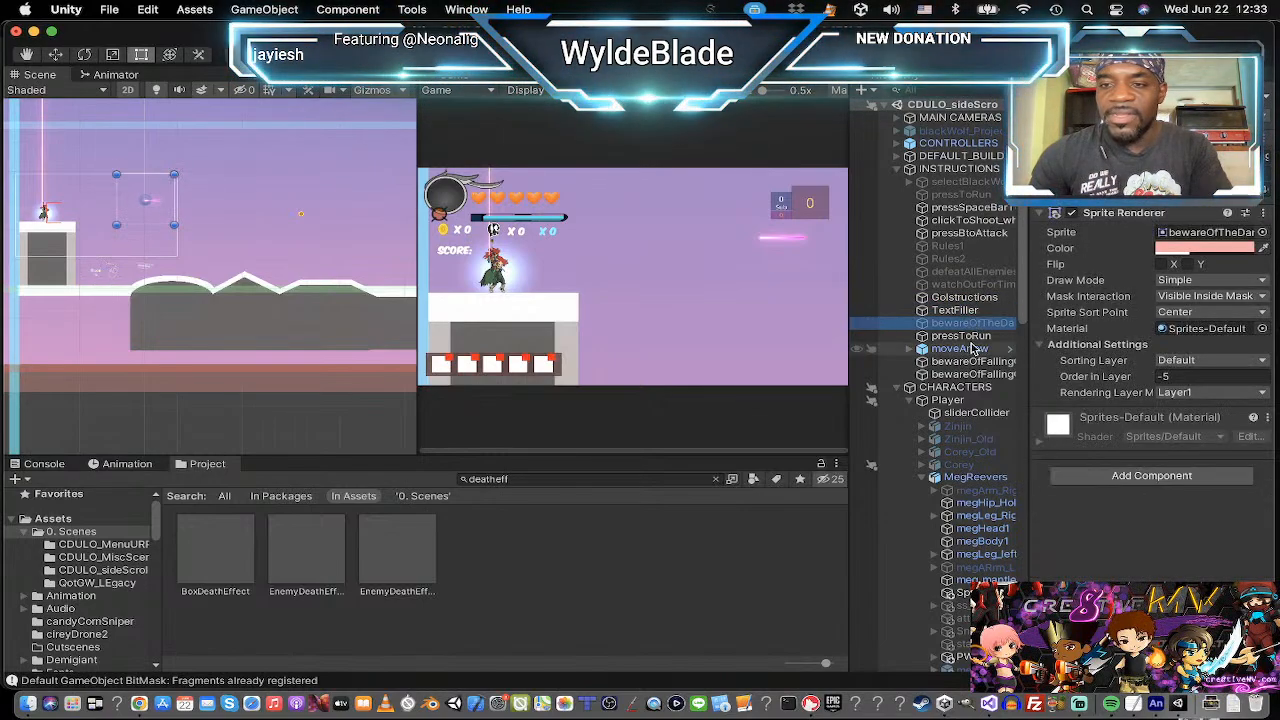
pyautogui.keyDown('shift'); pyautogui.click(970, 374); pyautogui.keyUp('shift')
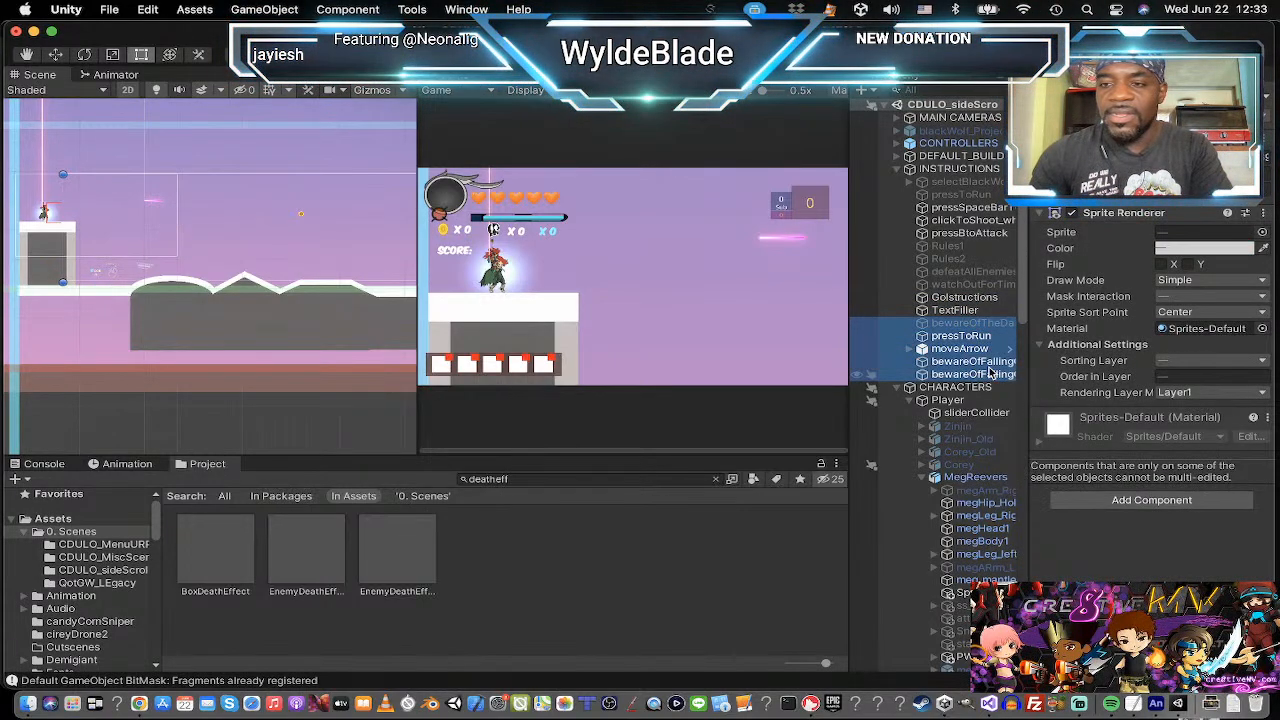
pyautogui.click(1193, 361)
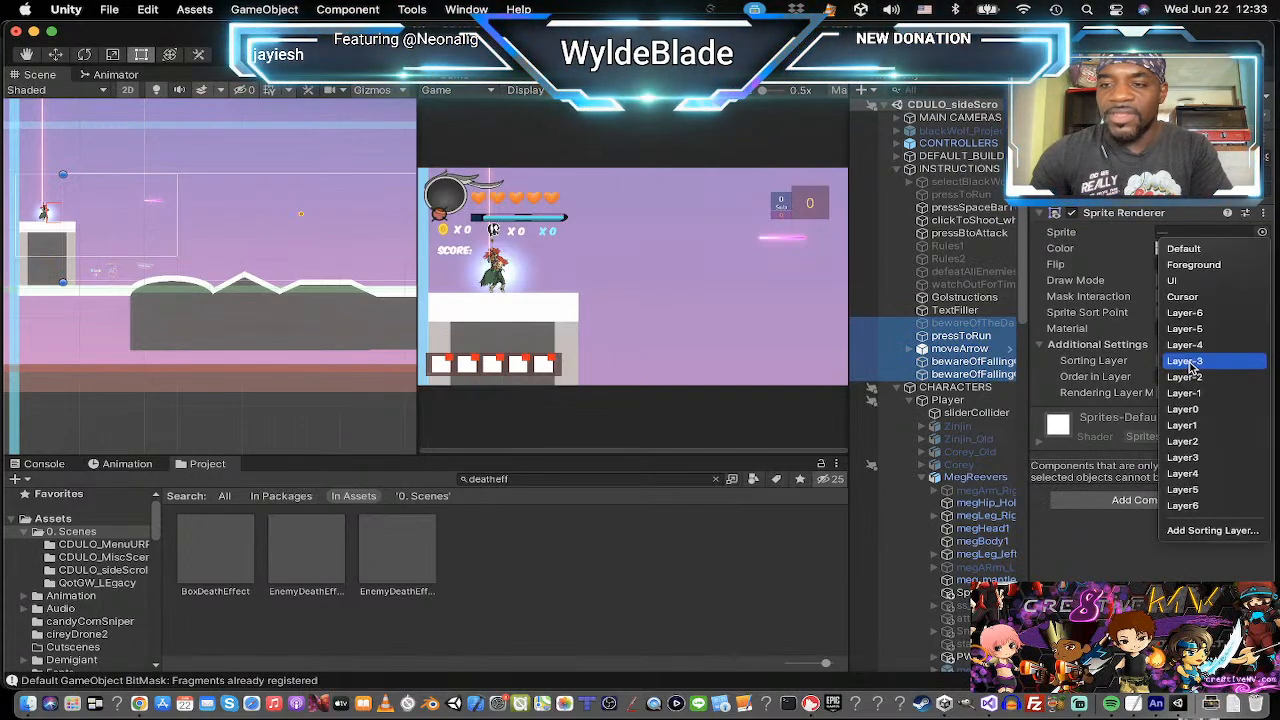
pyautogui.click(1195, 410)
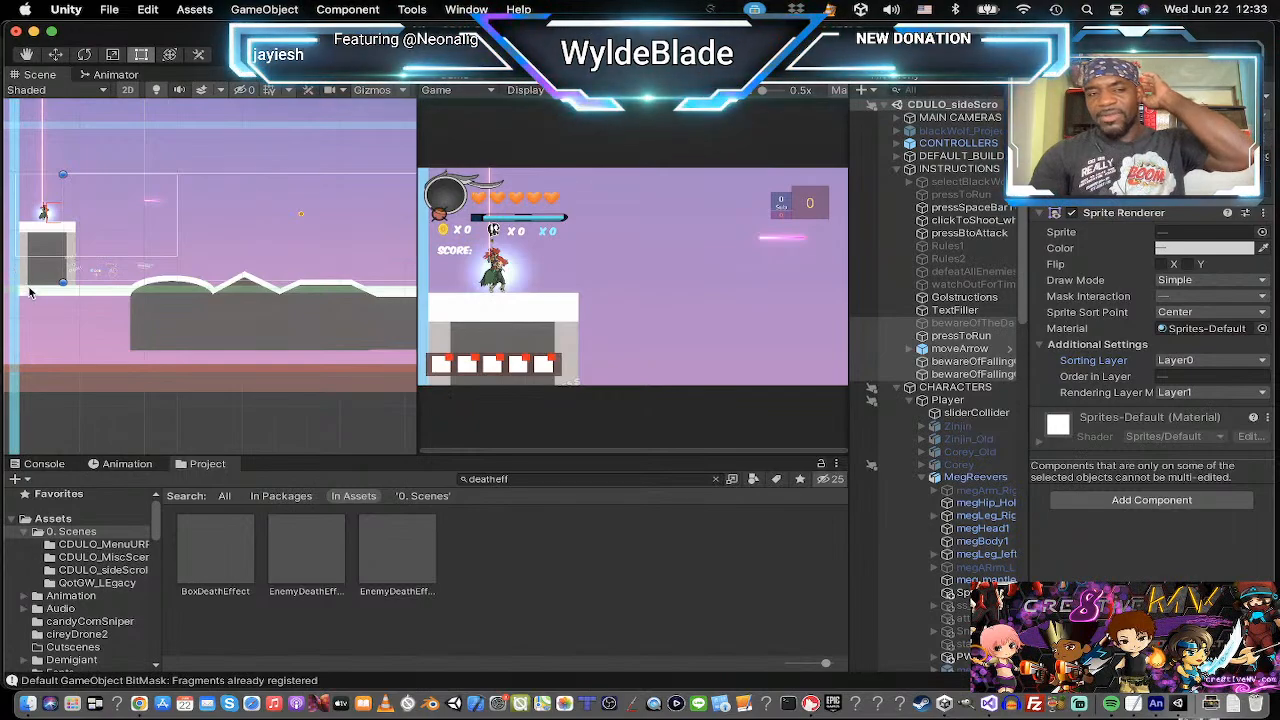
# Examine the instruction sprites beside the start platform in the scene.
pyautogui.scroll(5, 30, 292)
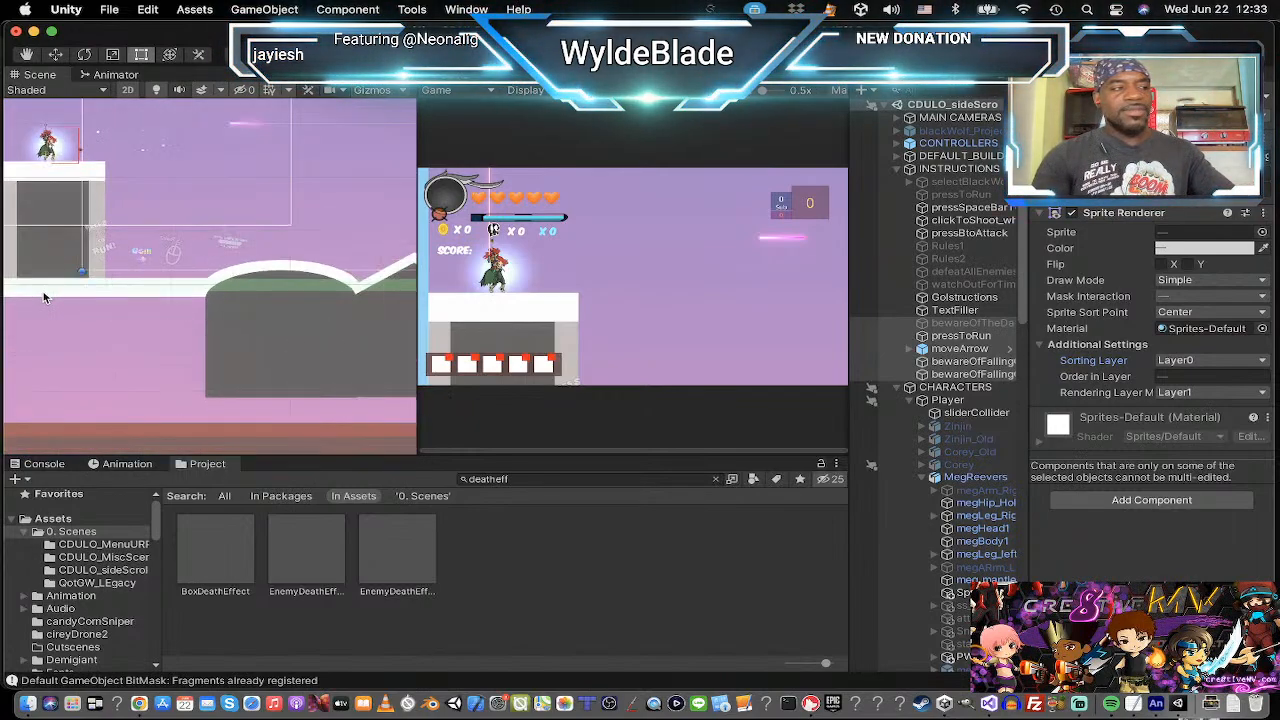
pyautogui.scroll(-3, 43, 297)
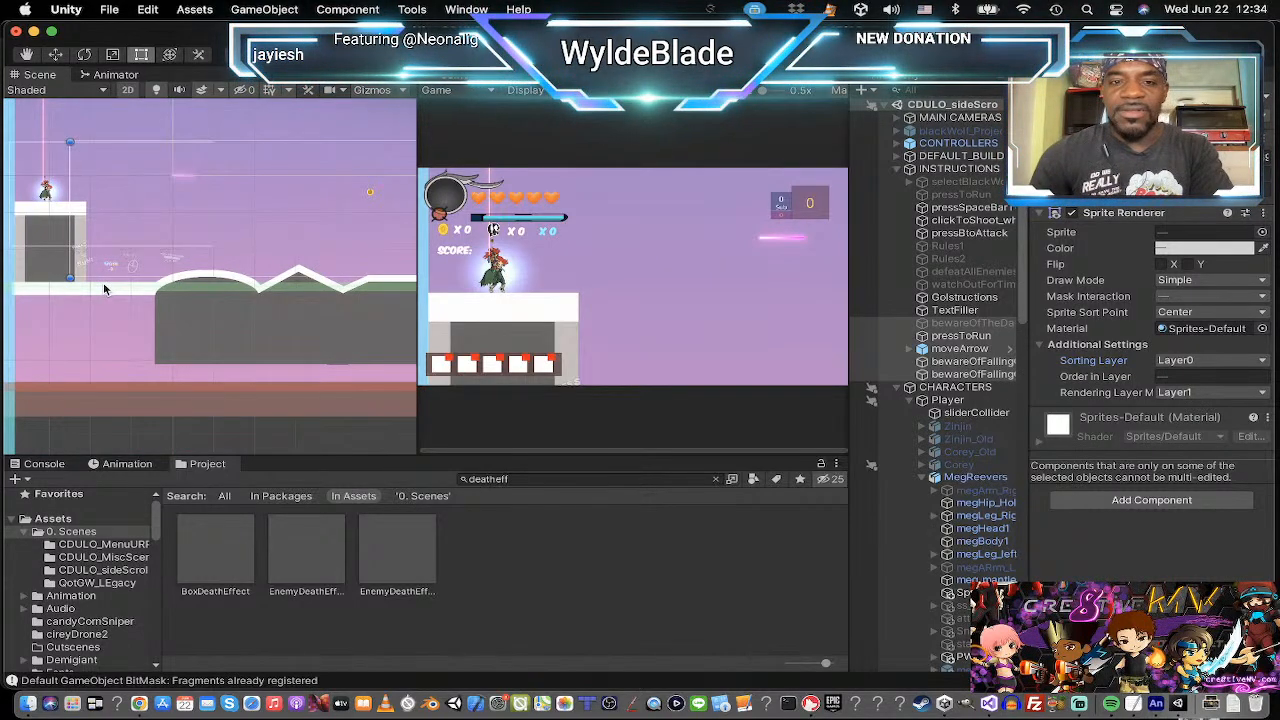
pyautogui.scroll(-1, 104, 289)
pyautogui.scroll(4, 104, 289)
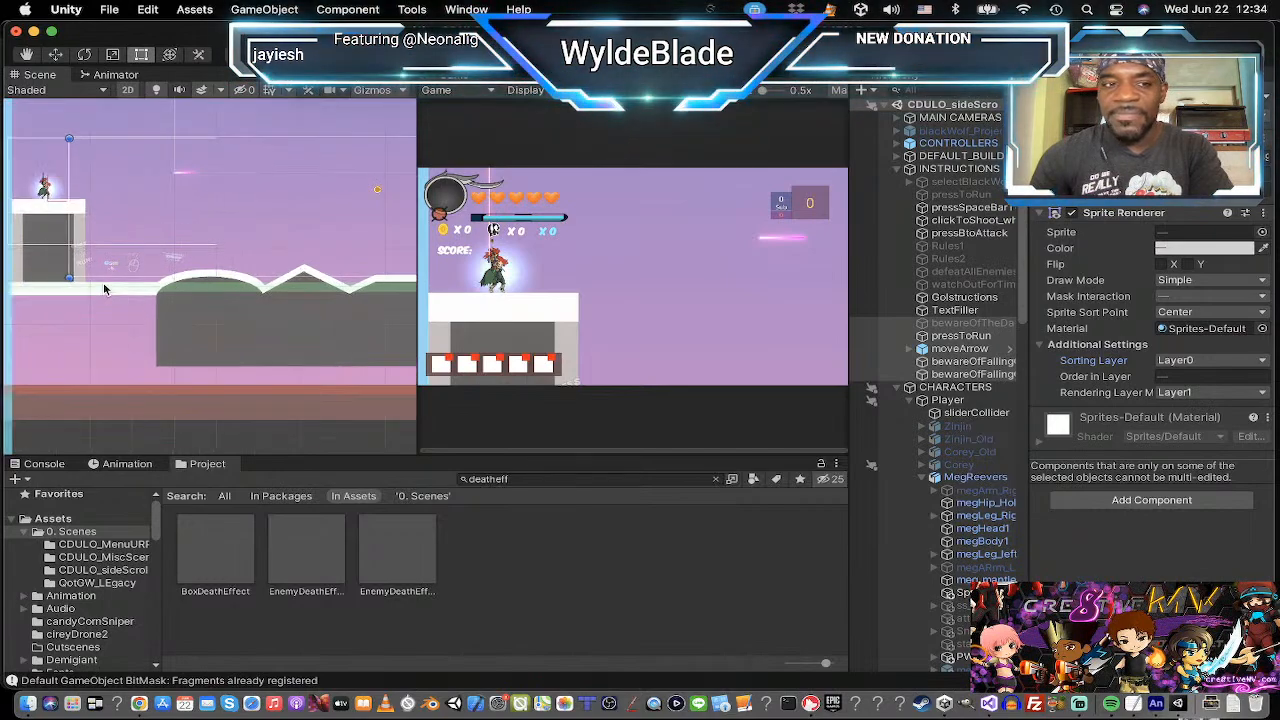
pyautogui.scroll(-1, 94, 270)
pyautogui.moveTo(95, 268); pyautogui.dragTo(176, 303, button='middle')
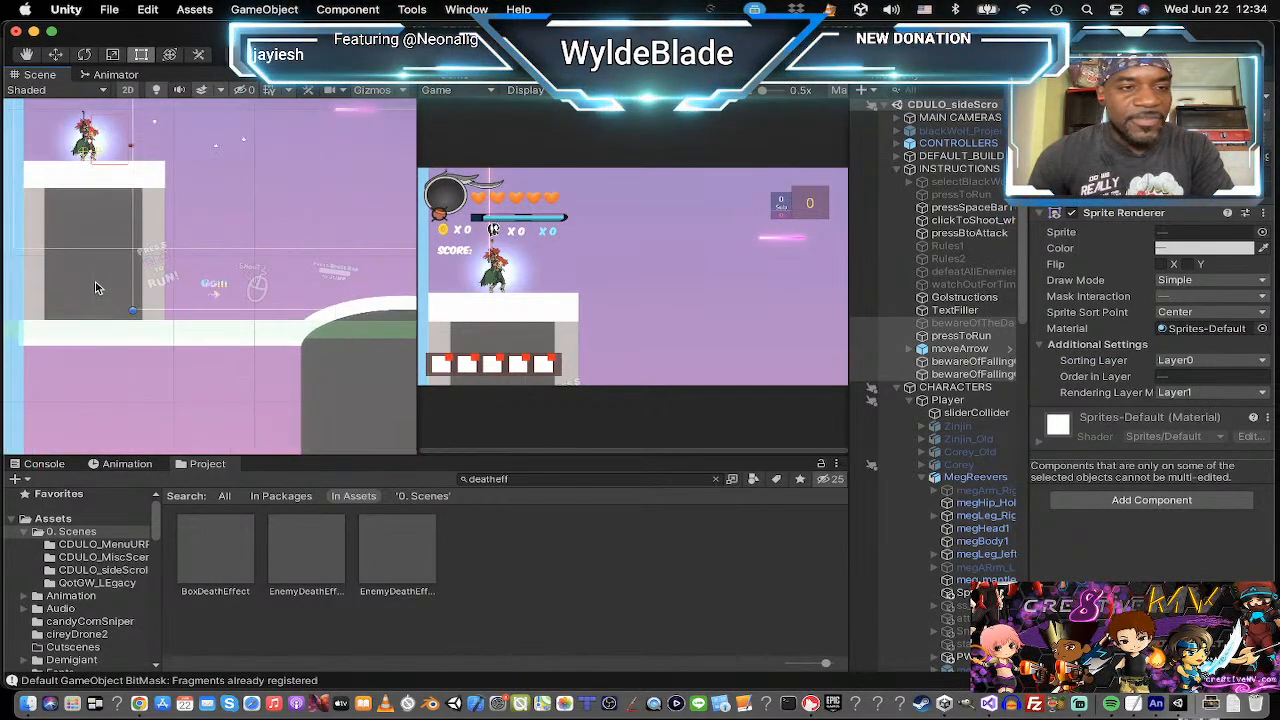
pyautogui.scroll(3, 112, 284)
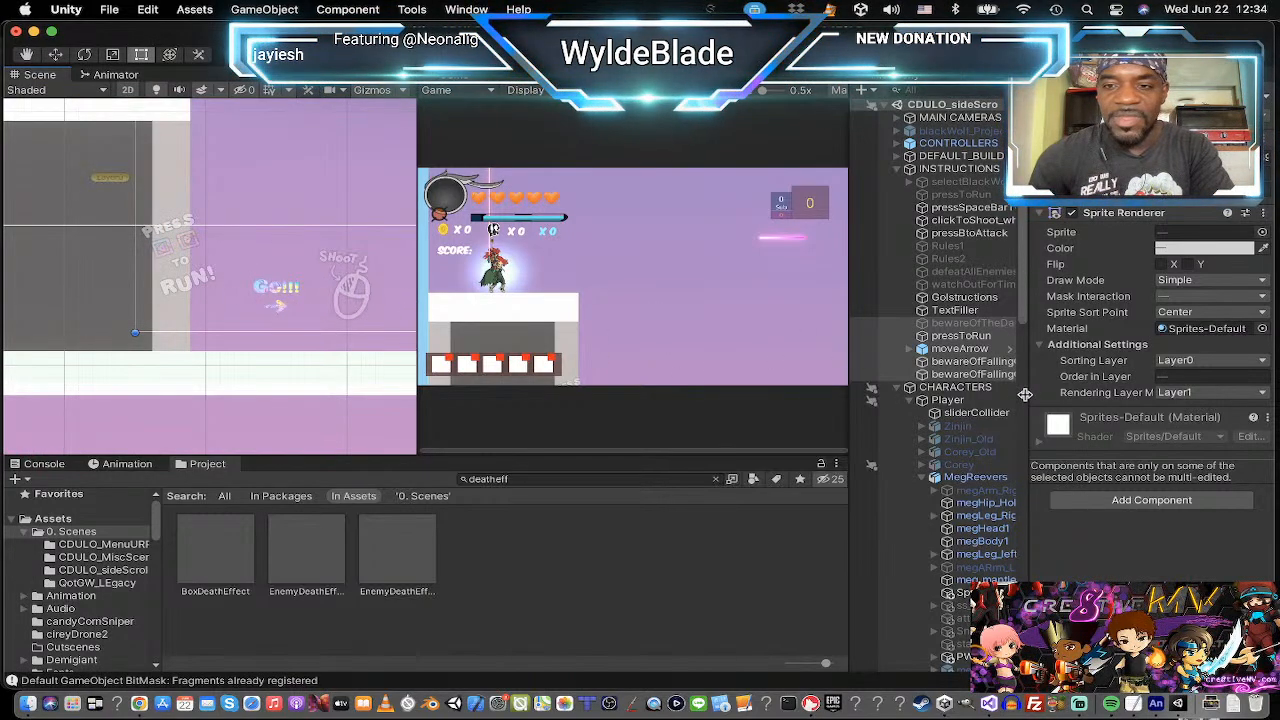
# Set the order in layer of the active pressToRun sprite to -10.
pyautogui.click(978, 338)
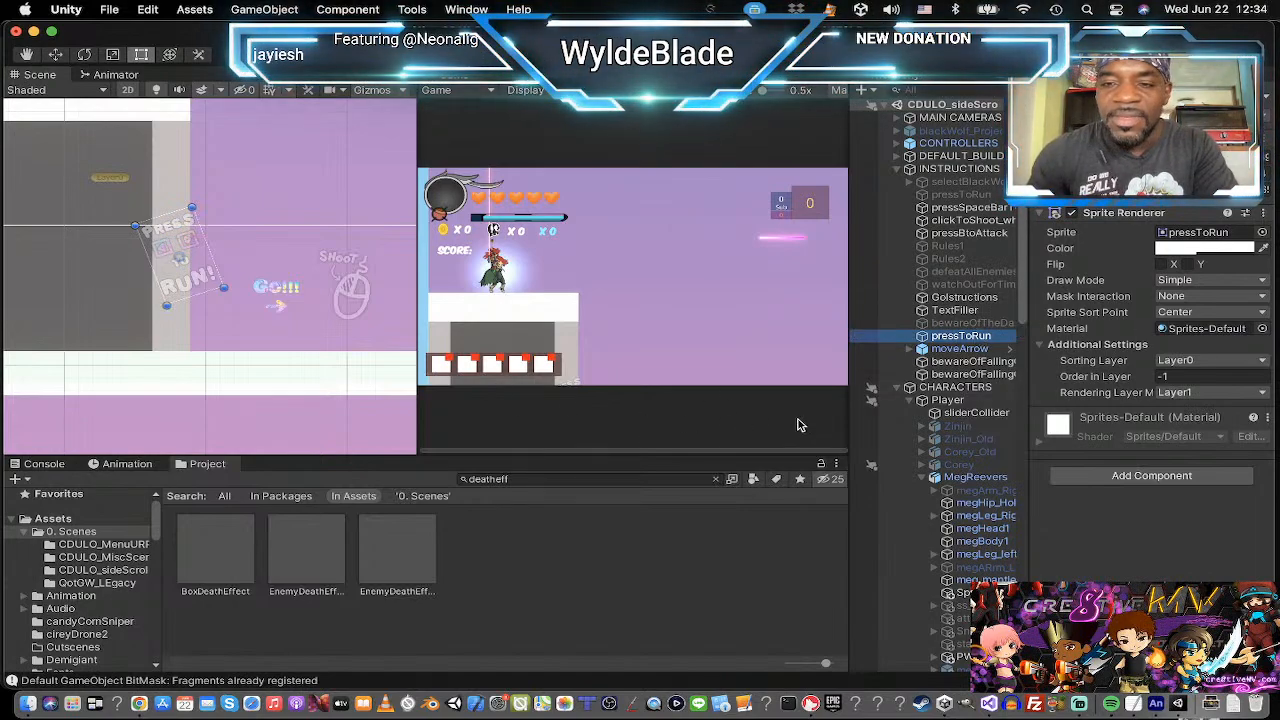
pyautogui.click(1180, 378)
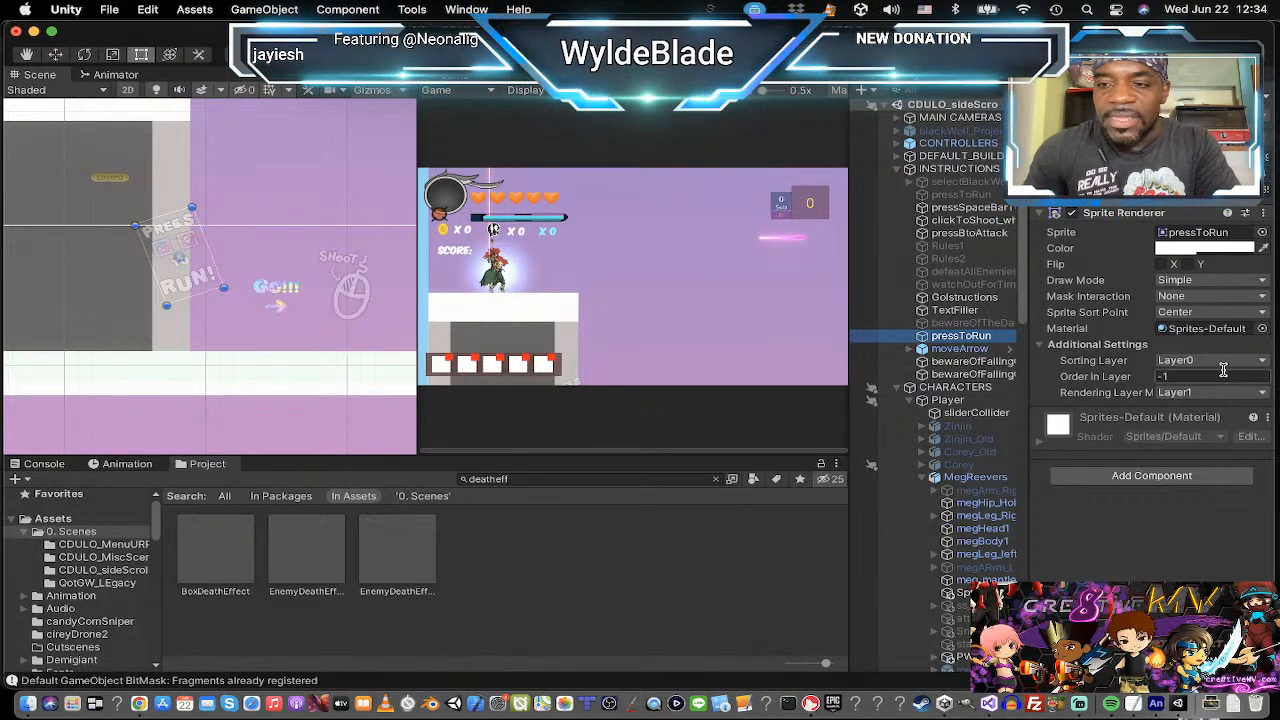
pyautogui.doubleClick(1193, 375)
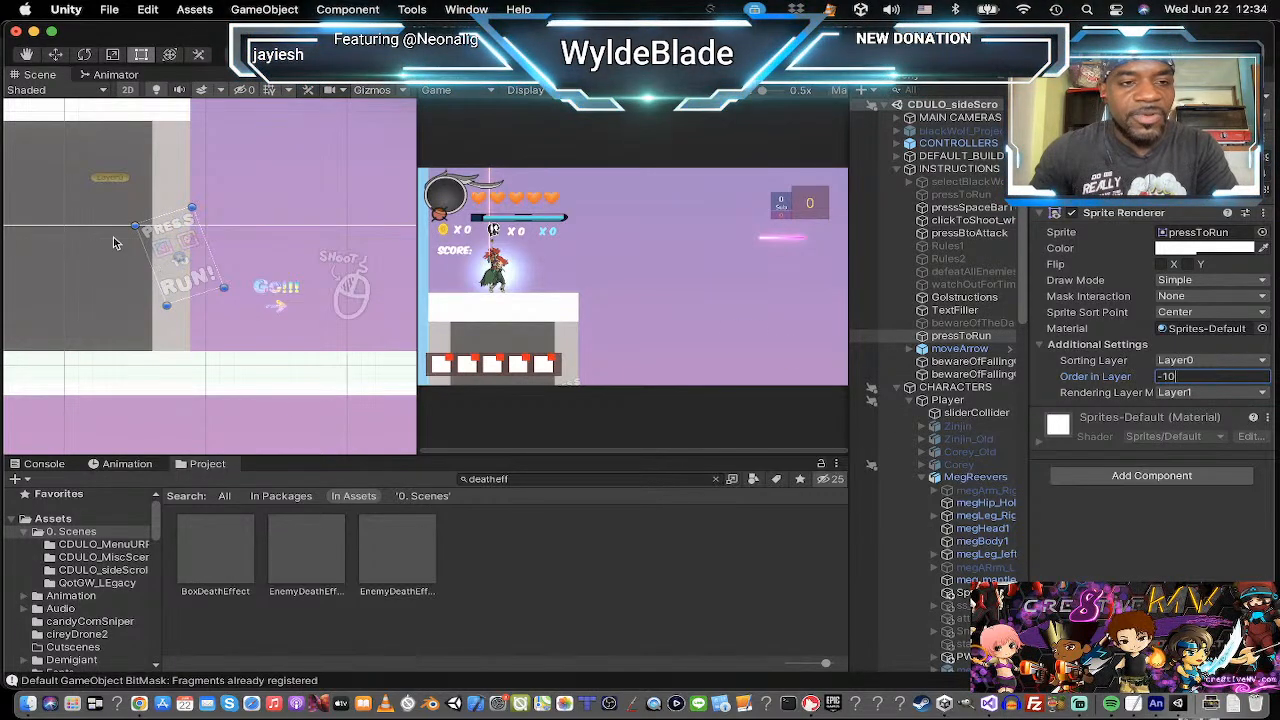
pyautogui.click(955, 310)
# Move the pressToRun sprite up and away from the start platform, into the open area beside it.
pyautogui.click(958, 336)
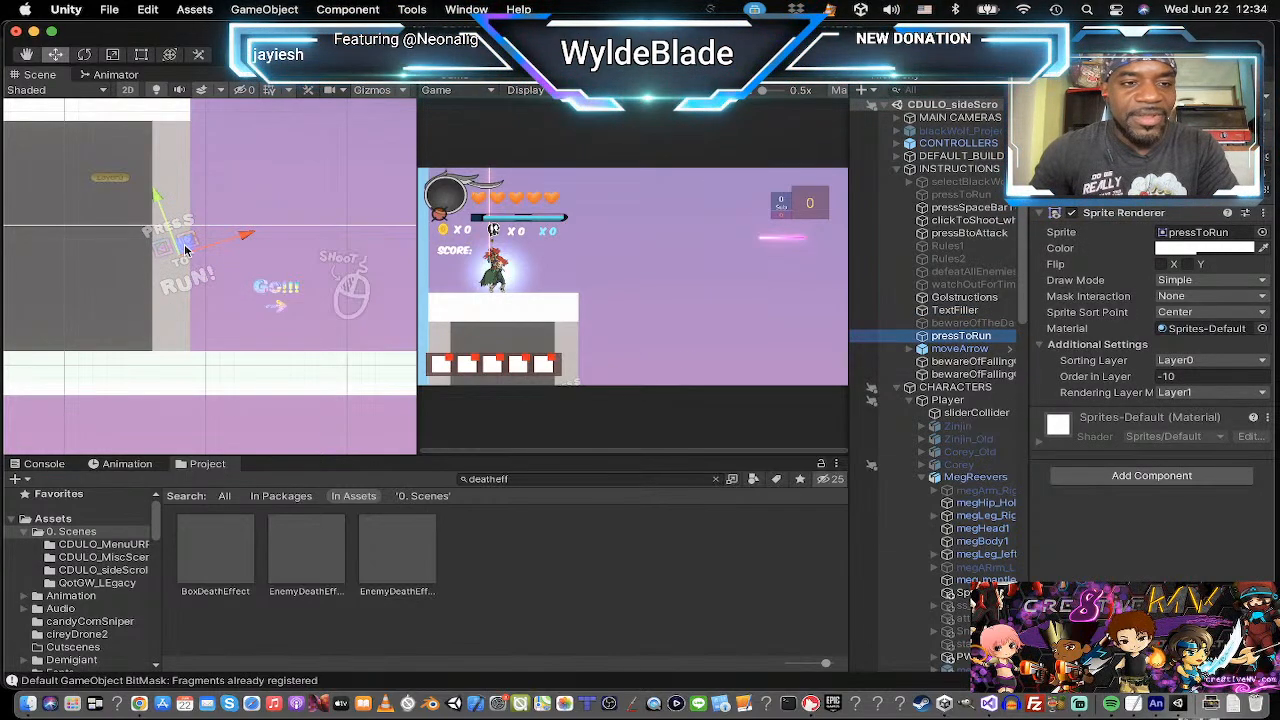
pyautogui.moveTo(188, 250); pyautogui.dragTo(272, 193)
pyautogui.scroll(-5, 250, 262)
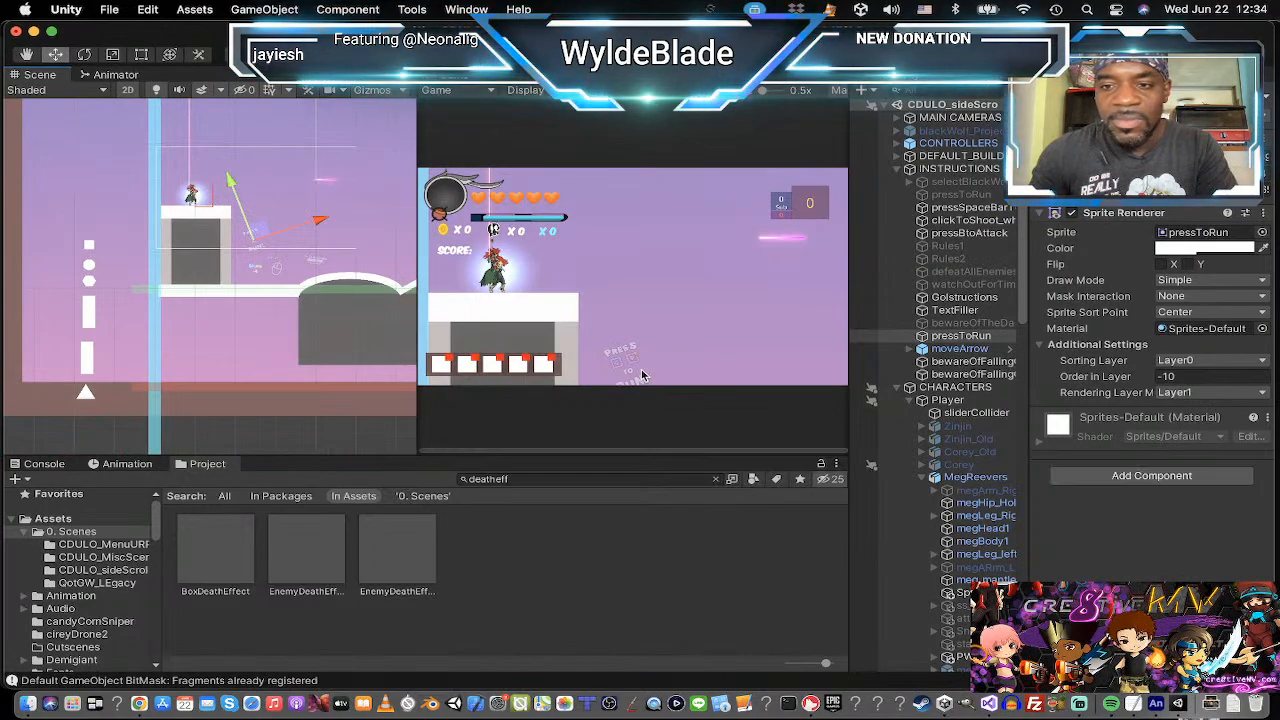
# Collapse the INSTRUCTIONS and CHARACTERS groups in the scene hierarchy, leaving the INSTRUCTIONS object selected.
pyautogui.scroll(-3, 314, 321)
pyautogui.moveTo(314, 320); pyautogui.dragTo(187, 318, button='middle')
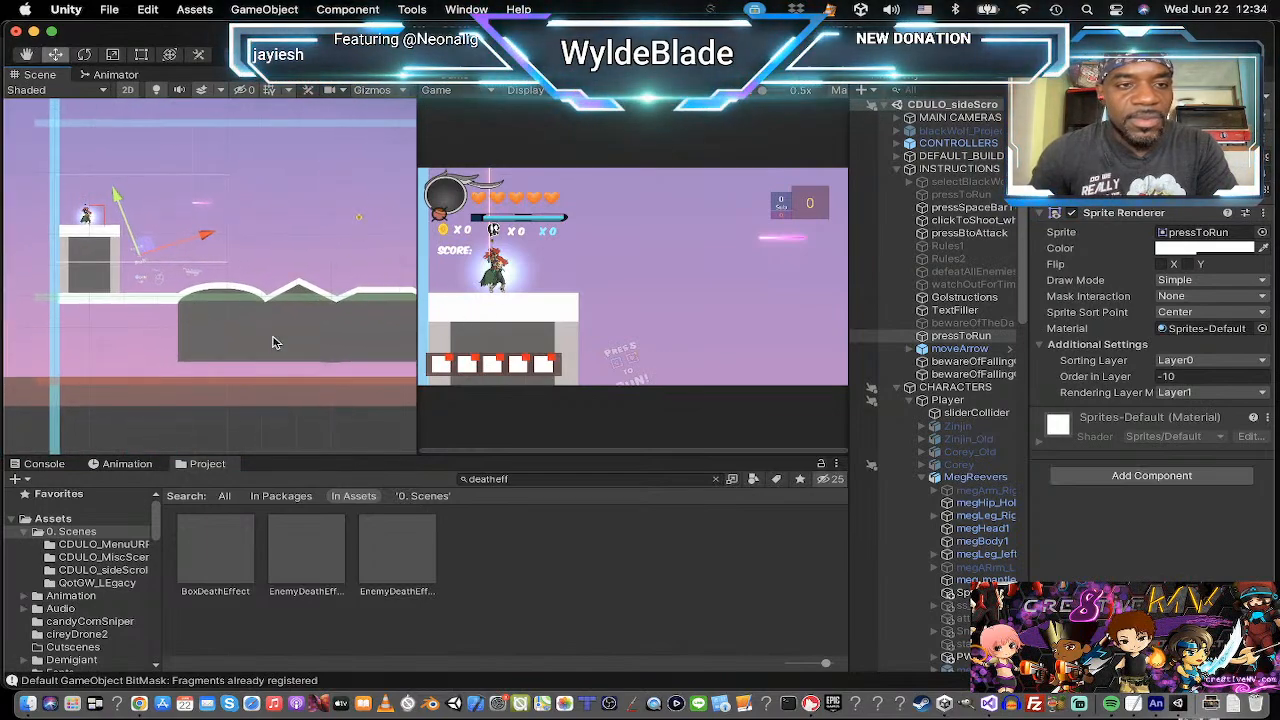
pyautogui.scroll(-1, 270, 340)
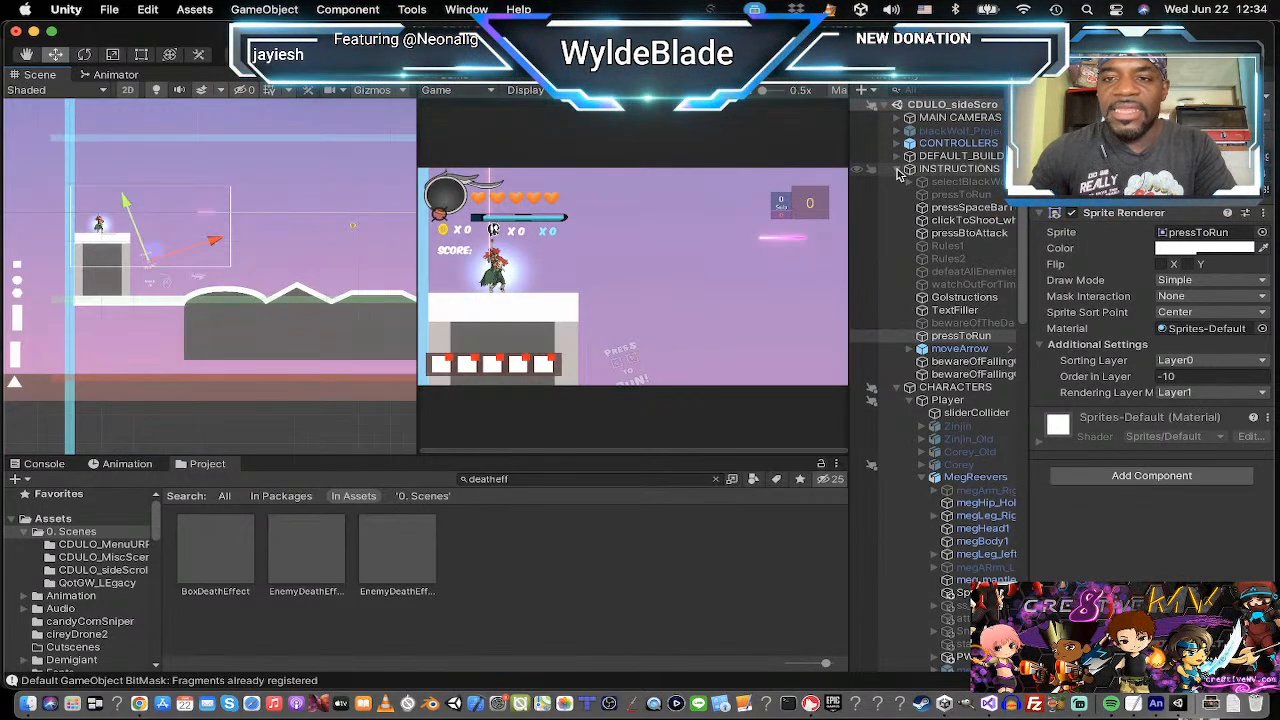
pyautogui.click(897, 169)
pyautogui.click(940, 169)
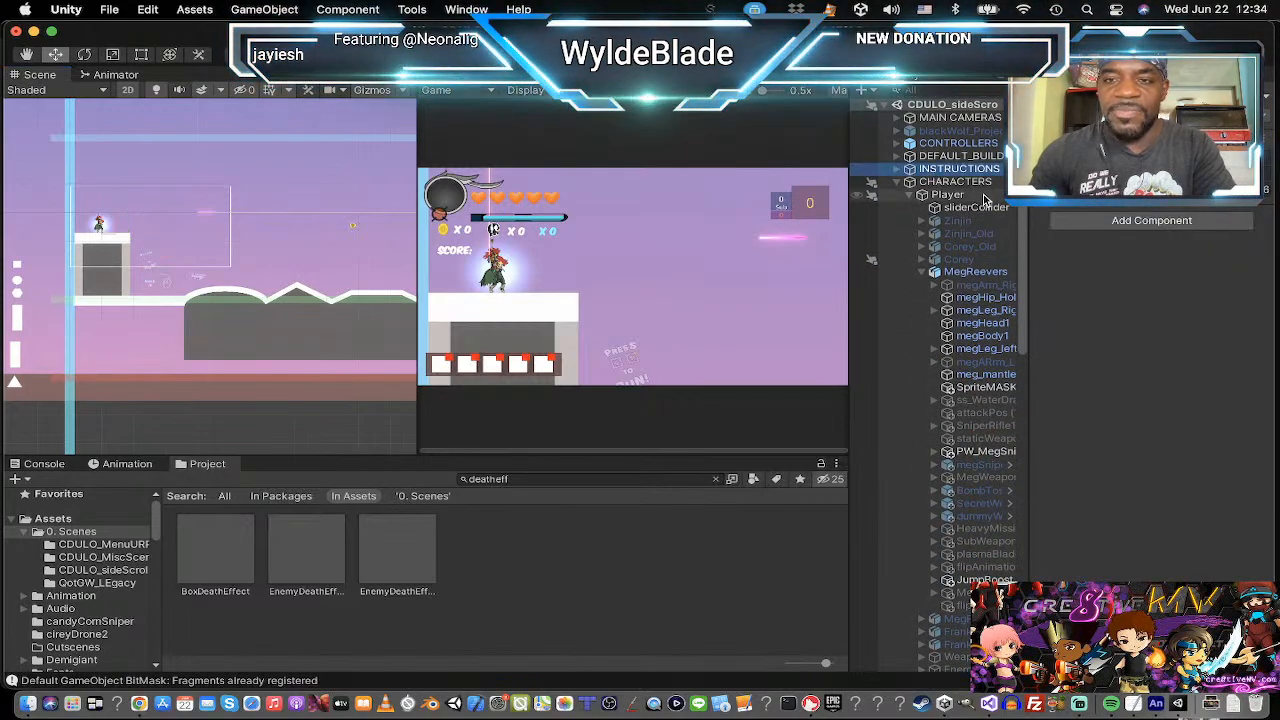
pyautogui.click(899, 182)
pyautogui.click(940, 169)
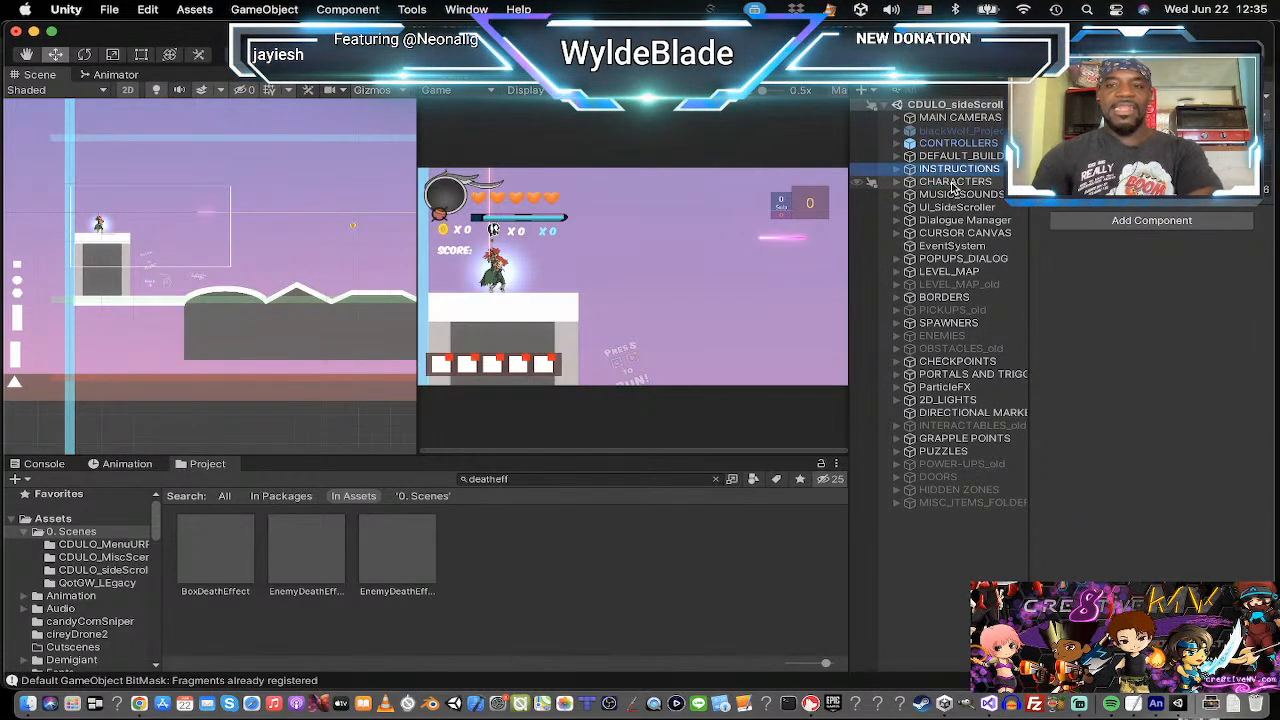
# Select and expand the CHARACTERS group, collapsing its nested MegReevers and Player branches.
pyautogui.click(952, 183)
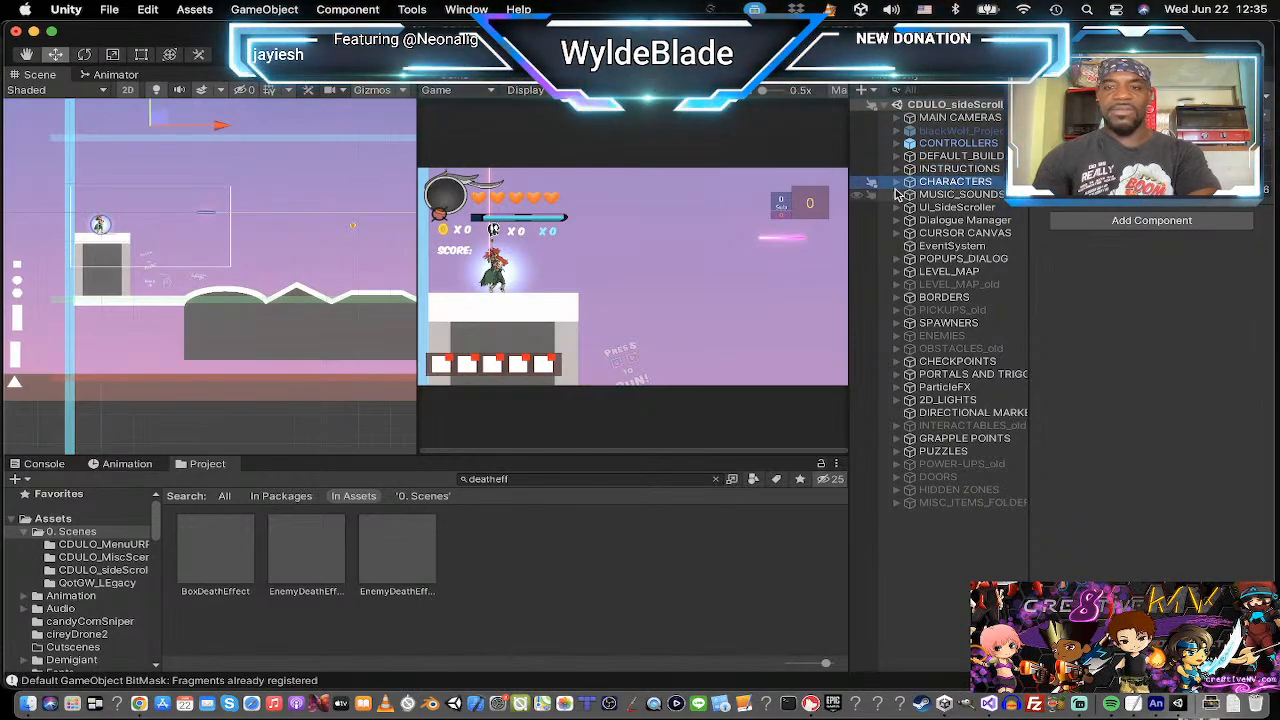
pyautogui.click(899, 183)
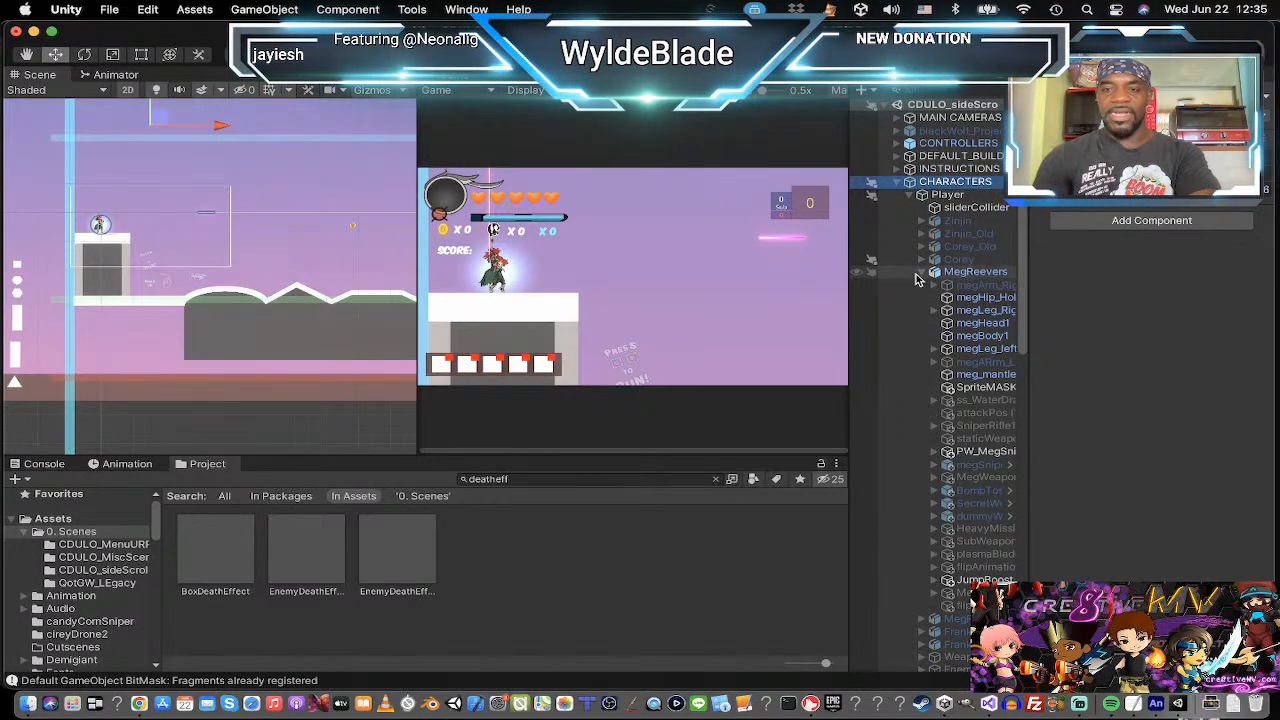
pyautogui.click(929, 272)
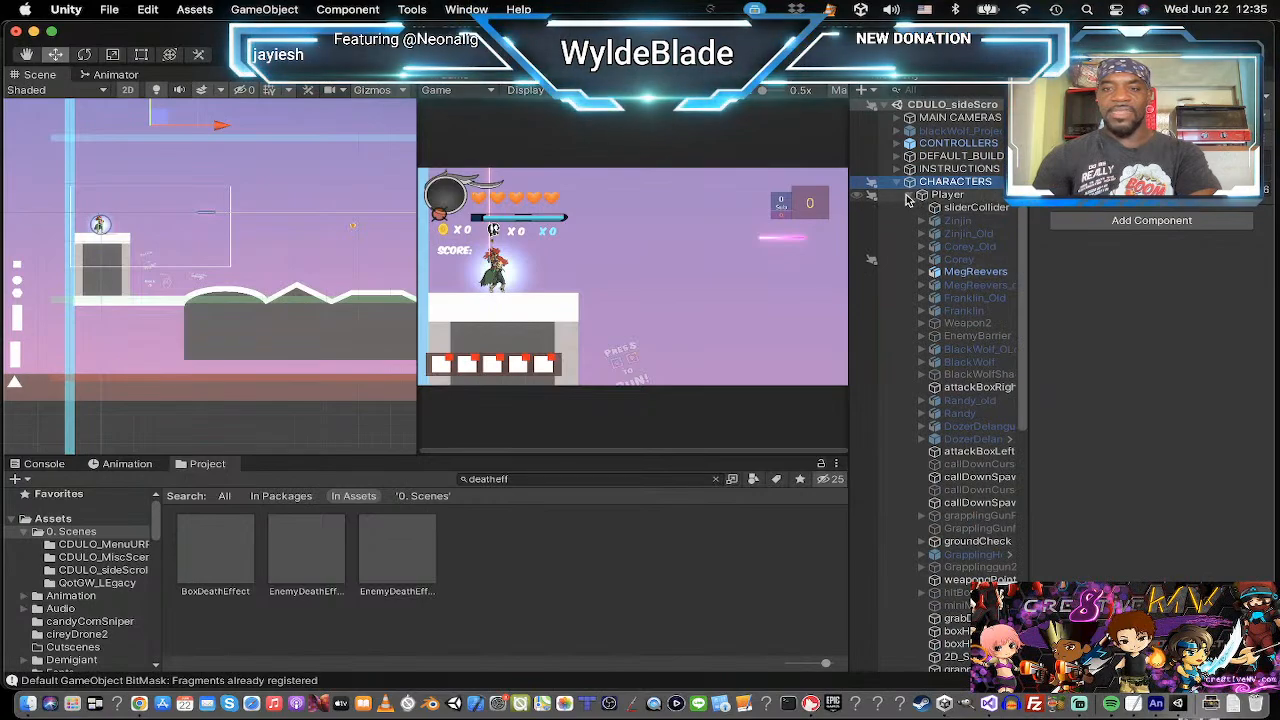
pyautogui.click(922, 196)
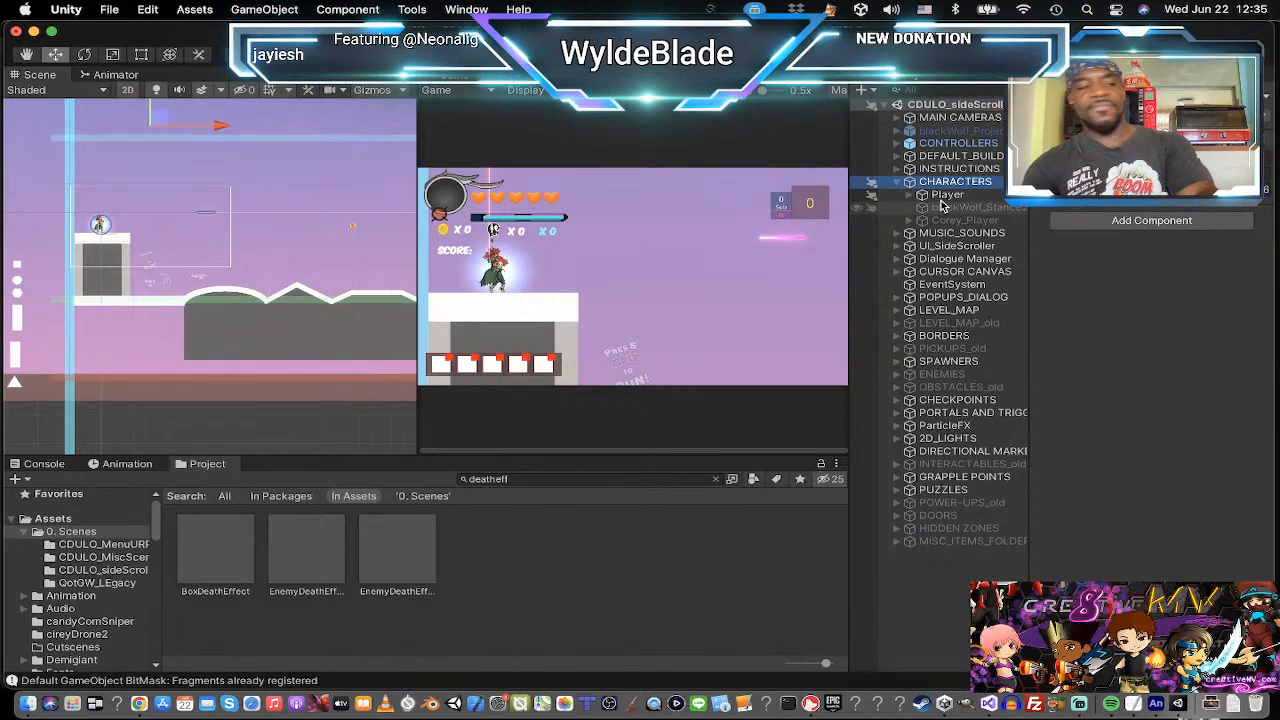
# Inspect the Player object's Rigidbody 2D and child objects, and collapse the CHARACTERS group.
pyautogui.click(945, 196)
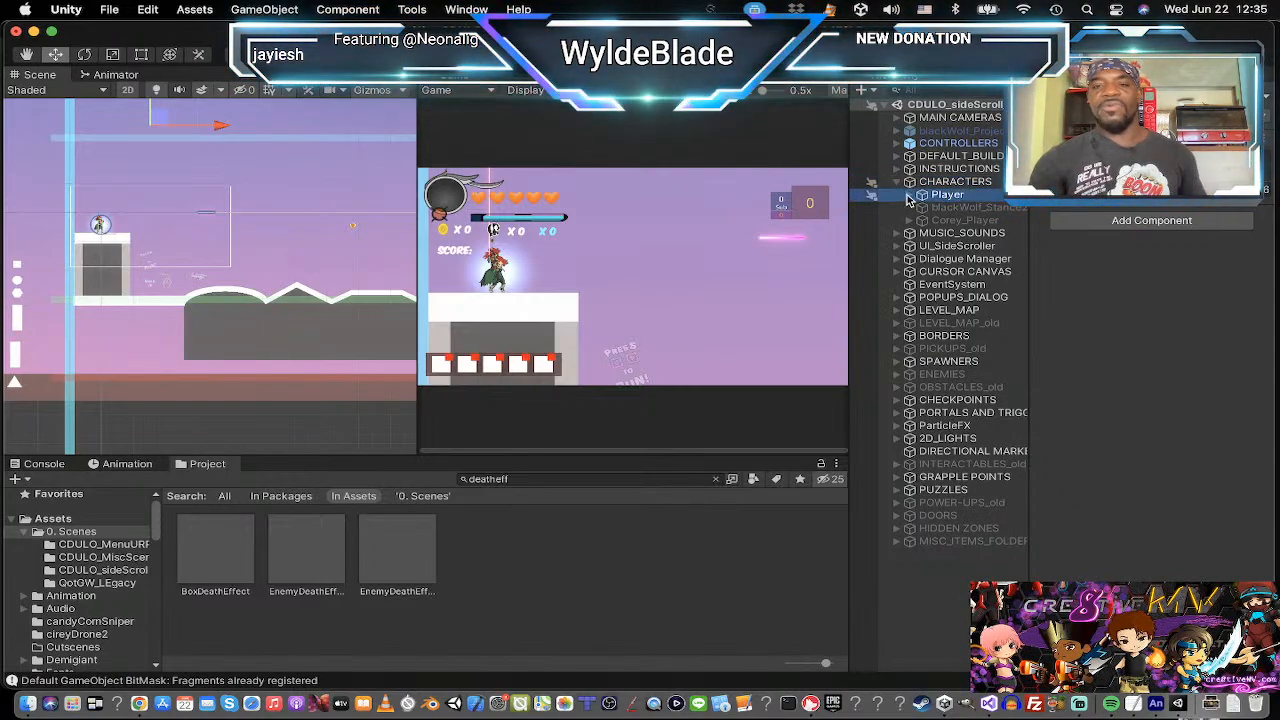
pyautogui.click(922, 195)
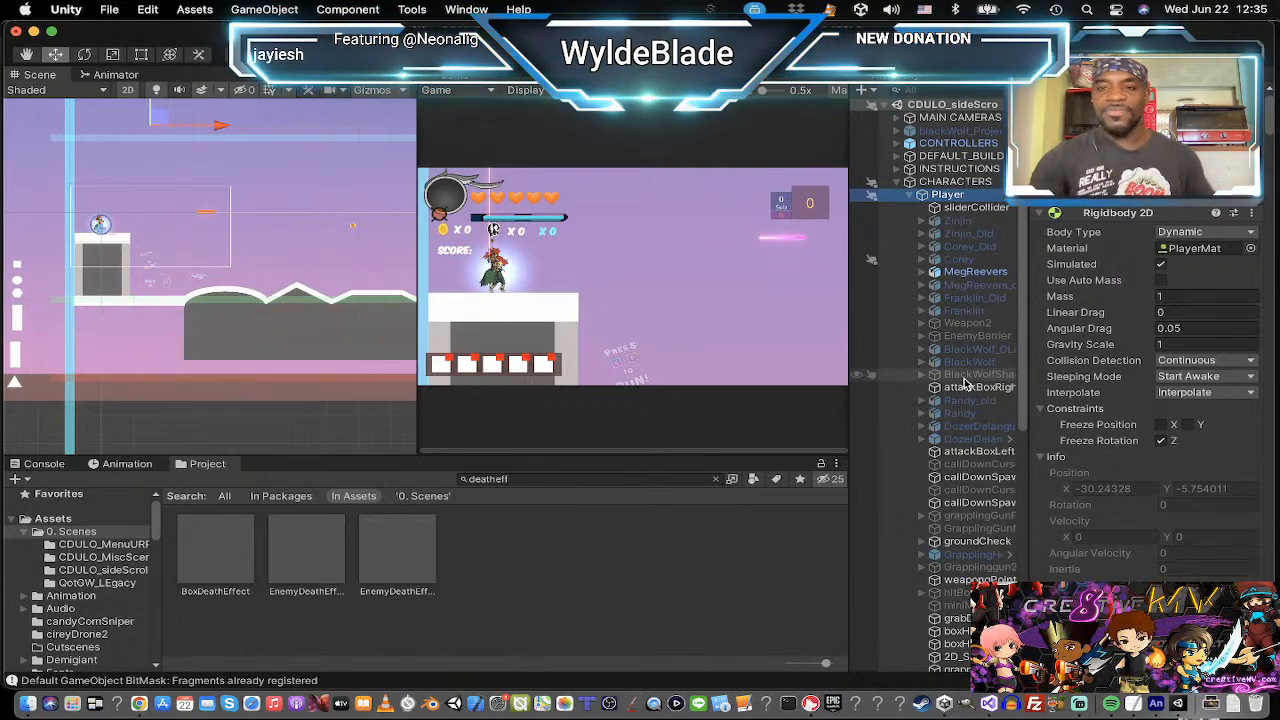
pyautogui.click(921, 195)
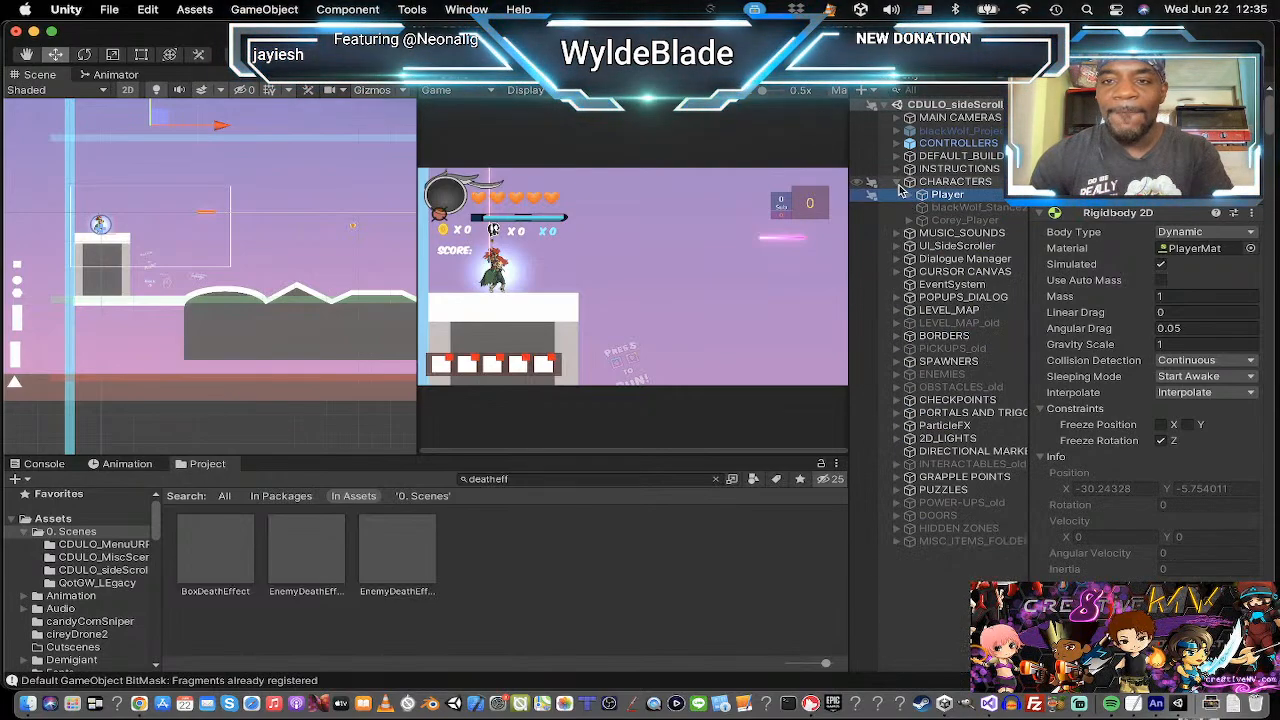
pyautogui.click(897, 182)
pyautogui.click(932, 182)
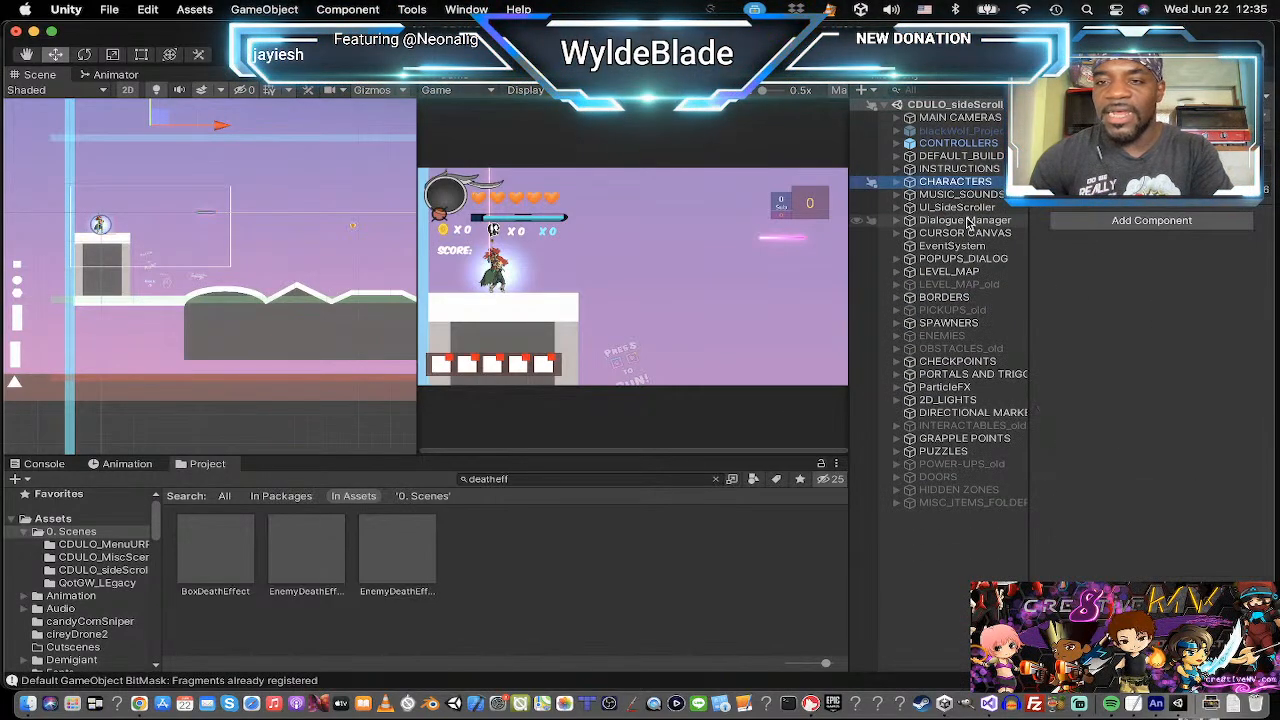
# Inspect the Animator and Sorting Group components of MegReevers under CHARACTERS > Player, and collapse CHARACTERS again.
pyautogui.click(897, 182)
pyautogui.click(921, 195)
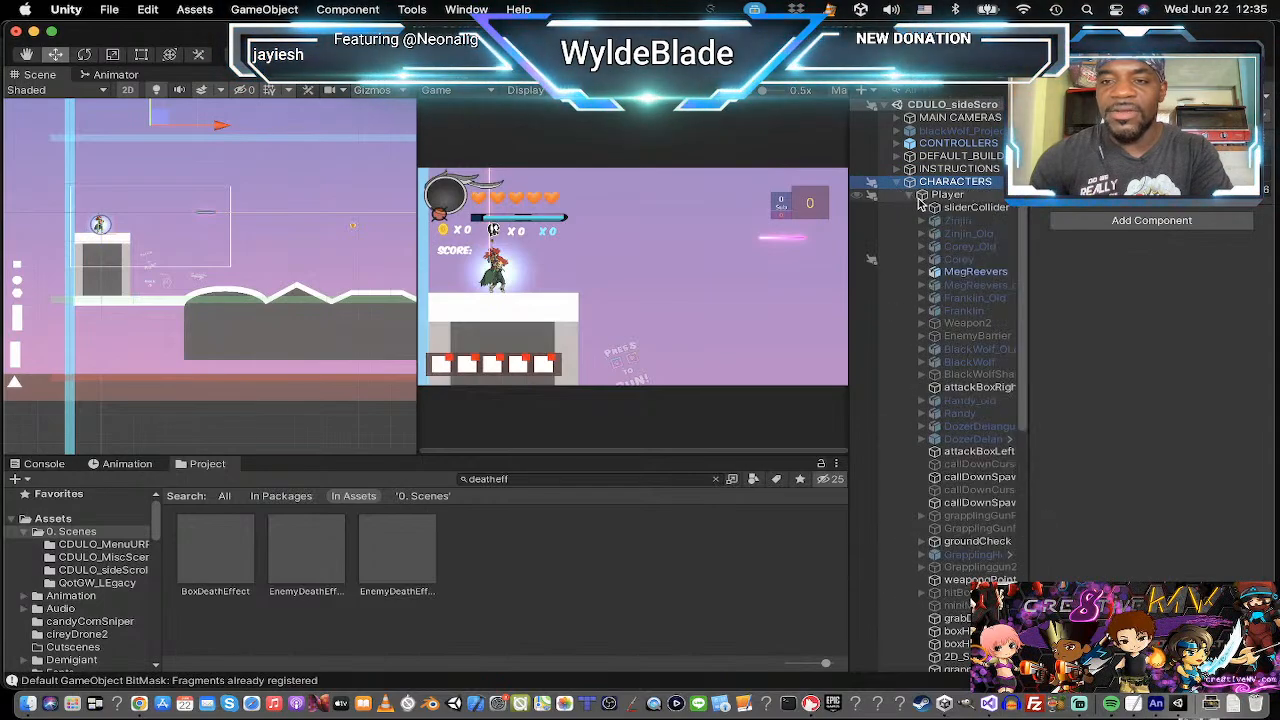
pyautogui.click(948, 196)
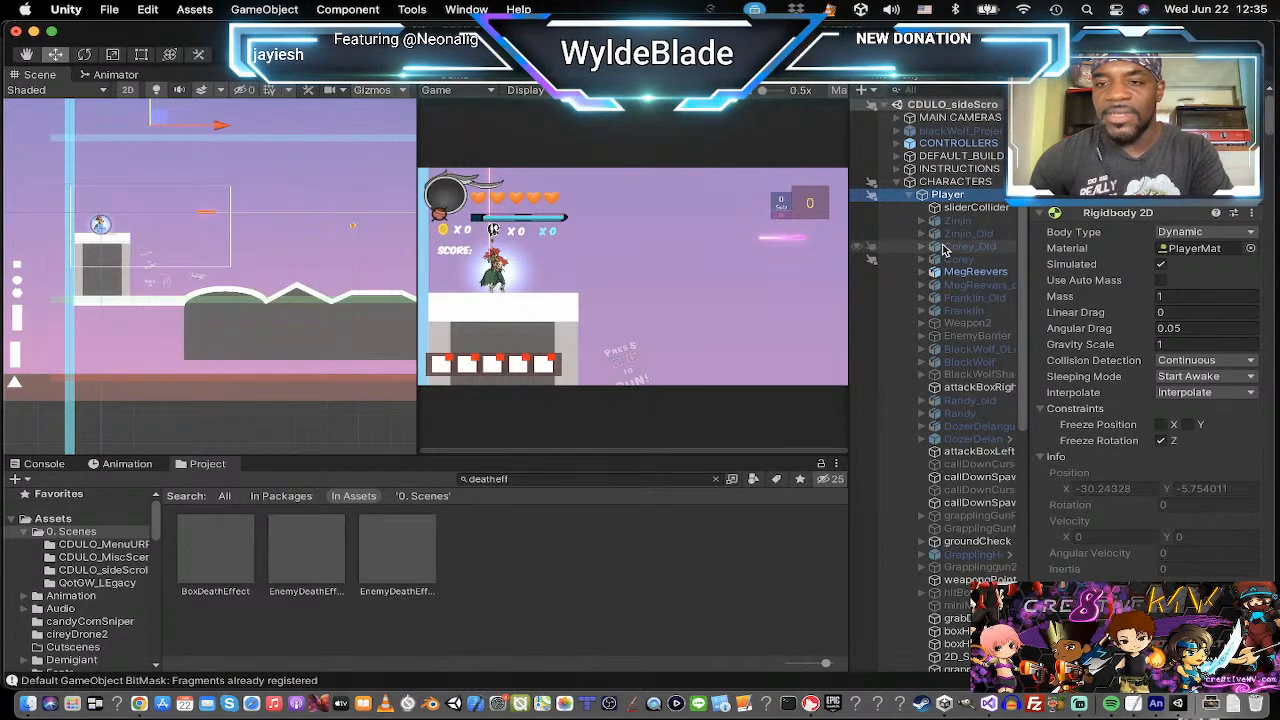
pyautogui.click(975, 272)
pyautogui.click(1169, 434)
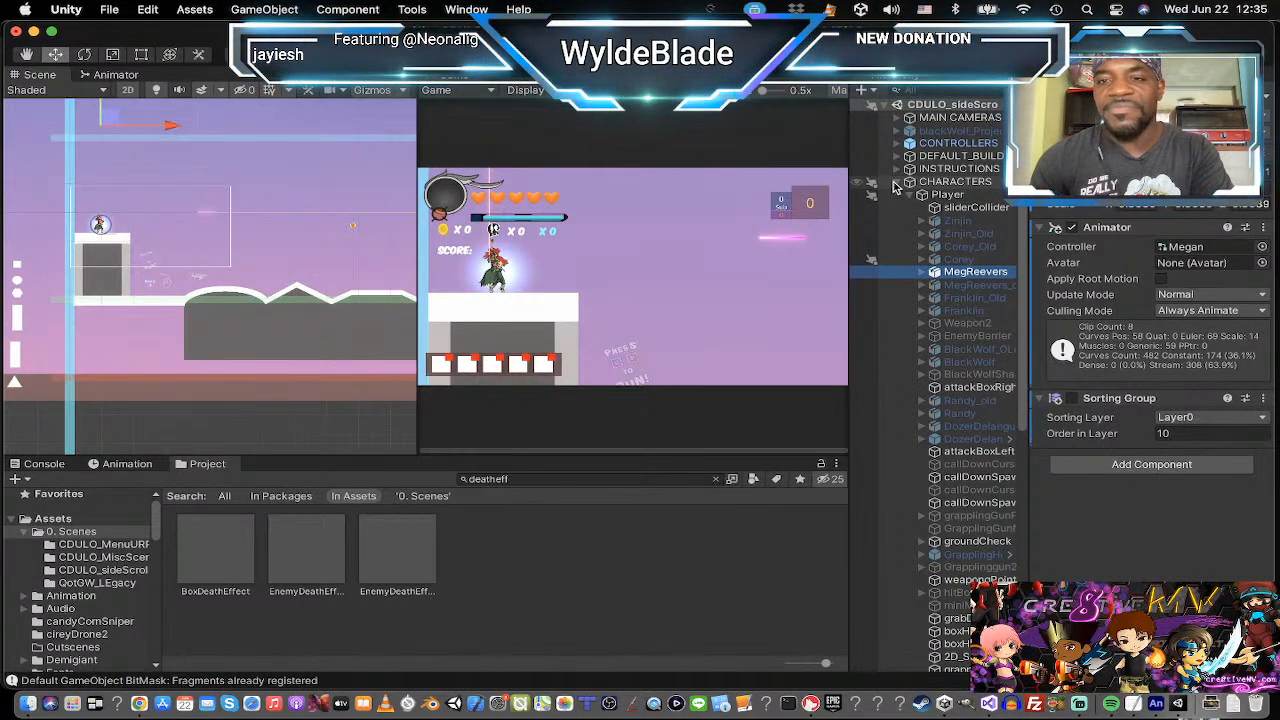
pyautogui.click(897, 183)
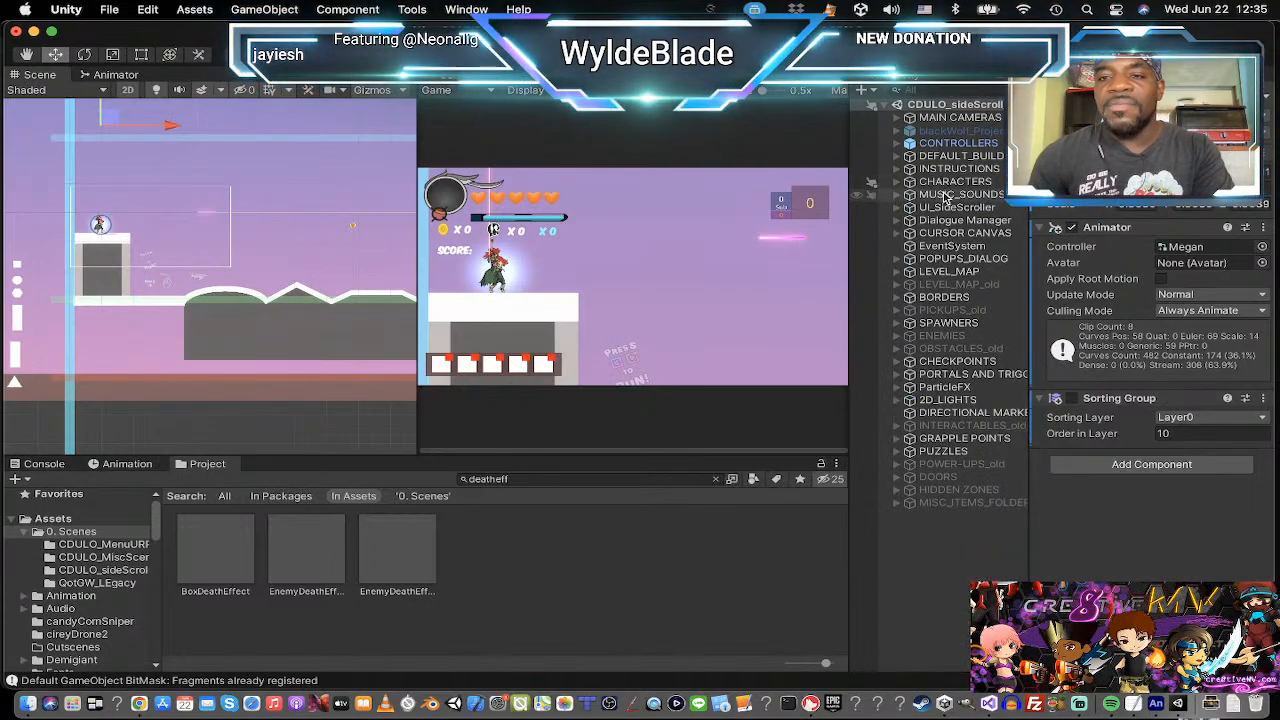
# Examine the Audio Source settings of BGMusic inside the MUSIC_SOUNDS group, and collapse the group.
pyautogui.click(944, 196)
pyautogui.click(897, 195)
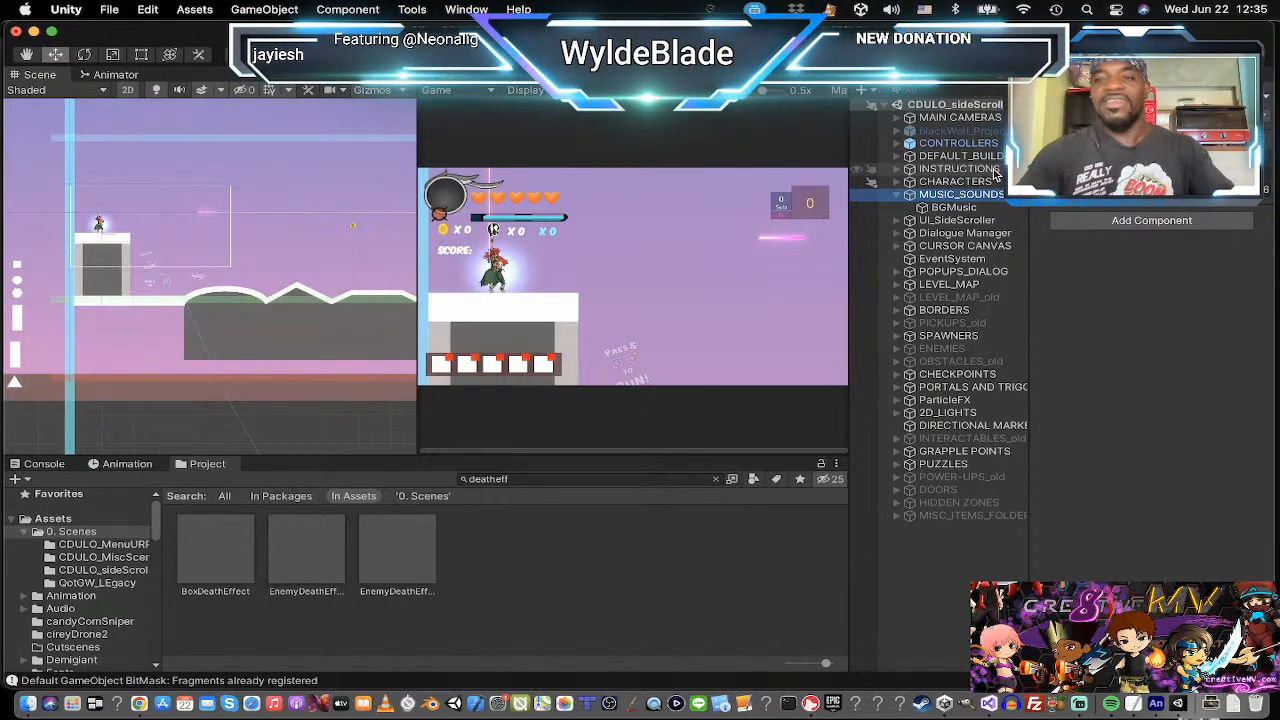
pyautogui.click(988, 207)
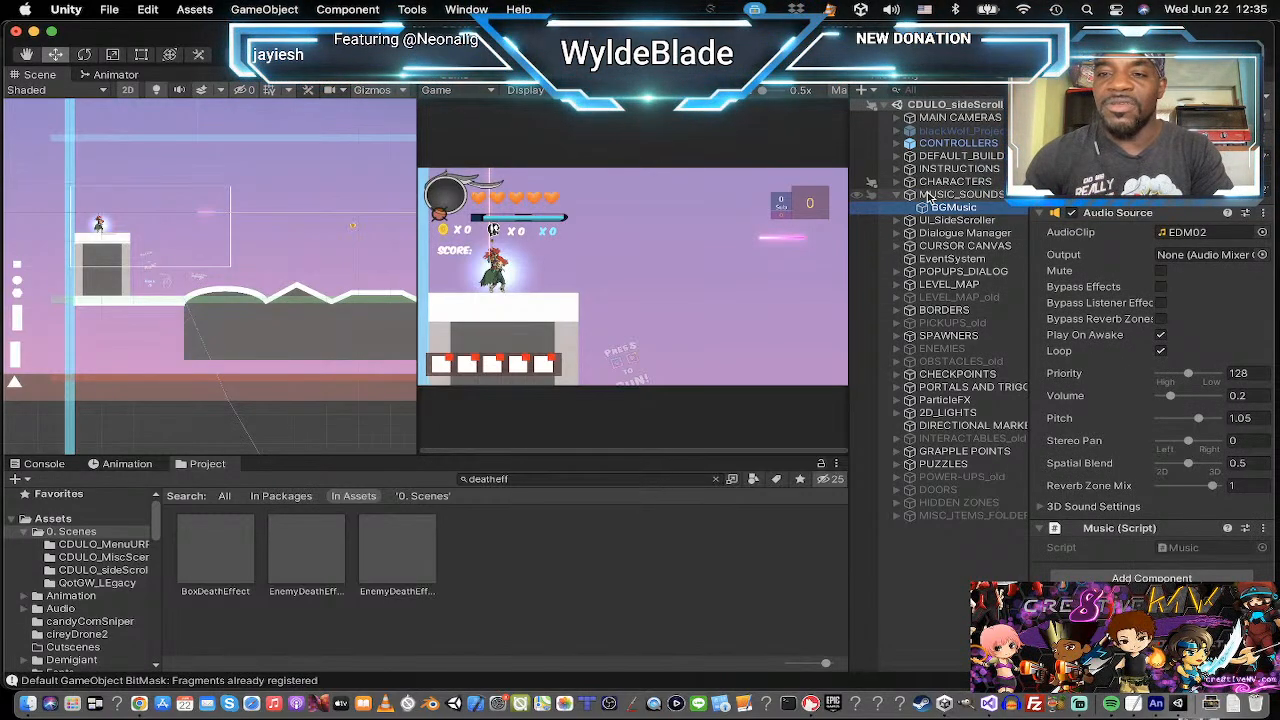
pyautogui.click(930, 195)
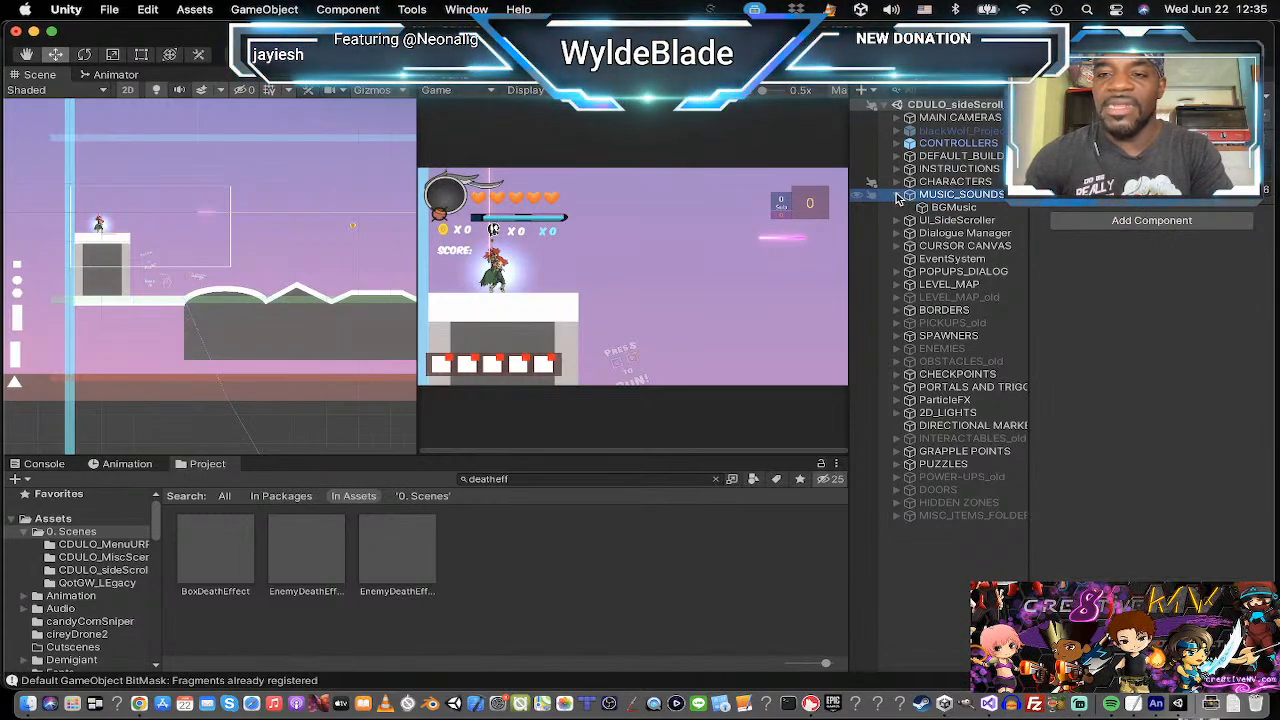
pyautogui.click(898, 195)
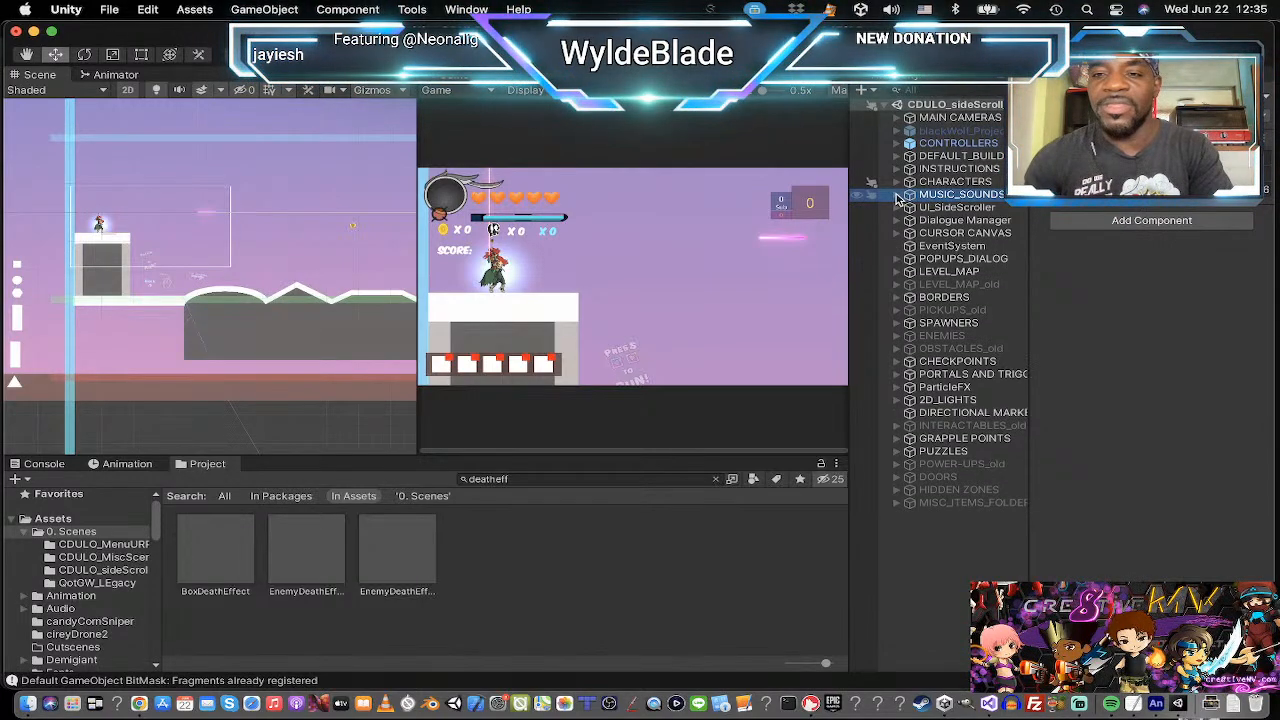
# Look through the child objects of the UI_SideScroller group and collapse it.
pyautogui.click(942, 208)
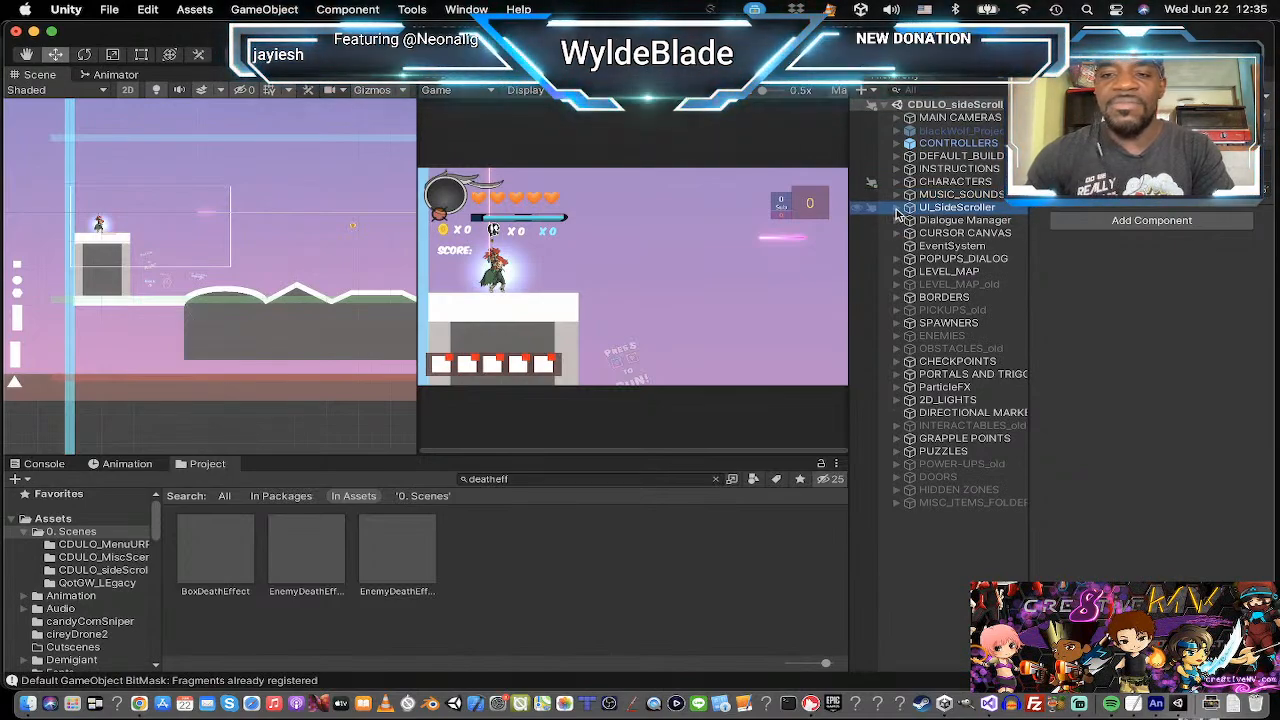
pyautogui.click(897, 208)
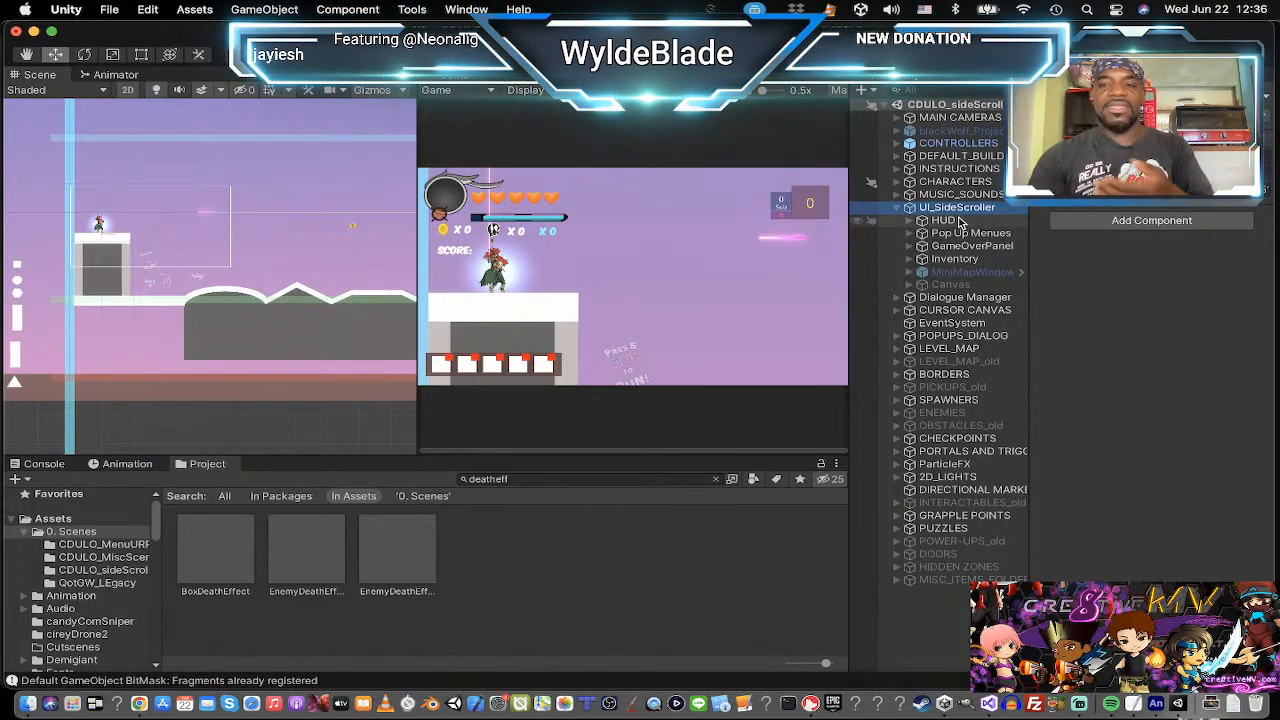
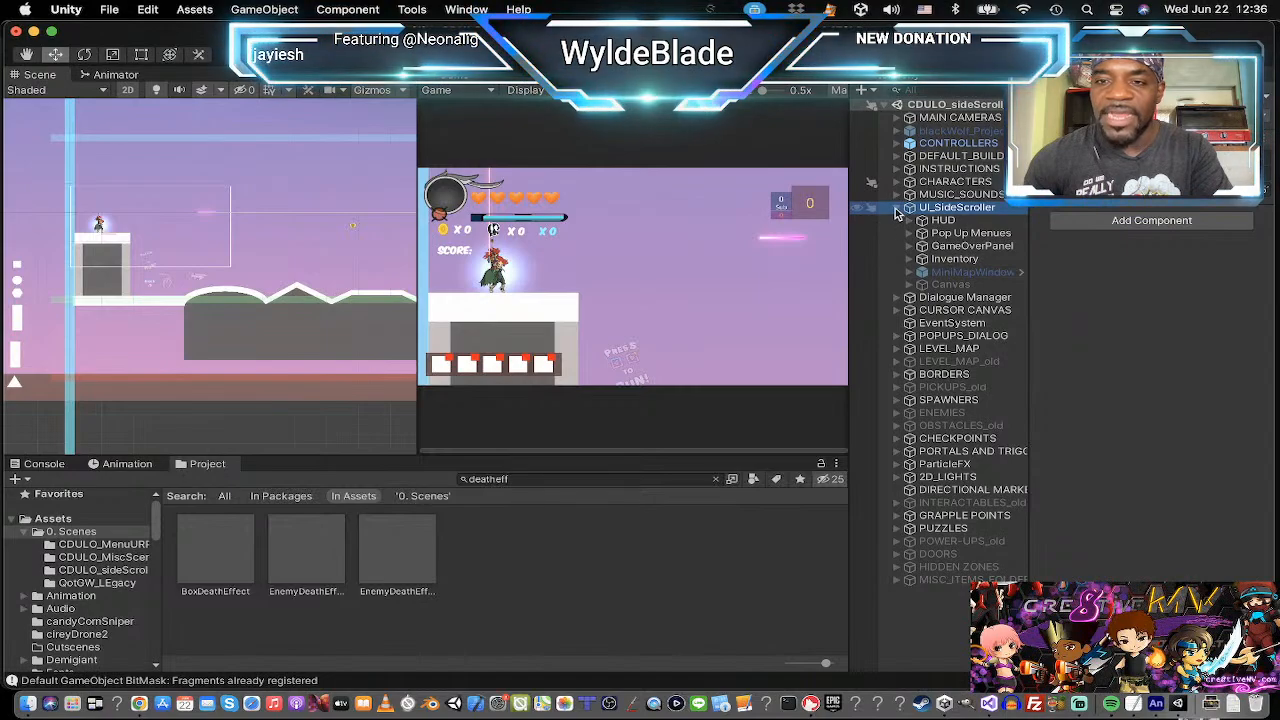
pyautogui.click(897, 208)
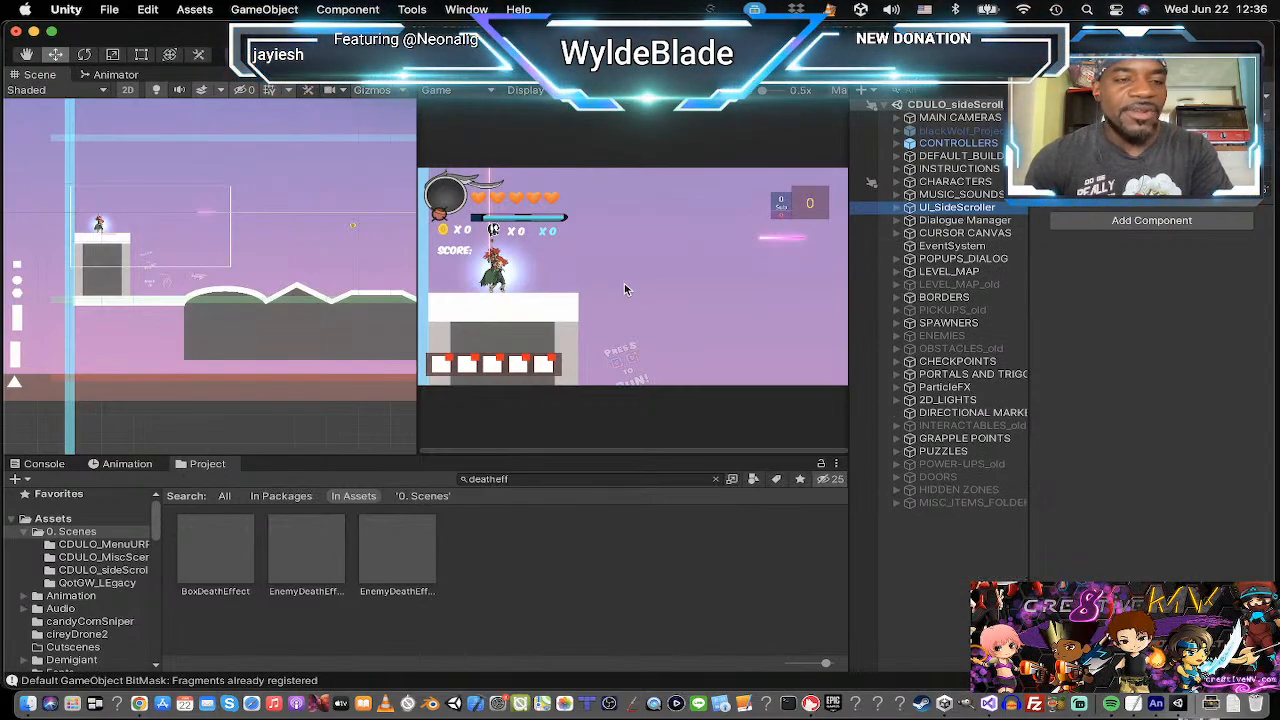
# Expand the Dialogue Manager and inspect the dialogue script settings of its introDialogue object.
pyautogui.click(910, 221)
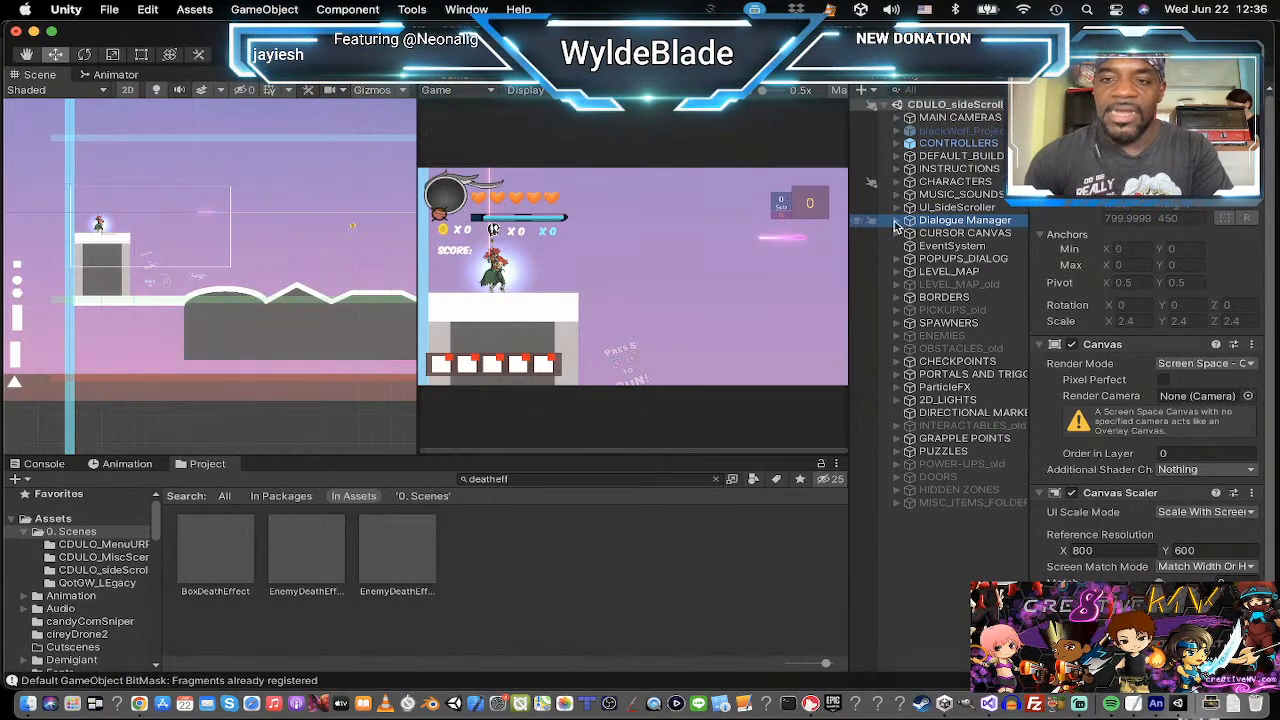
pyautogui.click(897, 221)
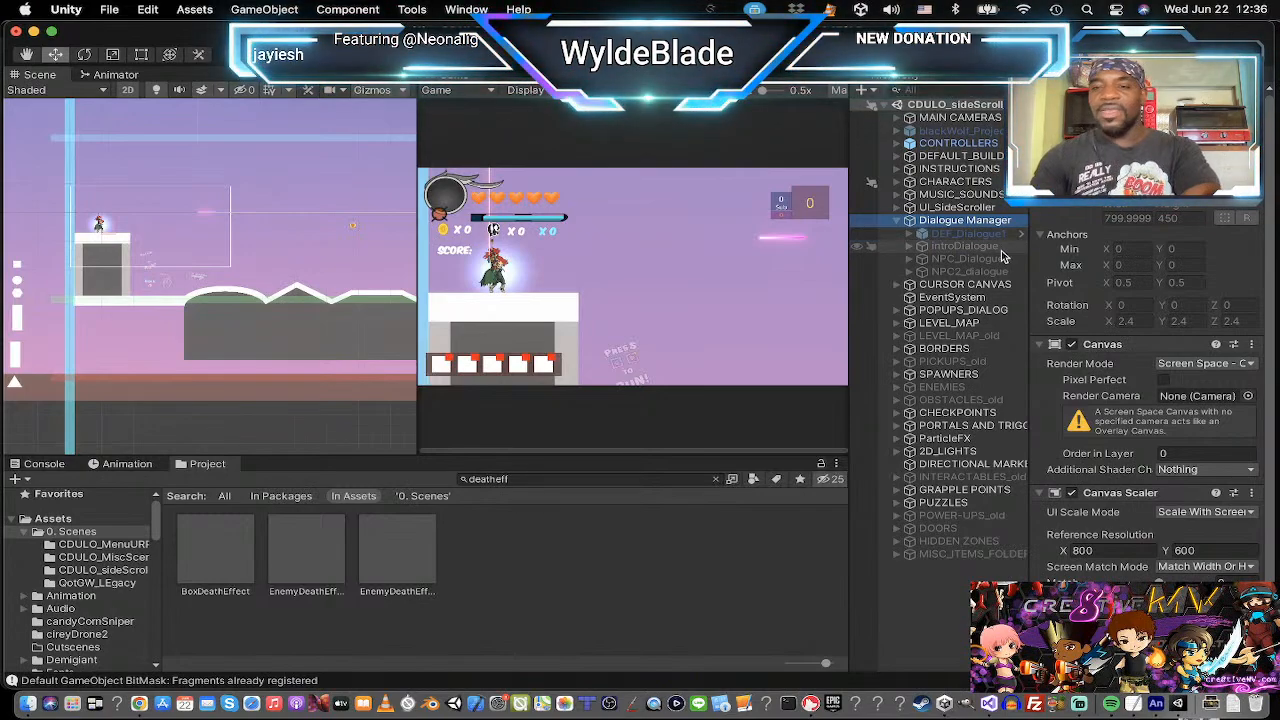
pyautogui.click(940, 247)
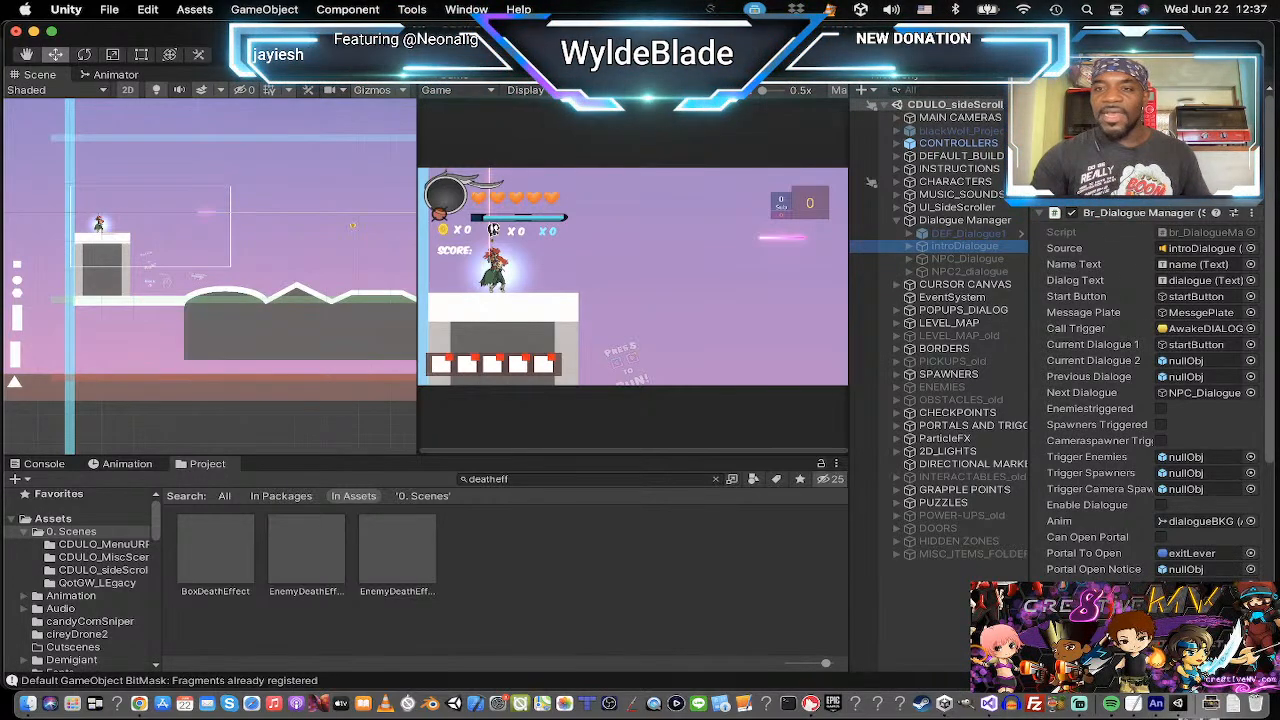
# Activate introDialogue briefly to preview its message box, deactivate it, and expand the POPUPS_DIALOG group.
pyautogui.click(1073, 95)
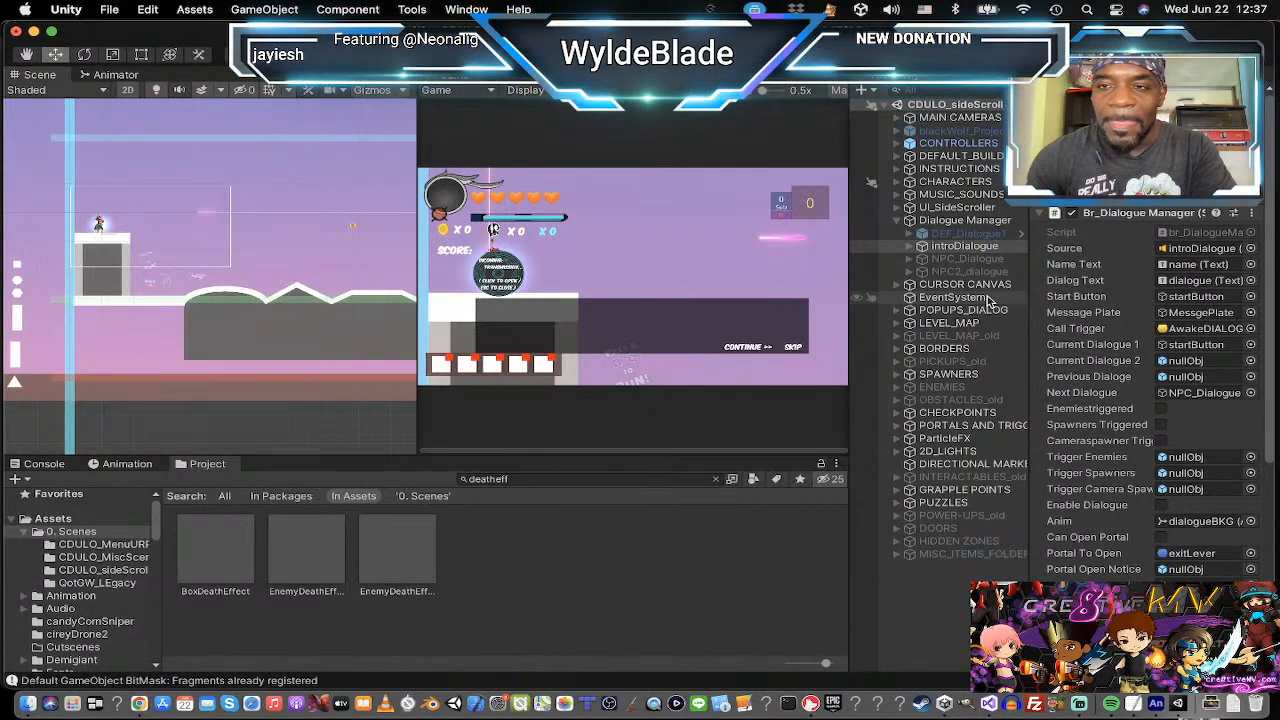
pyautogui.click(1071, 110)
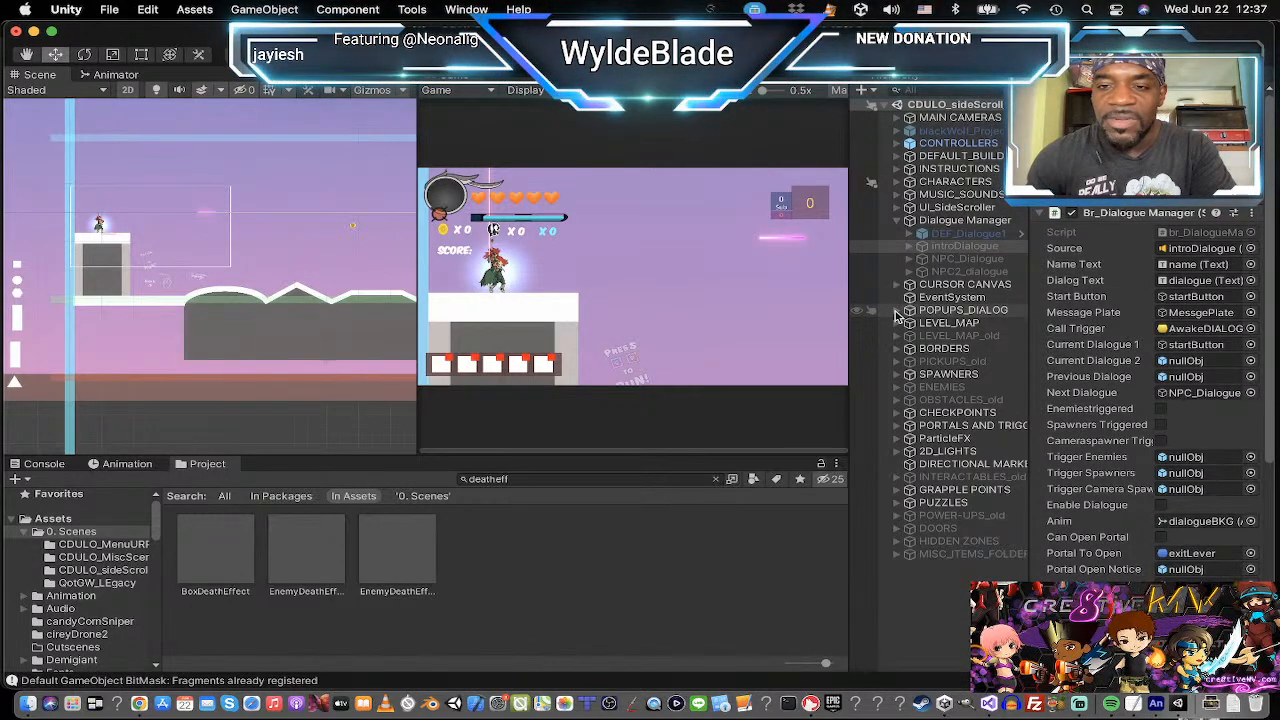
pyautogui.click(898, 311)
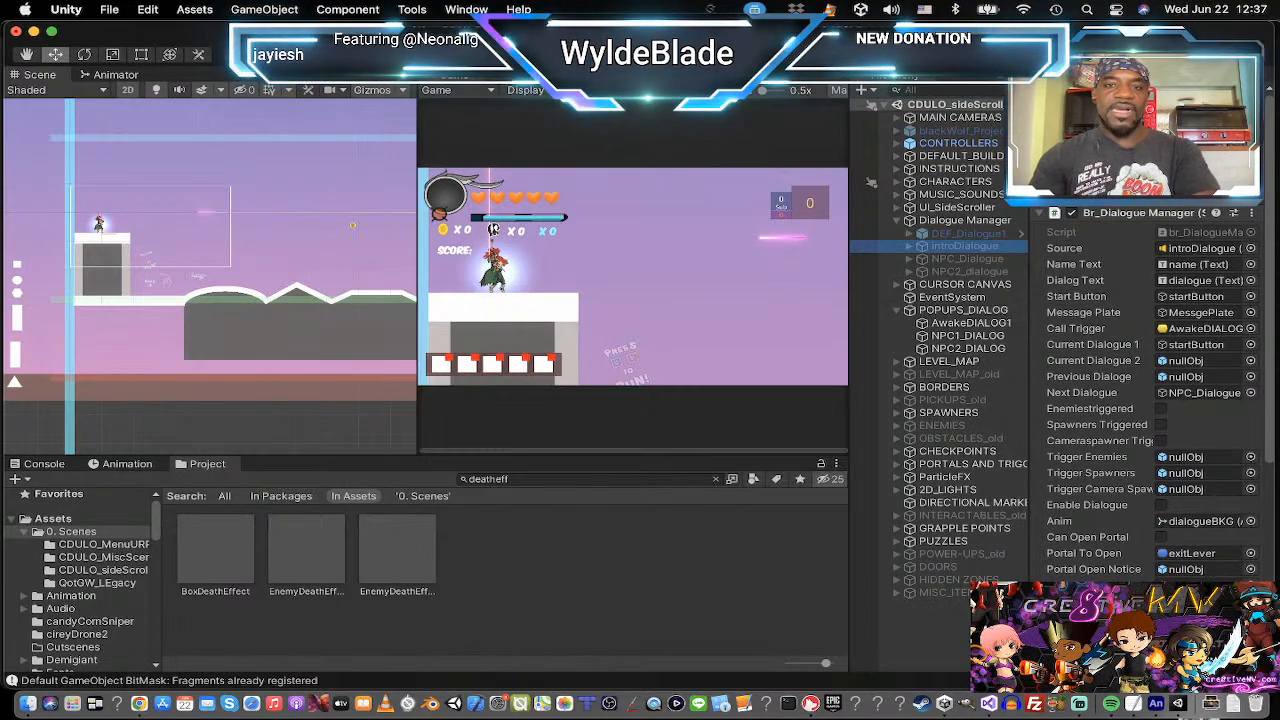
# Run the game, move Megan off the starting platform to the first hill, and open the incoming transmission.
pyautogui.click(613, 55)
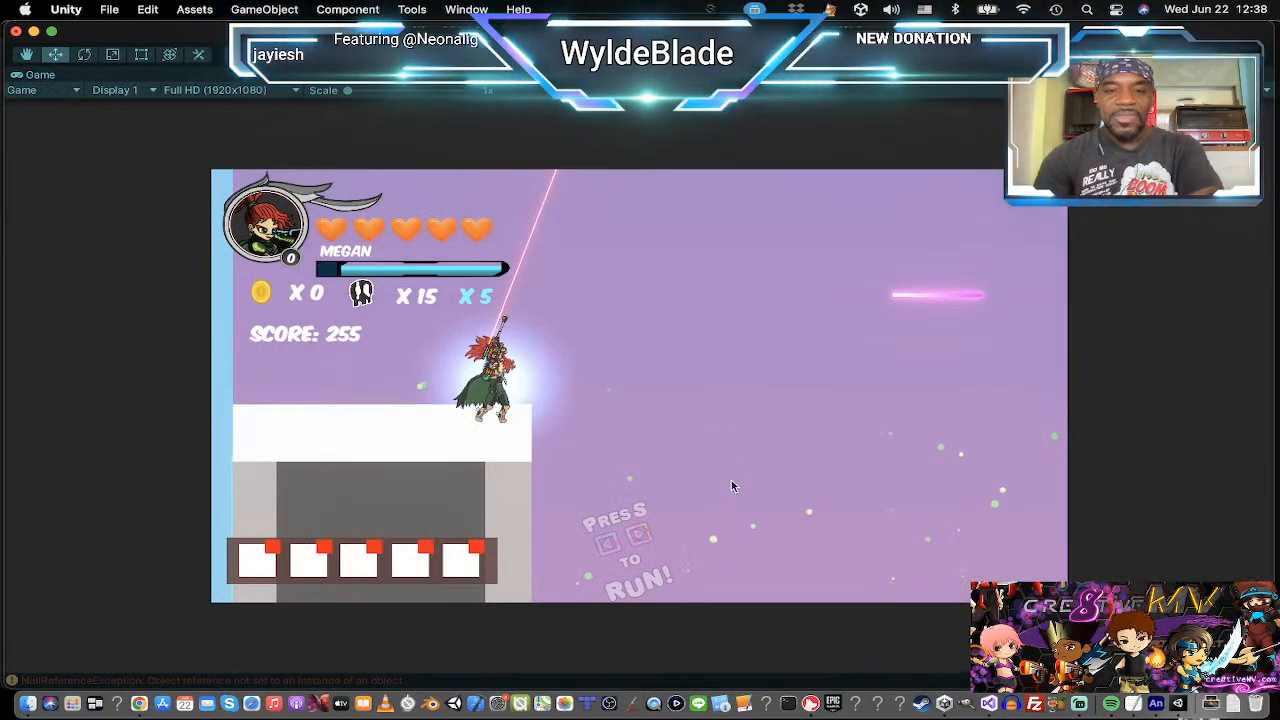
pyautogui.press('d')
pyautogui.press('a')
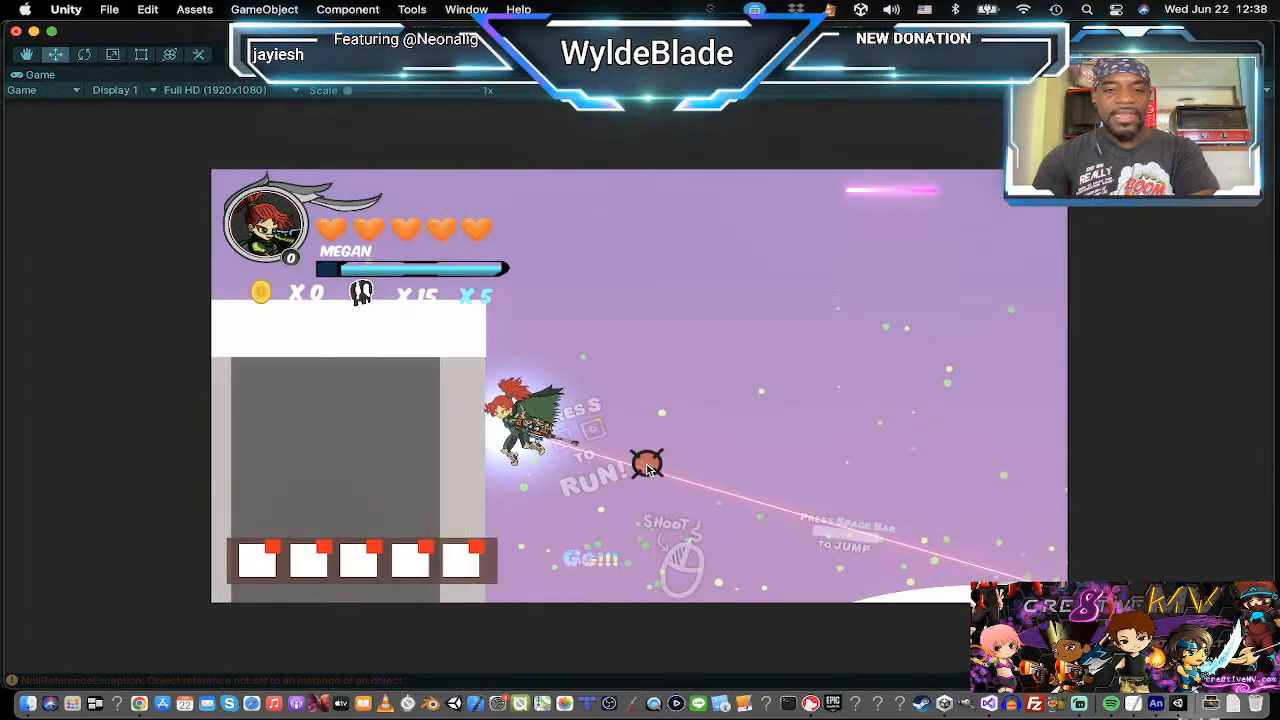
pyautogui.press('d')
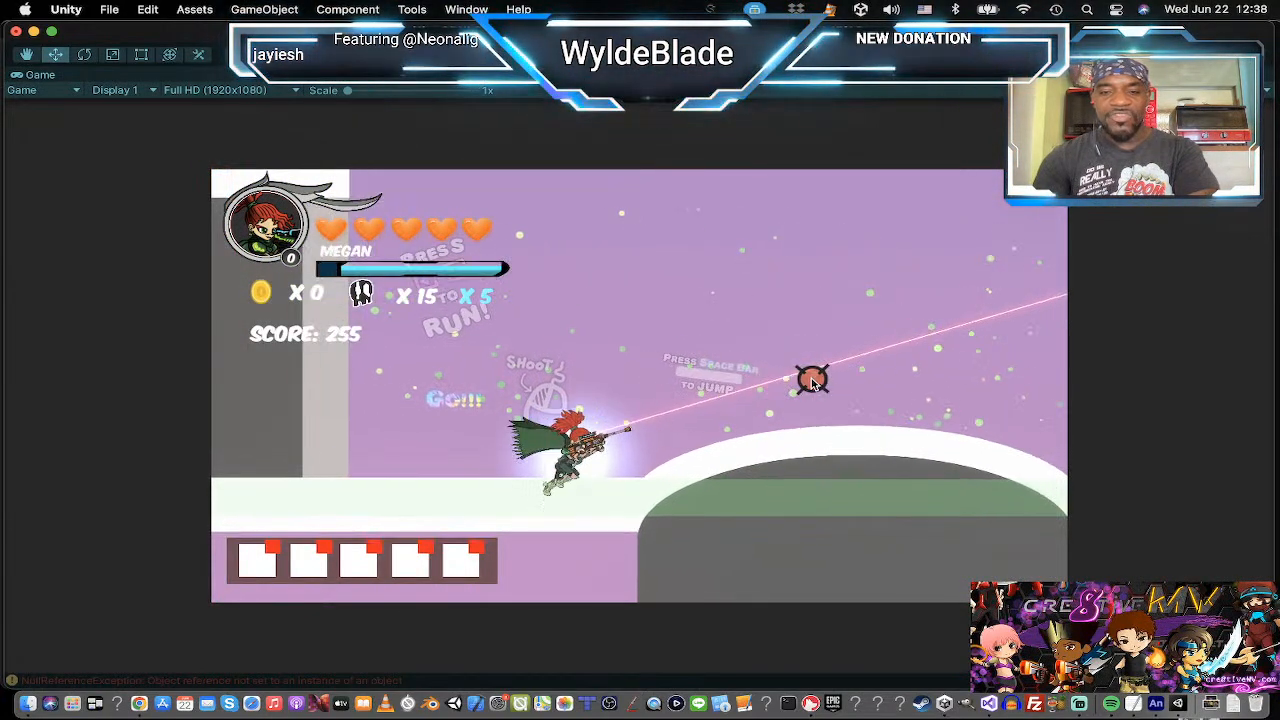
pyautogui.press('d')
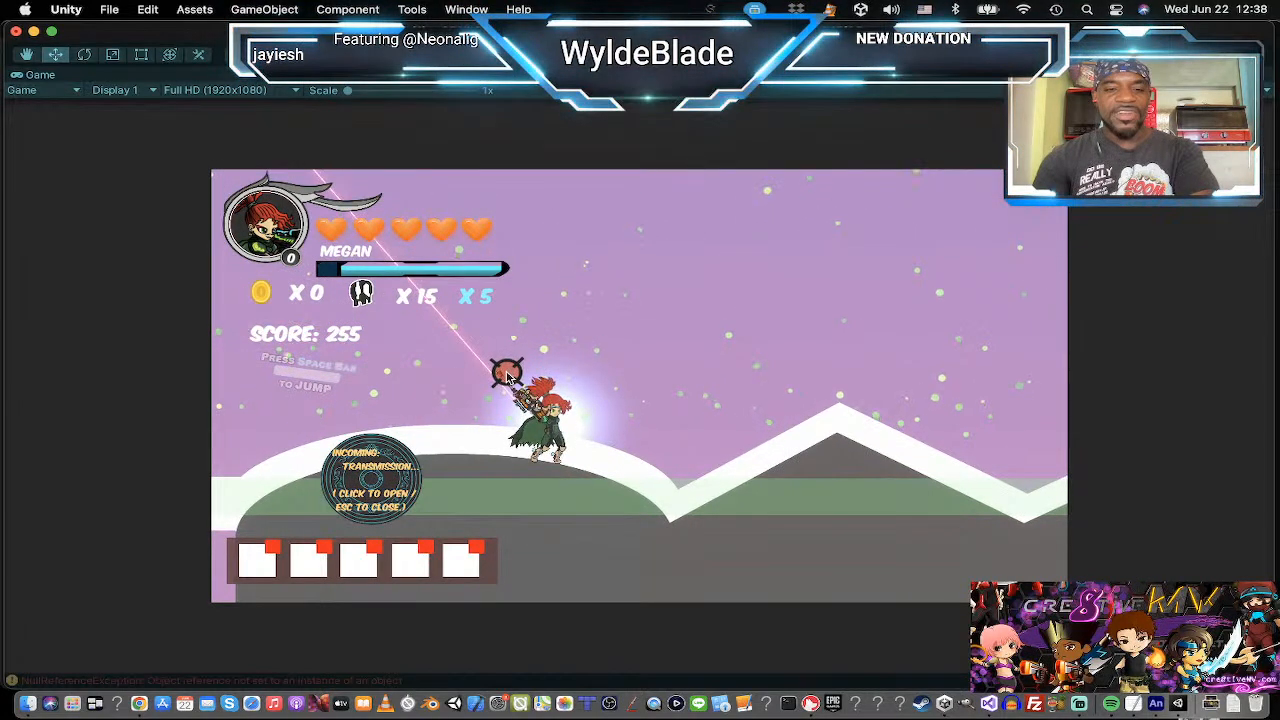
pyautogui.click(372, 474)
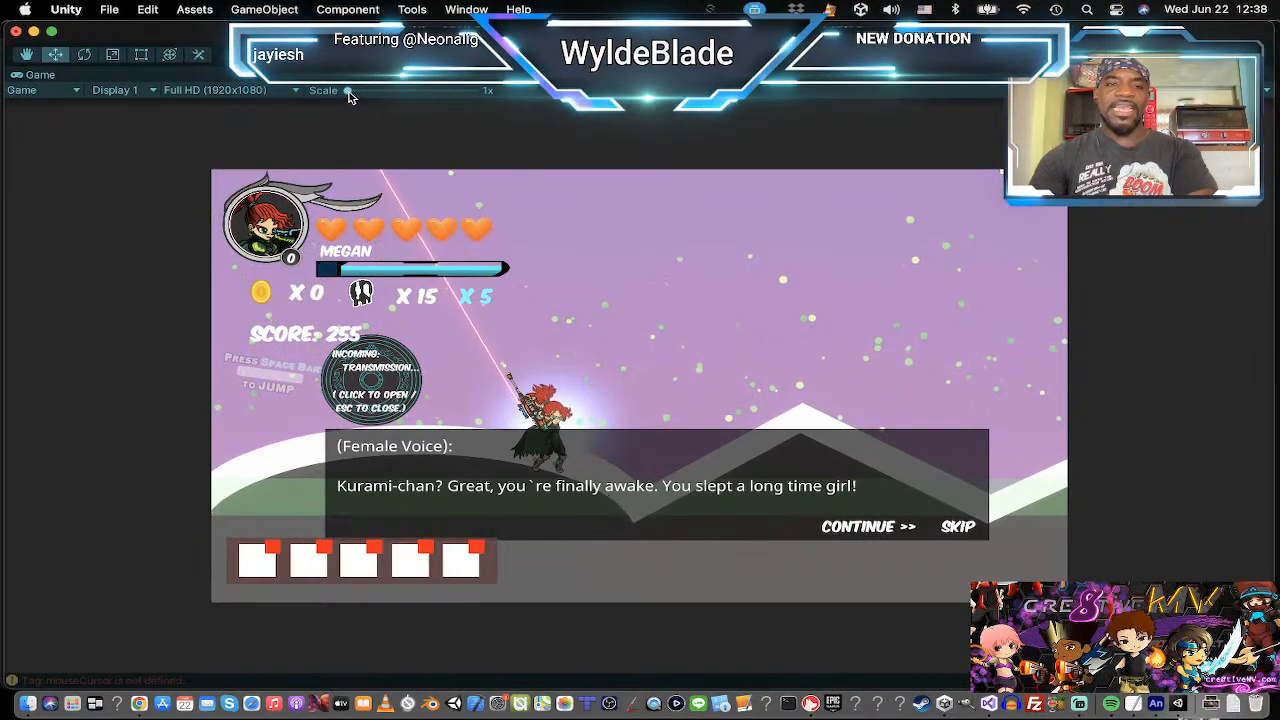
# Enlarge the Game view to 1.3x, run Megan back to the first hill, and open and close the incoming transmission again.
pyautogui.moveTo(349, 95); pyautogui.dragTo(365, 97)
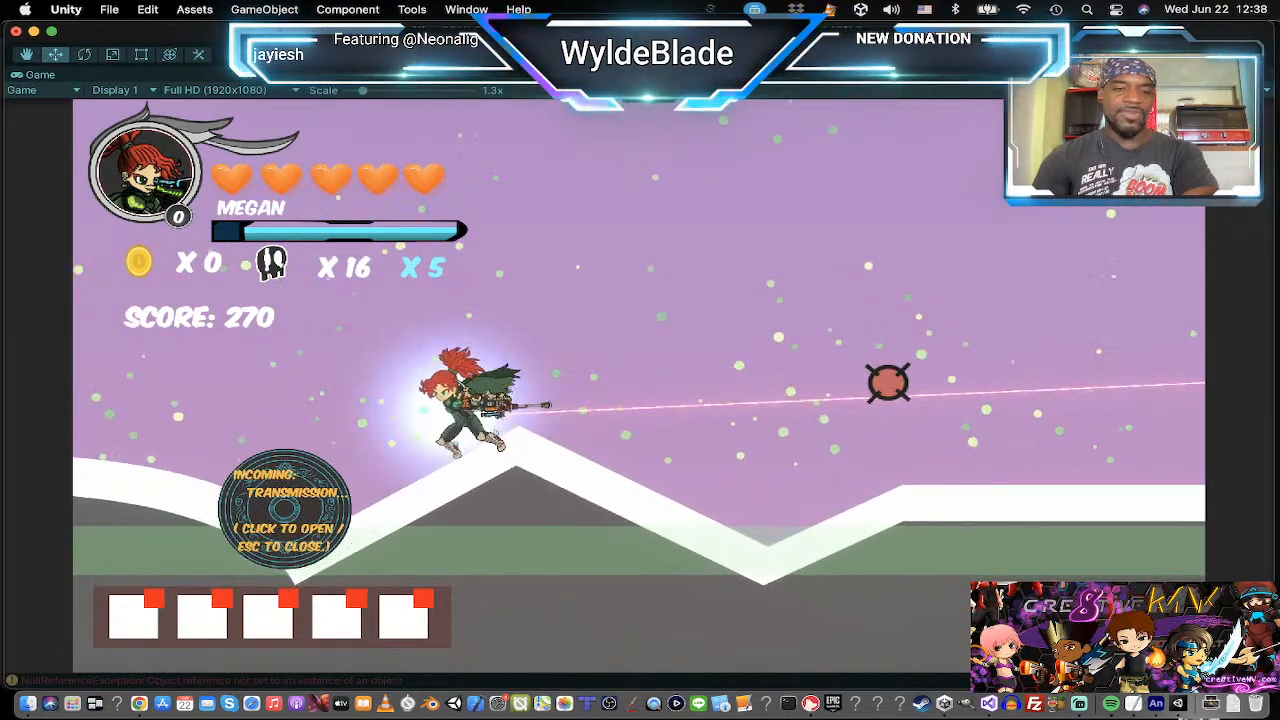
pyautogui.press('a')
pyautogui.press('space')
pyautogui.press('d')
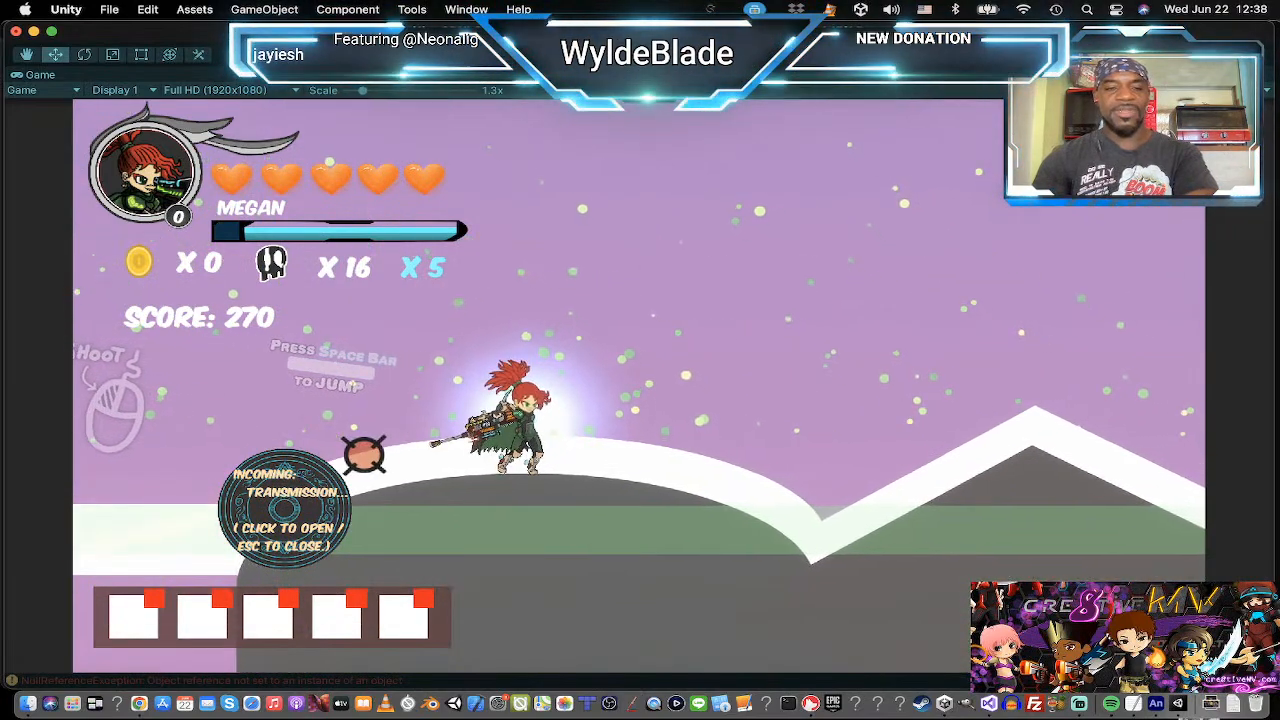
pyautogui.click(300, 495)
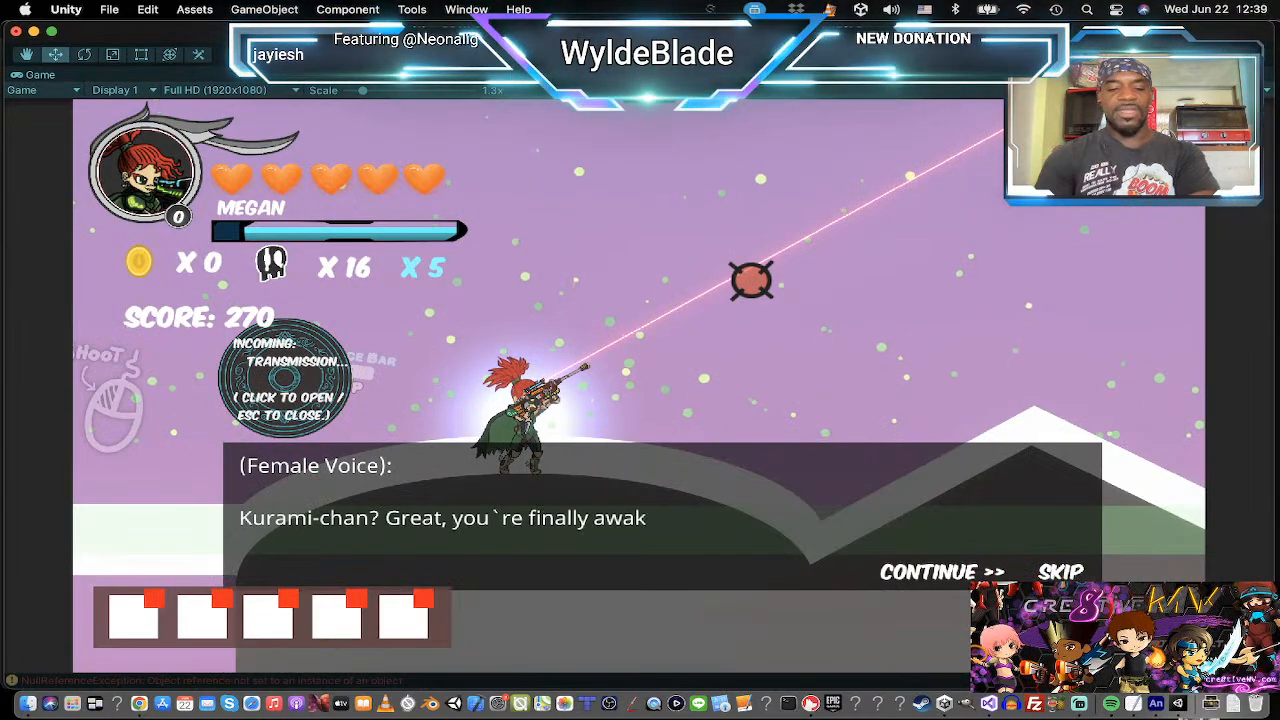
pyautogui.press('Escape')
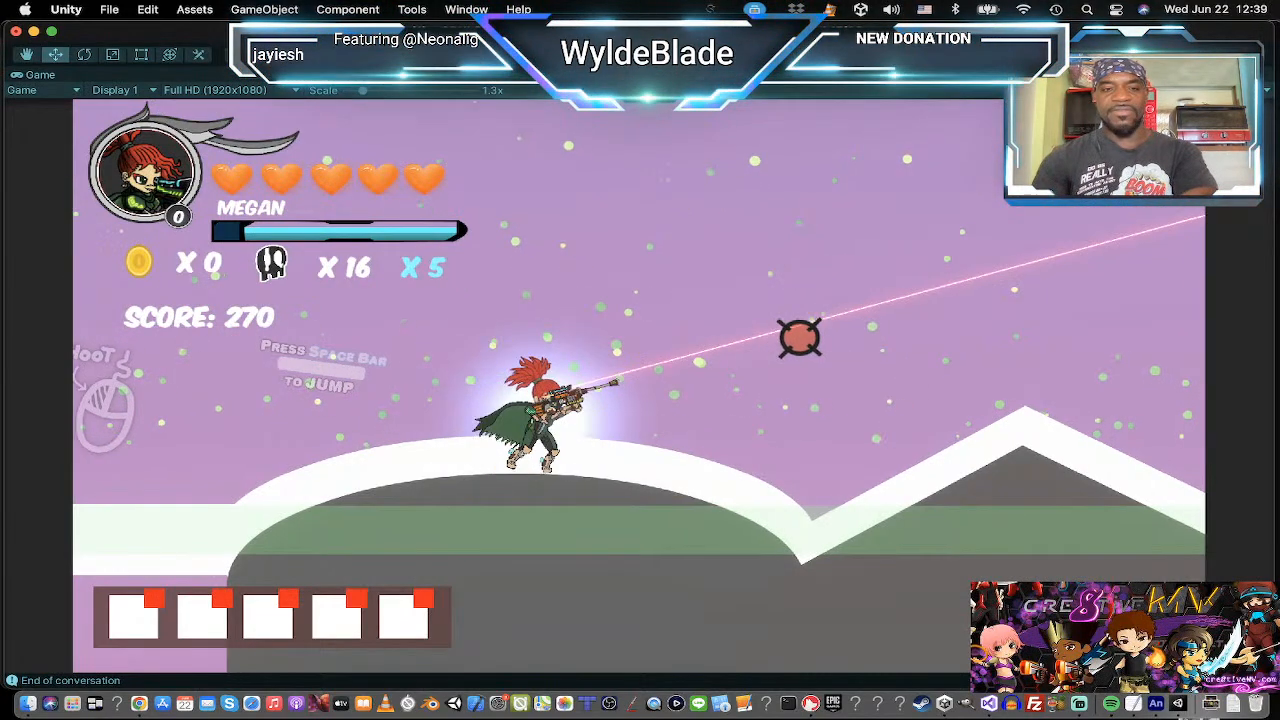
# Move Megan into the dip beyond the first hill and stop the game.
pyautogui.press('space')
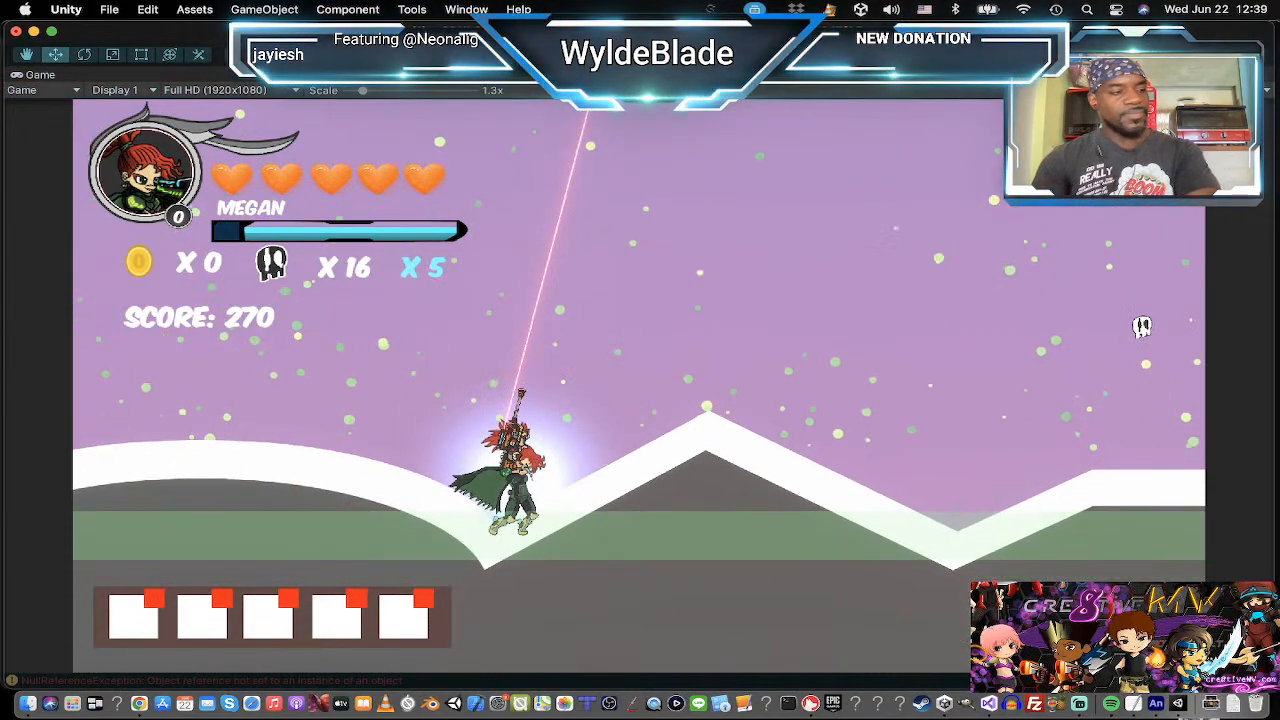
pyautogui.press('t')
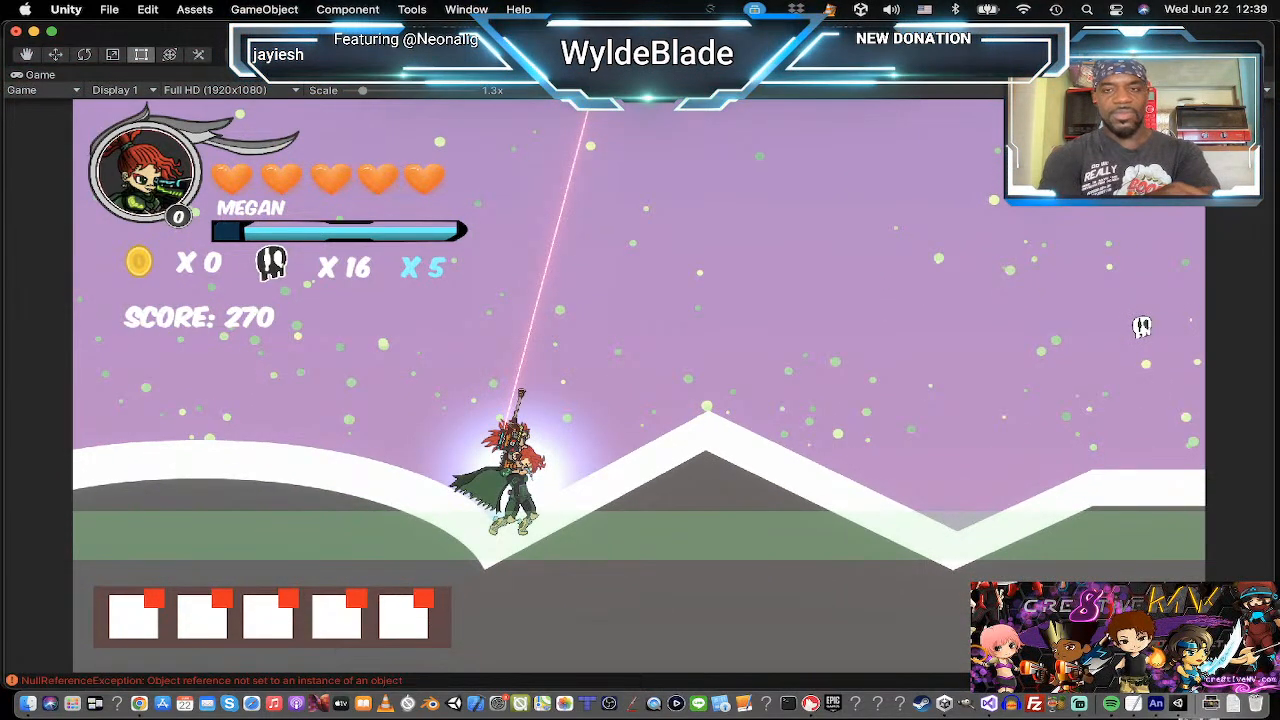
pyautogui.press('XF86AudioRaiseVolume')
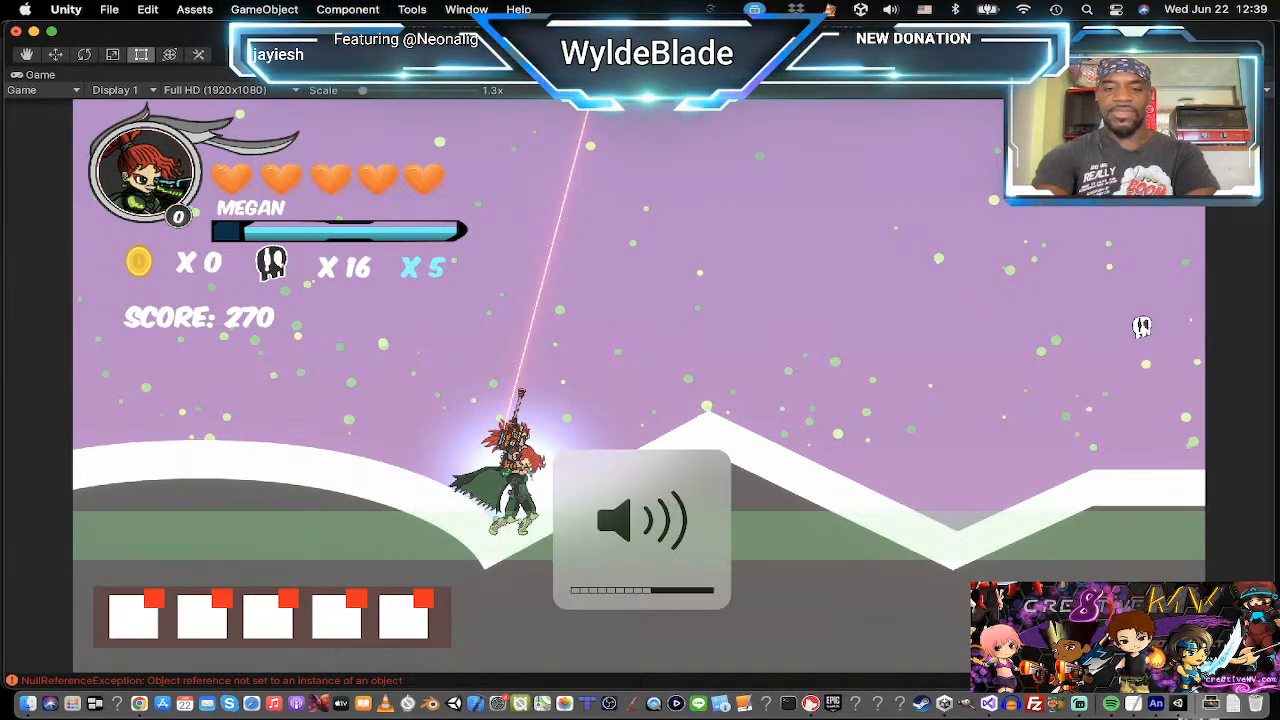
pyautogui.press('super+p')
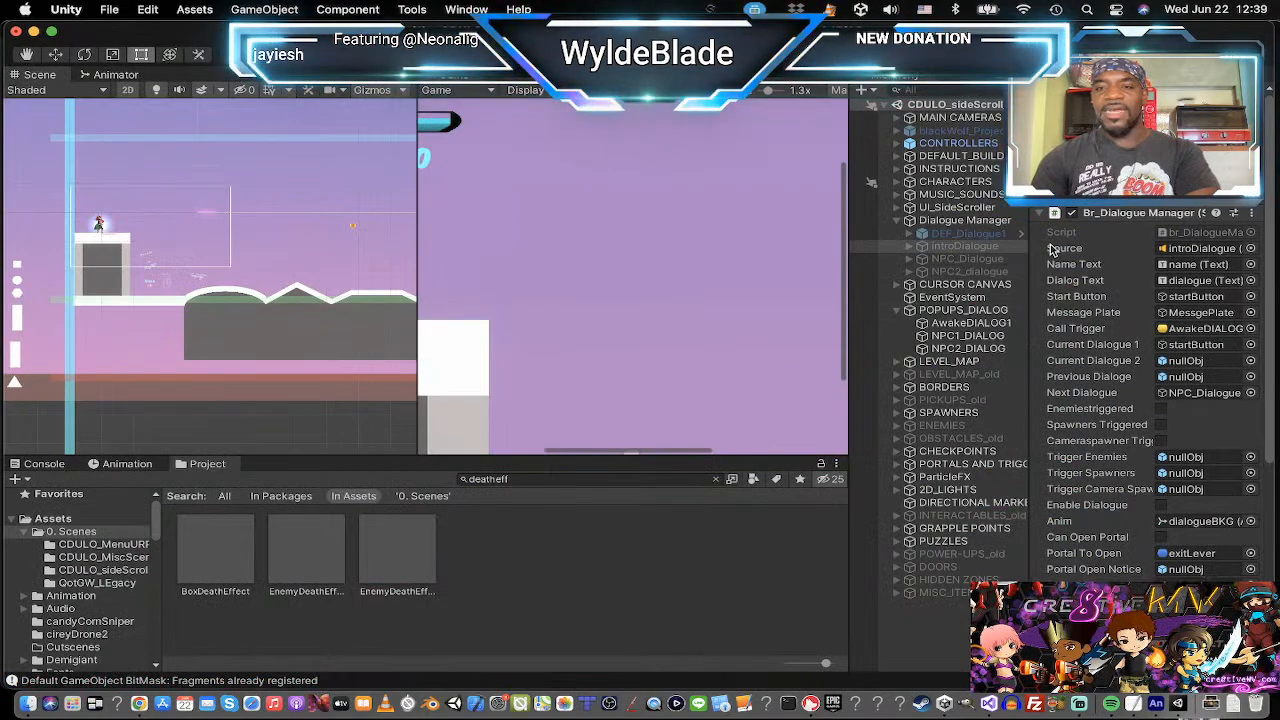
# Inspect the Dialogue Manager, its NPC2_dialogue object and the CURSOR CANVAS, and collapse the Dialogue Manager.
pyautogui.click(942, 221)
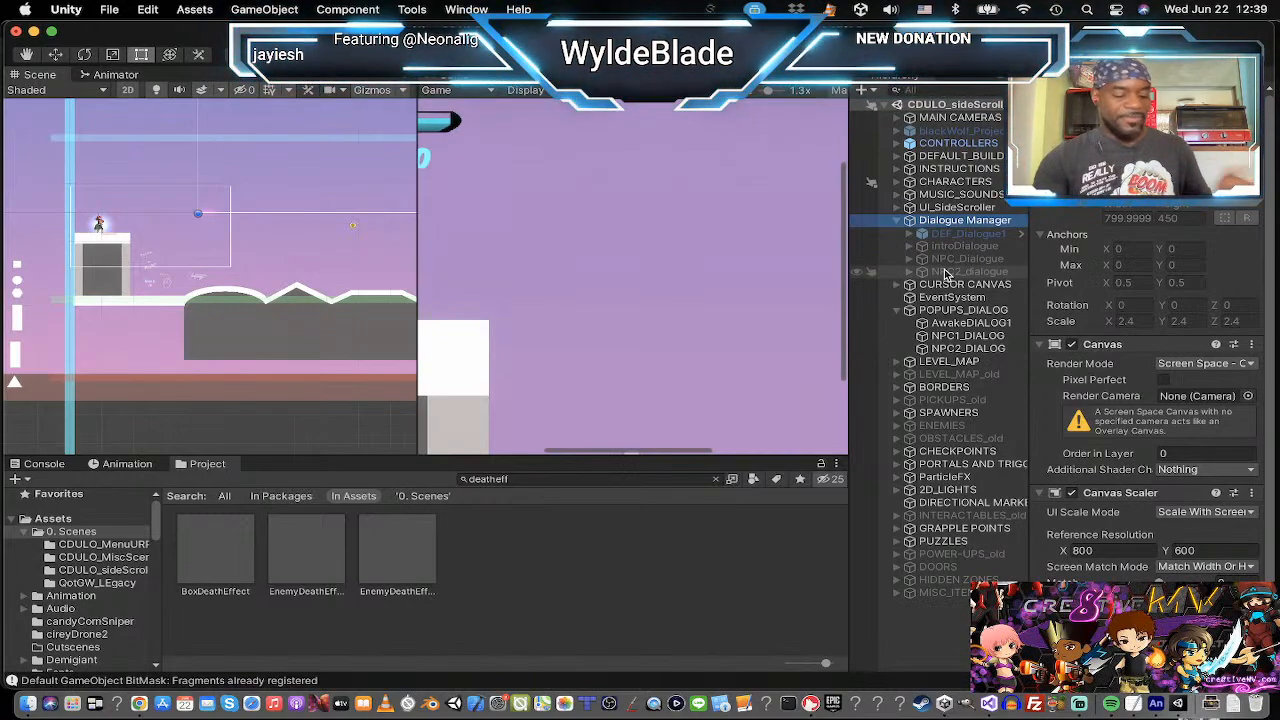
pyautogui.click(946, 272)
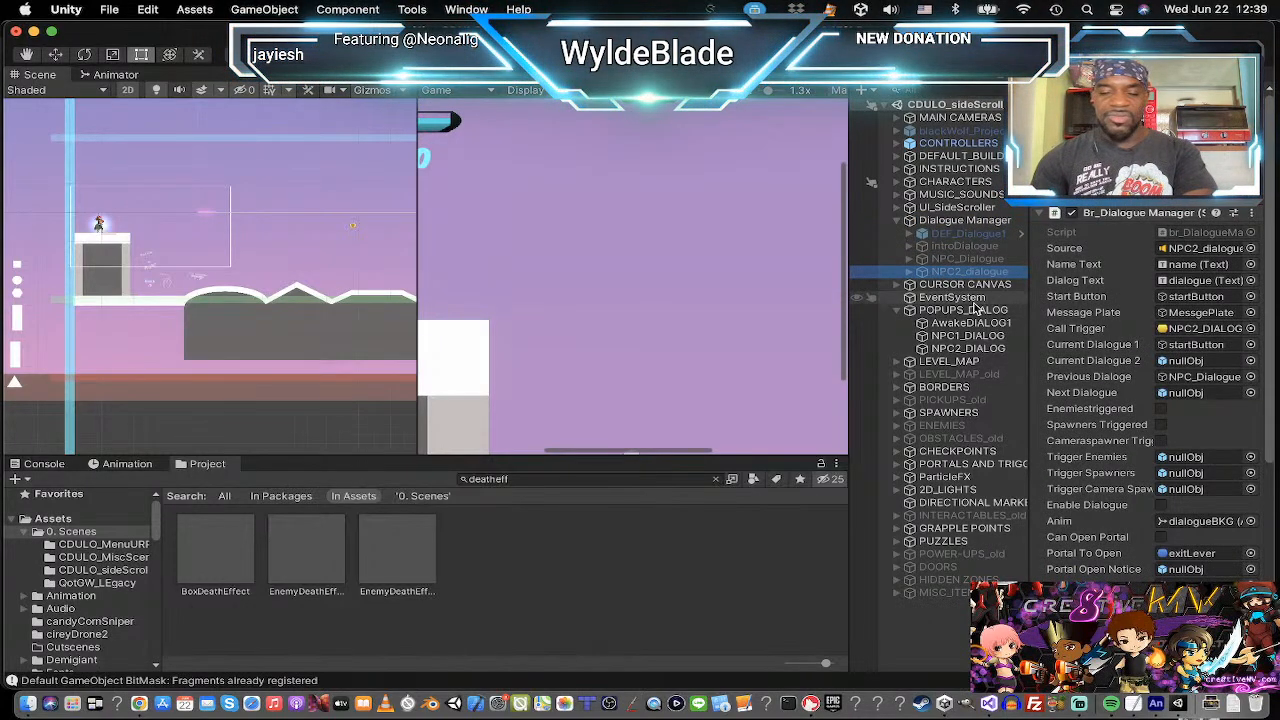
pyautogui.click(945, 285)
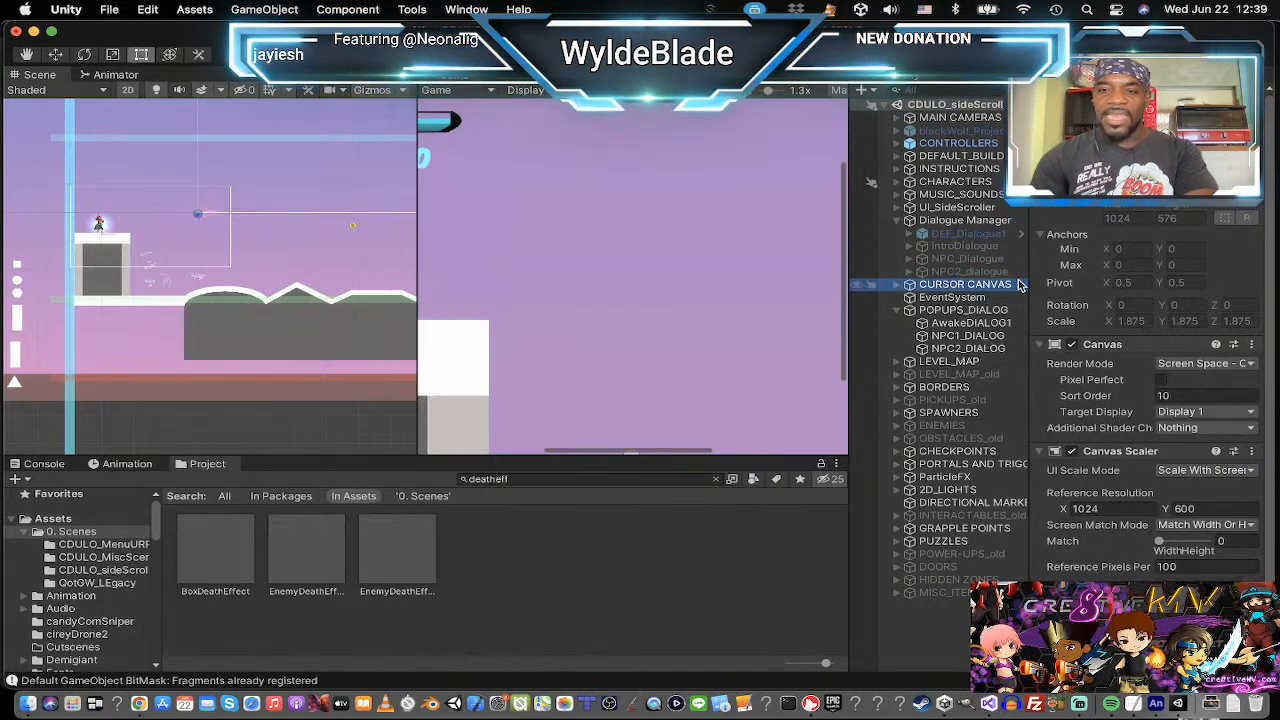
pyautogui.click(897, 220)
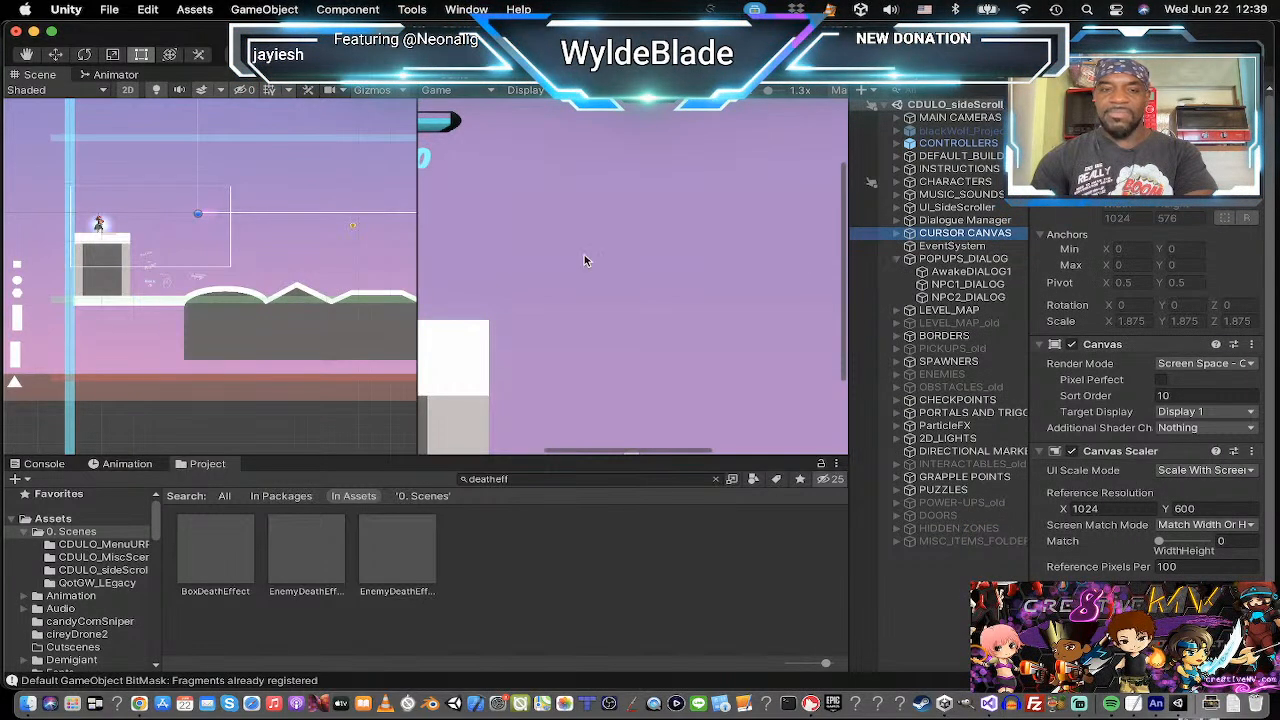
# Reduce the Game view scale to 0.55x and inspect the components of the EventSystem object.
pyautogui.scroll(-8, 519, 288)
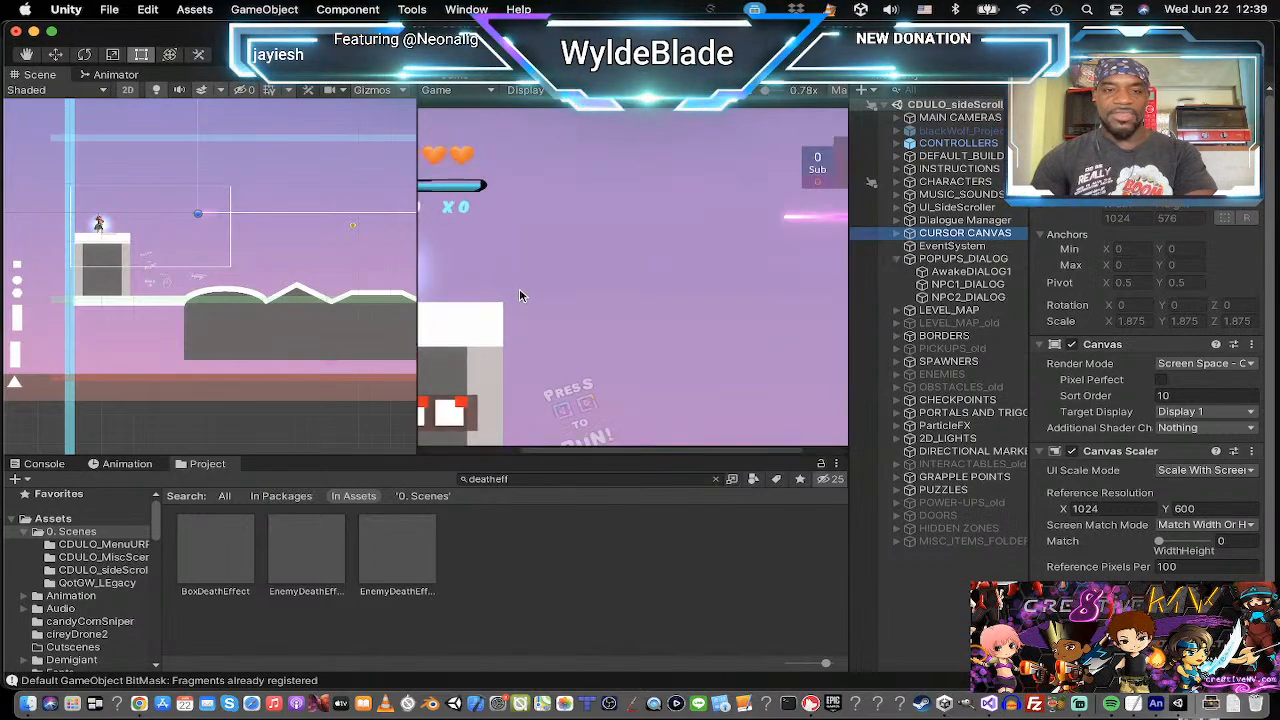
pyautogui.moveTo(608, 296); pyautogui.dragTo(582, 295, button='middle')
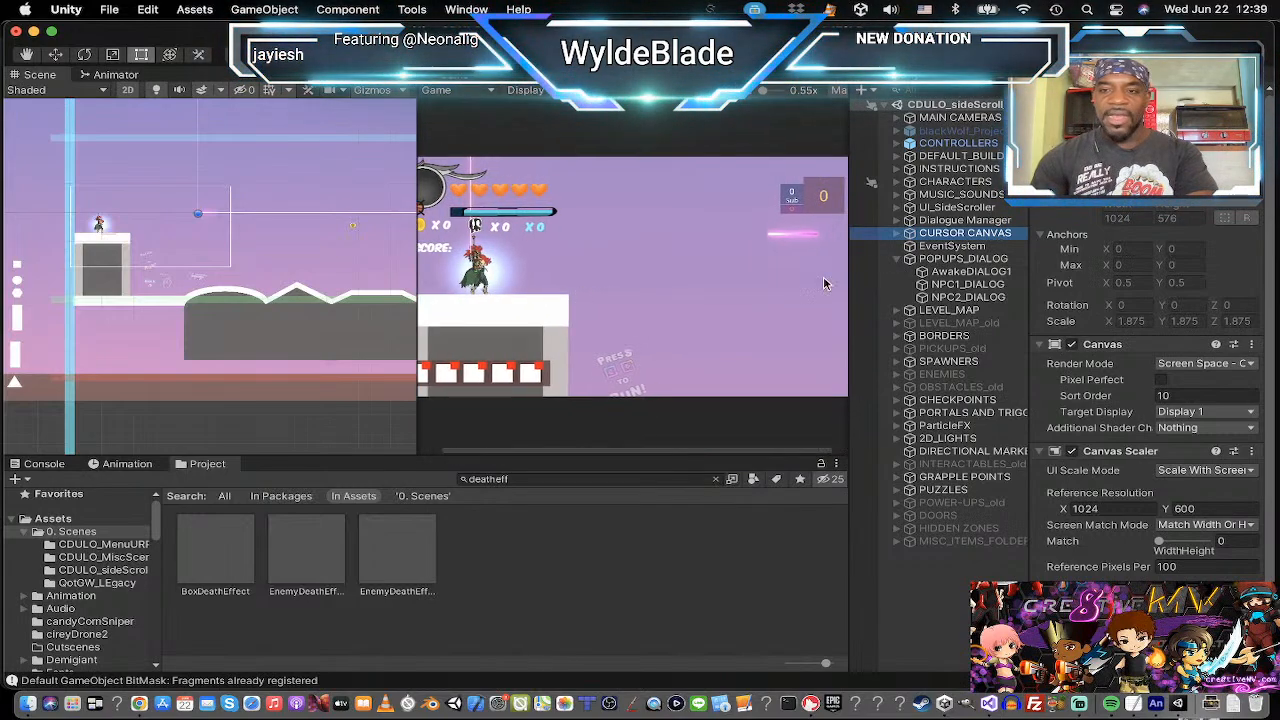
pyautogui.click(951, 247)
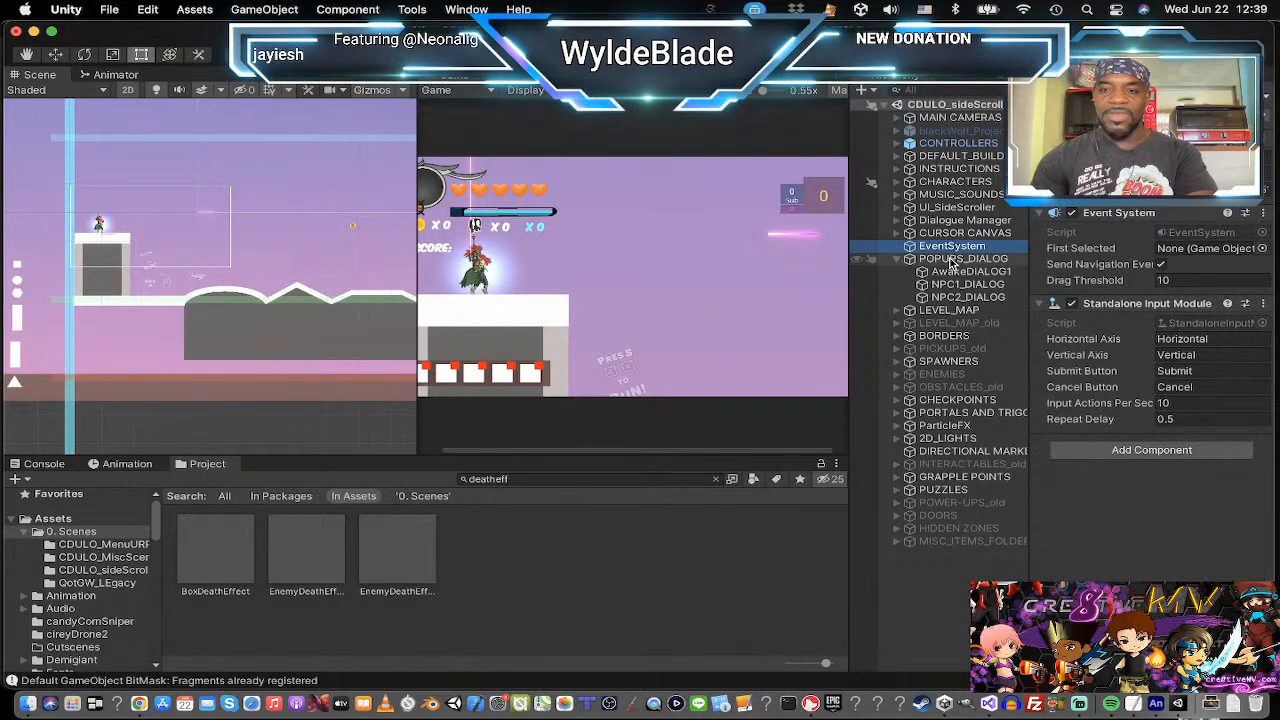
# Inspect the AwakeDIALOG1, NPC1_DIALOG and NPC2_DIALOG trigger colliders in the POPUPS_DIALOG group and collapse it.
pyautogui.click(958, 259)
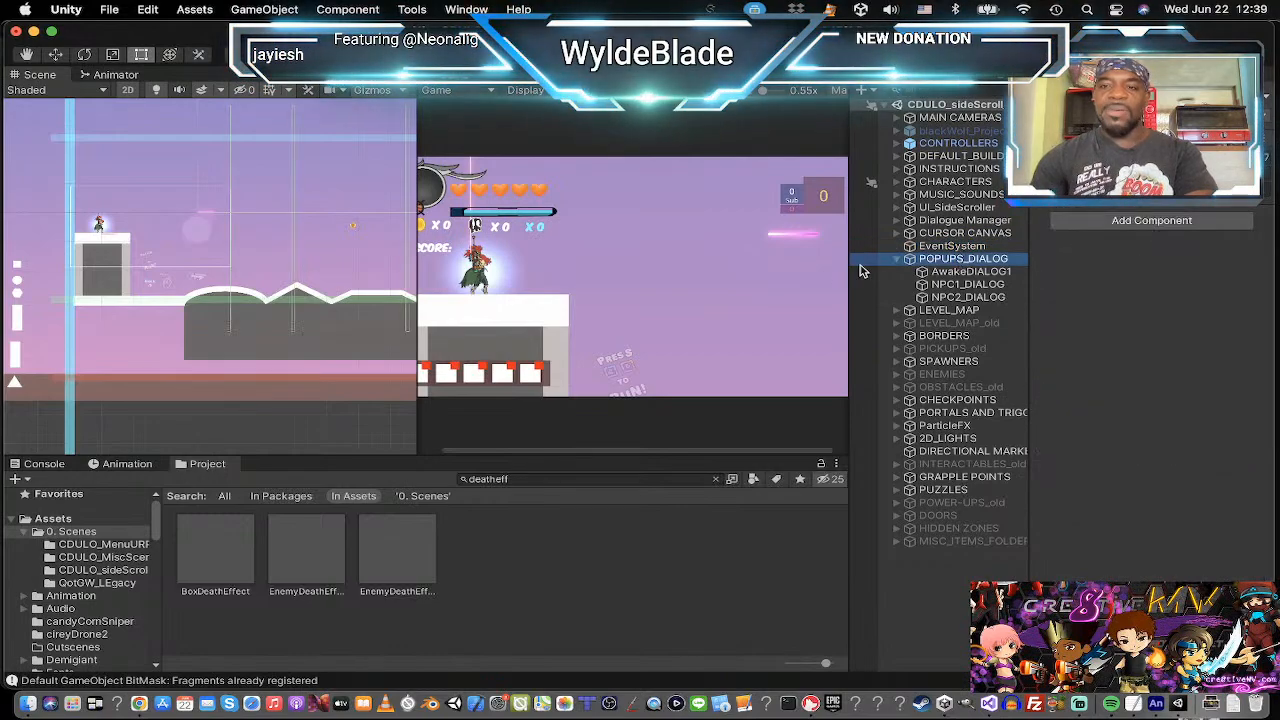
pyautogui.click(975, 273)
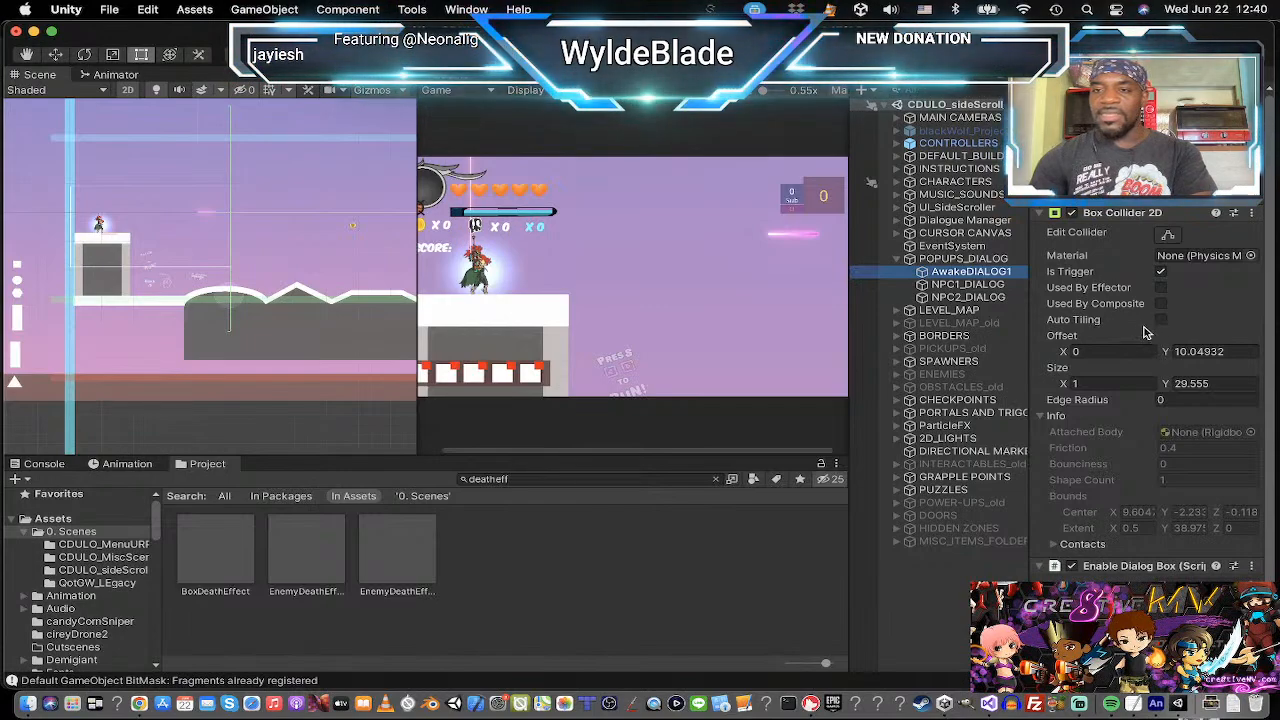
pyautogui.scroll(-1, 1145, 325)
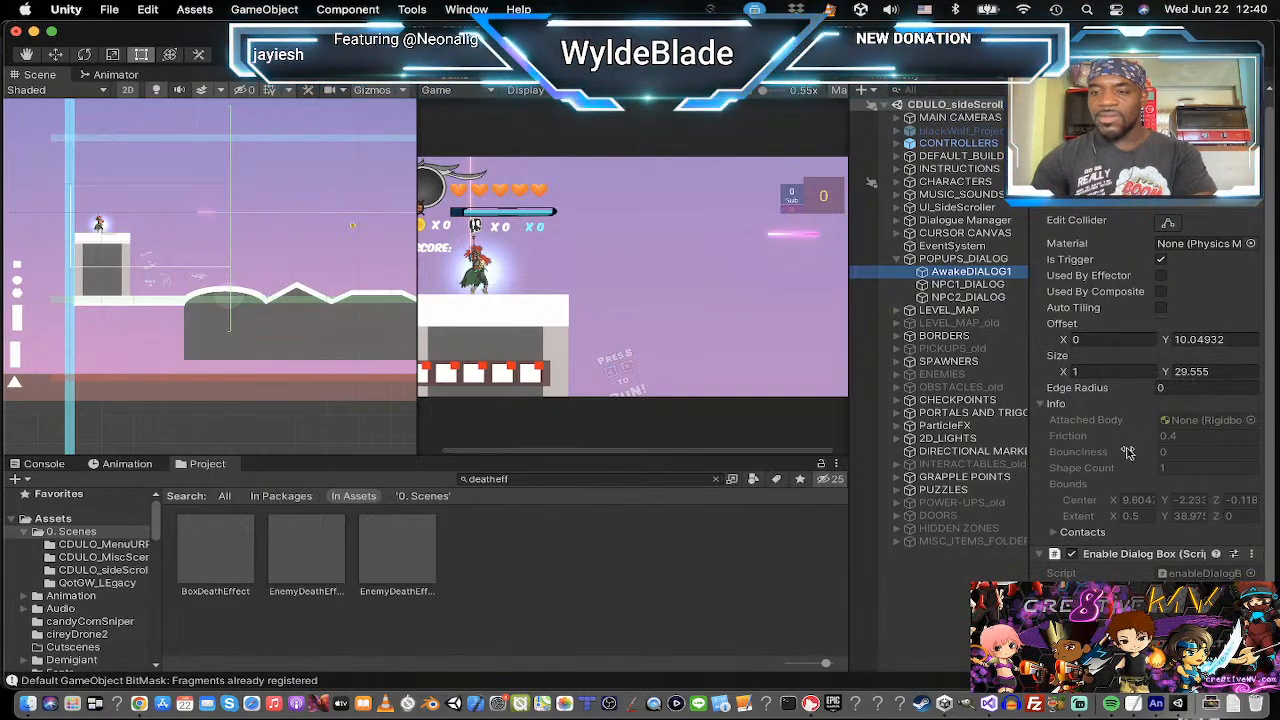
pyautogui.click(967, 285)
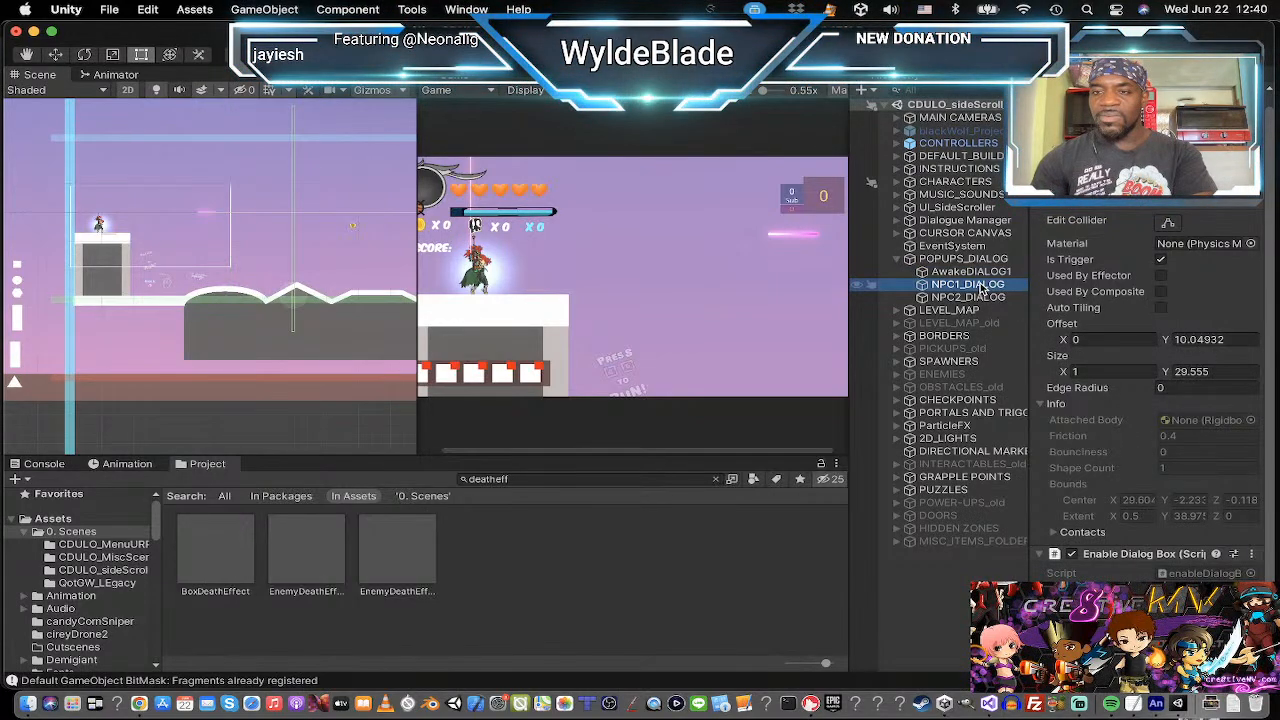
pyautogui.click(968, 272)
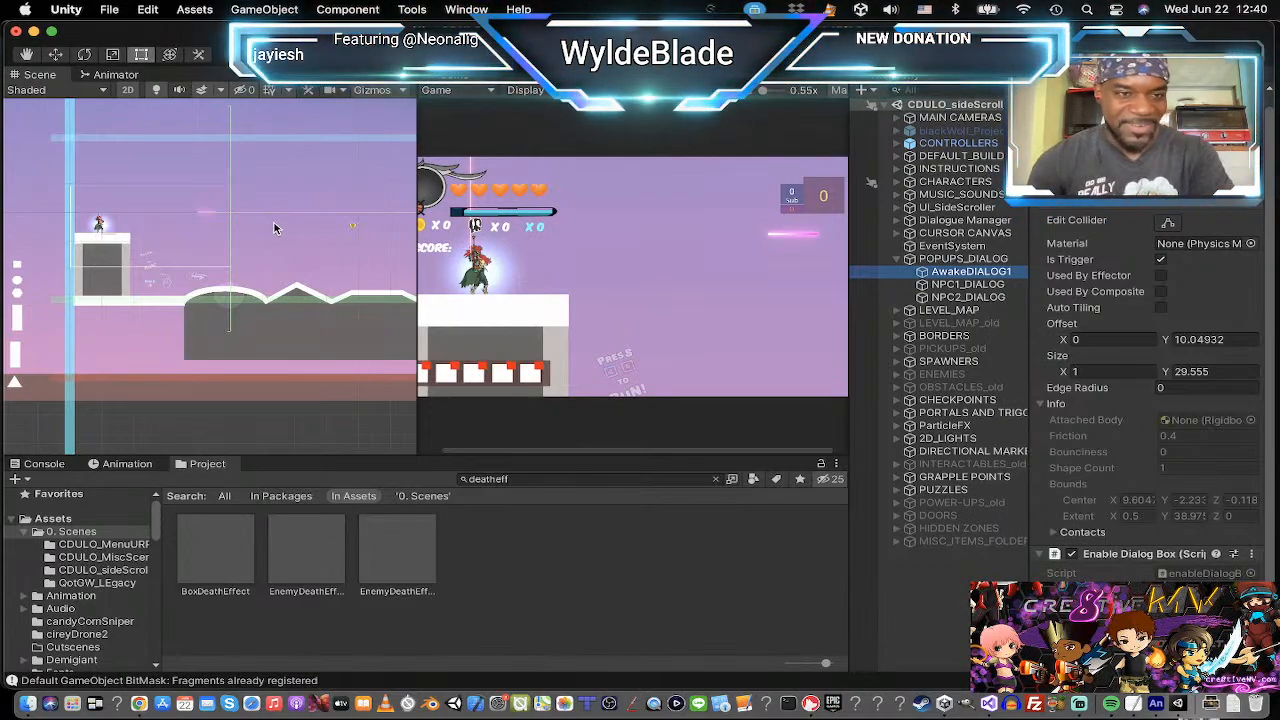
pyautogui.click(967, 285)
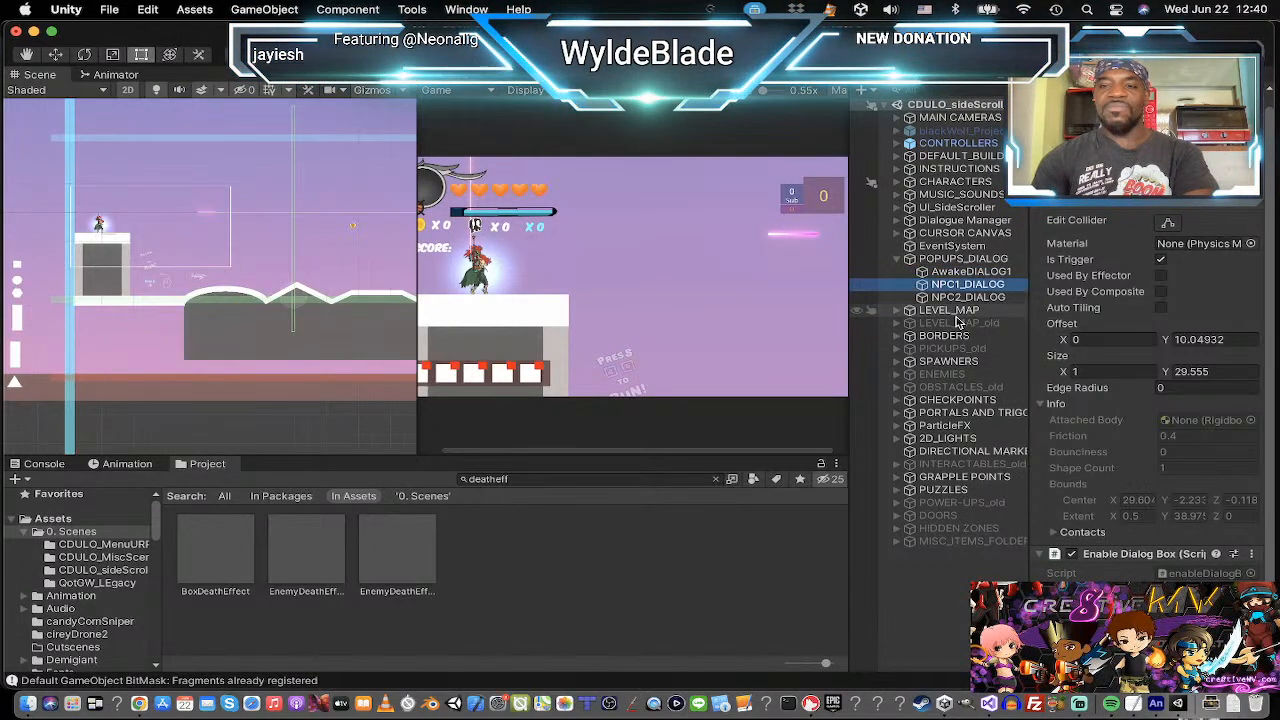
pyautogui.click(967, 298)
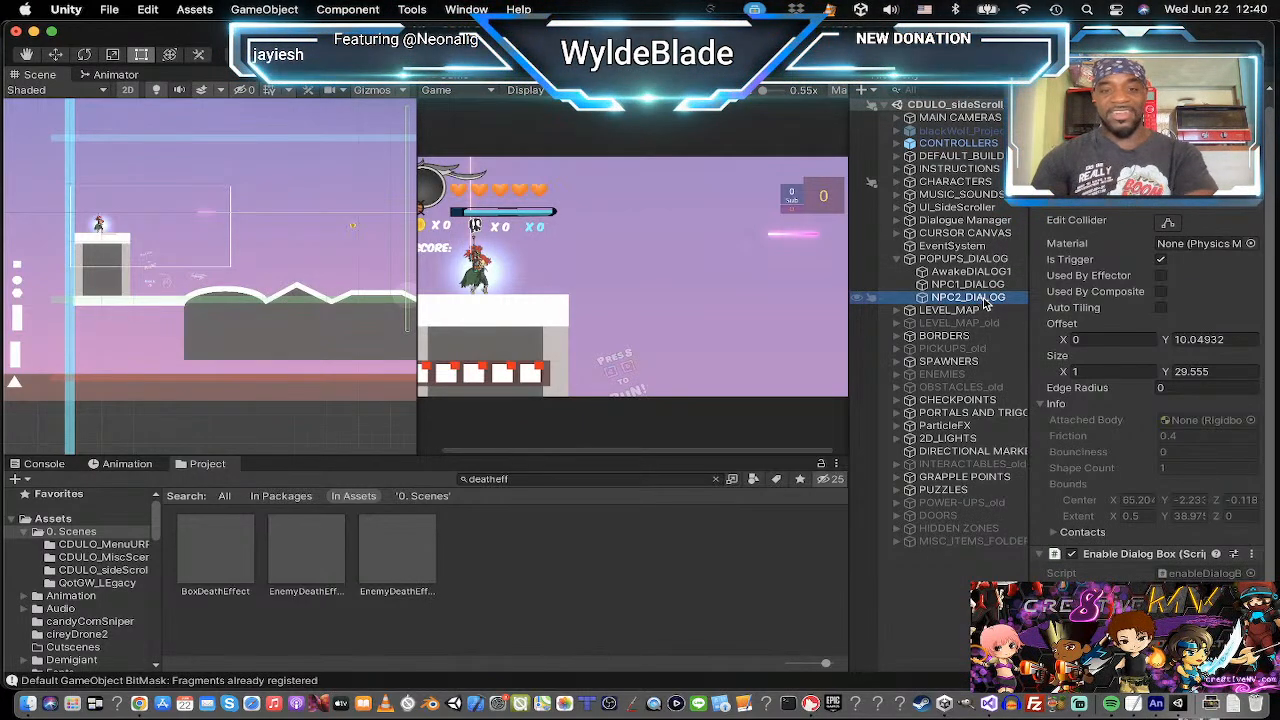
pyautogui.click(984, 300)
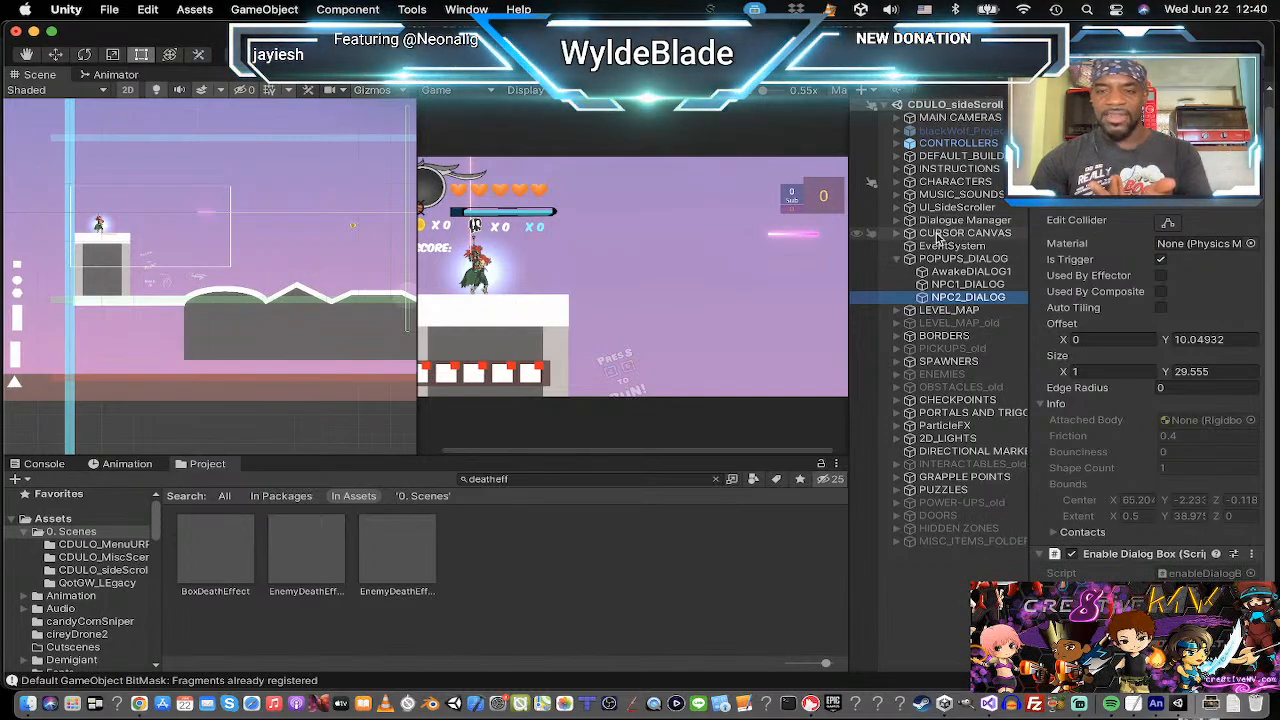
pyautogui.click(897, 259)
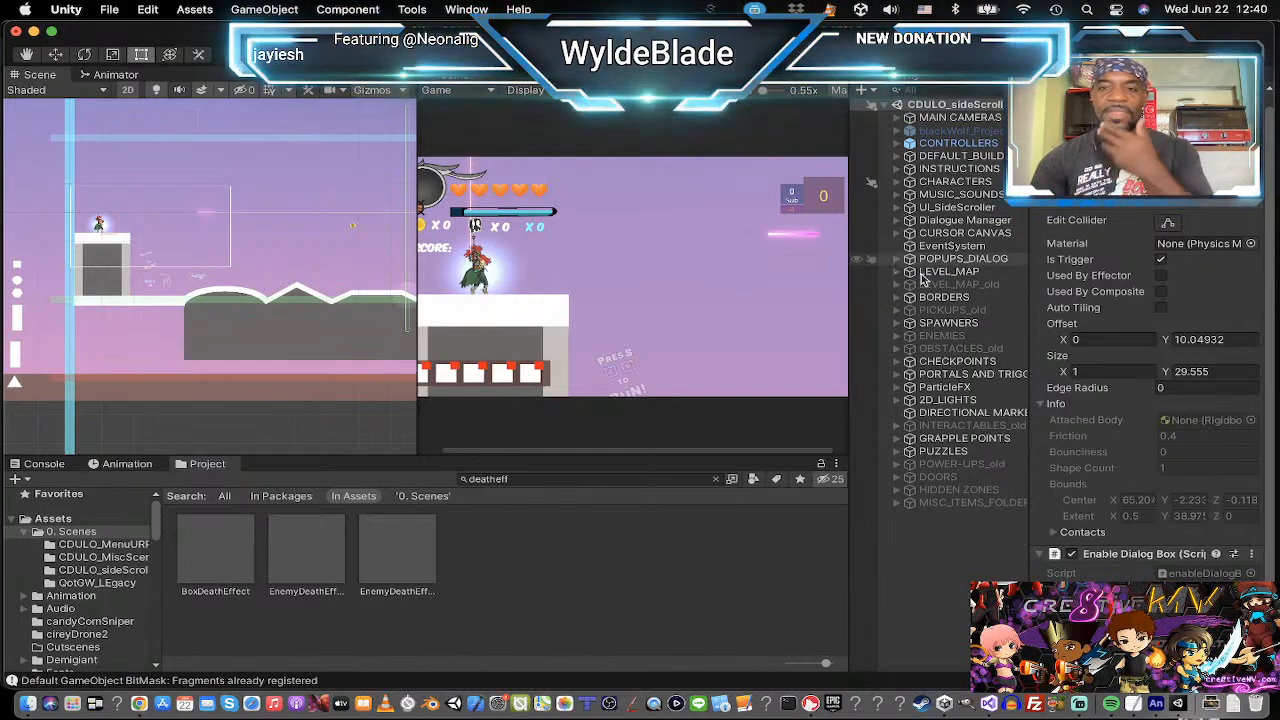
# Highlight the LEVEL_MAP terrain, expand the BORDERS group, and select its three active level borders to examine their extent in the scene.
pyautogui.click(899, 272)
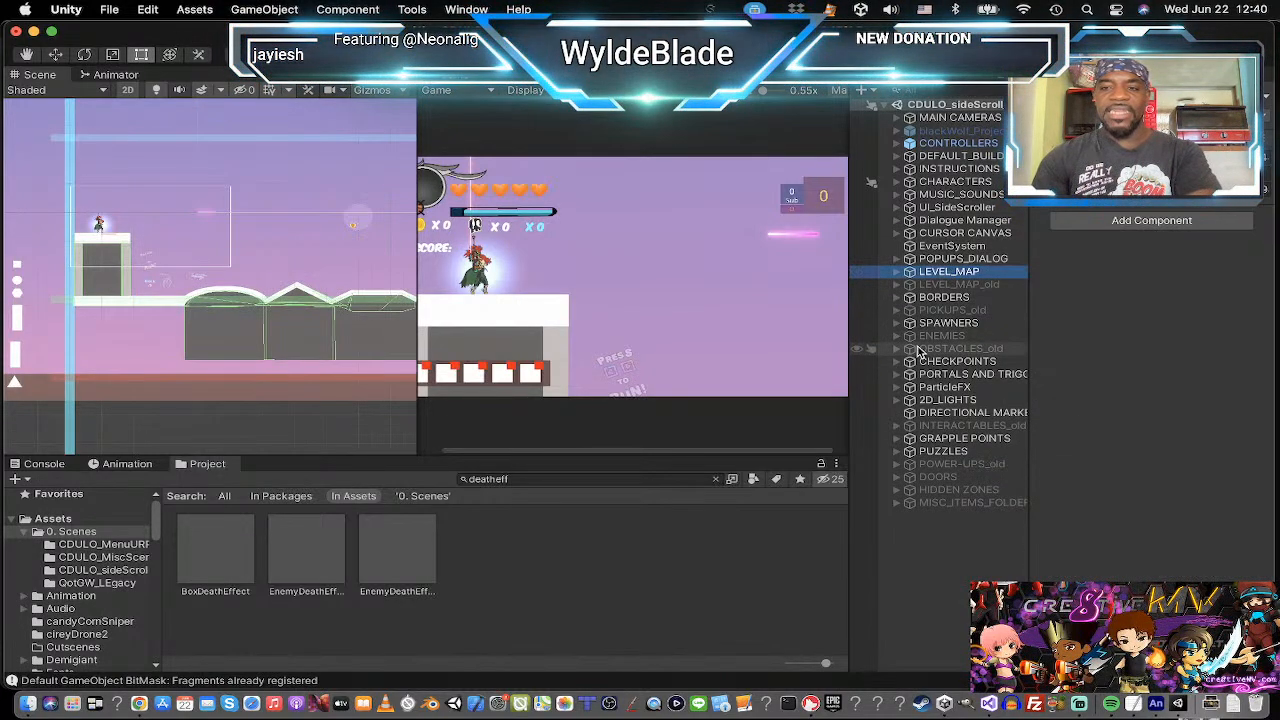
pyautogui.click(955, 298)
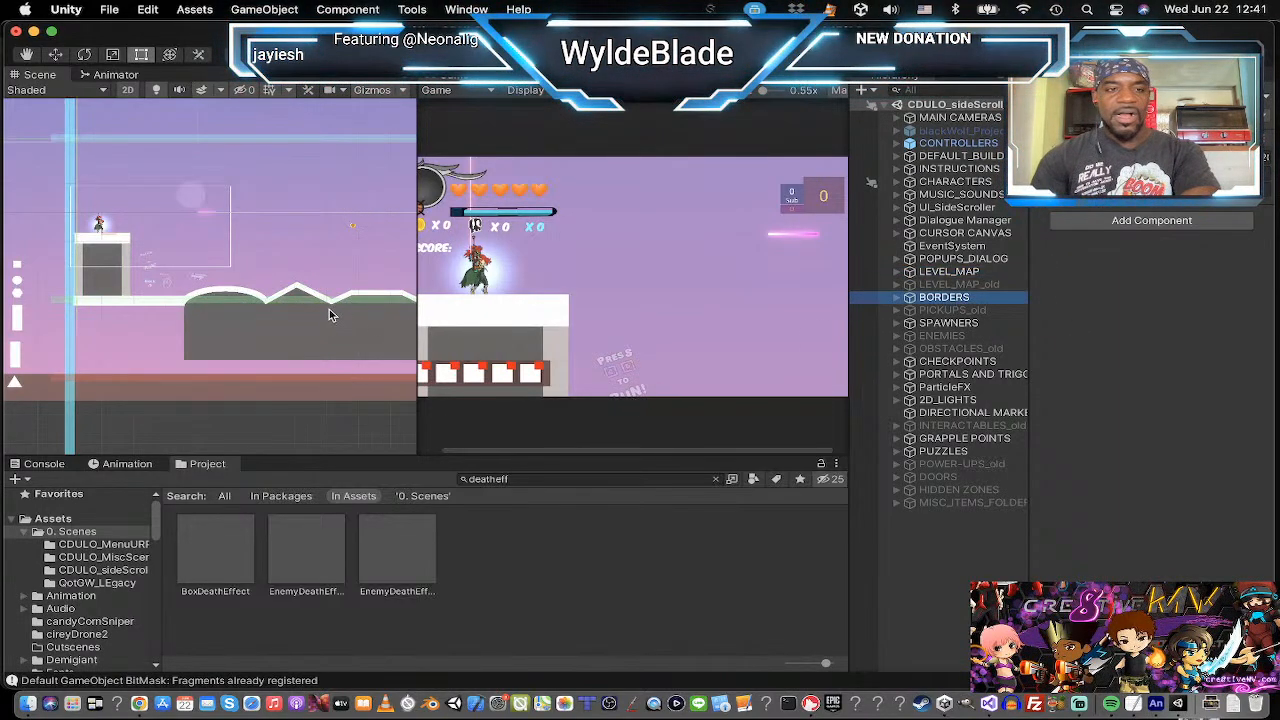
pyautogui.scroll(-3, 331, 315)
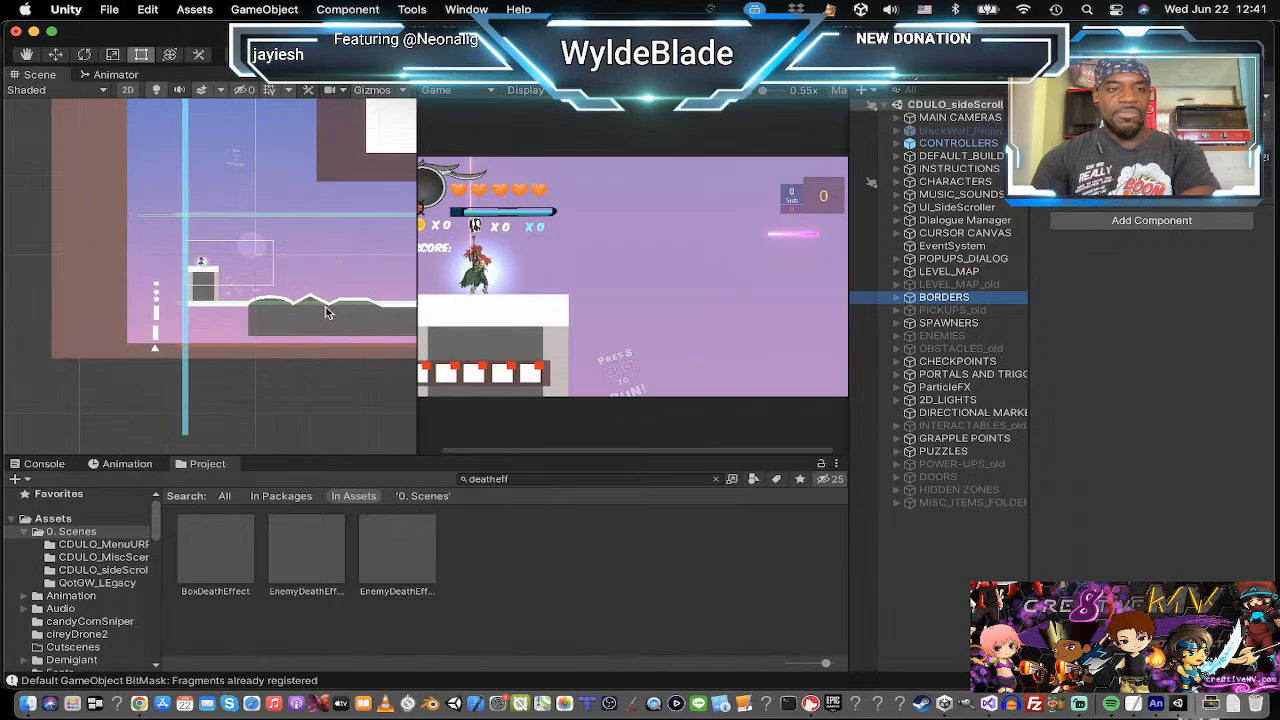
pyautogui.click(898, 298)
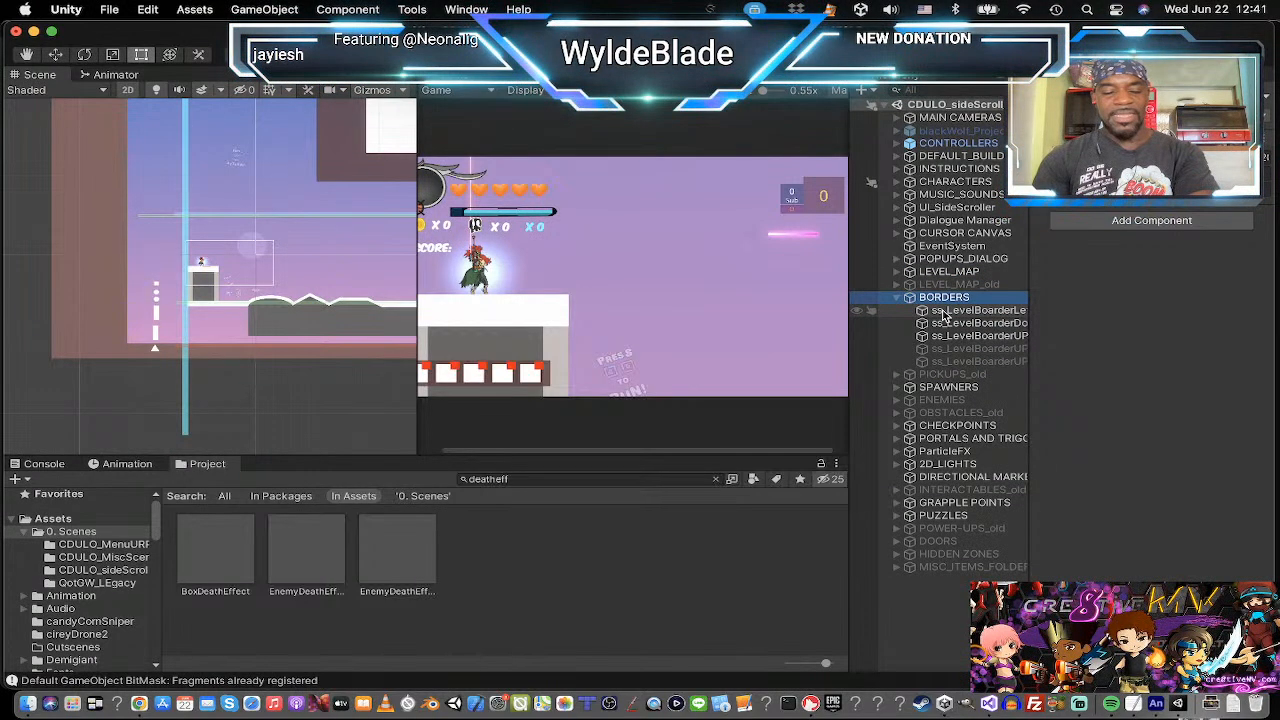
pyautogui.click(942, 312)
pyautogui.keyDown('shift'); pyautogui.click(955, 337); pyautogui.keyUp('shift')
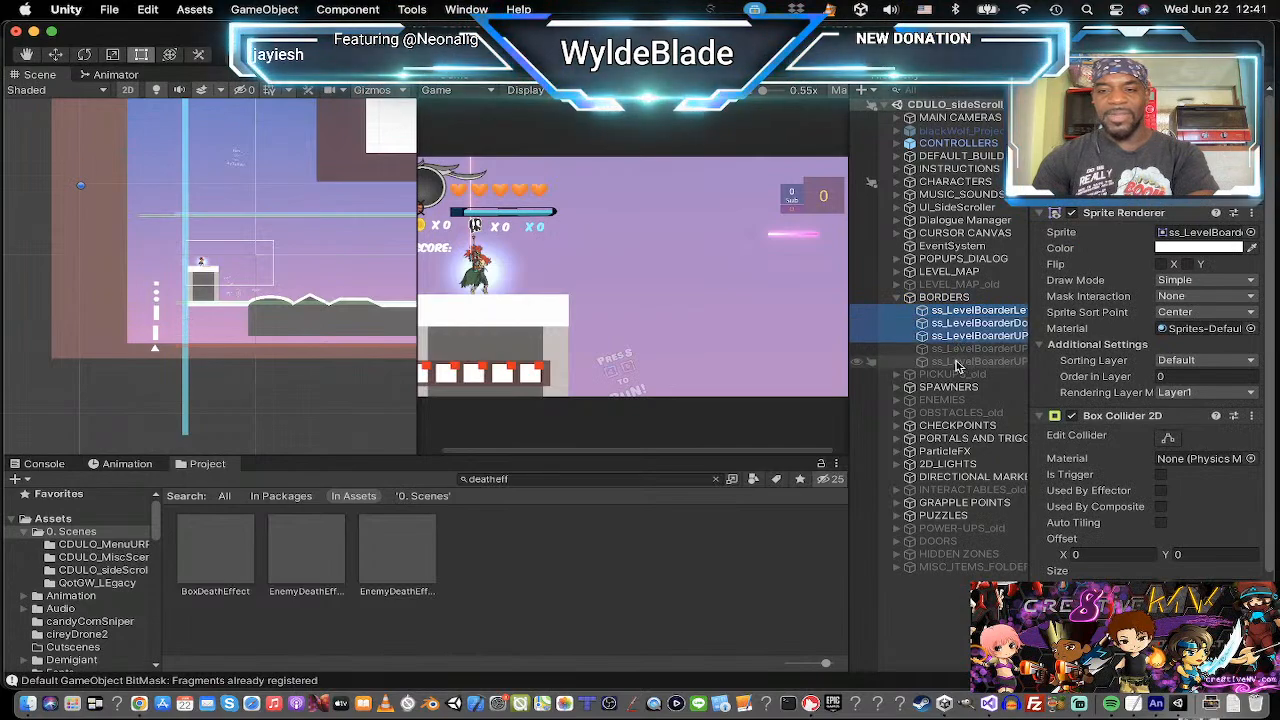
pyautogui.scroll(-10, 196, 346)
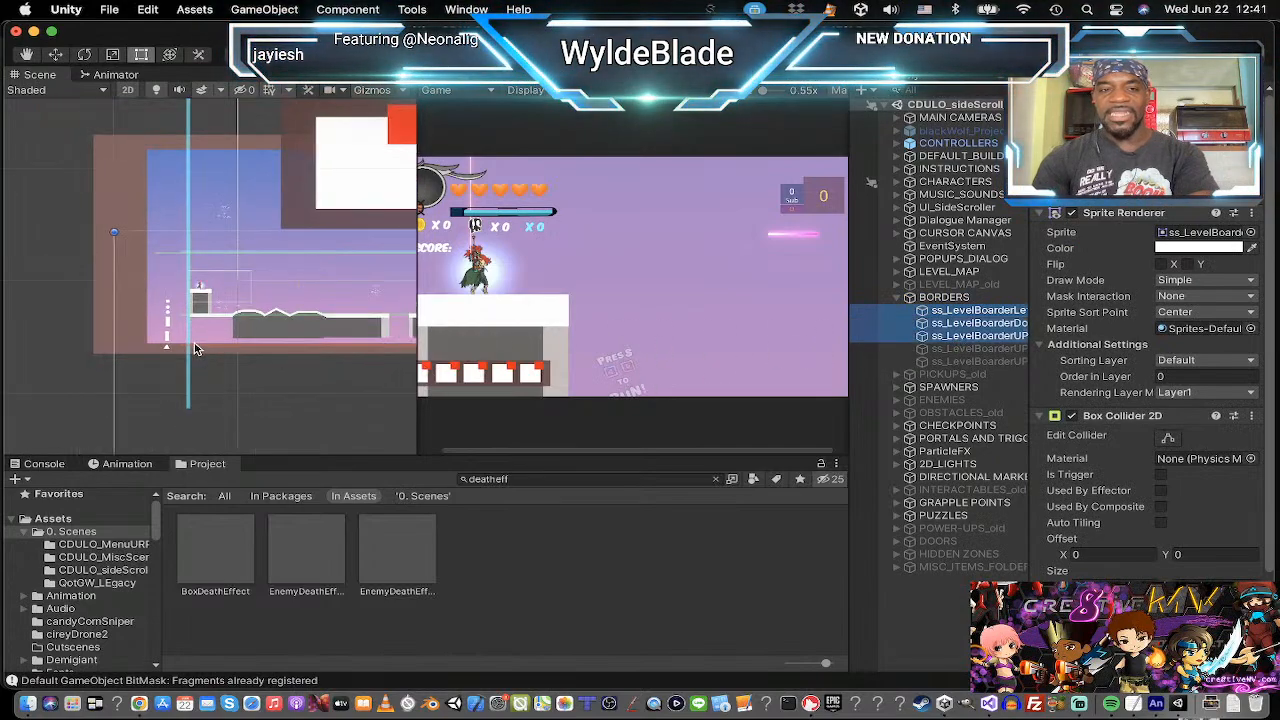
pyautogui.moveTo(249, 347); pyautogui.dragTo(238, 345, button='middle')
pyautogui.press('t')
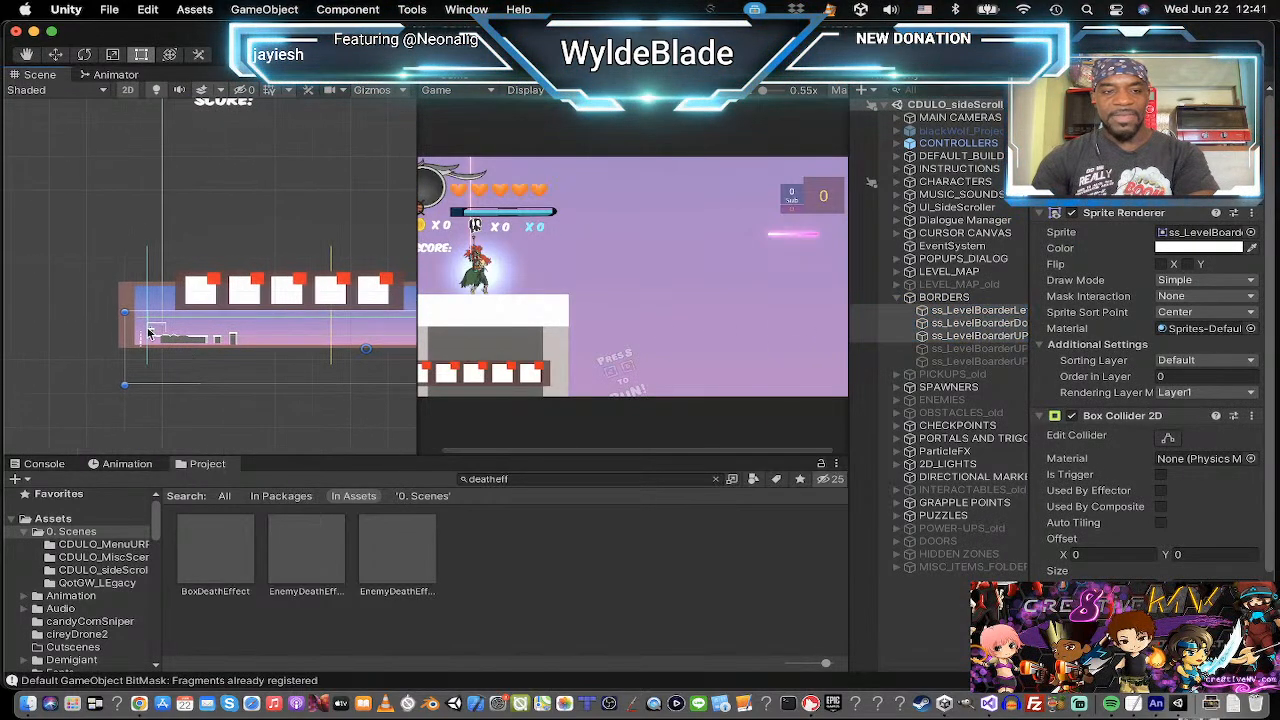
pyautogui.scroll(3, 153, 291)
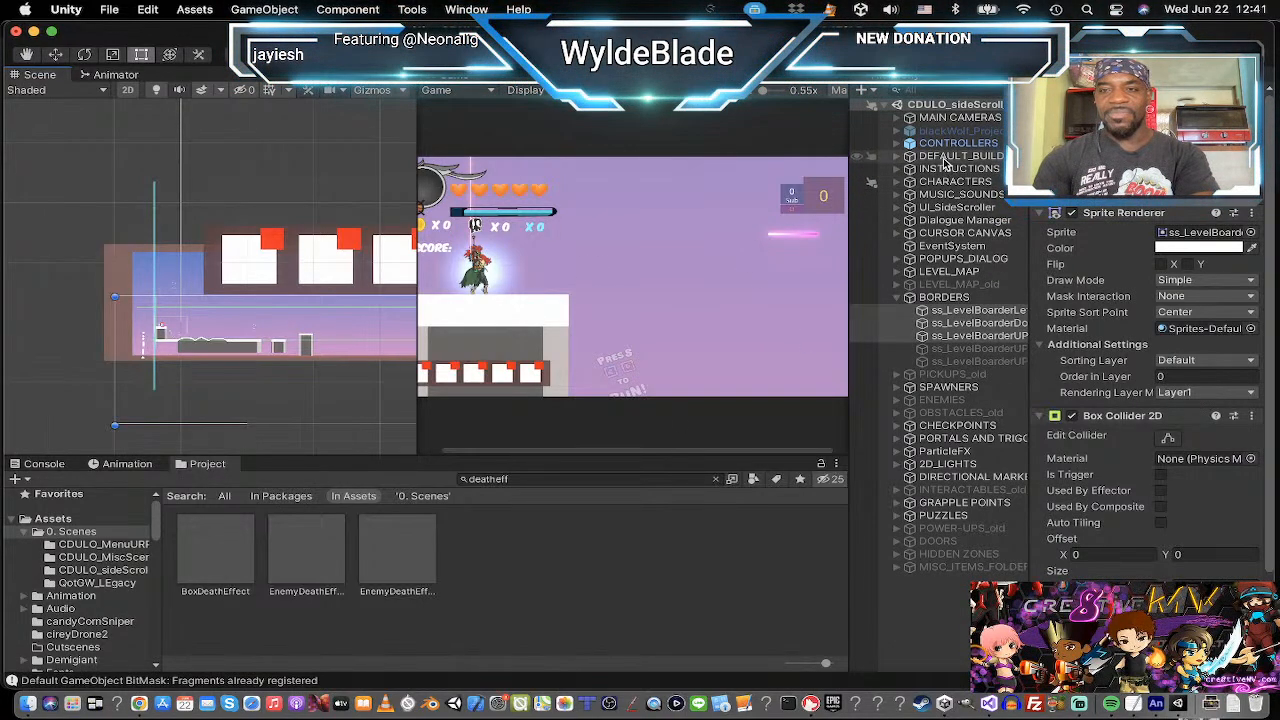
# Look through the default building pieces in the DEFAULT_BUILD group, and collapse it and the BORDERS group.
pyautogui.click(898, 157)
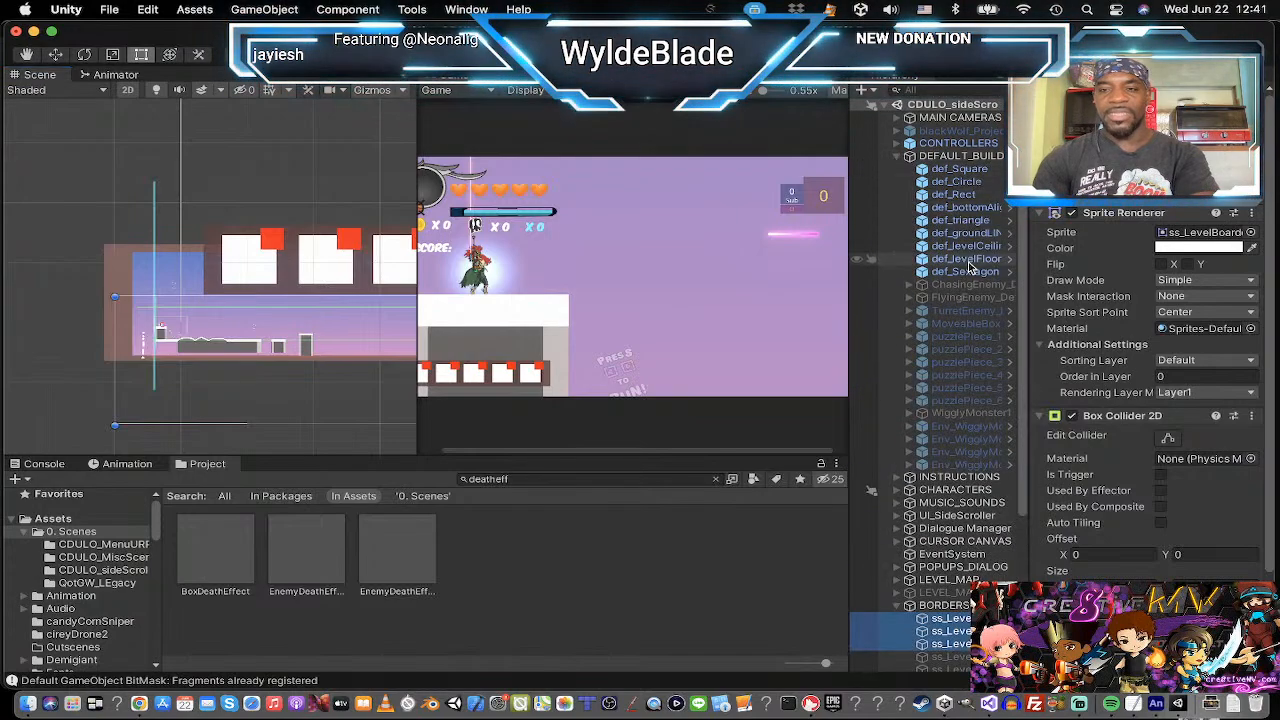
pyautogui.click(897, 157)
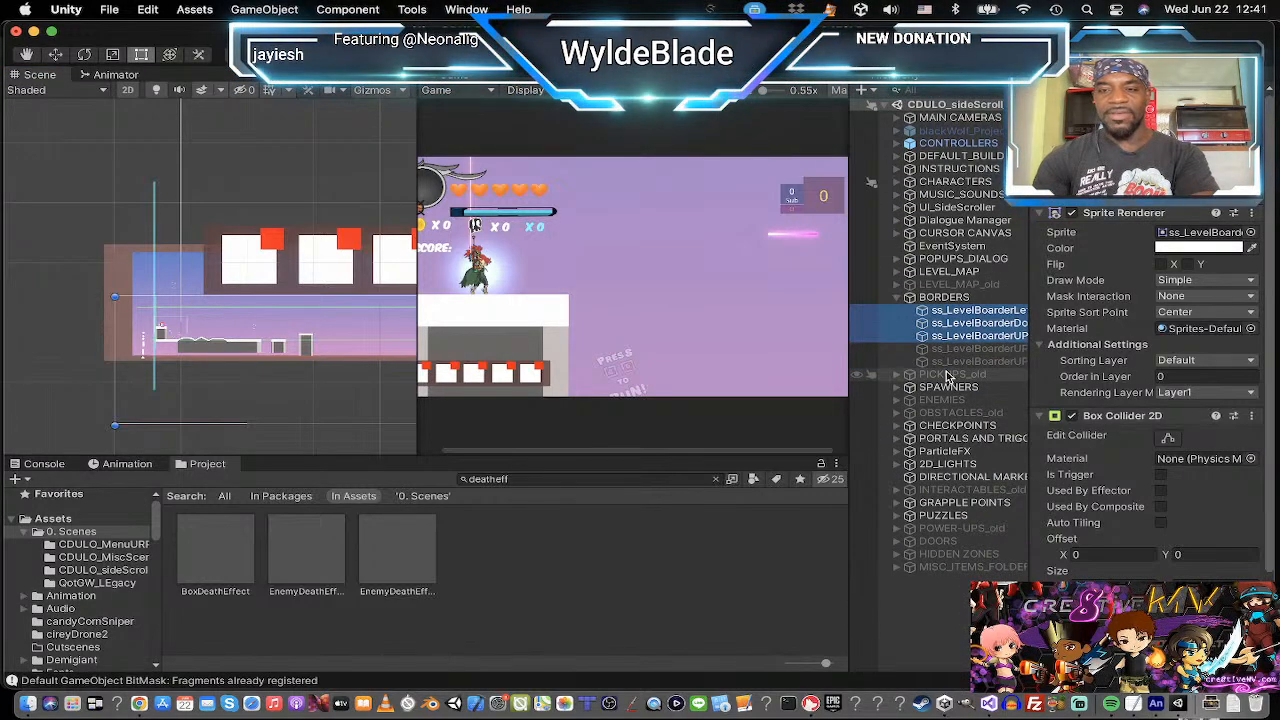
pyautogui.click(897, 297)
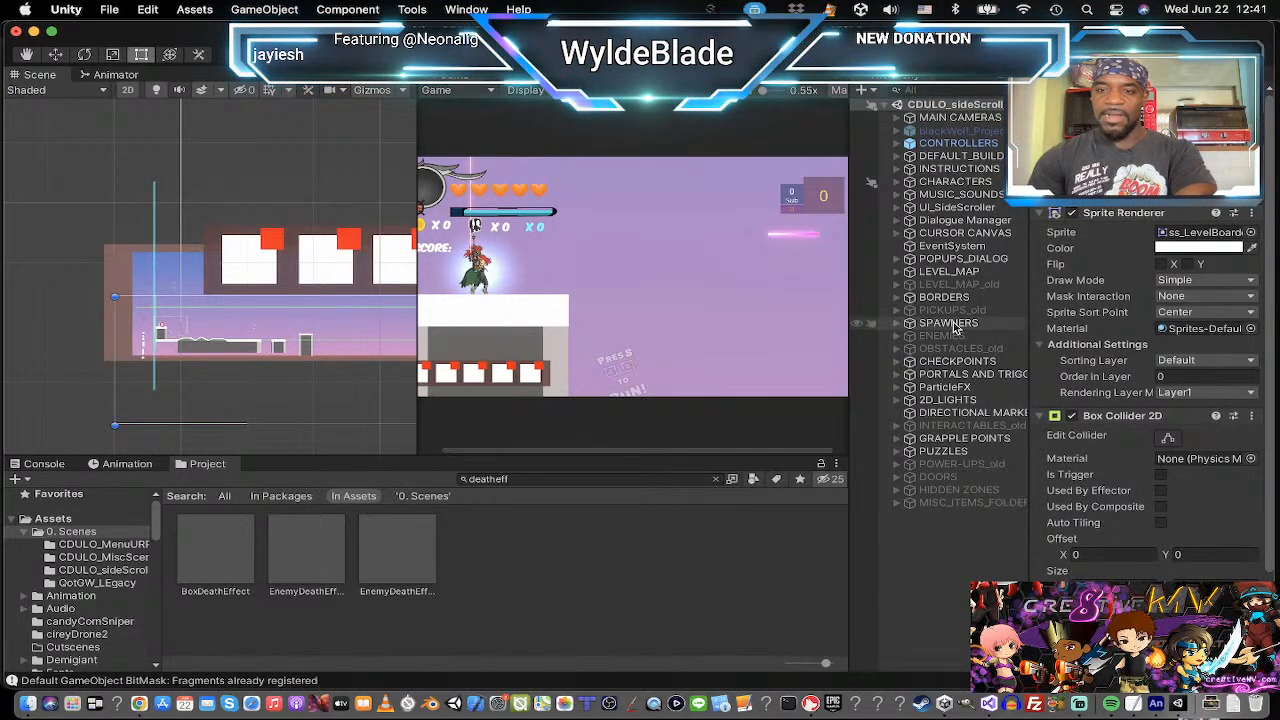
# Expand the SPAWNERS group and inspect the first landEnemy Wave Spawner's script settings and its location in the scene.
pyautogui.click(917, 327)
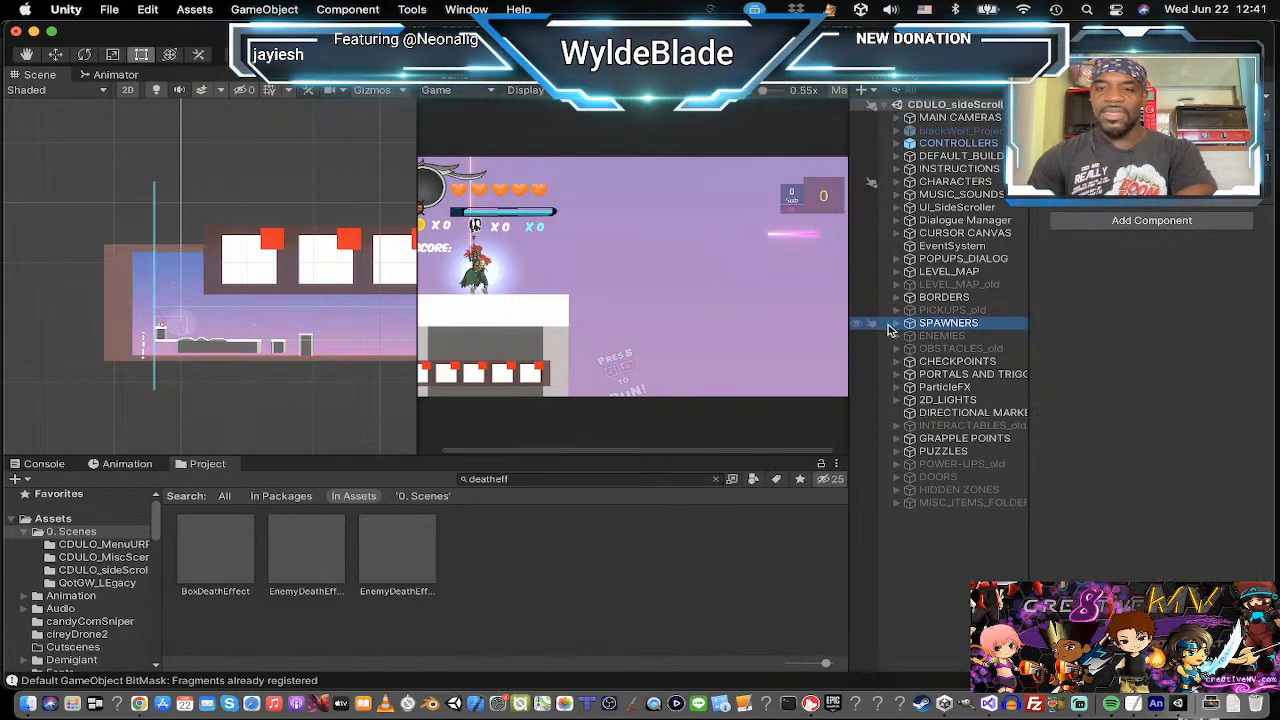
pyautogui.click(897, 324)
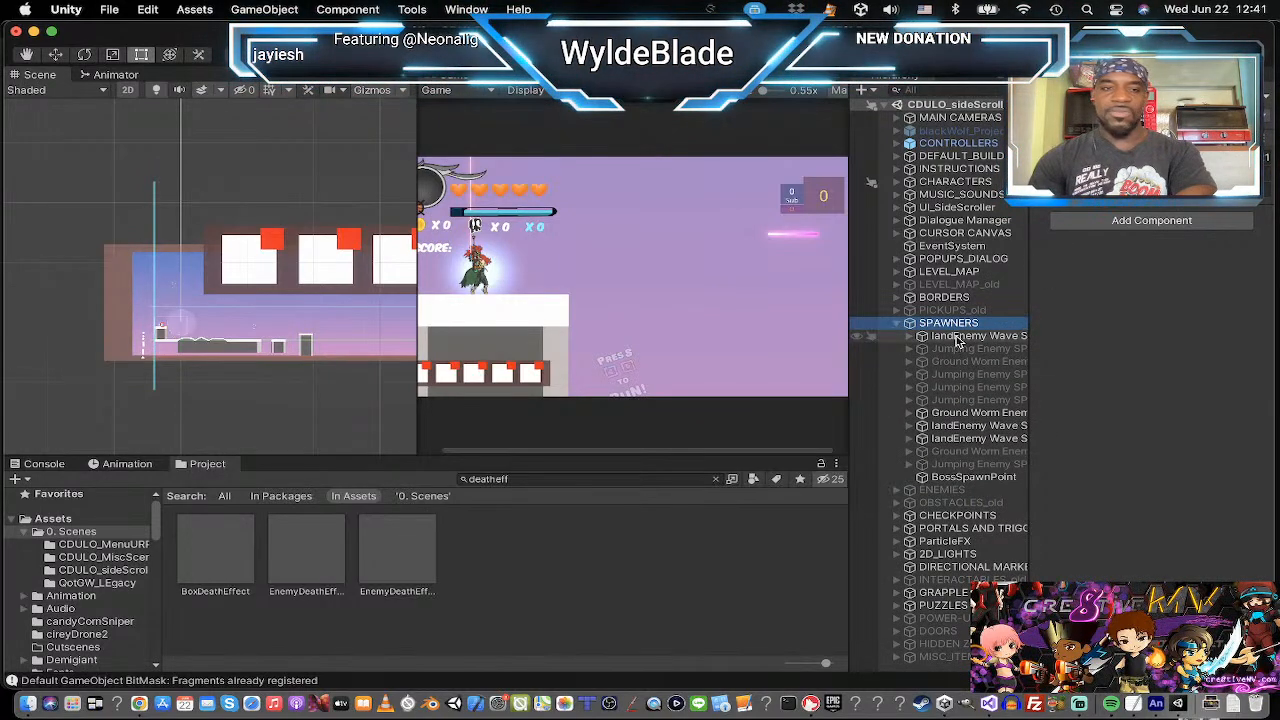
pyautogui.click(866, 339)
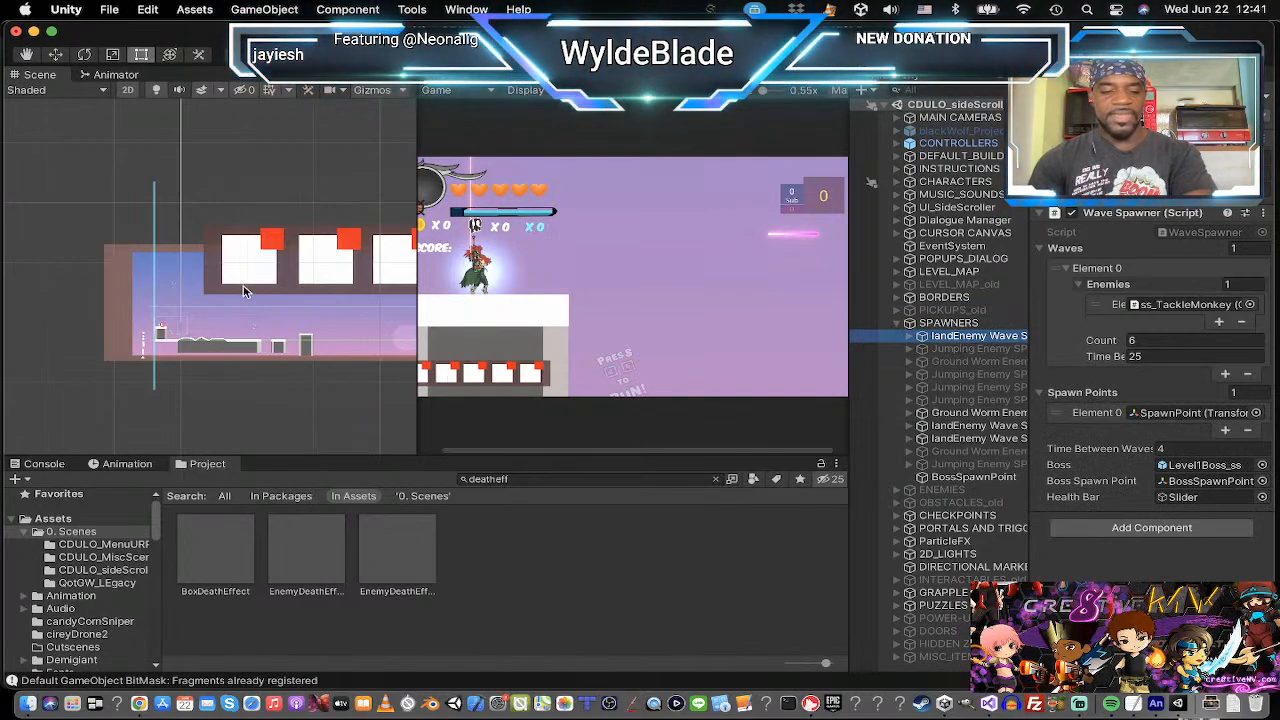
pyautogui.press('f')
pyautogui.scroll(-5, 209, 325)
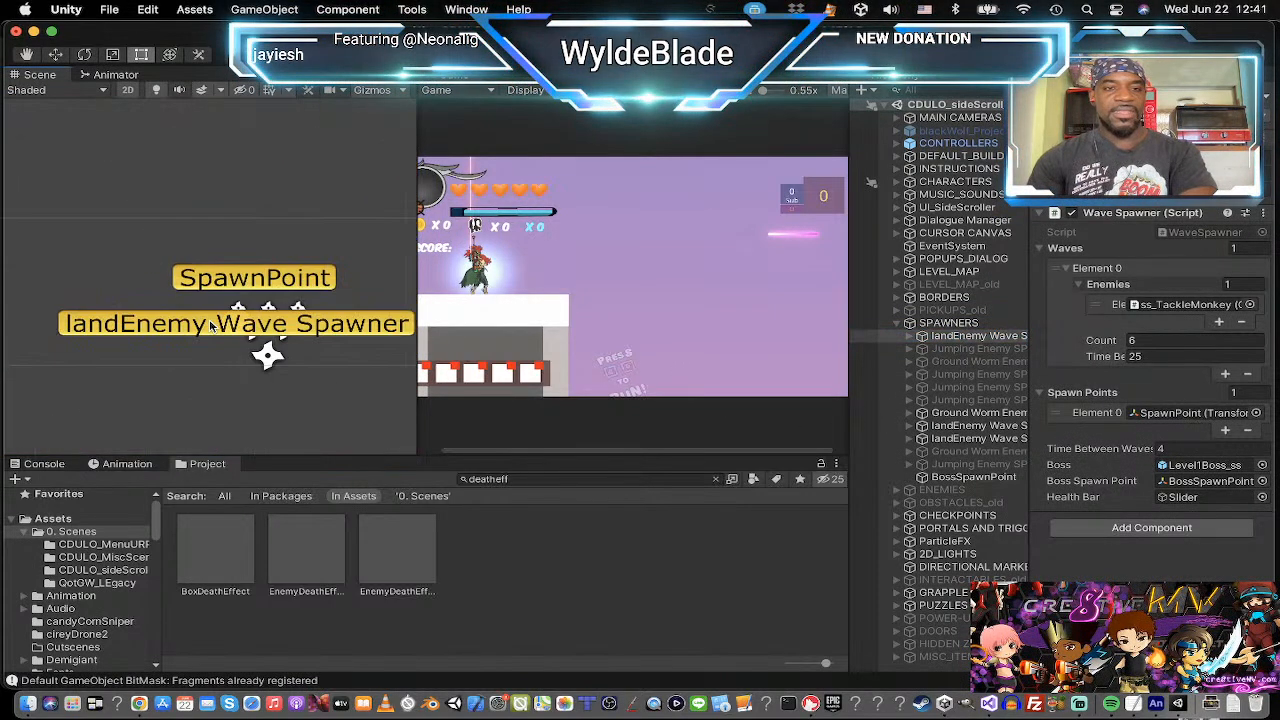
pyautogui.scroll(-5, 209, 325)
pyautogui.scroll(3, 209, 318)
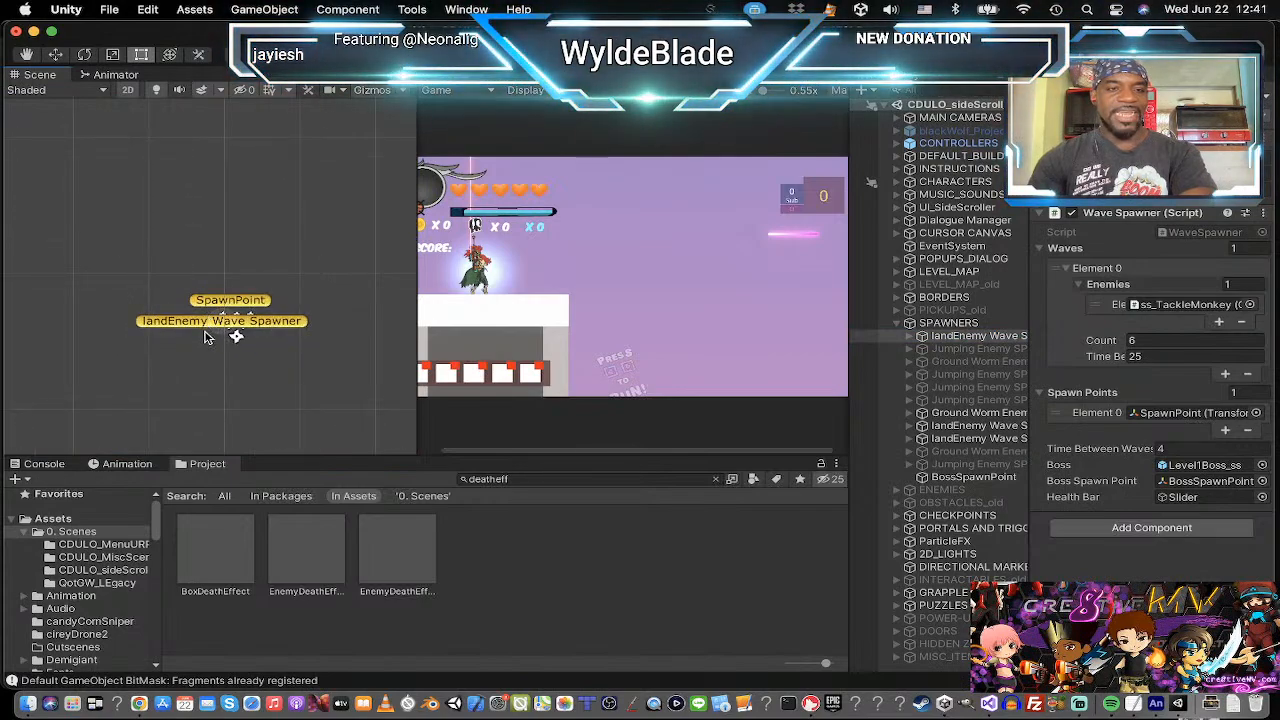
pyautogui.scroll(-6, 209, 330)
pyautogui.scroll(-8, 206, 334)
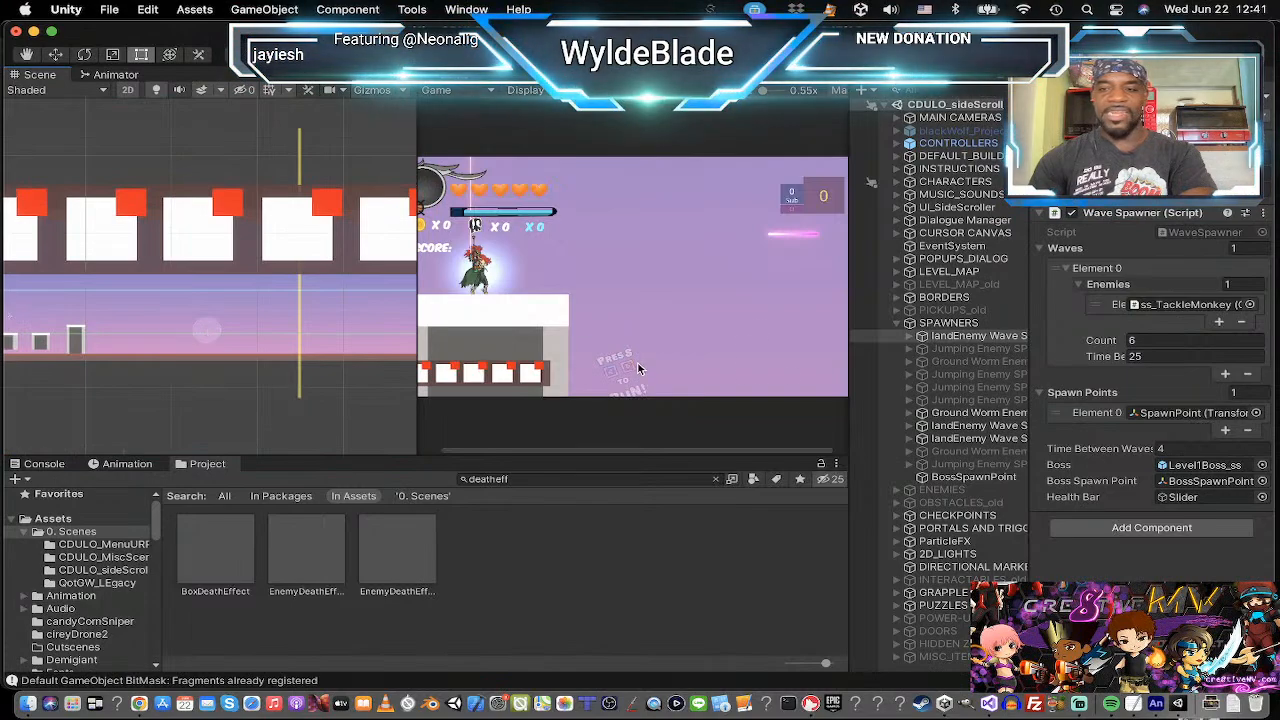
# Expand MAIN CAMERAS and its Main Camera to look at the attached flying enemy spawner alongside the level's starting area.
pyautogui.click(898, 118)
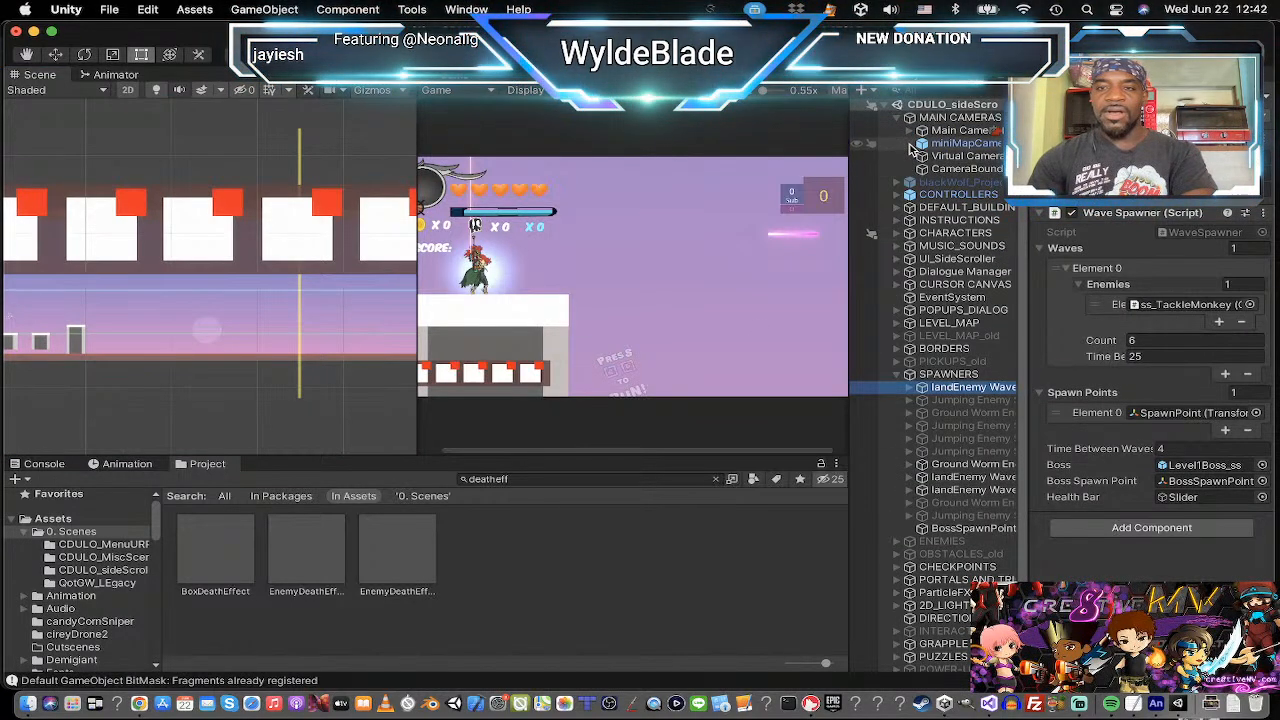
pyautogui.click(910, 131)
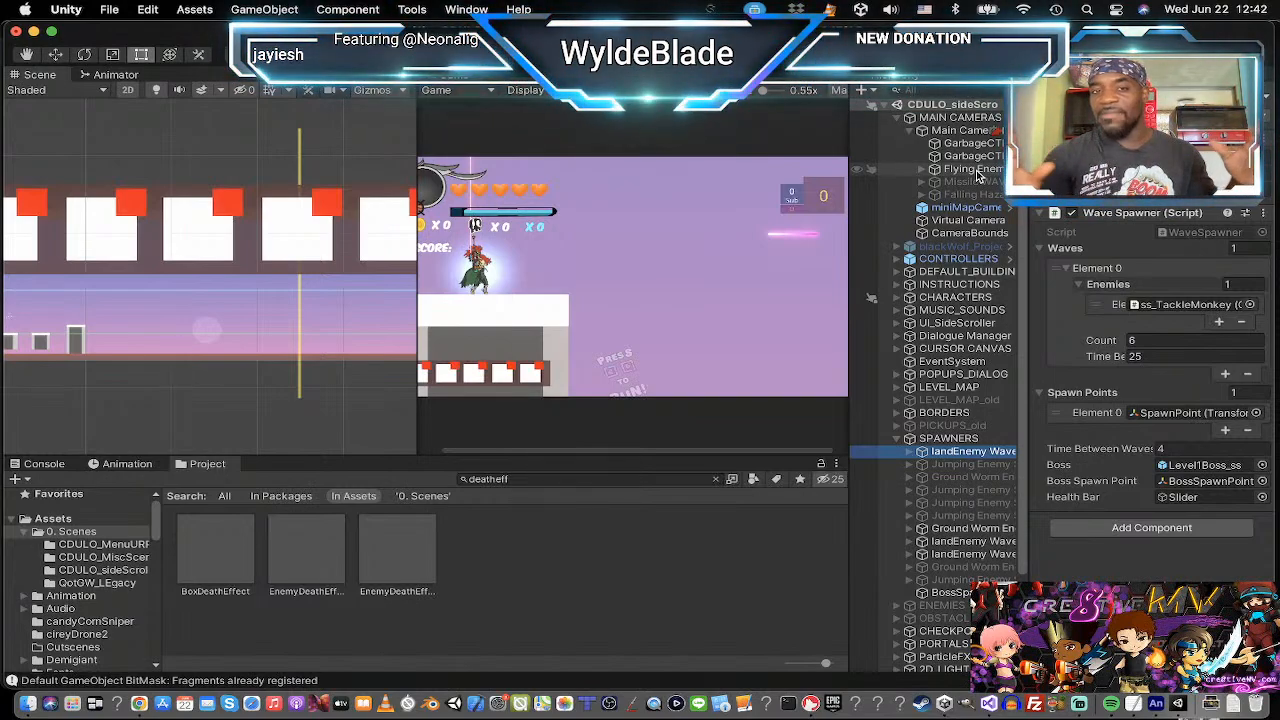
pyautogui.scroll(-2, 173, 323)
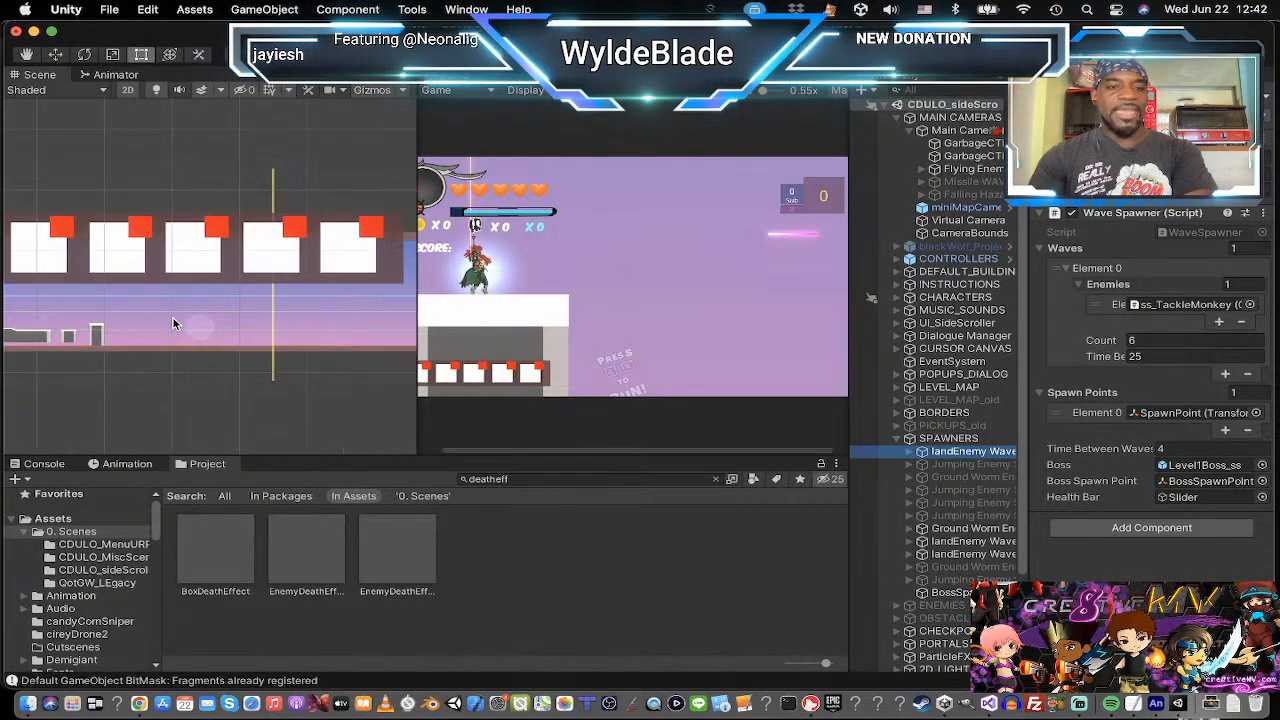
pyautogui.moveTo(125, 394); pyautogui.dragTo(254, 393, button='middle')
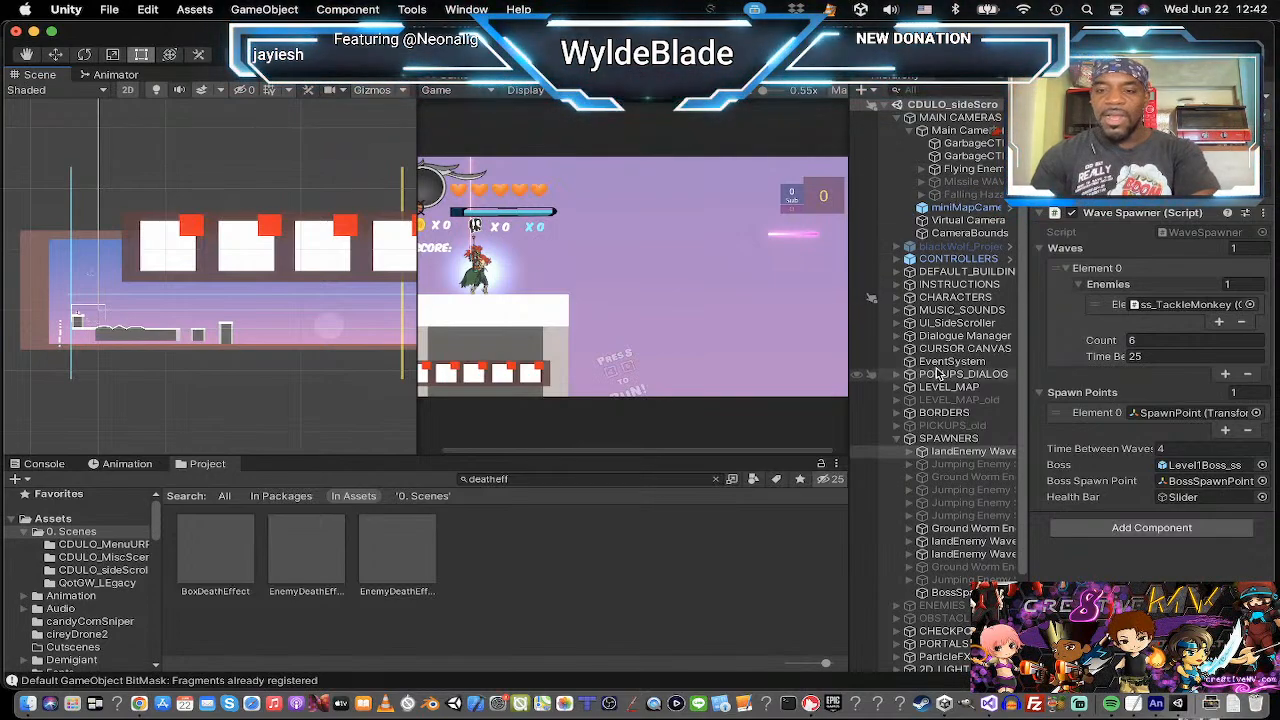
# Collapse the SPAWNERS group and look through the checkpoints and invisible blockers in the CHECKPOINTS group.
pyautogui.scroll(-2, 938, 372)
pyautogui.scroll(-1, 938, 372)
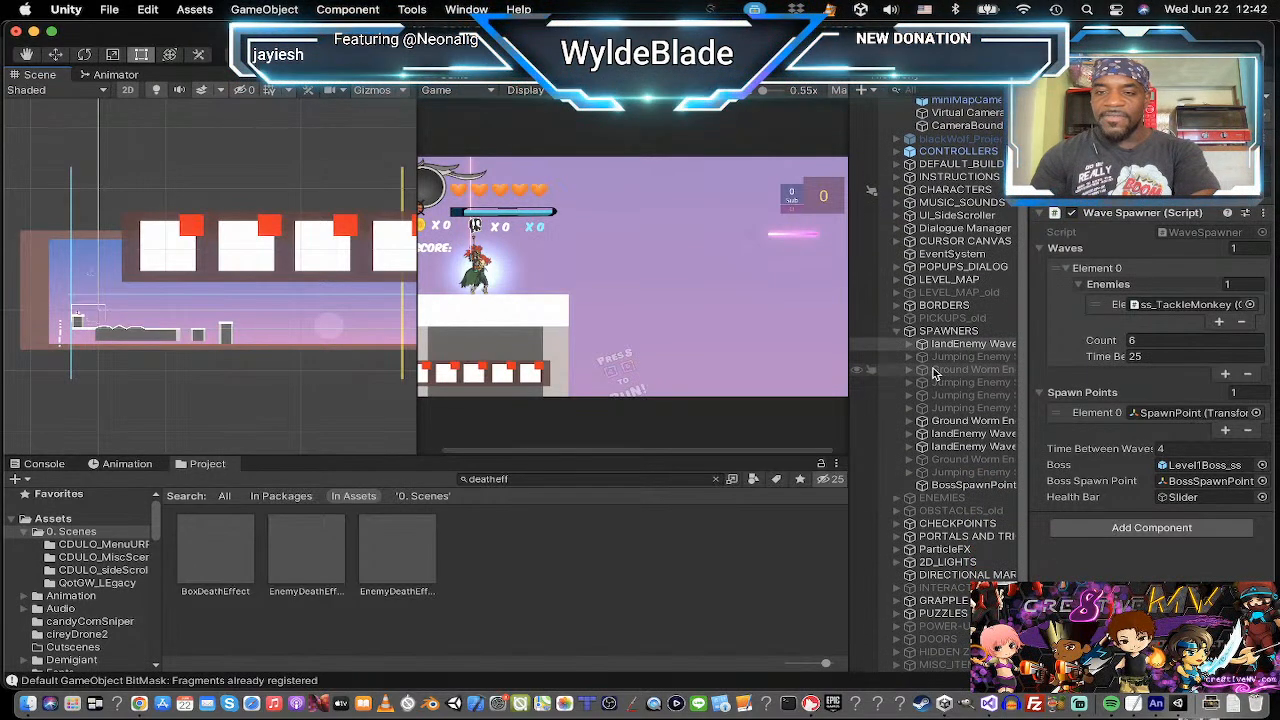
pyautogui.click(926, 335)
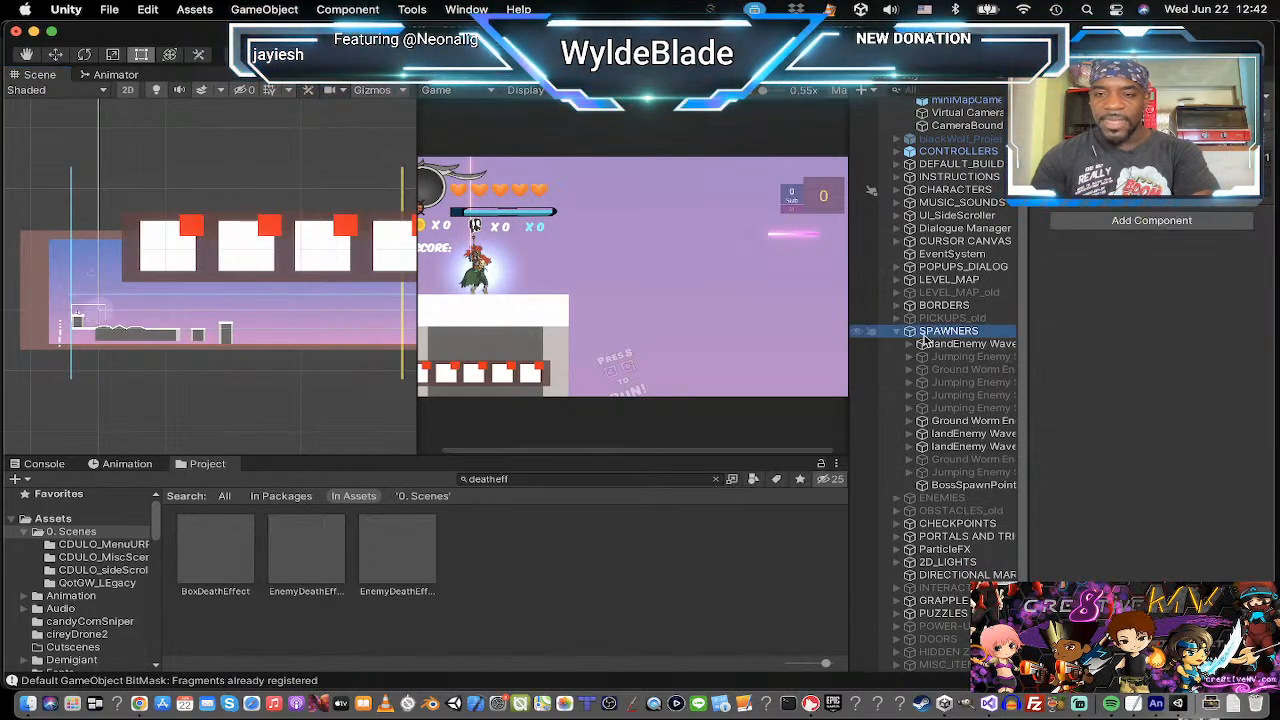
pyautogui.press('Left')
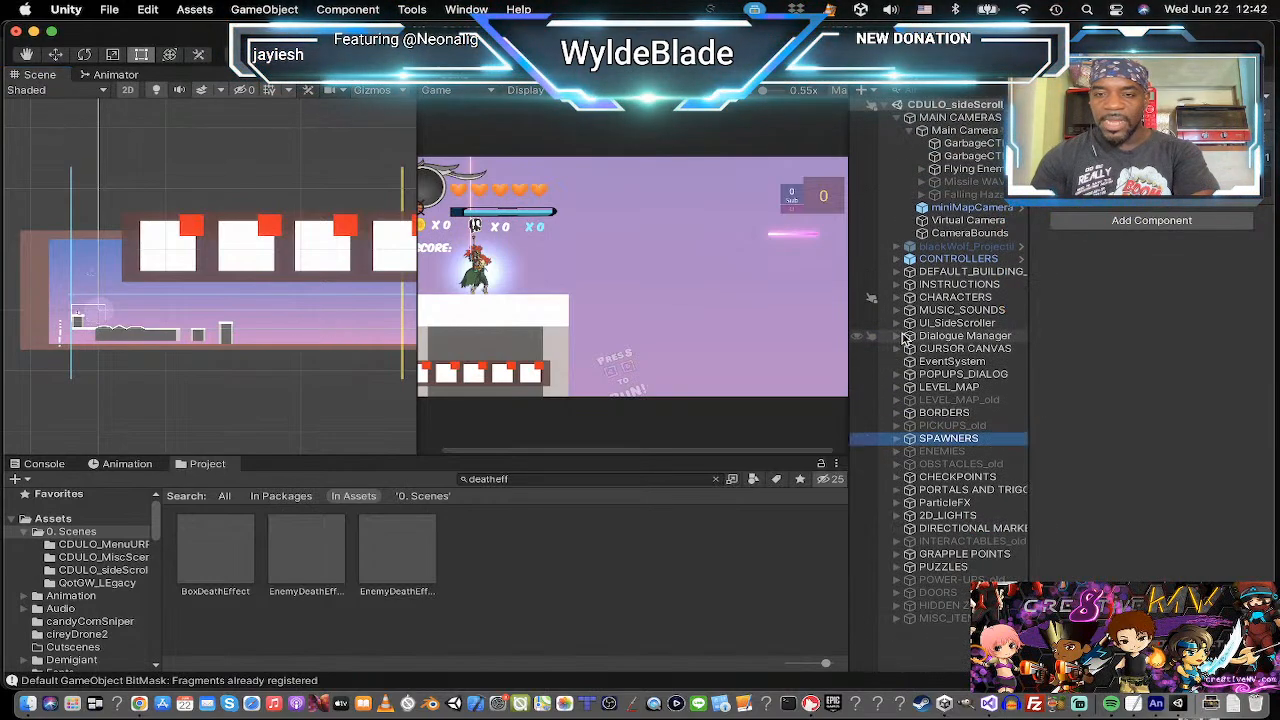
pyautogui.click(940, 479)
pyautogui.click(897, 478)
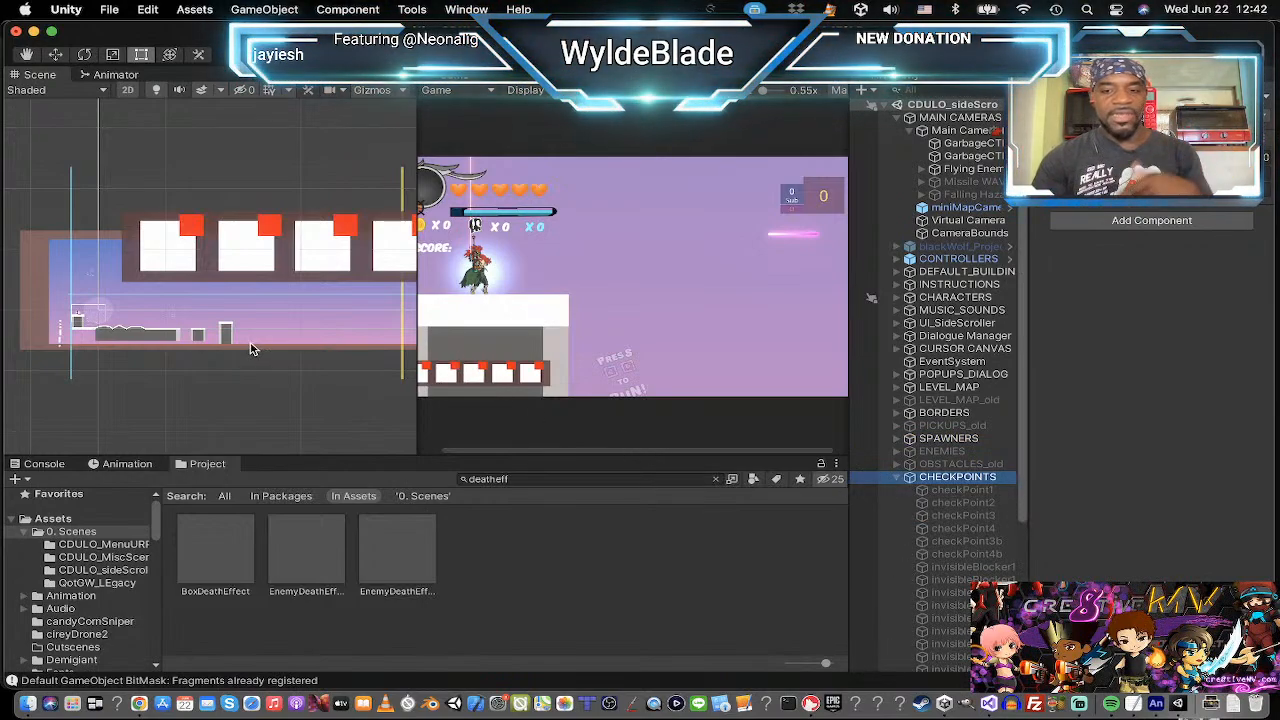
pyautogui.click(897, 477)
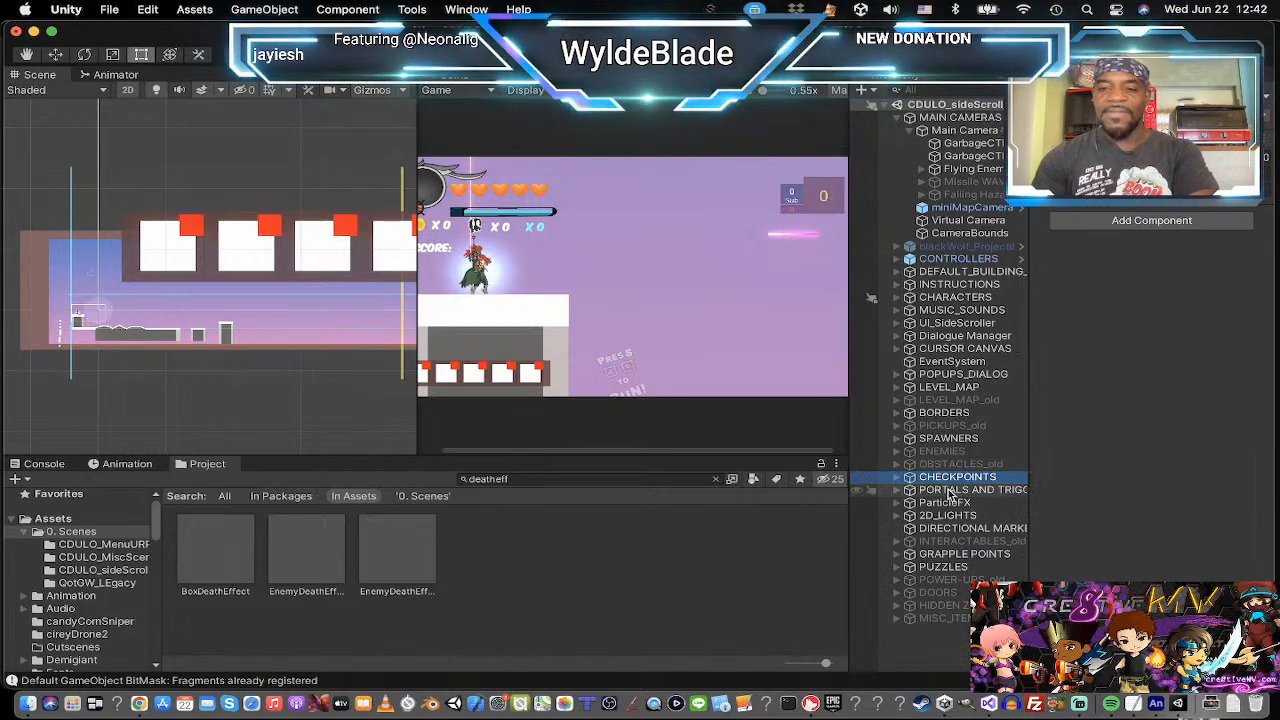
# Expand the portals and triggers group, select PORTALS, and examine the level exit portals in the Scene view.
pyautogui.click(948, 491)
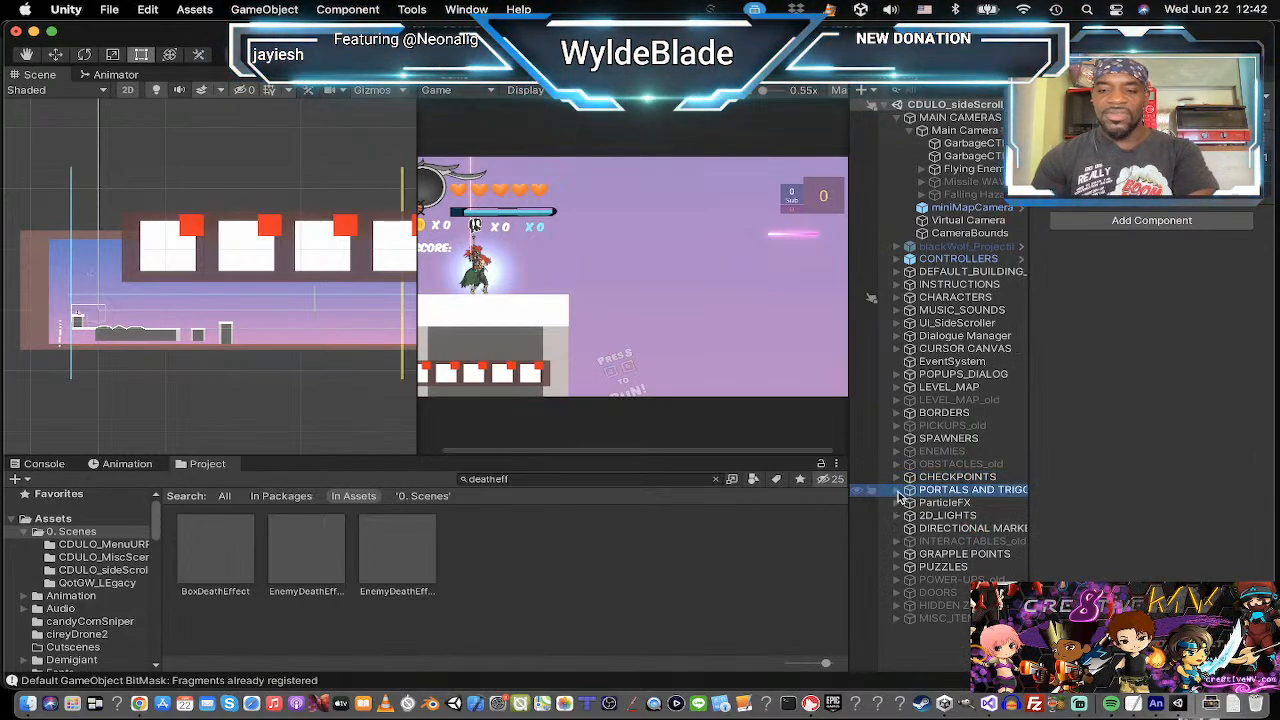
pyautogui.click(898, 491)
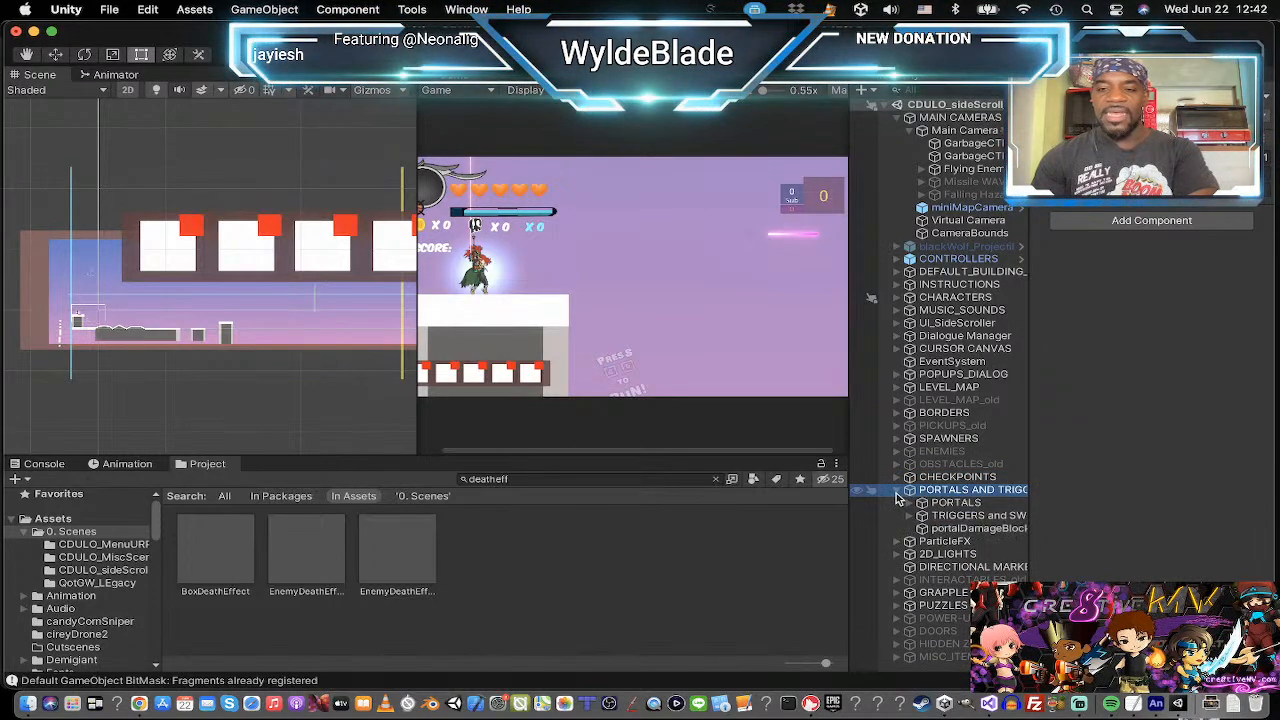
pyautogui.click(948, 503)
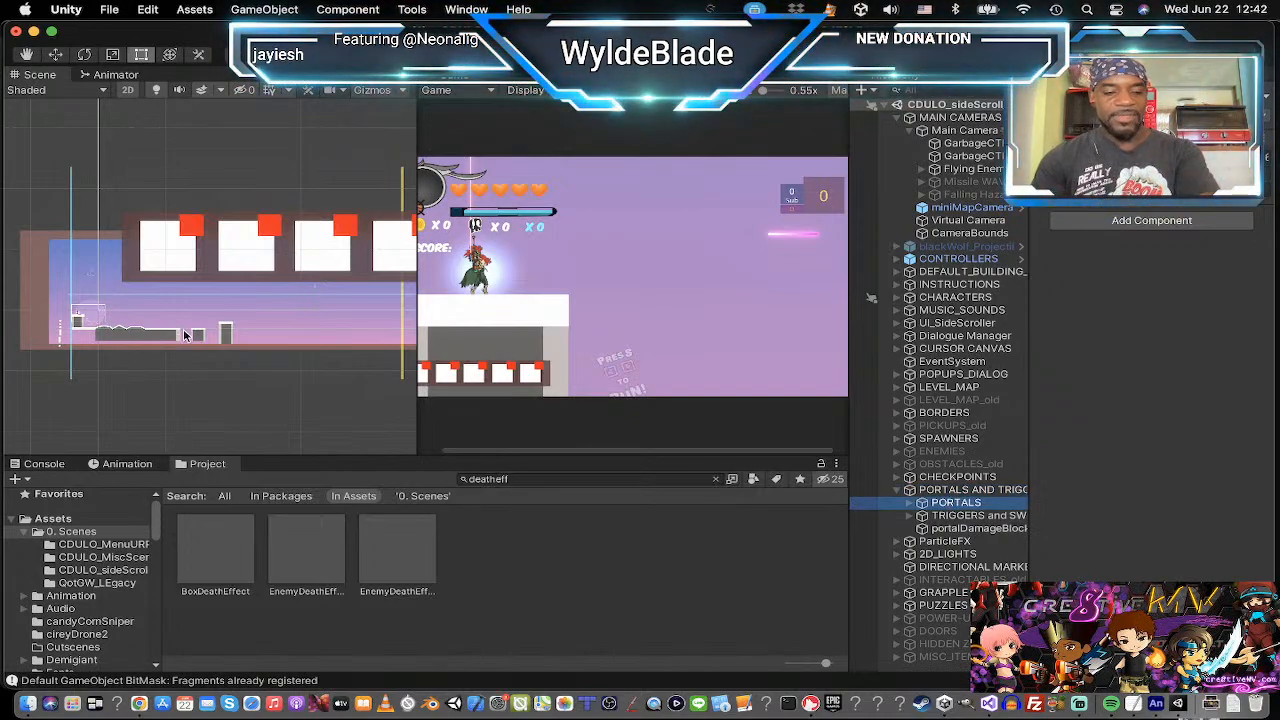
pyautogui.scroll(10, 100, 322)
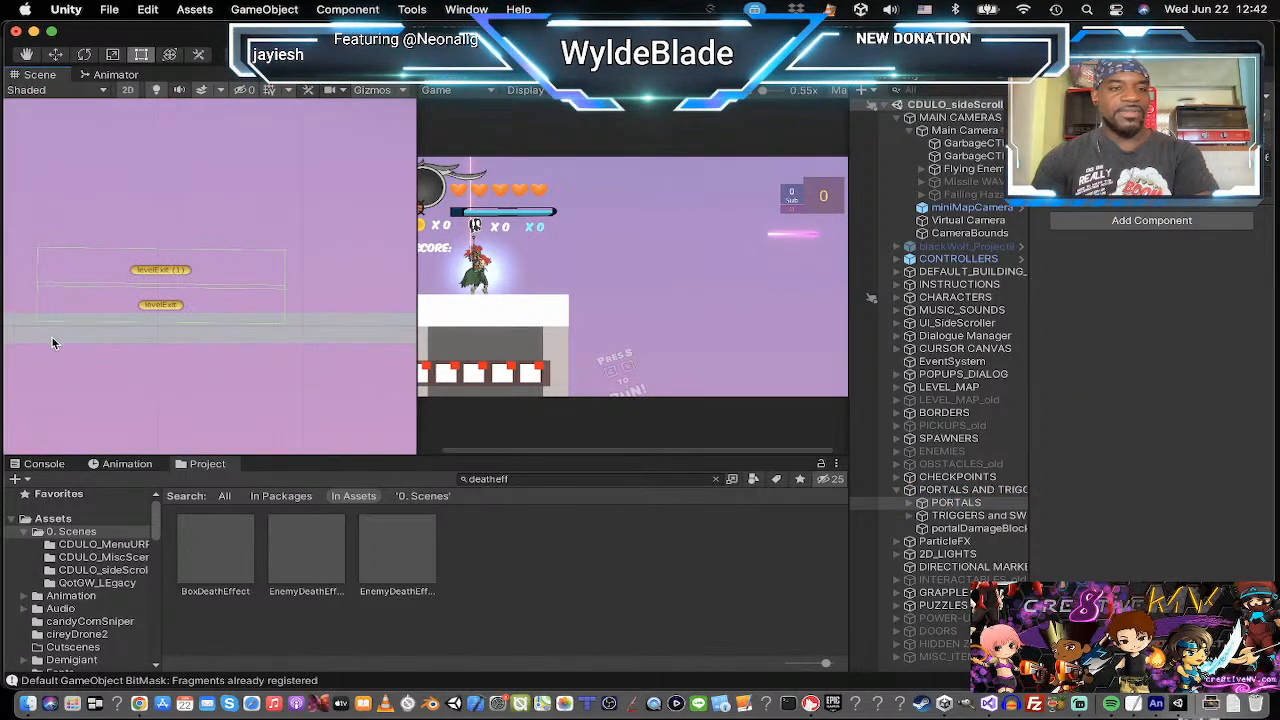
pyautogui.scroll(8, 58, 341)
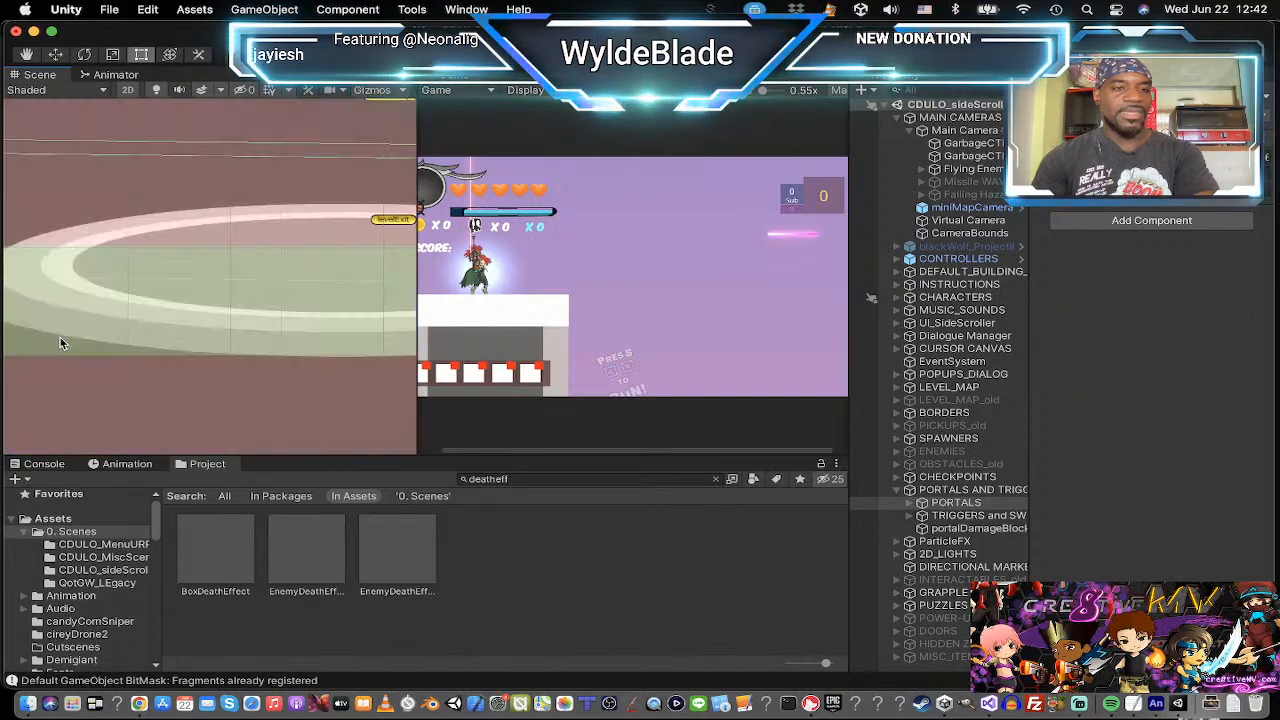
pyautogui.scroll(-8, 61, 341)
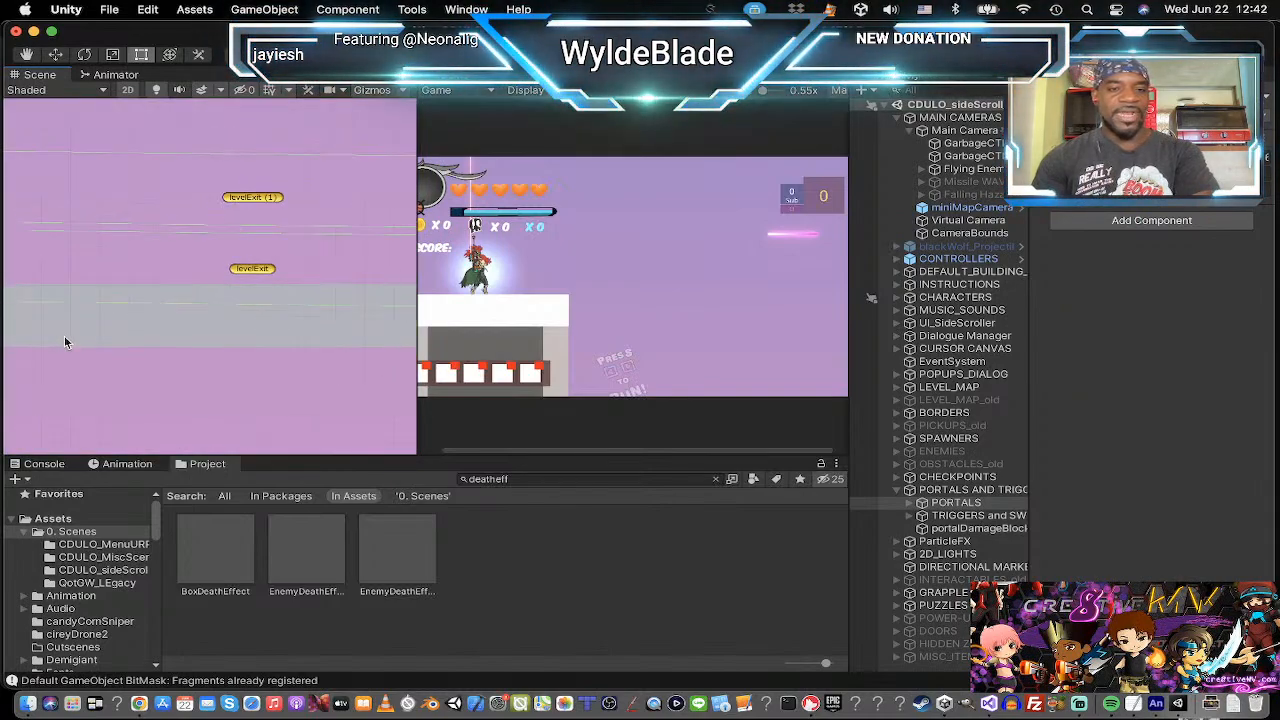
pyautogui.scroll(-10, 68, 331)
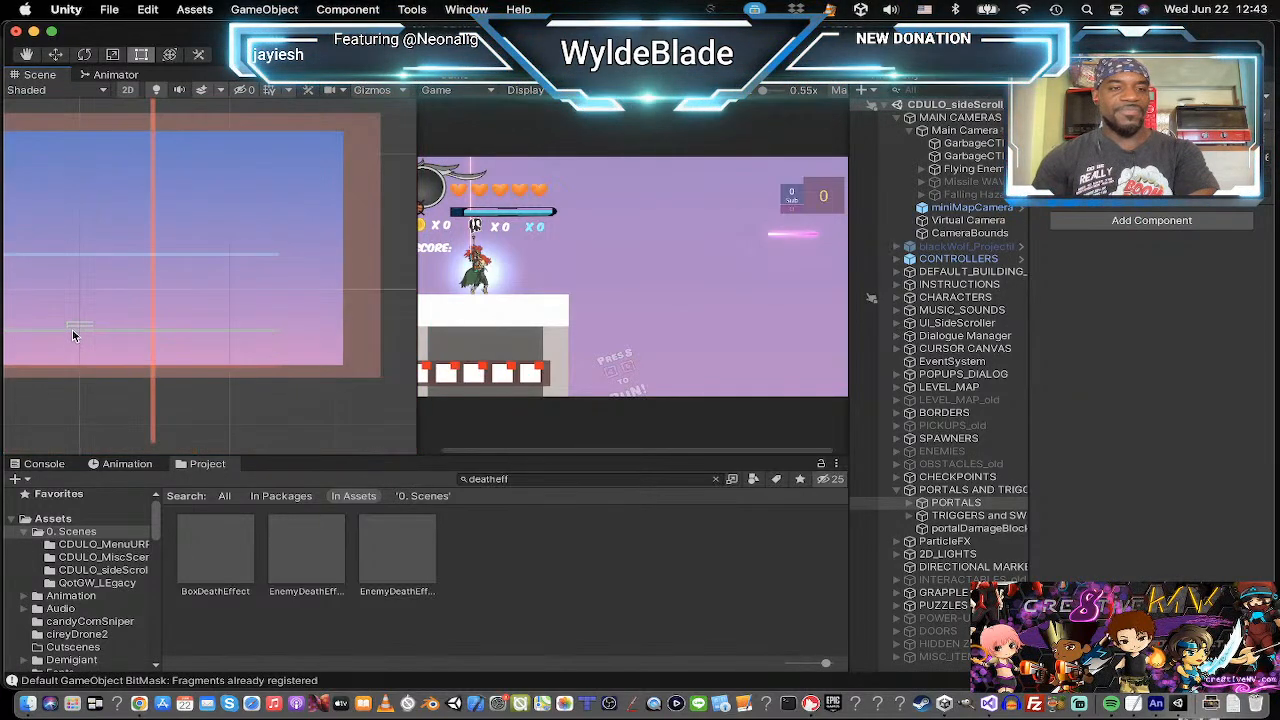
# Survey the level layout between the starting terrain and the exit portals to examine the stretch the player must cross.
pyautogui.press('q')
pyautogui.moveTo(141, 325); pyautogui.dragTo(222, 326, button='middle')
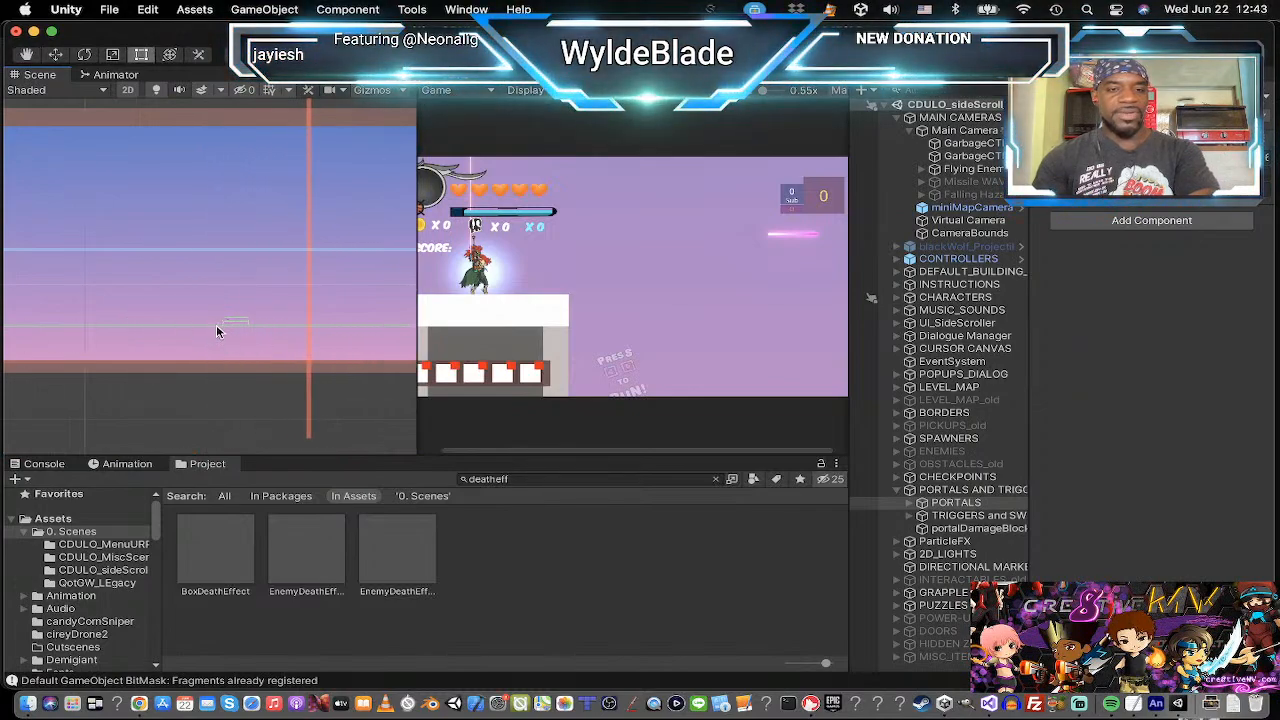
pyautogui.scroll(-10, 217, 322)
pyautogui.press('q')
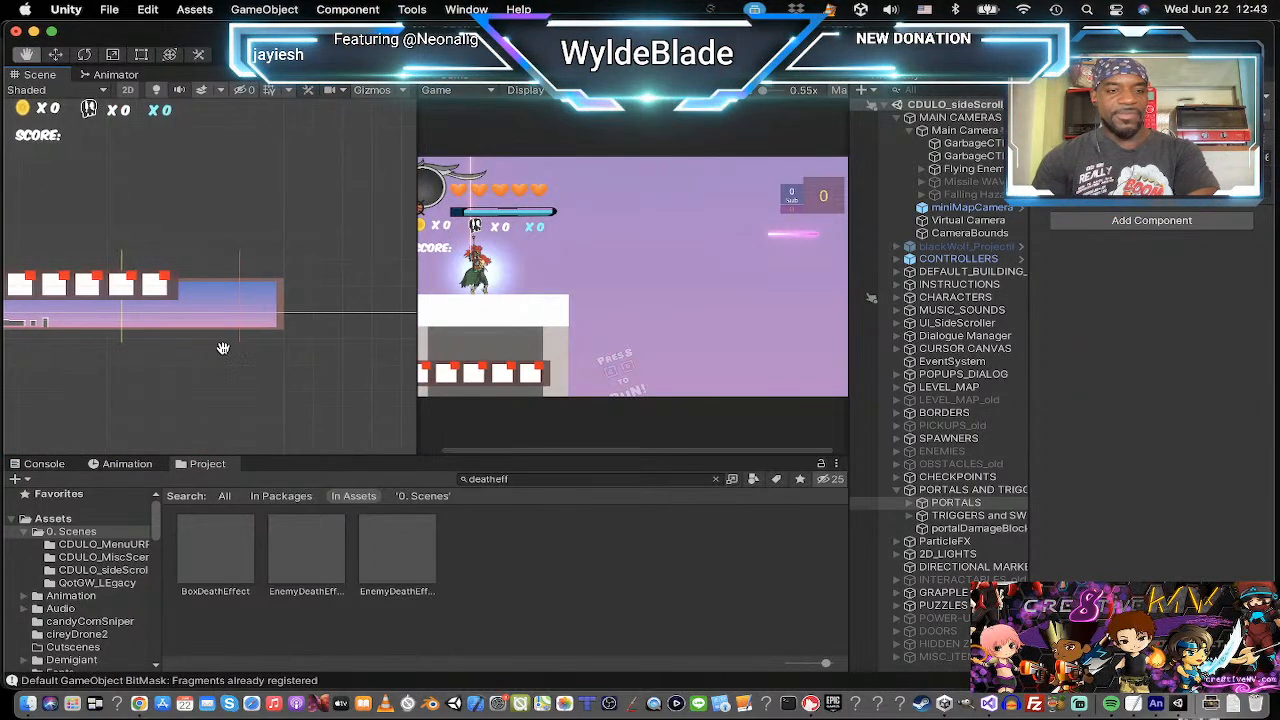
pyautogui.moveTo(223, 348); pyautogui.dragTo(338, 357, button='middle')
pyautogui.scroll(4, 321, 342)
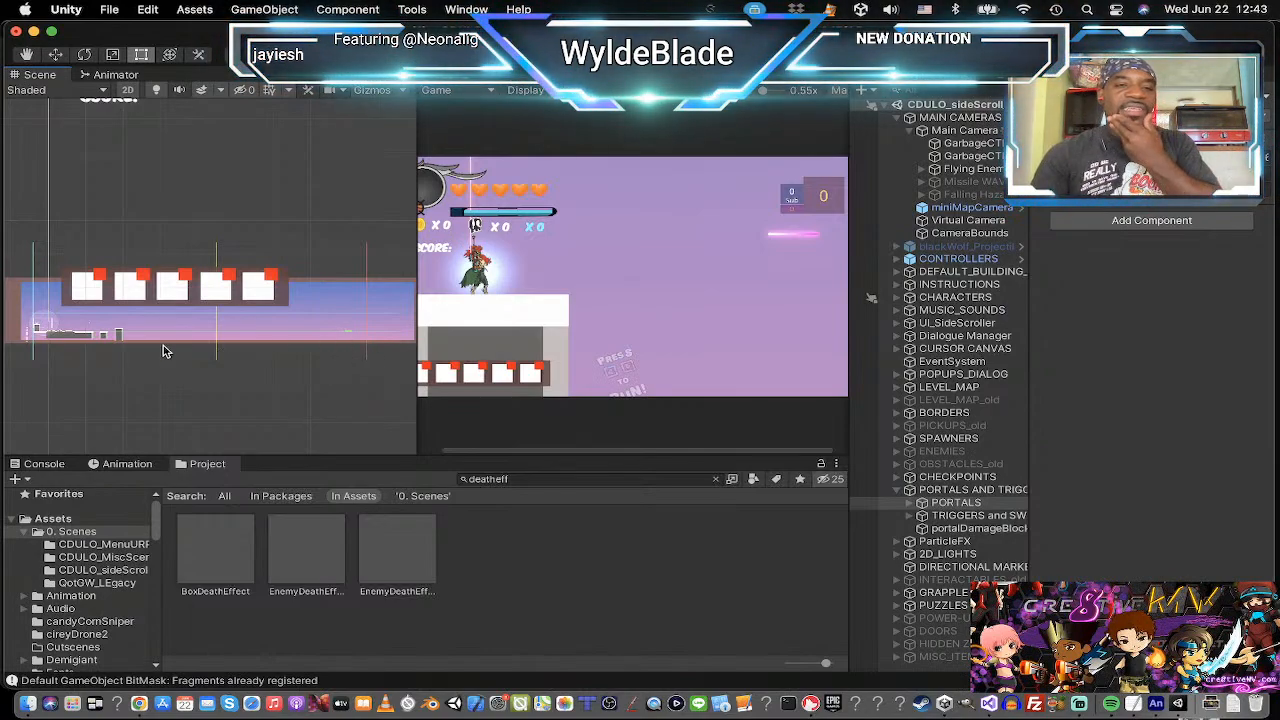
pyautogui.scroll(5, 93, 340)
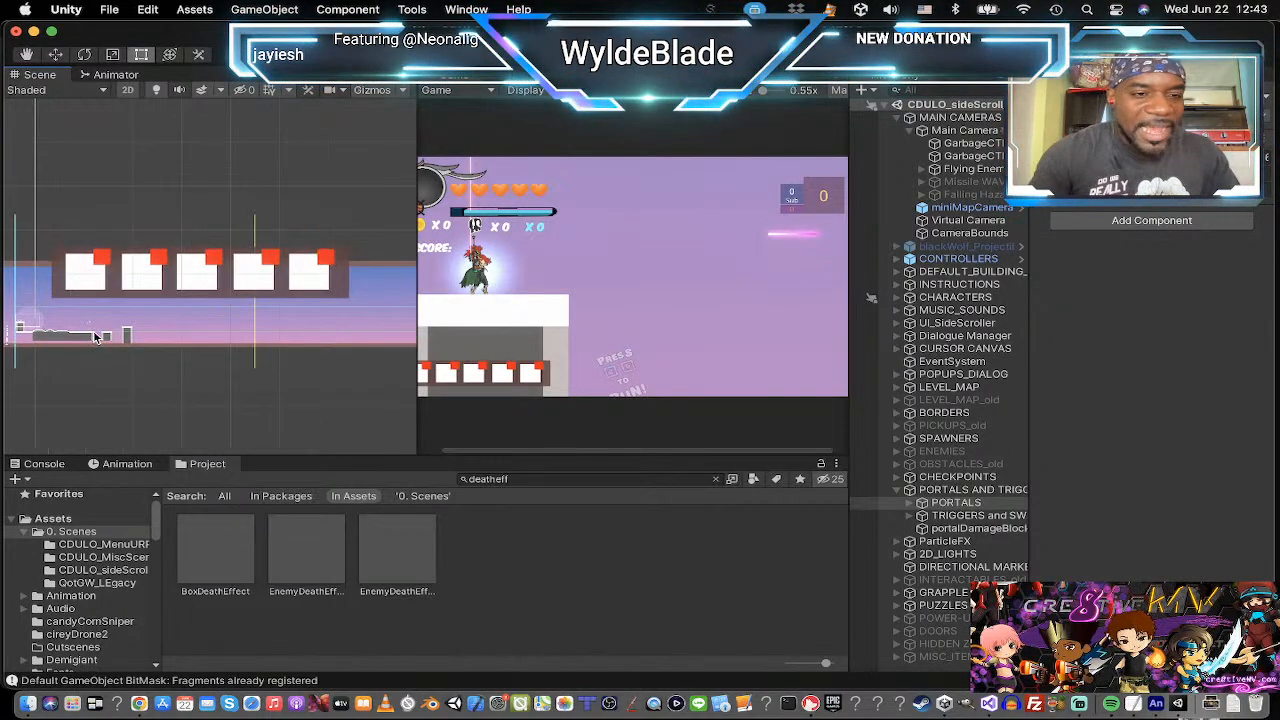
pyautogui.moveTo(138, 326); pyautogui.dragTo(60, 310, button='middle')
pyautogui.scroll(2, 362, 331)
pyautogui.scroll(3, 360, 325)
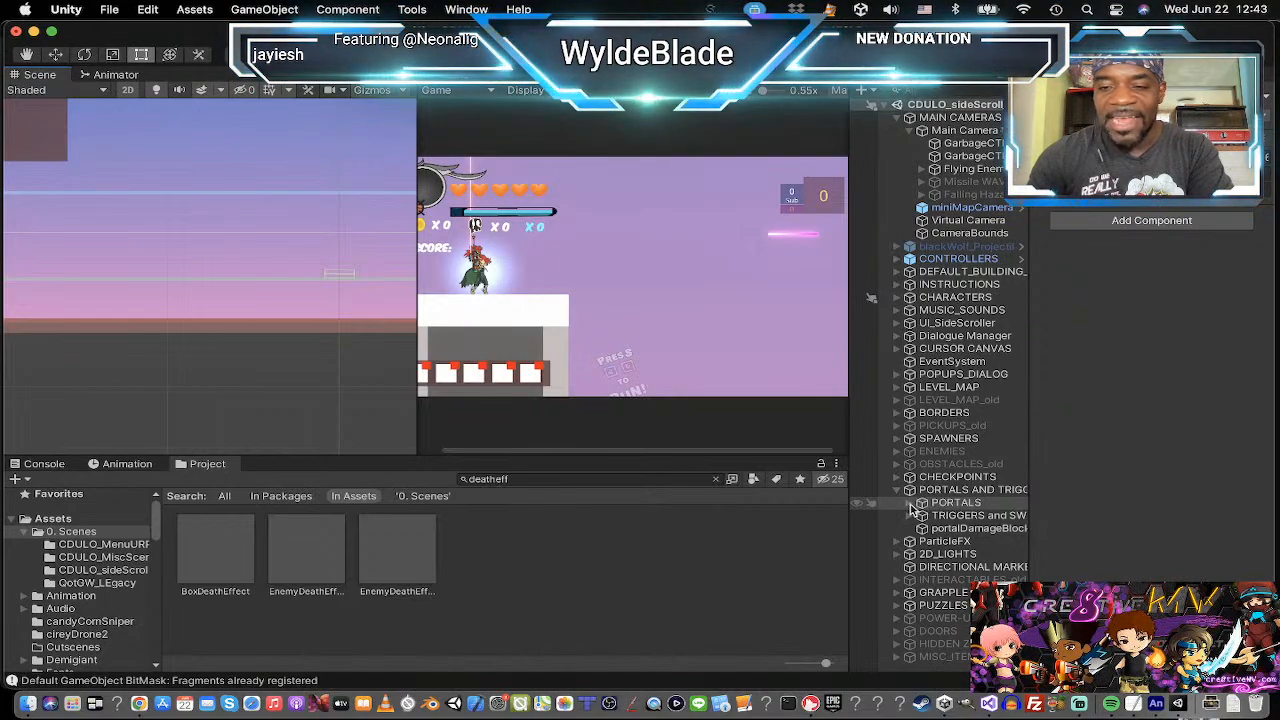
pyautogui.scroll(5, 344, 294)
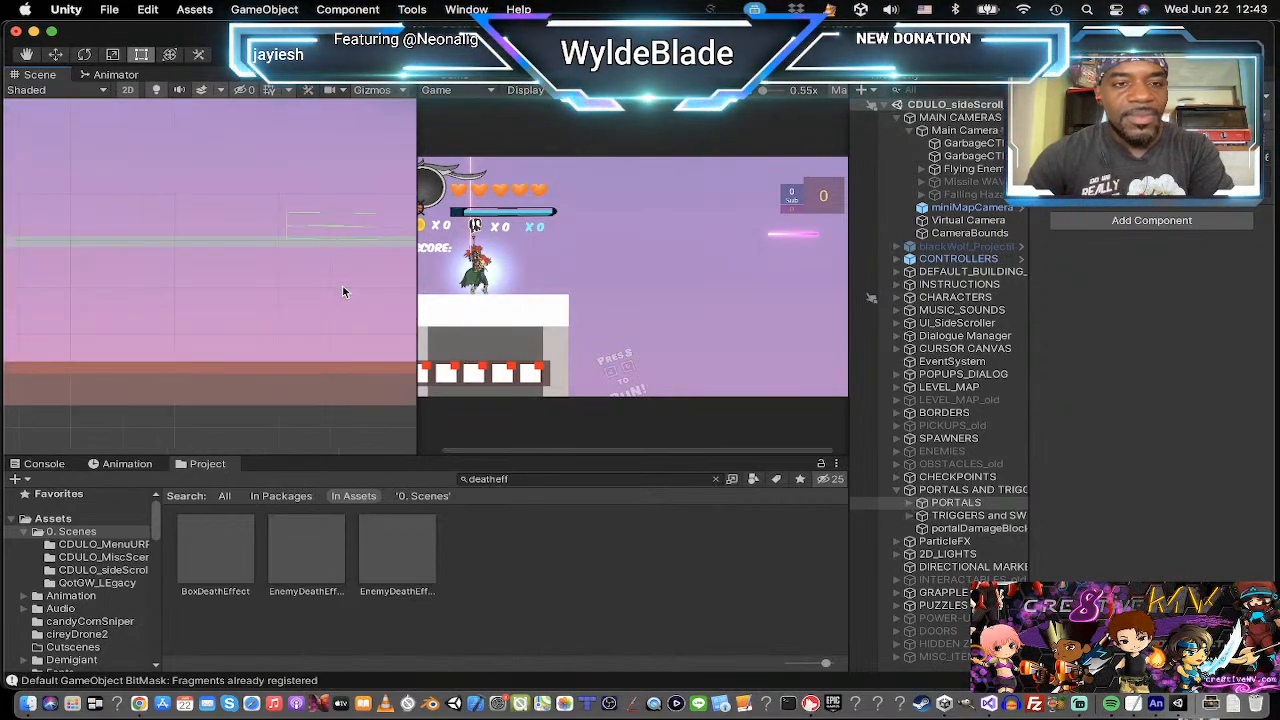
pyautogui.moveTo(342, 290); pyautogui.dragTo(238, 333, button='middle')
pyautogui.scroll(7, 243, 326)
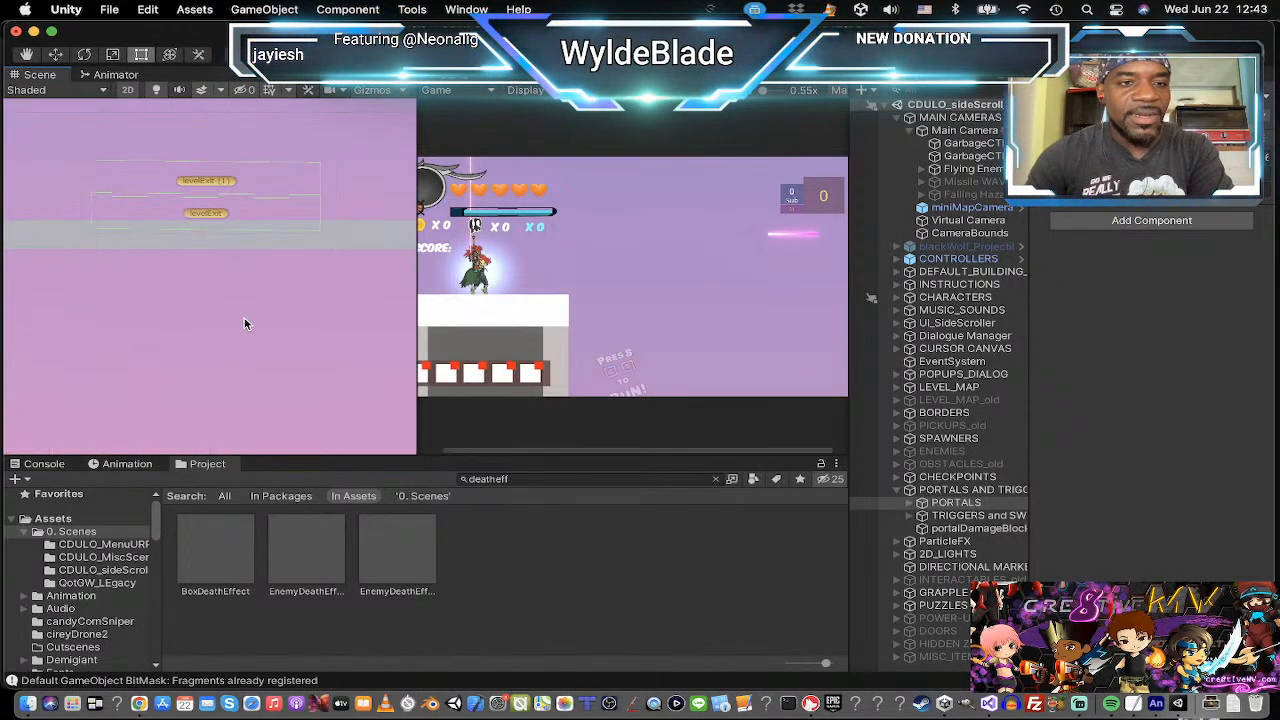
# Expand the PORTALS group and widen the Scene view around the two level exits.
pyautogui.click(909, 504)
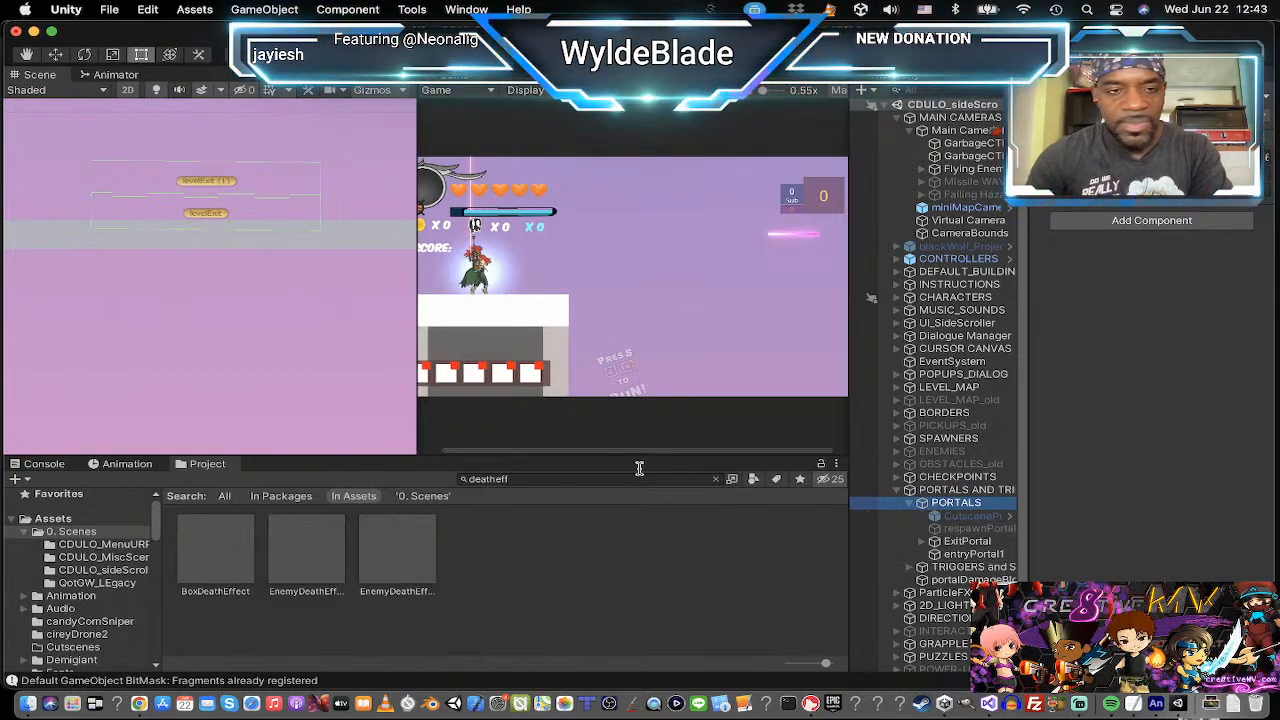
pyautogui.scroll(5, 222, 303)
pyautogui.moveTo(252, 298); pyautogui.dragTo(259, 432, button='middle')
pyautogui.moveTo(417, 370); pyautogui.dragTo(476, 365)
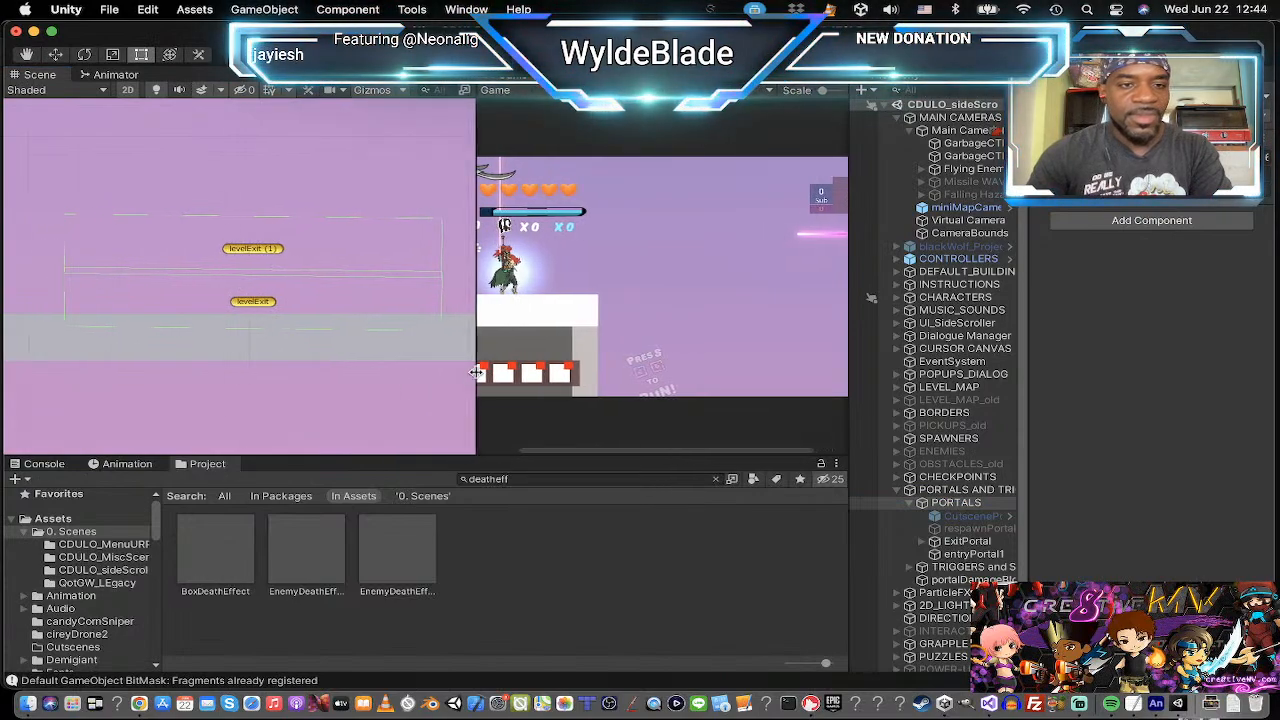
pyautogui.scroll(3, 306, 331)
pyautogui.scroll(-3, 306, 331)
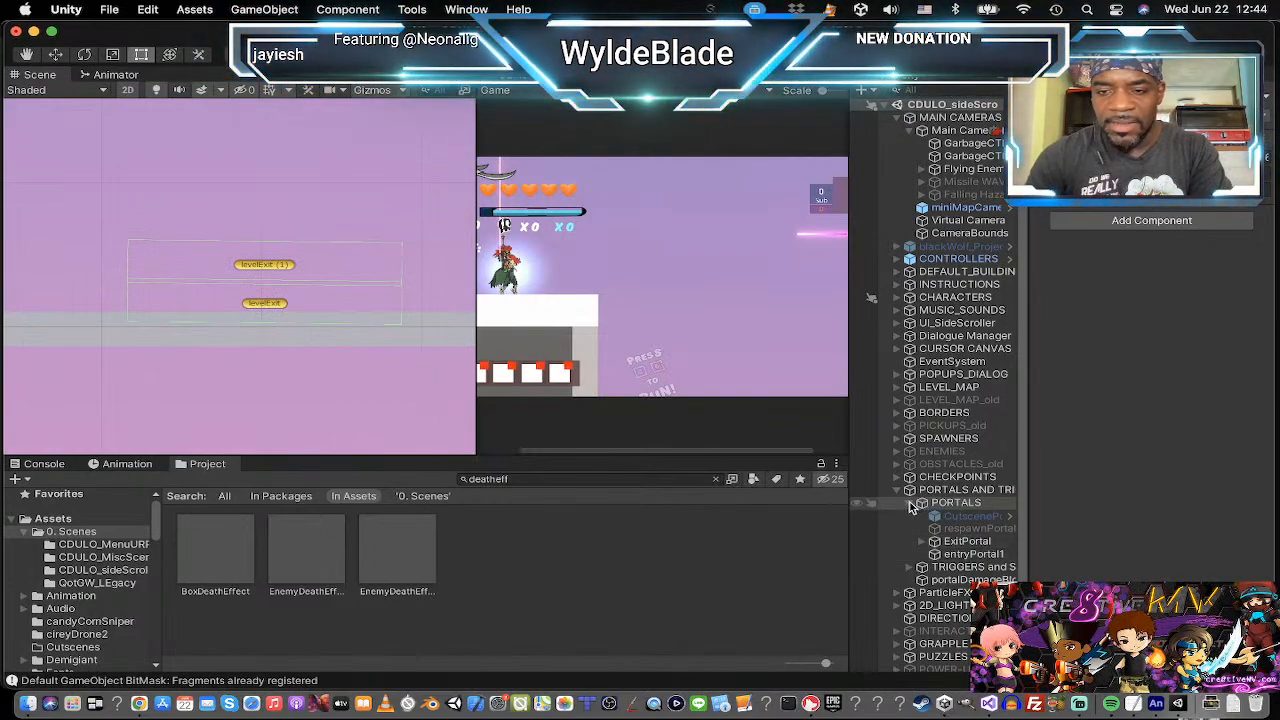
# Expand ExitPortal and inspect the sprite and trigger collider components of its levelExit object.
pyautogui.click(962, 541)
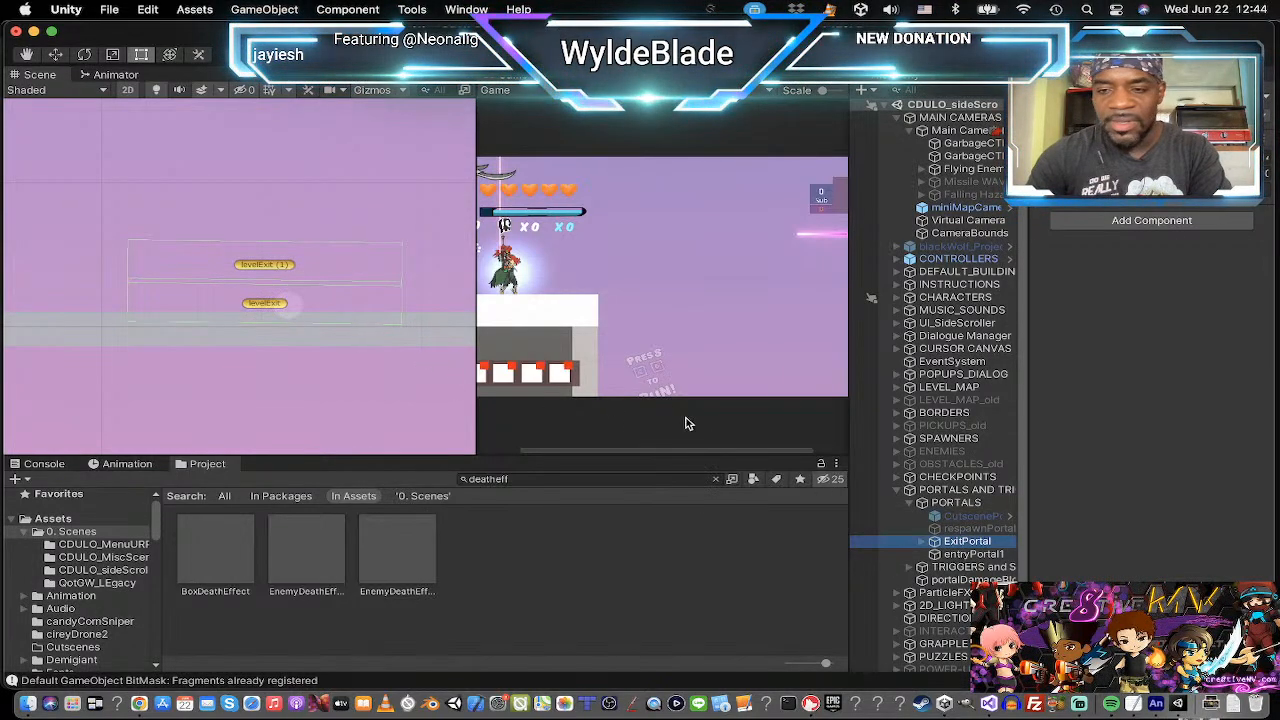
pyautogui.click(922, 541)
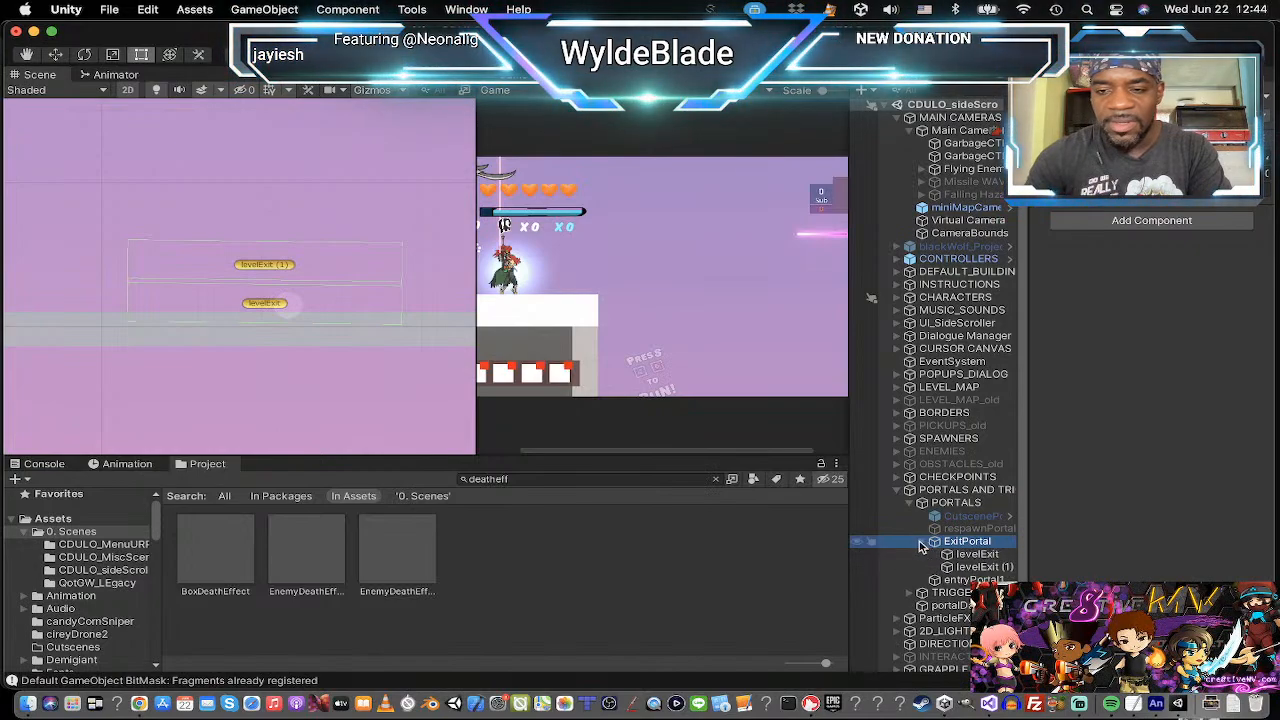
pyautogui.click(970, 554)
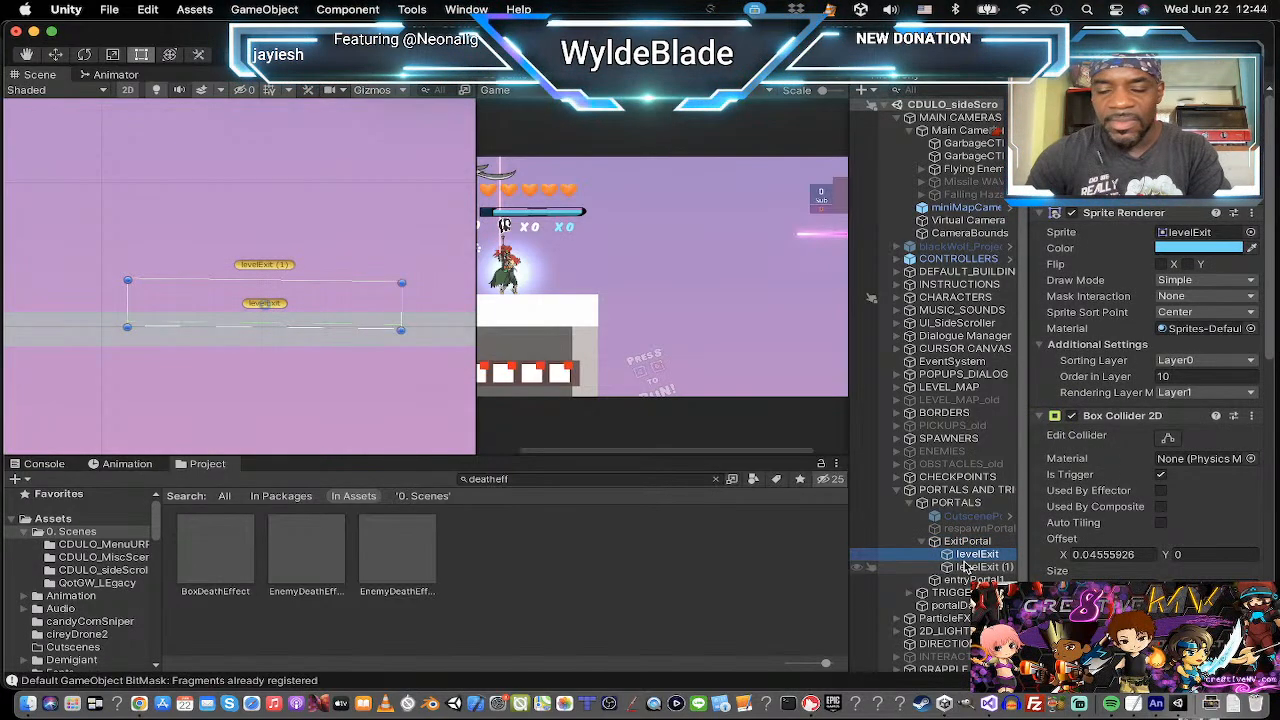
# Select the ExitPortal group and lower both level exits together until they sit just above the level floor.
pyautogui.click(966, 541)
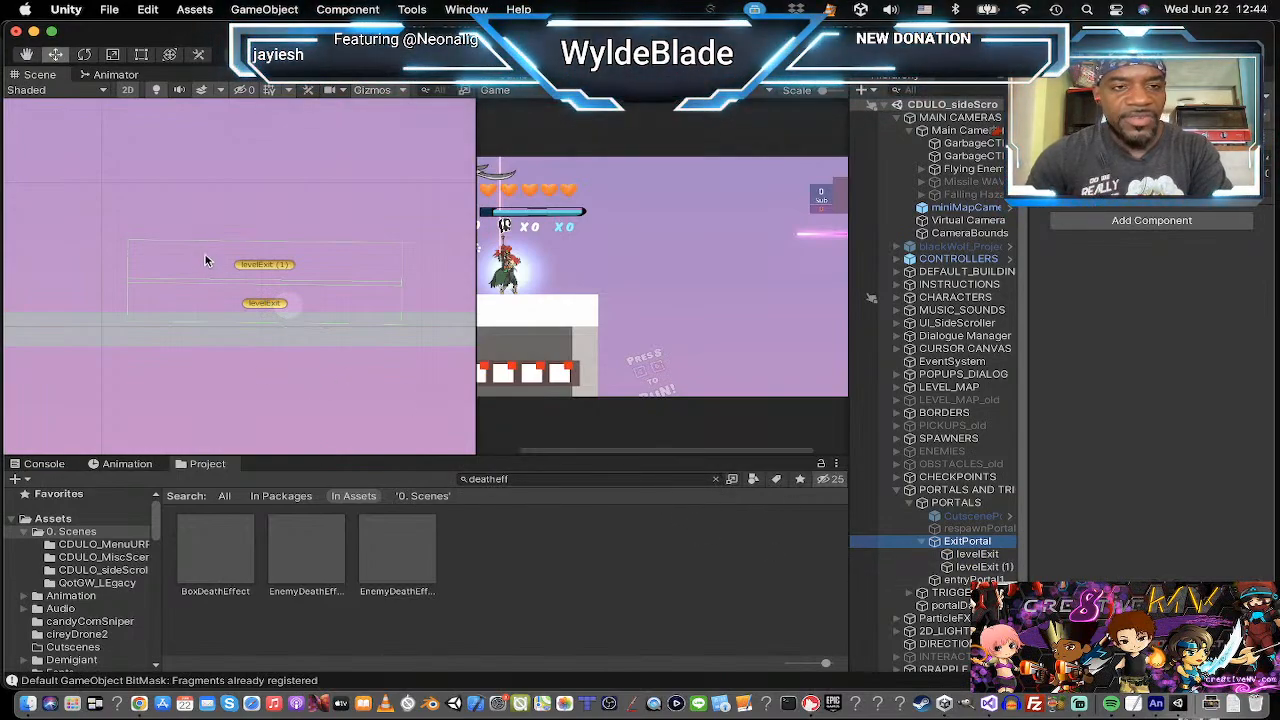
pyautogui.press('w')
pyautogui.moveTo(266, 228); pyautogui.dragTo(266, 240)
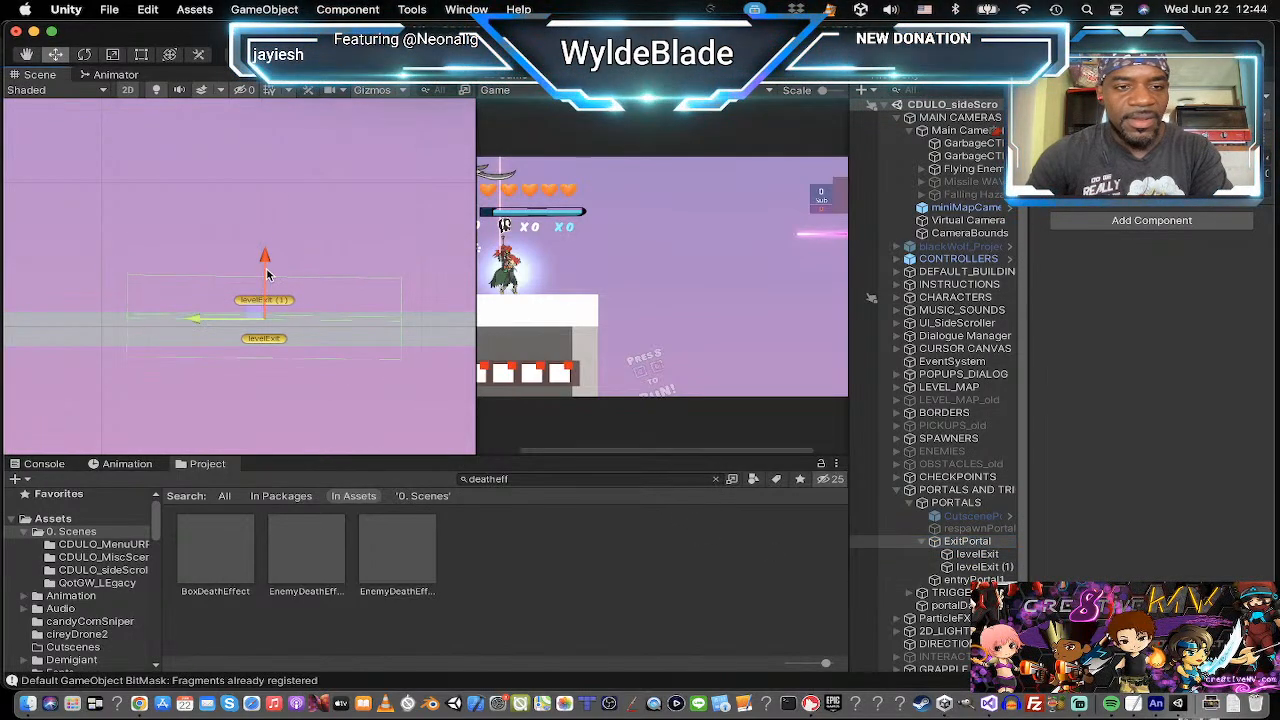
pyautogui.scroll(10, 272, 285)
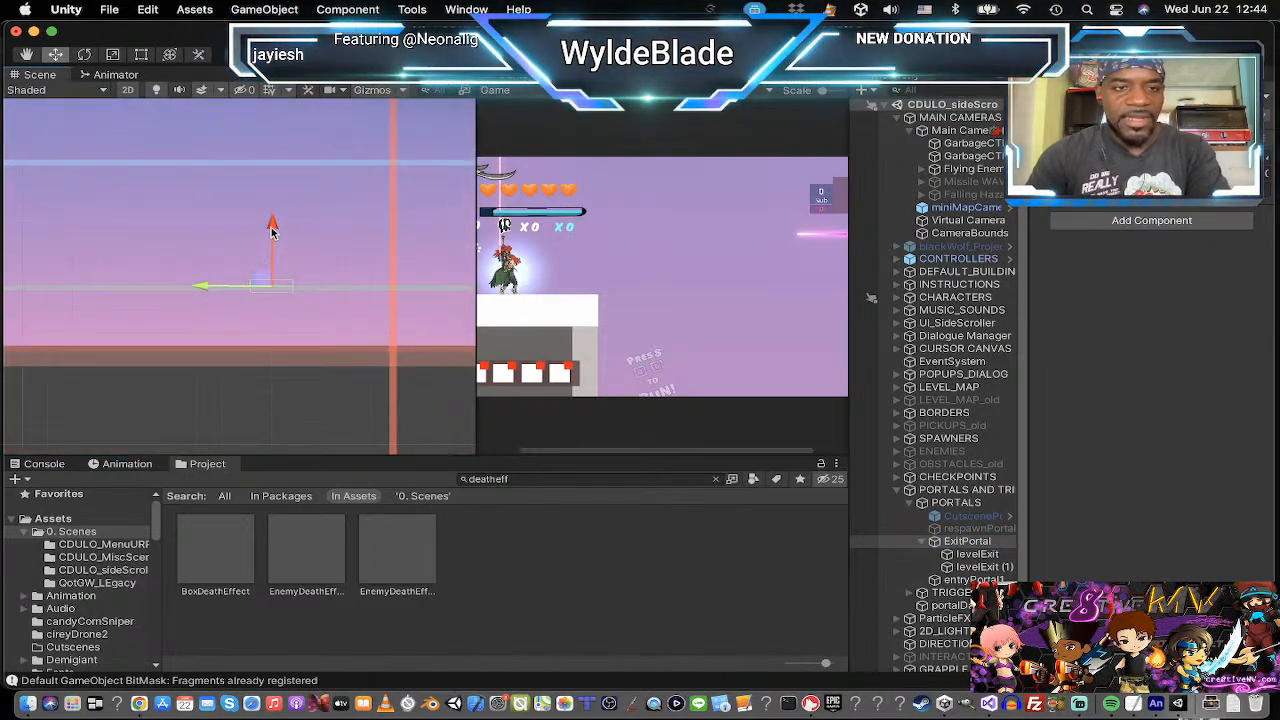
pyautogui.moveTo(273, 225); pyautogui.dragTo(271, 277)
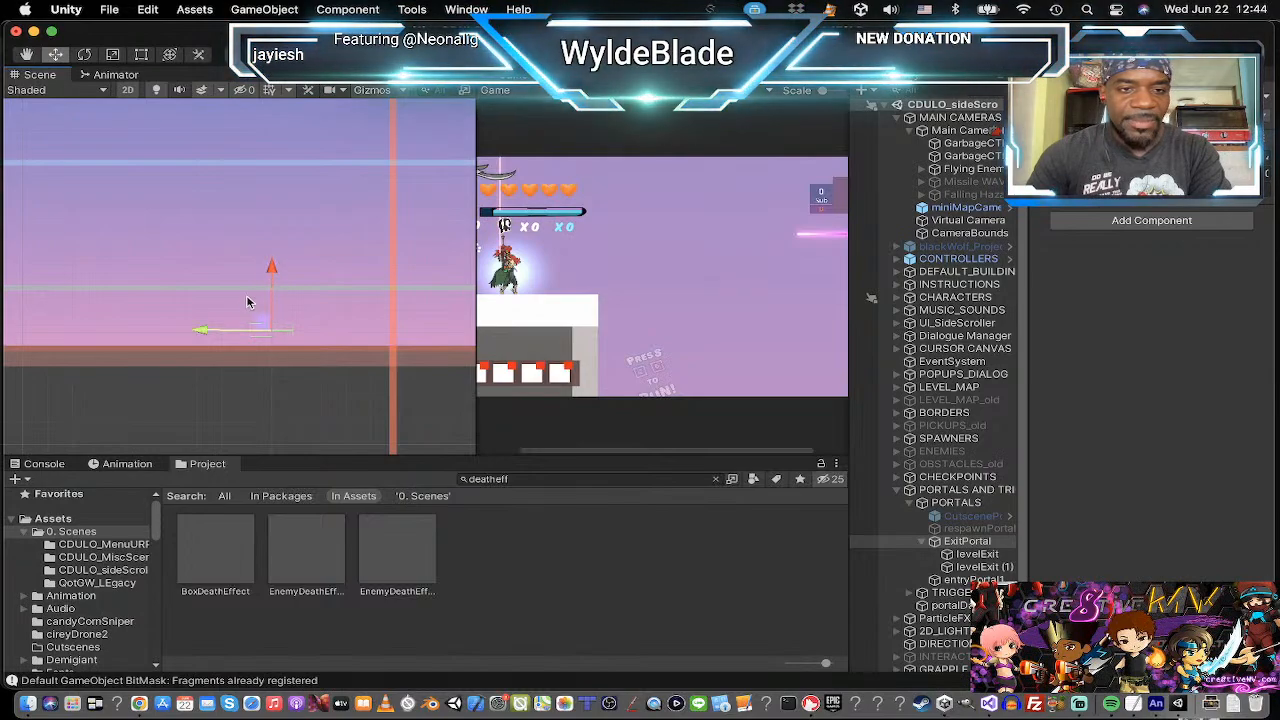
# Raise the ExitPortal group off the floor until it floats just below the upper light-blue line.
pyautogui.scroll(-5, 247, 305)
pyautogui.scroll(2, 247, 312)
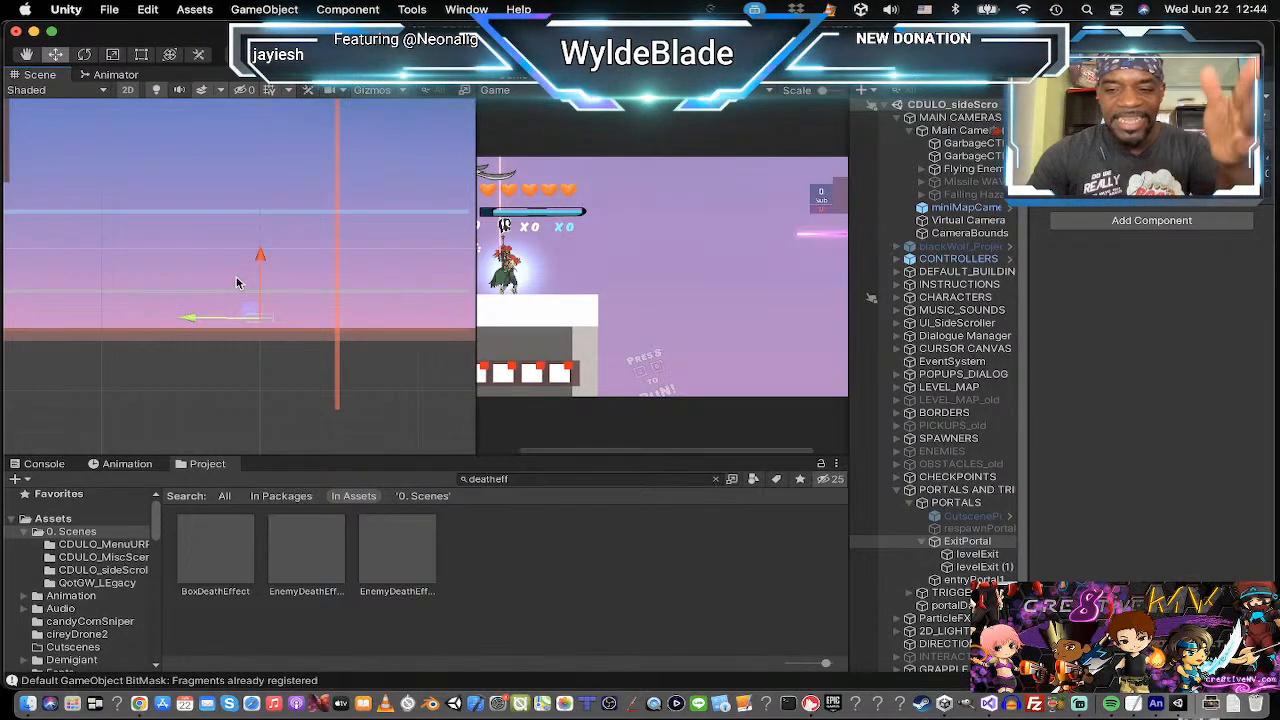
pyautogui.scroll(3, 240, 285)
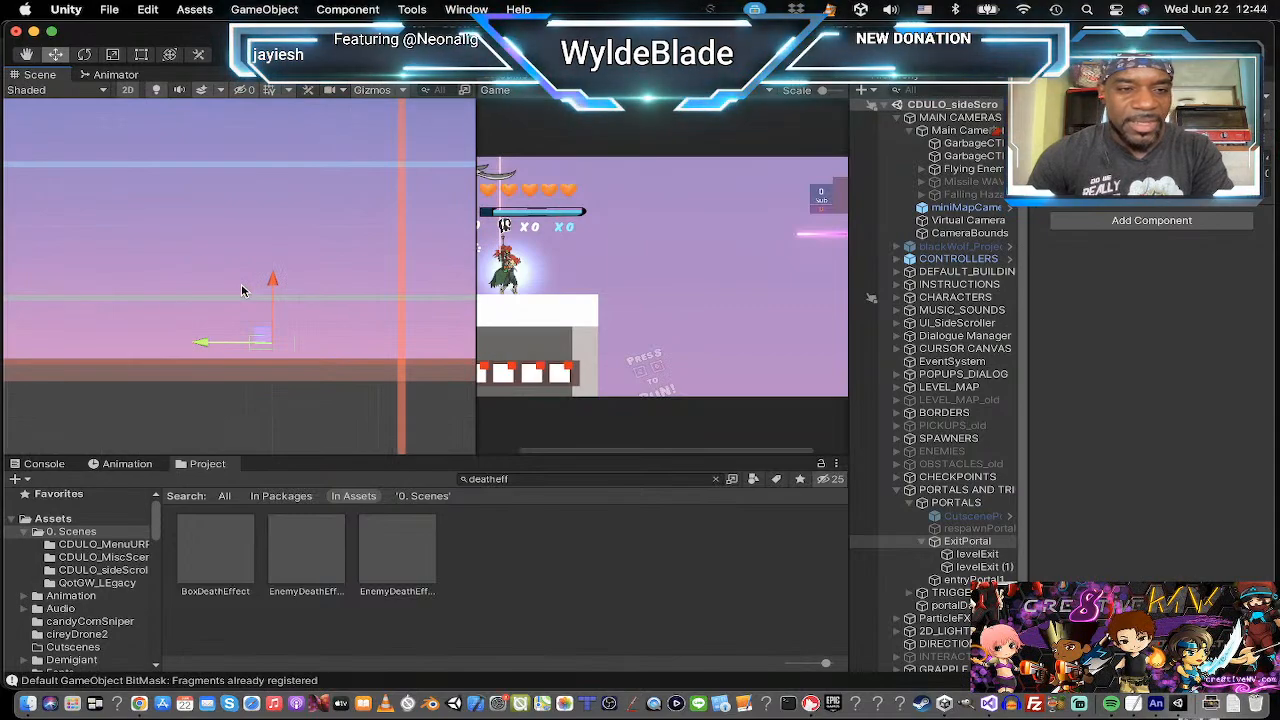
pyautogui.scroll(-4, 241, 291)
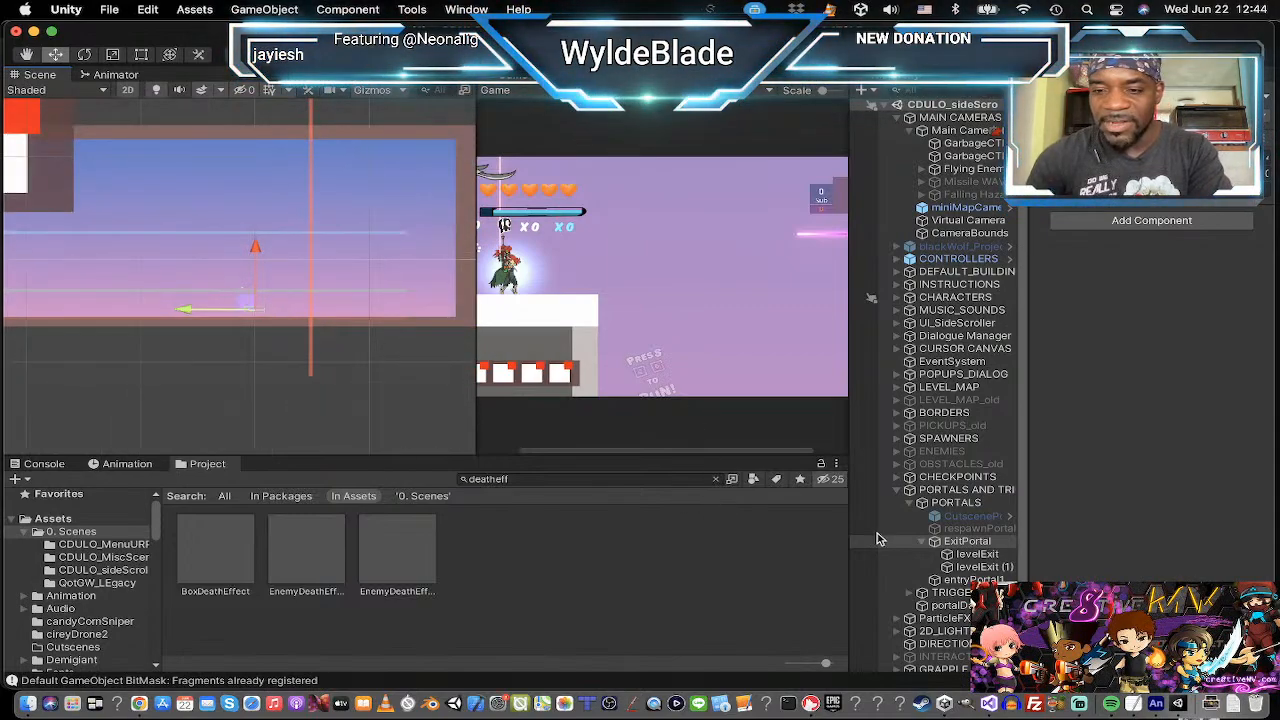
pyautogui.scroll(-2, 220, 262)
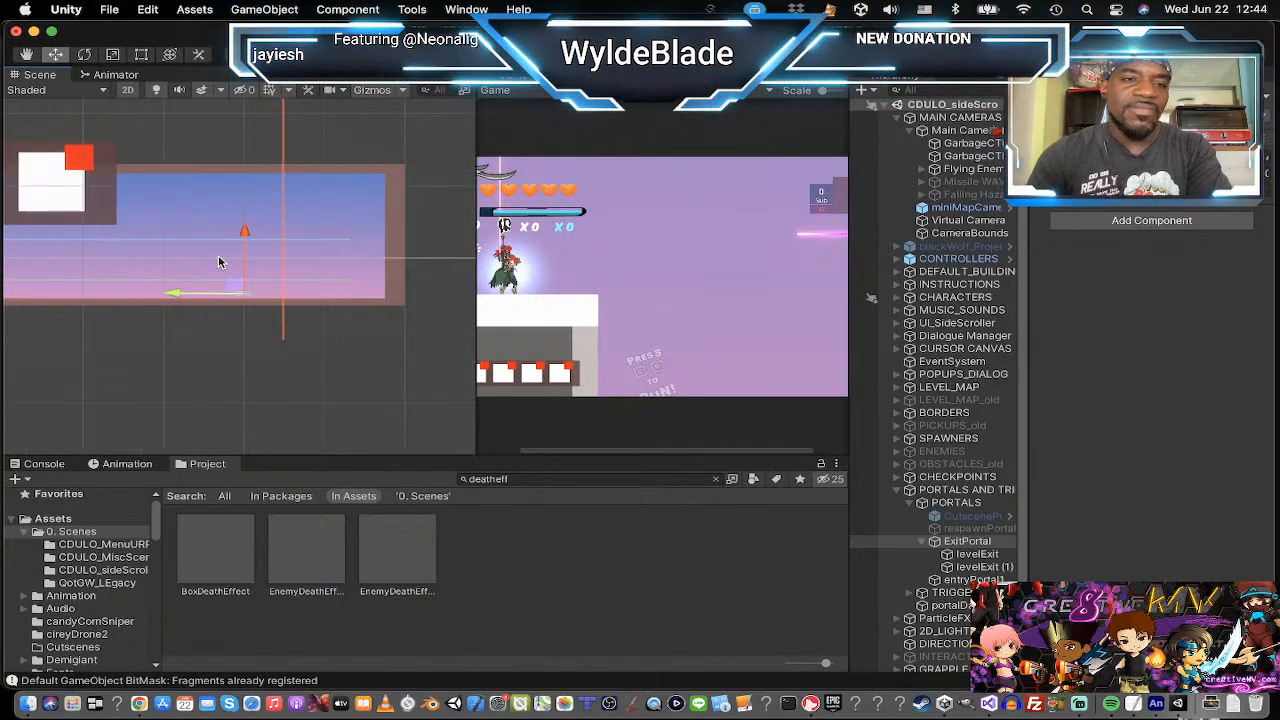
pyautogui.scroll(-2, 220, 262)
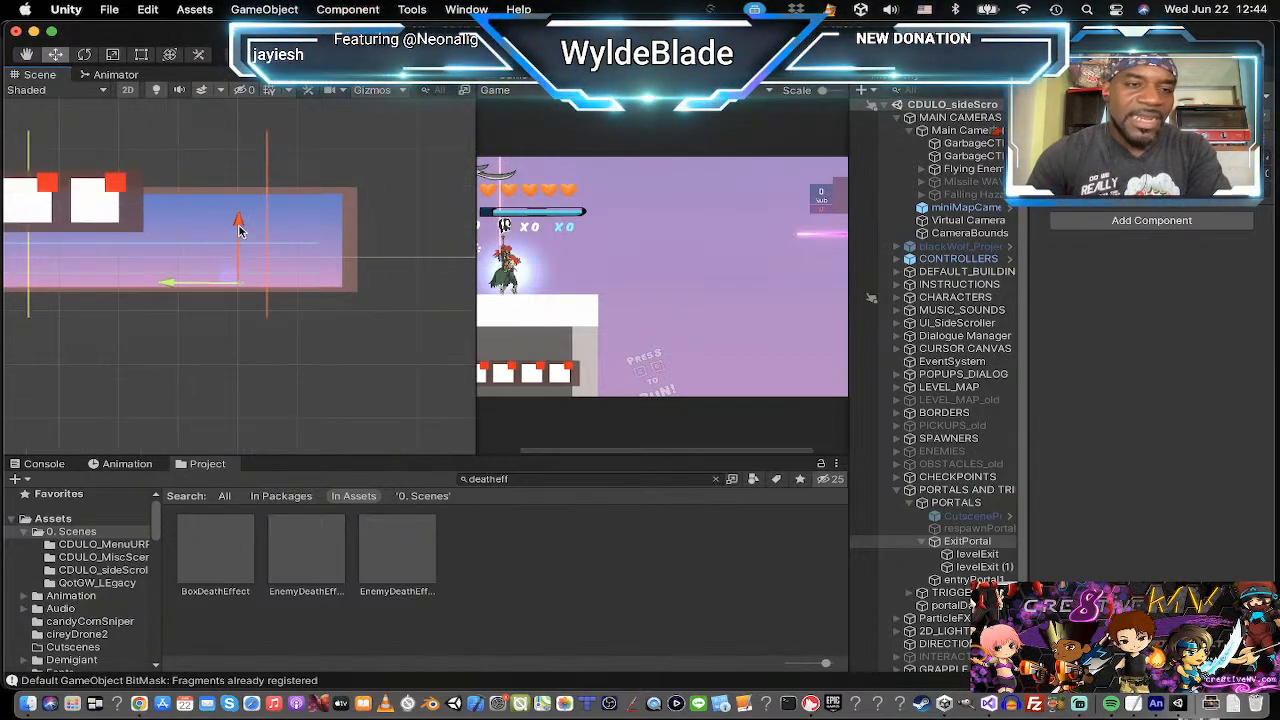
pyautogui.moveTo(238, 222); pyautogui.dragTo(228, 189)
pyautogui.scroll(4, 217, 242)
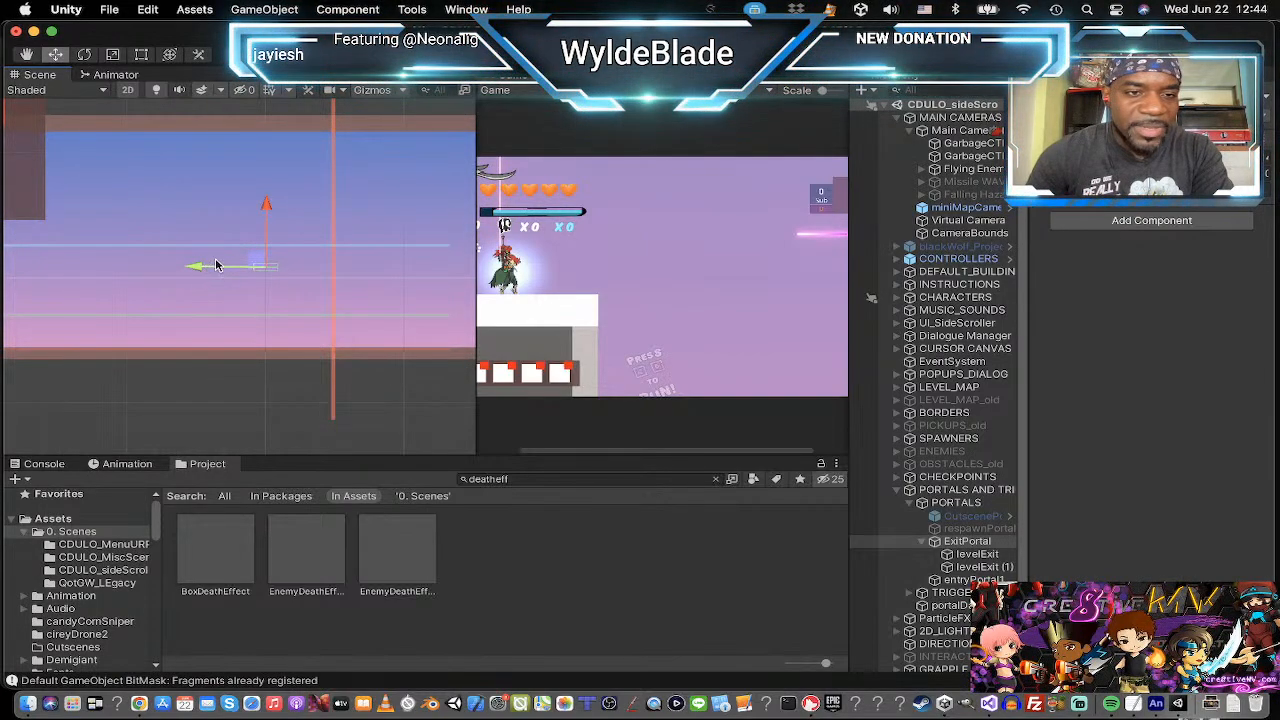
pyautogui.scroll(2, 215, 265)
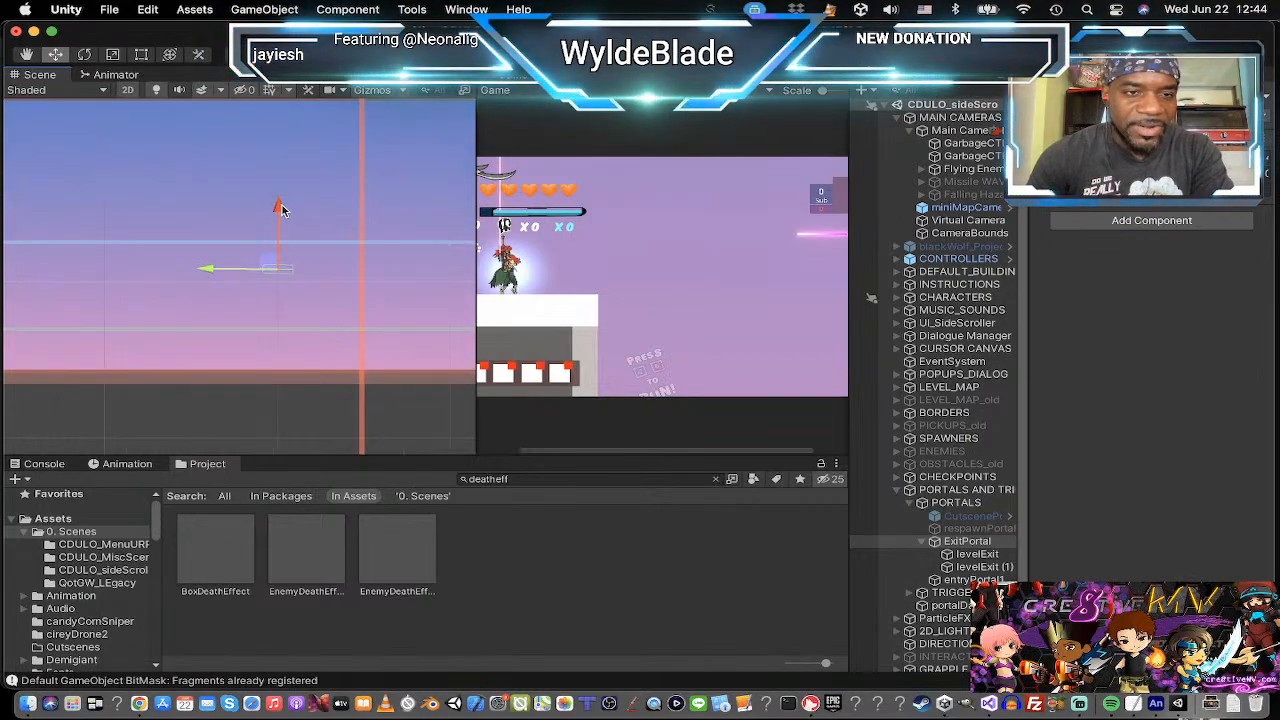
pyautogui.moveTo(279, 210); pyautogui.dragTo(279, 207)
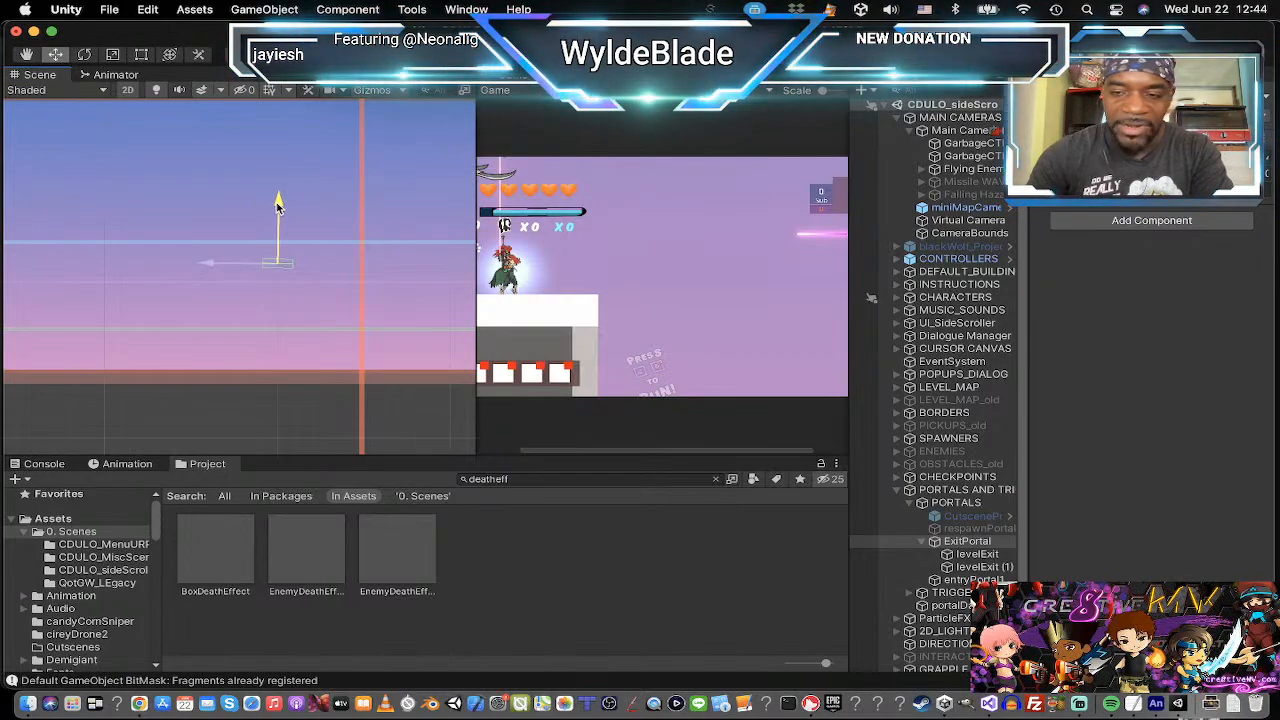
# Set entryPortal1's sorting layer to Layer0 and its order in layer to 5.
pyautogui.scroll(-5, 232, 314)
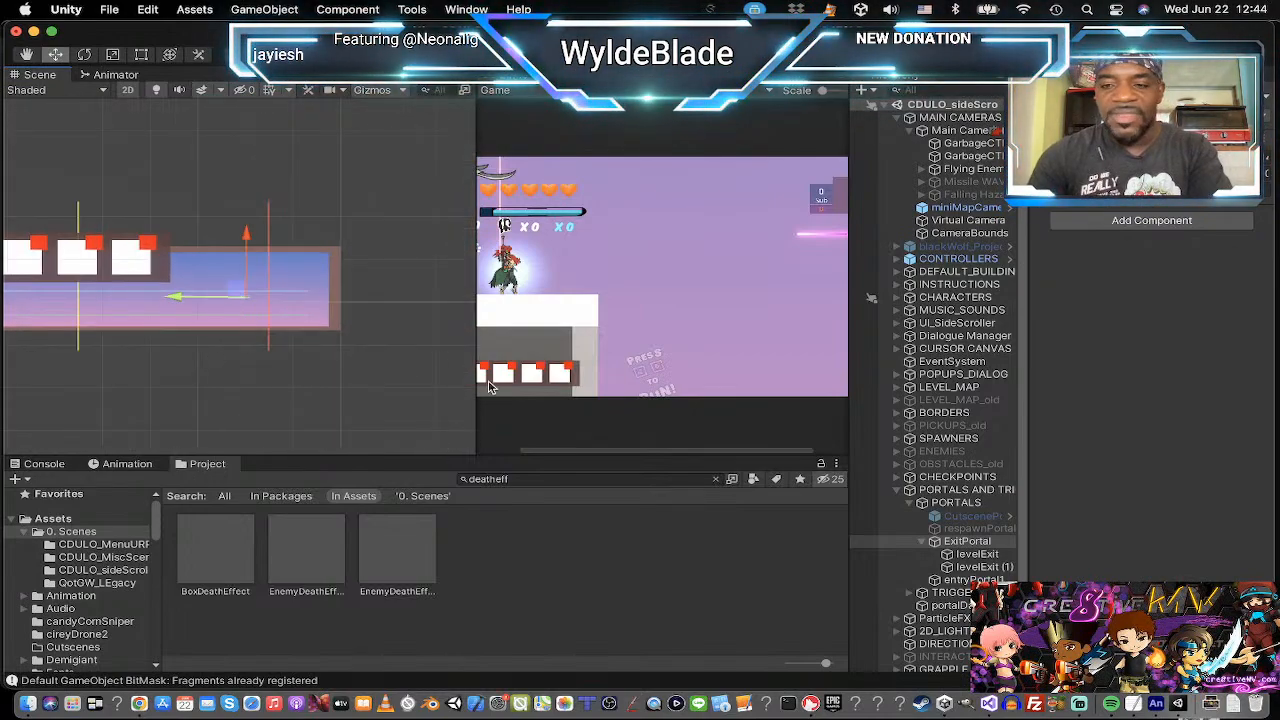
pyautogui.scroll(-3, 172, 322)
pyautogui.moveTo(222, 326); pyautogui.dragTo(307, 332, button='middle')
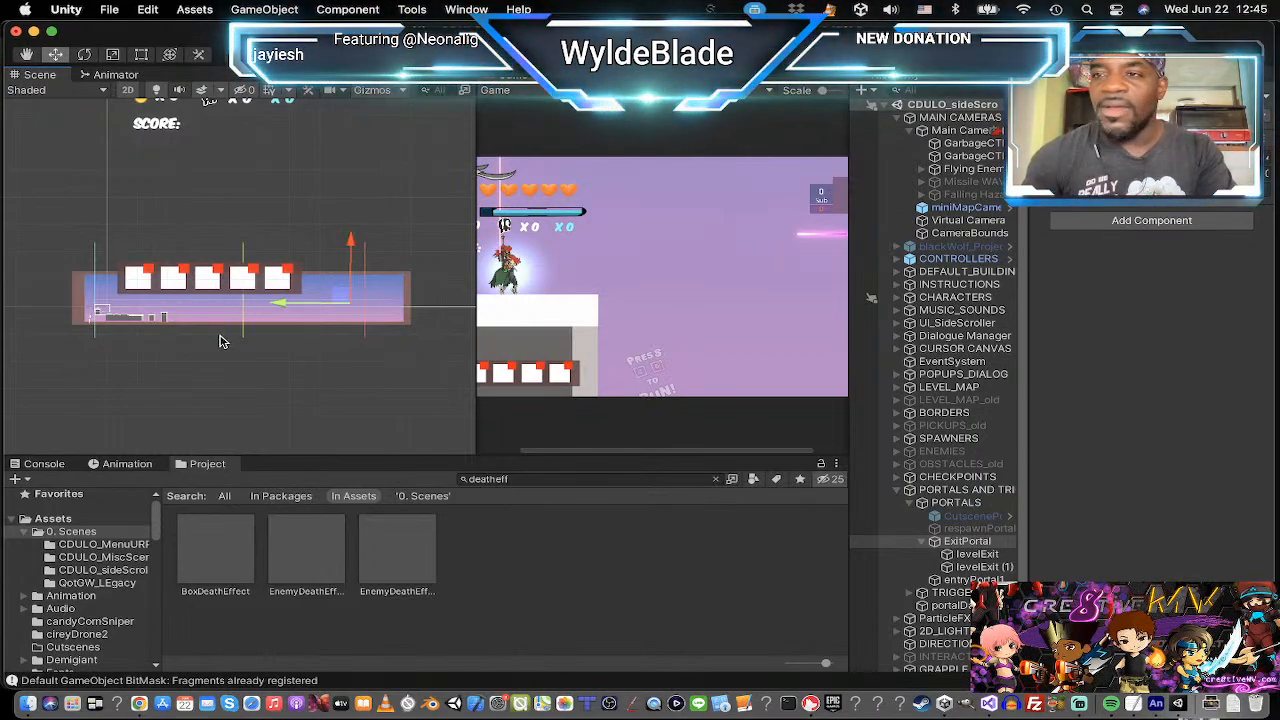
pyautogui.click(970, 580)
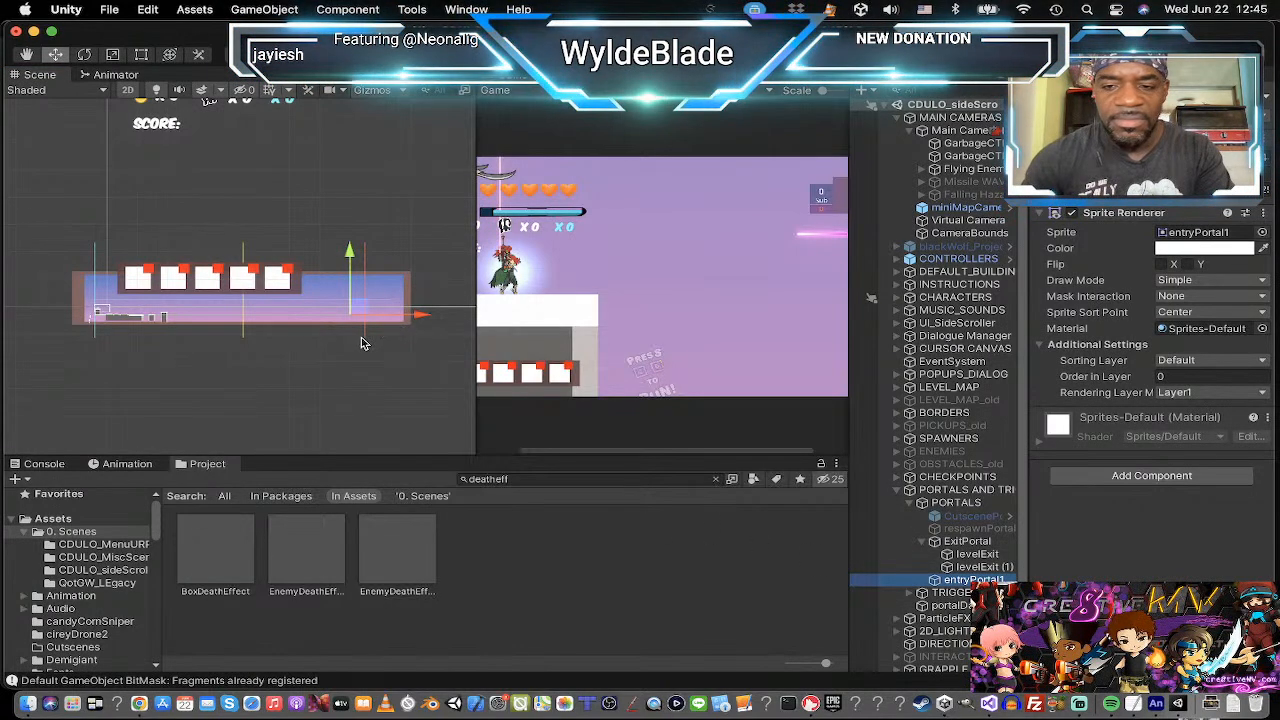
pyautogui.scroll(5, 364, 334)
pyautogui.scroll(2, 304, 262)
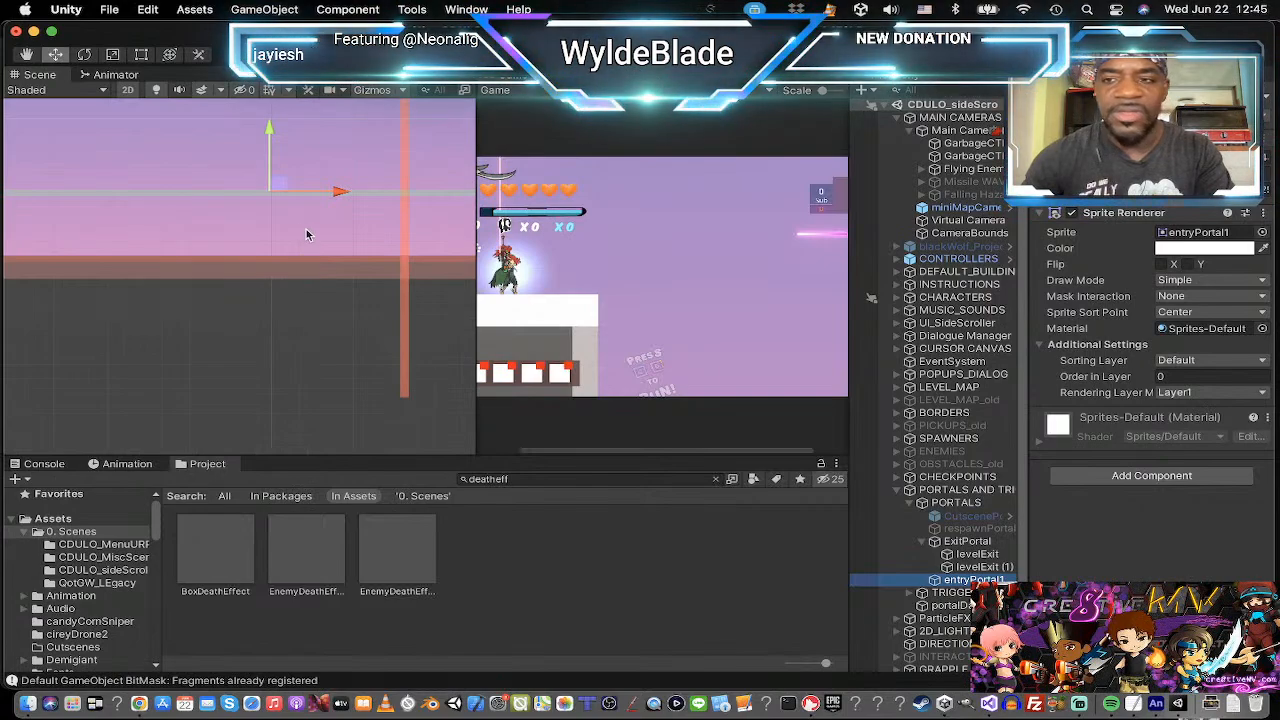
pyautogui.click(1216, 233)
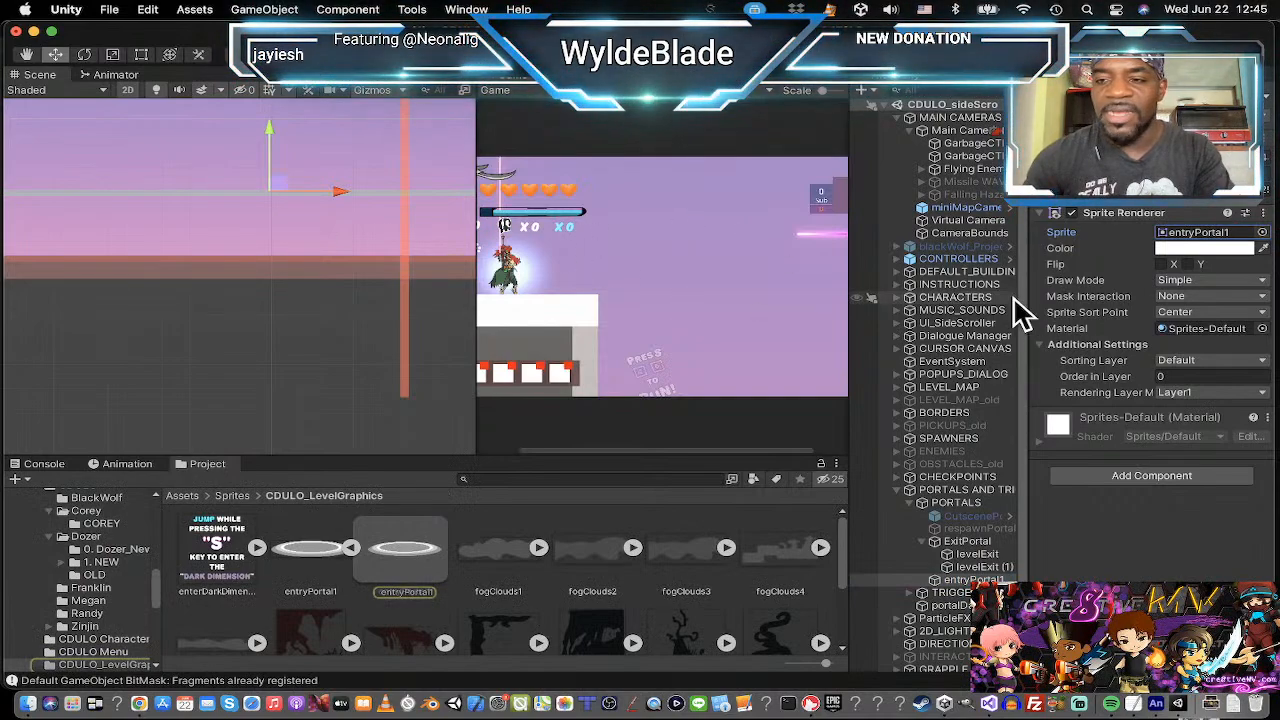
pyautogui.click(1210, 360)
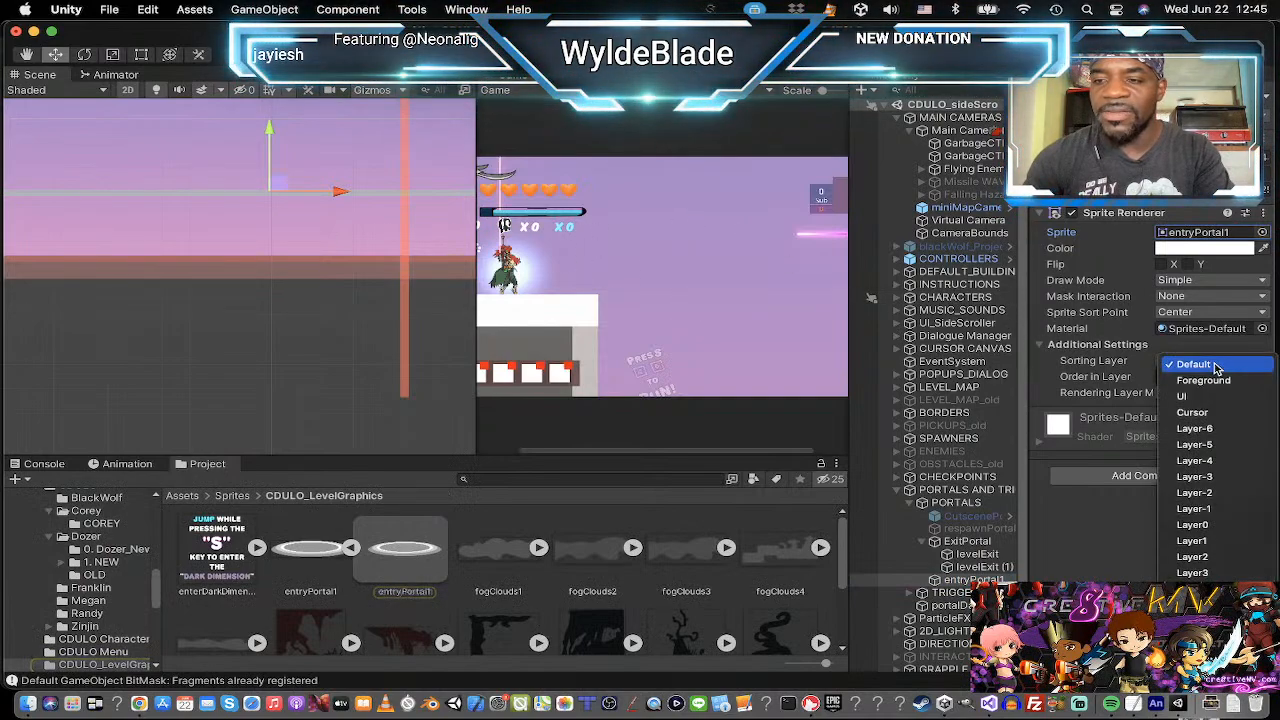
pyautogui.click(1210, 524)
pyautogui.click(1178, 376)
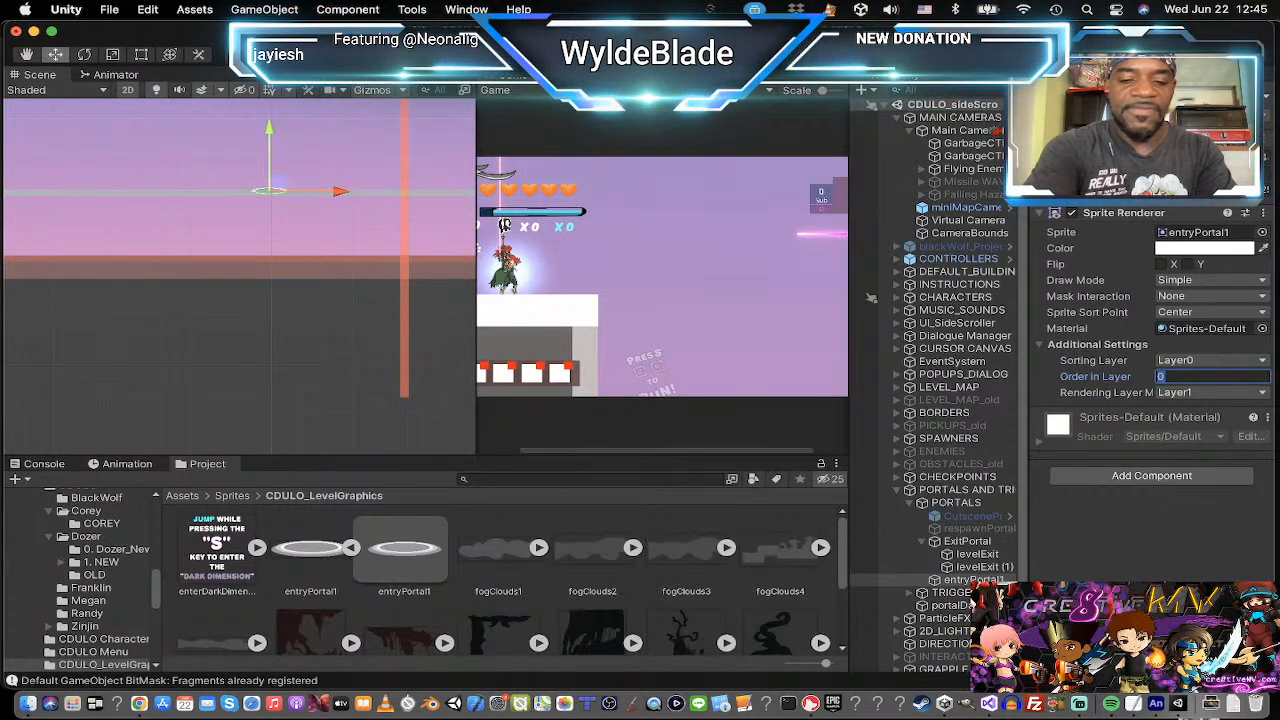
pyautogui.write('5')
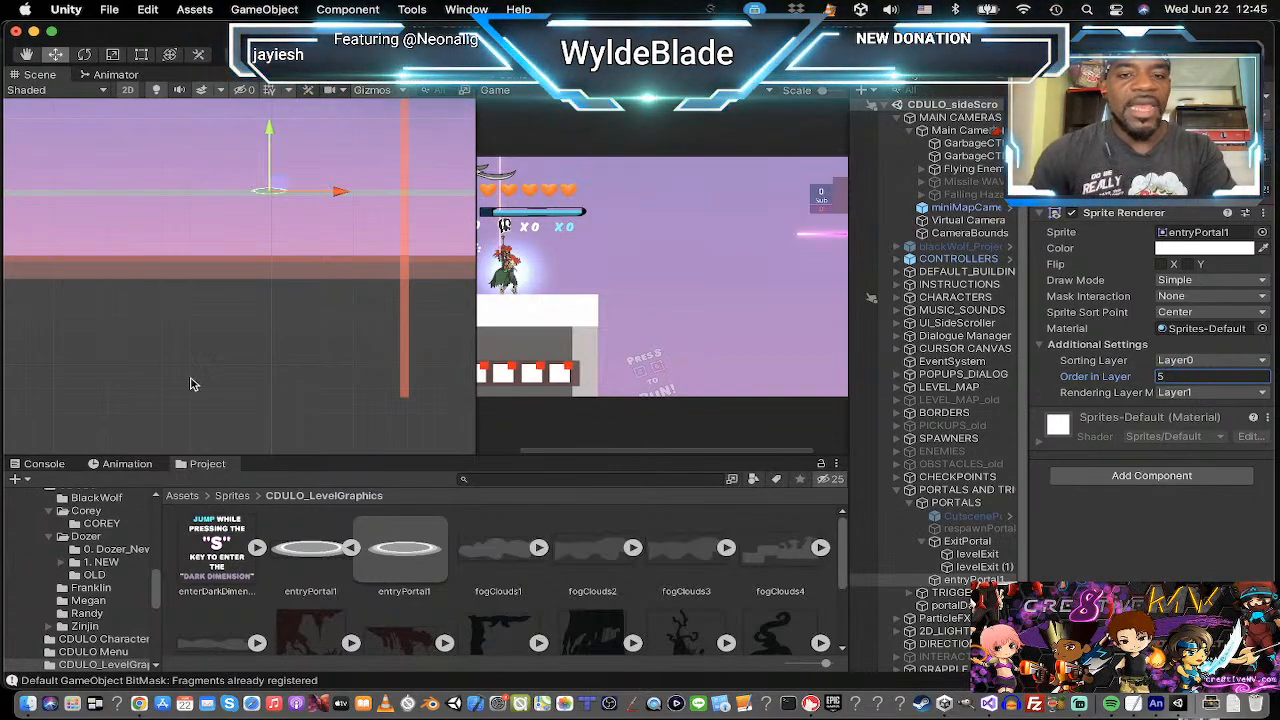
# Raise entryPortal1 to the same height as ExitPortal and check the two against each other.
pyautogui.scroll(-5, 197, 367)
pyautogui.scroll(2, 197, 367)
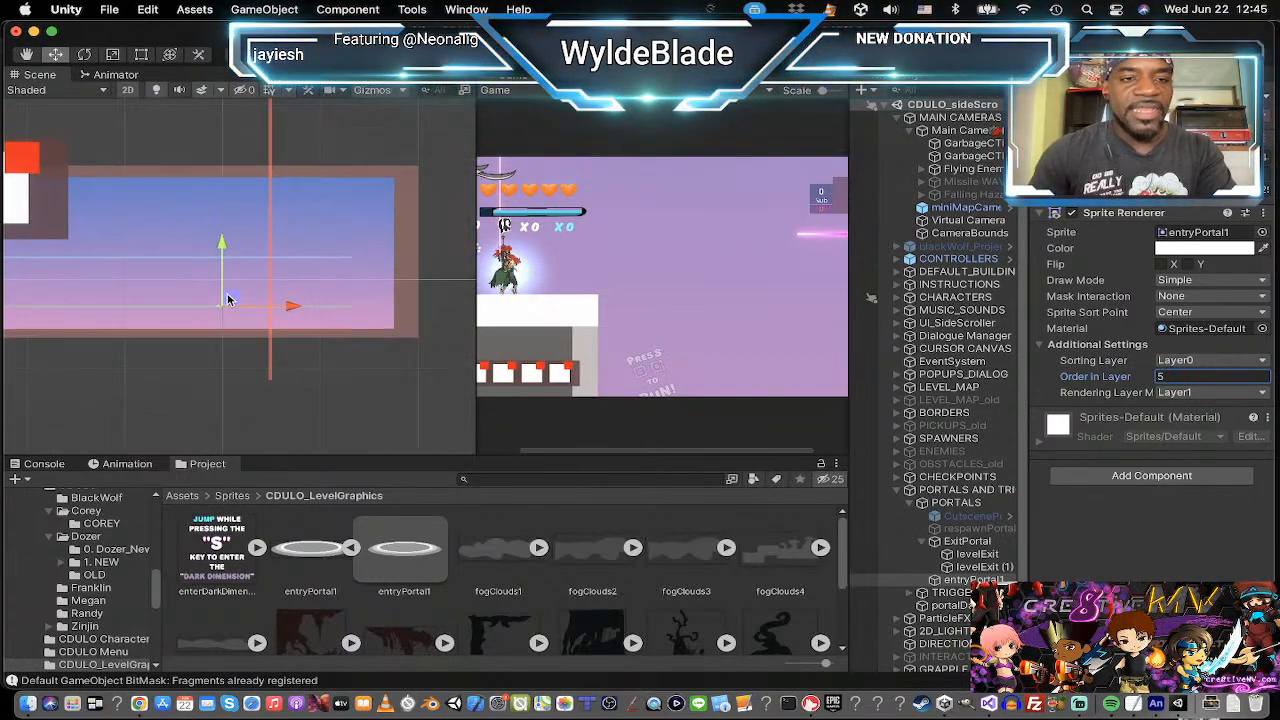
pyautogui.click(222, 243)
pyautogui.moveTo(222, 243); pyautogui.dragTo(222, 196)
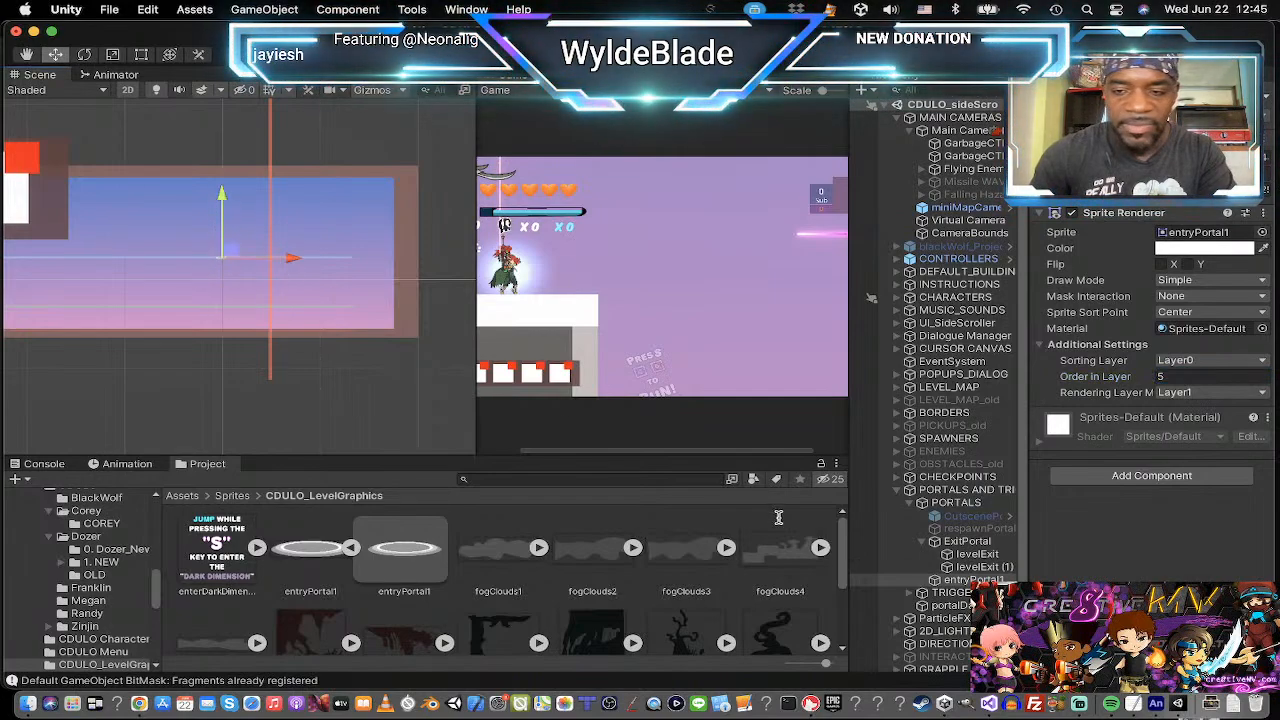
pyautogui.click(976, 541)
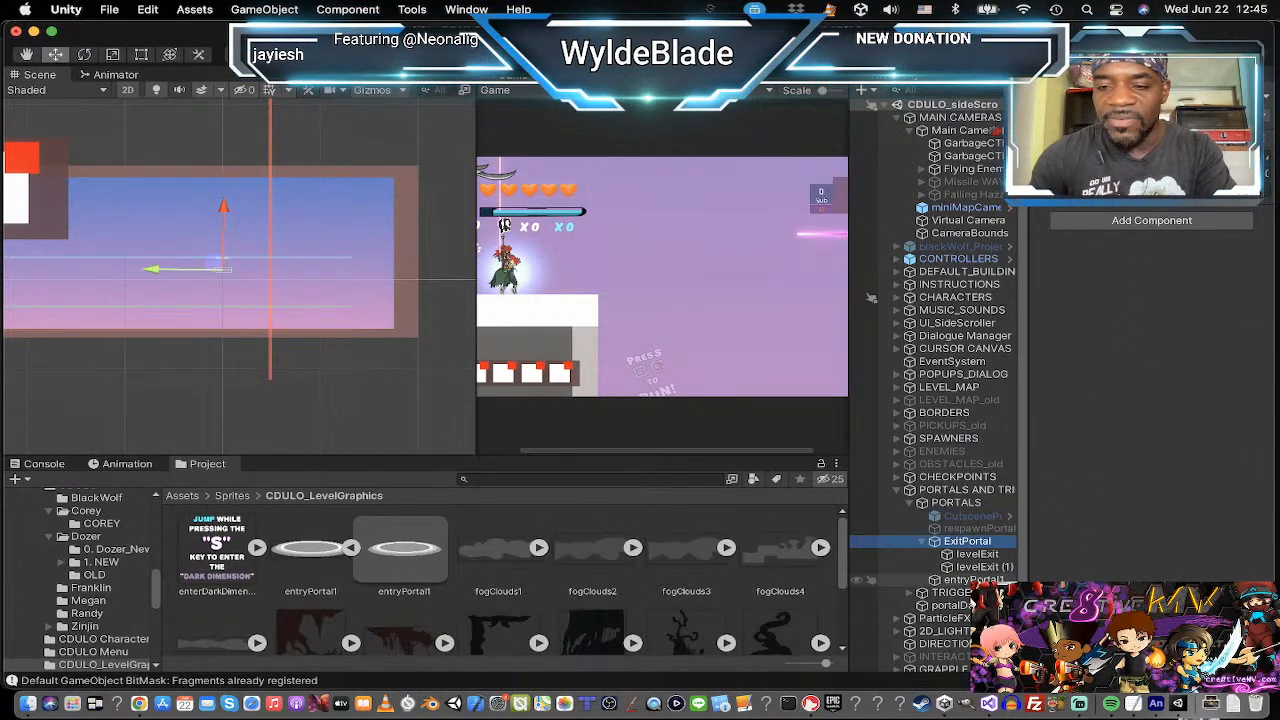
pyautogui.click(900, 580)
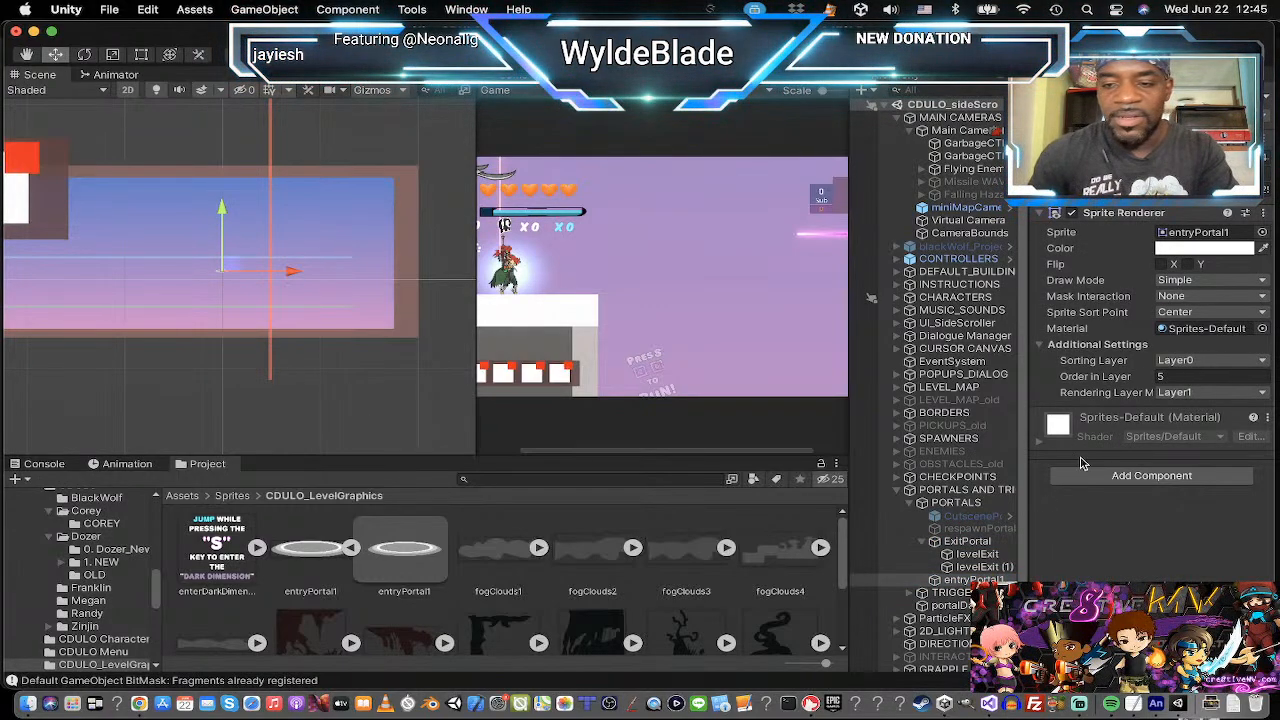
pyautogui.click(970, 543)
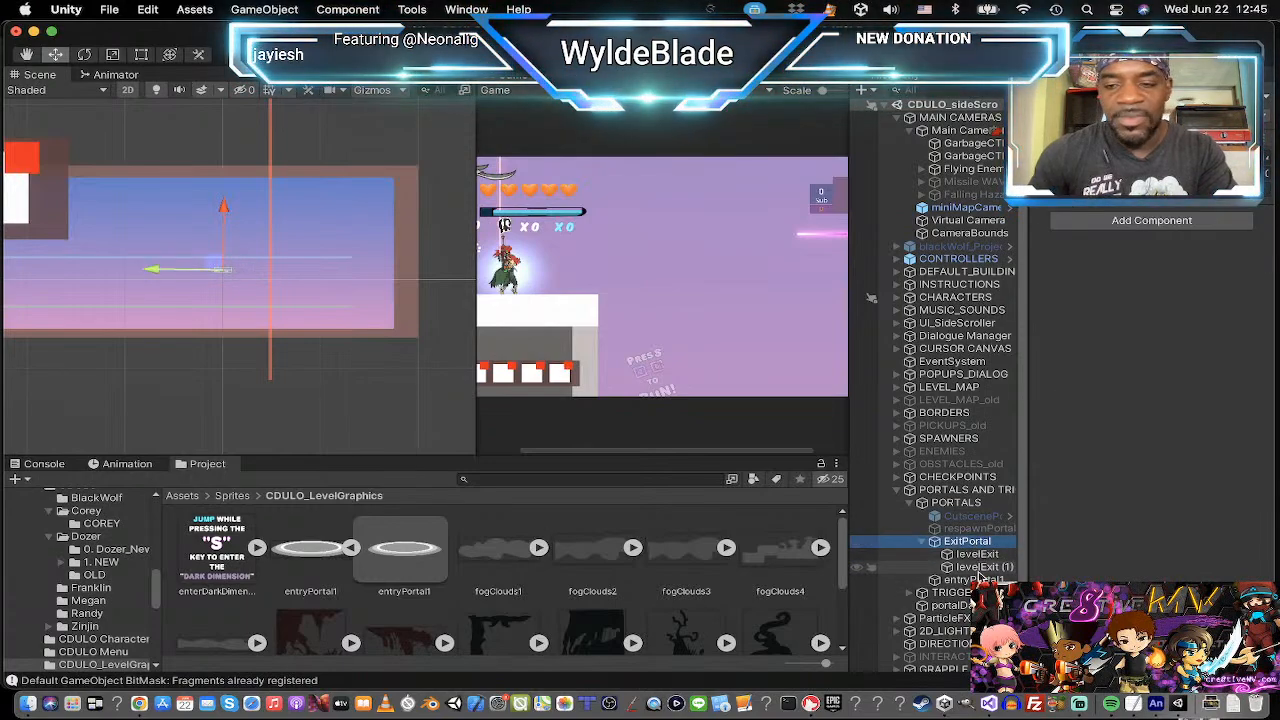
# Examine the whole level layout from the starting terrain across to the raised exit portal.
pyautogui.scroll(-4, 180, 353)
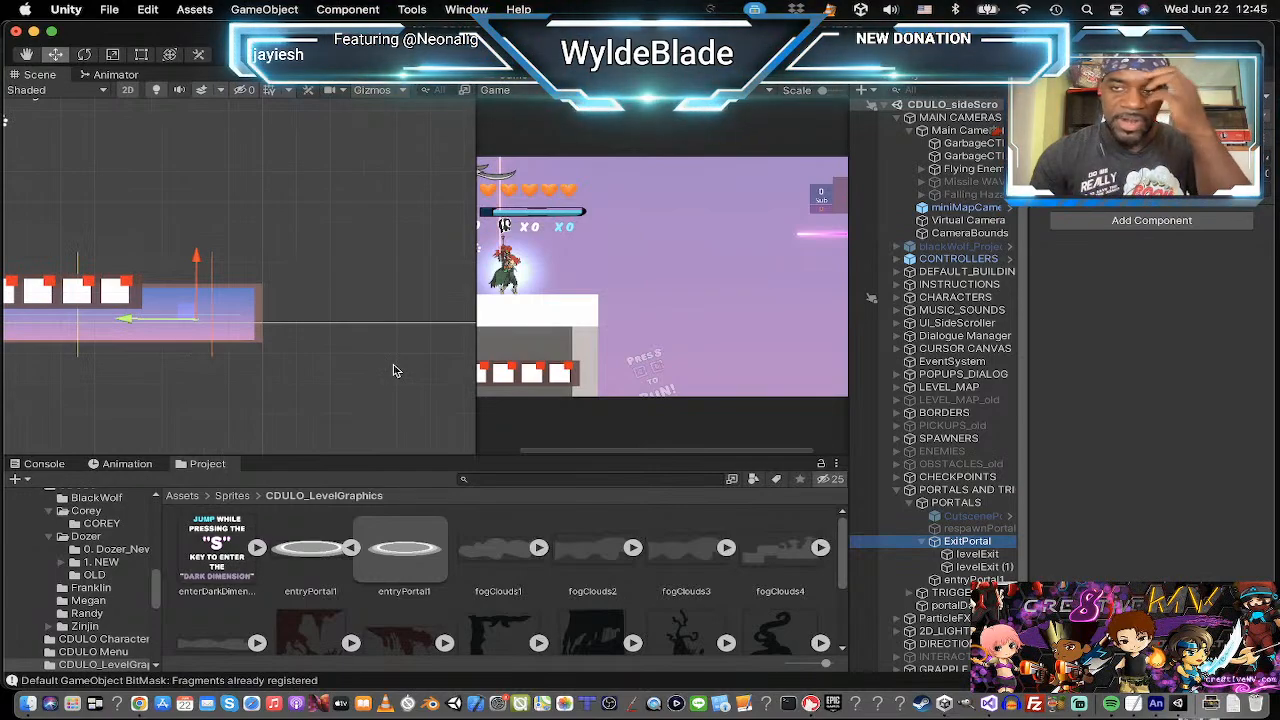
pyautogui.scroll(-2, 362, 373)
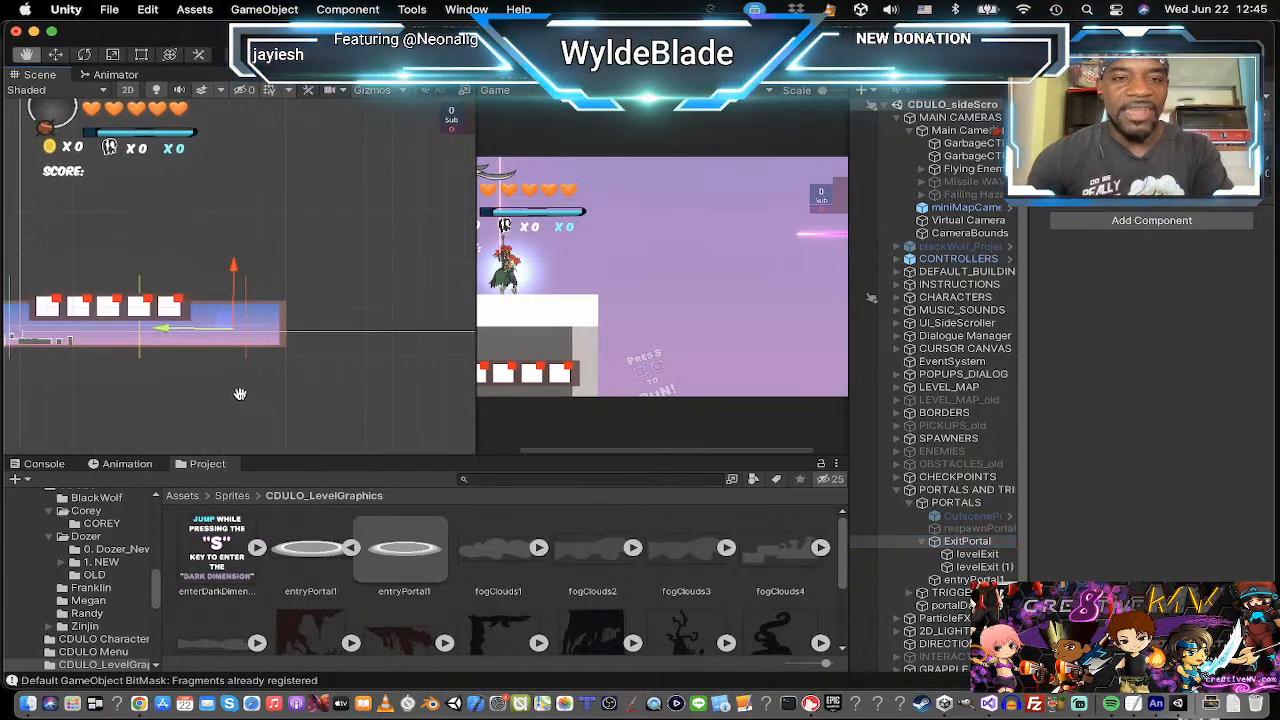
pyautogui.moveTo(240, 394); pyautogui.dragTo(313, 377, button='middle')
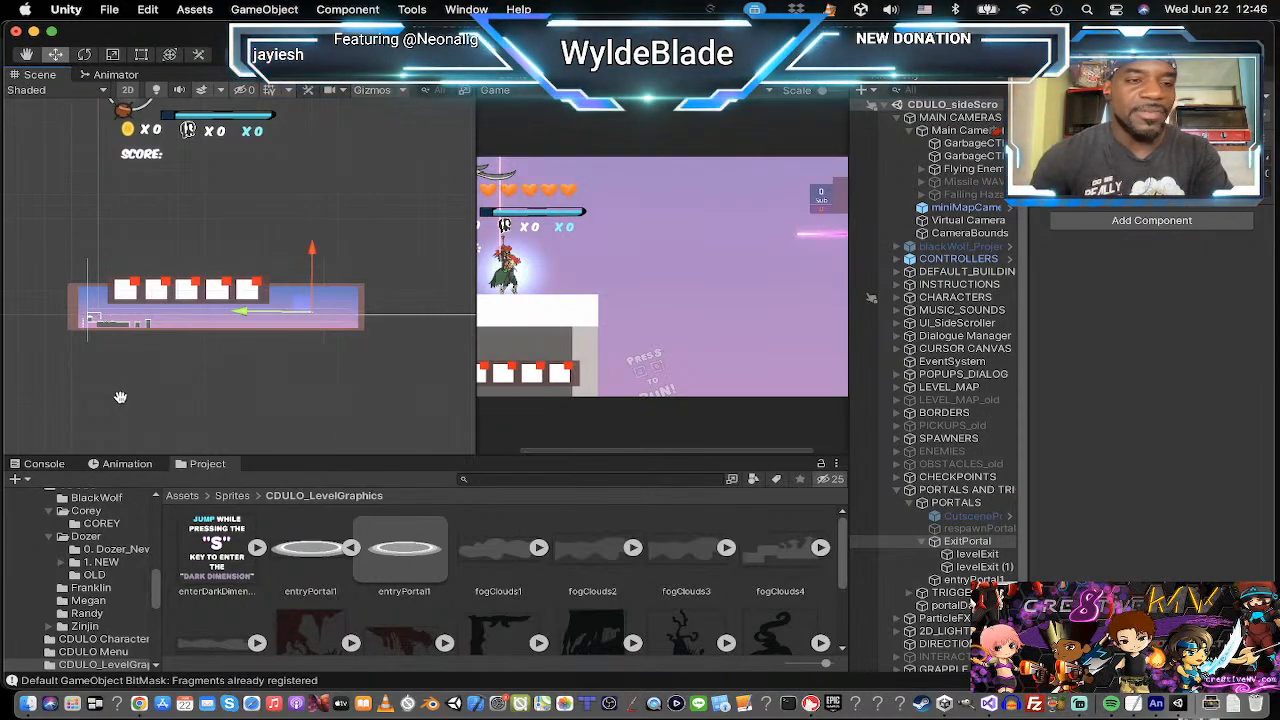
pyautogui.scroll(-5, 120, 397)
pyautogui.scroll(5, 123, 394)
pyautogui.moveTo(125, 392); pyautogui.dragTo(206, 388)
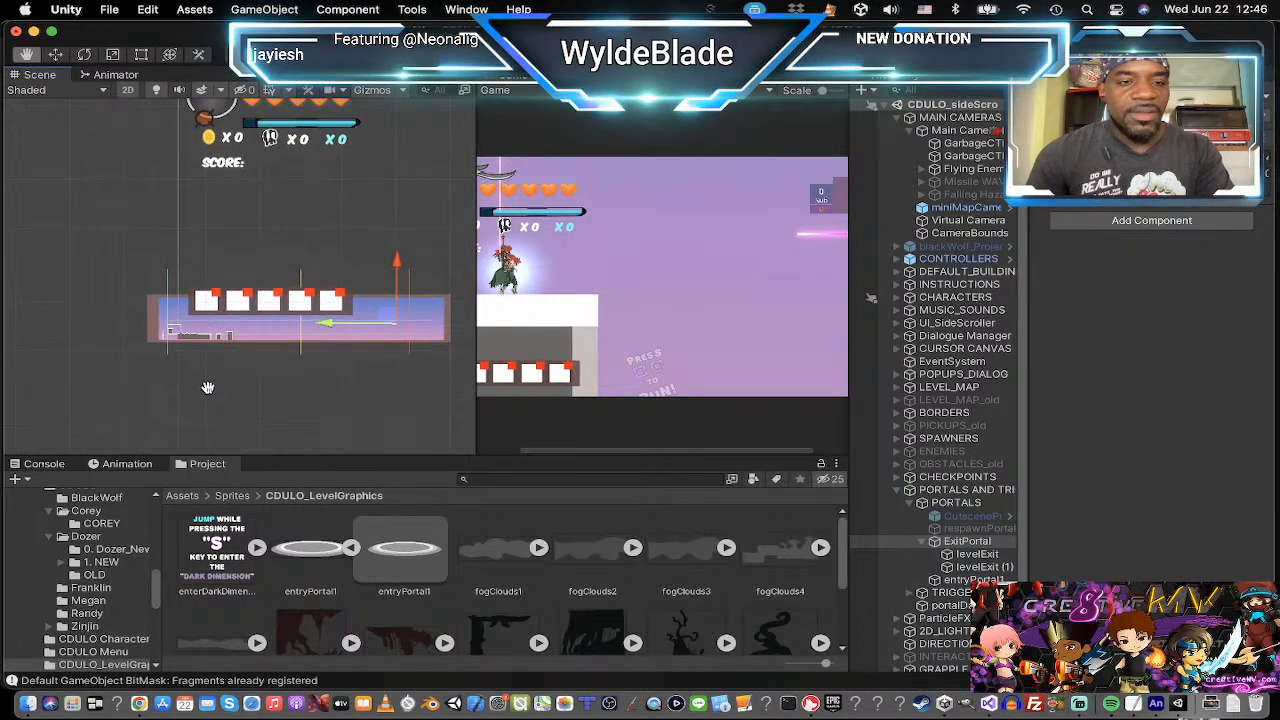
pyautogui.scroll(2, 209, 386)
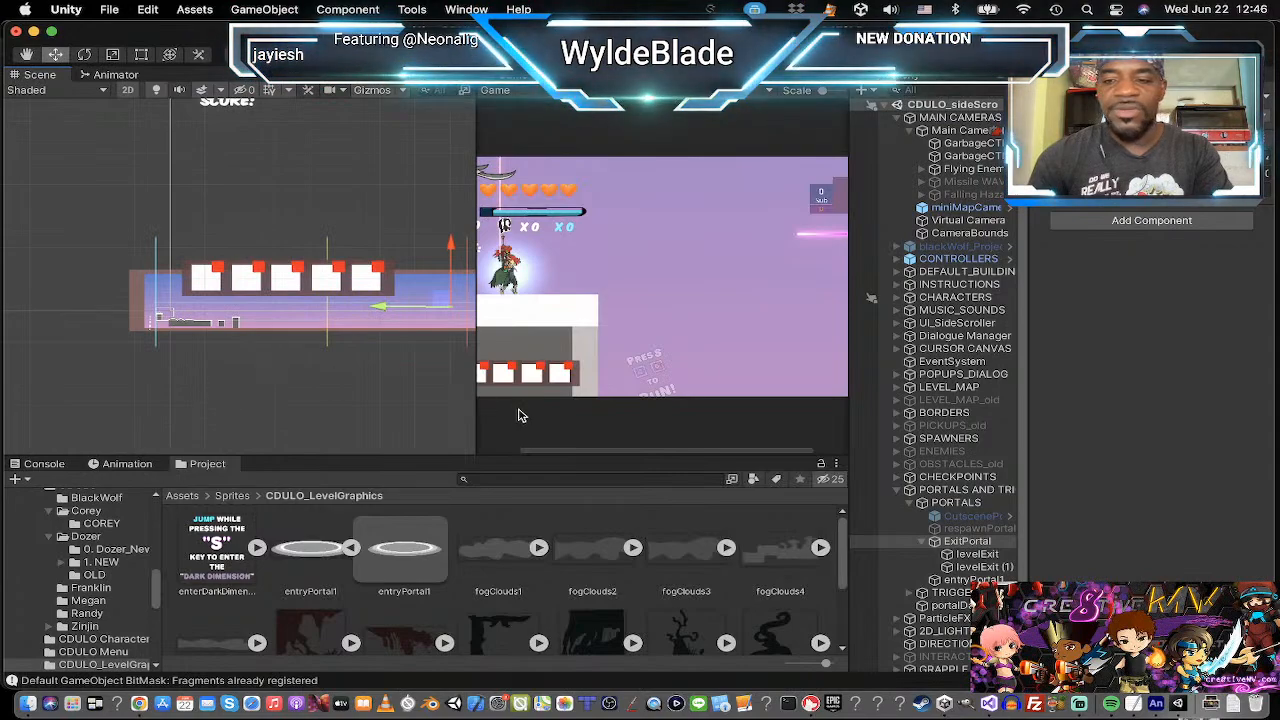
# Collapse the portals and triggers group, and move moveArrow from INSTRUCTIONS into the directional markers group.
pyautogui.click(898, 490)
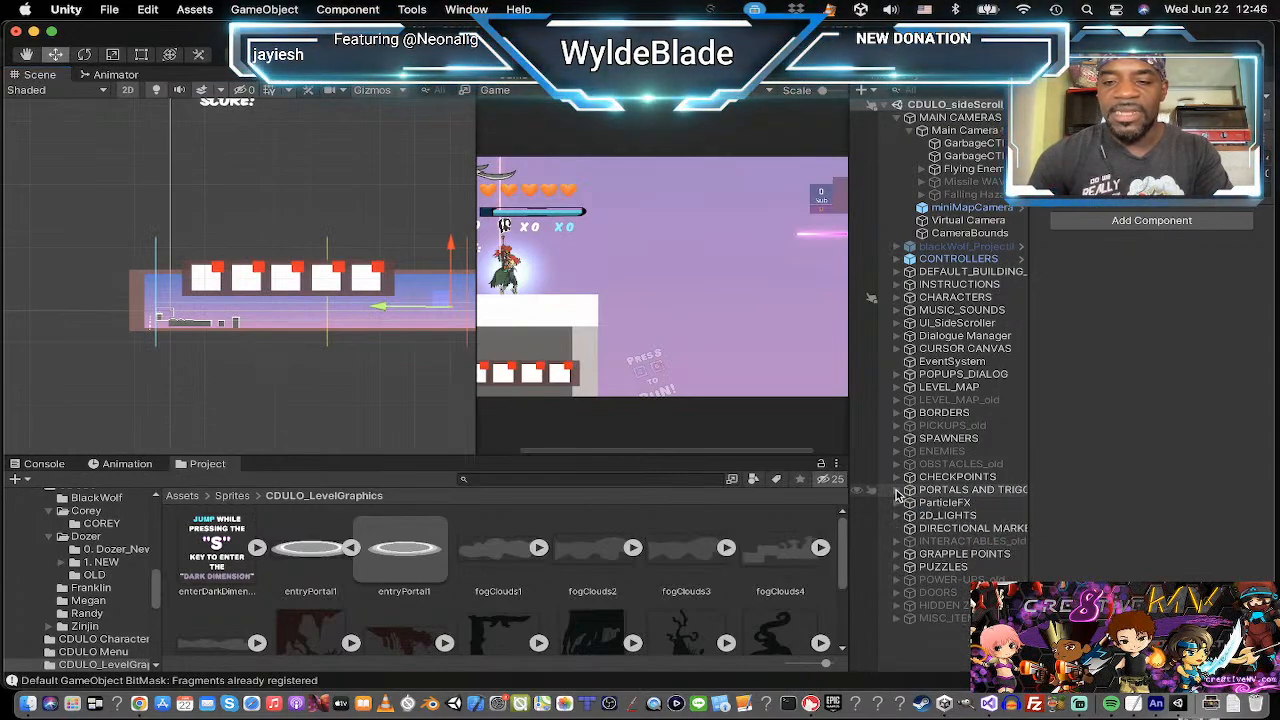
pyautogui.click(946, 516)
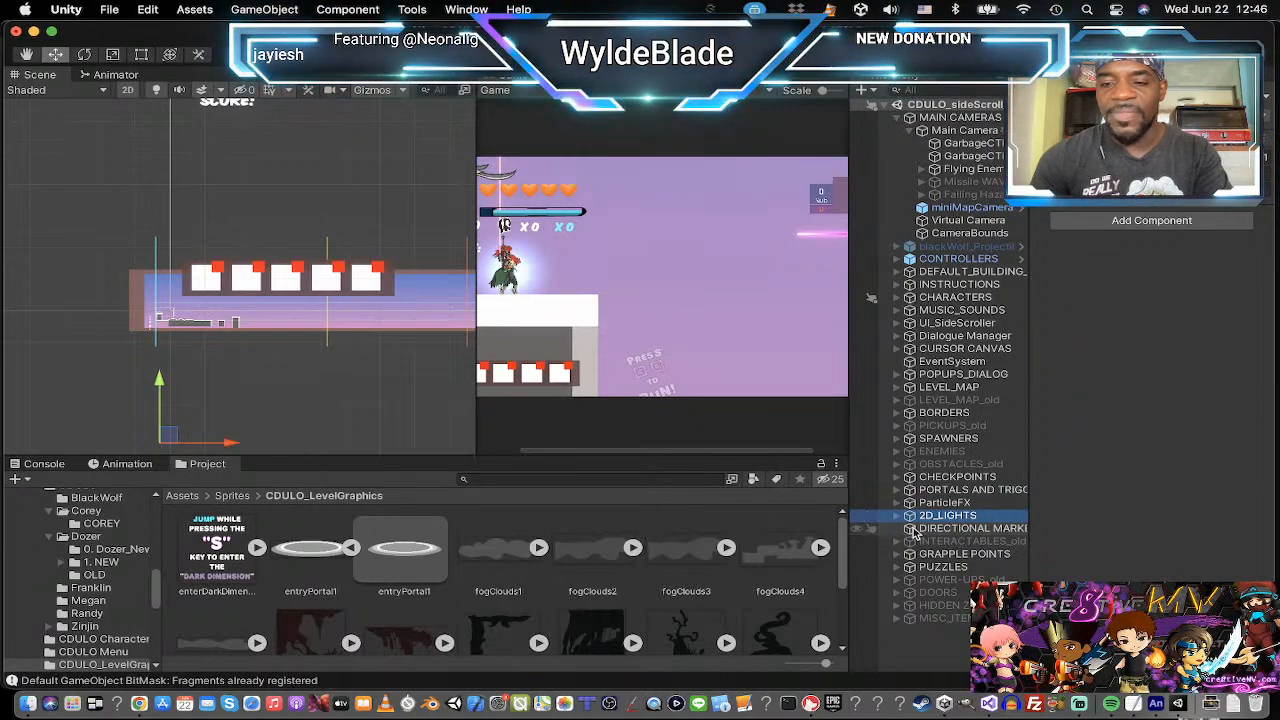
pyautogui.click(955, 529)
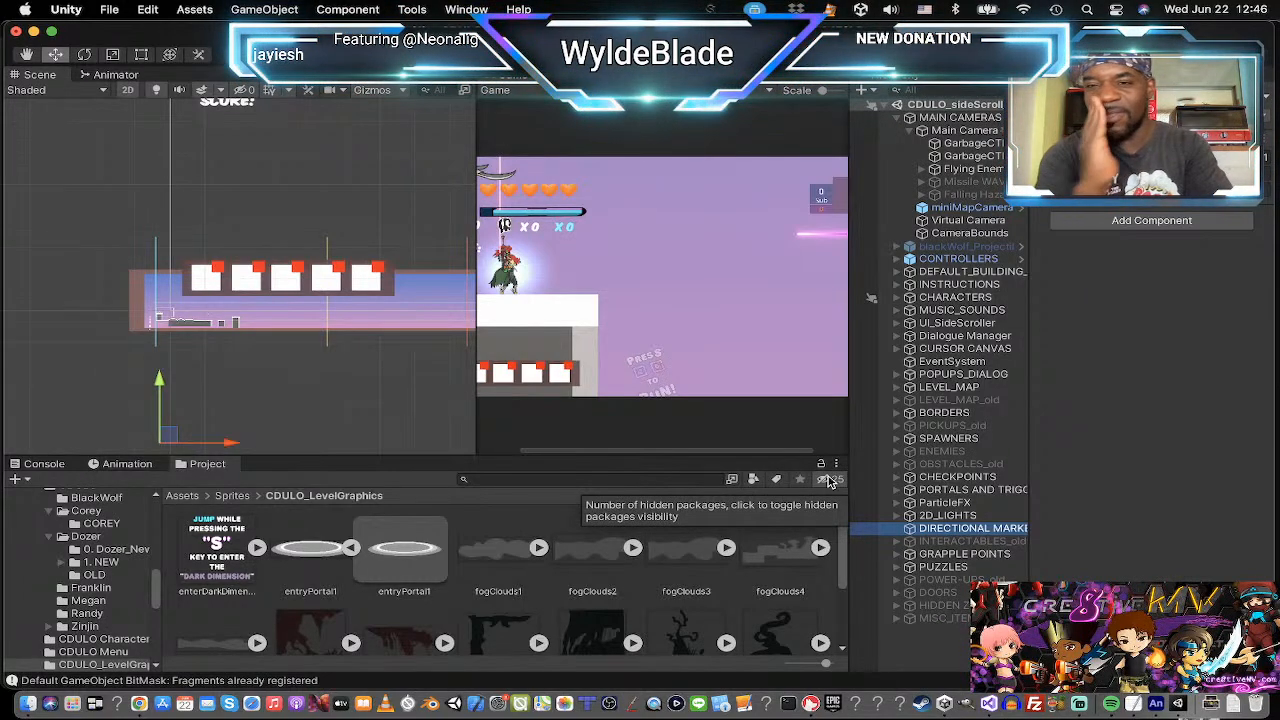
pyautogui.click(896, 285)
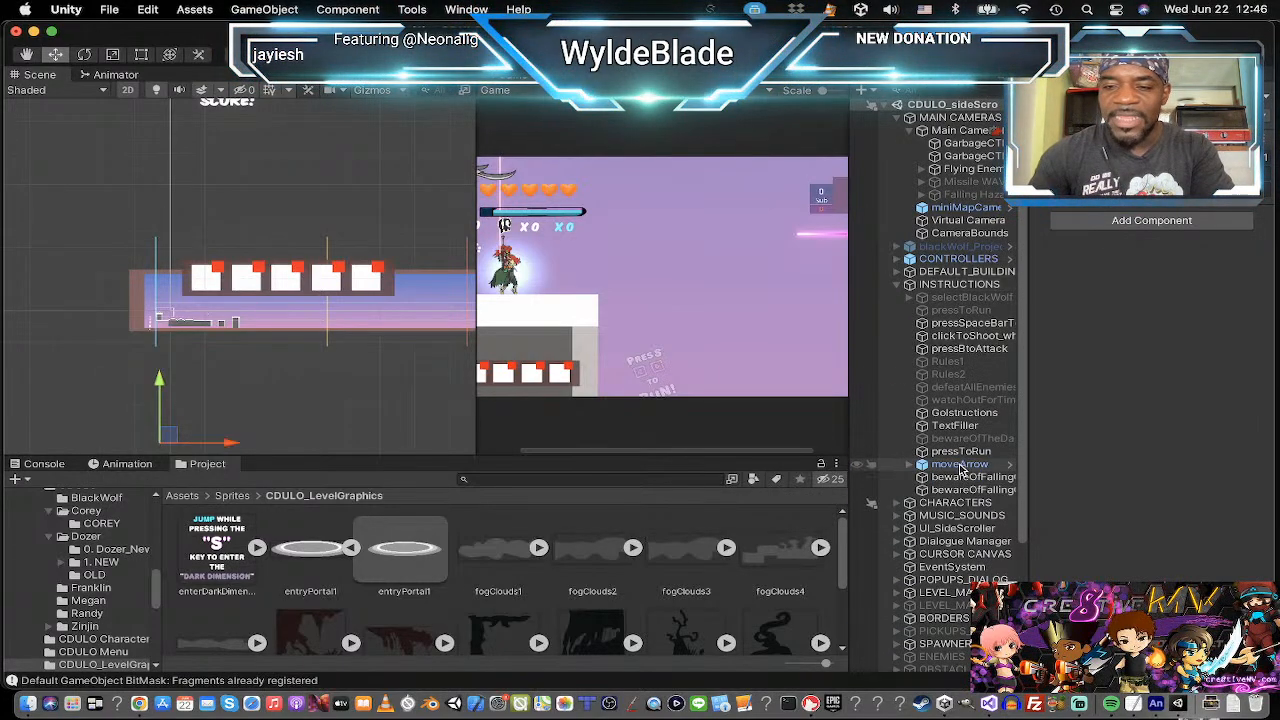
pyautogui.moveTo(960, 467); pyautogui.dragTo(953, 598)
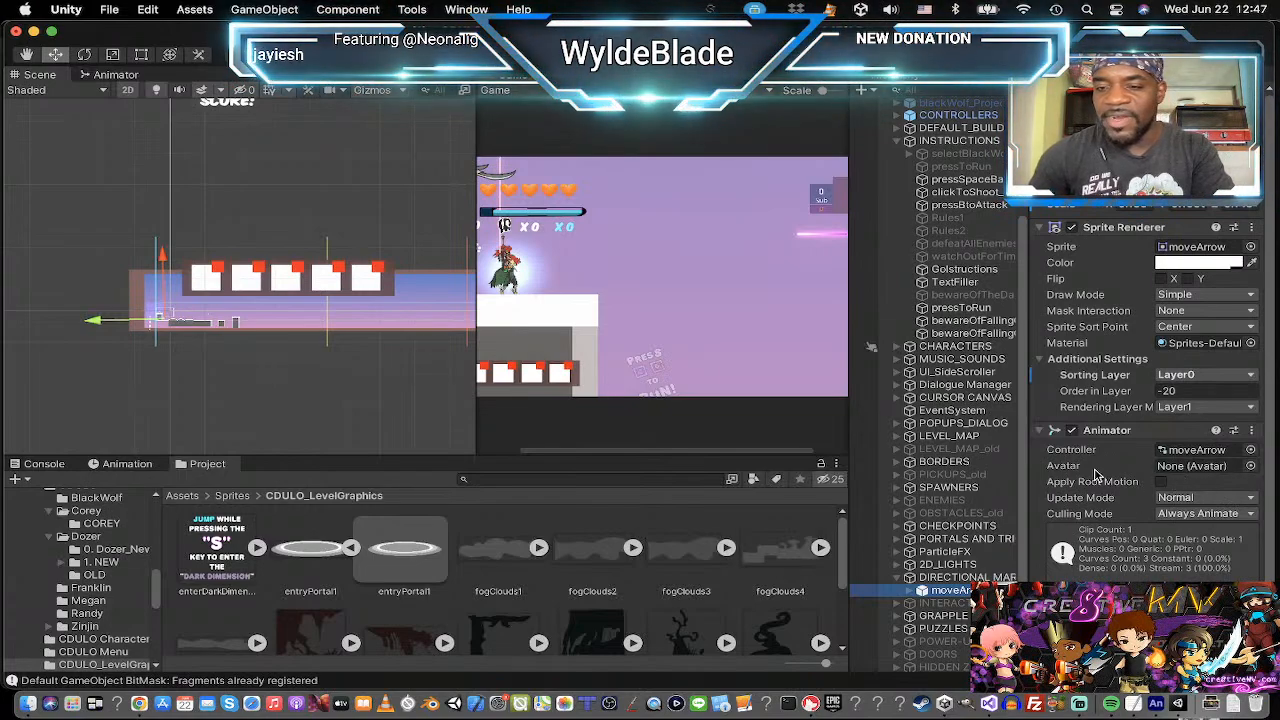
# Expand moveArrow and set its highlight child's sorting layer to Layer0 and its order in layer to -5.
pyautogui.click(910, 591)
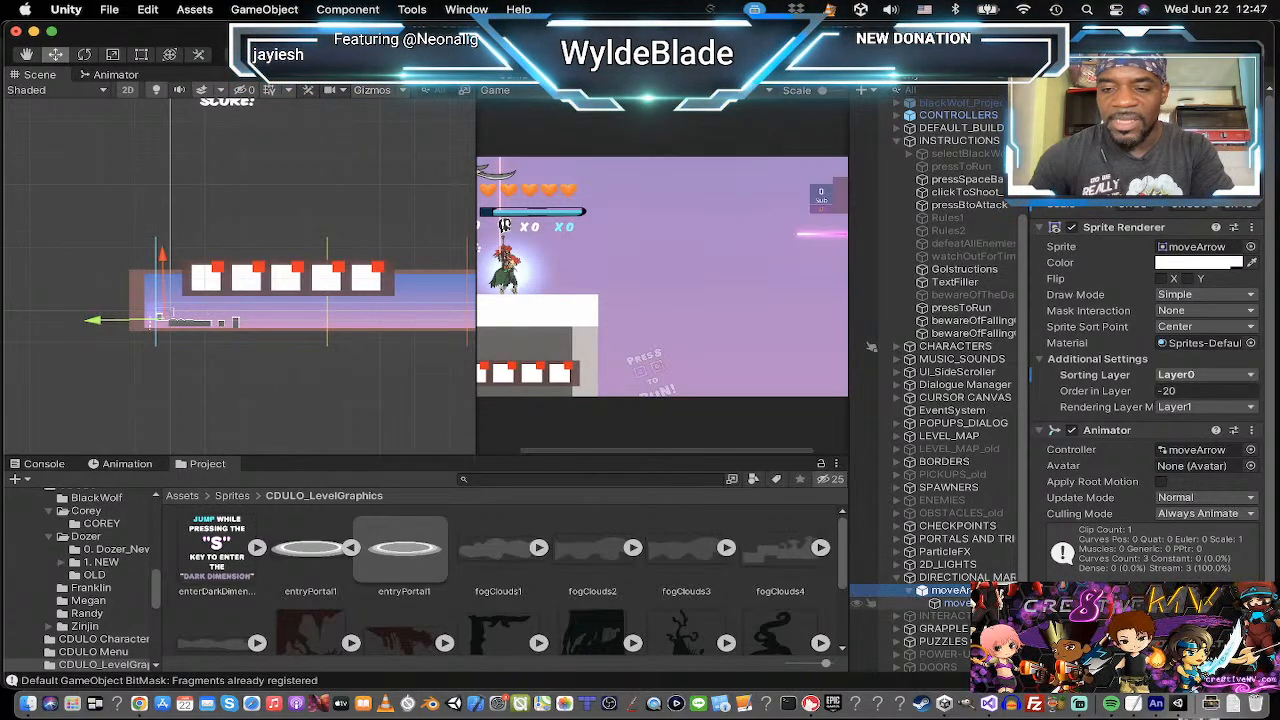
pyautogui.click(950, 603)
pyautogui.click(1215, 361)
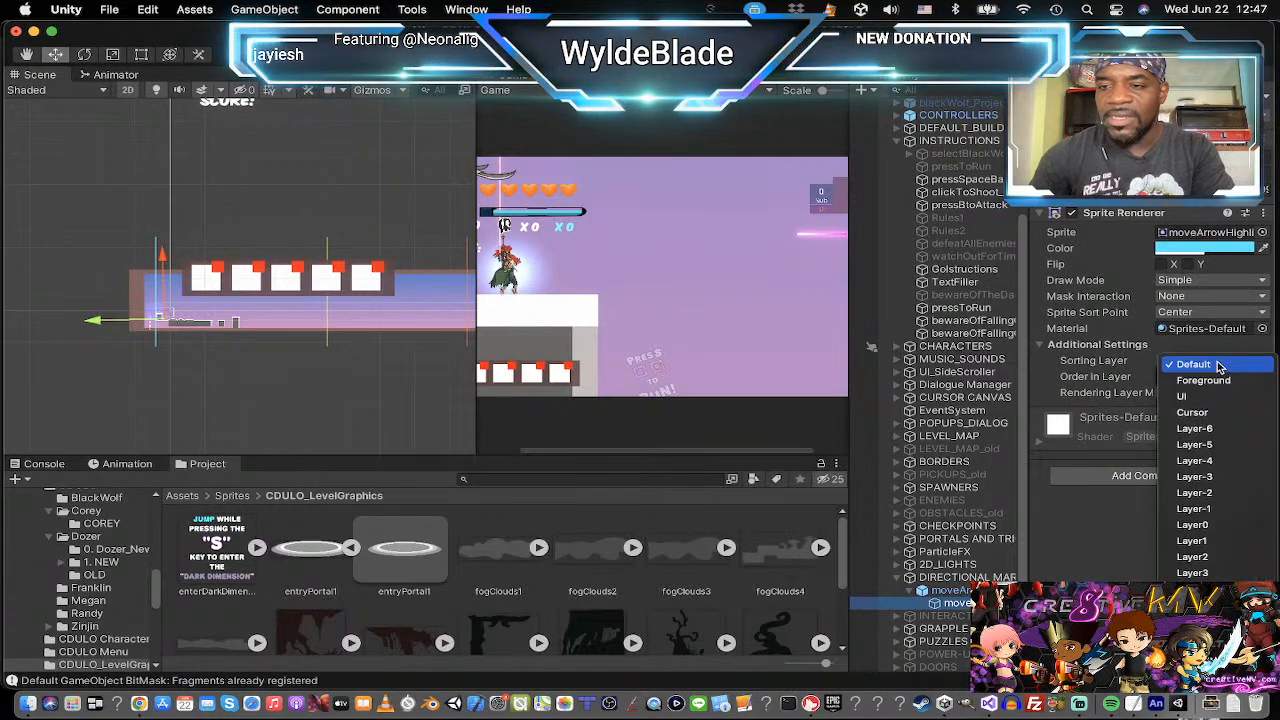
pyautogui.click(1206, 526)
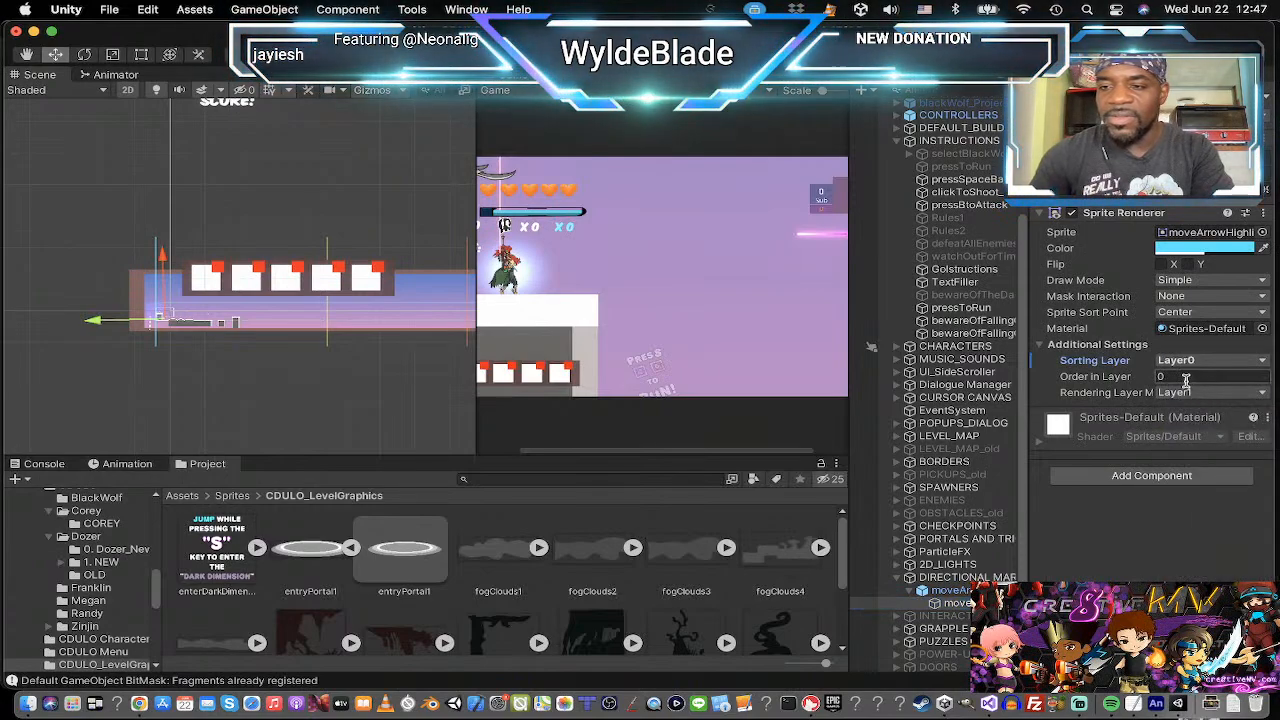
pyautogui.click(1185, 377)
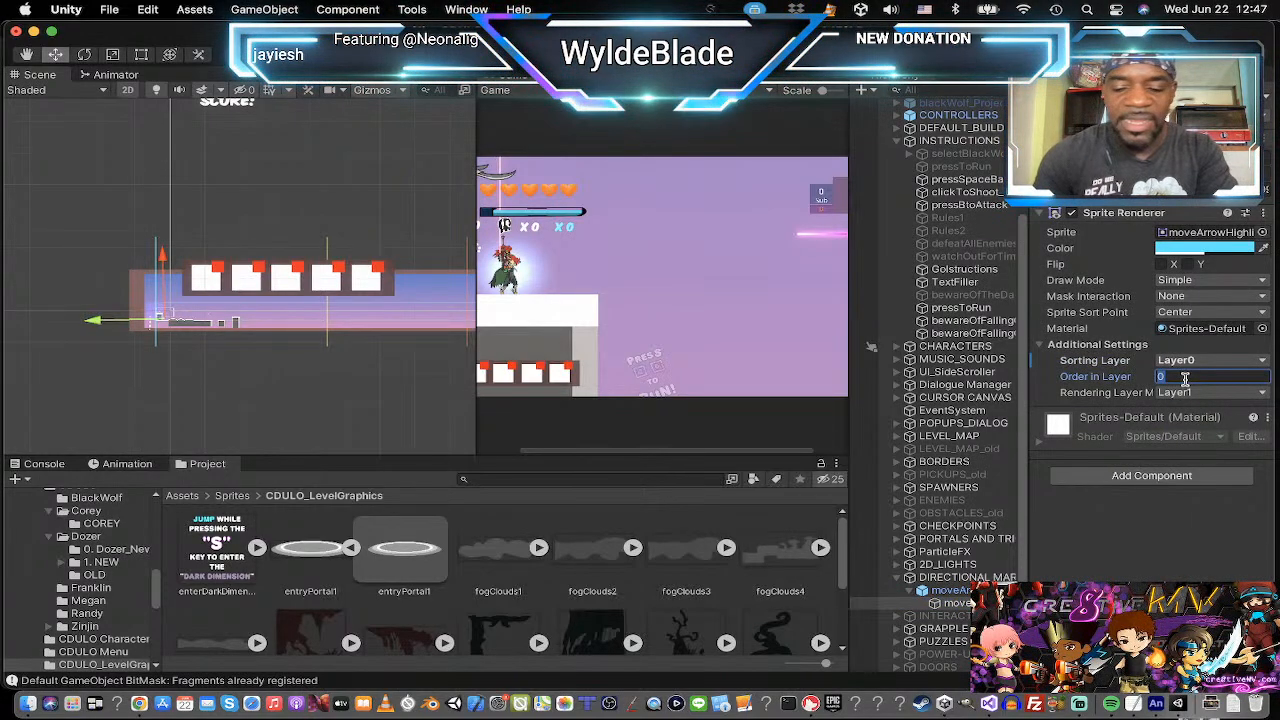
pyautogui.write('-')
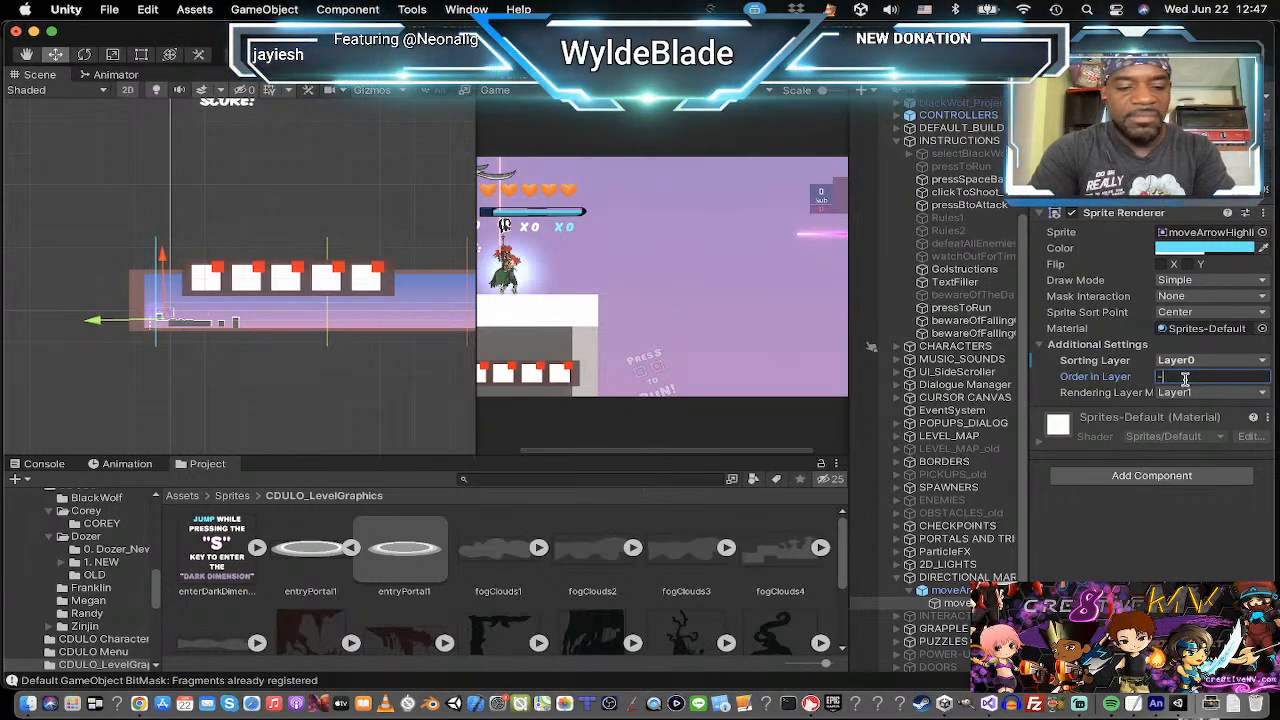
pyautogui.write('4')
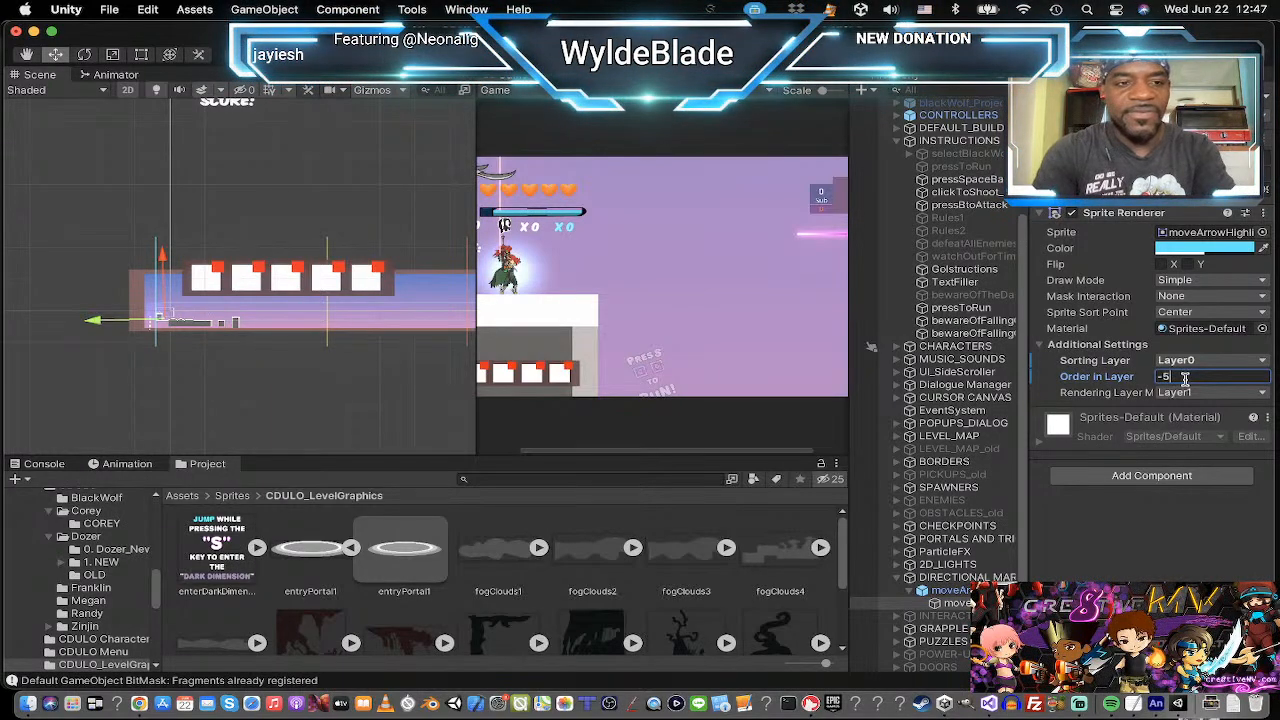
# Check where moveArrow sits in the level, and deactivate the directional markers group.
pyautogui.click(950, 591)
pyautogui.press('f')
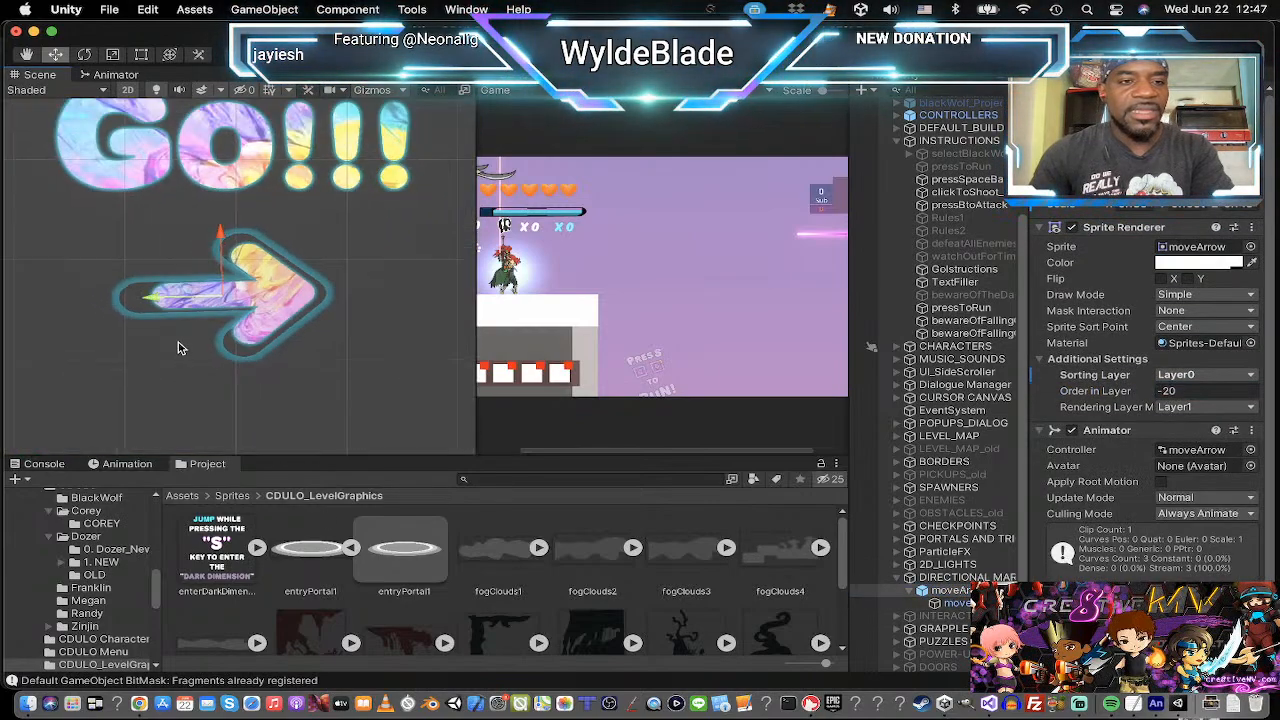
pyautogui.scroll(-10, 178, 347)
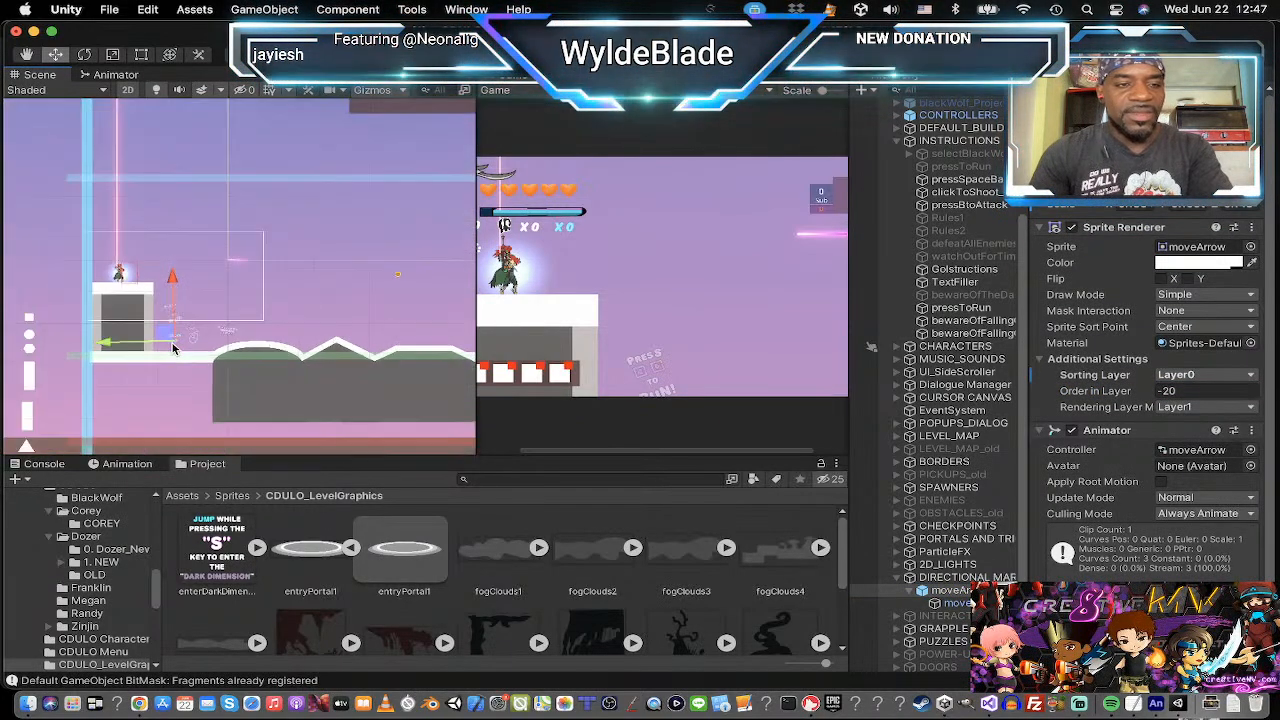
pyautogui.scroll(-1, 173, 347)
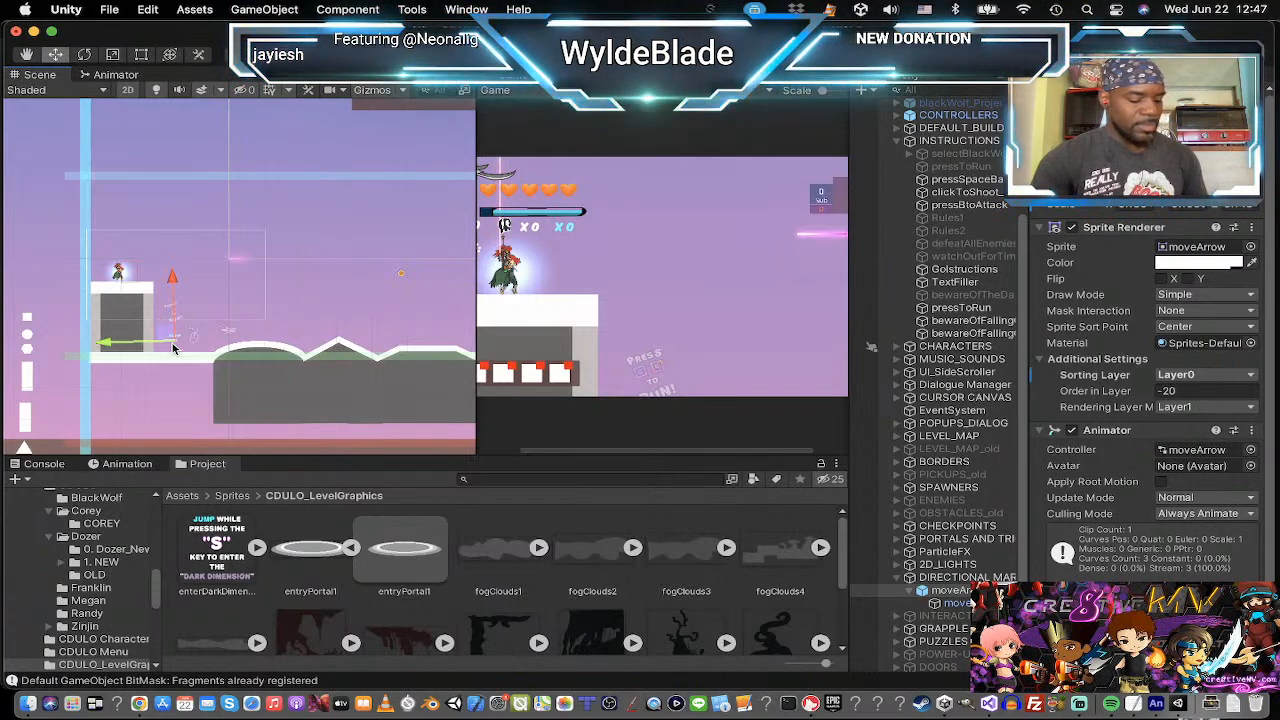
pyautogui.scroll(-2, 186, 371)
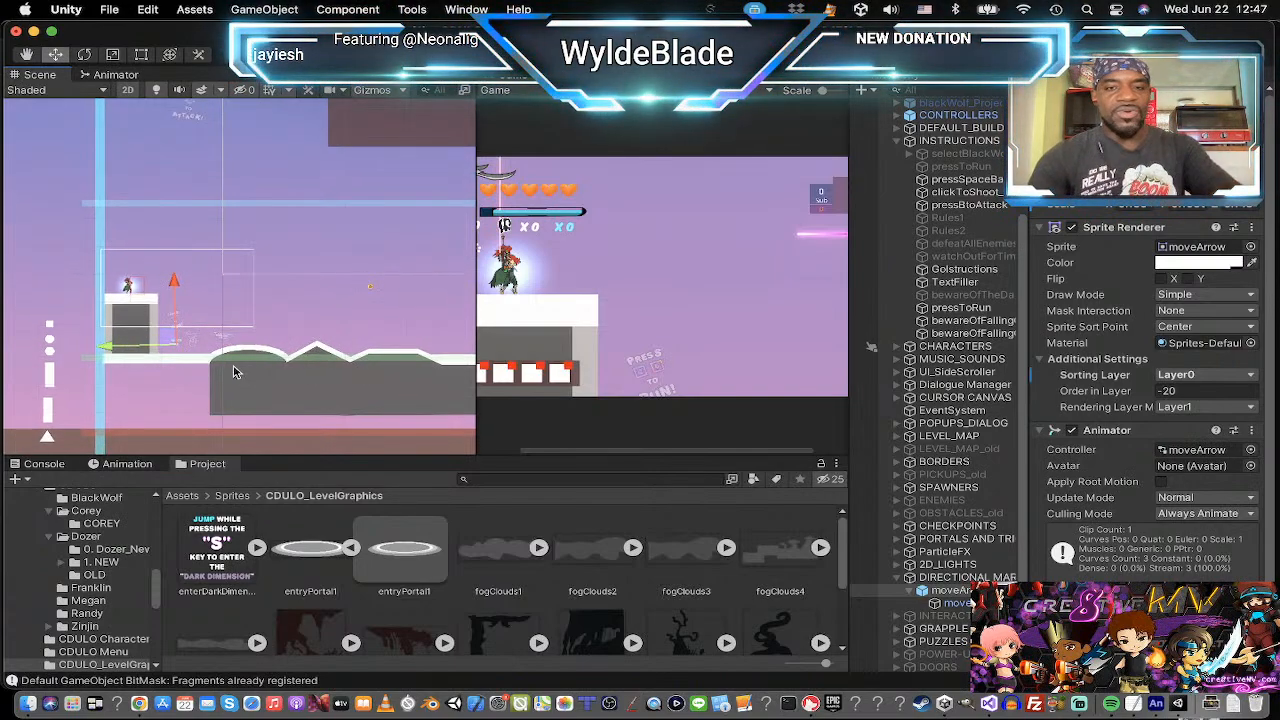
pyautogui.click(955, 578)
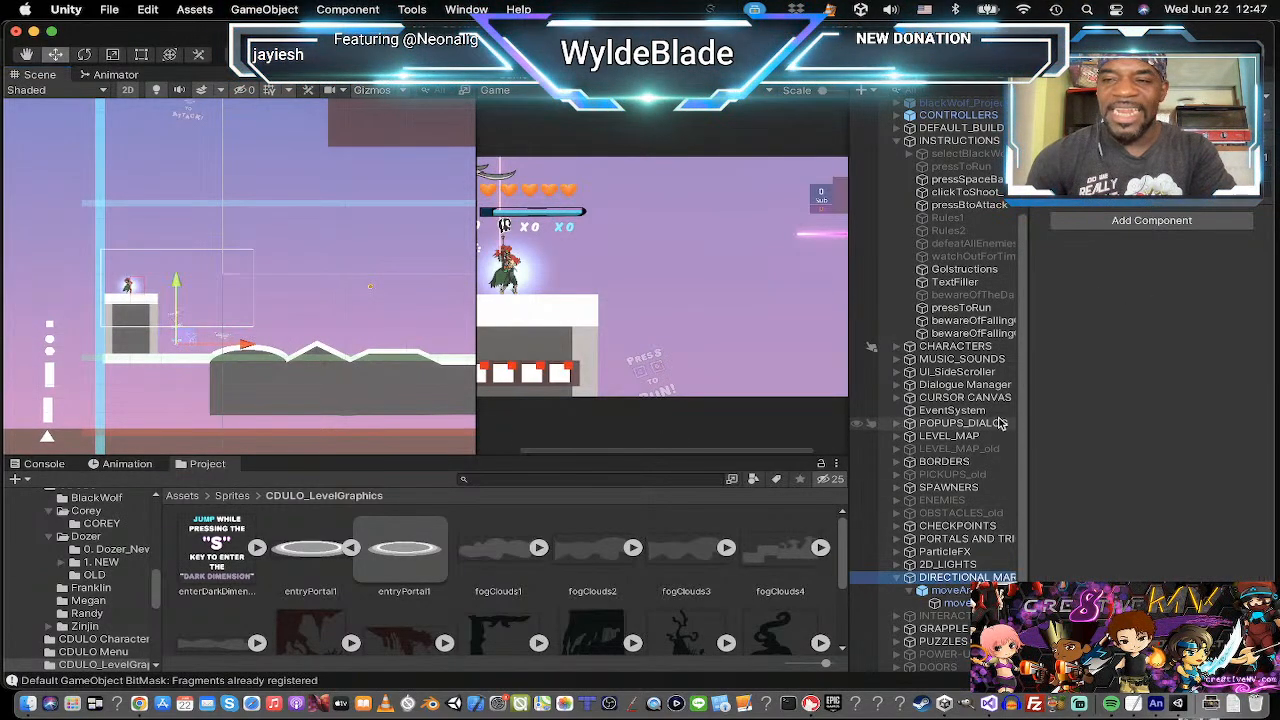
pyautogui.click(1068, 97)
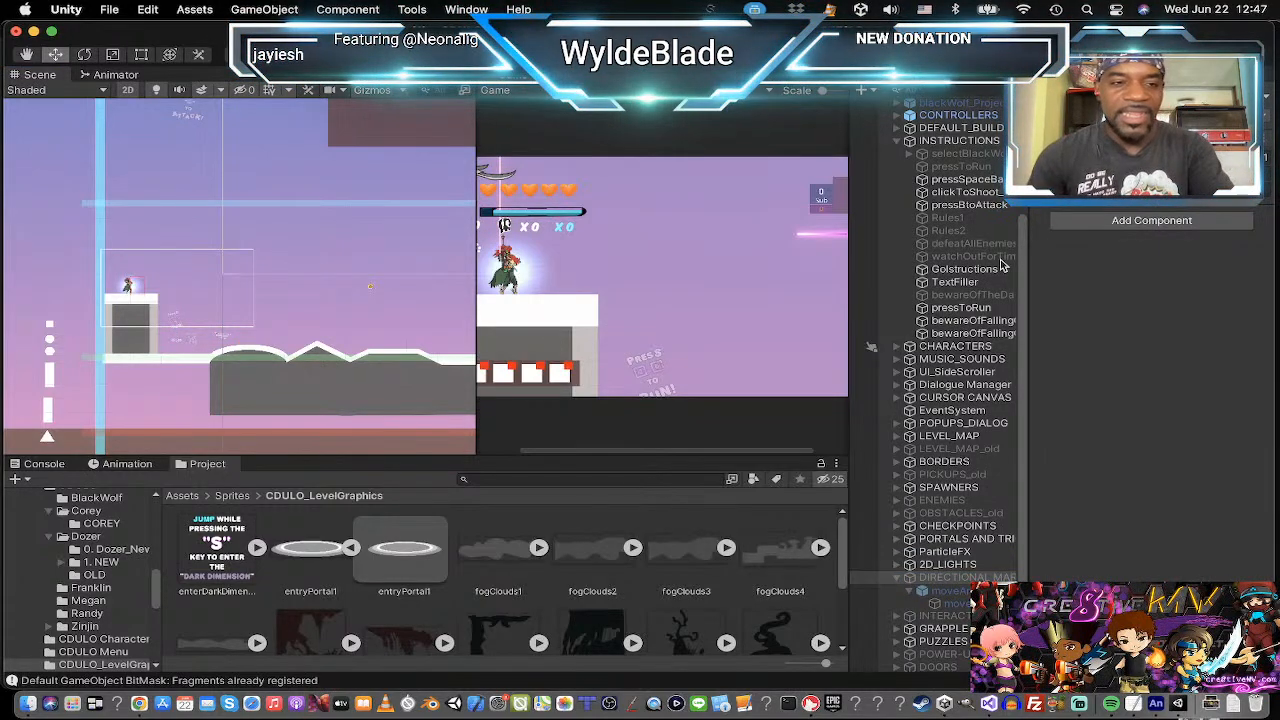
# Expand the grapple points group and examine its grab point up close in the scene.
pyautogui.scroll(-2, 987, 543)
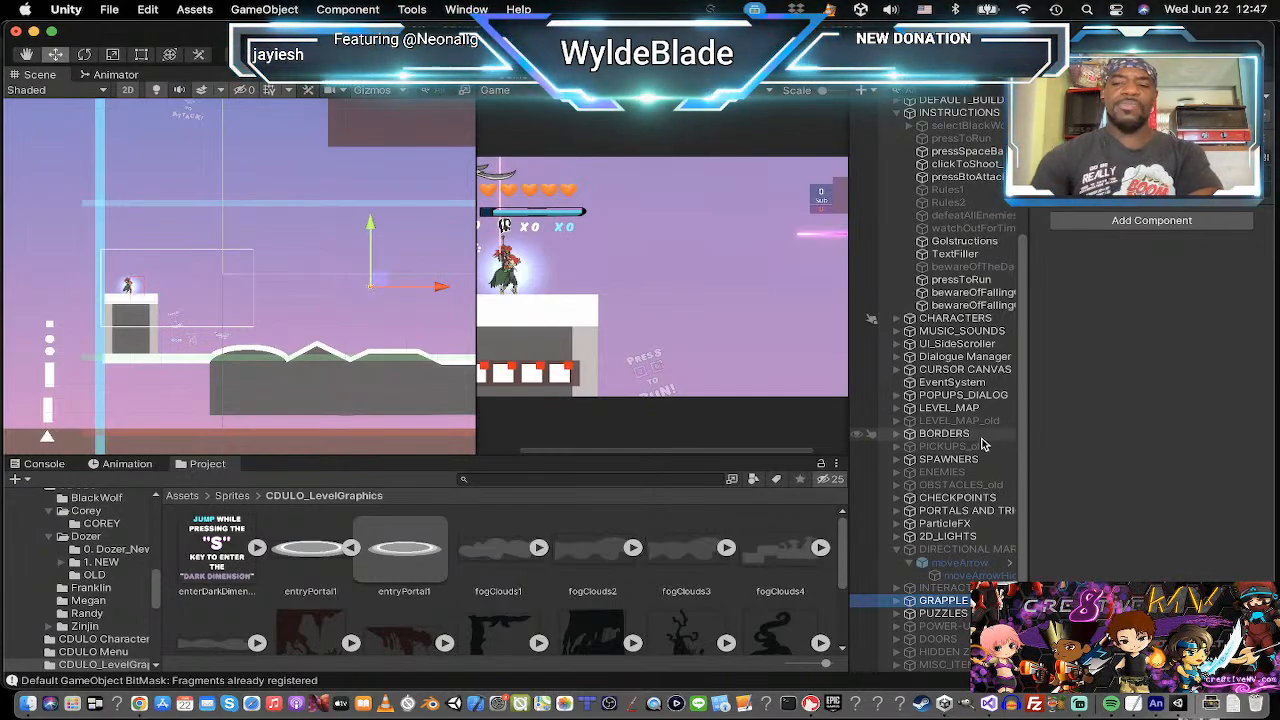
pyautogui.click(897, 601)
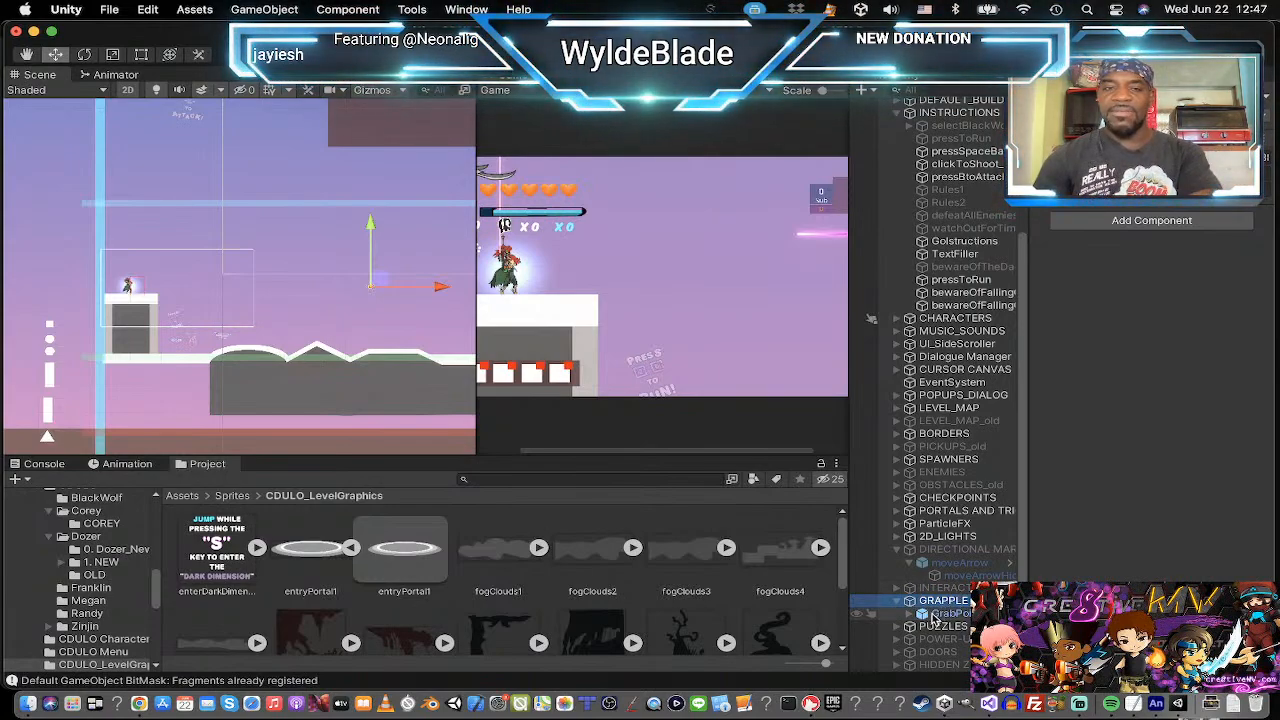
pyautogui.scroll(2, 390, 291)
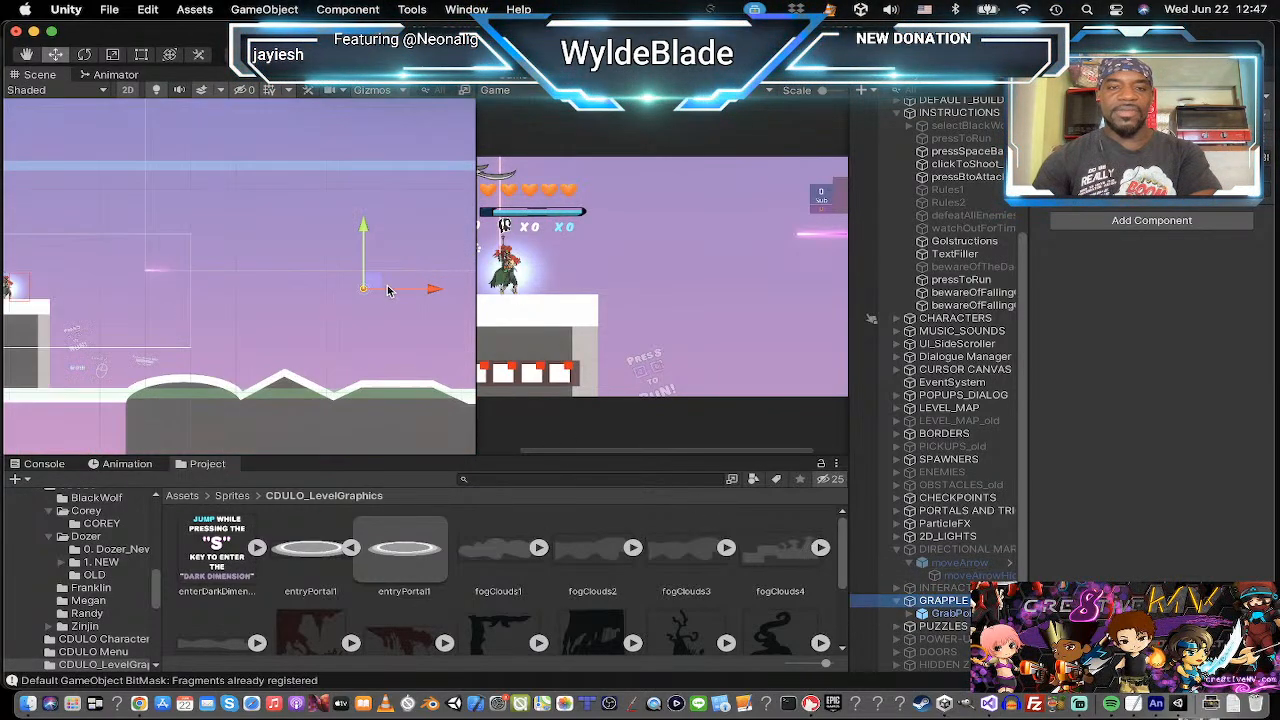
pyautogui.scroll(3, 390, 291)
pyautogui.scroll(2, 358, 284)
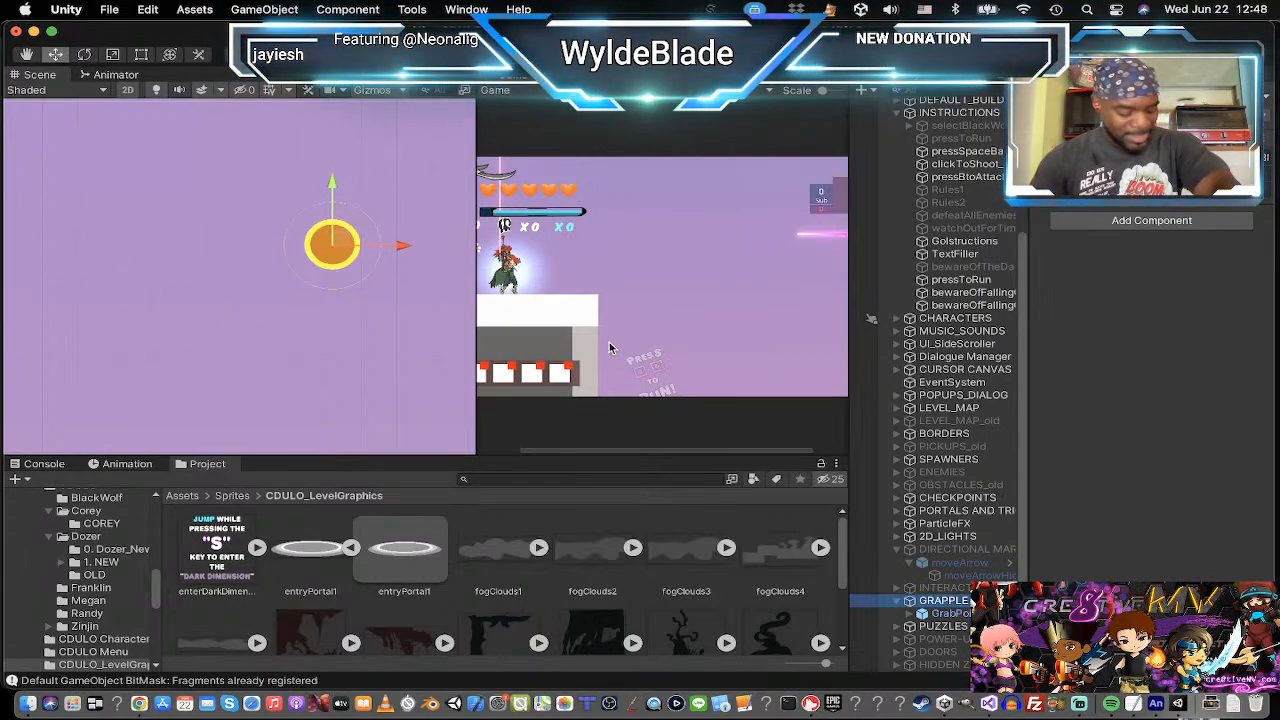
# Switch to Chrome to view the game page with the Unity 2D template download, and return to Unity.
pyautogui.press('super+Tab')
pyautogui.press('super+Tab')
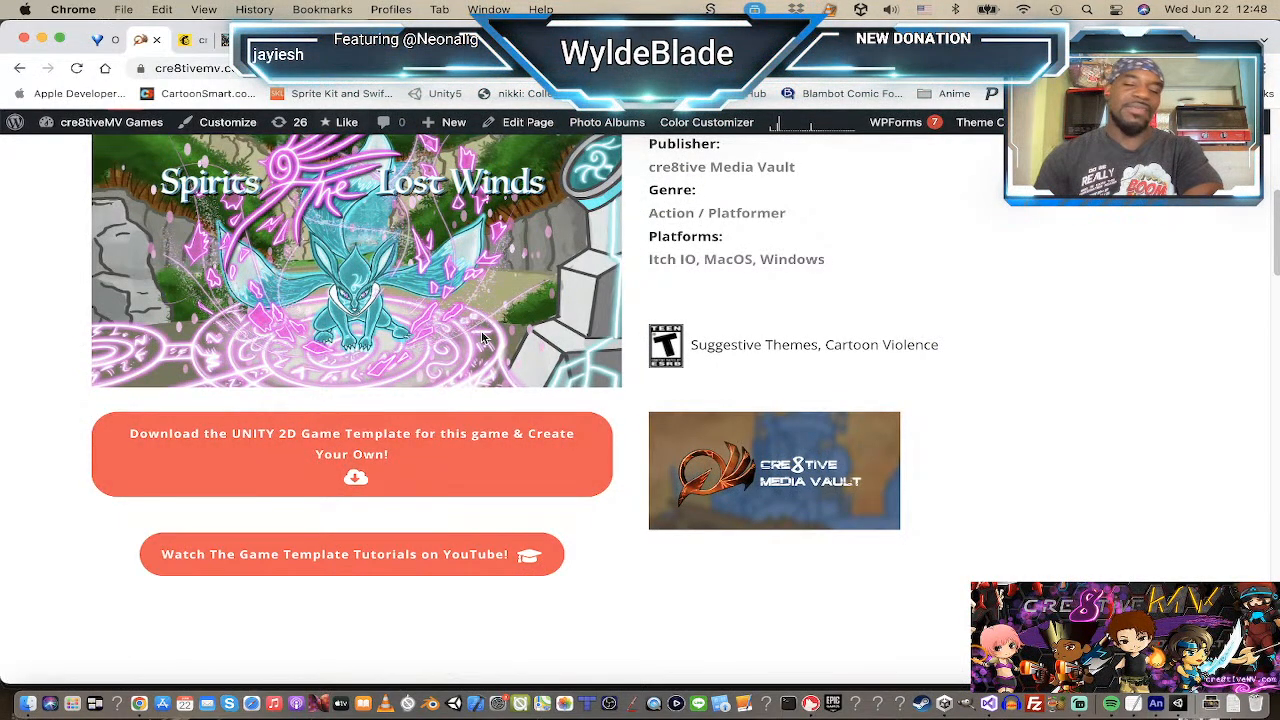
pyautogui.press('super+Tab')
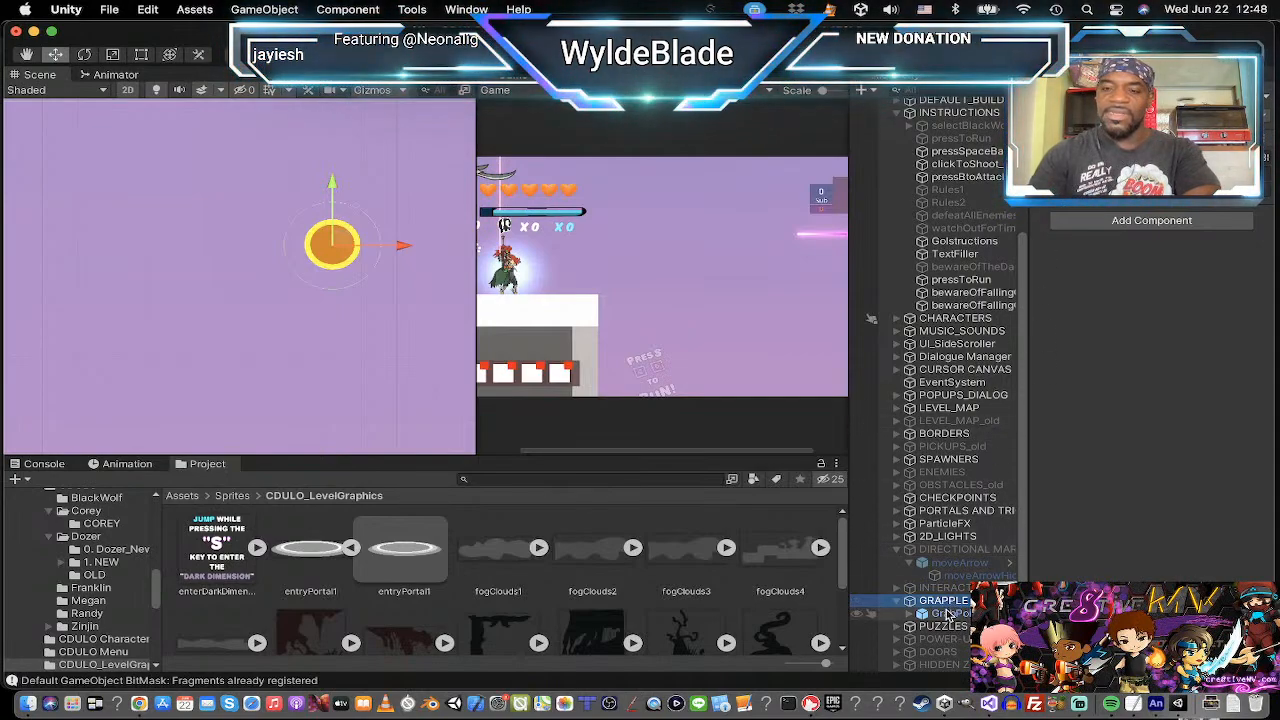
# Deactivate the grapple points group, and expand and select the PUZZLES group with the starting area in view.
pyautogui.click(856, 600)
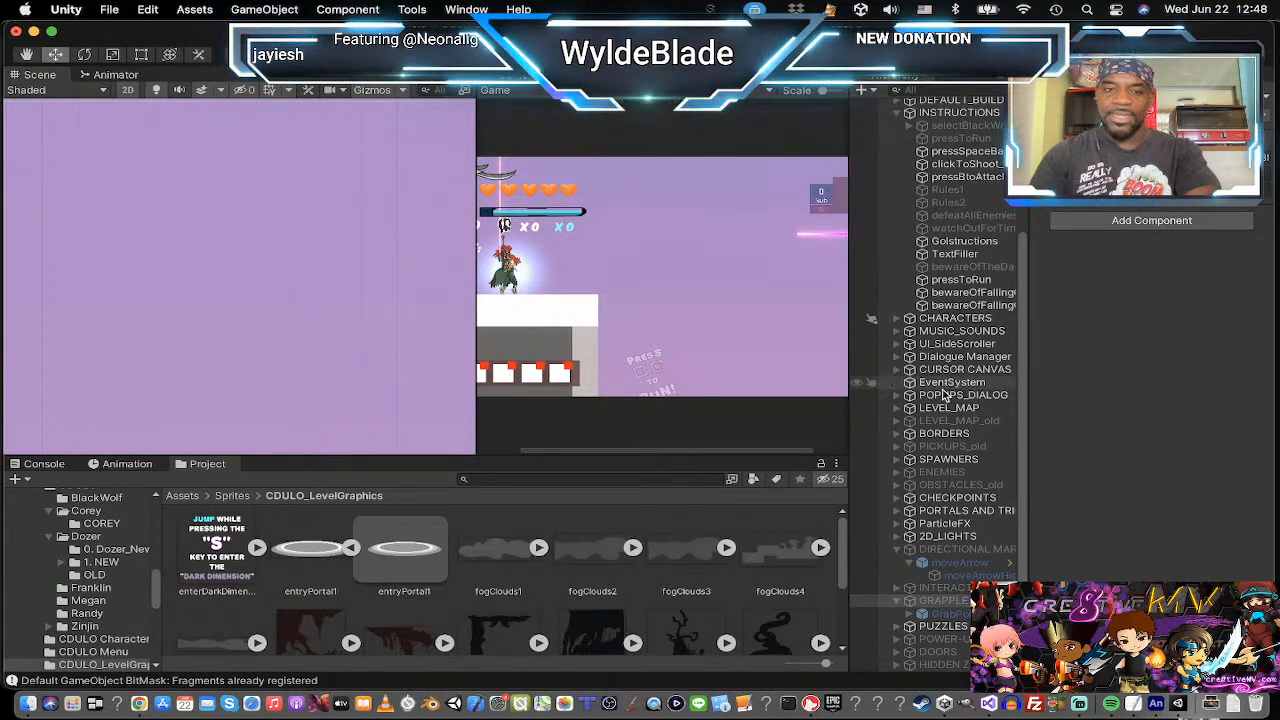
pyautogui.scroll(-1, 938, 560)
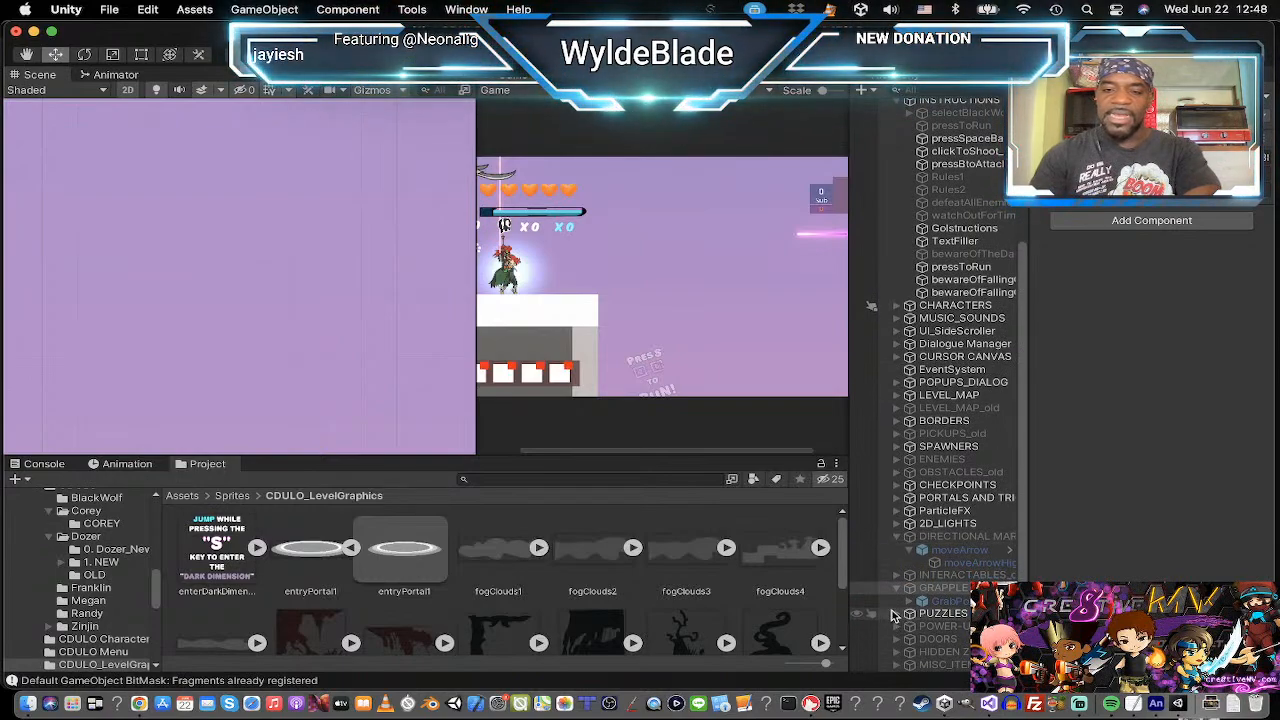
pyautogui.click(897, 614)
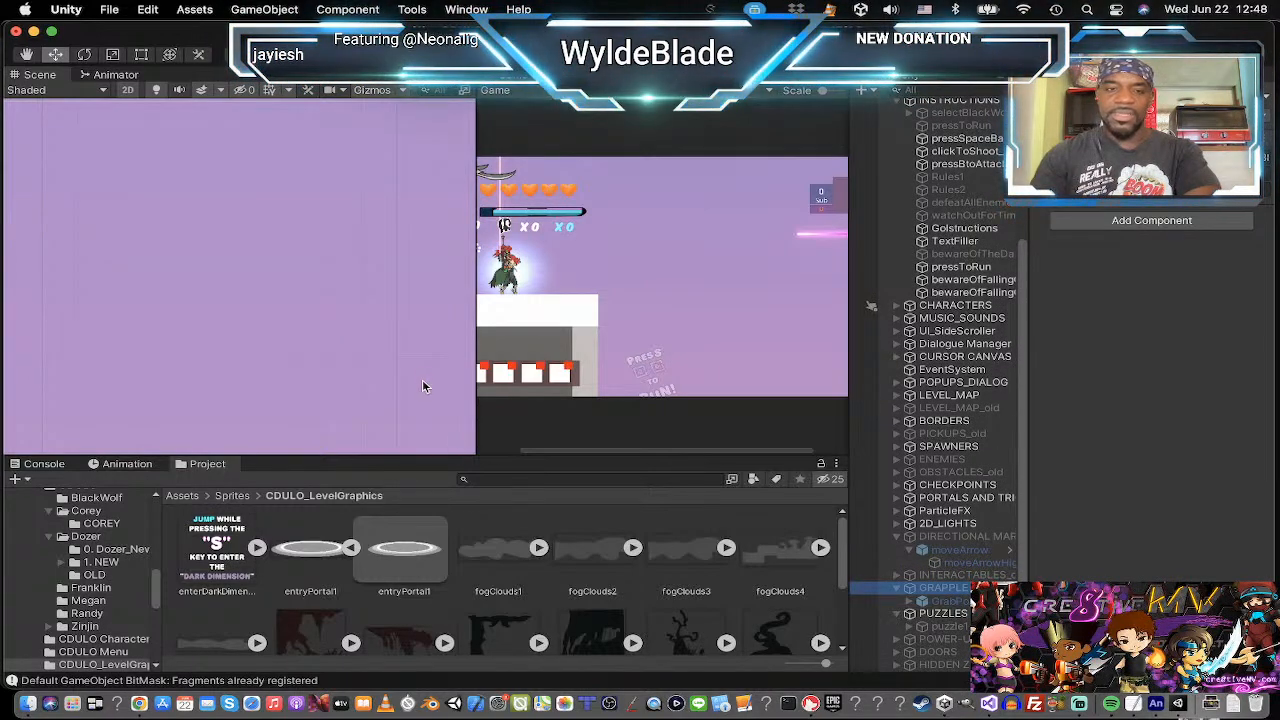
pyautogui.scroll(-5, 305, 344)
pyautogui.scroll(-3, 304, 340)
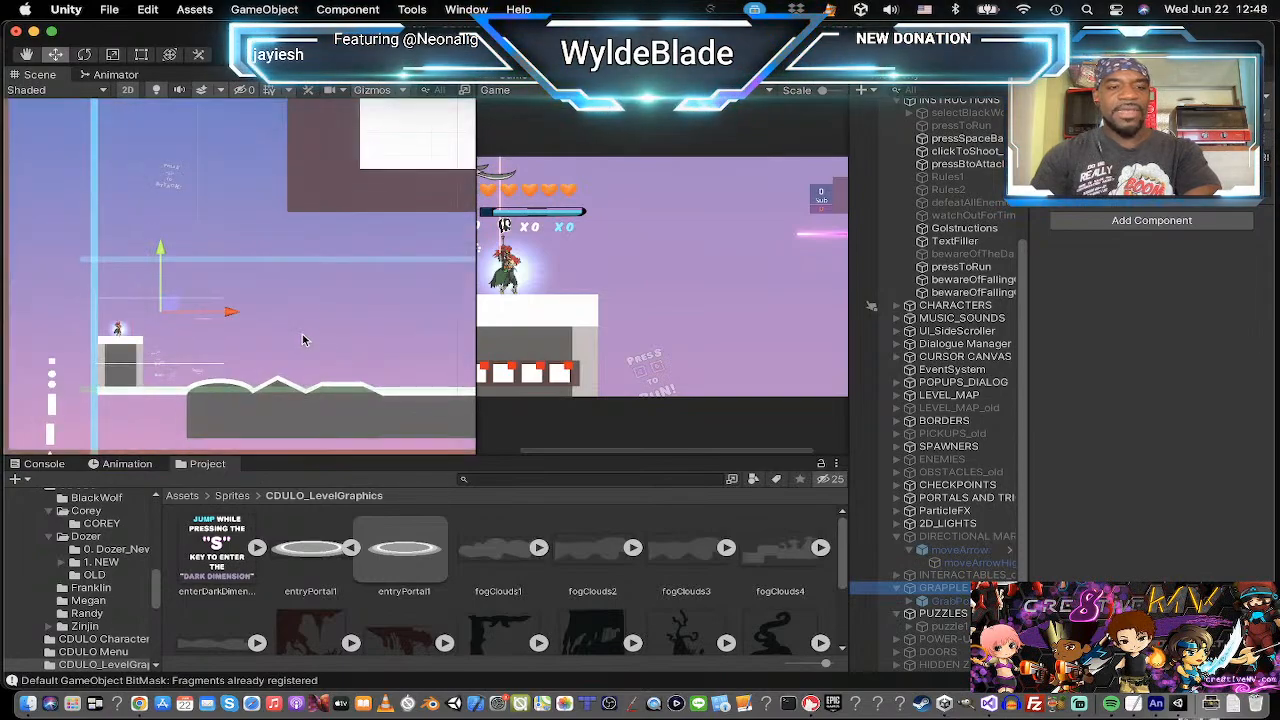
pyautogui.moveTo(302, 333); pyautogui.dragTo(271, 313, button='middle')
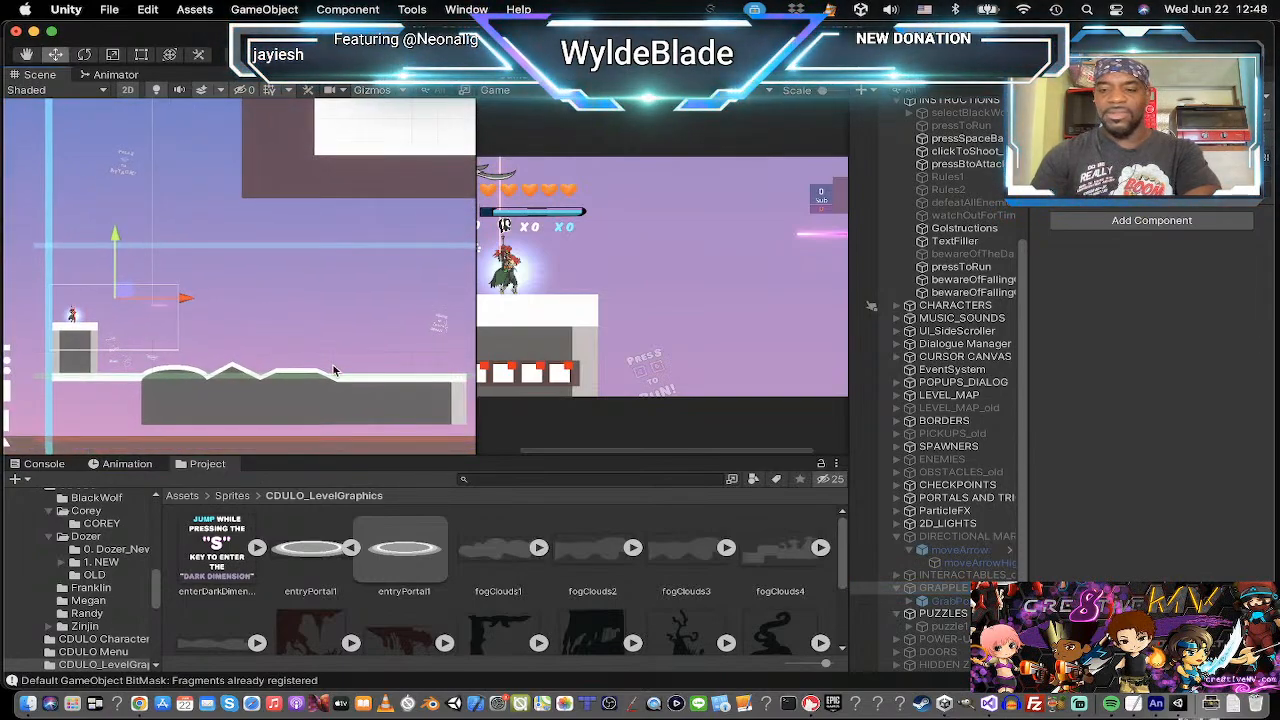
pyautogui.click(945, 613)
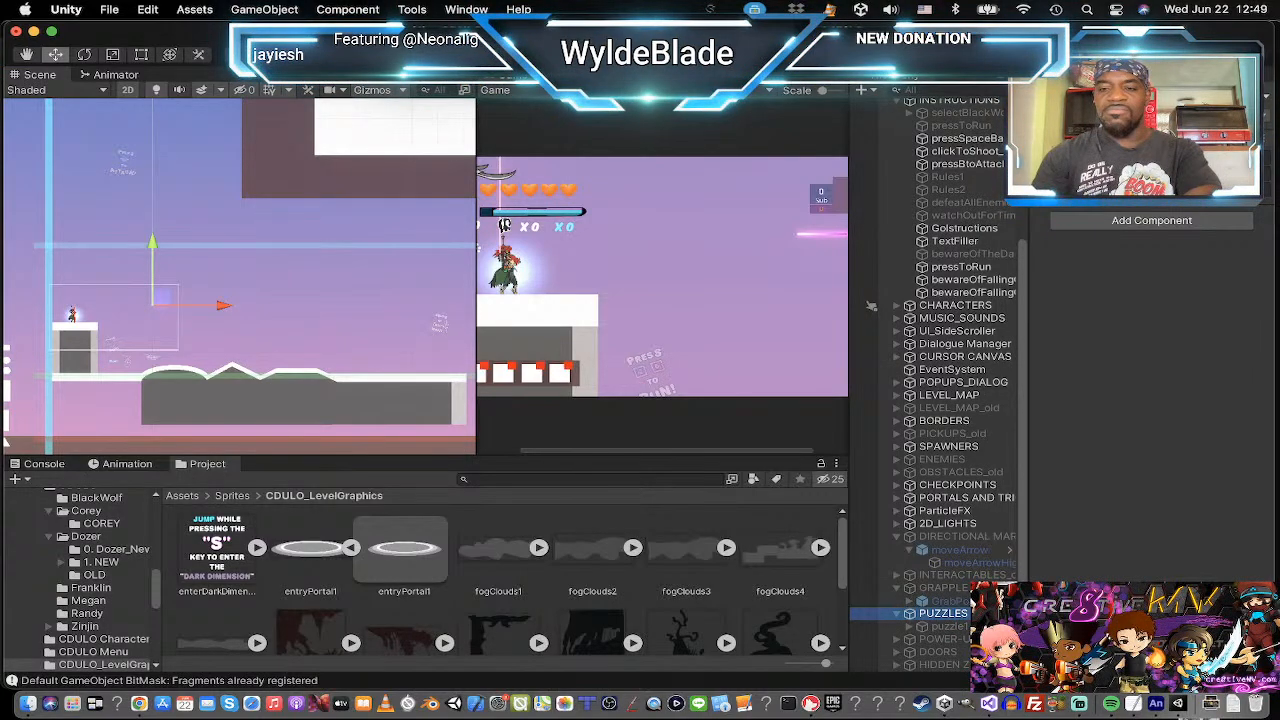
# Activate the interactables group and collapse the directional markers group, checking the interactable objects around the starting terrain.
pyautogui.scroll(-1, 963, 467)
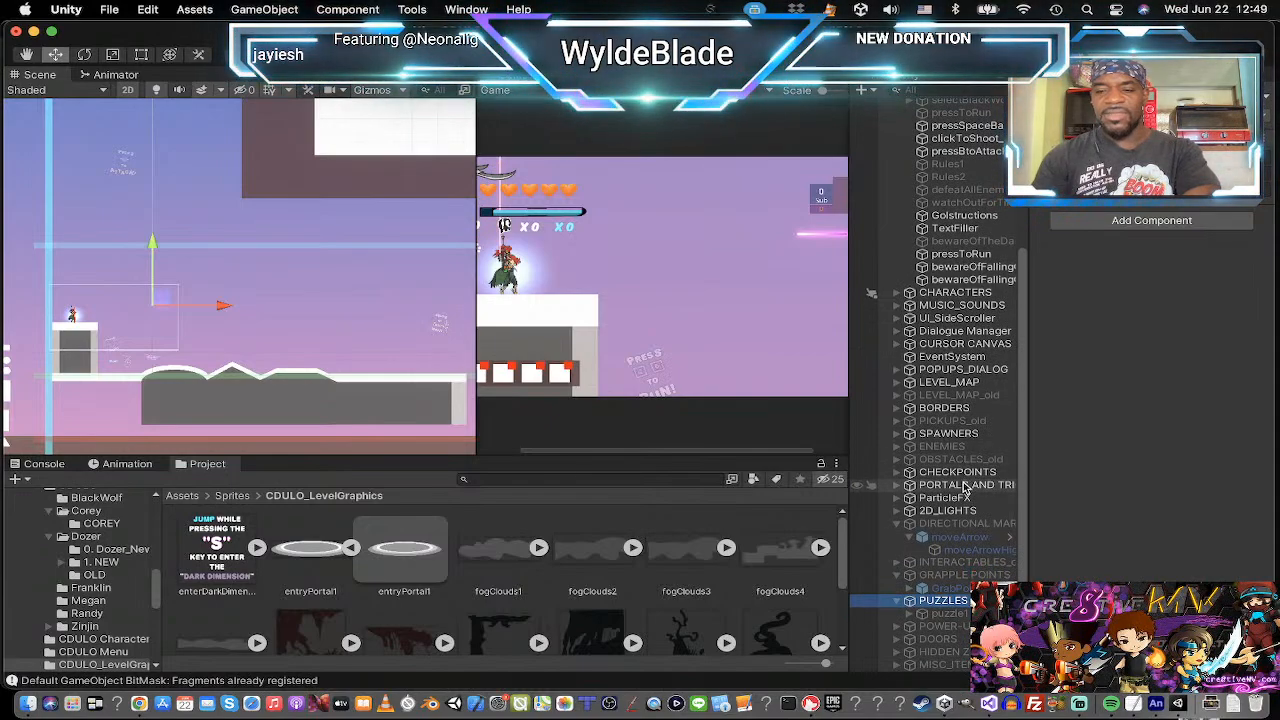
pyautogui.click(955, 562)
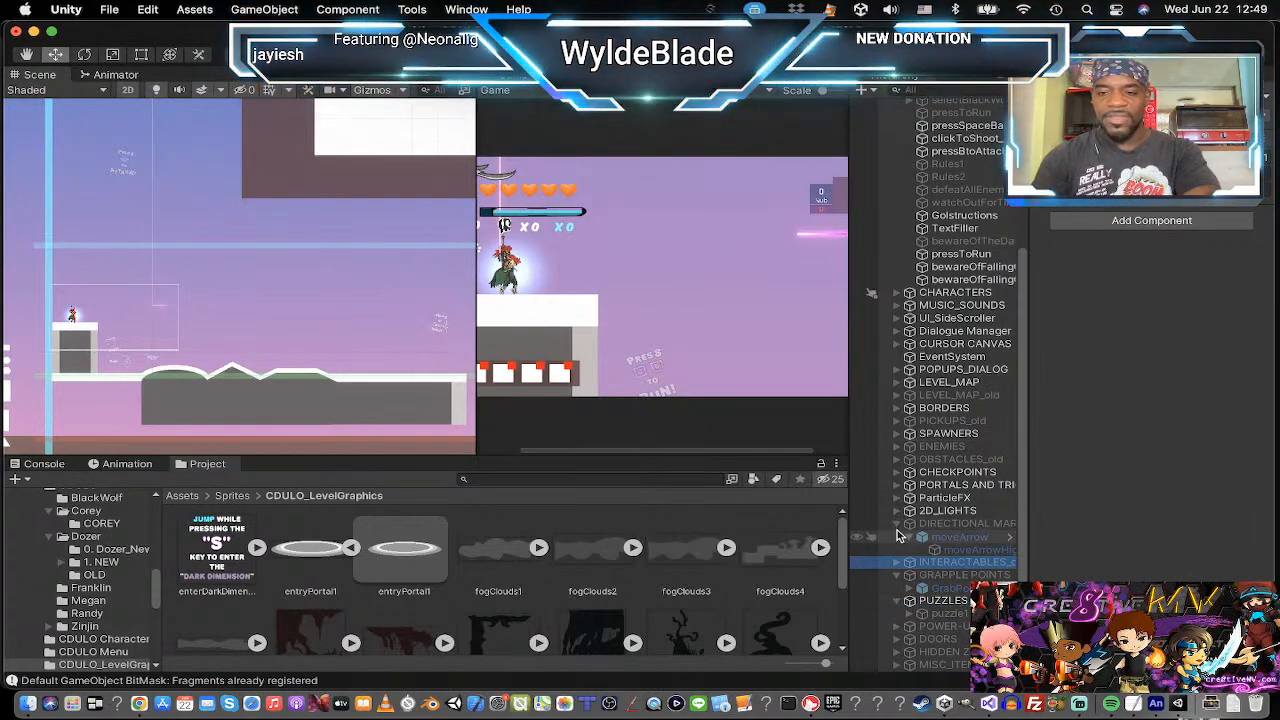
pyautogui.click(897, 523)
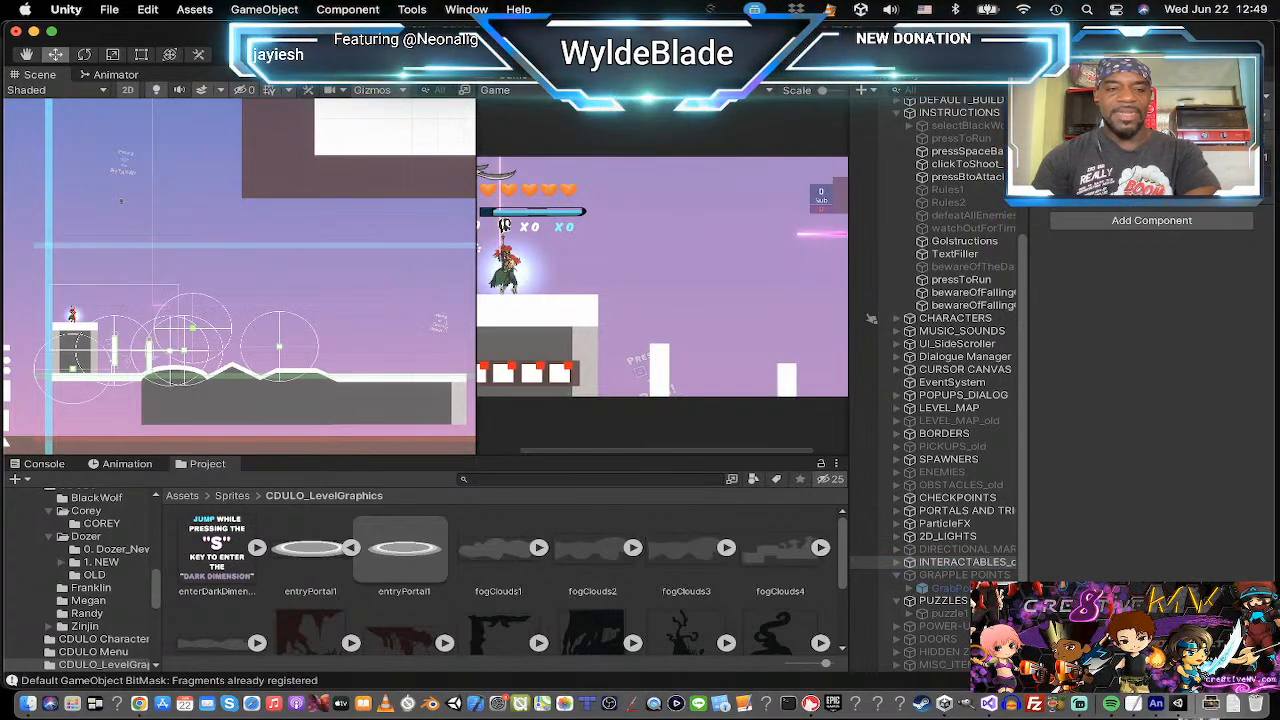
pyautogui.scroll(5, 217, 345)
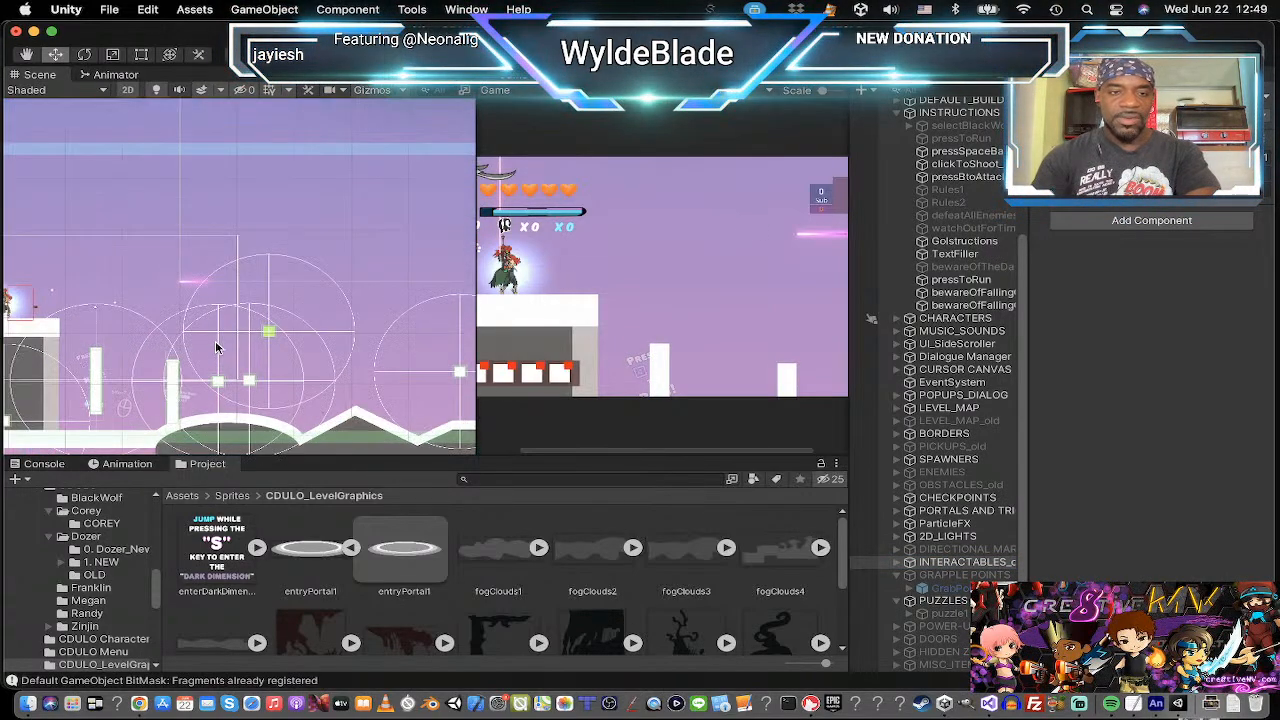
pyautogui.scroll(-2, 217, 345)
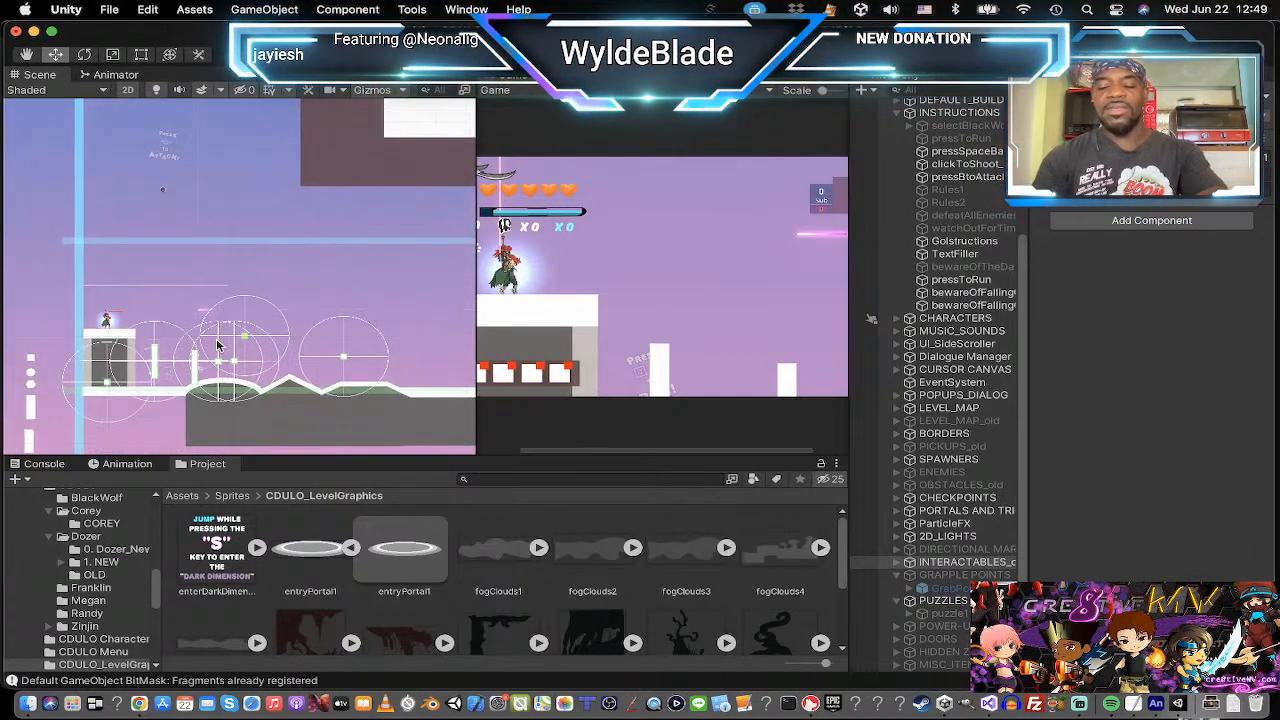
# Expand the interactables group and move Flower1 (11) from the overhead blocks down to the starting platform beside the character.
pyautogui.click(898, 563)
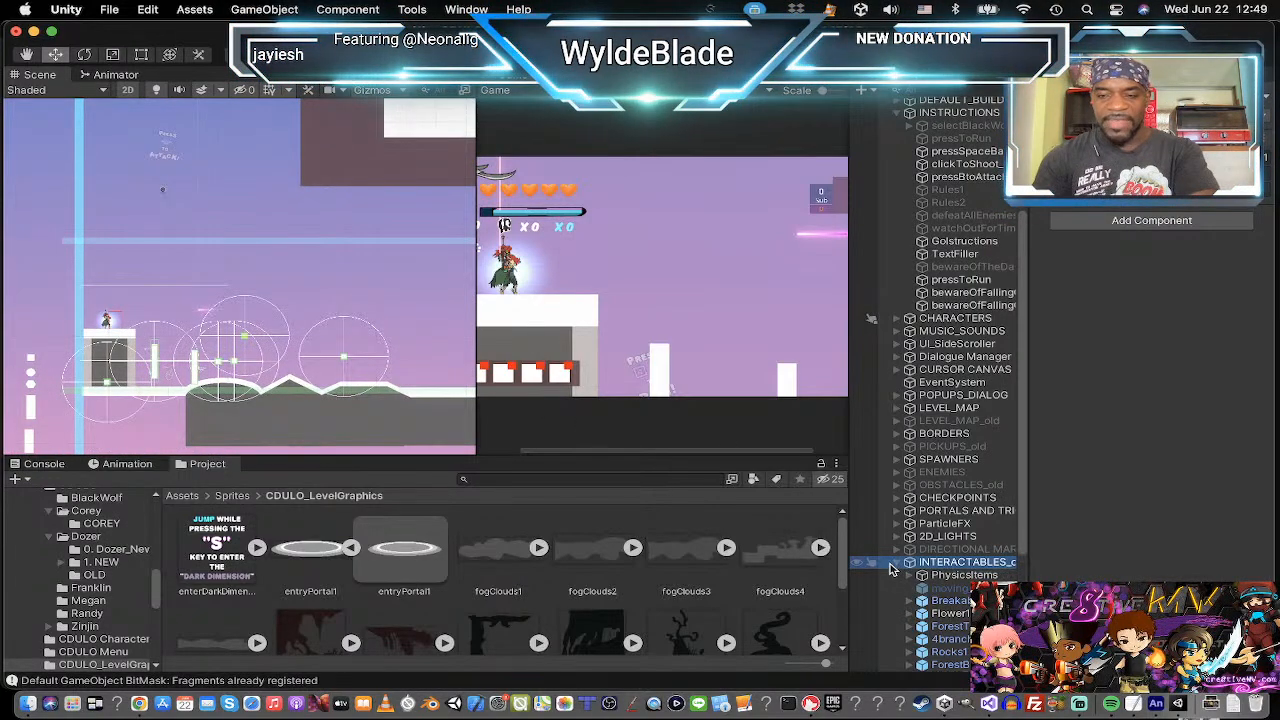
pyautogui.scroll(-3, 945, 577)
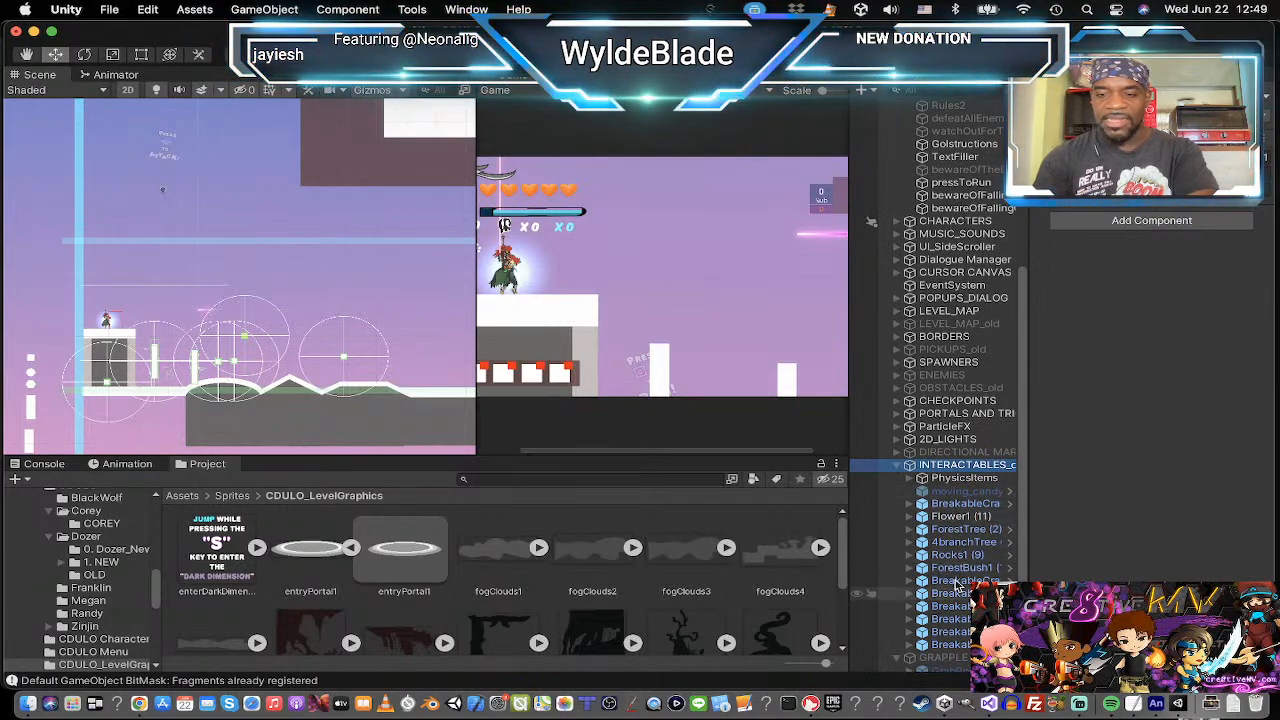
pyautogui.click(955, 516)
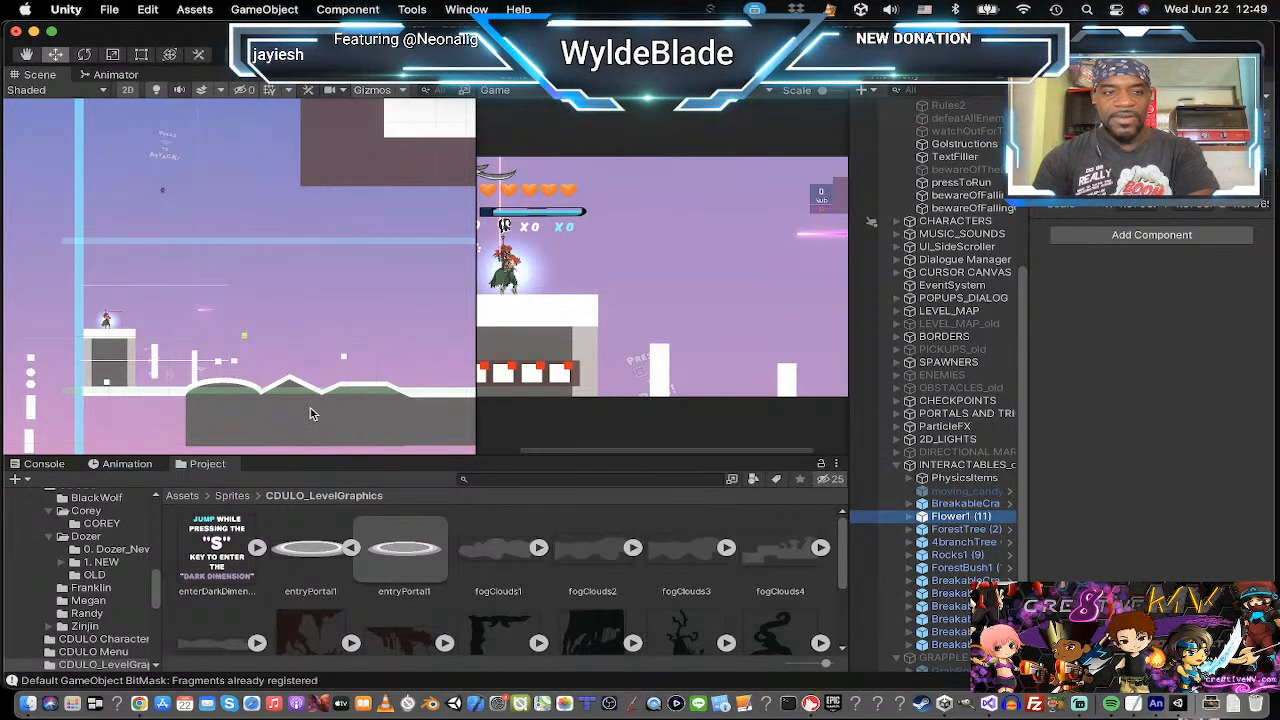
pyautogui.press('f')
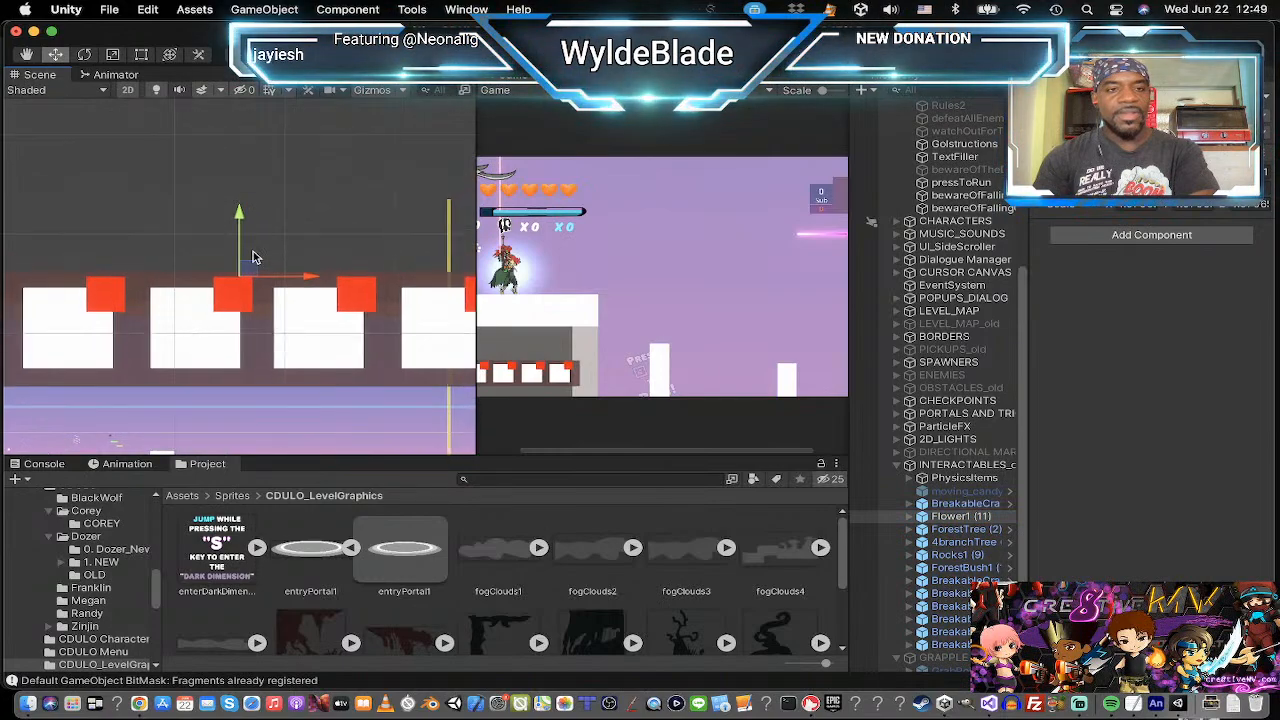
pyautogui.moveTo(254, 272); pyautogui.dragTo(85, 403)
pyautogui.scroll(-3, 86, 402)
pyautogui.moveTo(91, 392); pyautogui.dragTo(257, 338, button='middle')
pyautogui.moveTo(246, 356); pyautogui.dragTo(167, 361)
pyautogui.scroll(6, 167, 361)
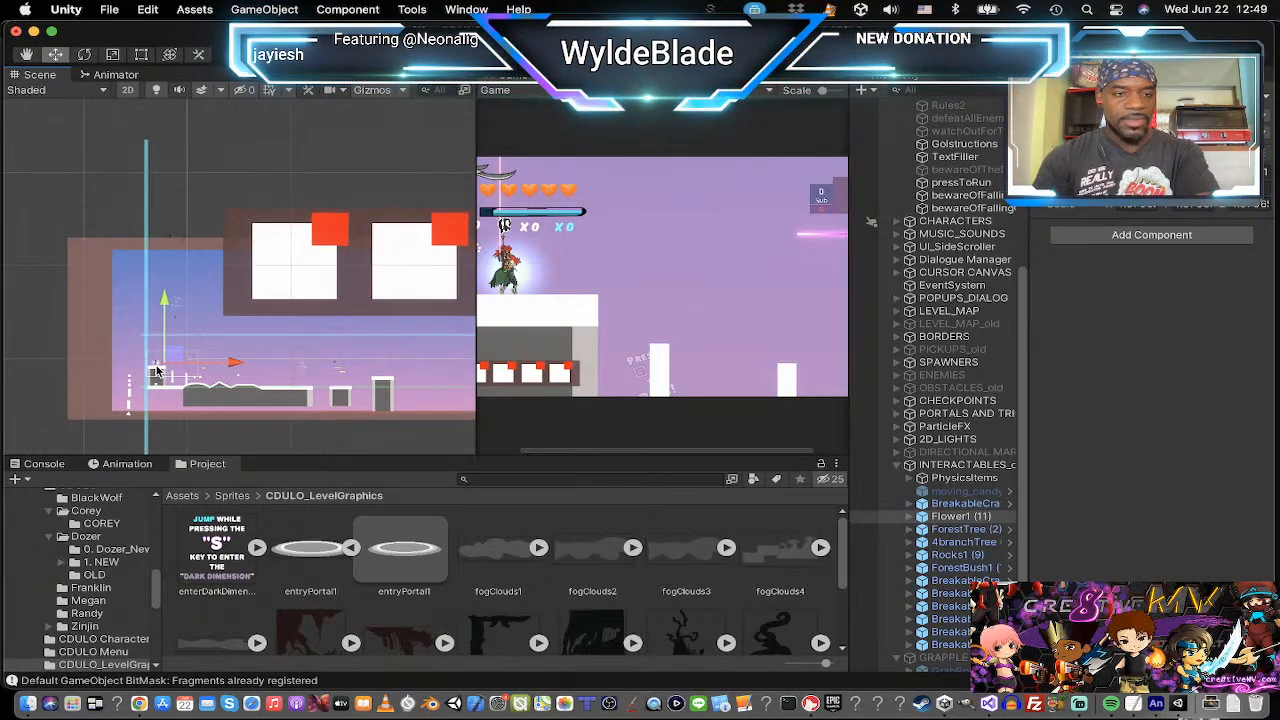
pyautogui.scroll(3, 168, 366)
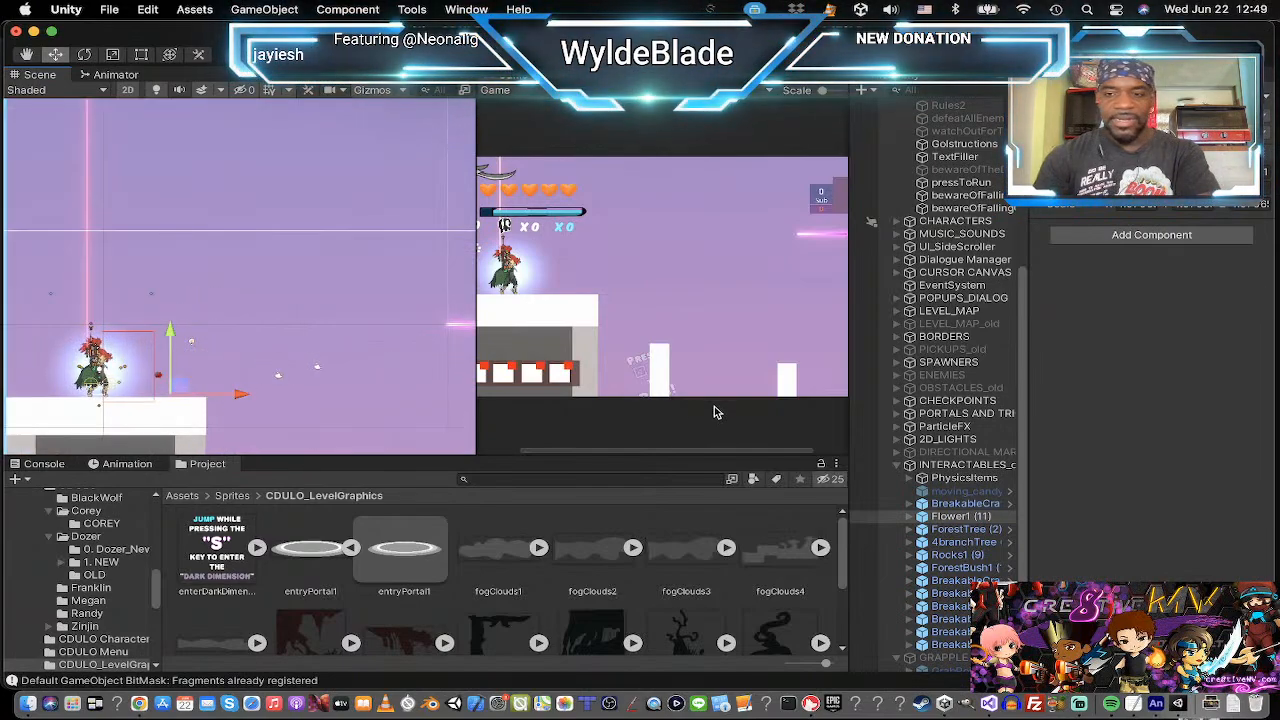
# Expand the Flower1 (11) group and inspect the components of flower1 (1) and its parent.
pyautogui.click(912, 517)
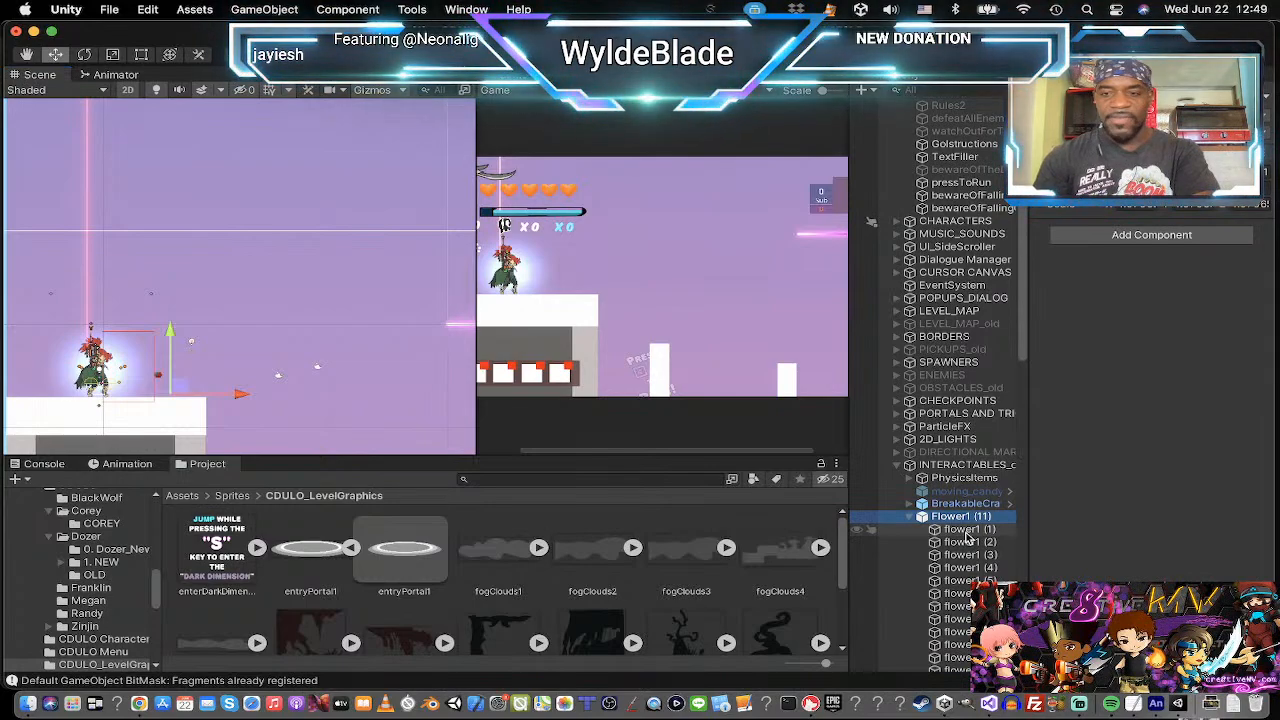
pyautogui.click(965, 530)
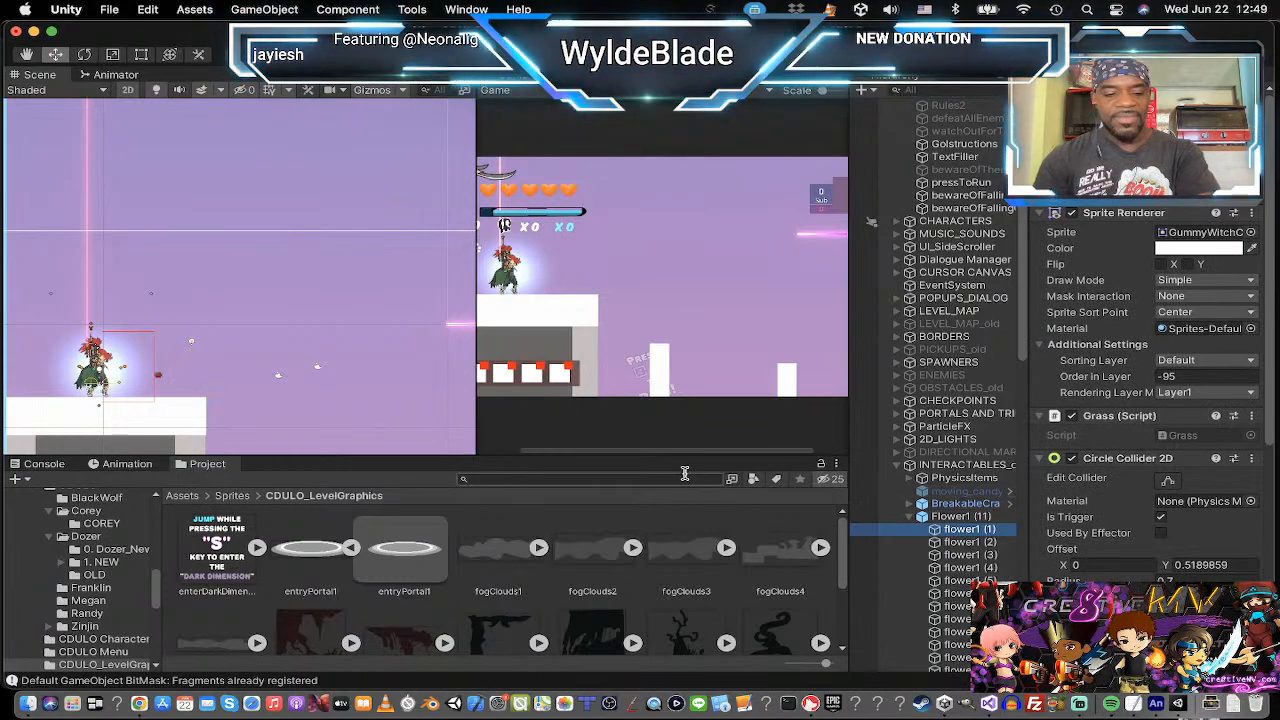
pyautogui.press('Up')
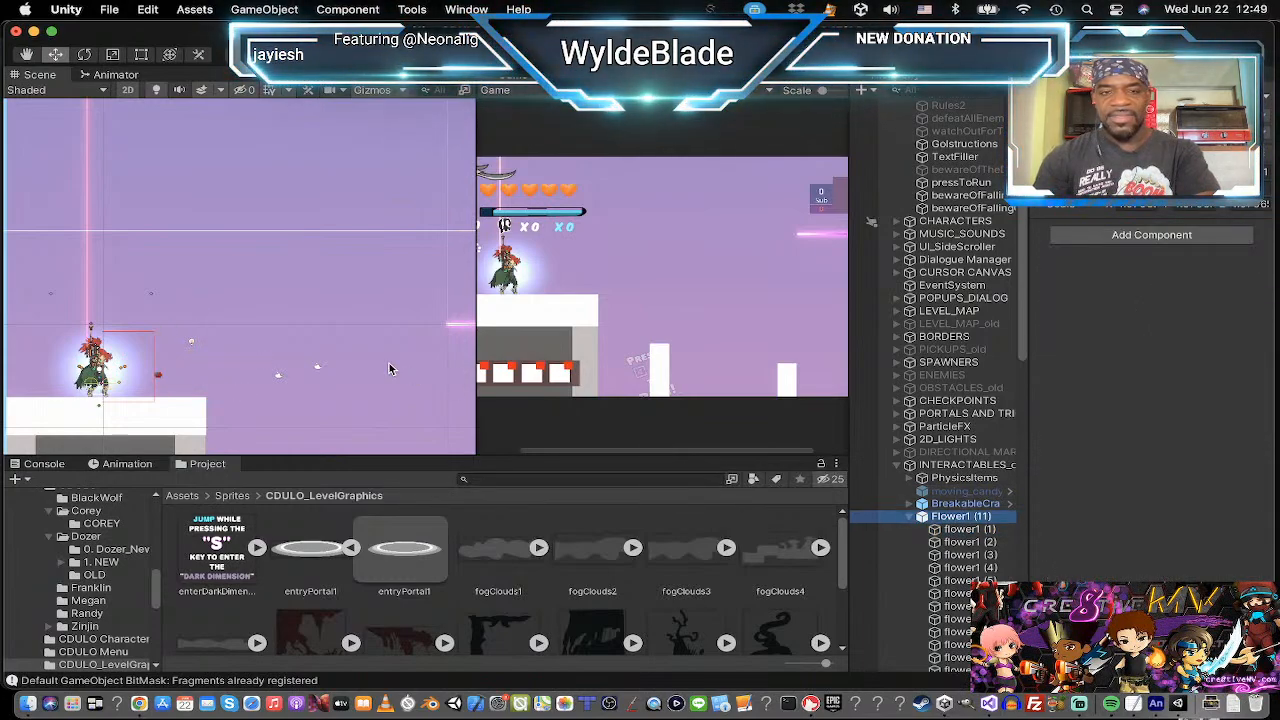
pyautogui.scroll(-8, 278, 325)
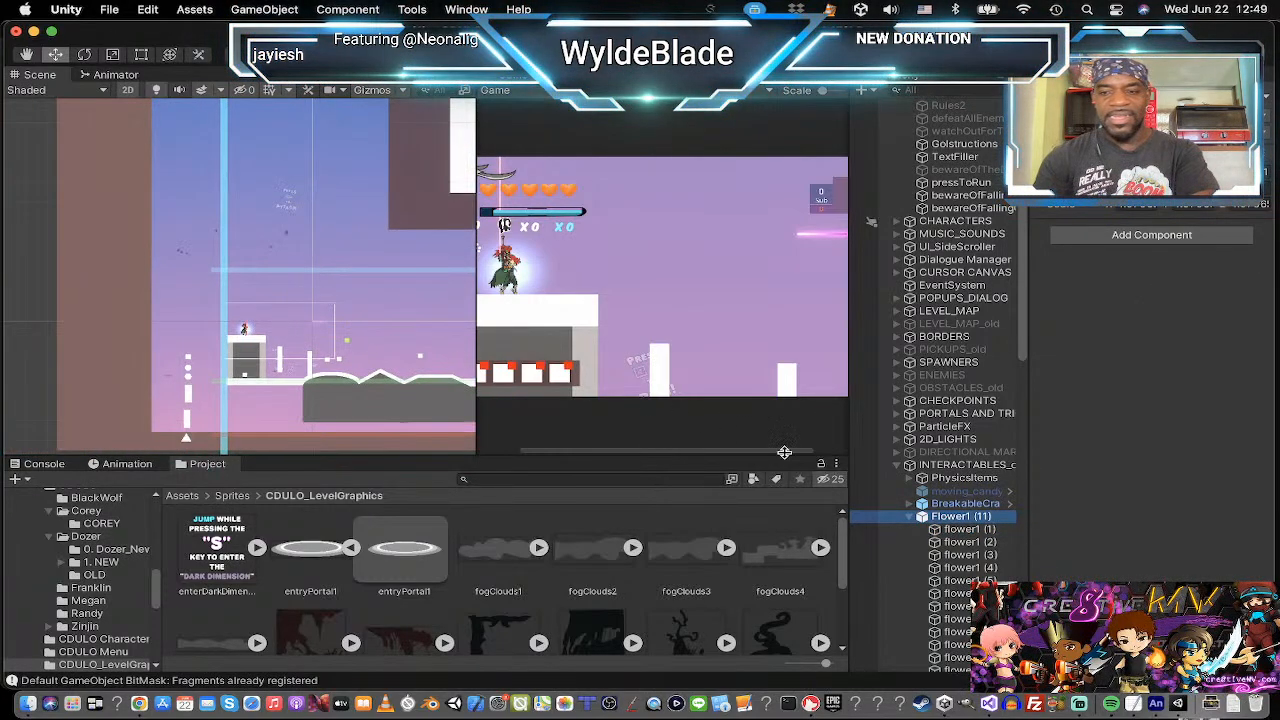
# Select flower1 (2) through flower1 (76) in the Flower1 (11) group and deactivate them, keeping flower1 (1) active.
pyautogui.click(962, 531)
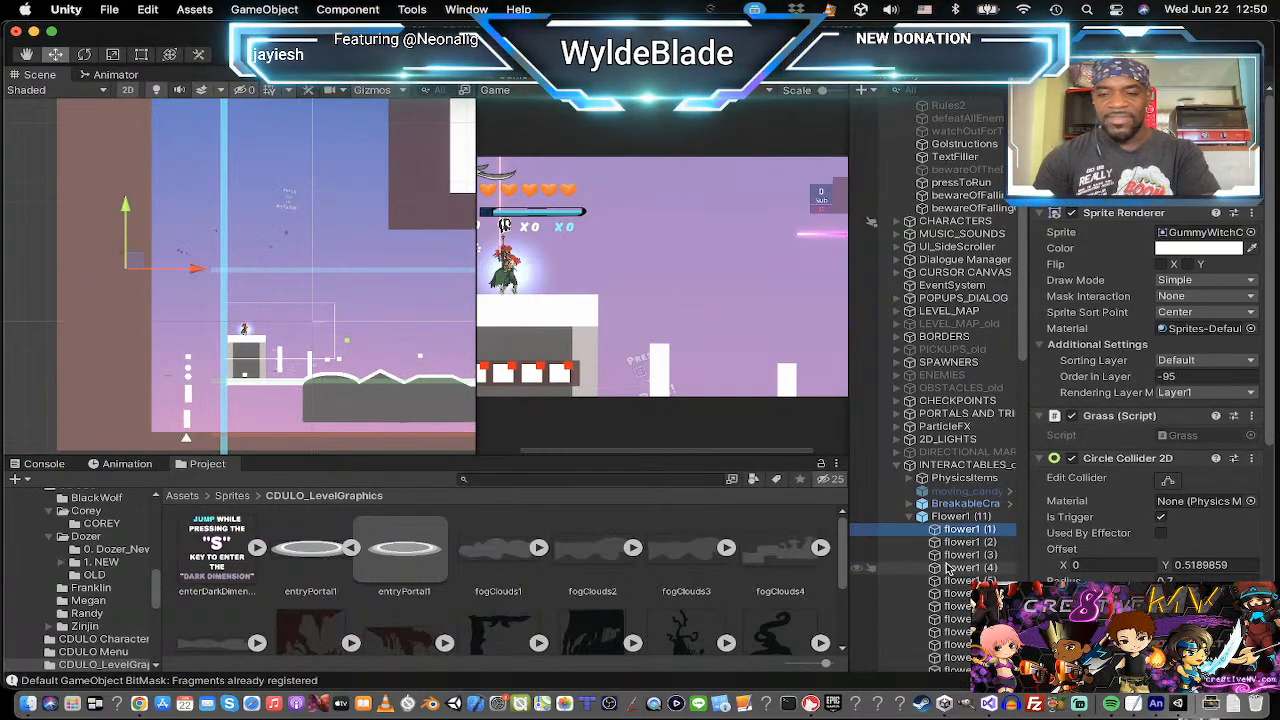
pyautogui.scroll(-15, 955, 550)
pyautogui.scroll(-5, 950, 566)
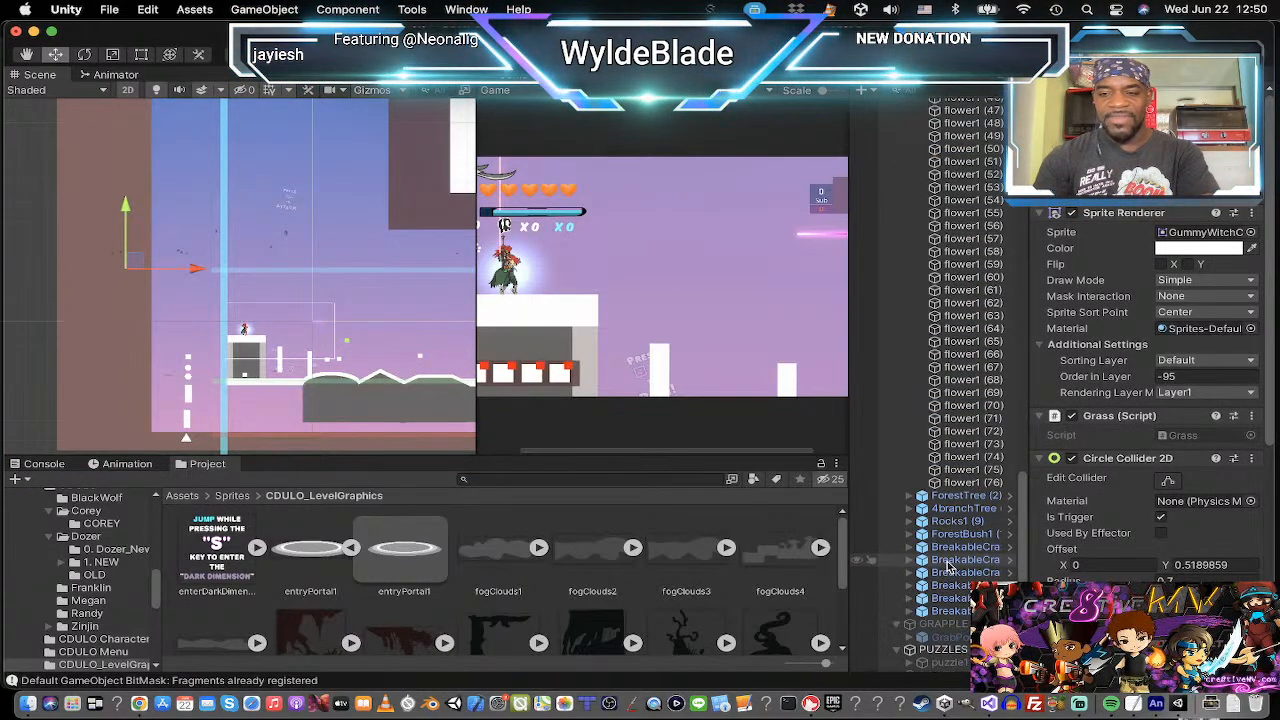
pyautogui.keyDown('shift'); pyautogui.click(966, 483); pyautogui.keyUp('shift')
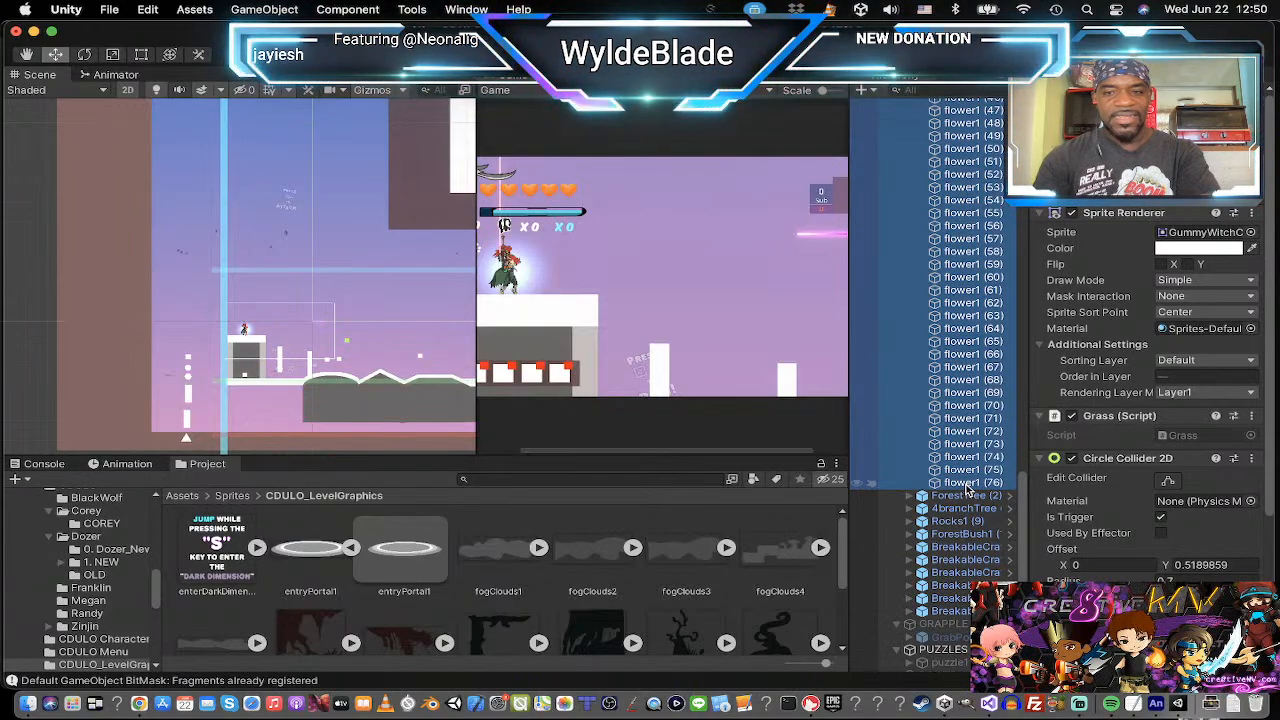
pyautogui.scroll(20, 966, 396)
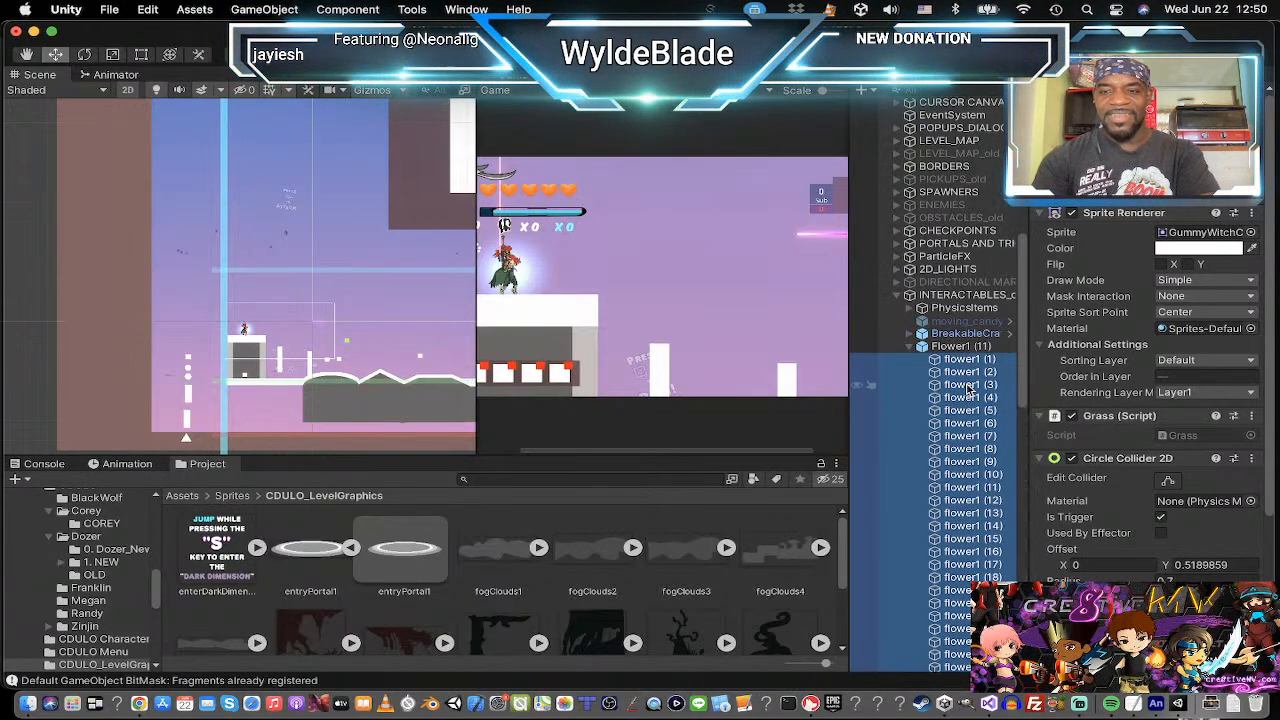
pyautogui.click(968, 372)
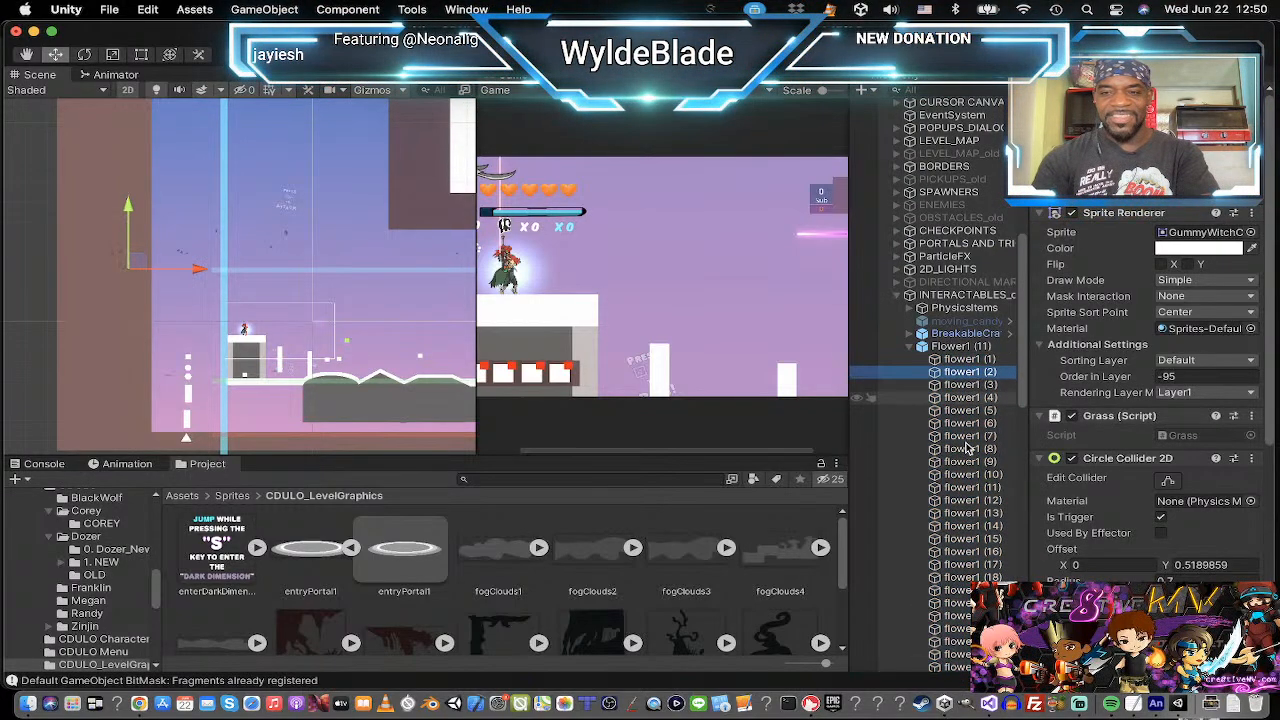
pyautogui.scroll(-20, 968, 450)
pyautogui.keyDown('shift'); pyautogui.click(969, 543); pyautogui.keyUp('shift')
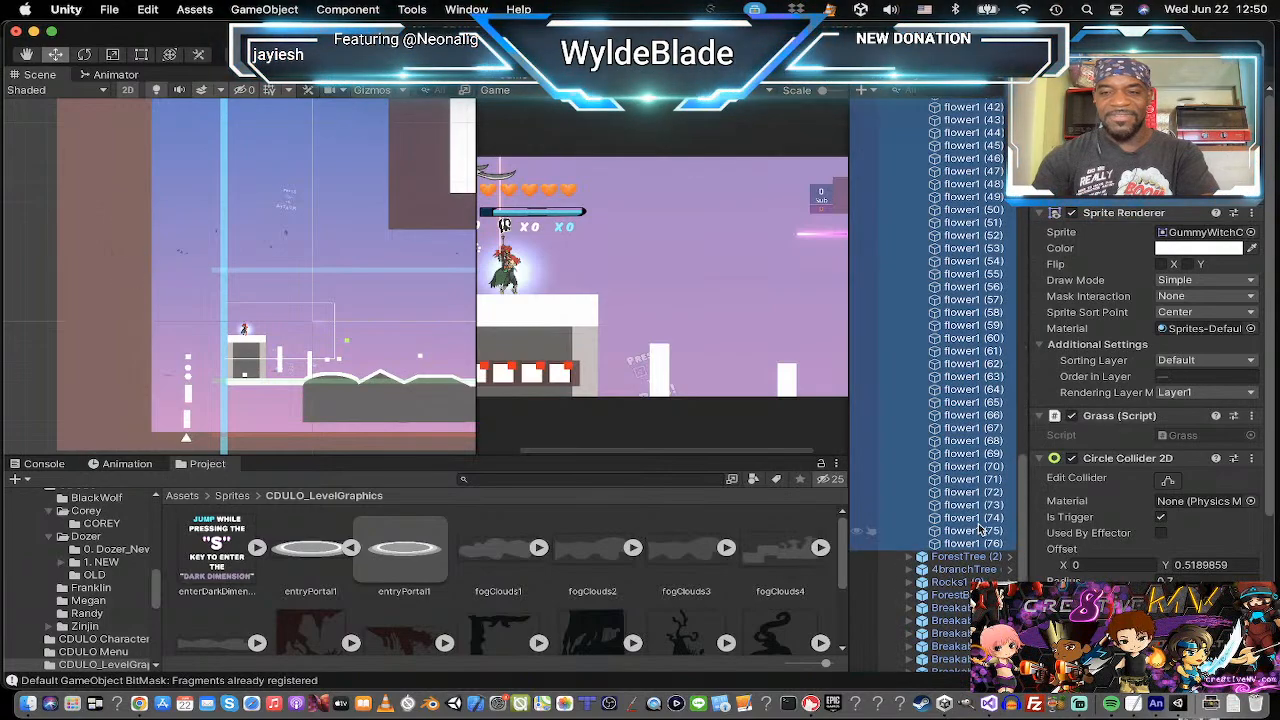
pyautogui.click(1072, 96)
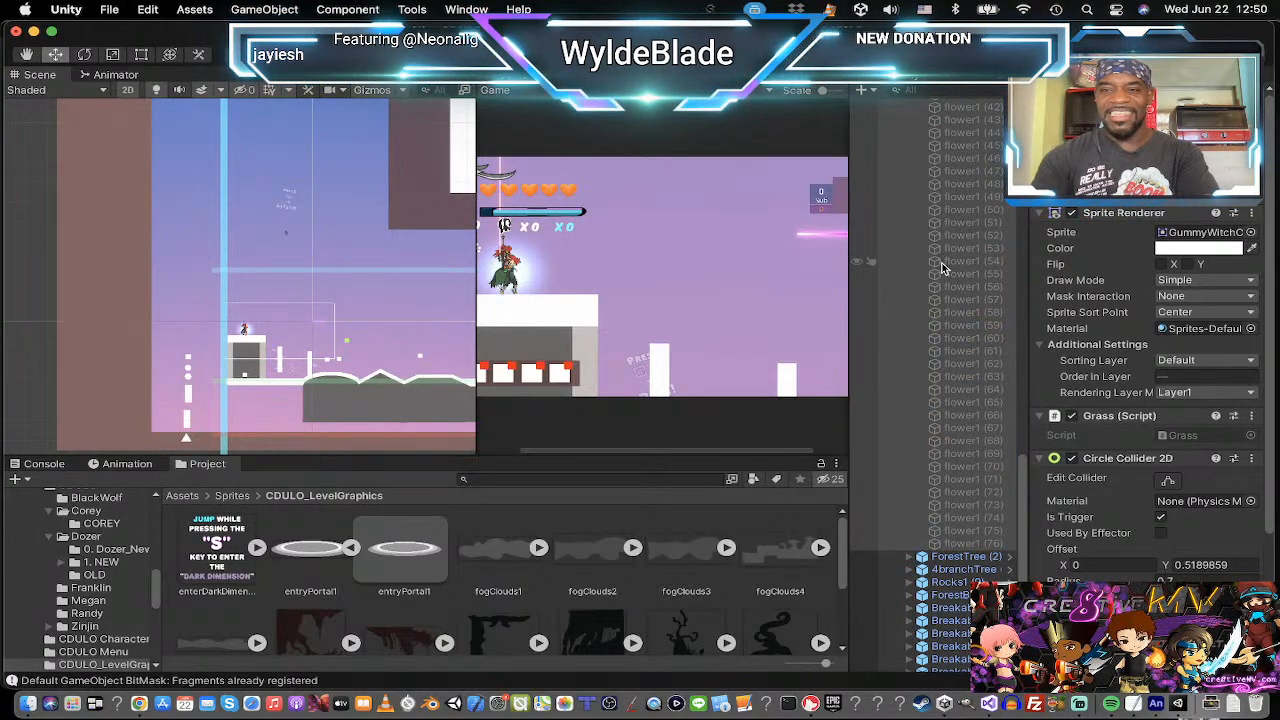
# Set flower1 (1)'s sprite to sorting layer Layer0 with an Order in Layer of -5.
pyautogui.scroll(20, 944, 267)
pyautogui.click(962, 303)
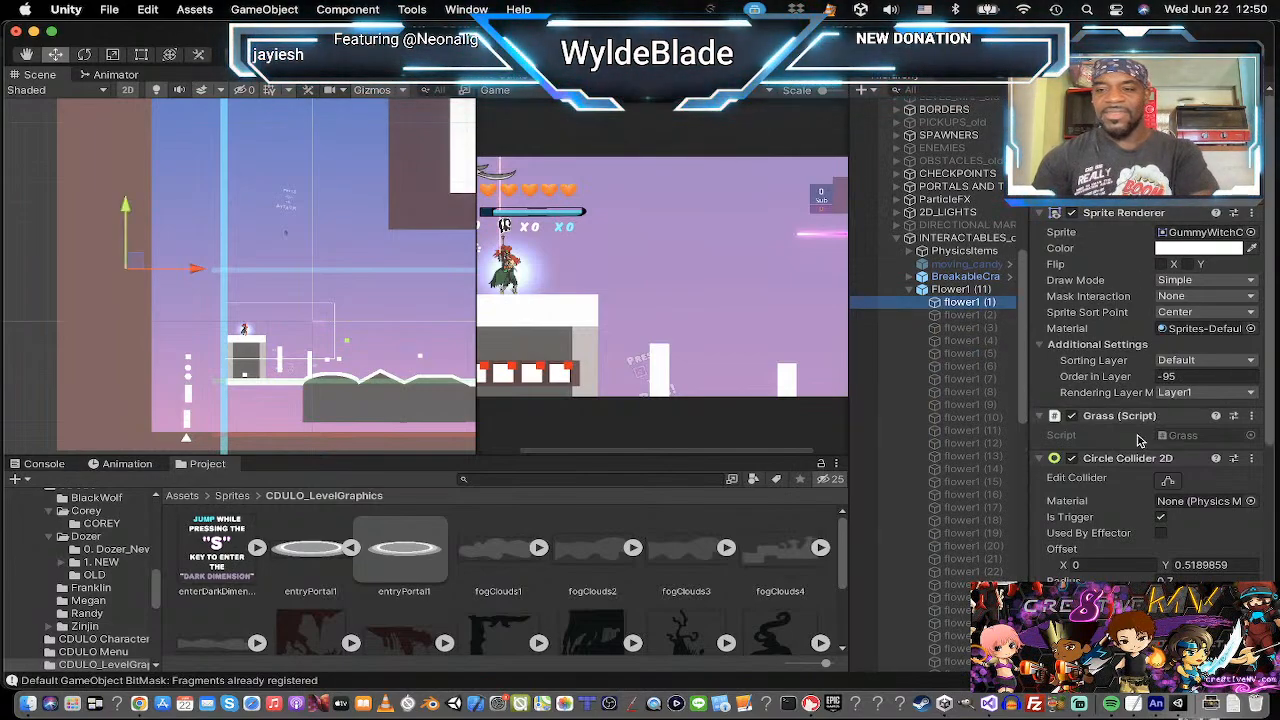
pyautogui.click(1250, 364)
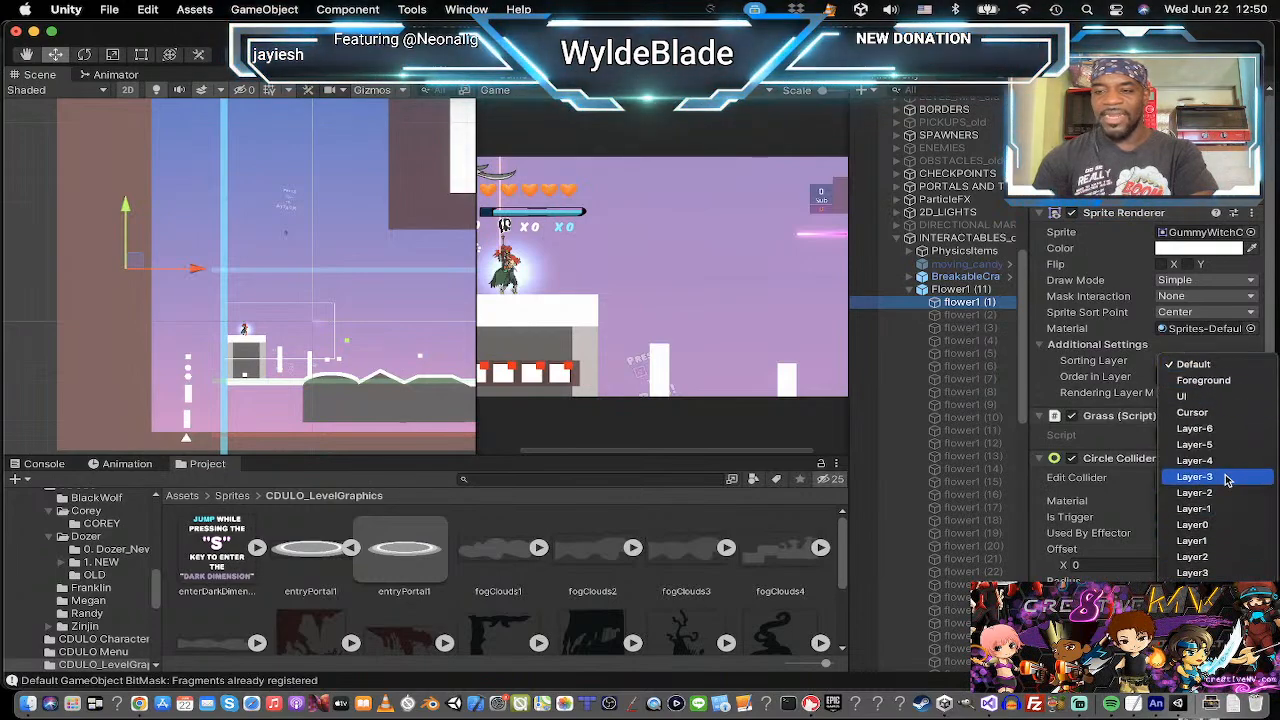
pyautogui.click(1224, 528)
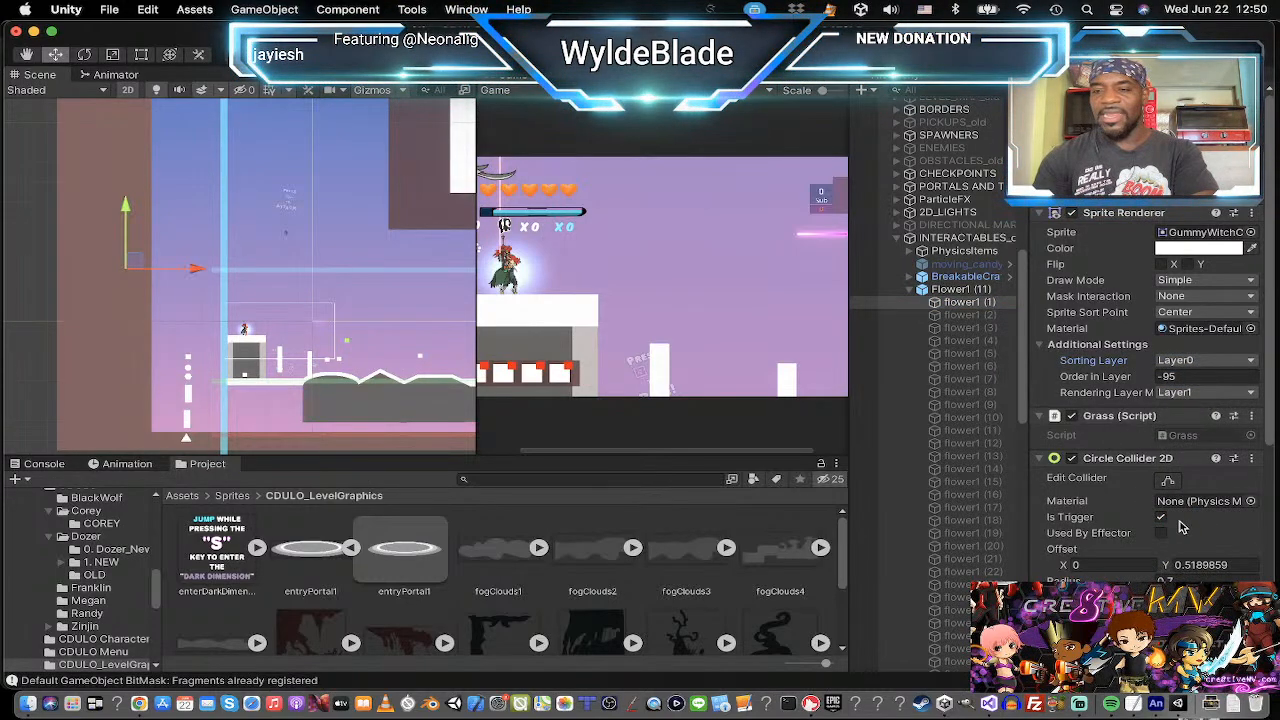
pyautogui.click(1203, 377)
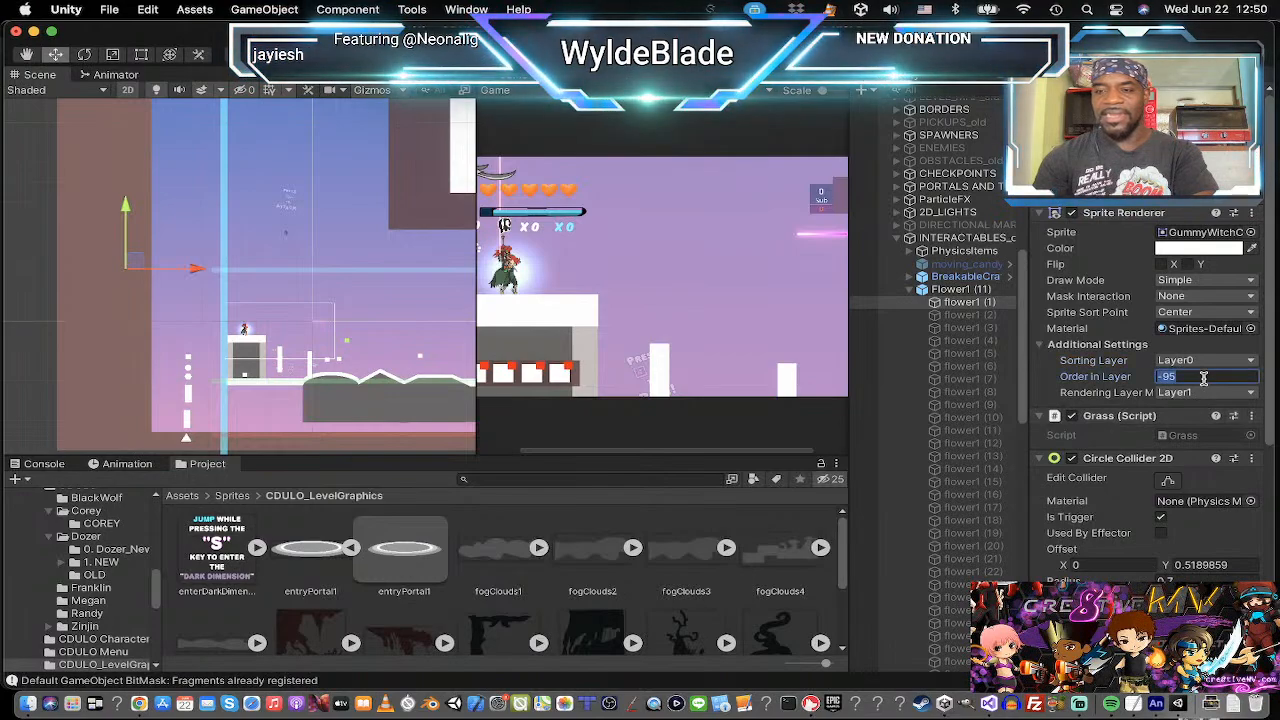
pyautogui.write('-')
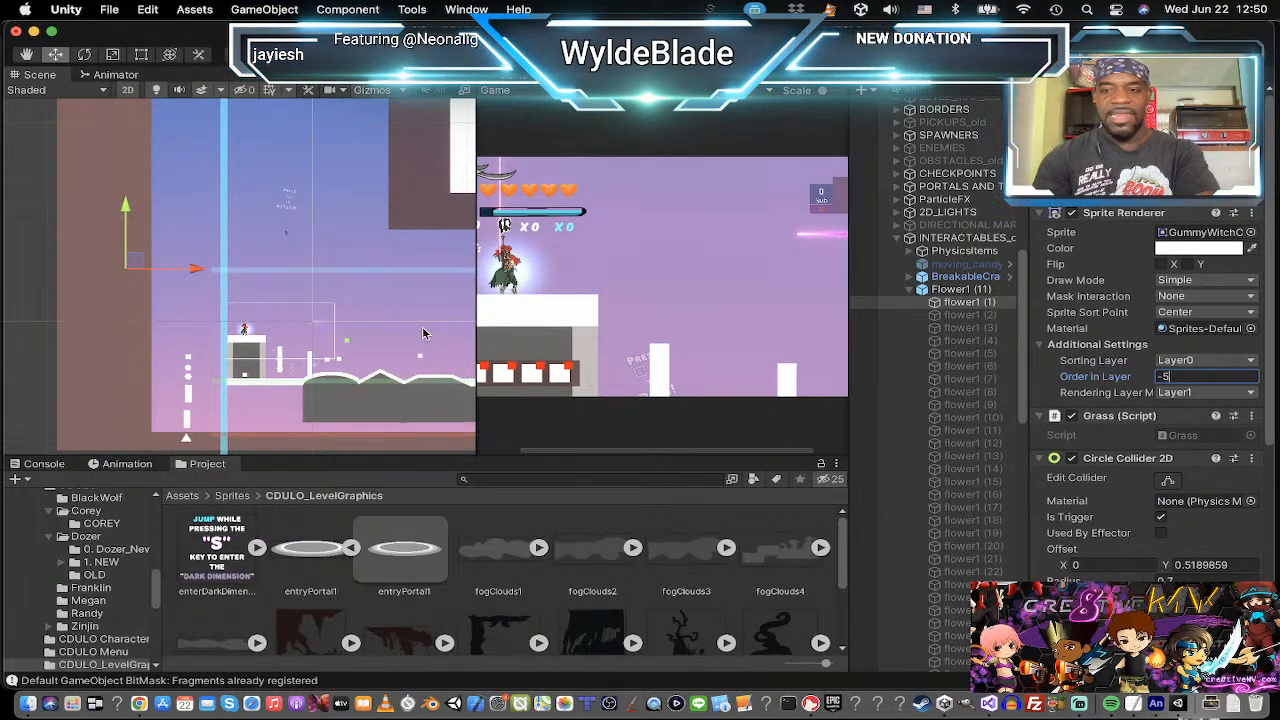
pyautogui.click(940, 302)
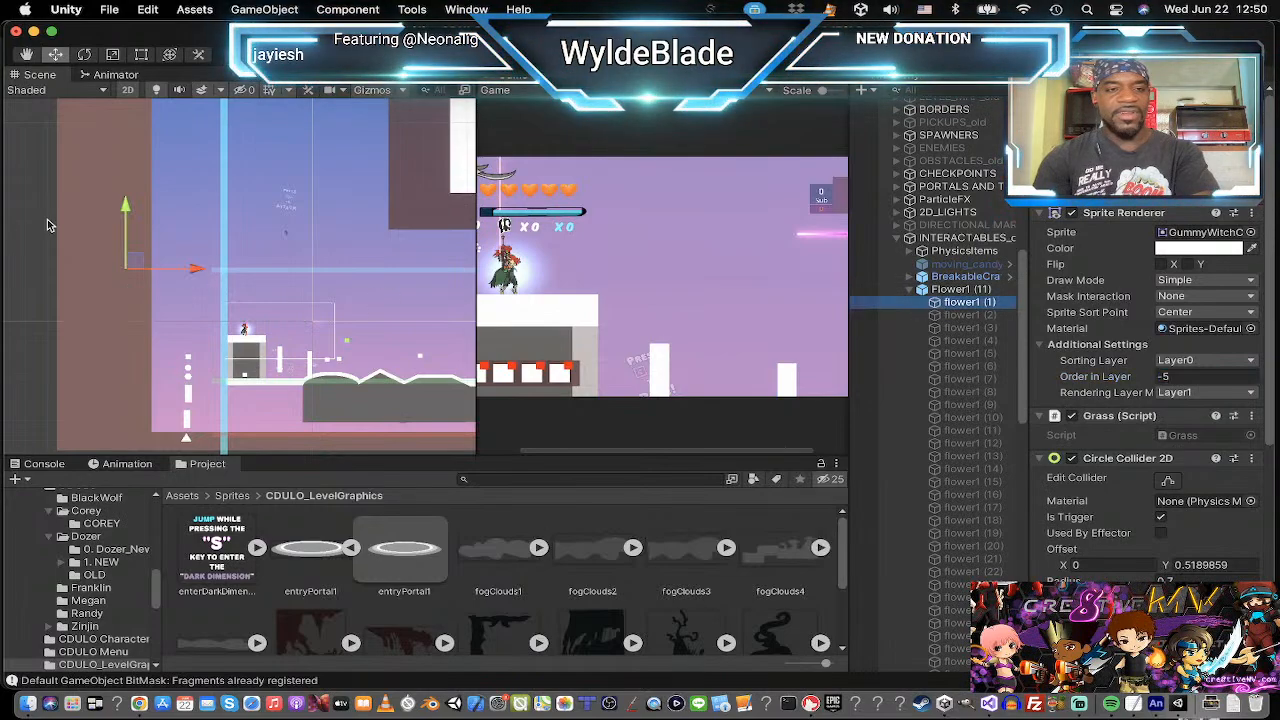
# Move flower1 (1) from outside the level onto the starting platform beside the character.
pyautogui.scroll(15, 110, 264)
pyautogui.scroll(-10, 142, 256)
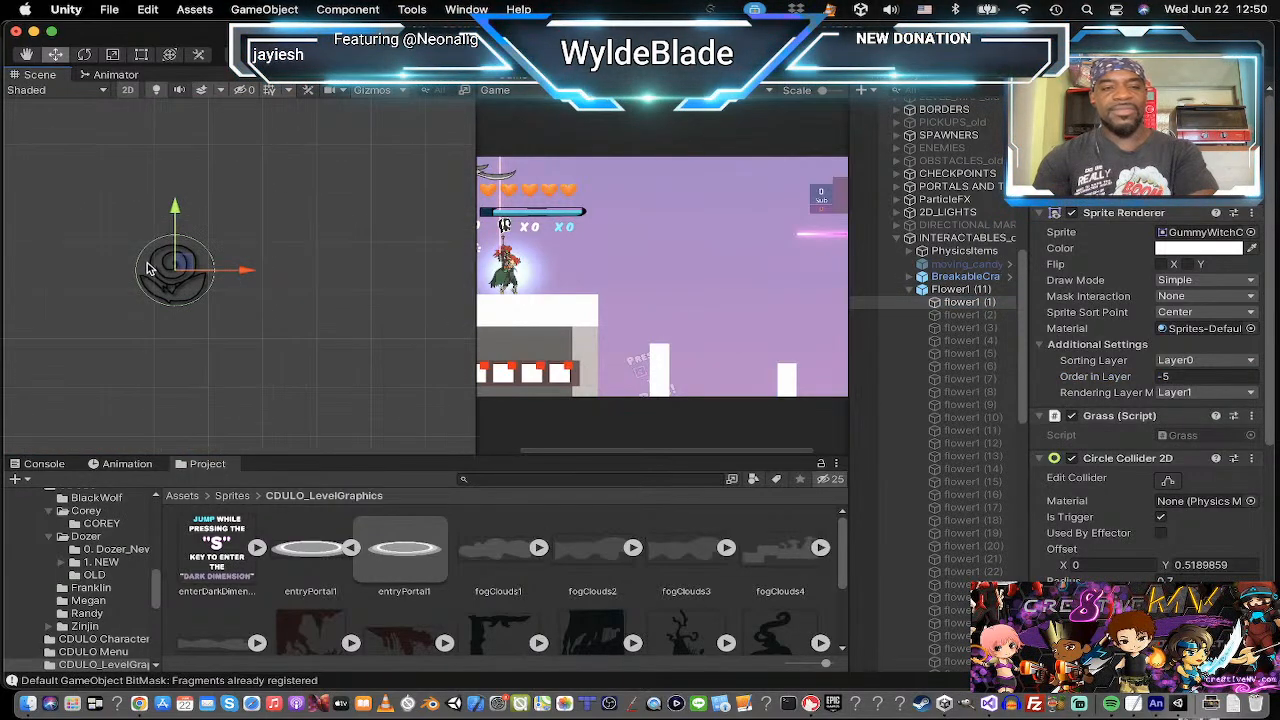
pyautogui.scroll(-8, 150, 250)
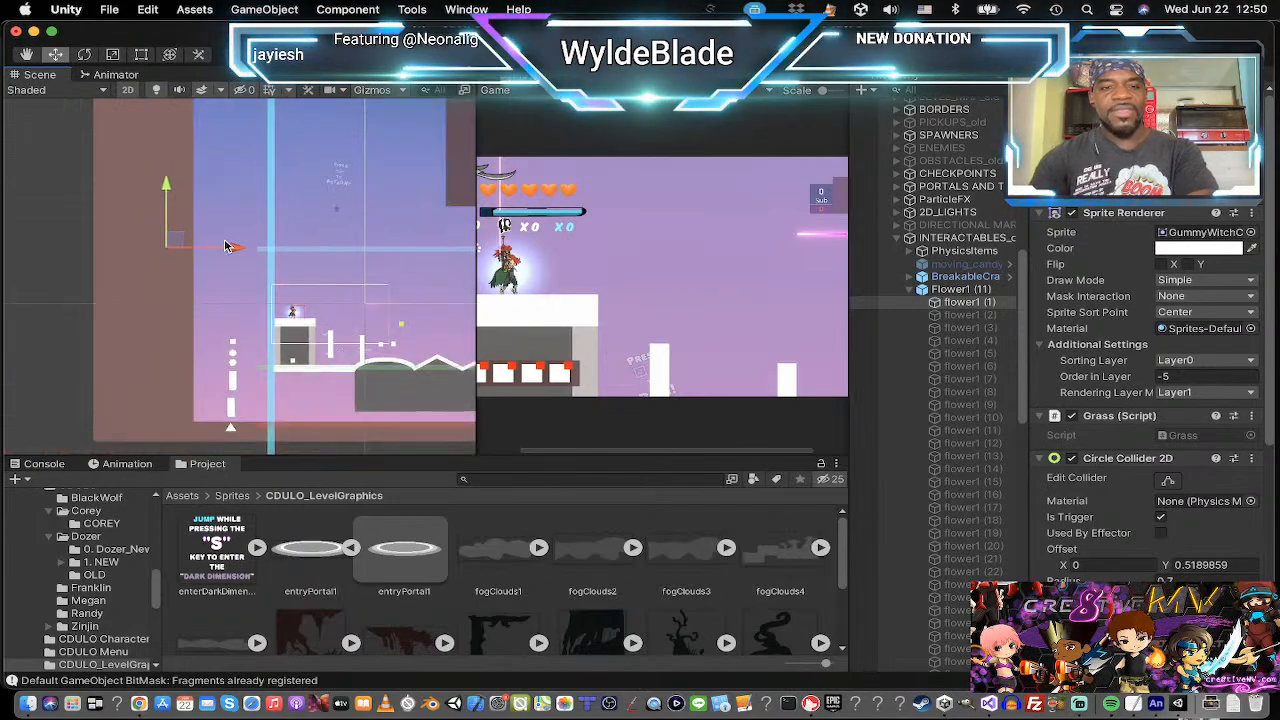
pyautogui.moveTo(183, 240); pyautogui.dragTo(315, 318)
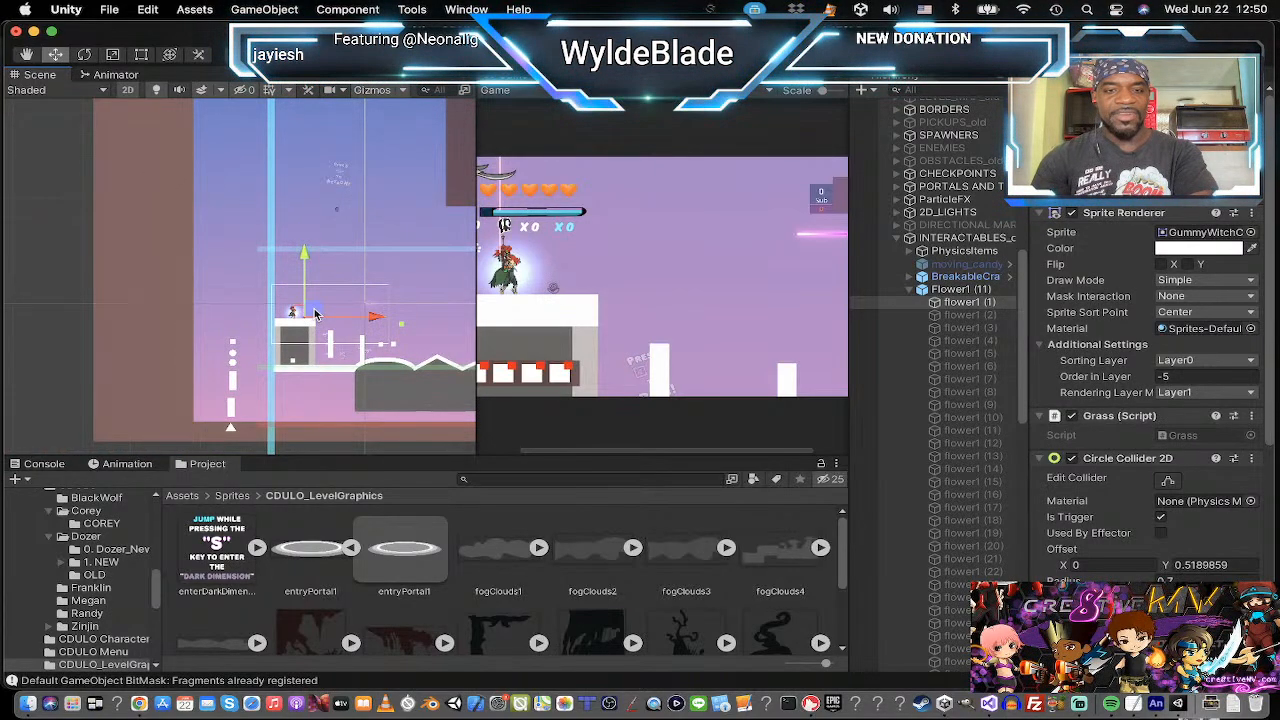
pyautogui.scroll(8, 326, 325)
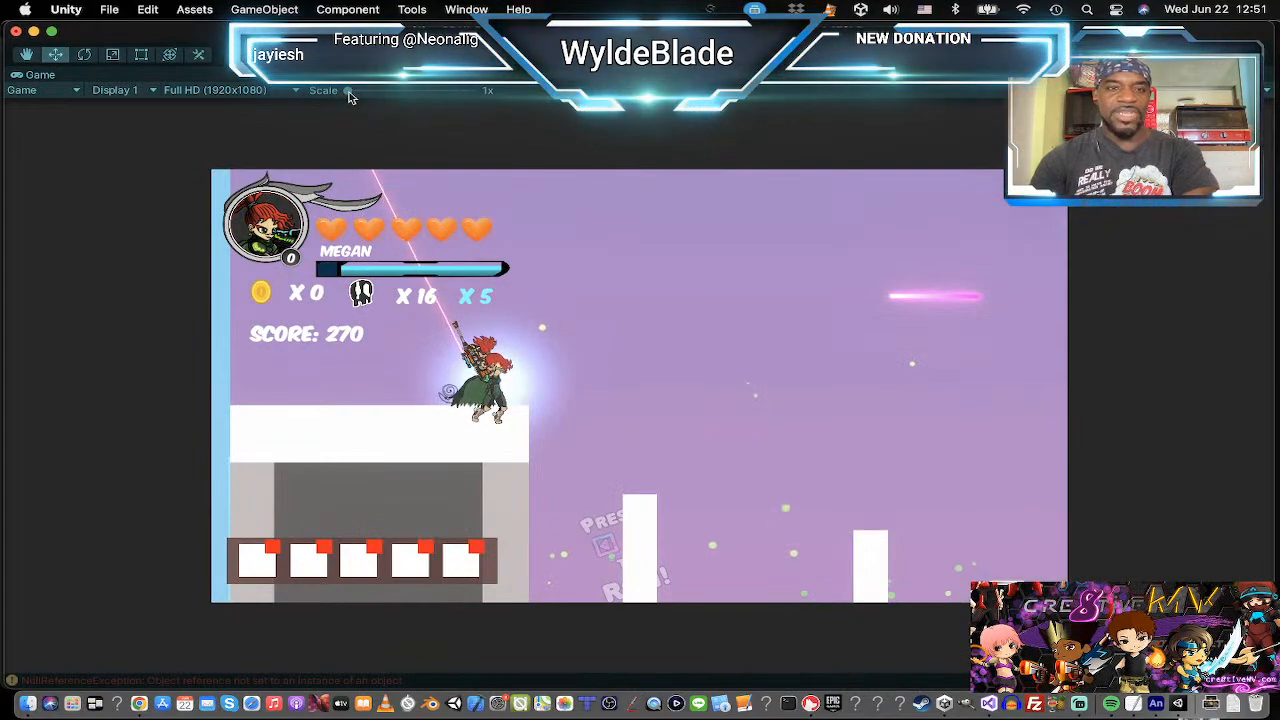
# Enlarge the running game to 1.3x scale, run the character back and forth past the flower, and stop the playtest.
pyautogui.moveTo(345, 92); pyautogui.dragTo(364, 92)
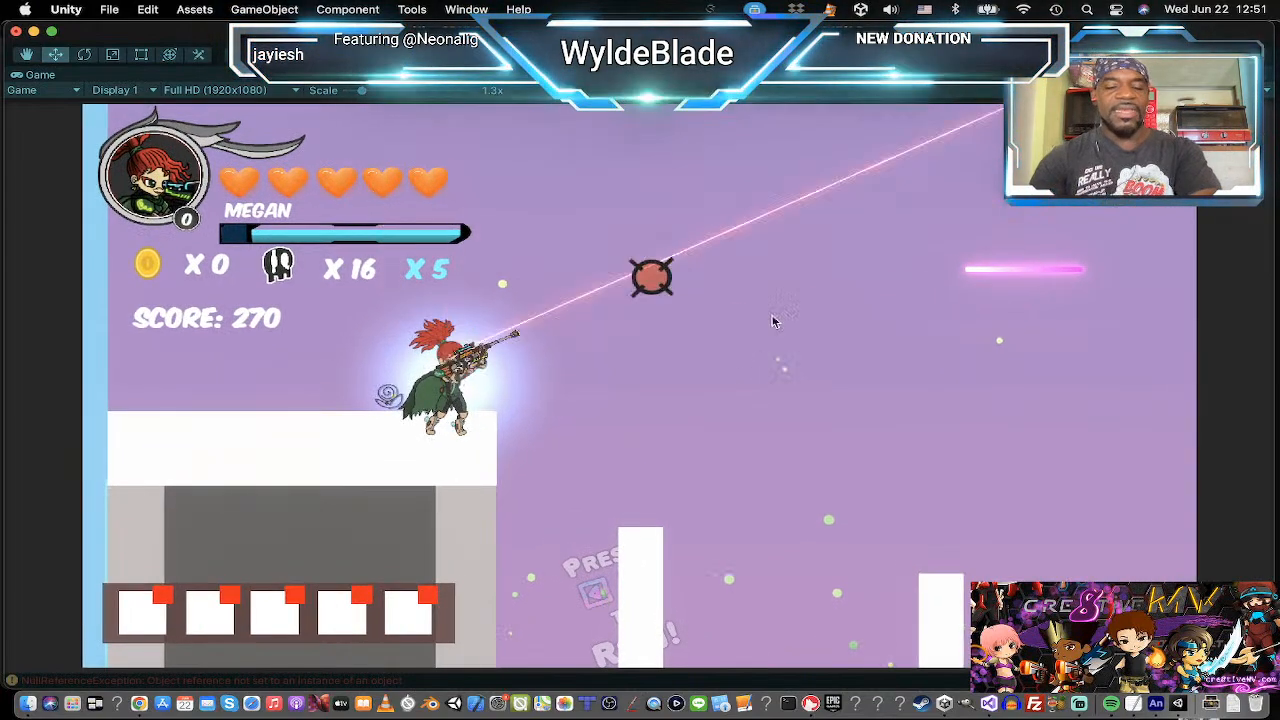
pyautogui.press('a')
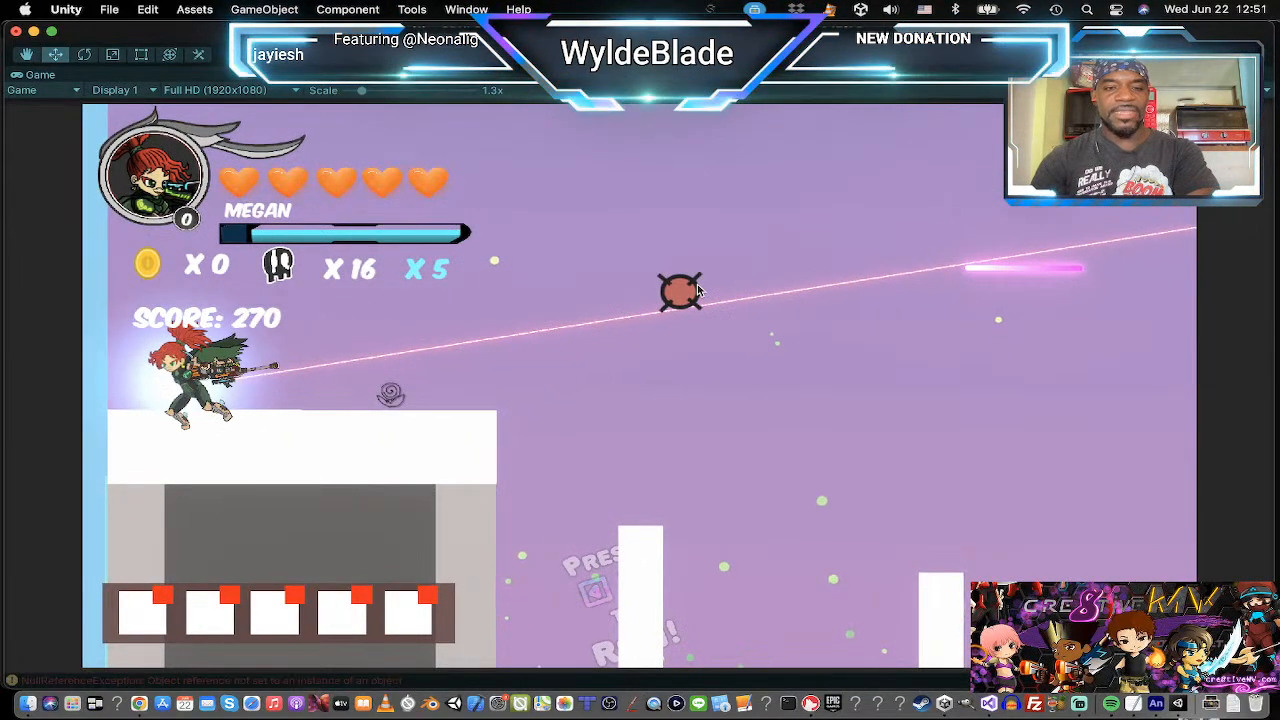
pyautogui.press('d')
pyautogui.press('a')
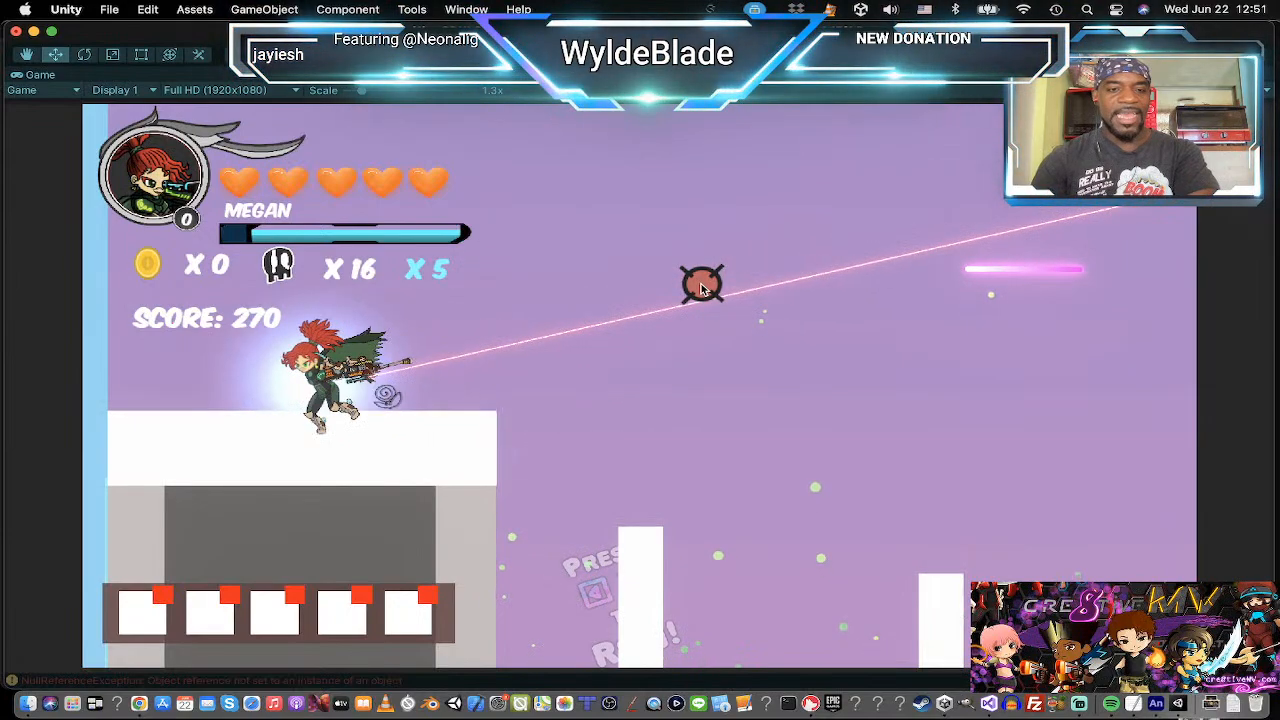
pyautogui.press('d')
pyautogui.press('a')
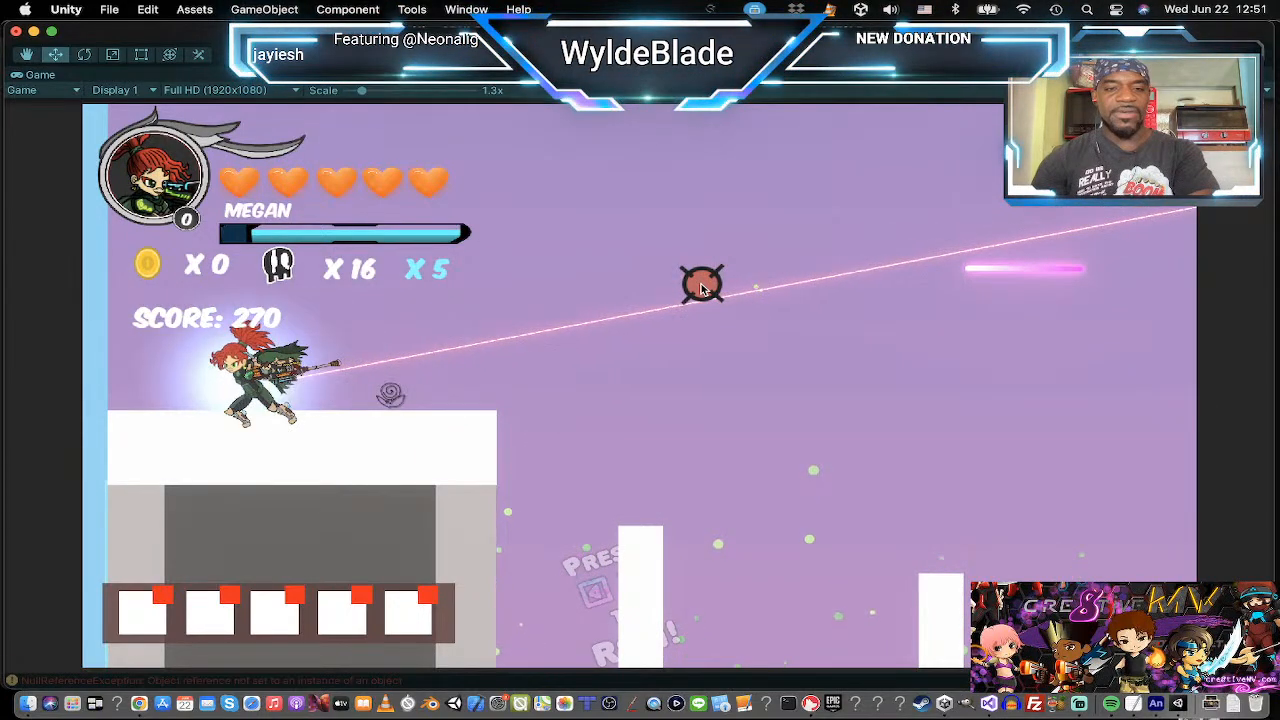
pyautogui.press('d')
pyautogui.press('a')
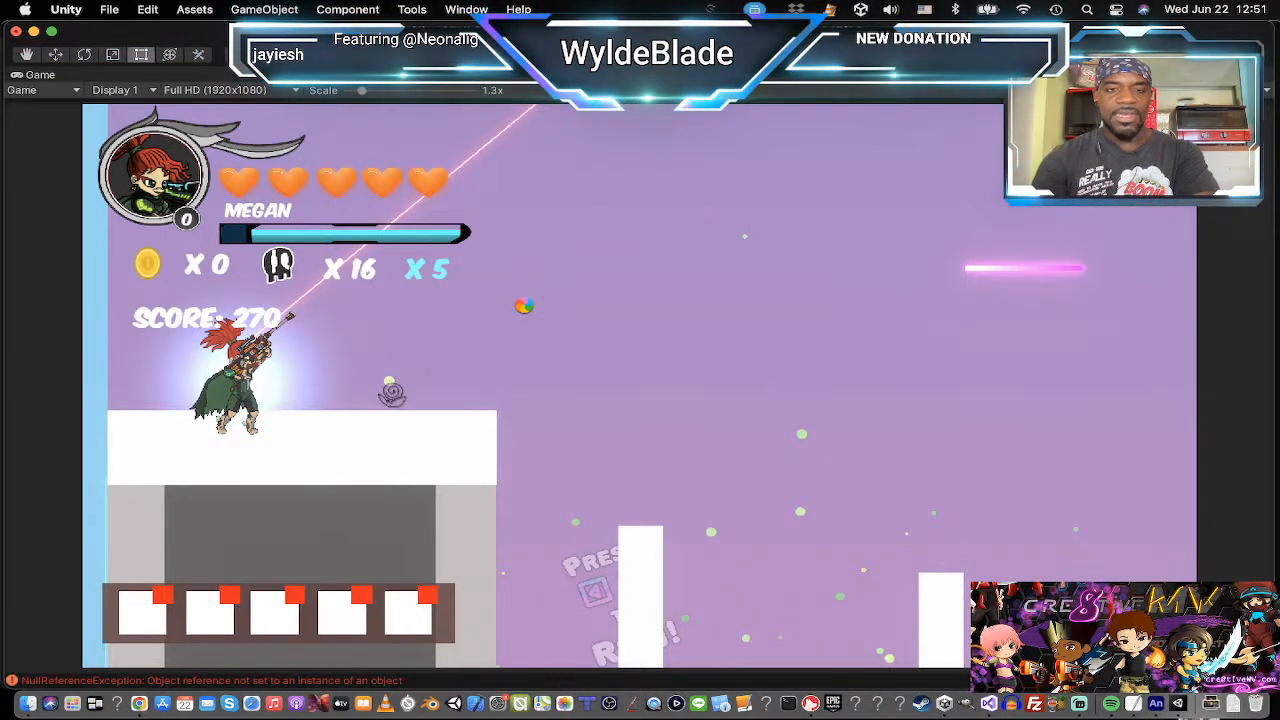
pyautogui.press('super+p')
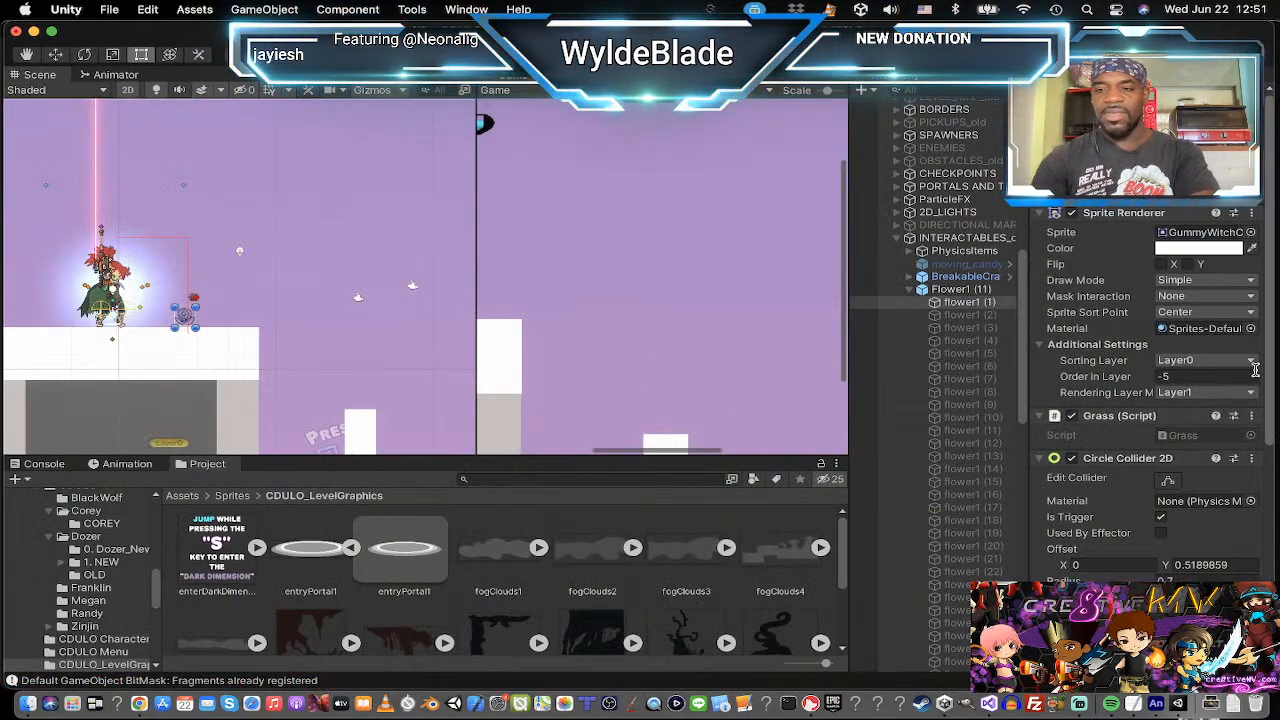
# Set flower1 (1)'s Order in Layer to 30 and lower the flower slightly into the platform's top edge.
pyautogui.click(1182, 376)
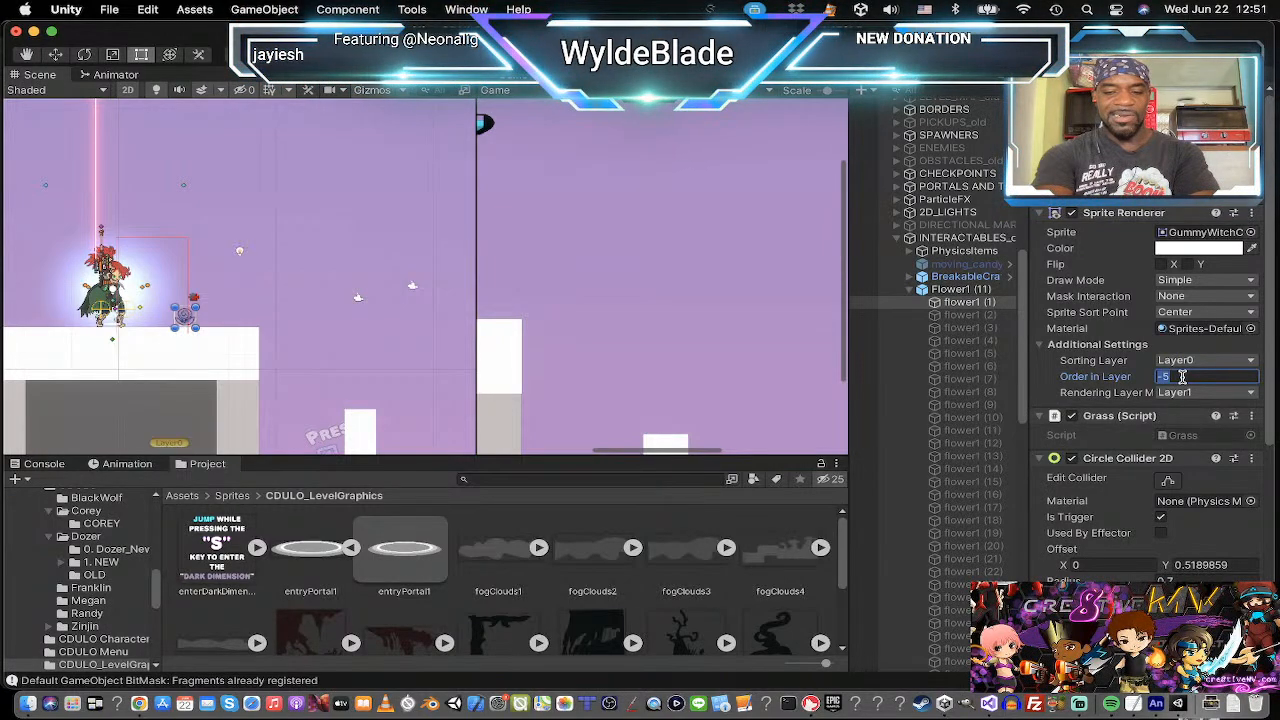
pyautogui.write('20')
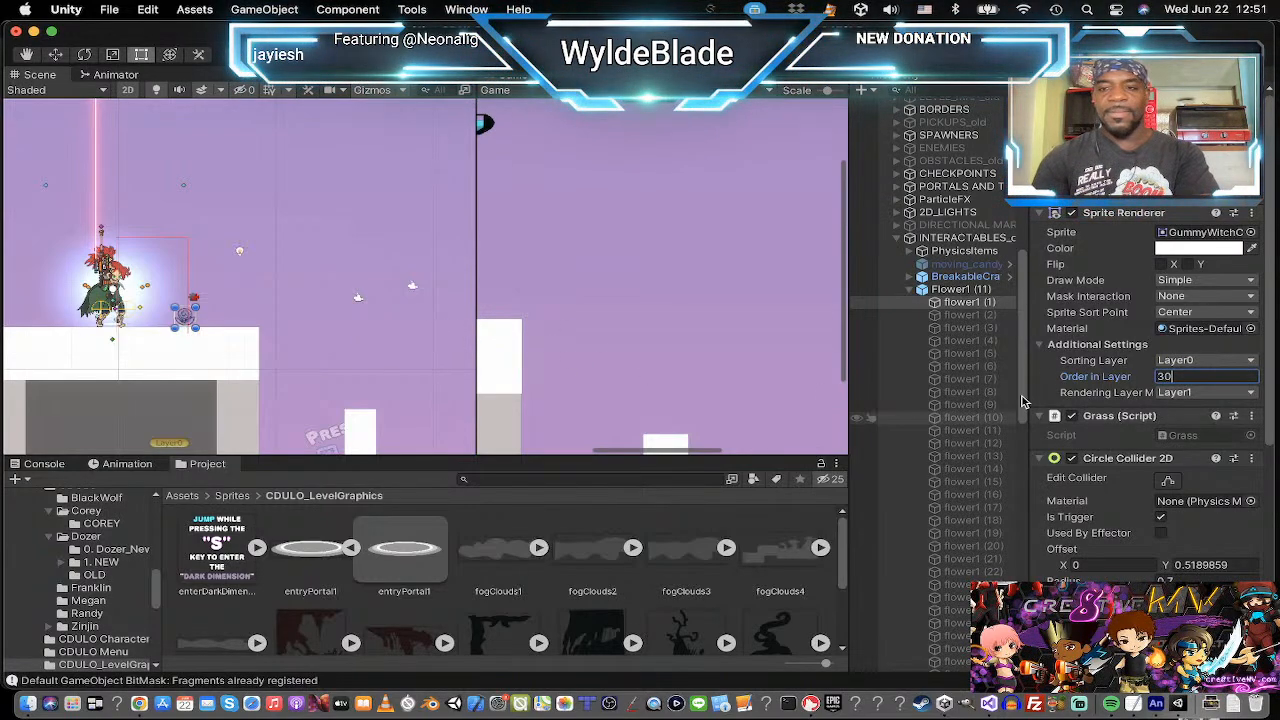
pyautogui.click(936, 303)
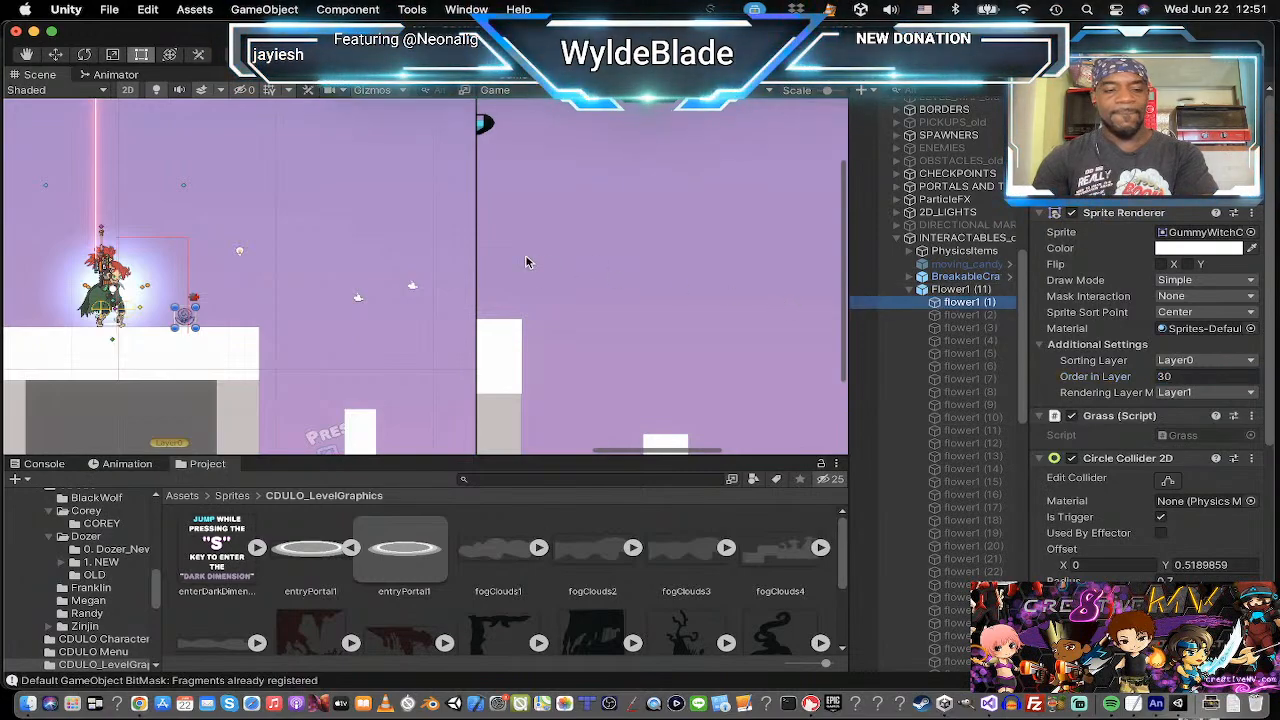
pyautogui.press('w')
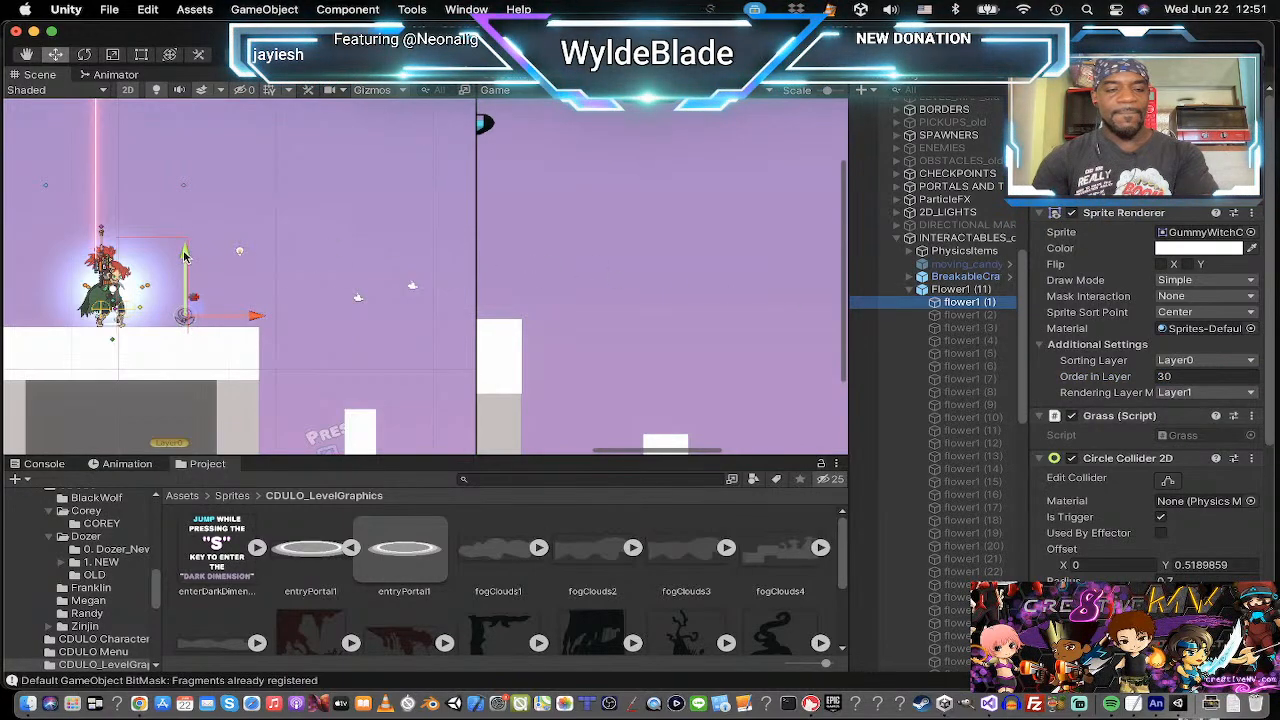
pyautogui.moveTo(187, 253)
pyautogui.mouseDown()
pyautogui.moveTo(182, 300)
pyautogui.moveTo(183, 264)
pyautogui.mouseUp()
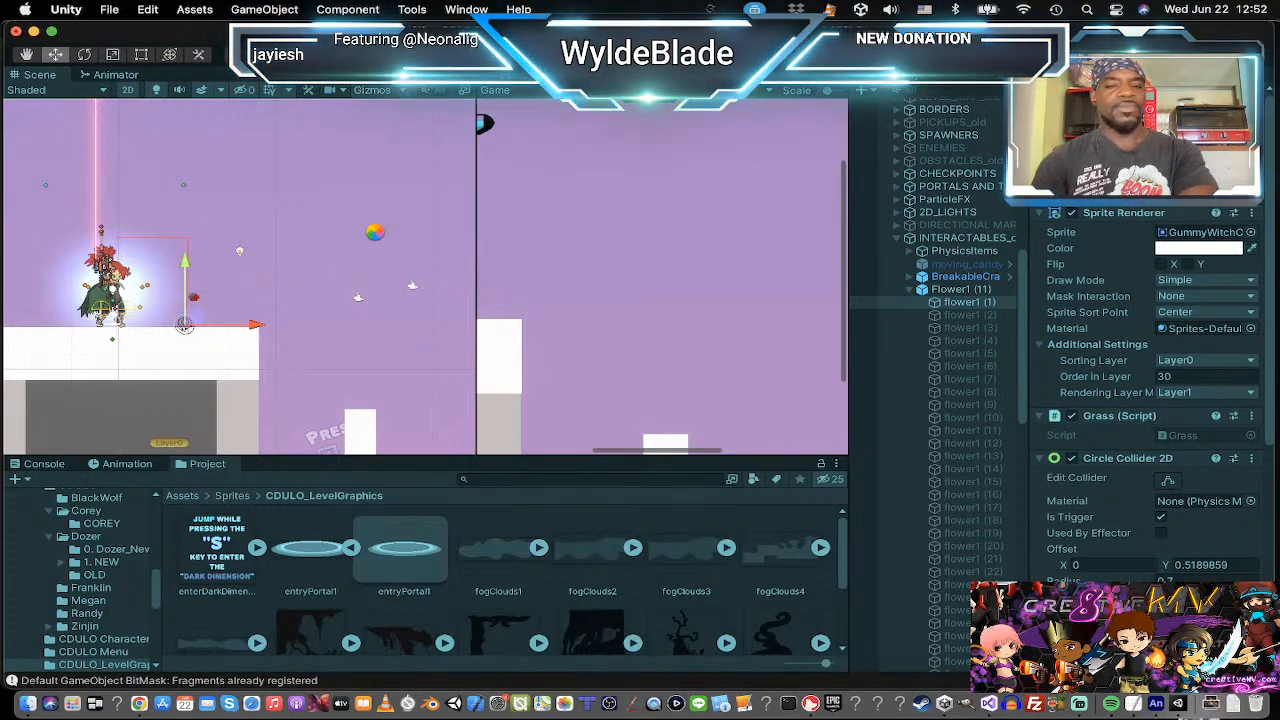
# Playtest the scene again and run the character back and forth across the lowered flower on the starting platform.
pyautogui.press('super+p')
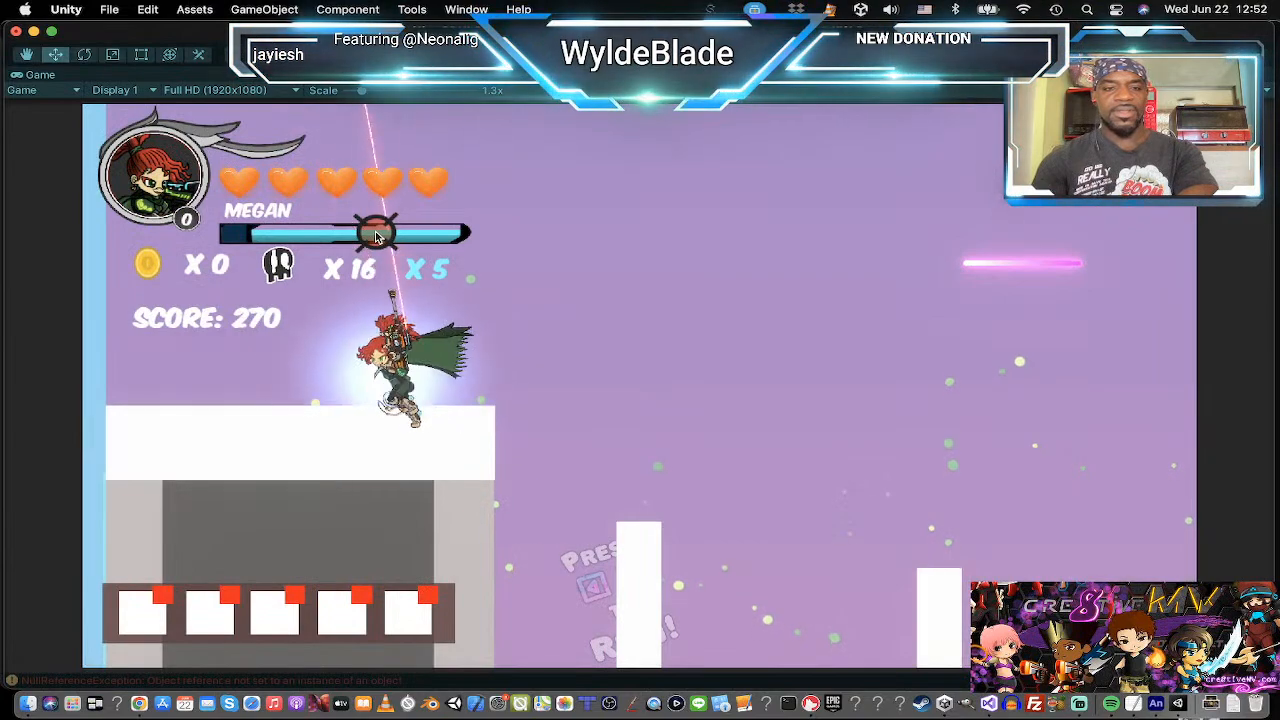
pyautogui.press('d')
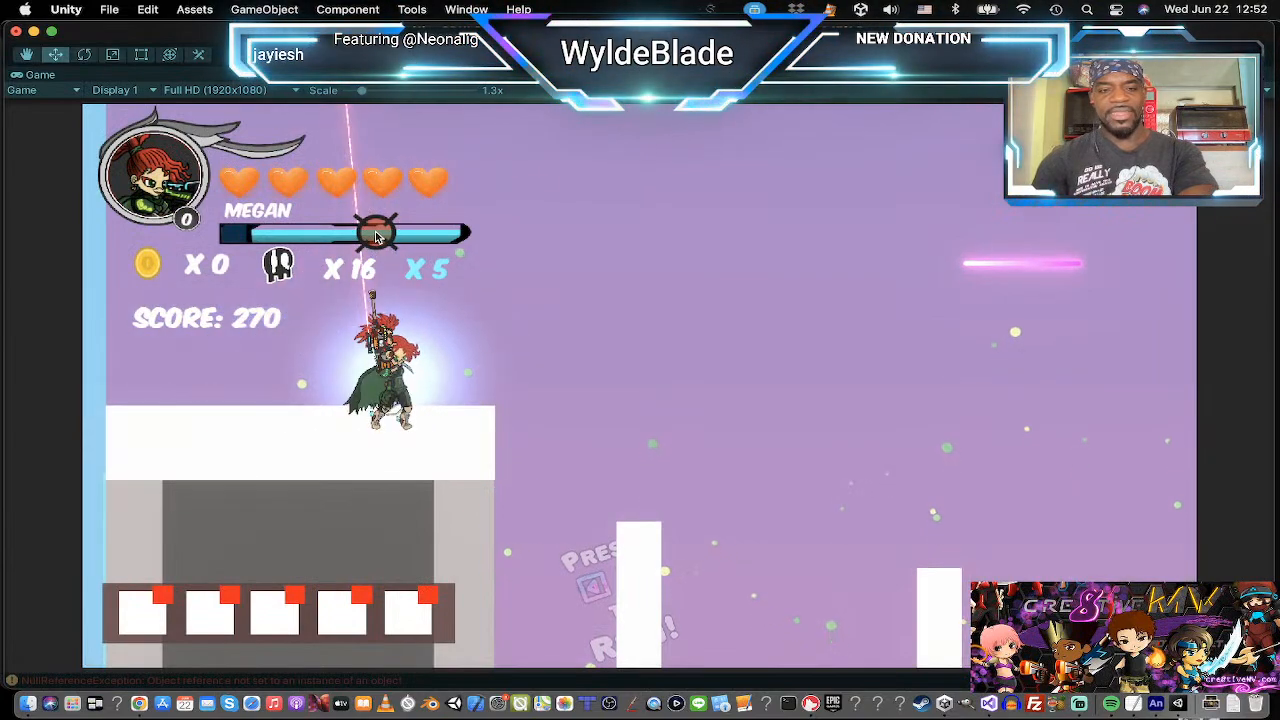
pyautogui.press('a')
pyautogui.press('d')
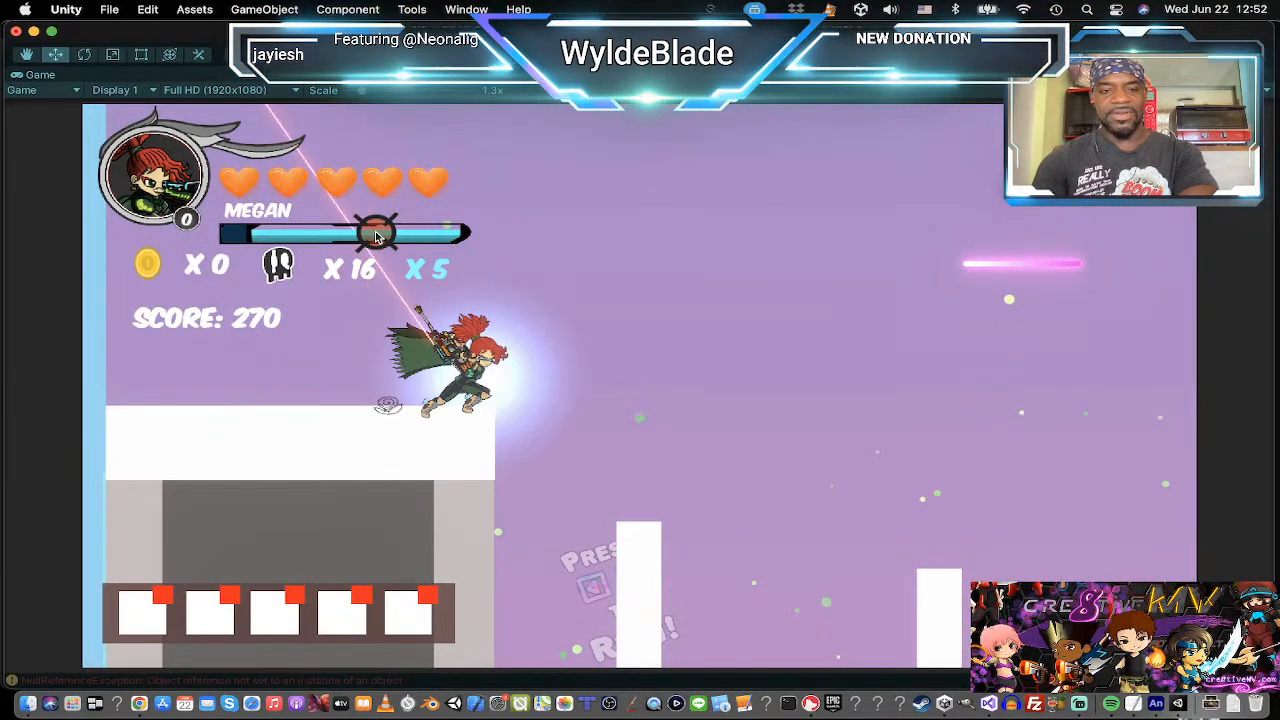
# Run and jump the character past the flower once more on the starting platform, and end the playtest.
pyautogui.press('a')
pyautogui.press('d')
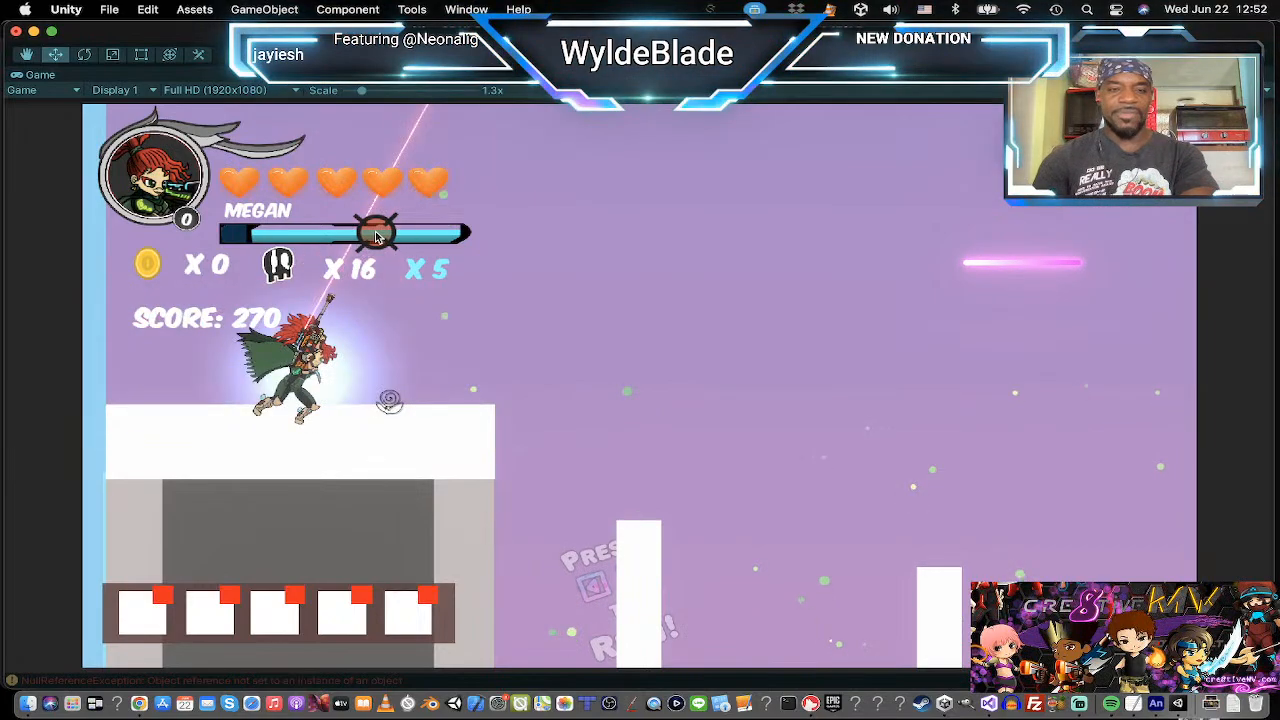
pyautogui.press('space')
pyautogui.press('a')
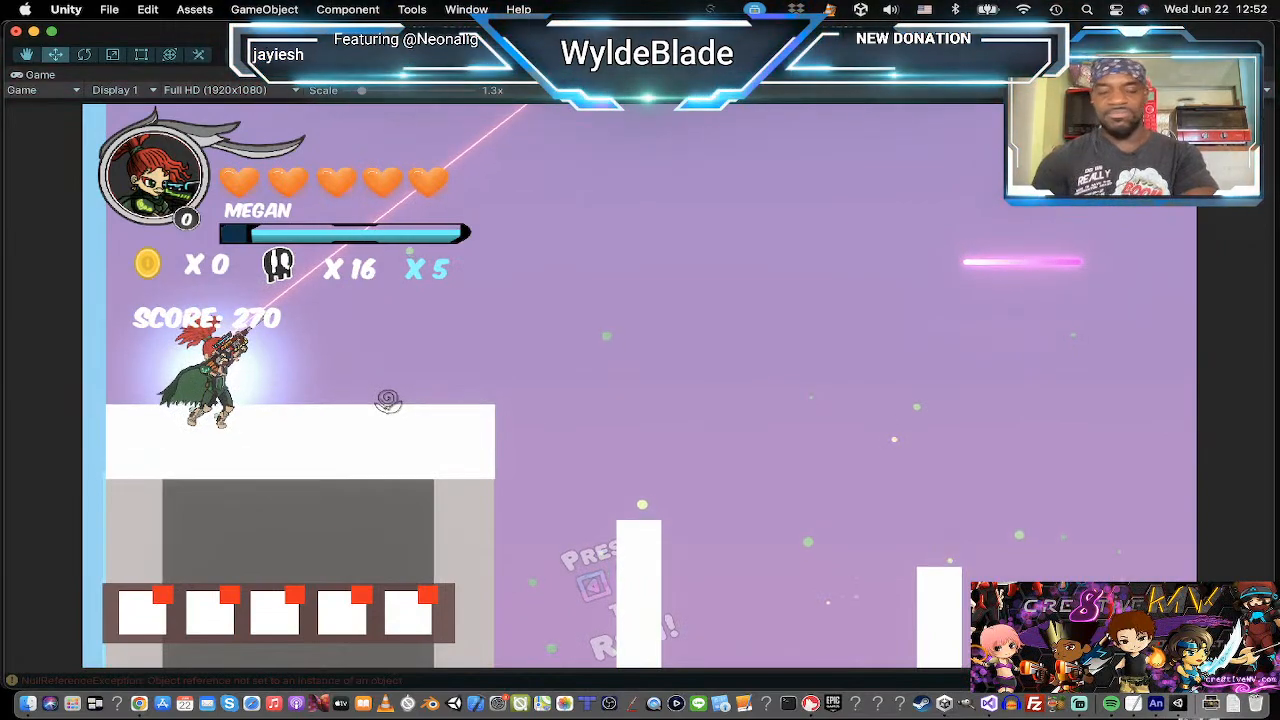
pyautogui.press('t')
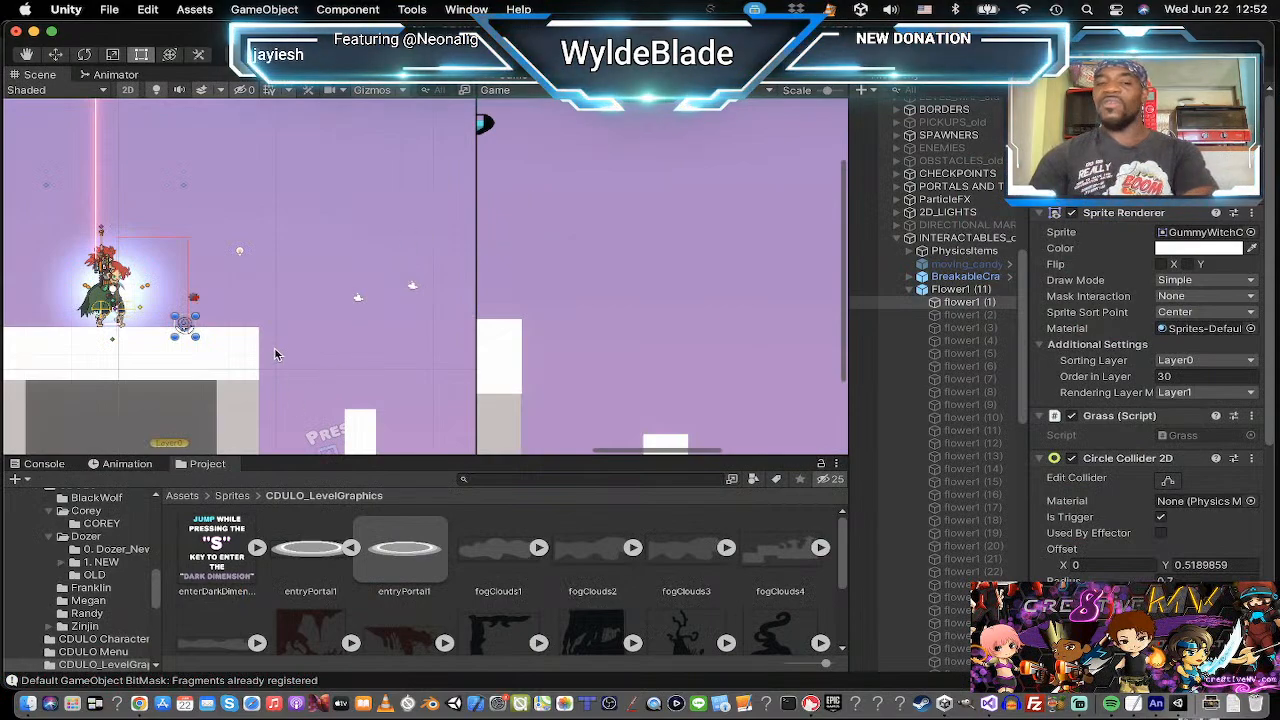
# Collapse the Flower1 (11) group and its parent INTERACTABLES_old in the hierarchy.
pyautogui.scroll(-8, 277, 340)
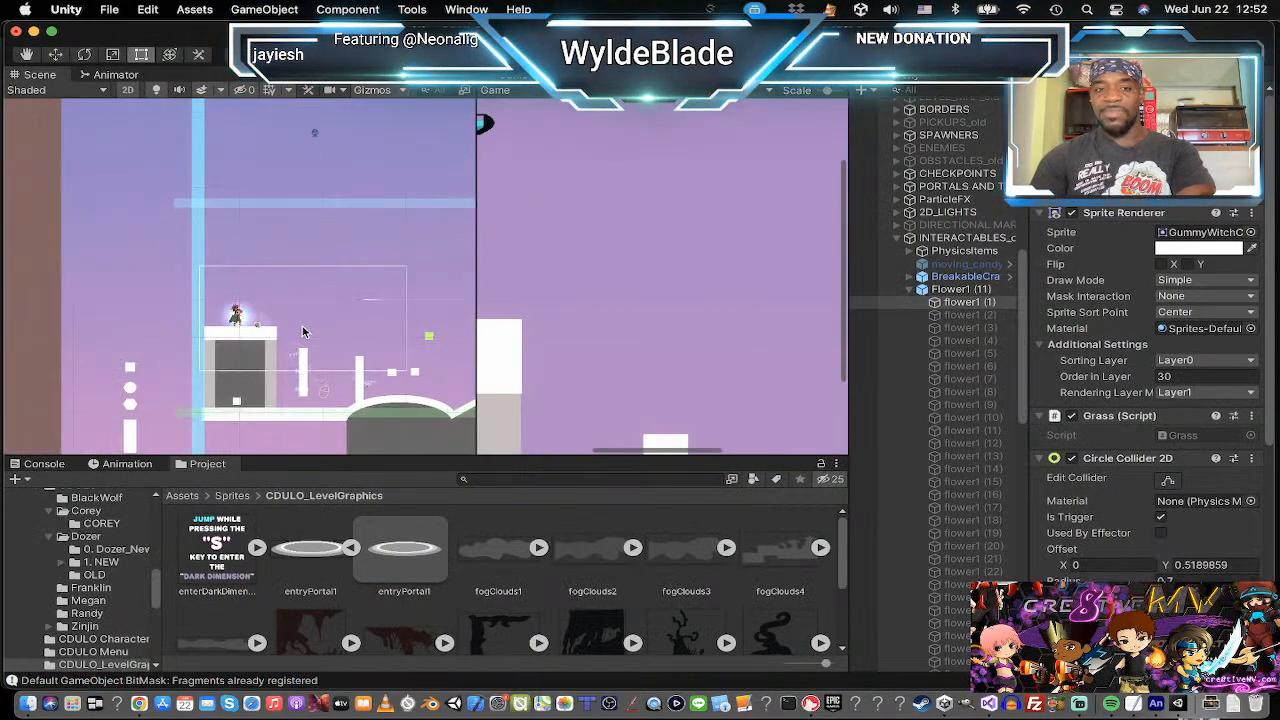
pyautogui.moveTo(306, 327); pyautogui.dragTo(244, 301, button='middle')
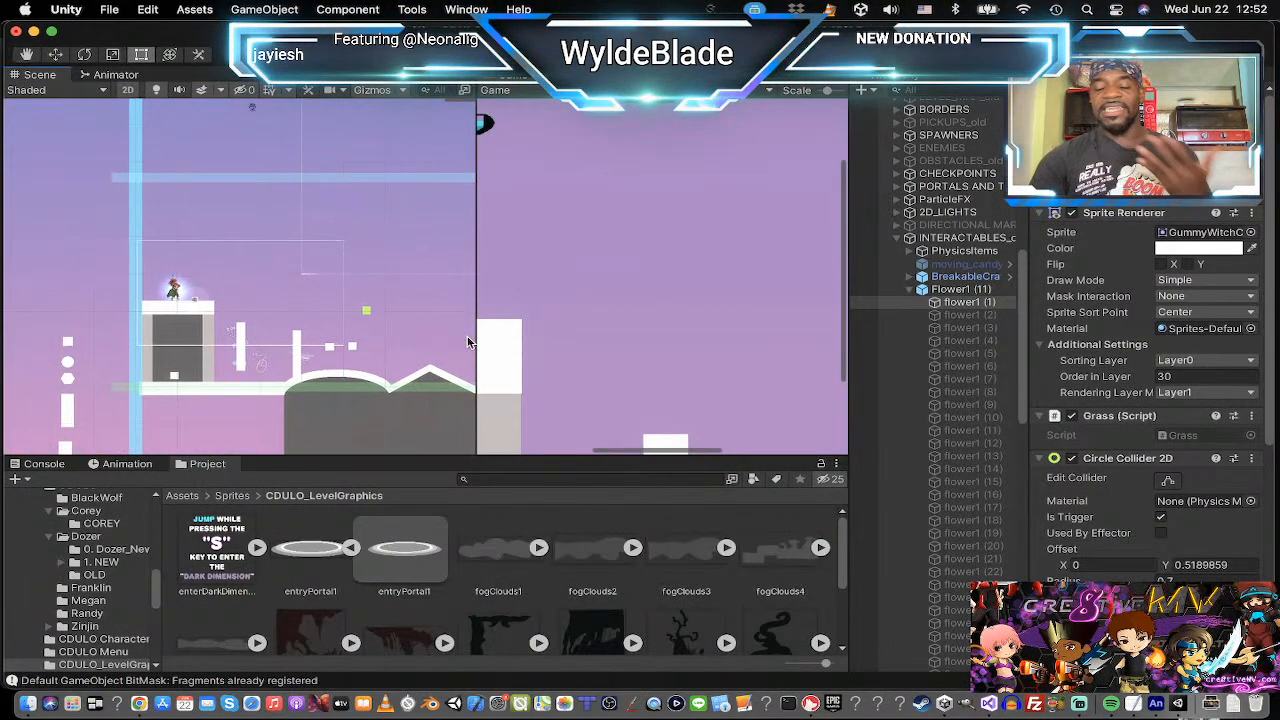
pyautogui.click(908, 290)
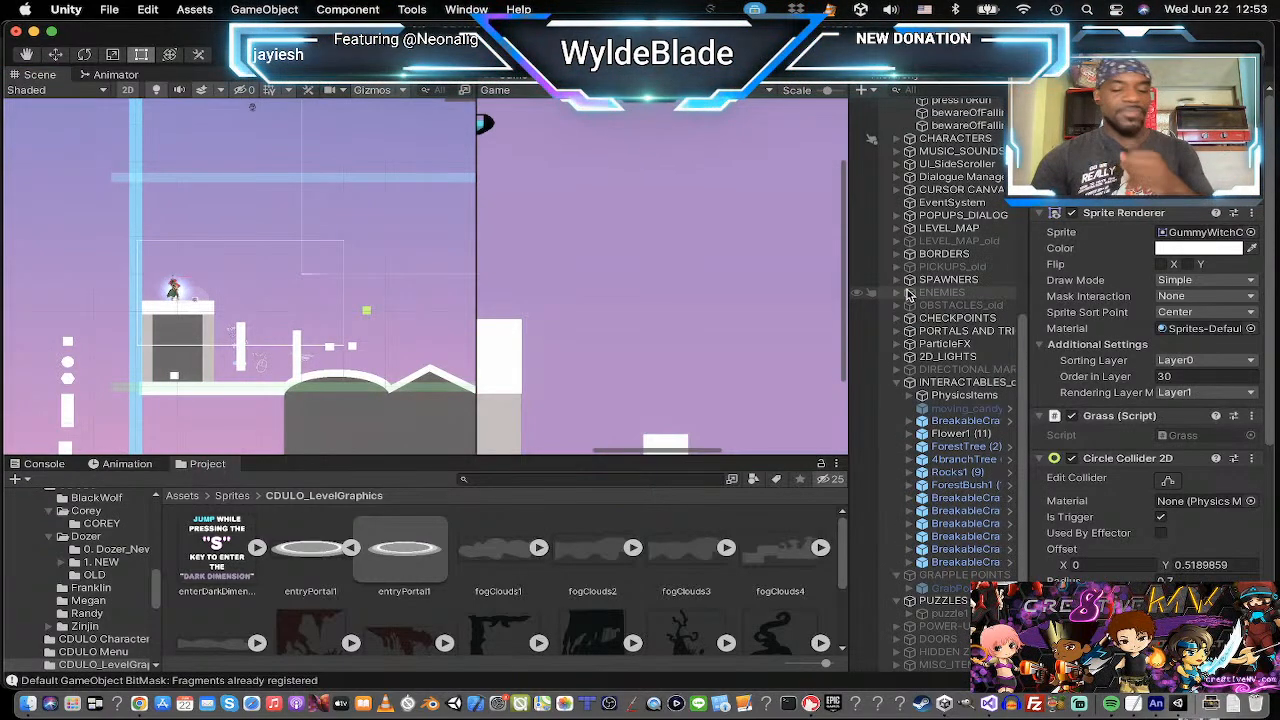
pyautogui.click(900, 388)
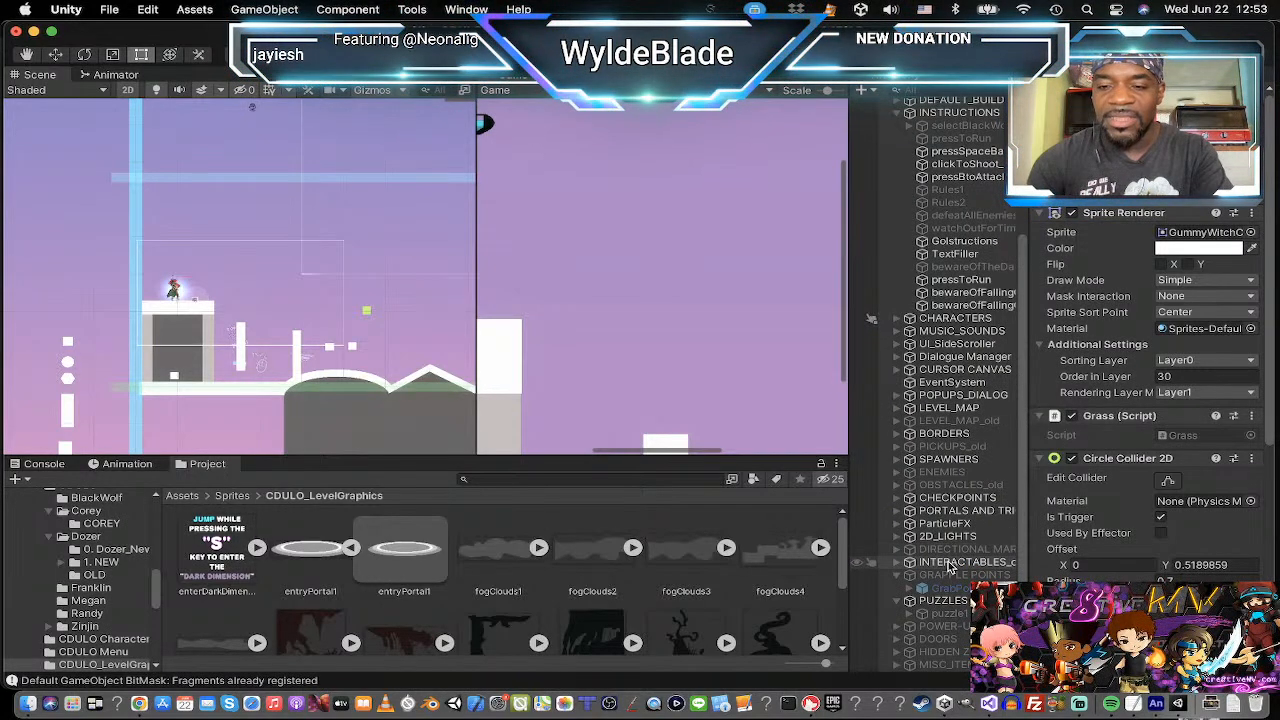
# Create an empty child object under INTERACTABLES_old and name it INTERACTABLES.
pyautogui.click(950, 563)
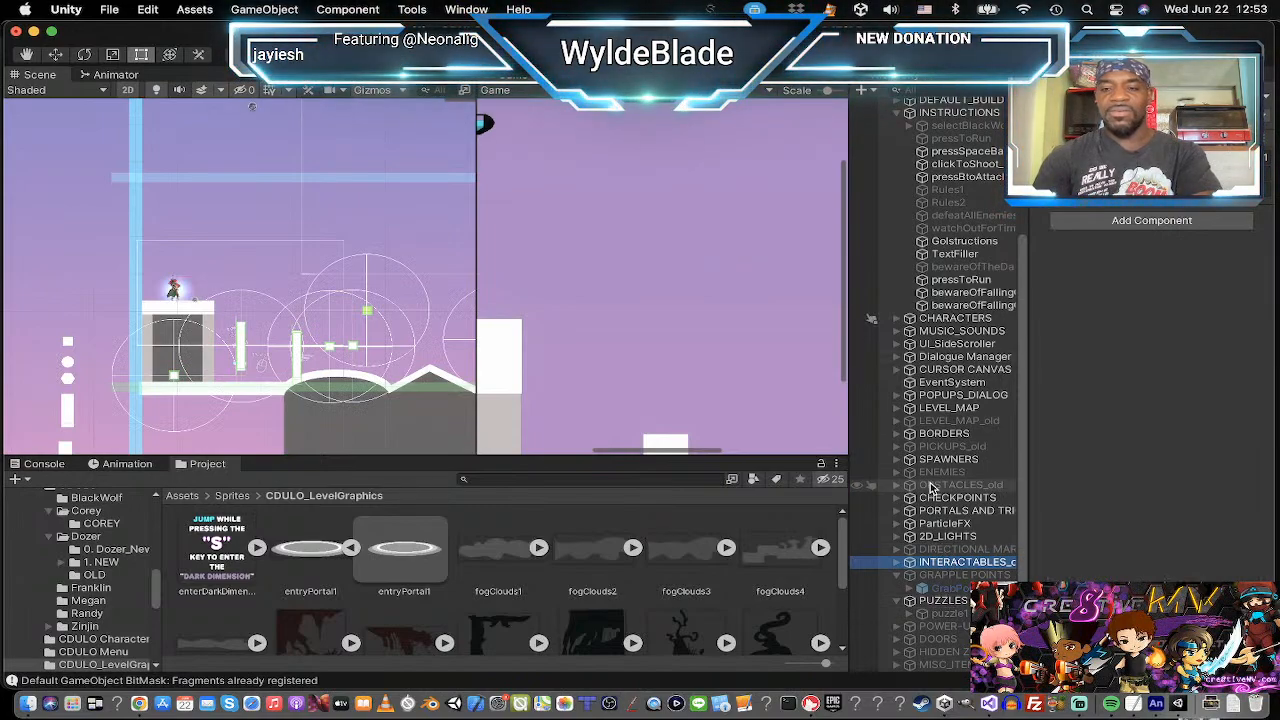
pyautogui.rightClick(940, 567)
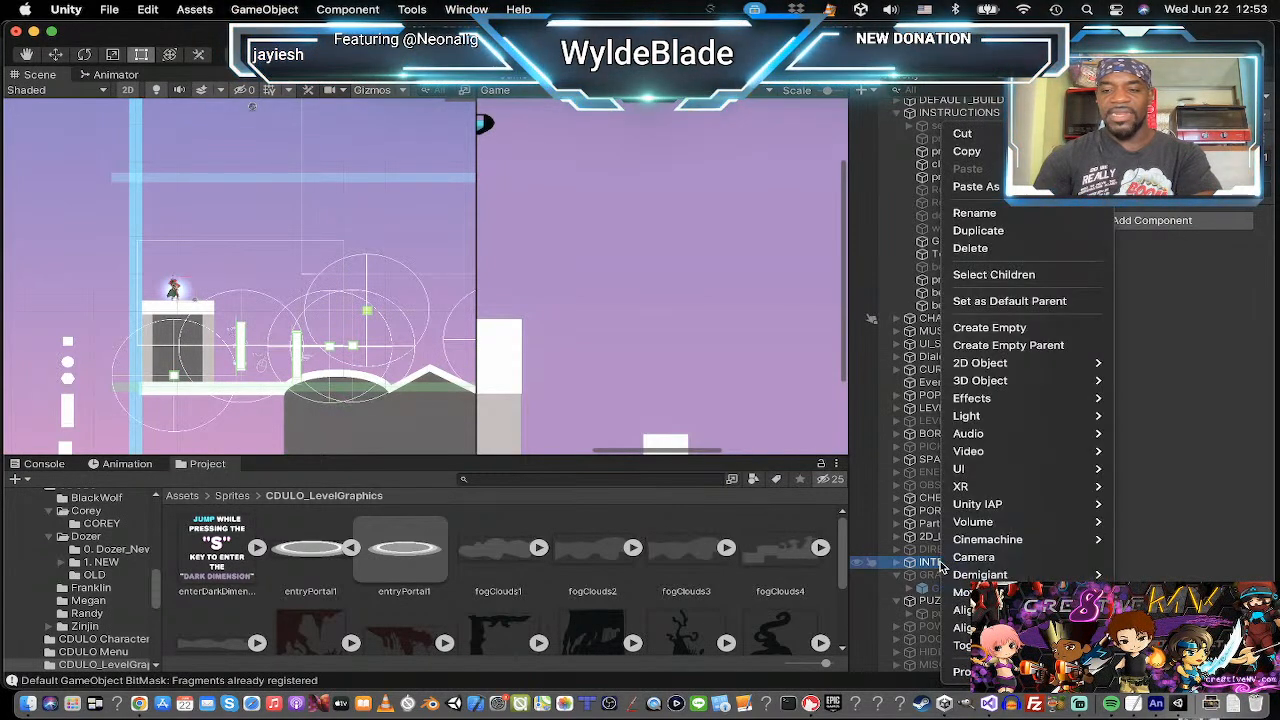
pyautogui.click(1021, 328)
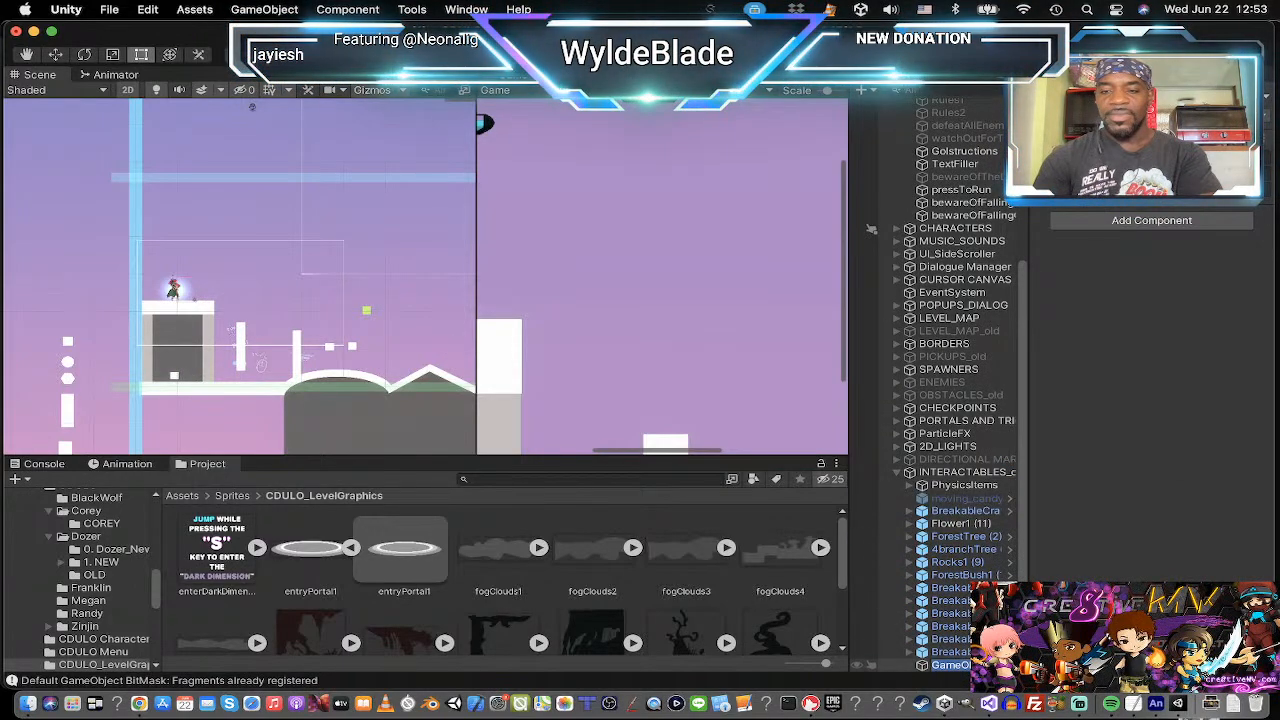
pyautogui.write('Inte')
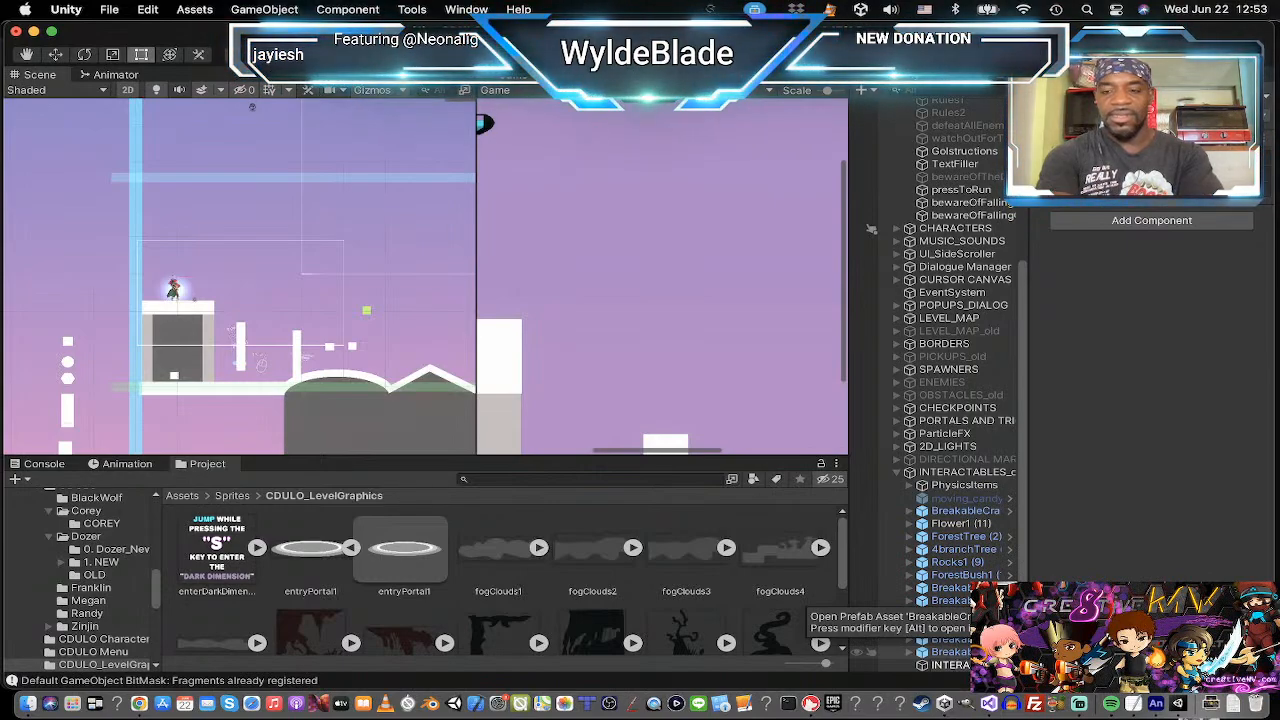
pyautogui.write('S')
pyautogui.press('Return')
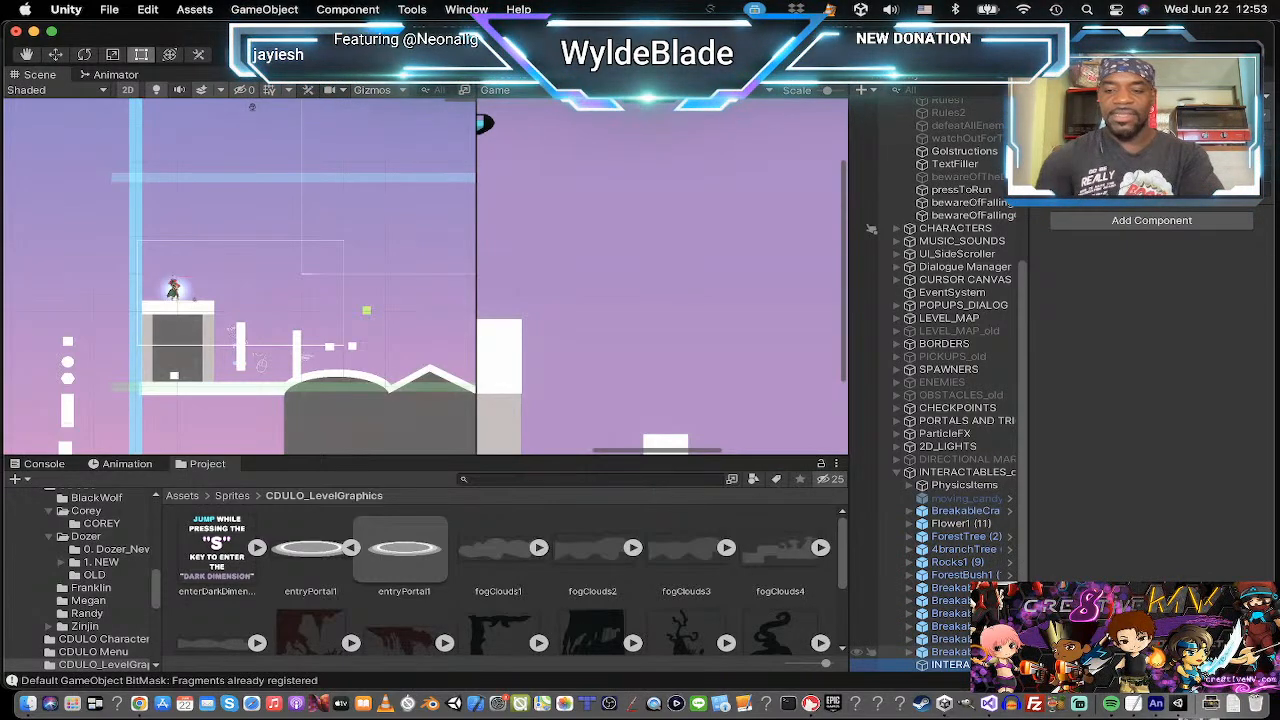
# Move INTERACTABLES to the scene's root level directly above INTERACTABLES_old and make Flower1 (11) its child.
pyautogui.moveTo(933, 668); pyautogui.dragTo(872, 469)
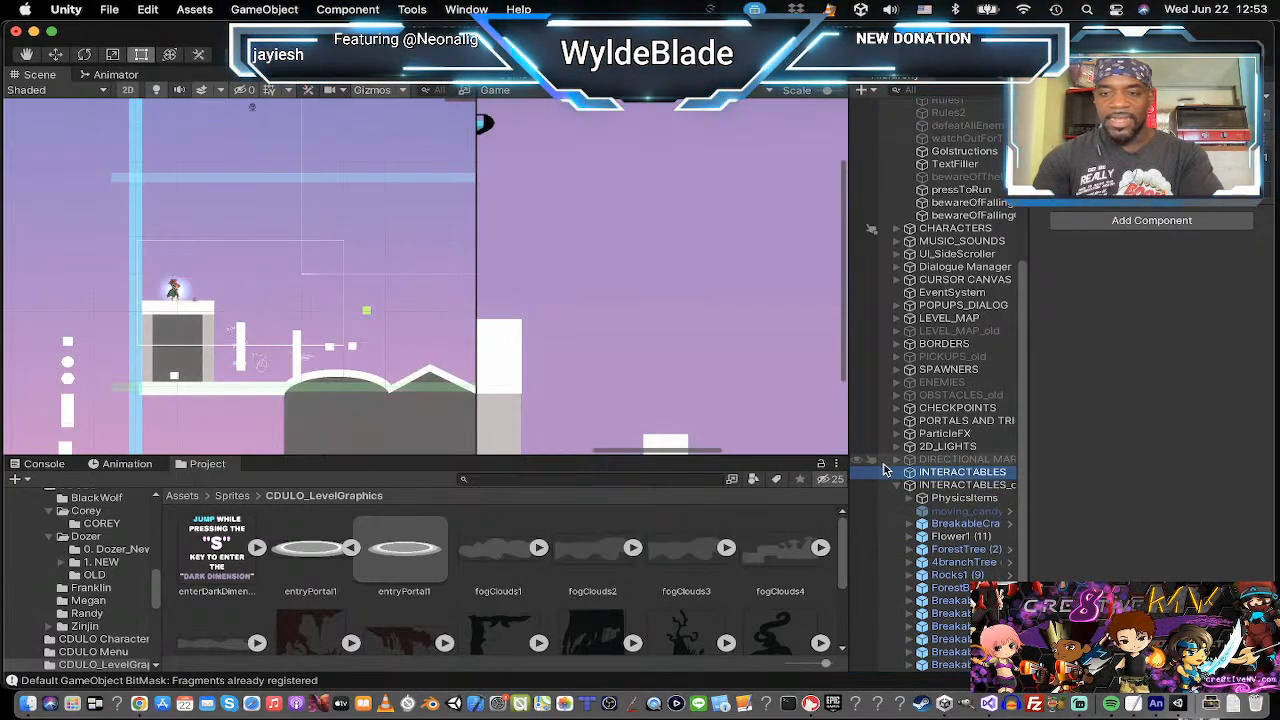
pyautogui.moveTo(965, 537); pyautogui.dragTo(952, 476)
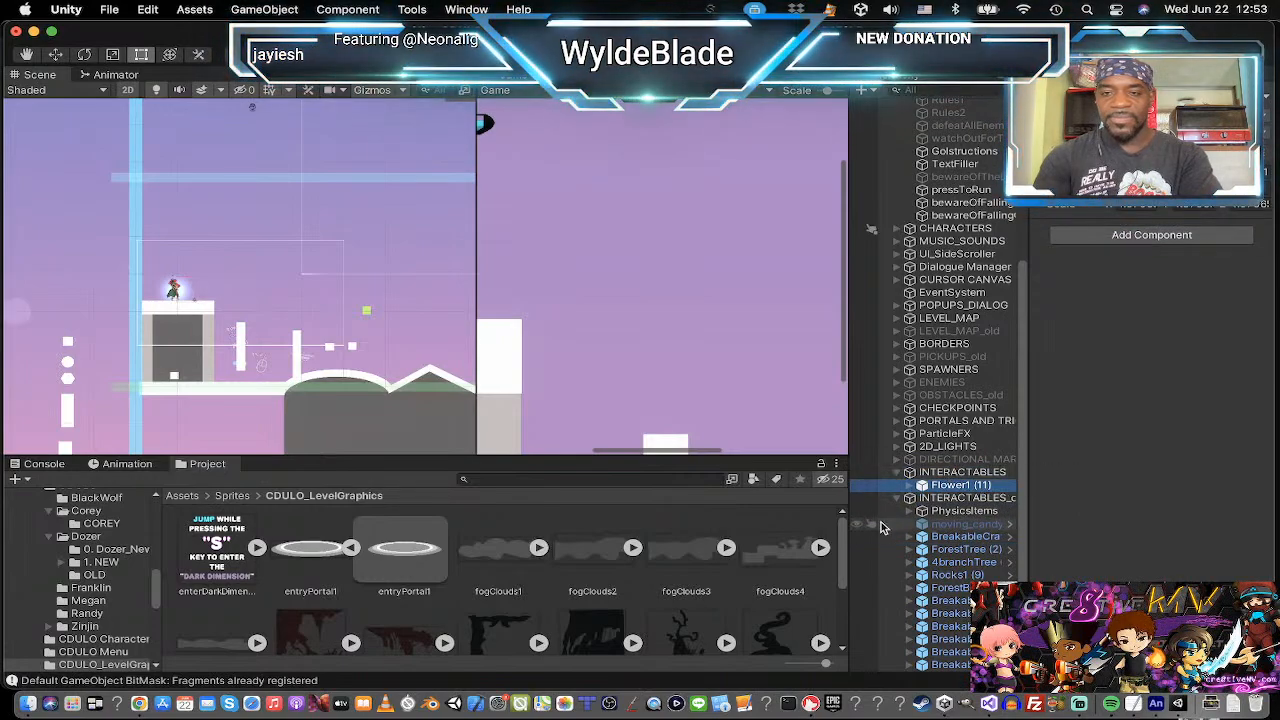
# Deactivate the INTERACTABLES_old group and collapse it in the hierarchy.
pyautogui.click(955, 497)
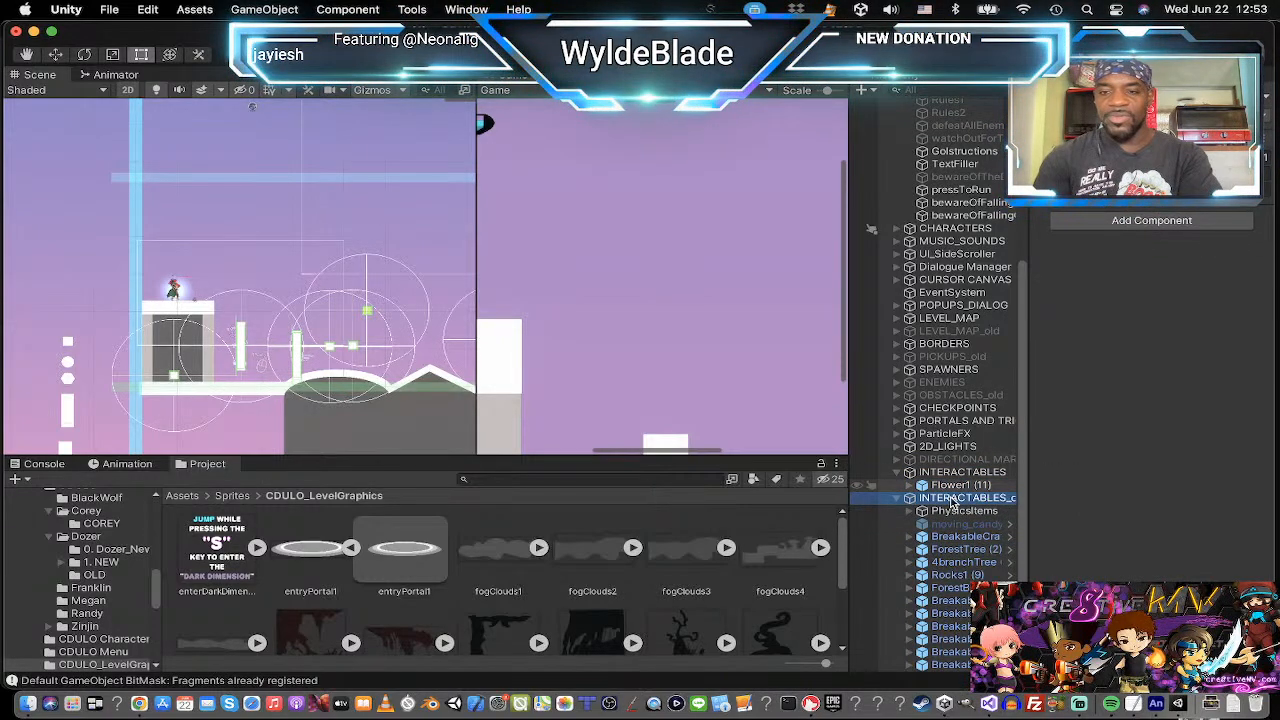
pyautogui.click(1066, 94)
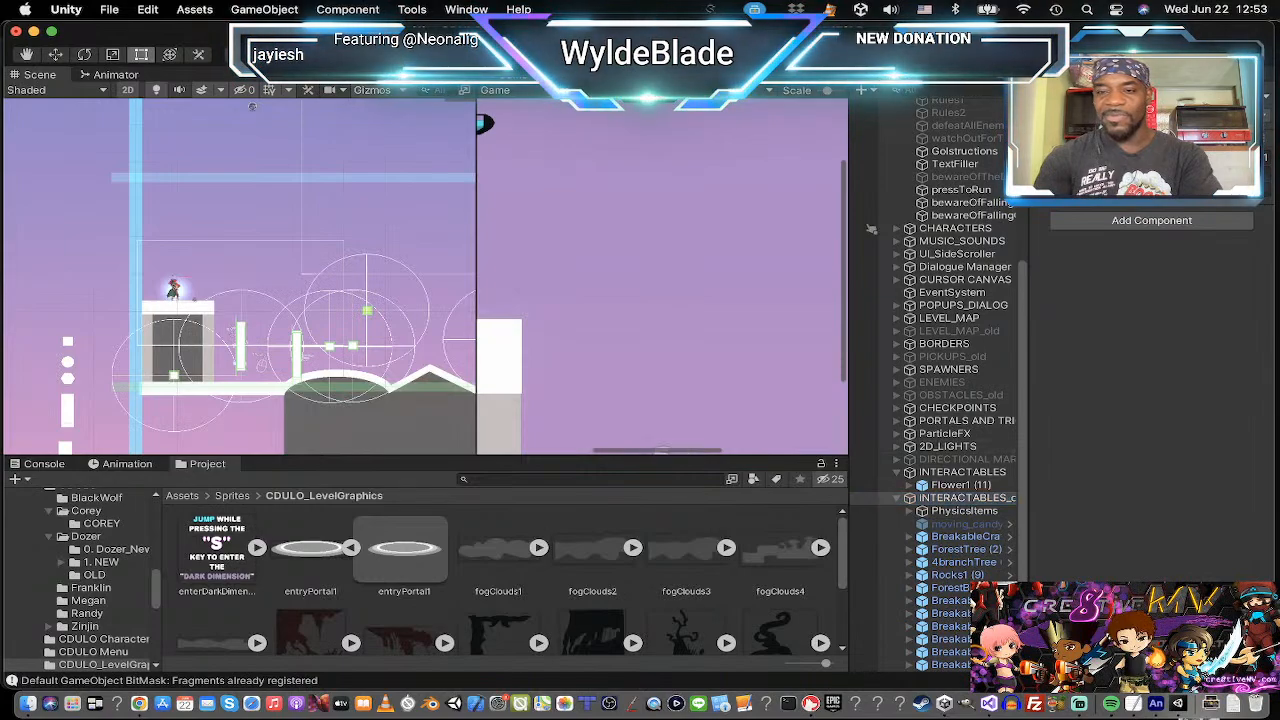
pyautogui.click(897, 498)
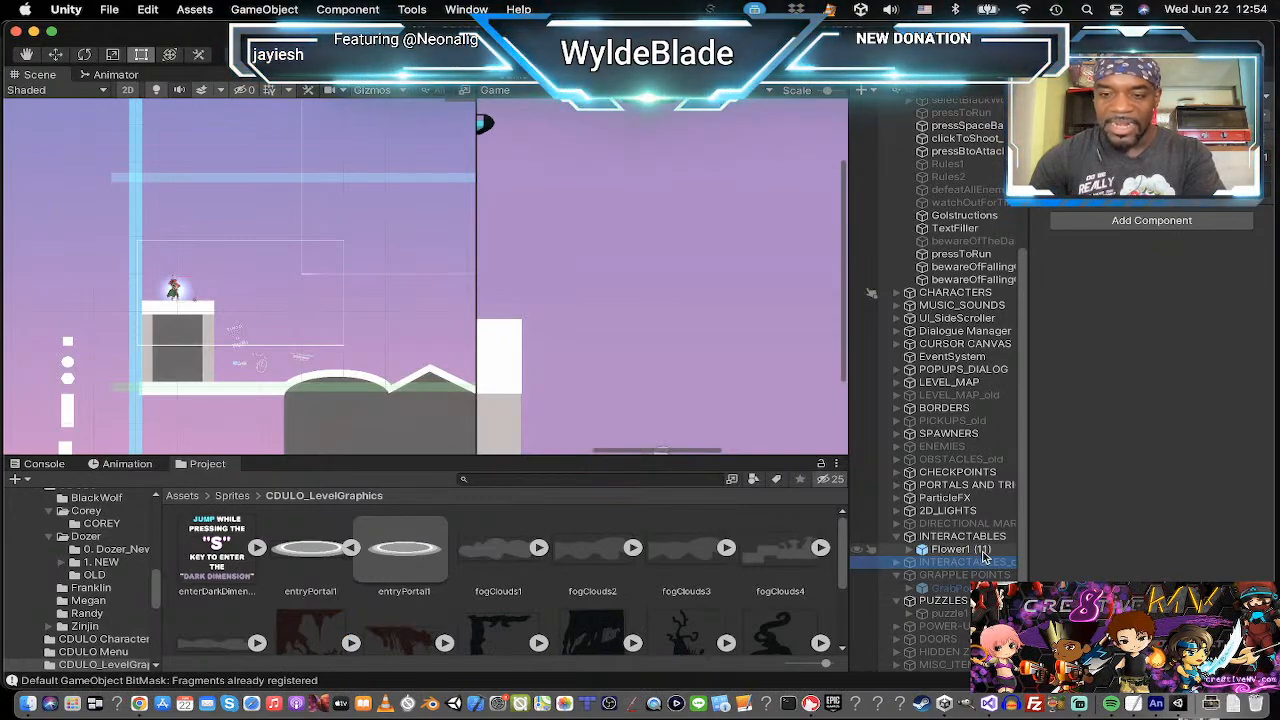
# Collapse the INTERACTABLES, INSTRUCTIONS and MAIN CAMERAS groups to tidy the scene hierarchy.
pyautogui.scroll(-2, 392, 412)
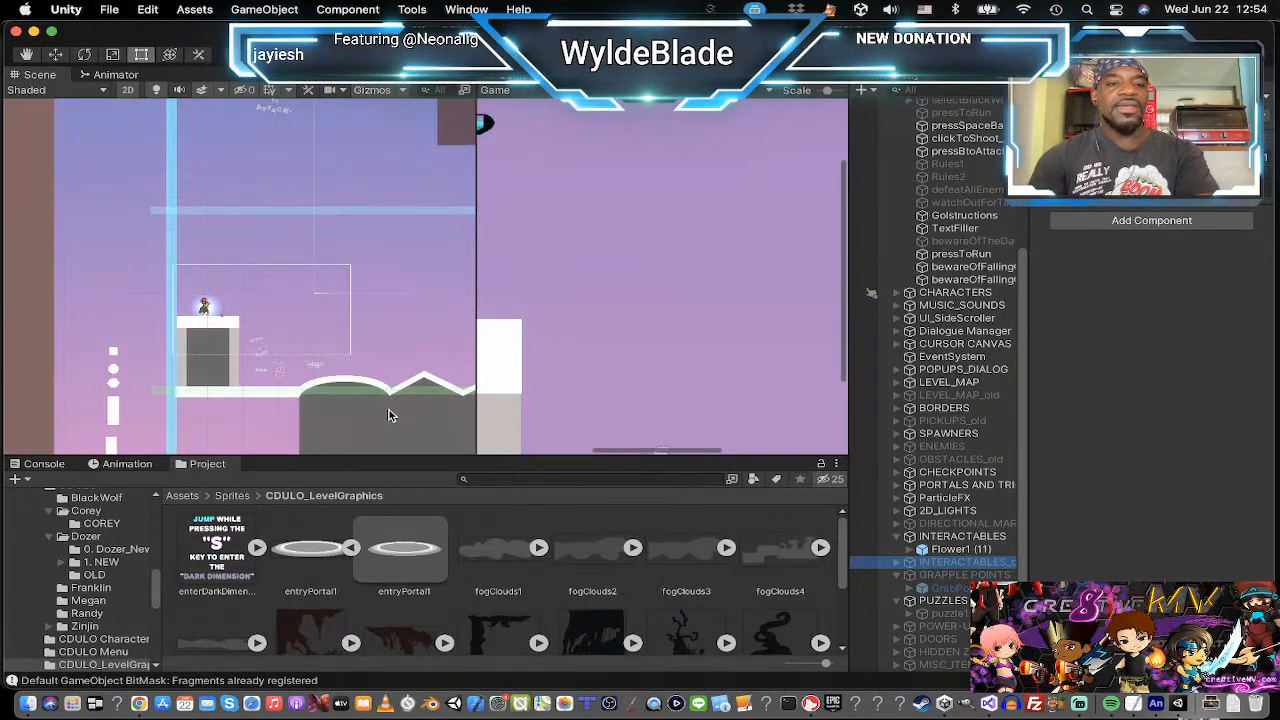
pyautogui.moveTo(392, 414); pyautogui.dragTo(184, 380, button='middle')
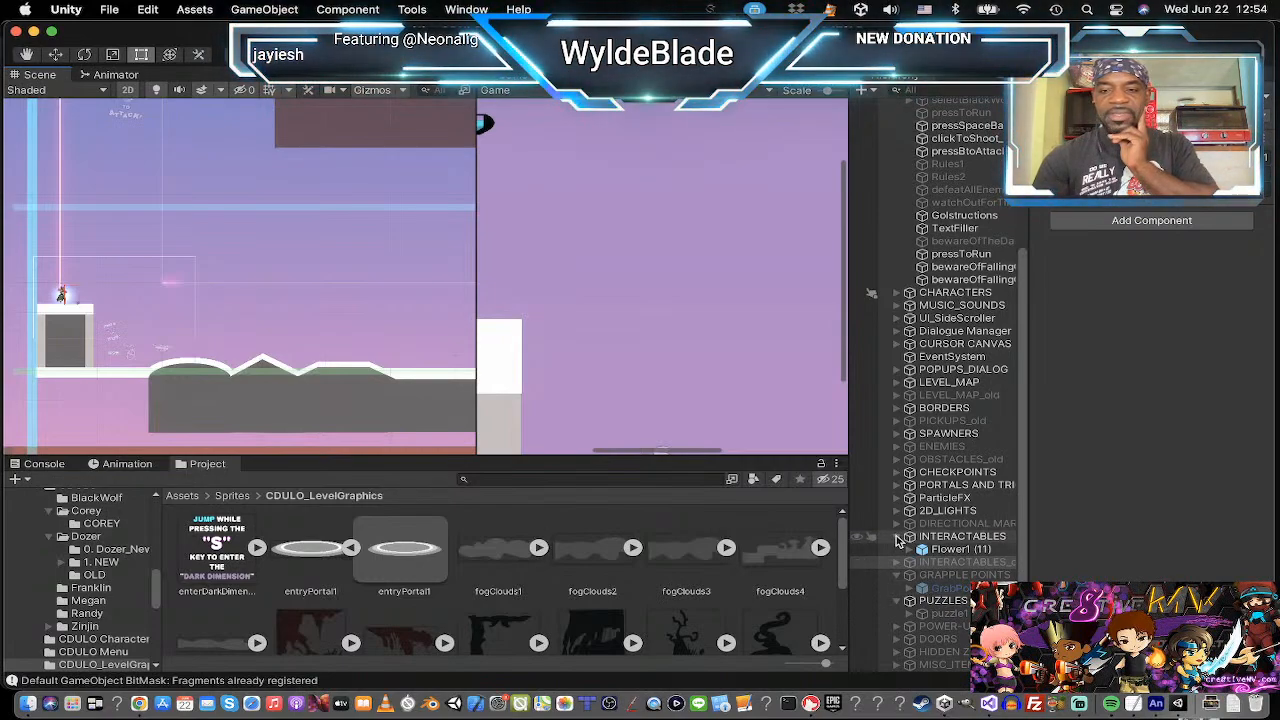
pyautogui.click(898, 537)
pyautogui.scroll(5, 935, 537)
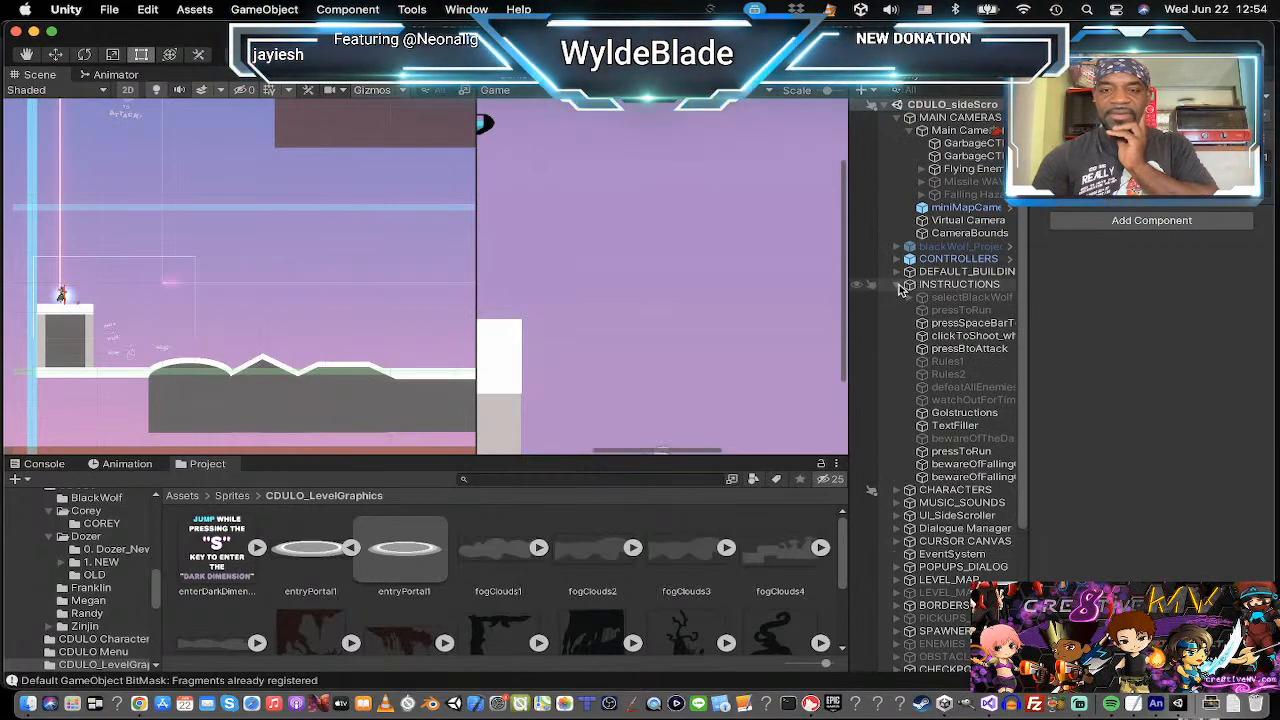
pyautogui.click(897, 284)
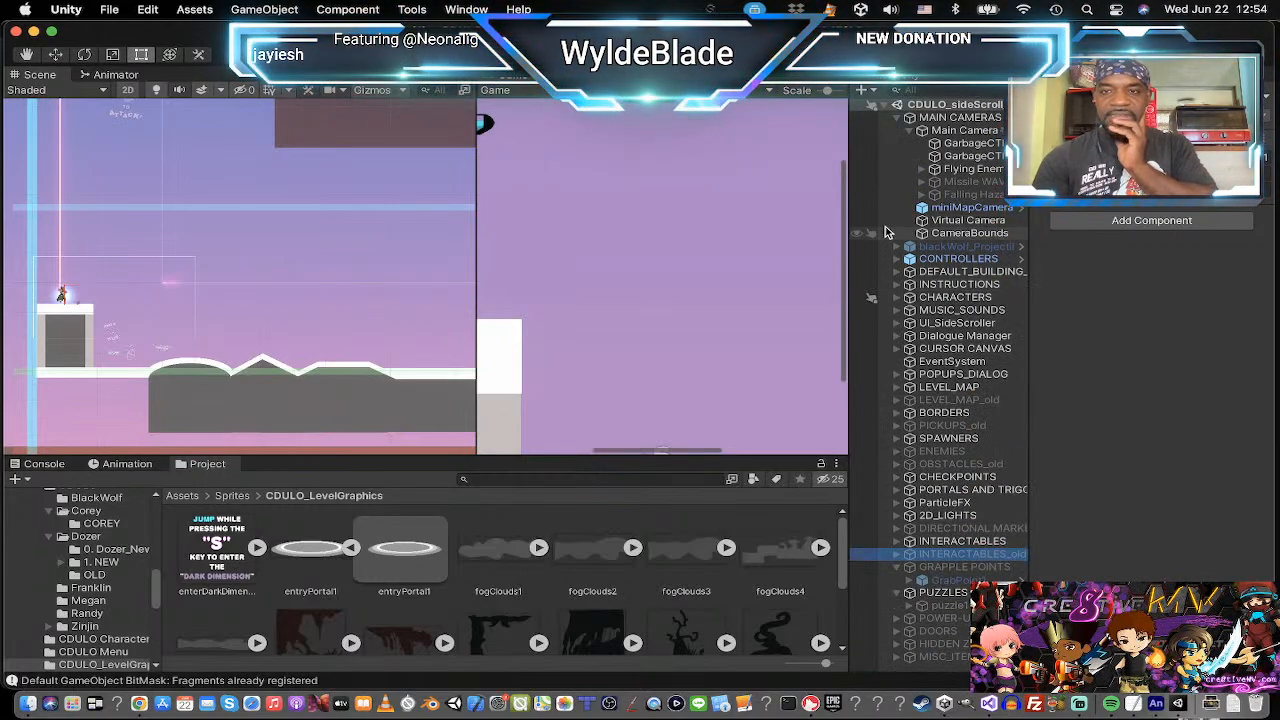
pyautogui.click(897, 118)
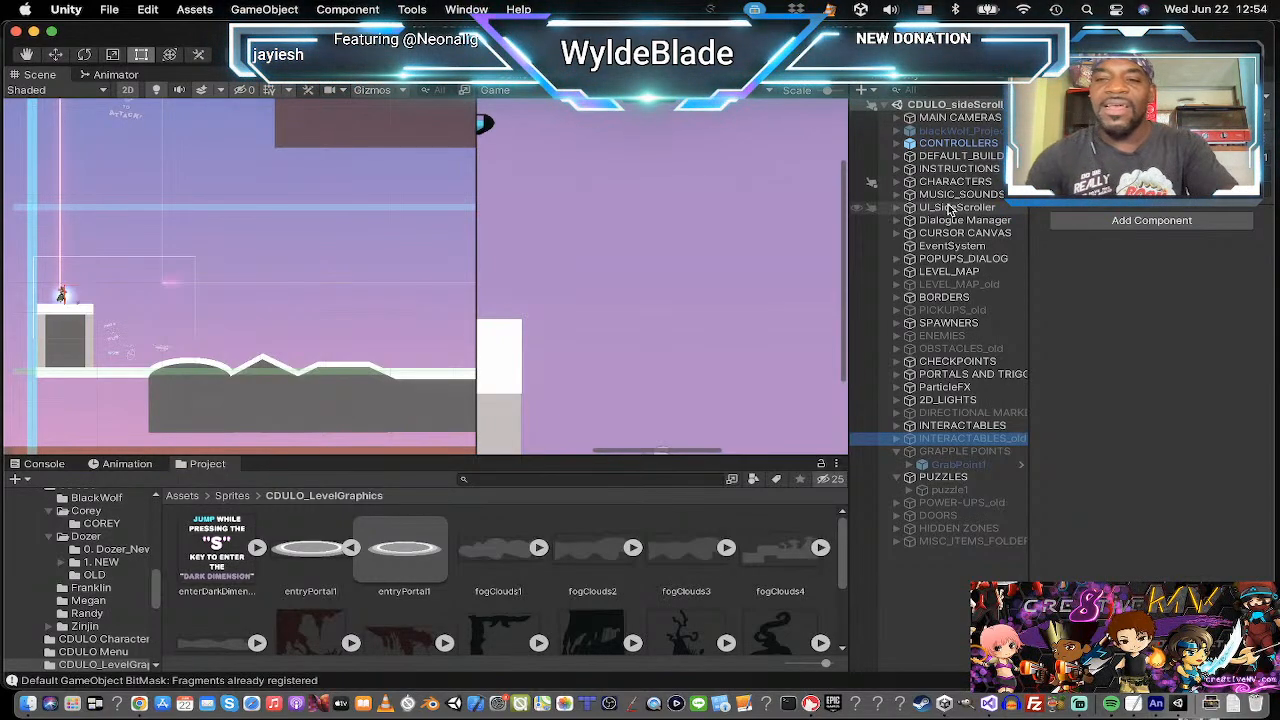
# Expand LEVEL_MAP_old and temporarily activate it to view the old level artwork, deactivating it again after the inspection.
pyautogui.scroll(-2, 153, 310)
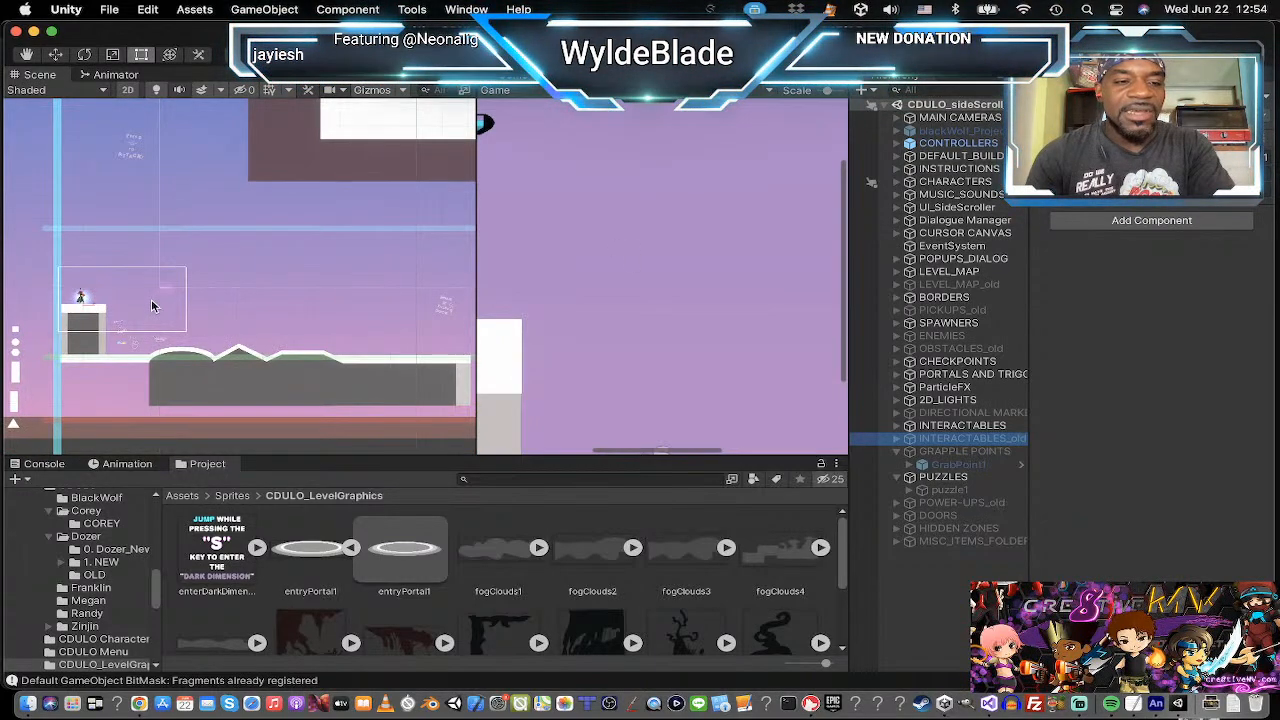
pyautogui.scroll(1, 152, 305)
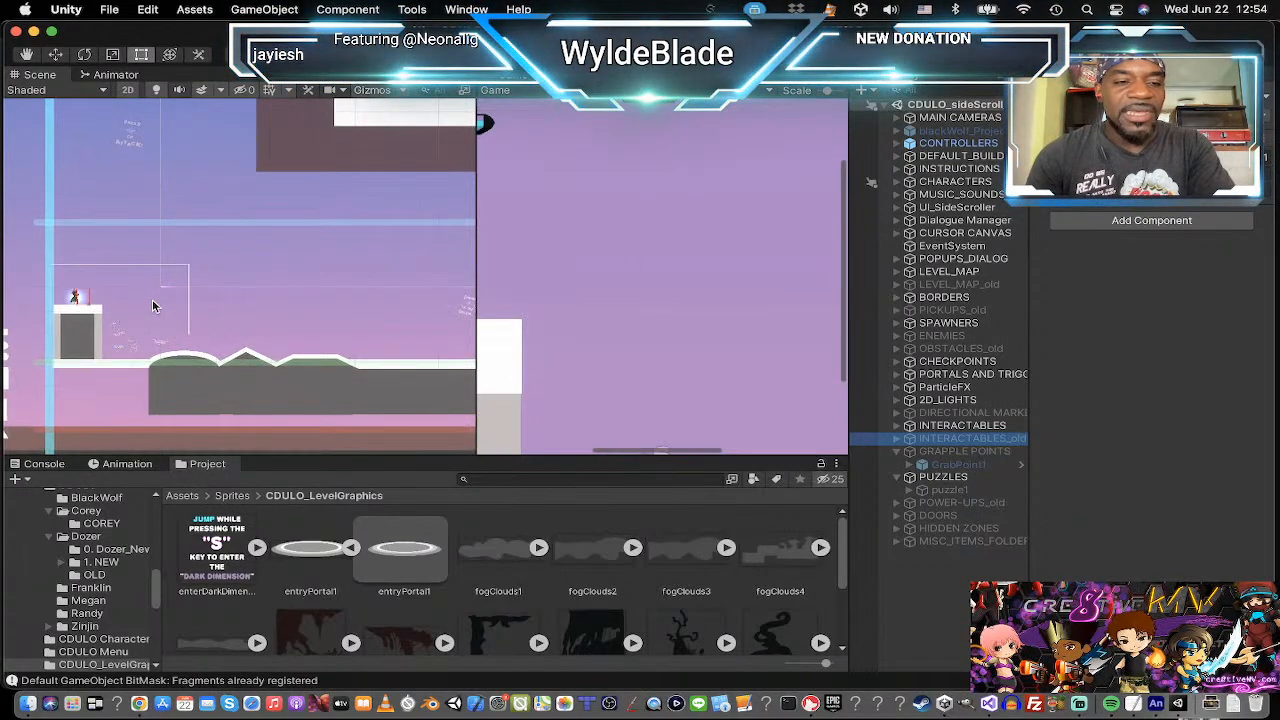
pyautogui.click(938, 284)
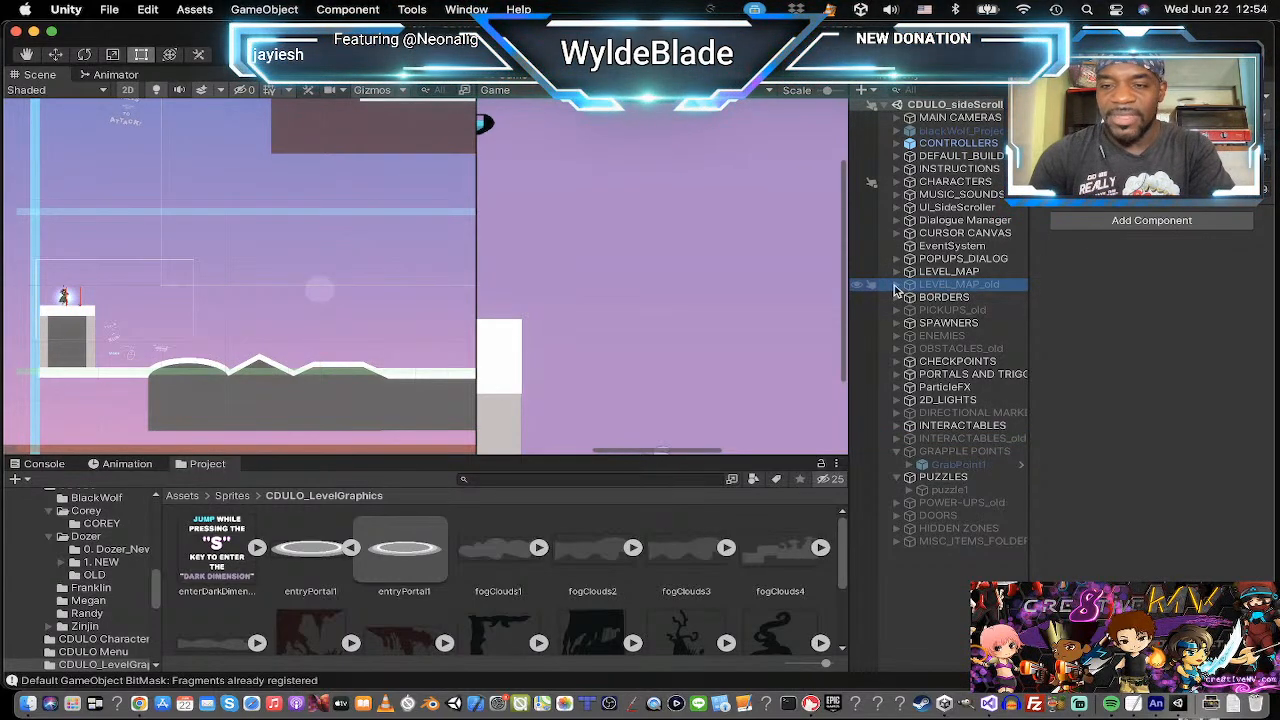
pyautogui.click(897, 285)
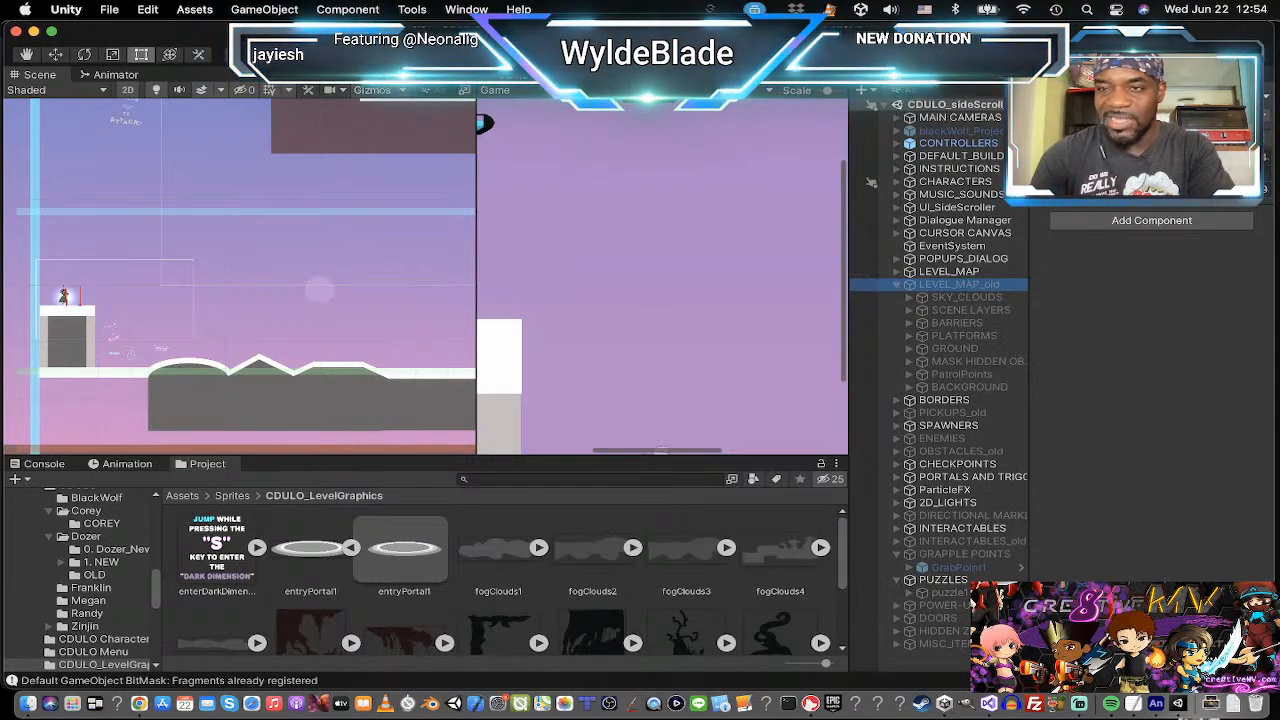
pyautogui.click(1061, 98)
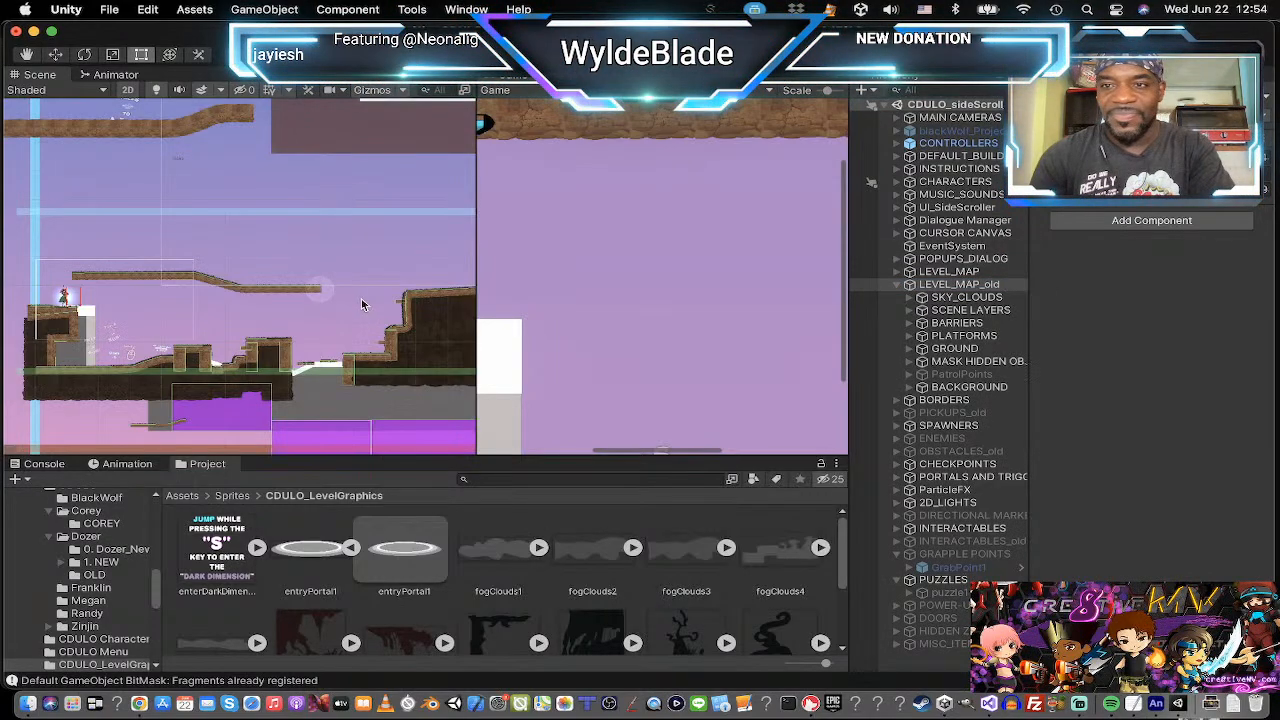
pyautogui.scroll(-5, 324, 310)
pyautogui.scroll(4, 325, 316)
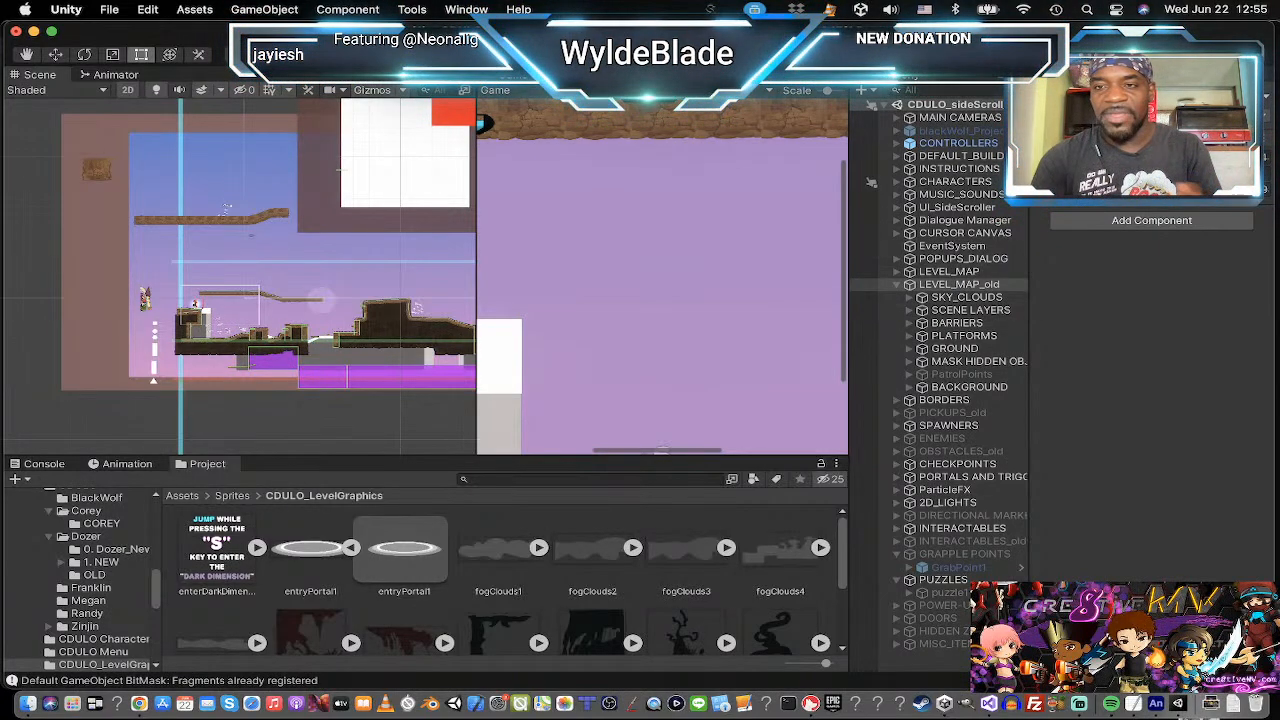
pyautogui.hotkey('alt', 'shift', 'a')
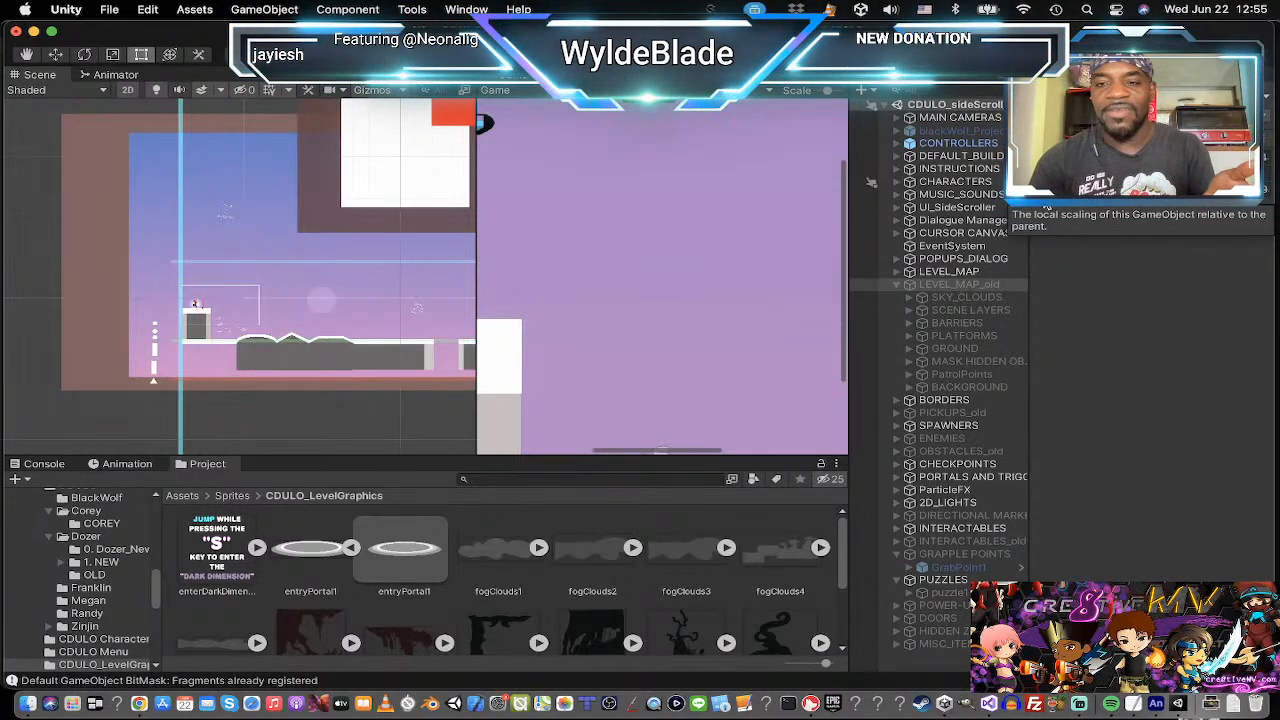
# Expand the LEVEL_MAP group and collapse its nested contents so only its direct child groups are listed.
pyautogui.click(962, 273)
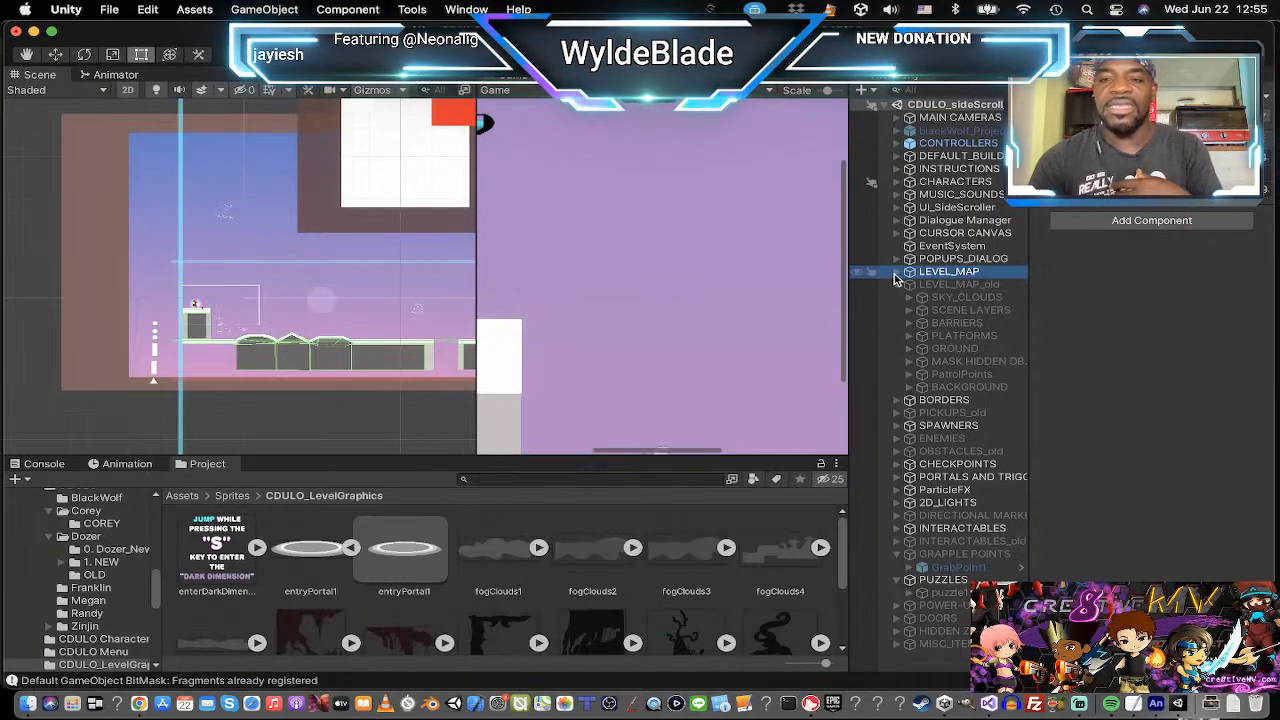
pyautogui.keyDown('alt'); pyautogui.click(897, 273); pyautogui.keyUp('alt')
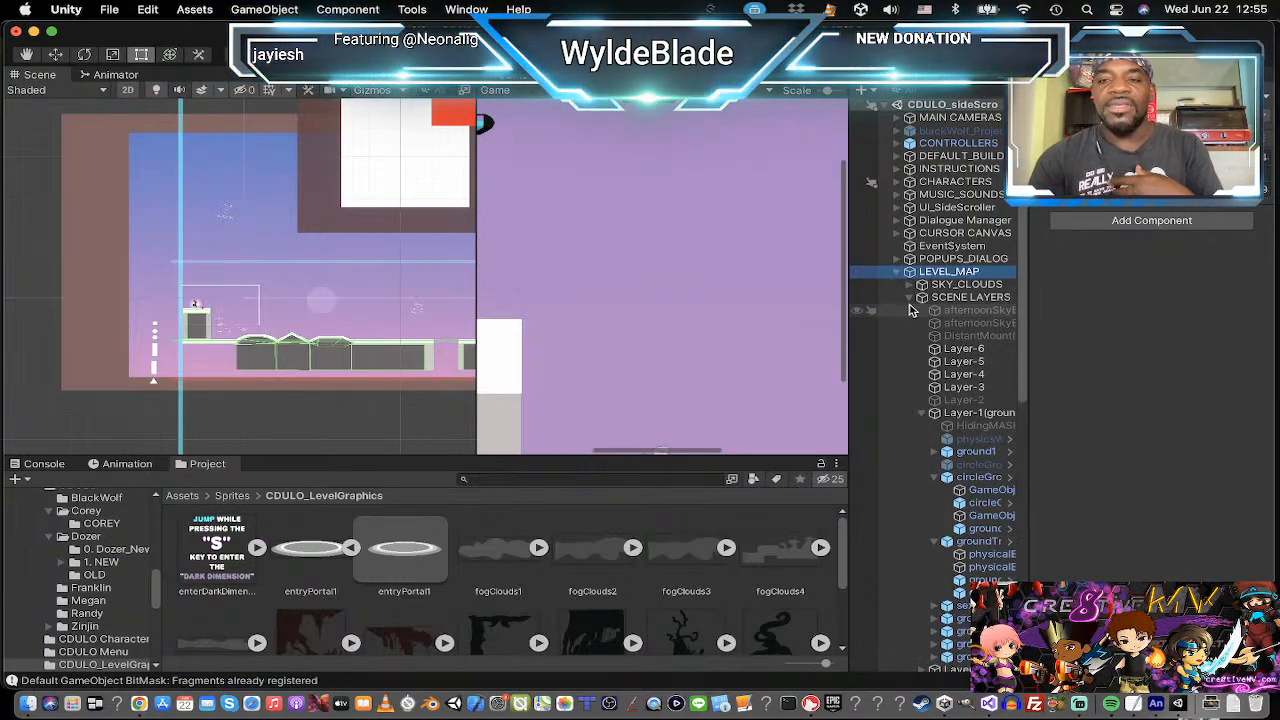
pyautogui.keyDown('alt'); pyautogui.click(910, 298); pyautogui.keyUp('alt')
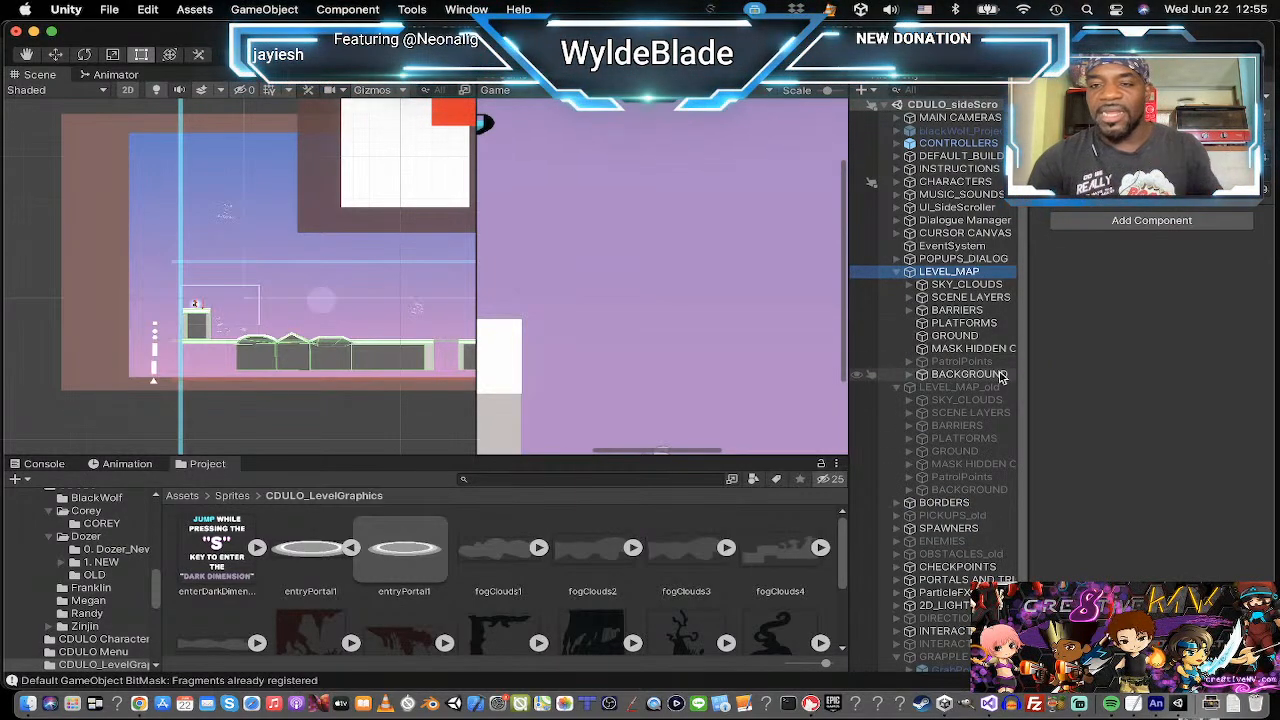
# Expand SKY_CLOUDS inside LEVEL_MAP and select sky2 to examine its extent across the level.
pyautogui.click(958, 286)
pyautogui.click(910, 285)
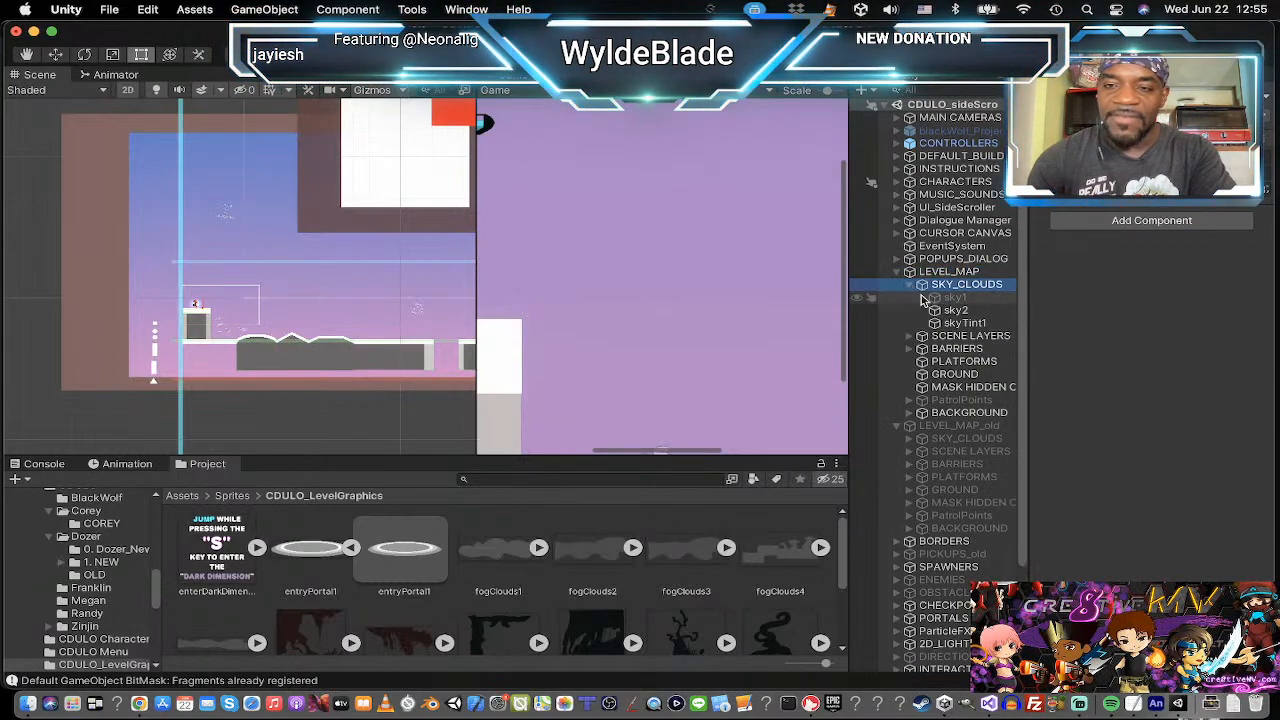
pyautogui.click(955, 310)
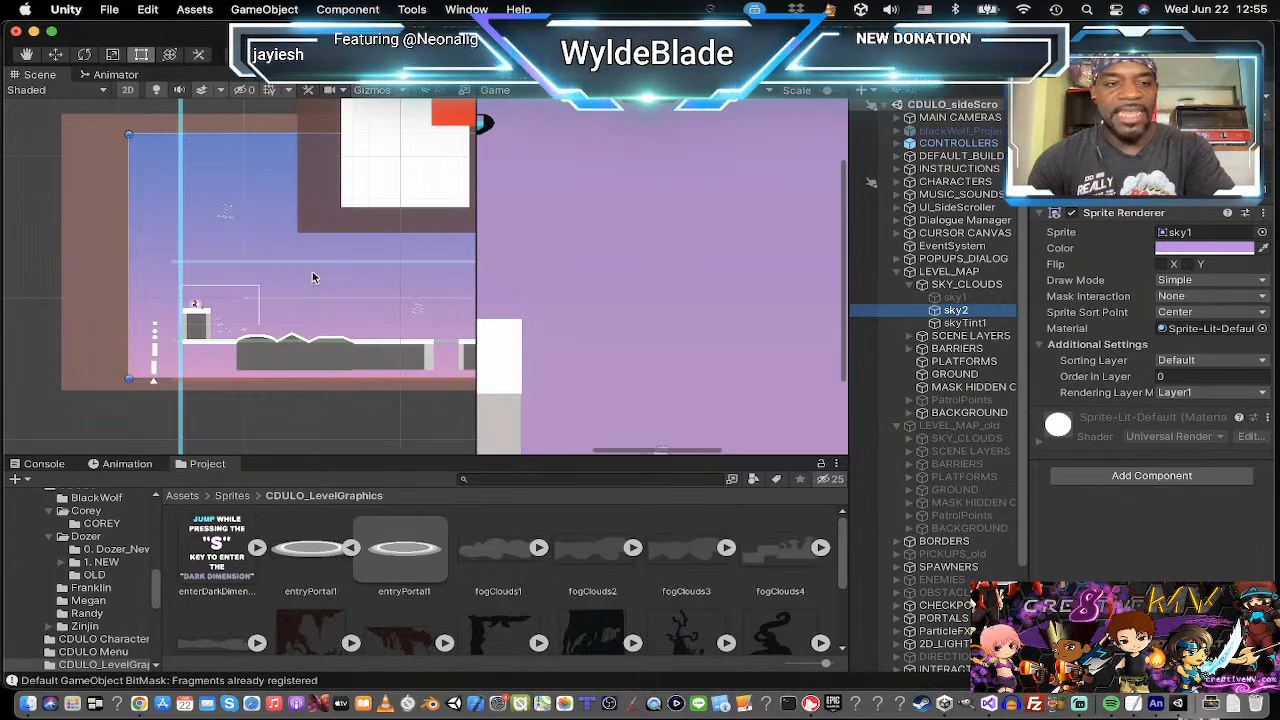
pyautogui.scroll(-3, 312, 278)
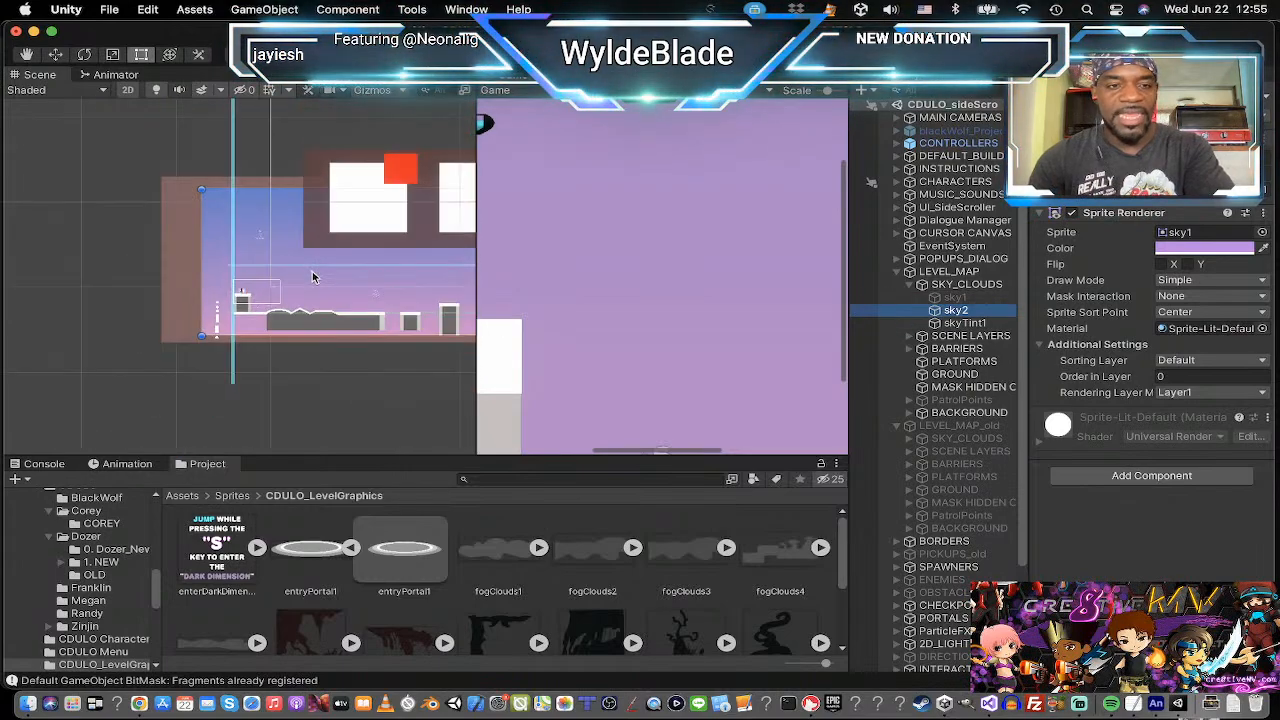
# Briefly toggle sky2 off and on, and locate its source sprite among the sky images in the Sprites folder.
pyautogui.click(952, 312)
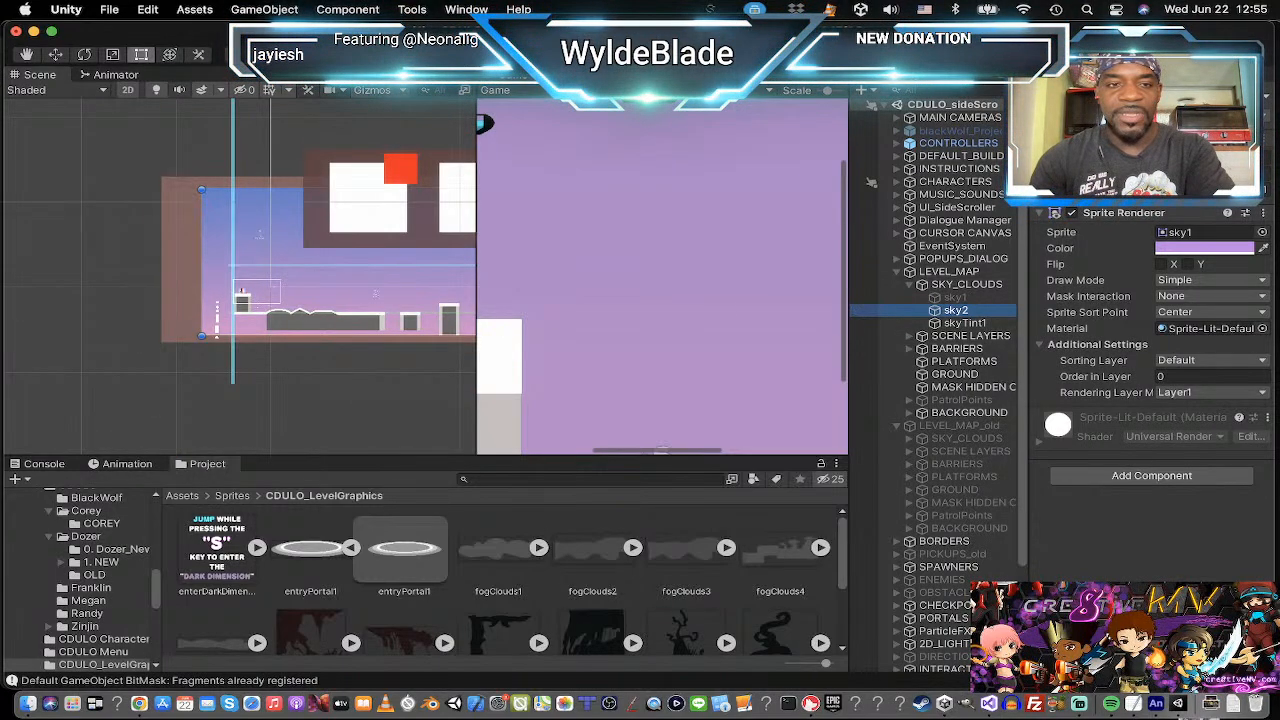
pyautogui.click(1071, 98)
pyautogui.click(1071, 98)
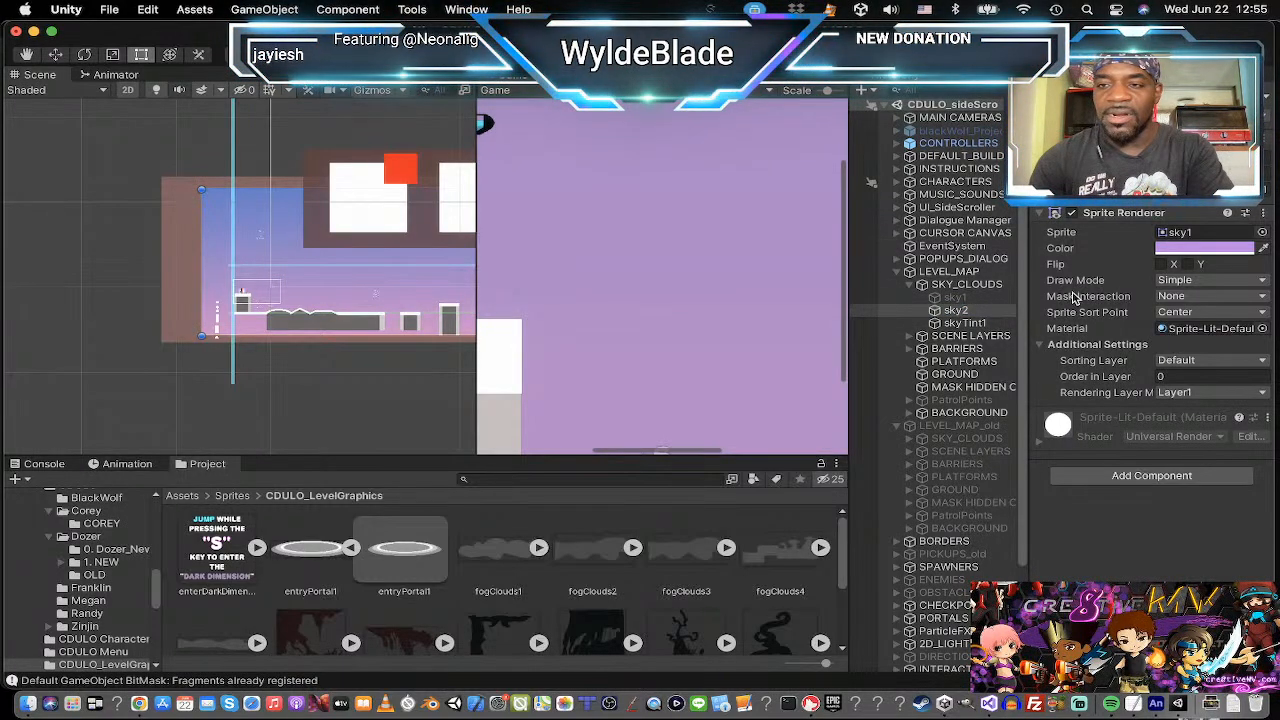
pyautogui.click(1182, 232)
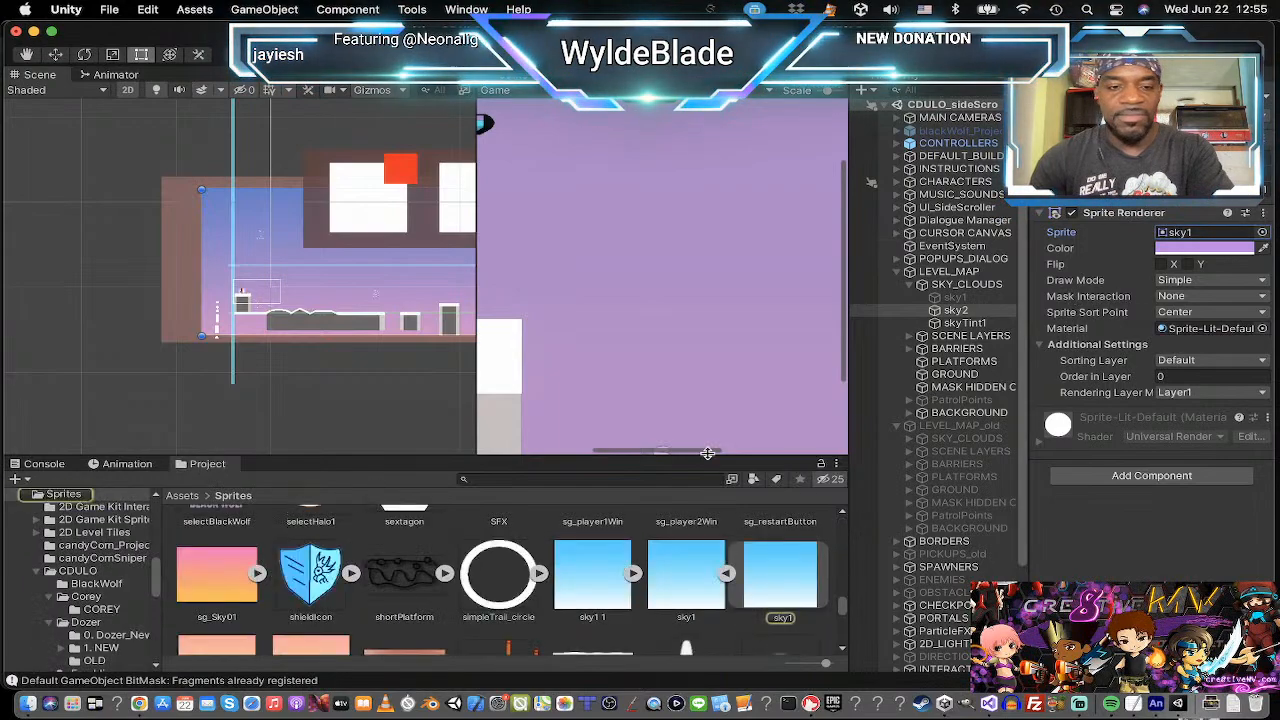
pyautogui.scroll(-2, 284, 600)
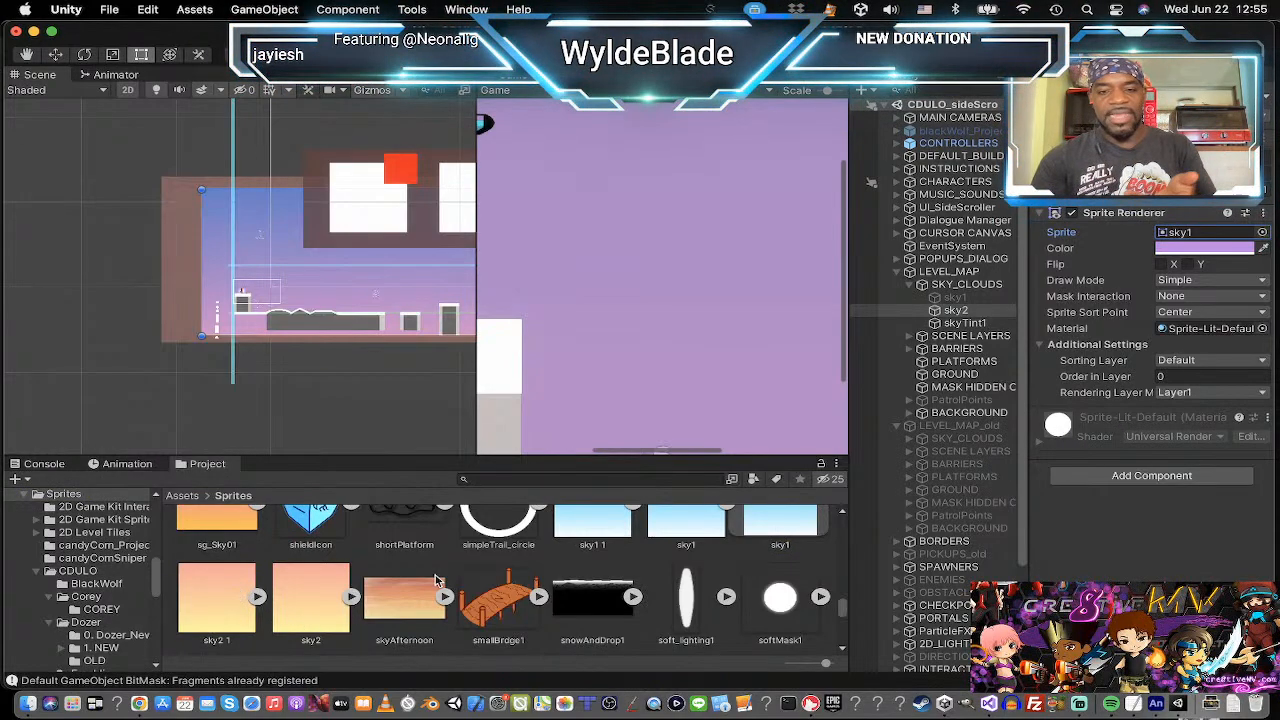
pyautogui.scroll(1, 638, 565)
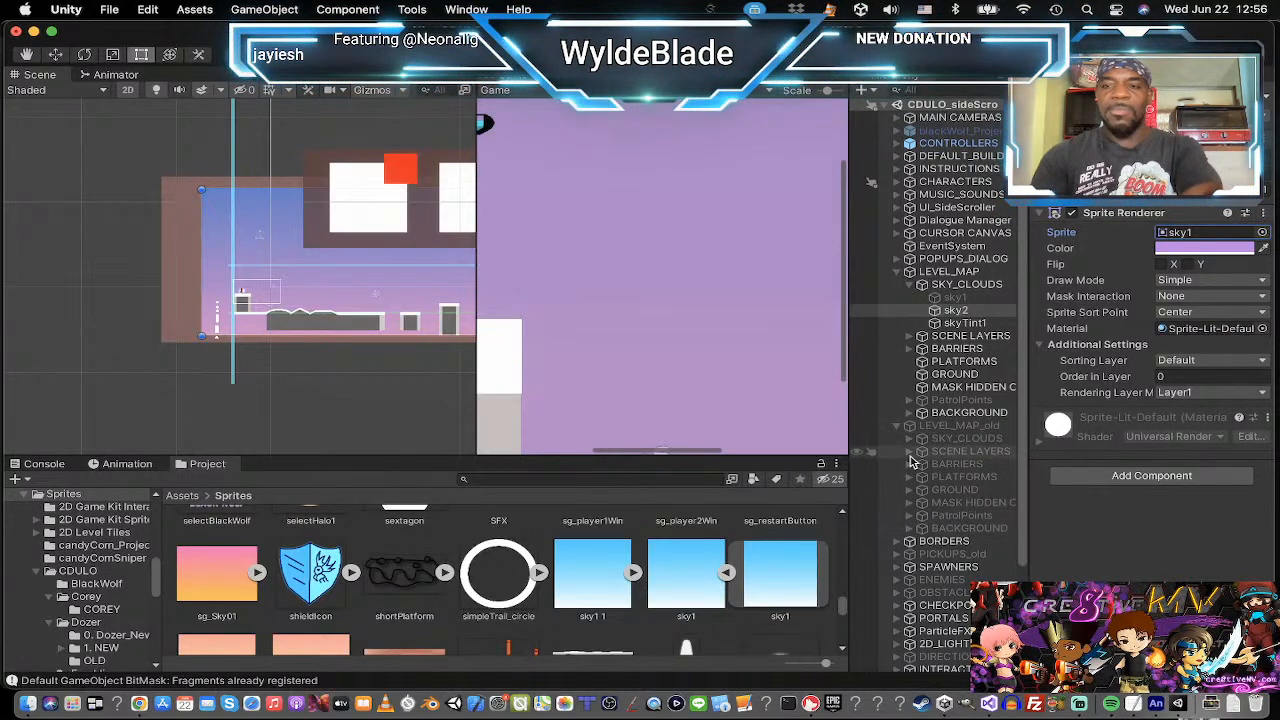
# Deactivate sky2 and activate sky1 in SKY_CLOUDS to preview the alternative sky.
pyautogui.click(956, 310)
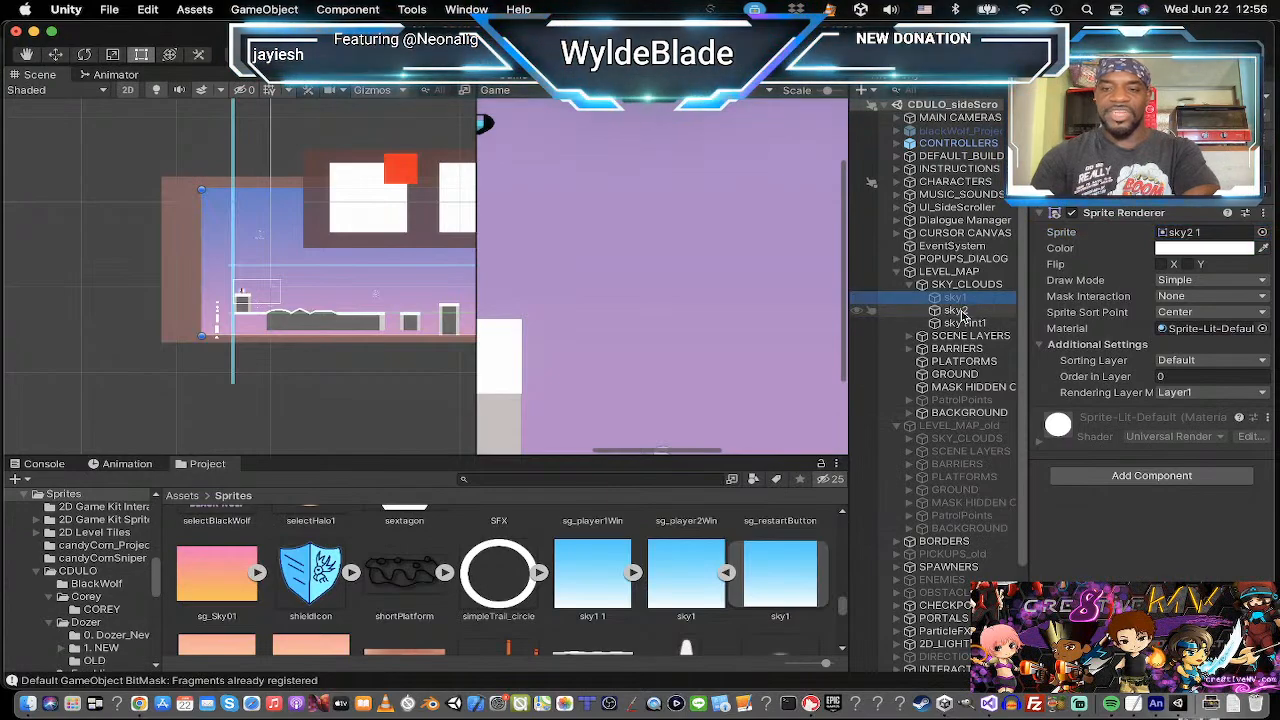
pyautogui.click(1072, 101)
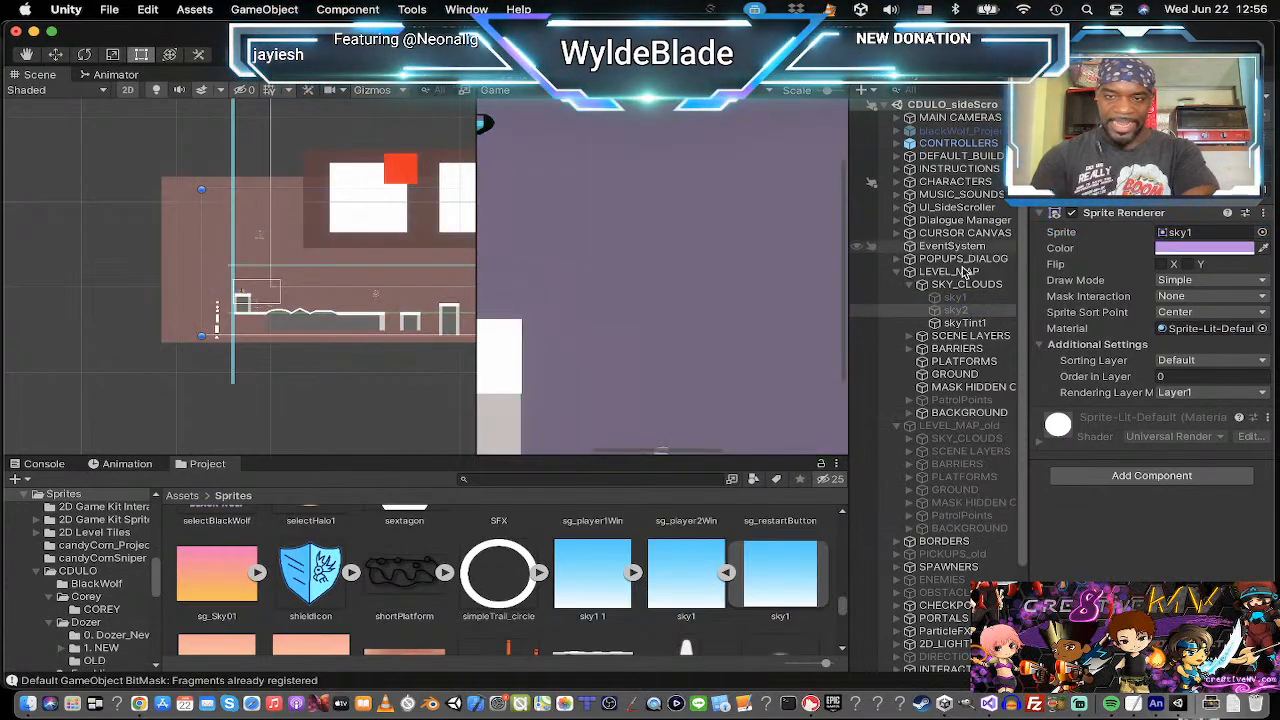
pyautogui.click(957, 298)
pyautogui.click(1072, 101)
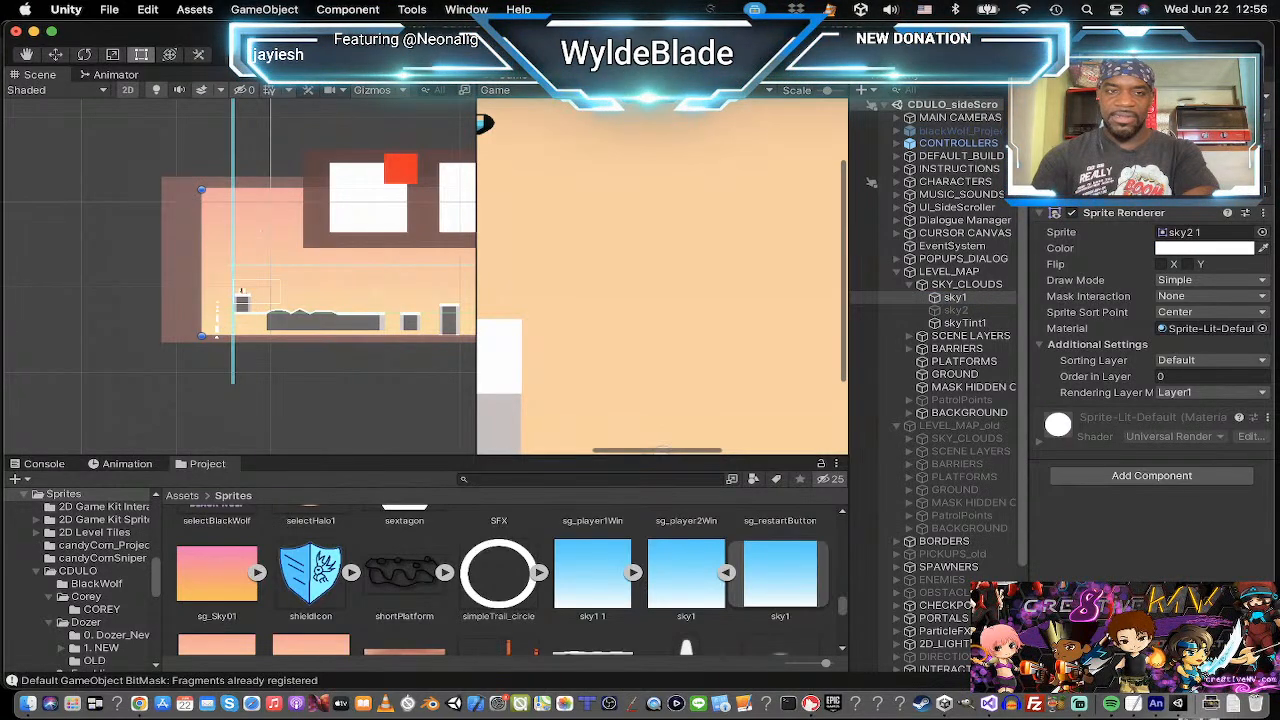
# Toggle sky1 to compare the level with and without it, leaving it inactive, and reactivate sky2.
pyautogui.click(1072, 101)
pyautogui.click(1072, 101)
pyautogui.click(1072, 101)
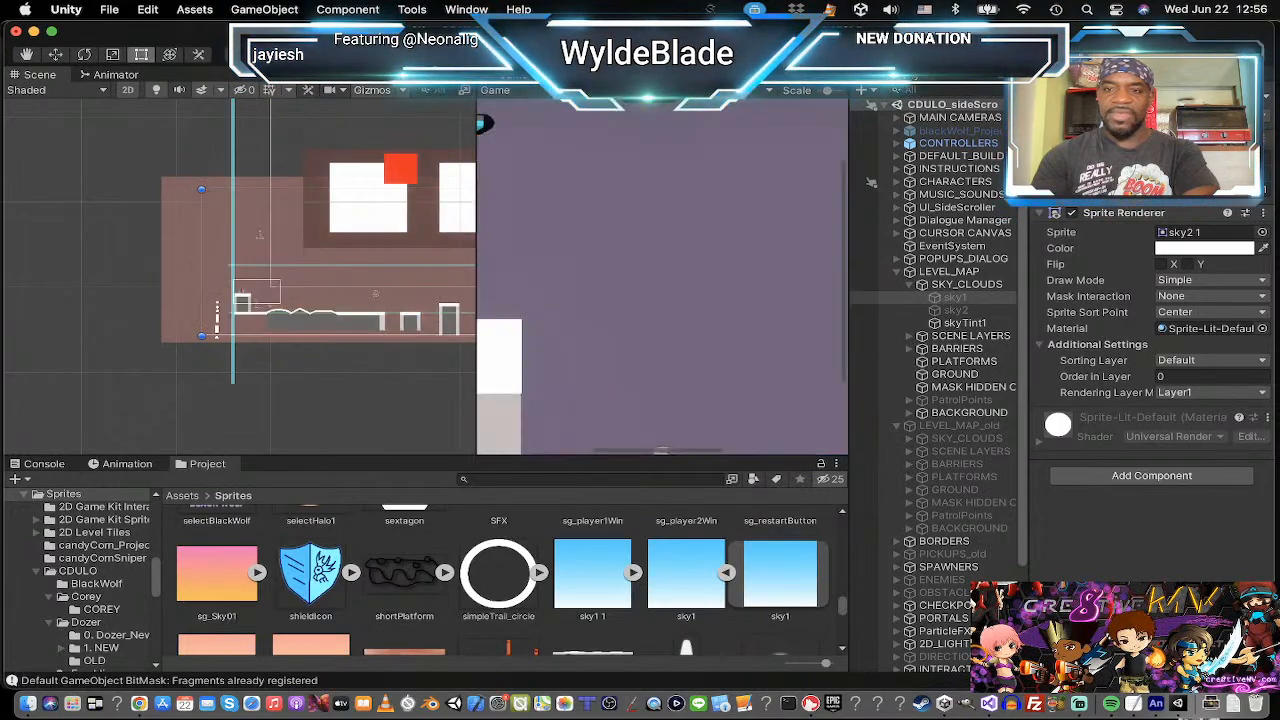
pyautogui.click(955, 310)
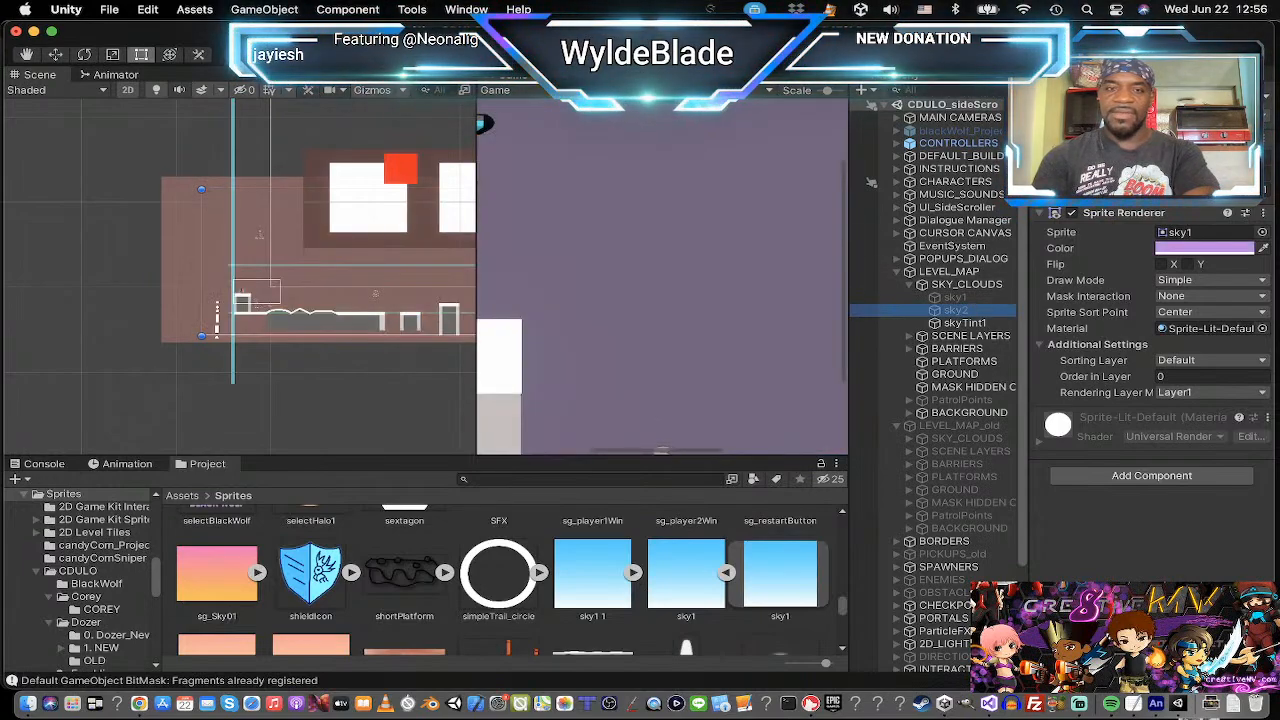
pyautogui.click(1072, 101)
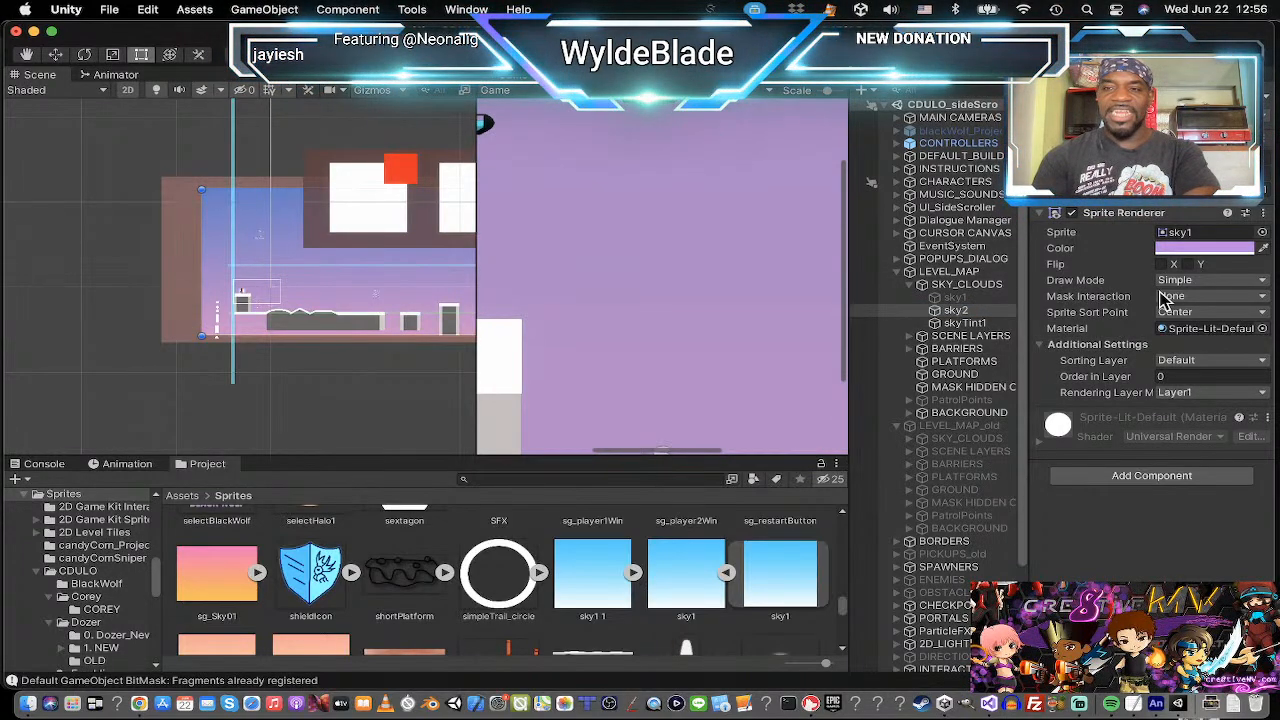
# Select skyTint1 and temporarily deactivate it to compare the sky with and without the tint overlay.
pyautogui.click(960, 324)
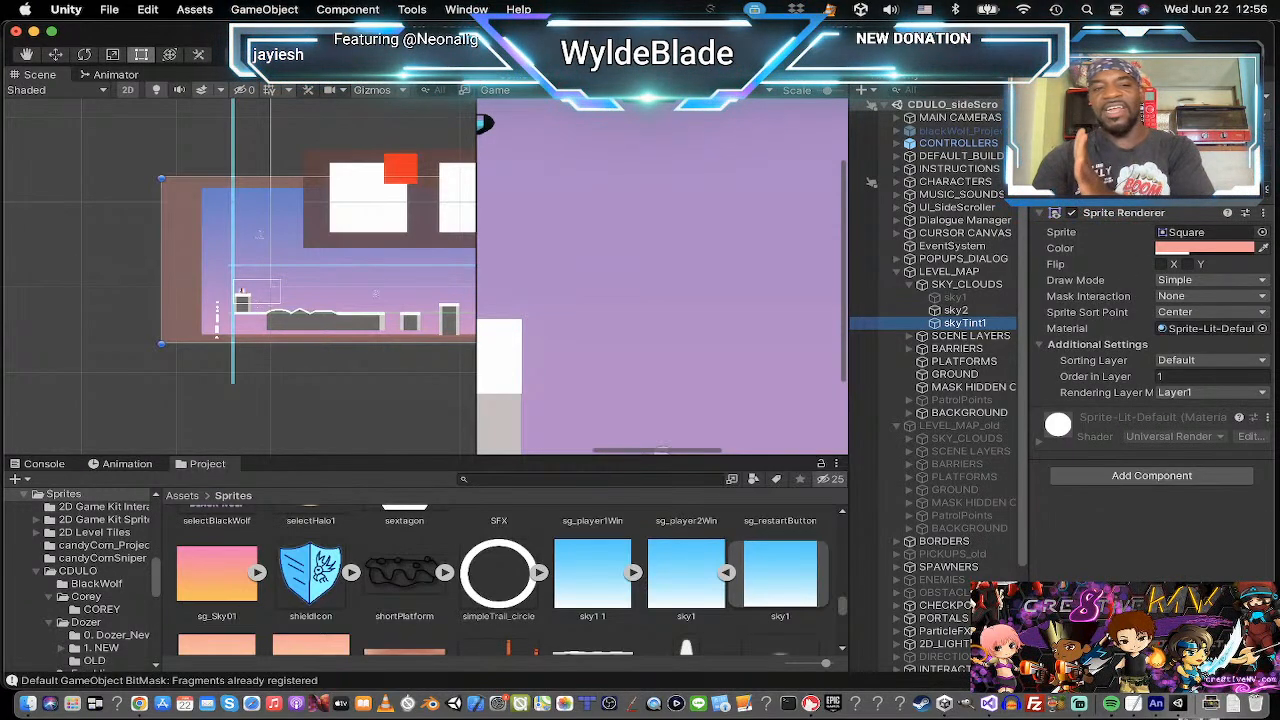
pyautogui.hotkey('alt', 'shift', 'a')
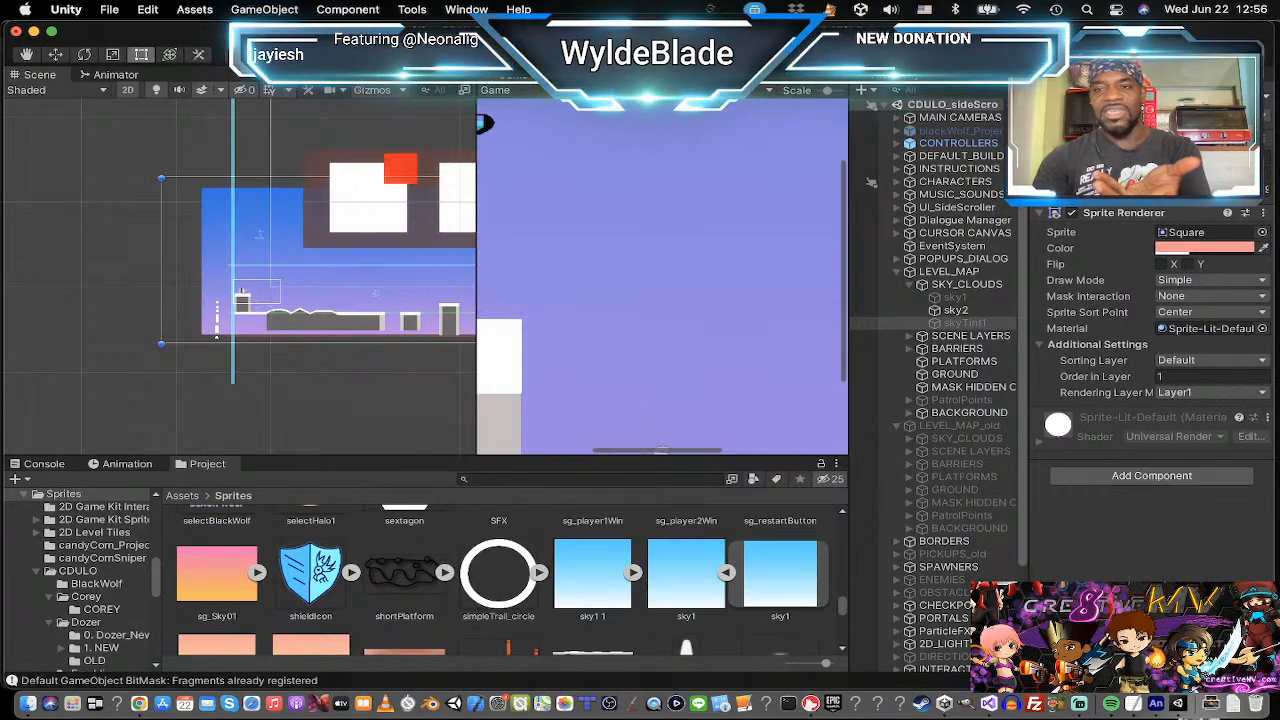
pyautogui.hotkey('alt', 'shift', 'a')
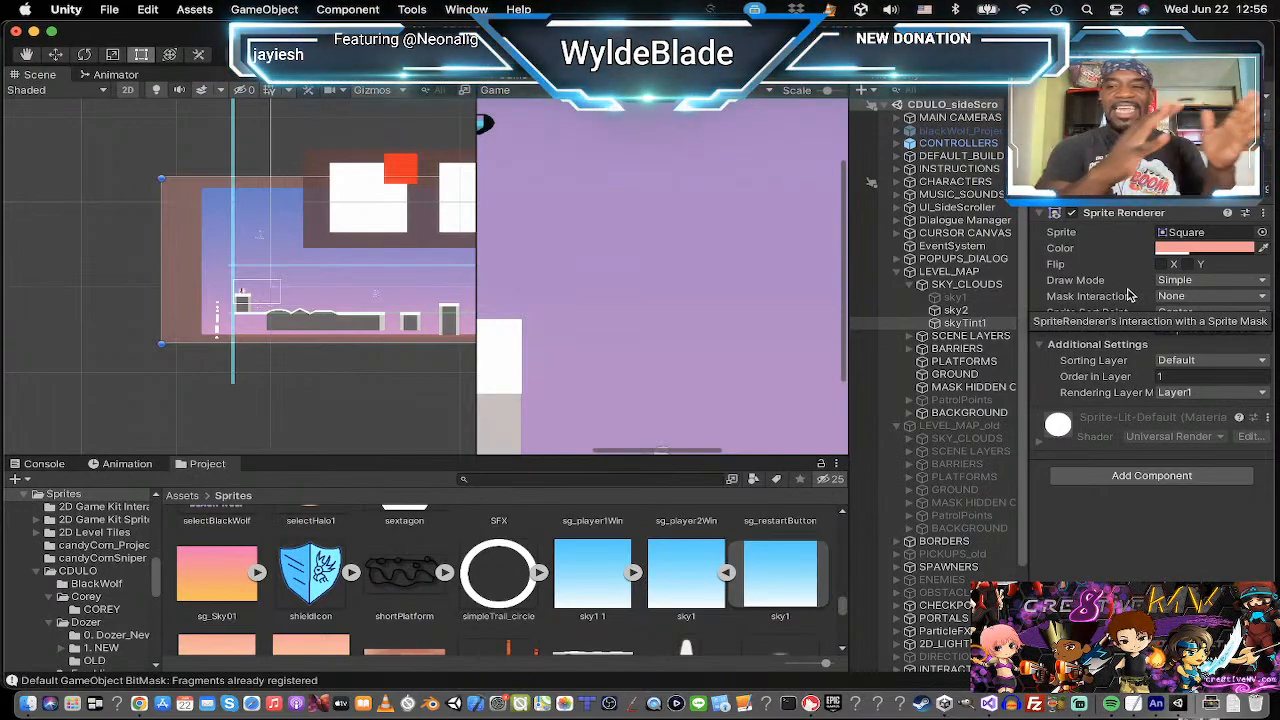
# Try a black colour with alpha 0 on skyTint1's Sprite Renderer and undo both colour changes.
pyautogui.click(1199, 248)
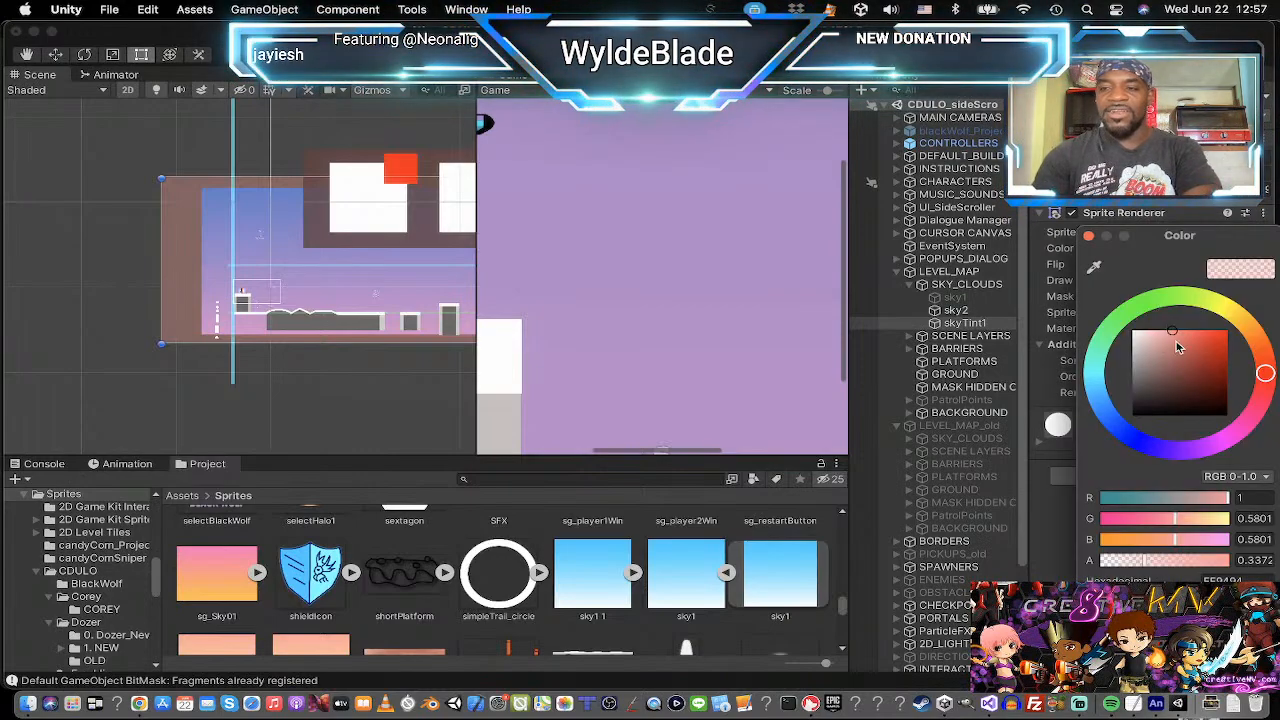
pyautogui.moveTo(1178, 346); pyautogui.dragTo(1130, 422)
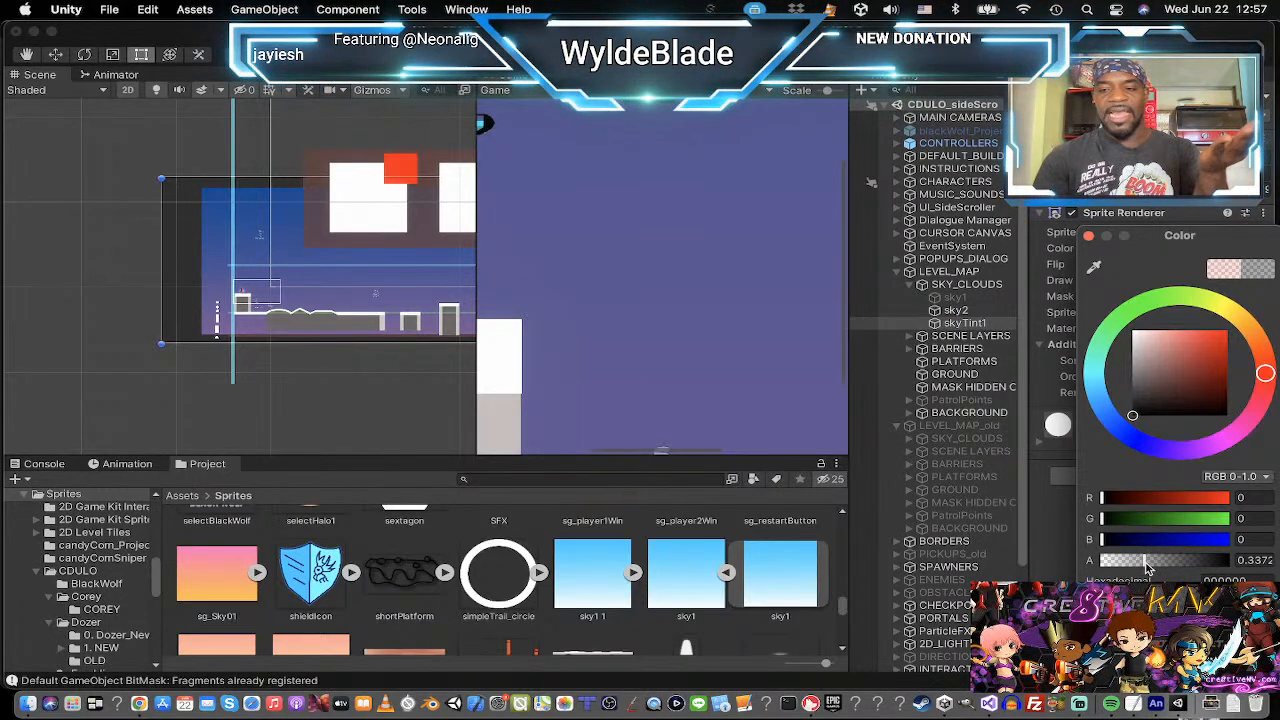
pyautogui.moveTo(1146, 566); pyautogui.dragTo(1097, 560)
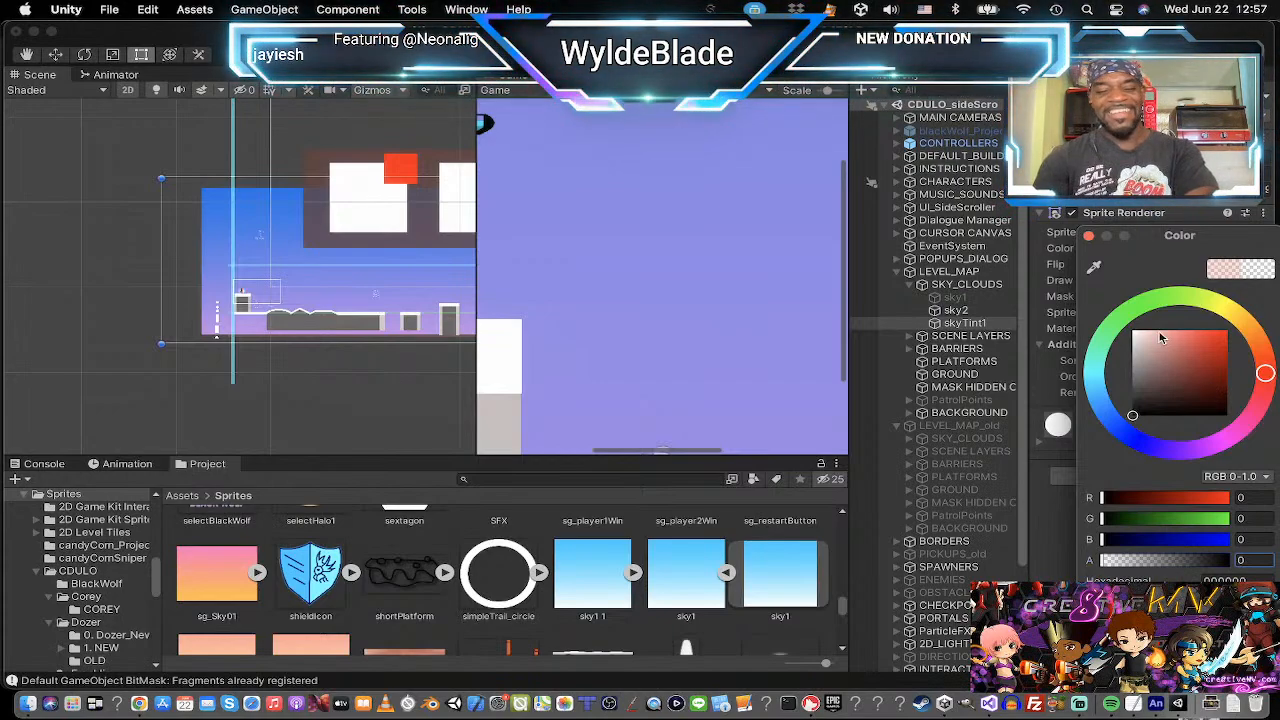
pyautogui.press('super+z')
pyautogui.press('super+z')
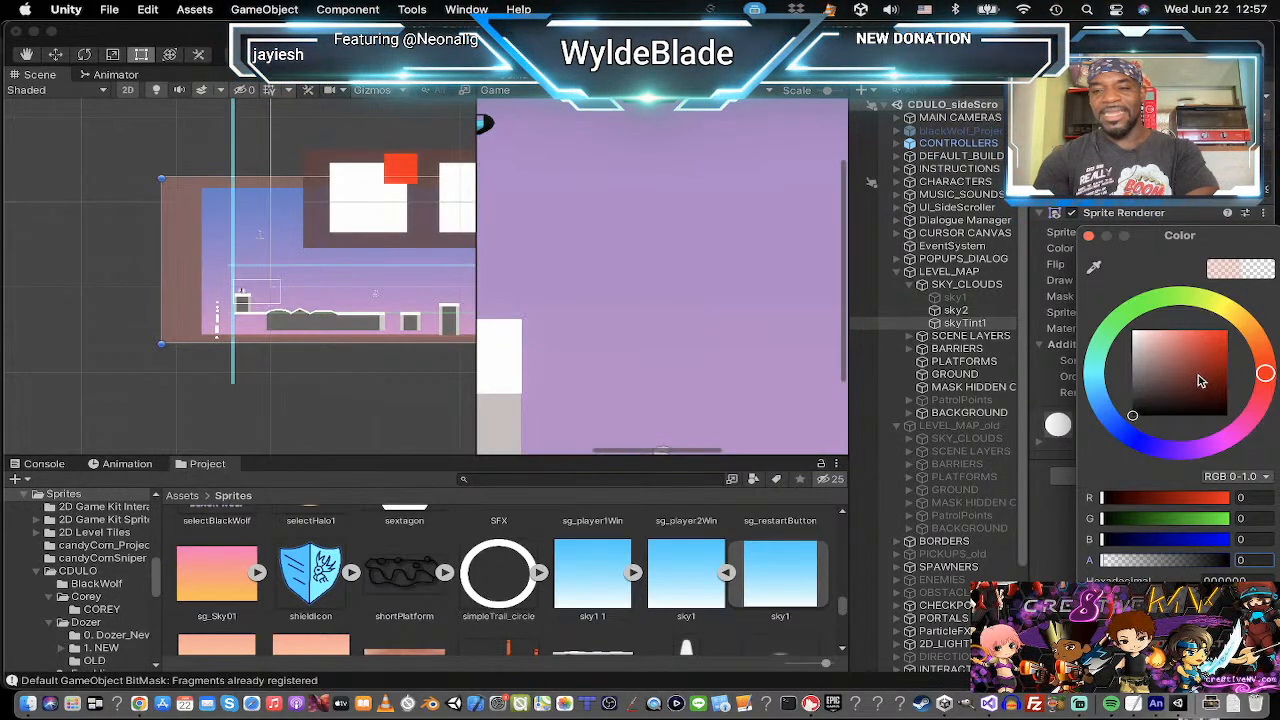
pyautogui.click(1089, 236)
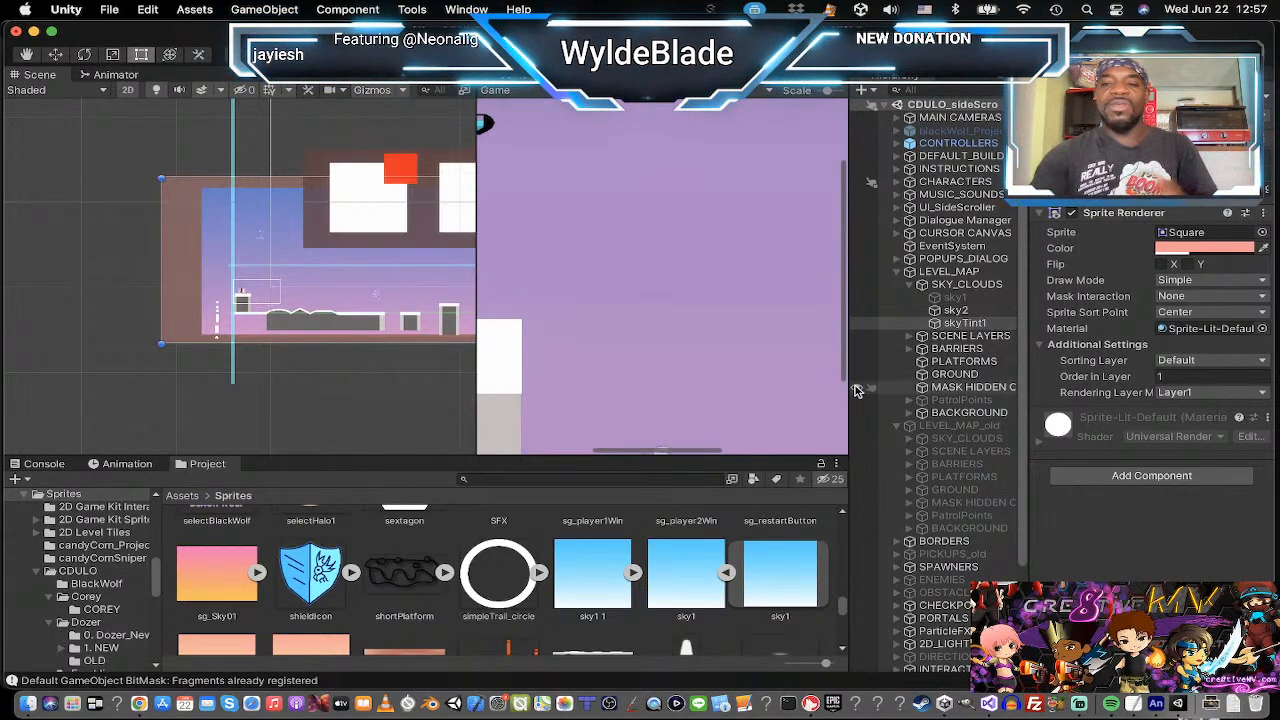
# Inspect sky2 and the contents of SKY_CLOUDS in LEVEL_MAP_old, leaving both SKY_CLOUDS groups collapsed.
pyautogui.click(953, 312)
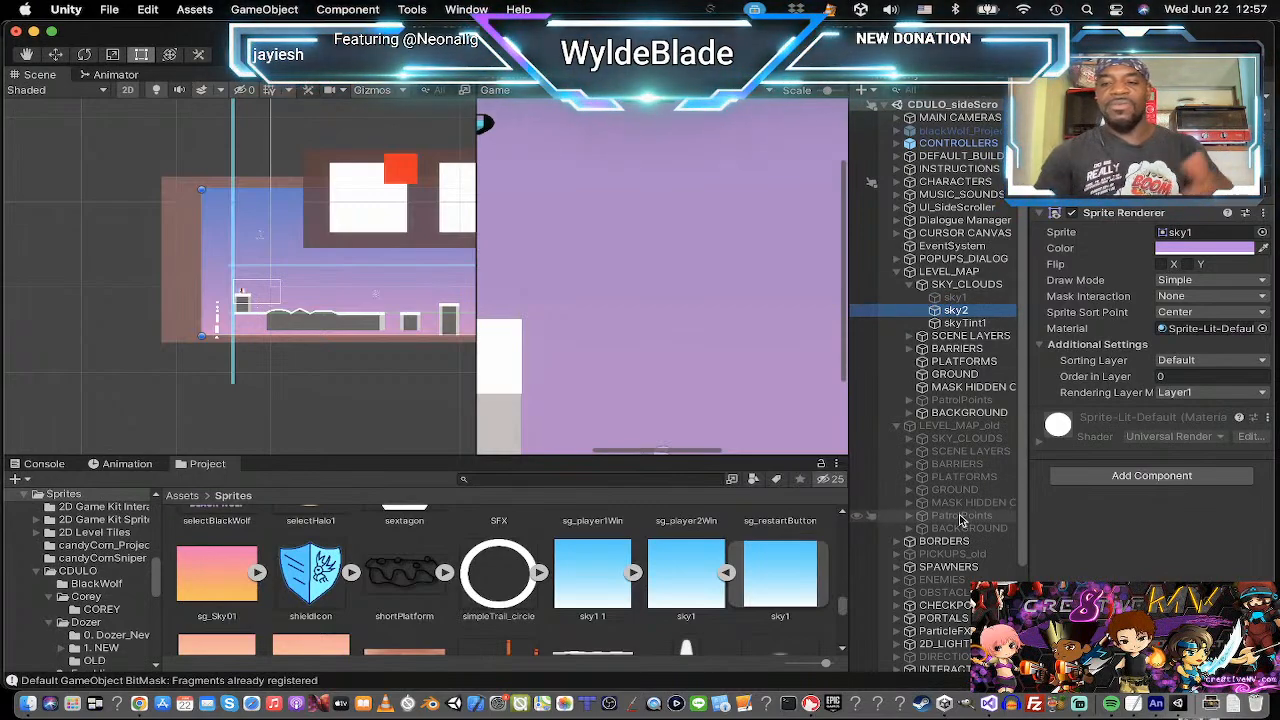
pyautogui.click(921, 439)
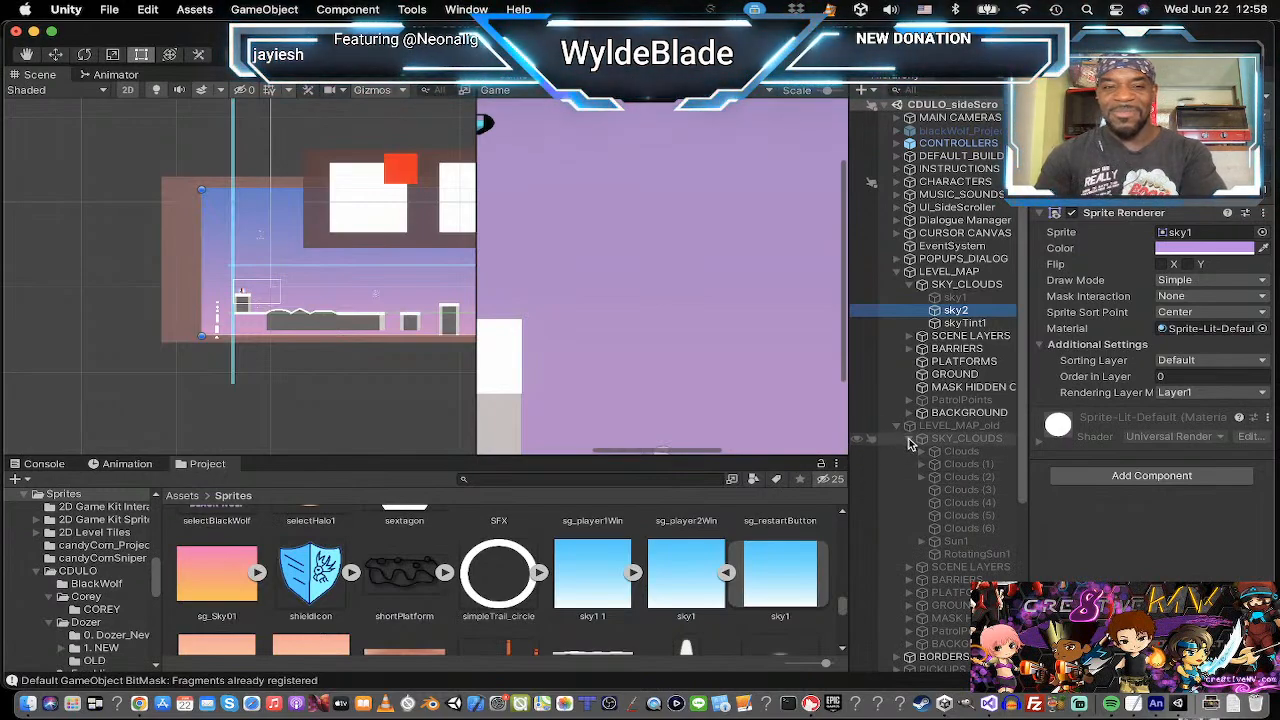
pyautogui.click(911, 440)
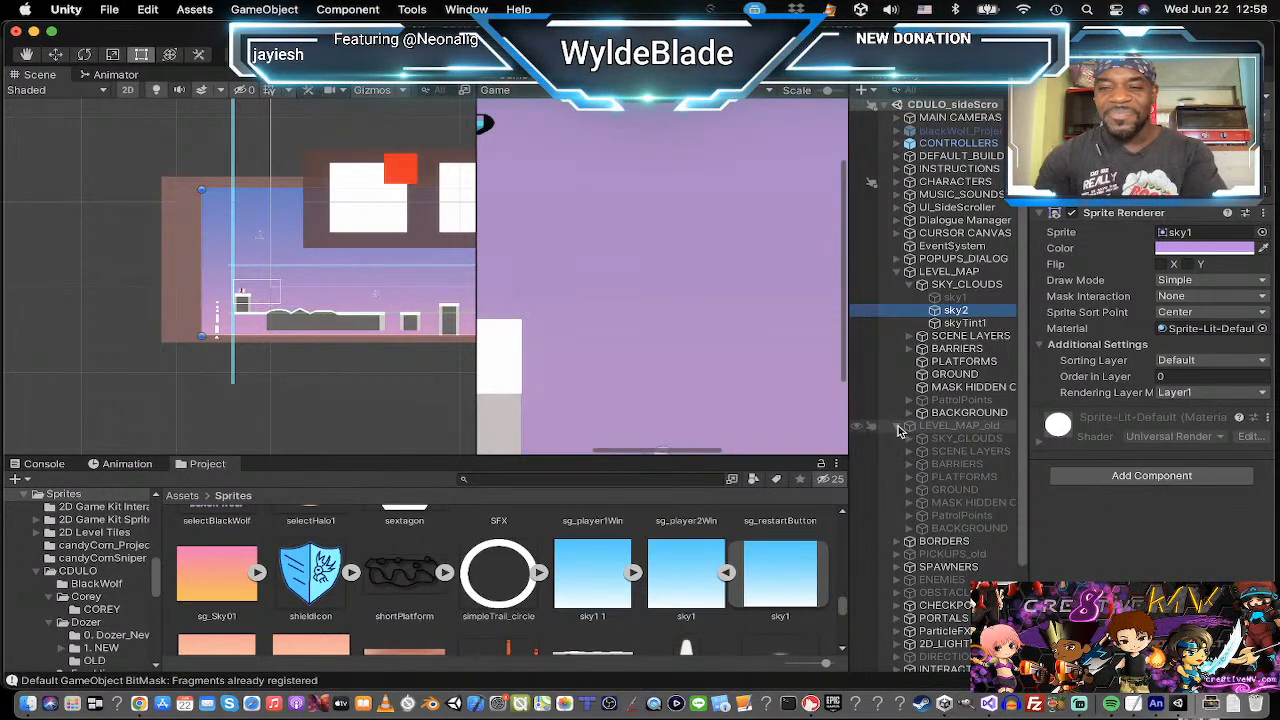
pyautogui.click(921, 285)
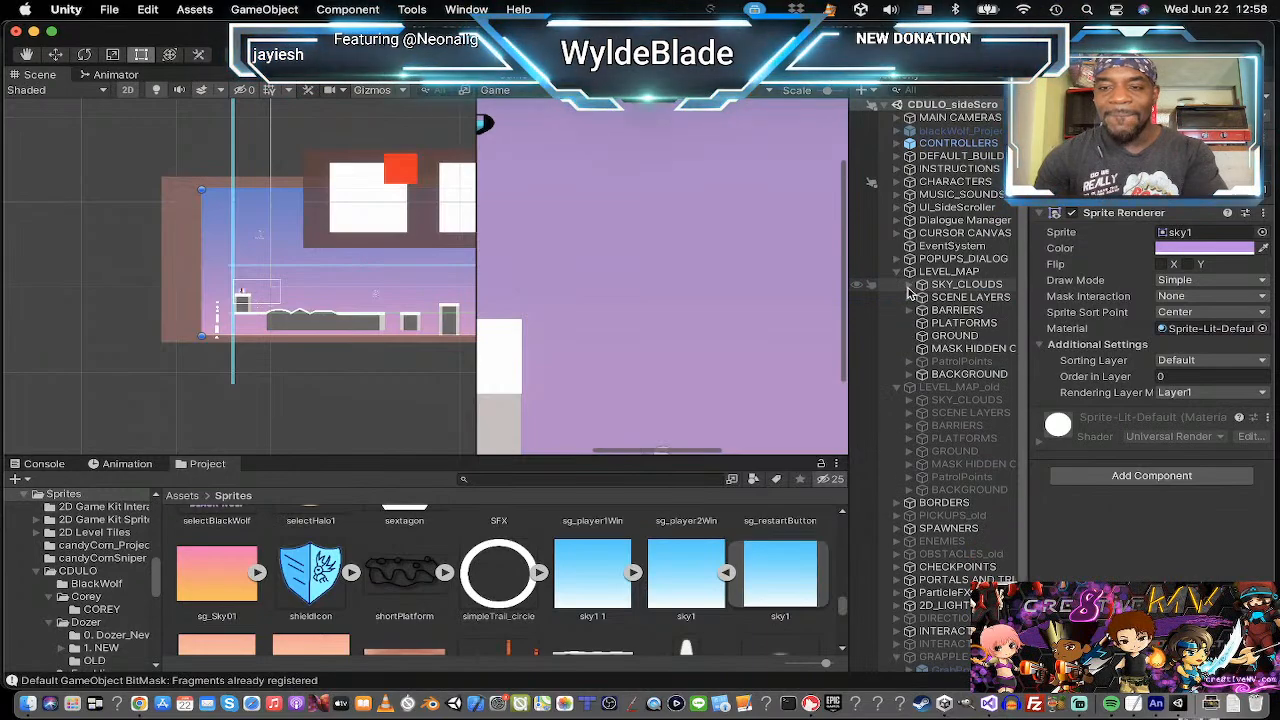
# Expand the BARRIERS group in LEVEL_MAP and select Barrier1 (2) to examine its sprite and collider settings.
pyautogui.click(983, 299)
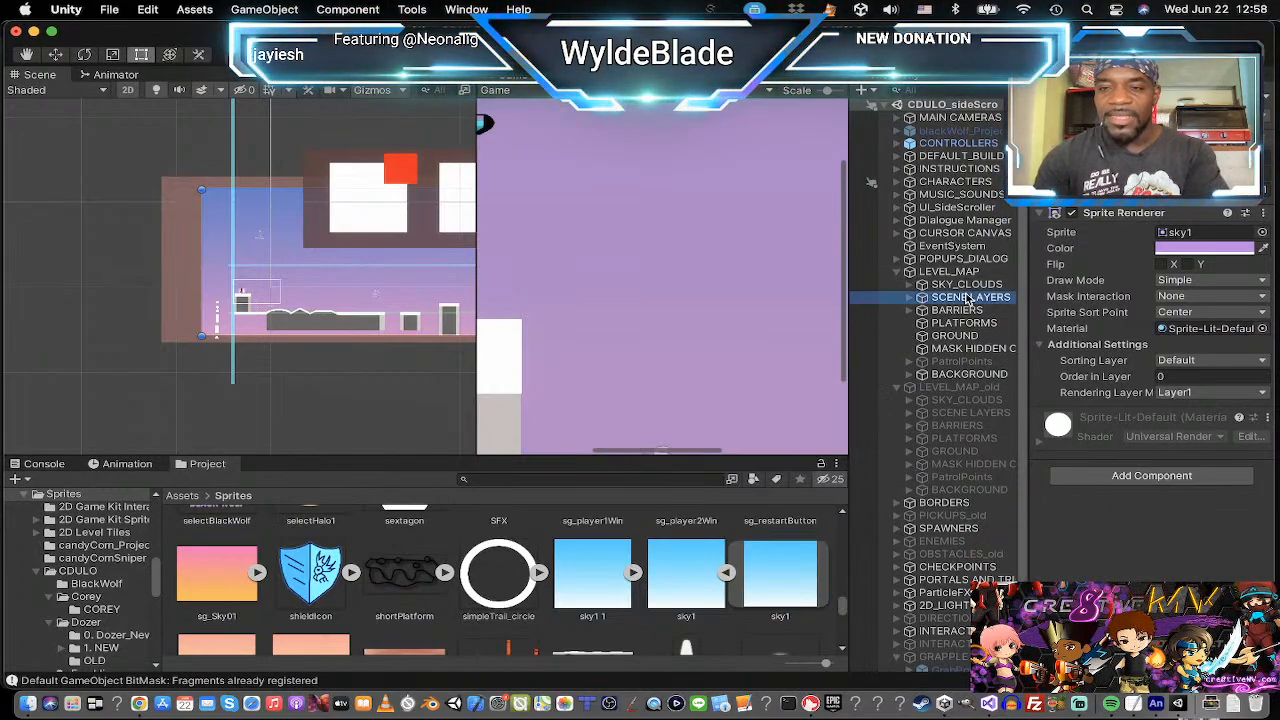
pyautogui.click(955, 312)
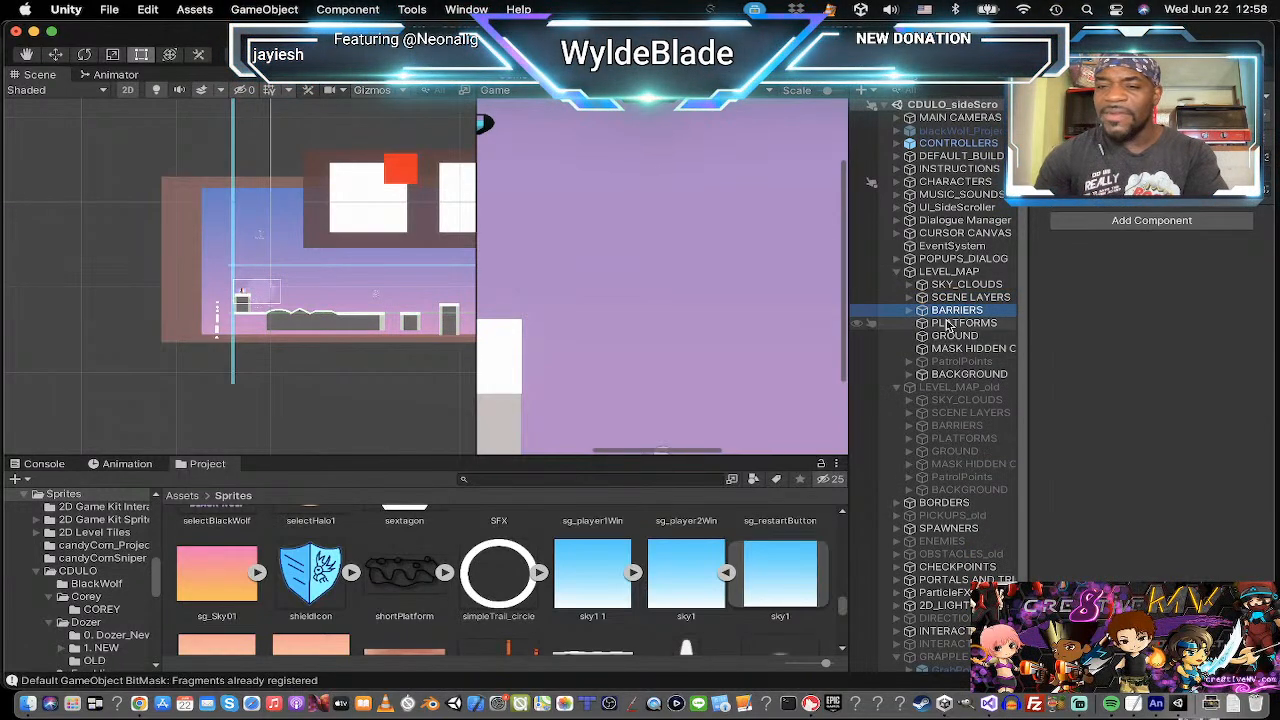
pyautogui.click(913, 311)
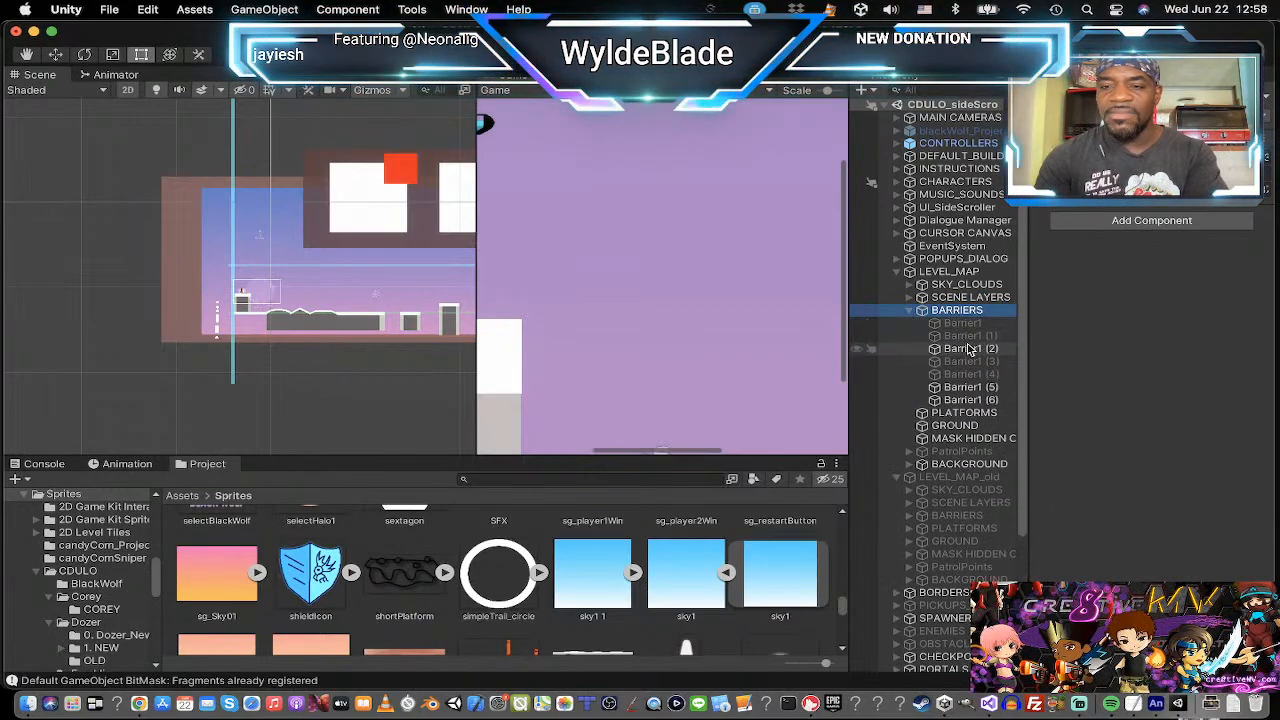
pyautogui.click(967, 349)
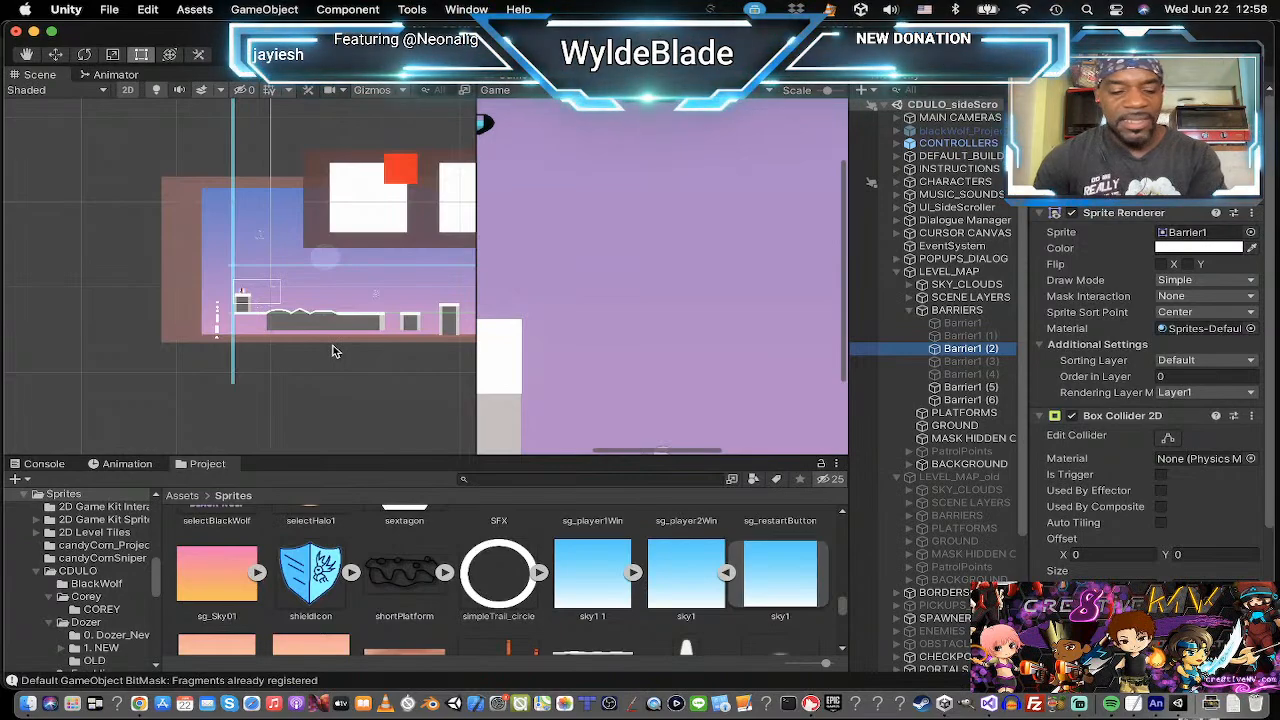
# Deactivate Barrier1 (2), Barrier1 (5) and Barrier1 (6) in LEVEL_MAP's BARRIERS group, then collapse the group.
pyautogui.press('f')
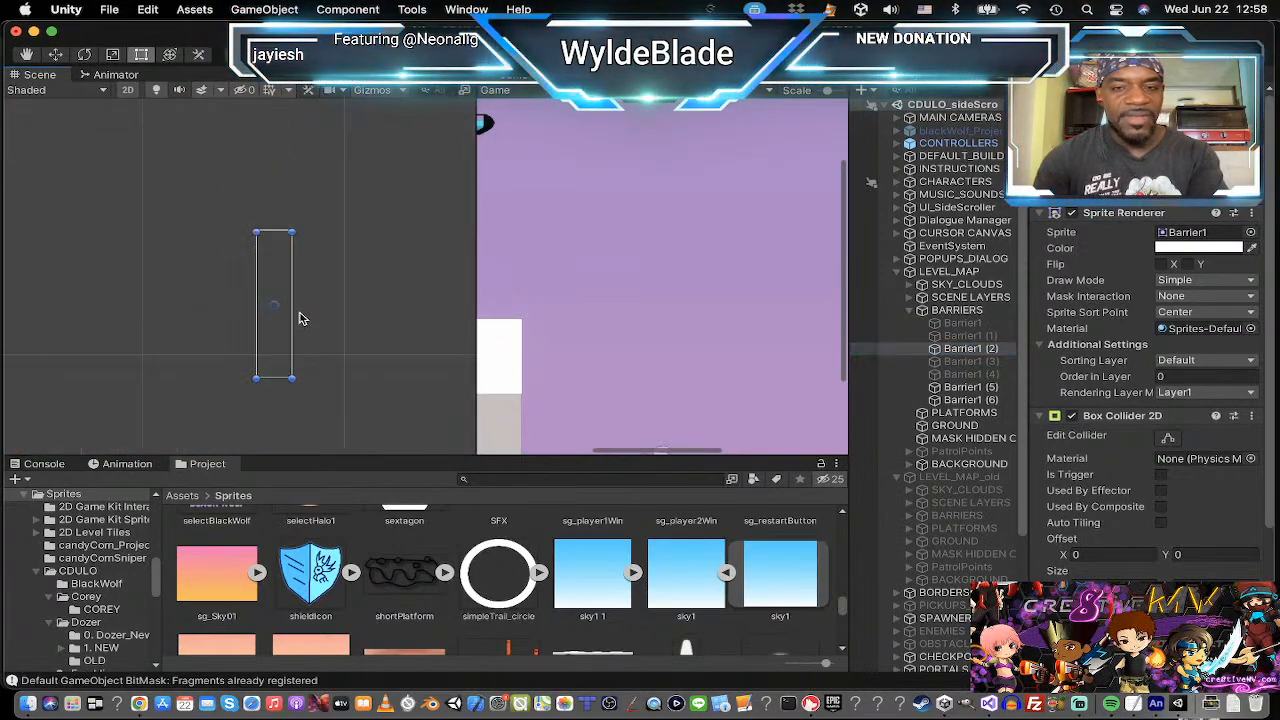
pyautogui.scroll(-10, 300, 312)
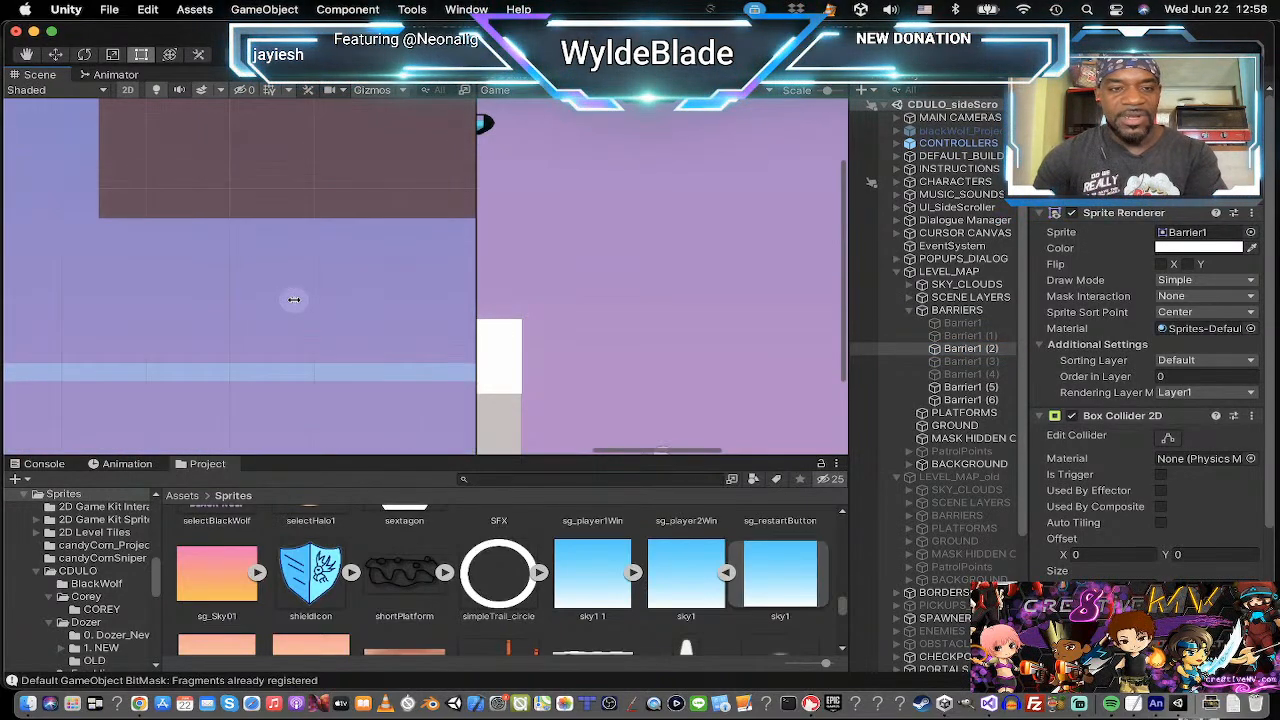
pyautogui.scroll(-8, 294, 299)
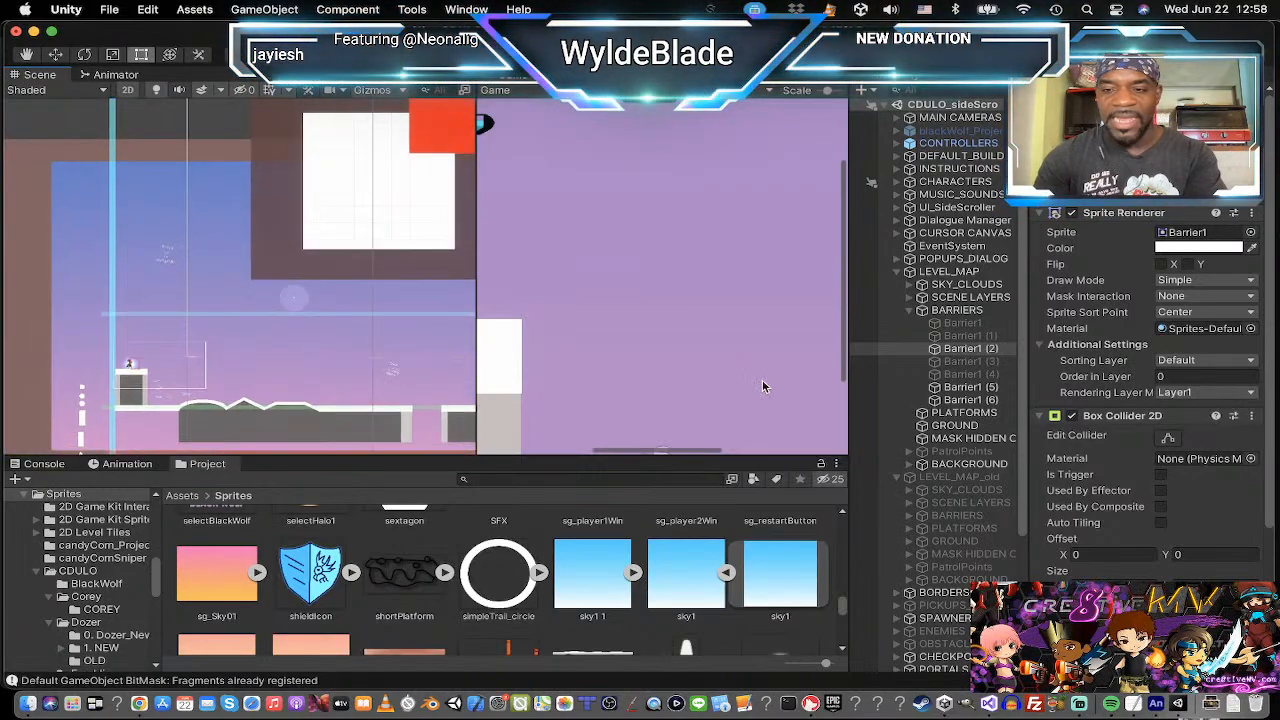
pyautogui.click(968, 387)
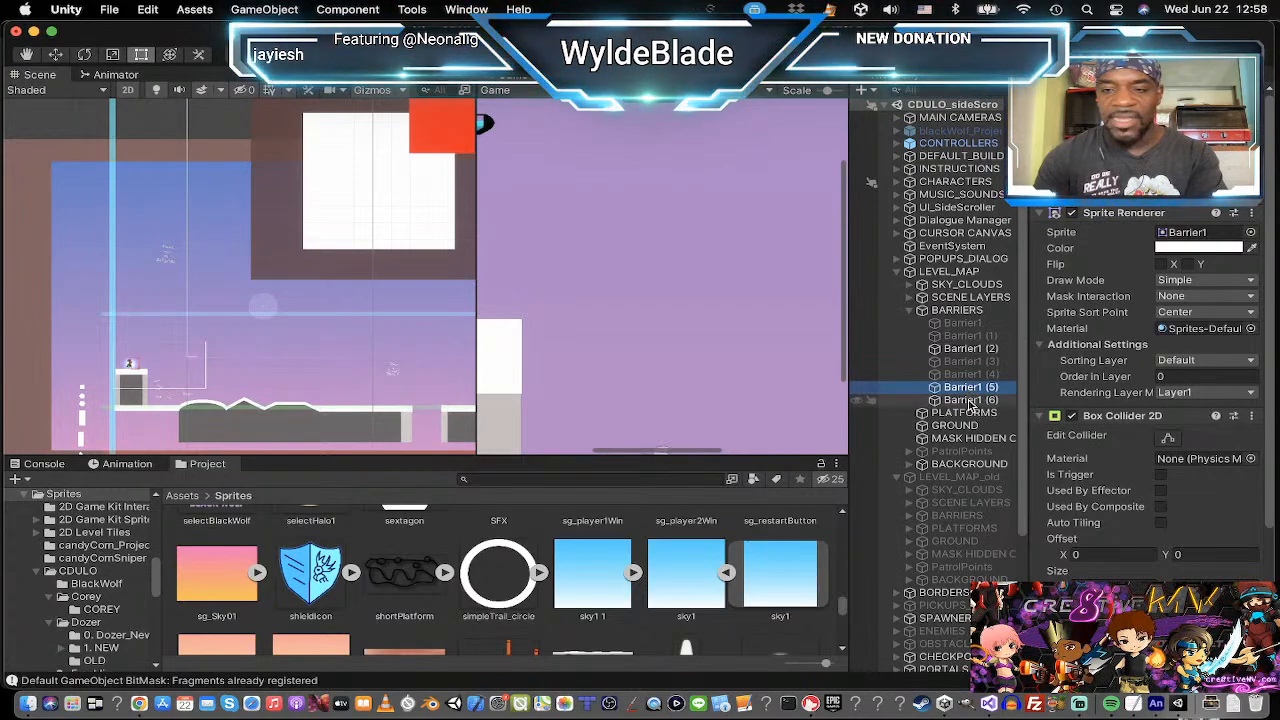
pyautogui.click(968, 400)
pyautogui.click(970, 349)
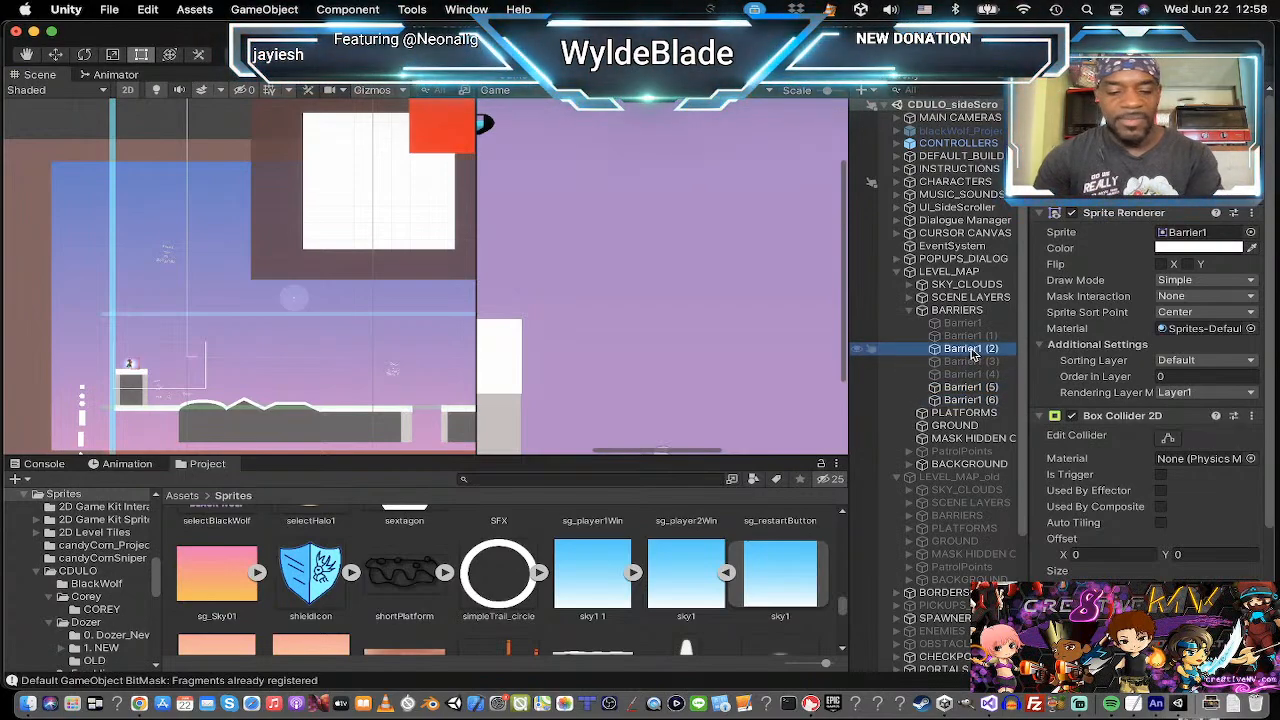
pyautogui.keyDown('super'); pyautogui.click(970, 400); pyautogui.keyUp('super')
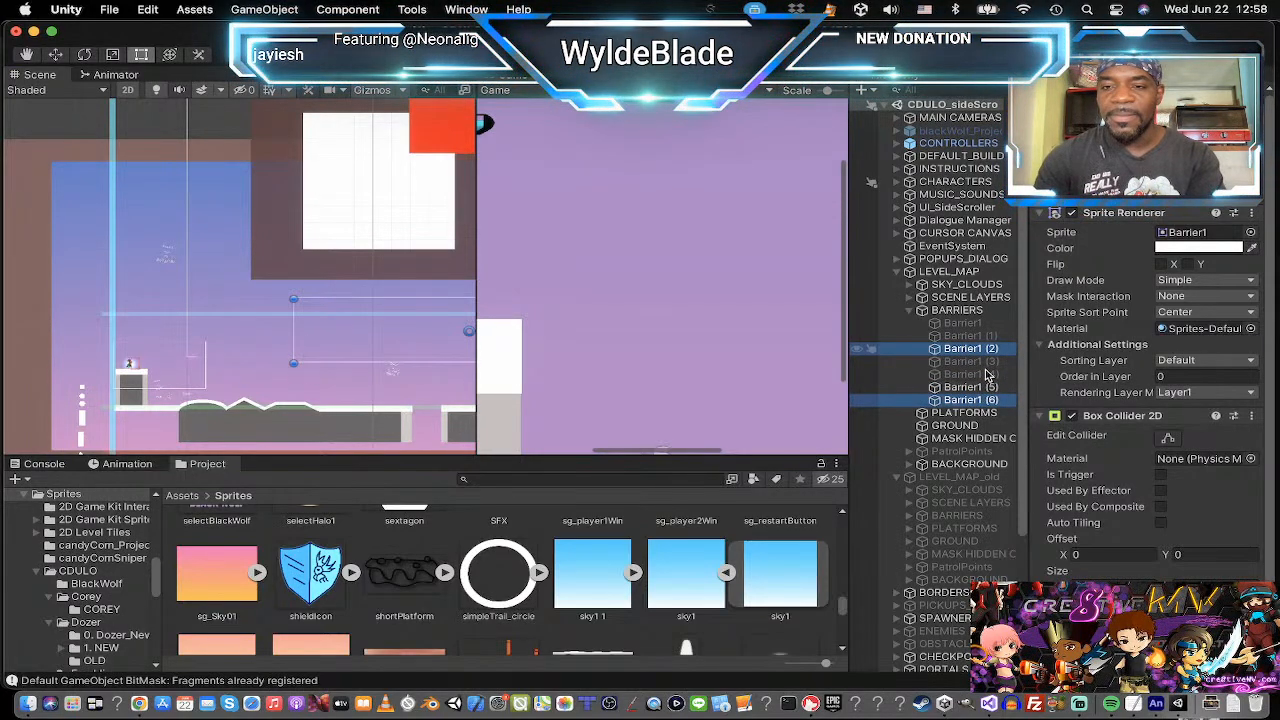
pyautogui.keyDown('super'); pyautogui.click(970, 387); pyautogui.keyUp('super')
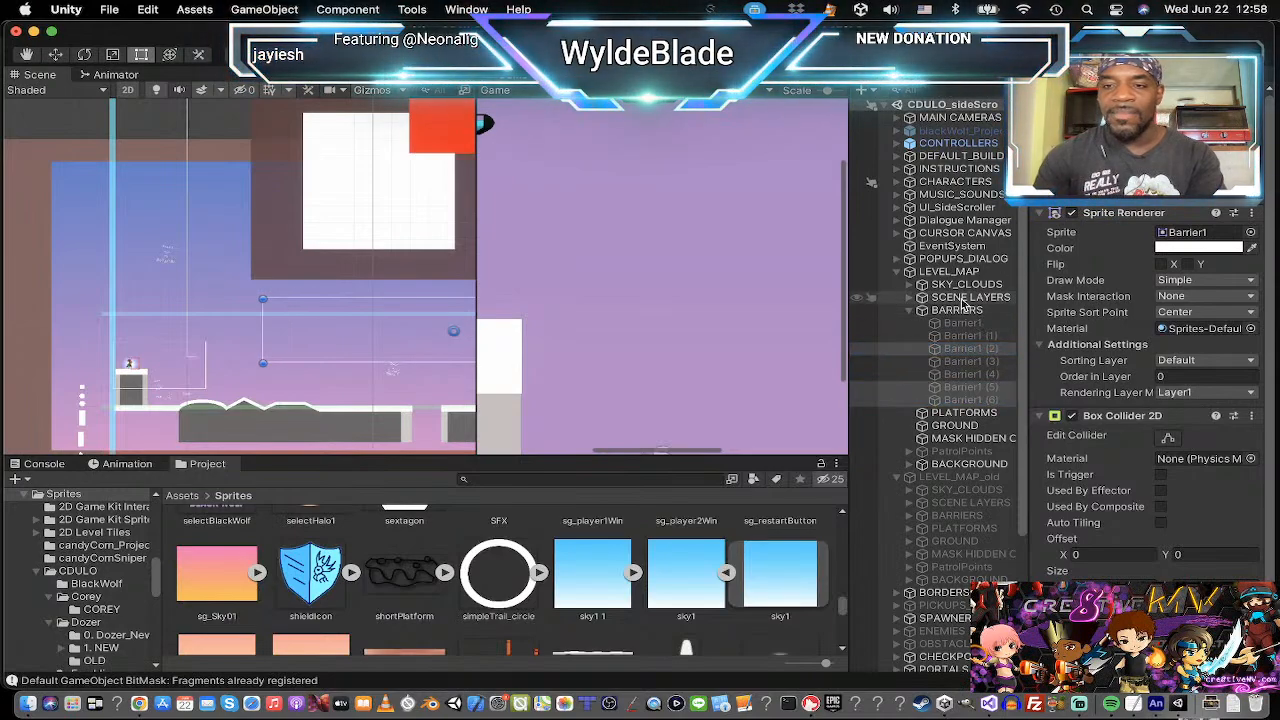
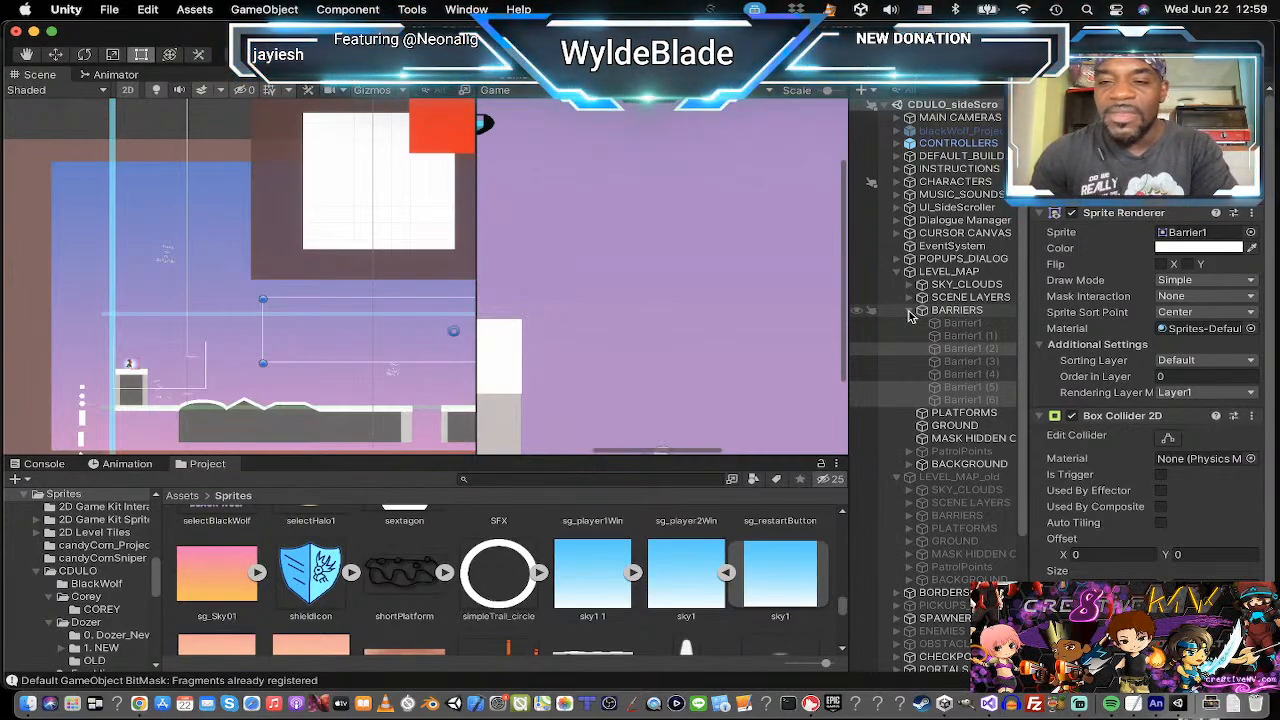
pyautogui.click(910, 311)
# Review the empty PLATFORMS, GROUND and MASK HIDDEN groups under LEVEL_MAP.
pyautogui.click(922, 325)
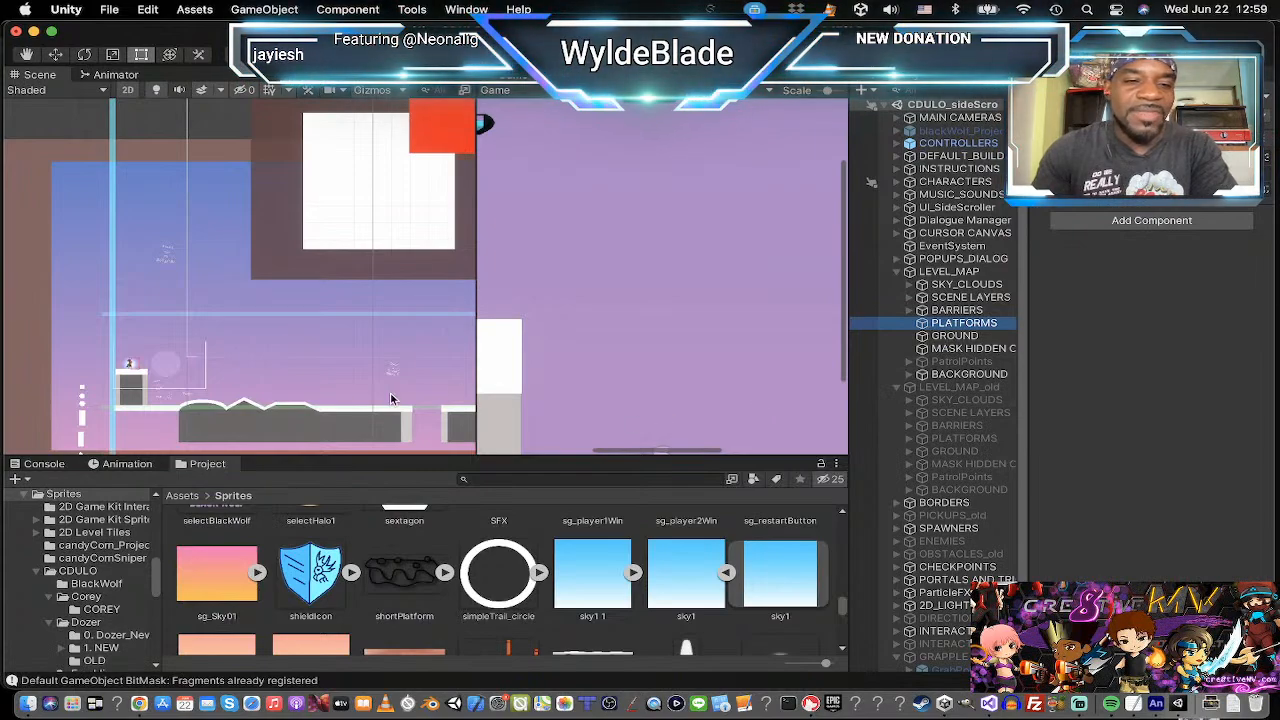
pyautogui.scroll(-3, 200, 387)
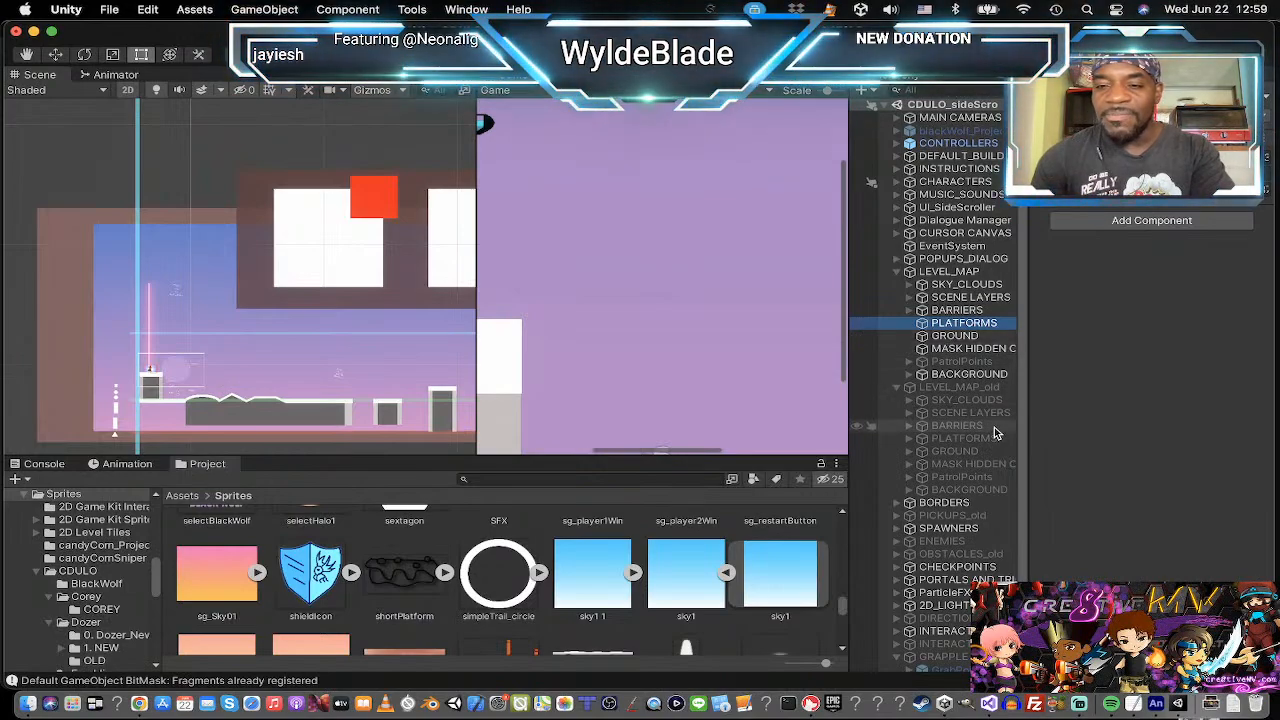
pyautogui.click(958, 337)
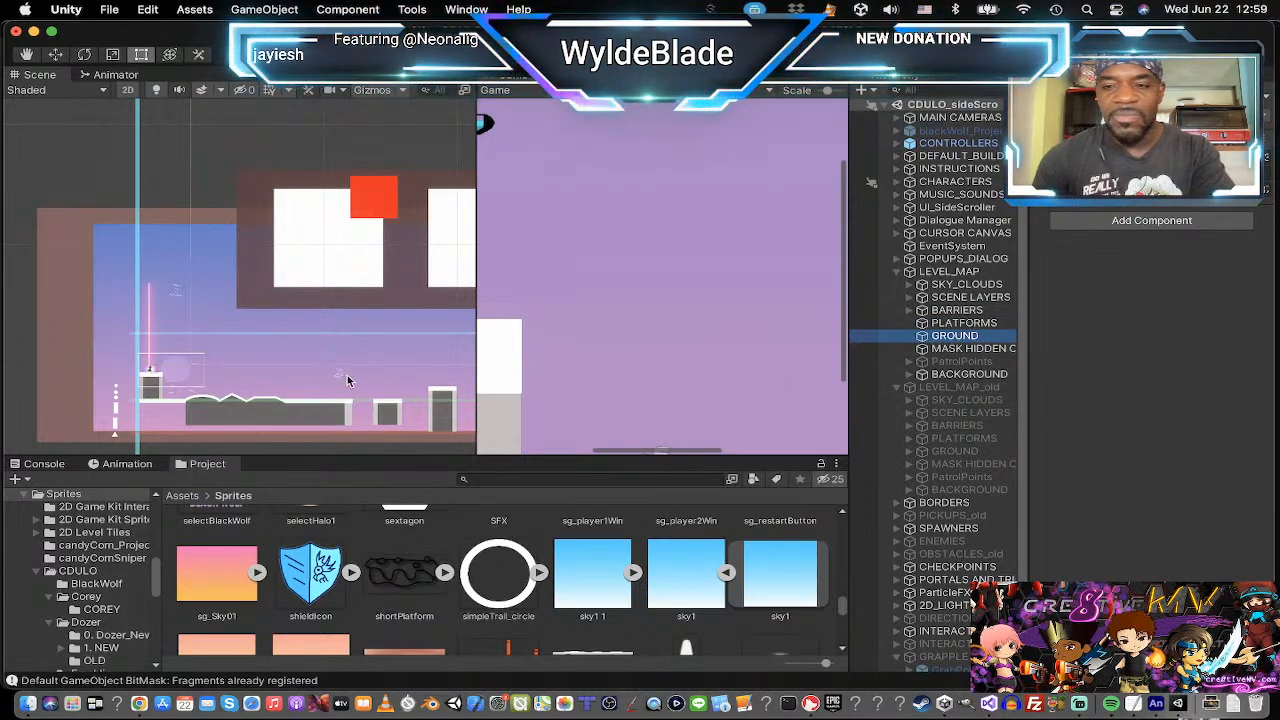
pyautogui.click(955, 342)
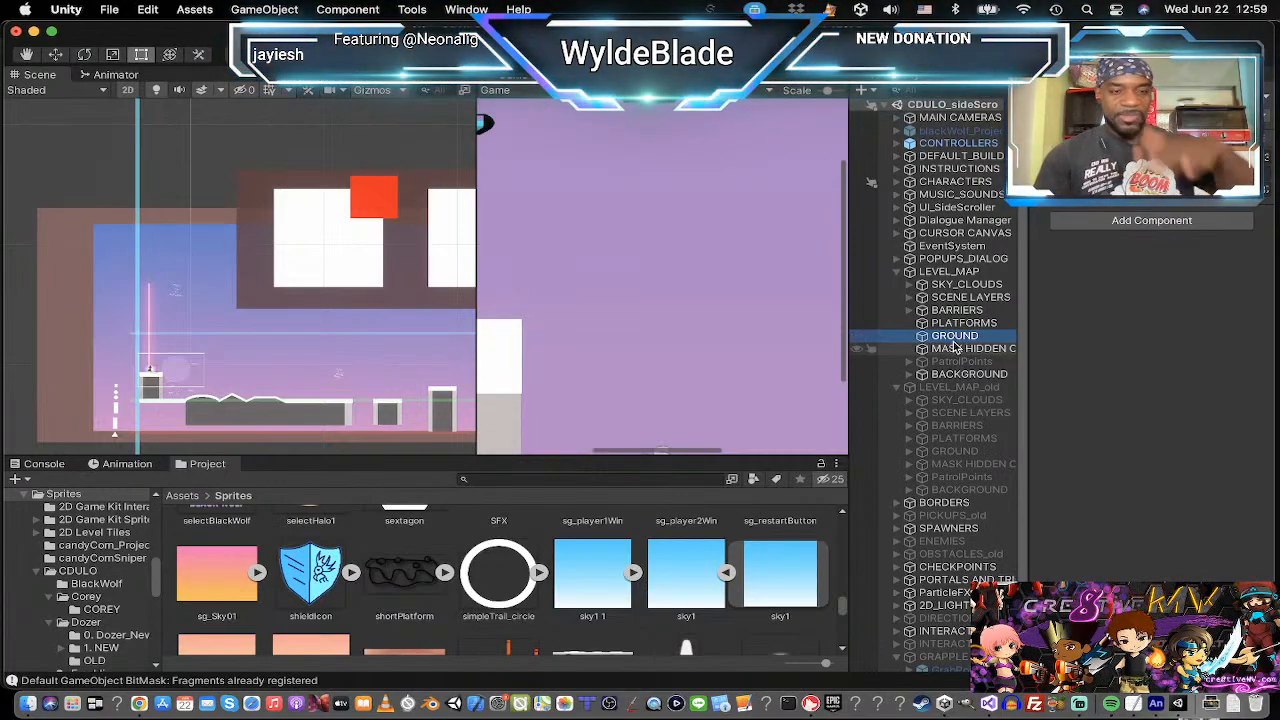
pyautogui.click(926, 350)
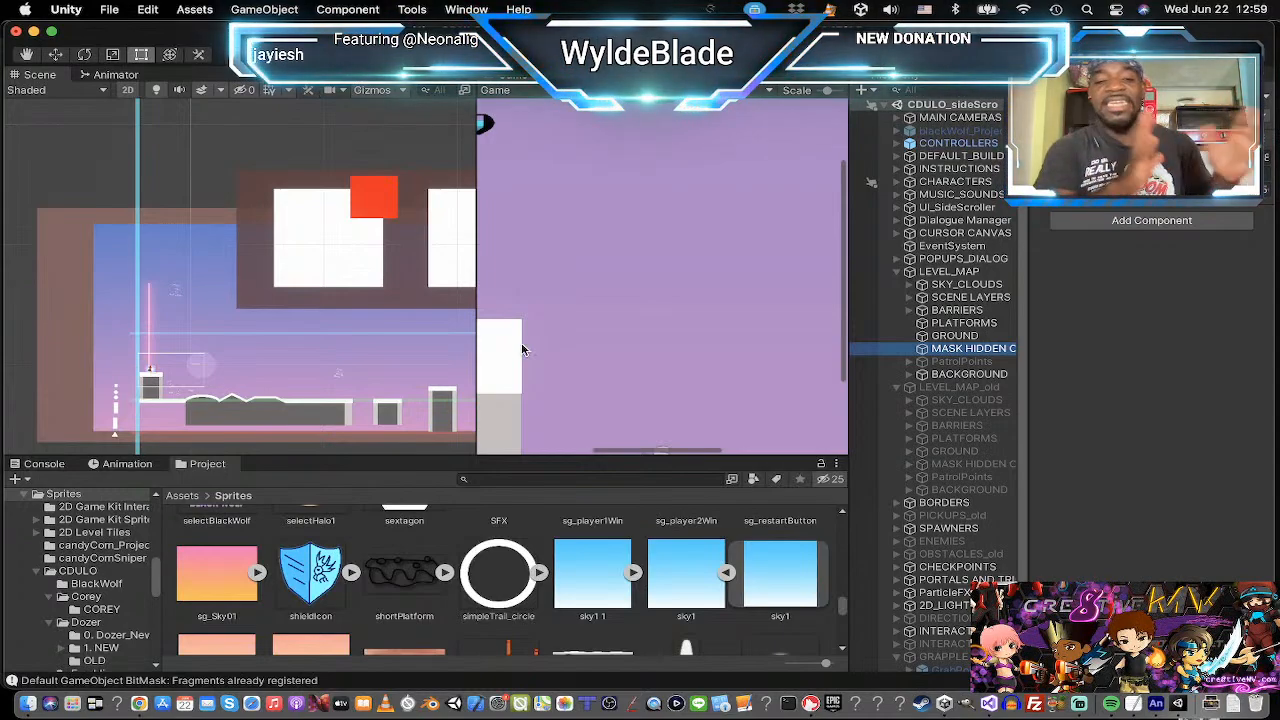
# Inspect the Sprite Mask settings of the SpriteMASK object inside the Player's MegReevers character, then collapse the Player hierarchy.
pyautogui.scroll(5, 165, 375)
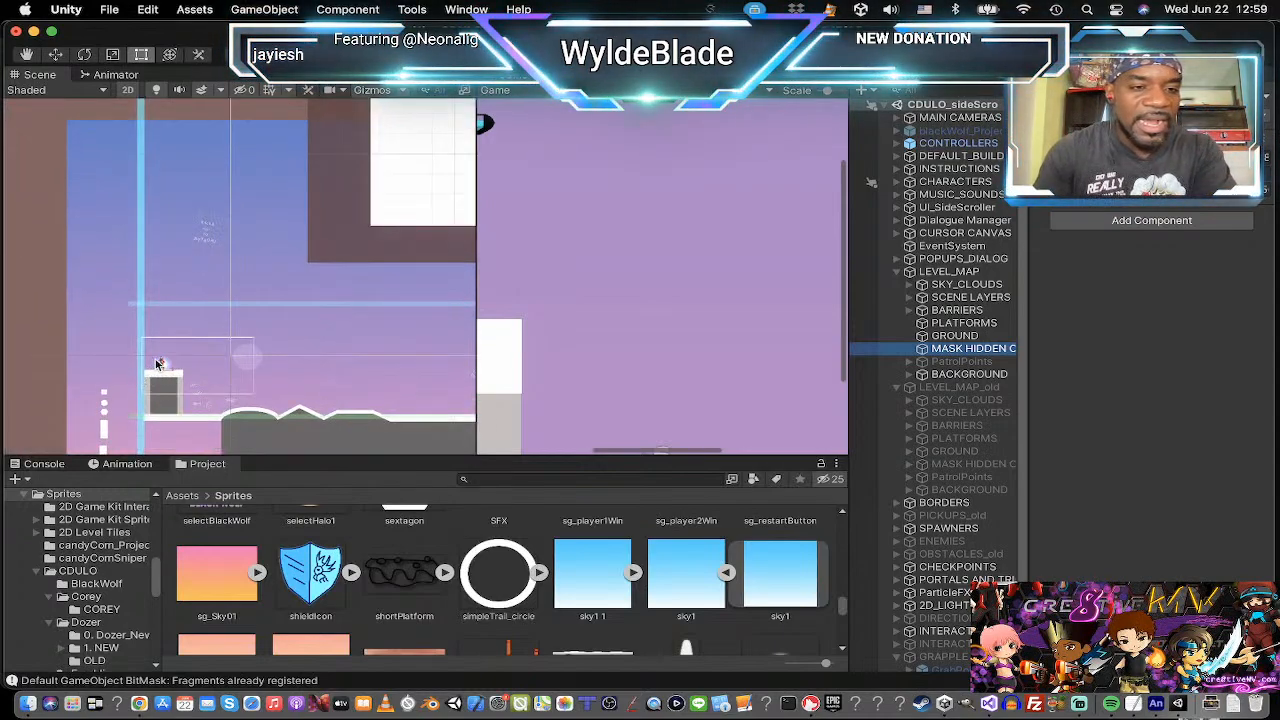
pyautogui.scroll(5, 170, 372)
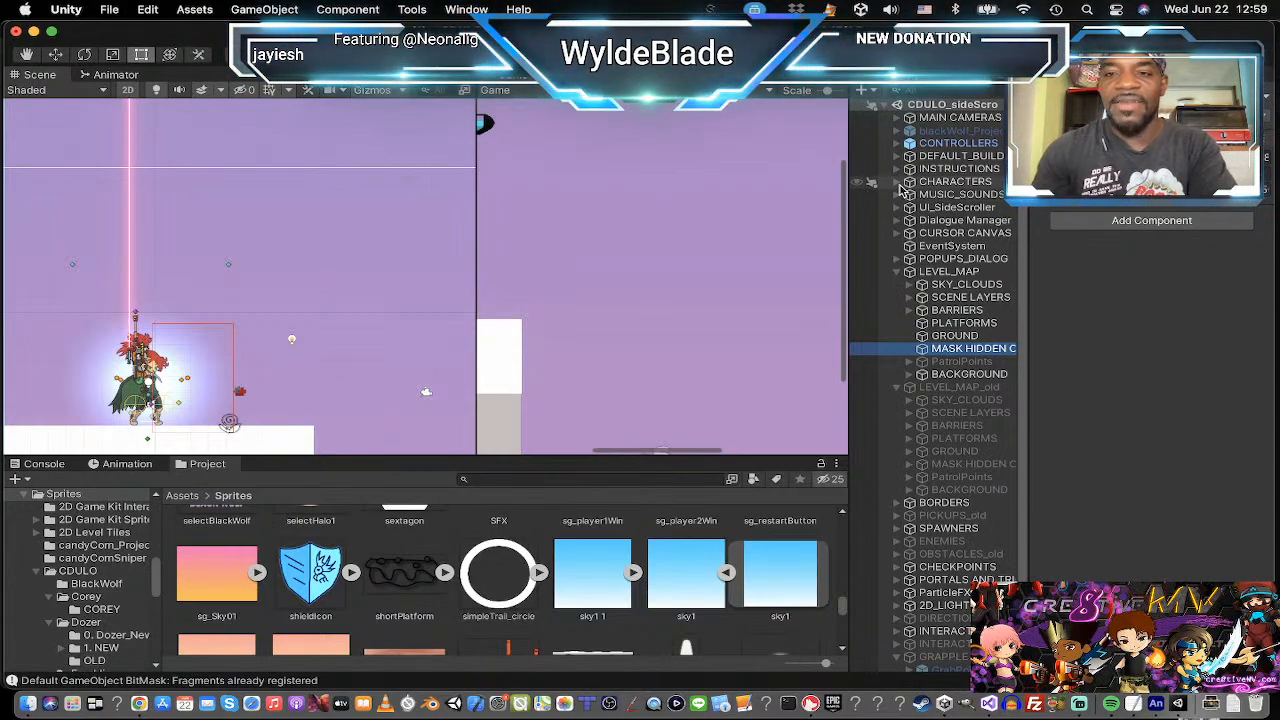
pyautogui.click(898, 182)
pyautogui.click(921, 272)
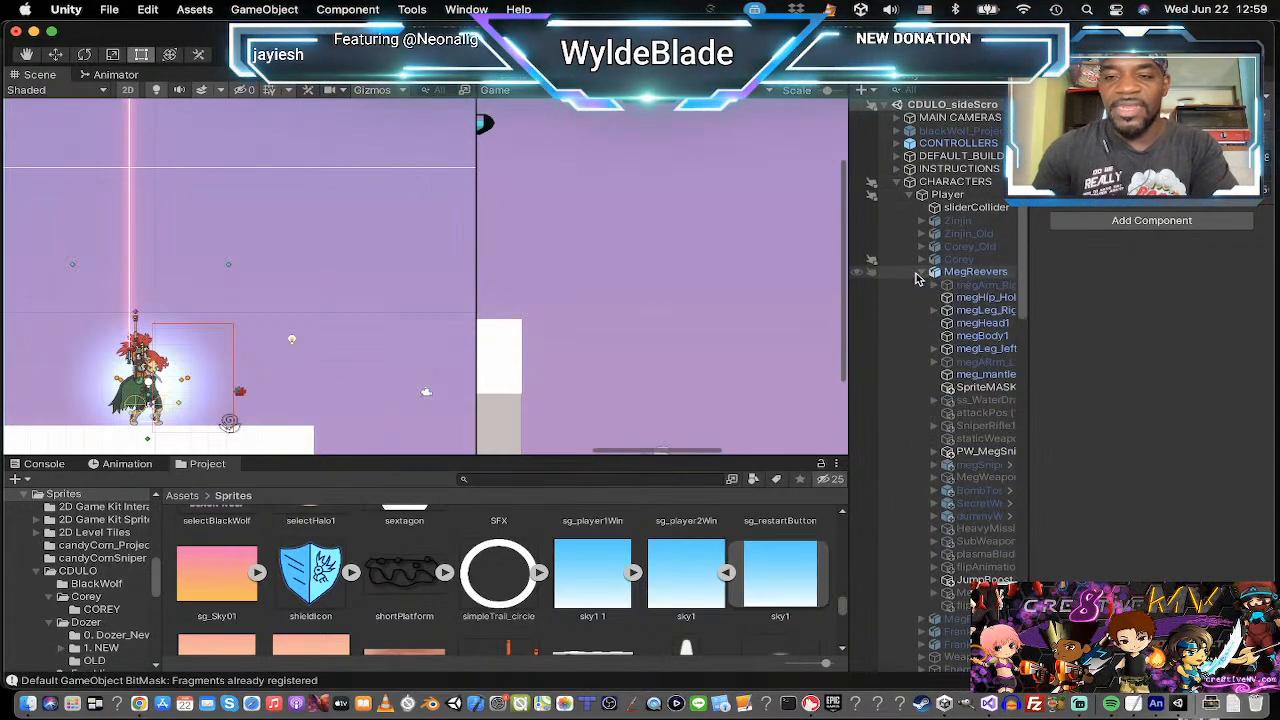
pyautogui.scroll(-1, 930, 320)
pyautogui.click(983, 372)
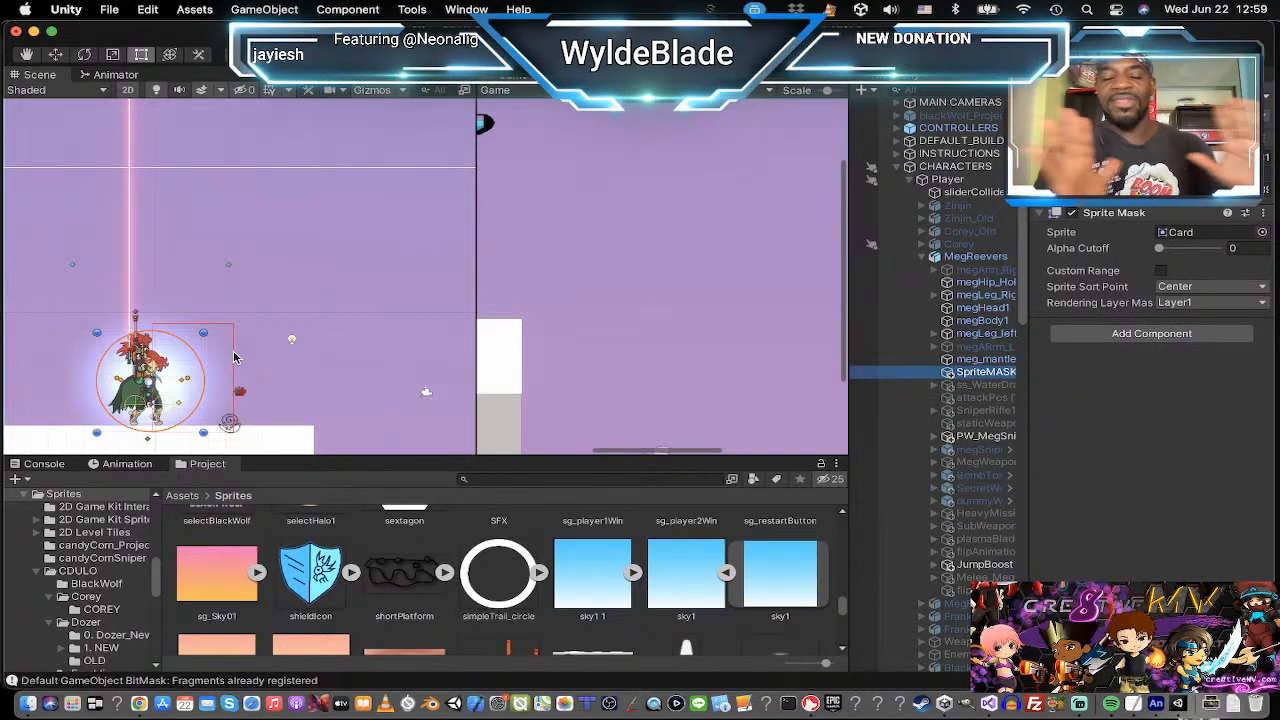
pyautogui.click(921, 257)
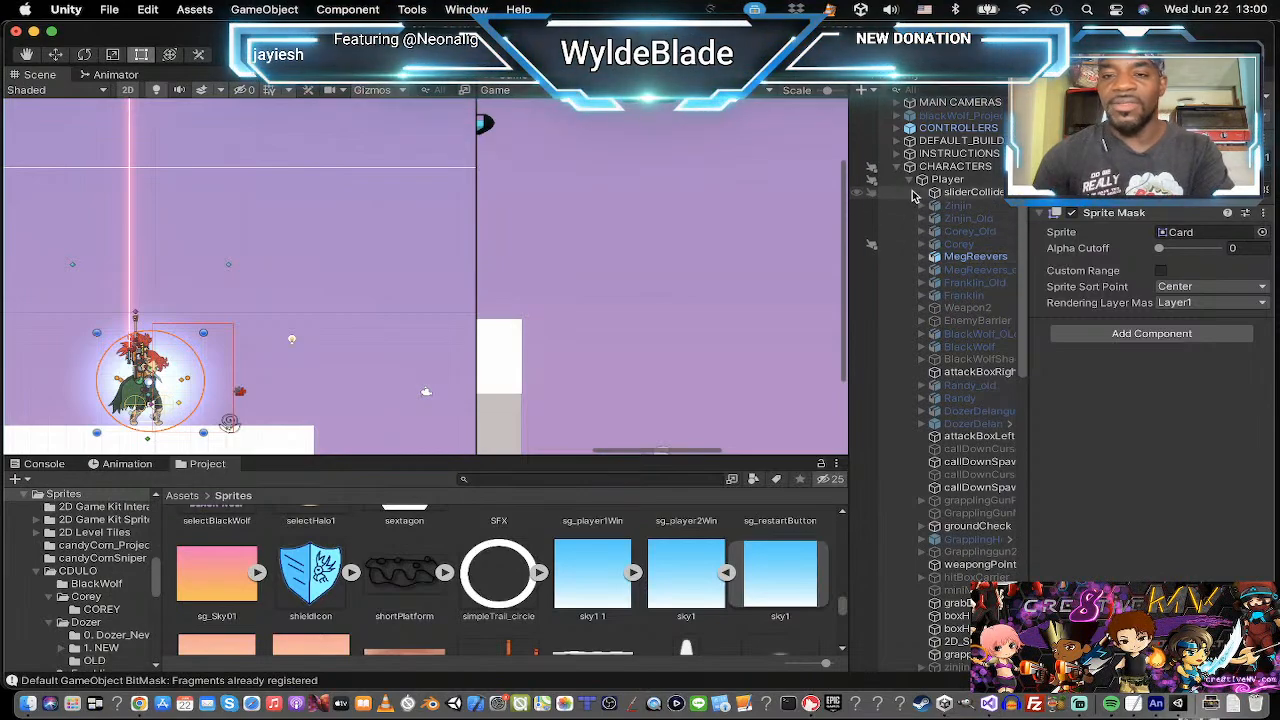
pyautogui.click(921, 180)
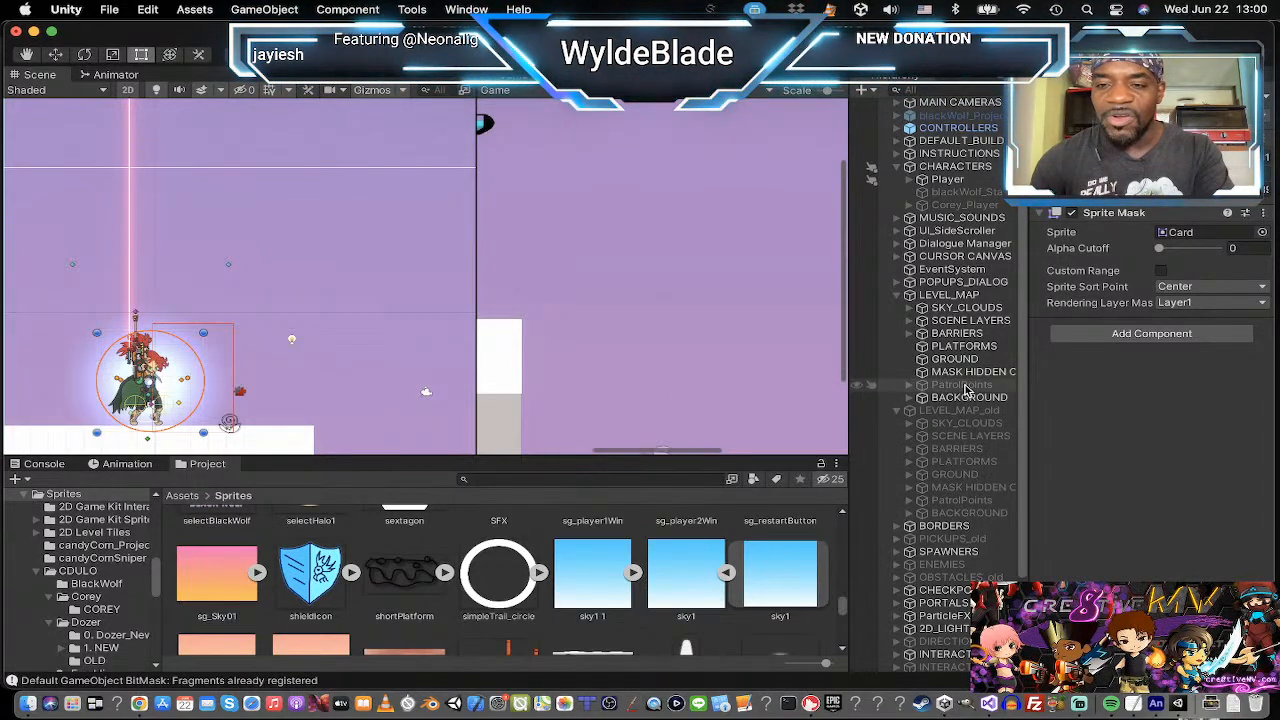
# Examine the PatrolPoints children and the SpriteMask object inside the BACKGROUND group of LEVEL_MAP.
pyautogui.click(908, 386)
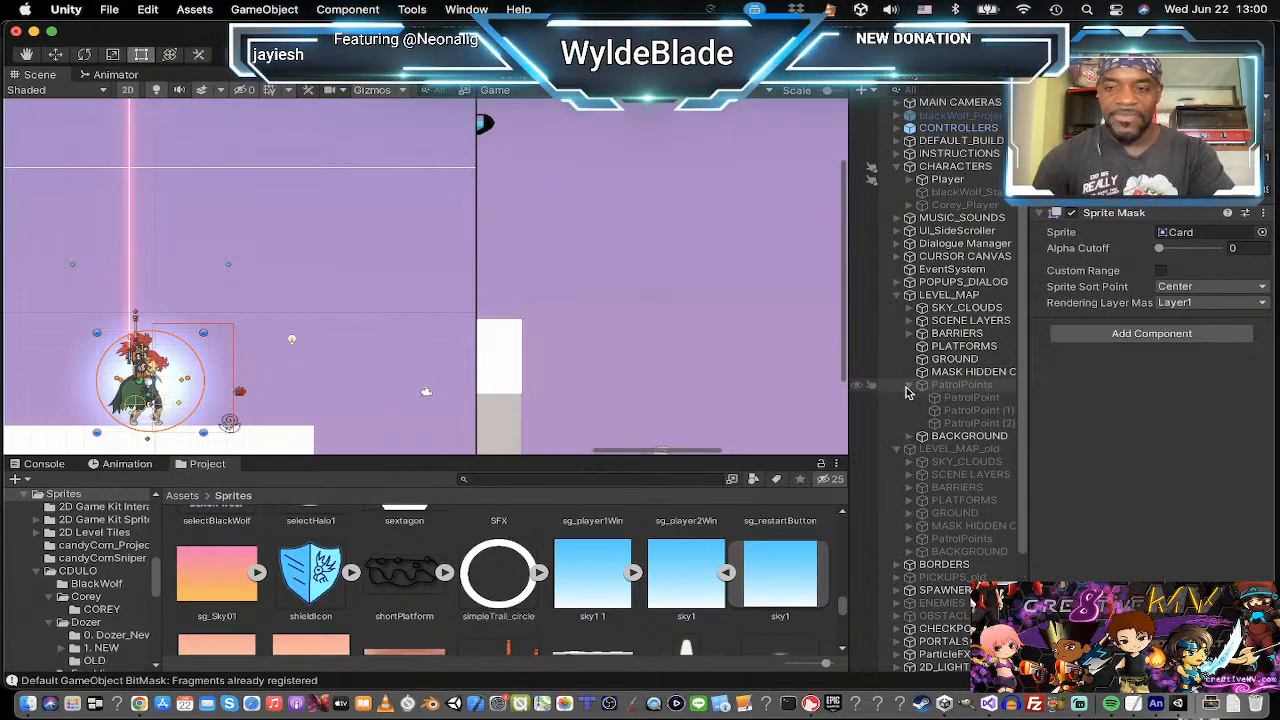
pyautogui.click(908, 386)
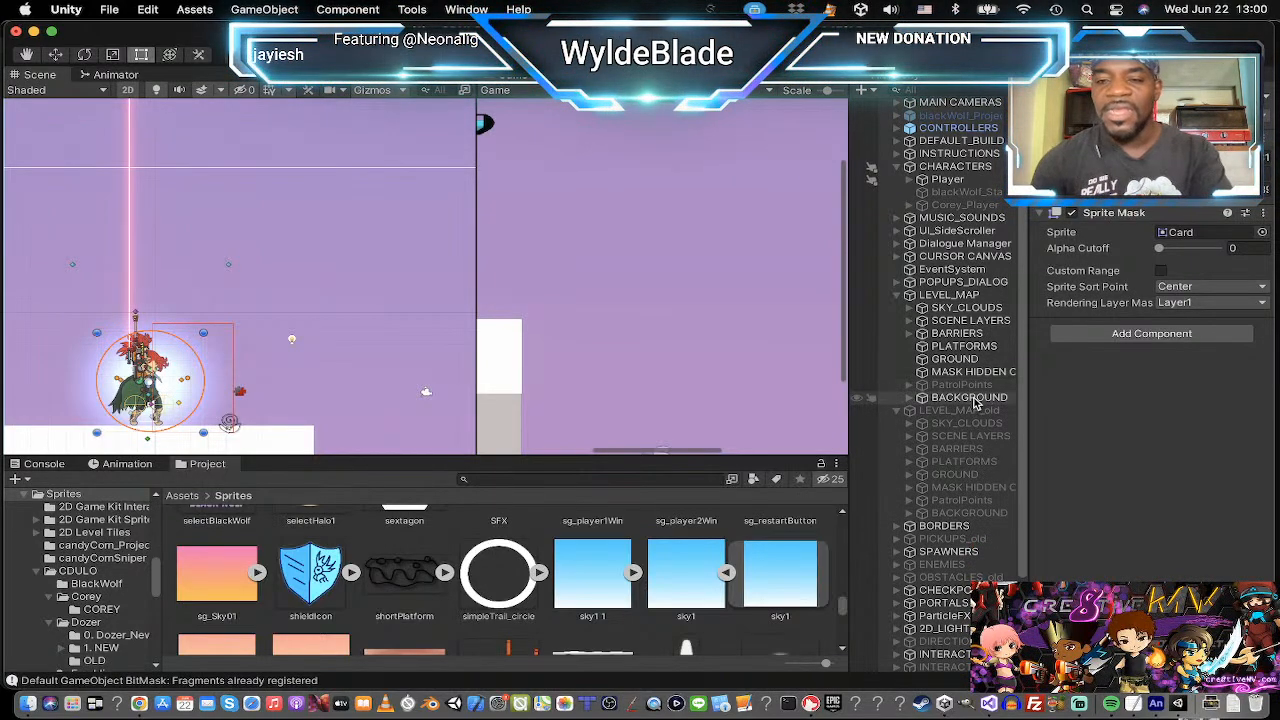
pyautogui.click(975, 399)
pyautogui.click(909, 398)
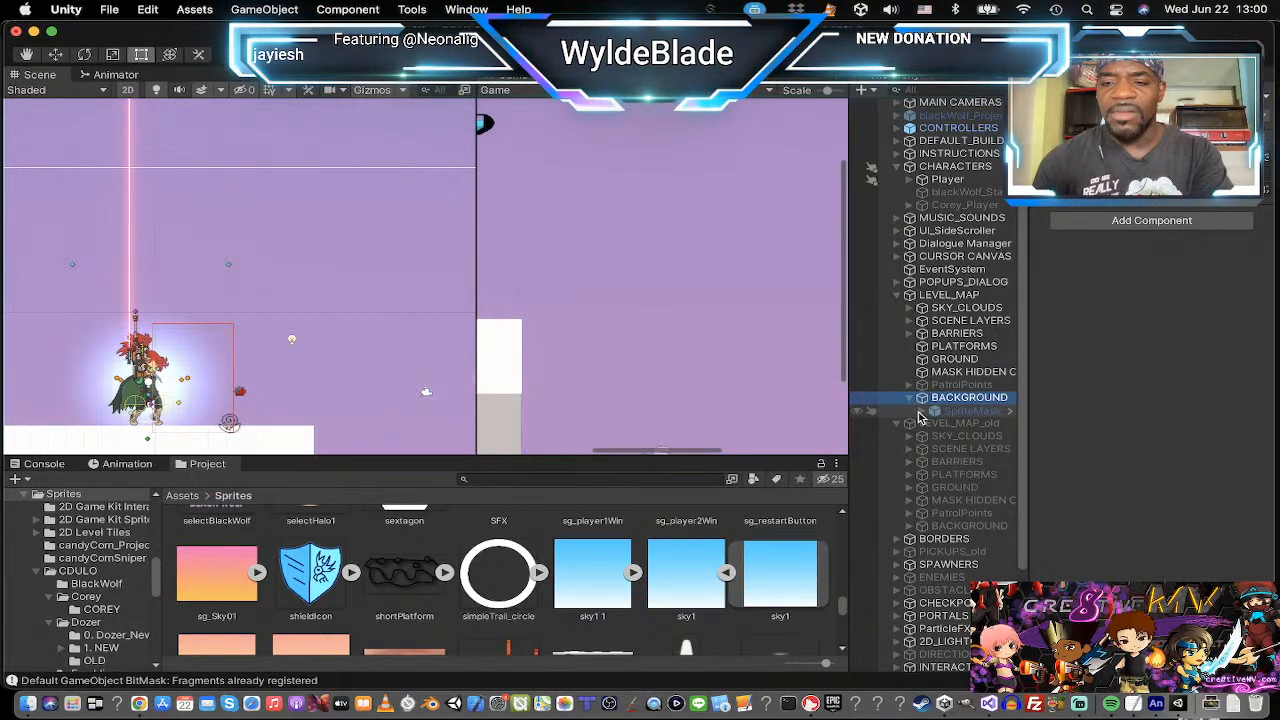
pyautogui.click(994, 412)
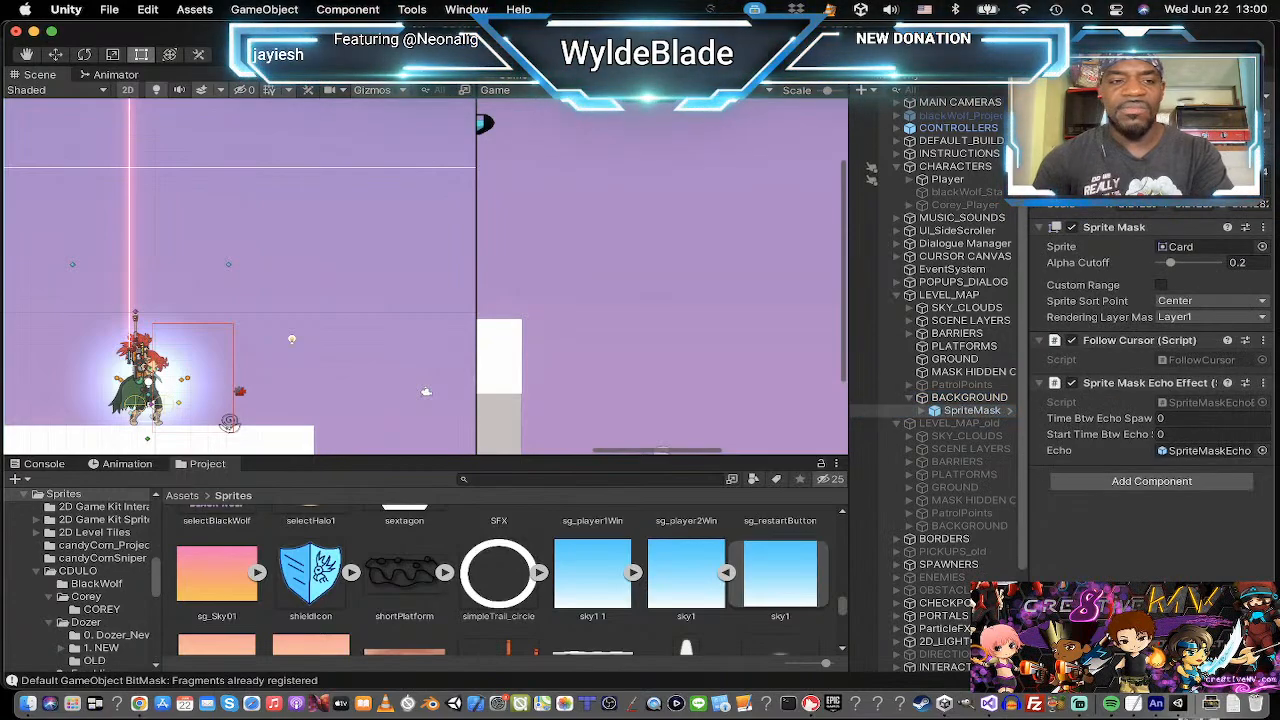
pyautogui.click(955, 398)
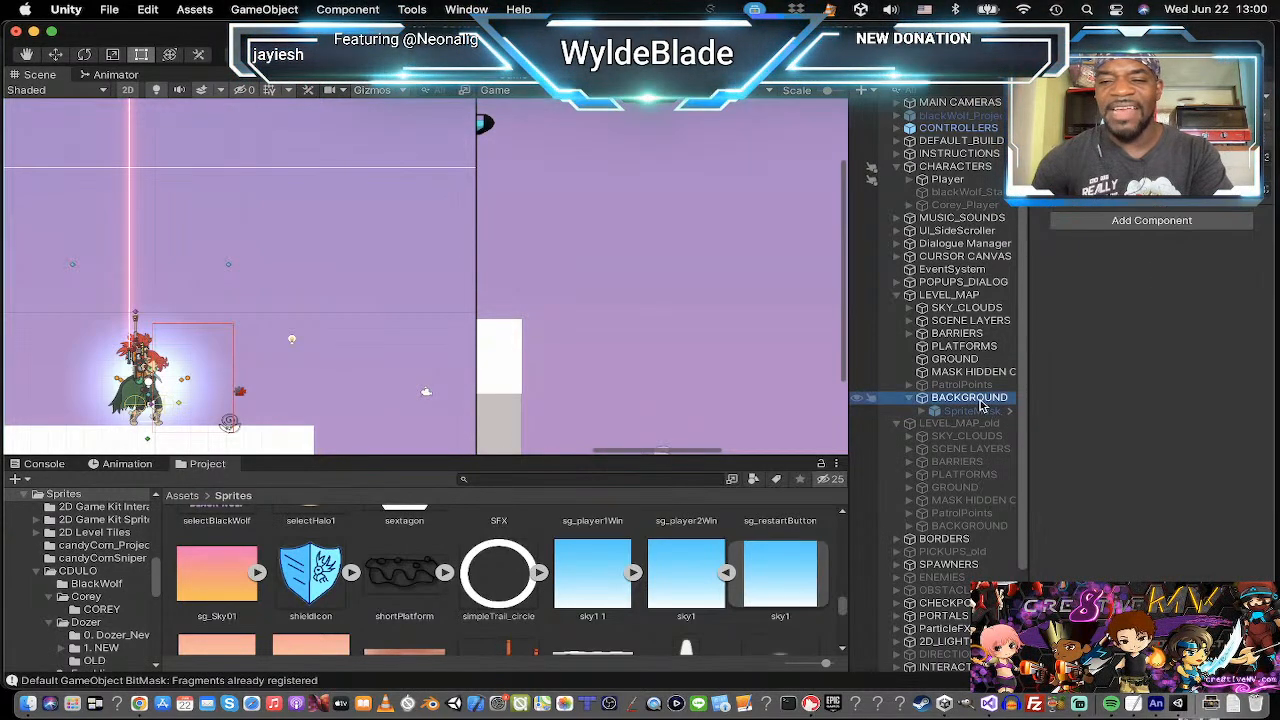
pyautogui.click(910, 399)
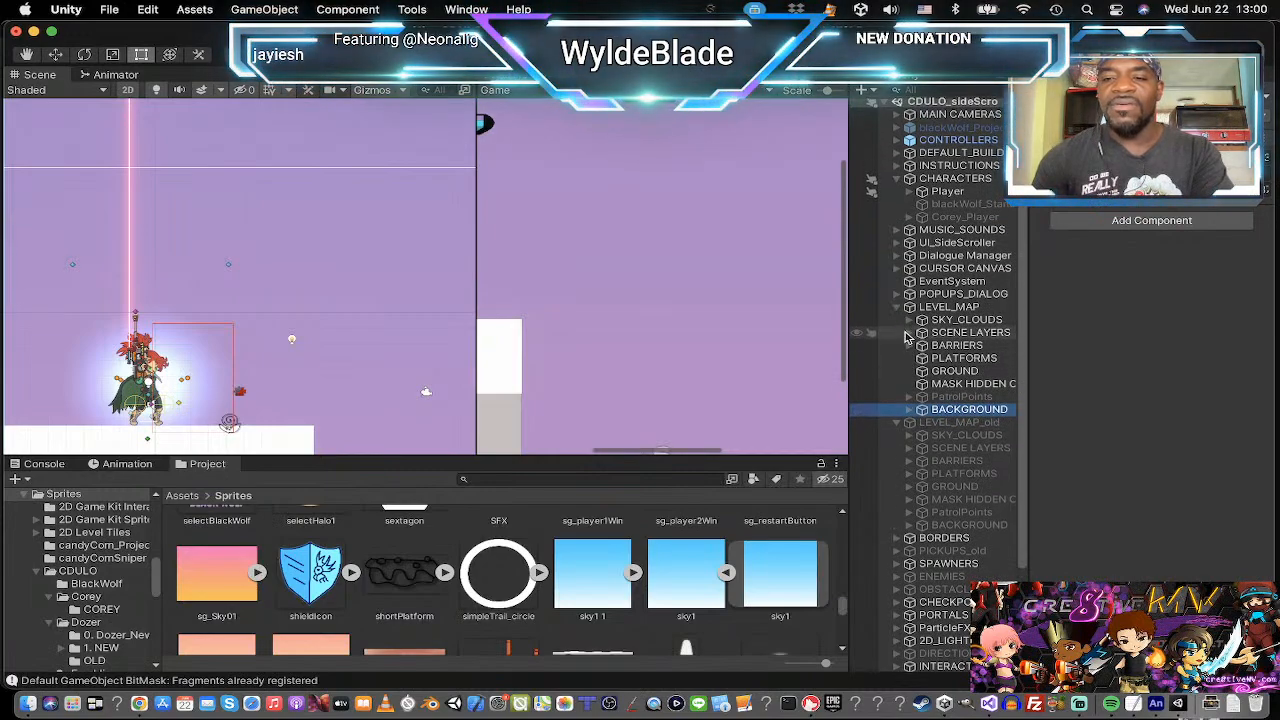
# Expand SCENE LAYERS under LEVEL_MAP and collapse its Layer-1 ground object to list all the parallax layers.
pyautogui.click(897, 309)
pyautogui.click(897, 309)
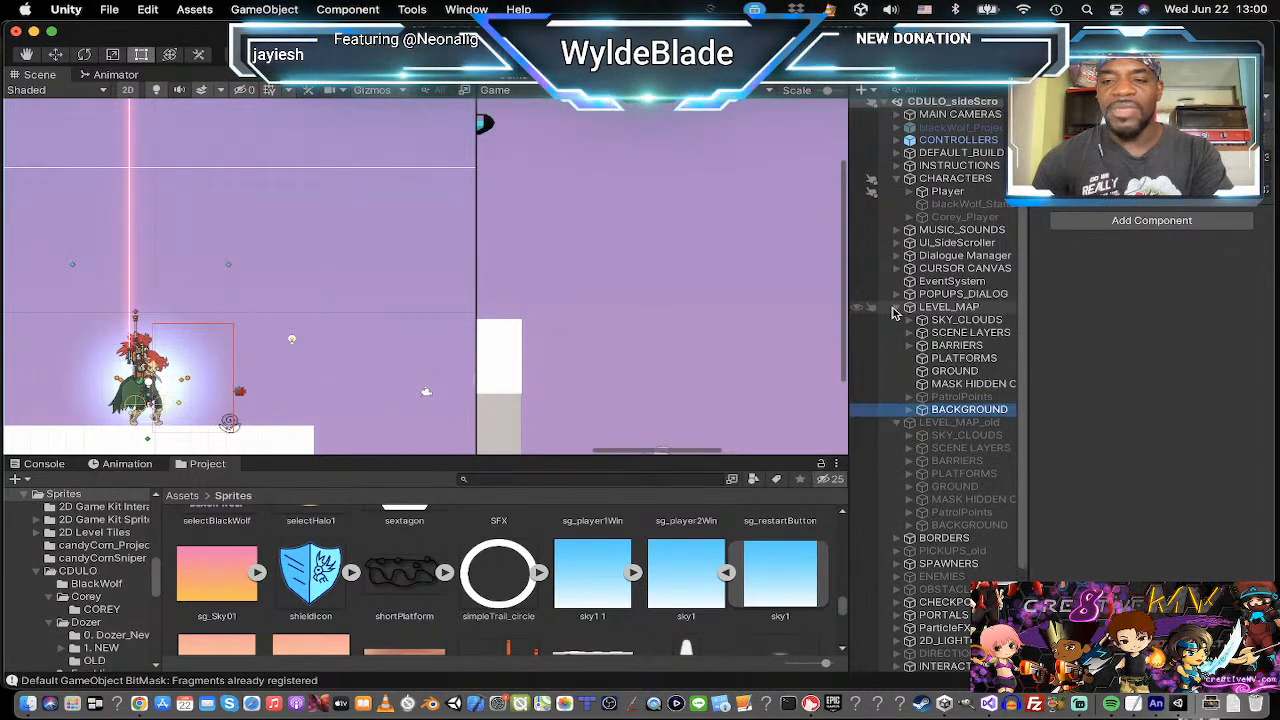
pyautogui.click(930, 333)
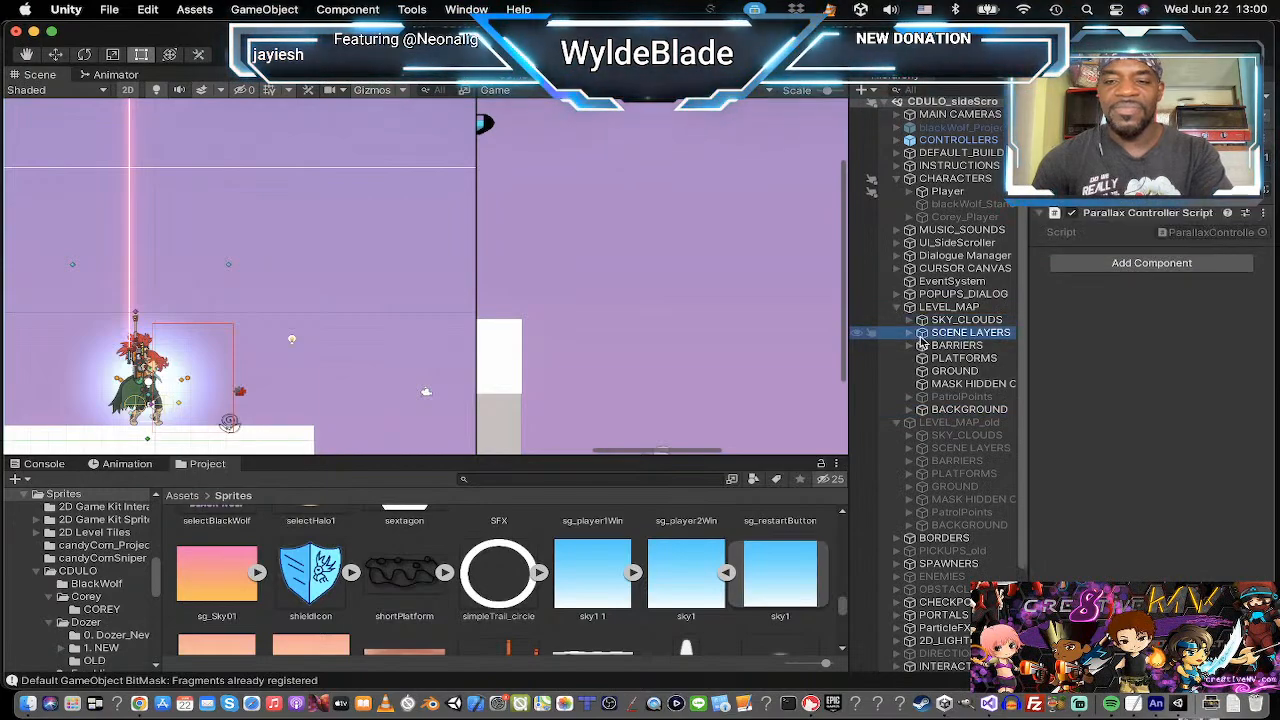
pyautogui.click(910, 333)
pyautogui.scroll(-5, 268, 345)
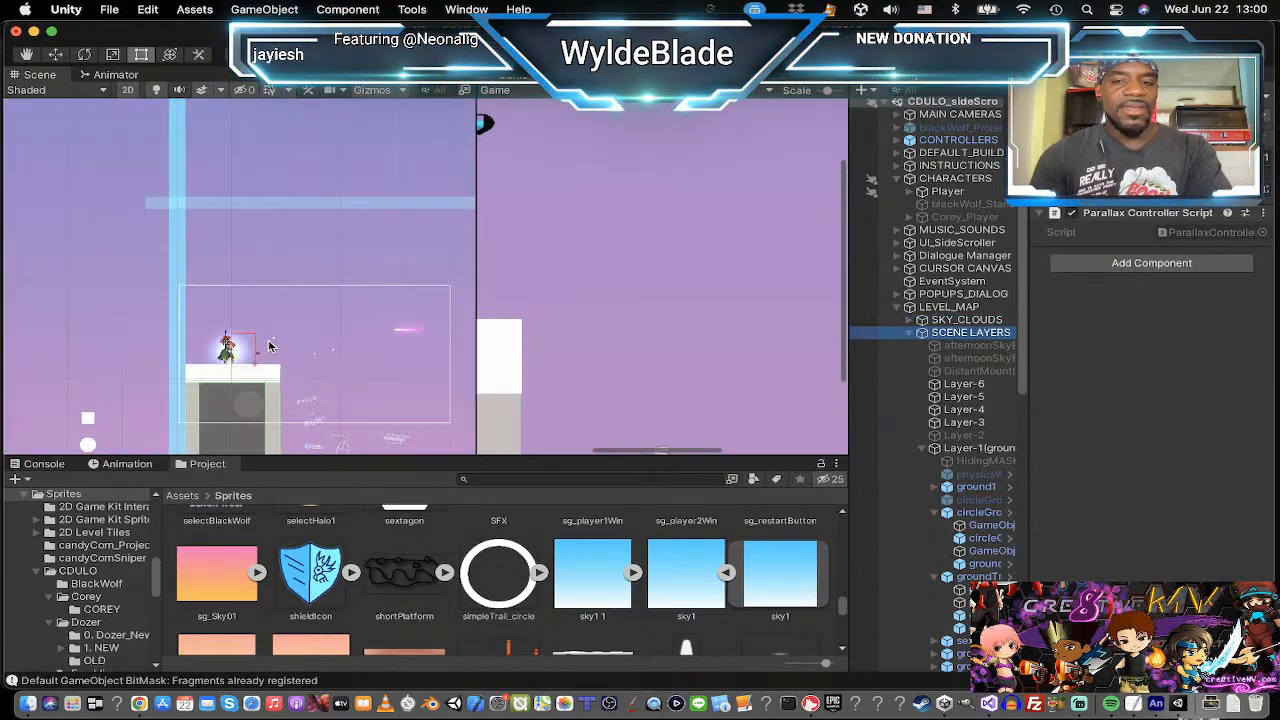
pyautogui.moveTo(281, 350); pyautogui.dragTo(248, 301, button='middle')
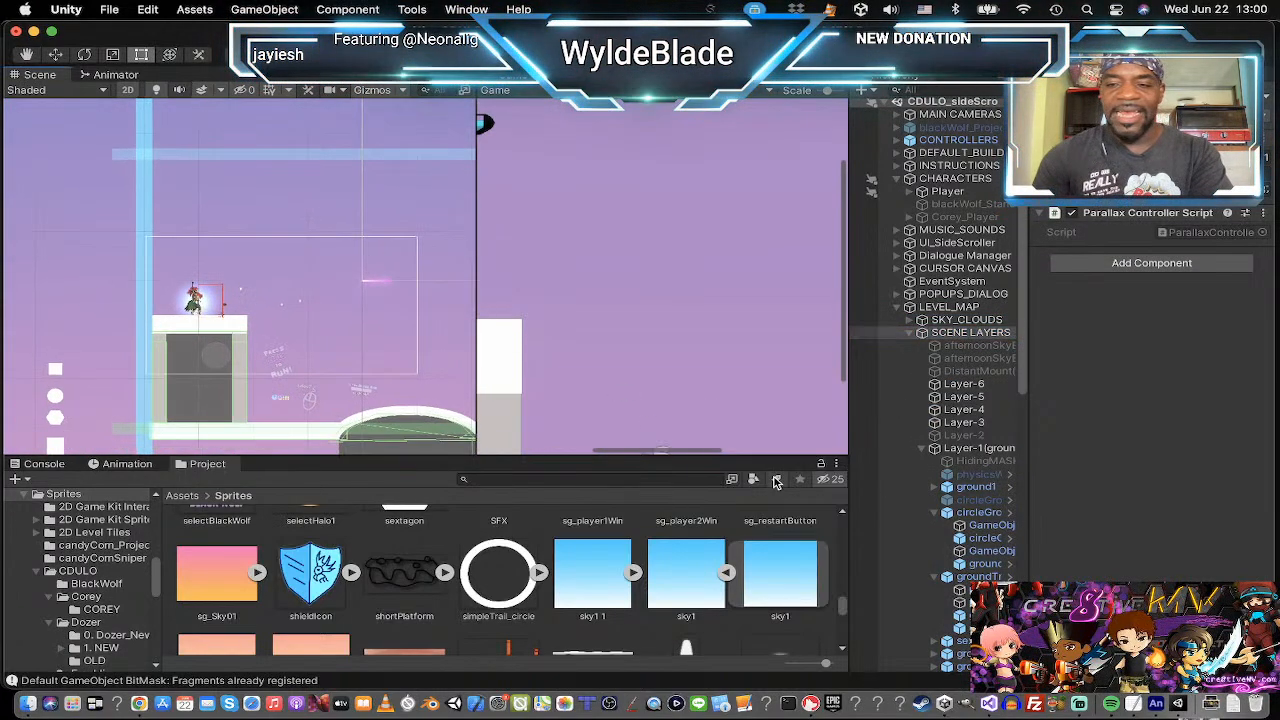
pyautogui.click(921, 449)
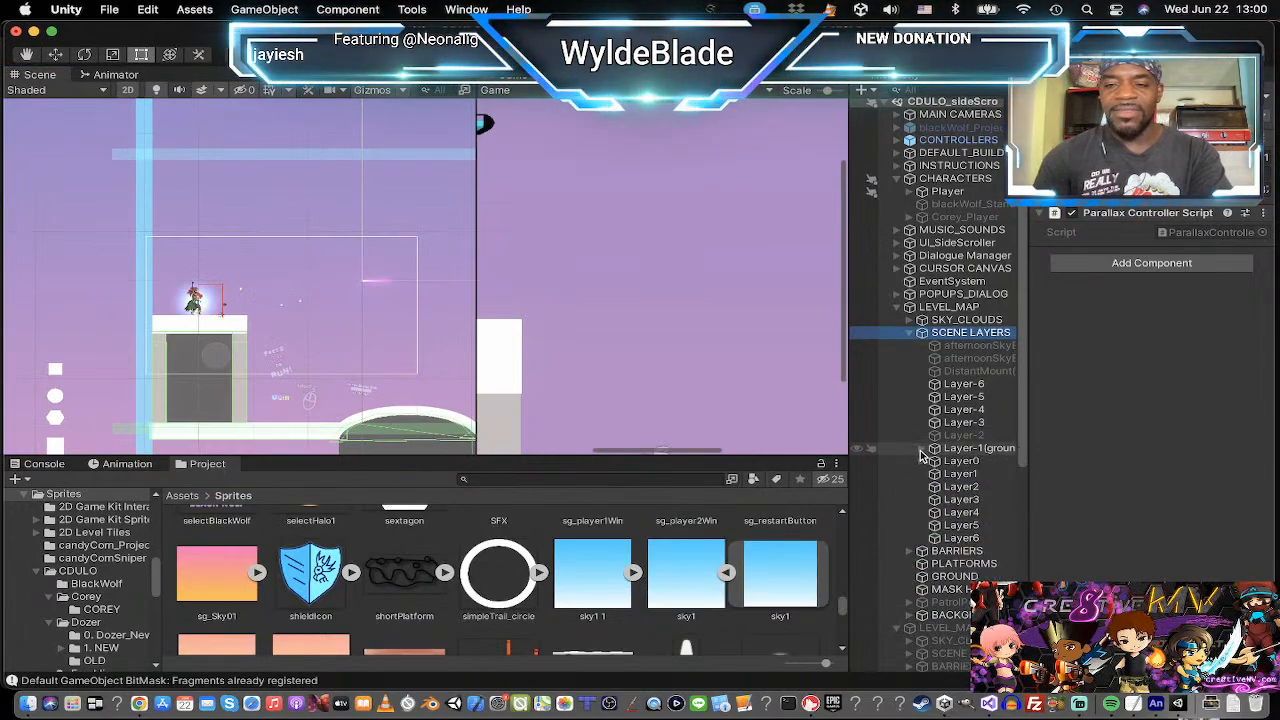
# Activate the Layer-2 object in the SCENE LAYERS group.
pyautogui.click(988, 435)
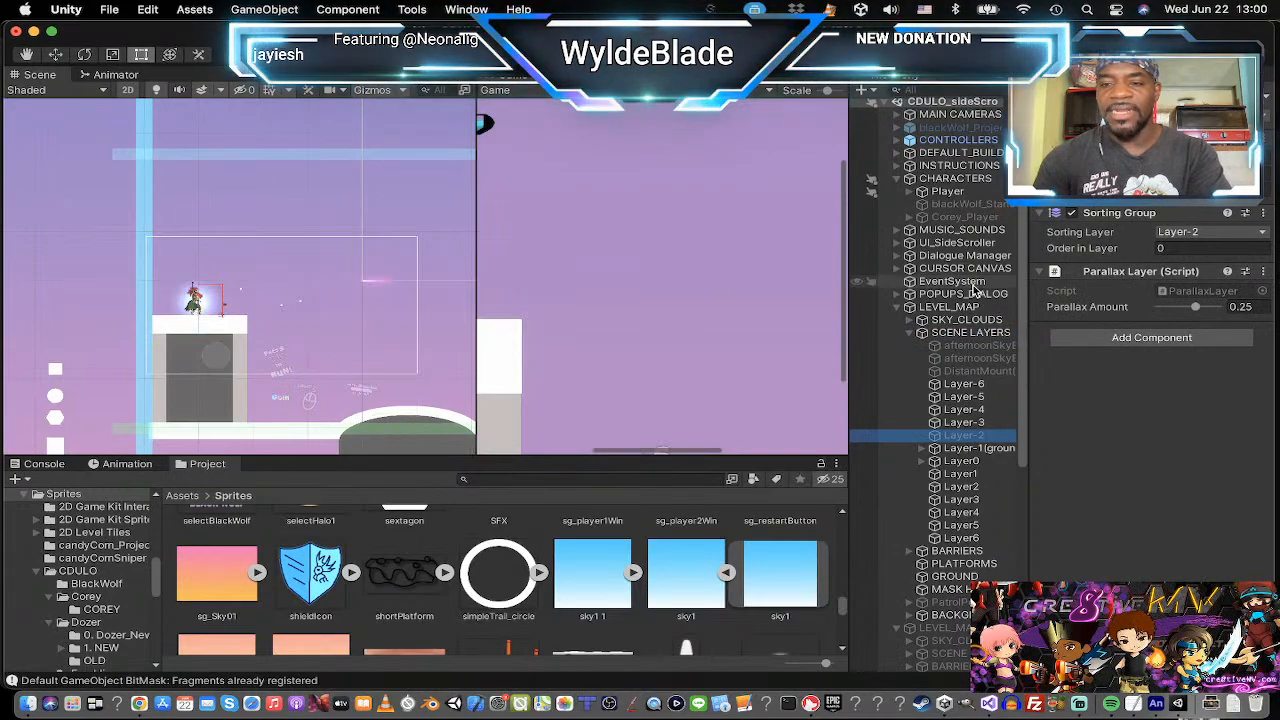
pyautogui.click(1072, 98)
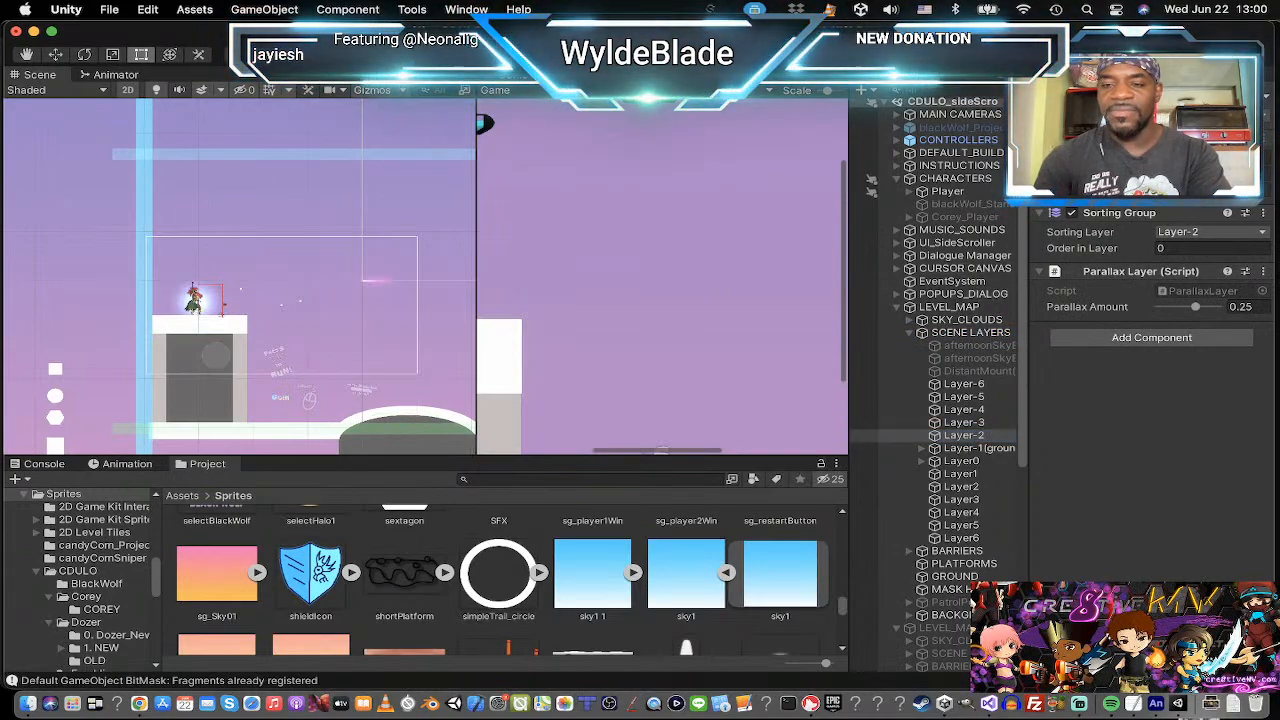
pyautogui.click(1072, 98)
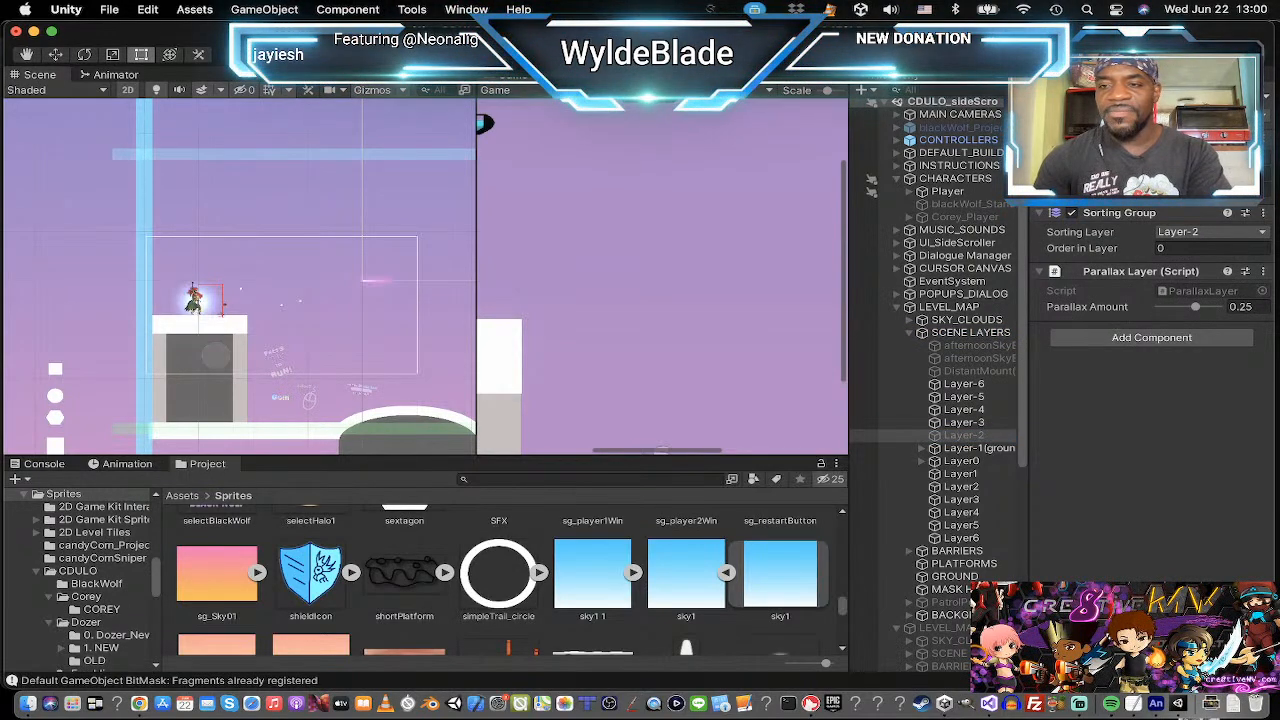
pyautogui.click(1072, 98)
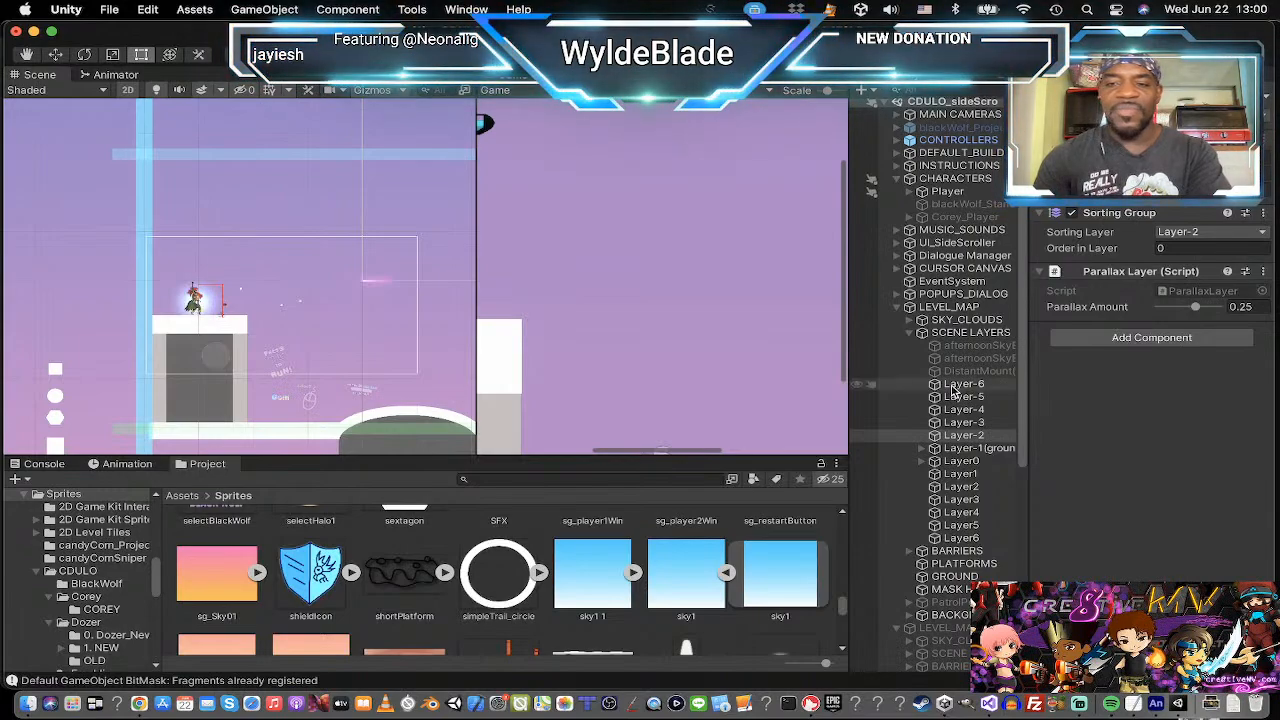
pyautogui.scroll(-1, 940, 385)
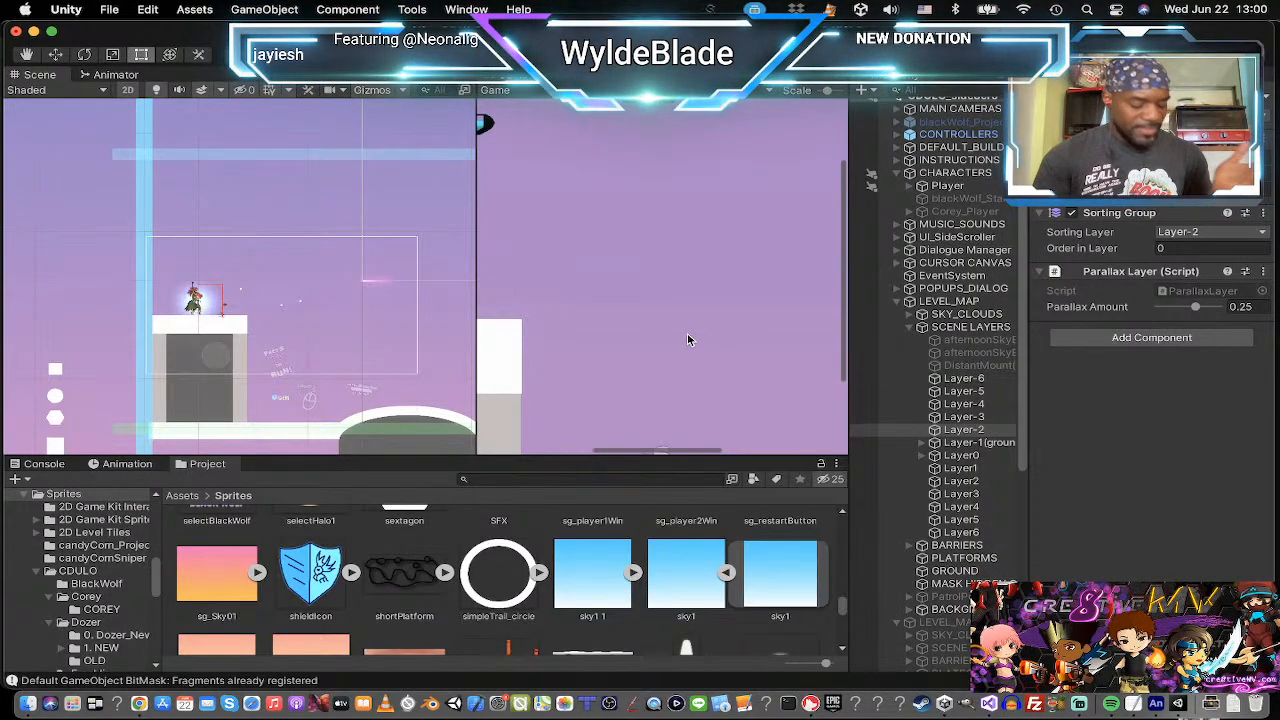
# Examine the Sorting Group of Layer0 and the Sprite Renderer settings of its midway marker child, then collapse Layer0.
pyautogui.click(968, 456)
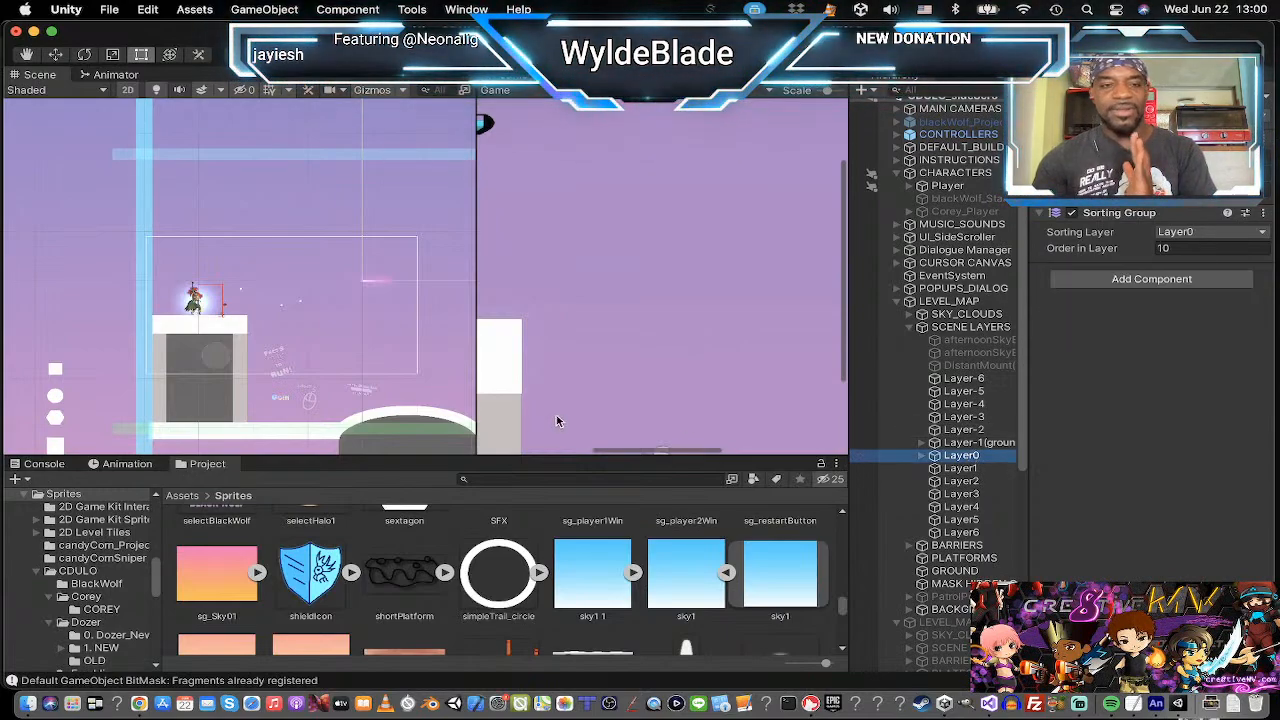
pyautogui.scroll(3, 227, 325)
pyautogui.scroll(-5, 227, 325)
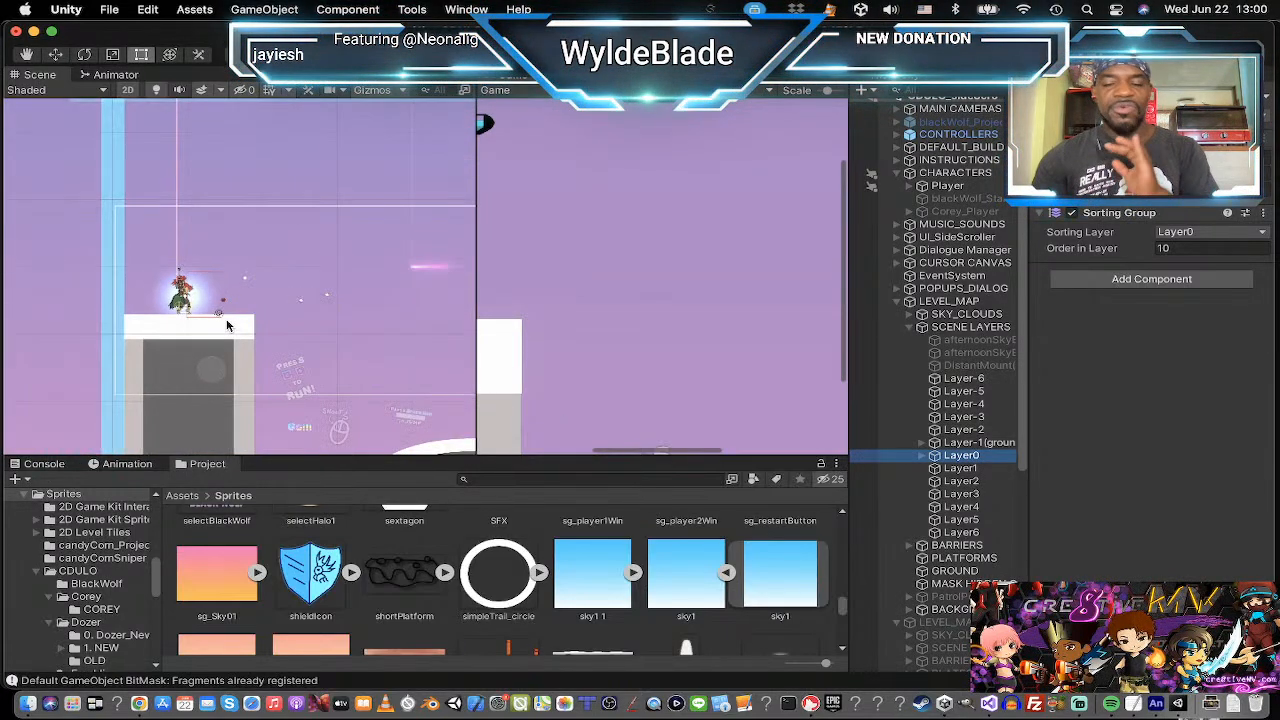
pyautogui.scroll(-2, 227, 325)
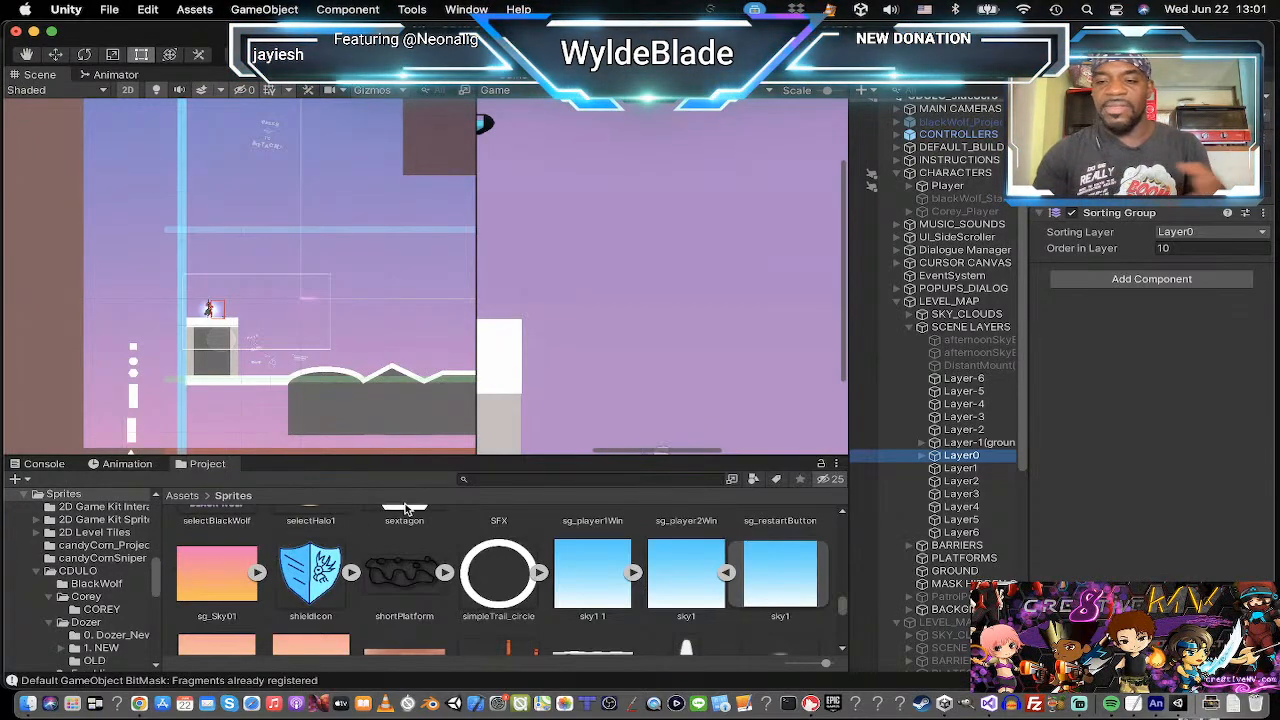
pyautogui.click(921, 456)
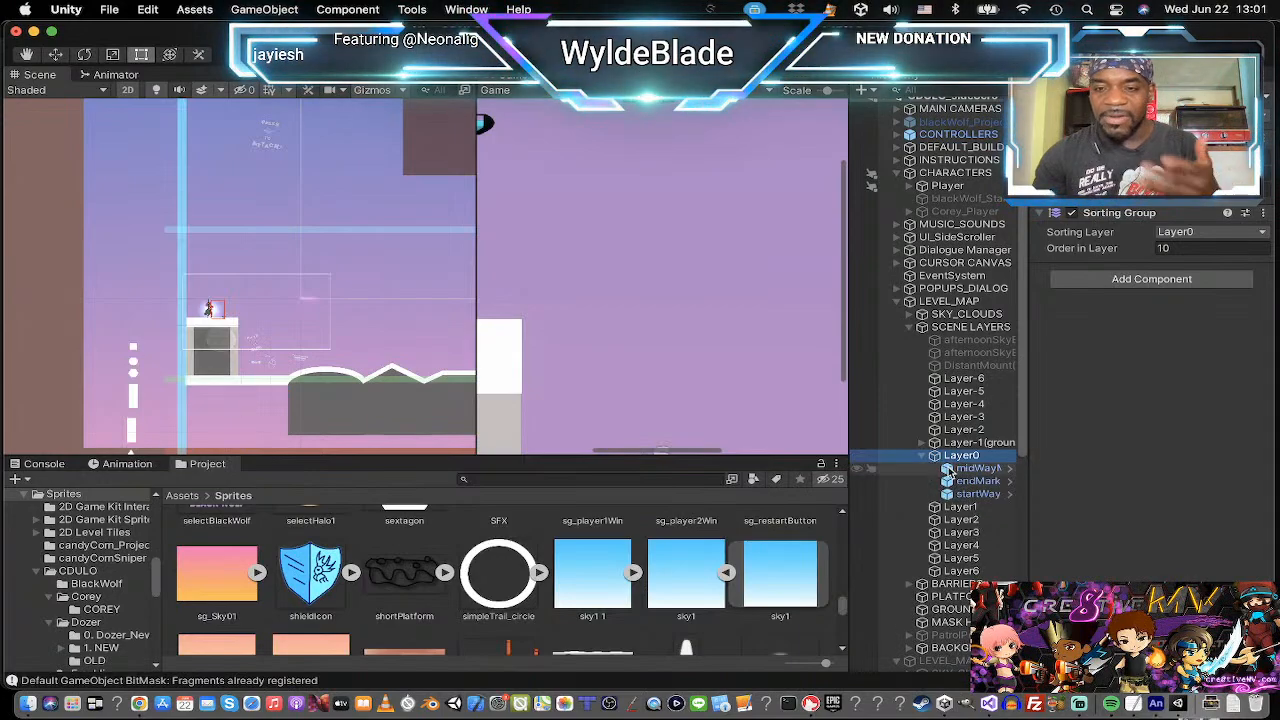
pyautogui.click(962, 469)
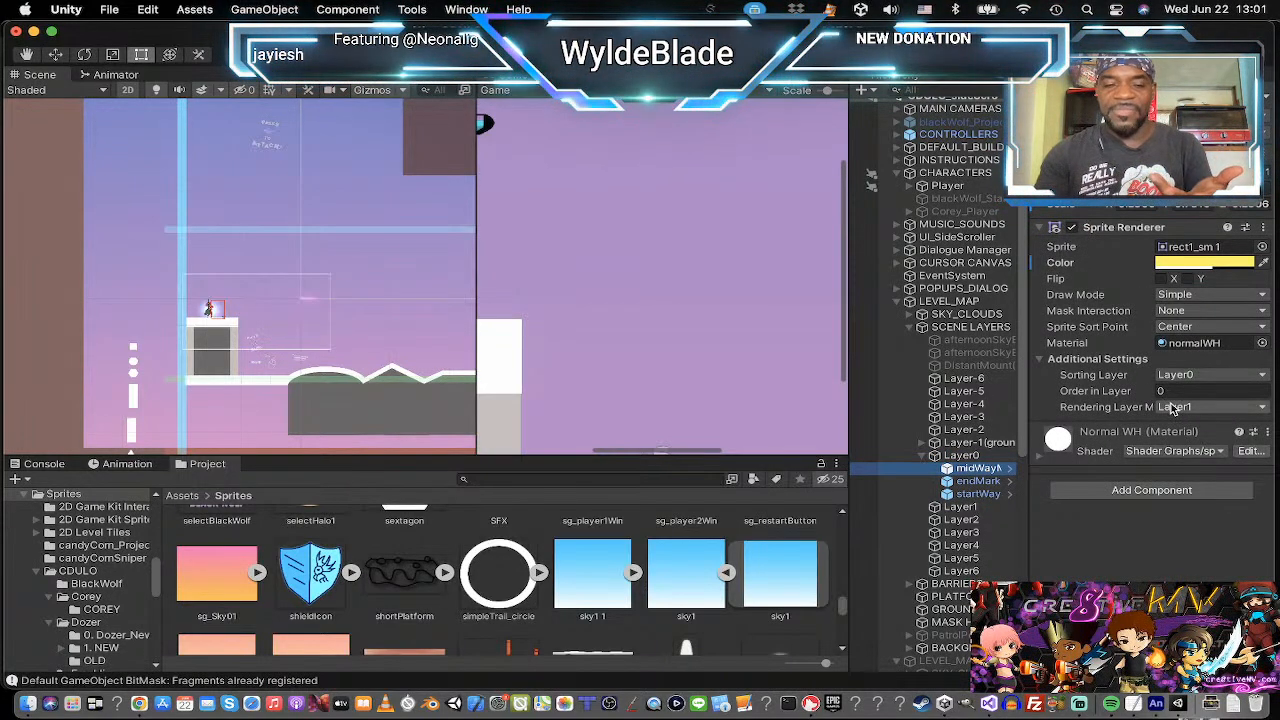
pyautogui.click(972, 456)
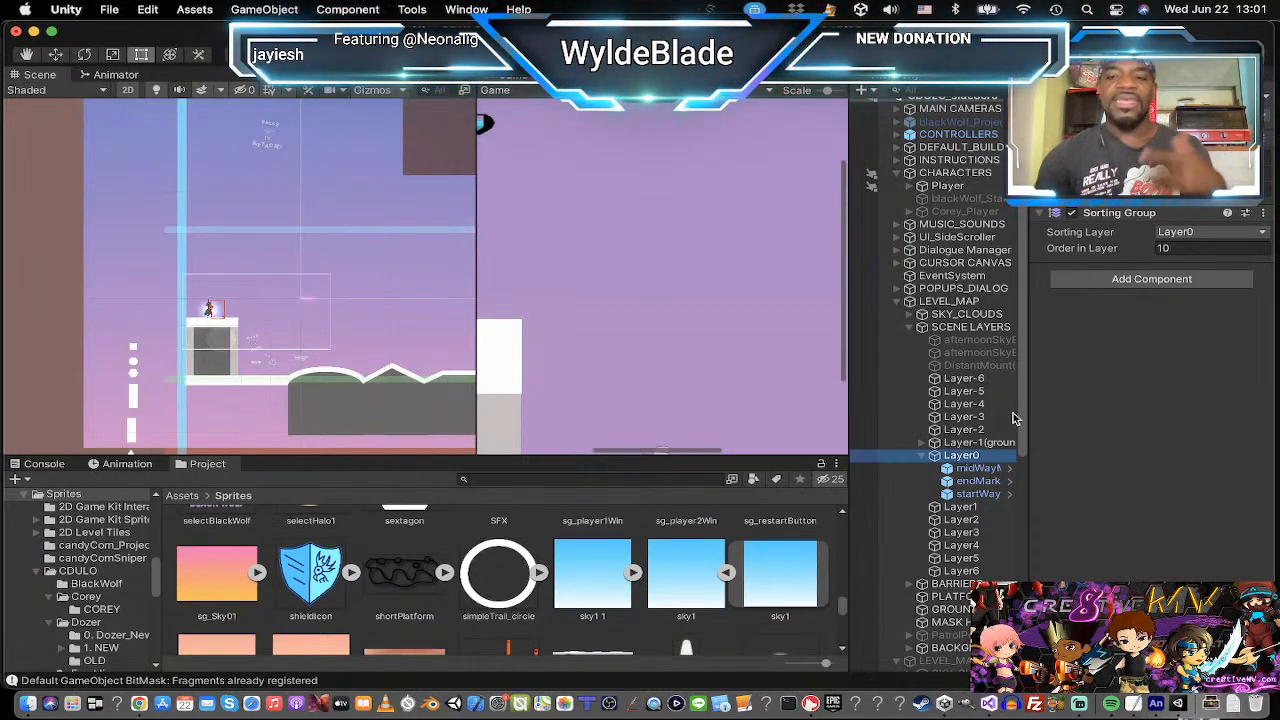
pyautogui.click(921, 456)
# Examine the Layer-1 ground object's parallax settings and child shapes, collapsing its expanded circle and triangle ground groups and the layer itself.
pyautogui.click(962, 442)
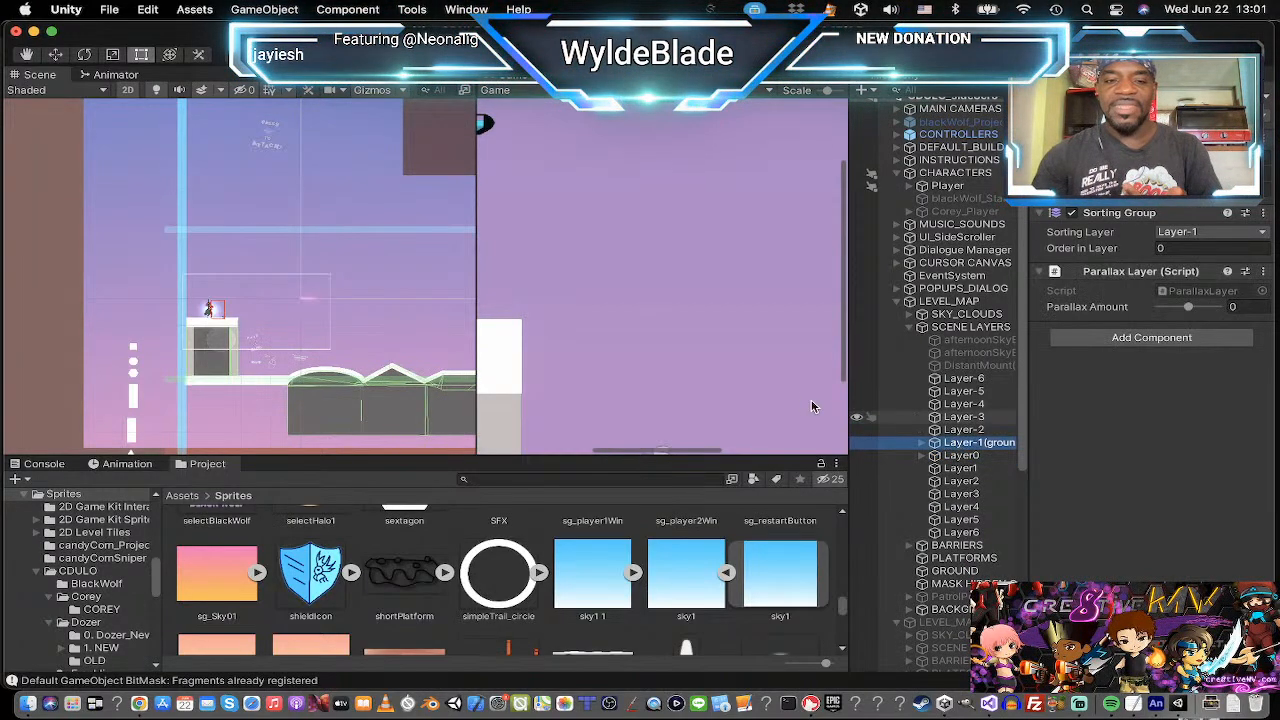
pyautogui.click(922, 443)
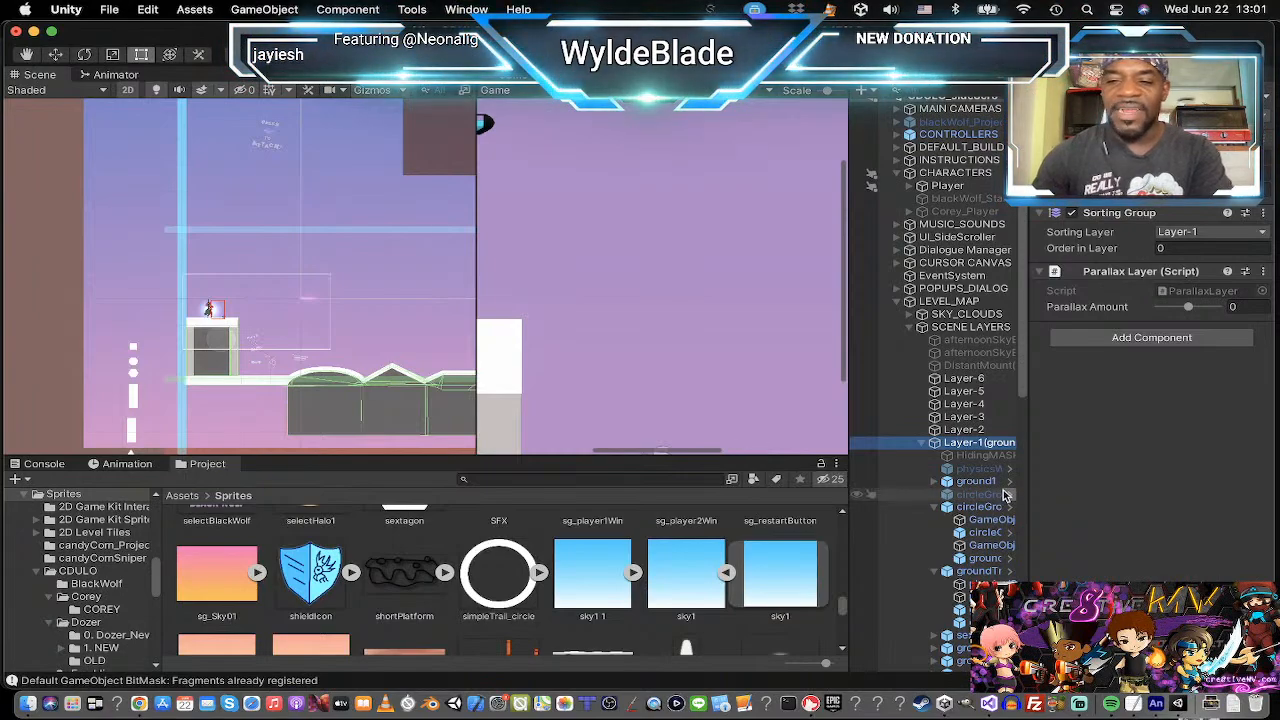
pyautogui.click(934, 507)
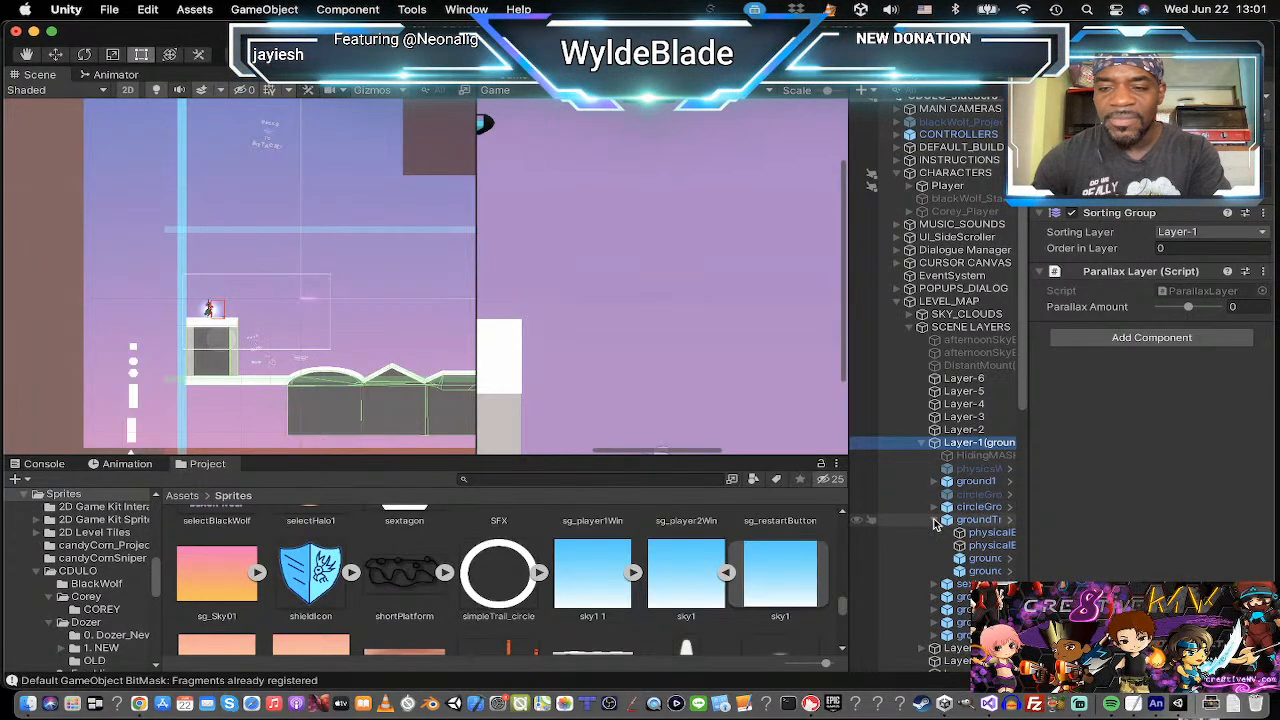
pyautogui.click(934, 520)
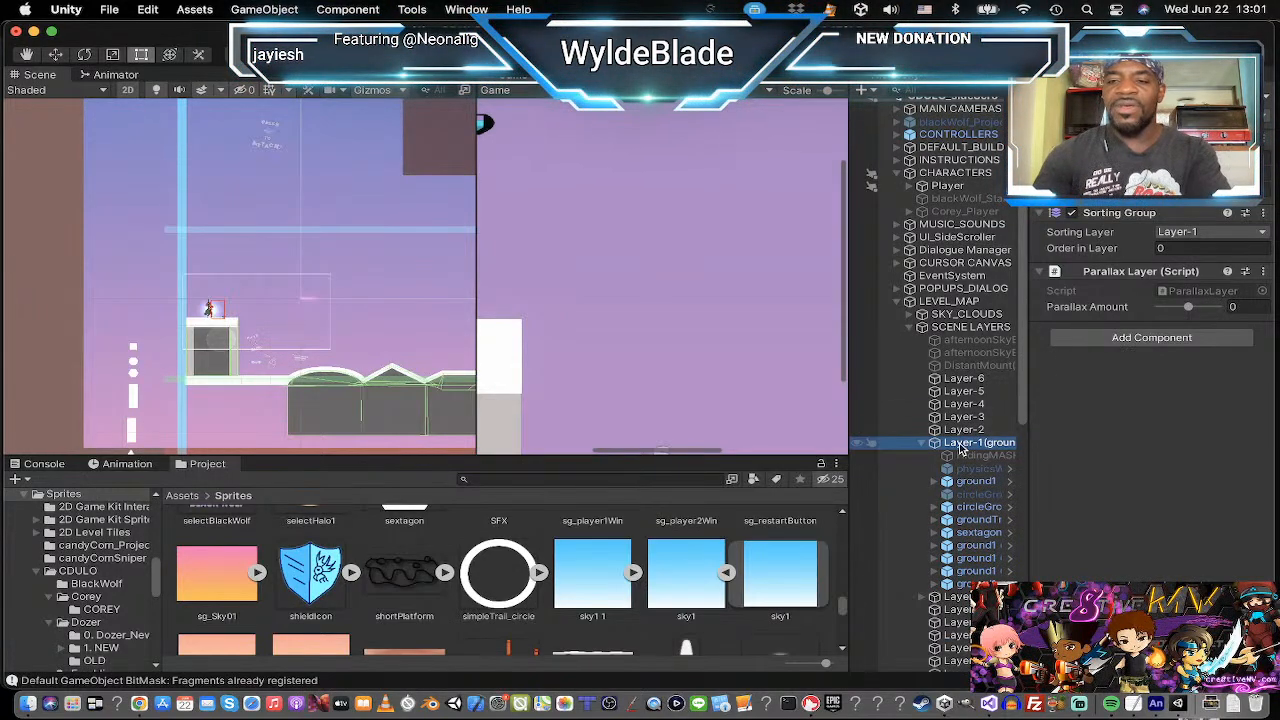
pyautogui.click(970, 445)
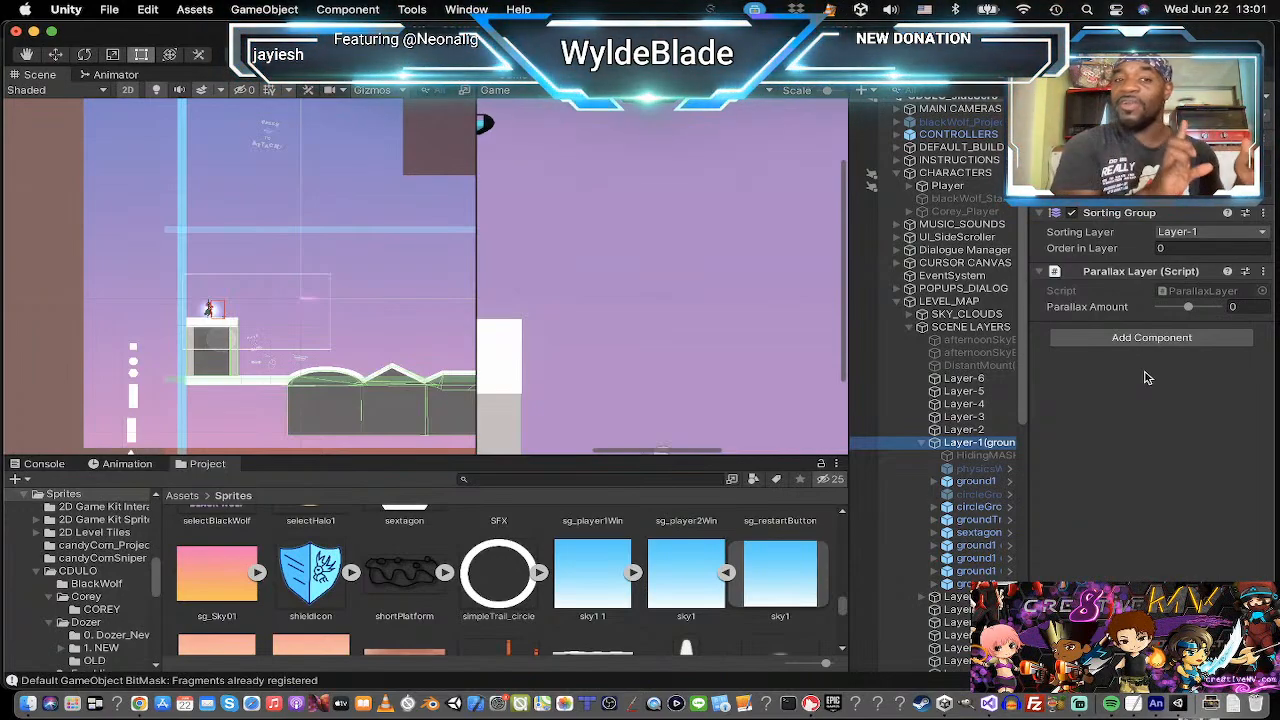
pyautogui.click(921, 443)
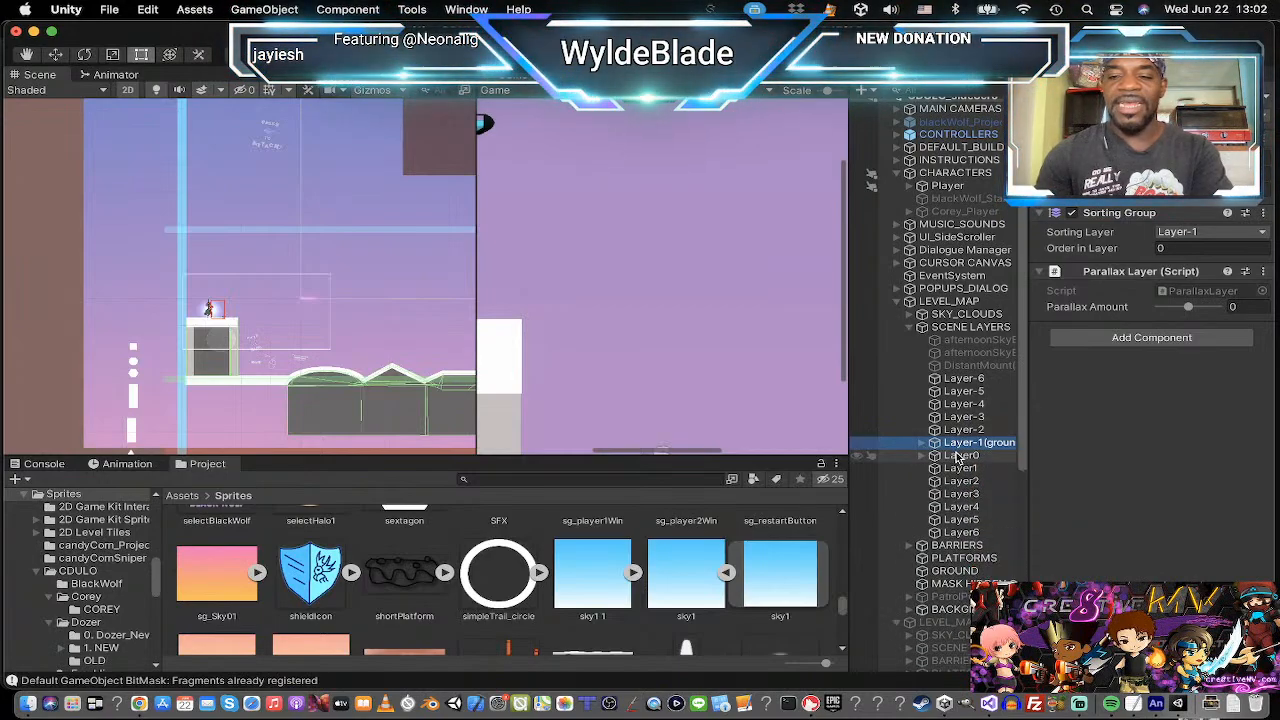
# Compare the Sorting Group and Parallax Layer settings of Layer0, the Layer-1 ground object and Layer-2.
pyautogui.click(958, 456)
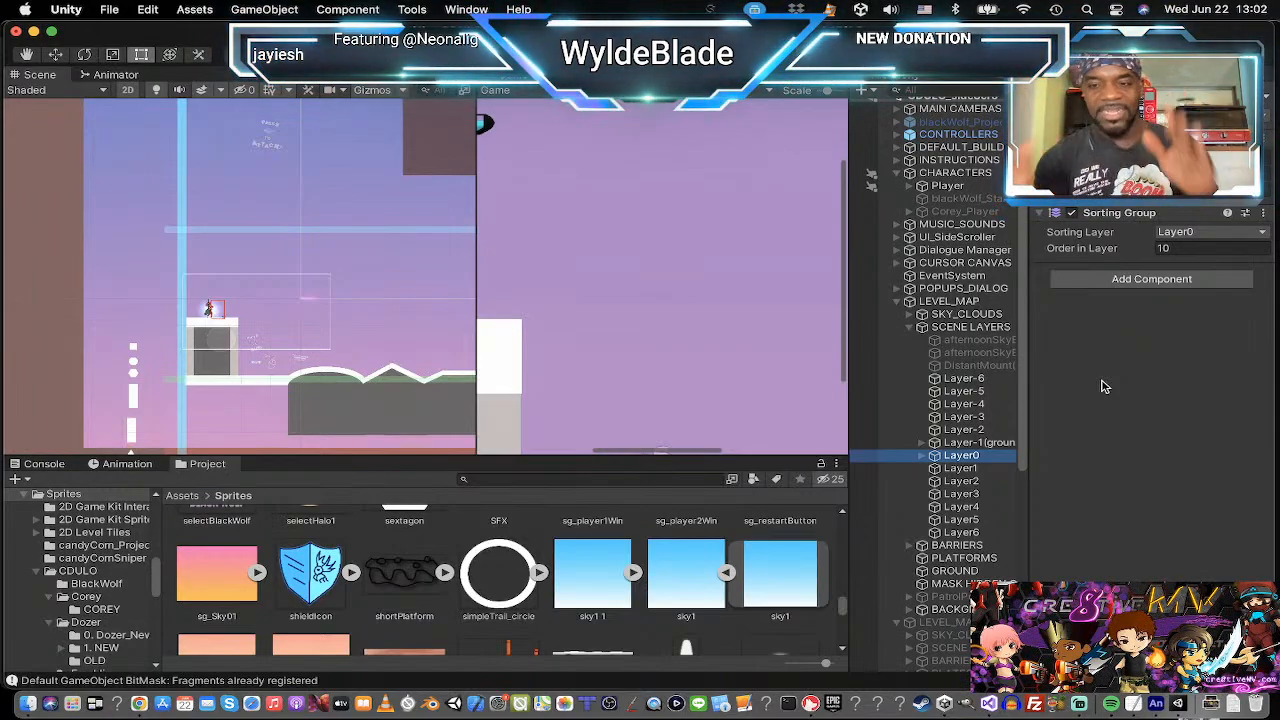
pyautogui.press('Up')
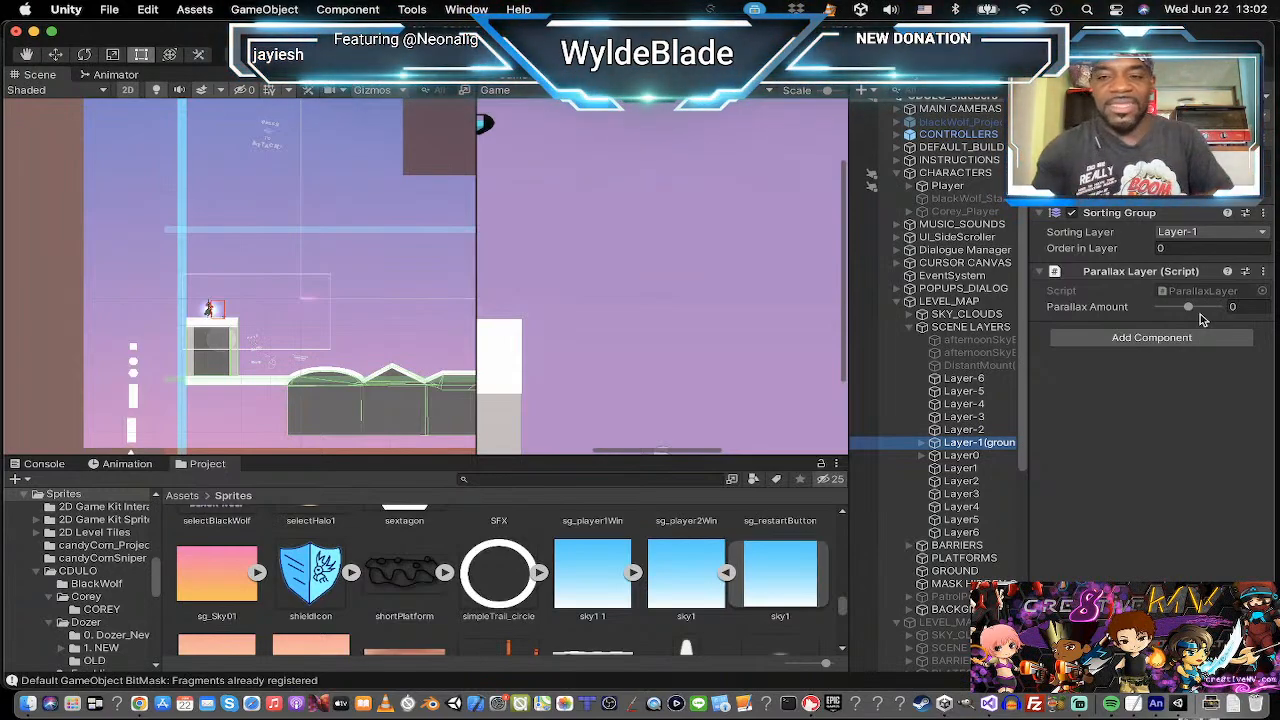
pyautogui.click(963, 430)
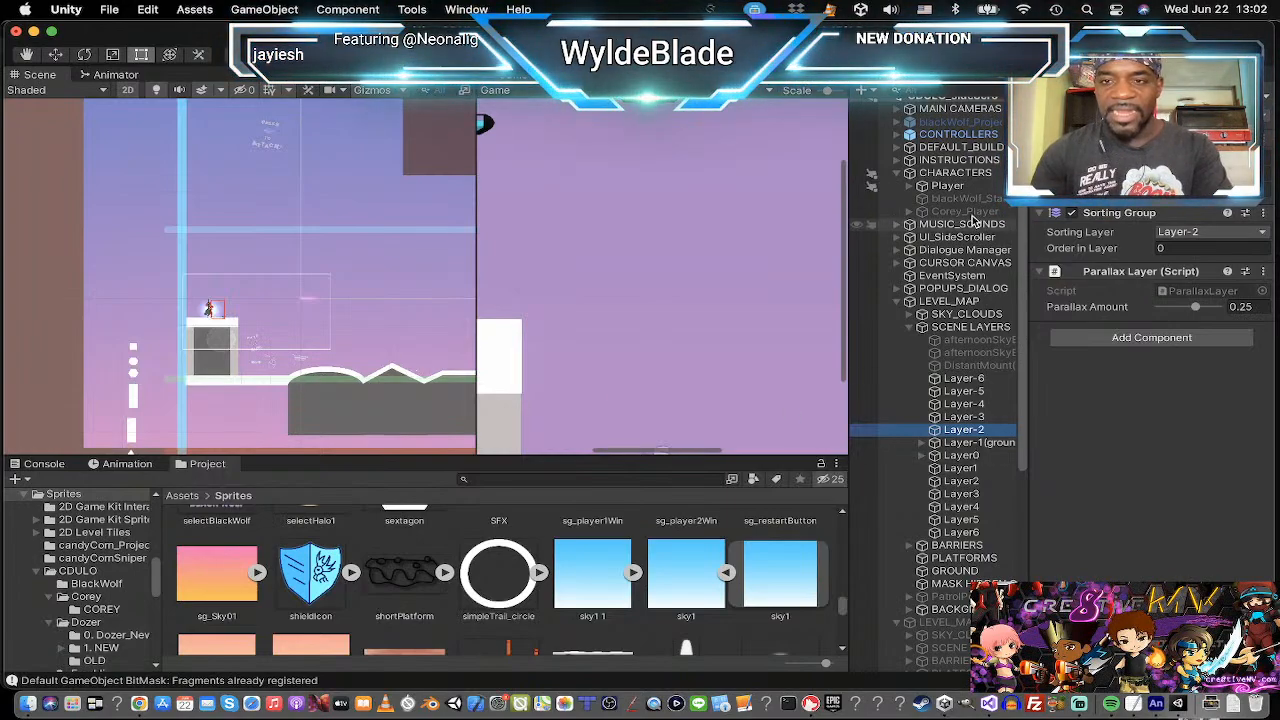
# Duplicate def_Square from the DEFAULT_BUILD group and make the copy a child of Layer-2.
pyautogui.click(897, 148)
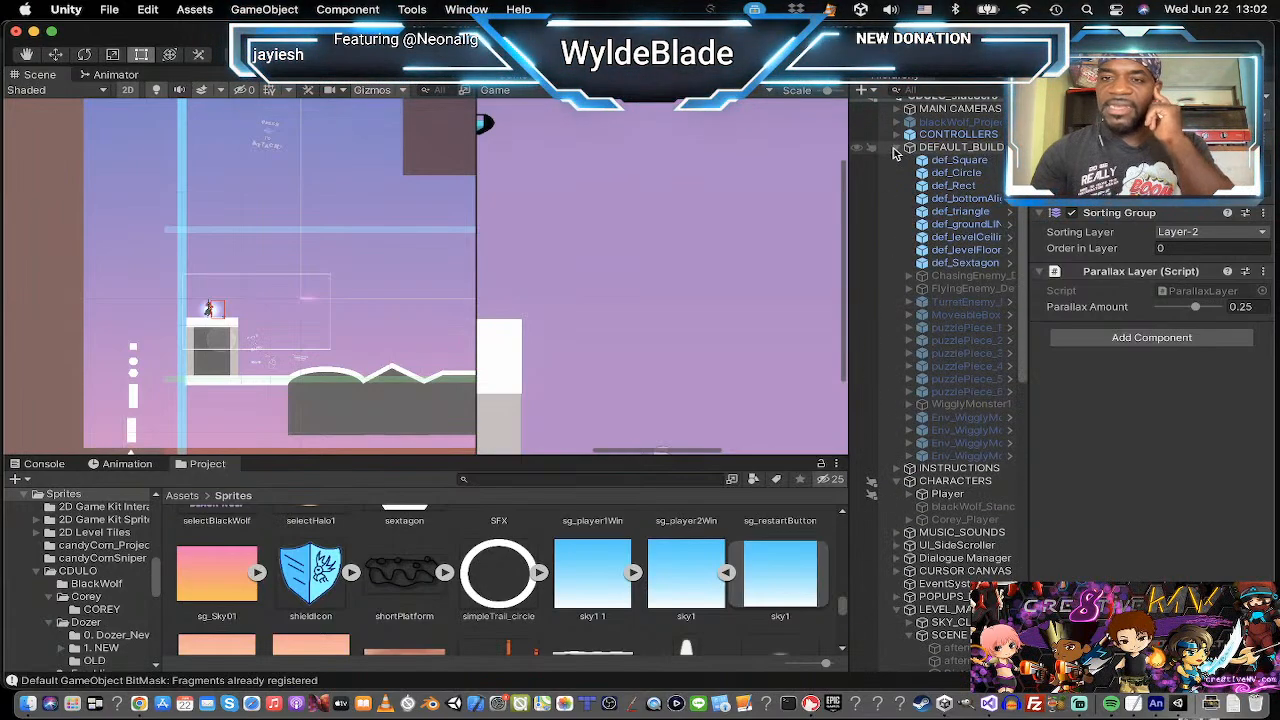
pyautogui.click(958, 161)
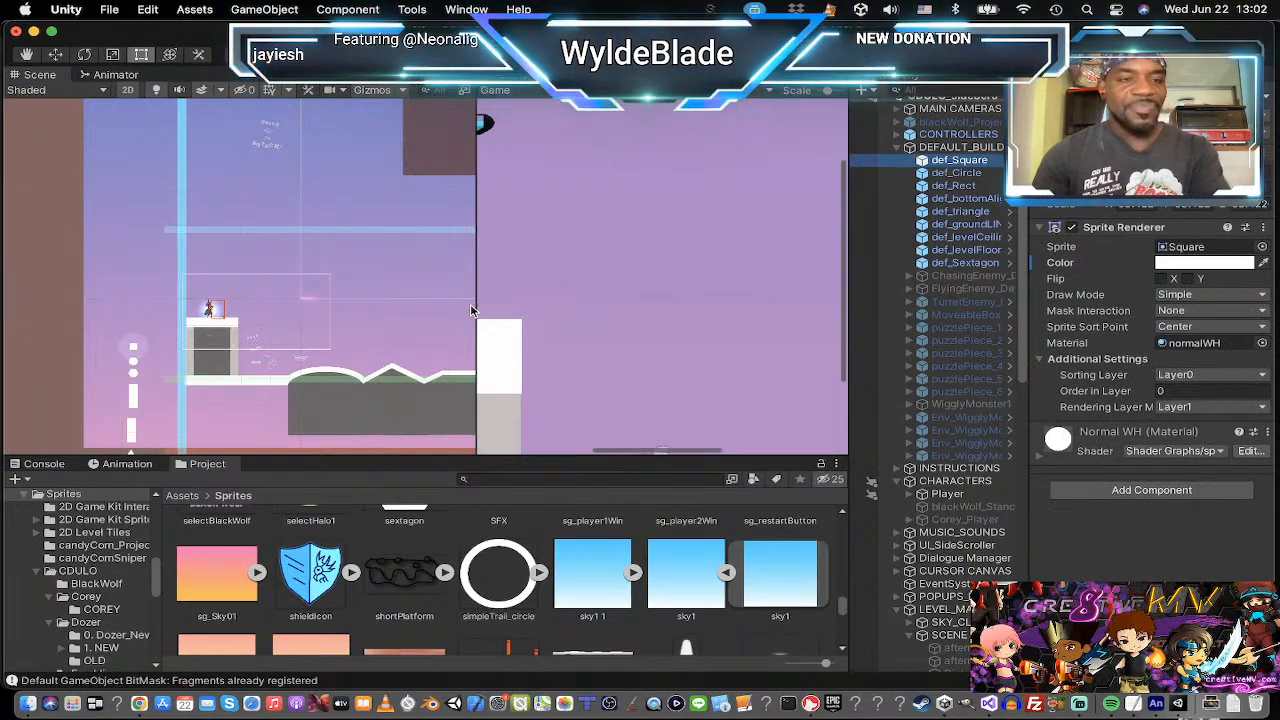
pyautogui.press('super+d')
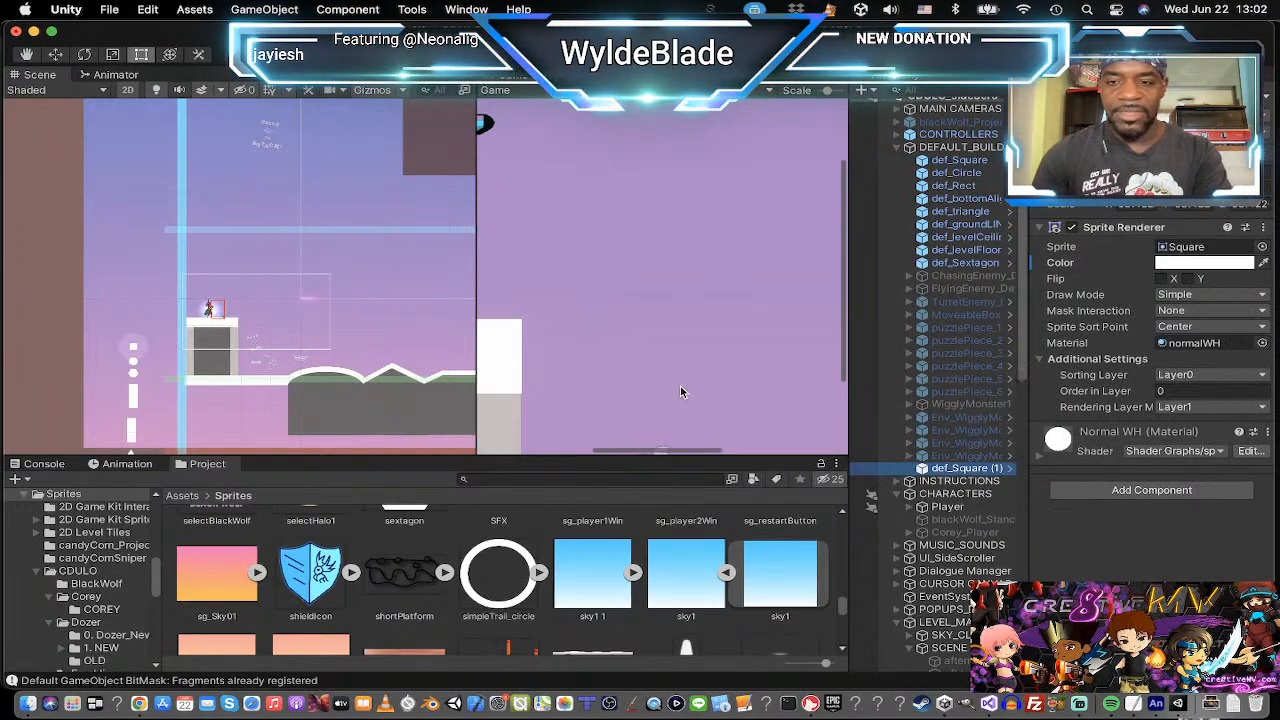
pyautogui.scroll(-8, 893, 393)
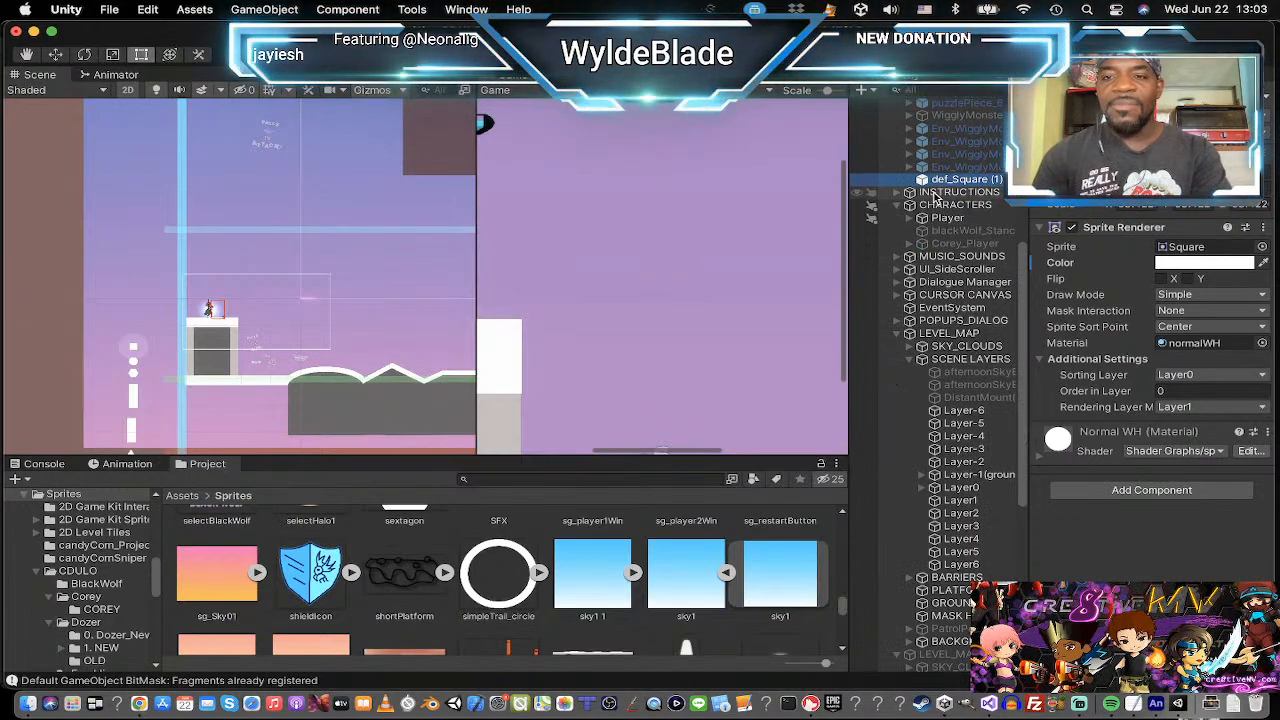
pyautogui.moveTo(925, 182); pyautogui.dragTo(950, 463)
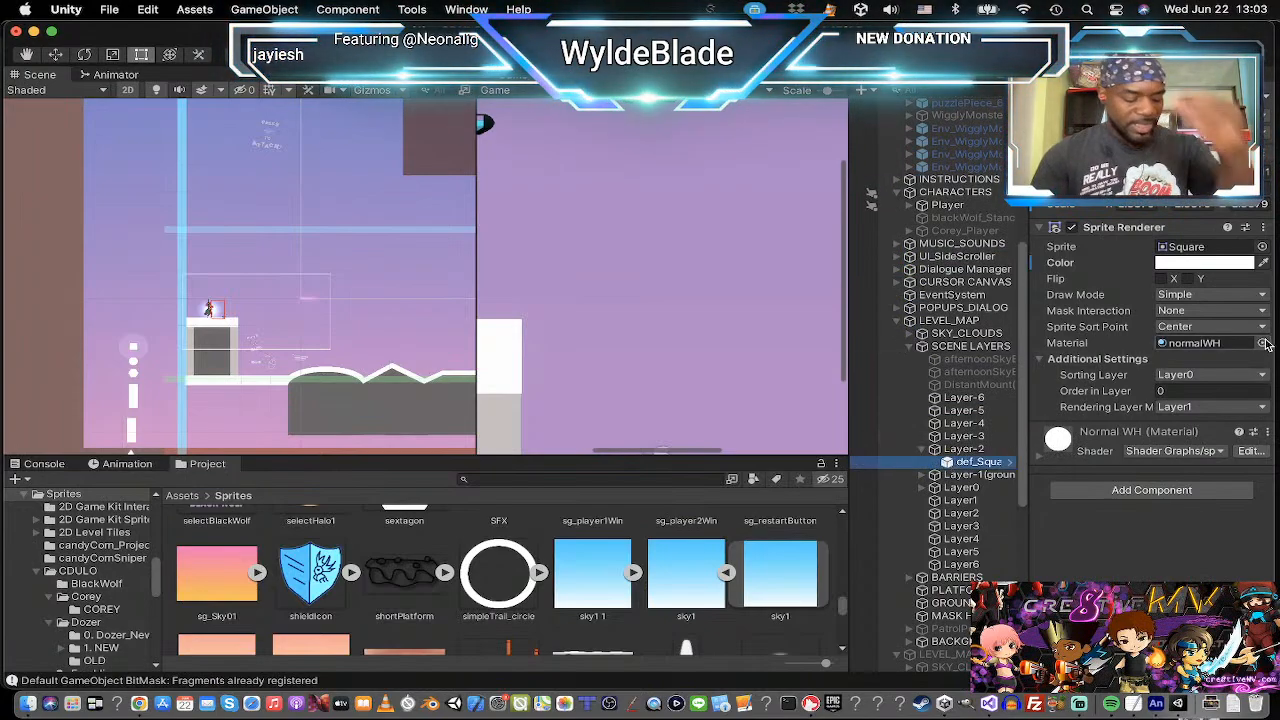
# Set the Sprite Renderer color of the square in Layer-2 to light yellow.
pyautogui.click(1199, 264)
pyautogui.click(1128, 326)
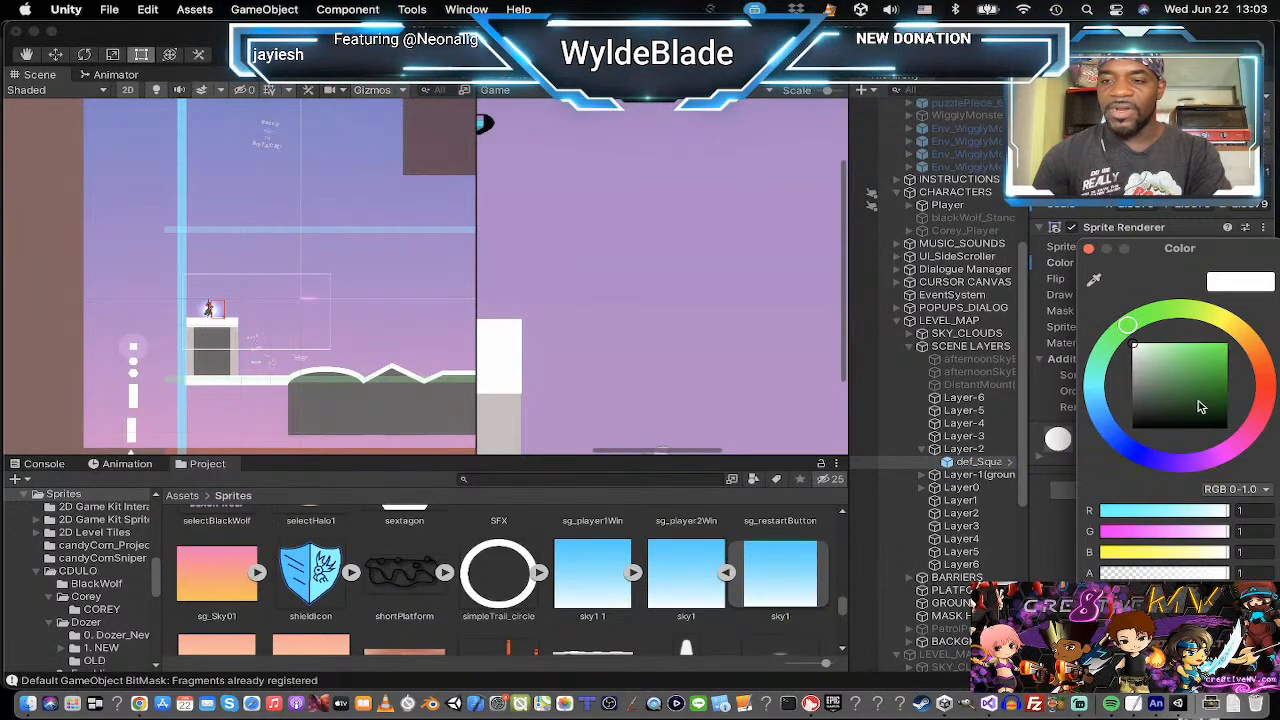
pyautogui.click(1222, 320)
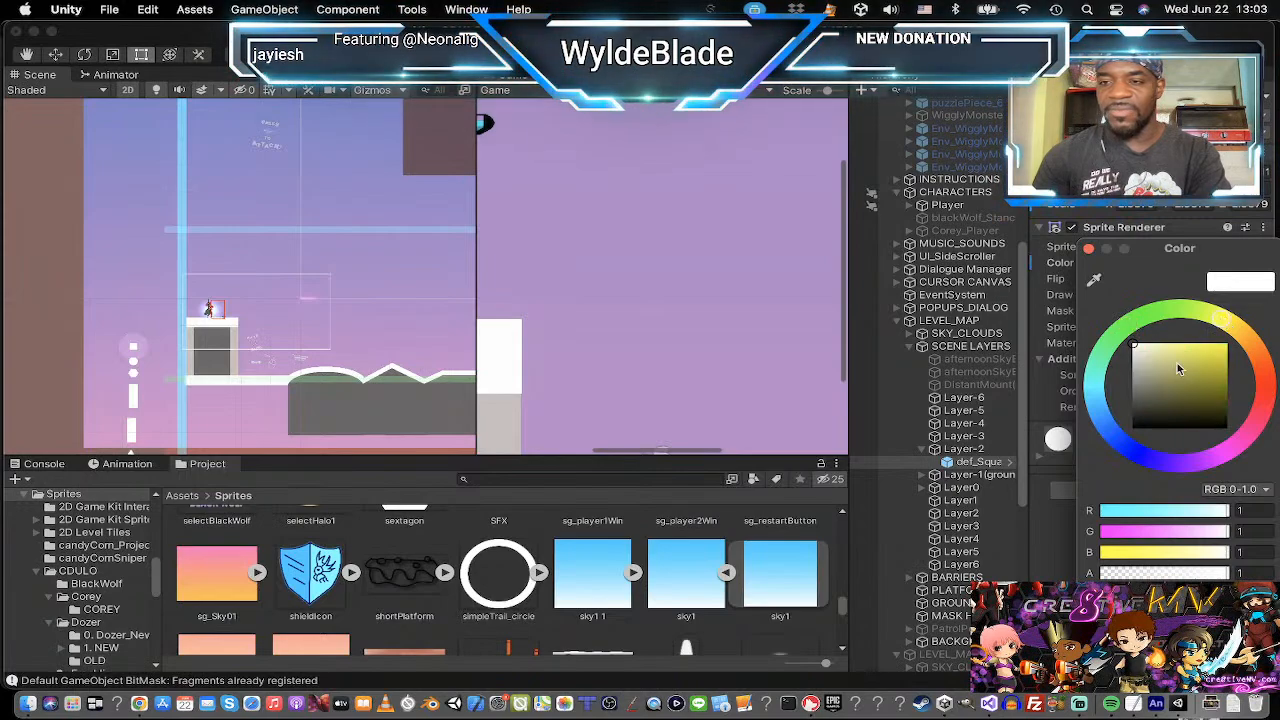
pyautogui.click(1186, 349)
pyautogui.click(1089, 249)
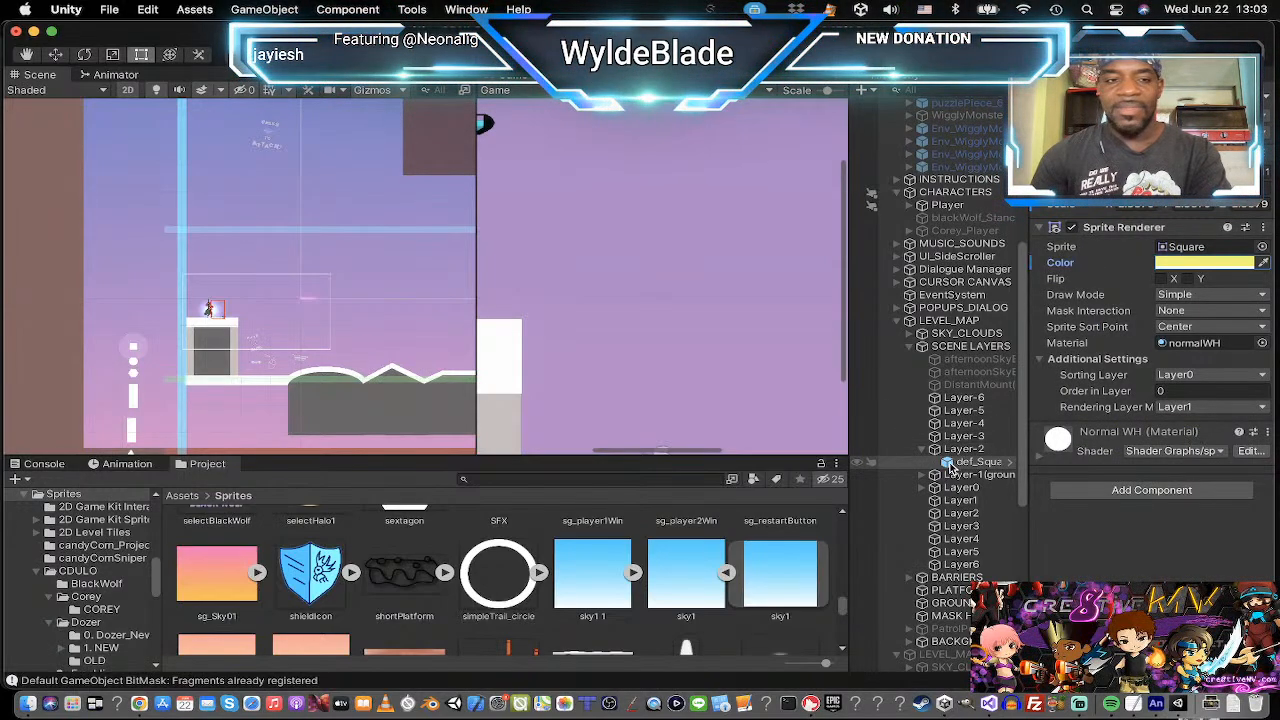
# Move the yellow Layer-2 square across the scene onto the round ground mound beyond the player's platform.
pyautogui.click(951, 464)
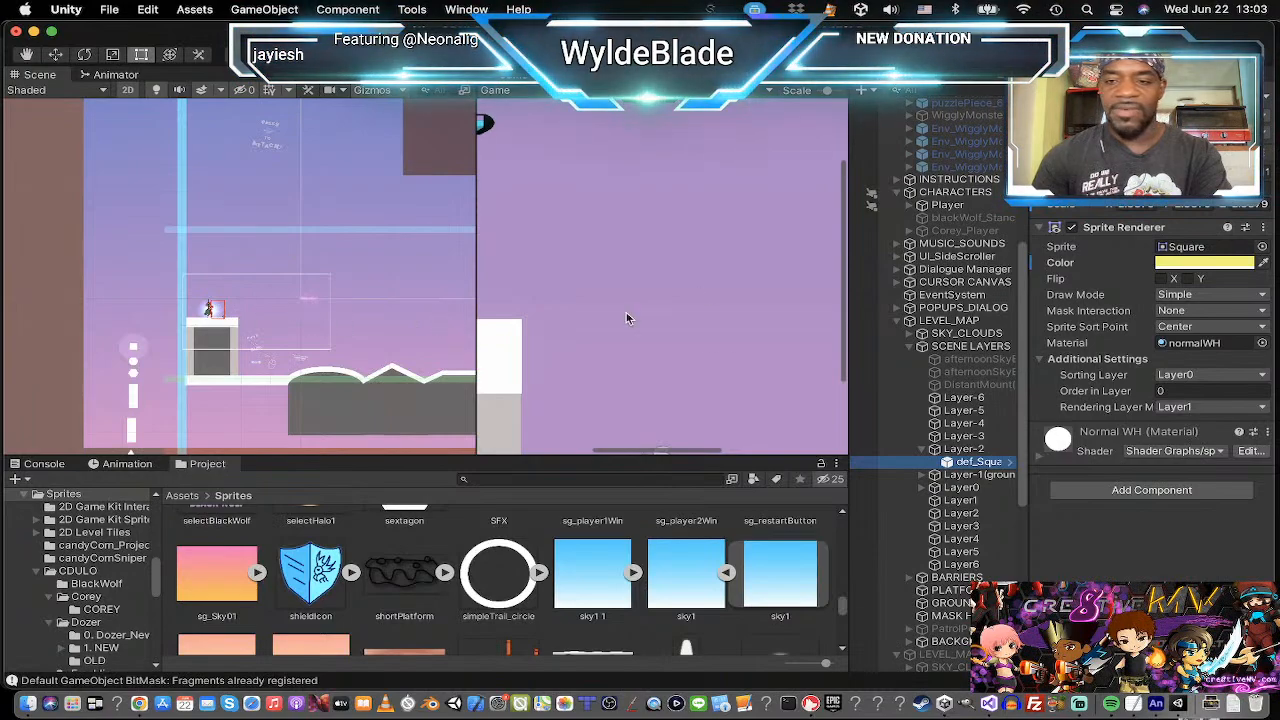
pyautogui.press('w')
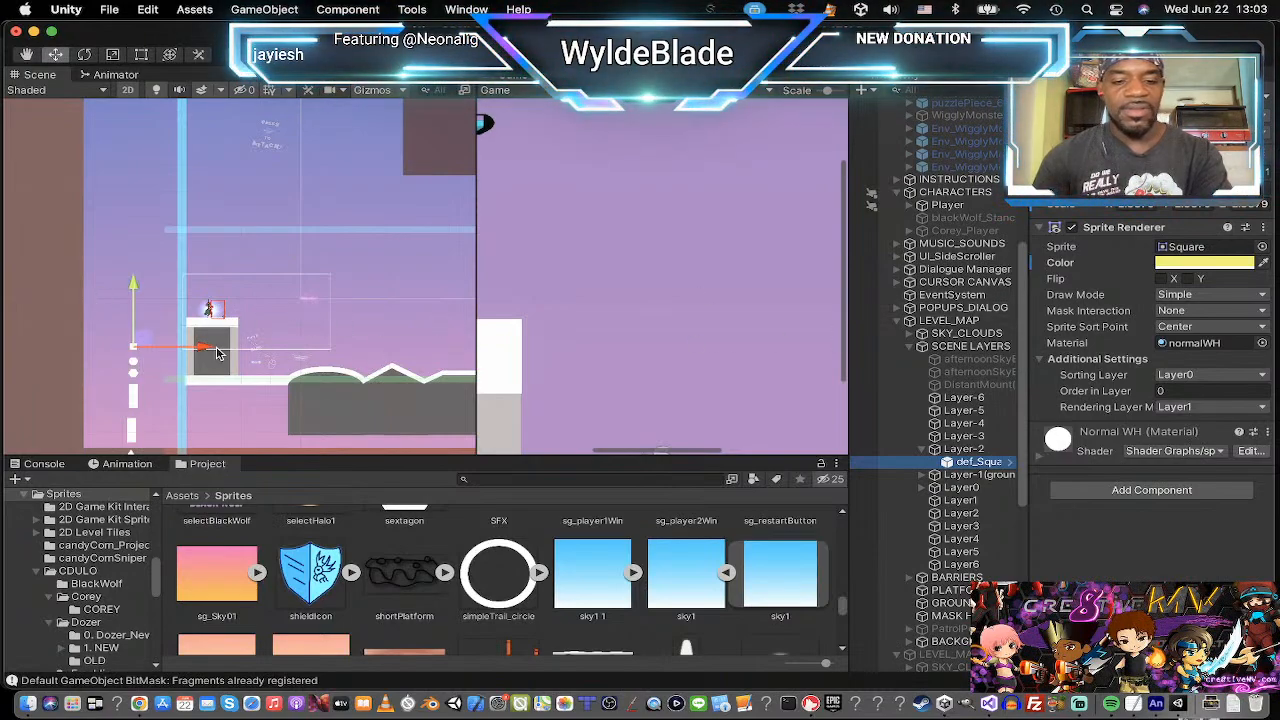
pyautogui.press('e')
pyautogui.press('w')
pyautogui.moveTo(150, 345); pyautogui.dragTo(336, 360)
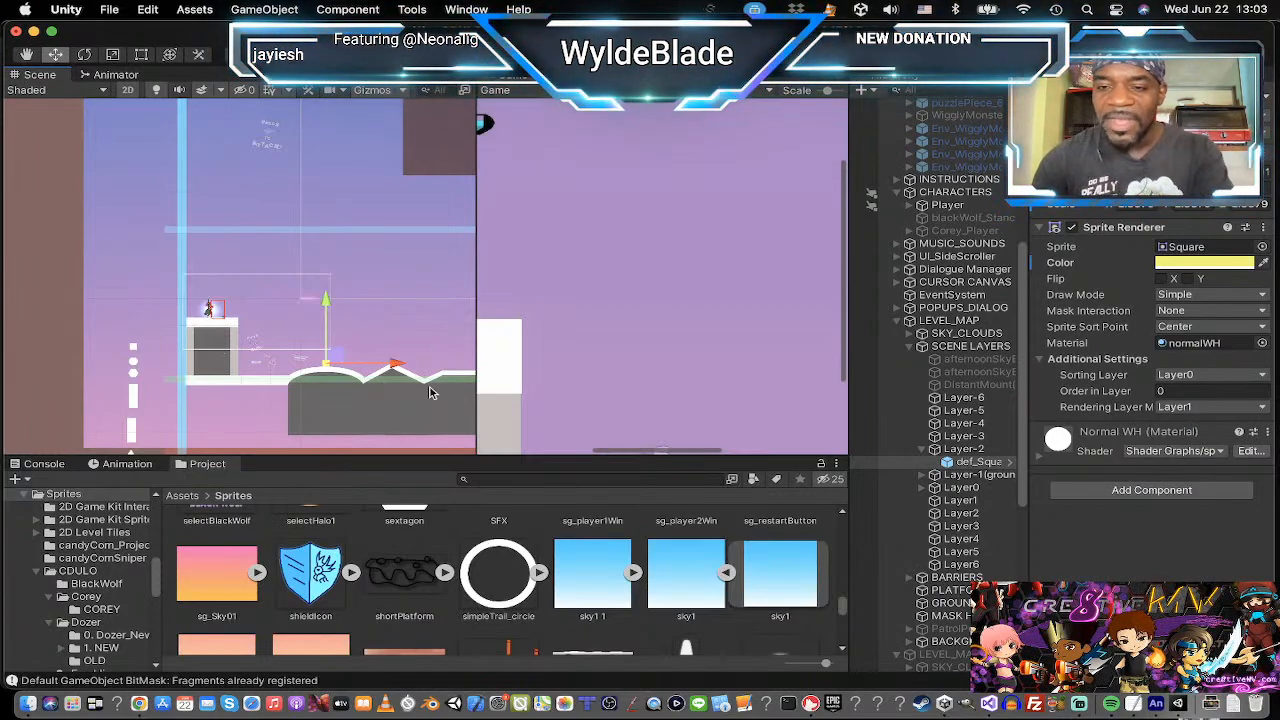
# Duplicate the yellow Layer-2 square, make the copy a child of Layer-3 and recolor it light orange.
pyautogui.click(964, 449)
pyautogui.click(960, 463)
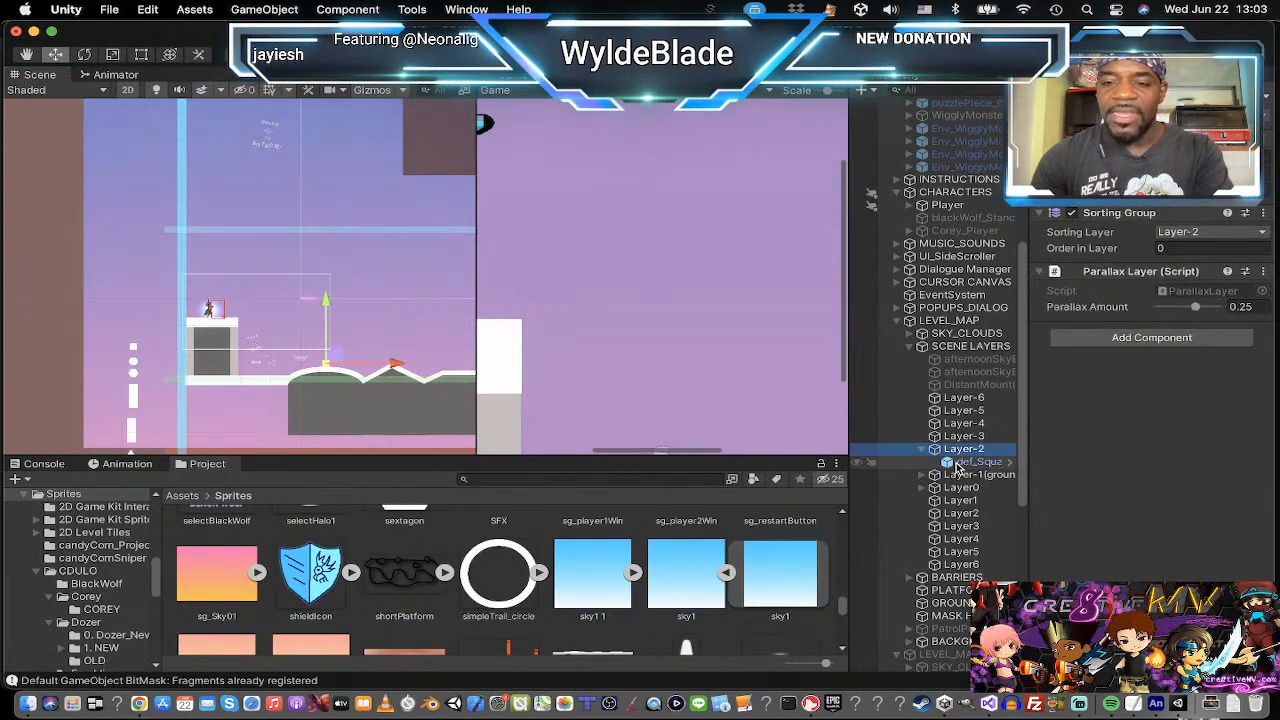
pyautogui.press('super+d')
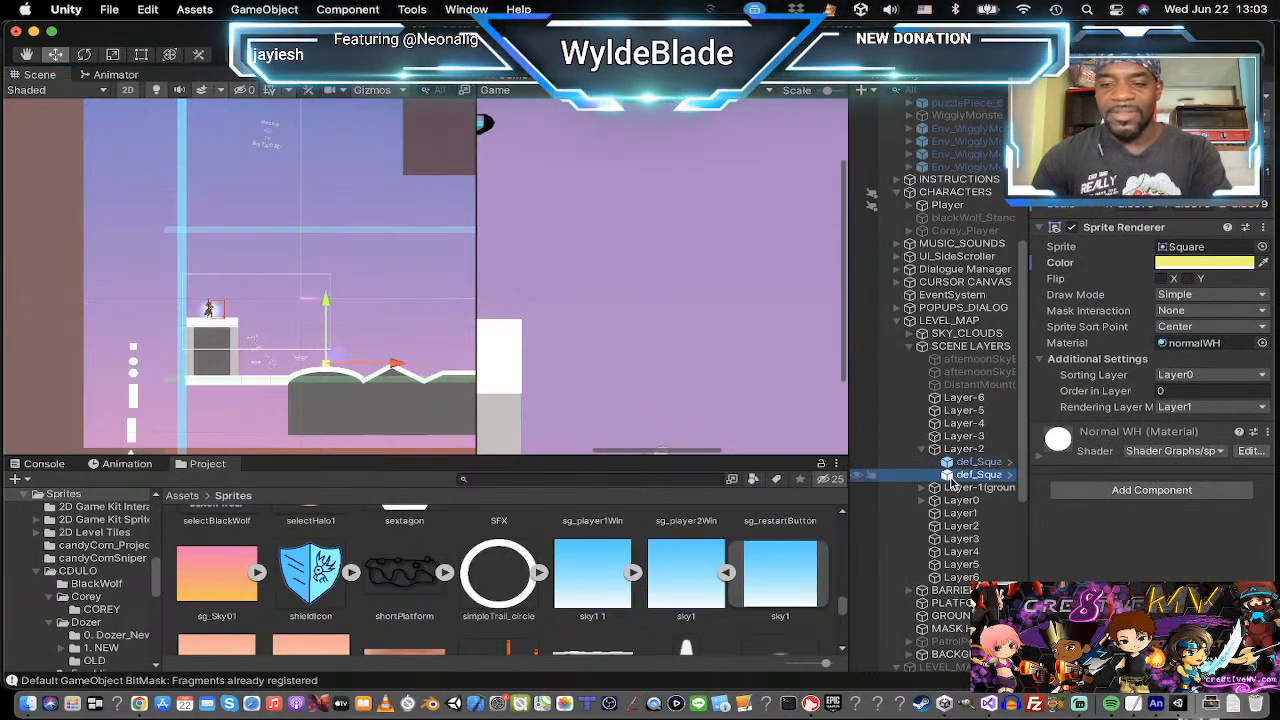
pyautogui.moveTo(953, 476); pyautogui.dragTo(965, 437)
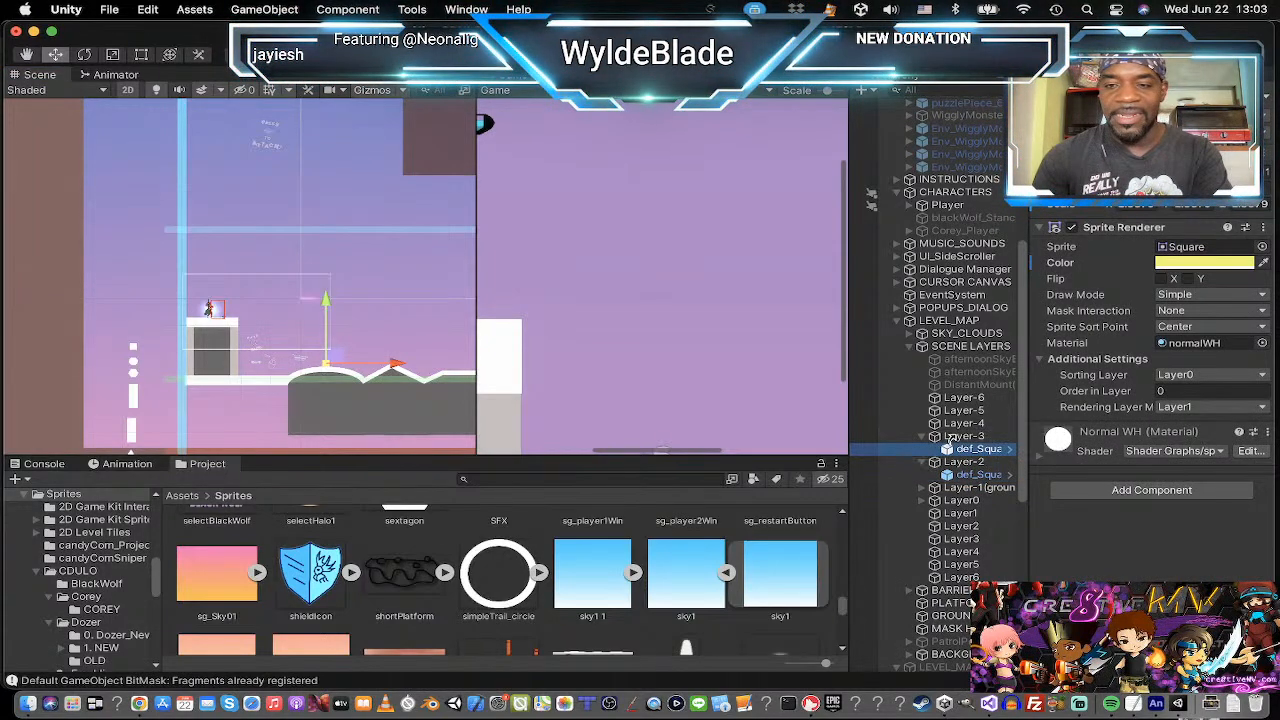
pyautogui.click(1172, 265)
pyautogui.moveTo(1240, 336); pyautogui.dragTo(1249, 342)
pyautogui.click(1088, 250)
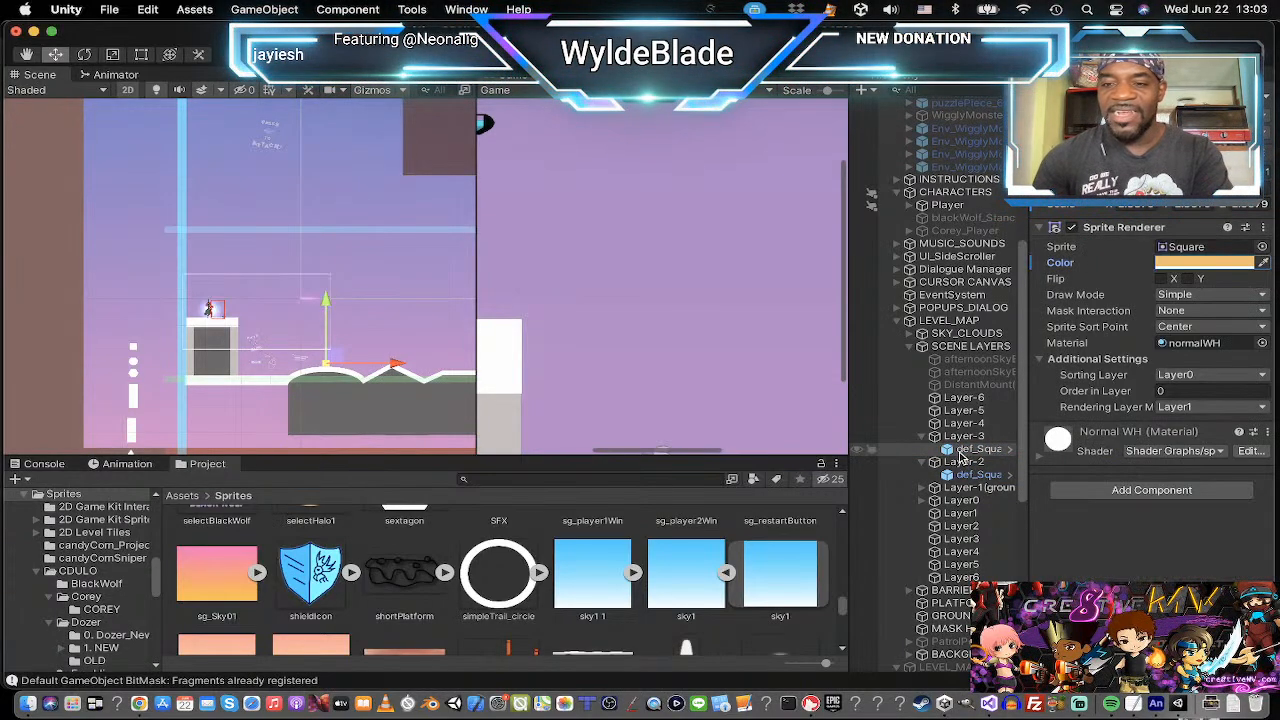
# Duplicate the light orange Layer-3 square, make the copy a child of Layer-4 and recolor it coral.
pyautogui.click(952, 451)
pyautogui.press('super+d')
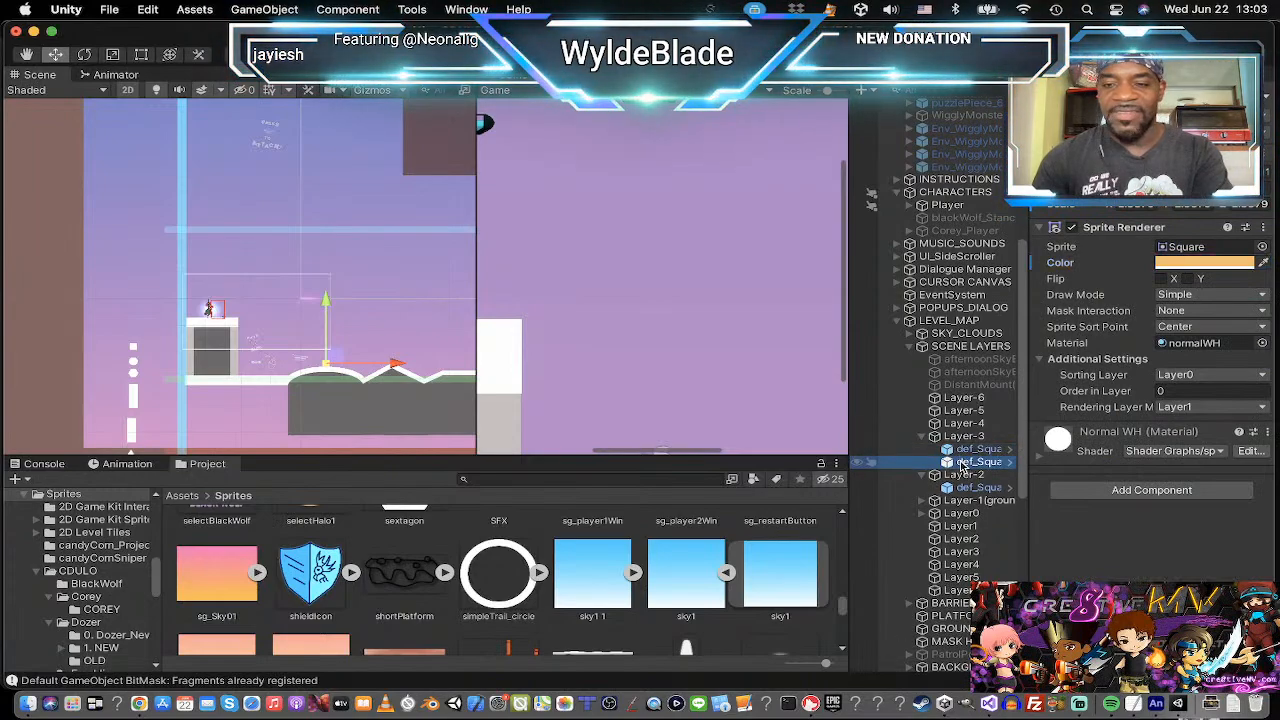
pyautogui.moveTo(948, 460); pyautogui.dragTo(940, 425)
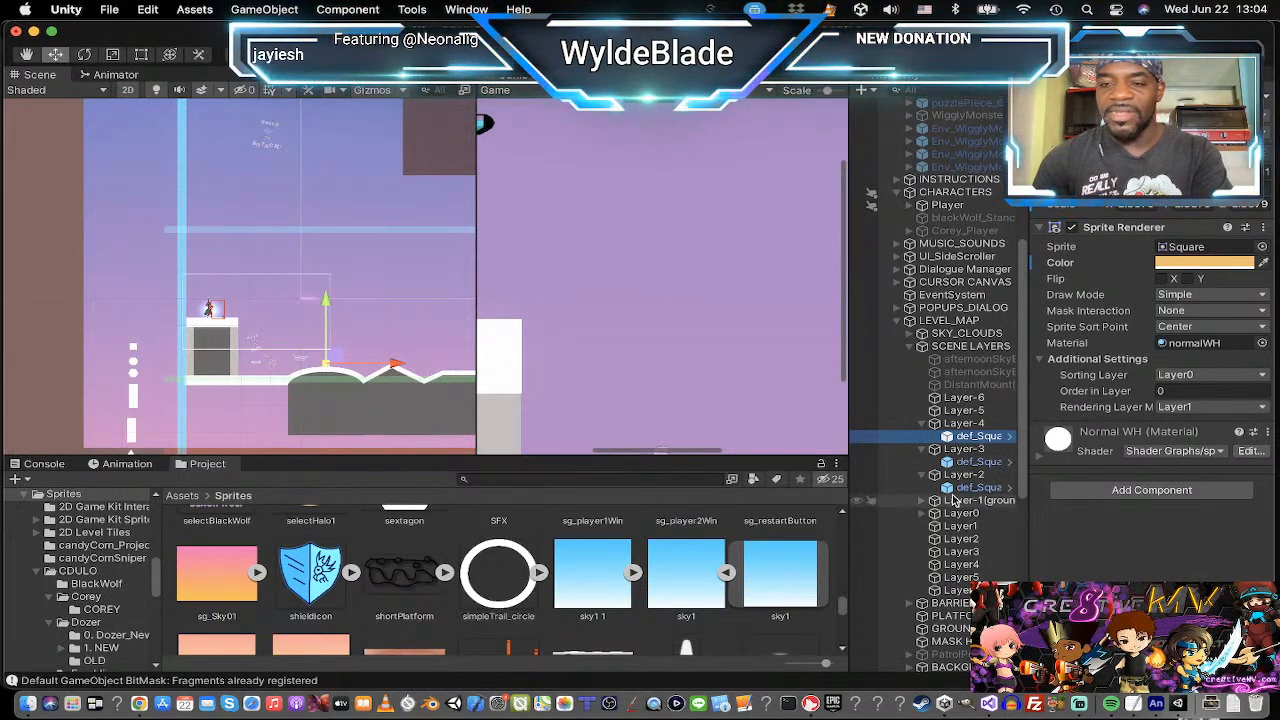
pyautogui.click(1228, 270)
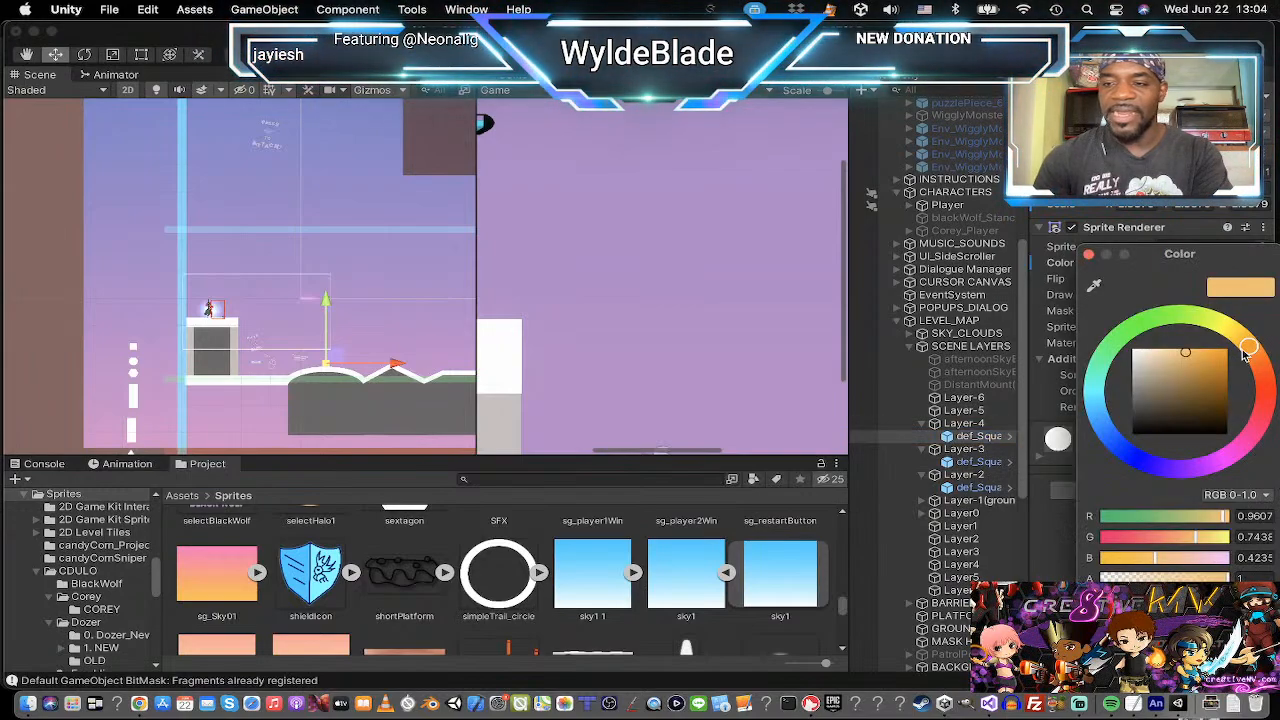
pyautogui.click(1090, 256)
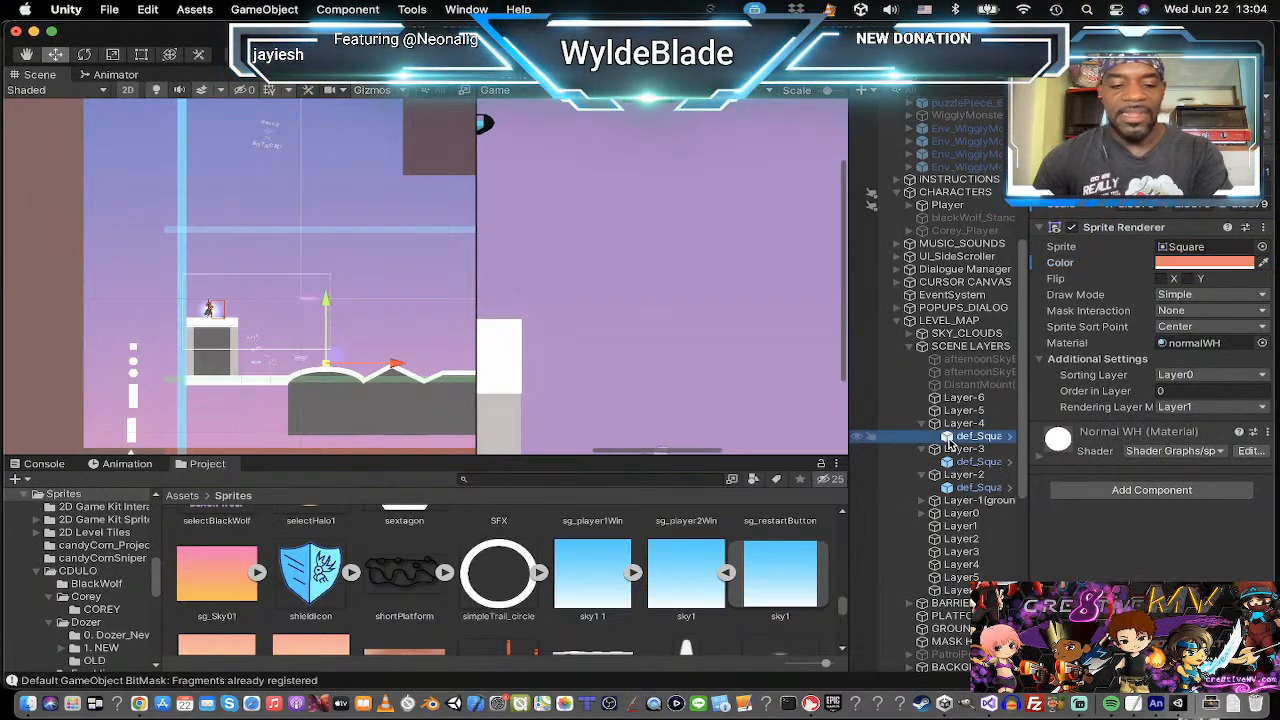
# Duplicate the coral Layer-4 square, make the copy a child of Layer-5 and recolor it purple.
pyautogui.press('super+d')
pyautogui.moveTo(950, 440); pyautogui.dragTo(945, 411)
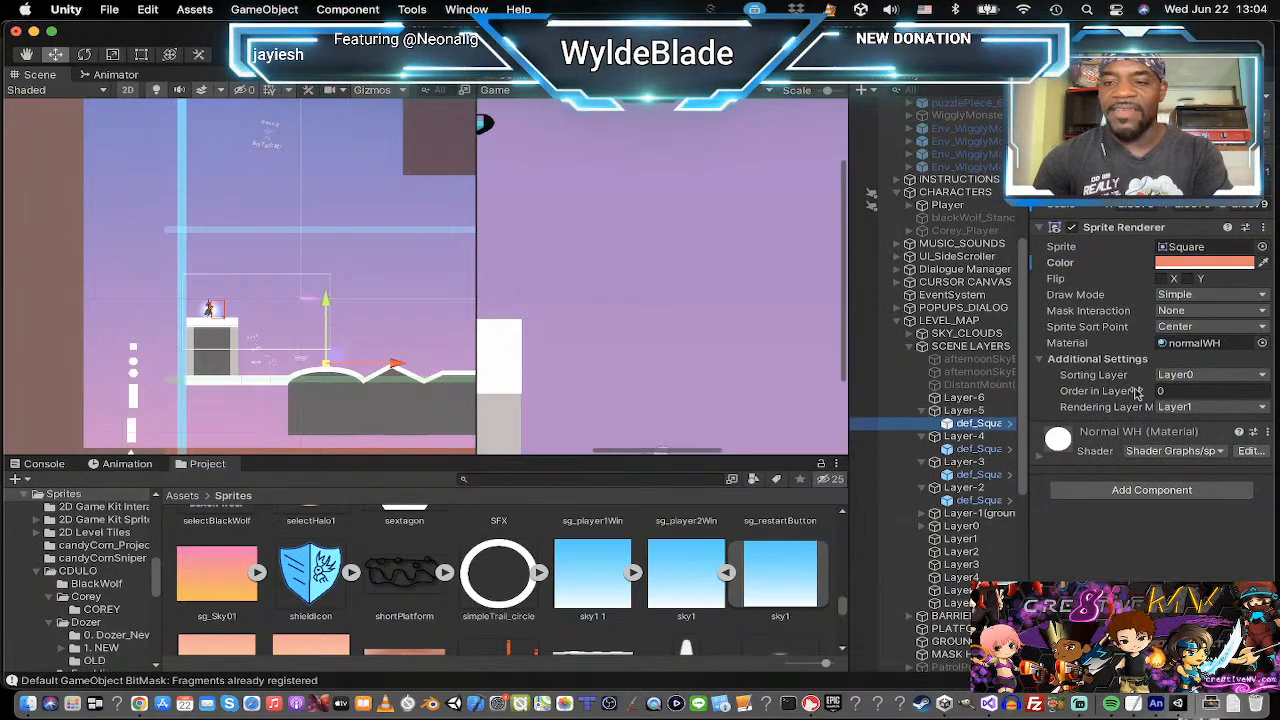
pyautogui.click(1237, 266)
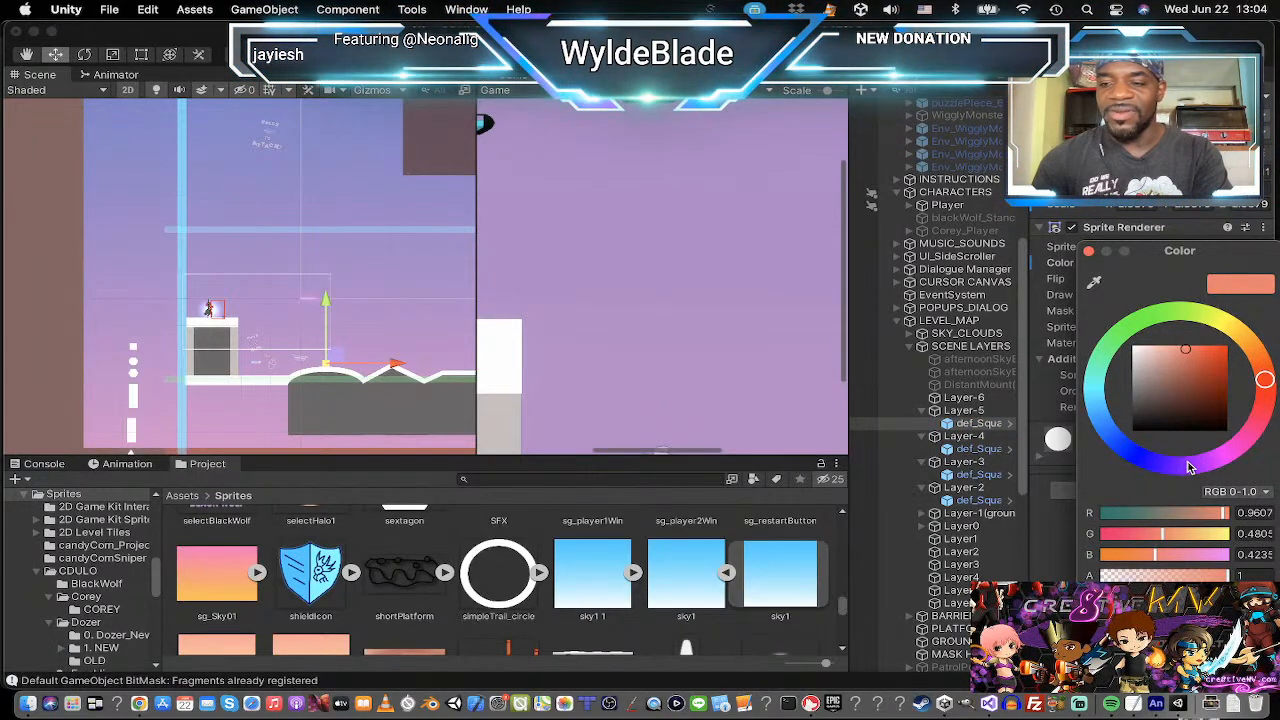
pyautogui.click(1190, 466)
pyautogui.click(1089, 251)
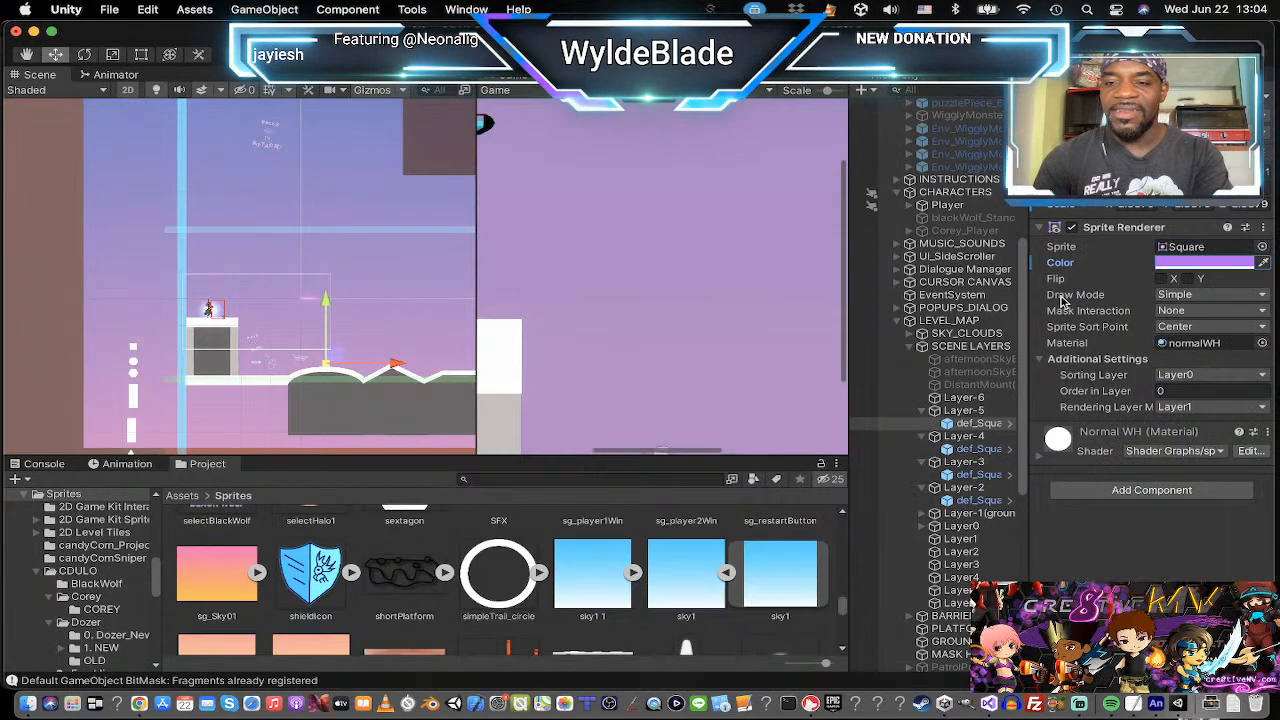
# Duplicate the purple Layer-5 square, make the copy a child of Layer-6 and recolor it blue.
pyautogui.click(948, 426)
pyautogui.press('super+d')
pyautogui.moveTo(948, 435); pyautogui.dragTo(945, 408)
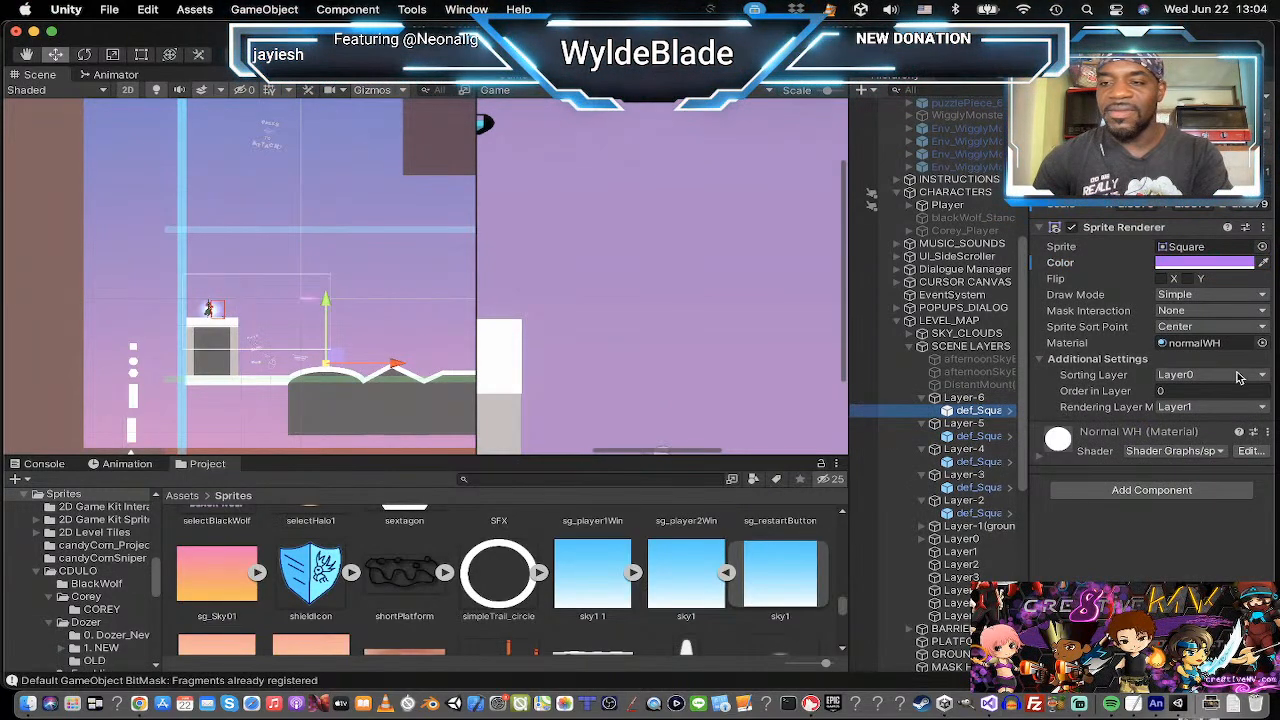
pyautogui.click(1236, 264)
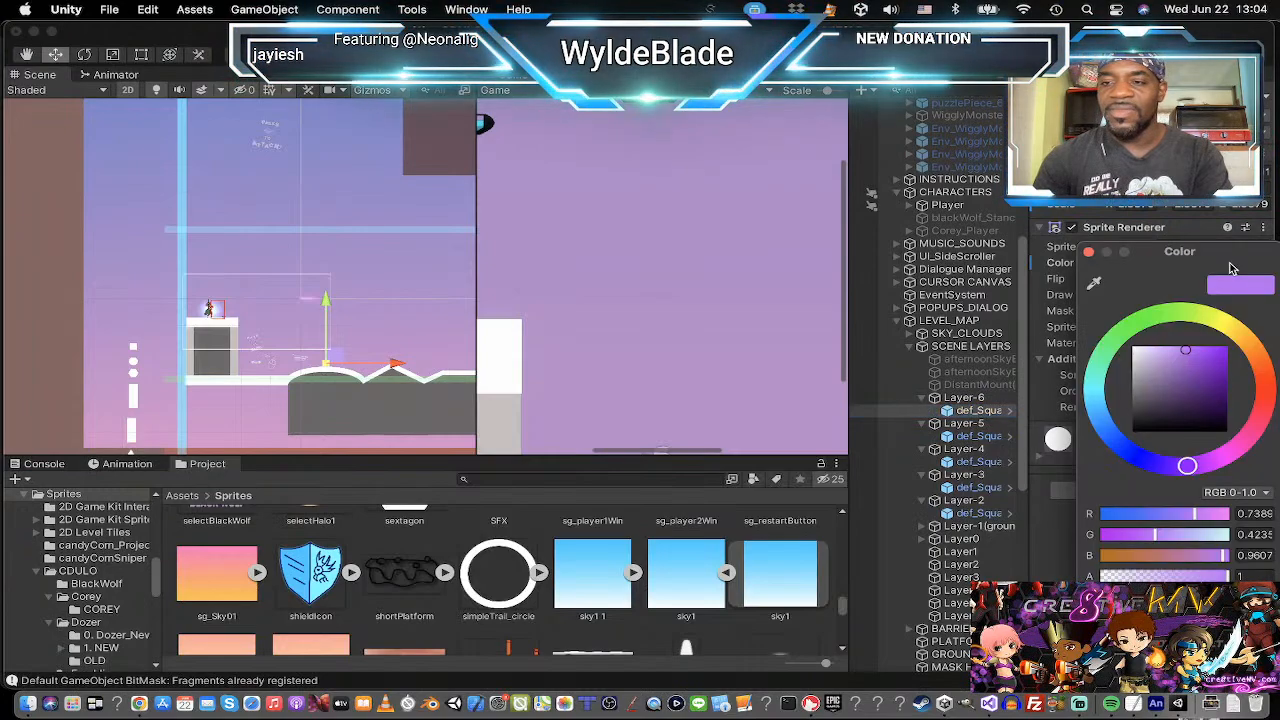
pyautogui.click(1129, 451)
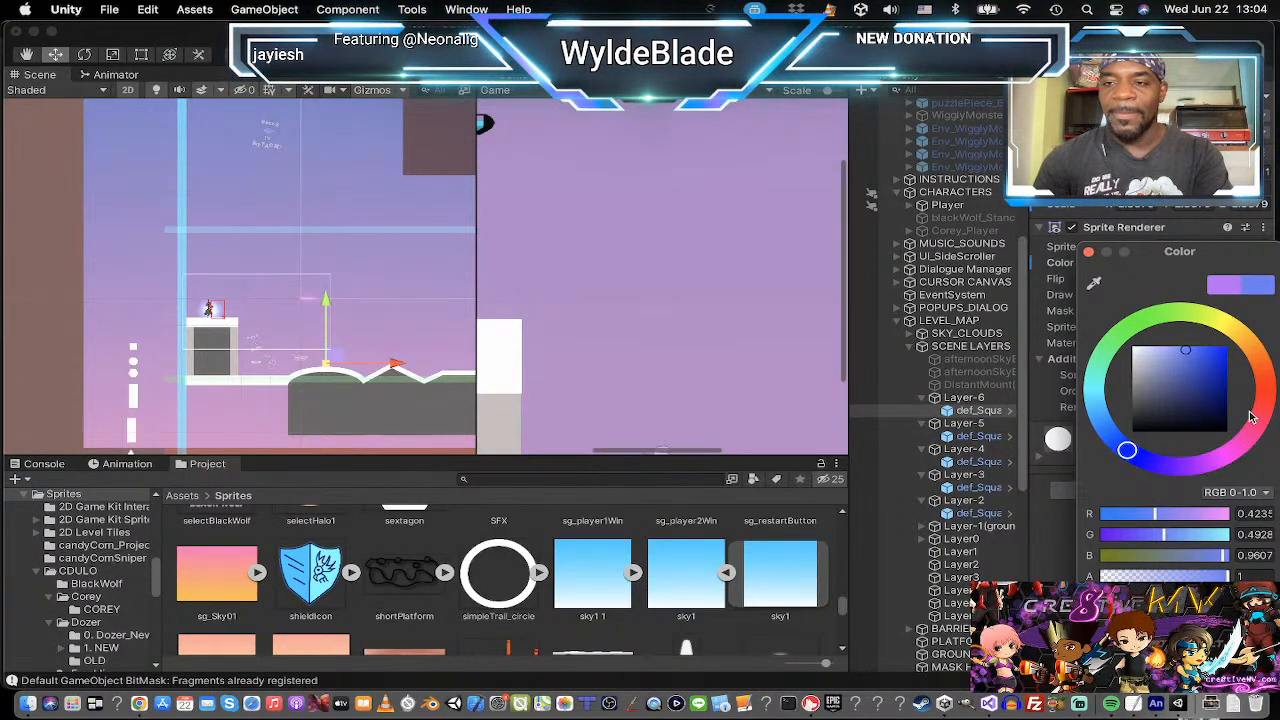
pyautogui.click(1090, 253)
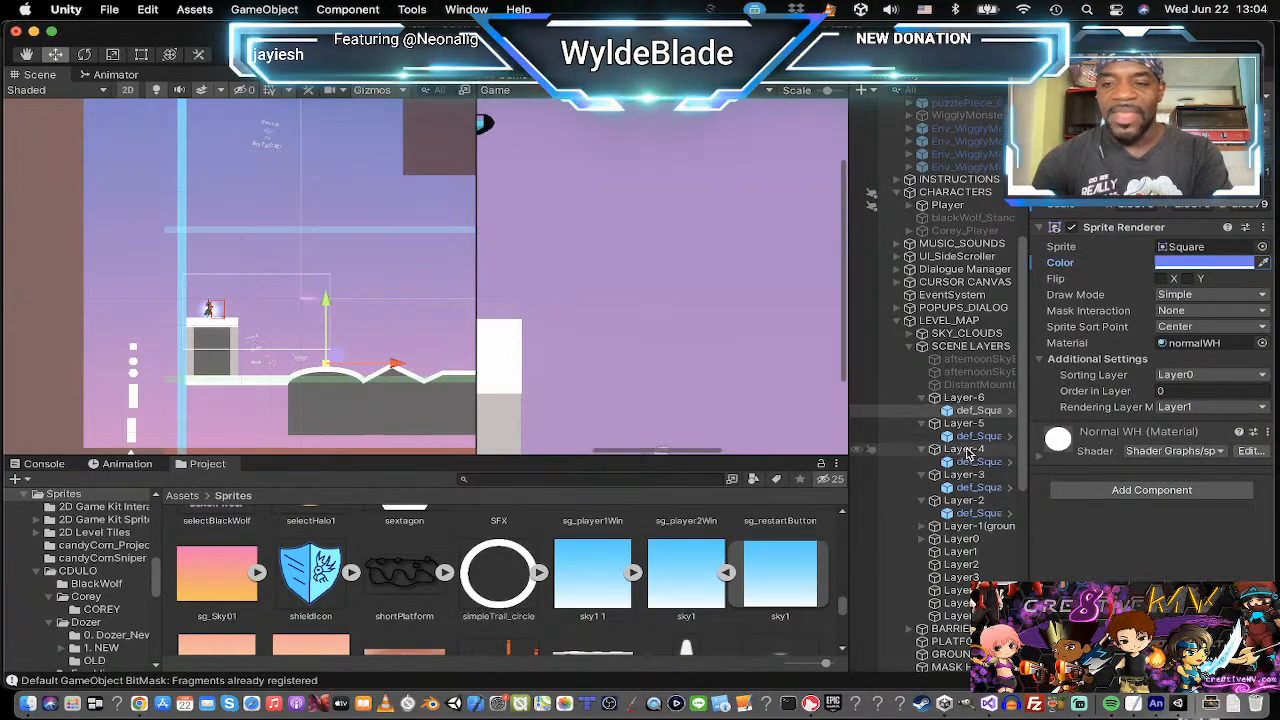
# Start the game in play mode and enlarge the Game view scale to 1.3x.
pyautogui.scroll(5, 304, 384)
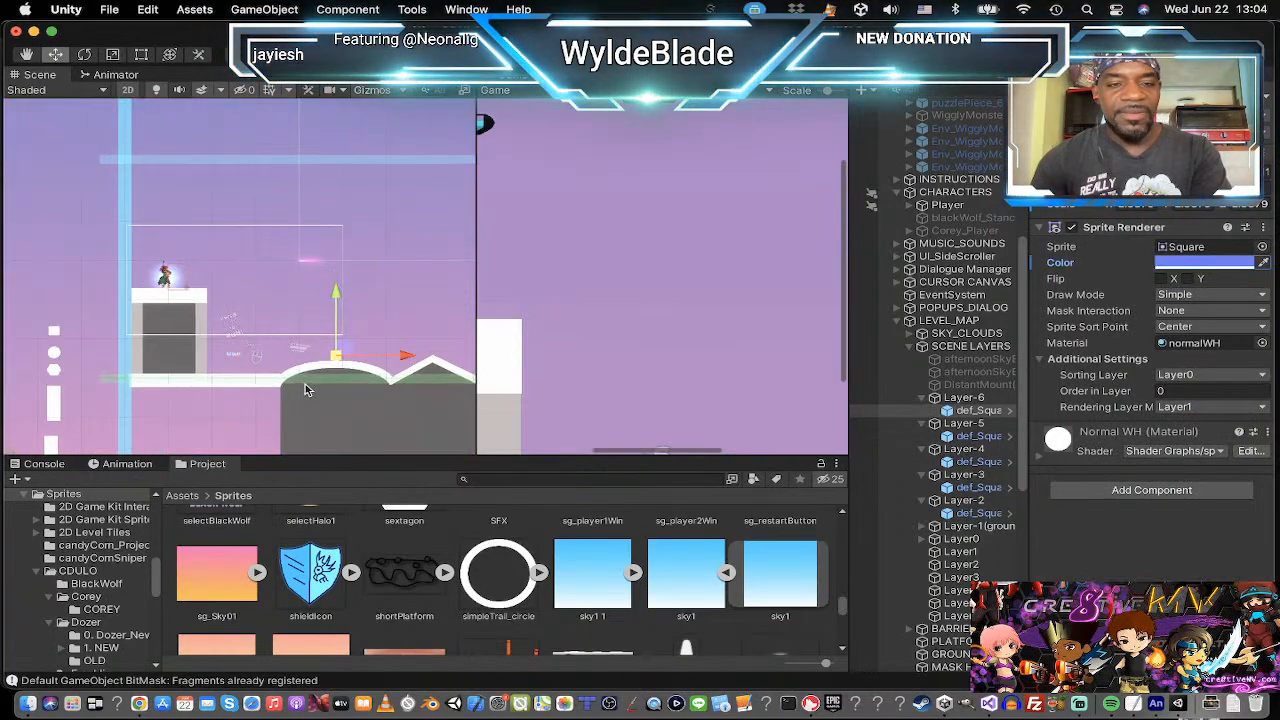
pyautogui.moveTo(376, 367); pyautogui.dragTo(348, 343, button='middle')
pyautogui.scroll(-3, 608, 374)
pyautogui.scroll(-3, 608, 376)
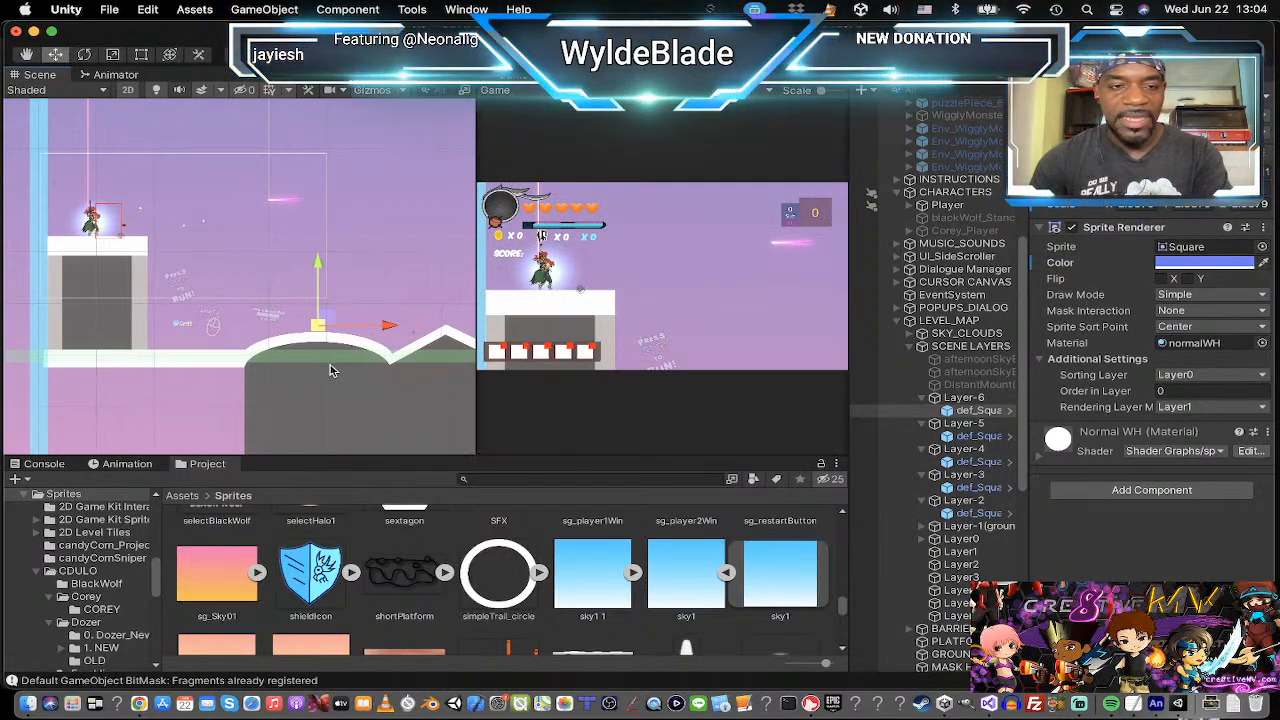
pyautogui.scroll(3, 330, 365)
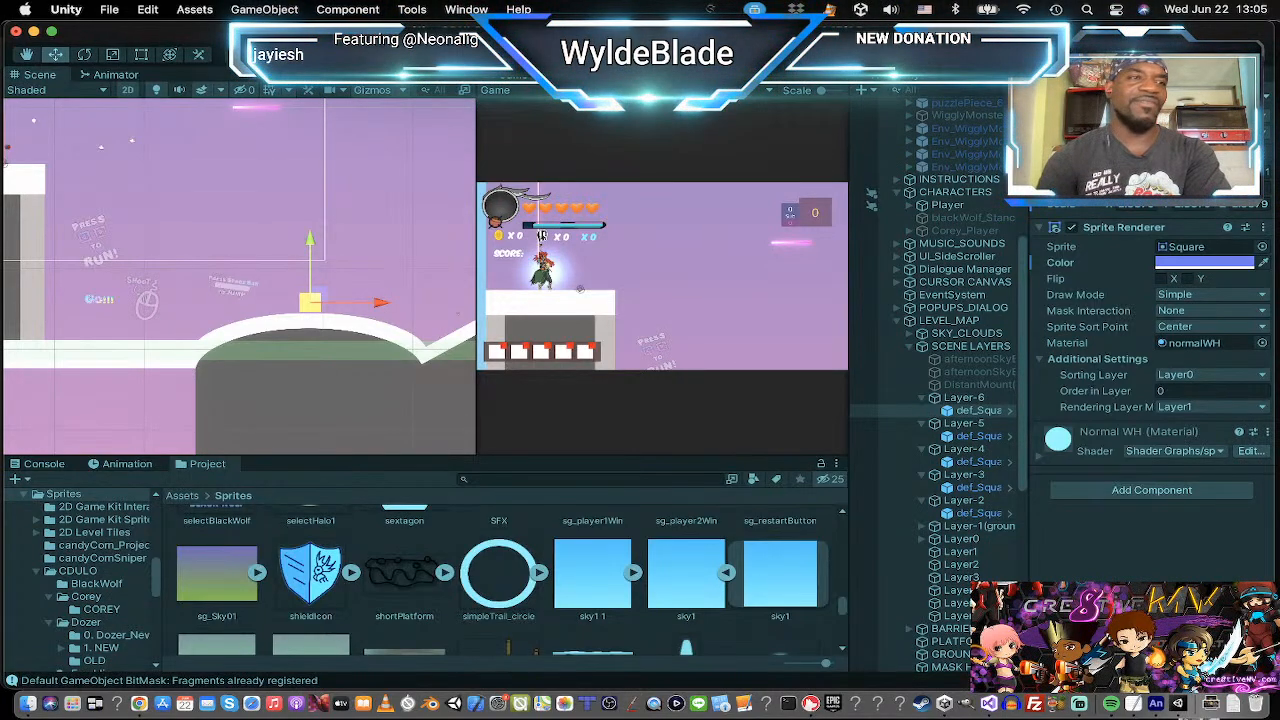
pyautogui.press('super+p')
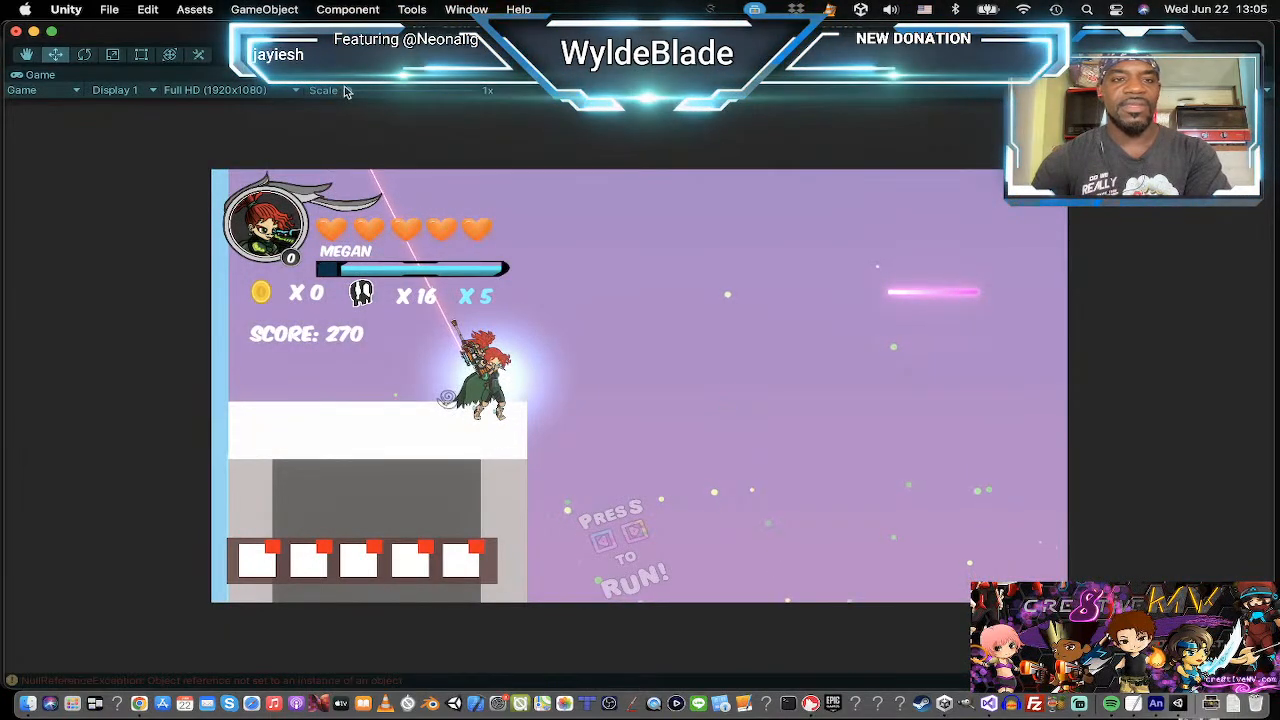
pyautogui.moveTo(347, 90); pyautogui.dragTo(361, 97)
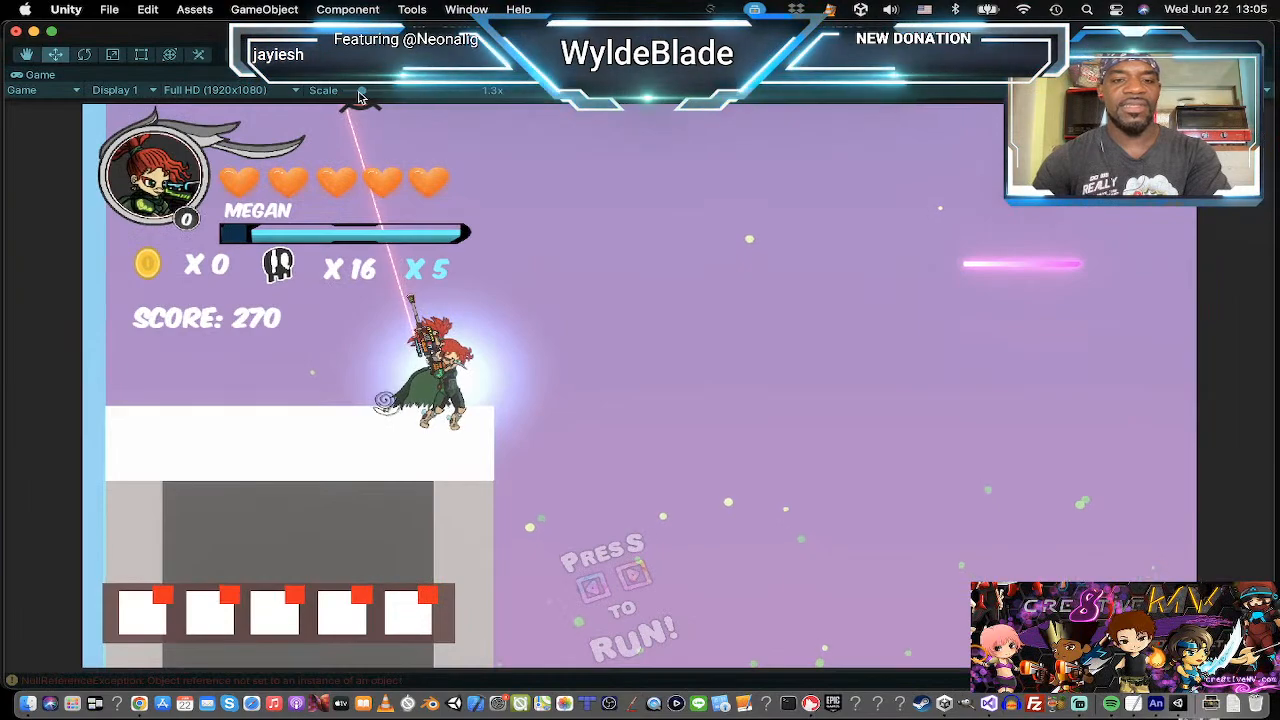
# Run the player back and forth past the colored squares to examine each layer's parallax movement, and stop play mode.
pyautogui.press('Right')
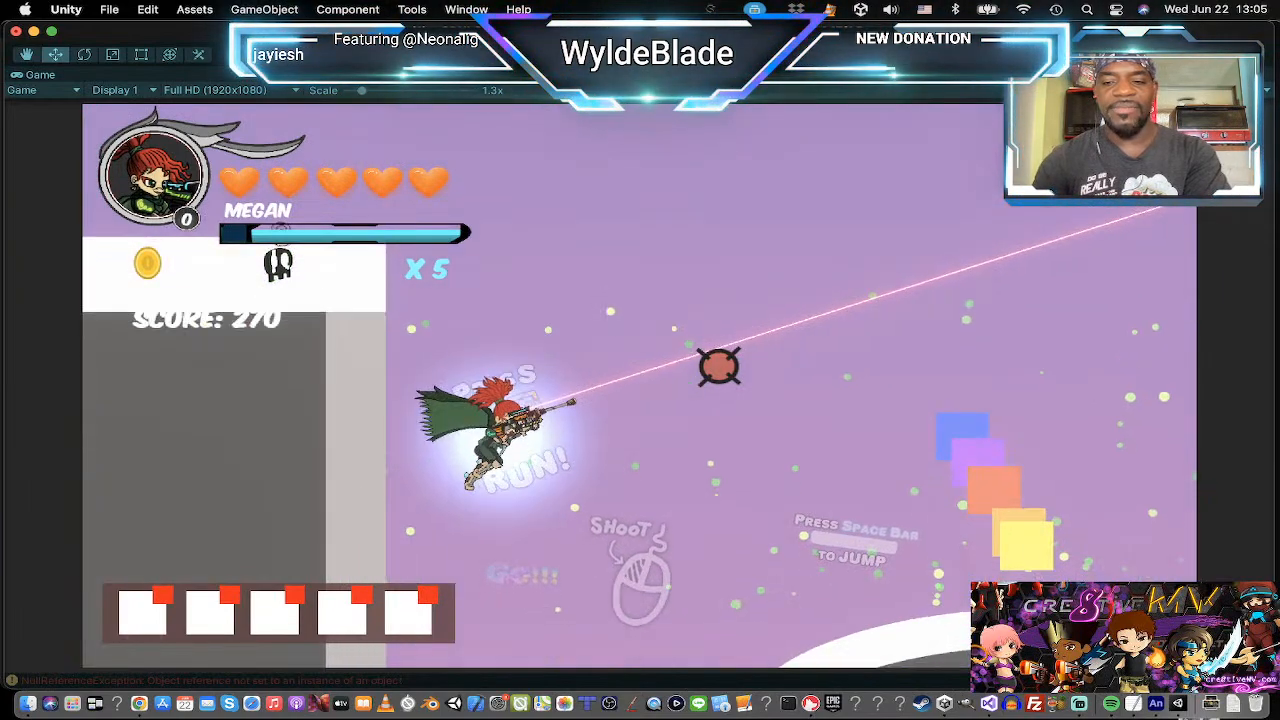
pyautogui.press('Right')
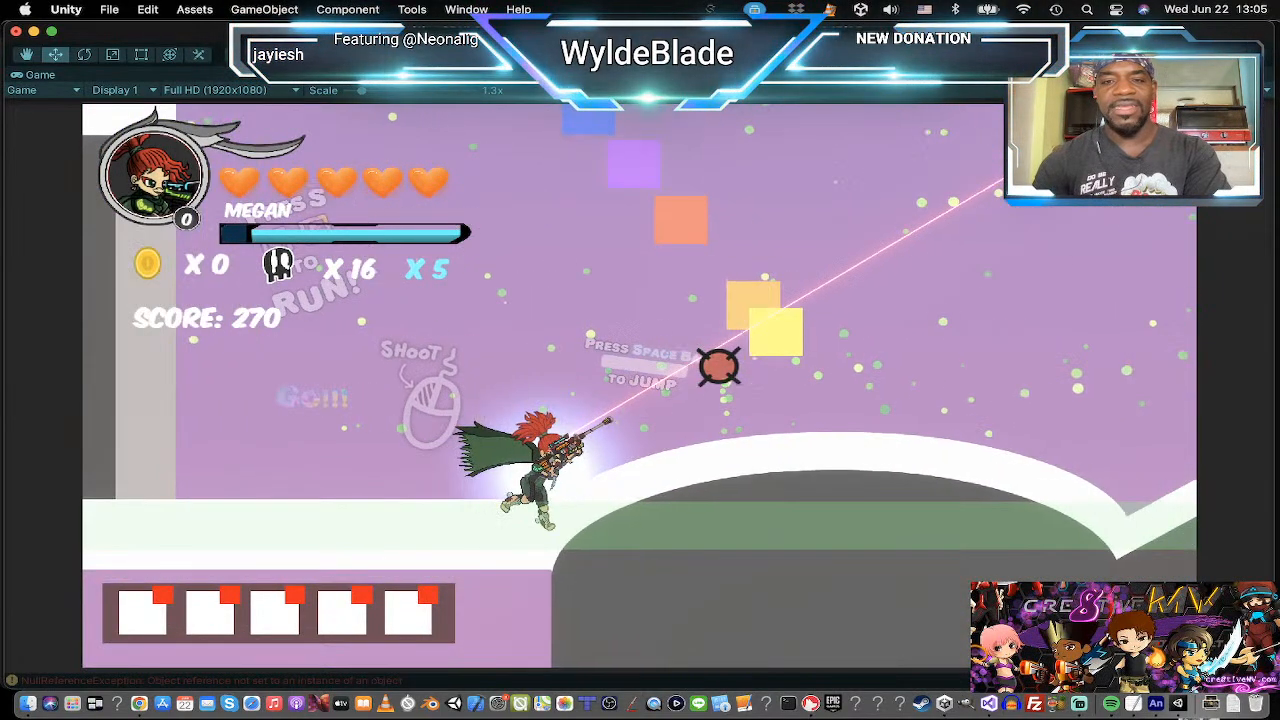
pyautogui.press('Left')
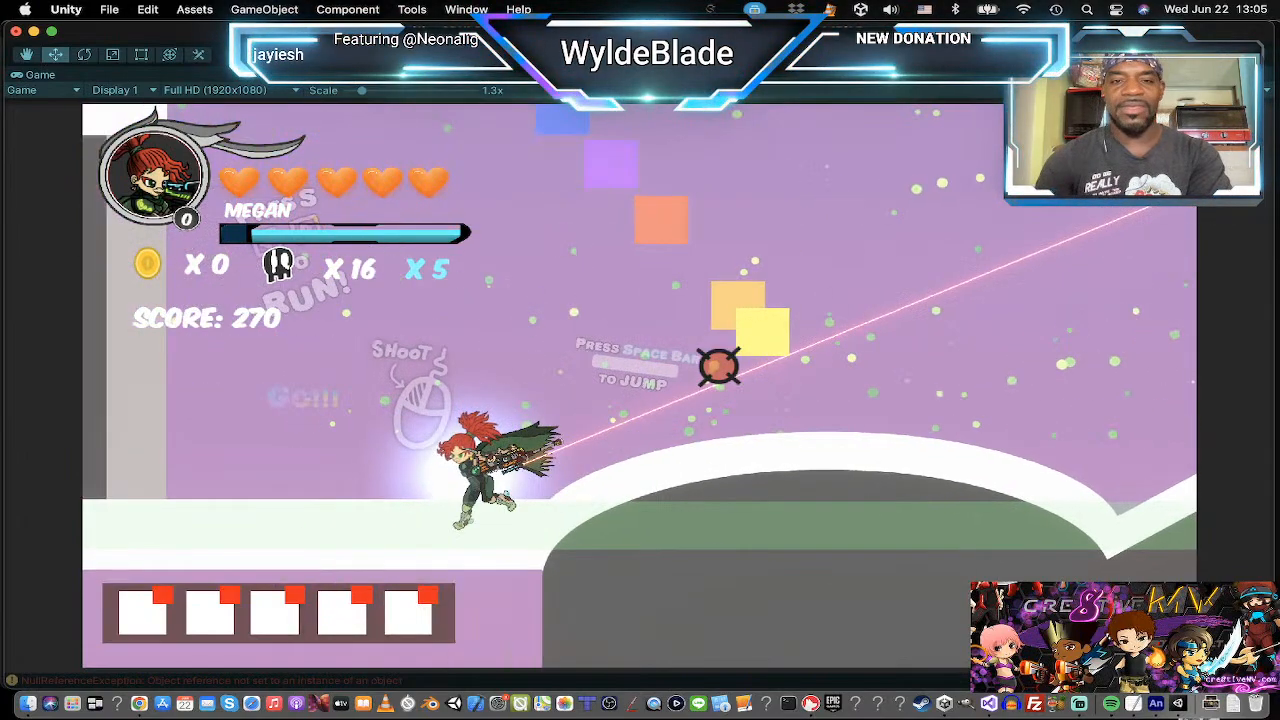
pyautogui.press('Right')
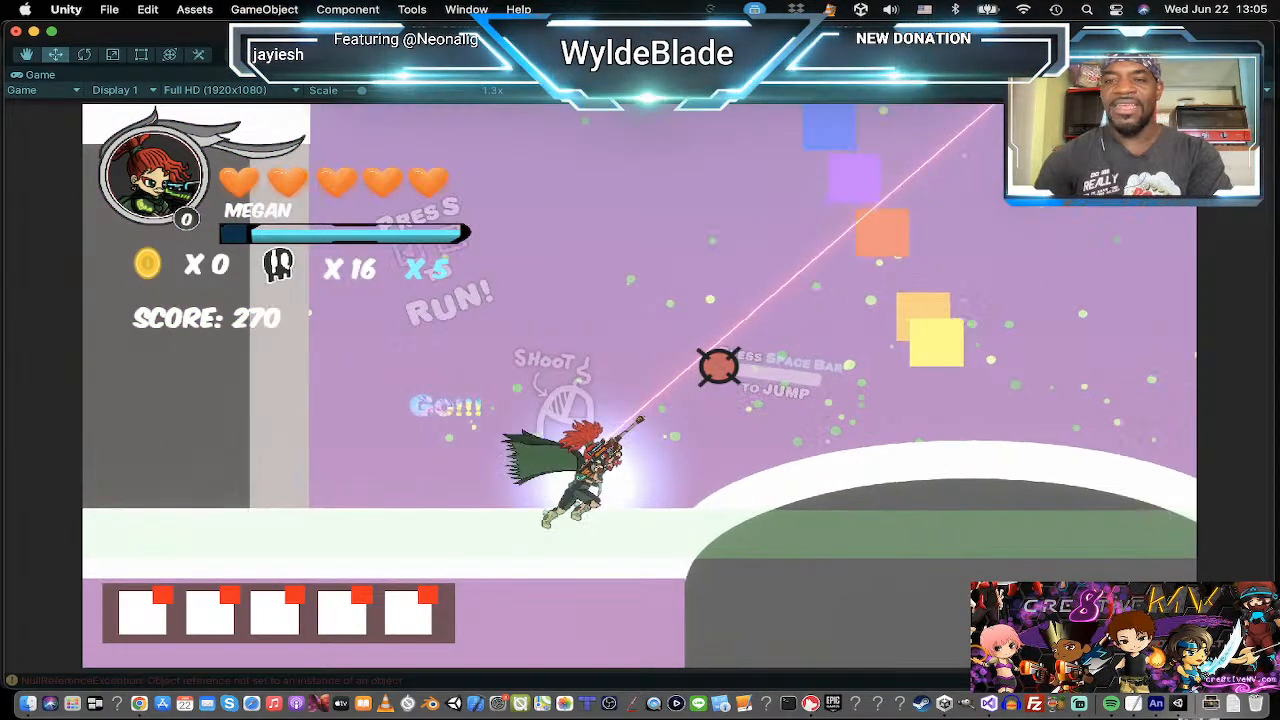
pyautogui.press('Left')
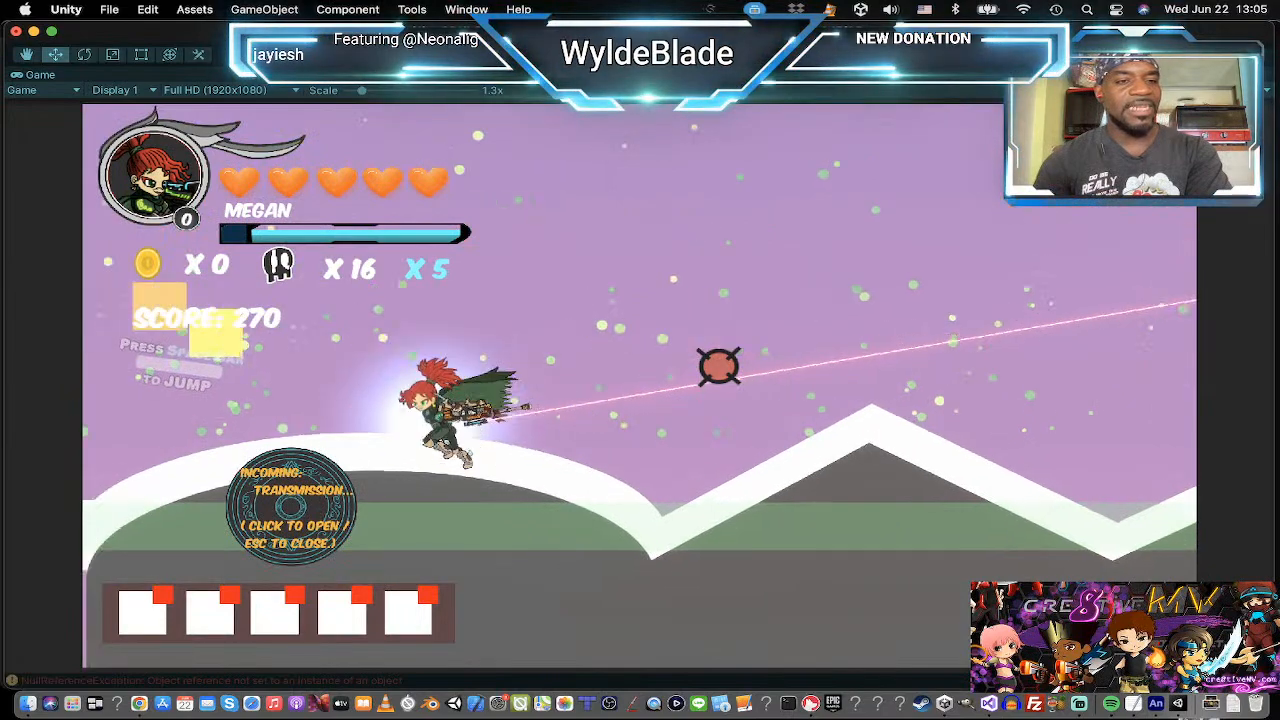
pyautogui.press('Left')
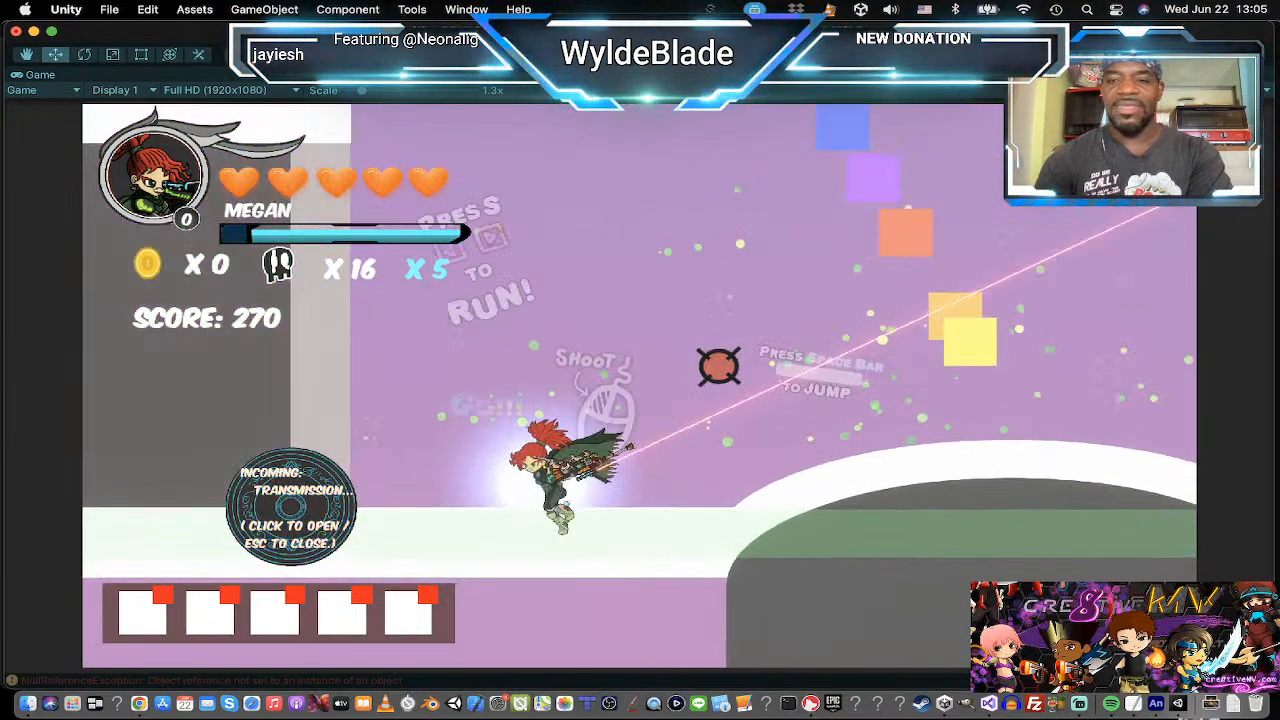
pyautogui.press('Right')
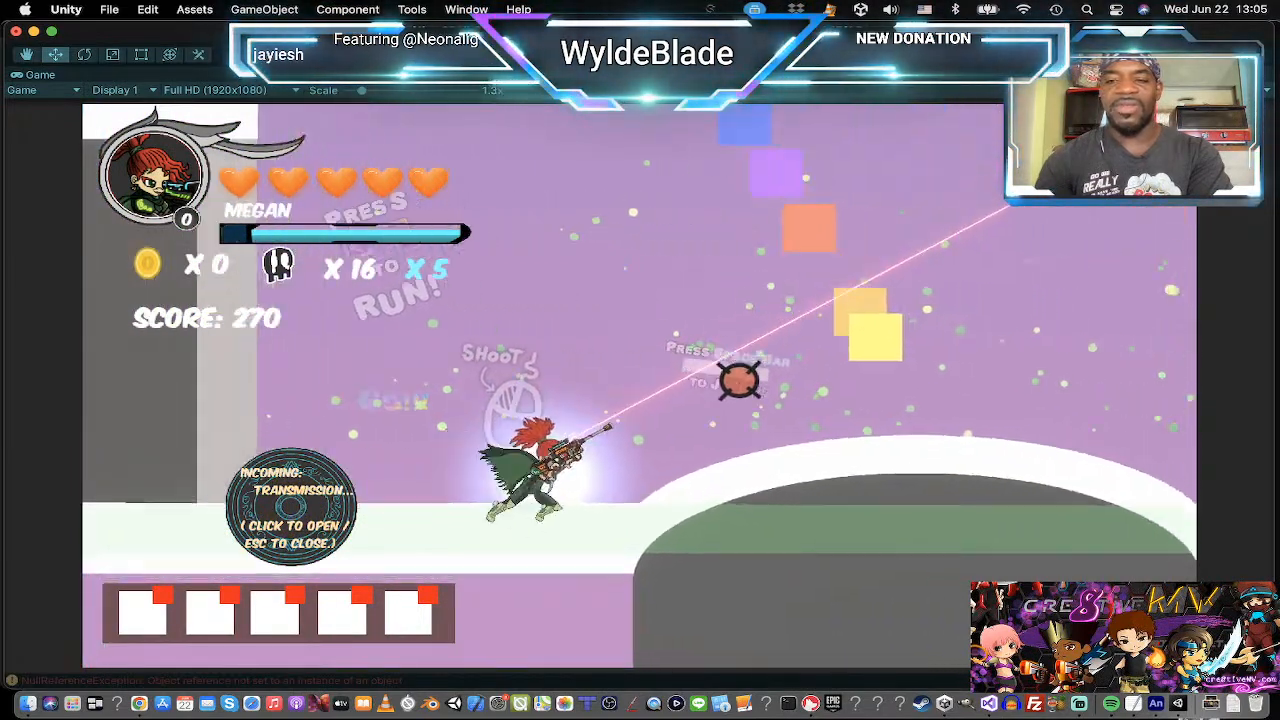
pyautogui.press('Left')
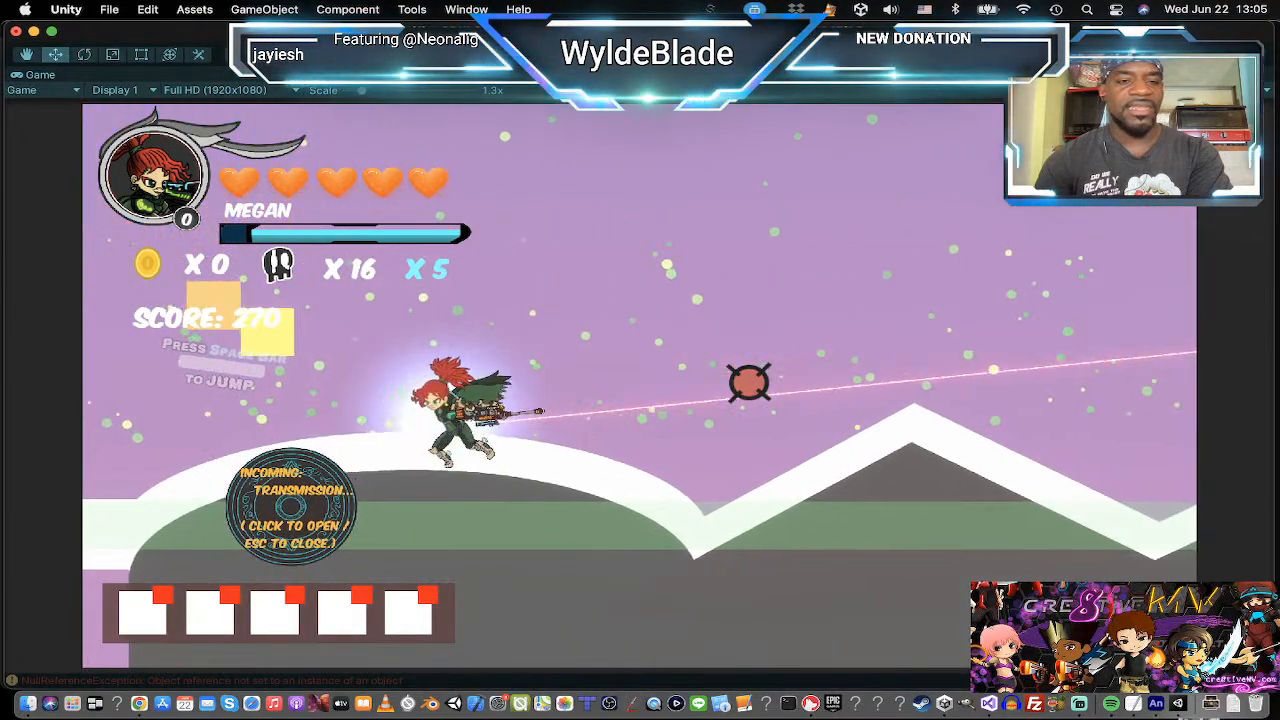
pyautogui.press('Right')
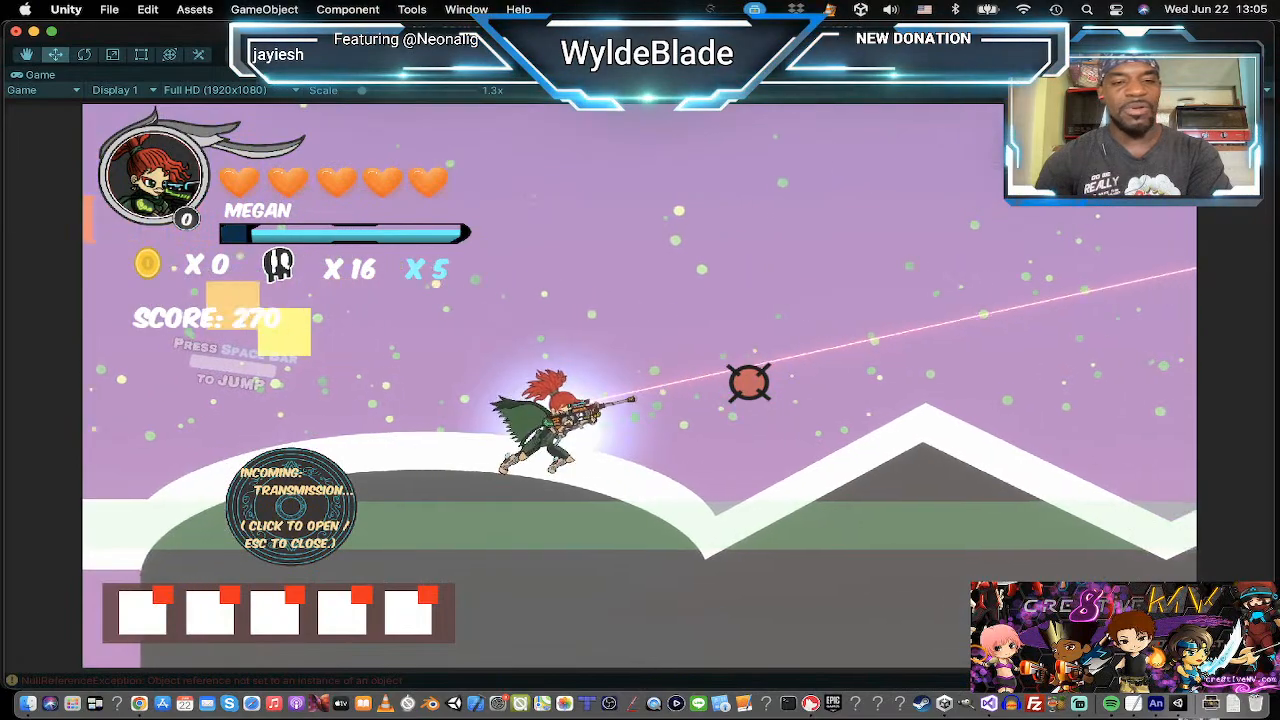
pyautogui.press('Left')
pyautogui.press('Left')
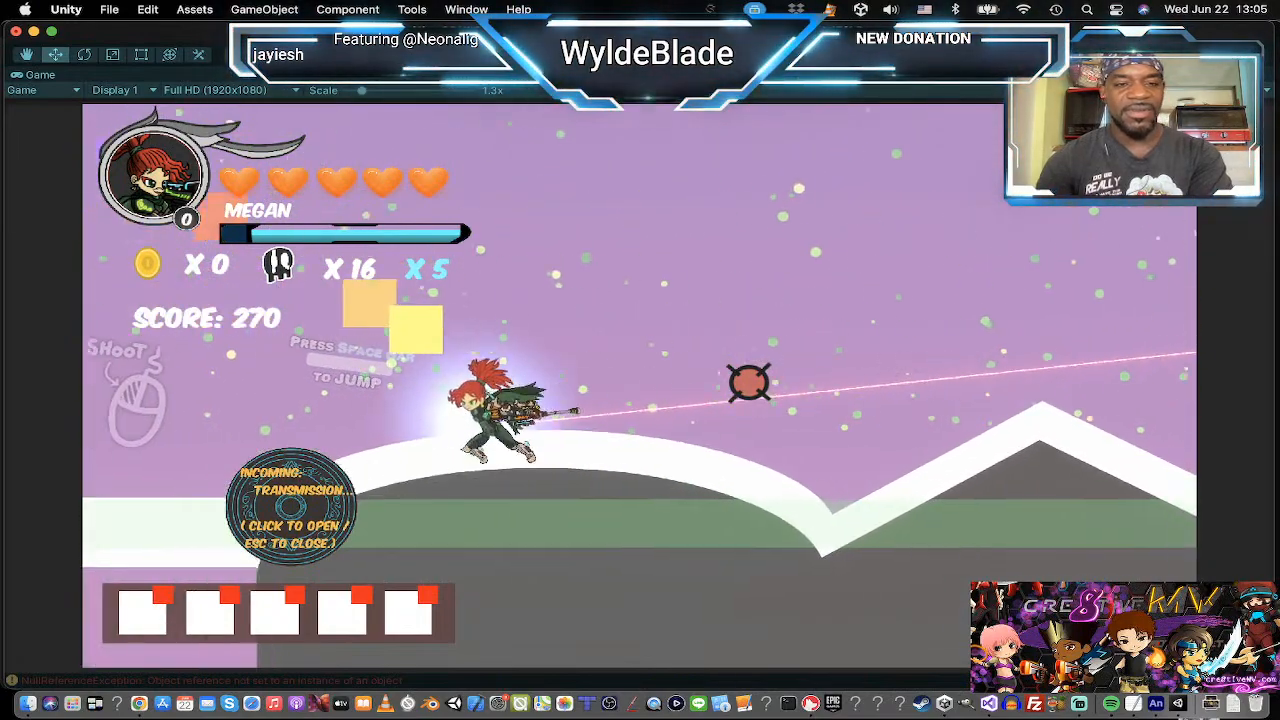
pyautogui.press('Left')
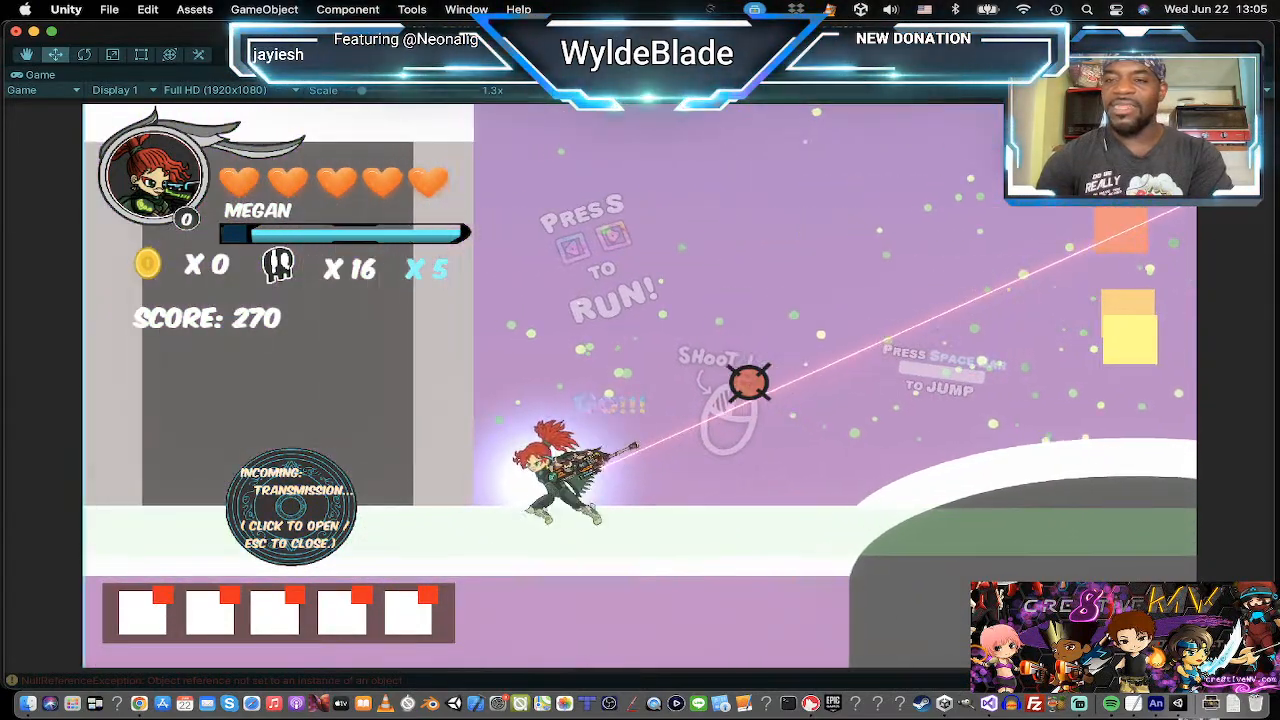
pyautogui.press('Right')
pyautogui.press('Left')
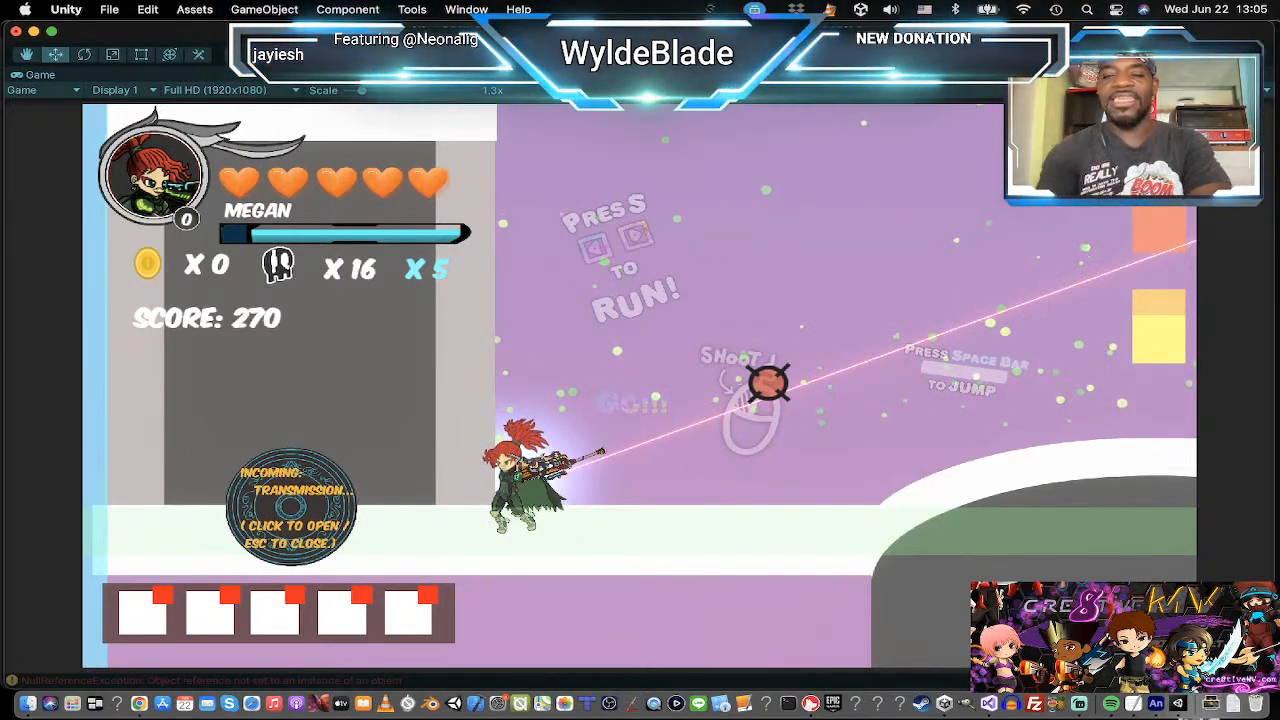
pyautogui.press('Right')
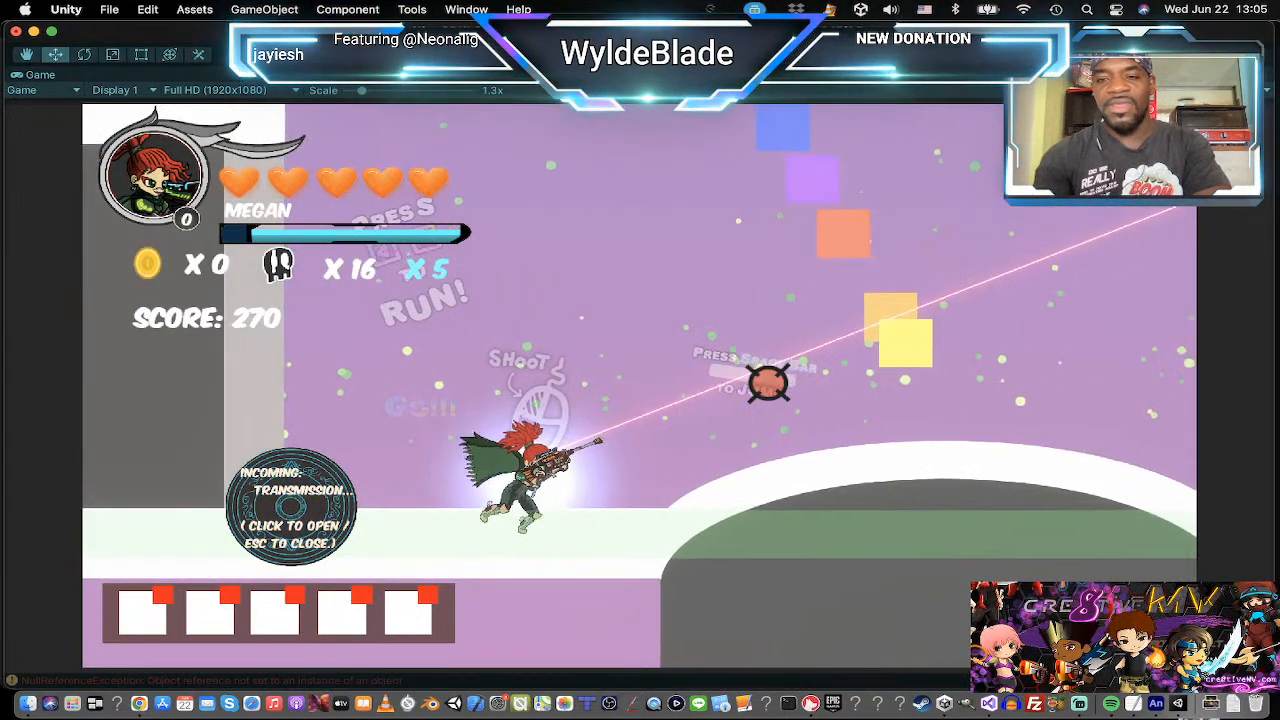
pyautogui.press('Right')
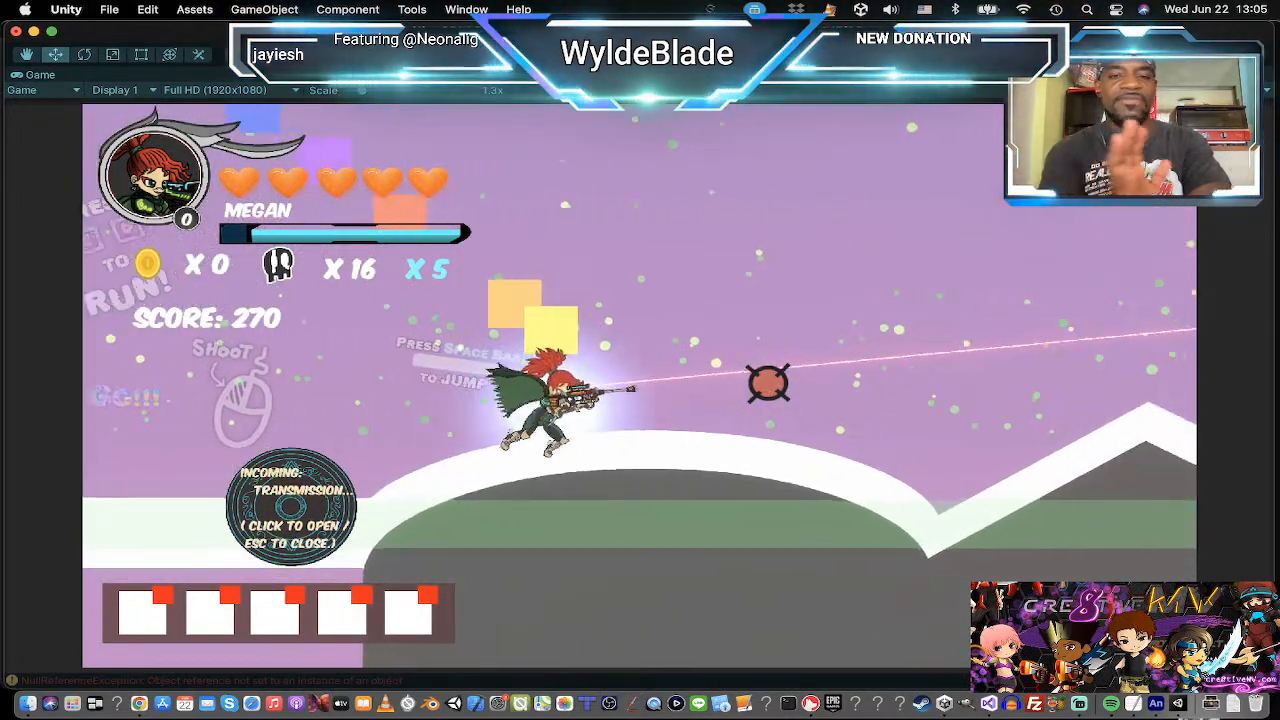
pyautogui.press('Right')
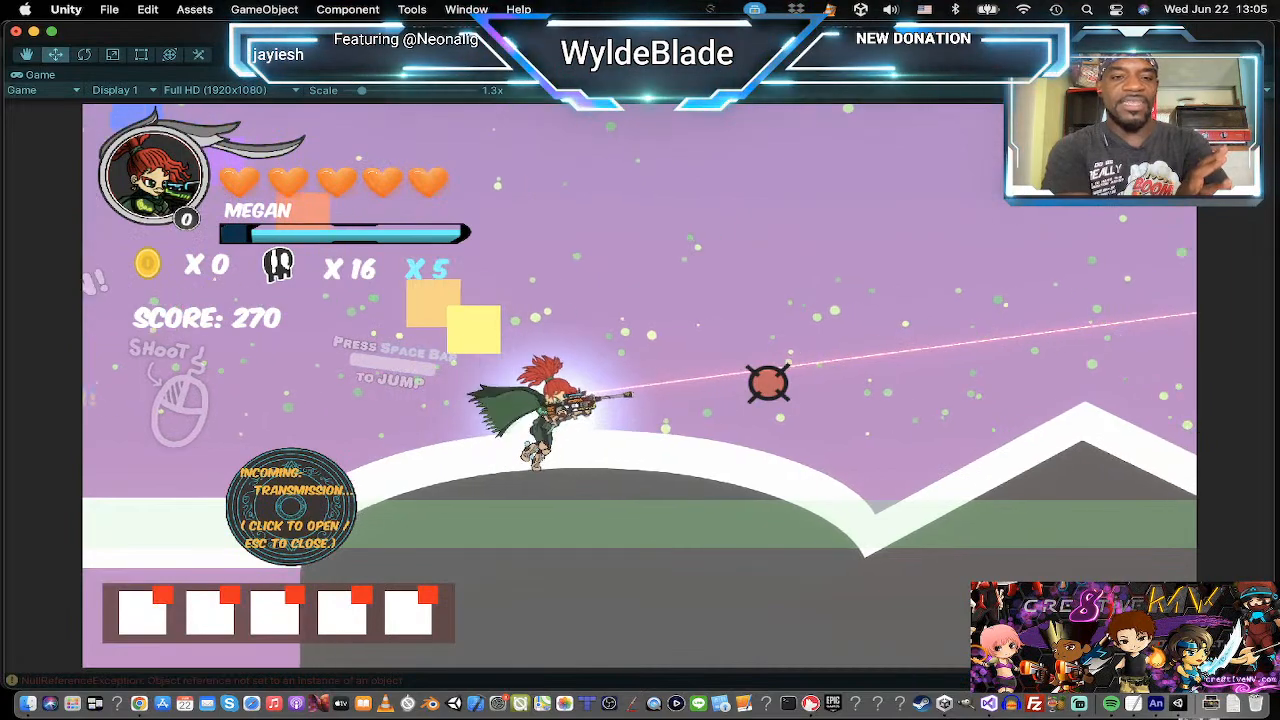
pyautogui.press('Right')
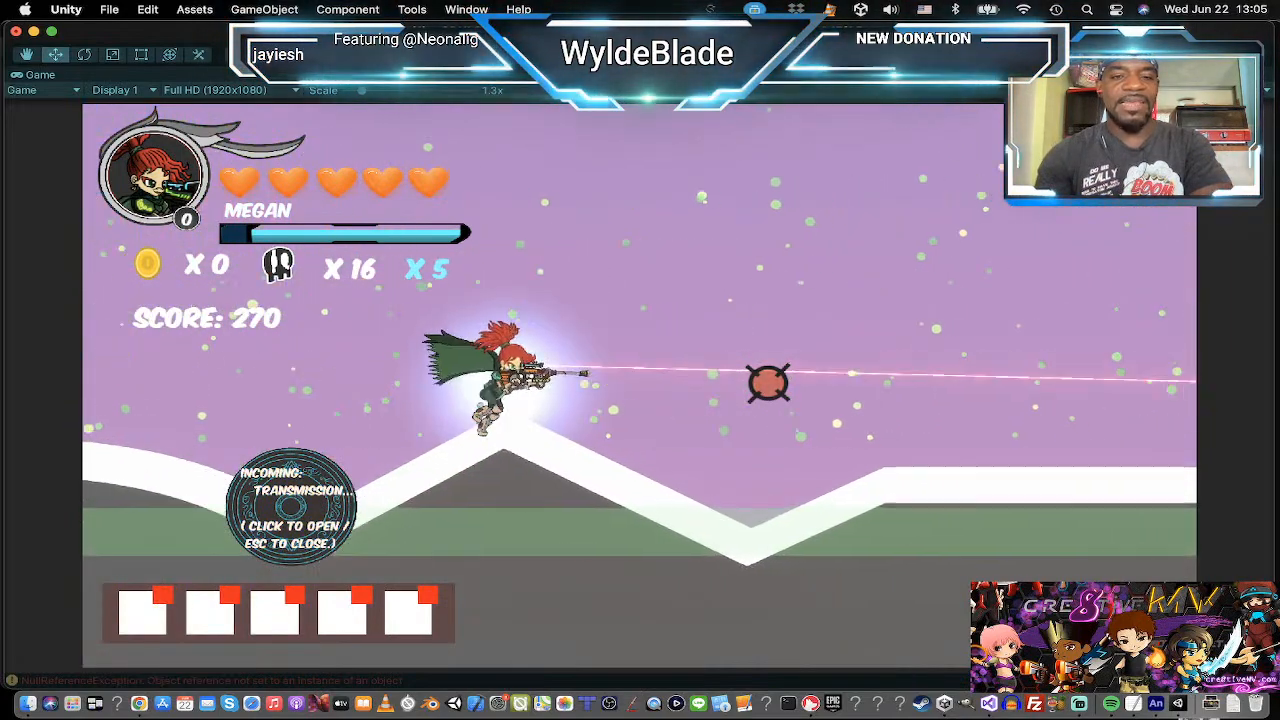
pyautogui.press('Left')
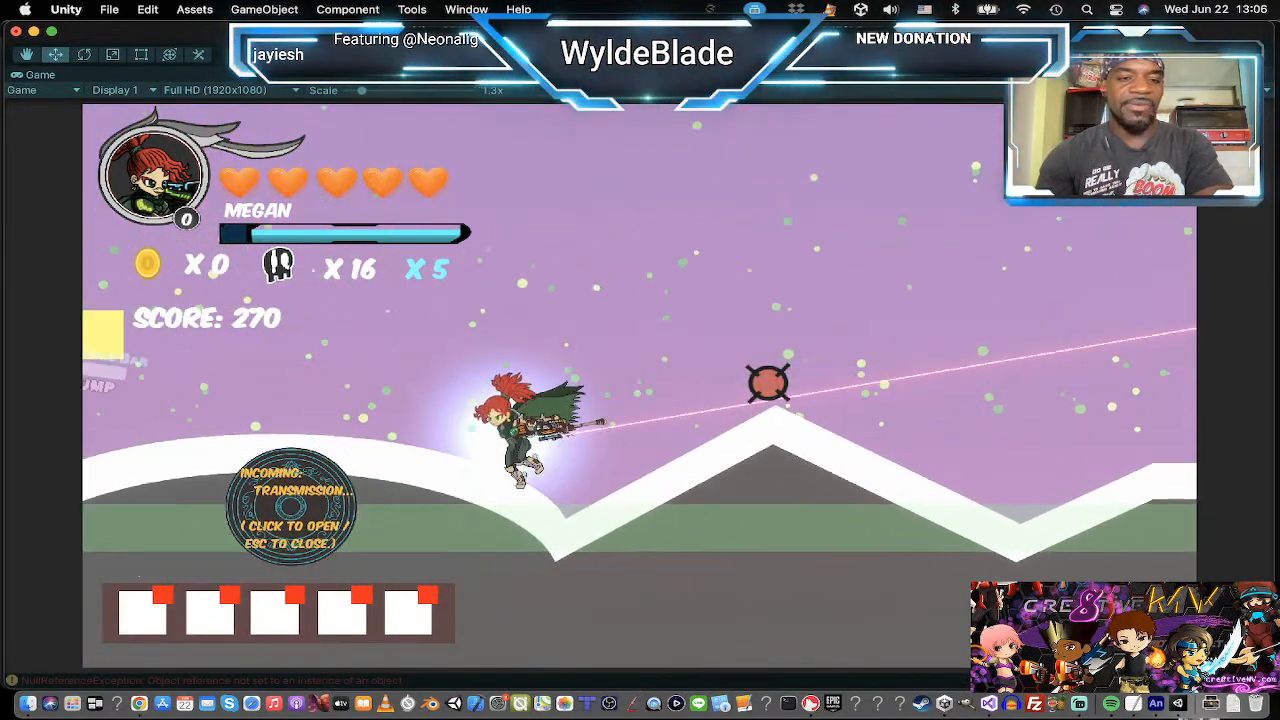
pyautogui.press('Left')
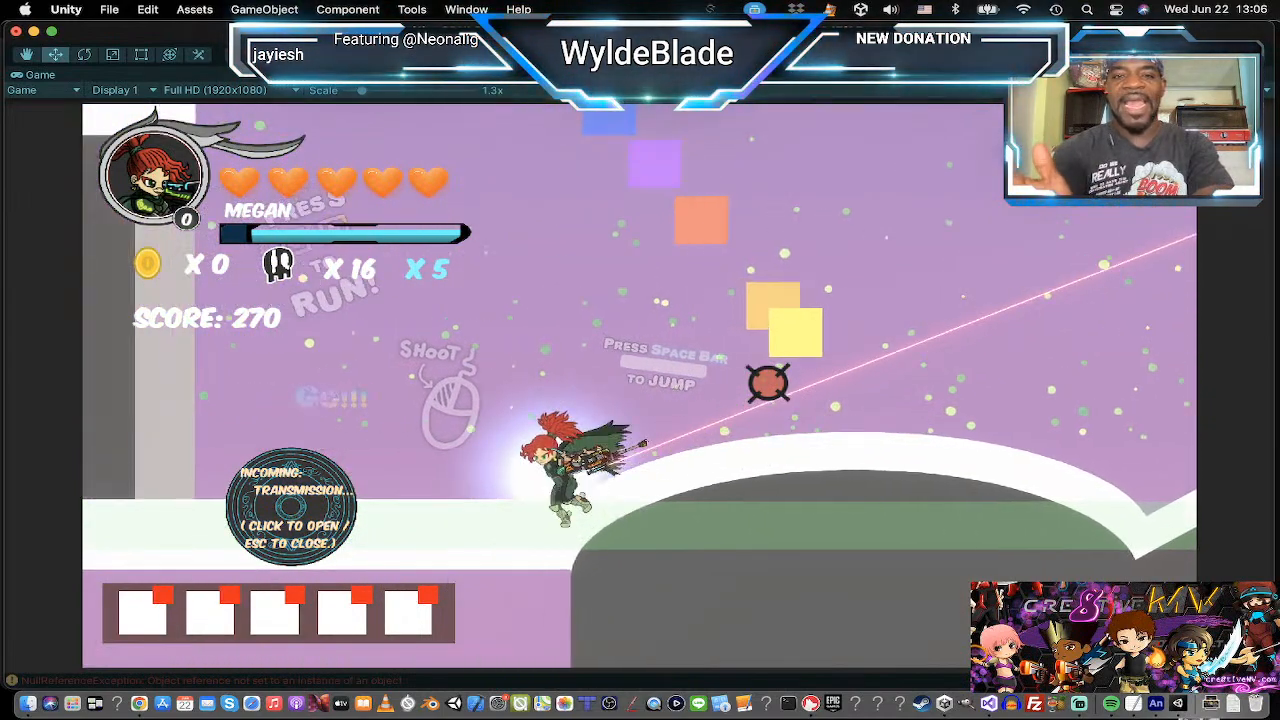
pyautogui.press('Left')
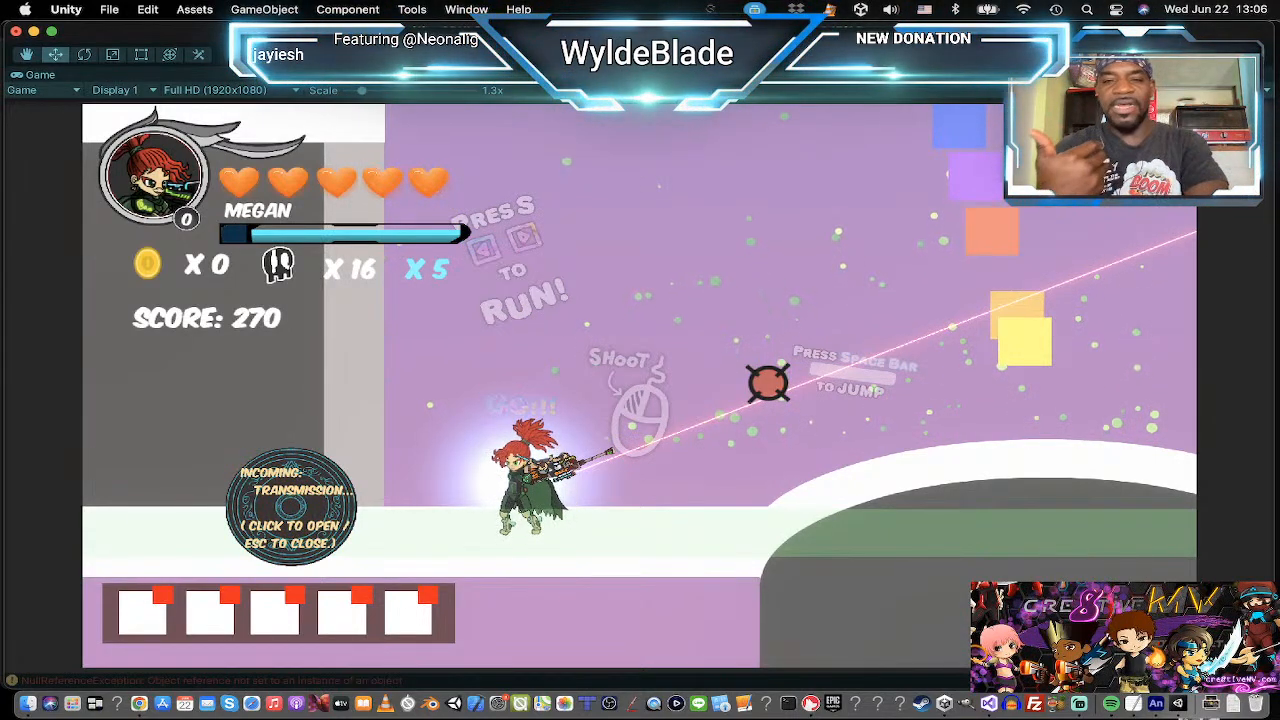
pyautogui.press('Right')
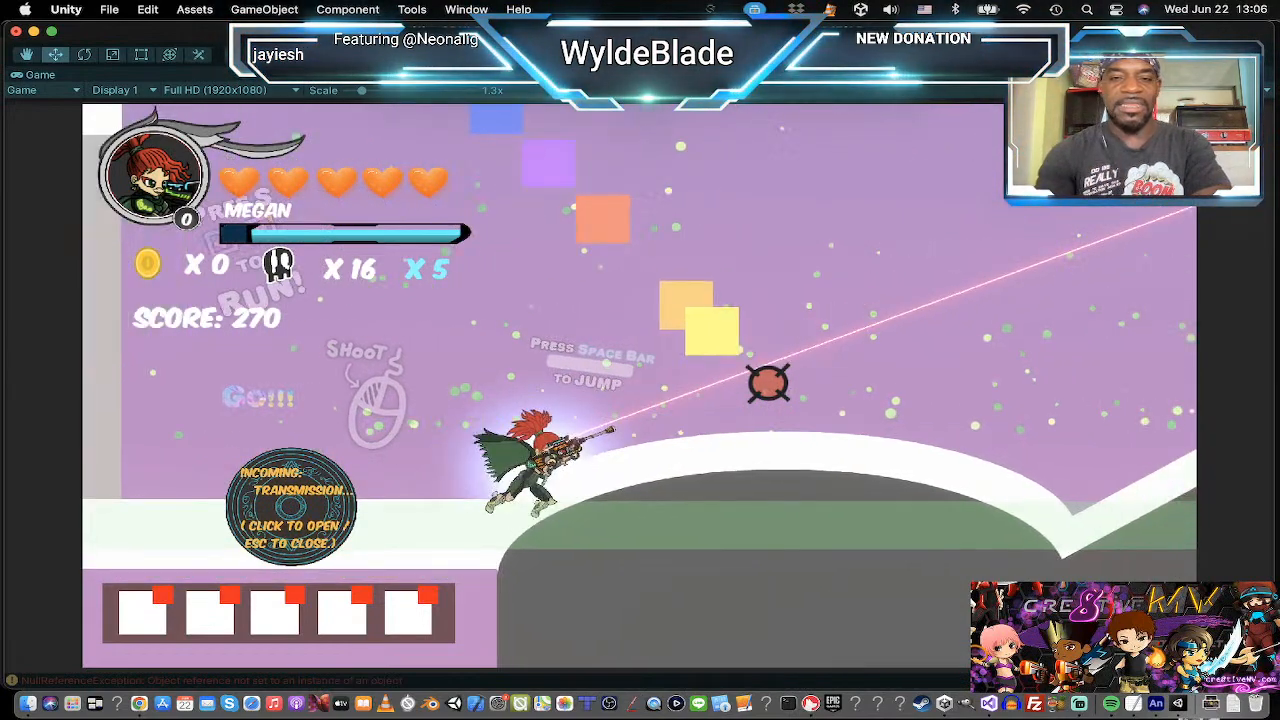
pyautogui.press('Left')
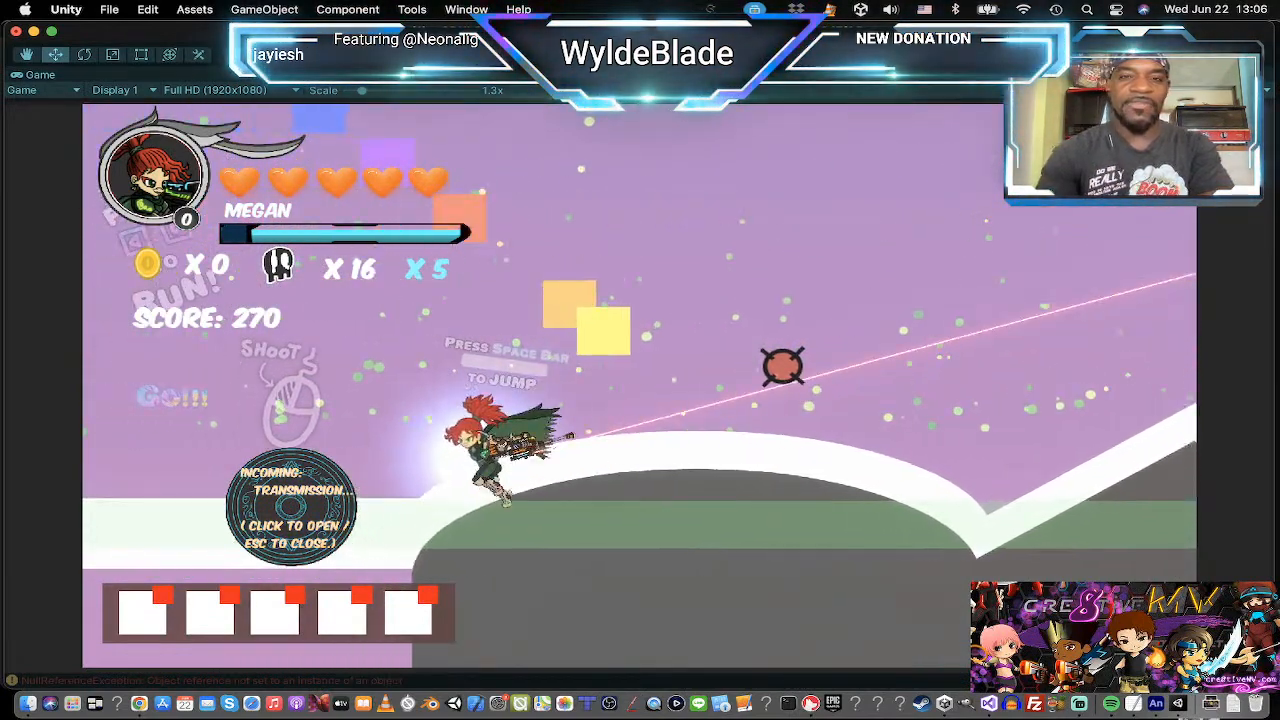
pyautogui.press('Left')
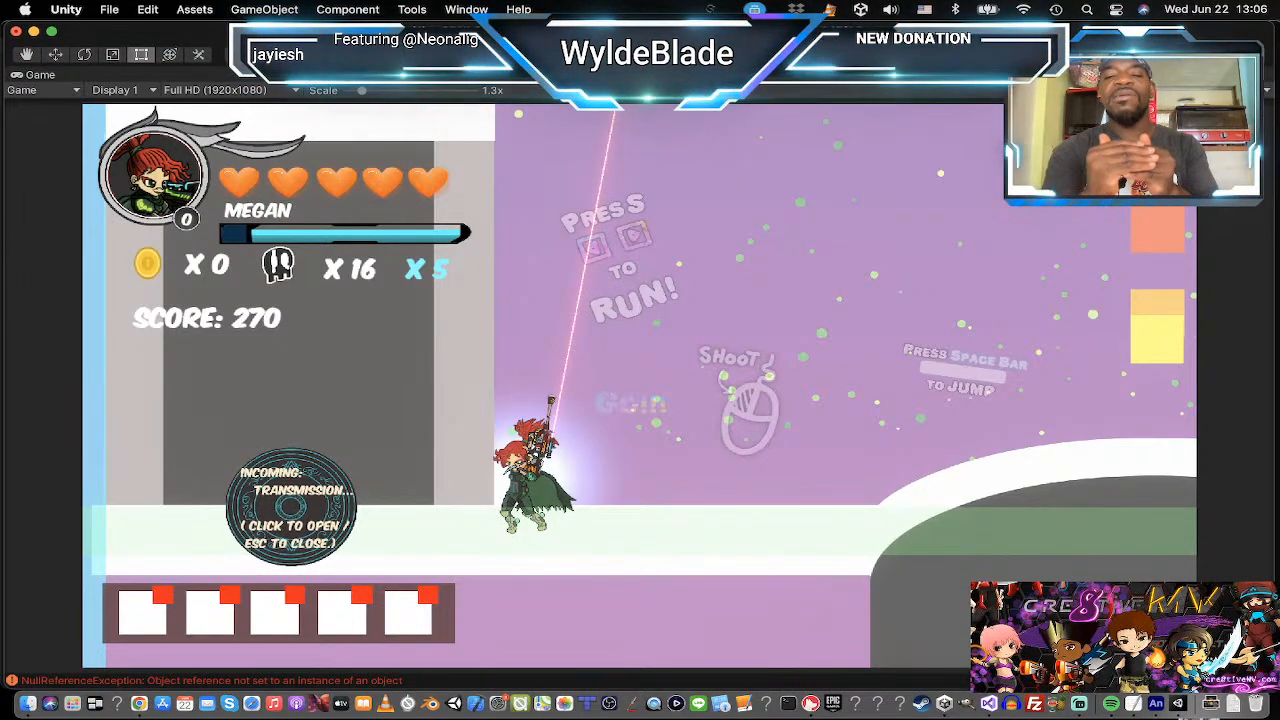
pyautogui.press('super+p')
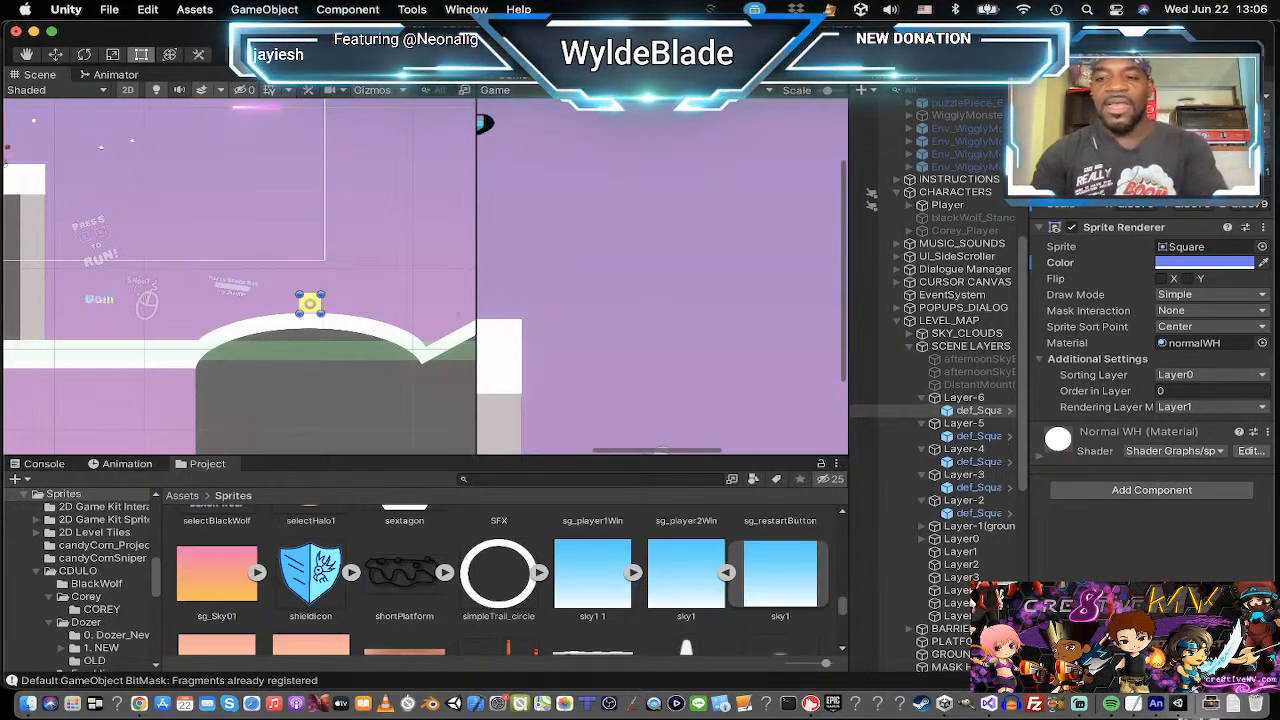
# Check the Parallax Amount of Layer-6 and of the Layer-1 ground layer.
pyautogui.click(957, 399)
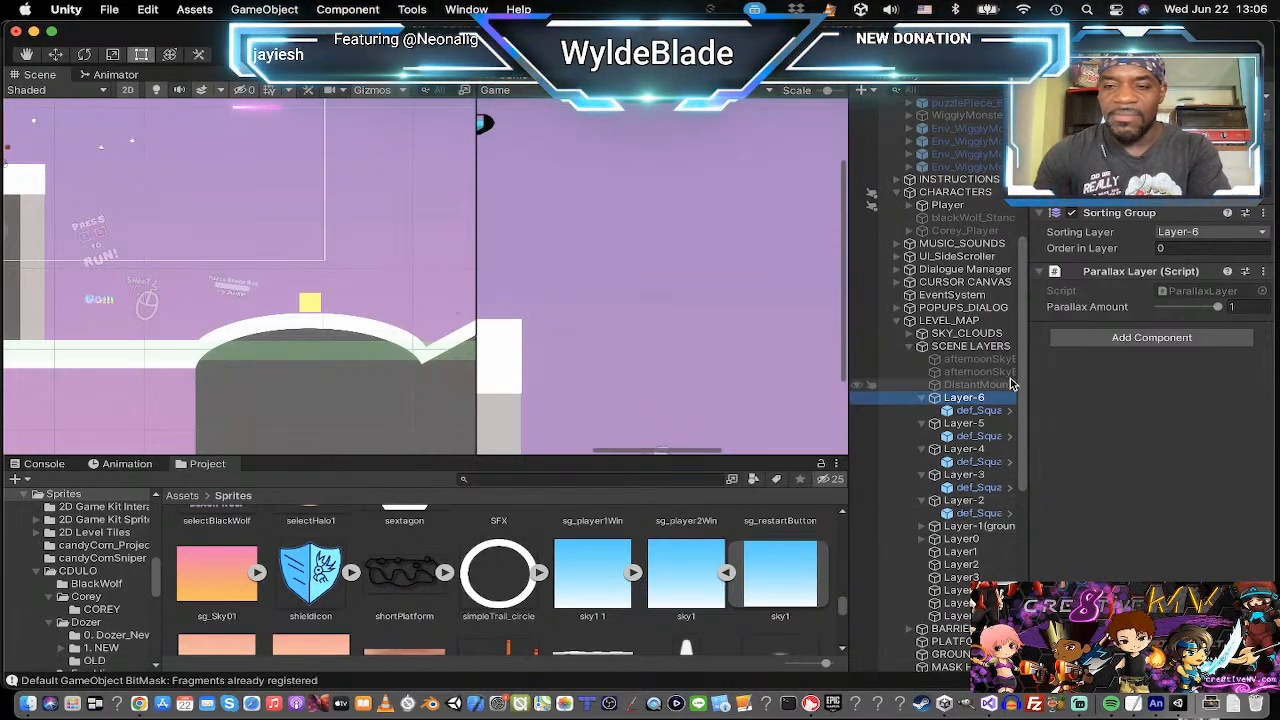
pyautogui.scroll(-2, 960, 495)
pyautogui.click(968, 474)
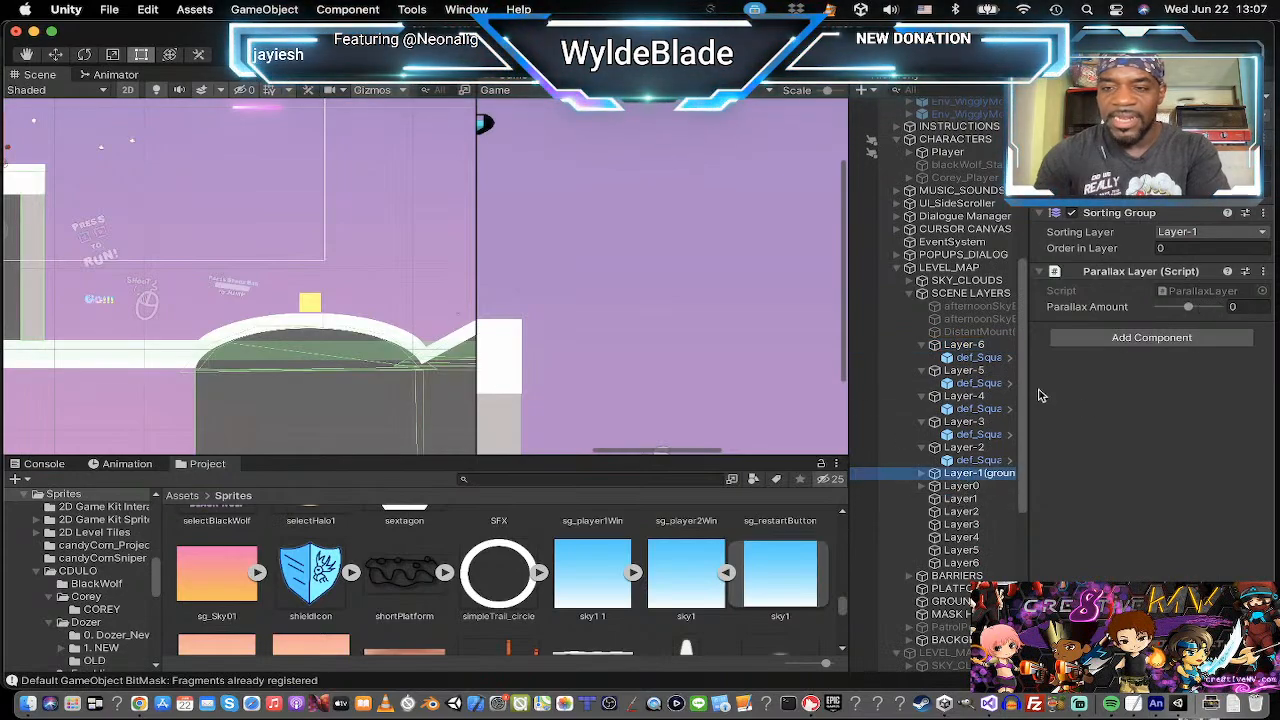
# Duplicate the yellow Layer-2 square, make the copy a child of the Layer-1 ground layer and recolor it white.
pyautogui.click(920, 475)
pyautogui.click(975, 460)
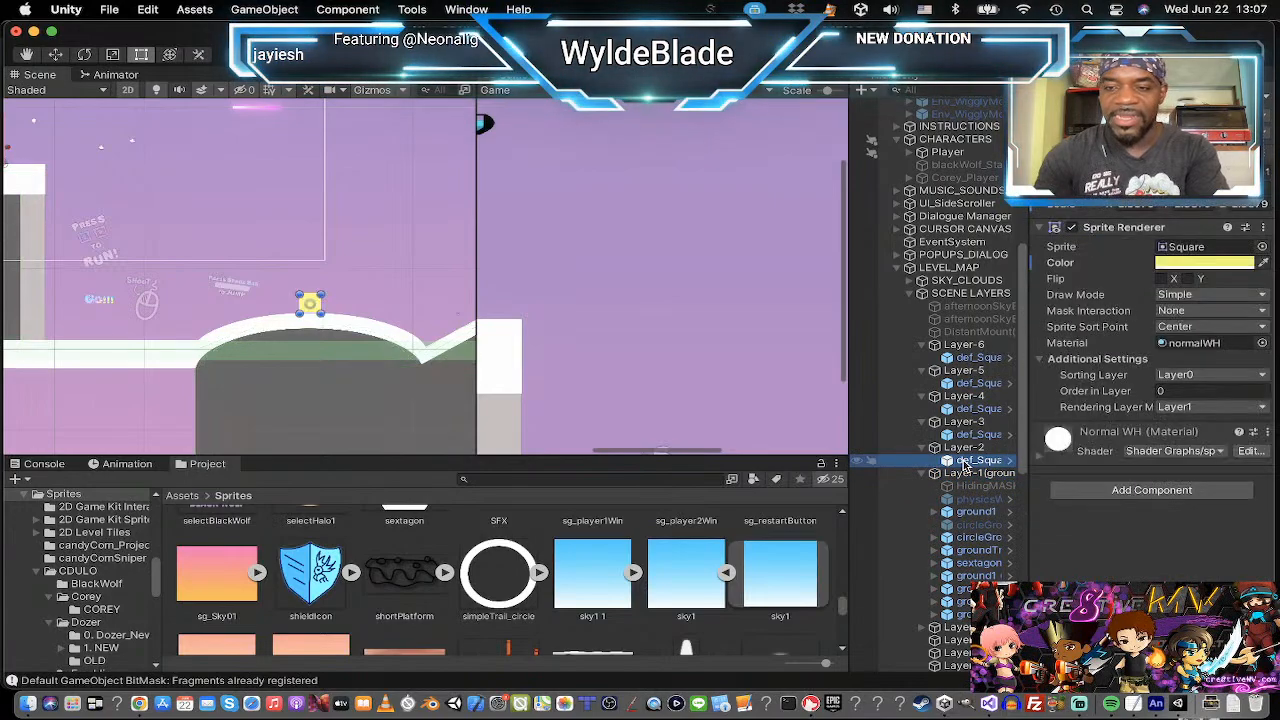
pyautogui.press('super+d')
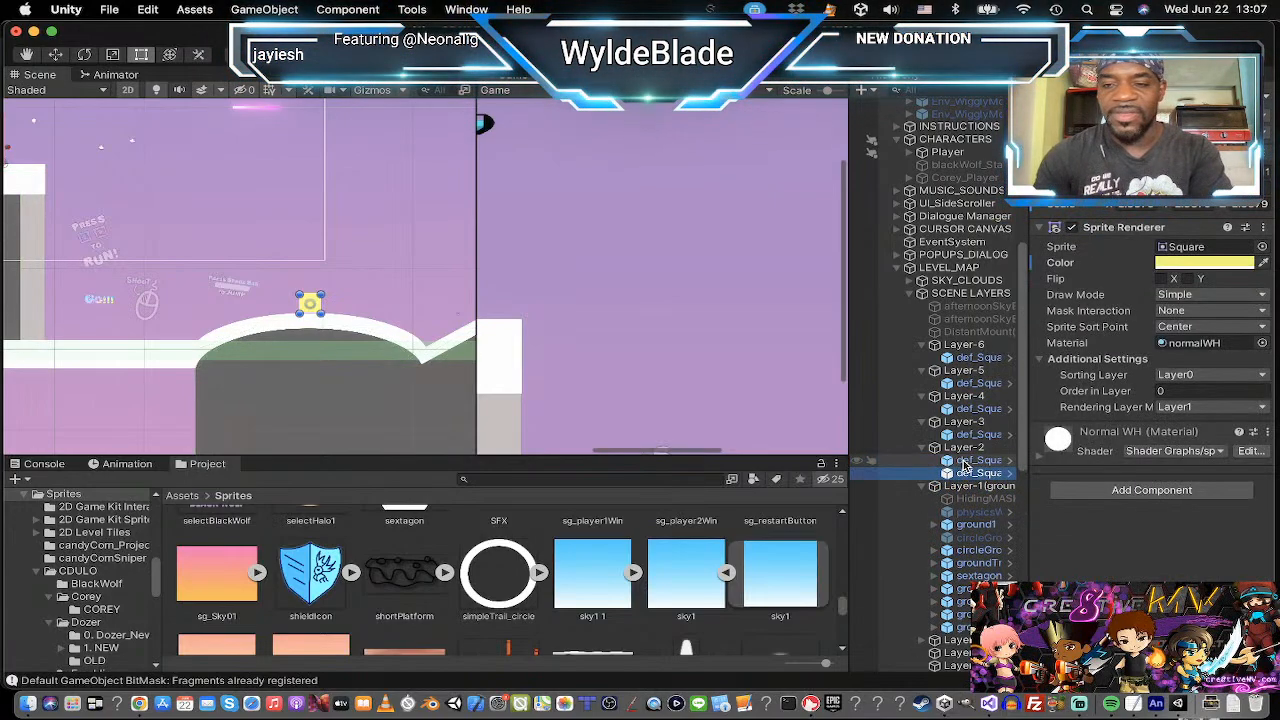
pyautogui.moveTo(978, 476); pyautogui.dragTo(976, 488)
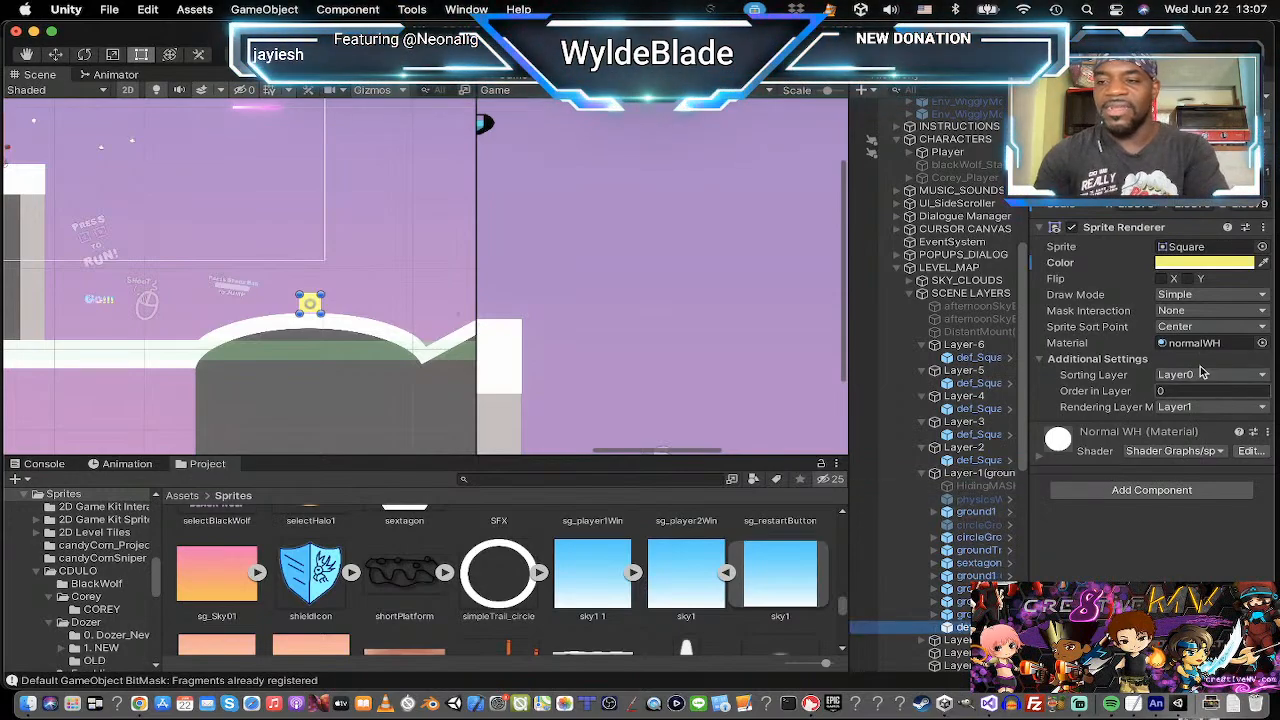
pyautogui.click(1222, 262)
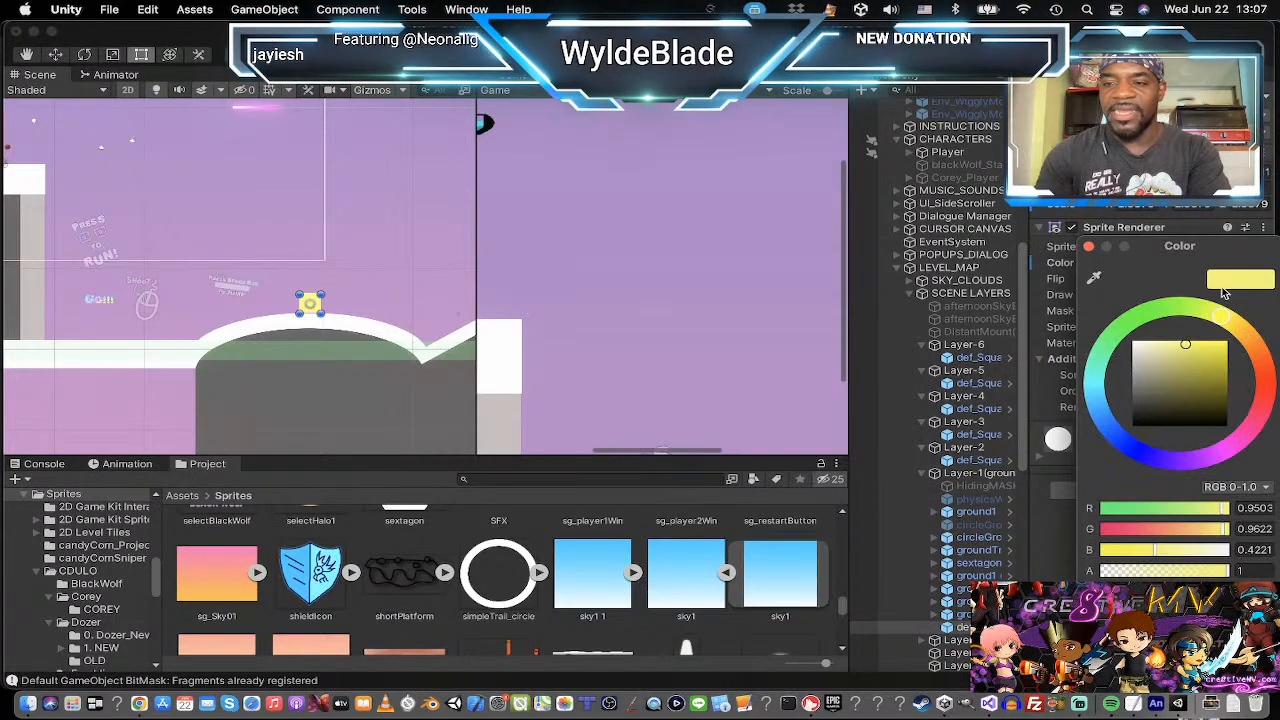
pyautogui.moveTo(1154, 367); pyautogui.dragTo(1133, 345)
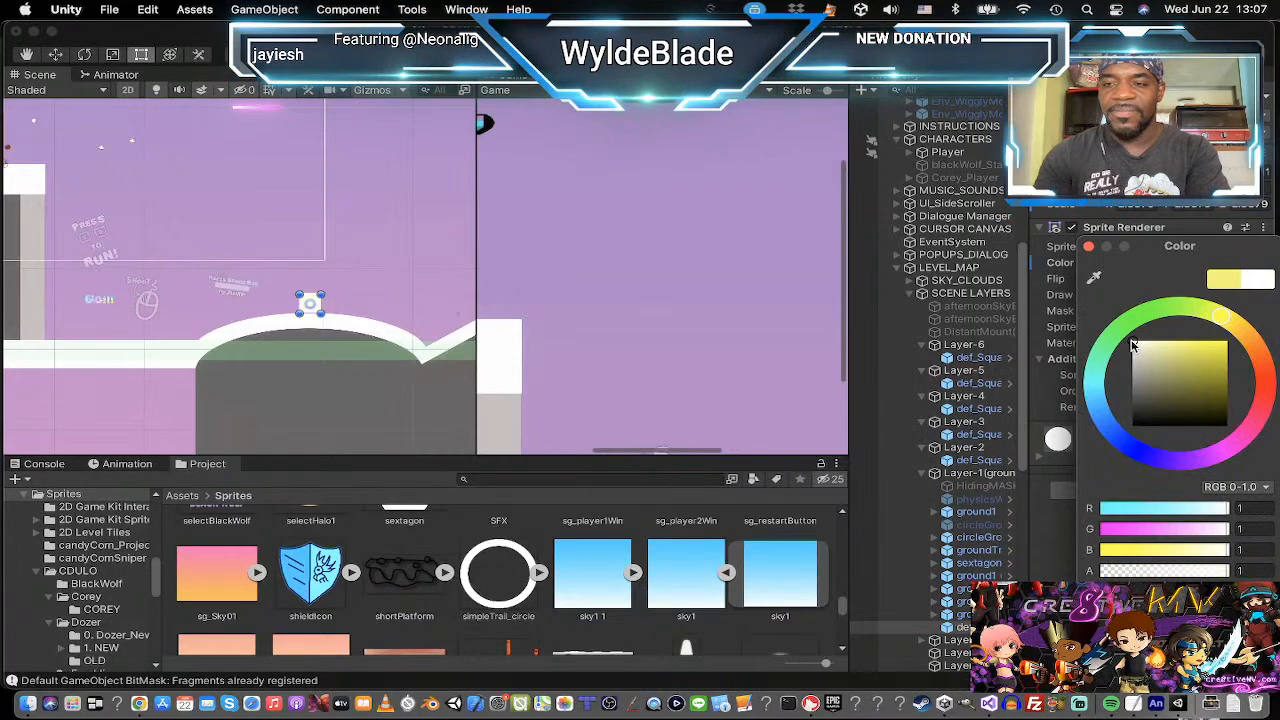
pyautogui.click(1089, 247)
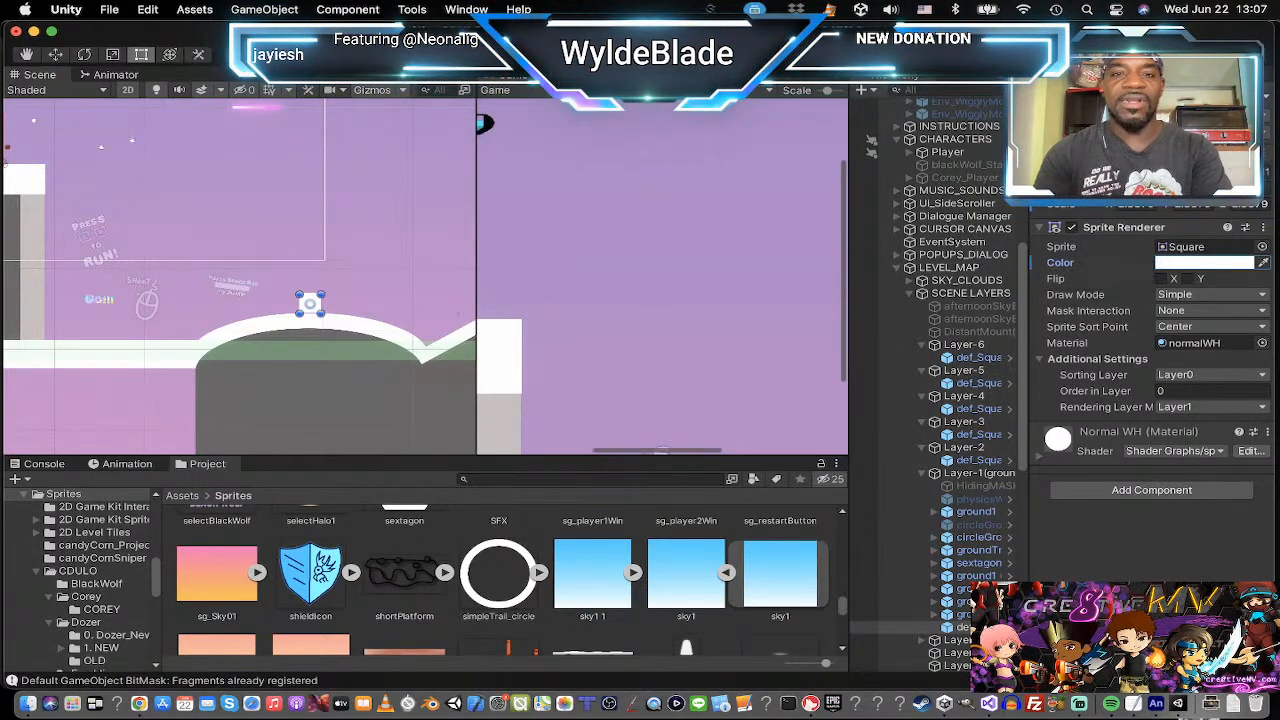
# Start the game in play mode, run the player to the colored squares and jump onto the white Layer-1 square.
pyautogui.click(611, 55)
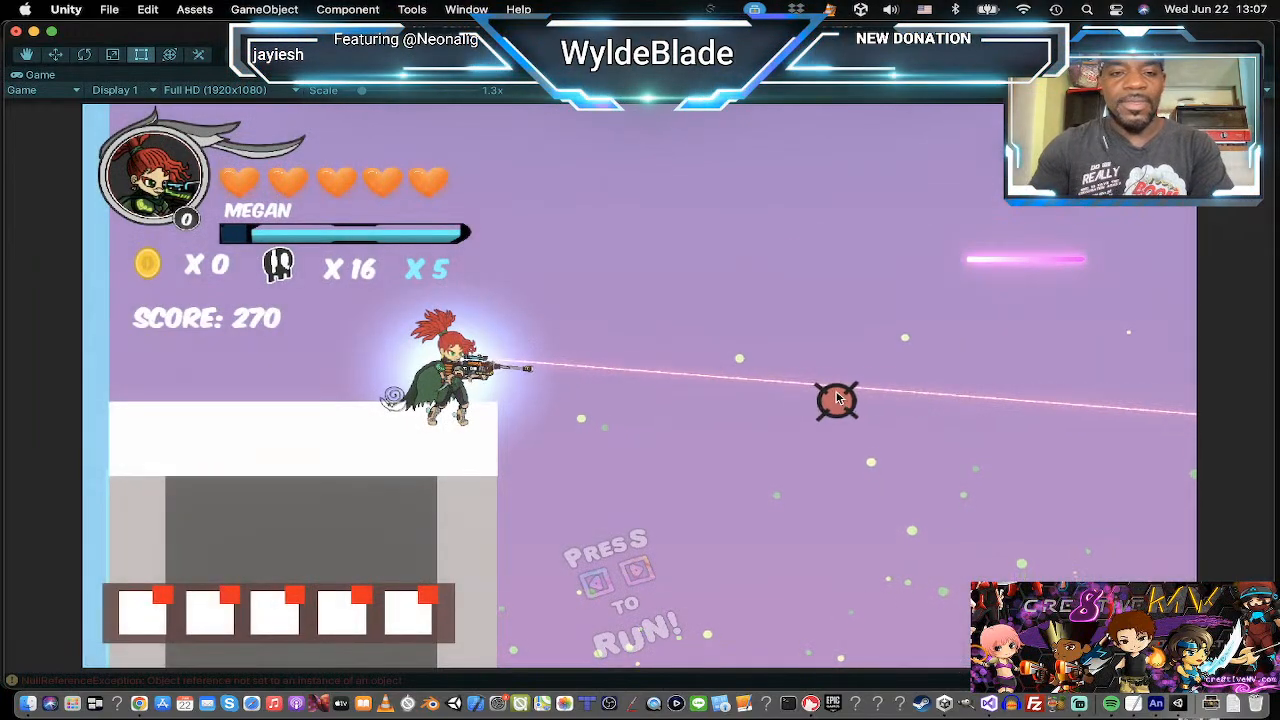
pyautogui.press('Right')
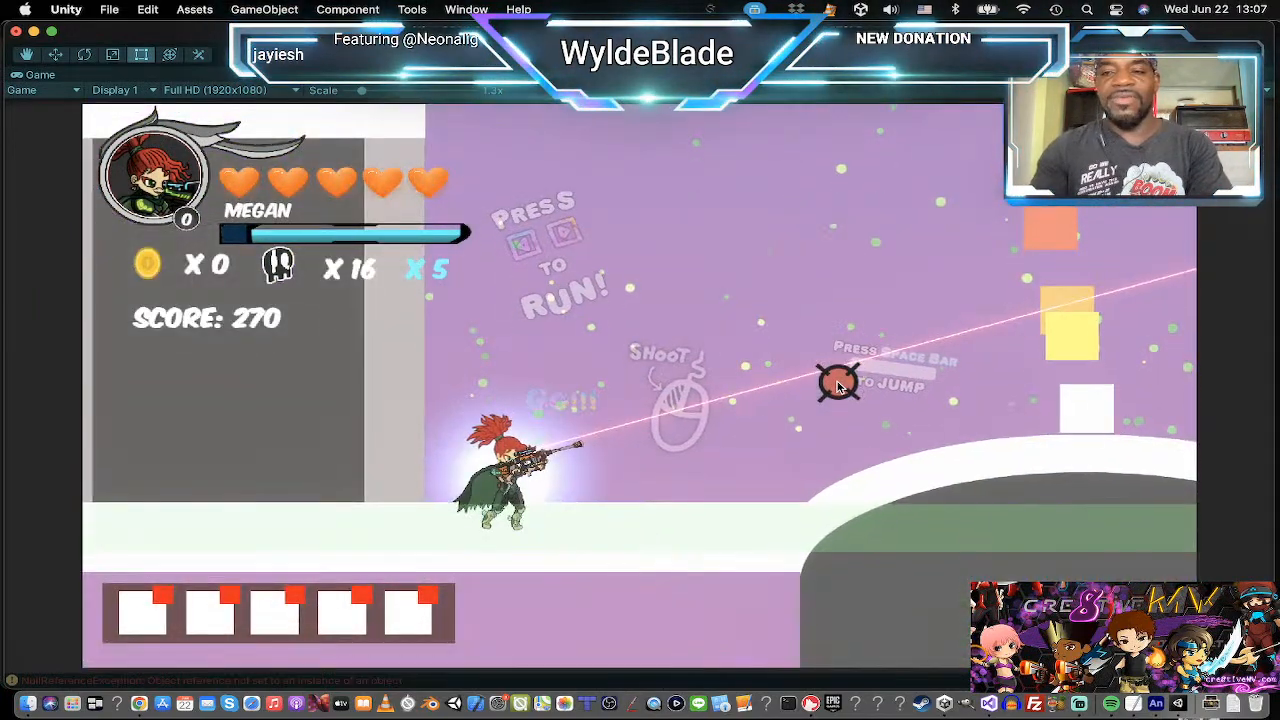
pyautogui.press('space')
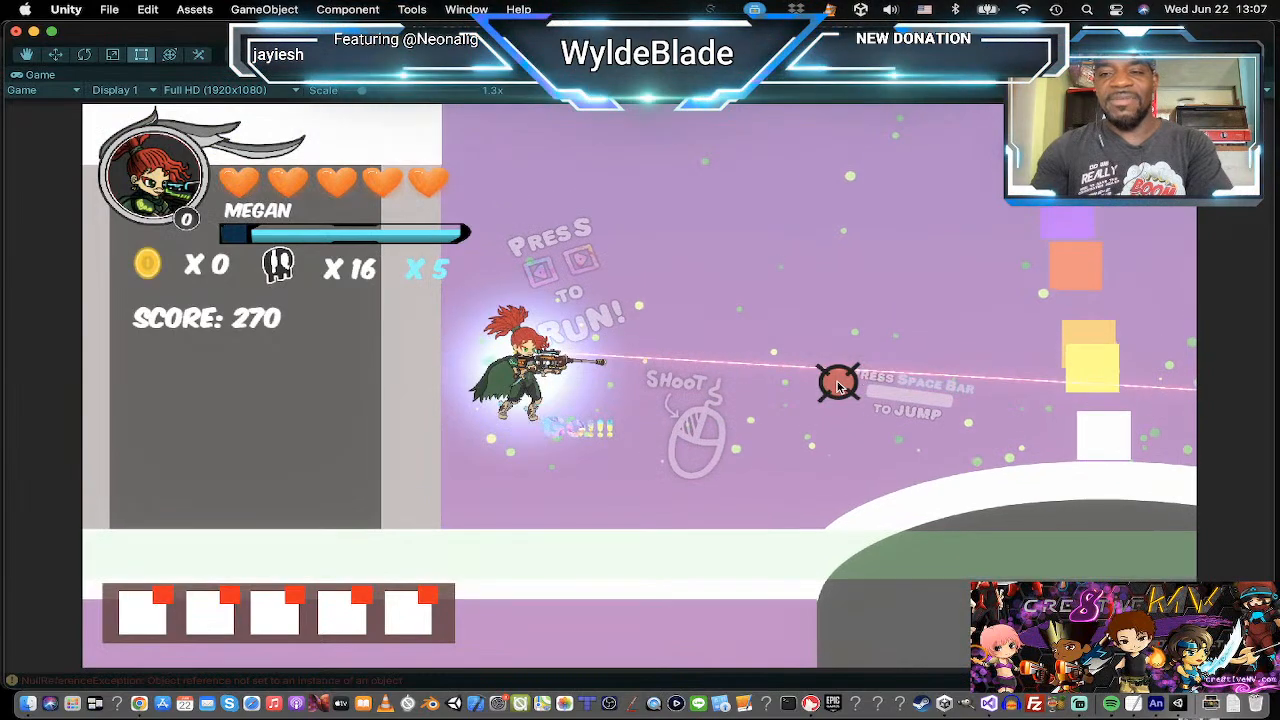
pyautogui.press('Left')
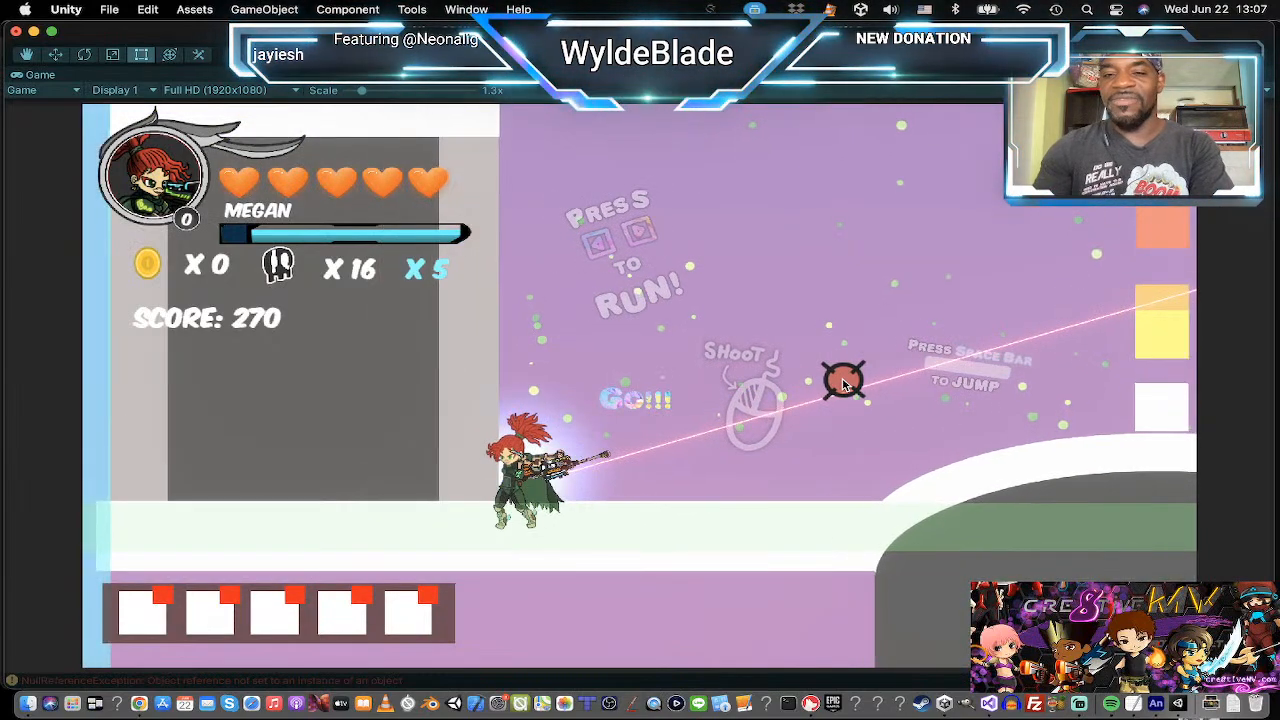
pyautogui.press('Right')
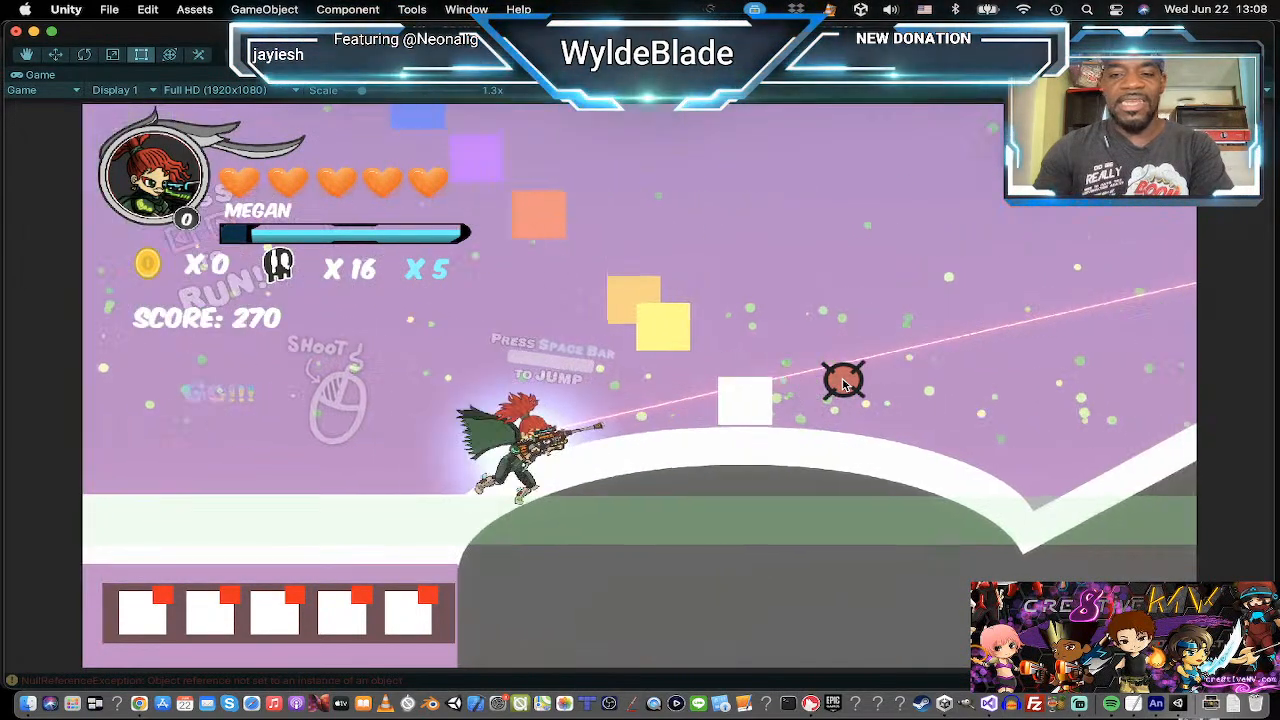
pyautogui.press('Right')
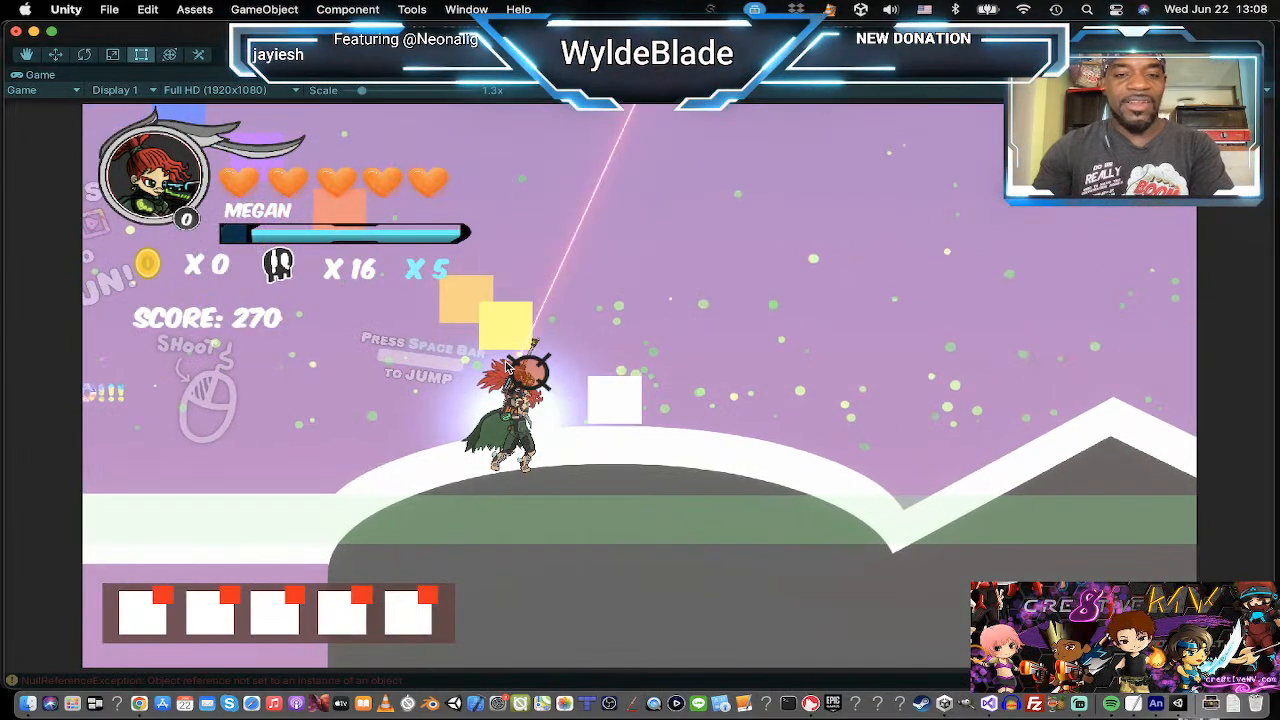
pyautogui.press('Right')
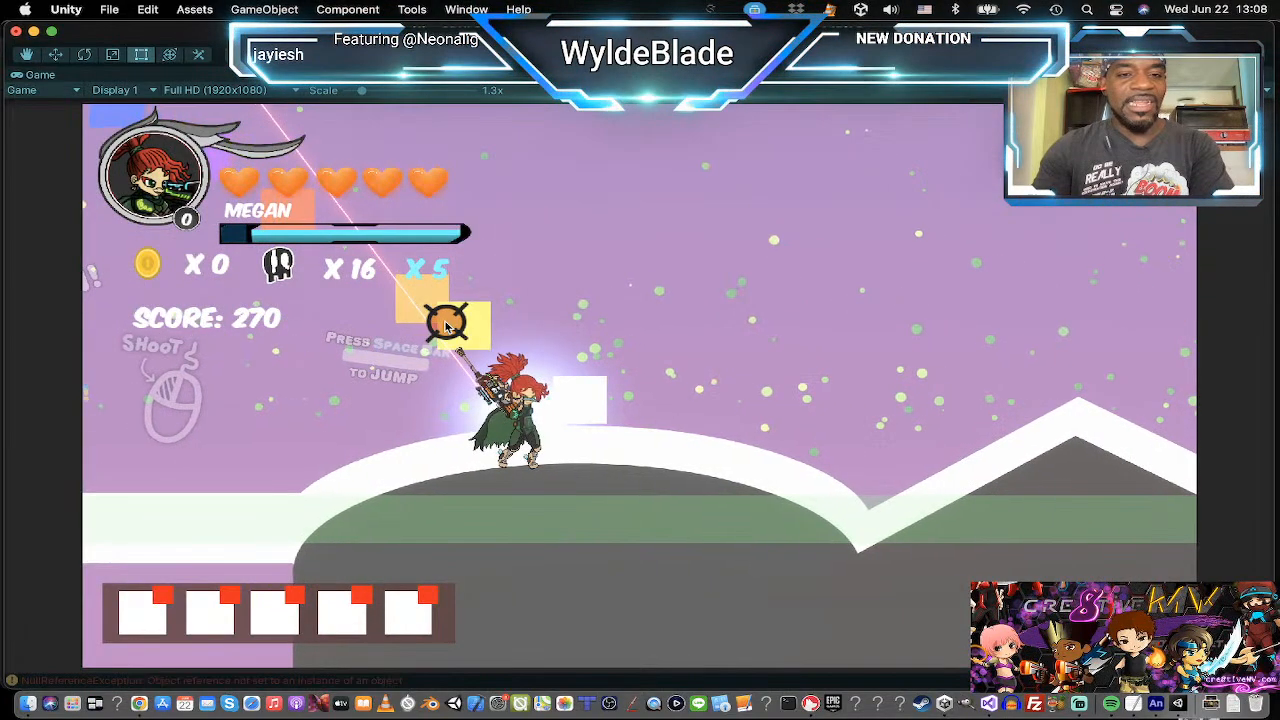
pyautogui.press('space')
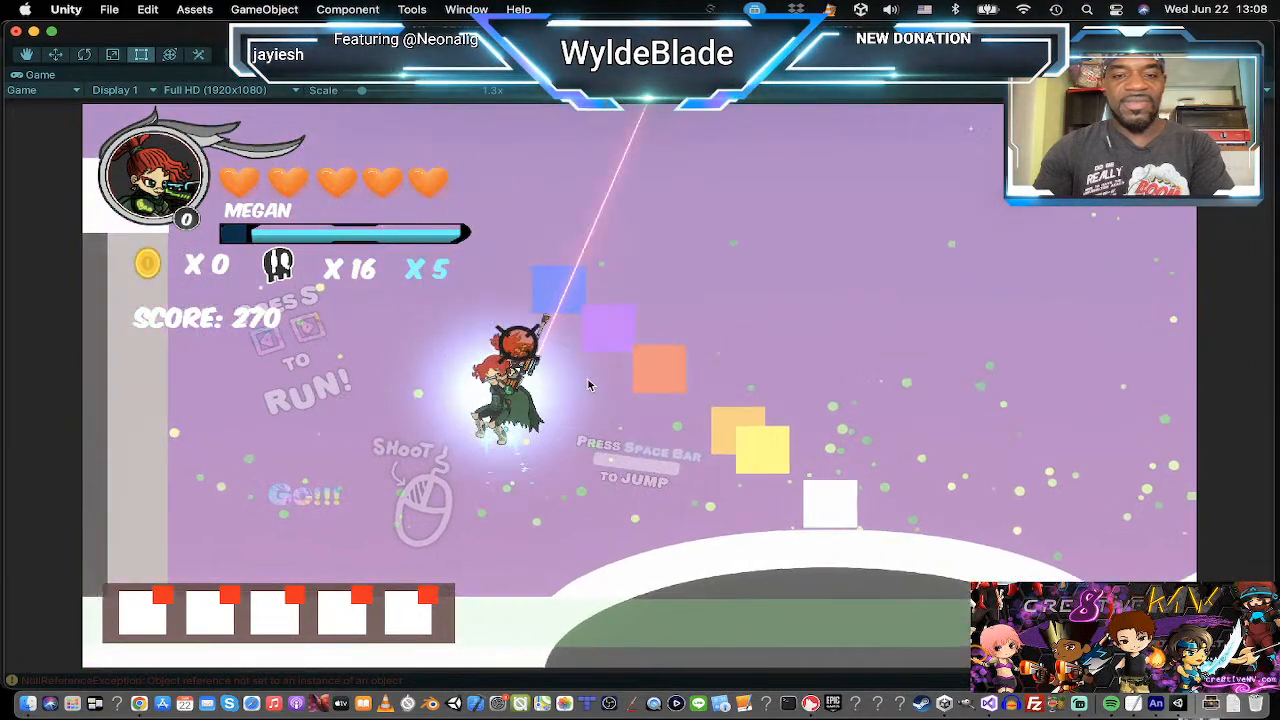
pyautogui.press('Right')
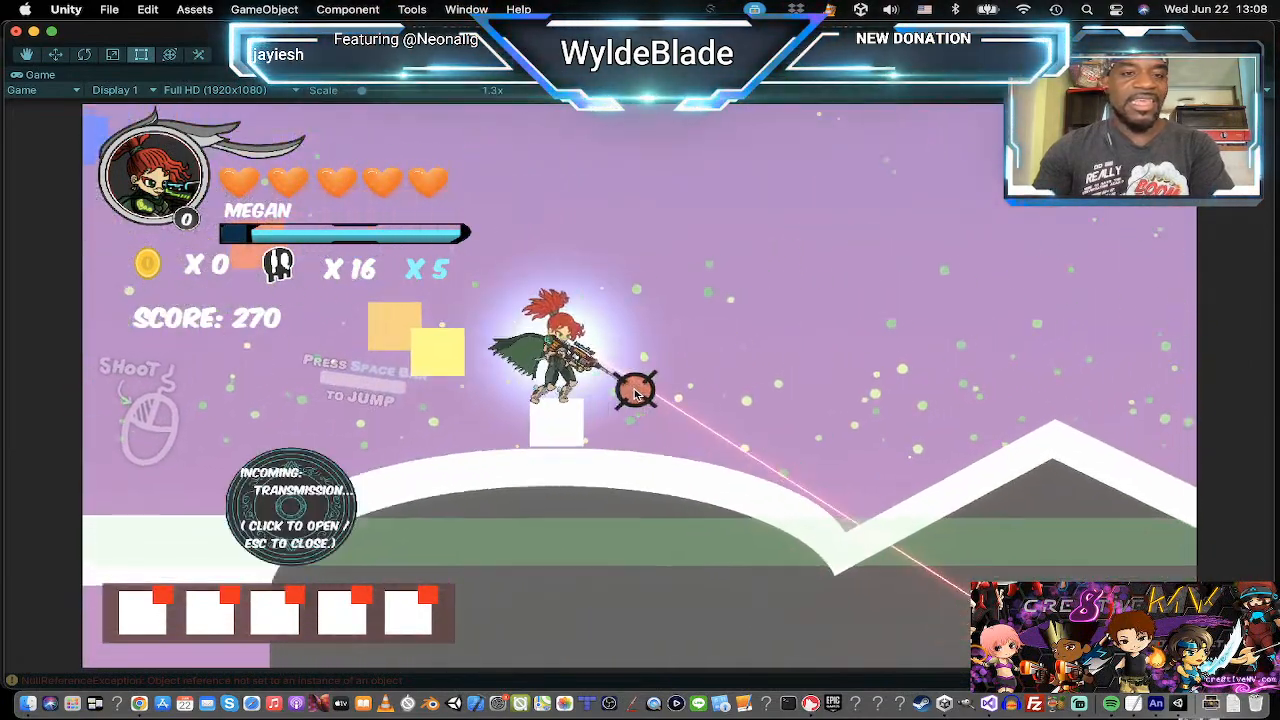
# Run the player back and forth past the squares to compare the white square's movement with the other layers, and stop play mode.
pyautogui.press('Left')
pyautogui.press('space')
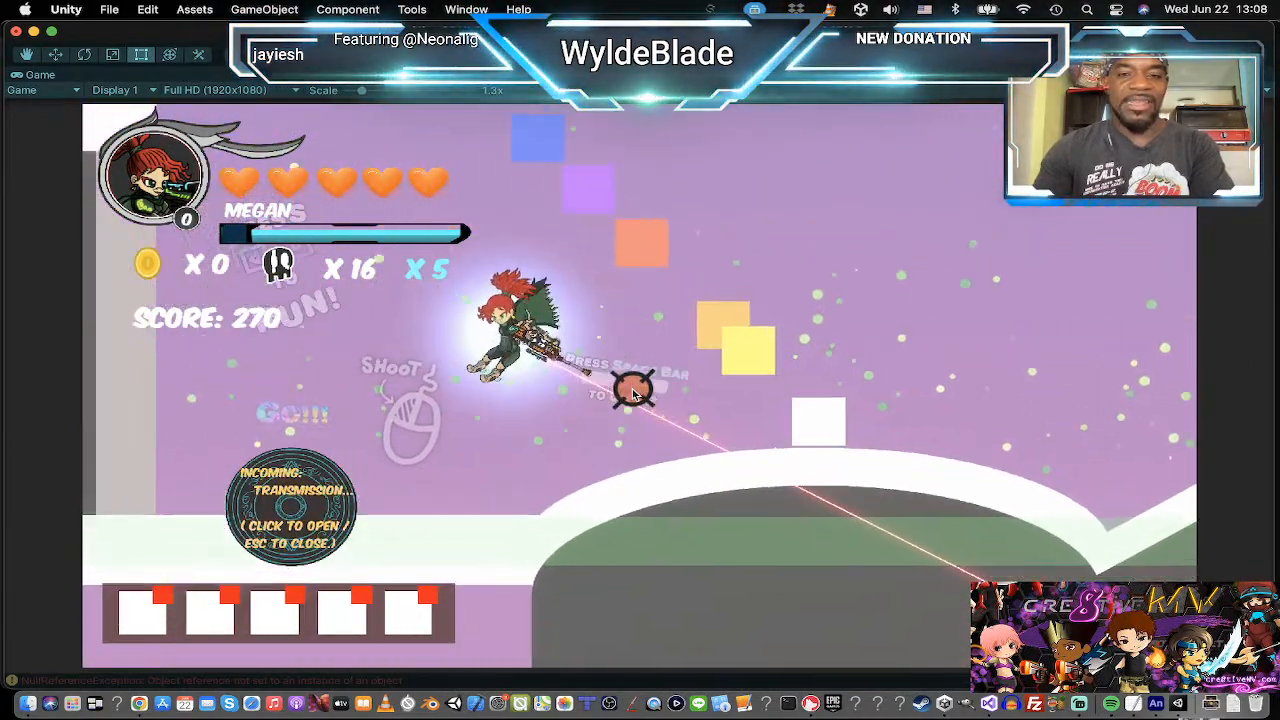
pyautogui.press('Left')
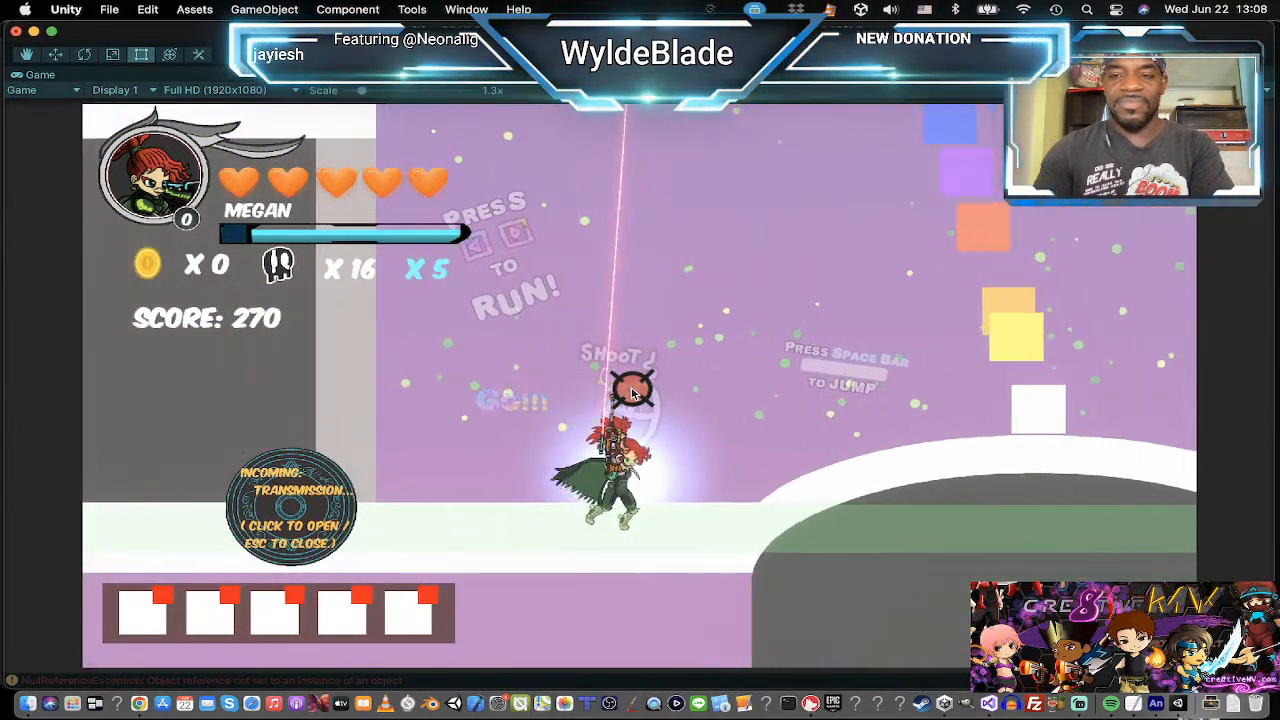
pyautogui.press('Right')
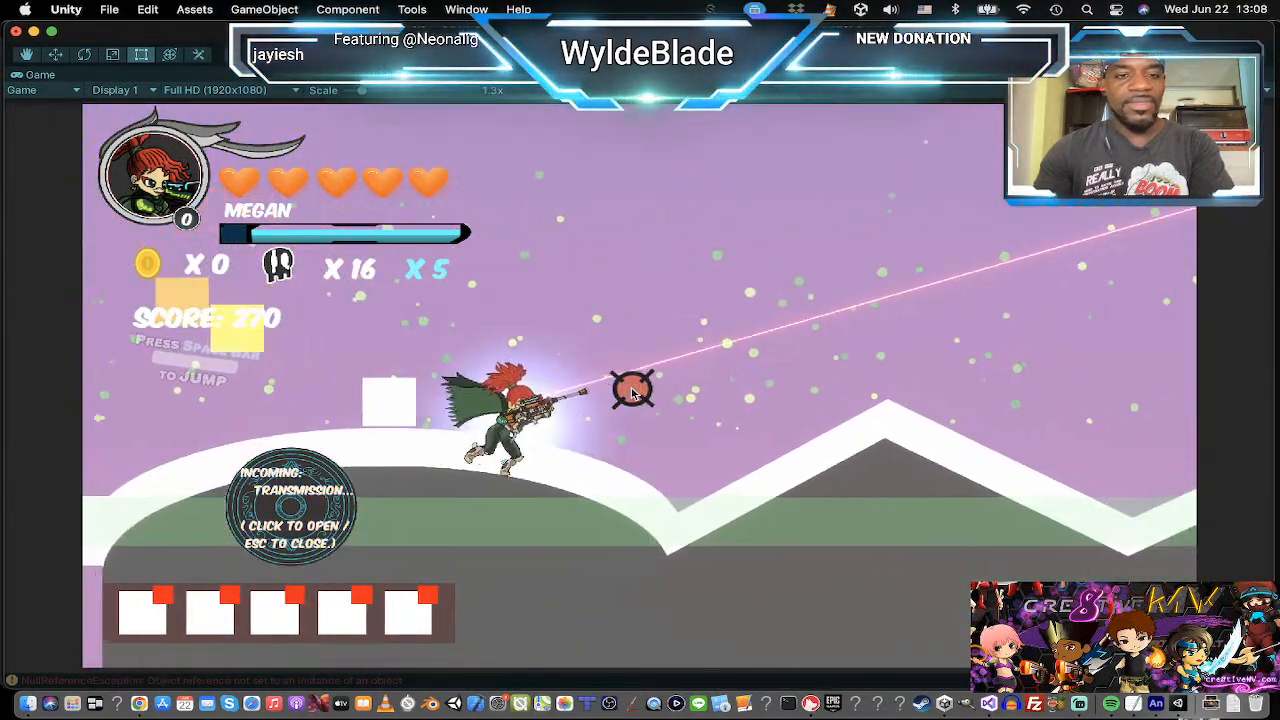
pyautogui.press('Right')
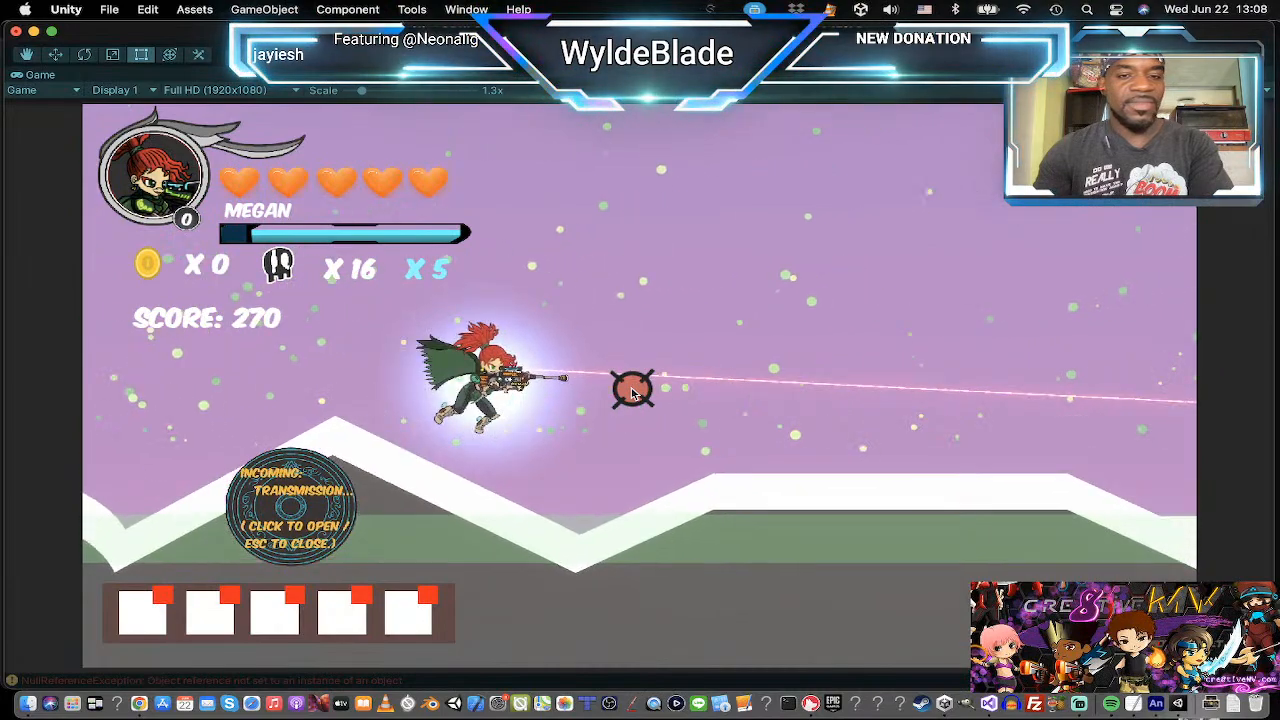
pyautogui.press('d')
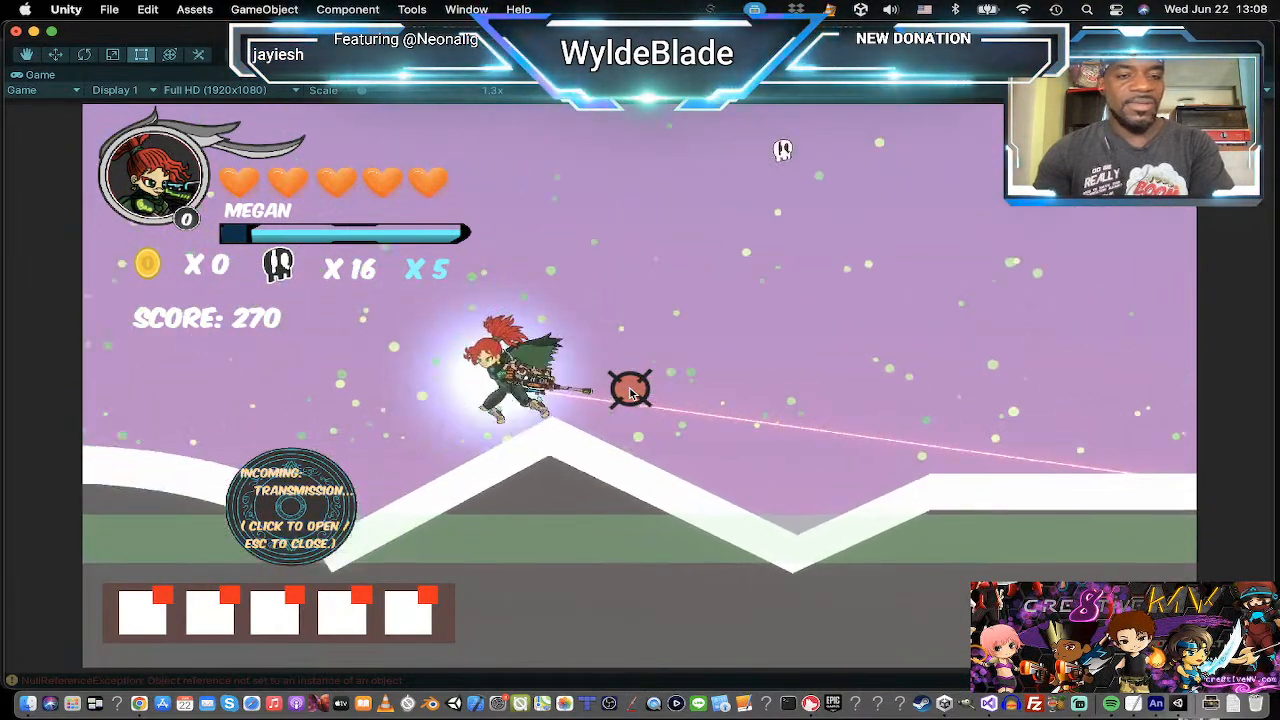
pyautogui.press('a')
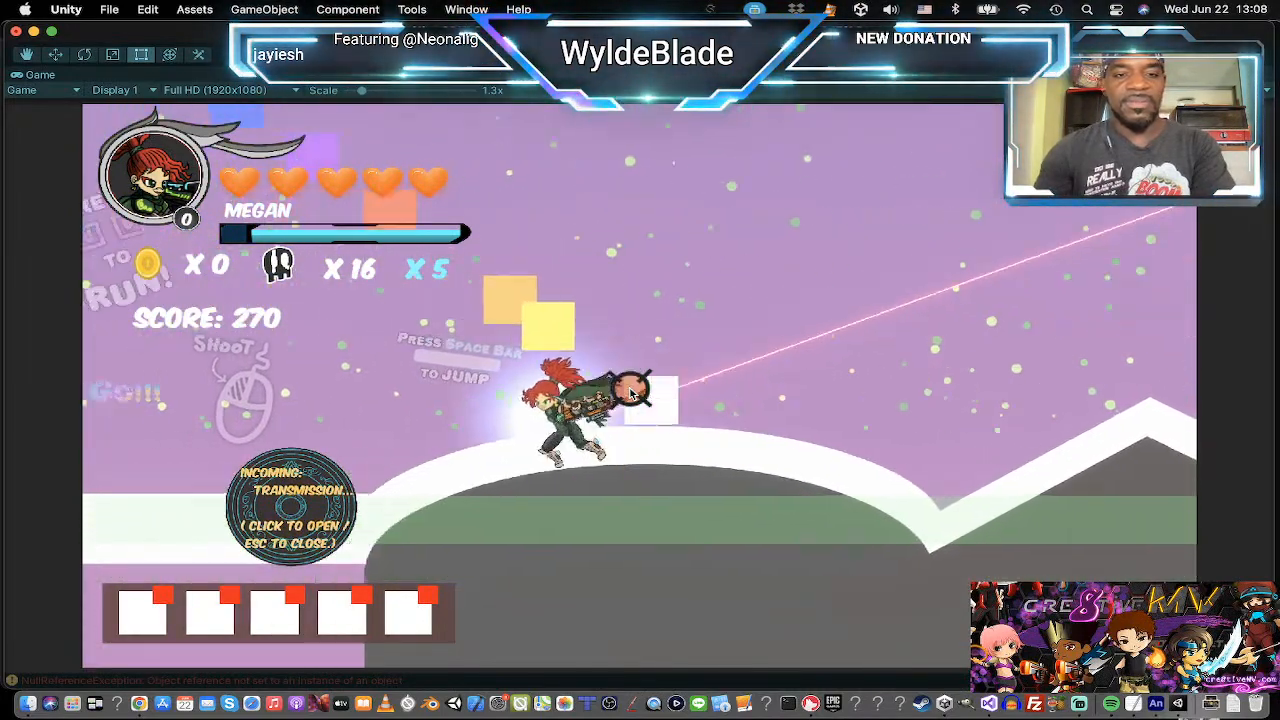
pyautogui.press('a')
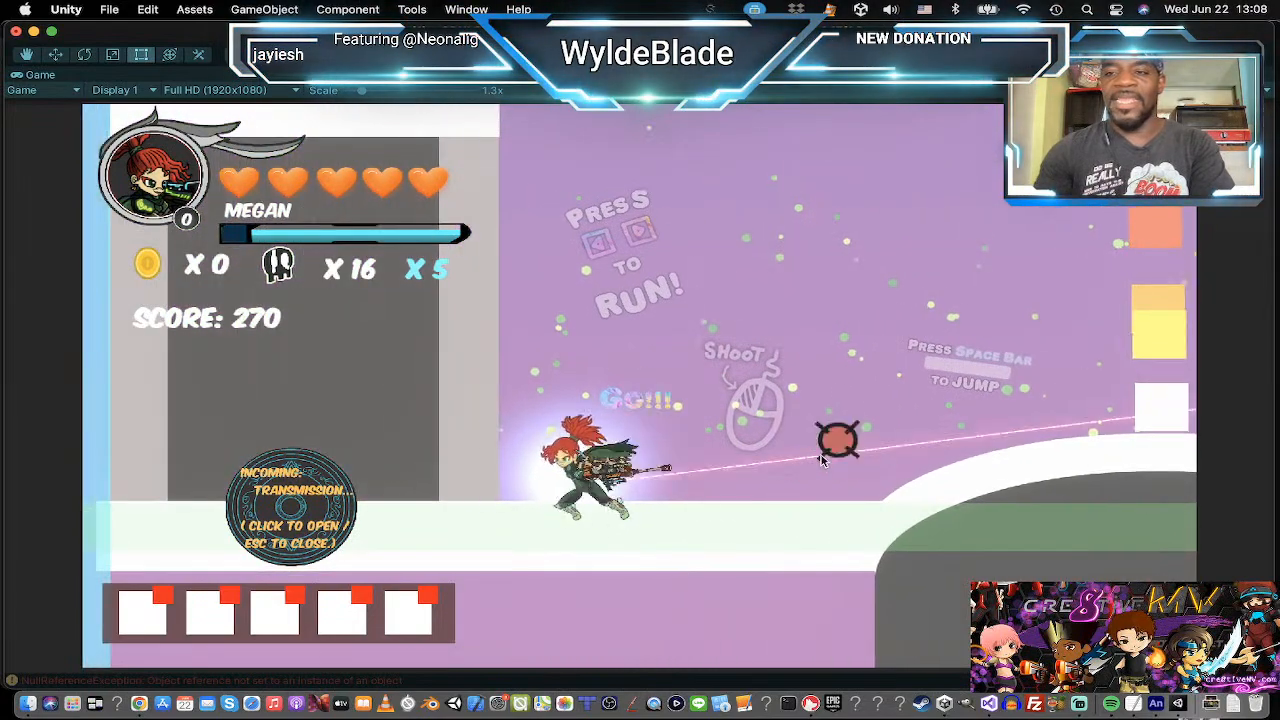
pyautogui.press('d')
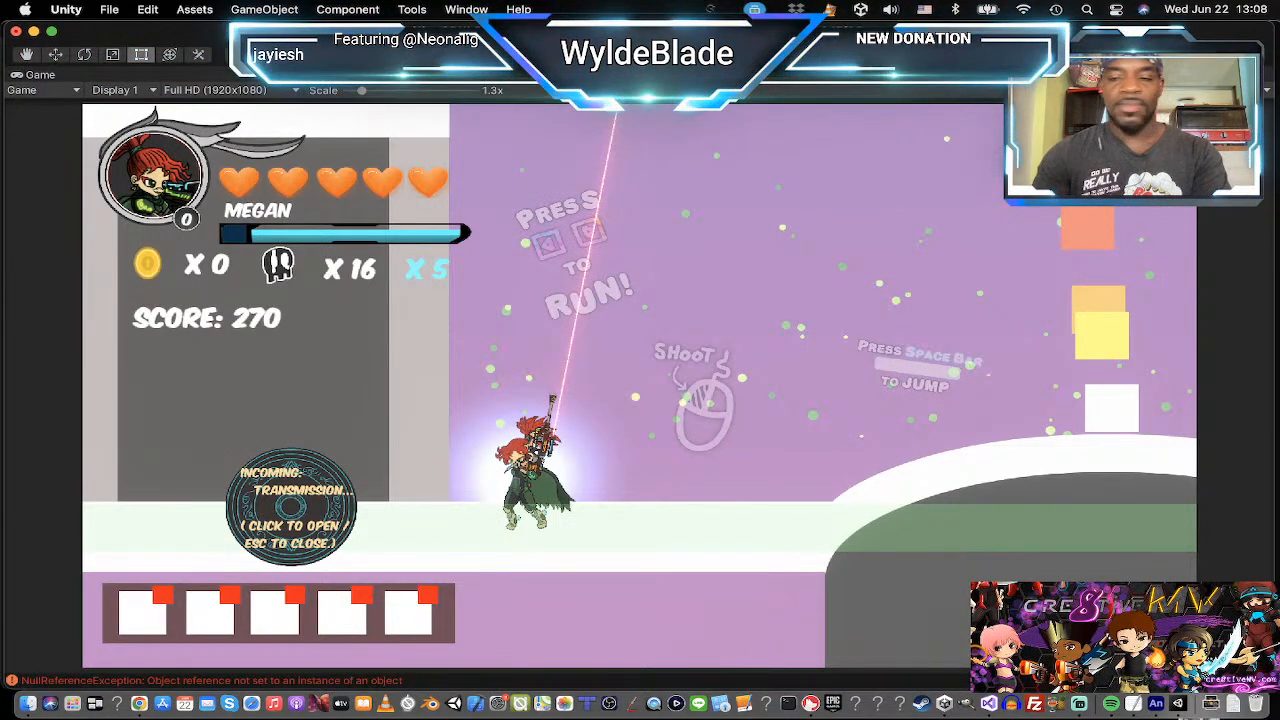
pyautogui.press('super+p')
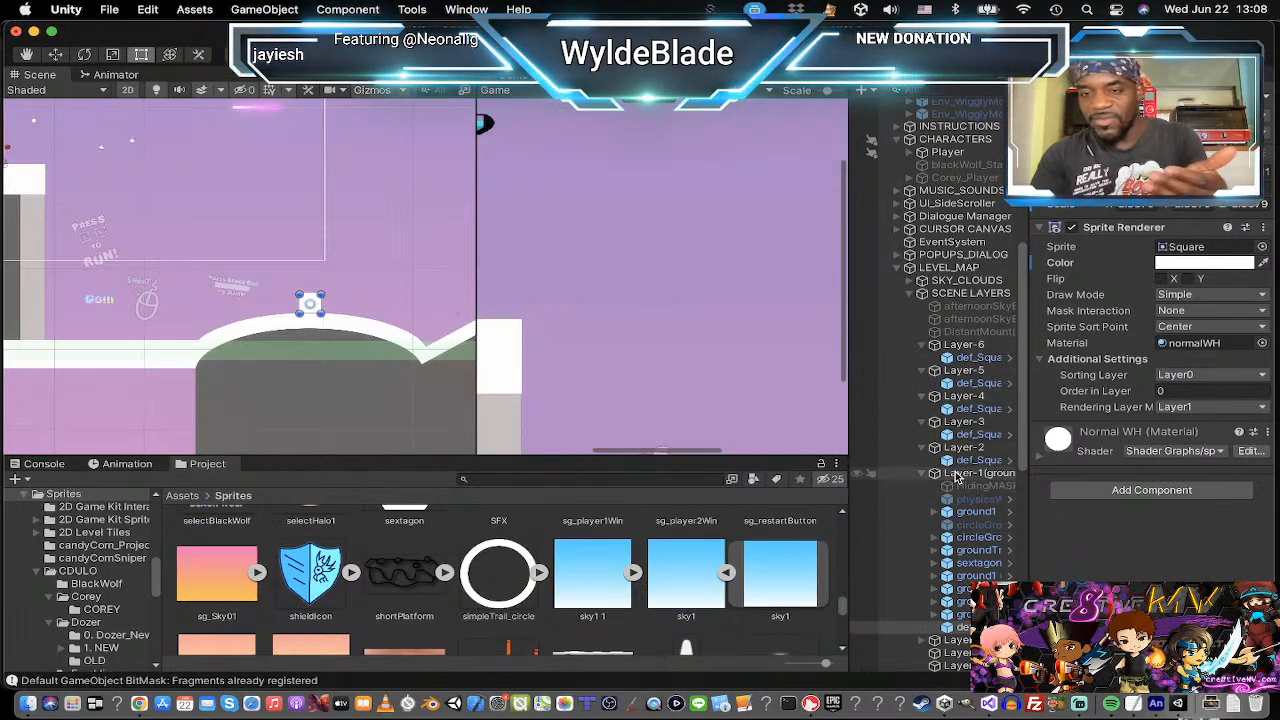
# Collapse Layer-6 through Layer-1 under SCENE LAYERS and expand Layer0 to show its children.
pyautogui.click(923, 345)
pyautogui.click(923, 358)
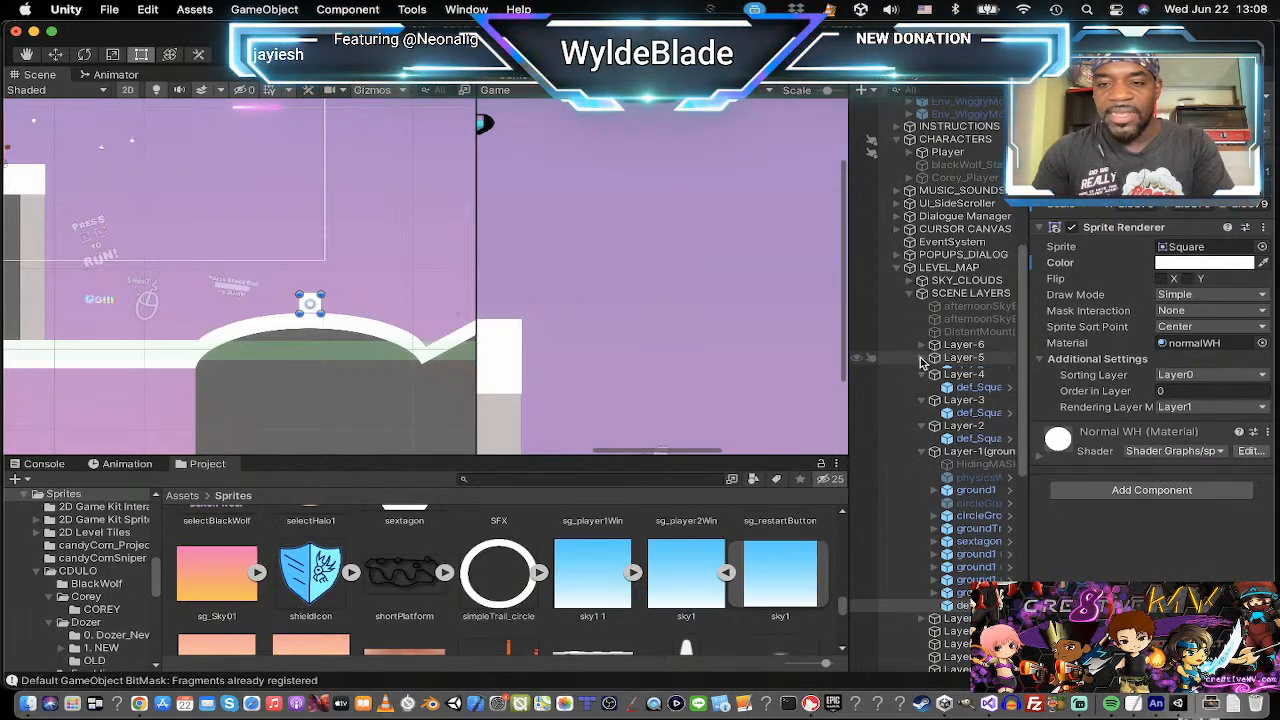
pyautogui.click(922, 371)
pyautogui.click(923, 384)
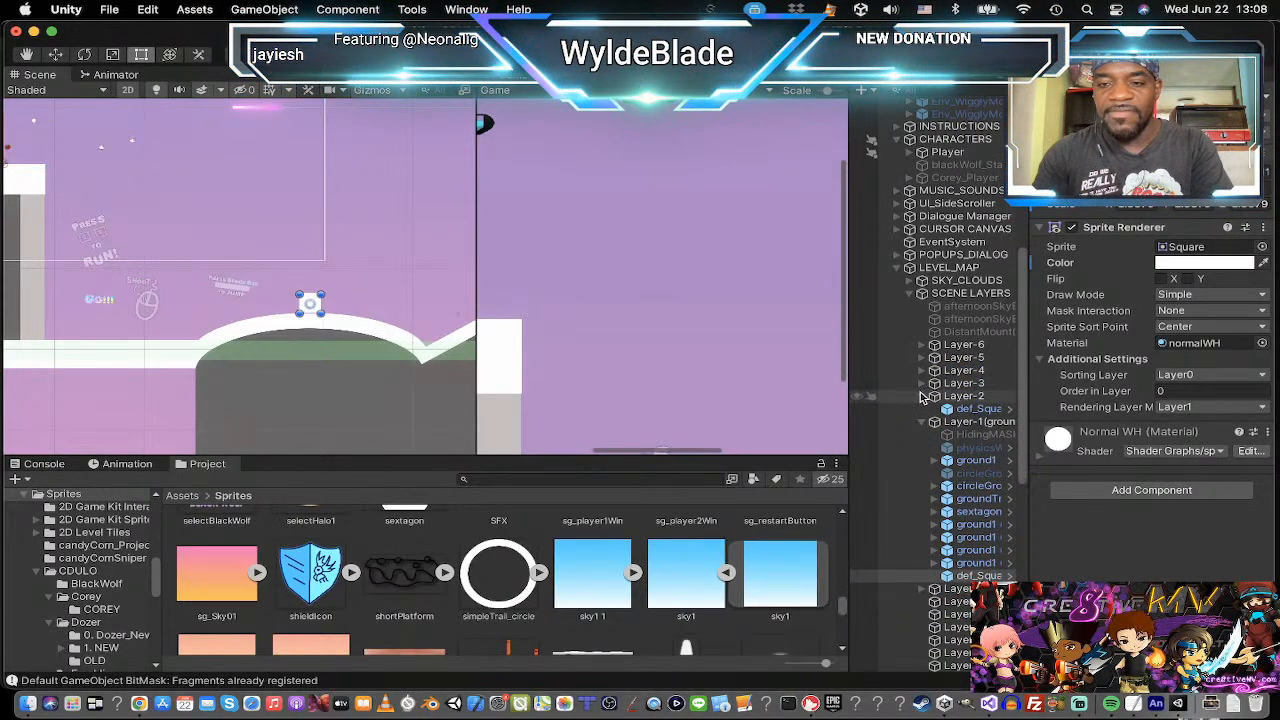
pyautogui.click(922, 397)
pyautogui.click(922, 410)
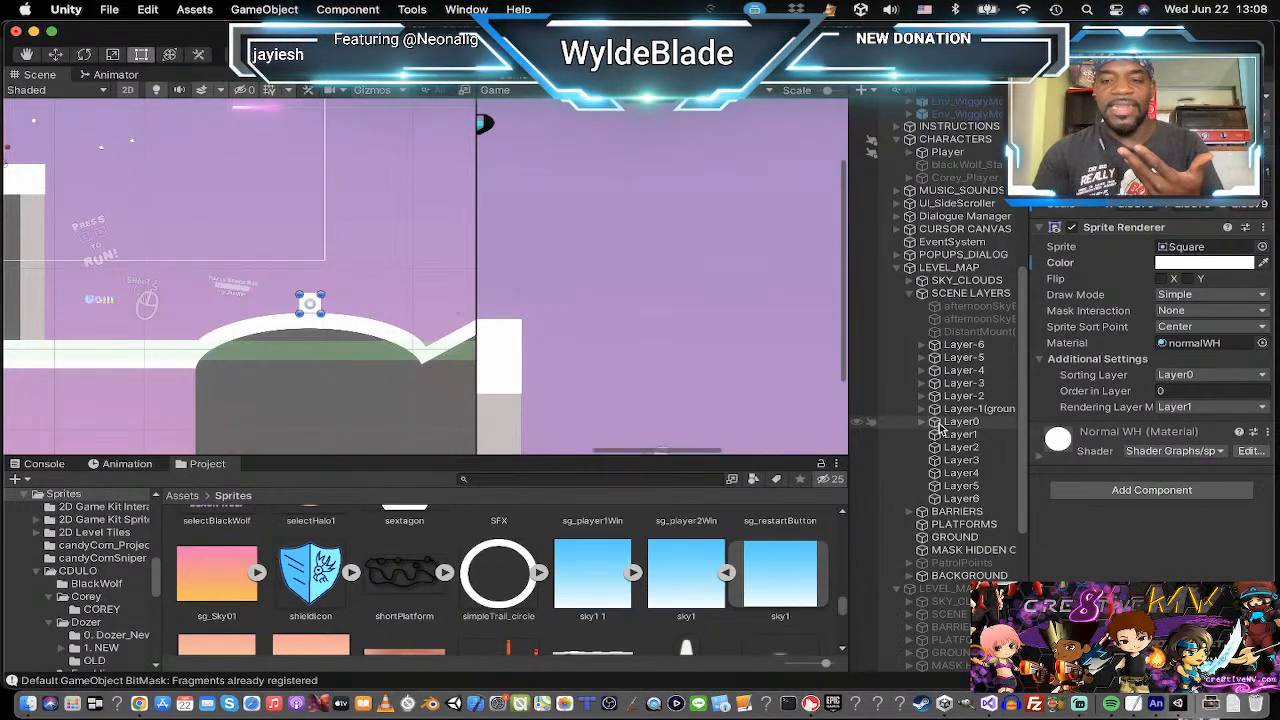
pyautogui.click(936, 398)
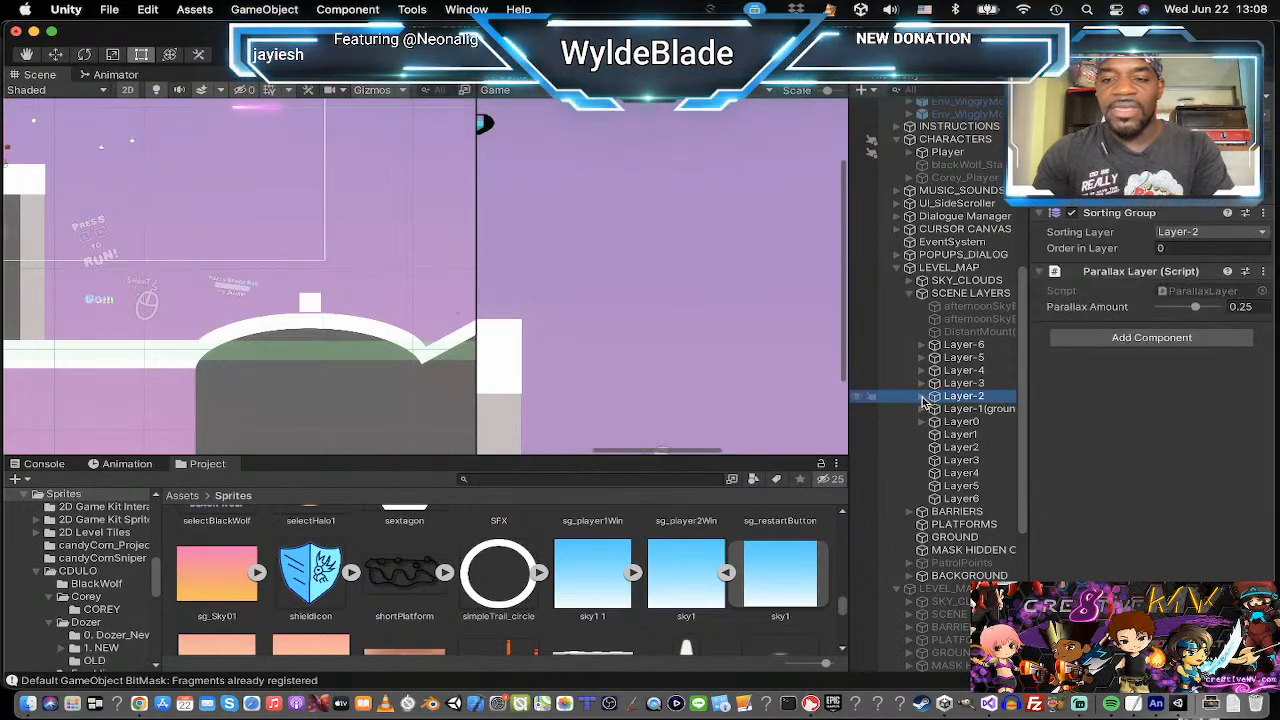
pyautogui.click(922, 422)
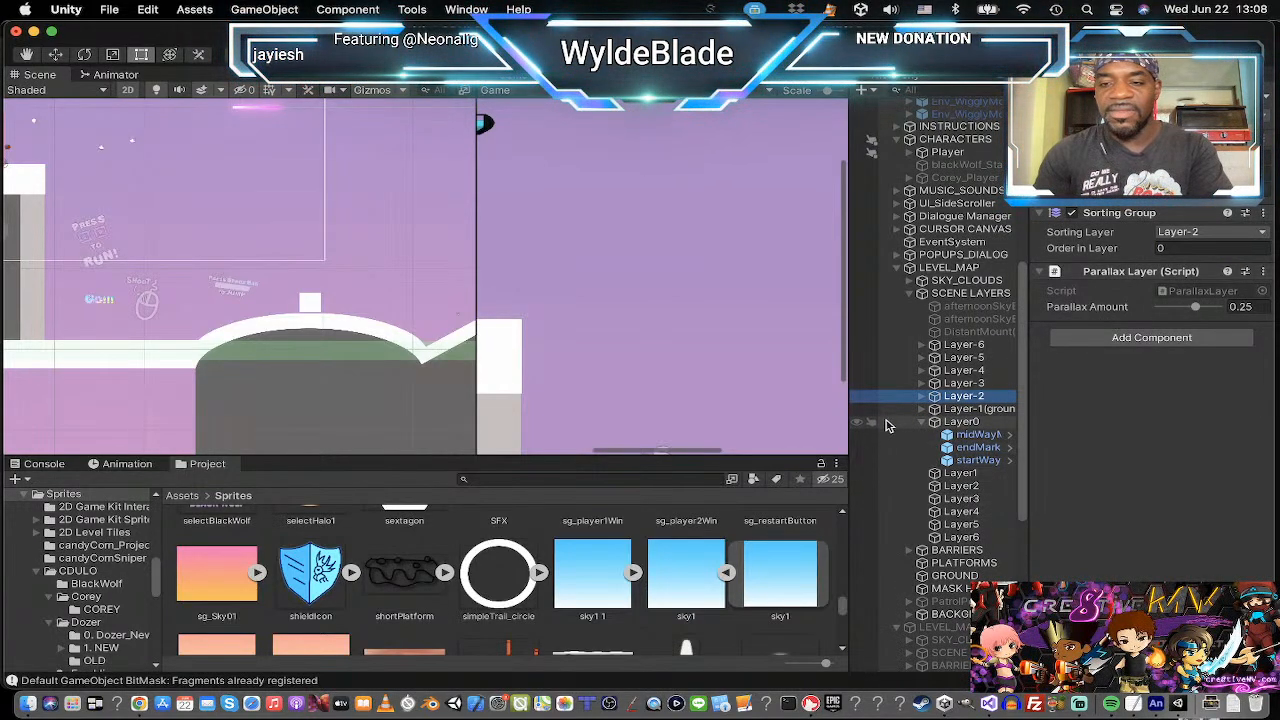
# Duplicate the white square in the Layer-1 ground layer and make the copy a child of the foreground Layer1.
pyautogui.click(921, 410)
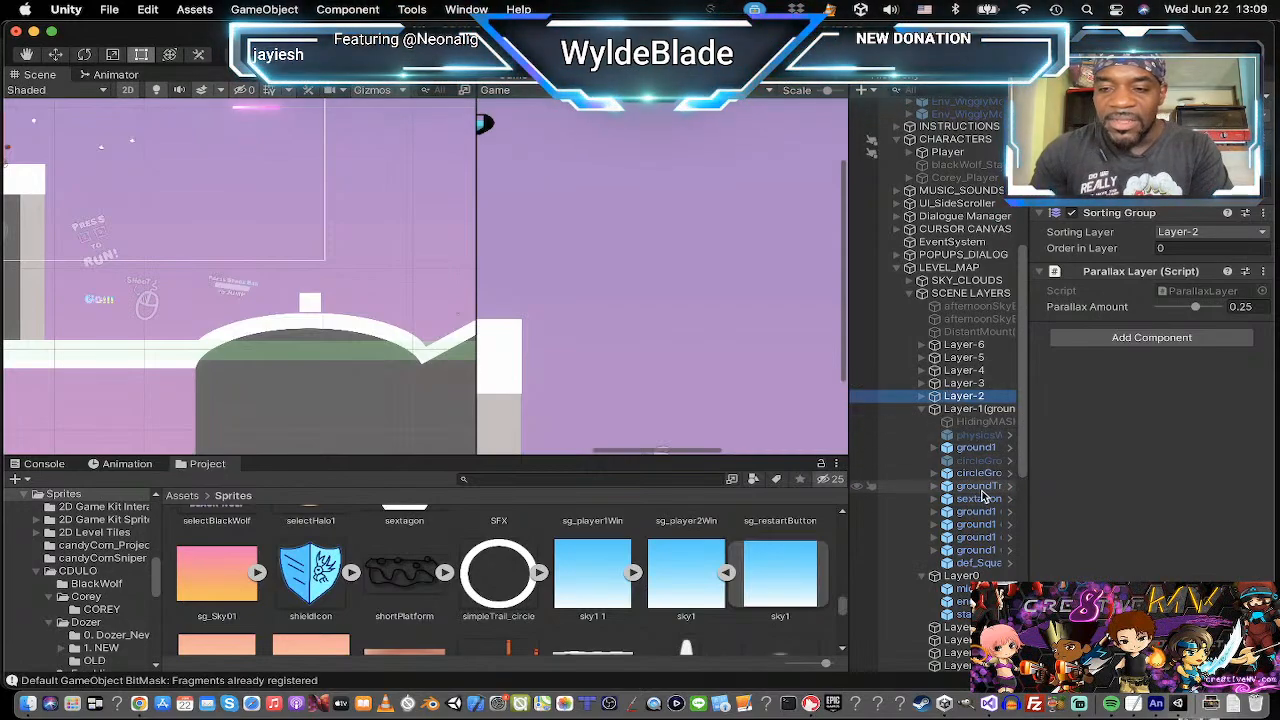
pyautogui.click(981, 566)
pyautogui.press('super+d')
pyautogui.scroll(-5, 963, 513)
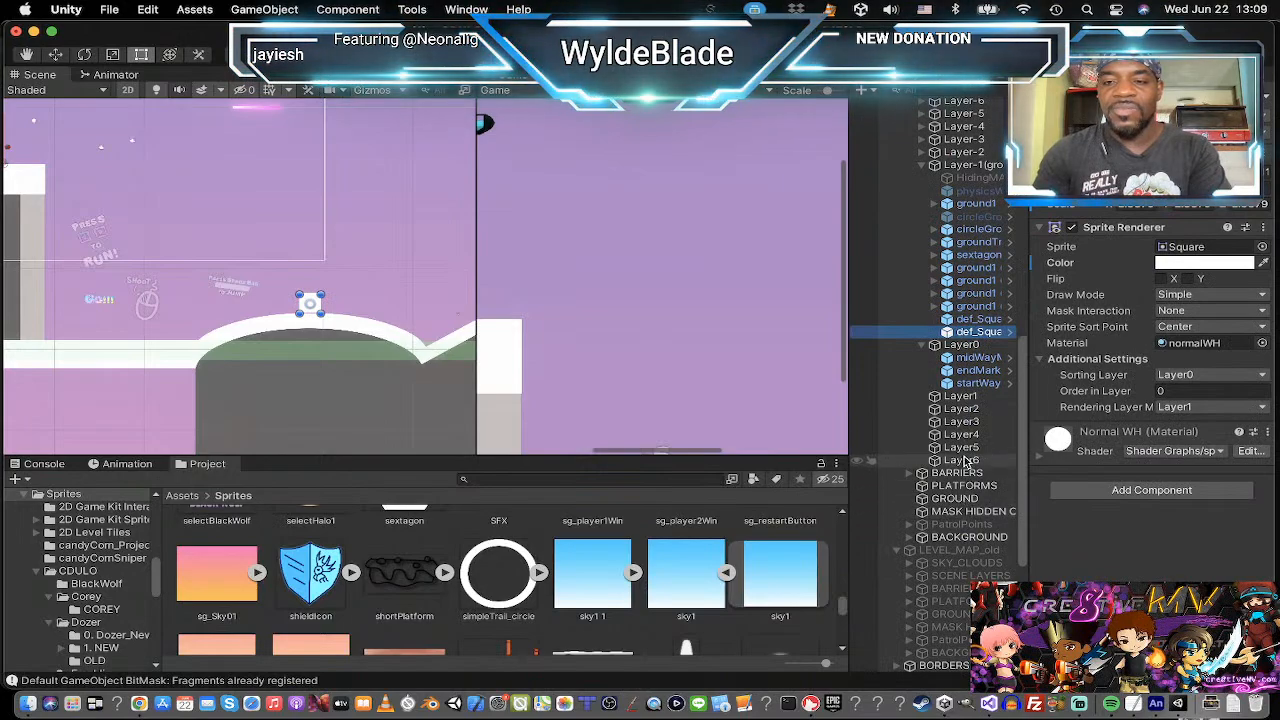
pyautogui.moveTo(975, 336); pyautogui.dragTo(952, 400)
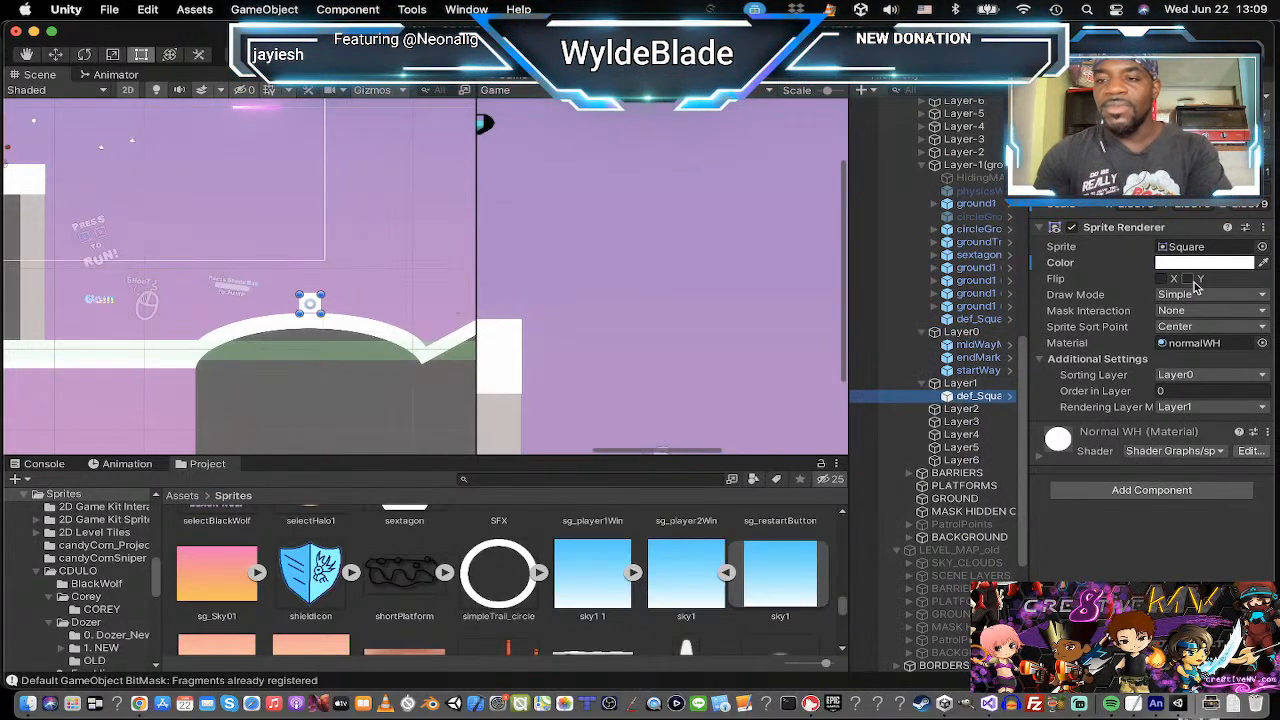
# Recolor the Layer1 square yellow in its Sprite Renderer.
pyautogui.click(1234, 266)
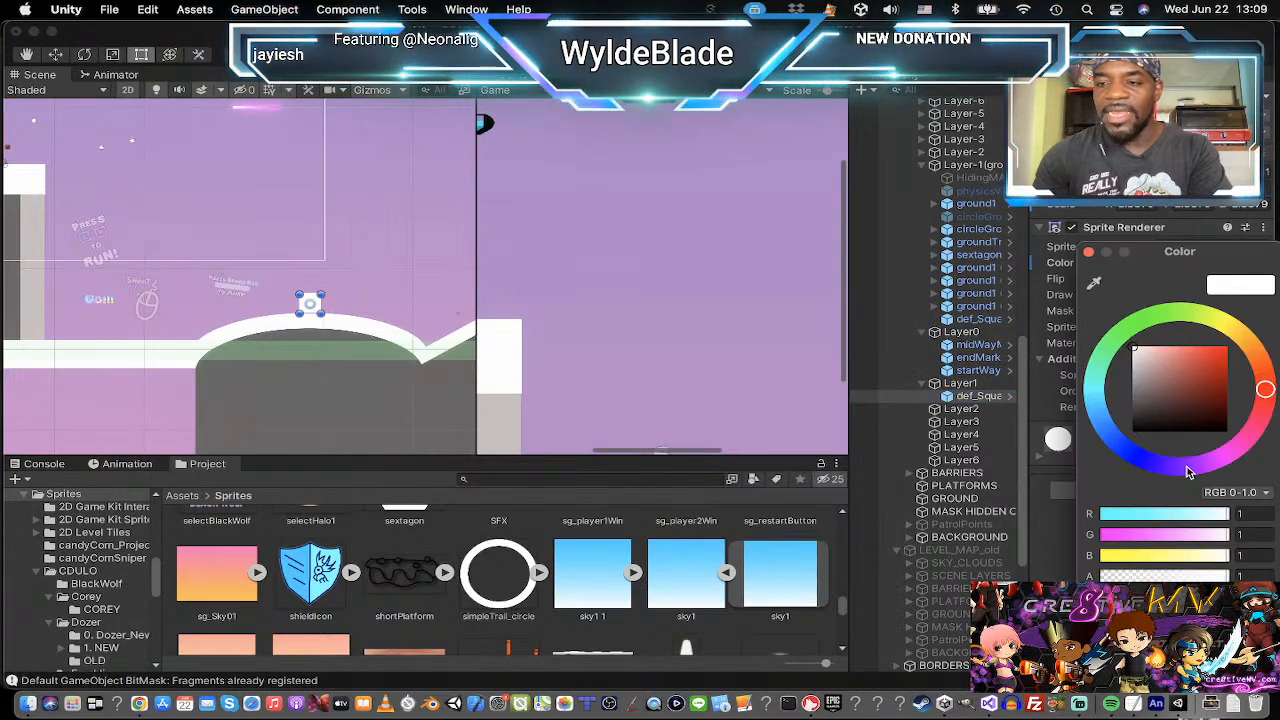
pyautogui.click(1204, 350)
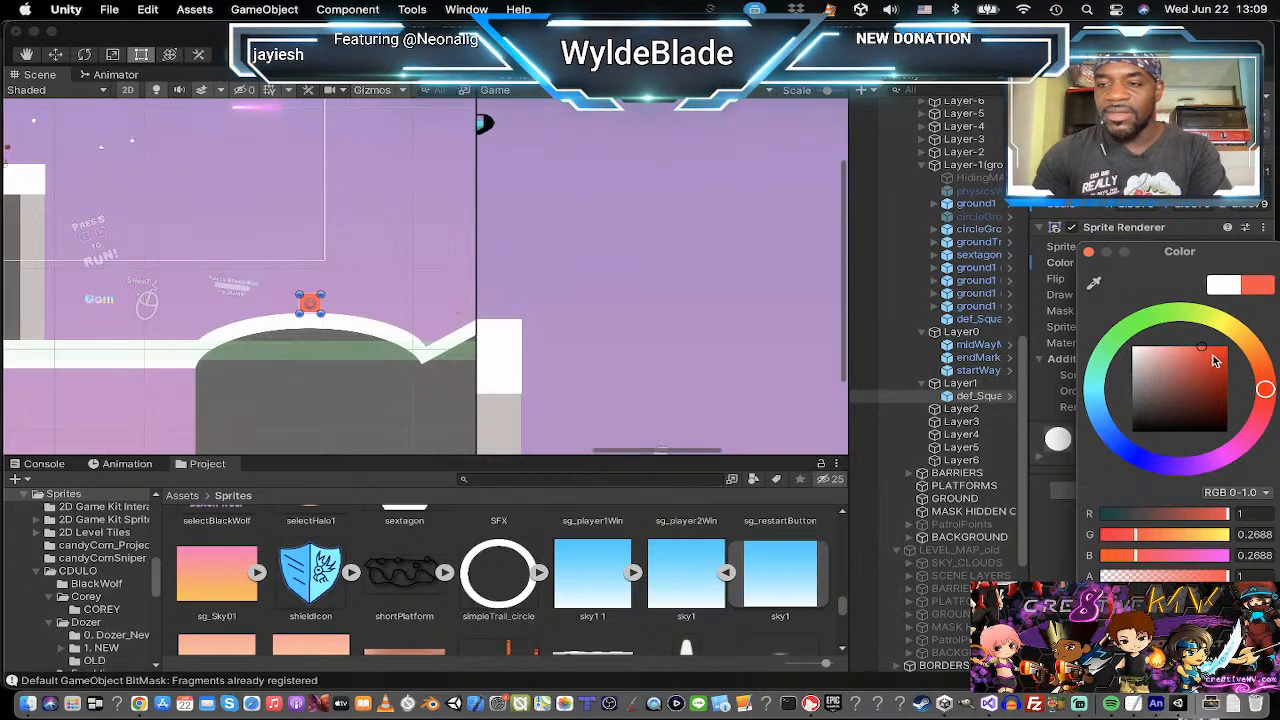
pyautogui.moveTo(1215, 360); pyautogui.dragTo(1222, 347)
pyautogui.moveTo(1267, 390); pyautogui.dragTo(1224, 322)
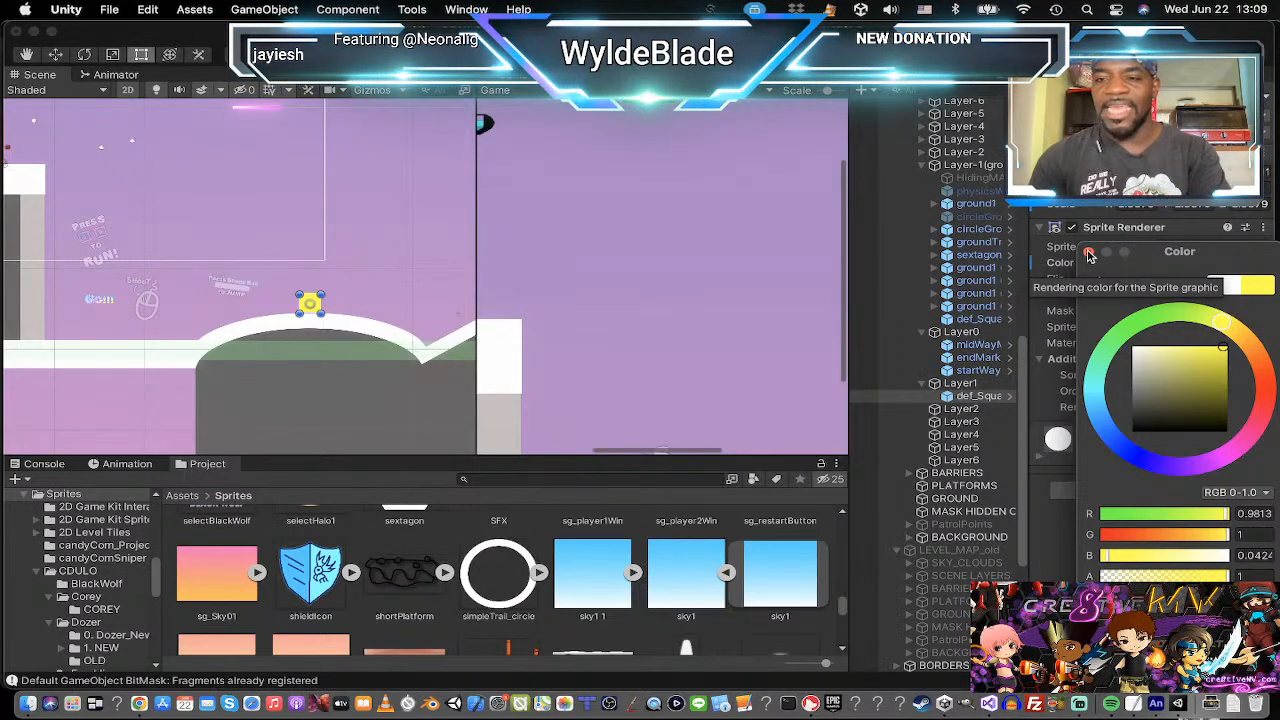
pyautogui.click(1089, 253)
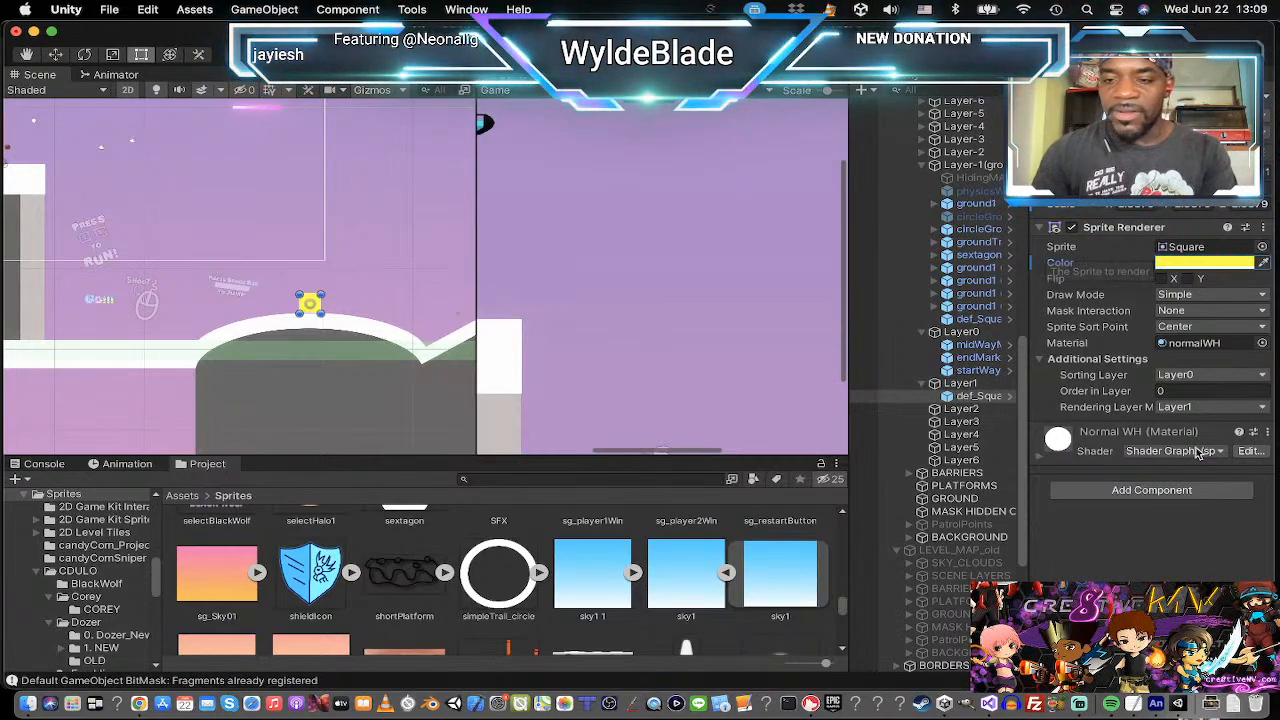
# Duplicate the yellow Layer1 square, make the copy a child of Layer2 and recolor it light orange.
pyautogui.click(948, 399)
pyautogui.press('super+d')
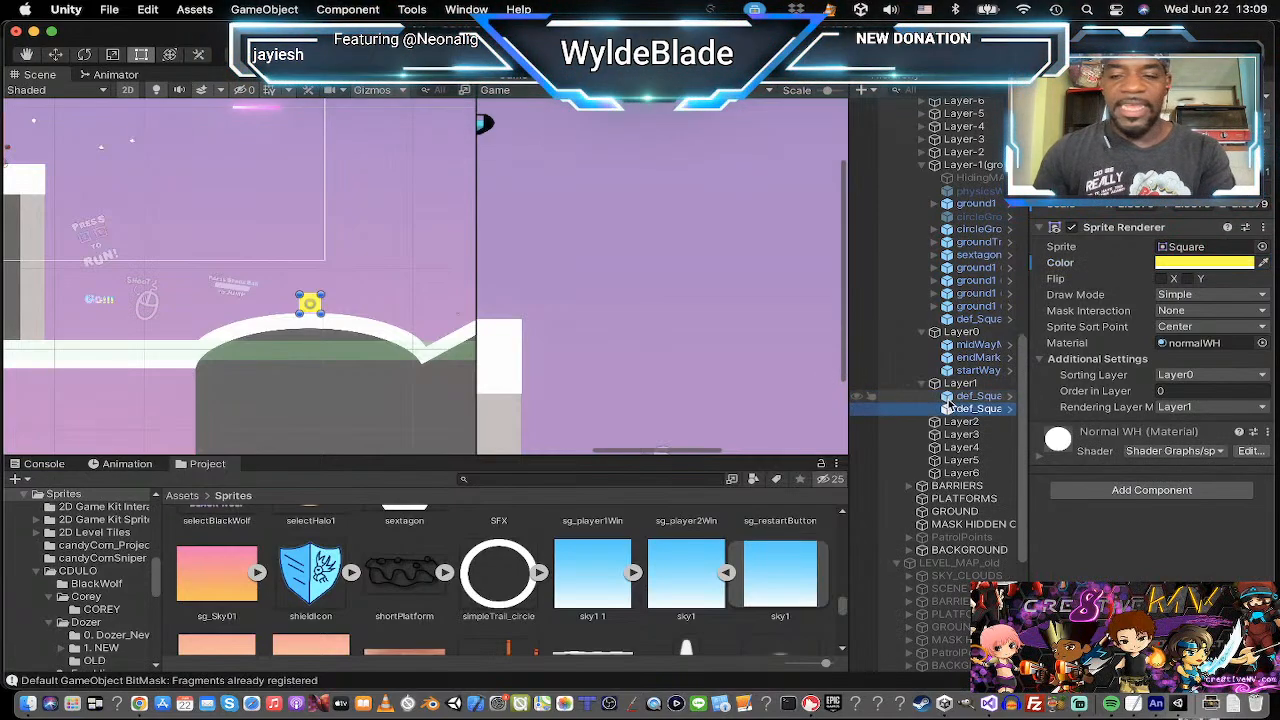
pyautogui.moveTo(948, 411); pyautogui.dragTo(960, 422)
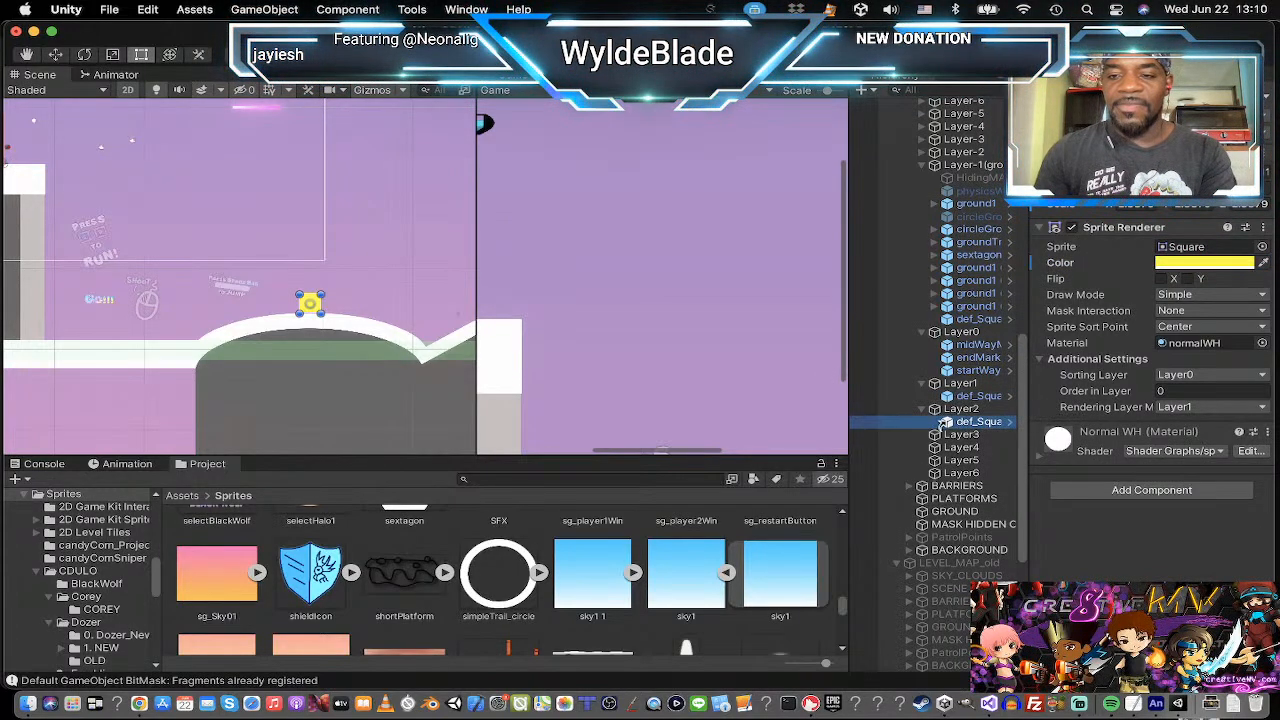
pyautogui.click(1212, 263)
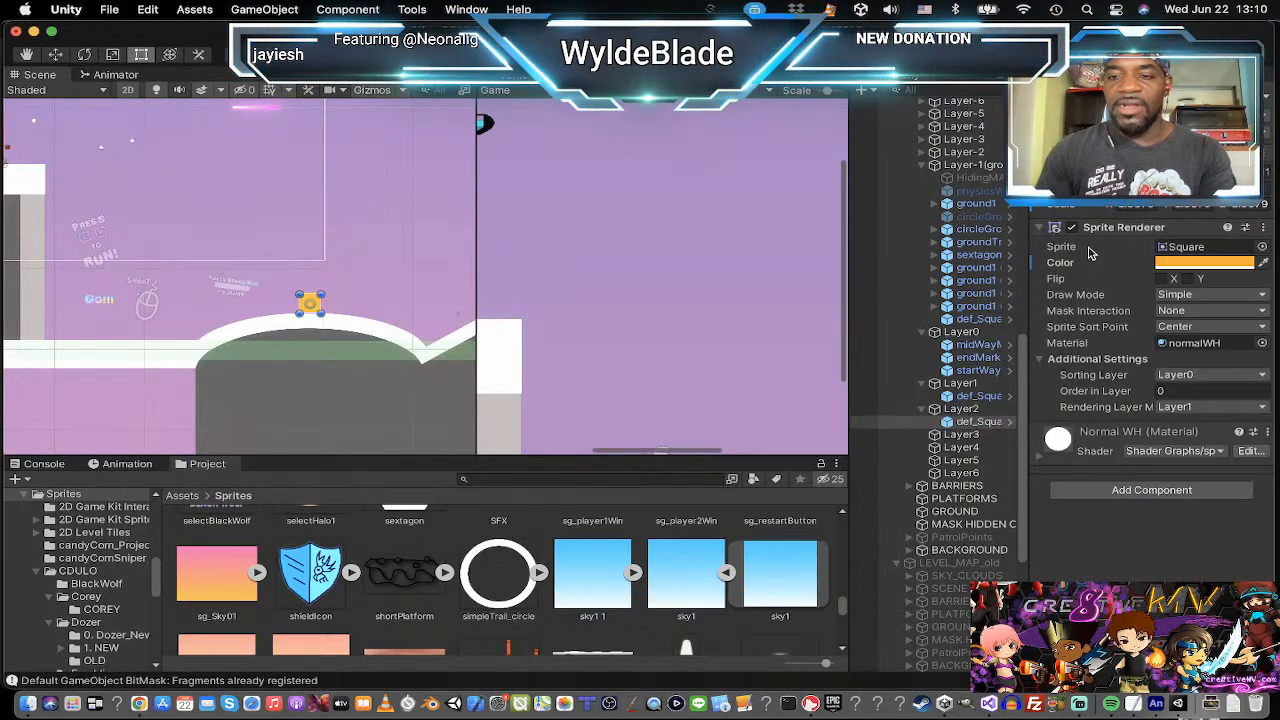
# Duplicate the light orange Layer2 square, make the copy a child of Layer3 and recolor it red-orange.
pyautogui.click(962, 436)
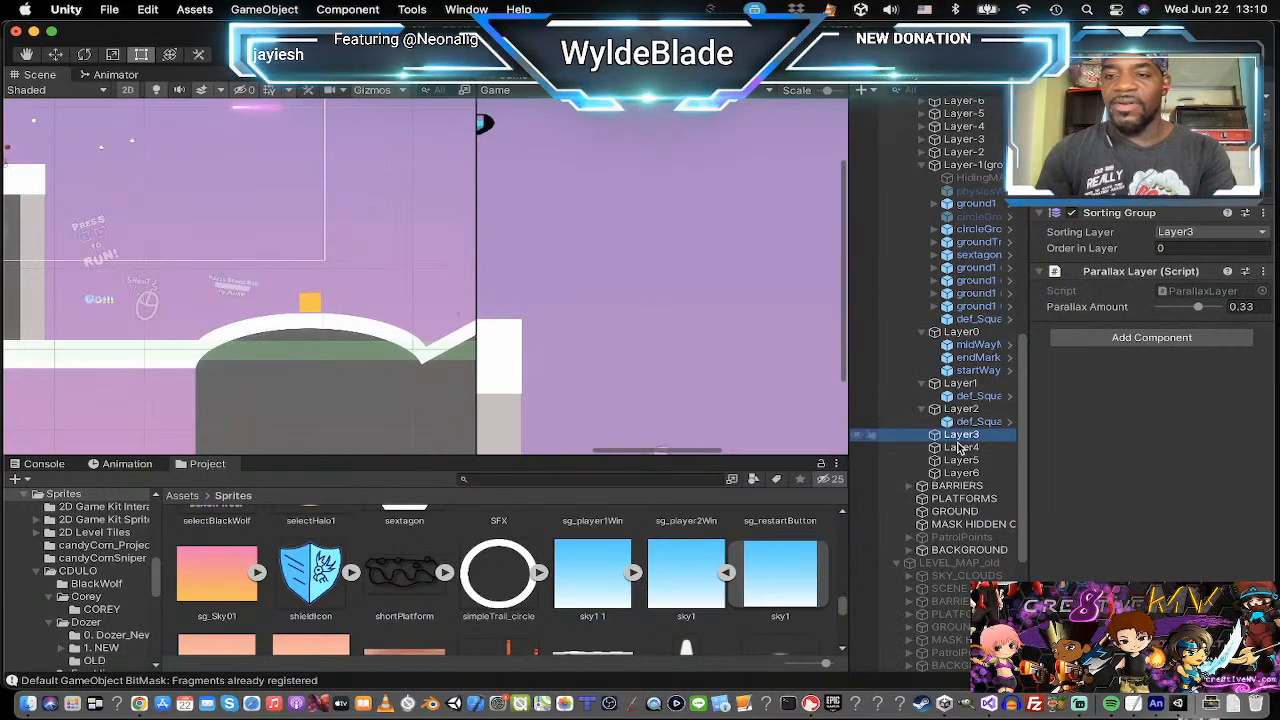
pyautogui.click(957, 423)
pyautogui.press('super+d')
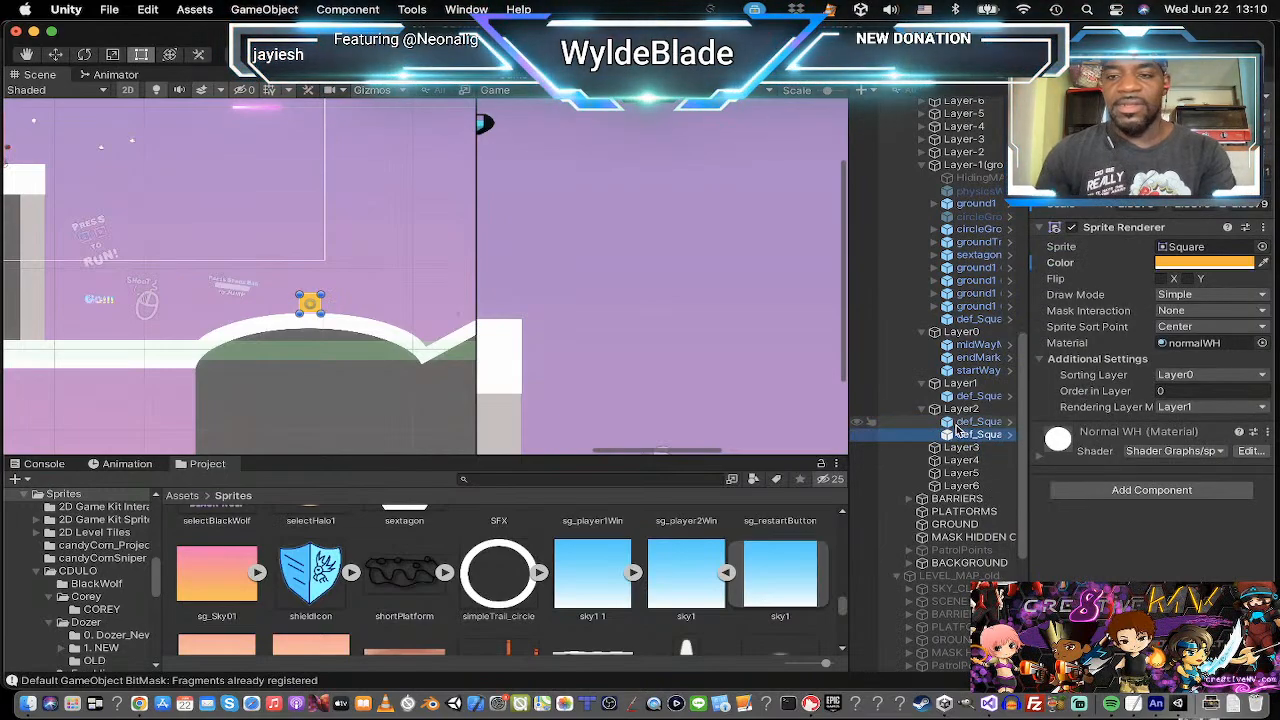
pyautogui.moveTo(959, 437); pyautogui.dragTo(960, 447)
pyautogui.click(1242, 264)
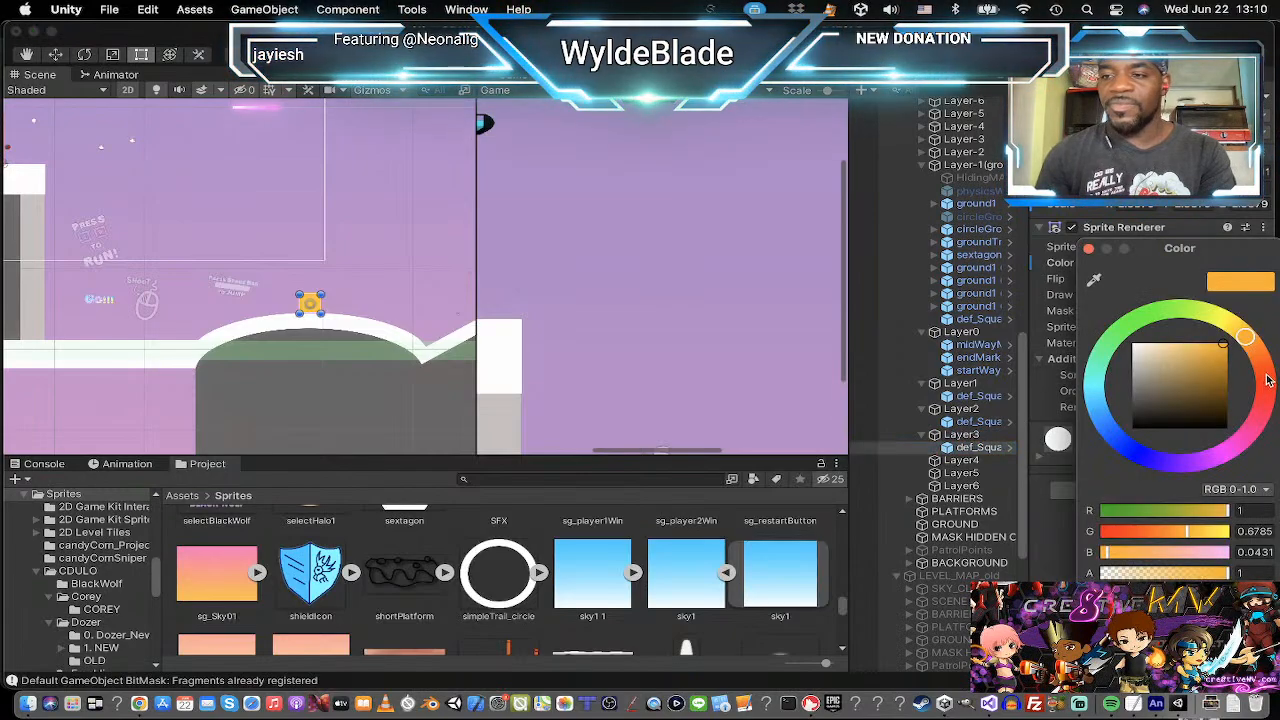
pyautogui.click(1264, 374)
pyautogui.click(1089, 249)
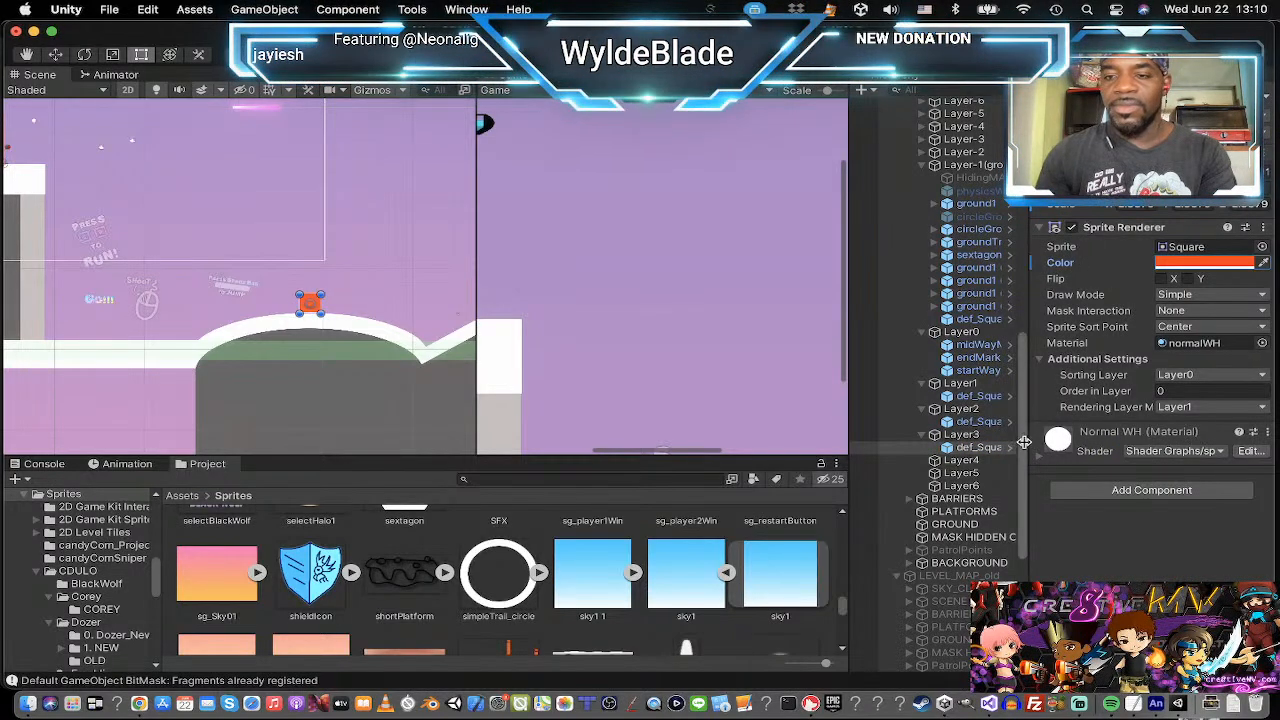
# Duplicate the red-orange Layer3 square, make the copy a child of Layer4 and recolor it magenta-purple.
pyautogui.click(955, 449)
pyautogui.press('super+d')
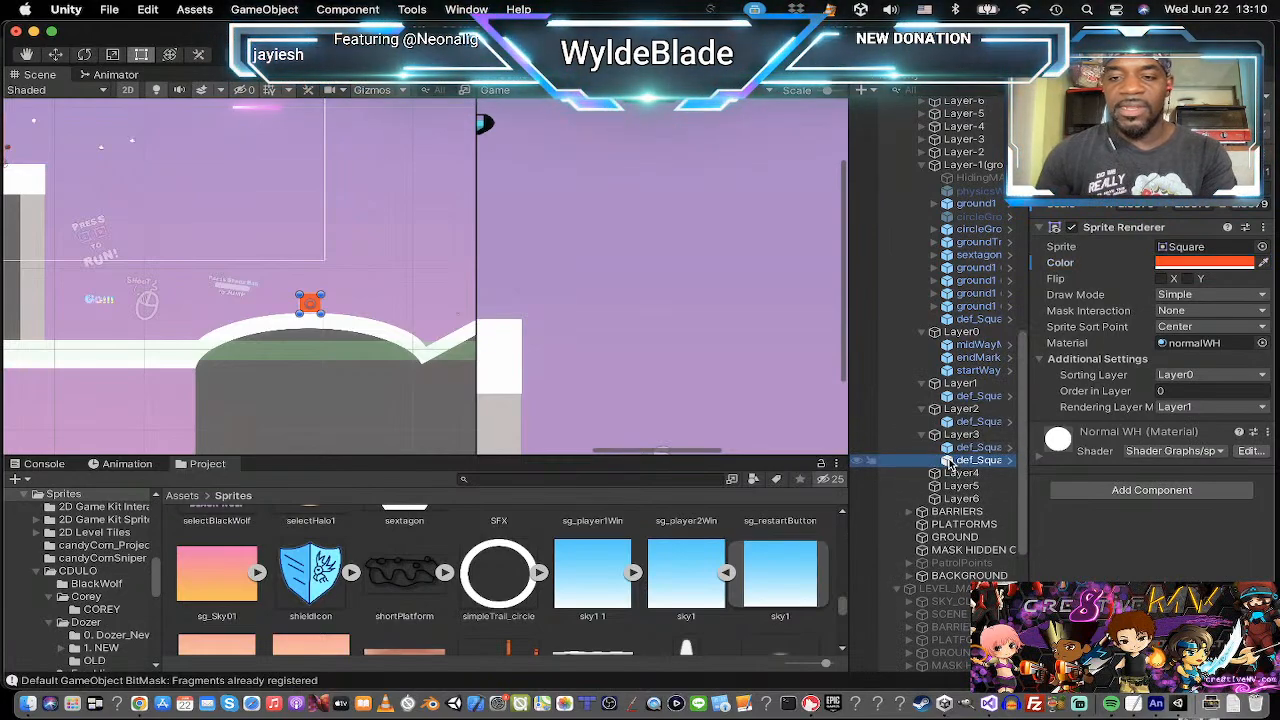
pyautogui.moveTo(947, 475); pyautogui.dragTo(950, 476)
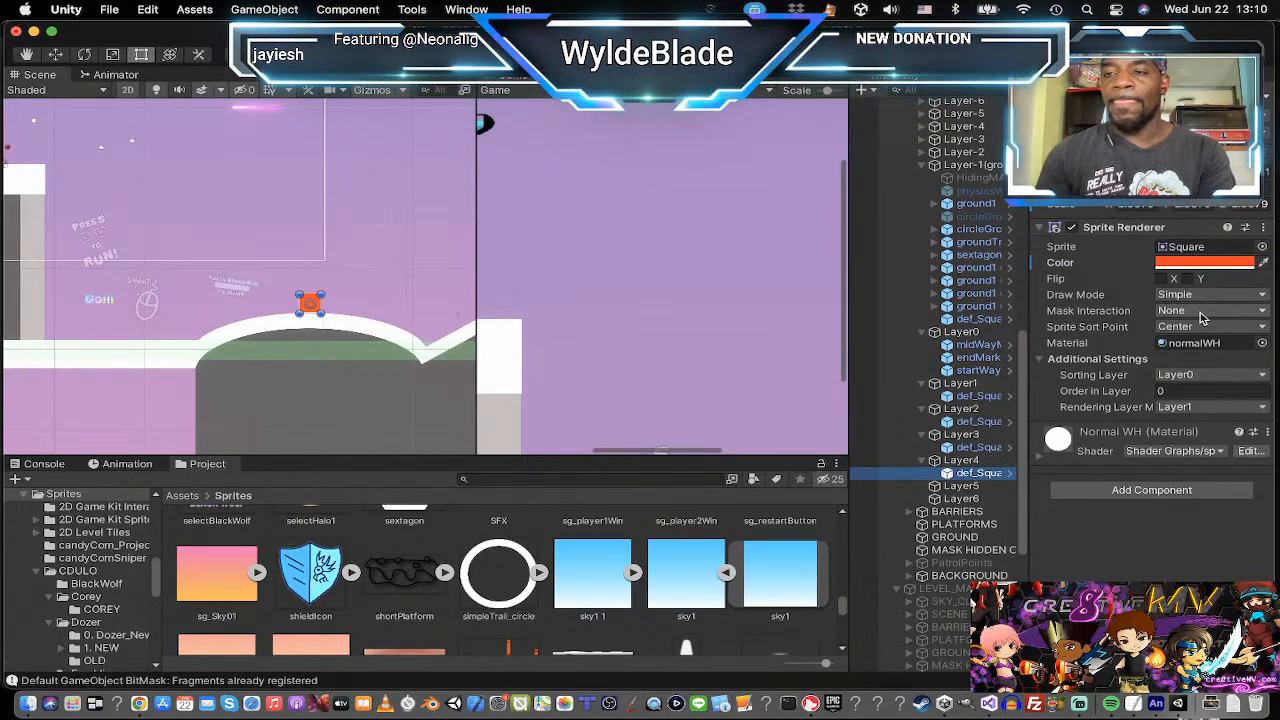
pyautogui.click(1224, 262)
pyautogui.moveTo(1232, 428); pyautogui.dragTo(1206, 464)
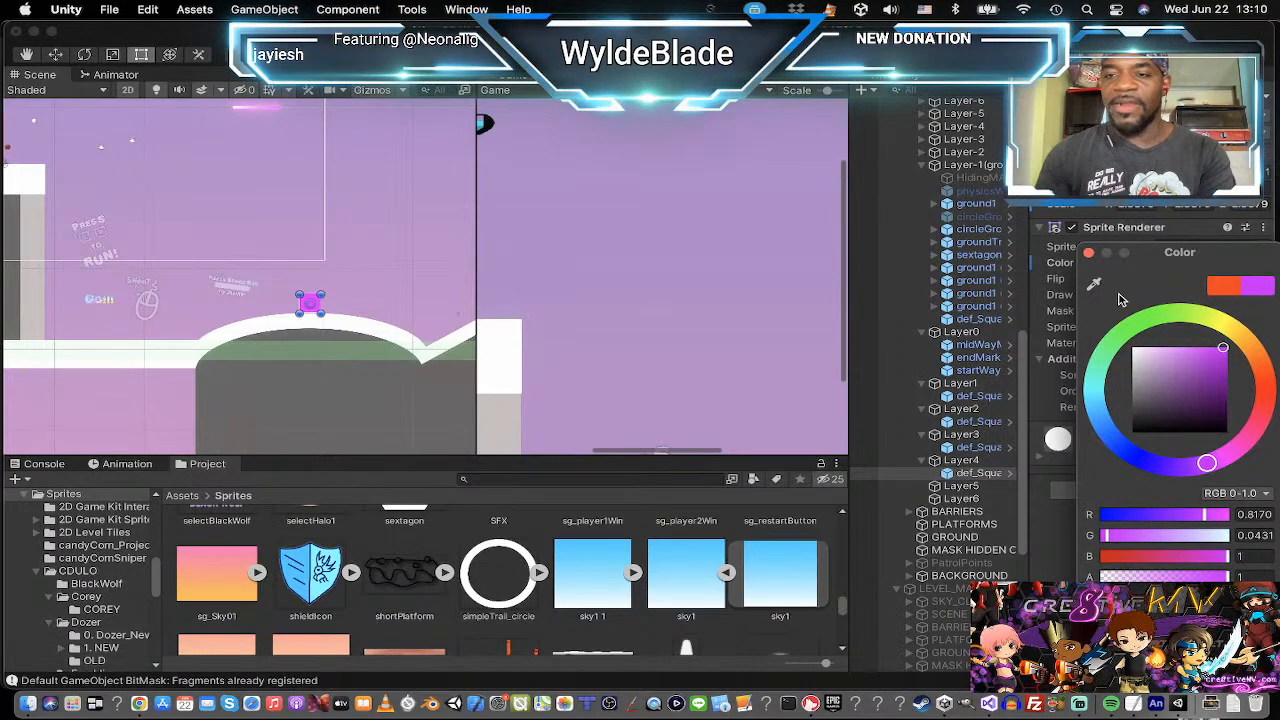
pyautogui.click(1090, 255)
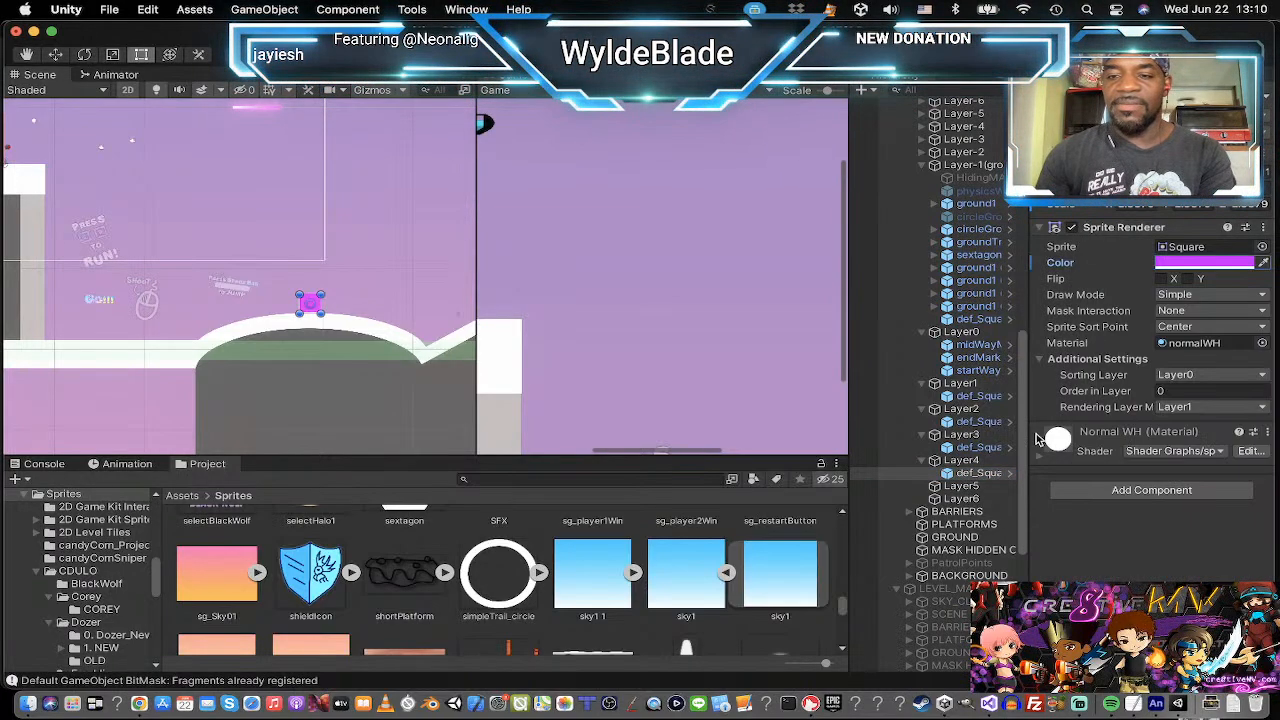
# Duplicate the purple Layer4 square, make the copy a child of Layer5 and recolor it light blue.
pyautogui.click(947, 475)
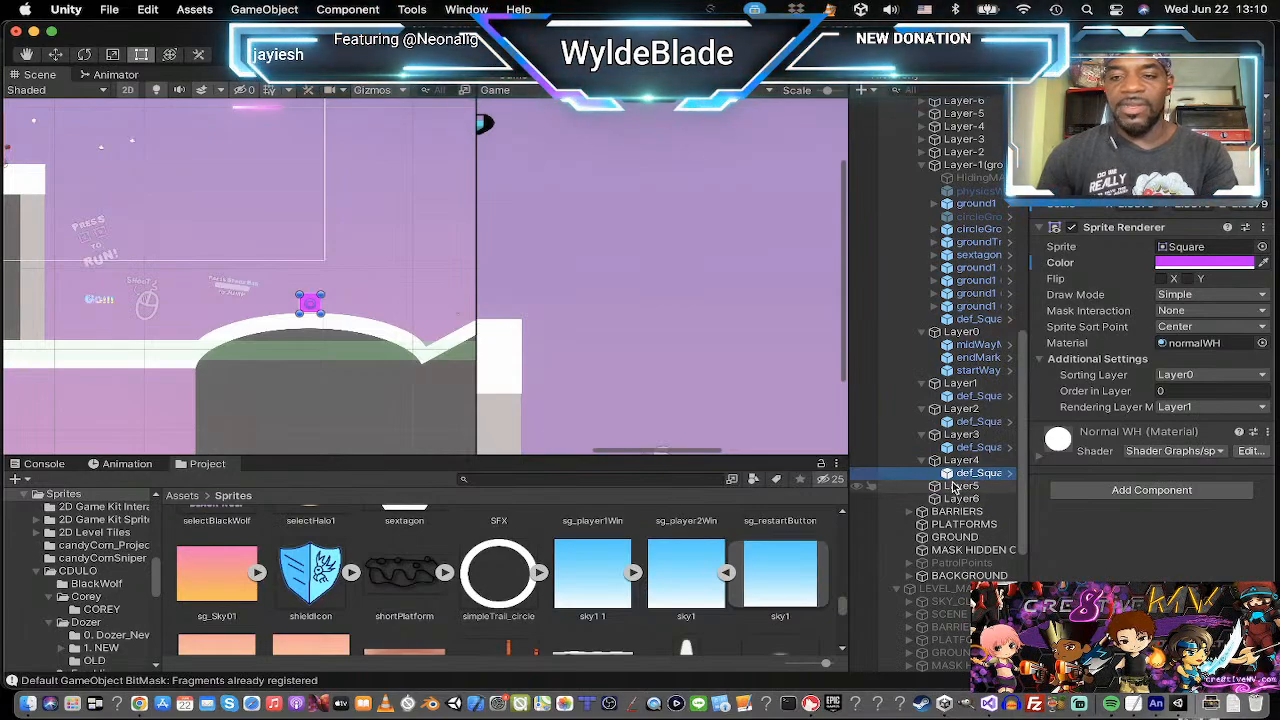
pyautogui.press('super+d')
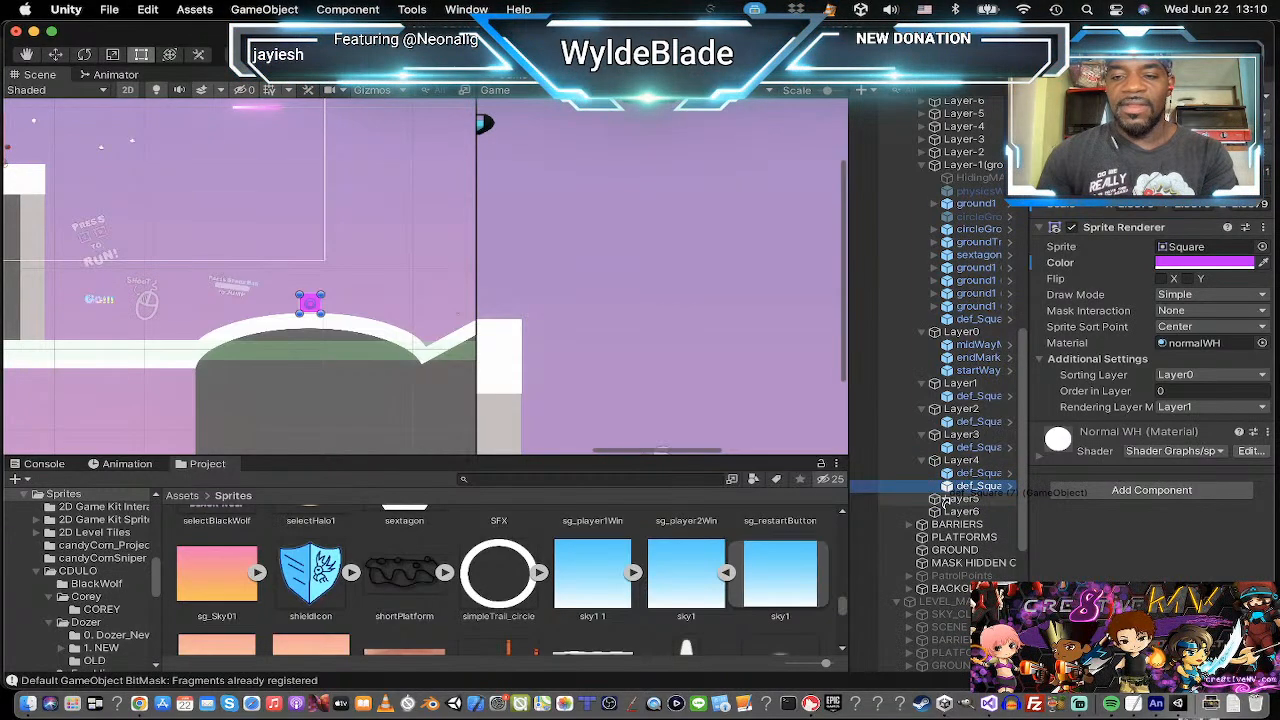
pyautogui.moveTo(936, 500); pyautogui.dragTo(940, 498)
pyautogui.click(1205, 262)
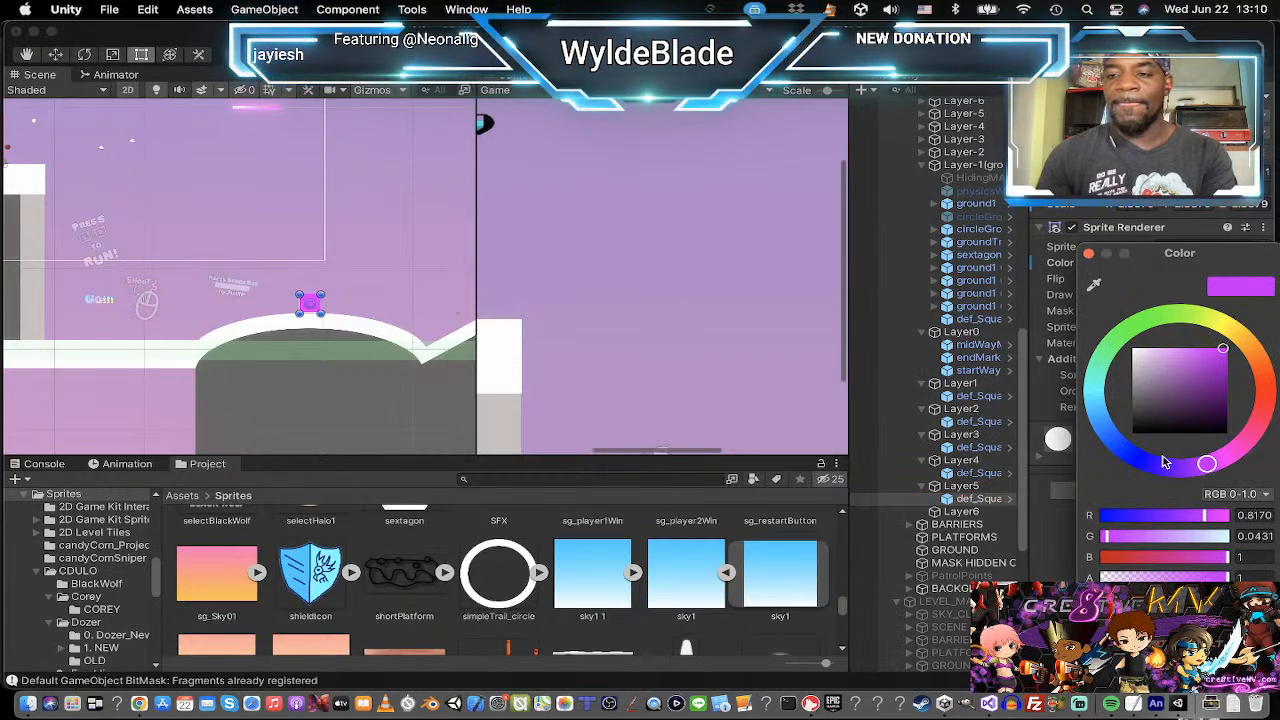
pyautogui.moveTo(1165, 462); pyautogui.dragTo(1093, 420)
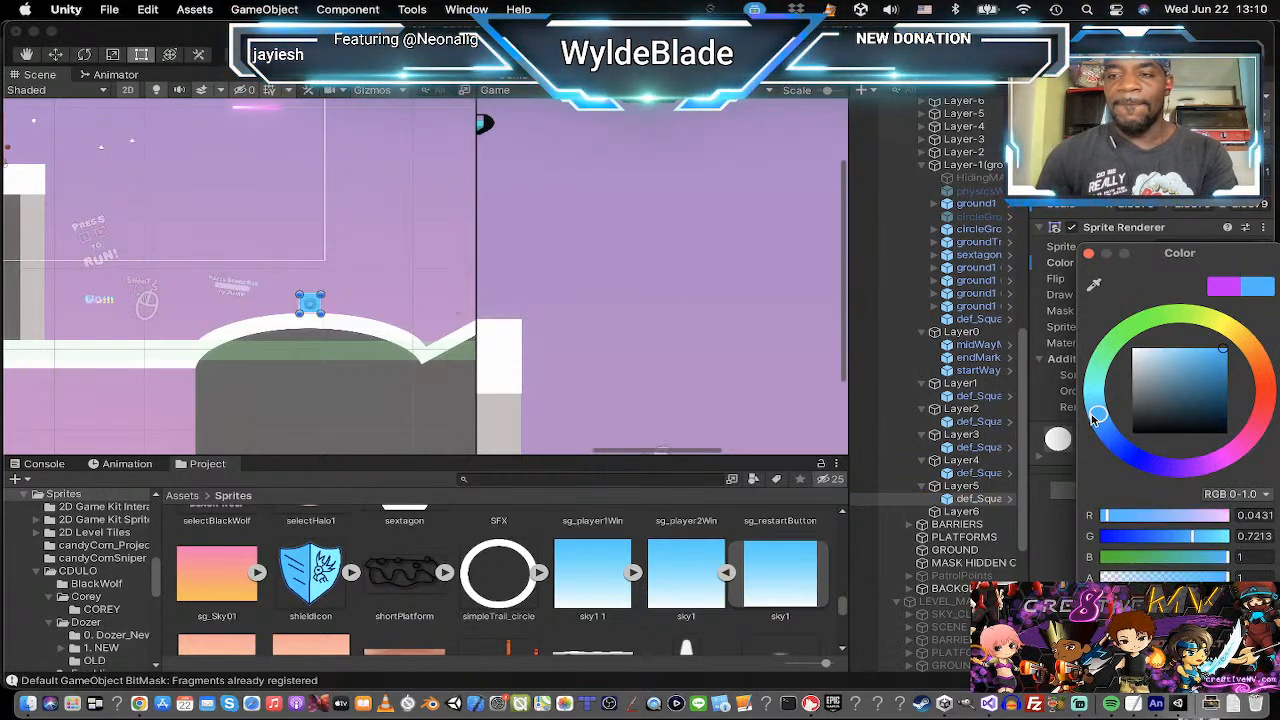
pyautogui.click(1089, 253)
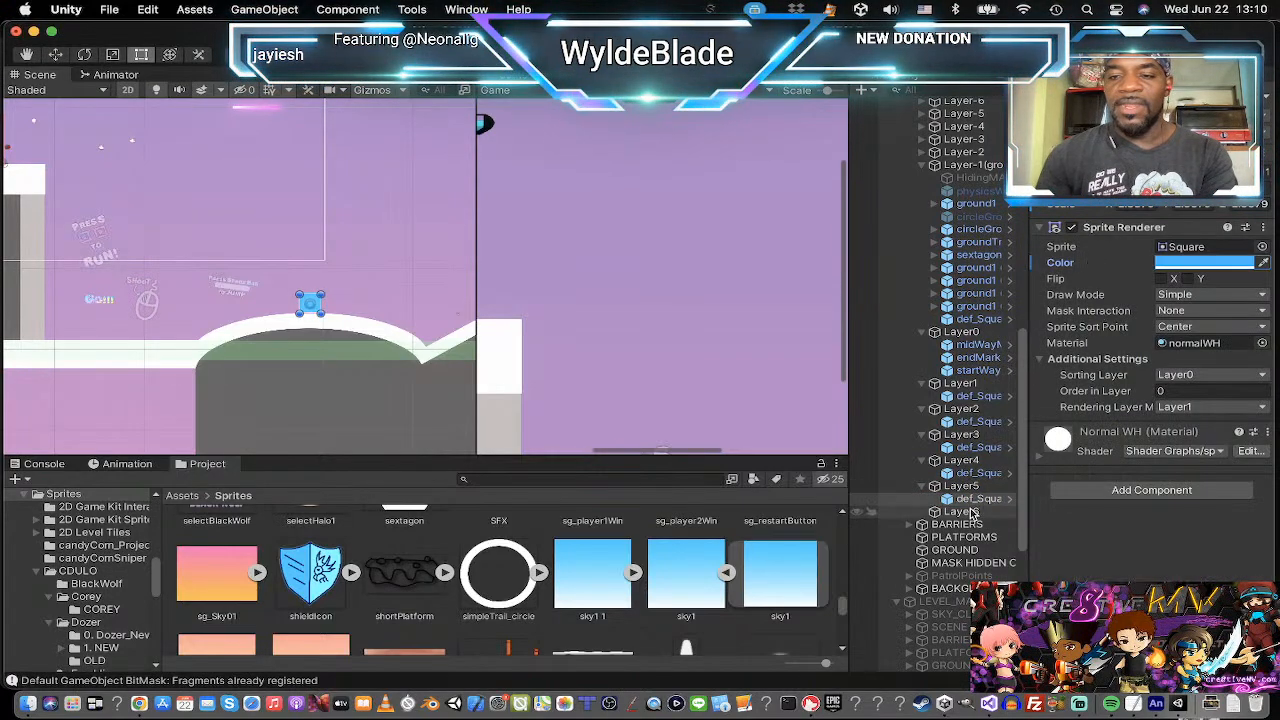
# Duplicate the light blue Layer5 square, make the copy a child of Layer6 and recolor it green.
pyautogui.press('super+d')
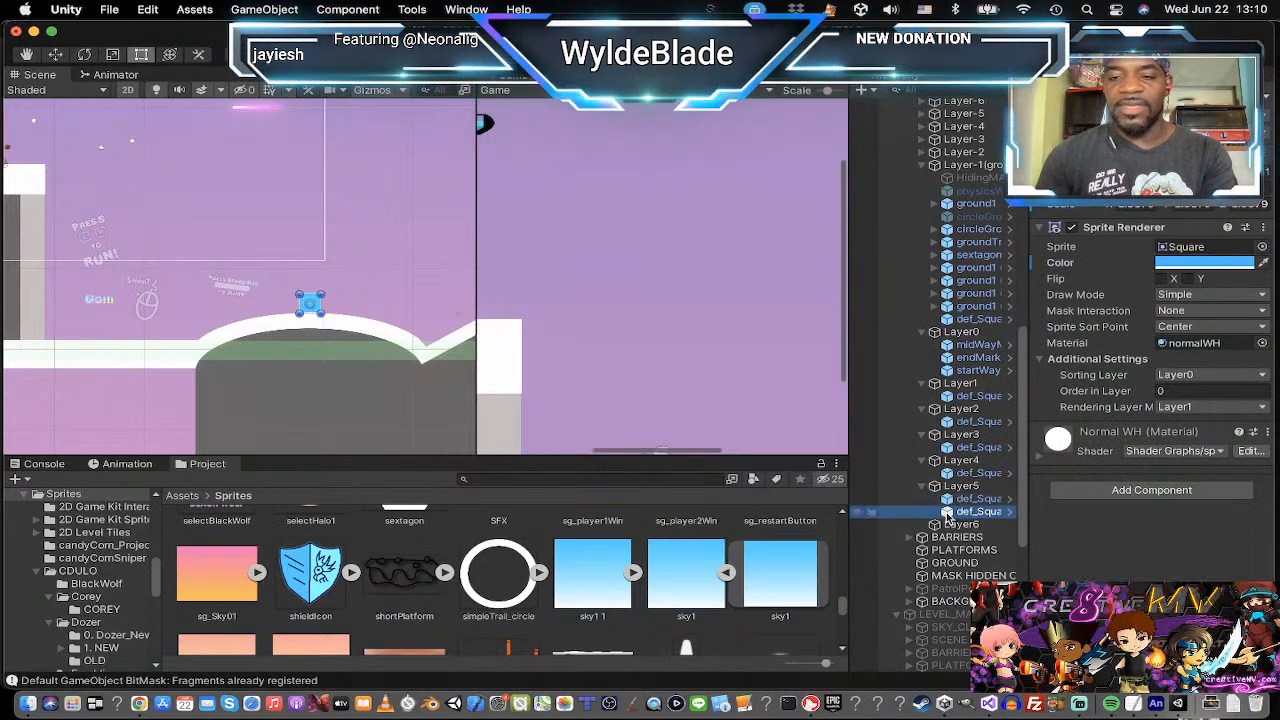
pyautogui.moveTo(948, 515); pyautogui.dragTo(953, 528)
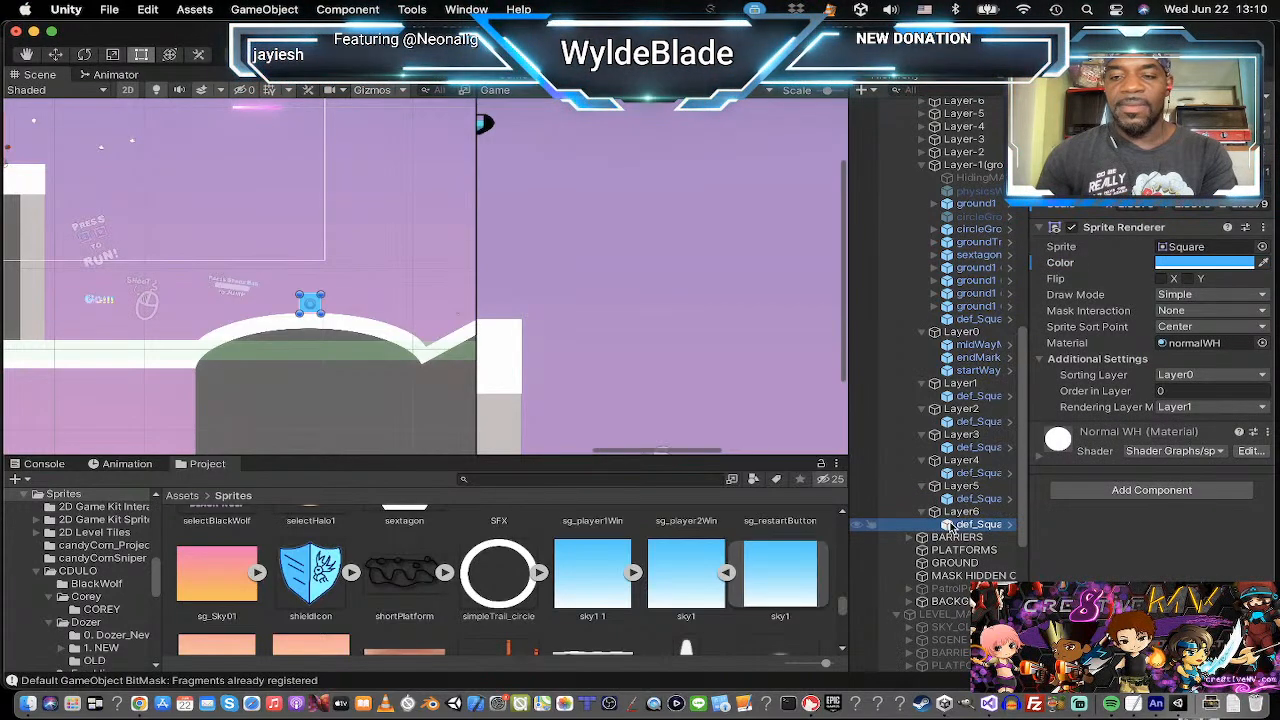
pyautogui.click(1240, 262)
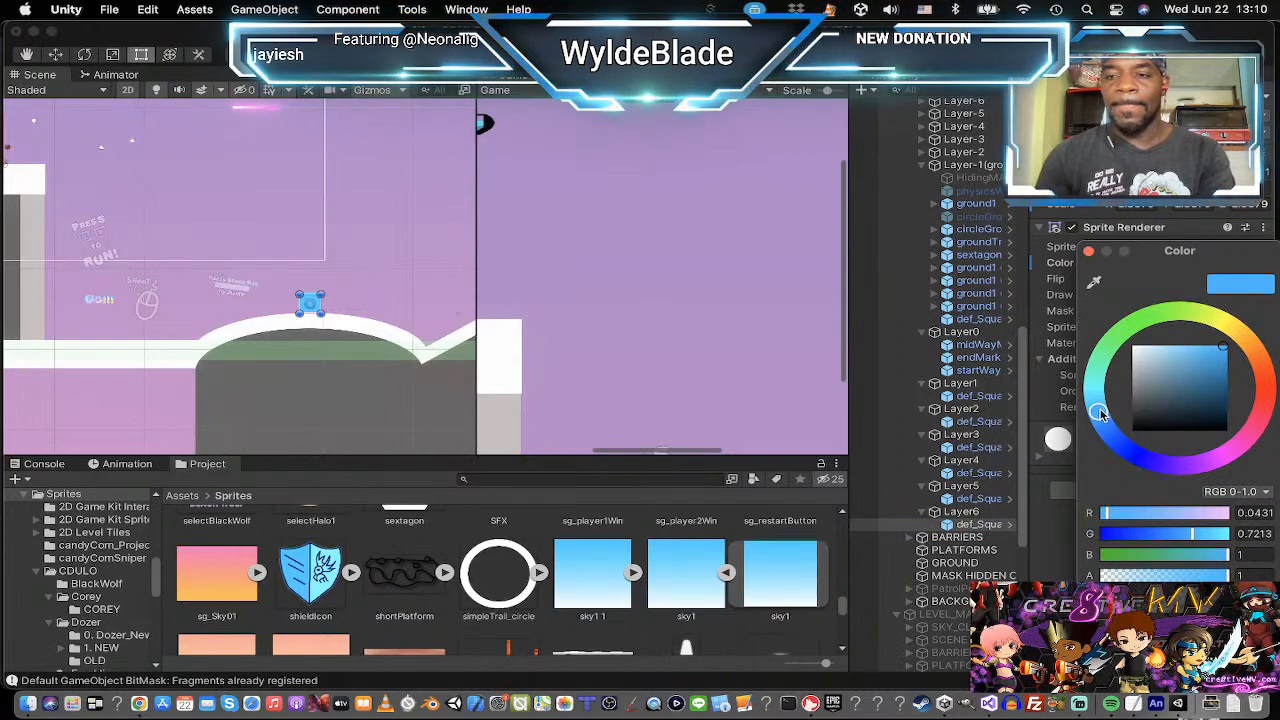
pyautogui.moveTo(1100, 412); pyautogui.dragTo(1122, 317)
pyautogui.click(1089, 252)
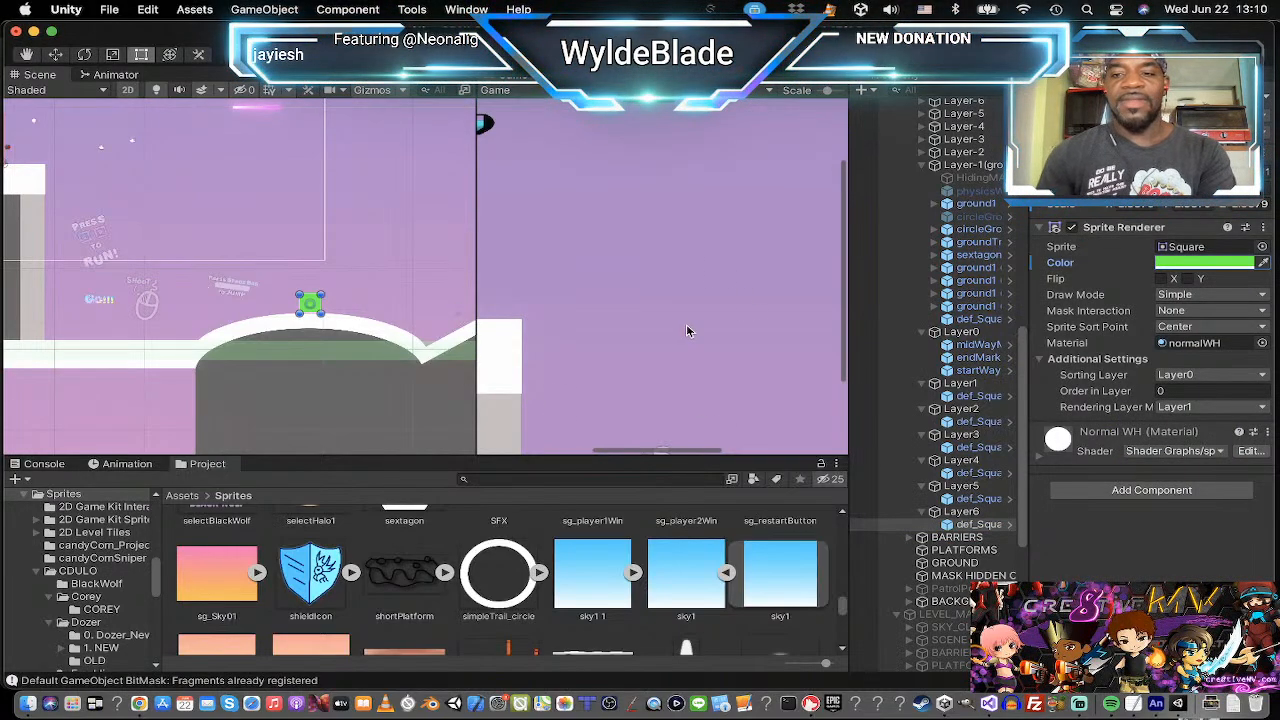
# Widen the Game view next to the Scene view and zoom it out to show the player and HUD.
pyautogui.scroll(-3, 325, 294)
pyautogui.scroll(-3, 591, 280)
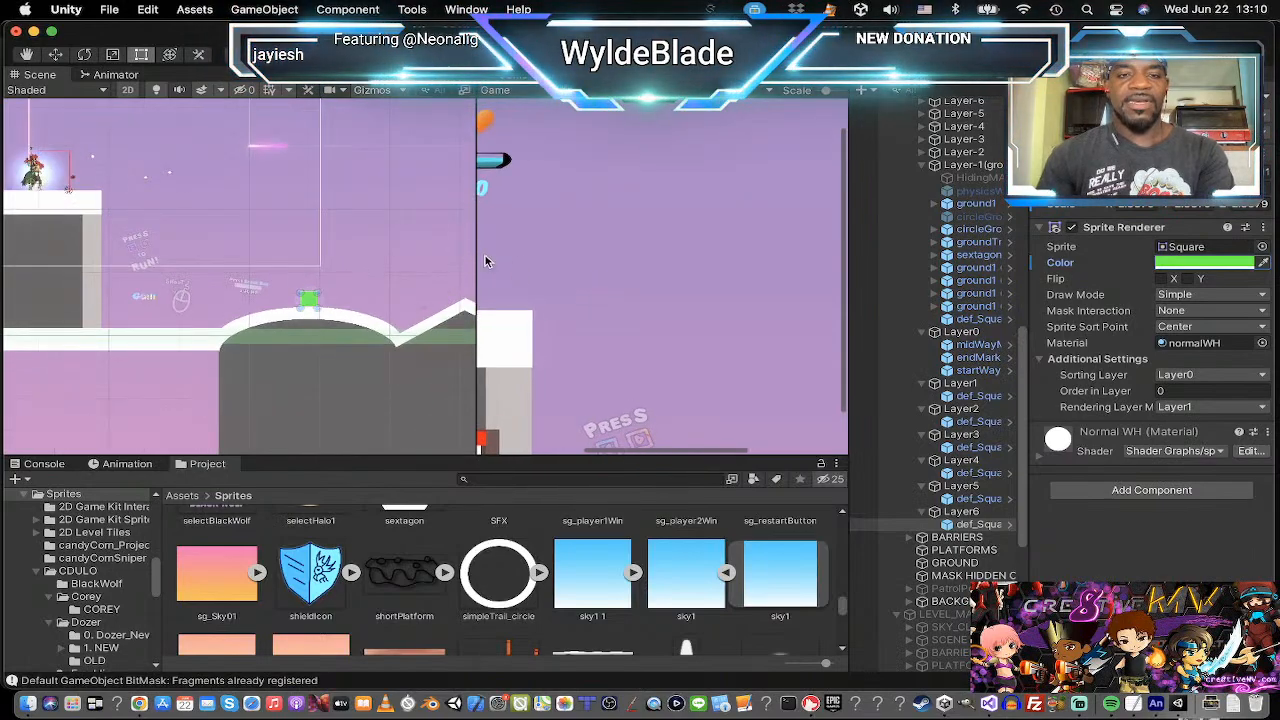
pyautogui.moveTo(476, 258); pyautogui.dragTo(403, 258)
pyautogui.scroll(-2, 481, 256)
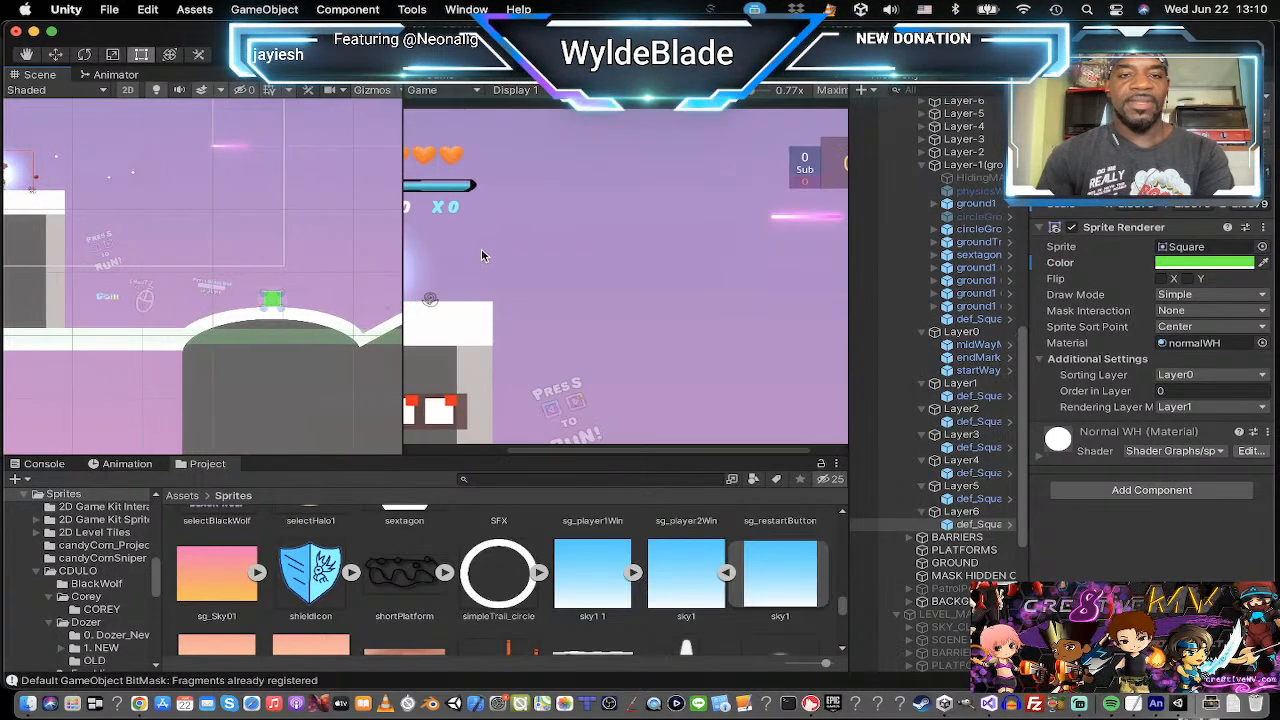
pyautogui.scroll(-2, 481, 256)
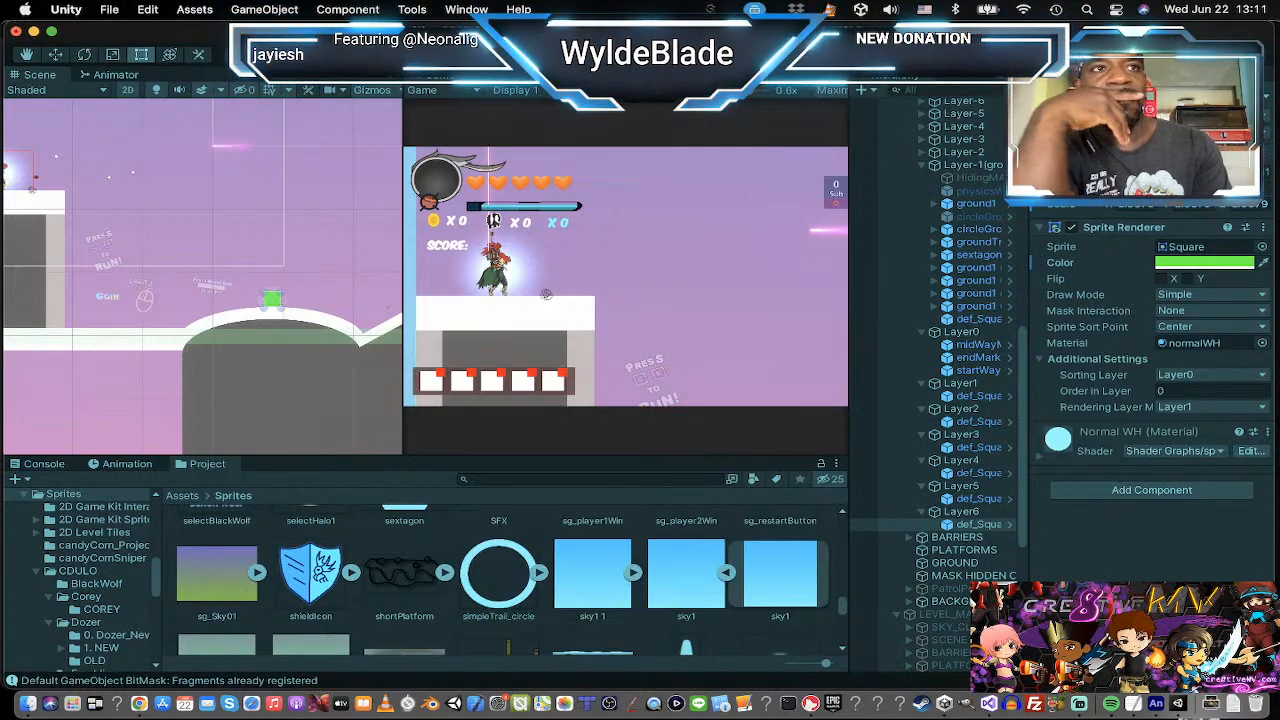
# Start play mode and run and jump the player around the colored squares to compare how the foreground layers shift.
pyautogui.press('super+p')
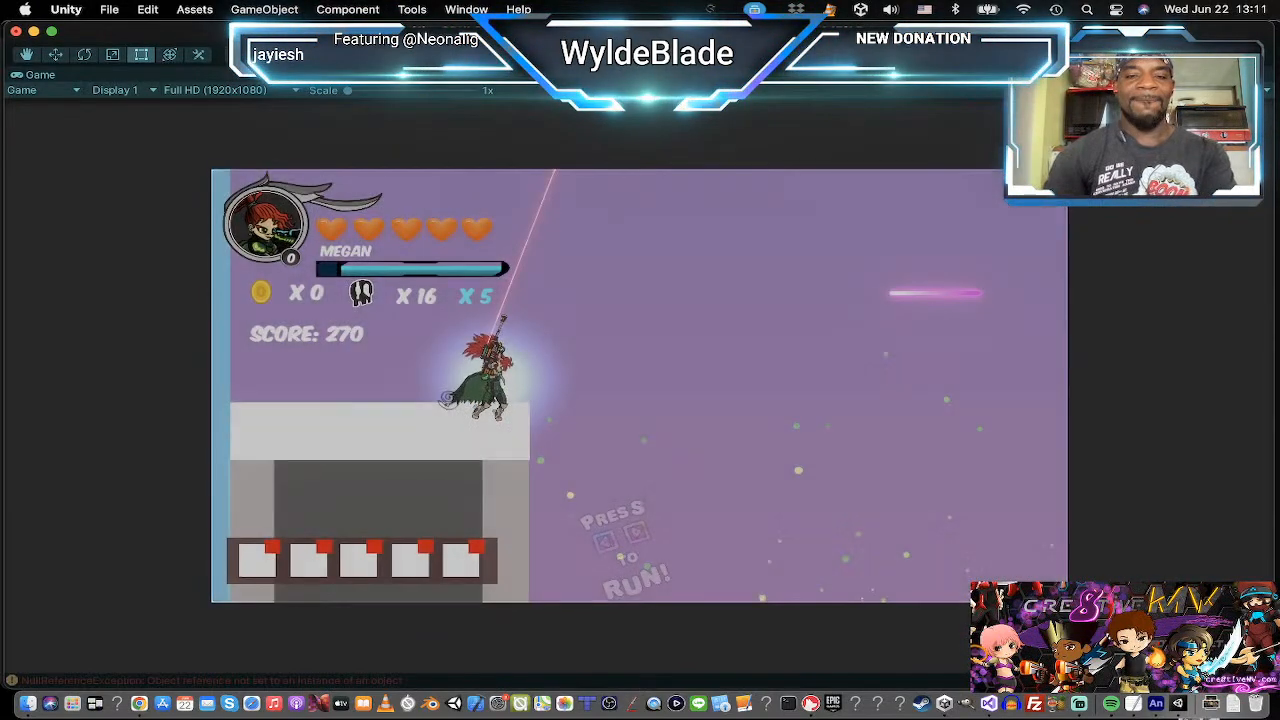
pyautogui.press('Right')
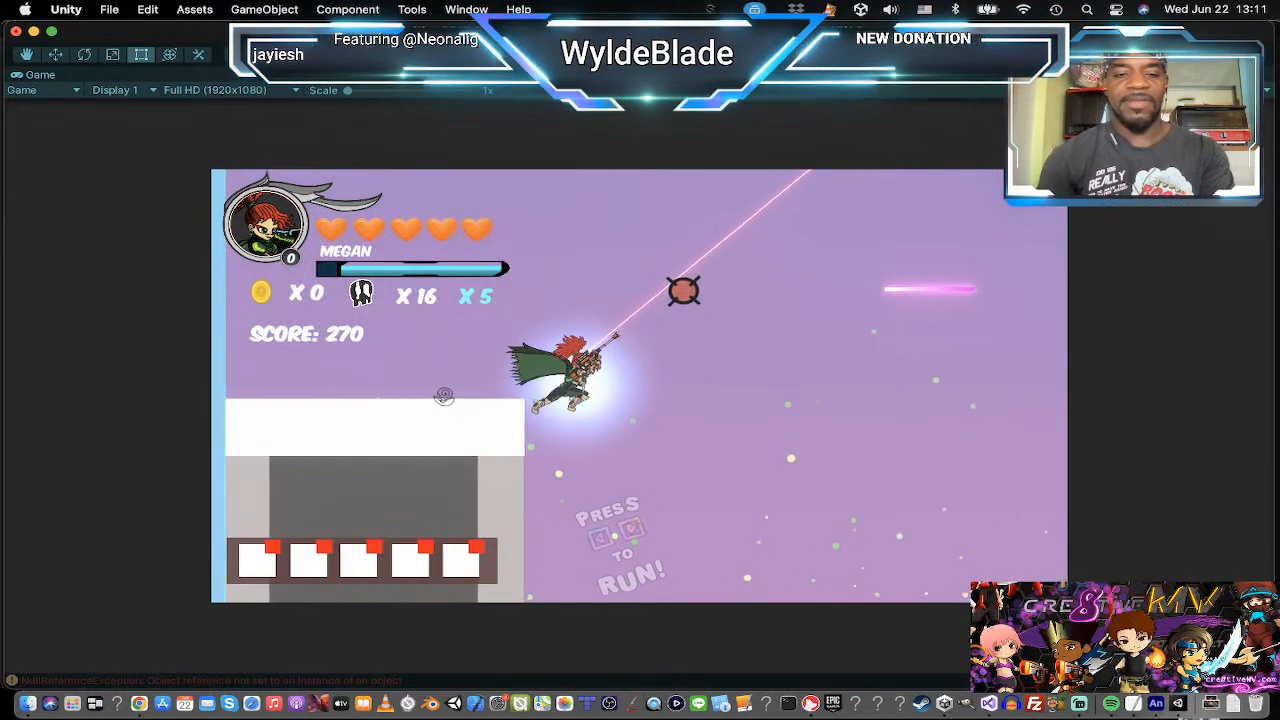
pyautogui.press('Right')
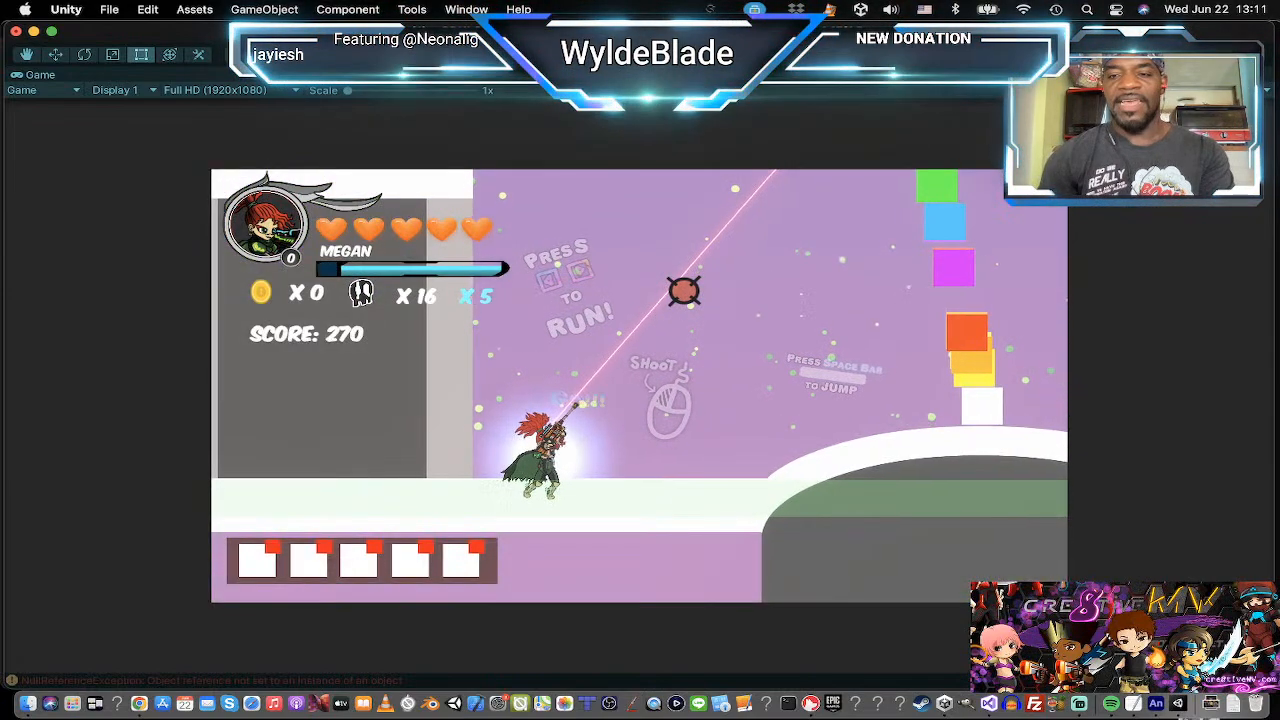
pyautogui.press('Right')
pyautogui.press('space')
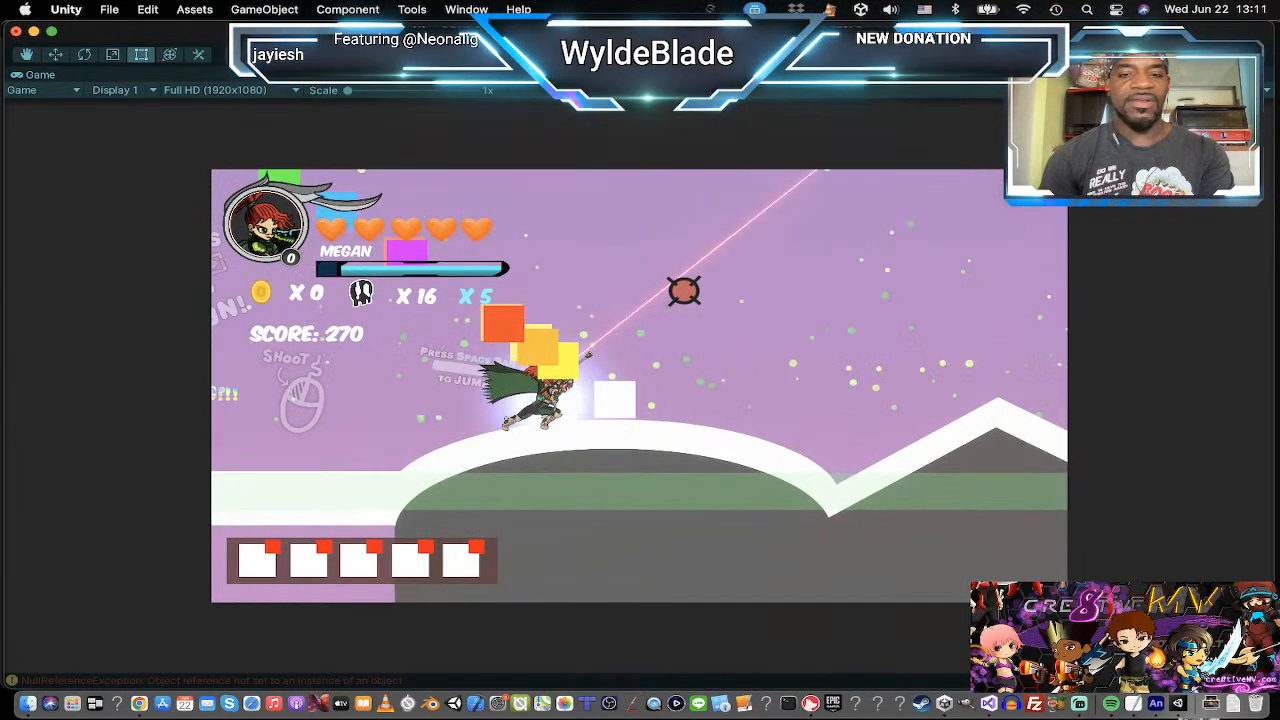
pyautogui.press('Left')
pyautogui.press('space')
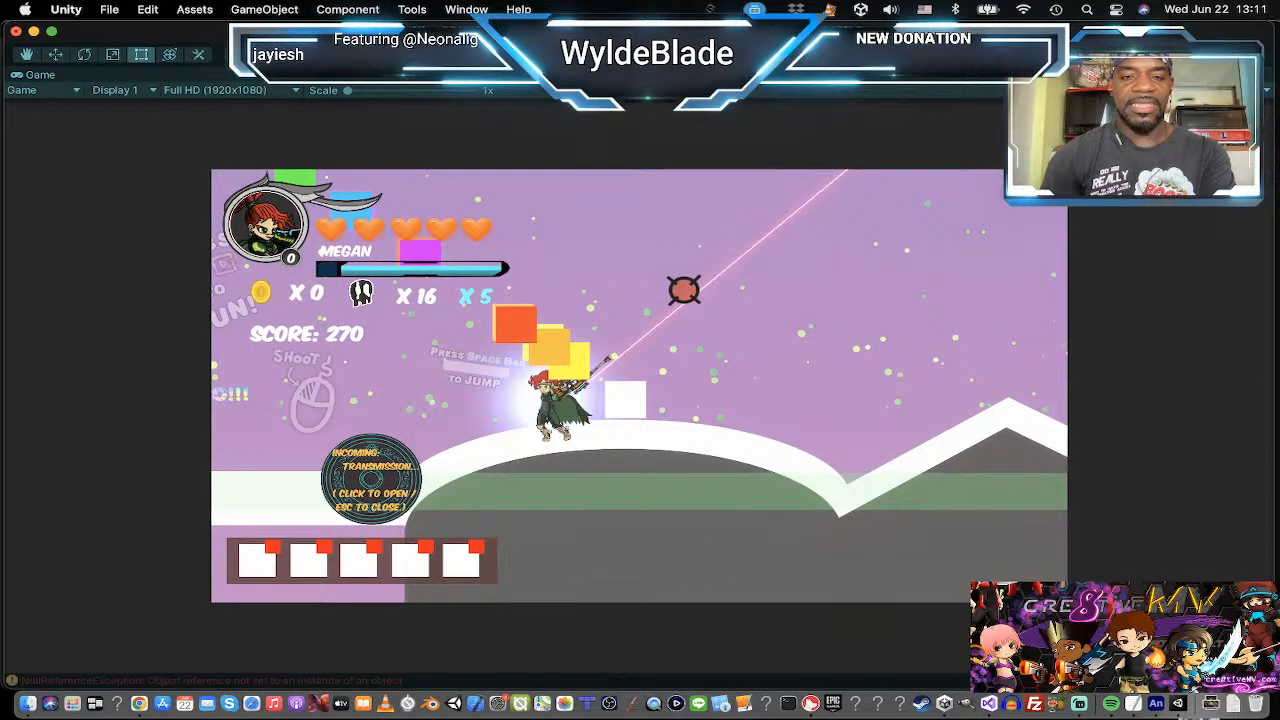
# Run the player back and forth past the colored squares to compare how the layers shift, and stop play mode.
pyautogui.press('space')
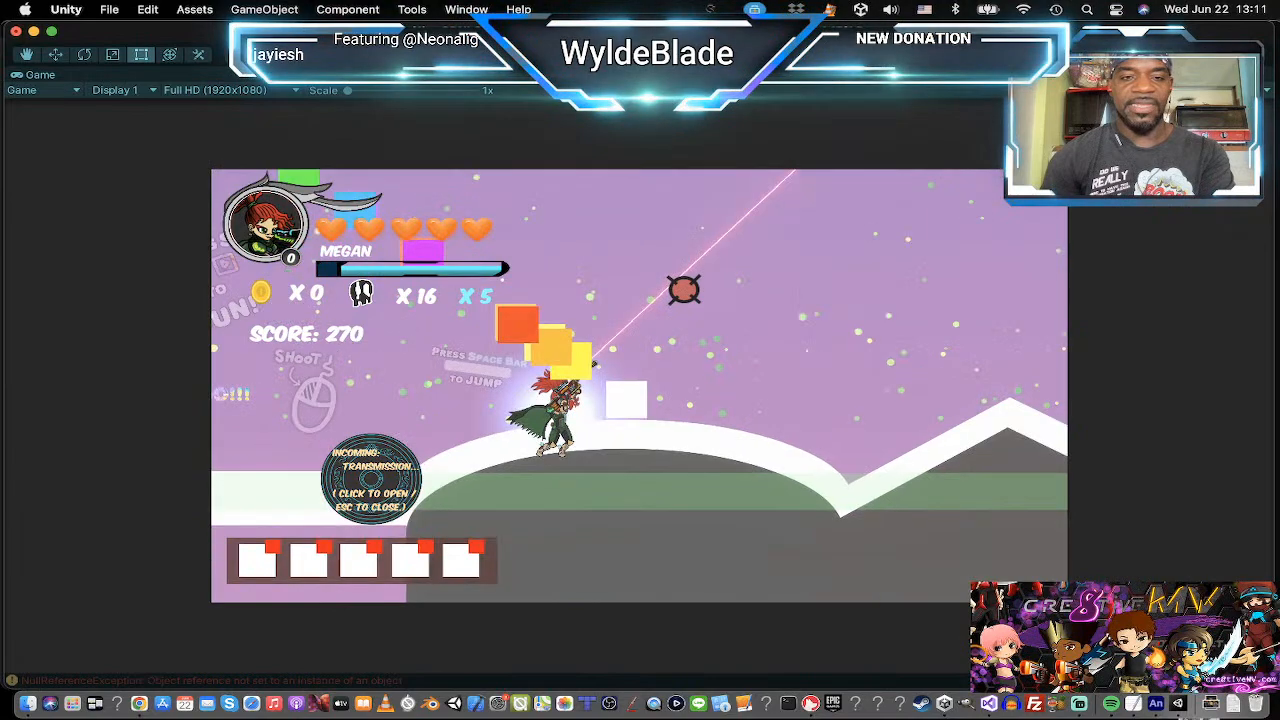
pyautogui.press('space')
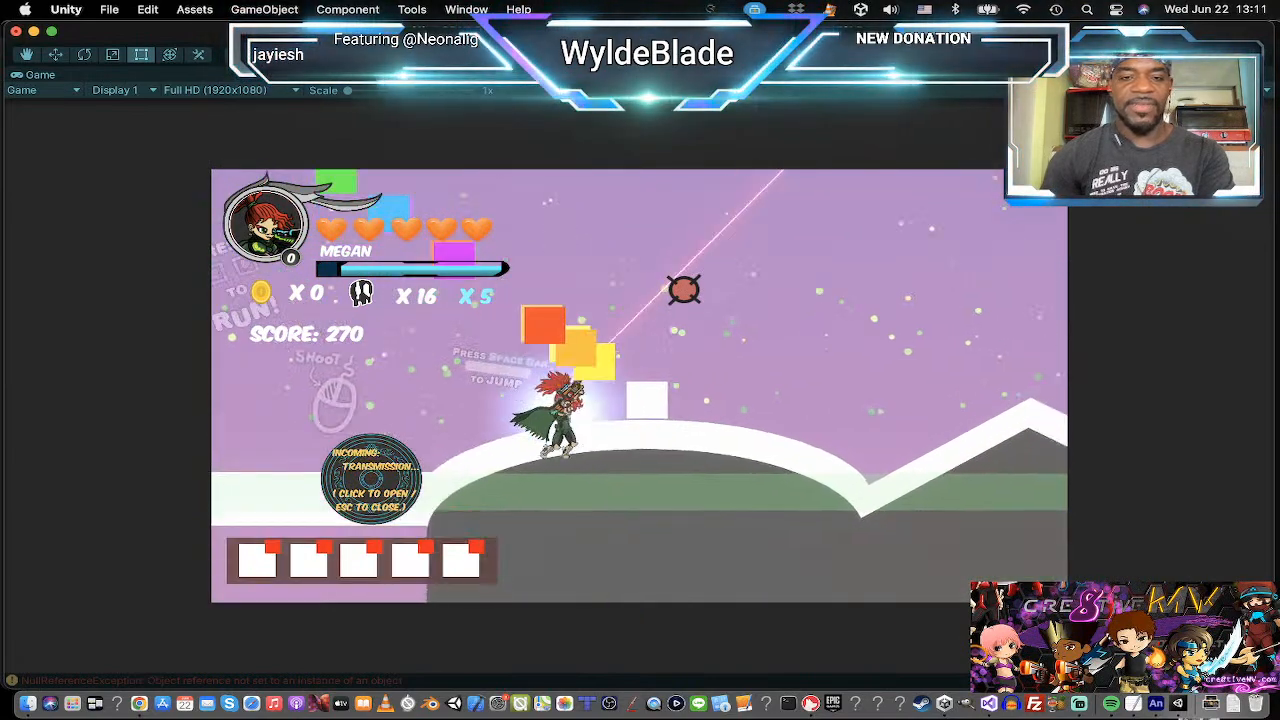
pyautogui.press('d')
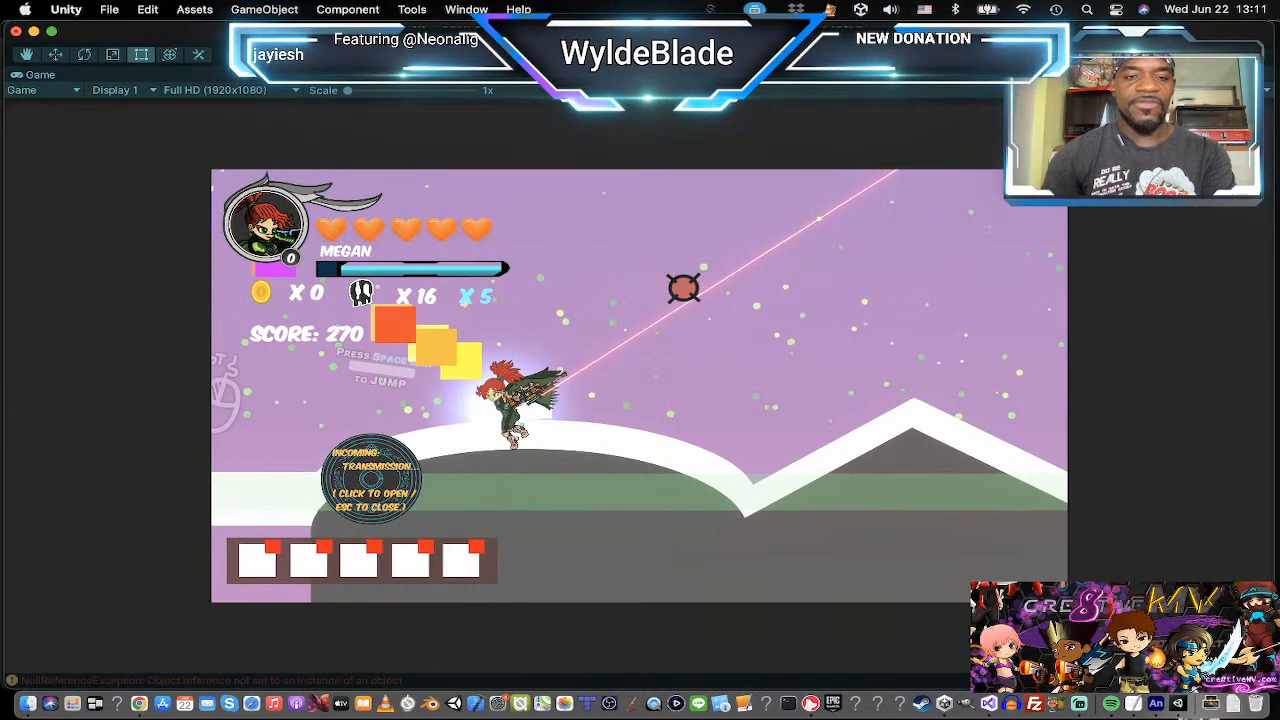
pyautogui.press('a')
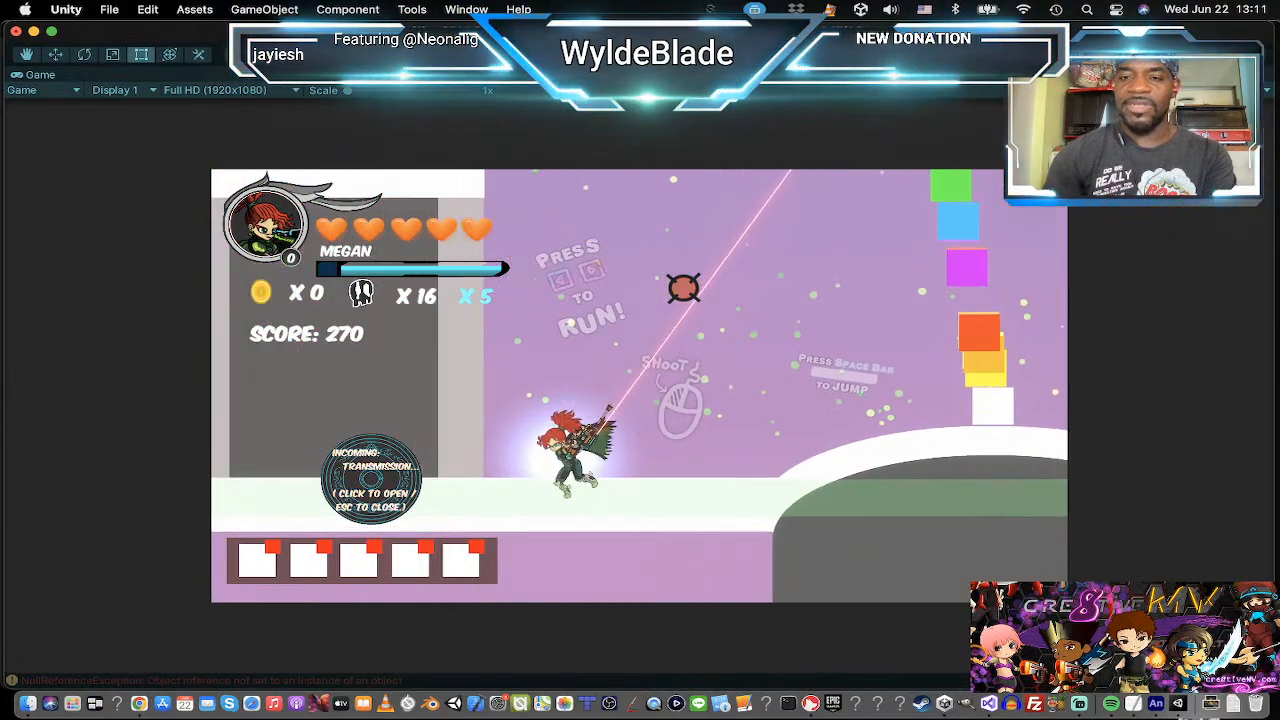
pyautogui.press('d')
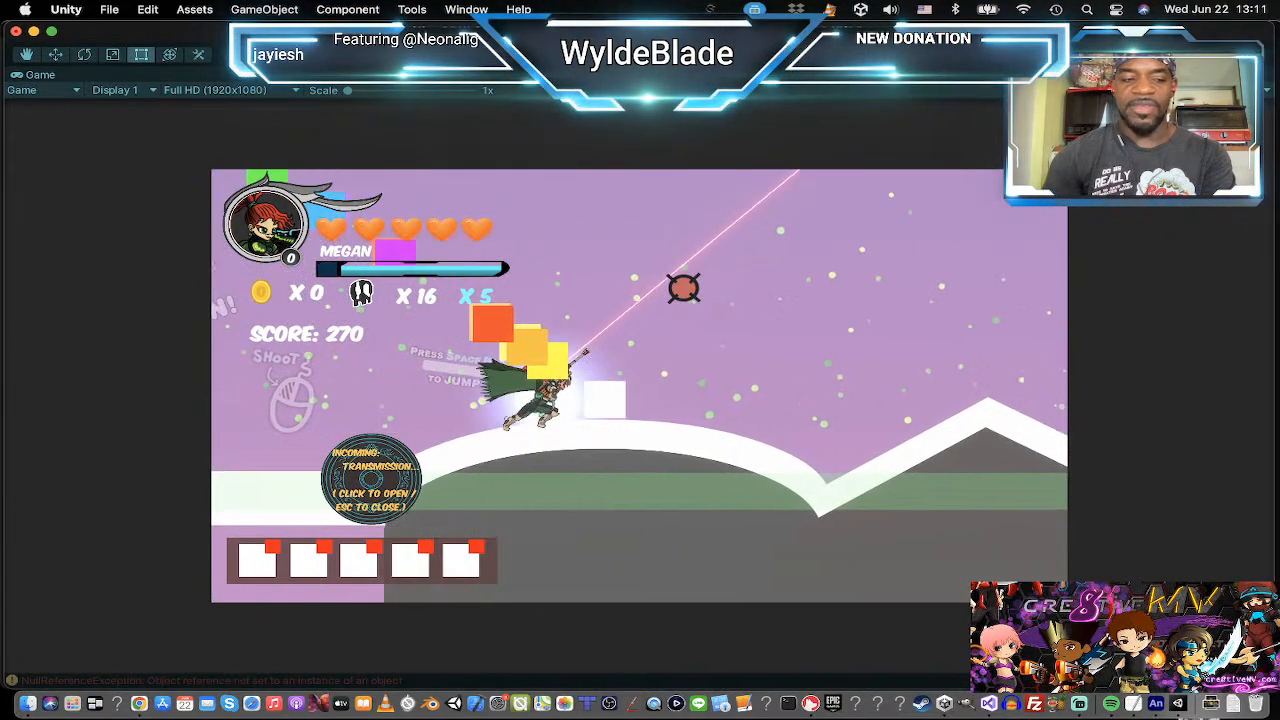
pyautogui.press('d')
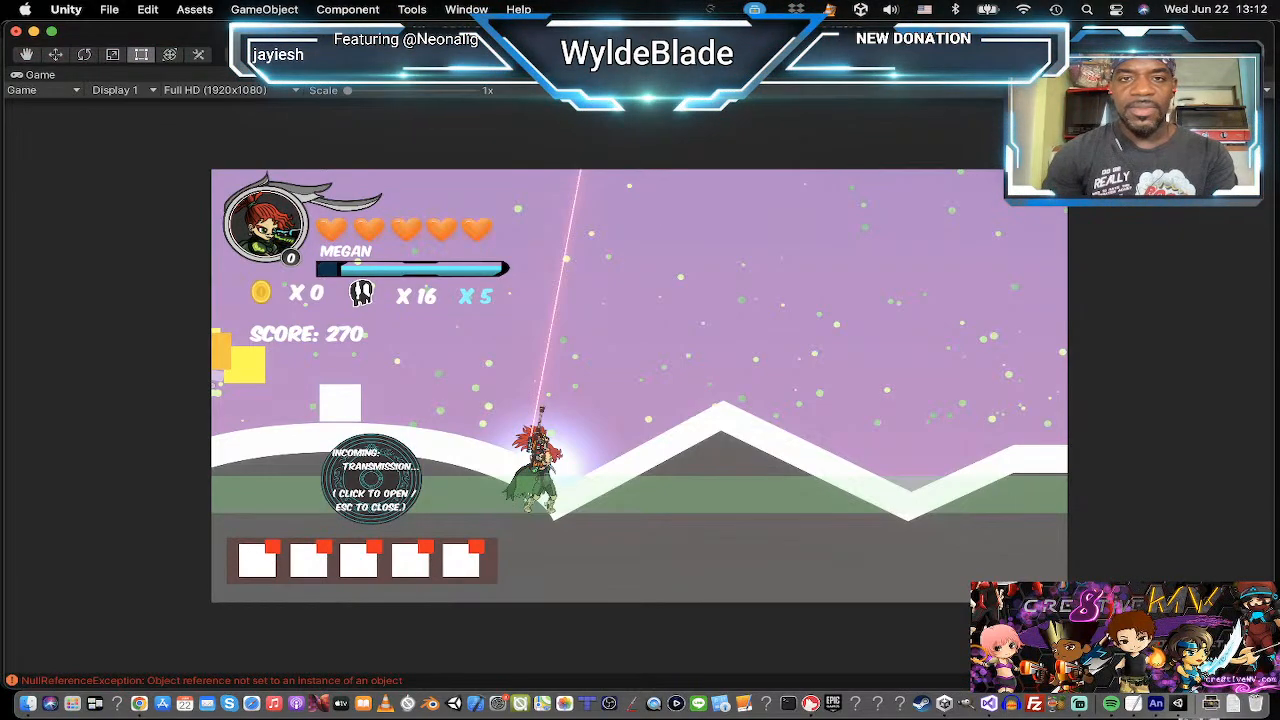
pyautogui.press('super+p')
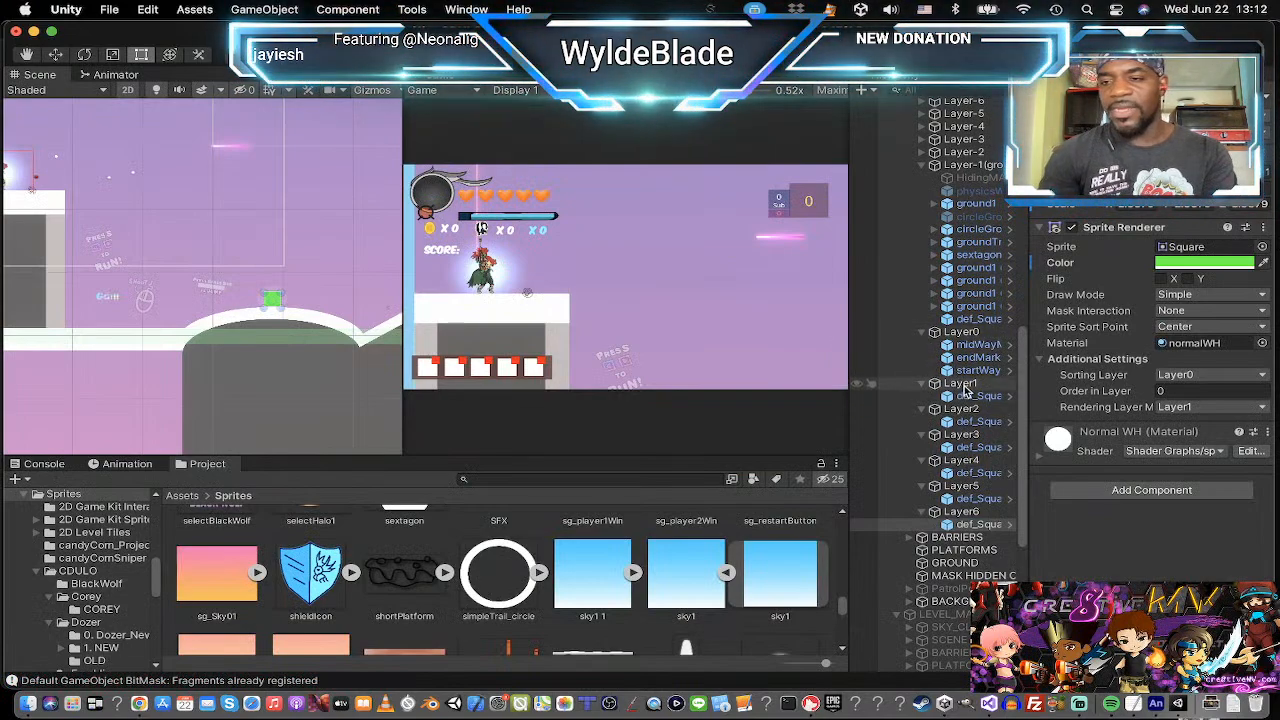
# Set the Parallax Amount of Layer1 to 0.
pyautogui.click(962, 384)
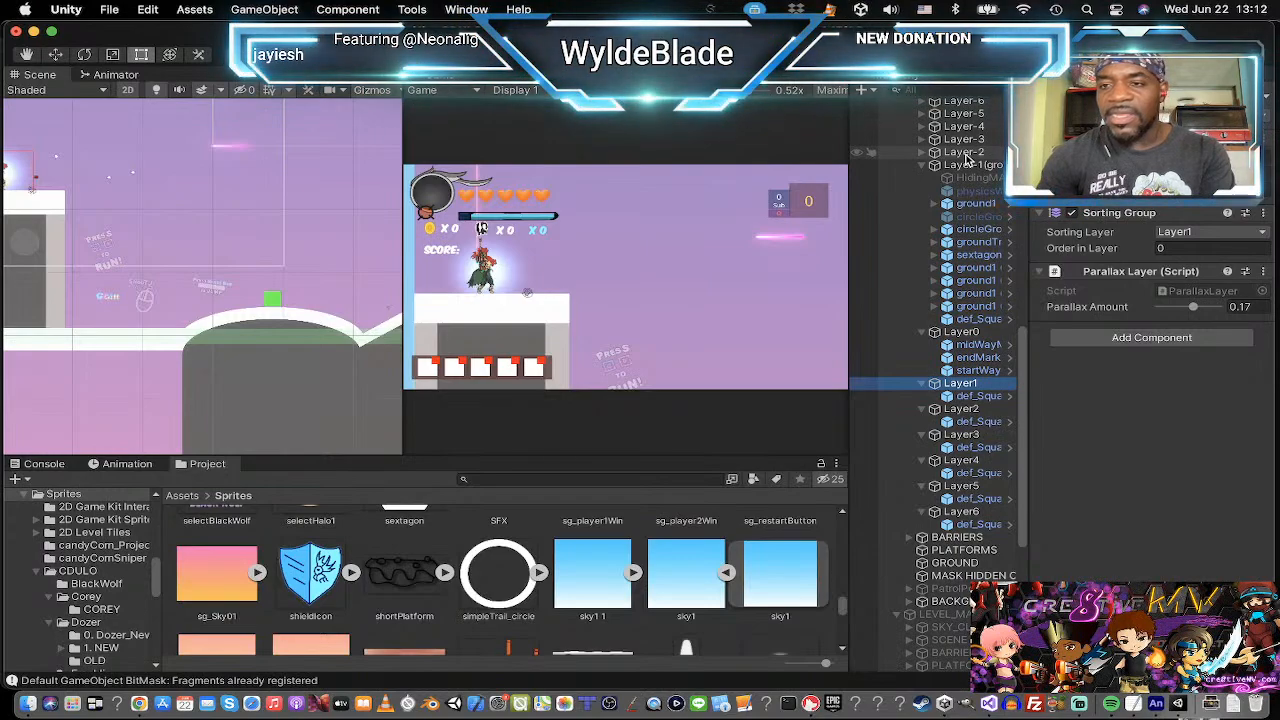
pyautogui.click(1244, 308)
pyautogui.write('0')
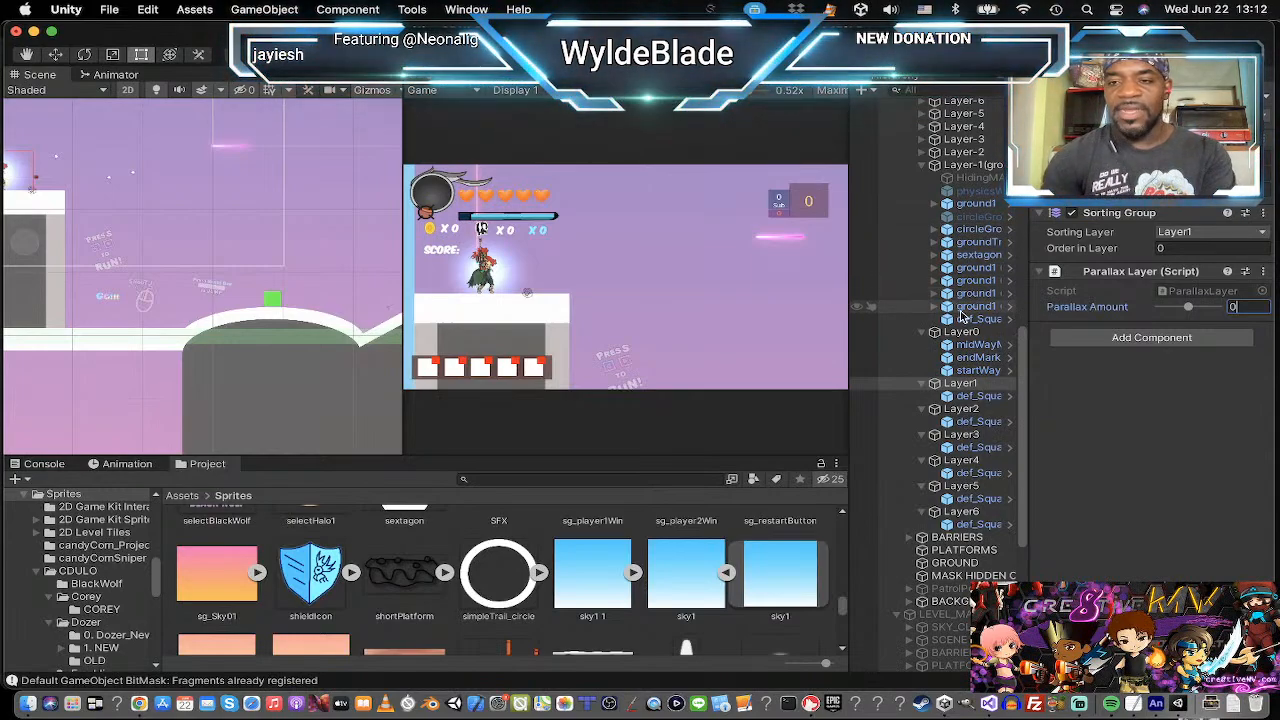
# Compare Layer2 with the Parallax Amount of Layer-2 and set Layer2's Parallax Amount to -0.23.
pyautogui.click(962, 410)
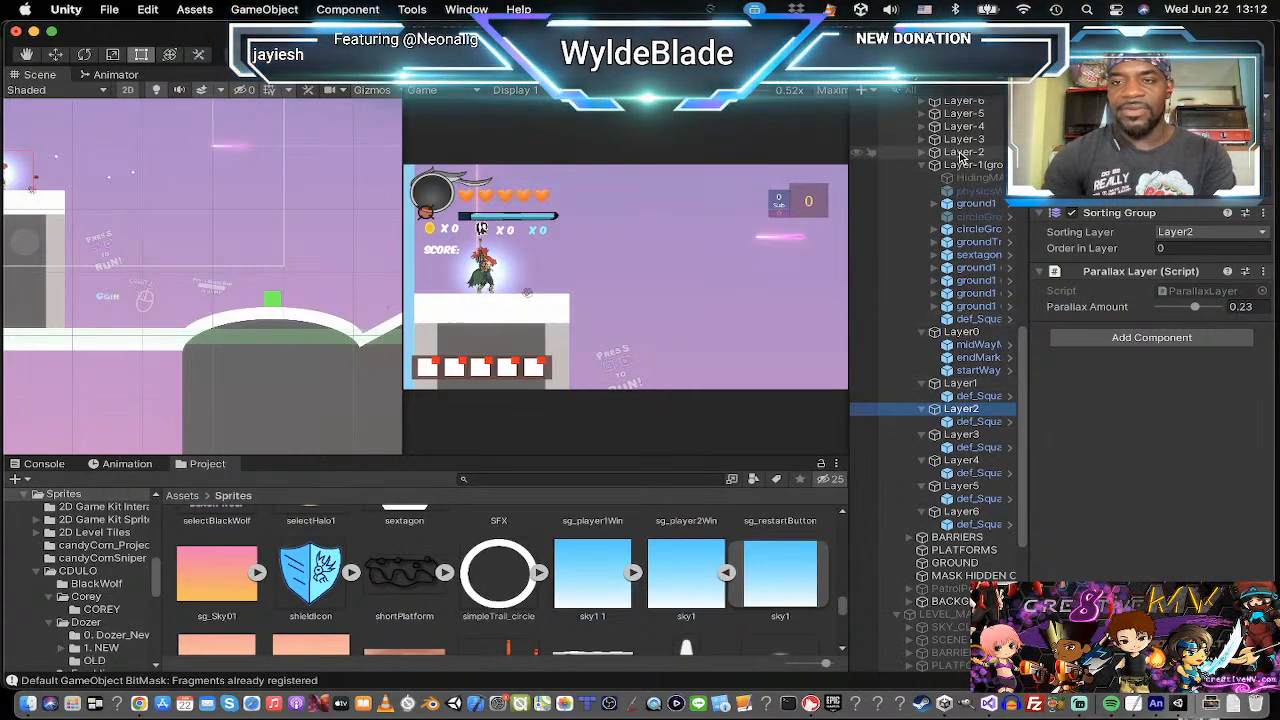
pyautogui.click(962, 152)
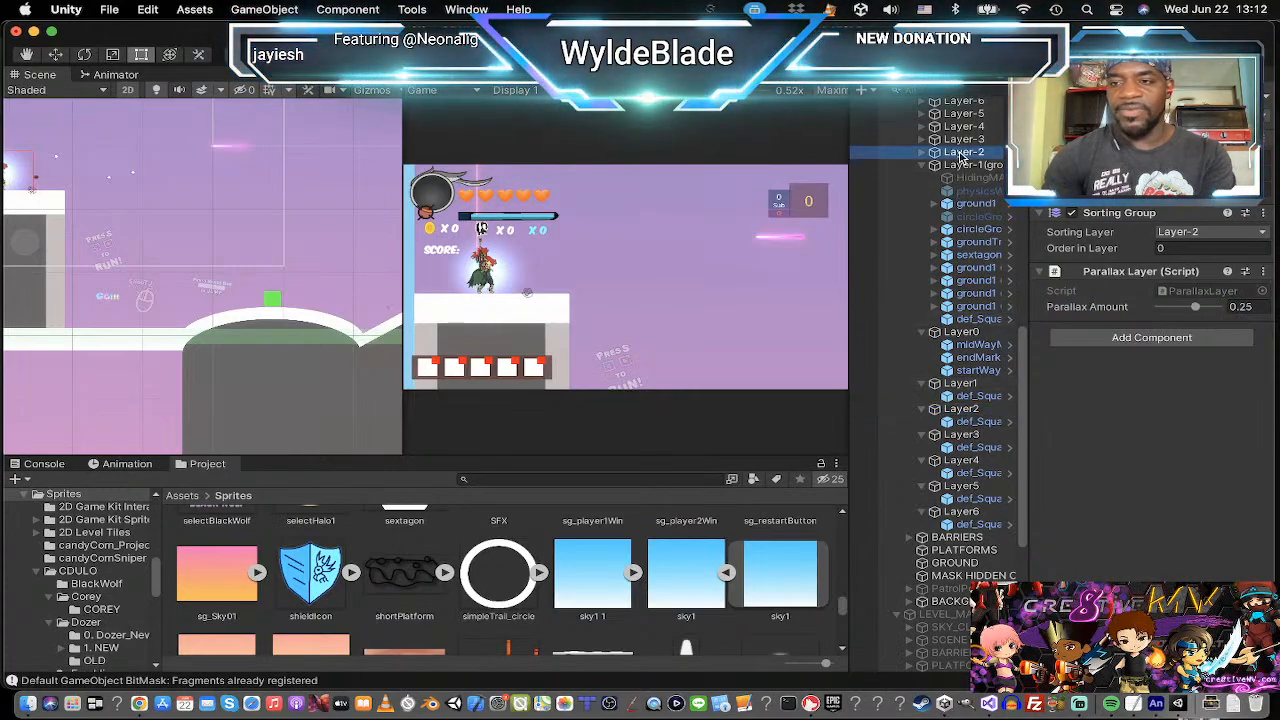
pyautogui.click(962, 410)
pyautogui.click(1244, 306)
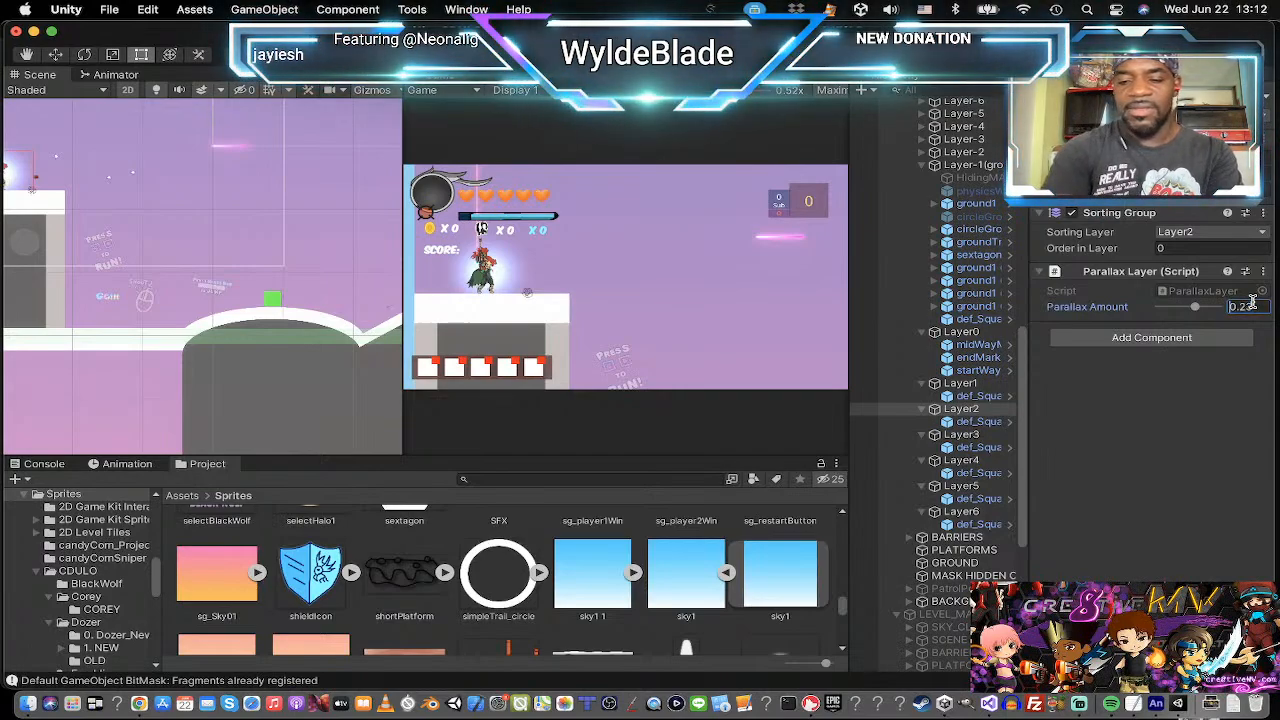
pyautogui.write('-')
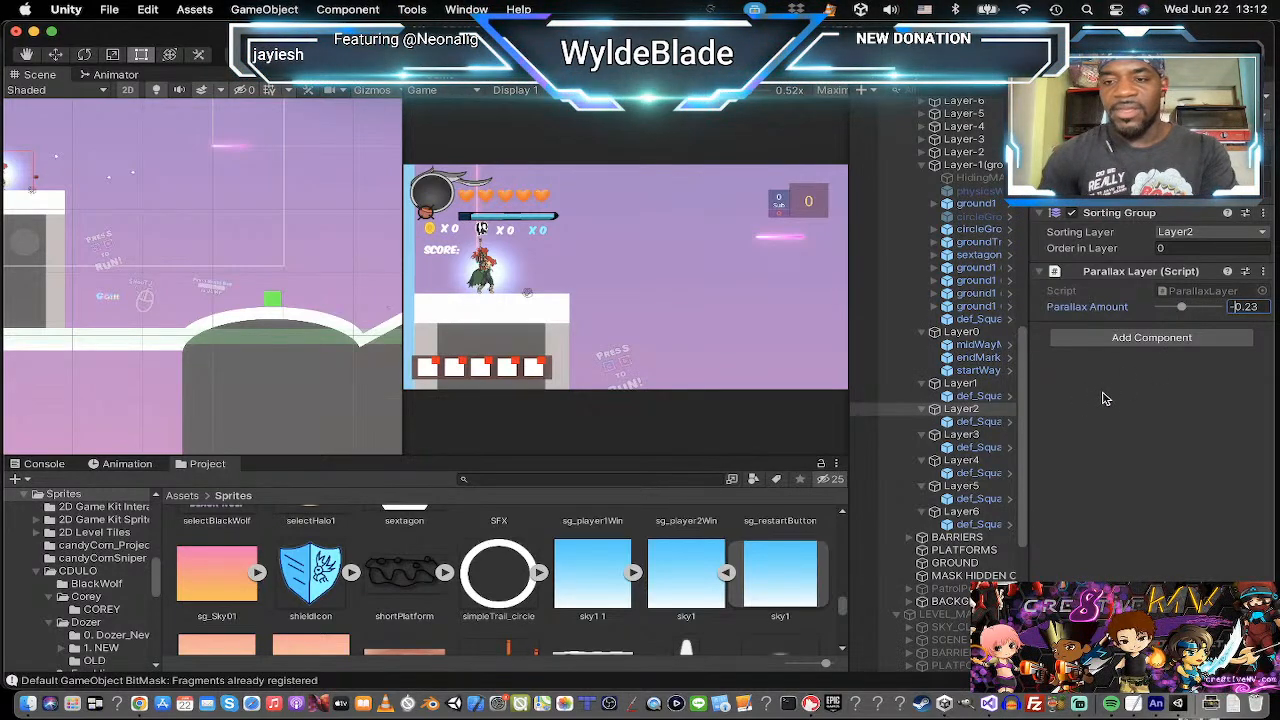
# Make Layer3's Parallax Amount negative by setting it to -0.33.
pyautogui.click(962, 435)
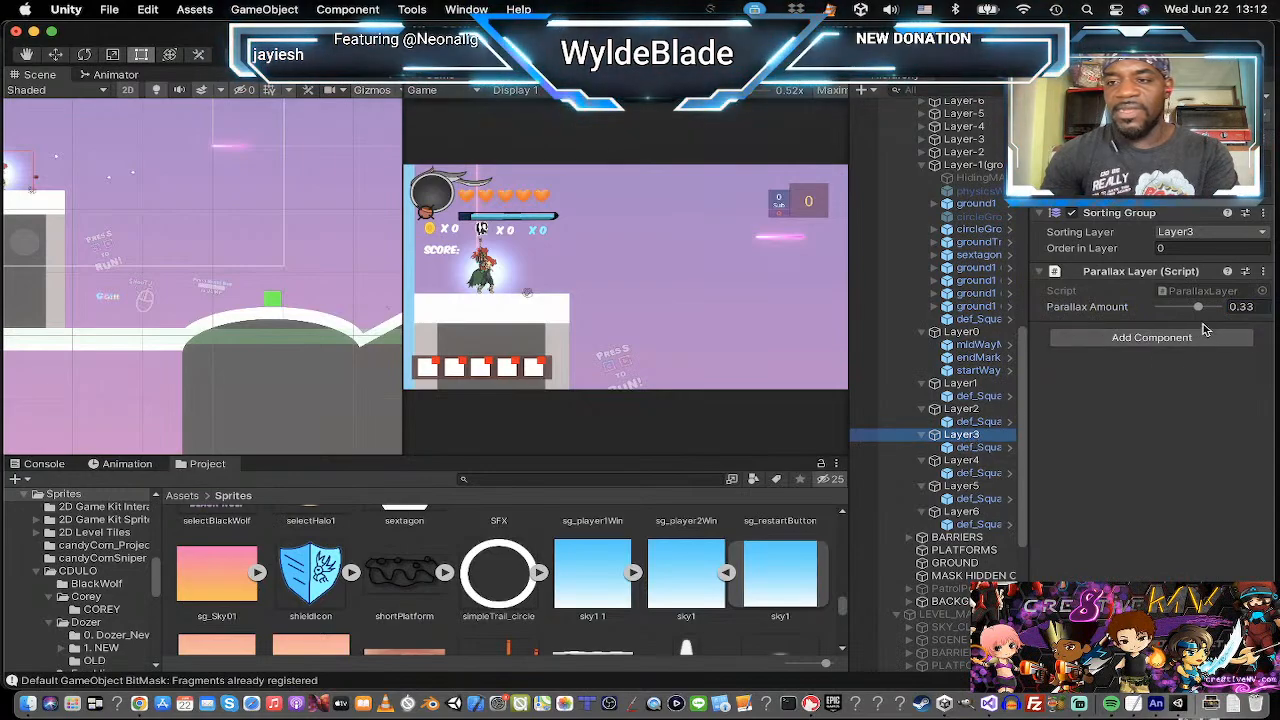
pyautogui.click(1241, 306)
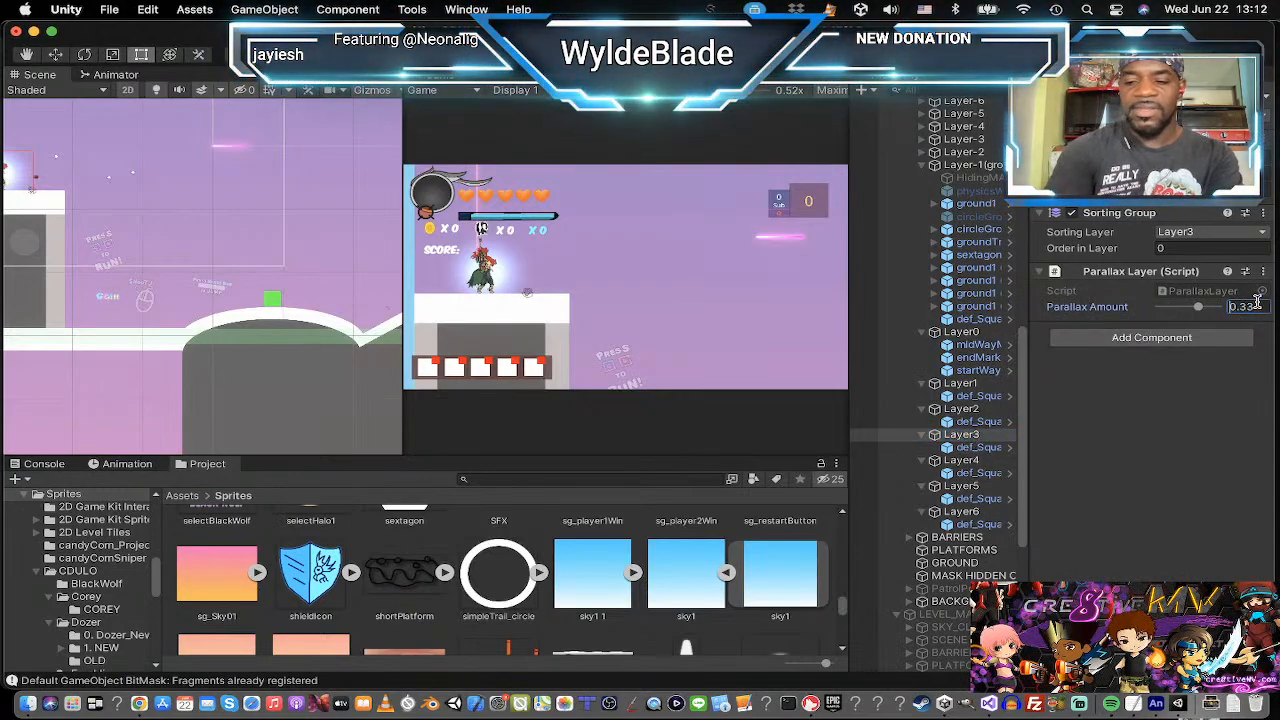
pyautogui.write('-')
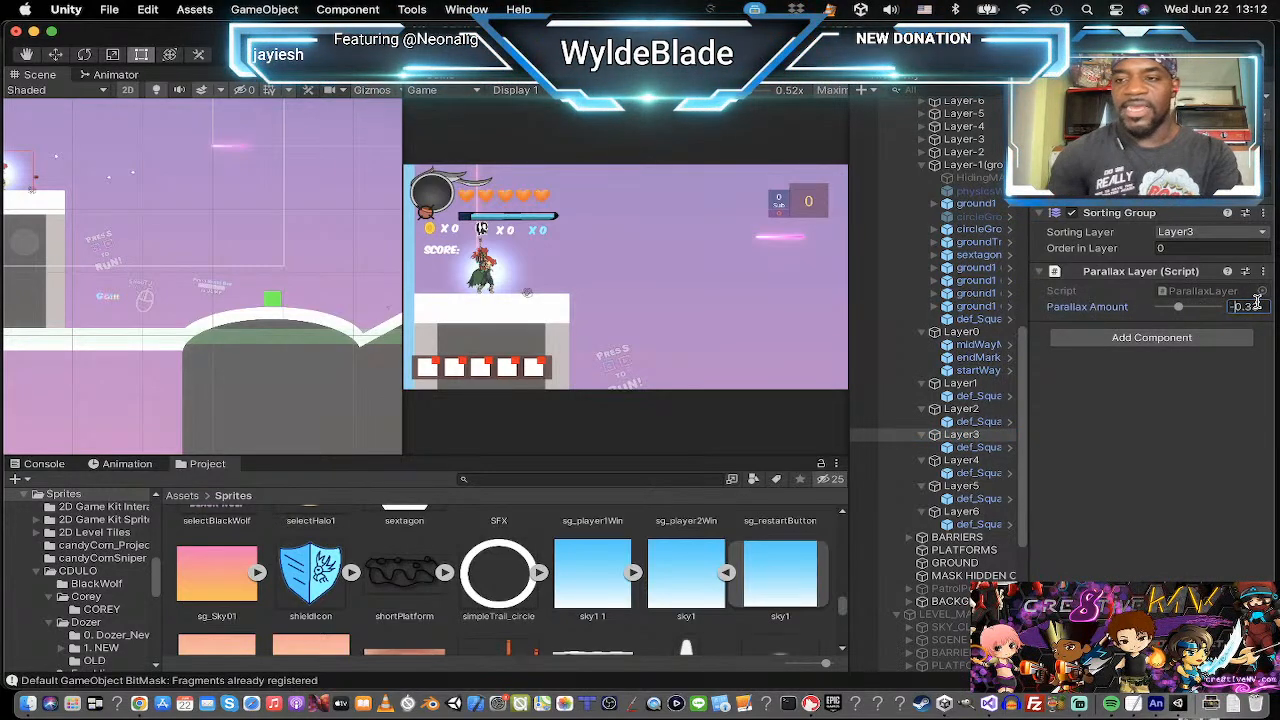
# Set the Parallax Amount of the Layer4 object's Parallax Layer script to -0.62.
pyautogui.click(962, 461)
pyautogui.click(1250, 305)
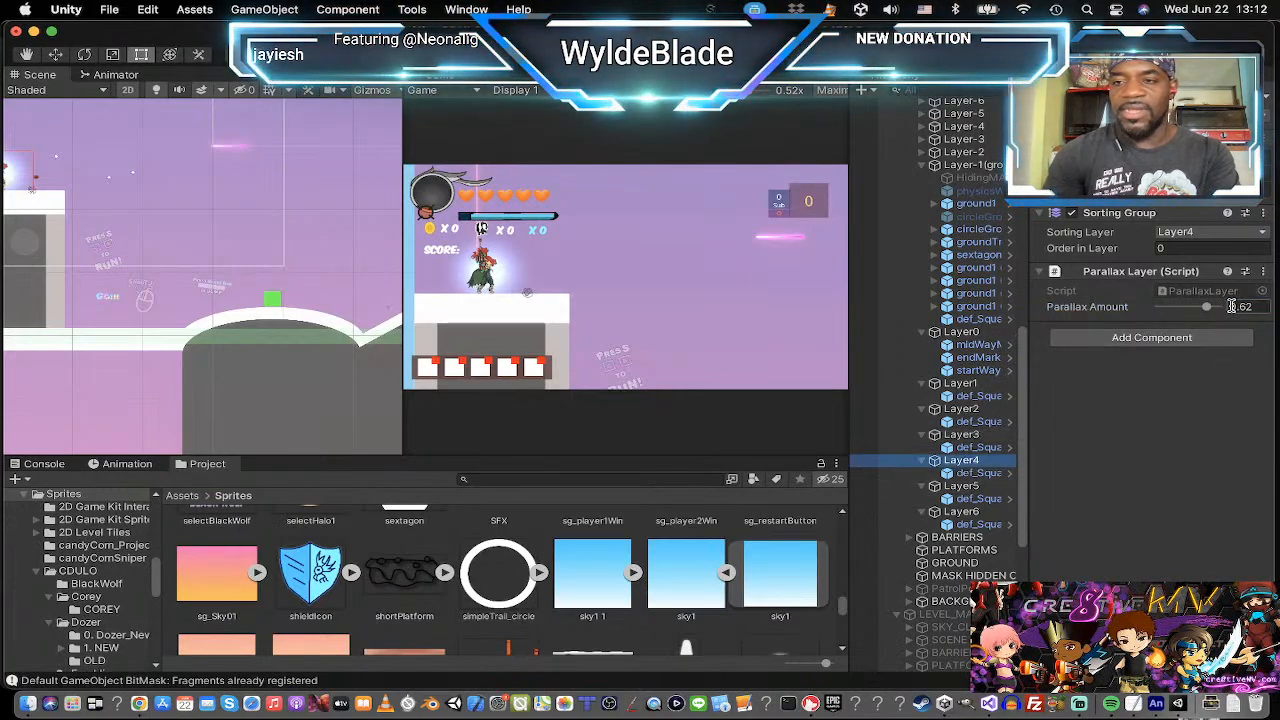
pyautogui.write('-')
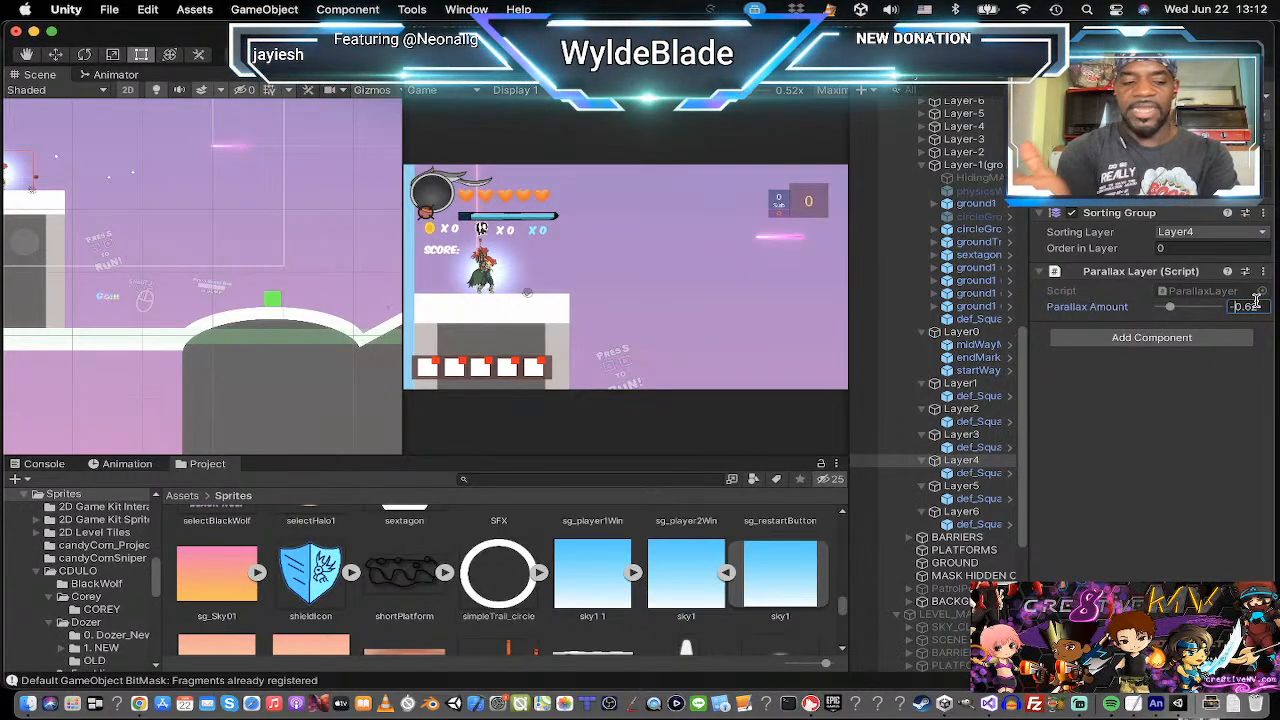
pyautogui.write('-')
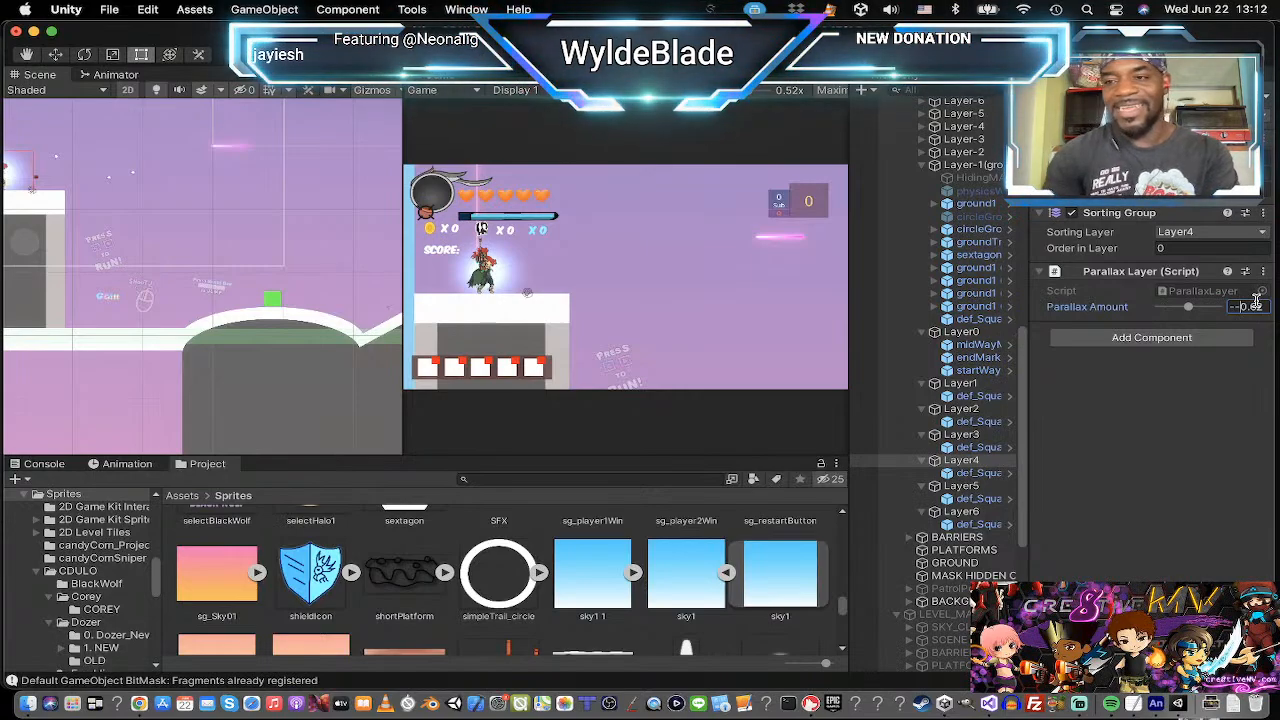
pyautogui.press('Return')
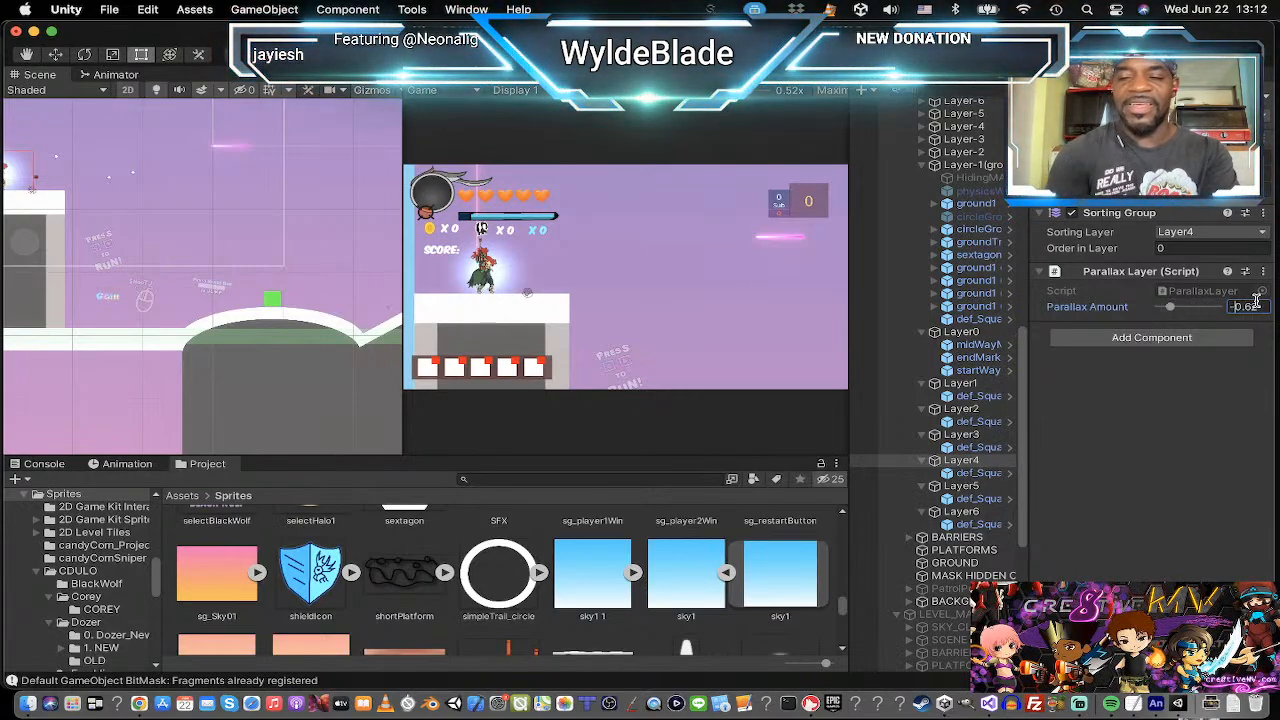
# Set Layer5's Parallax Amount to -0.83 and show the parallax settings of Layer6.
pyautogui.click(968, 488)
pyautogui.click(1238, 306)
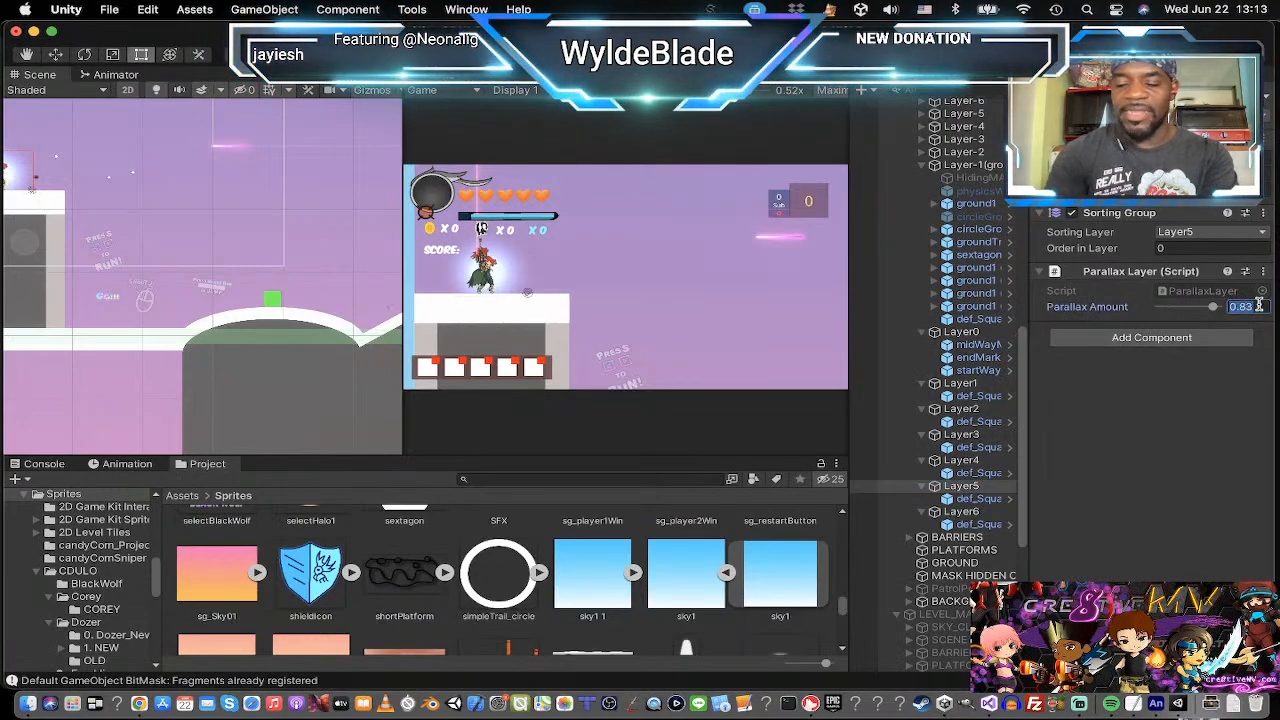
pyautogui.write('-')
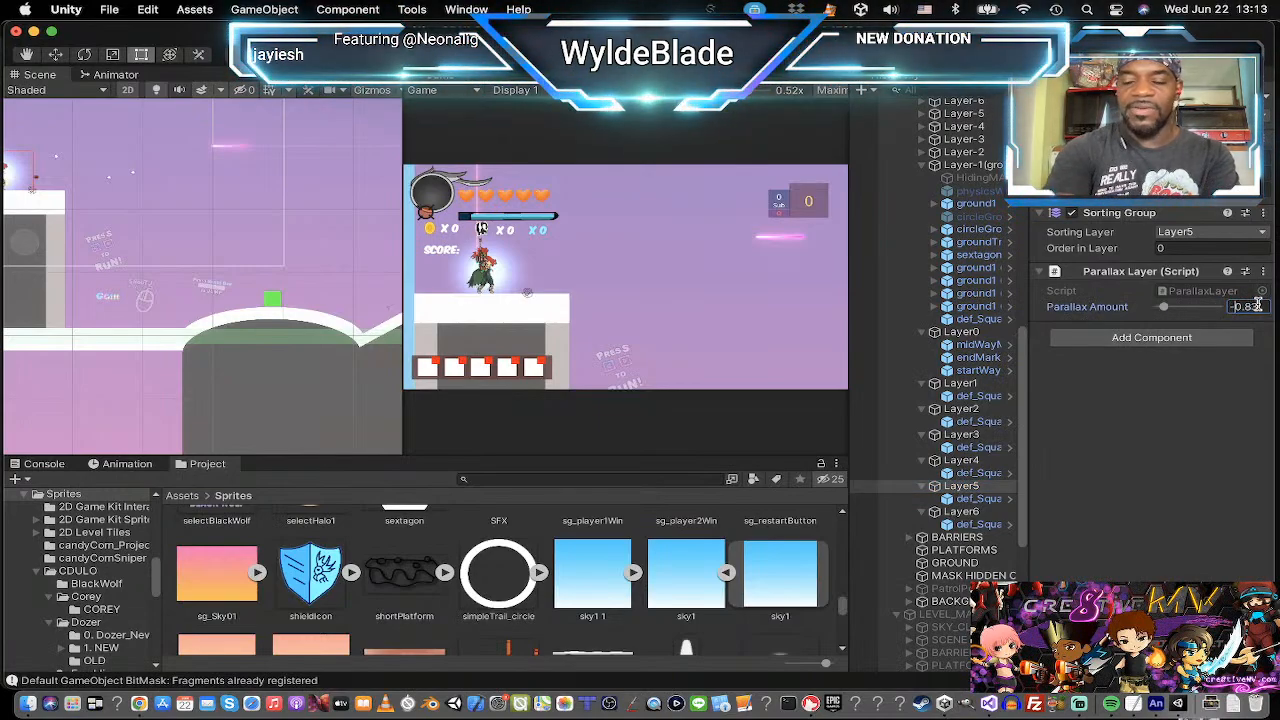
pyautogui.click(963, 513)
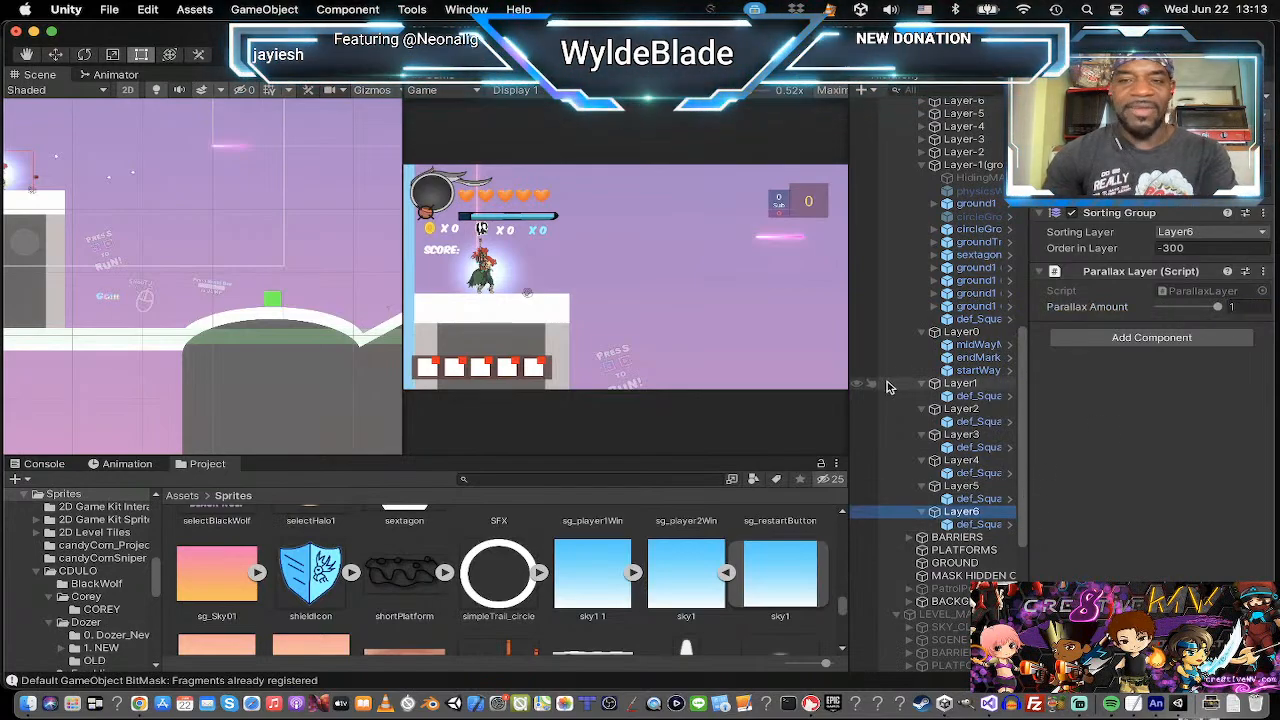
# Playtest the new parallax amounts by running the player back and forth past the colored squares, and stop play mode.
pyautogui.press('super+p')
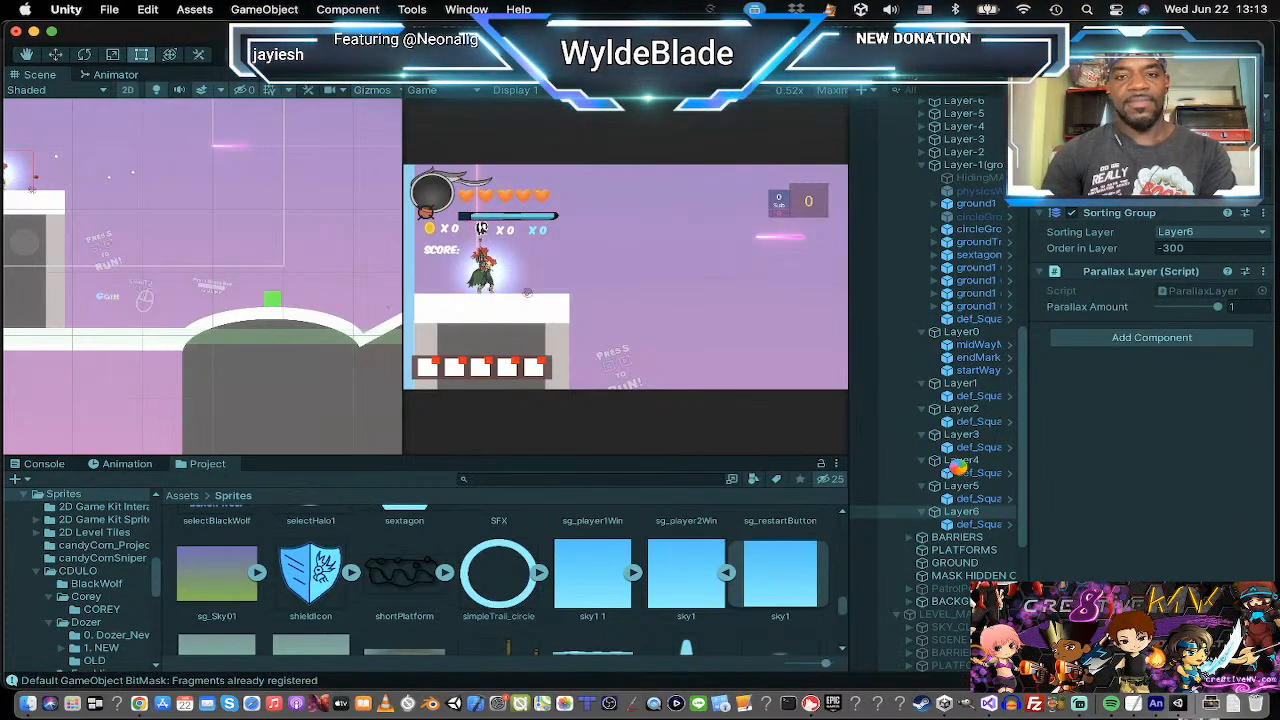
pyautogui.press('super+p')
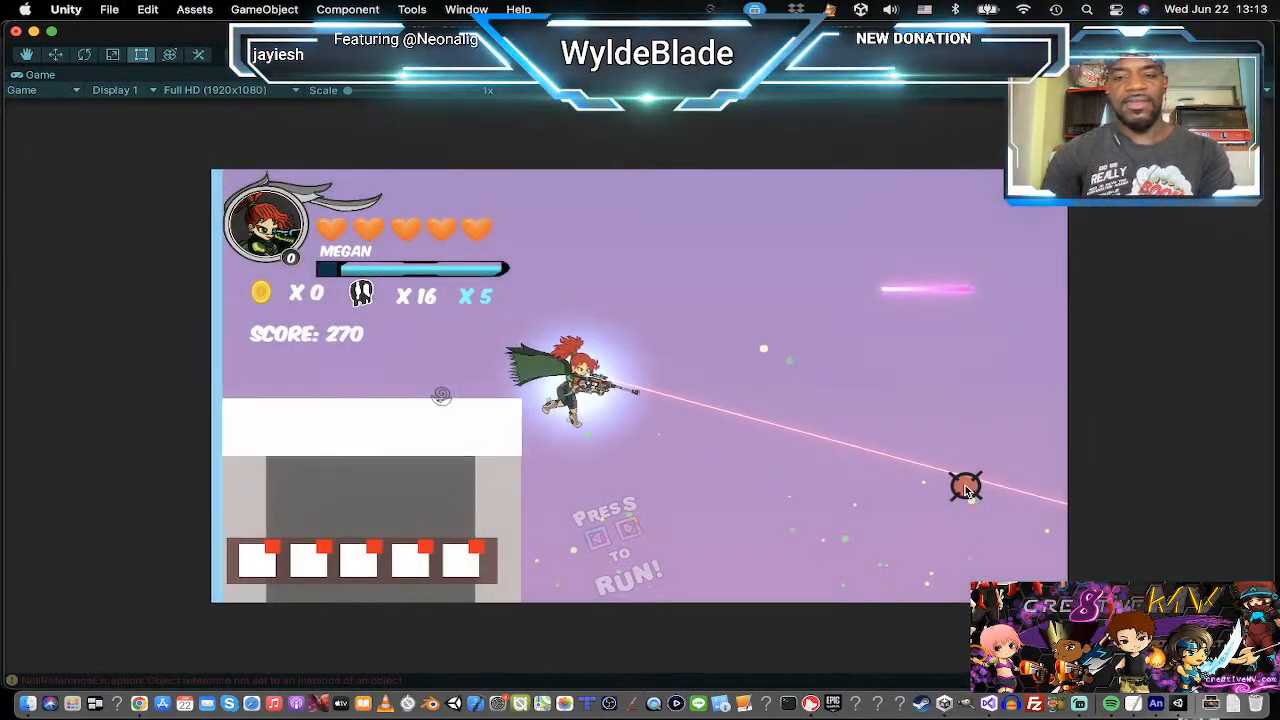
pyautogui.press('d')
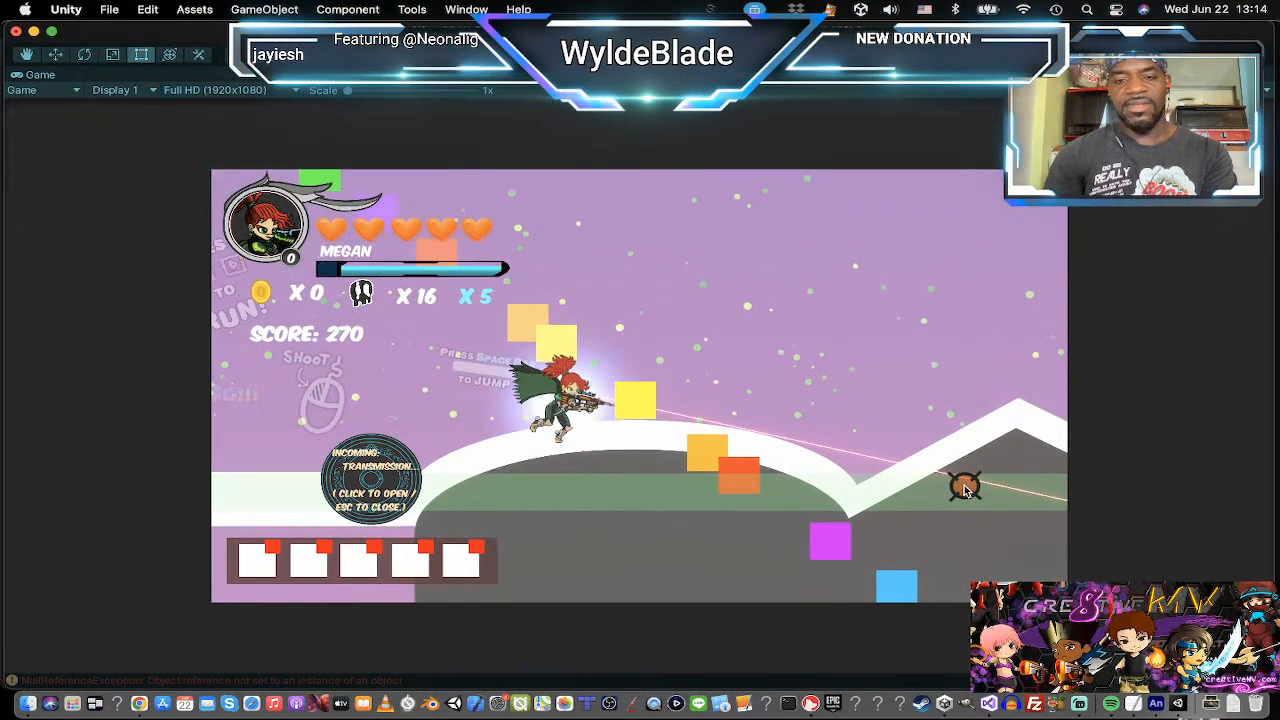
pyautogui.press('Left')
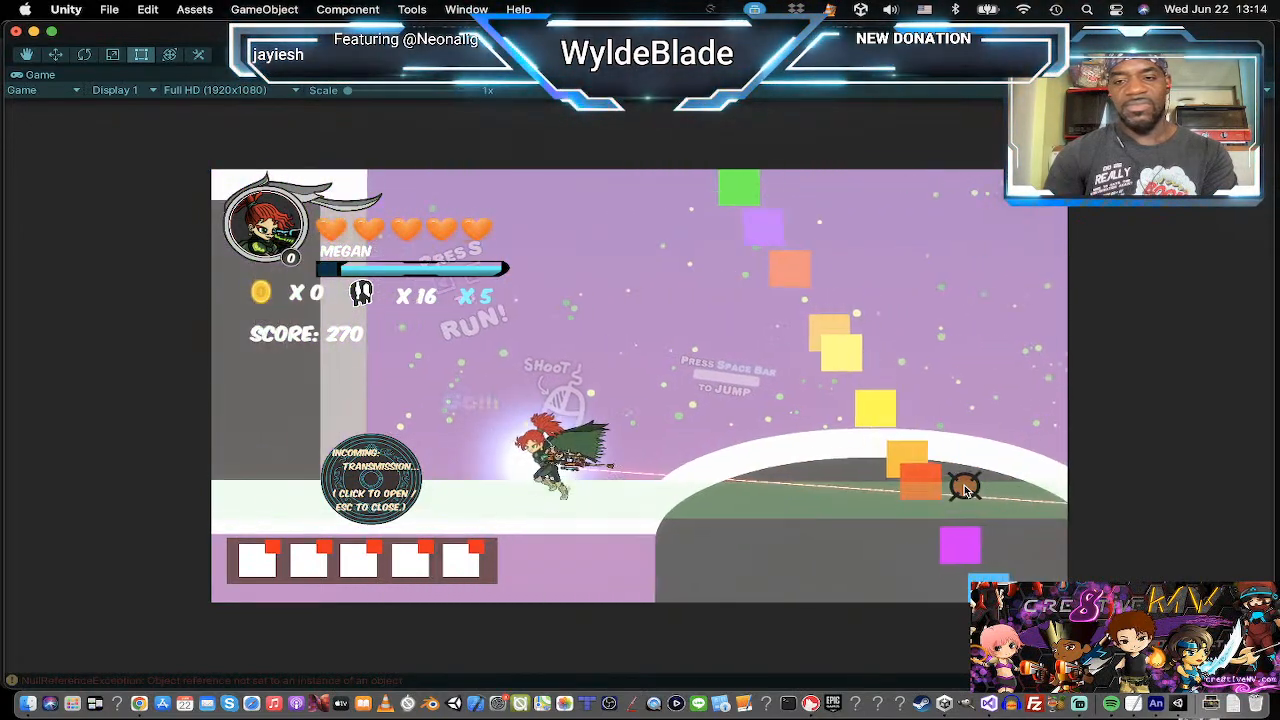
pyautogui.press('Right')
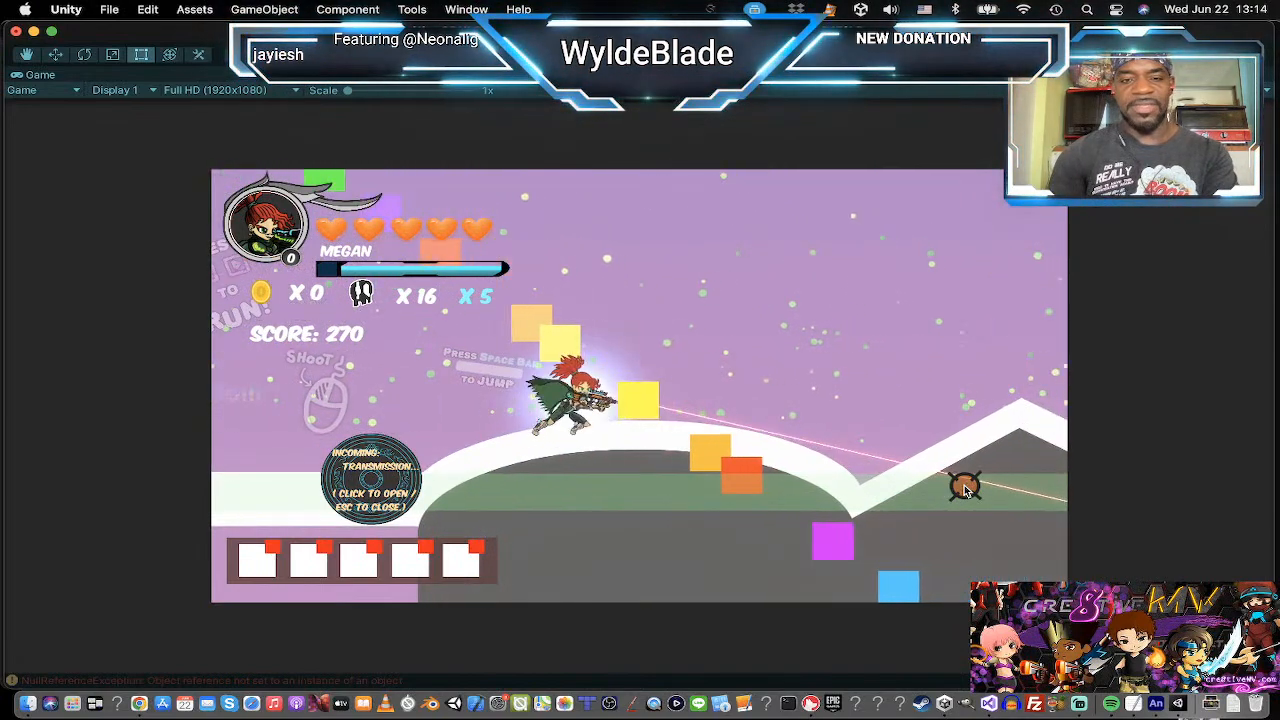
pyautogui.press('Left')
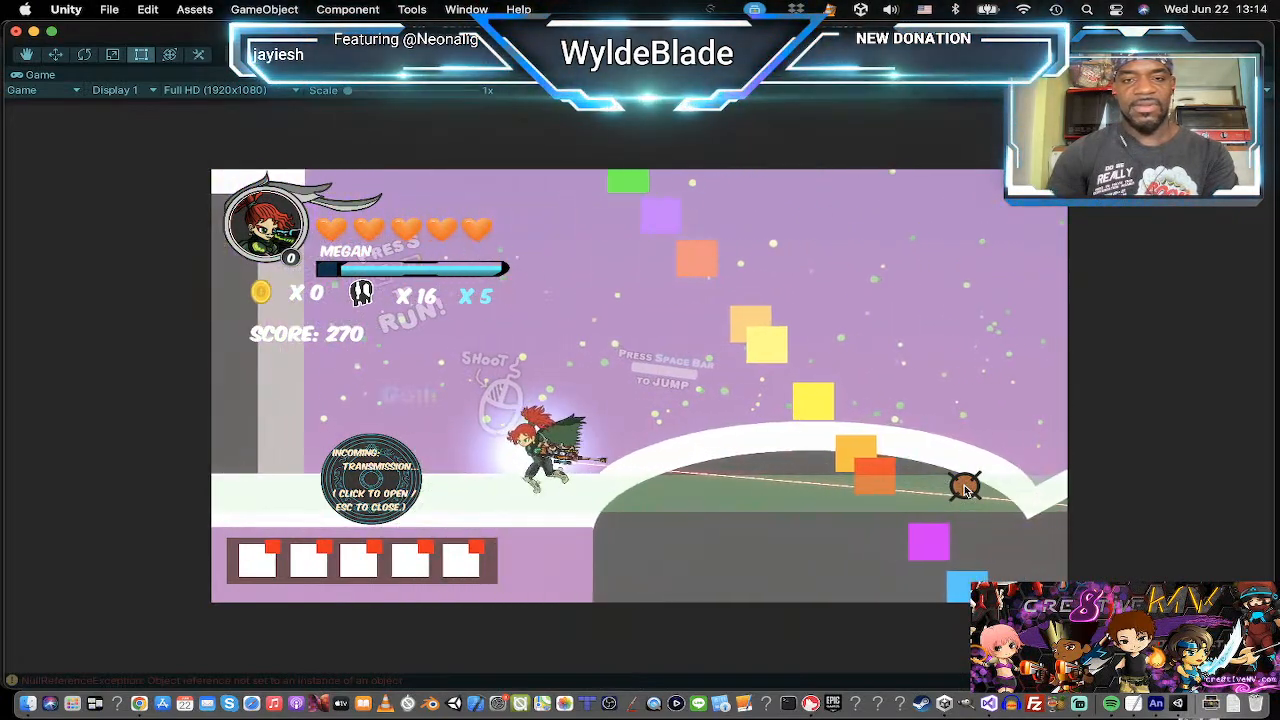
pyautogui.press('Right')
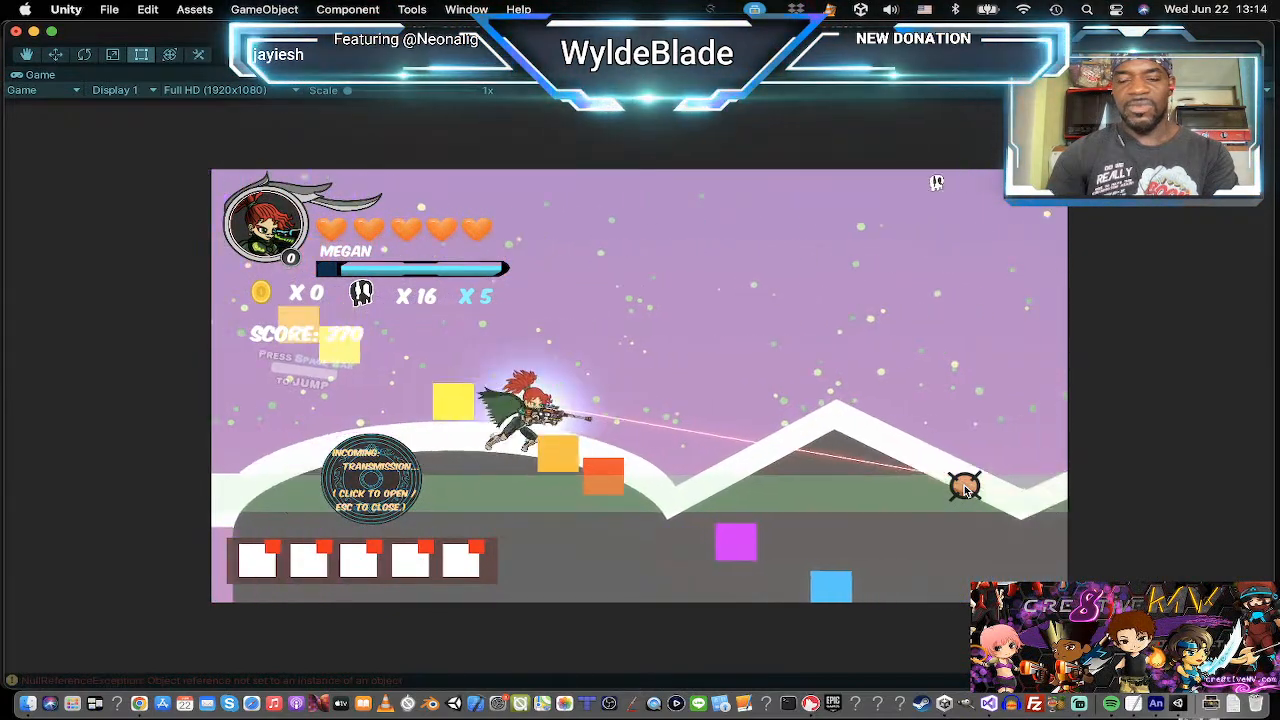
pyautogui.press('a')
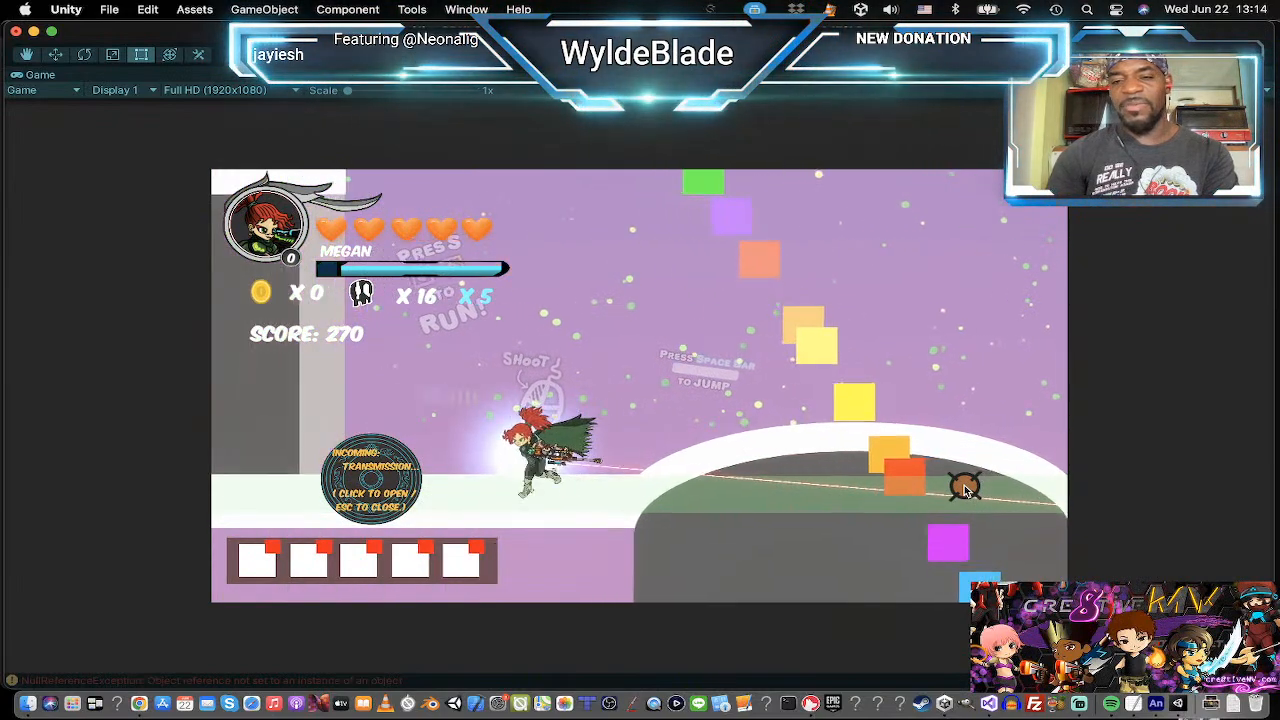
pyautogui.press('Right')
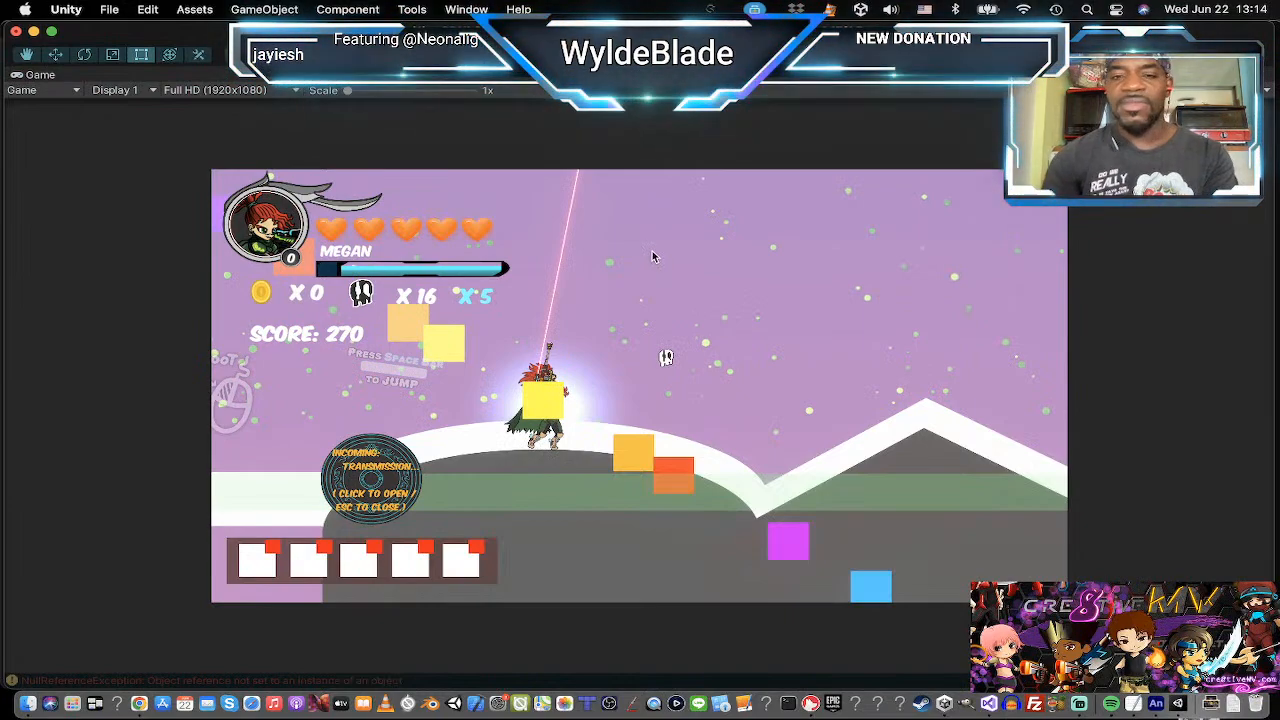
pyautogui.press('super+Tab')
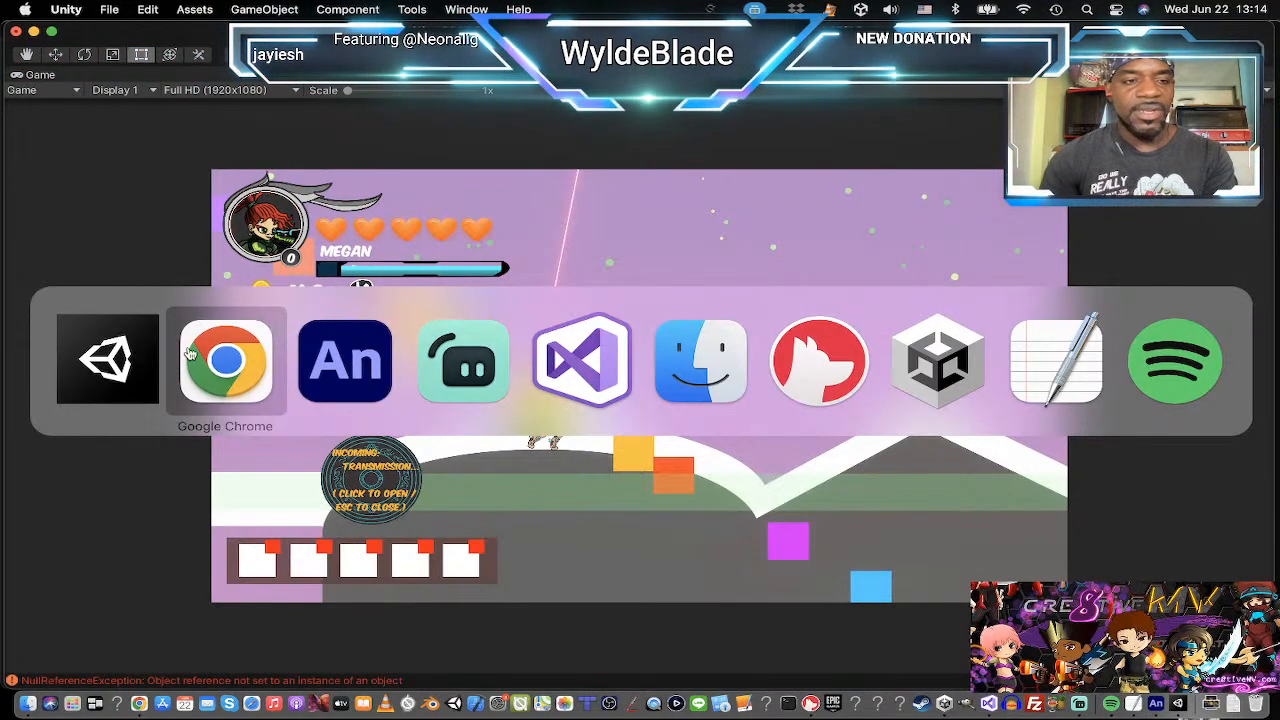
pyautogui.keyDown('super'); pyautogui.click(120, 363); pyautogui.keyUp('super')
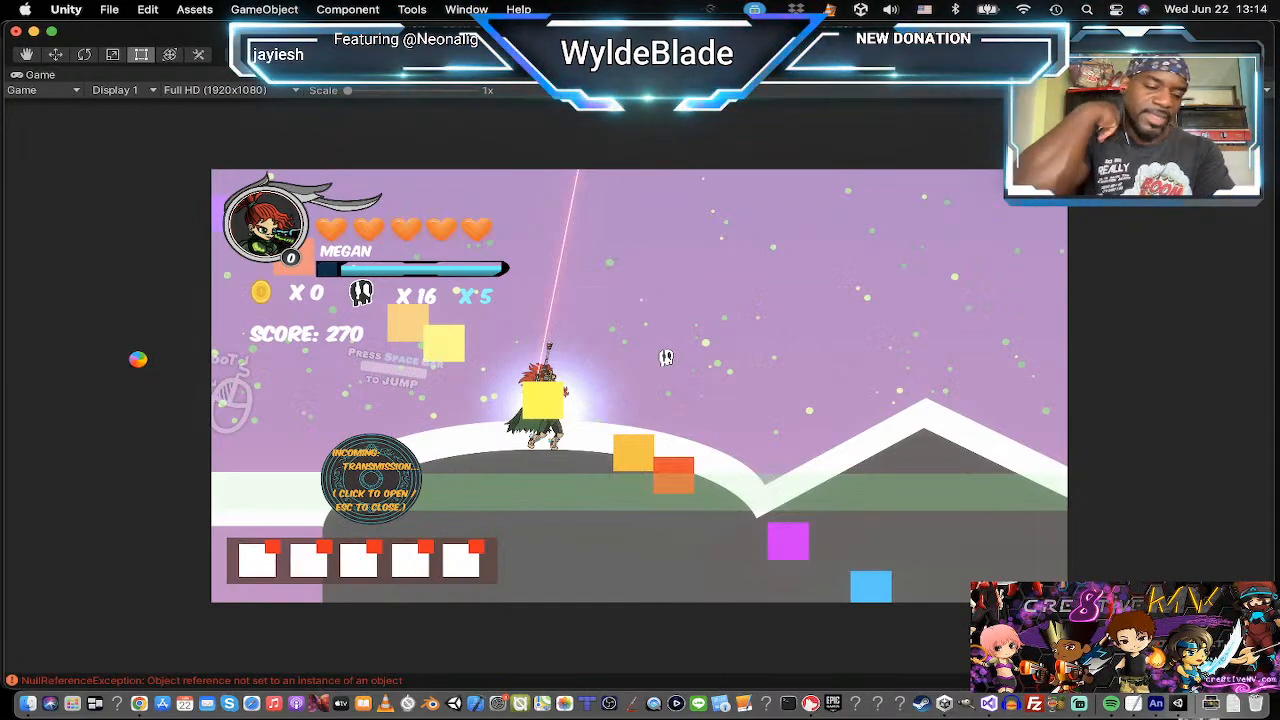
pyautogui.press('super+p')
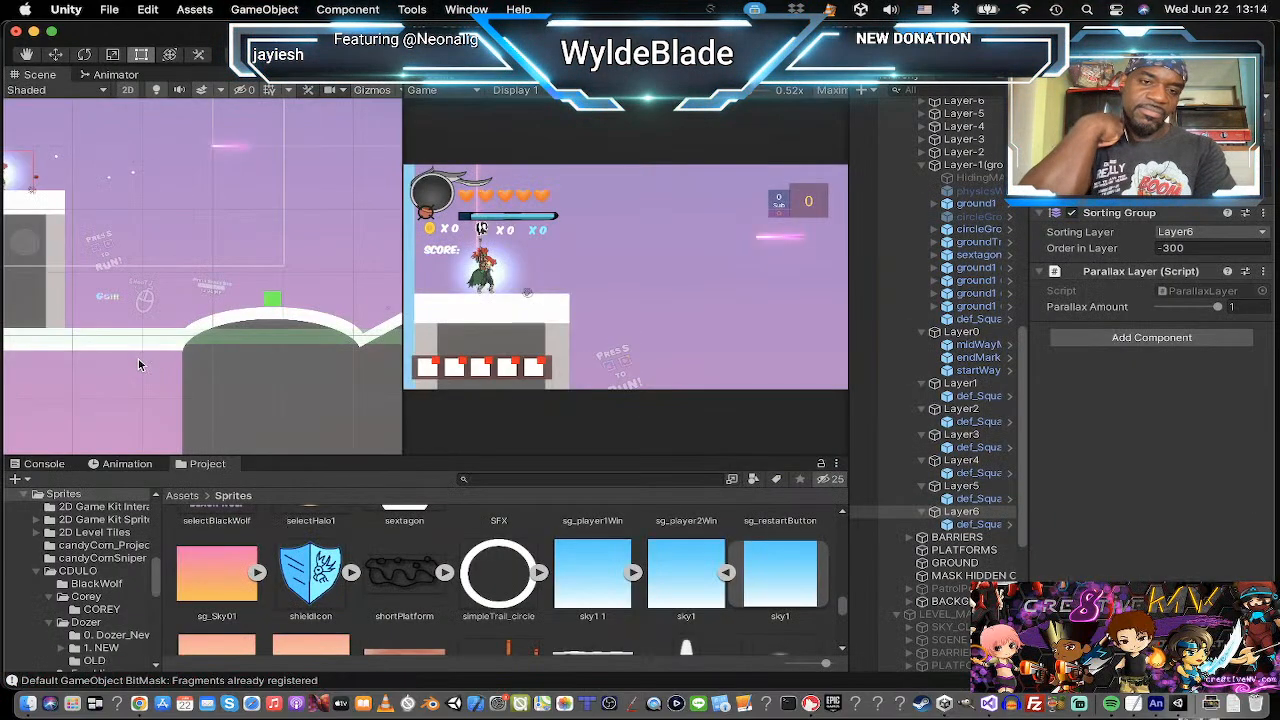
# Make the Parallax Amounts of two foreground layers positive: 0.83 on Layer5 and 0.62 on Layer4.
pyautogui.click(972, 489)
pyautogui.click(1248, 305)
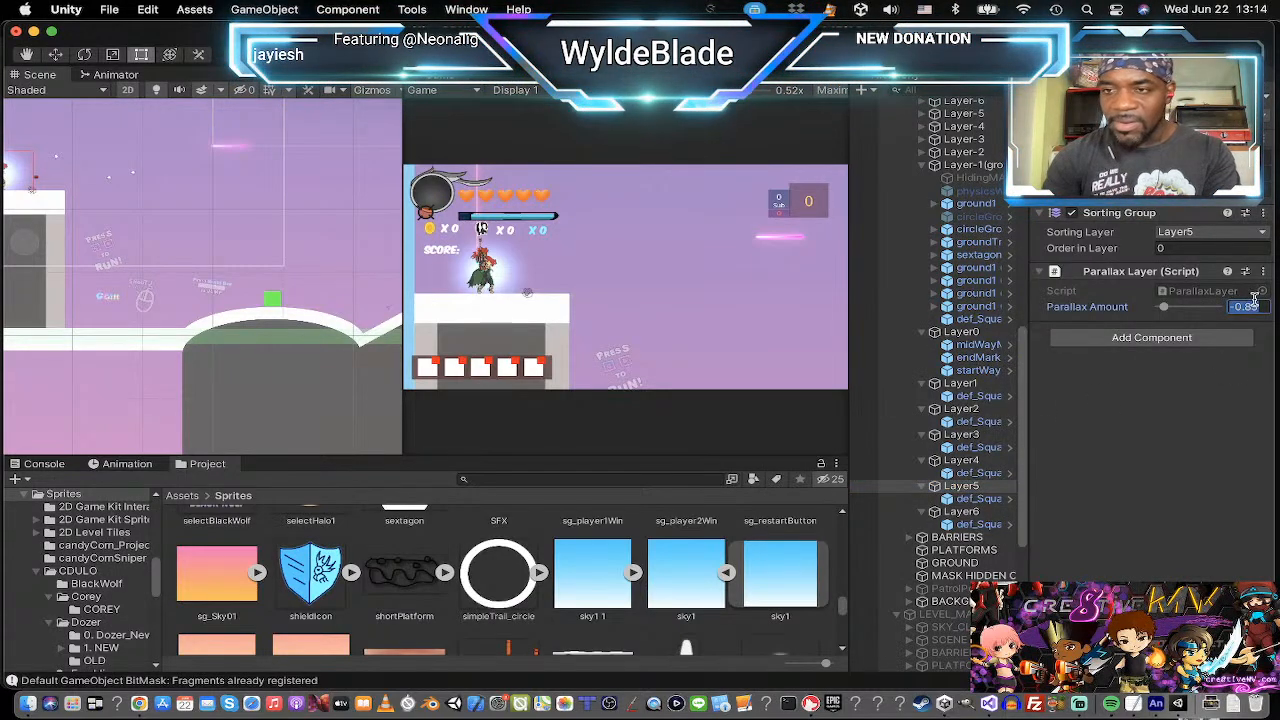
pyautogui.press('BackSpace')
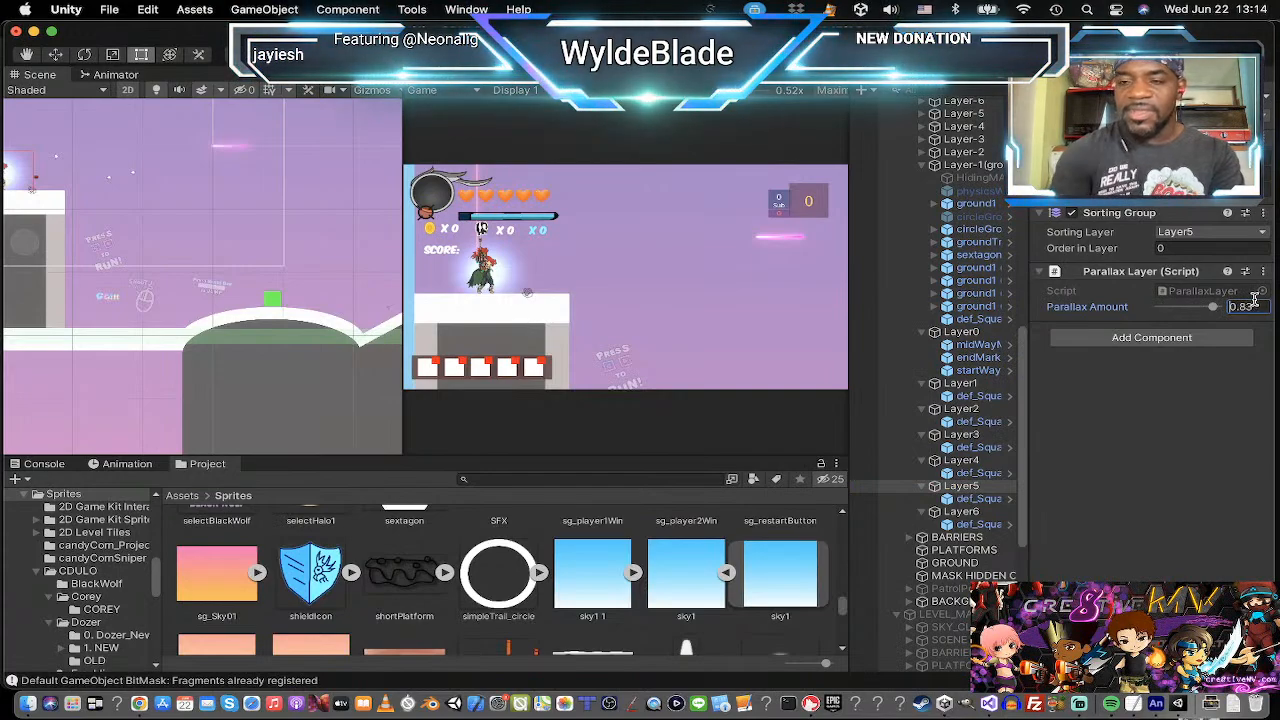
pyautogui.click(962, 461)
pyautogui.click(1240, 306)
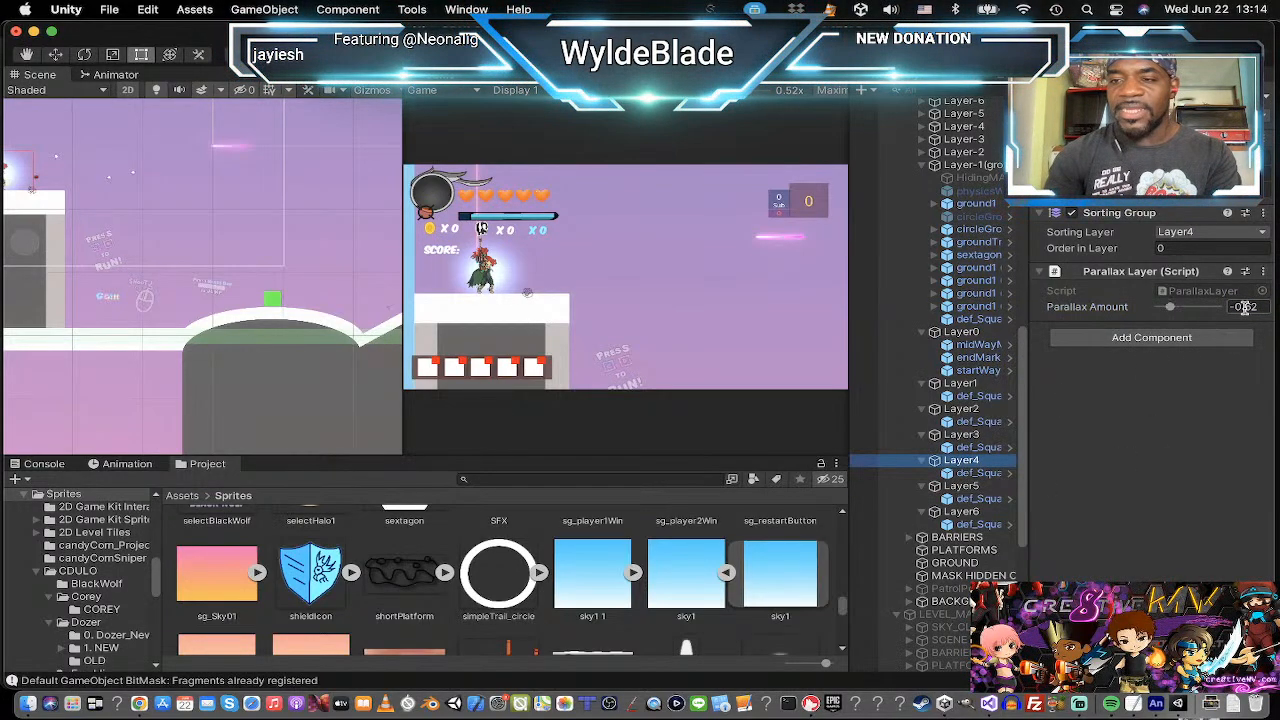
pyautogui.click(1235, 308)
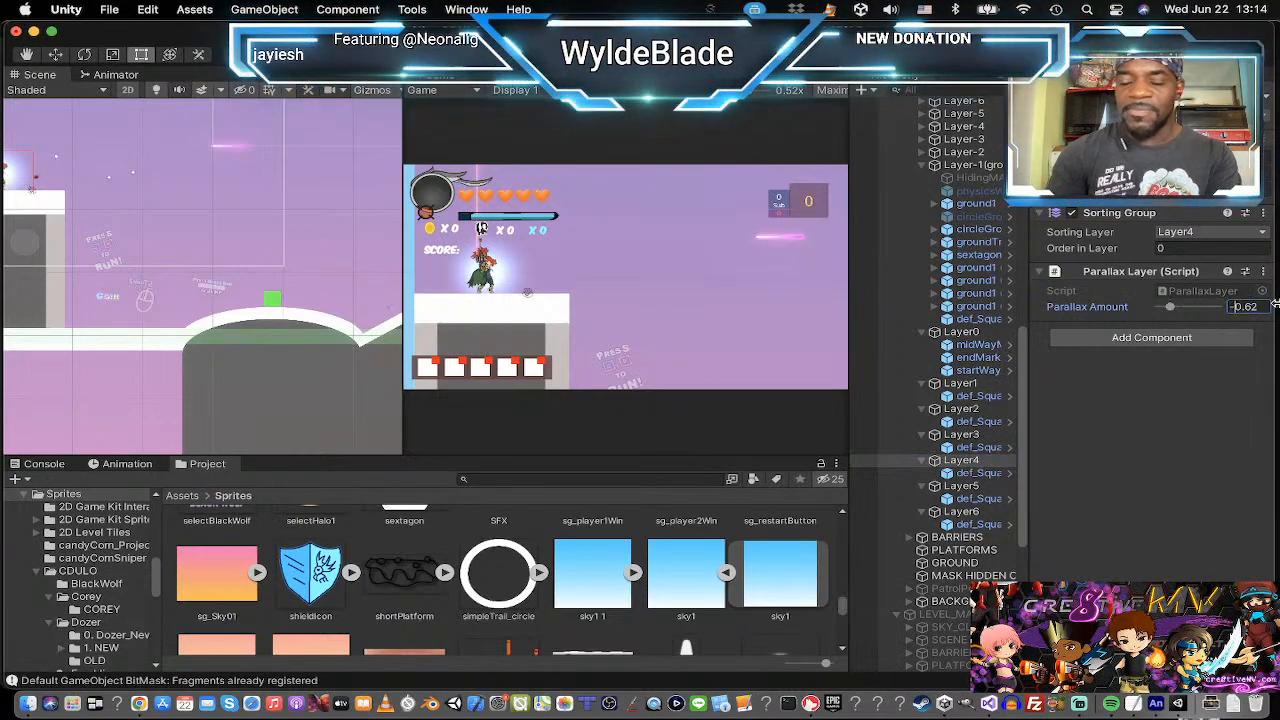
pyautogui.press('BackSpace')
# Set the Parallax Amount to 0.33 on Layer3 and 0.23 on Layer2, and check Layer1's value.
pyautogui.click(961, 435)
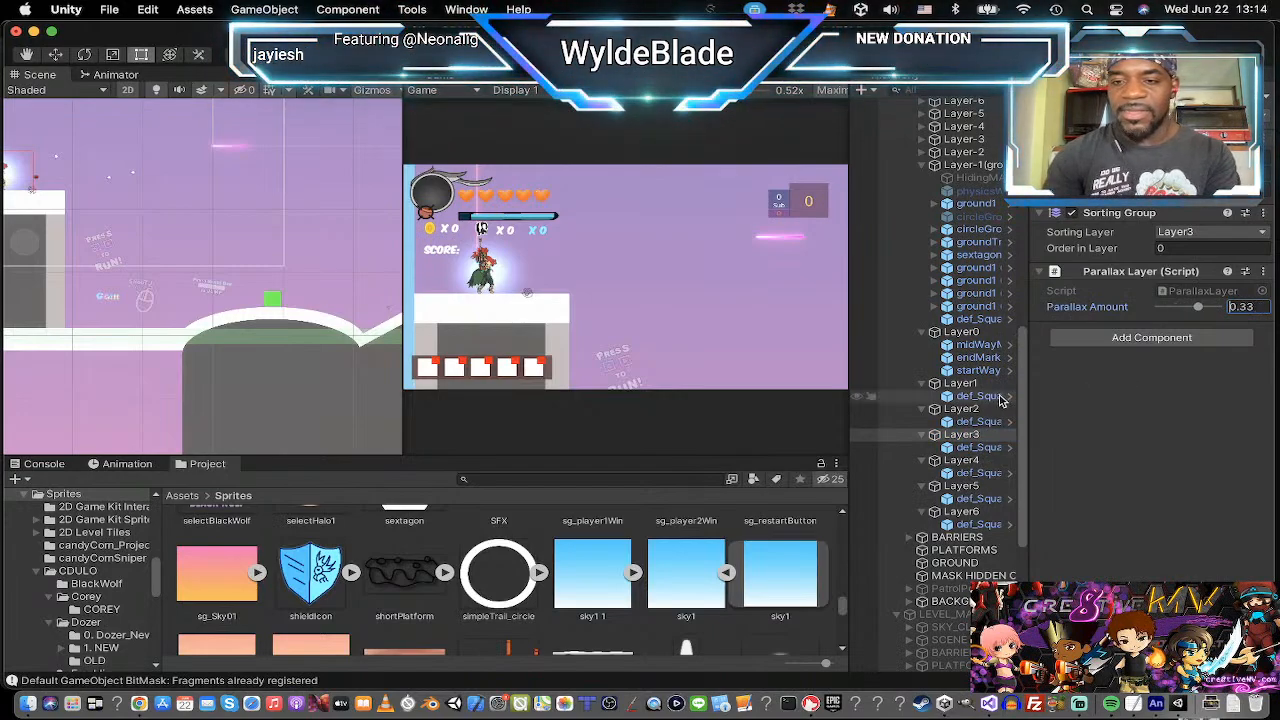
pyautogui.click(960, 409)
pyautogui.click(1240, 306)
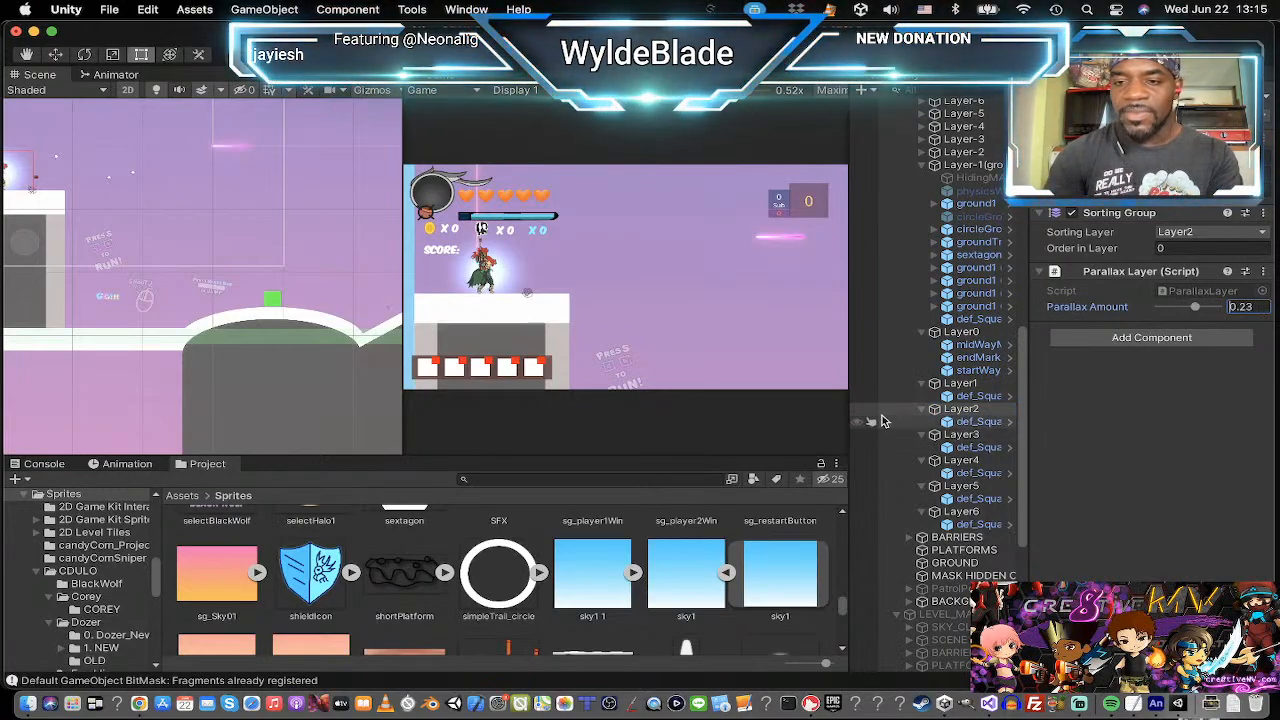
pyautogui.click(960, 384)
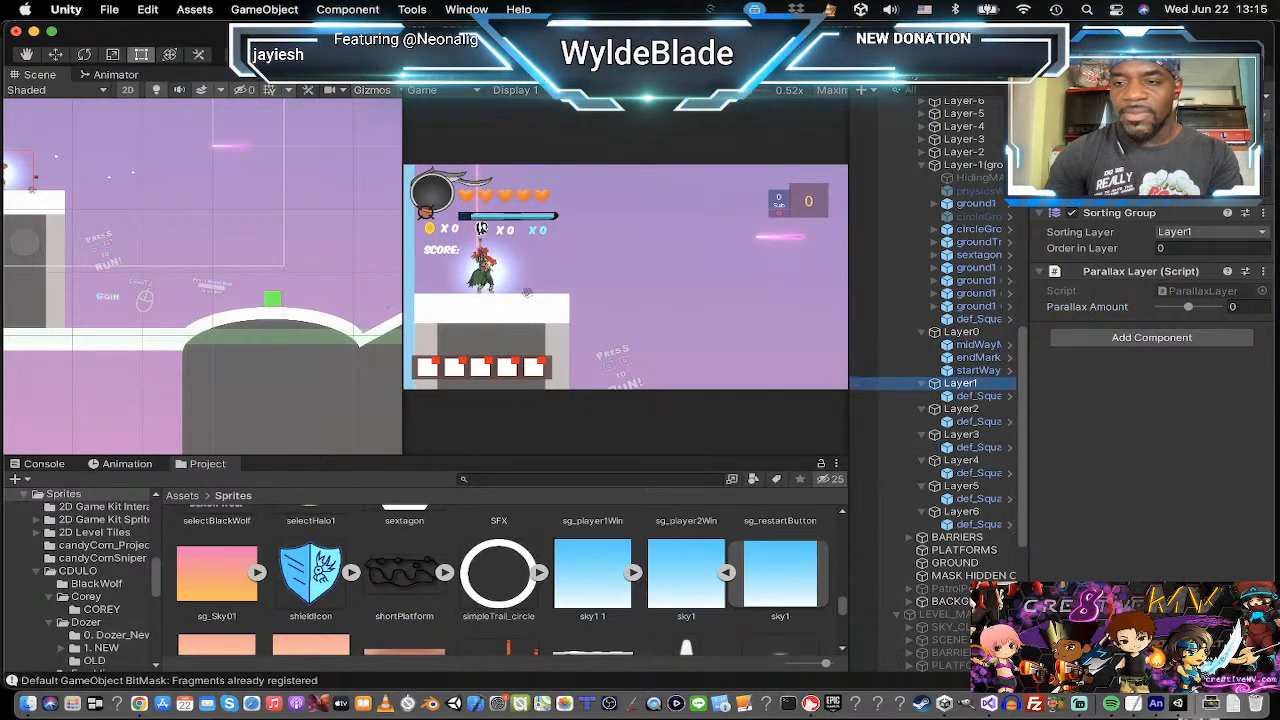
pyautogui.click(1230, 307)
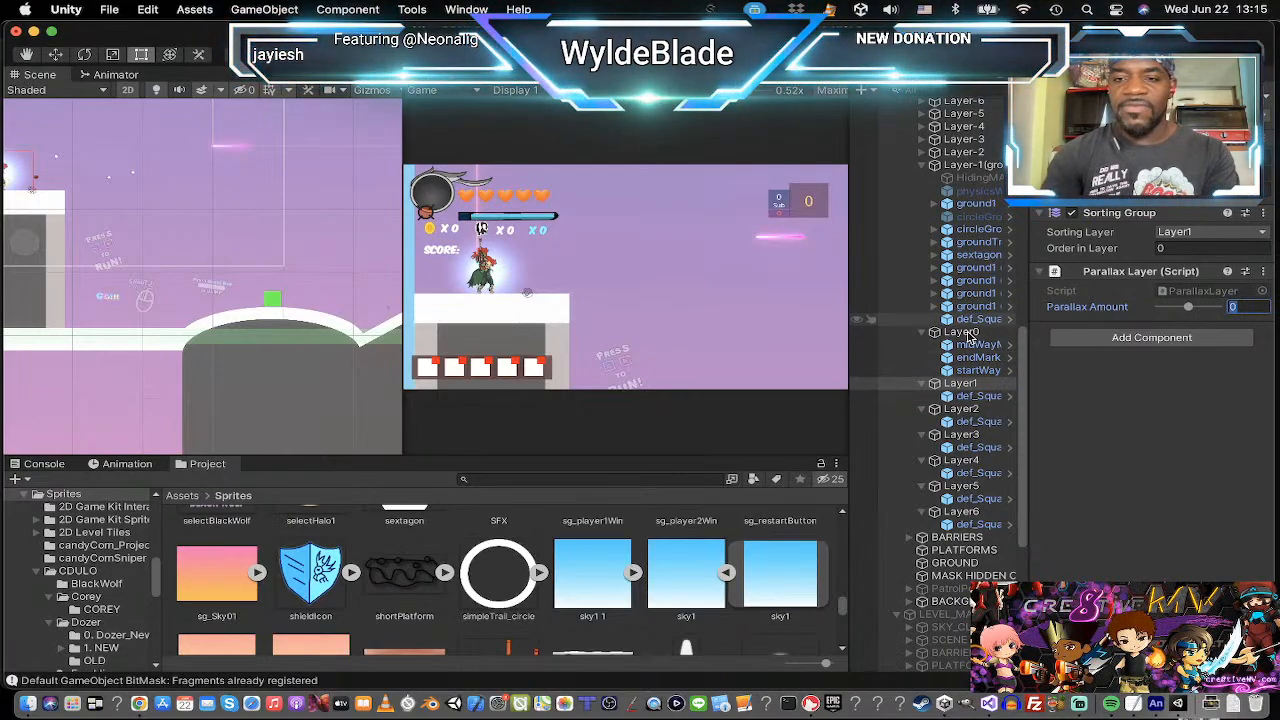
# Make the background layers' Parallax Amounts negative: -0.34 on Layer-3, -0.63 on Layer-4, -0.82 on Layer-5 and -1 on Layer-6.
pyautogui.scroll(1, 960, 245)
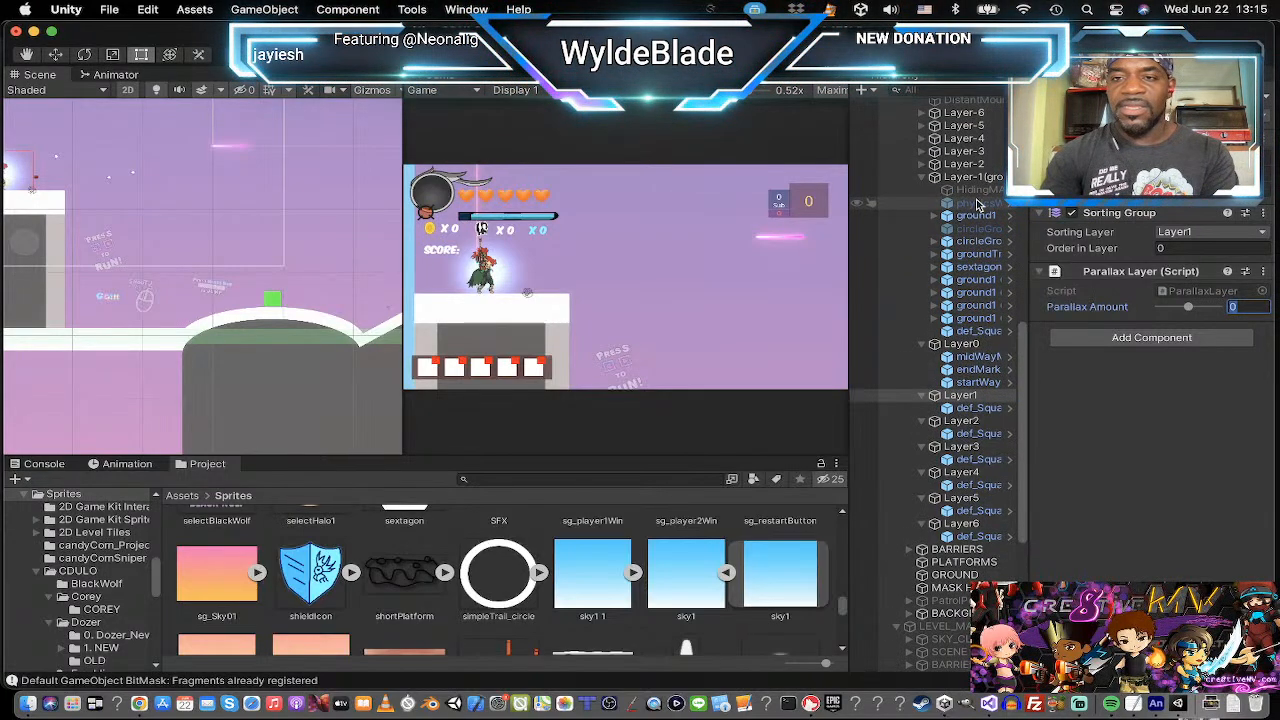
pyautogui.click(970, 165)
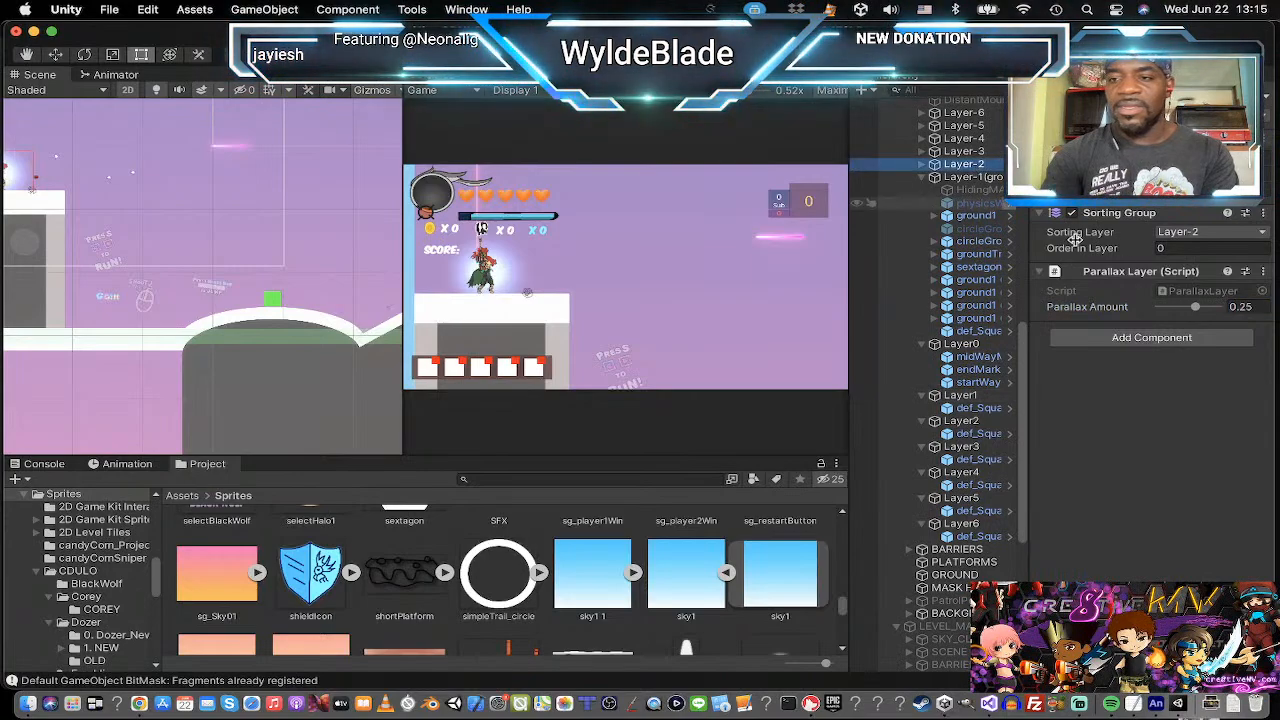
pyautogui.click(1234, 307)
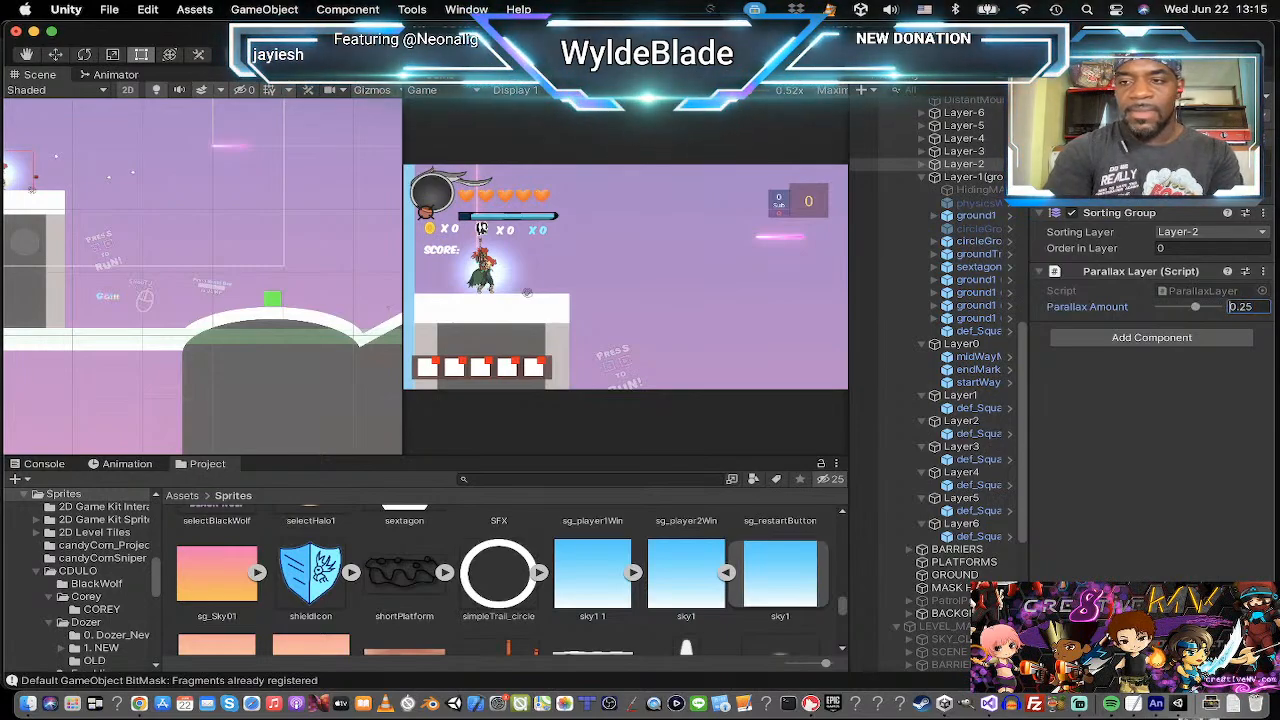
pyautogui.click(964, 151)
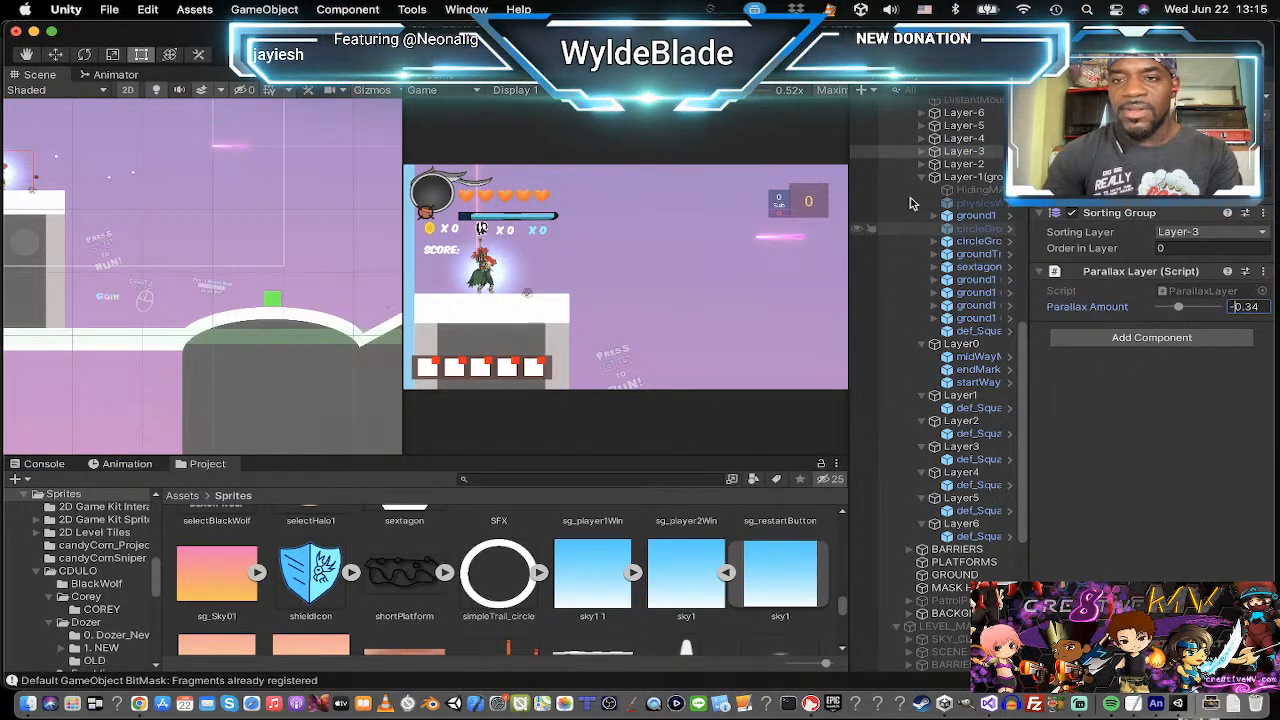
pyautogui.click(985, 140)
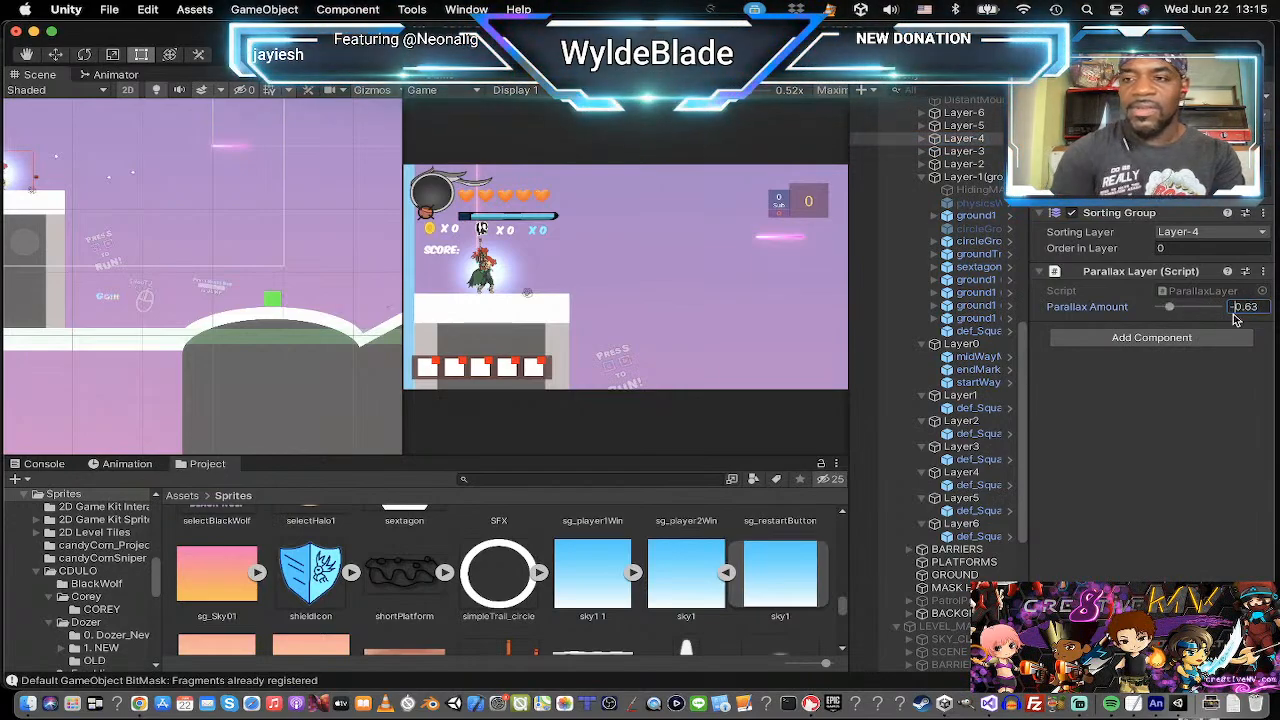
pyautogui.scroll(1, 977, 152)
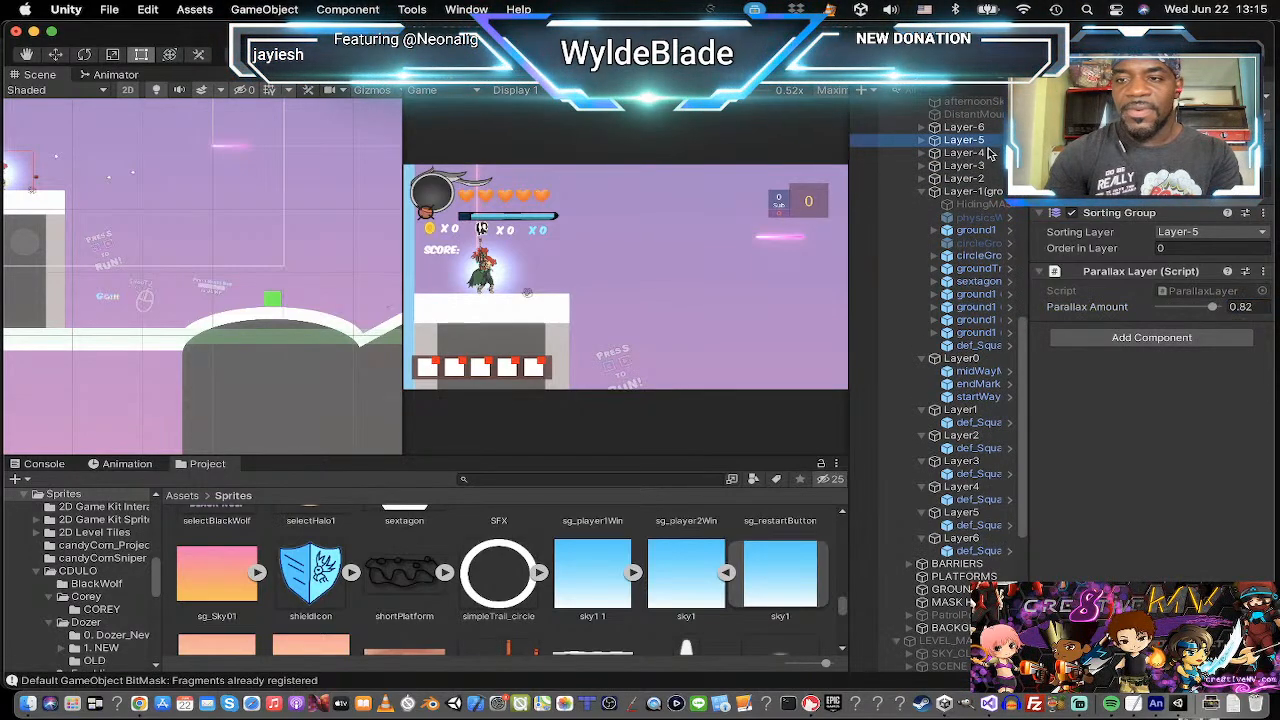
pyautogui.write('-0.82')
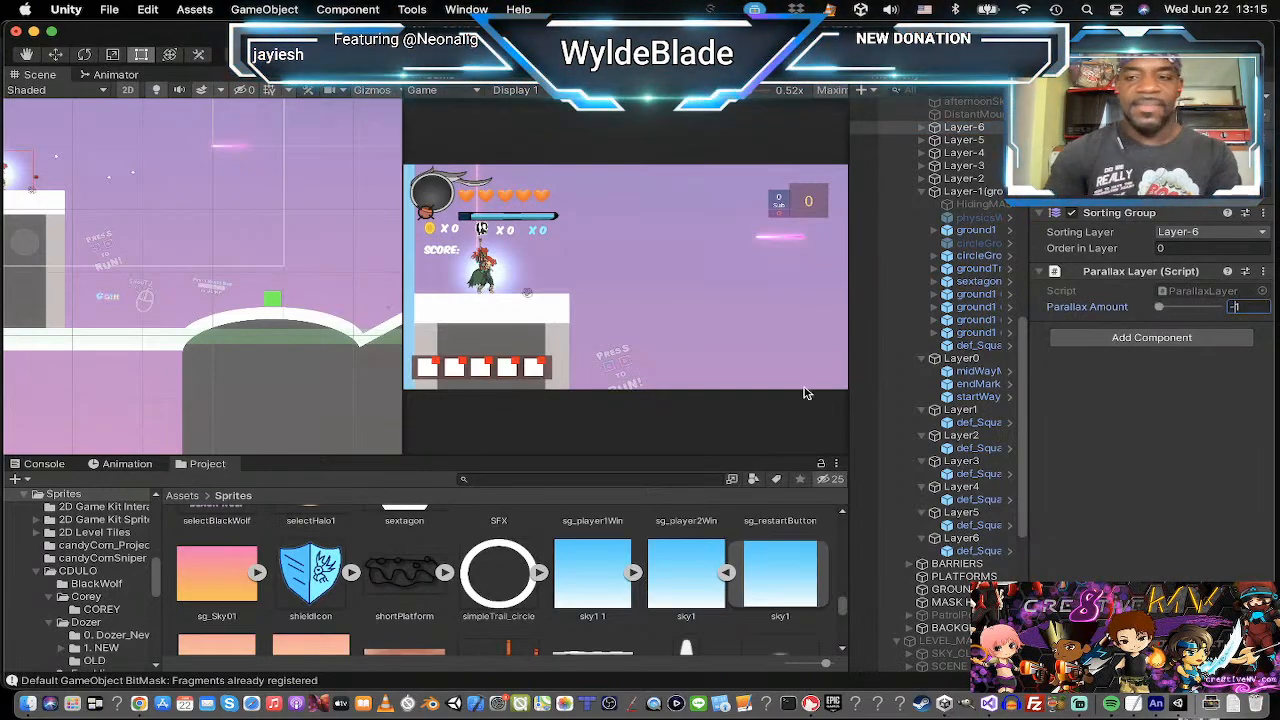
pyautogui.press('Return')
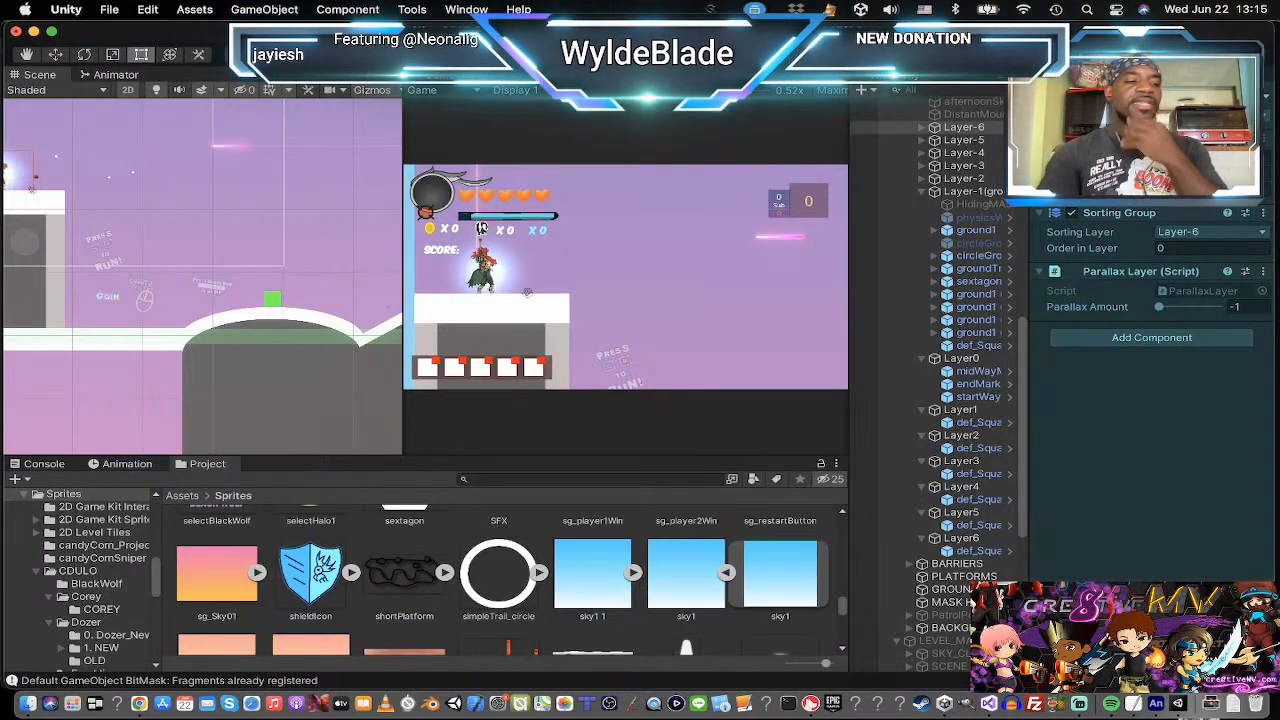
# Start play mode, scale the Game view to 1.3x and run the player forward to the colored squares.
pyautogui.press('super+p')
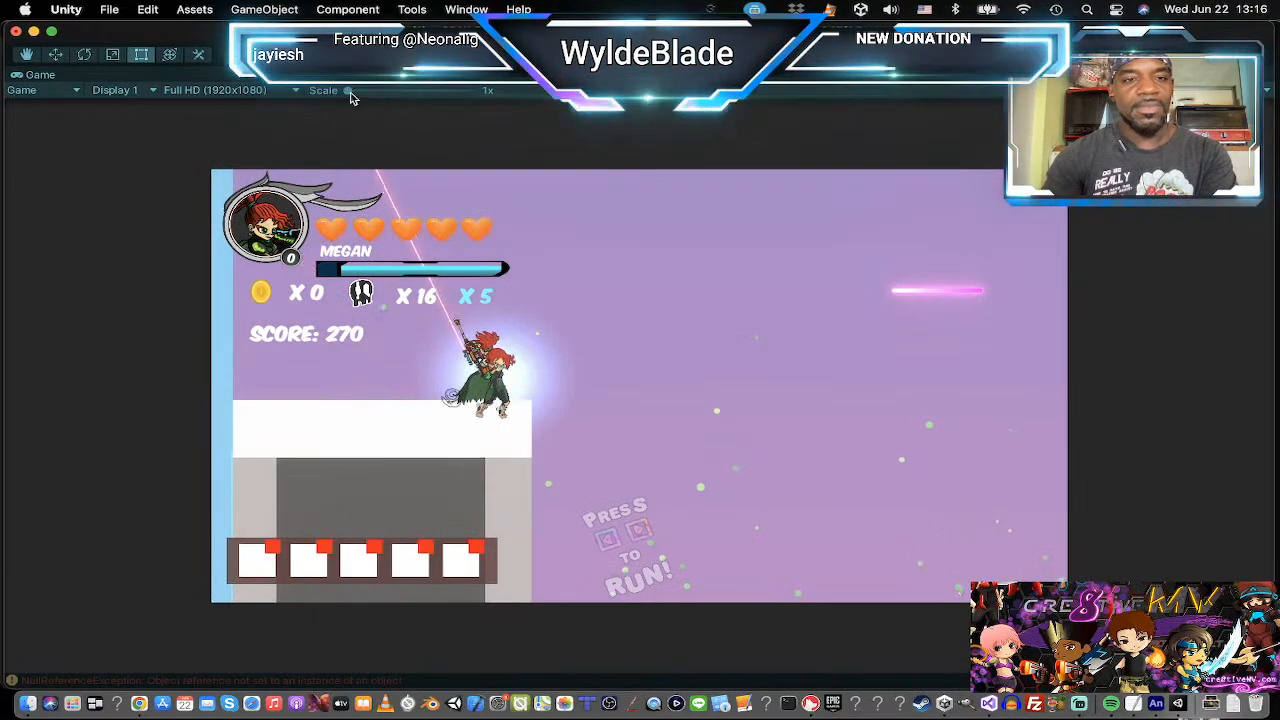
pyautogui.moveTo(349, 91); pyautogui.dragTo(365, 100)
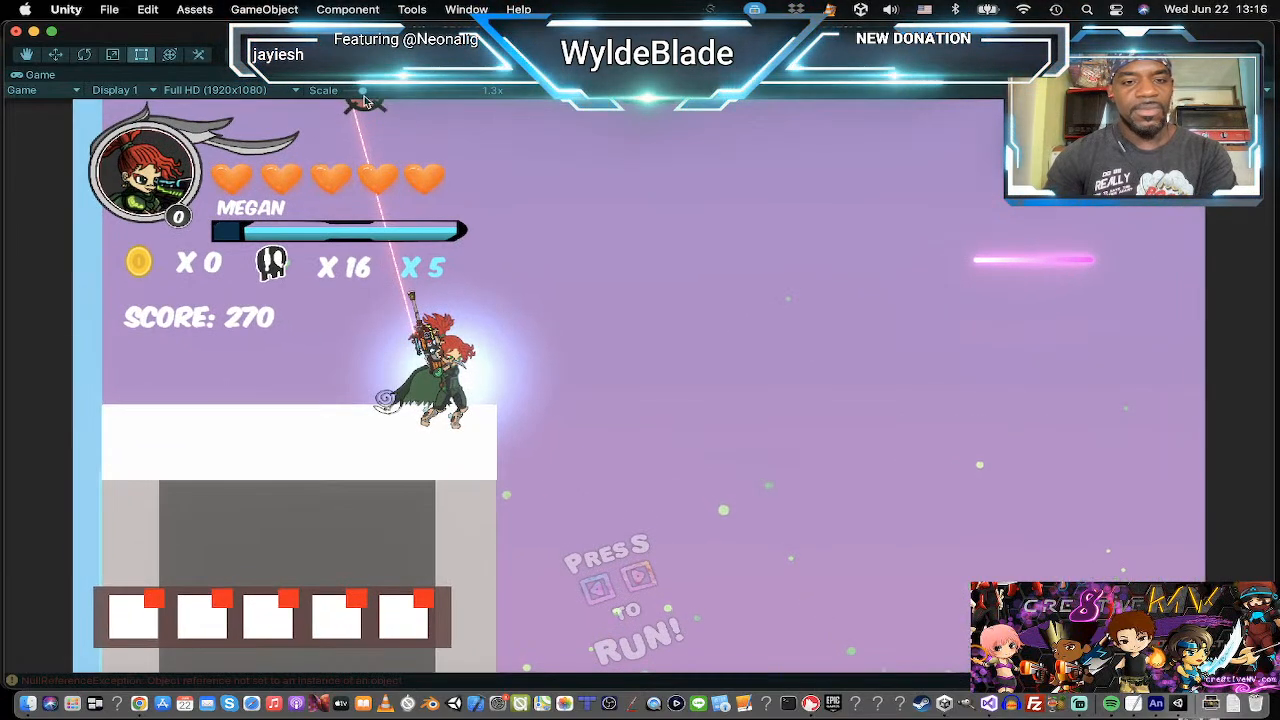
pyautogui.press('Right')
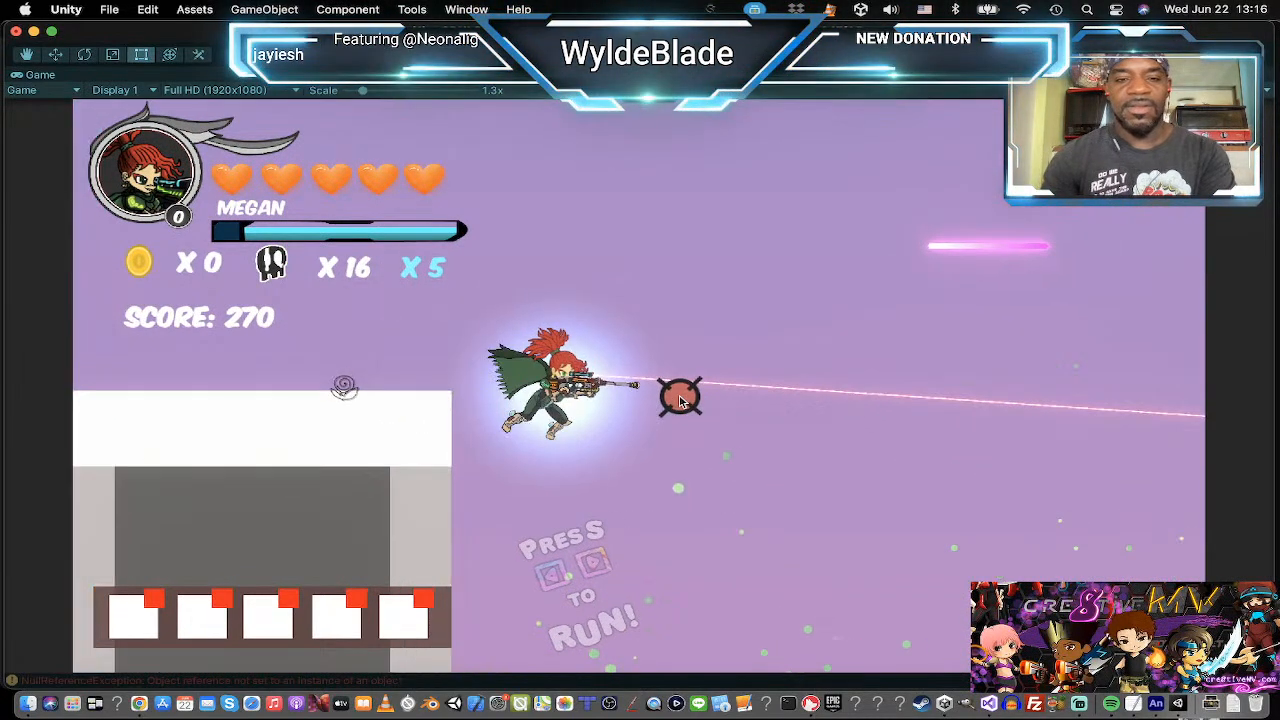
pyautogui.press('Right')
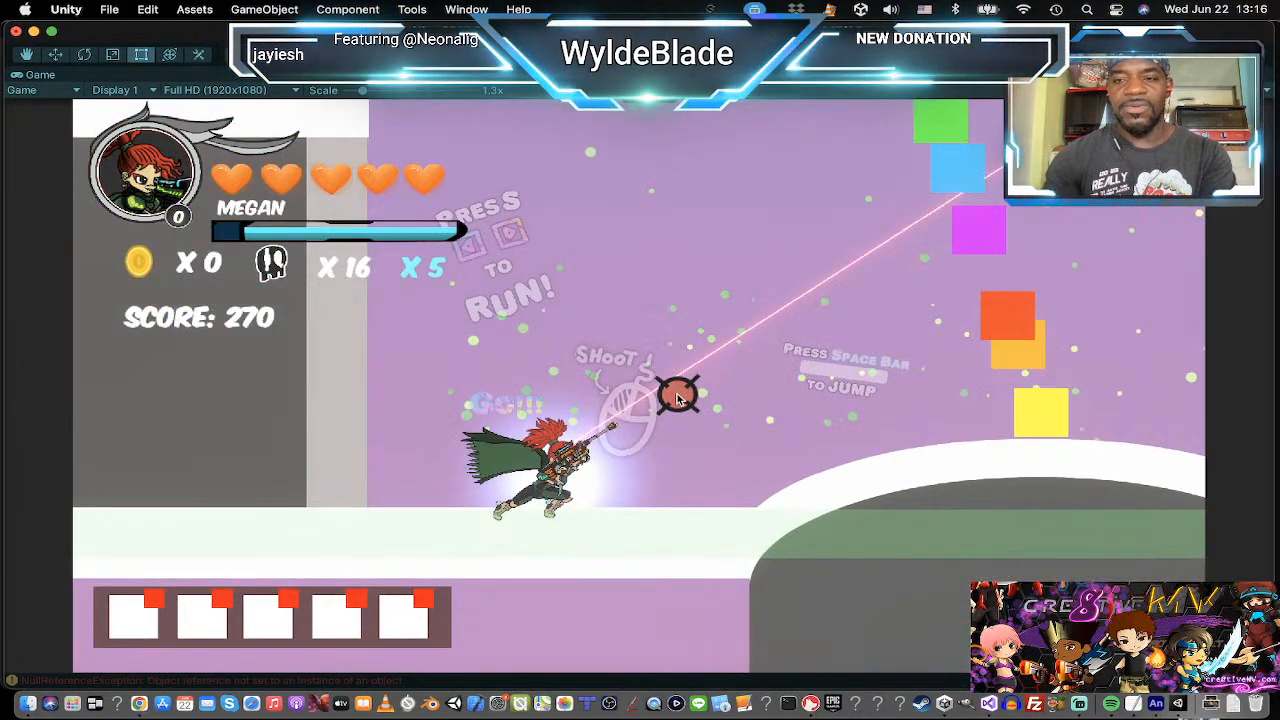
pyautogui.press('Right')
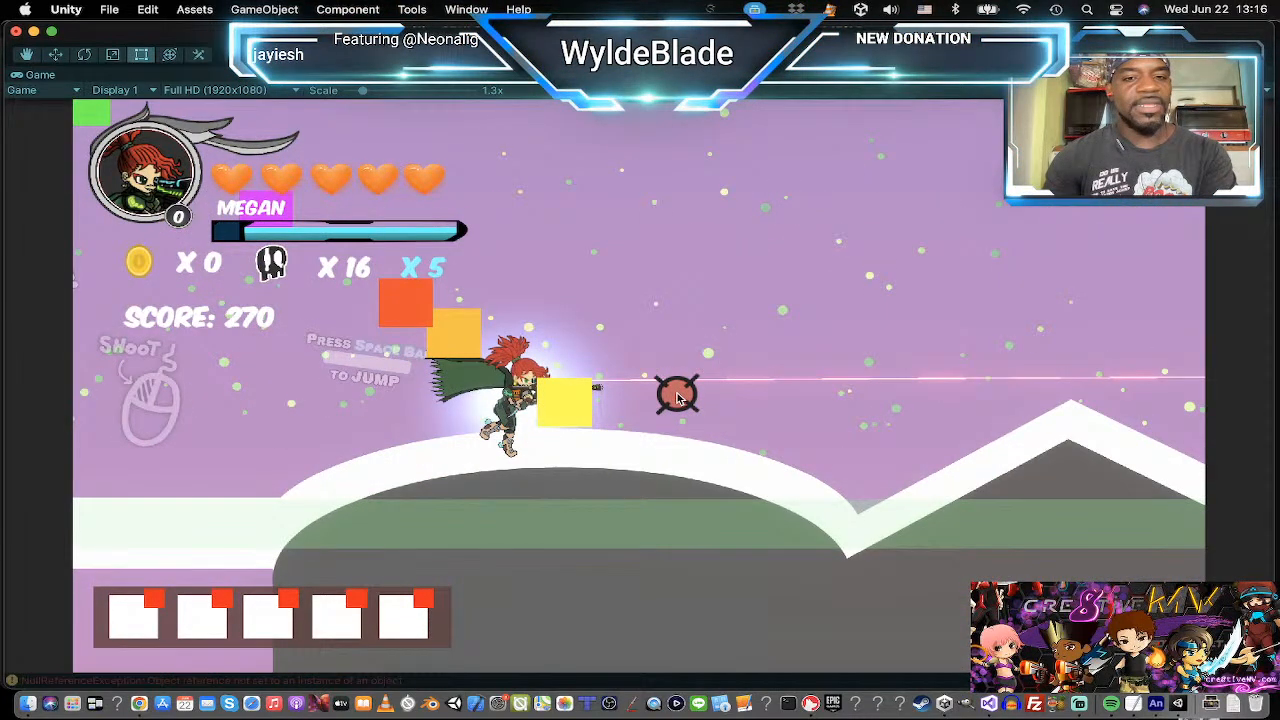
# Playtest the reversed parallax amounts by running and jumping the player back and forth between the start area and the hills.
pyautogui.press('Left')
pyautogui.press('Left')
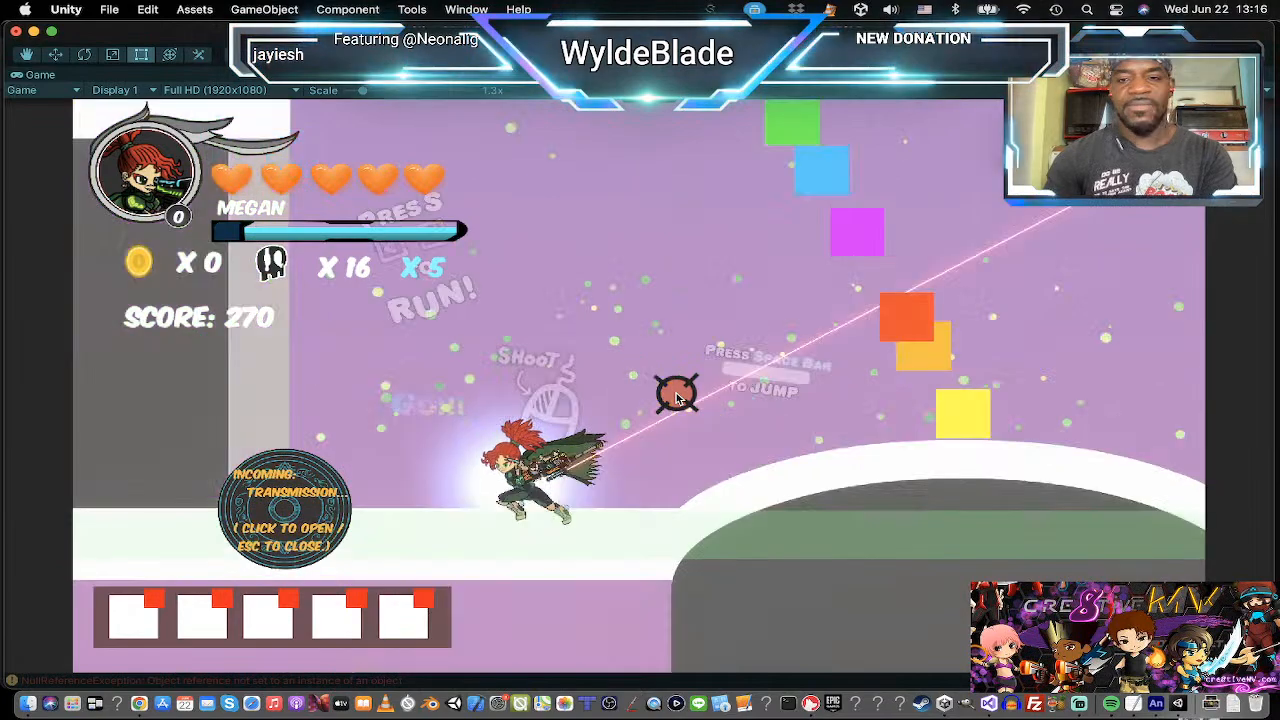
pyautogui.press('Right')
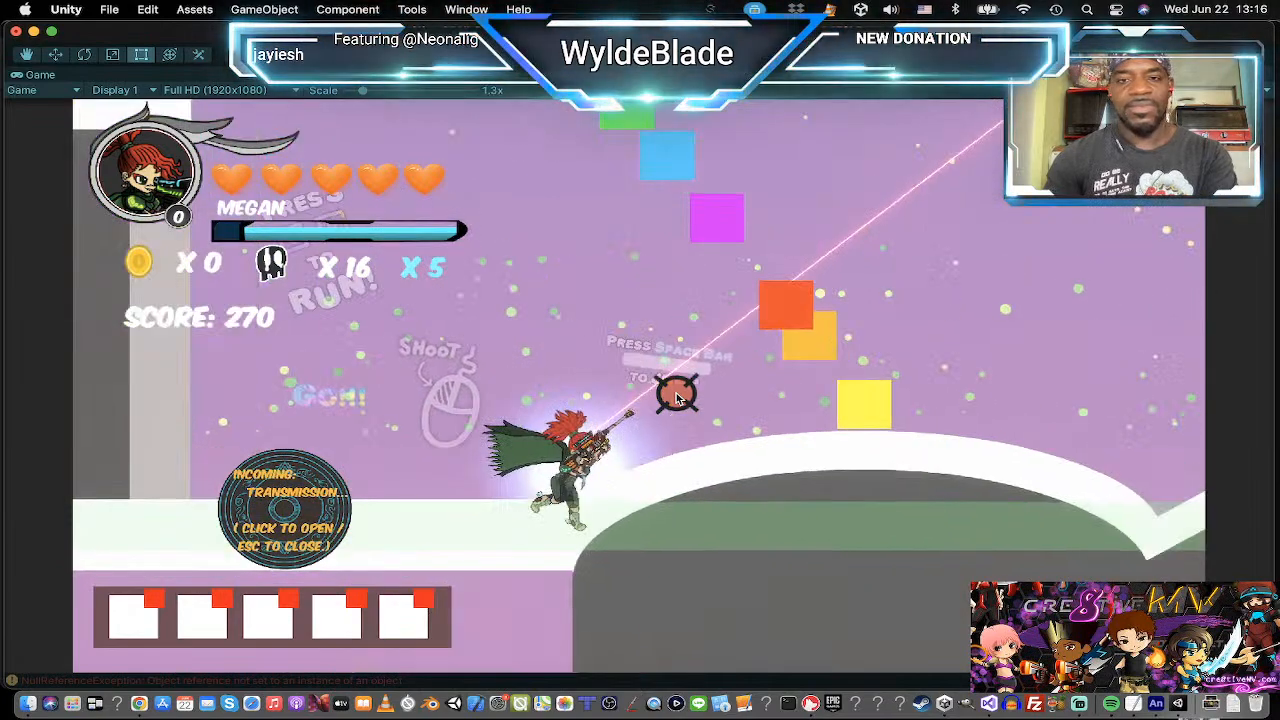
pyautogui.press('space')
pyautogui.press('Left')
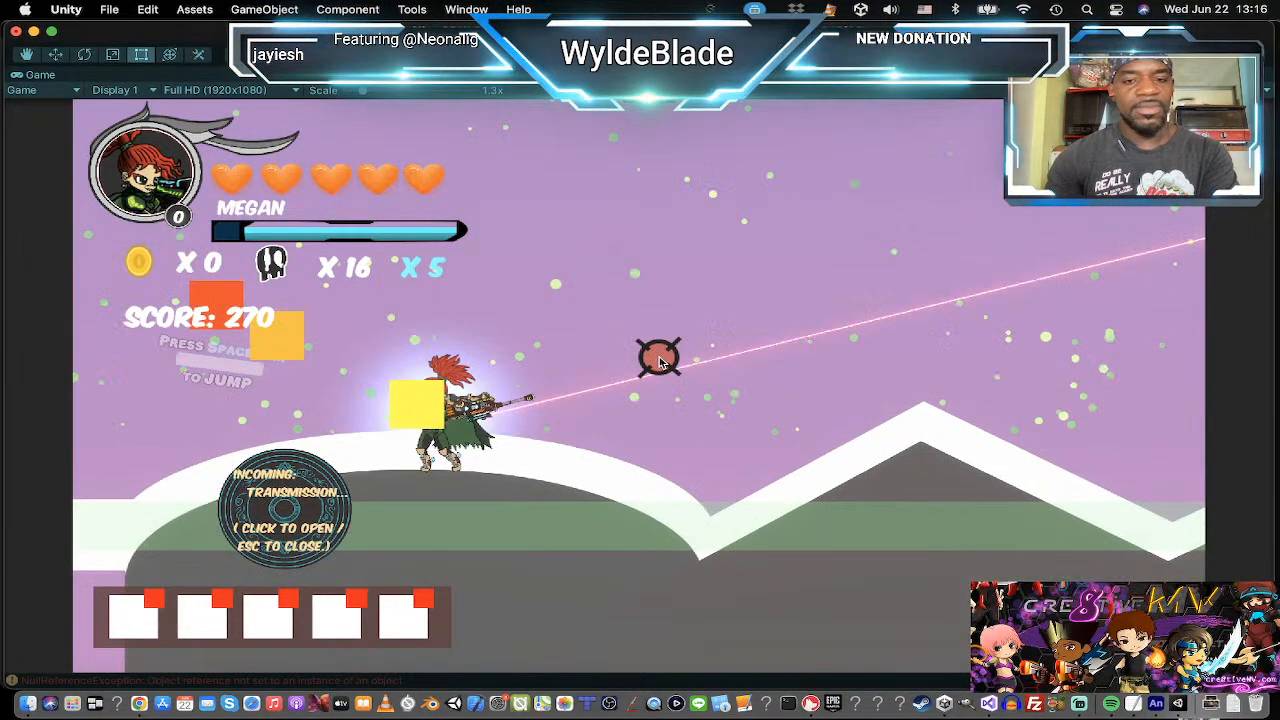
pyautogui.press('Right')
pyautogui.press('space')
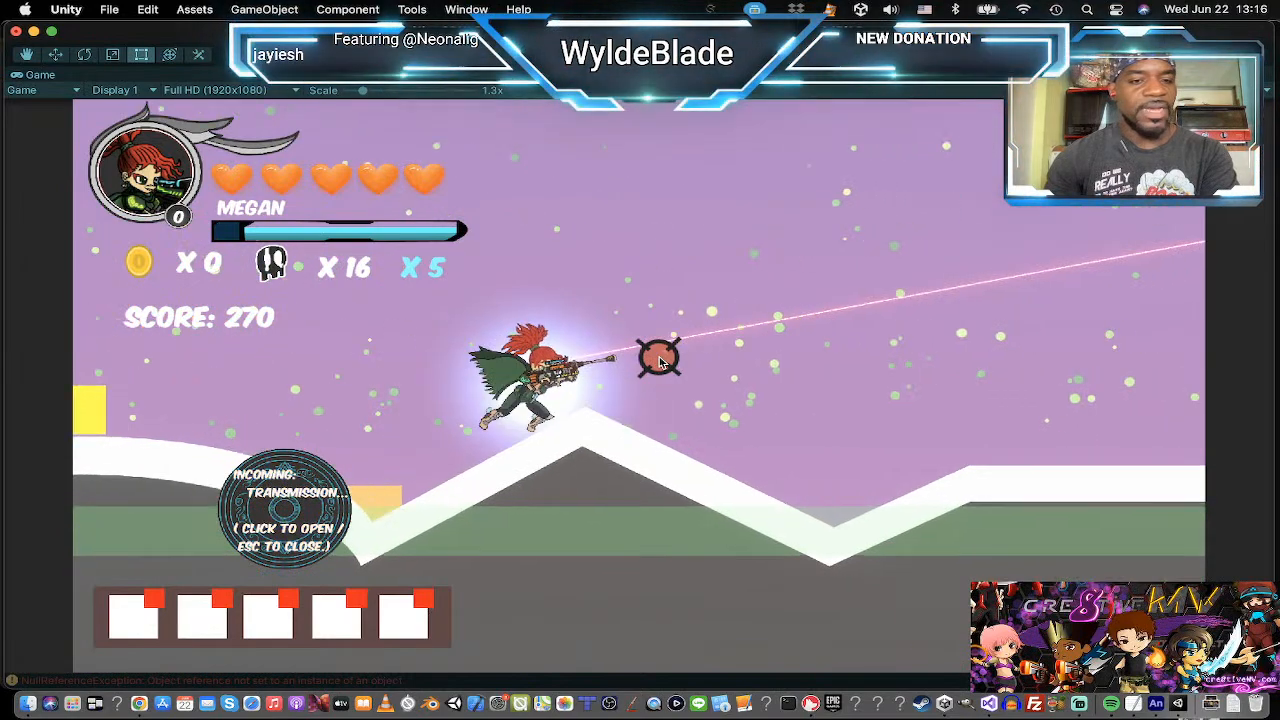
pyautogui.press('space')
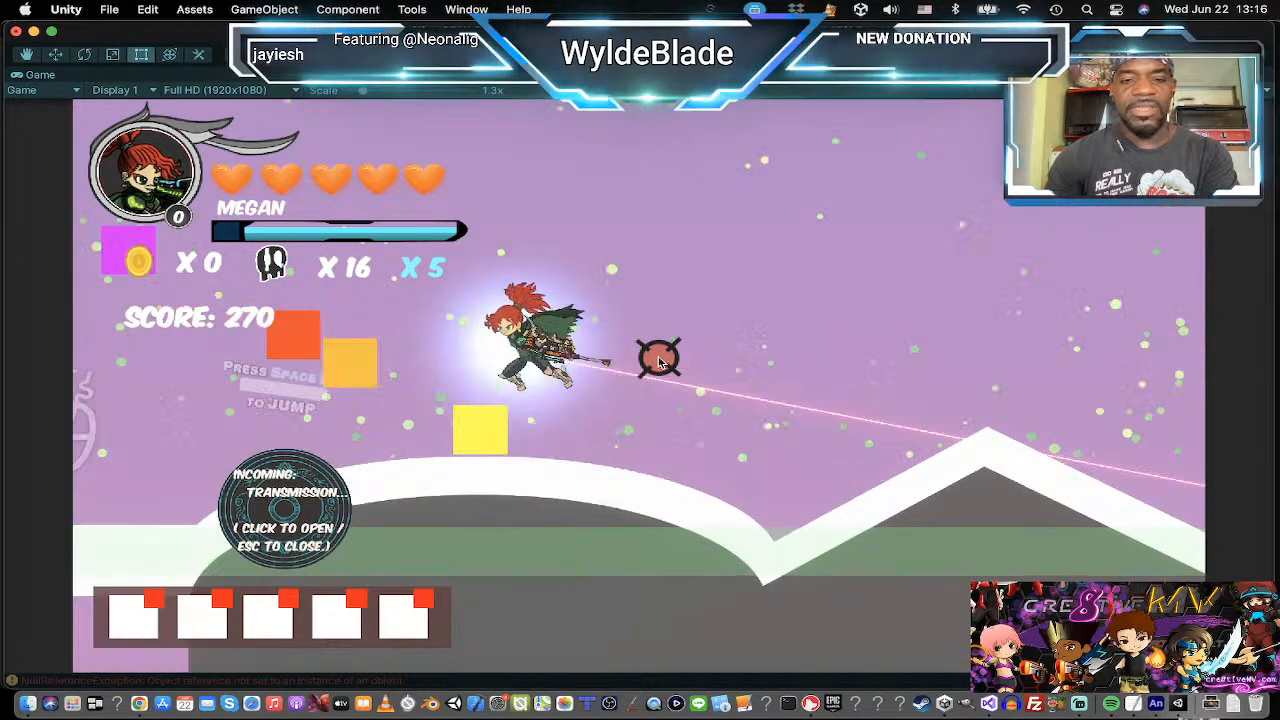
pyautogui.press('d')
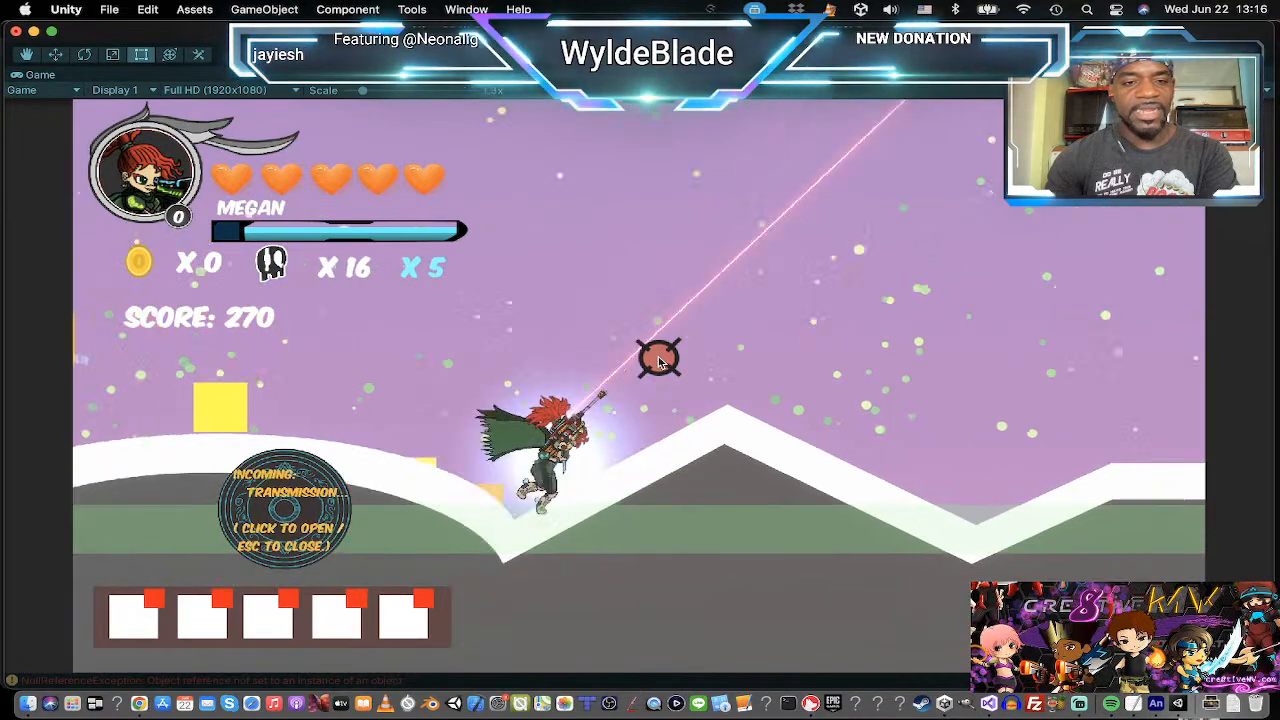
pyautogui.press('a')
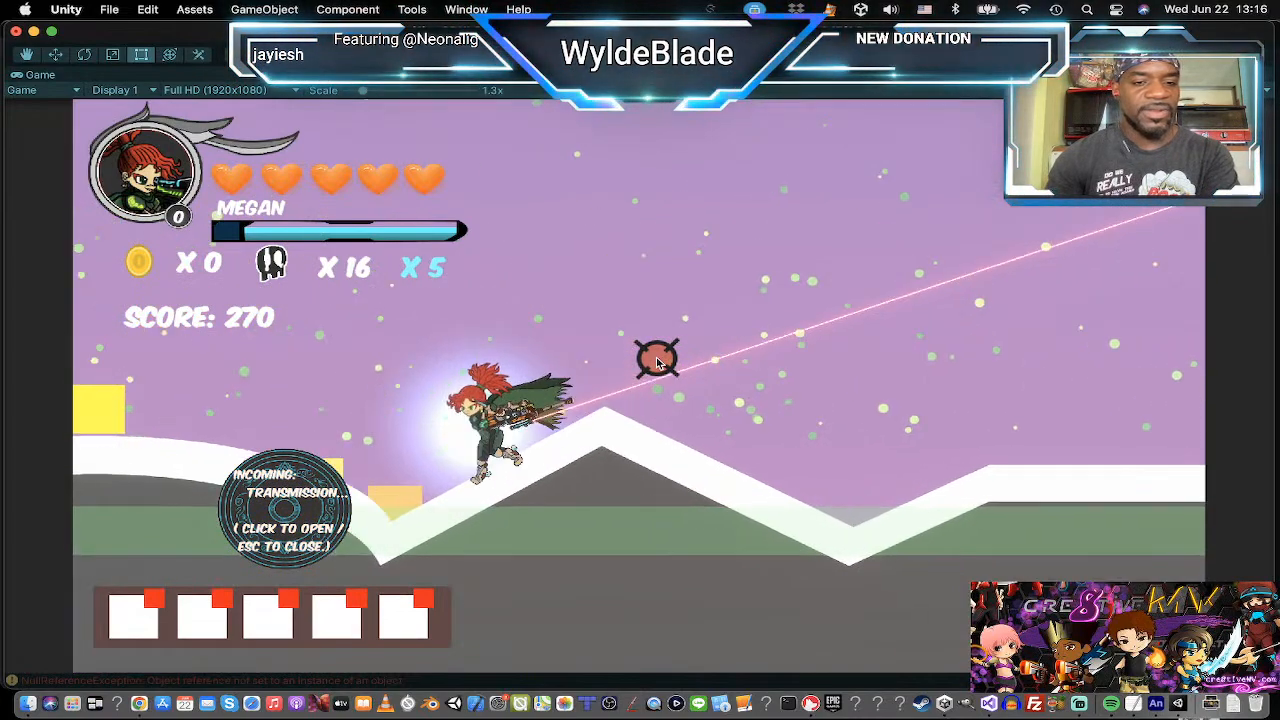
pyautogui.press('space')
pyautogui.press('a')
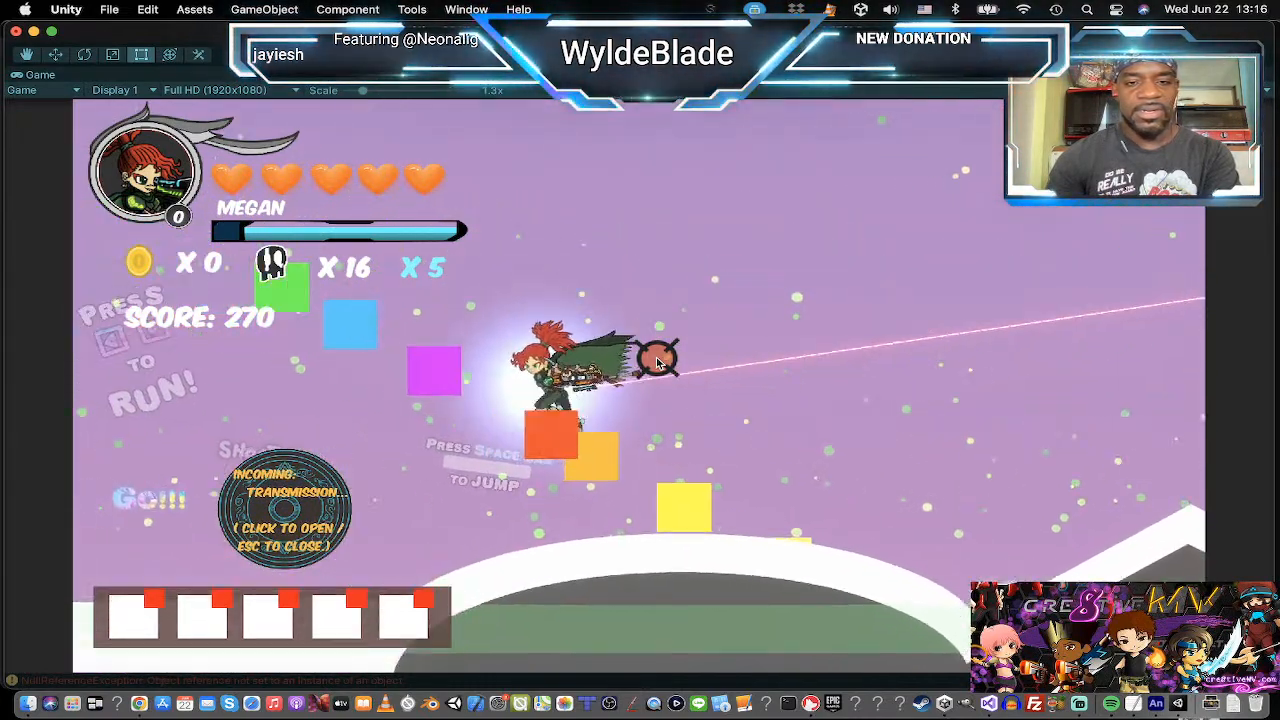
pyautogui.press('d')
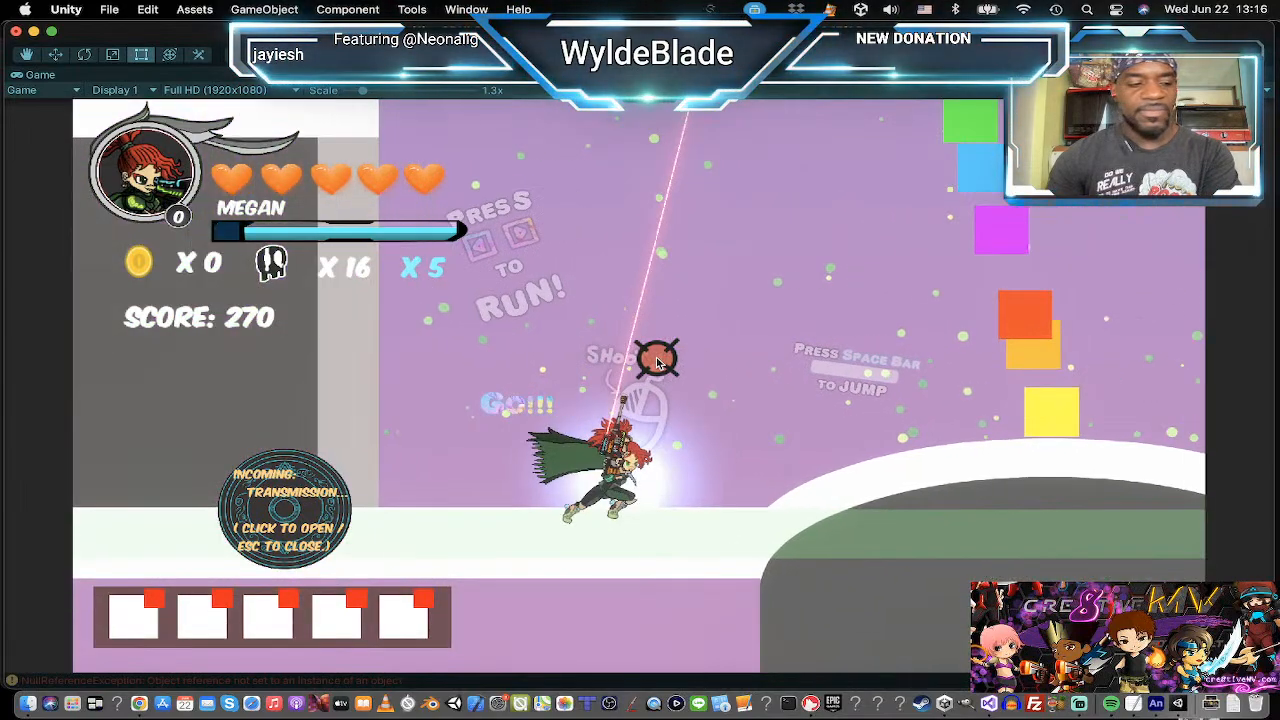
pyautogui.press('d')
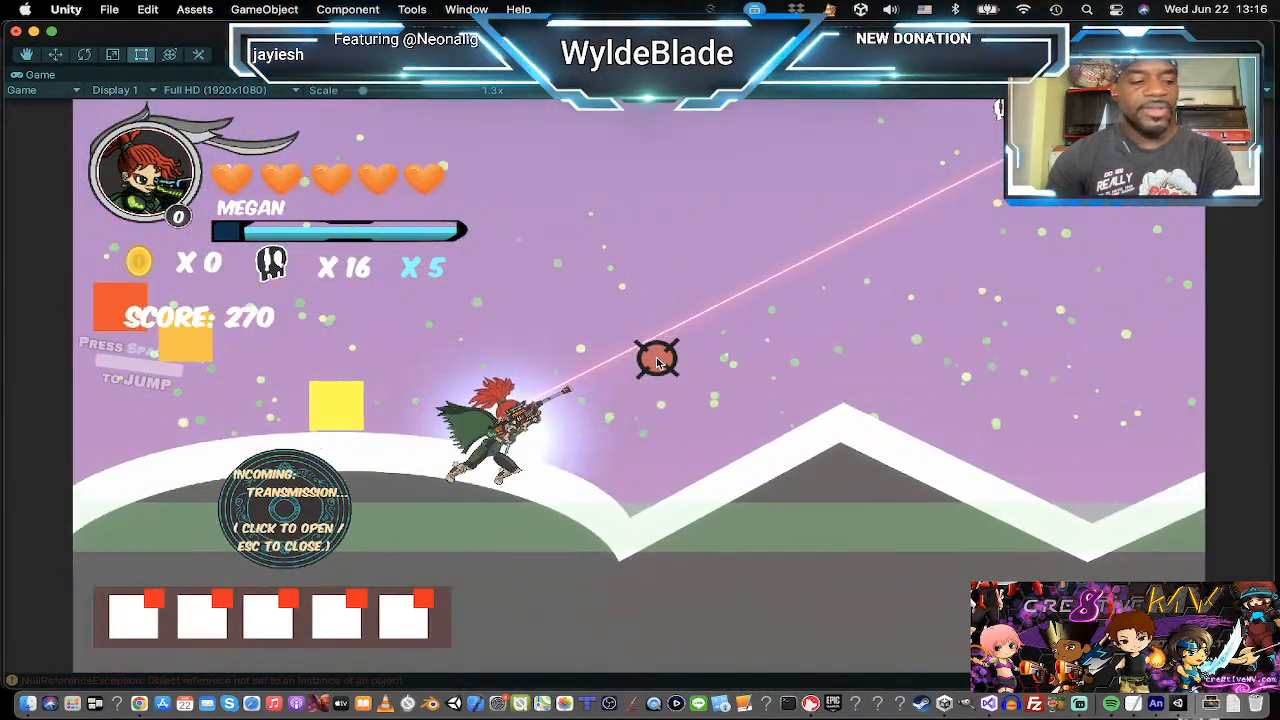
pyautogui.press('d')
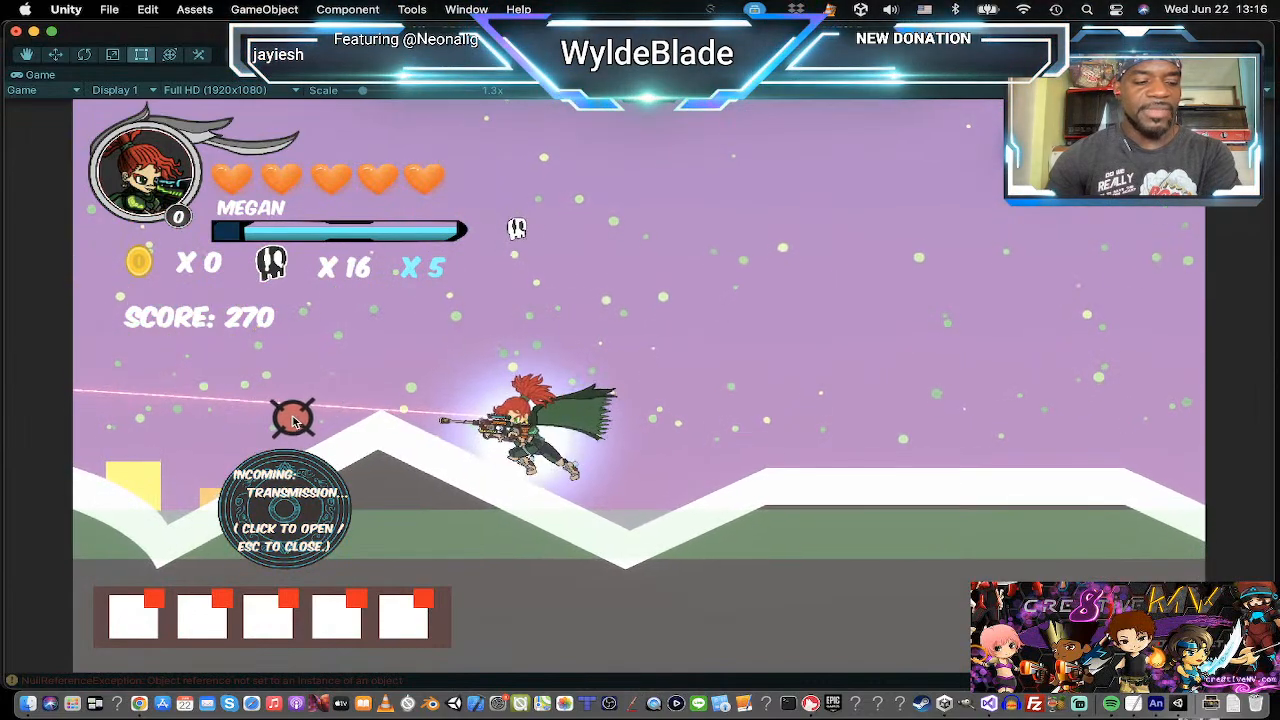
pyautogui.press('space')
pyautogui.press('a')
pyautogui.press('a')
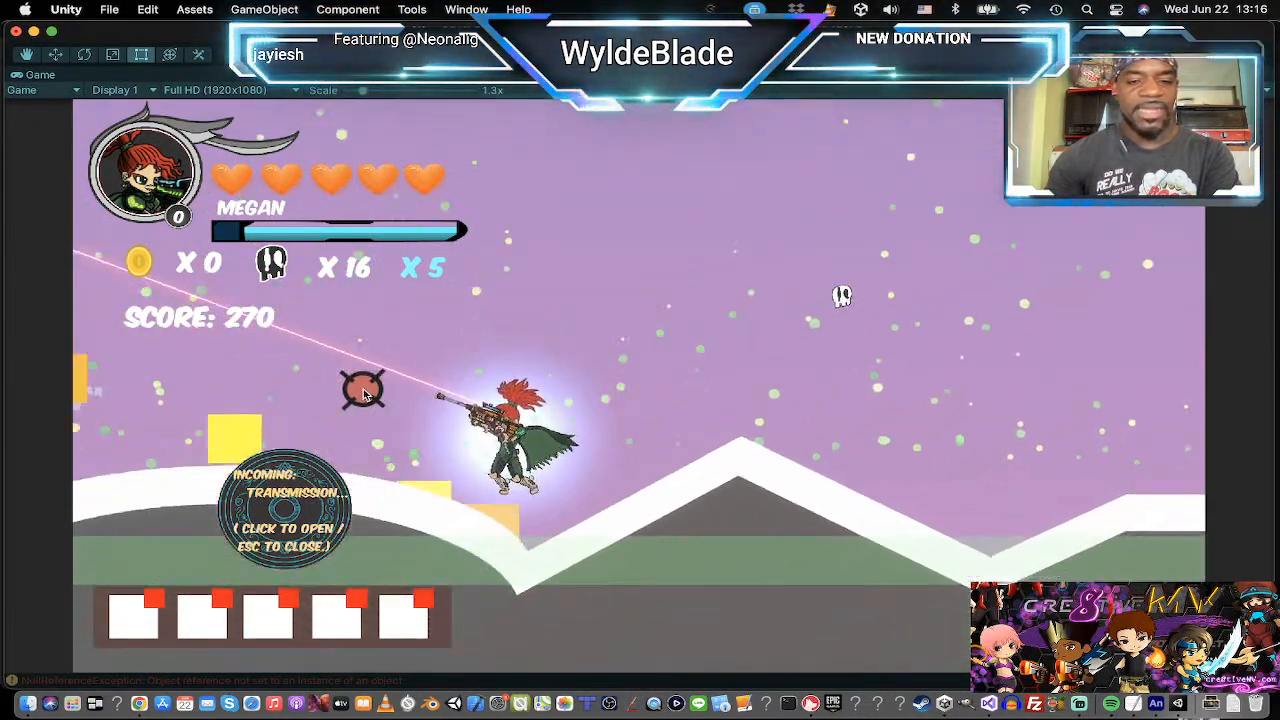
pyautogui.press('a')
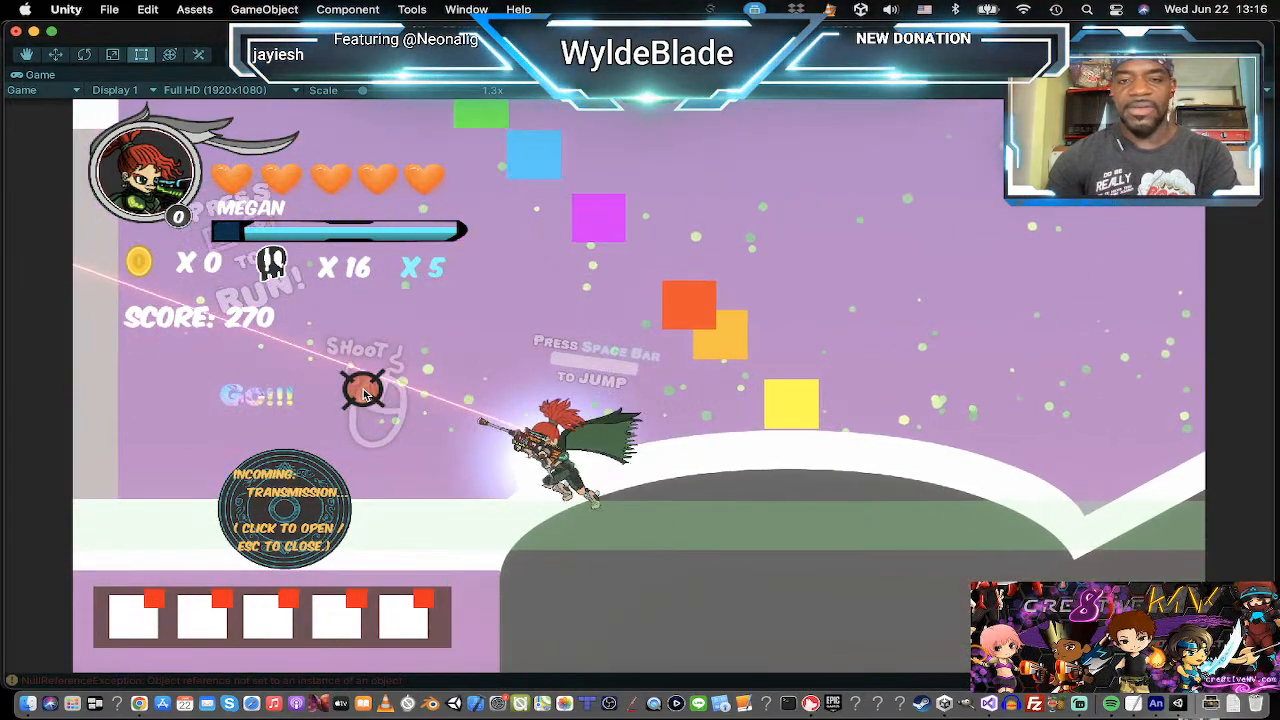
pyautogui.press('a')
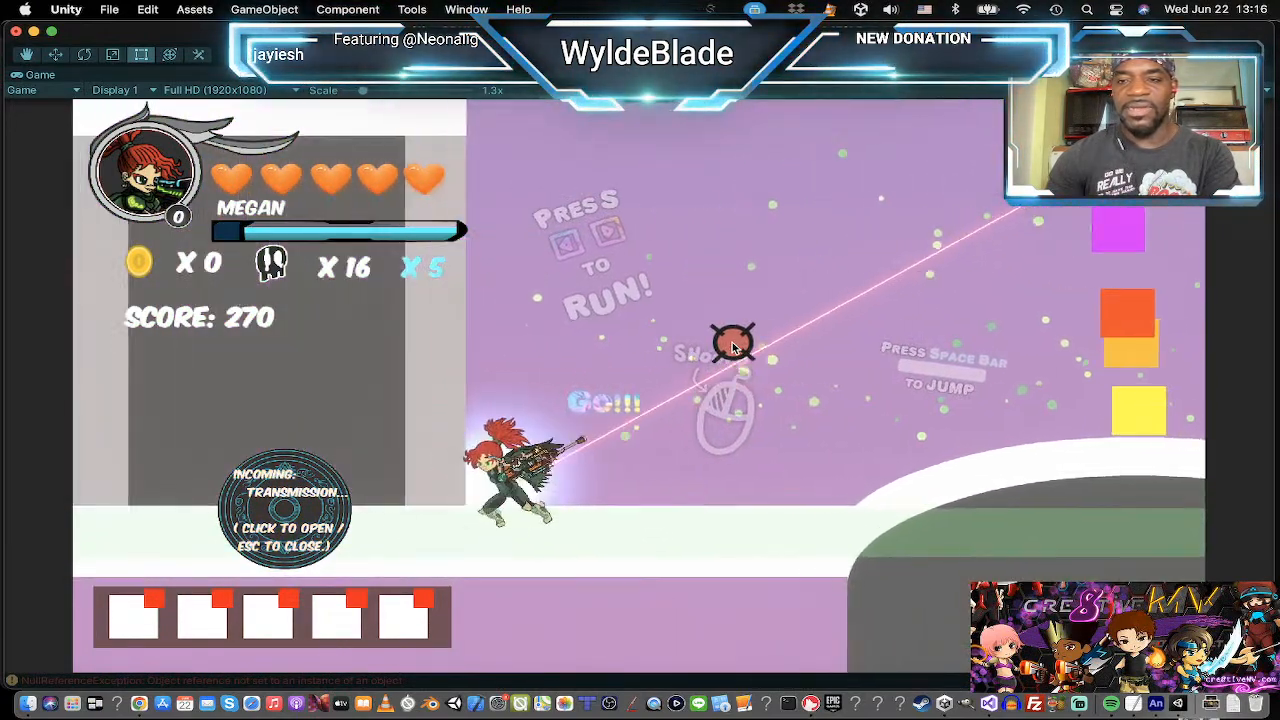
# Playtest the parallax by running and jumping the player over the hills past the colored squares, and run back to the first hill.
pyautogui.press('d')
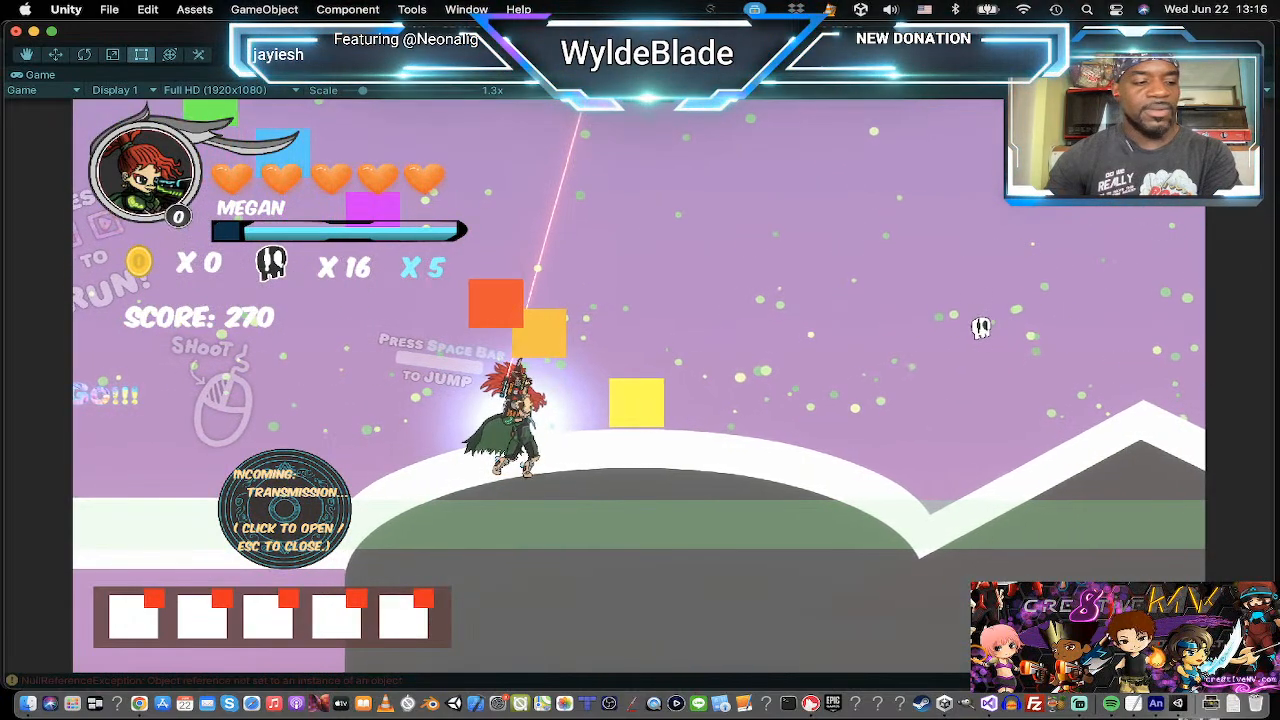
pyautogui.press('d')
pyautogui.press('space')
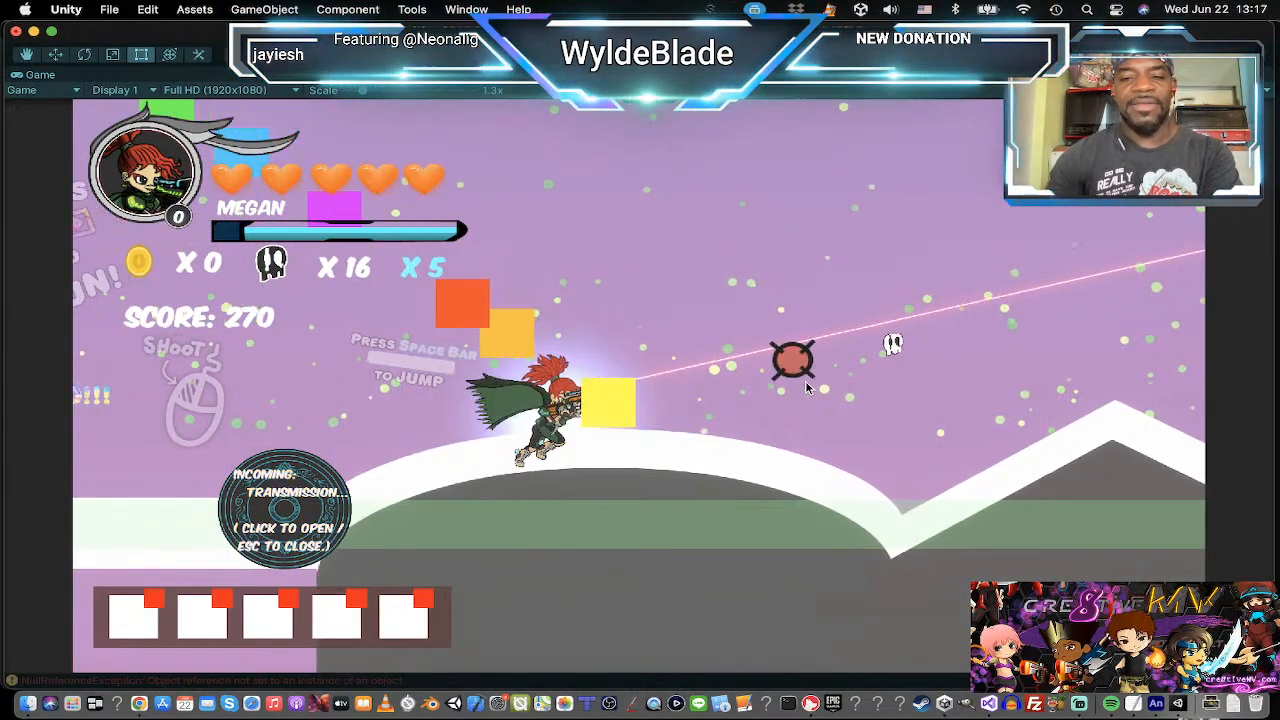
pyautogui.press('d')
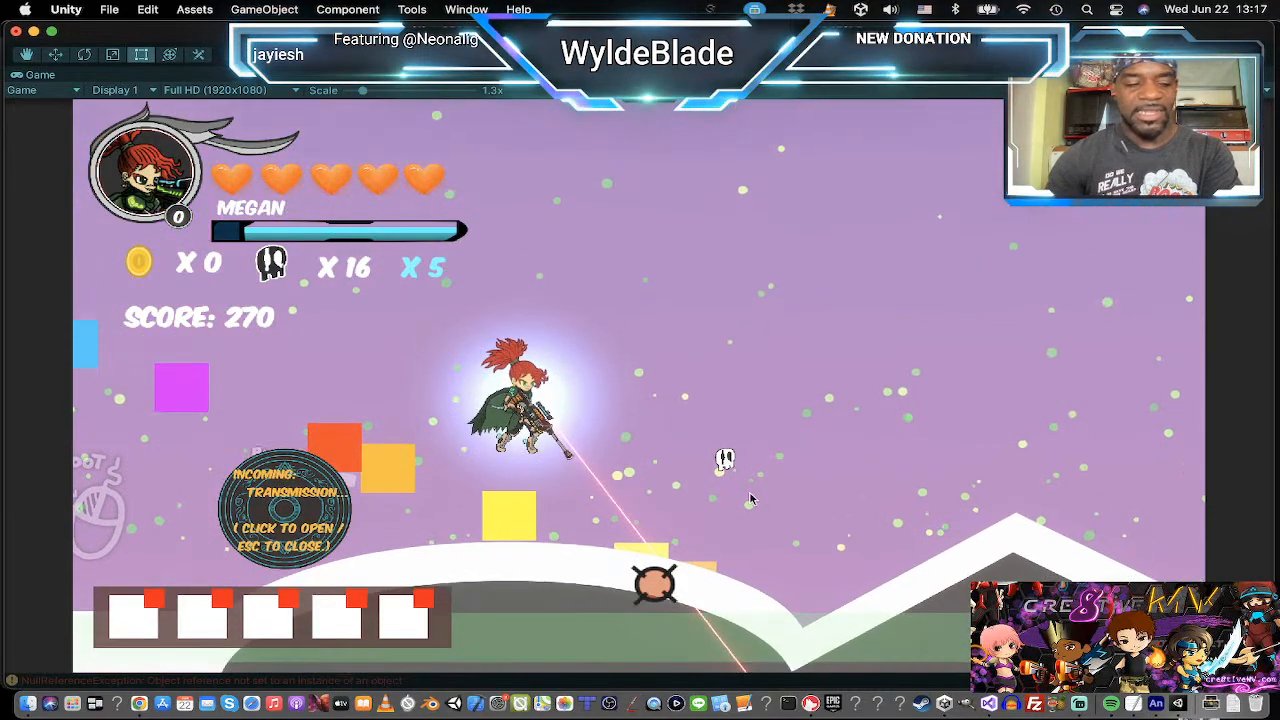
pyautogui.press('d')
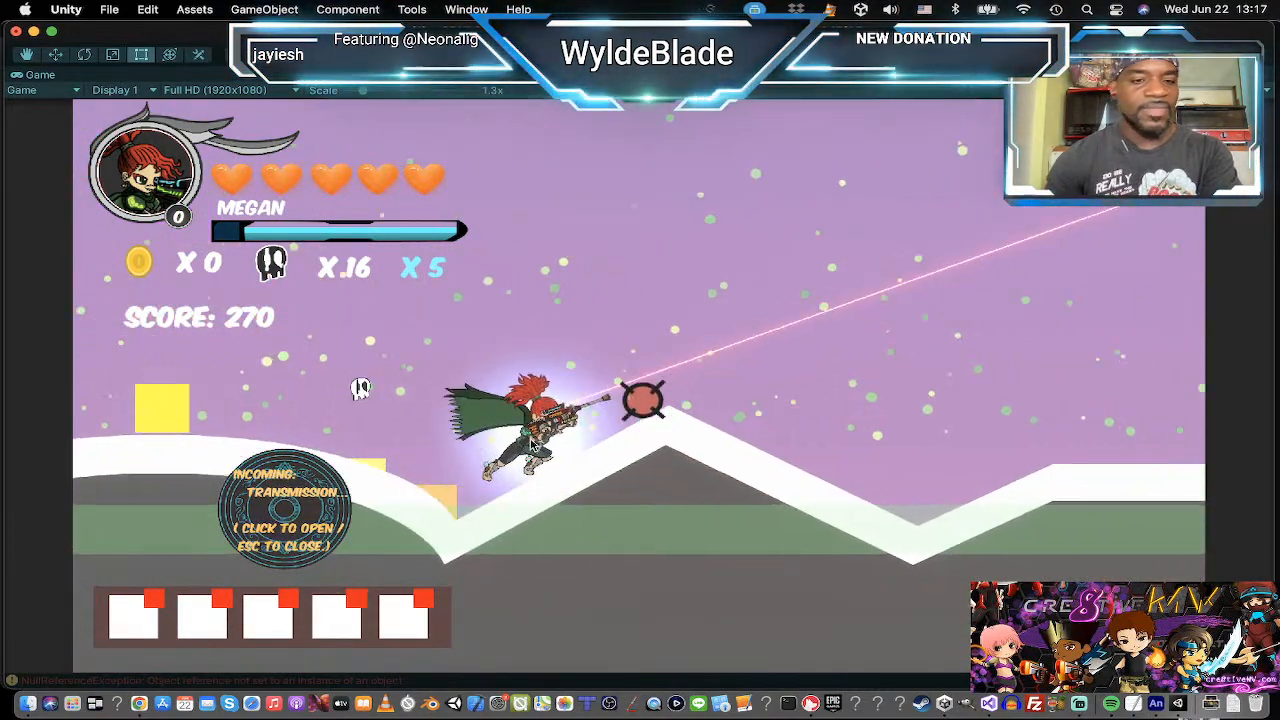
pyautogui.press('space')
pyautogui.press('d')
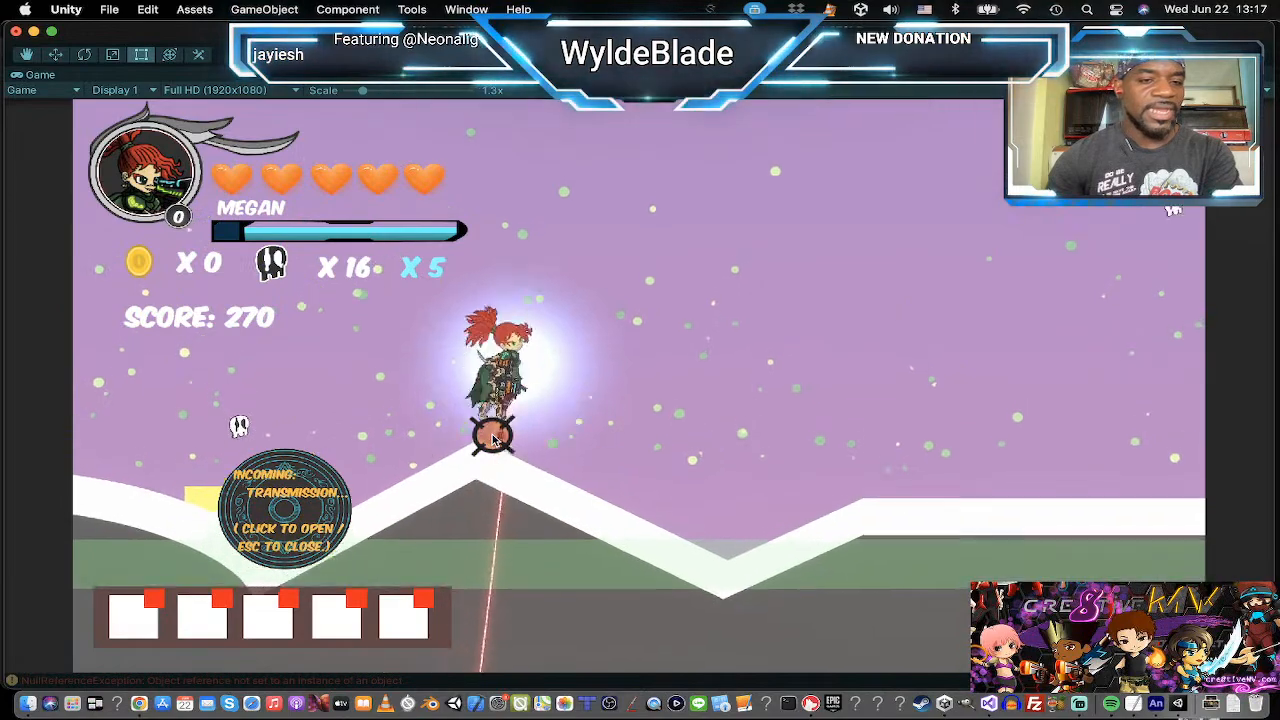
pyautogui.press('space')
pyautogui.press('a')
pyautogui.press('a')
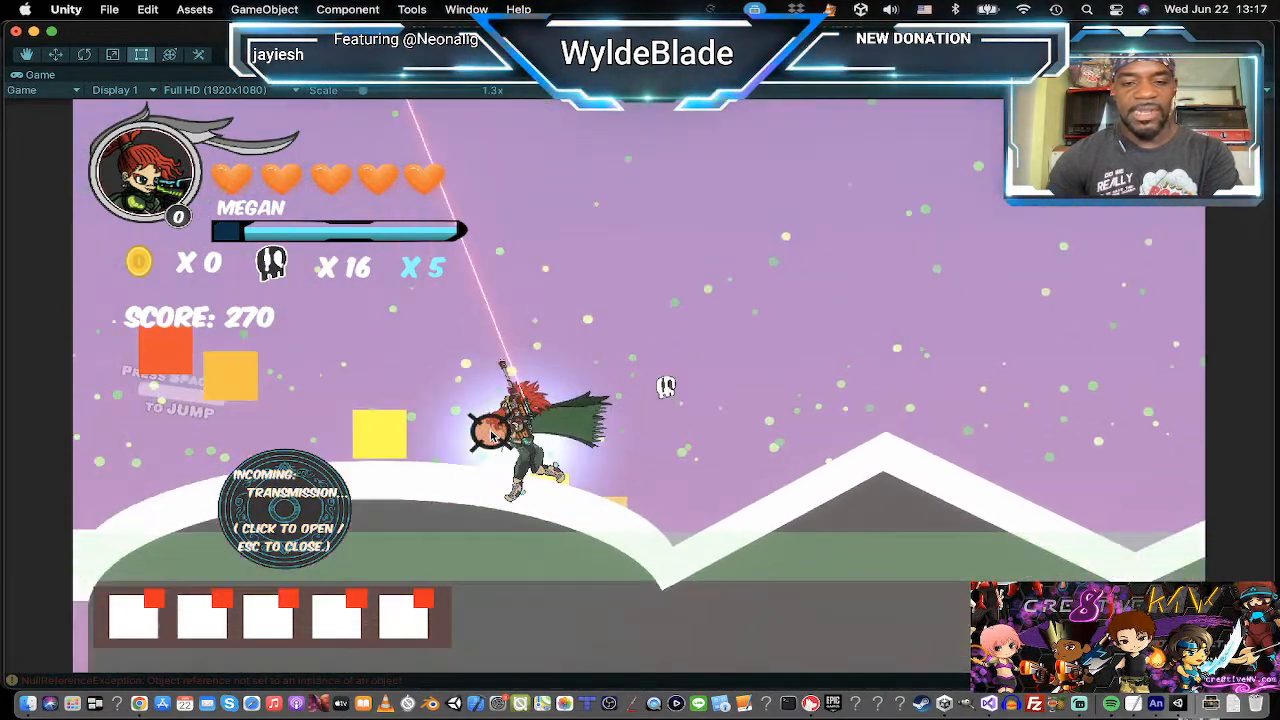
pyautogui.press('a')
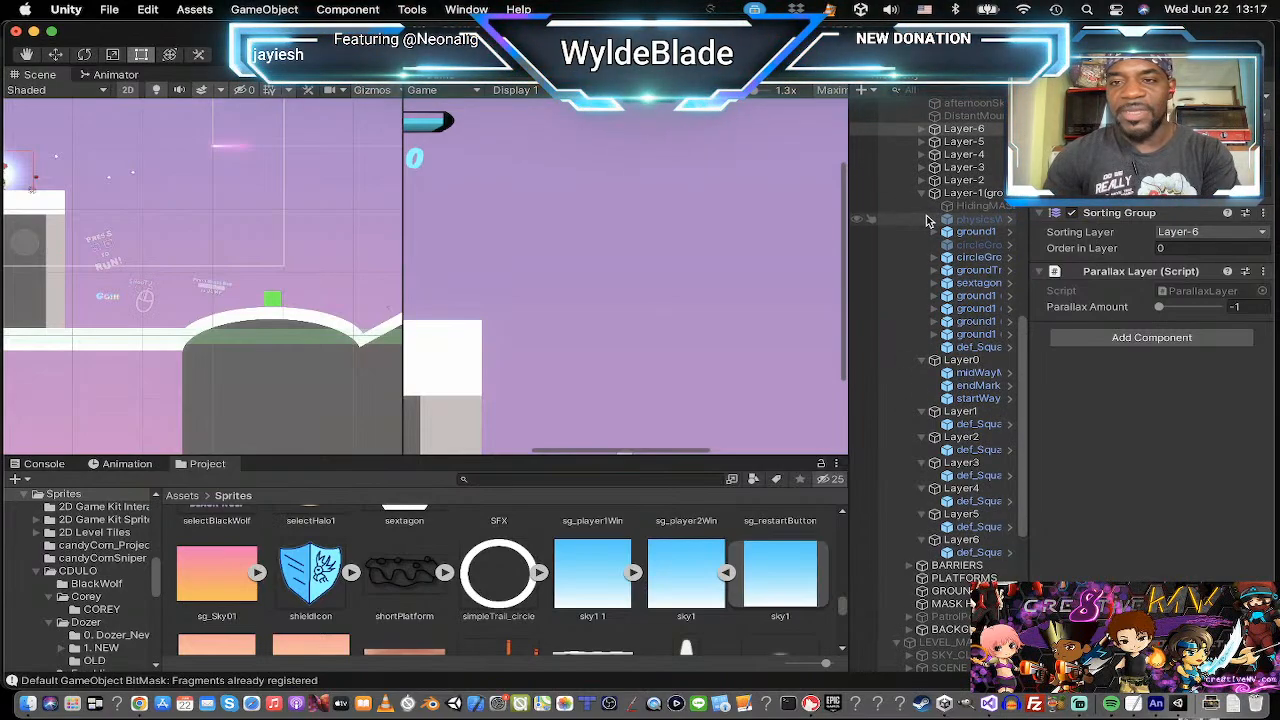
# Expand Layer-6, Layer-5, Layer-4, Layer-3 and Layer-2 in the hierarchy to expose their square sprites.
pyautogui.scroll(1, 939, 139)
pyautogui.click(921, 136)
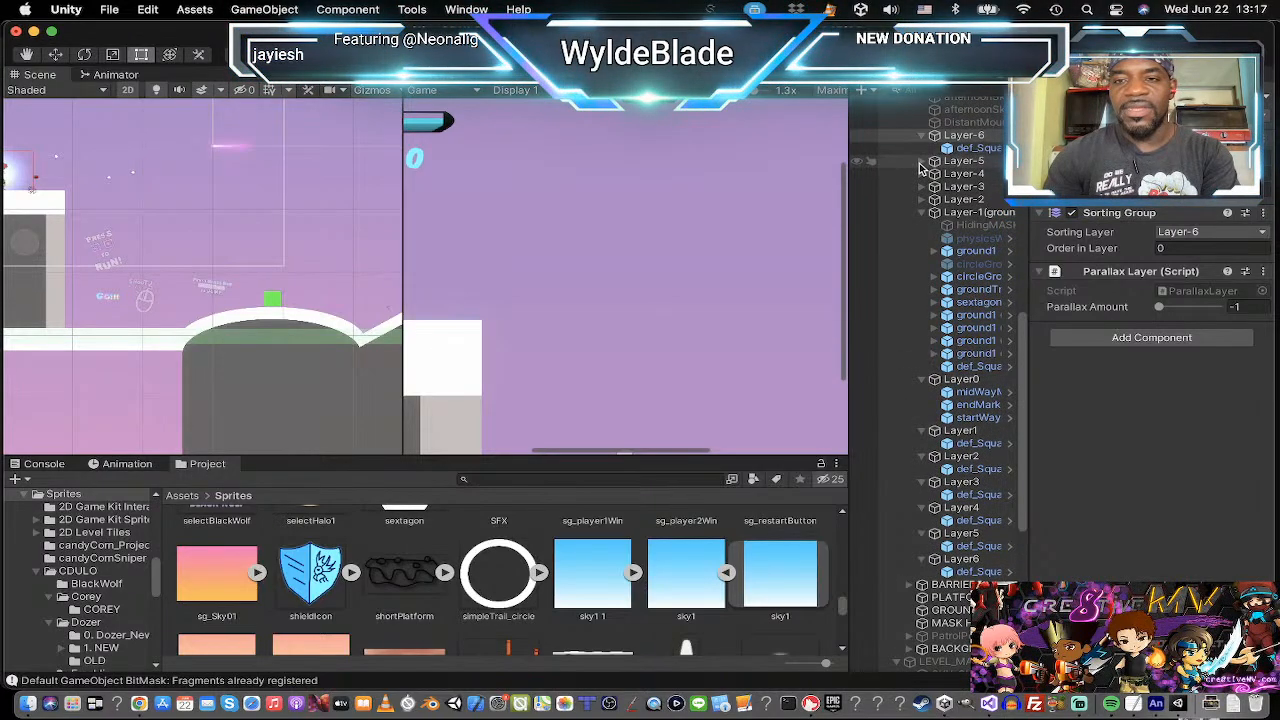
pyautogui.click(920, 162)
pyautogui.click(921, 187)
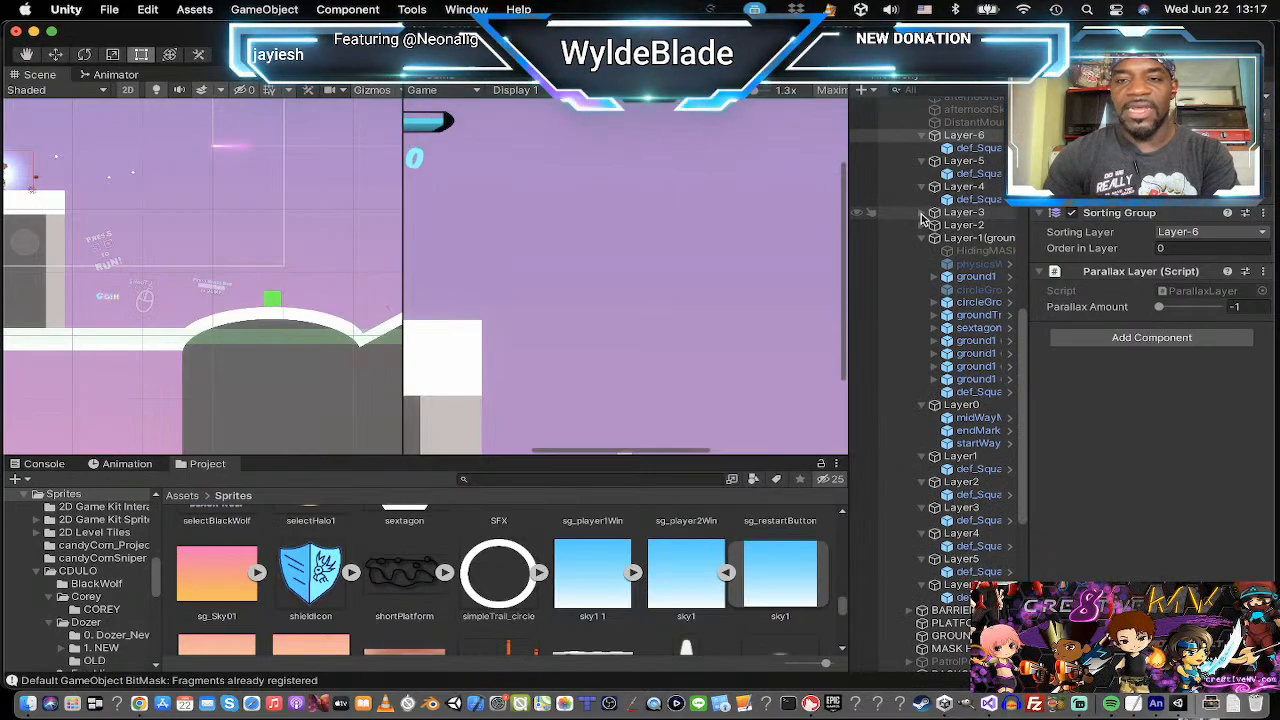
pyautogui.click(921, 213)
pyautogui.click(921, 239)
# Deactivate the test squares under Layer-6 to Layer-2 and Layer1 to Layer6, plus the white one under Layer-1.
pyautogui.click(966, 252)
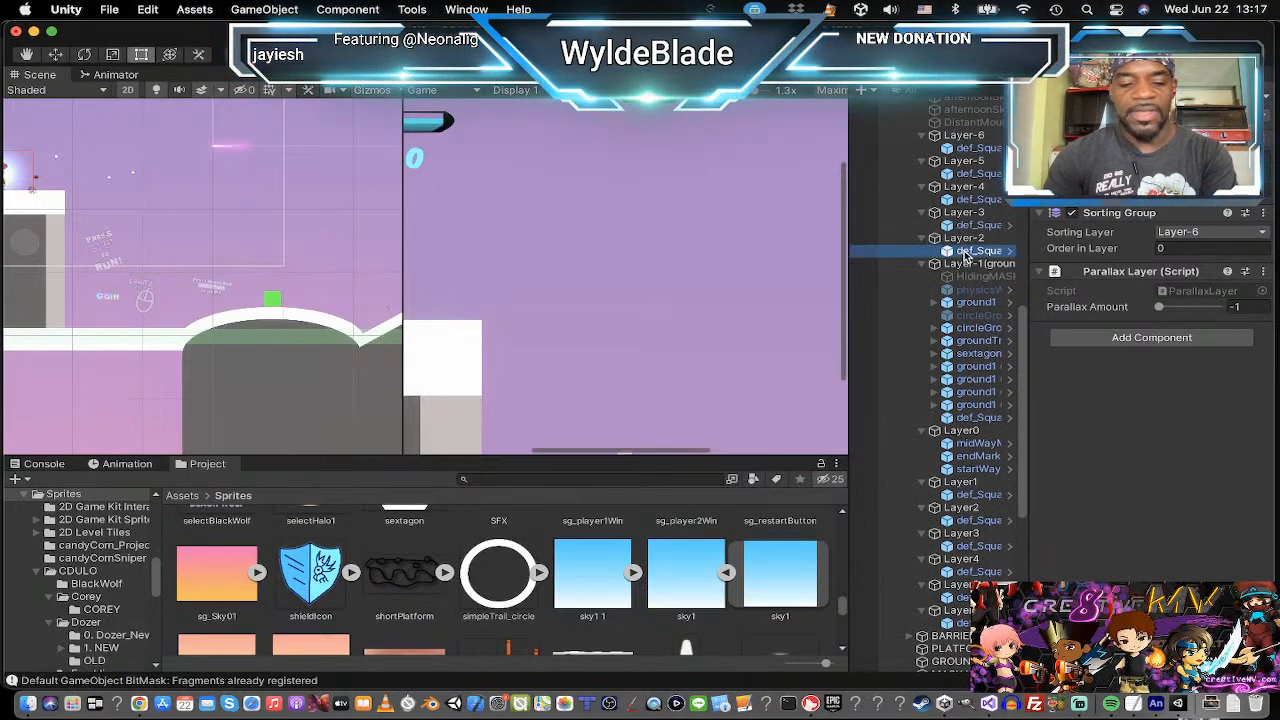
pyautogui.keyDown('super'); pyautogui.click(978, 225); pyautogui.keyUp('super')
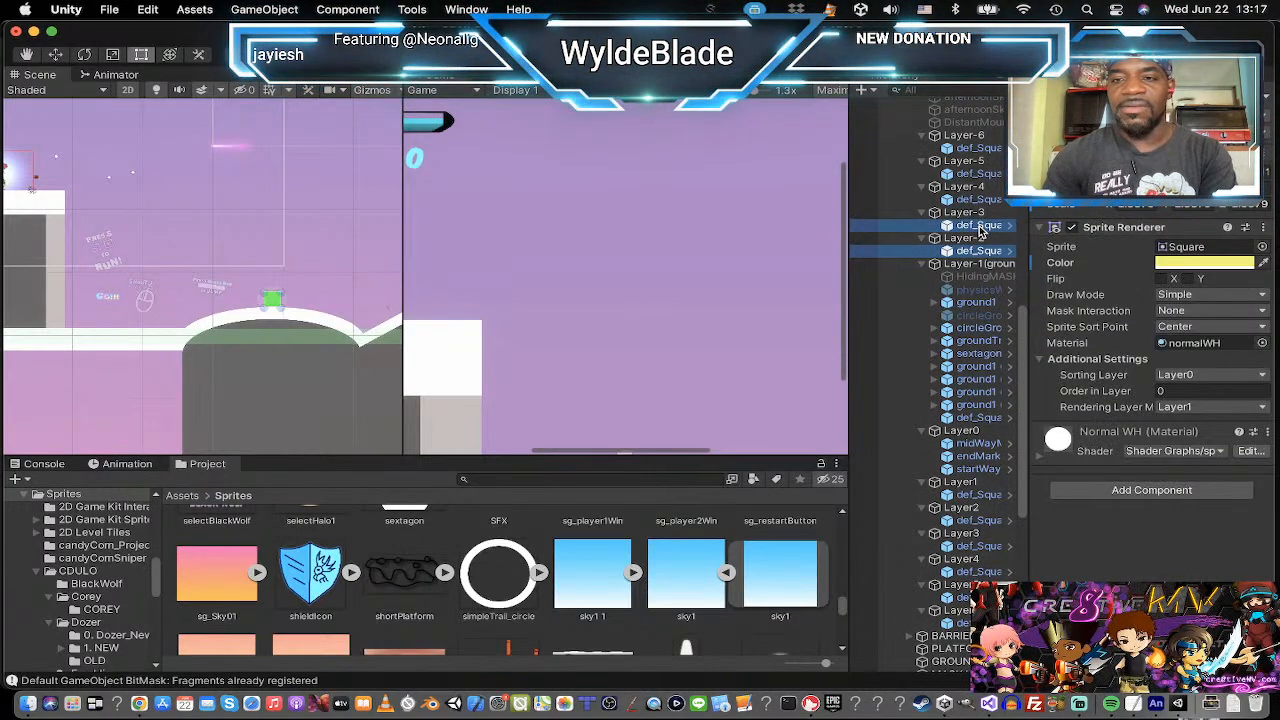
pyautogui.keyDown('super'); pyautogui.click(981, 200); pyautogui.keyUp('super')
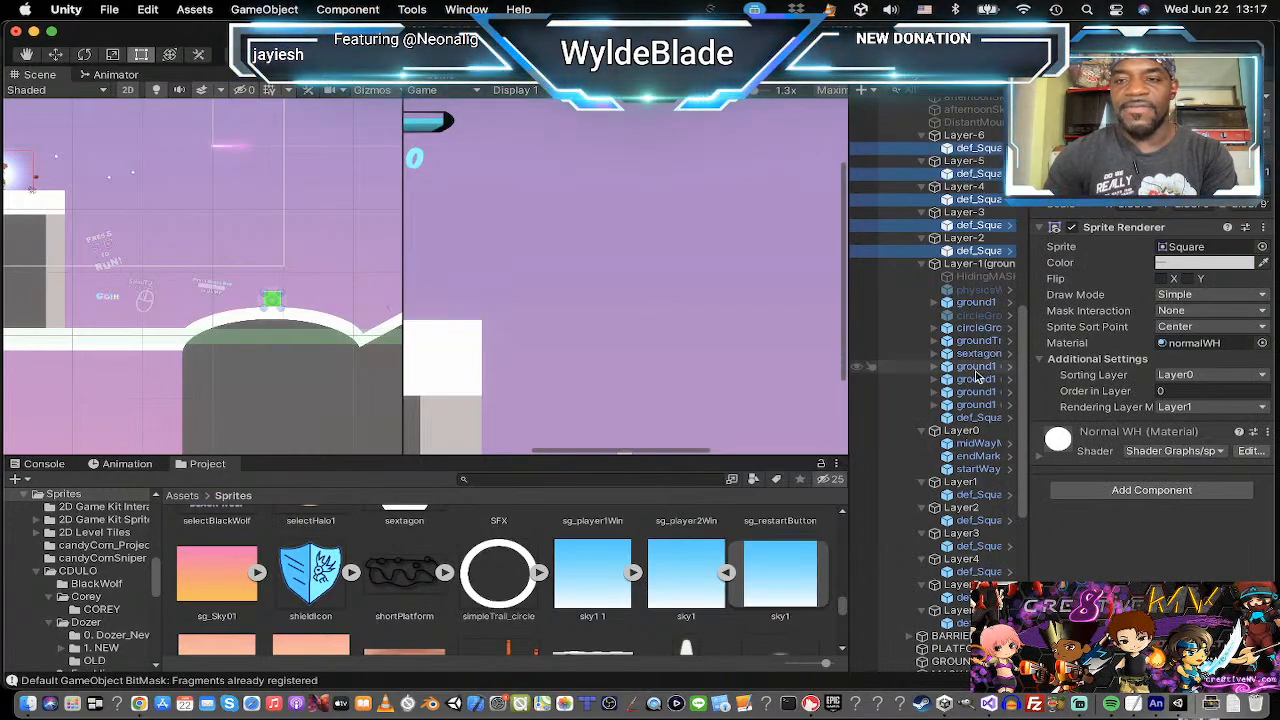
pyautogui.scroll(-3, 970, 365)
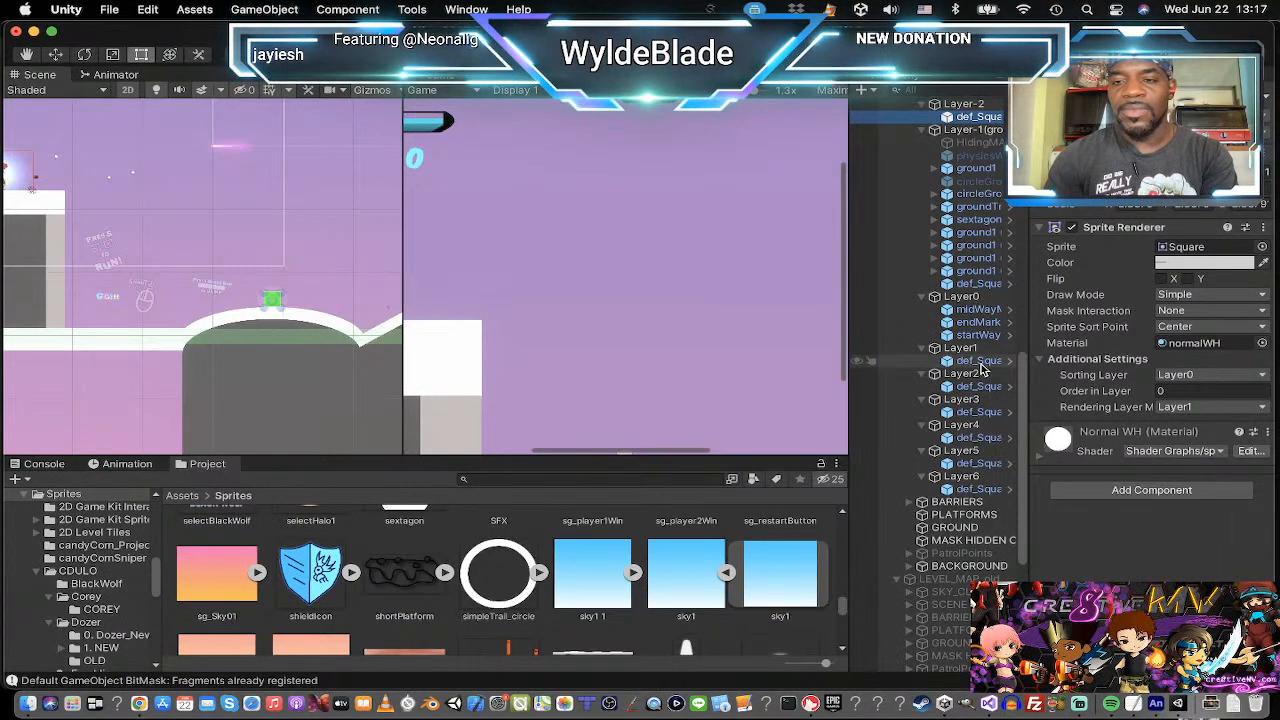
pyautogui.keyDown('super'); pyautogui.click(975, 361); pyautogui.keyUp('super')
pyautogui.keyDown('super'); pyautogui.click(980, 387); pyautogui.keyUp('super')
pyautogui.keyDown('super'); pyautogui.click(980, 412); pyautogui.keyUp('super')
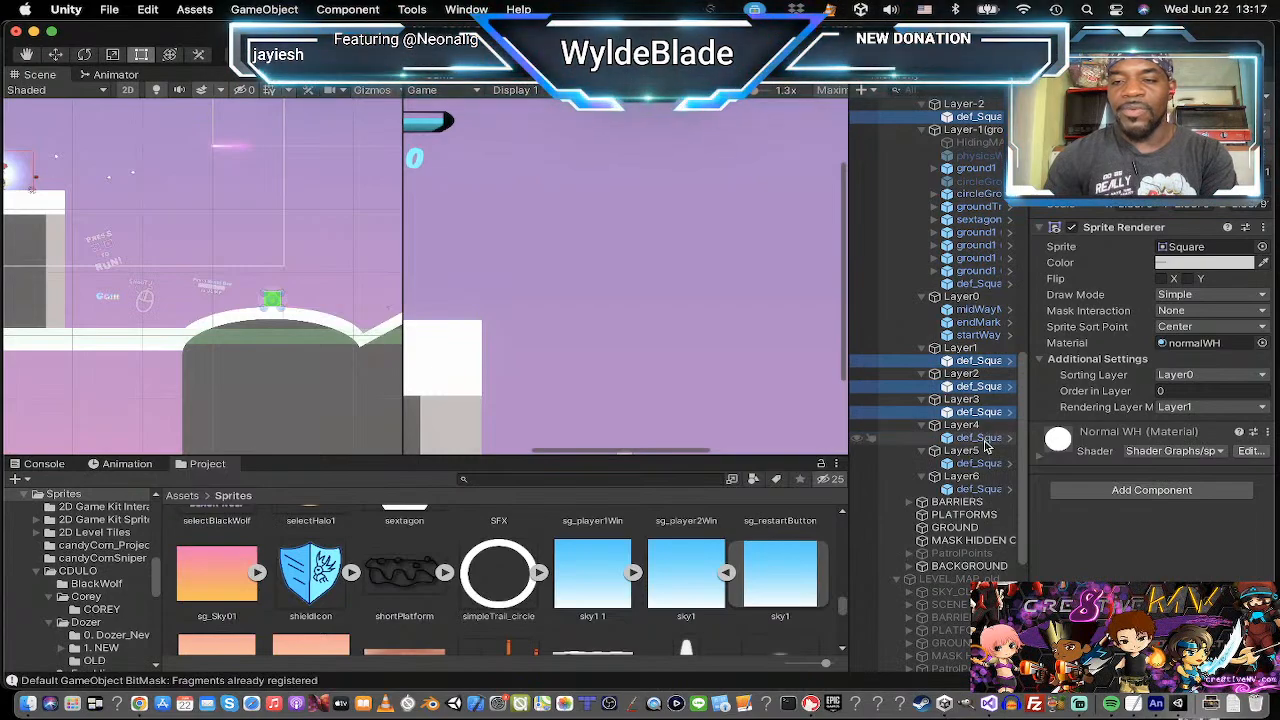
pyautogui.keyDown('super'); pyautogui.click(982, 438); pyautogui.keyUp('super')
pyautogui.keyDown('super'); pyautogui.click(982, 463); pyautogui.keyUp('super')
pyautogui.keyDown('super'); pyautogui.click(985, 489); pyautogui.keyUp('super')
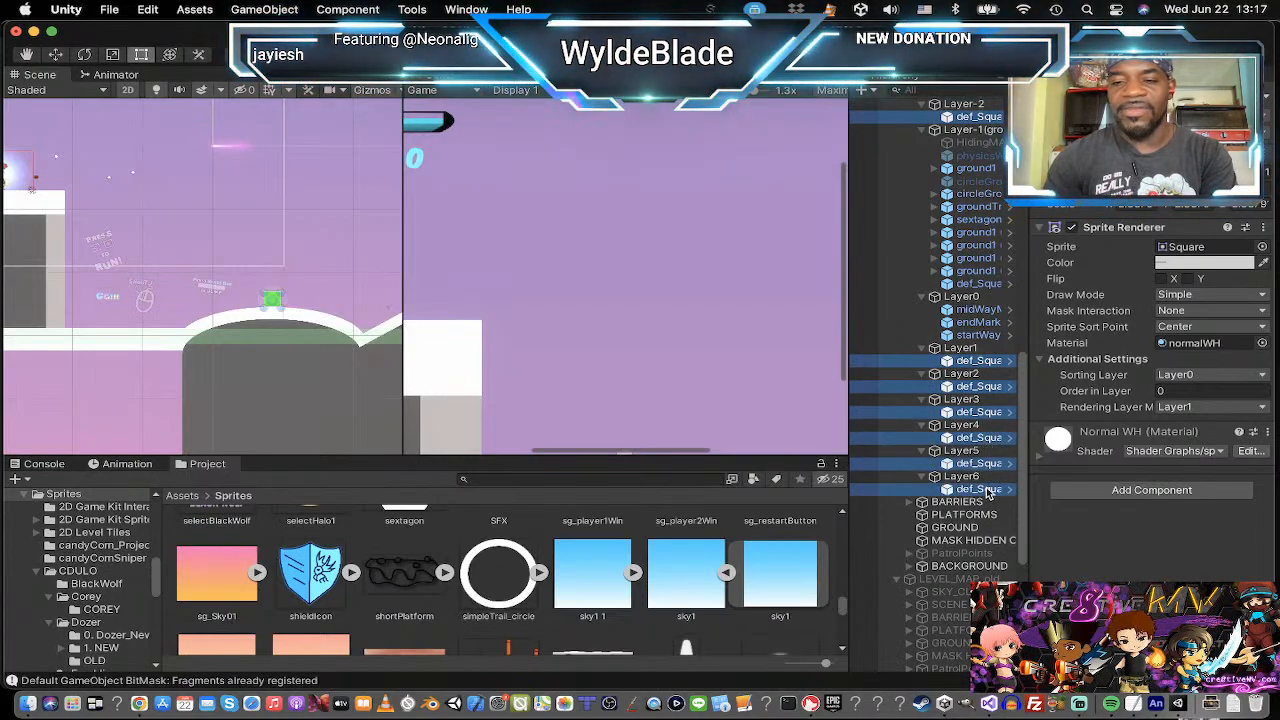
pyautogui.click(1074, 98)
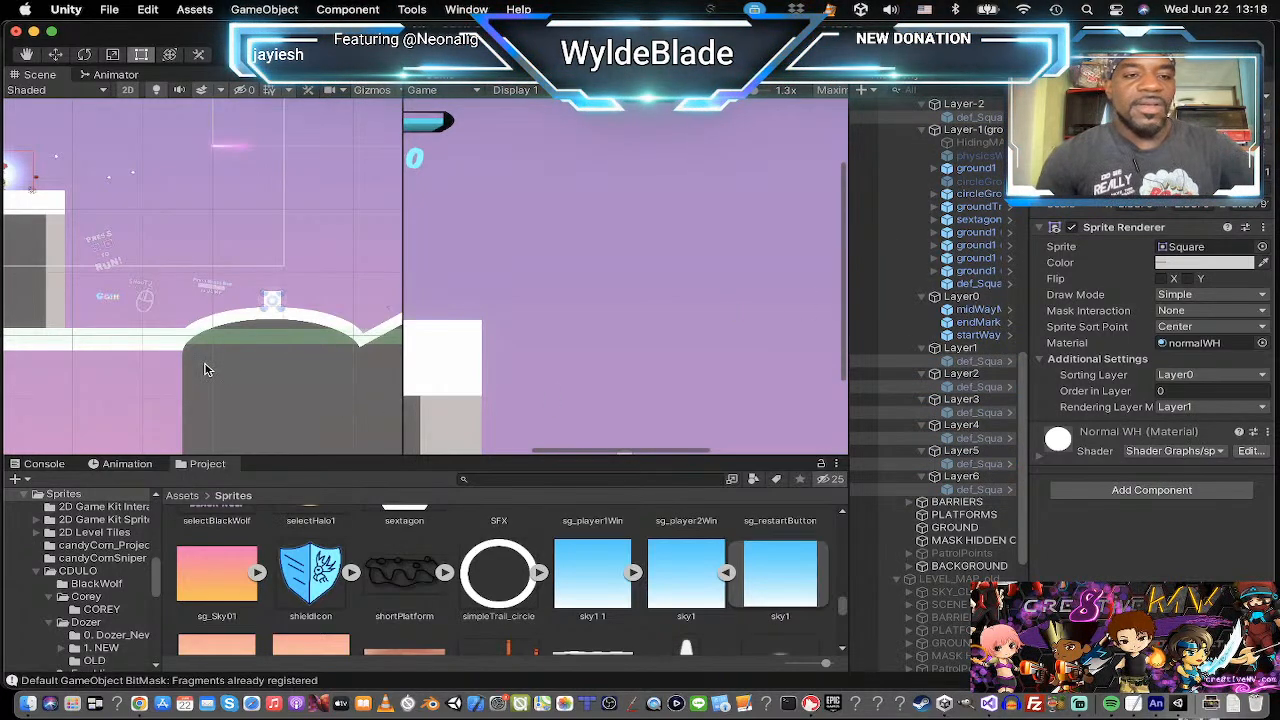
pyautogui.click(975, 284)
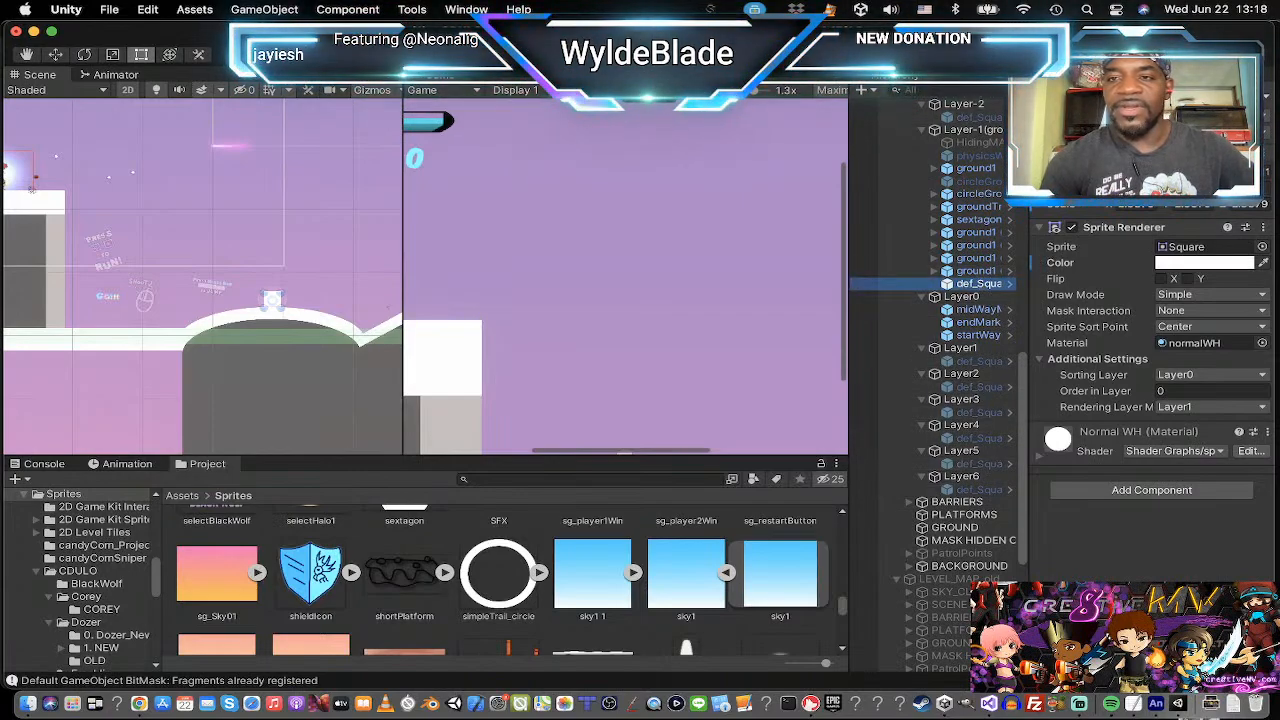
pyautogui.click(1072, 98)
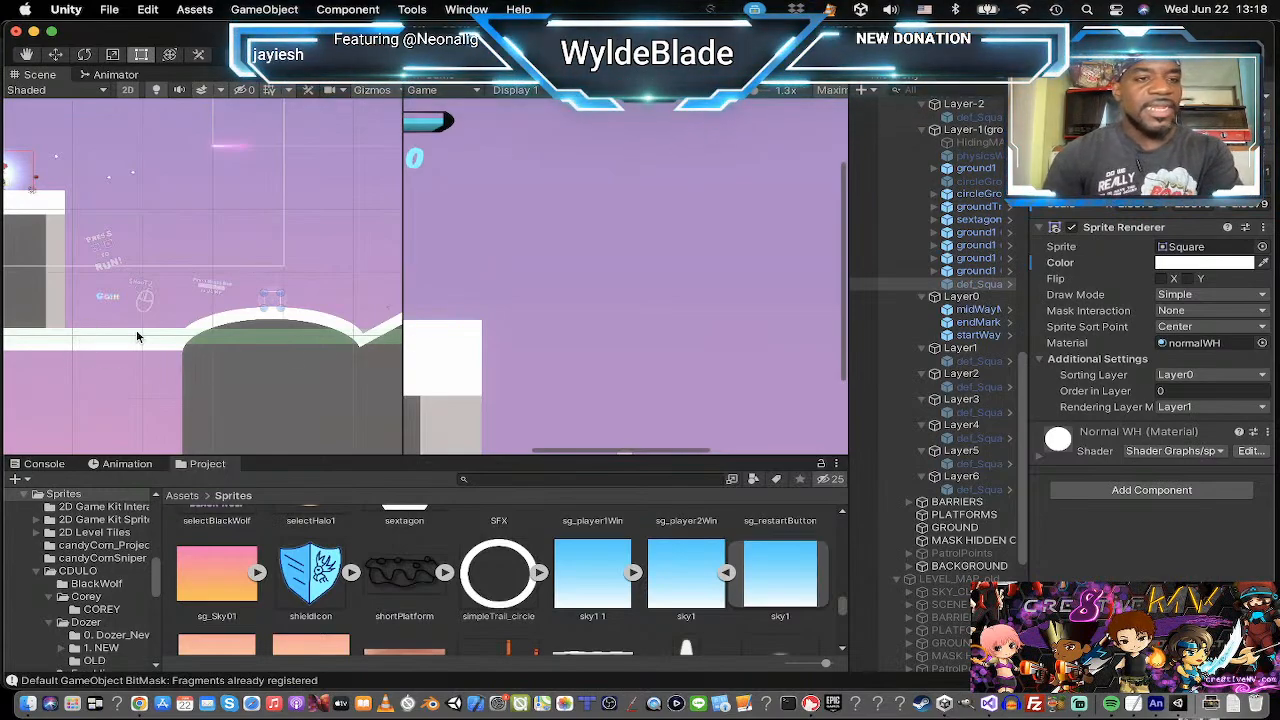
# Scale the Game view down to 0.52x and examine the start area and the white shapes outside the level boundary in the Scene view.
pyautogui.scroll(-5, 137, 331)
pyautogui.moveTo(109, 318); pyautogui.dragTo(206, 310, button='middle')
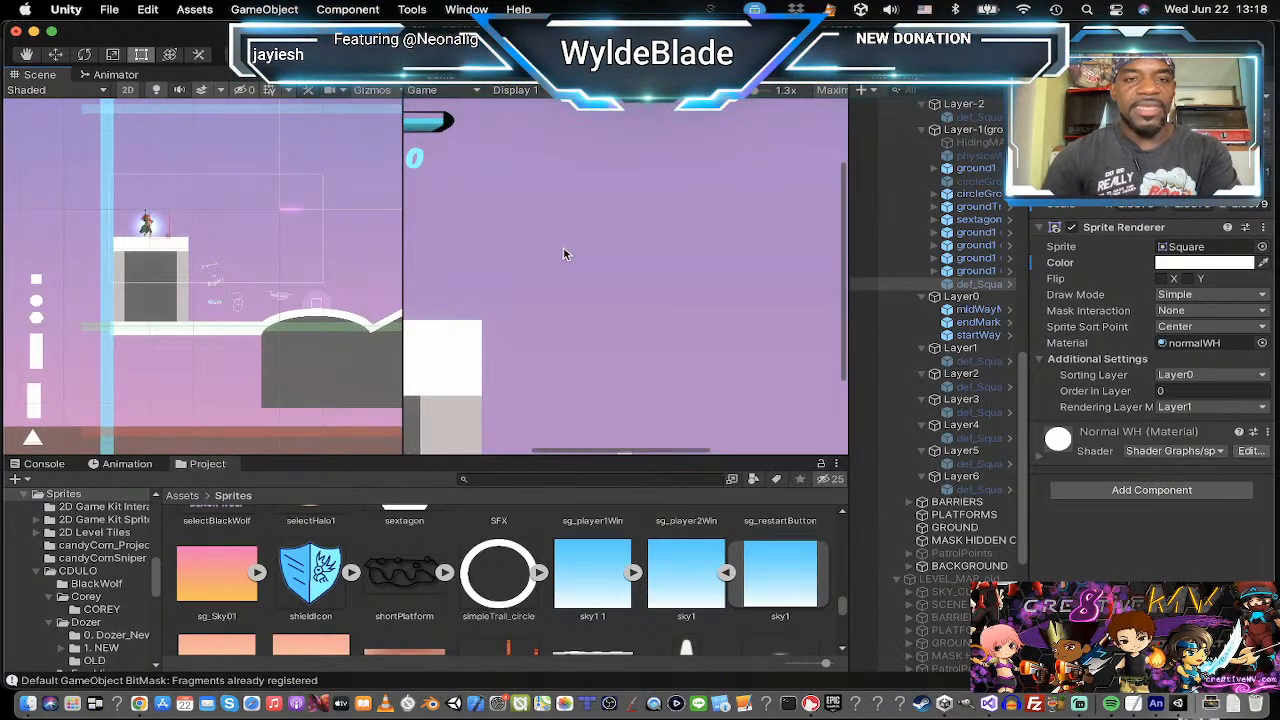
pyautogui.scroll(-5, 563, 254)
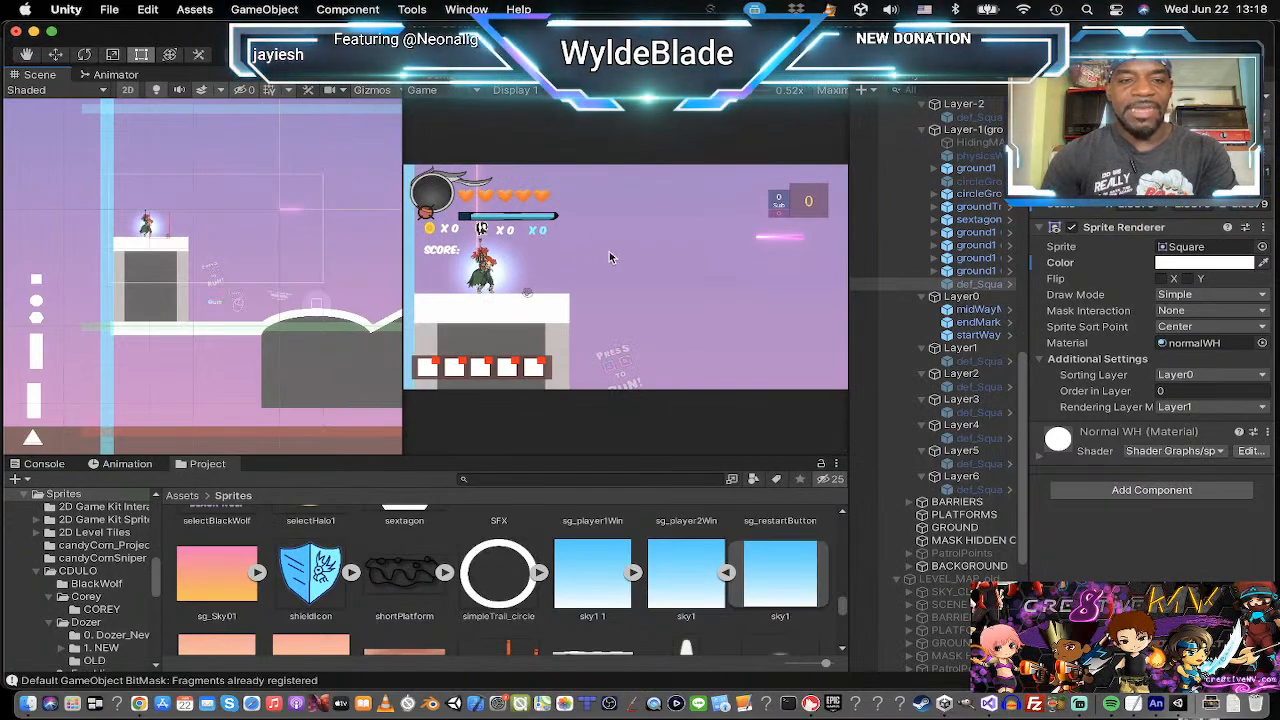
pyautogui.scroll(2, 238, 276)
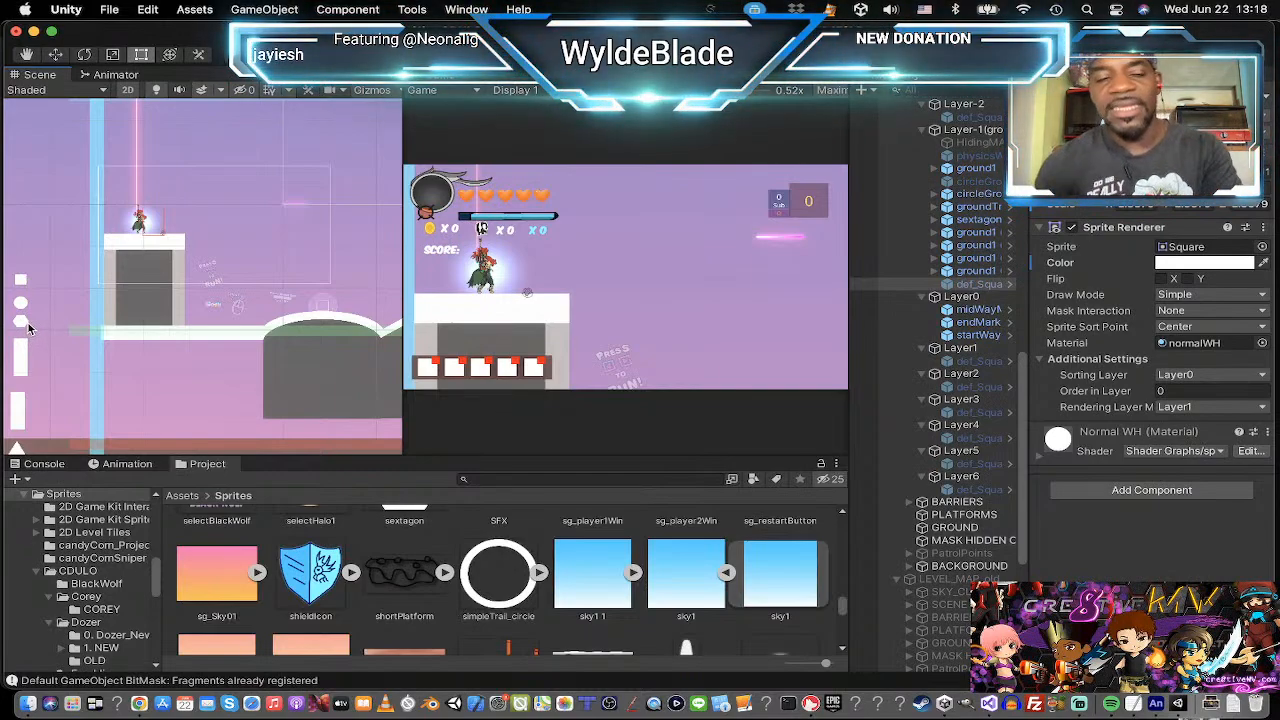
pyautogui.scroll(-1, 28, 330)
pyautogui.moveTo(29, 318); pyautogui.dragTo(32, 304, button='middle')
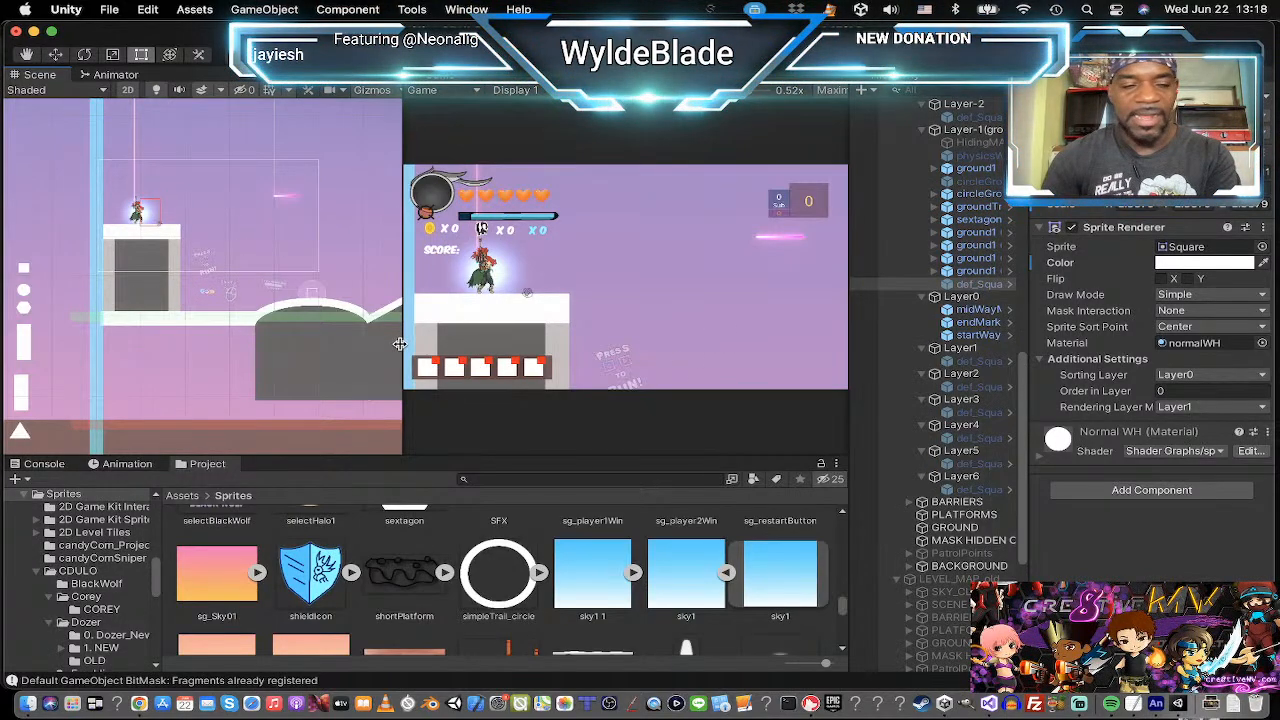
pyautogui.scroll(2, 205, 275)
pyautogui.scroll(2, 221, 230)
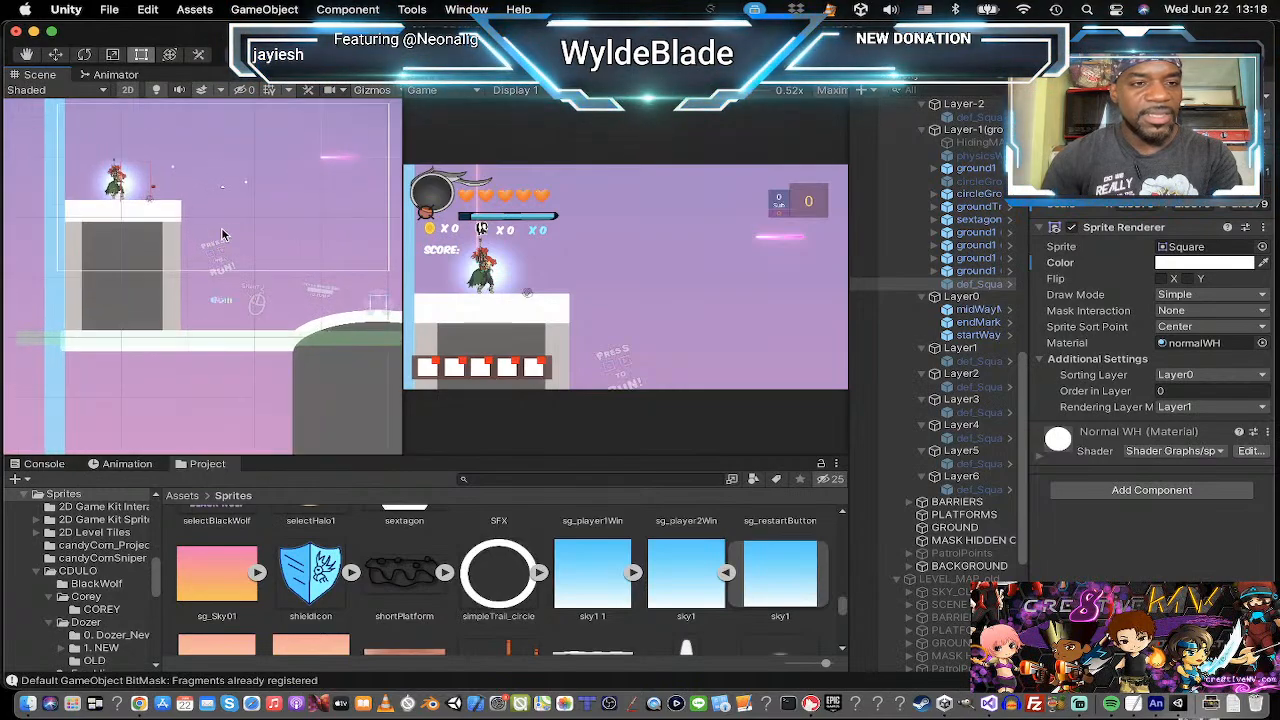
pyautogui.moveTo(221, 230); pyautogui.dragTo(205, 269, button='middle')
pyautogui.moveTo(286, 264); pyautogui.dragTo(277, 284, button='middle')
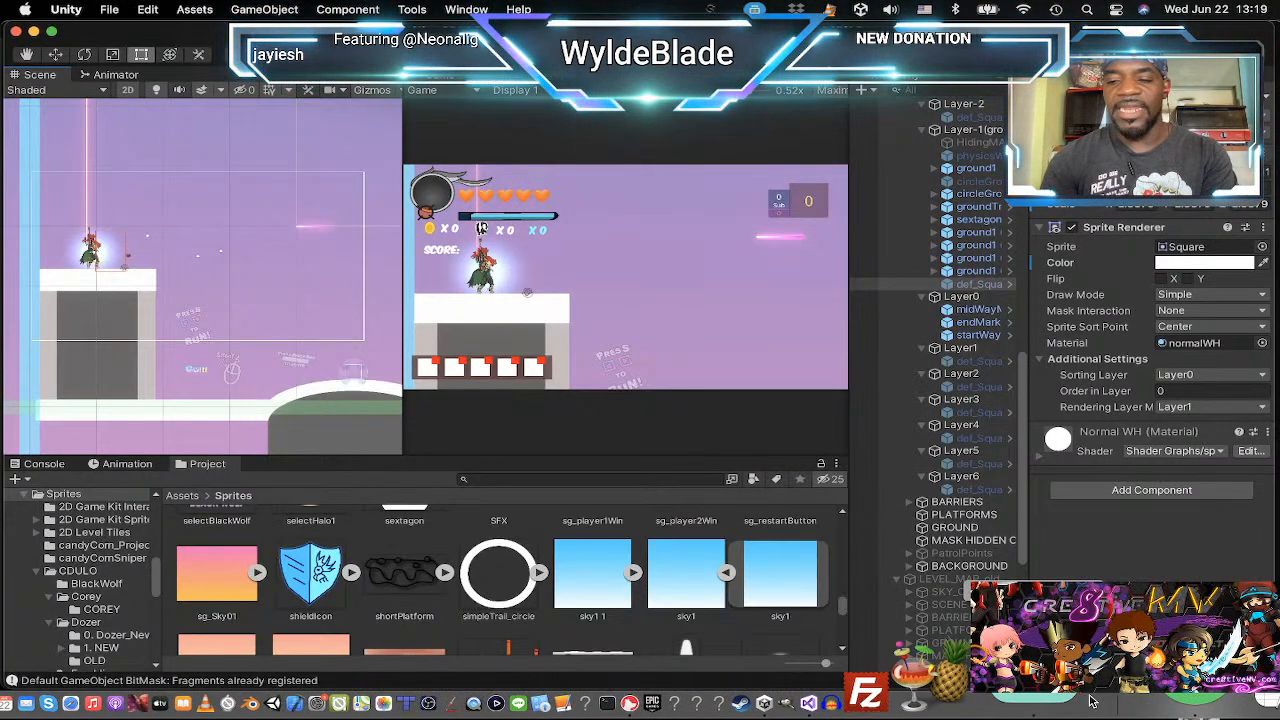
# Switch to Chrome and review the Spirits Of The Lost Winds page with its Unity 2D game template download and tutorial links.
pyautogui.press('super+Tab')
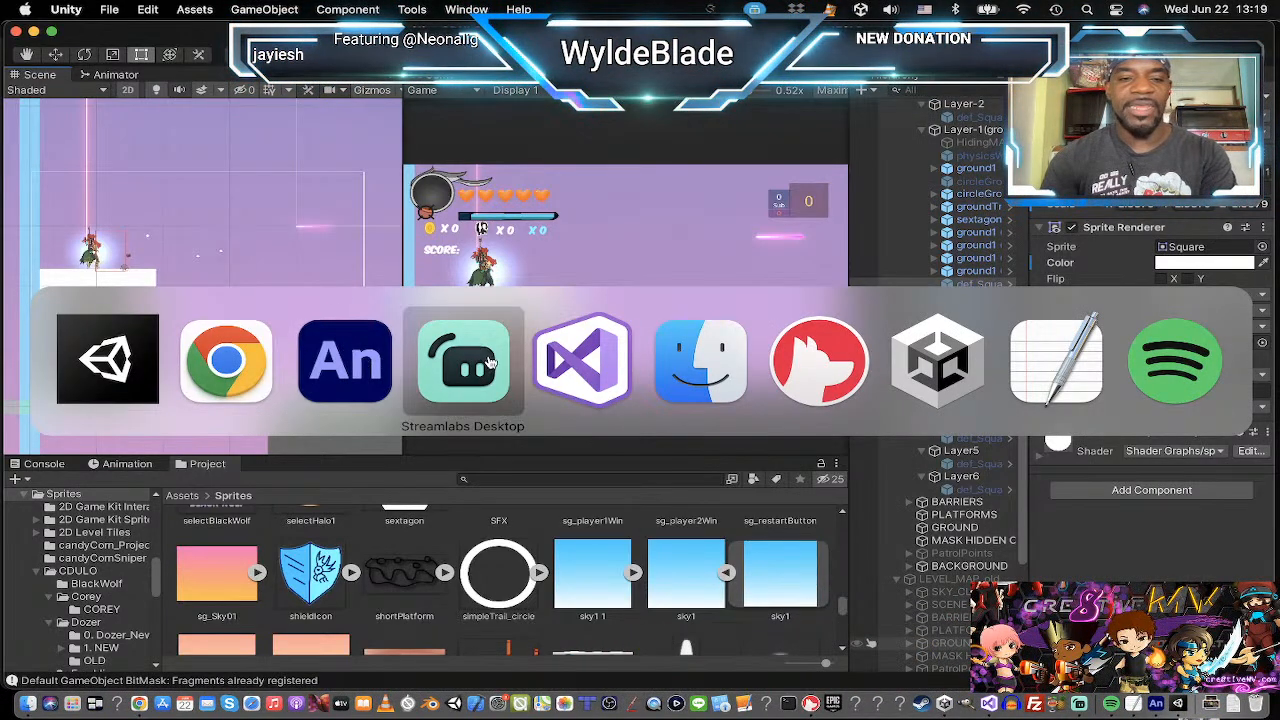
pyautogui.click(224, 374)
pyautogui.scroll(3, 470, 378)
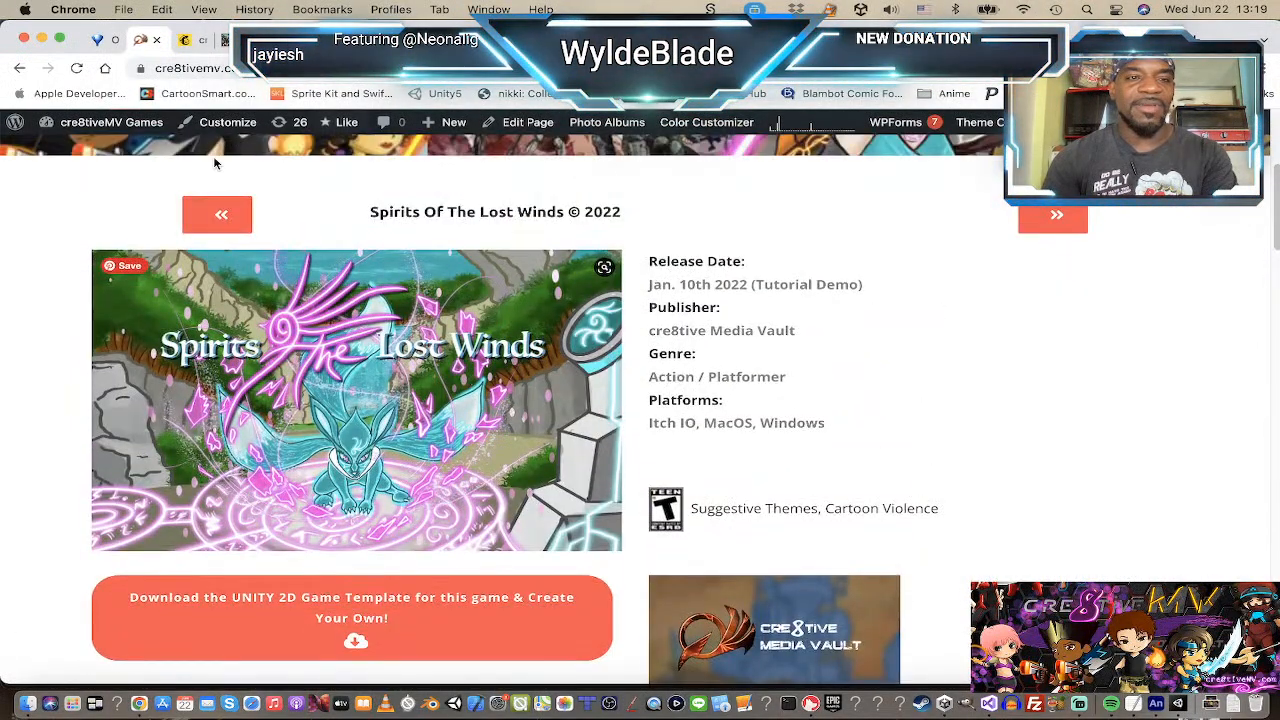
pyautogui.scroll(-1, 327, 540)
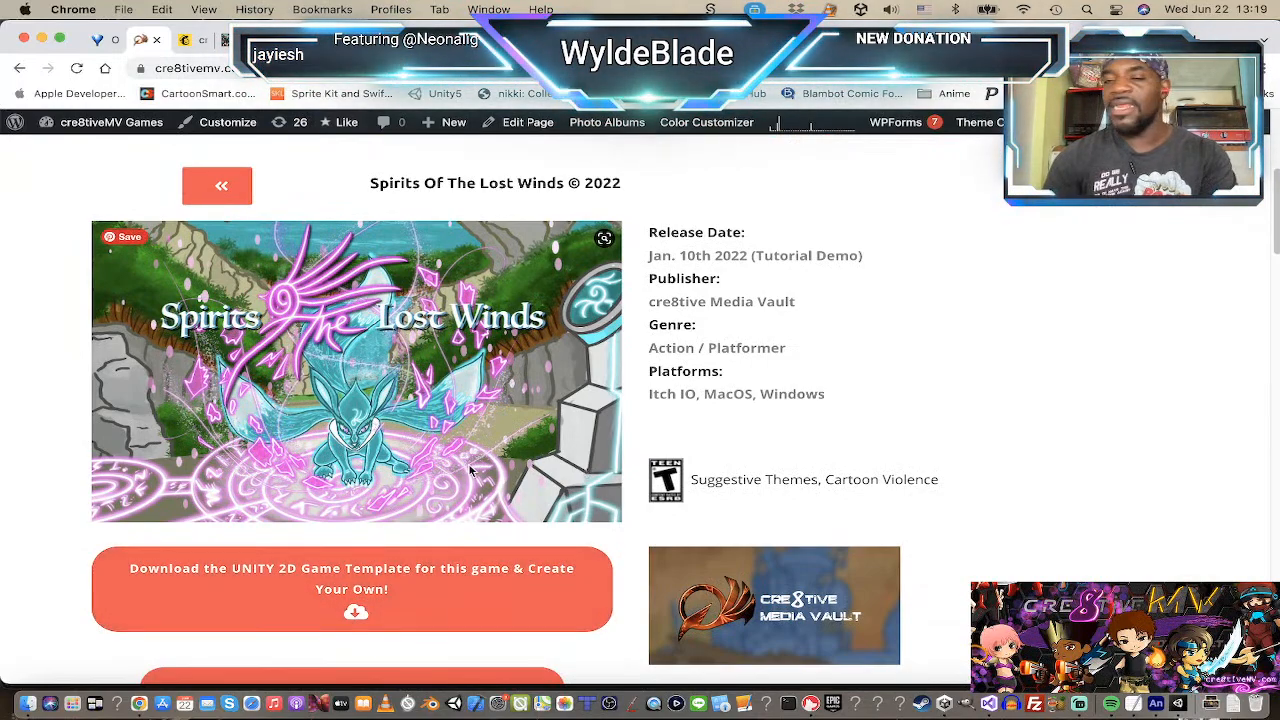
pyautogui.scroll(-2, 902, 411)
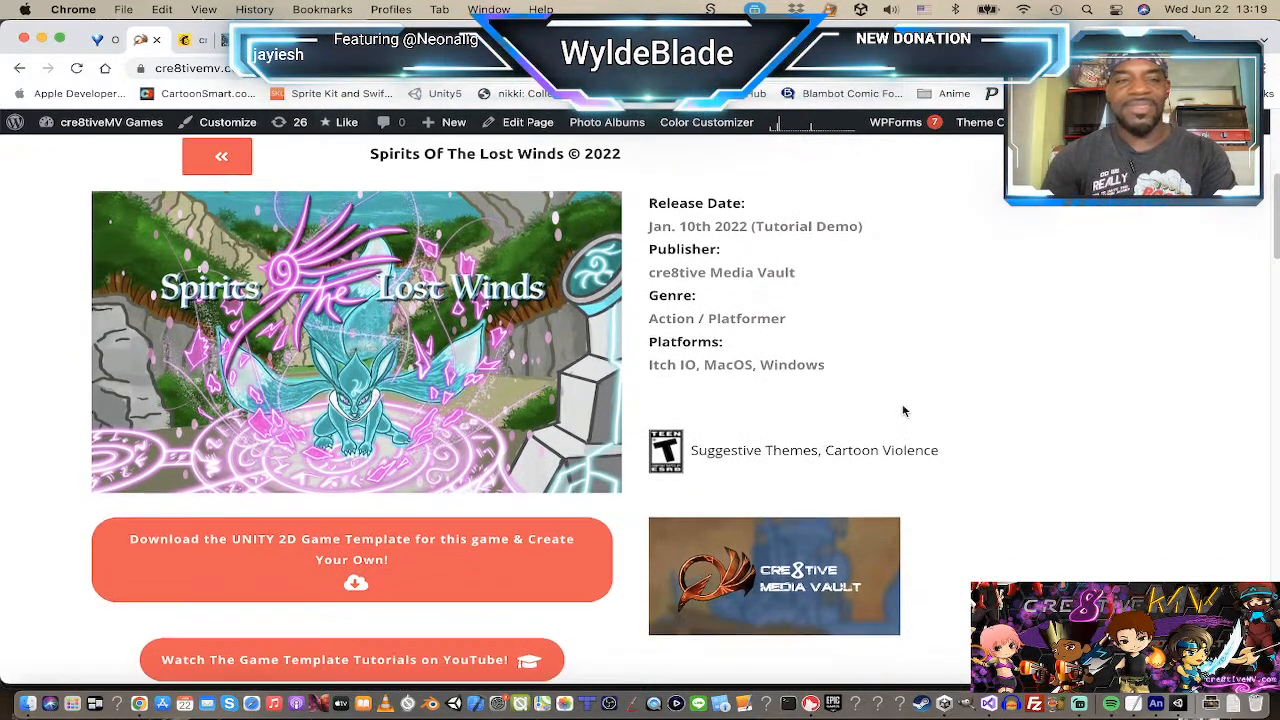
pyautogui.scroll(-4, 902, 411)
pyautogui.scroll(5, 902, 411)
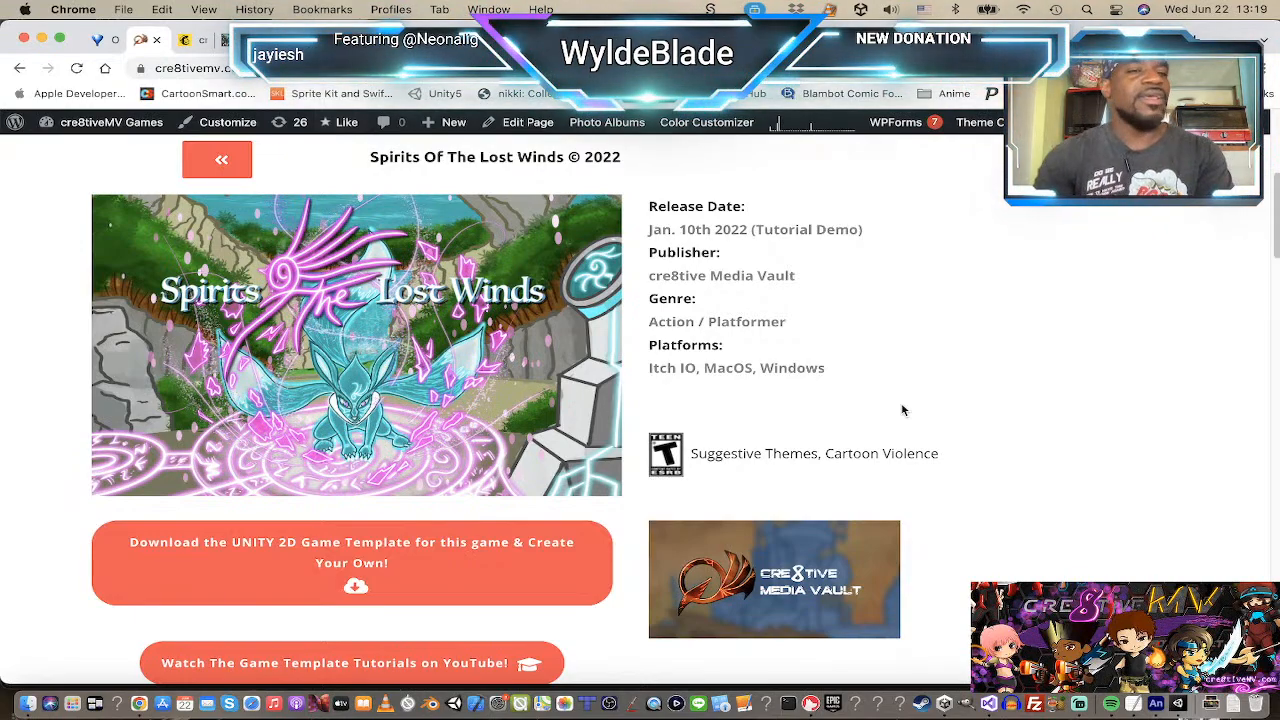
pyautogui.scroll(-3, 865, 418)
pyautogui.scroll(5, 865, 418)
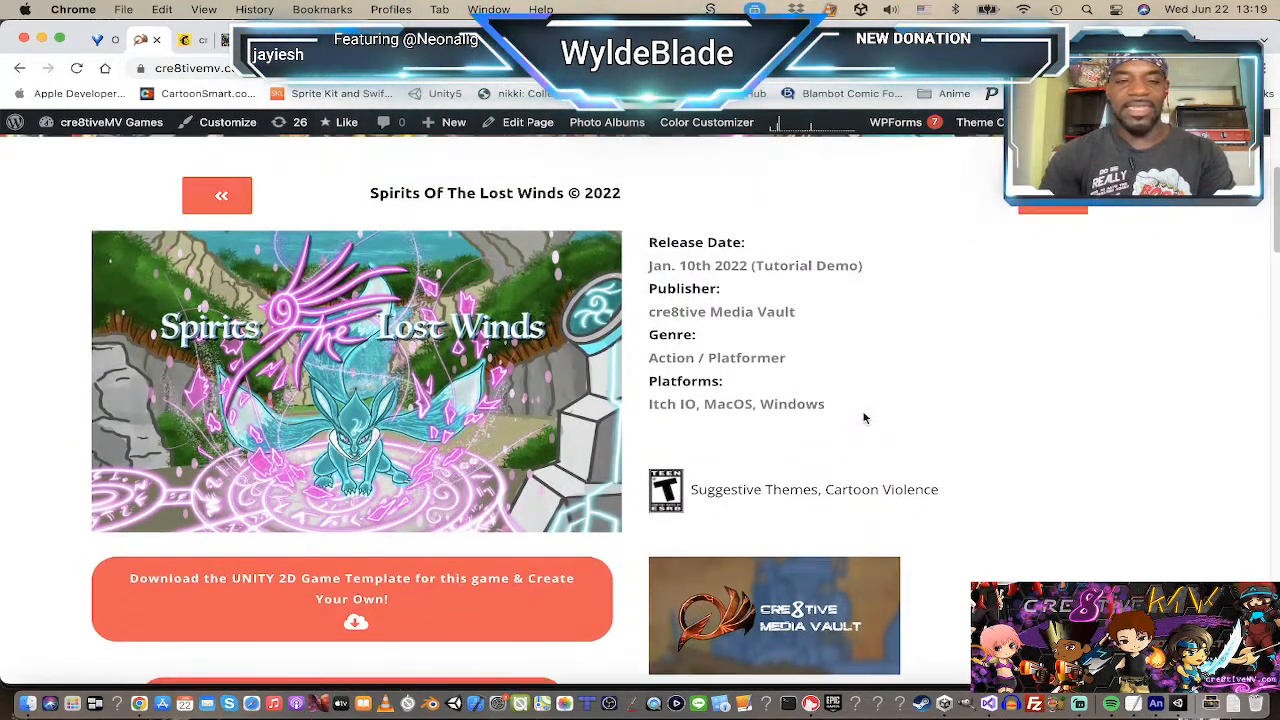
pyautogui.scroll(-5, 865, 418)
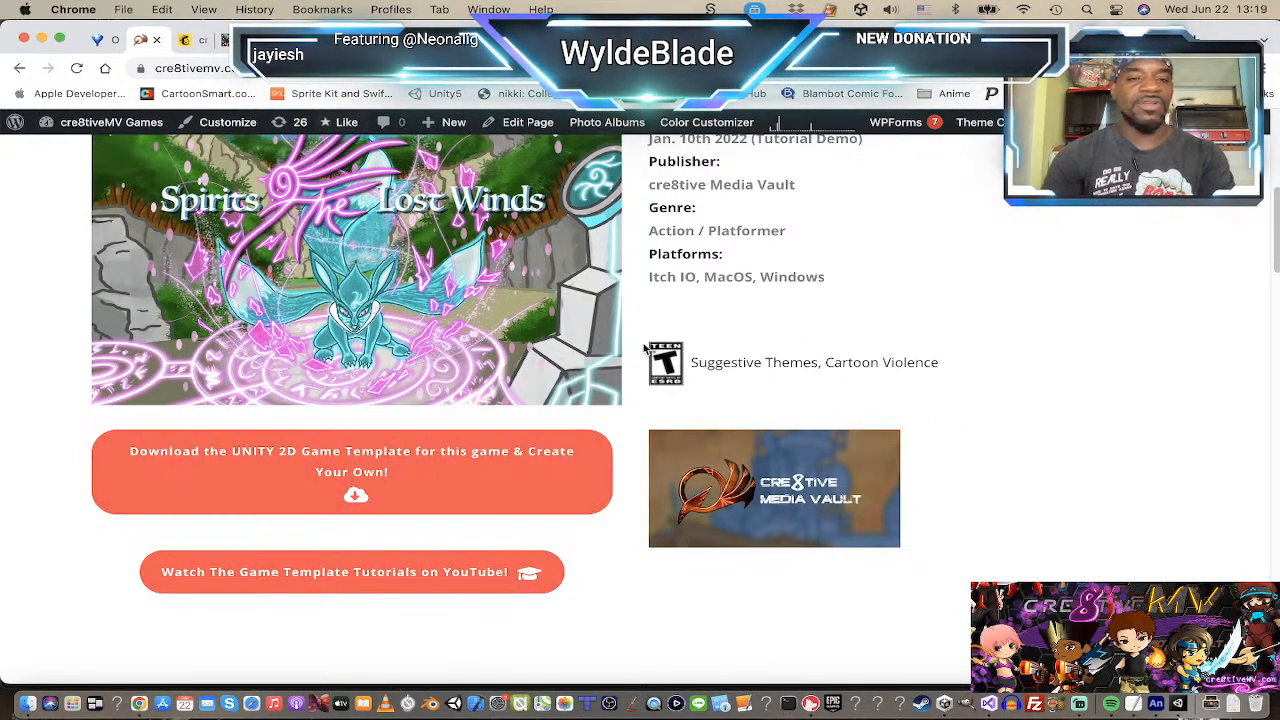
pyautogui.scroll(1, 356, 340)
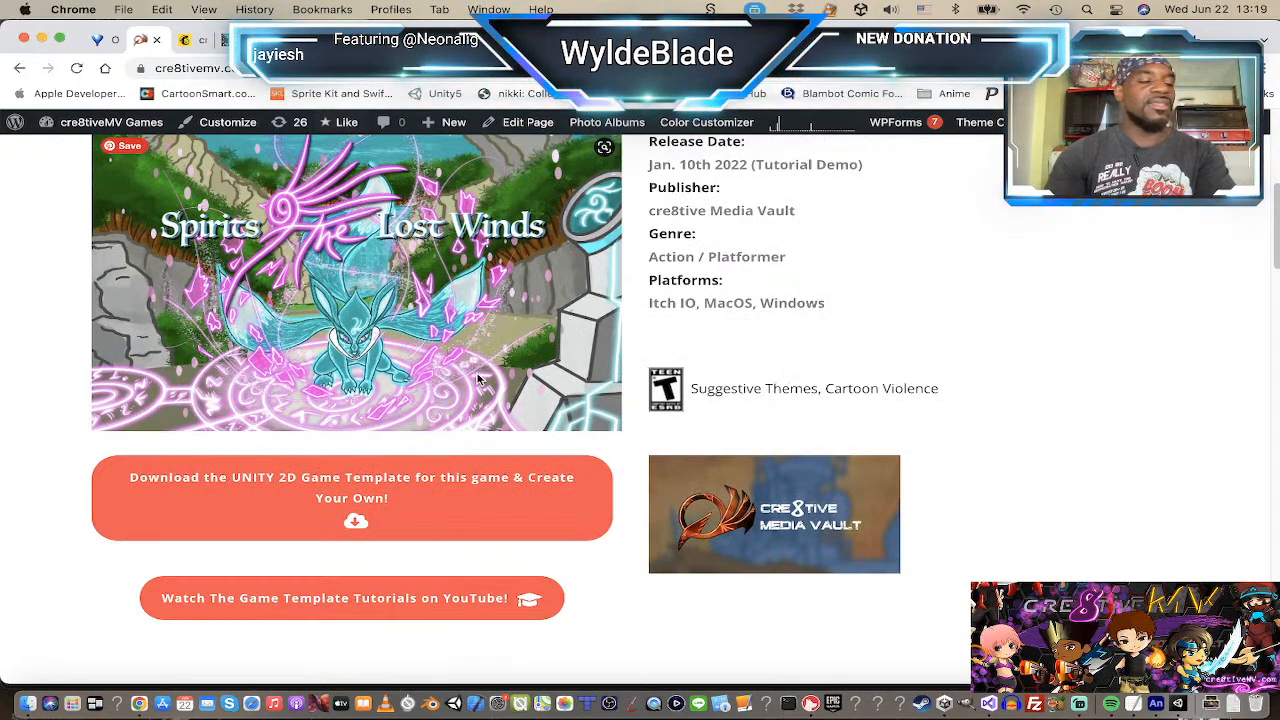